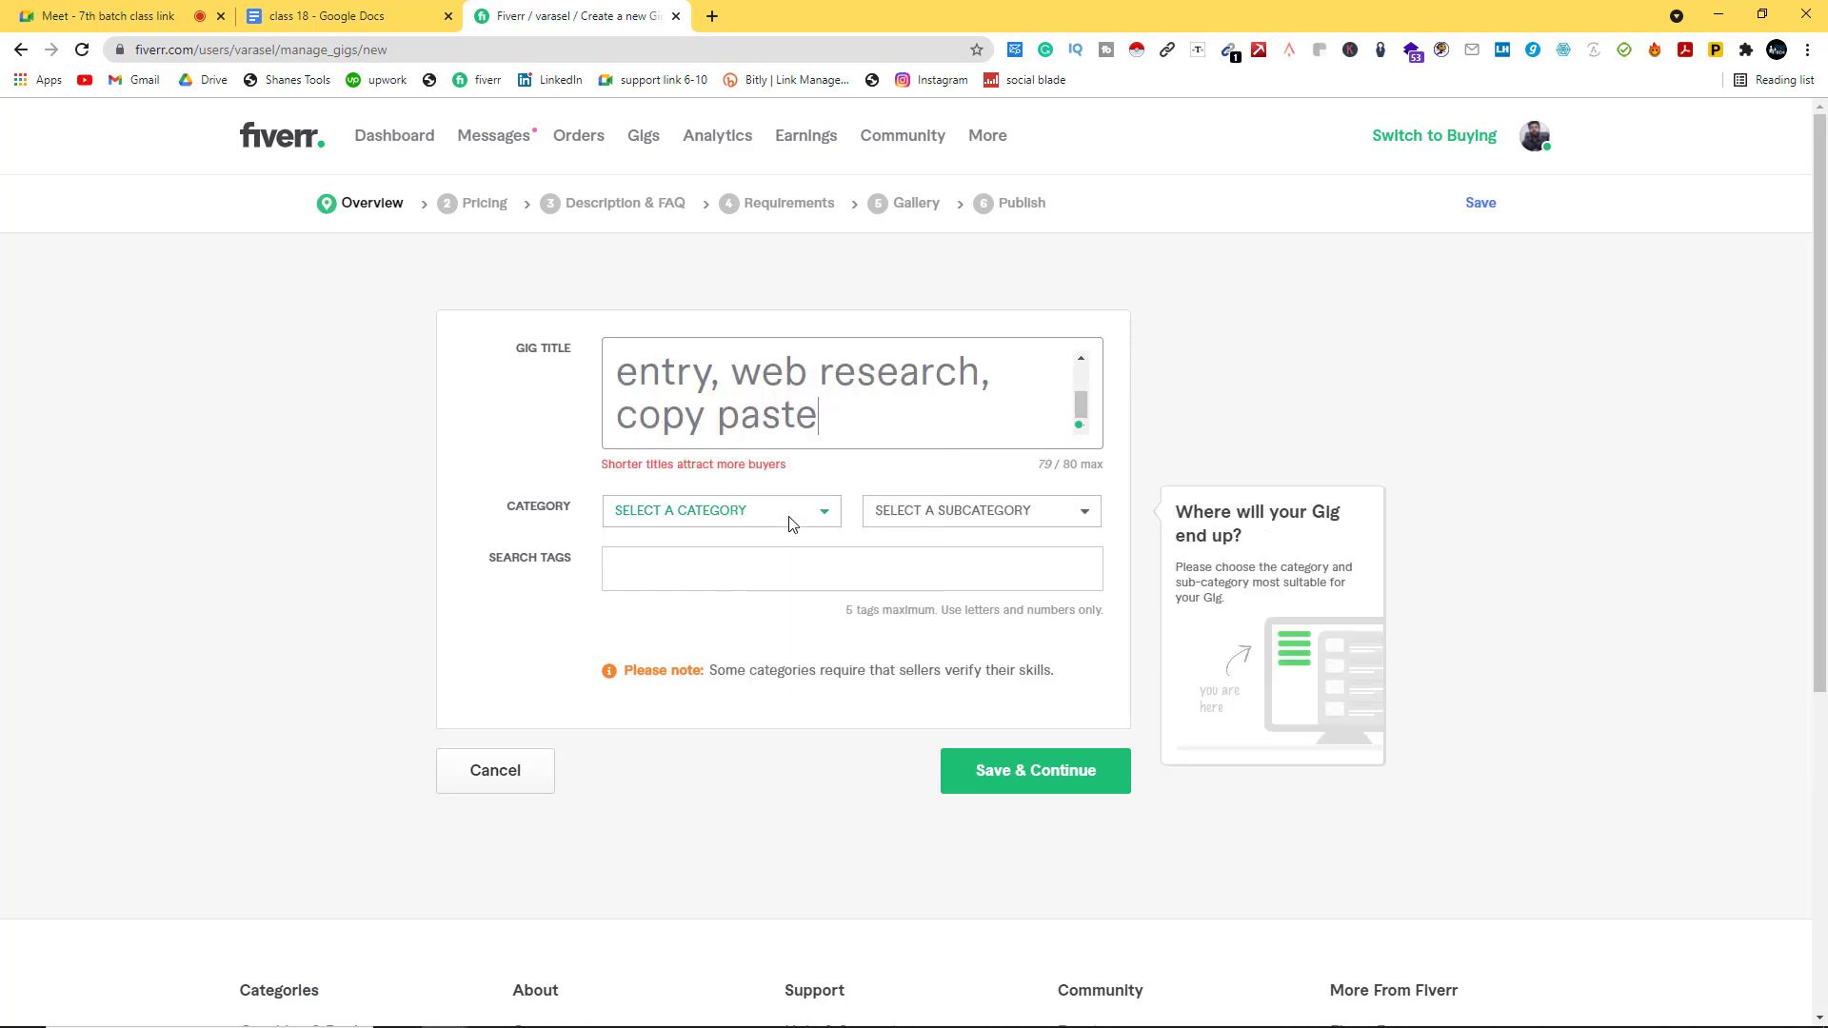
# Step: Switch to the window with competing gigs and examine the related tags of the perfect data entry and data mining gig
pyautogui.click(728, 662)
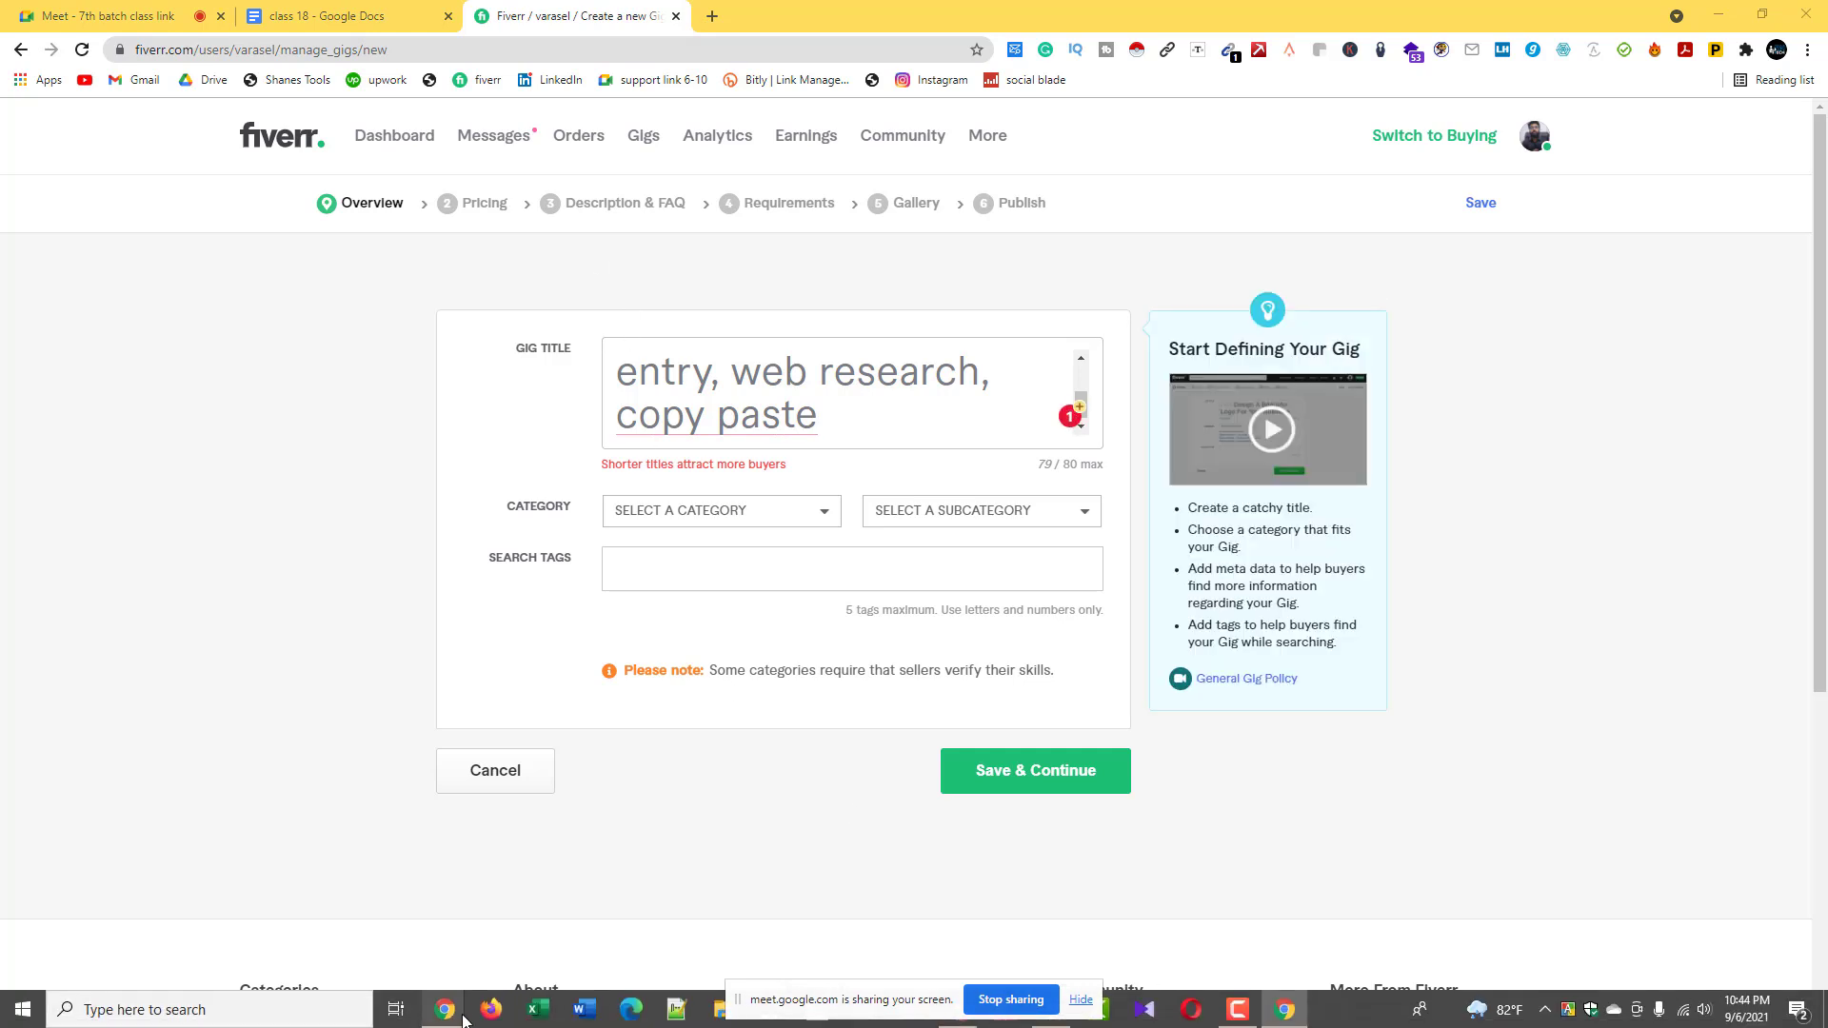
pyautogui.moveTo(443, 1010)
pyautogui.click(562, 905)
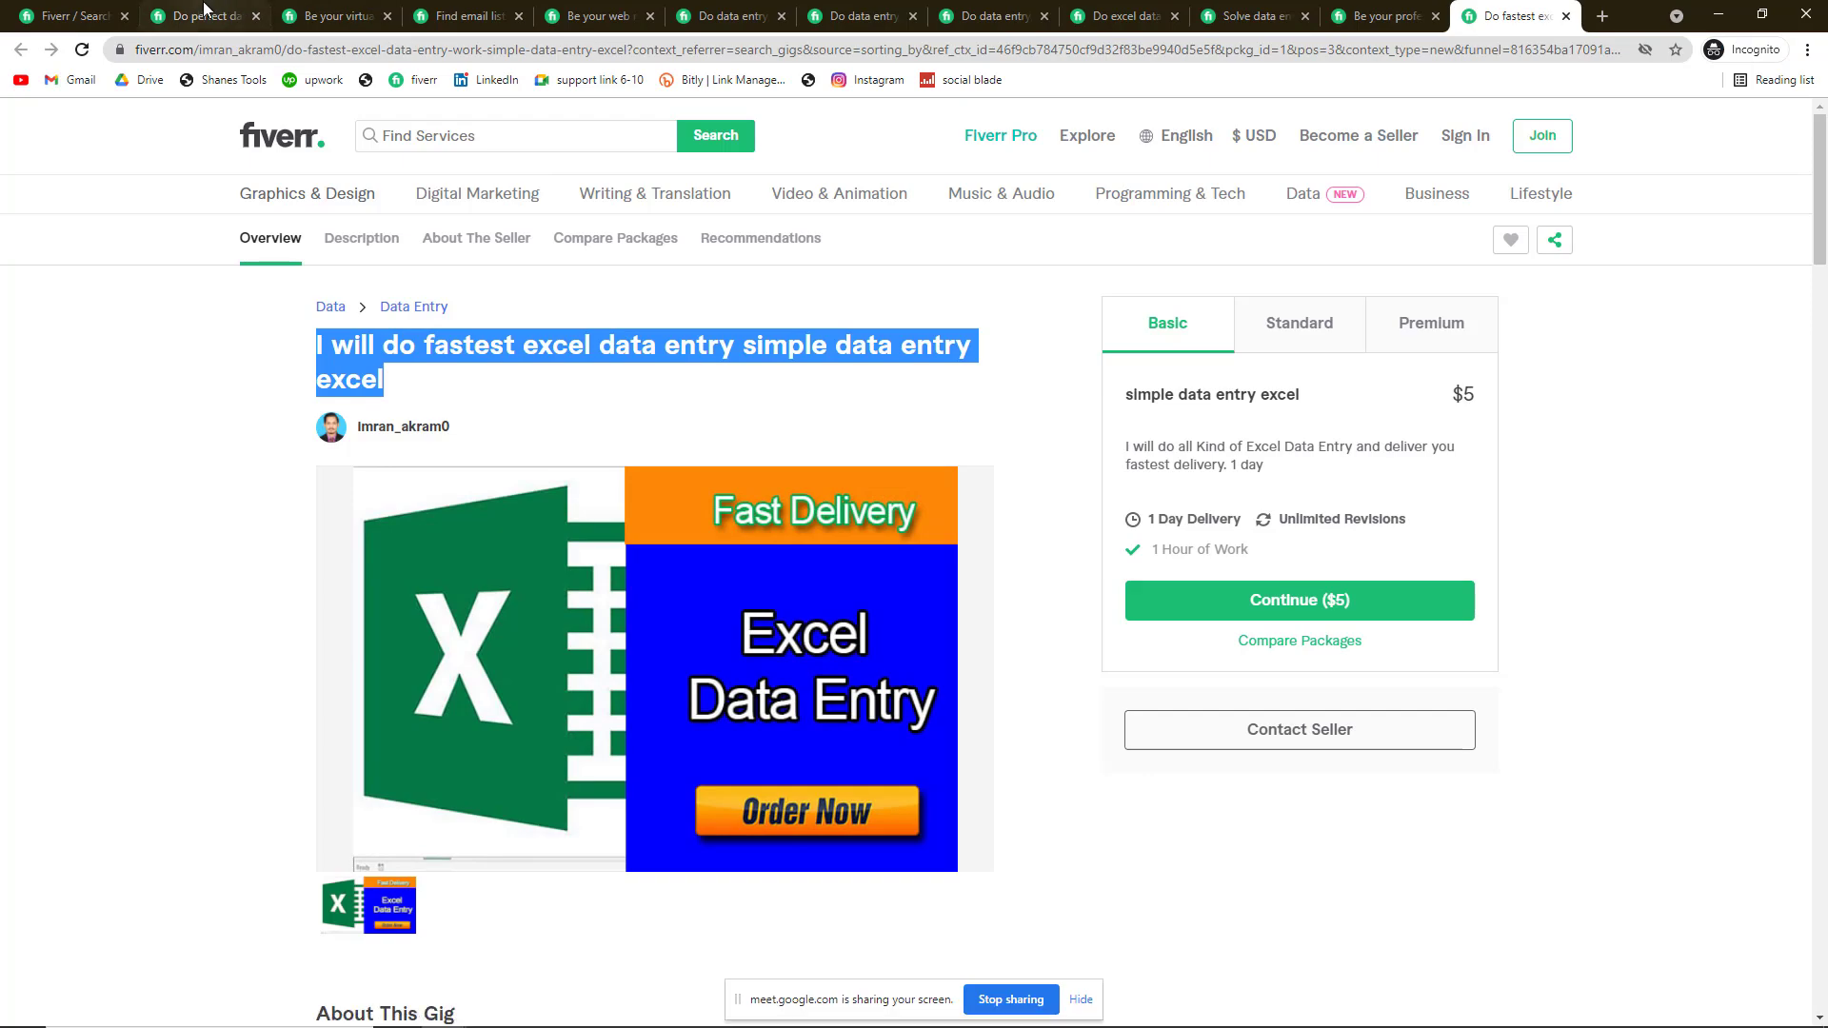
pyautogui.click(203, 15)
pyautogui.scroll(-20, 390, 381)
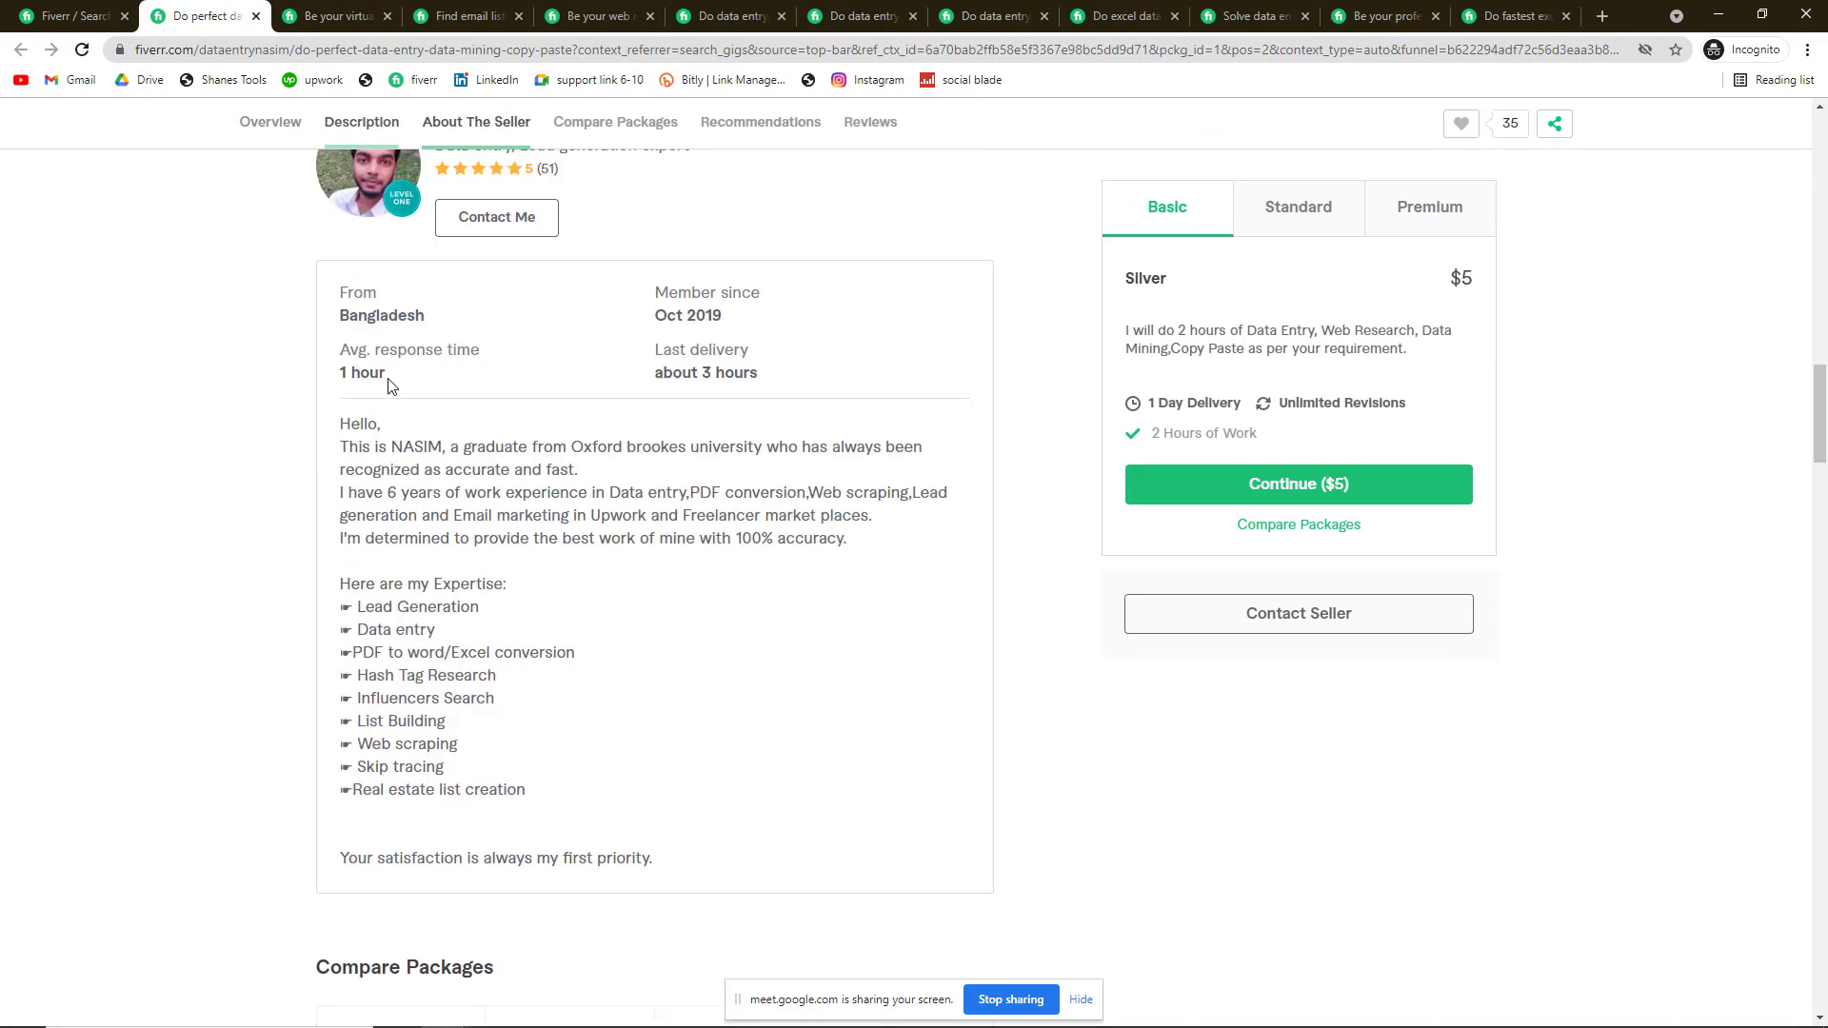
pyautogui.scroll(-20, 390, 386)
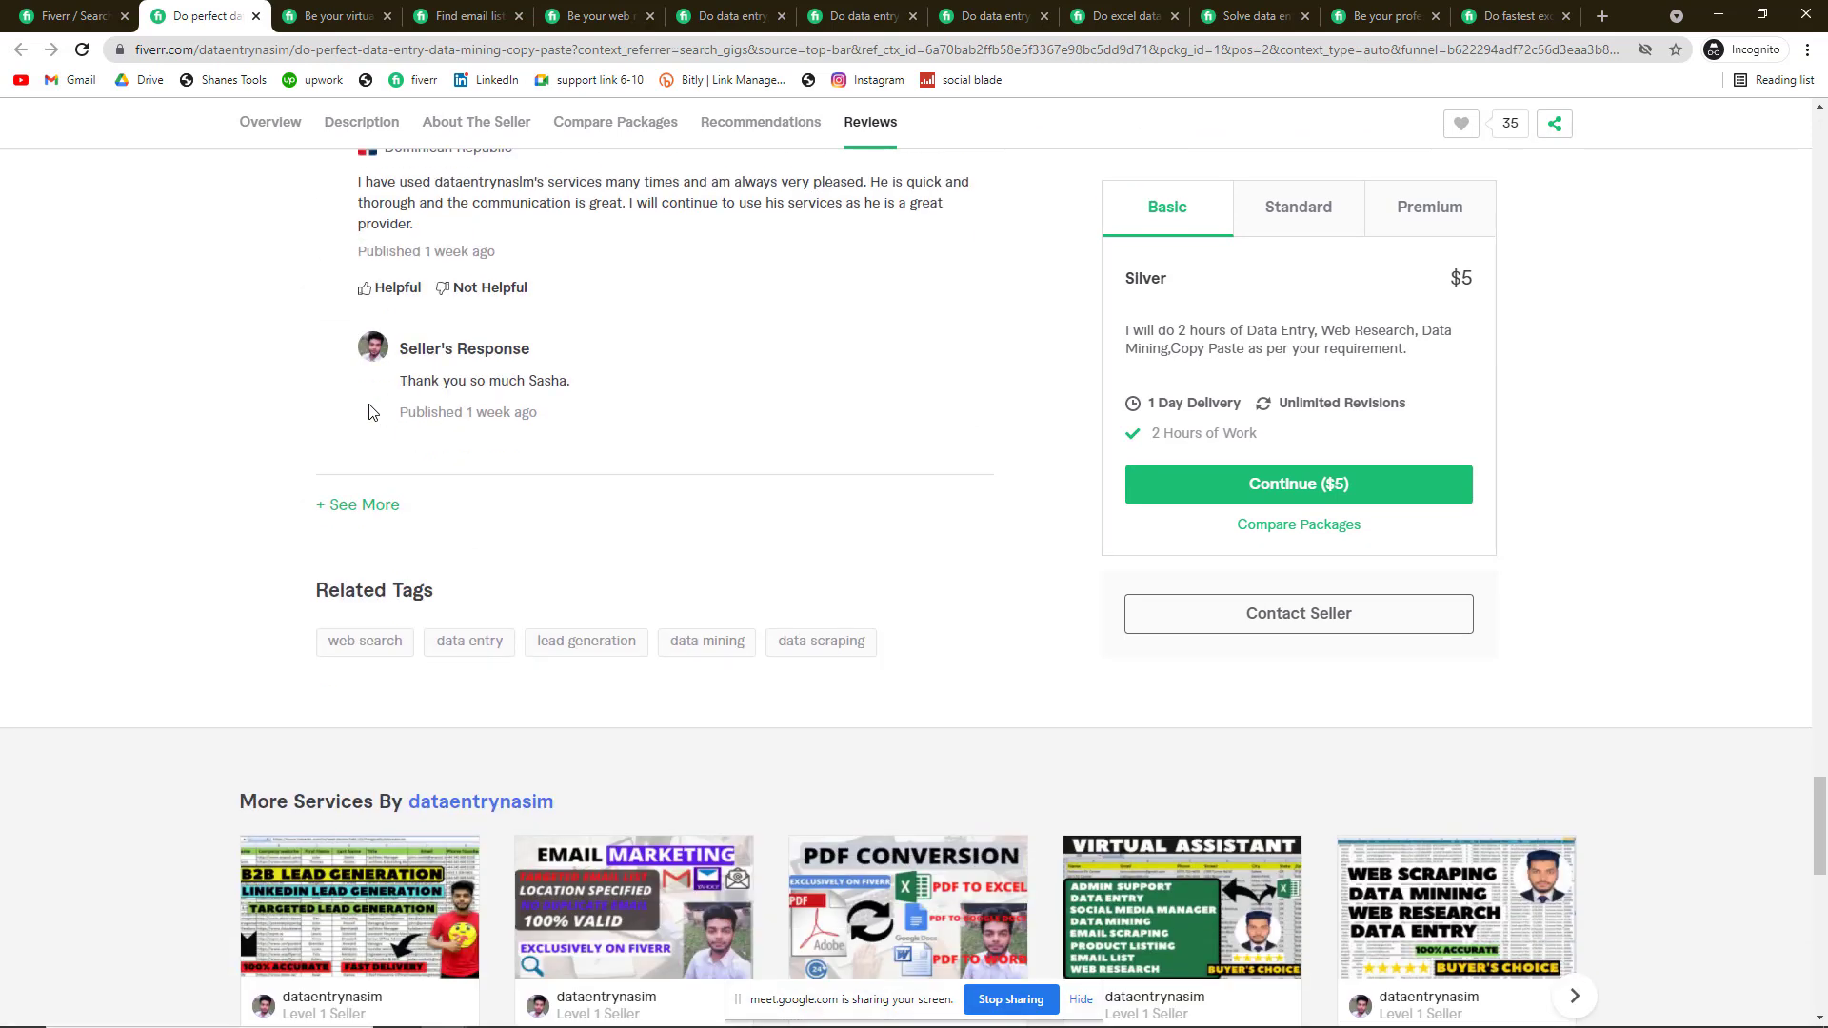
pyautogui.rightClick(352, 645)
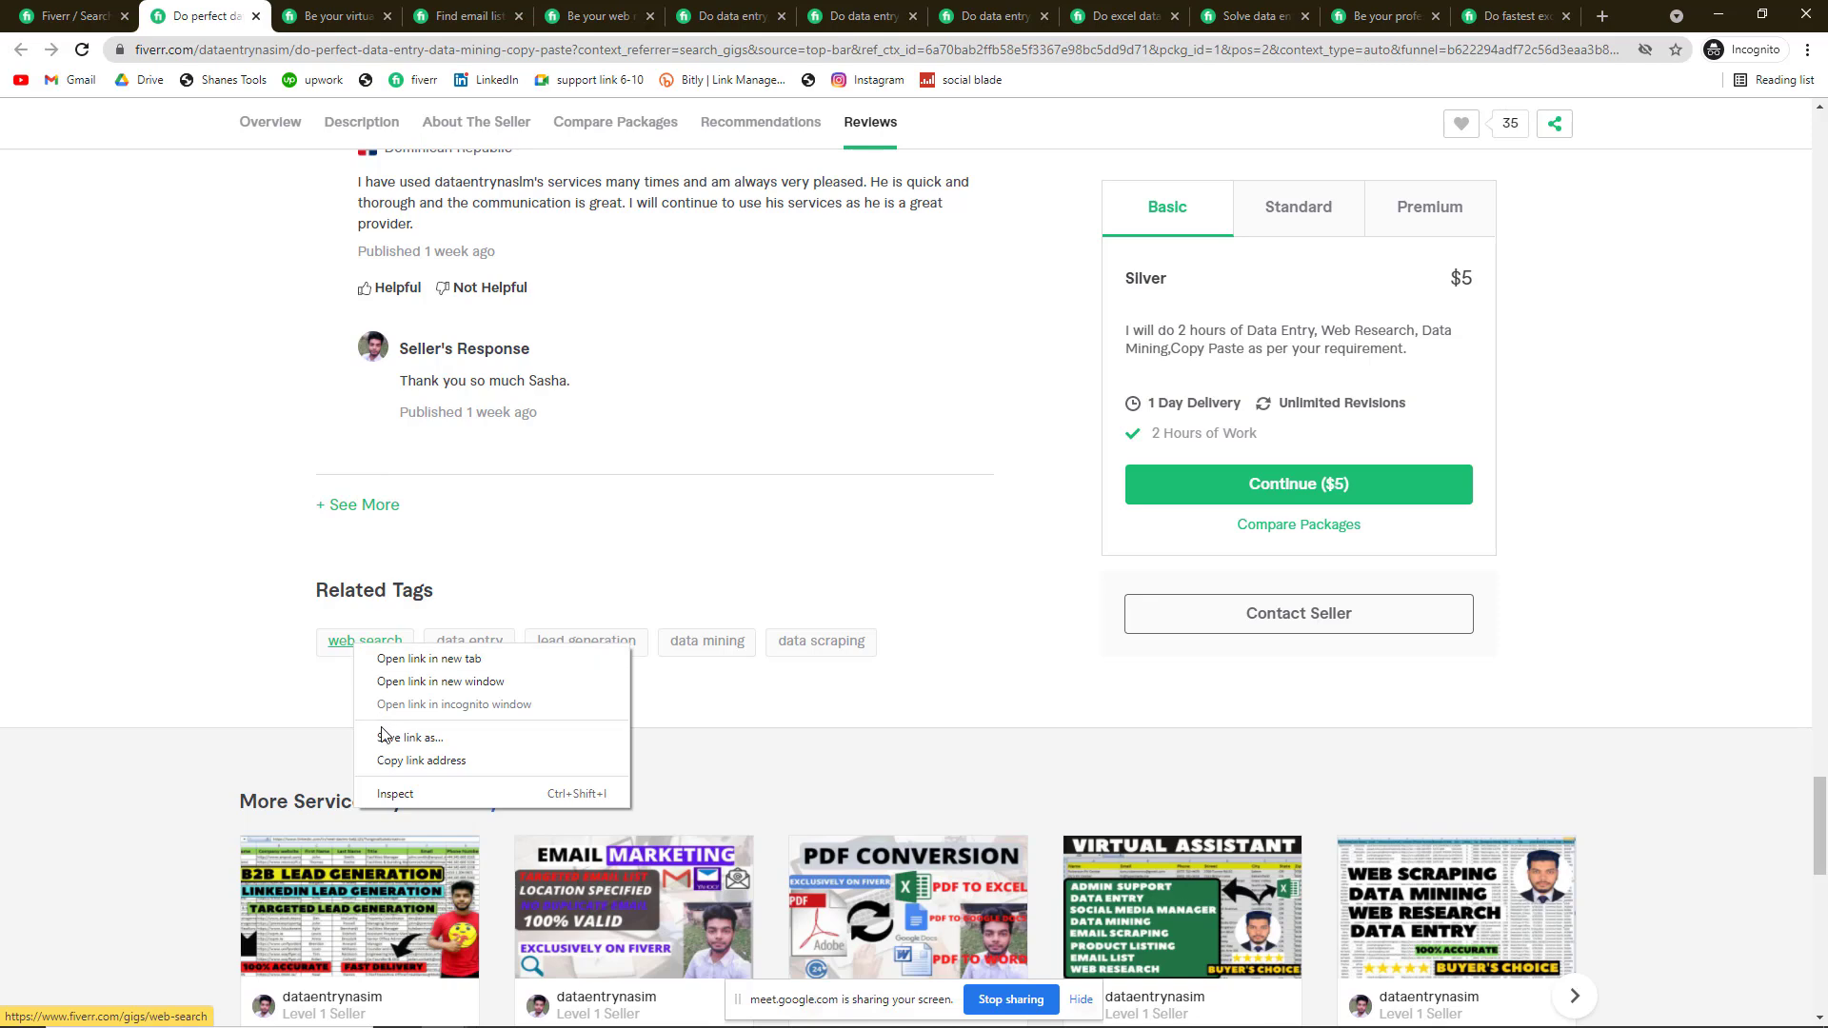
pyautogui.click(283, 684)
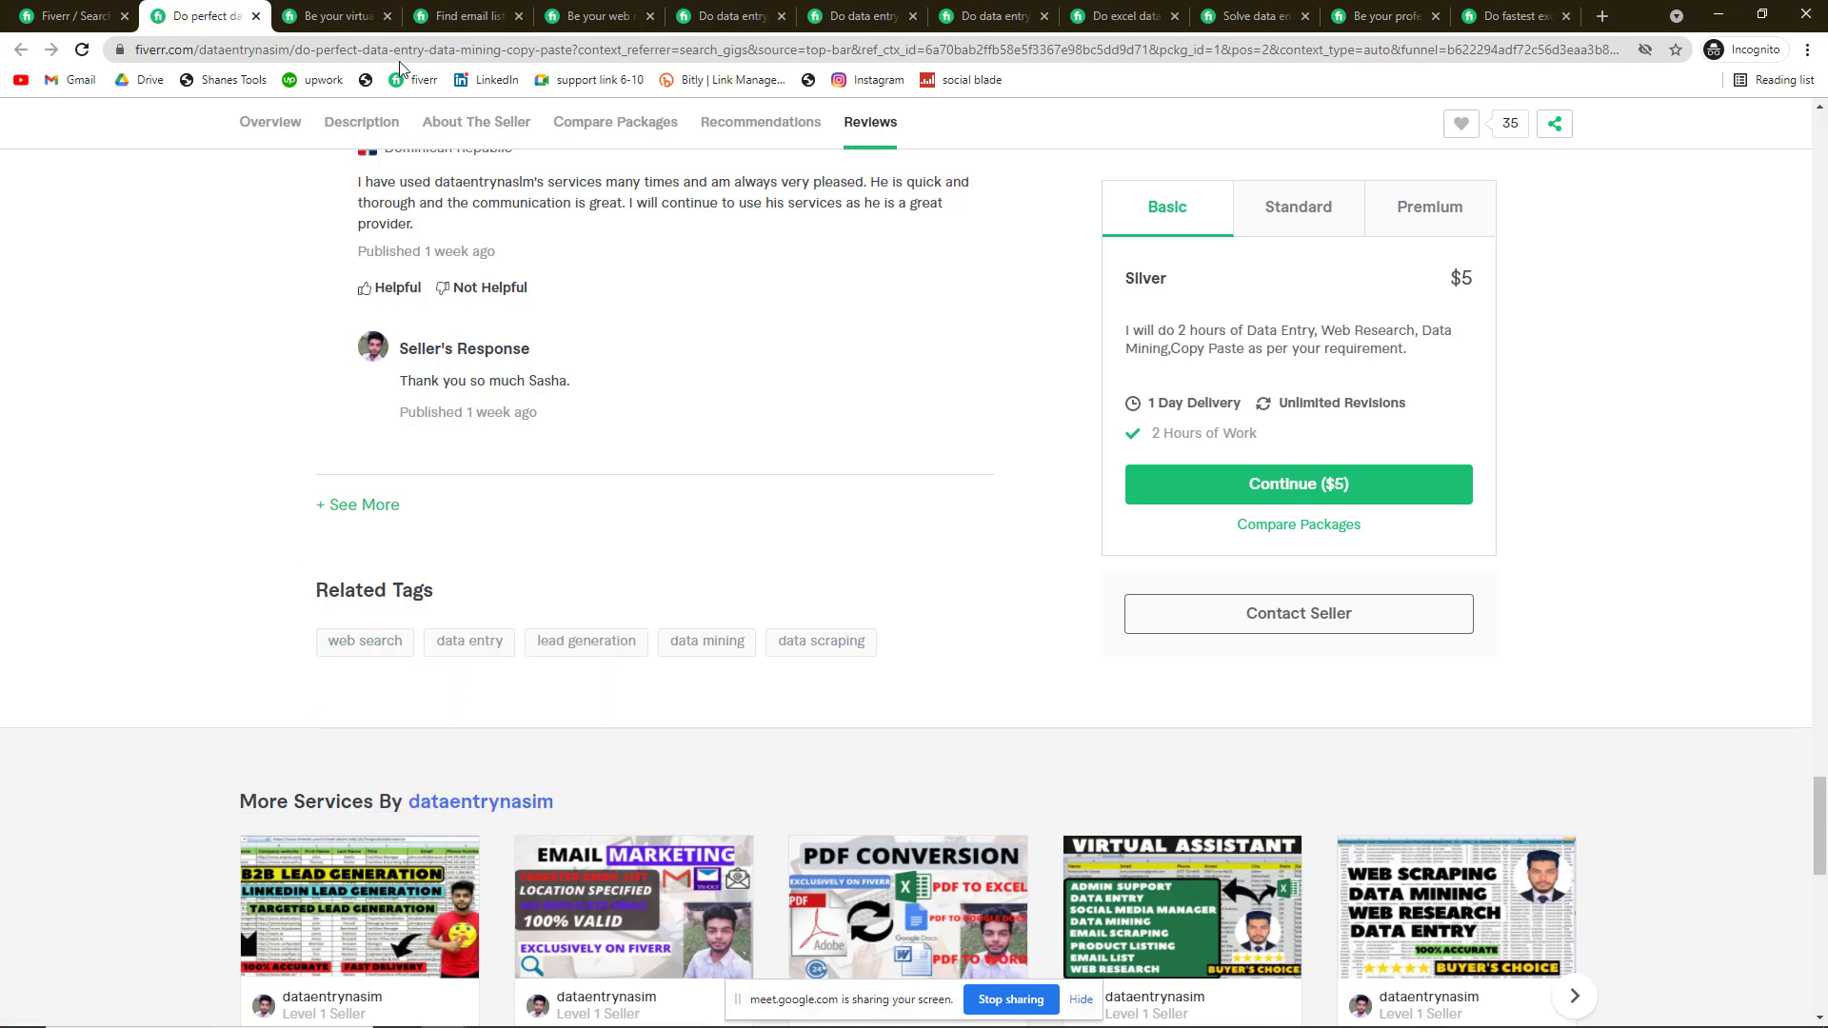
# Step: Examine the related tags on the virtual assistant gig page and return to the data entry search results
pyautogui.click(396, 13)
pyautogui.scroll(-20, 364, 654)
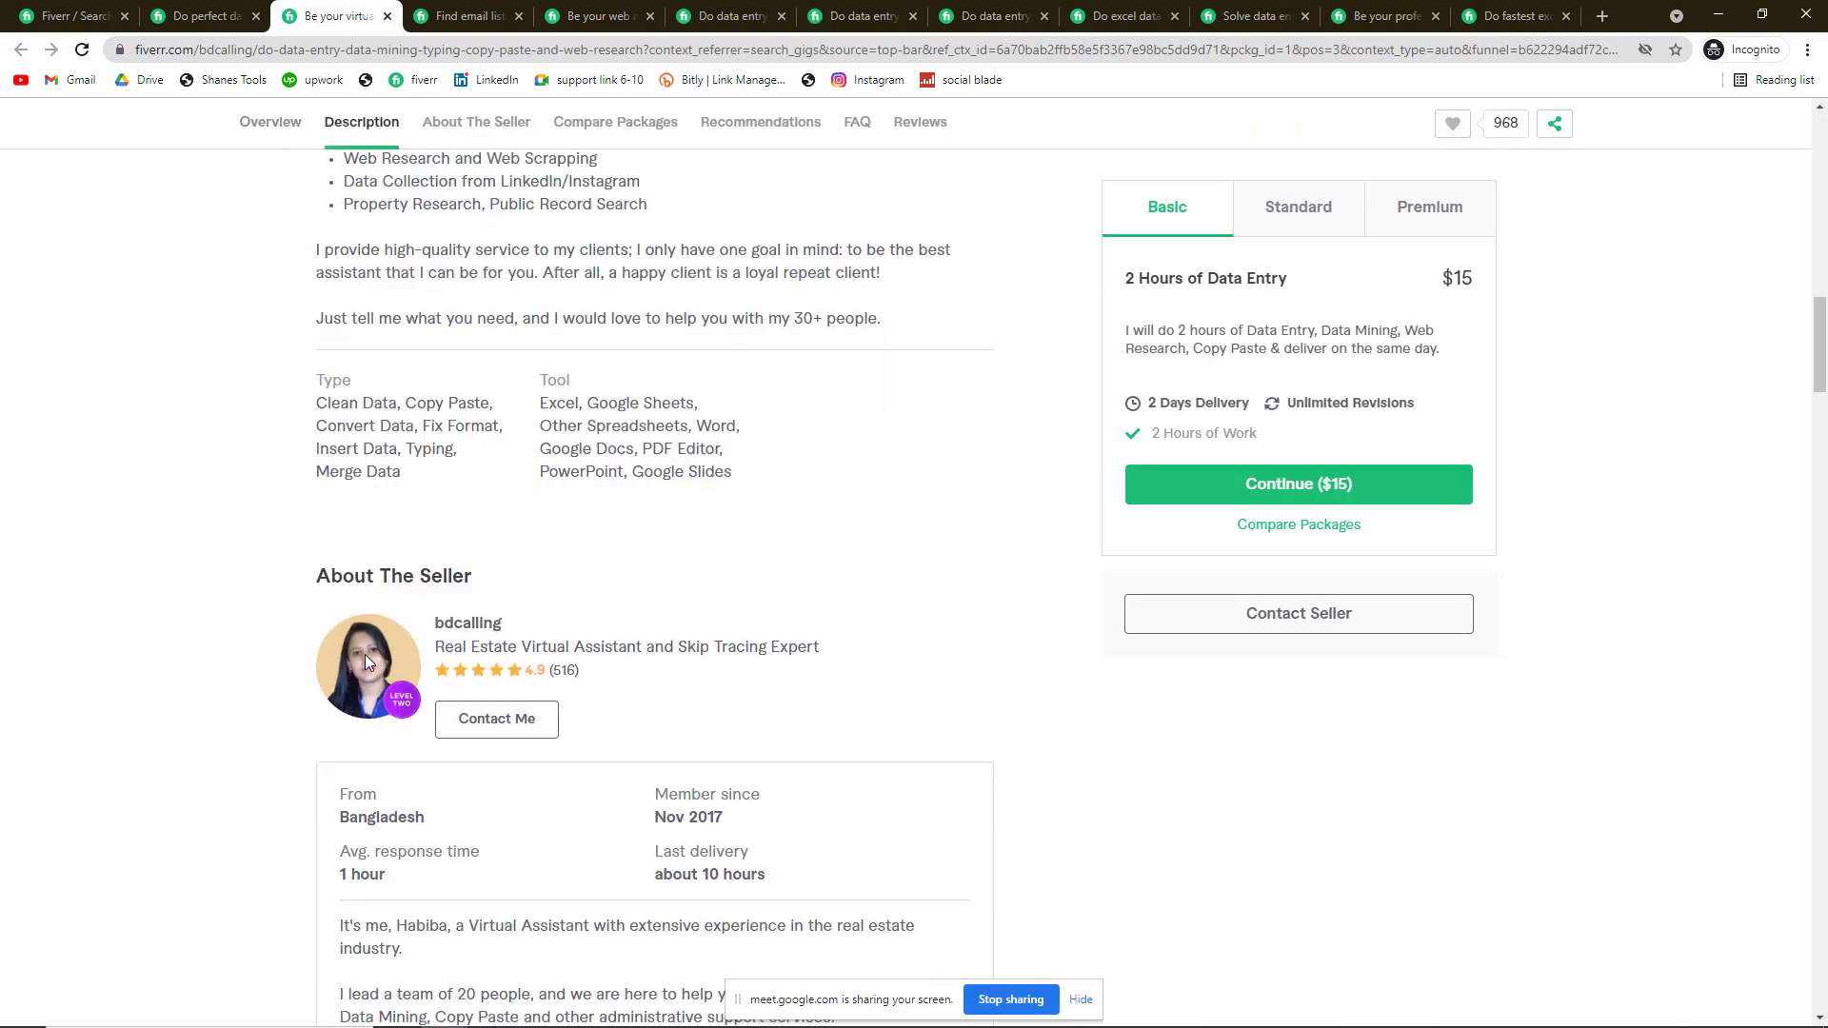
pyautogui.scroll(-20, 329, 681)
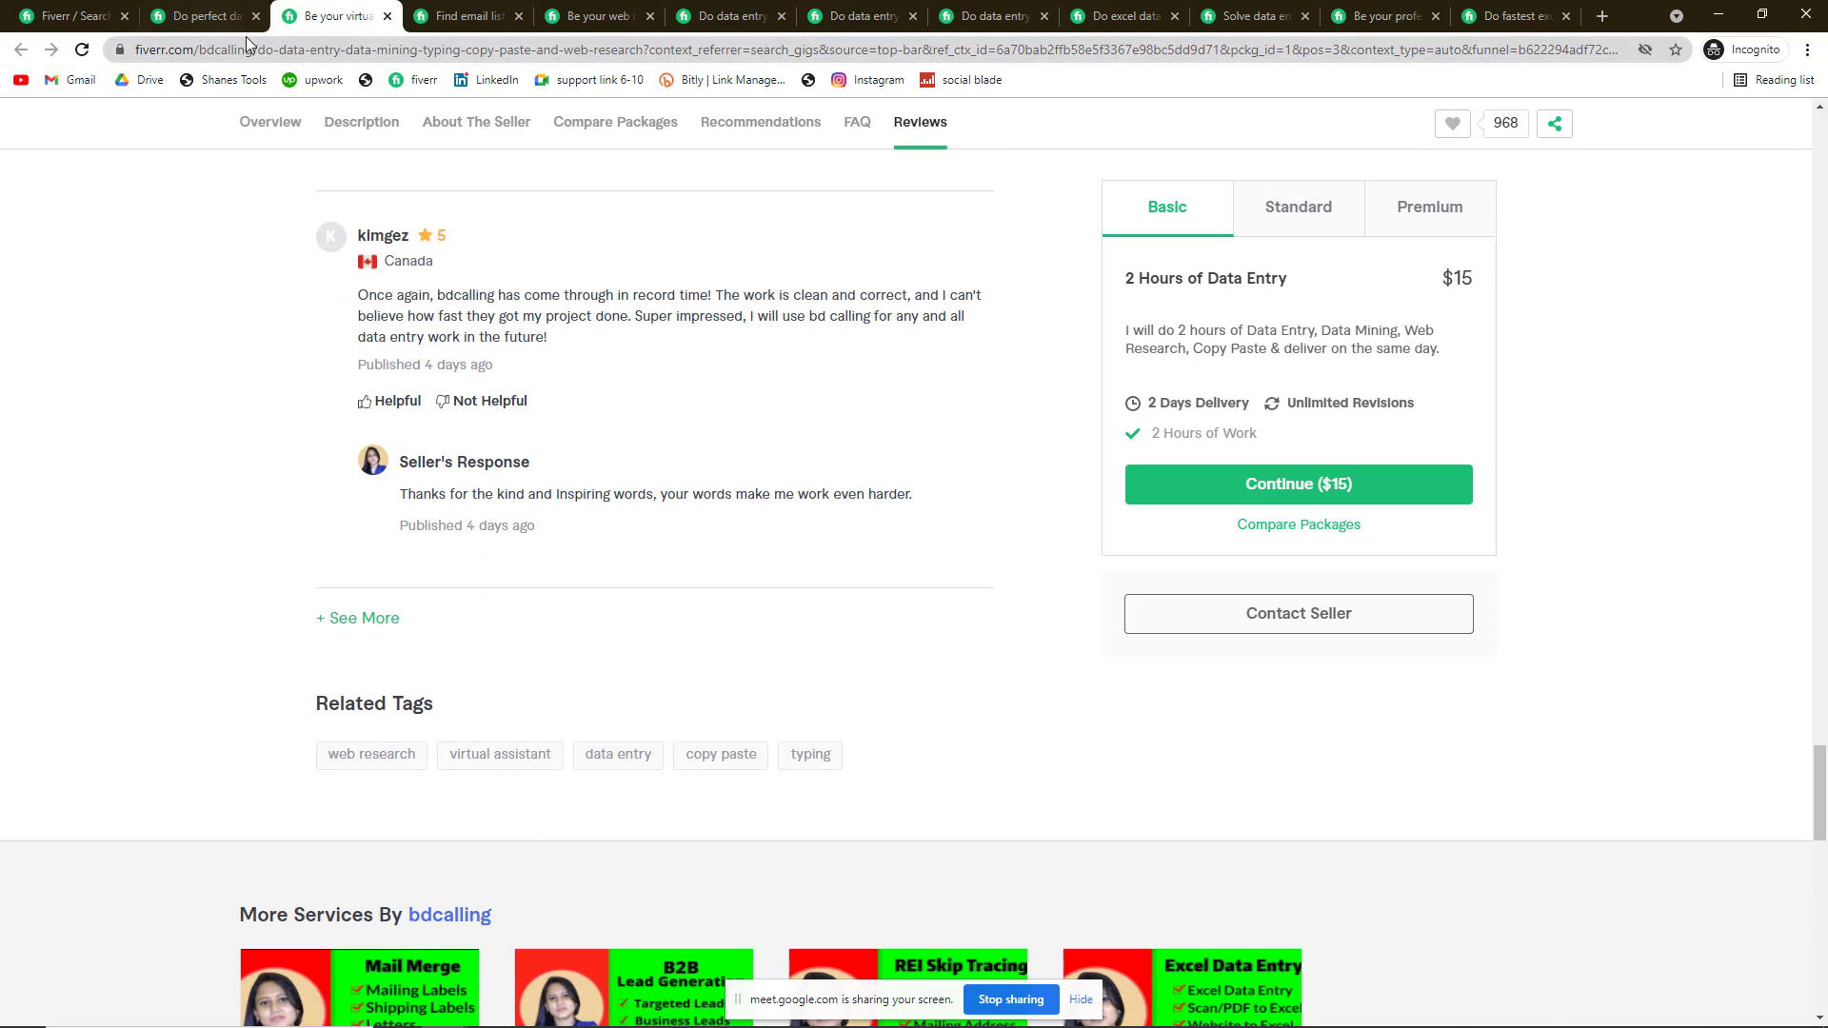
pyautogui.click(57, 15)
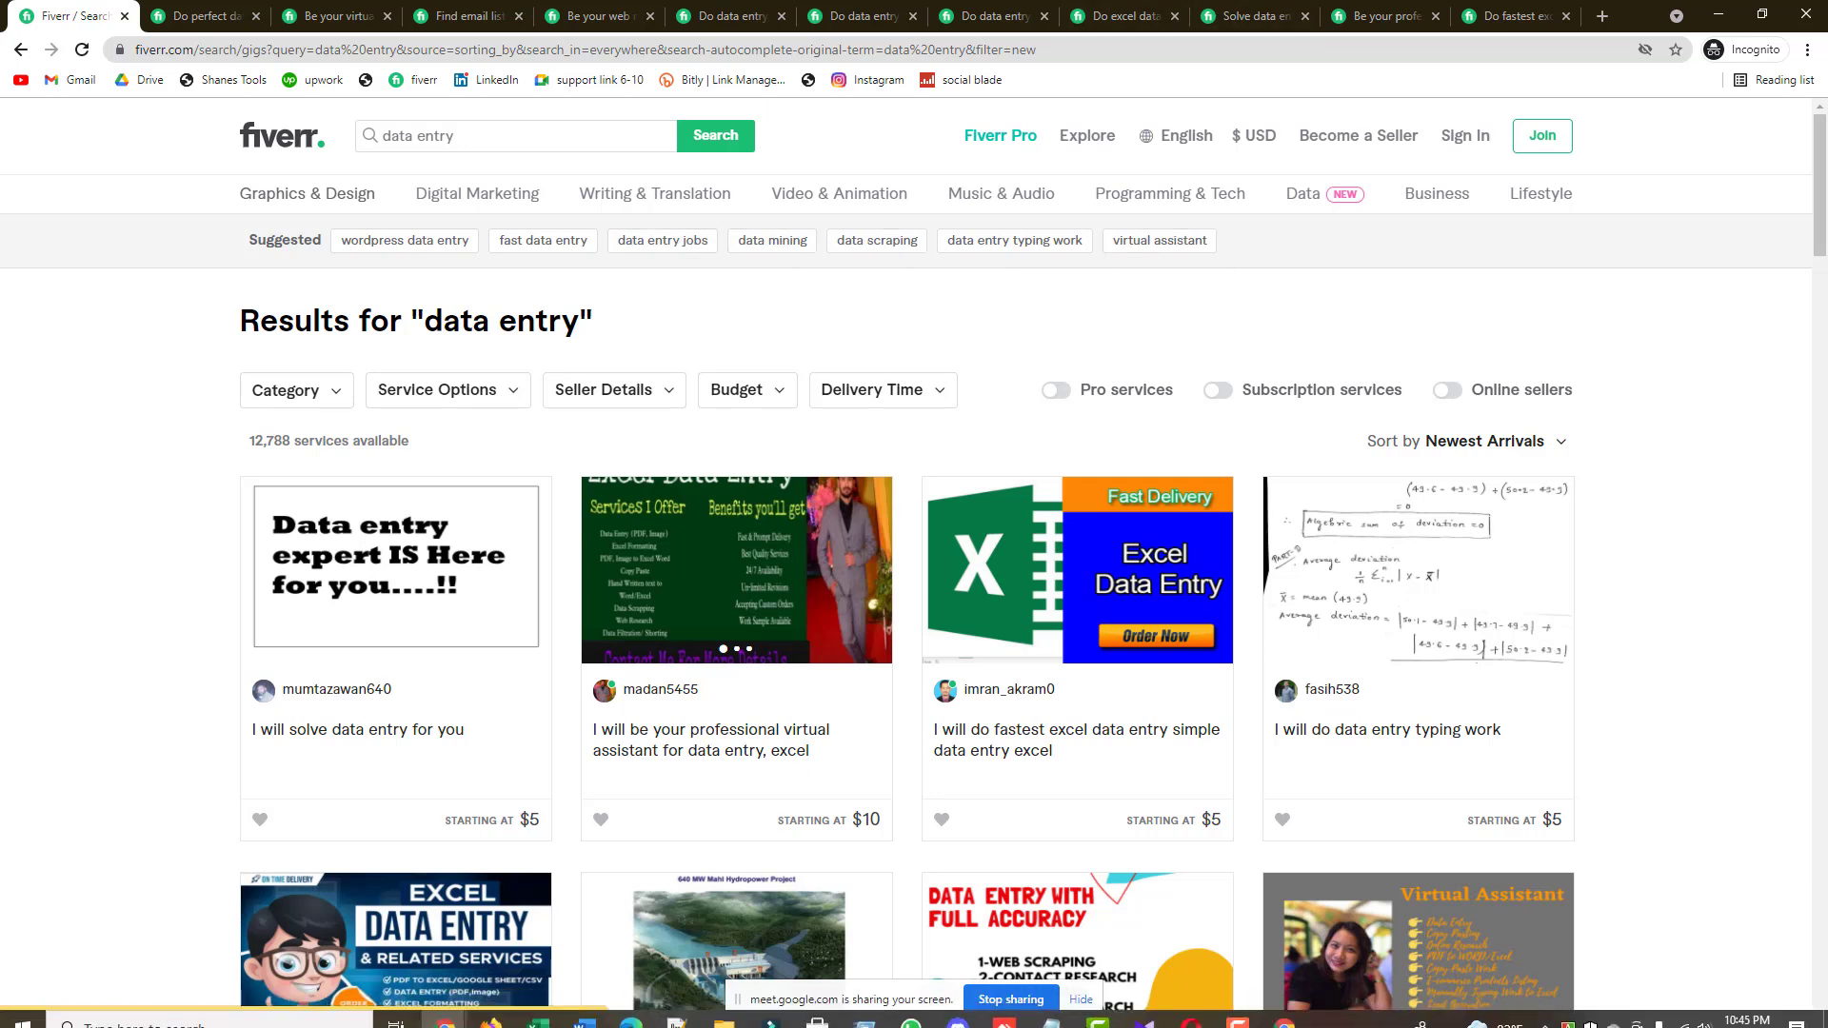
# Step: Return to the gig creation form and set the category to Data with the Data Entry subcategory
pyautogui.moveTo(445, 1009)
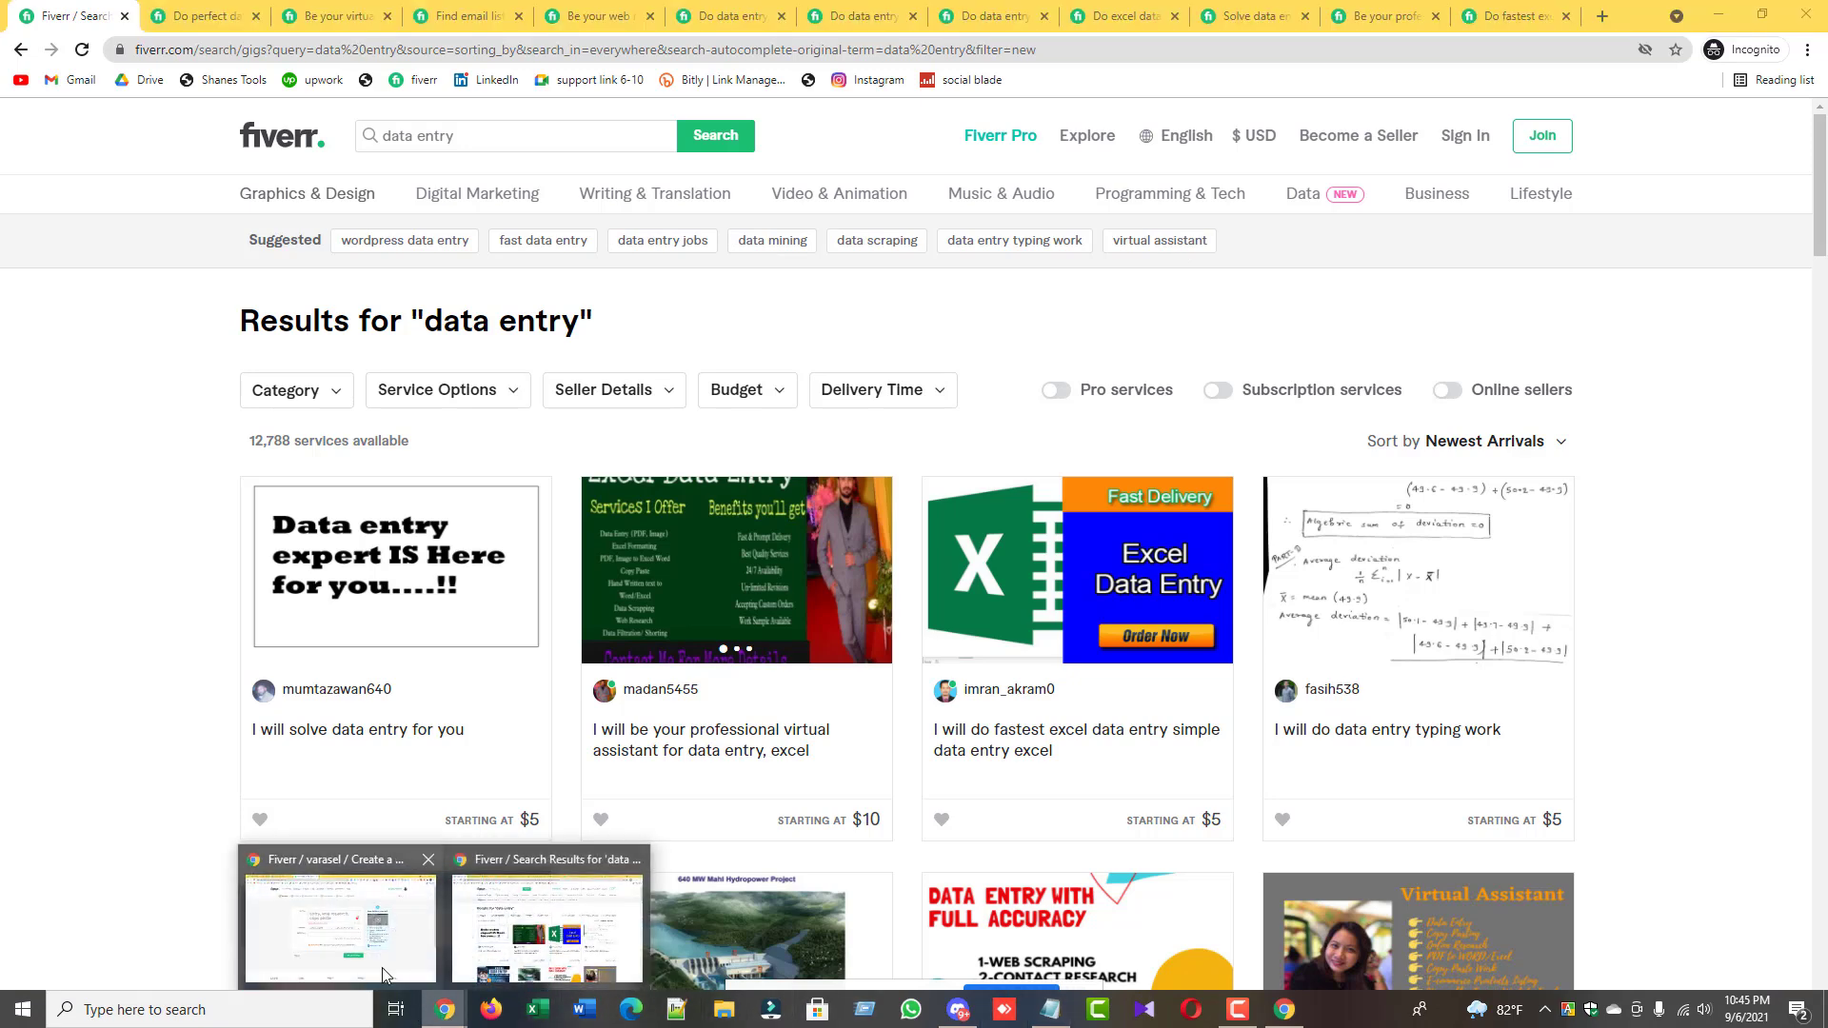
pyautogui.click(424, 847)
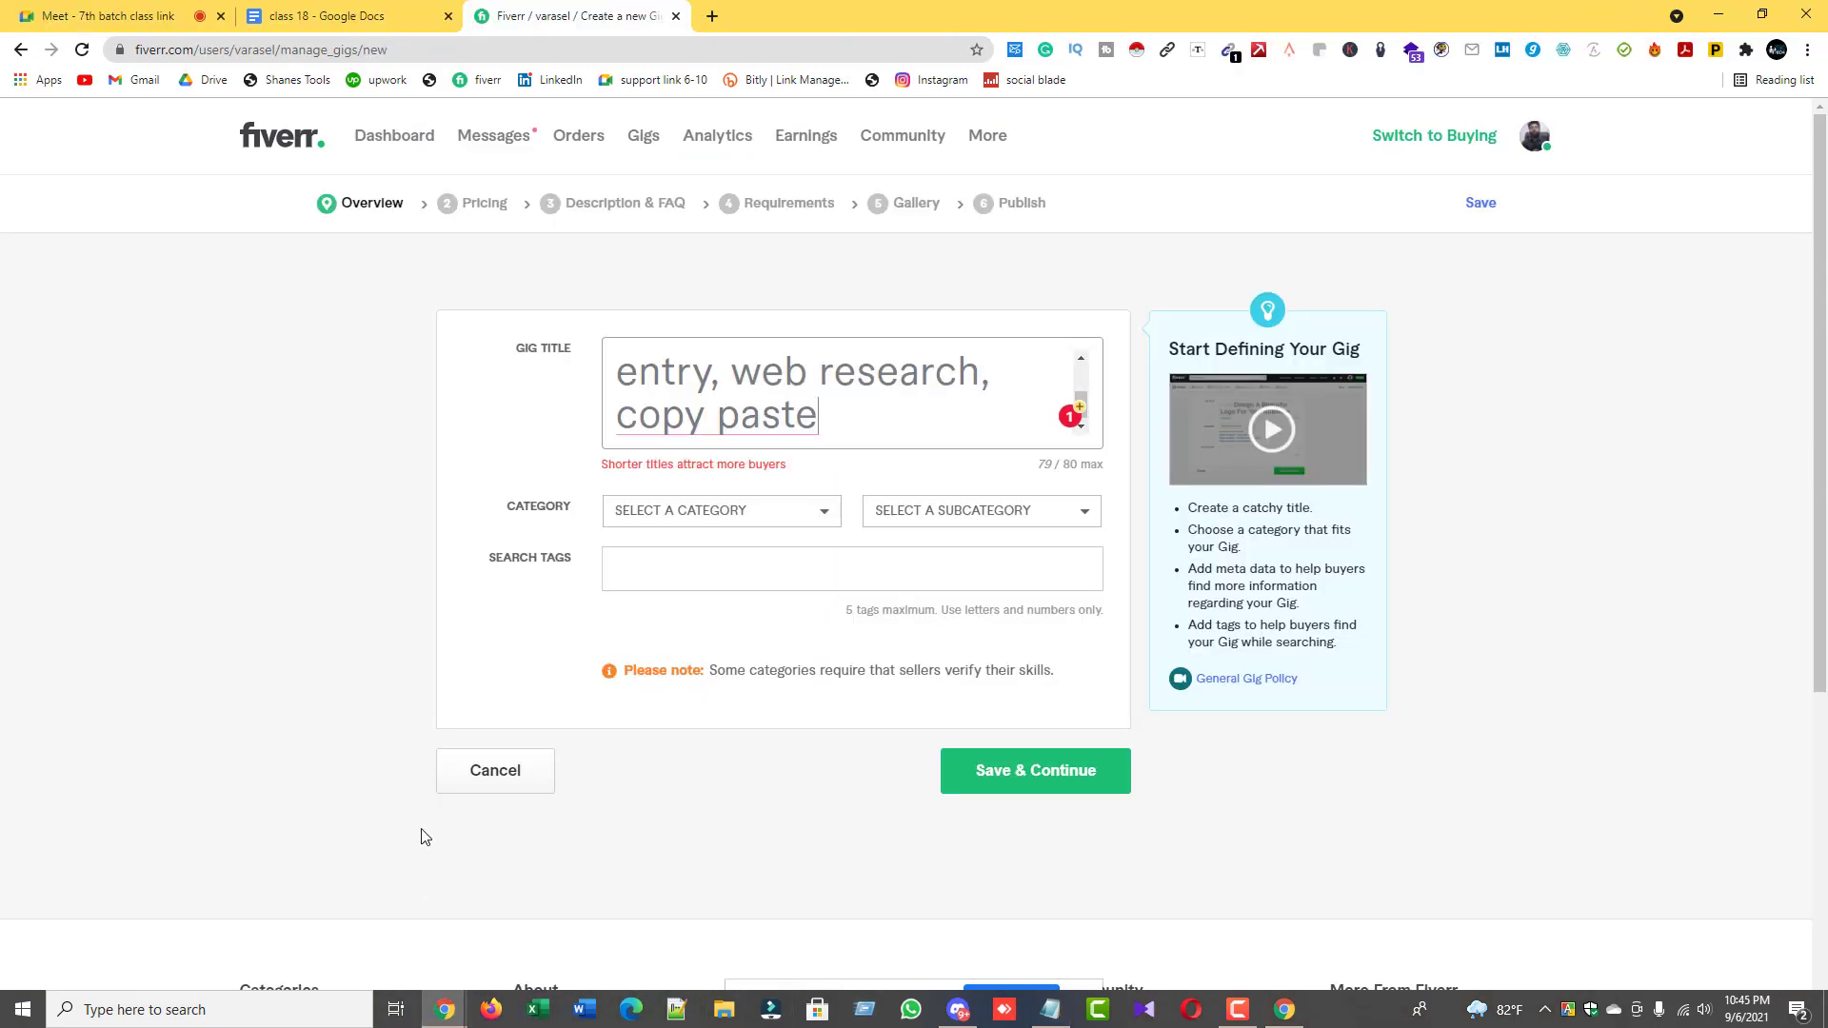
pyautogui.click(696, 517)
pyautogui.click(618, 826)
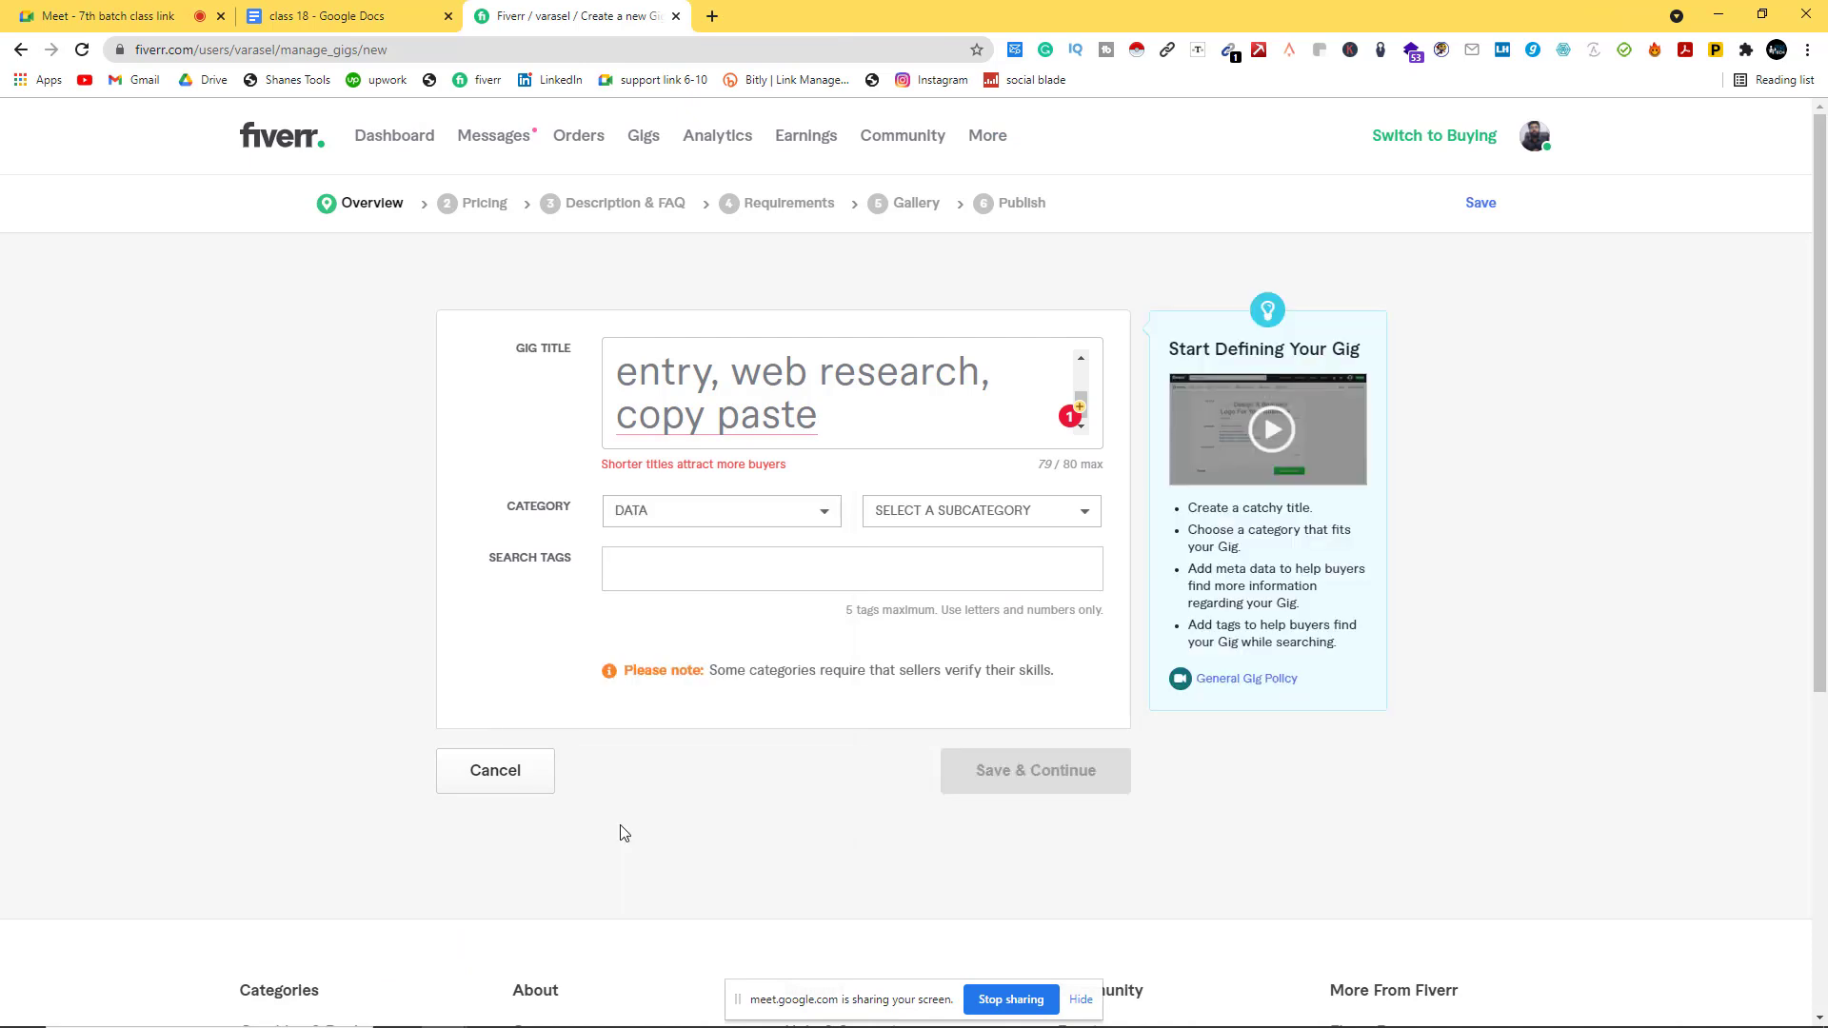
pyautogui.click(912, 512)
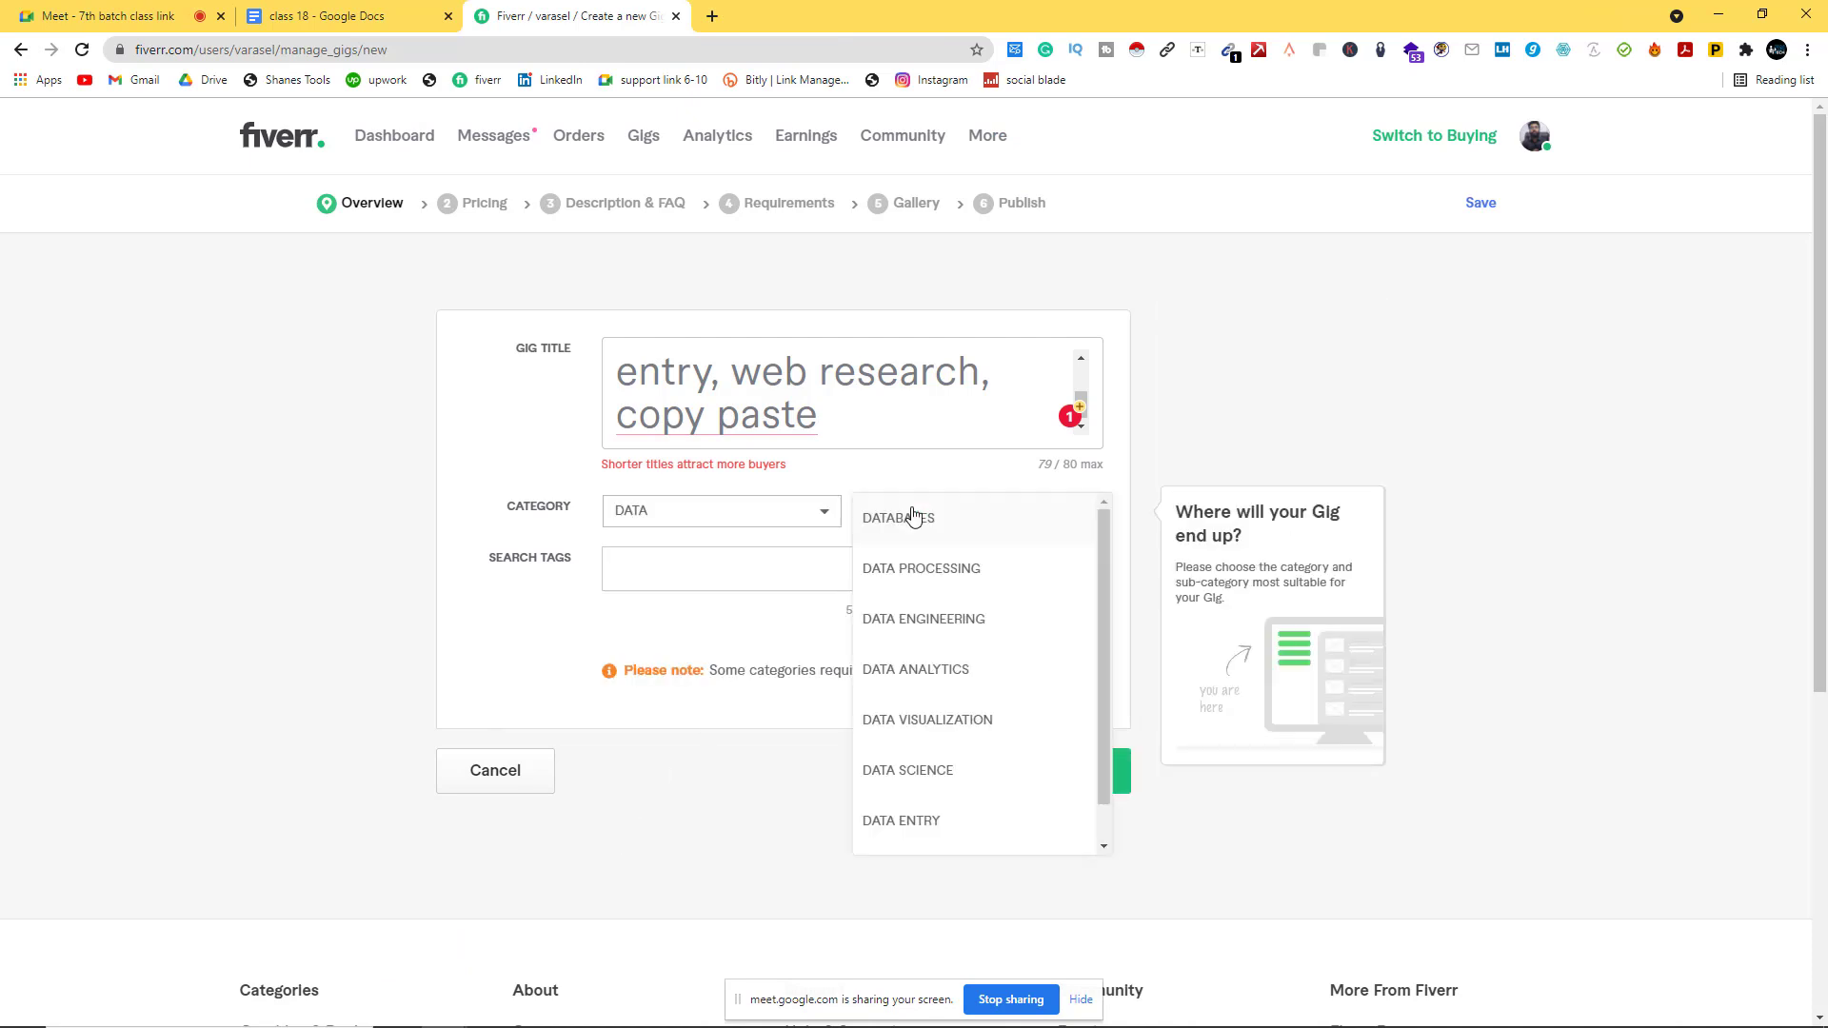
pyautogui.scroll(-1, 909, 743)
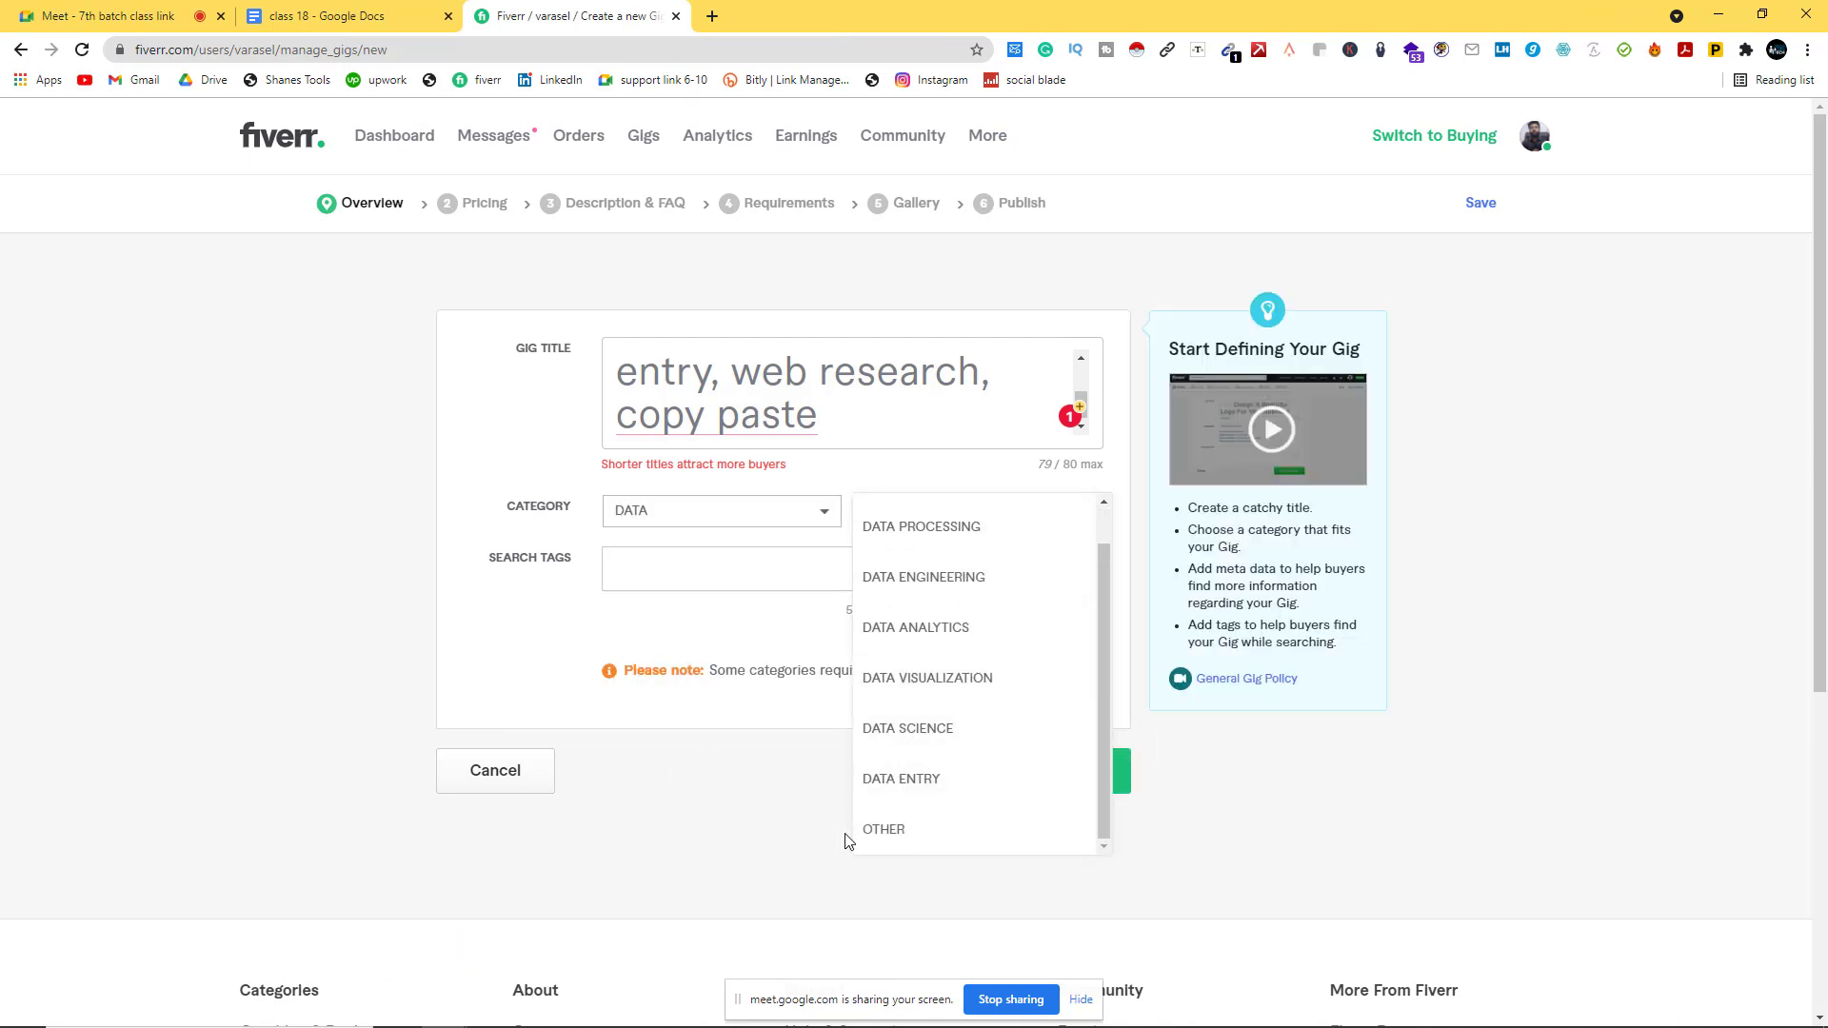
pyautogui.click(903, 781)
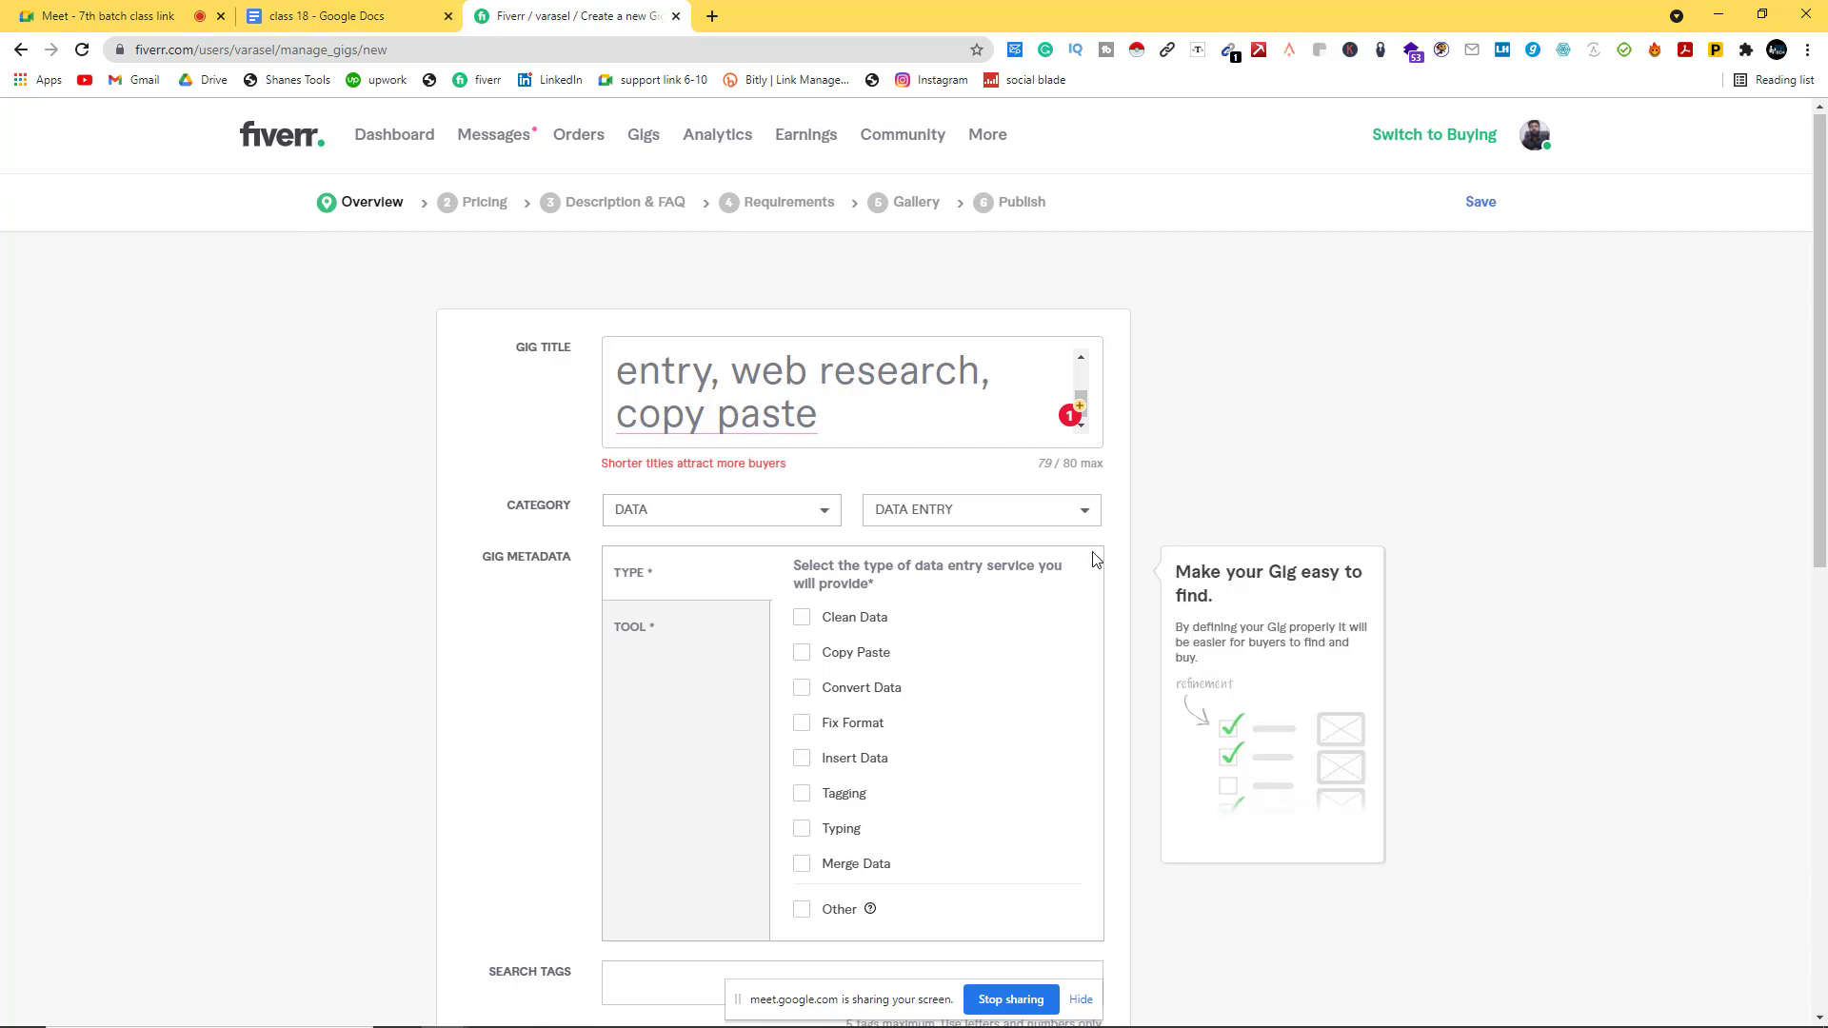
# Step: Select the service types Clean Data, Copy Paste, Convert Data, Fix Format, Insert Data, Tagging, Typing and Merge Data in the gig metadata
pyautogui.scroll(-2, 1095, 562)
pyautogui.click(803, 436)
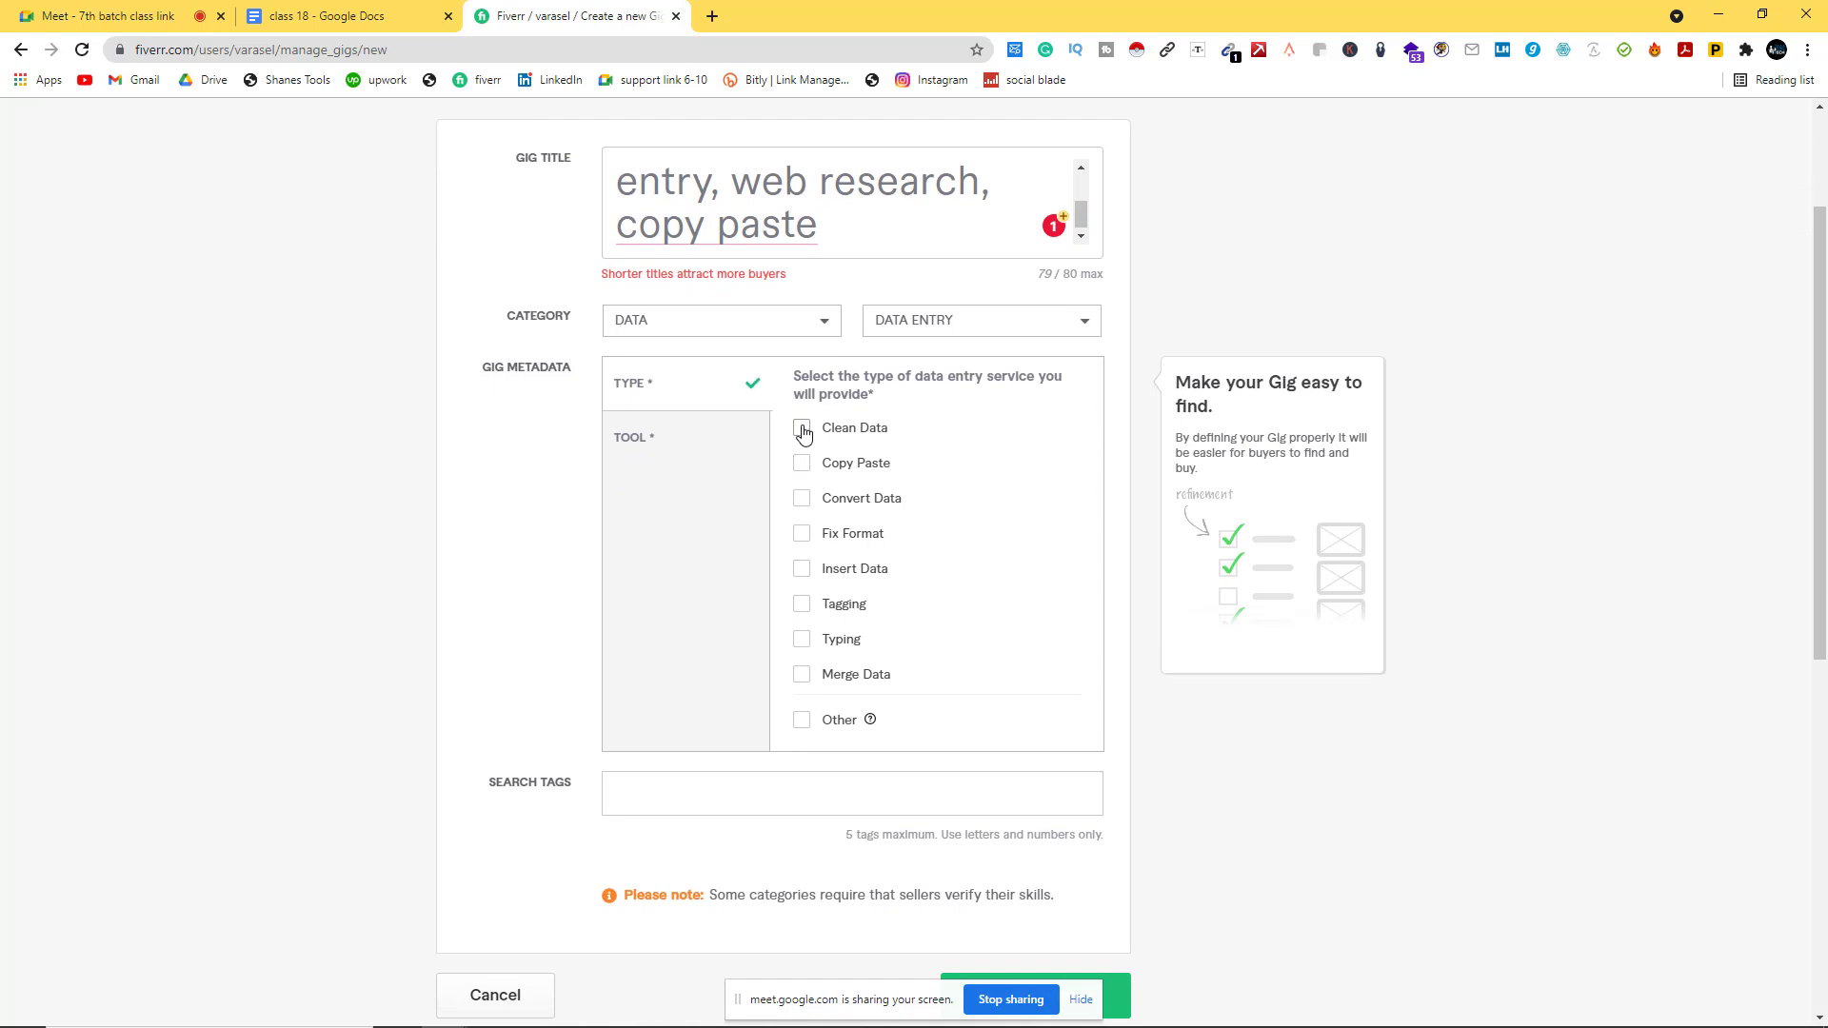
pyautogui.click(803, 467)
pyautogui.click(803, 500)
pyautogui.click(802, 535)
pyautogui.click(803, 569)
pyautogui.click(803, 603)
pyautogui.click(803, 639)
pyautogui.click(806, 676)
# Step: Select Excel, Google Sheets, Other Spreadsheets, Word and Google Docs as the tools in the gig metadata
pyautogui.click(630, 441)
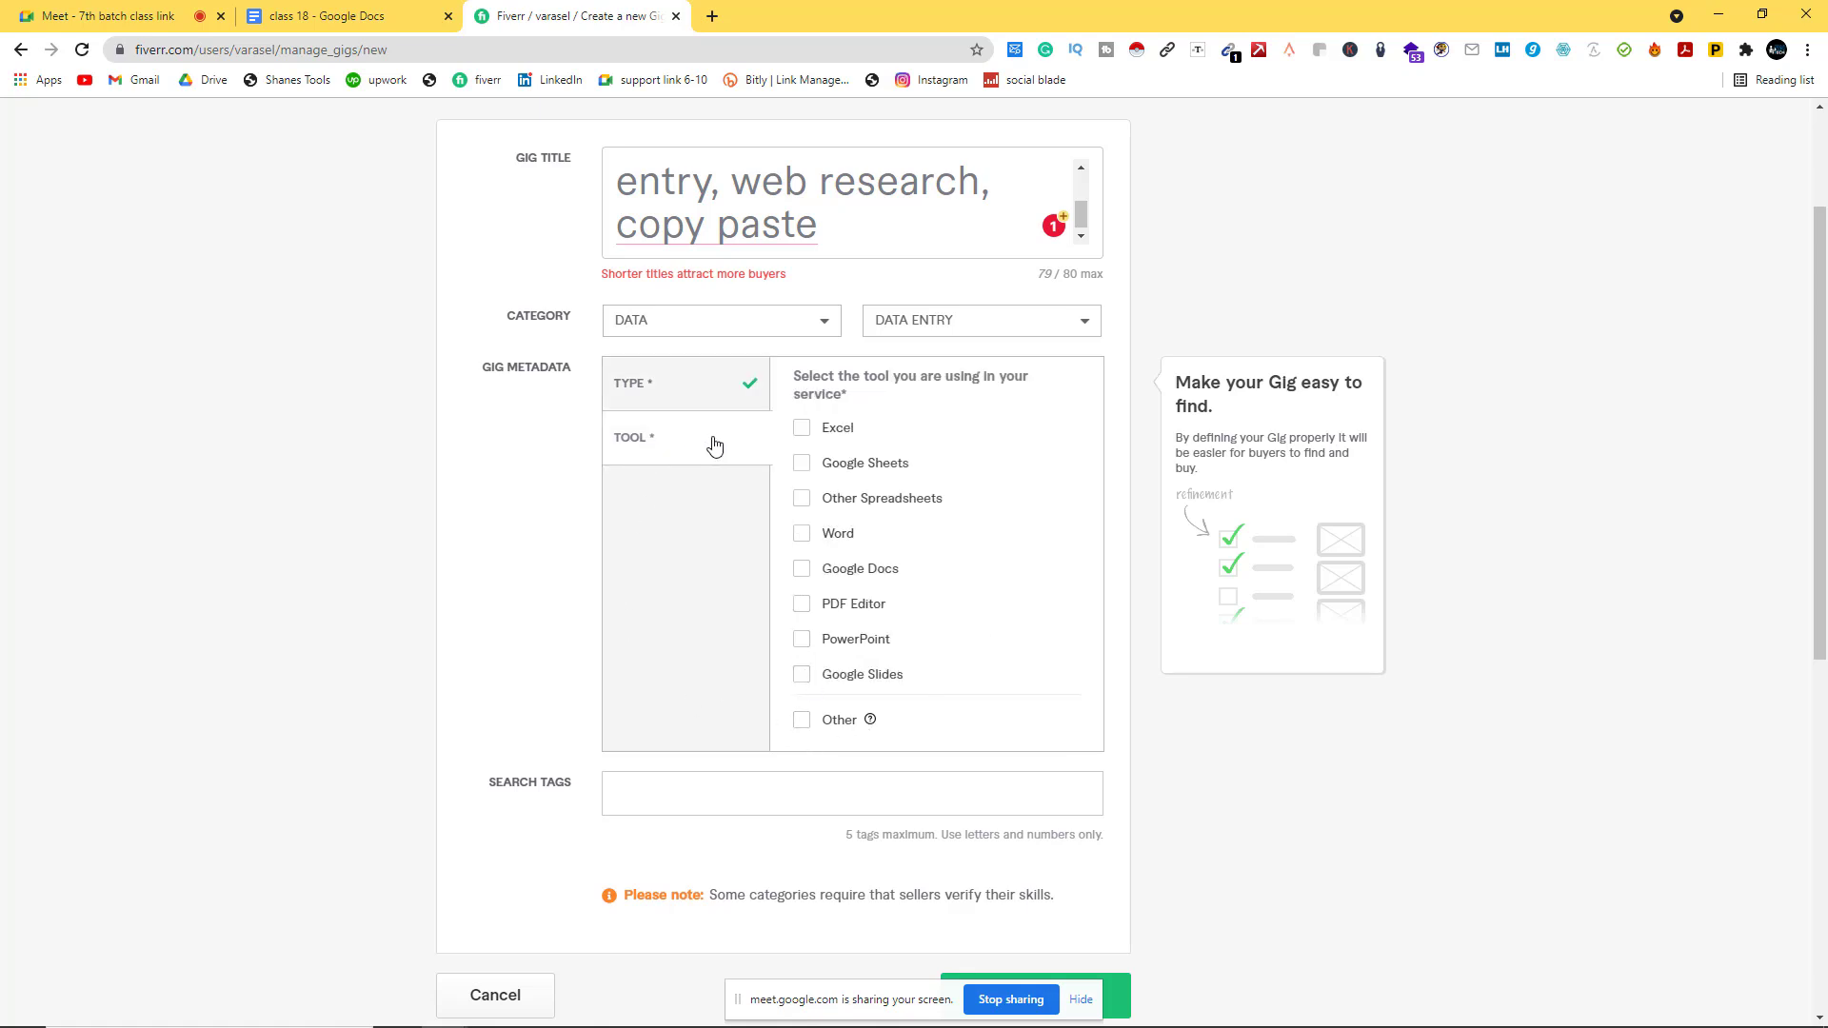
pyautogui.click(801, 429)
pyautogui.click(802, 464)
pyautogui.click(800, 502)
pyautogui.click(802, 538)
pyautogui.click(801, 569)
# Step: Add the search tags data entry, data scraping and web research to the gig
pyautogui.click(640, 798)
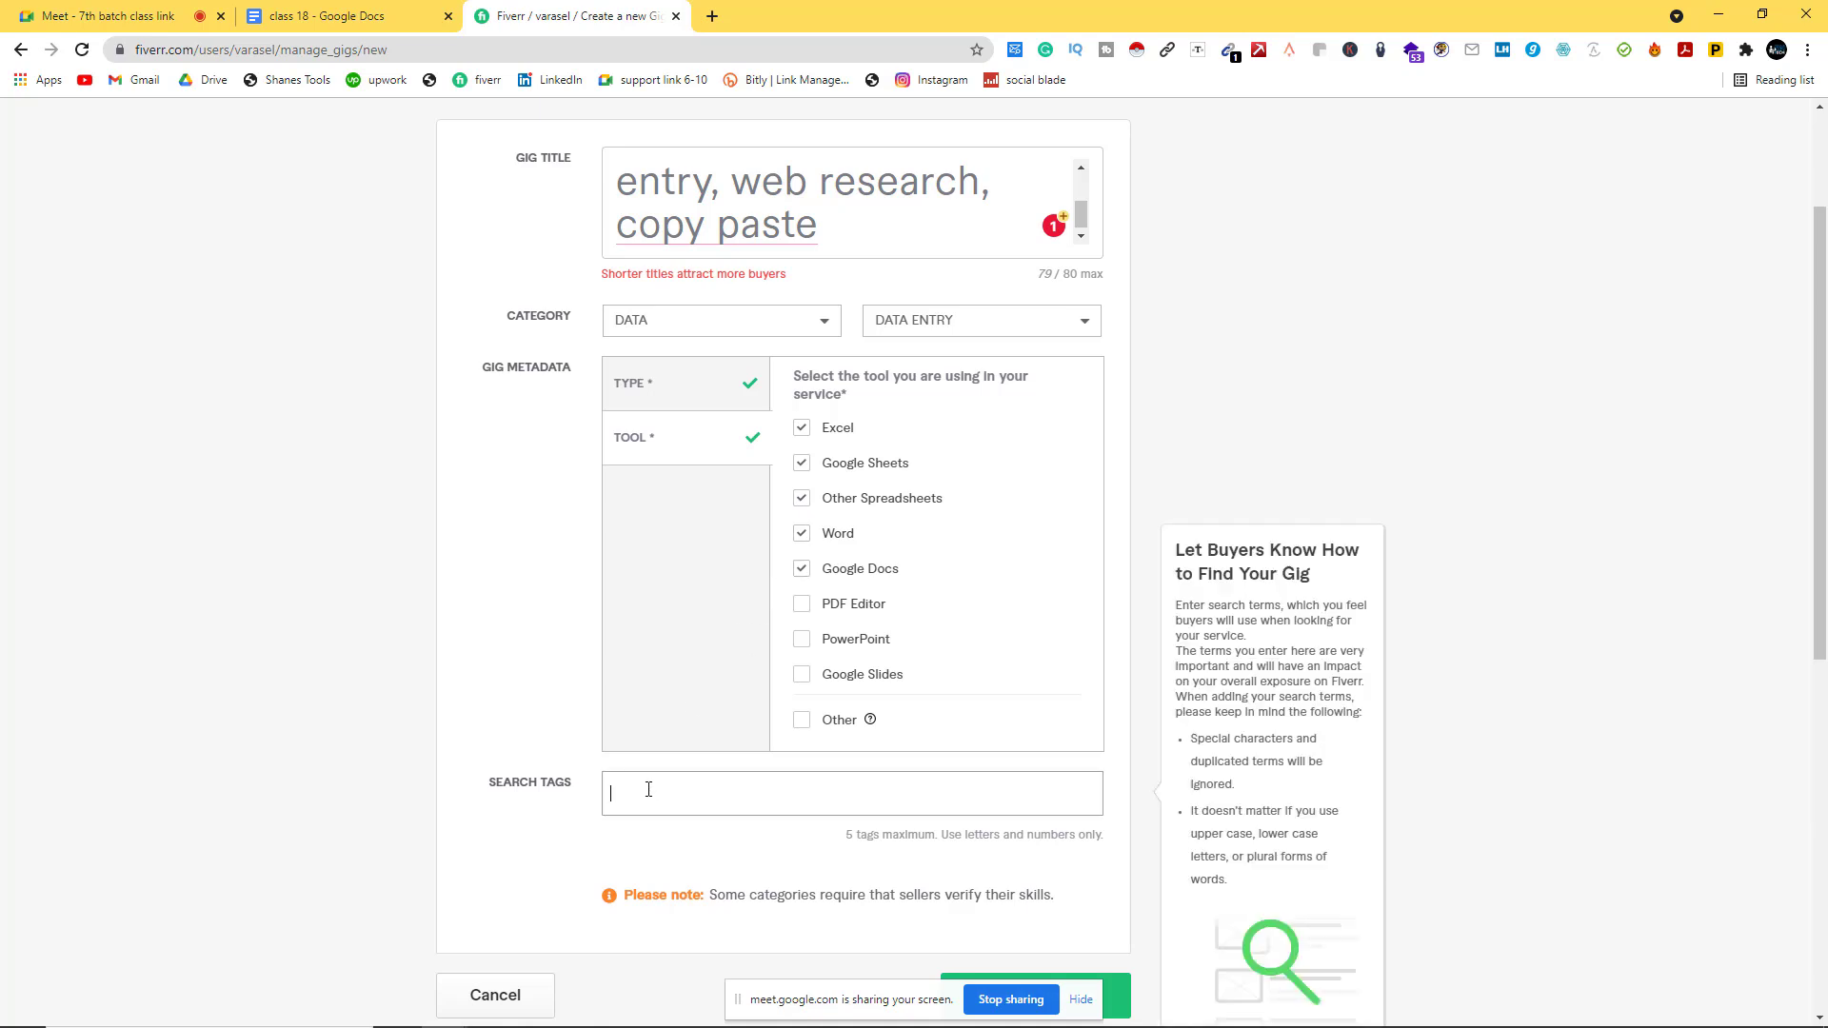
pyautogui.write('data')
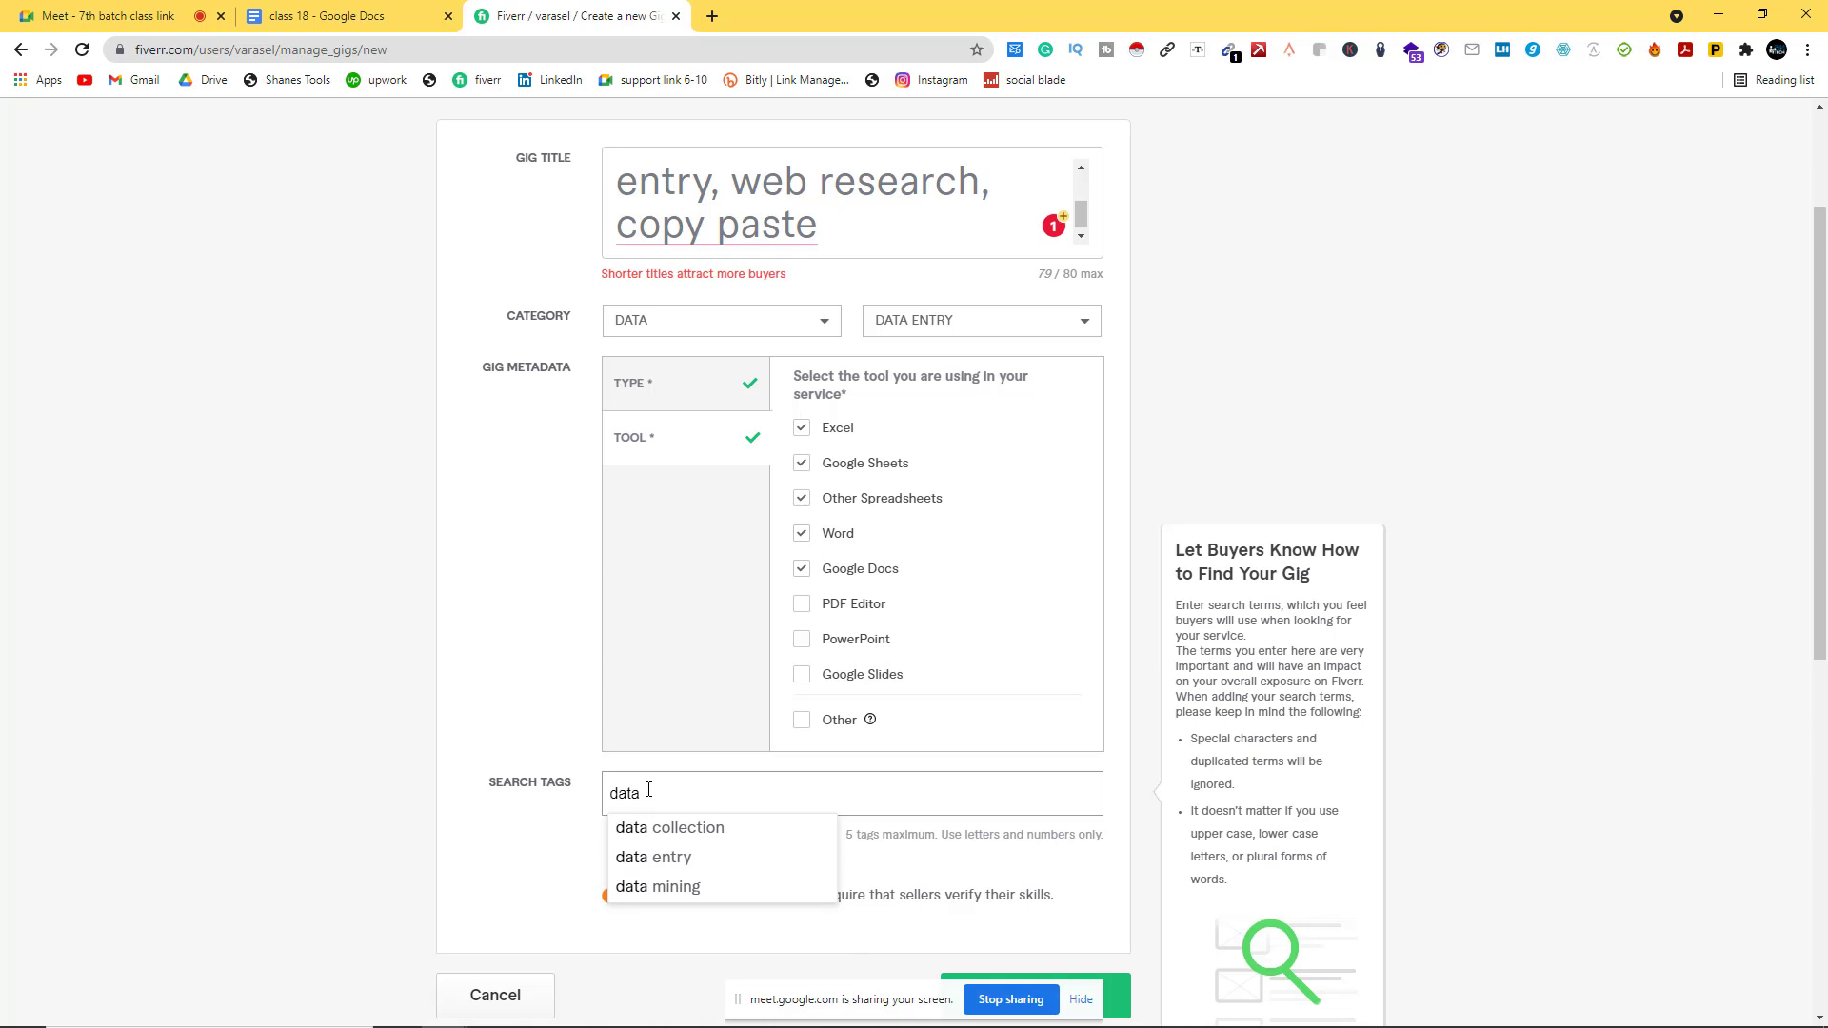
pyautogui.click(666, 857)
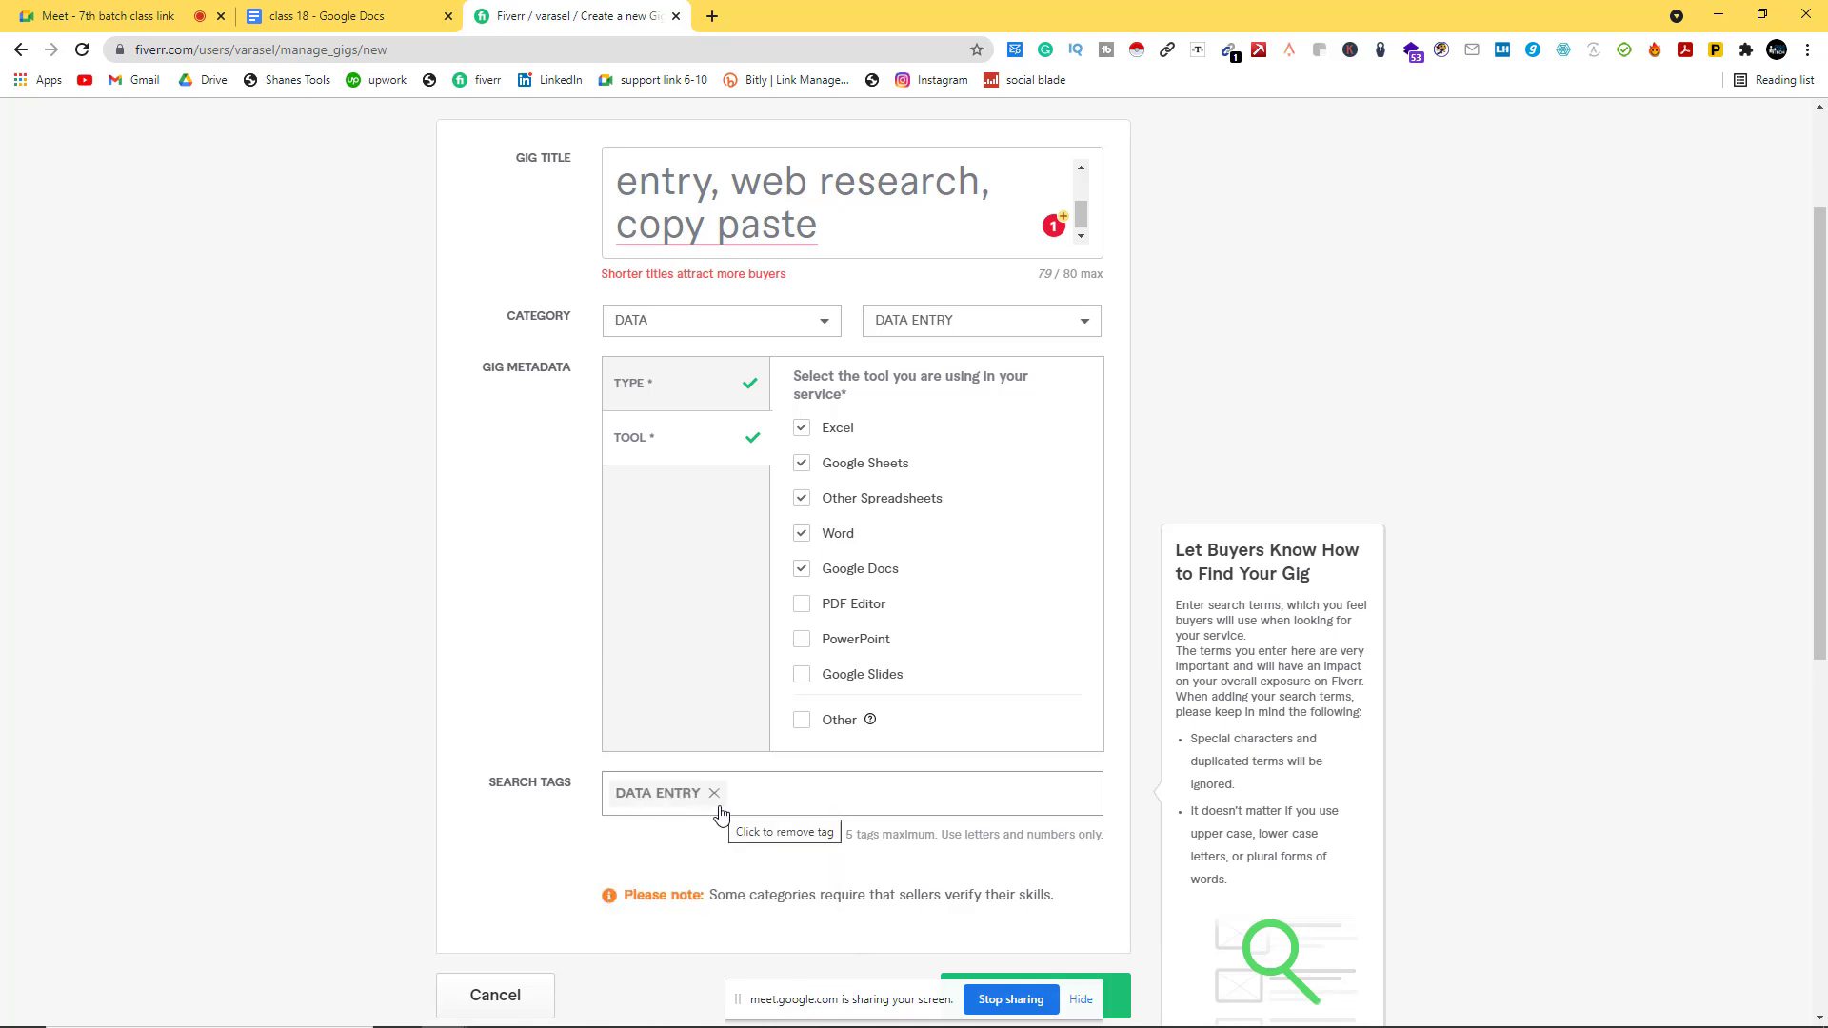
pyautogui.write('dat')
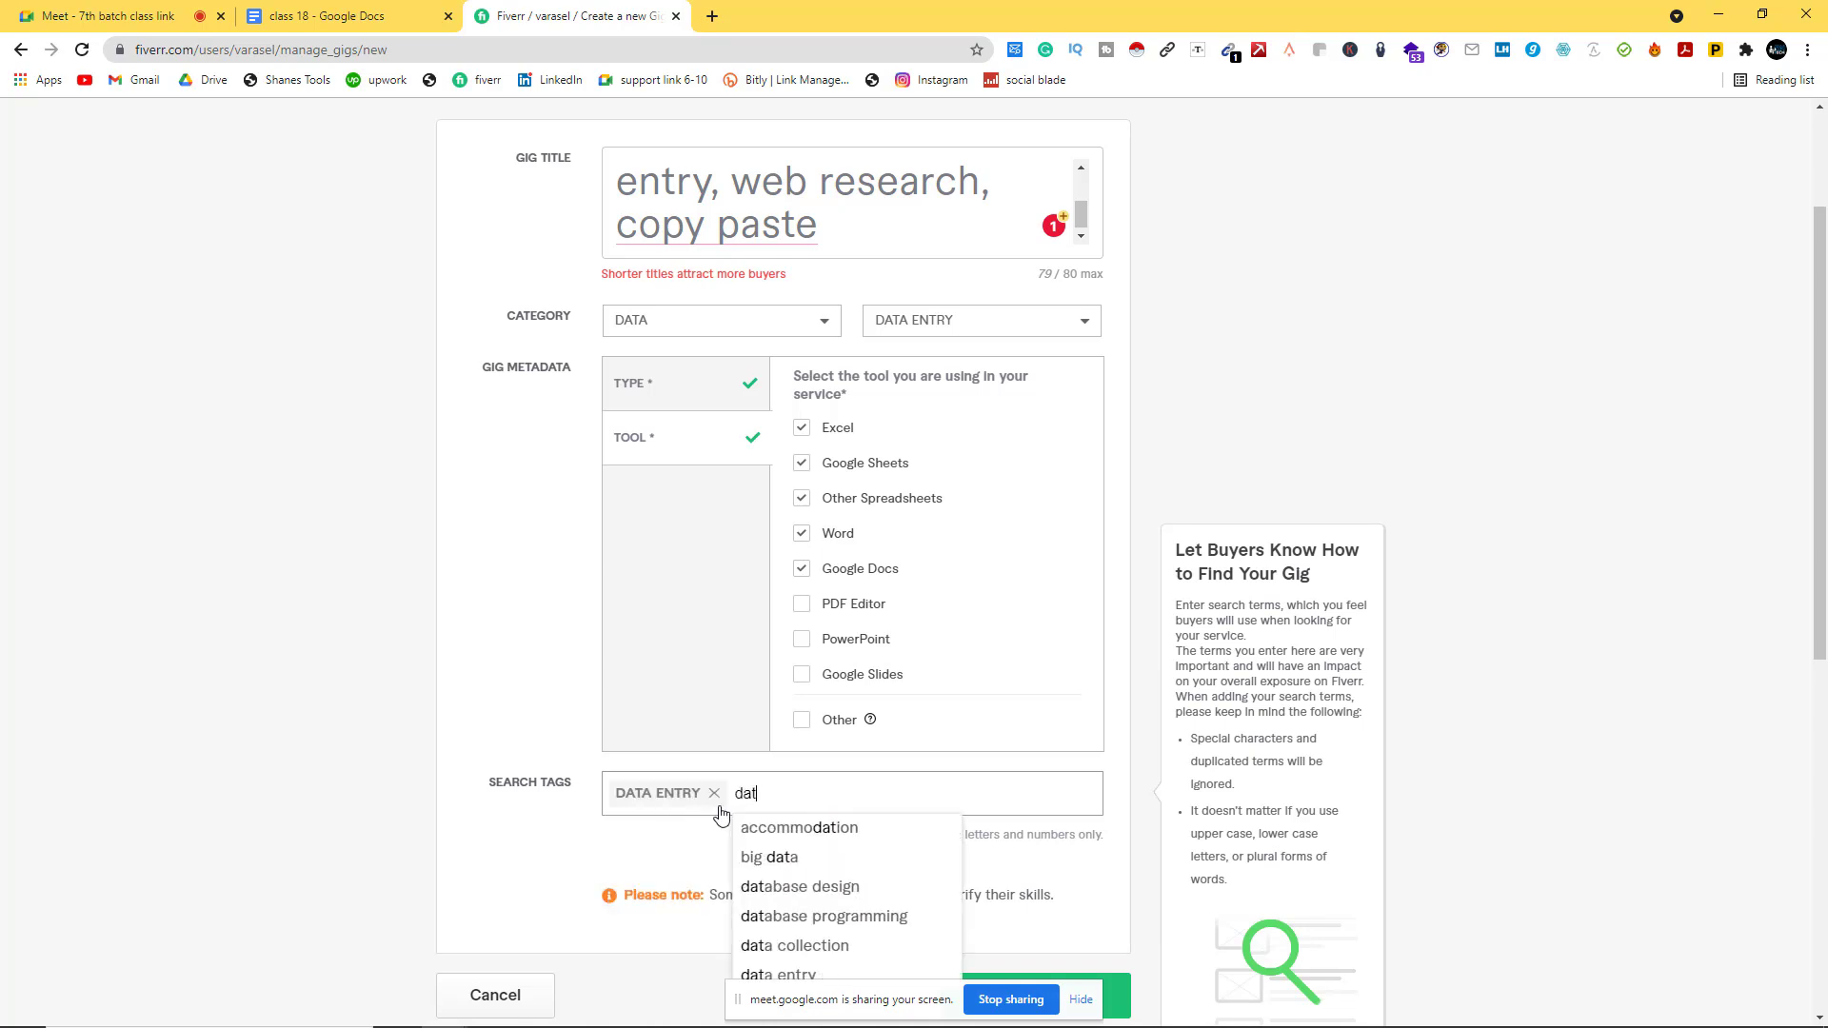
pyautogui.write('a sc')
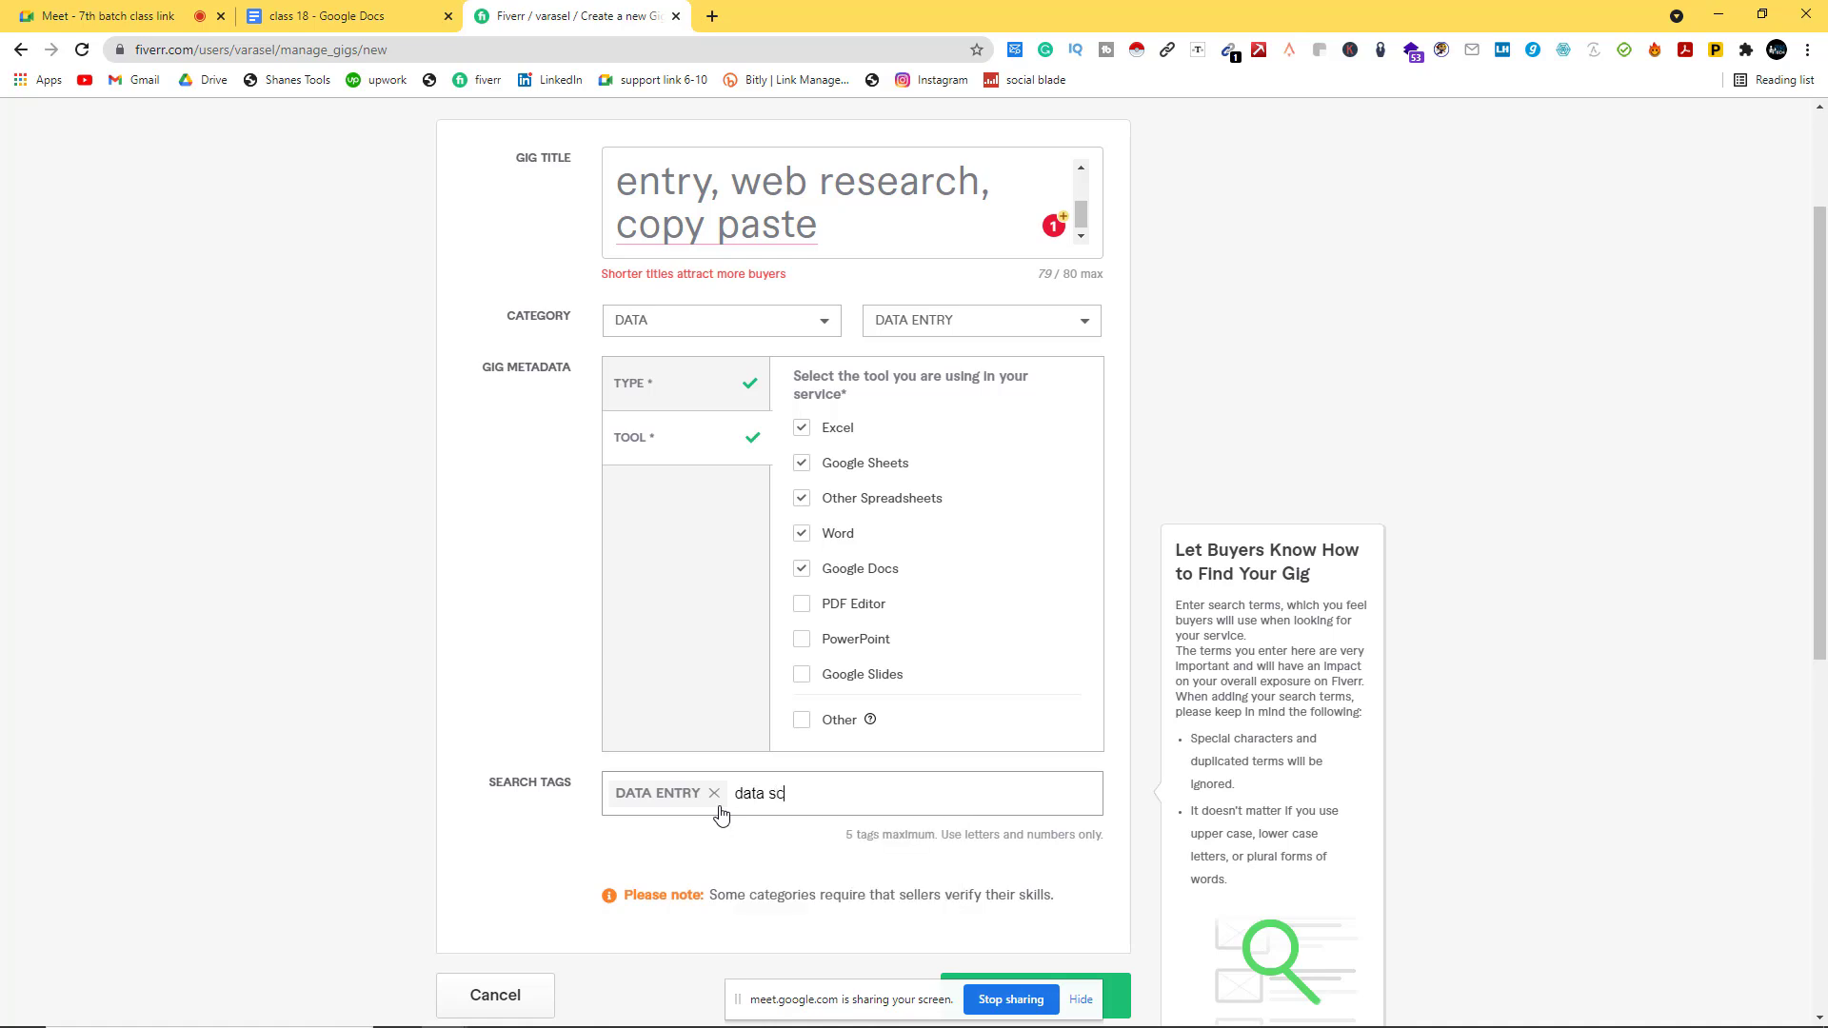
pyautogui.write('raping')
pyautogui.press('Return')
pyautogui.write('w')
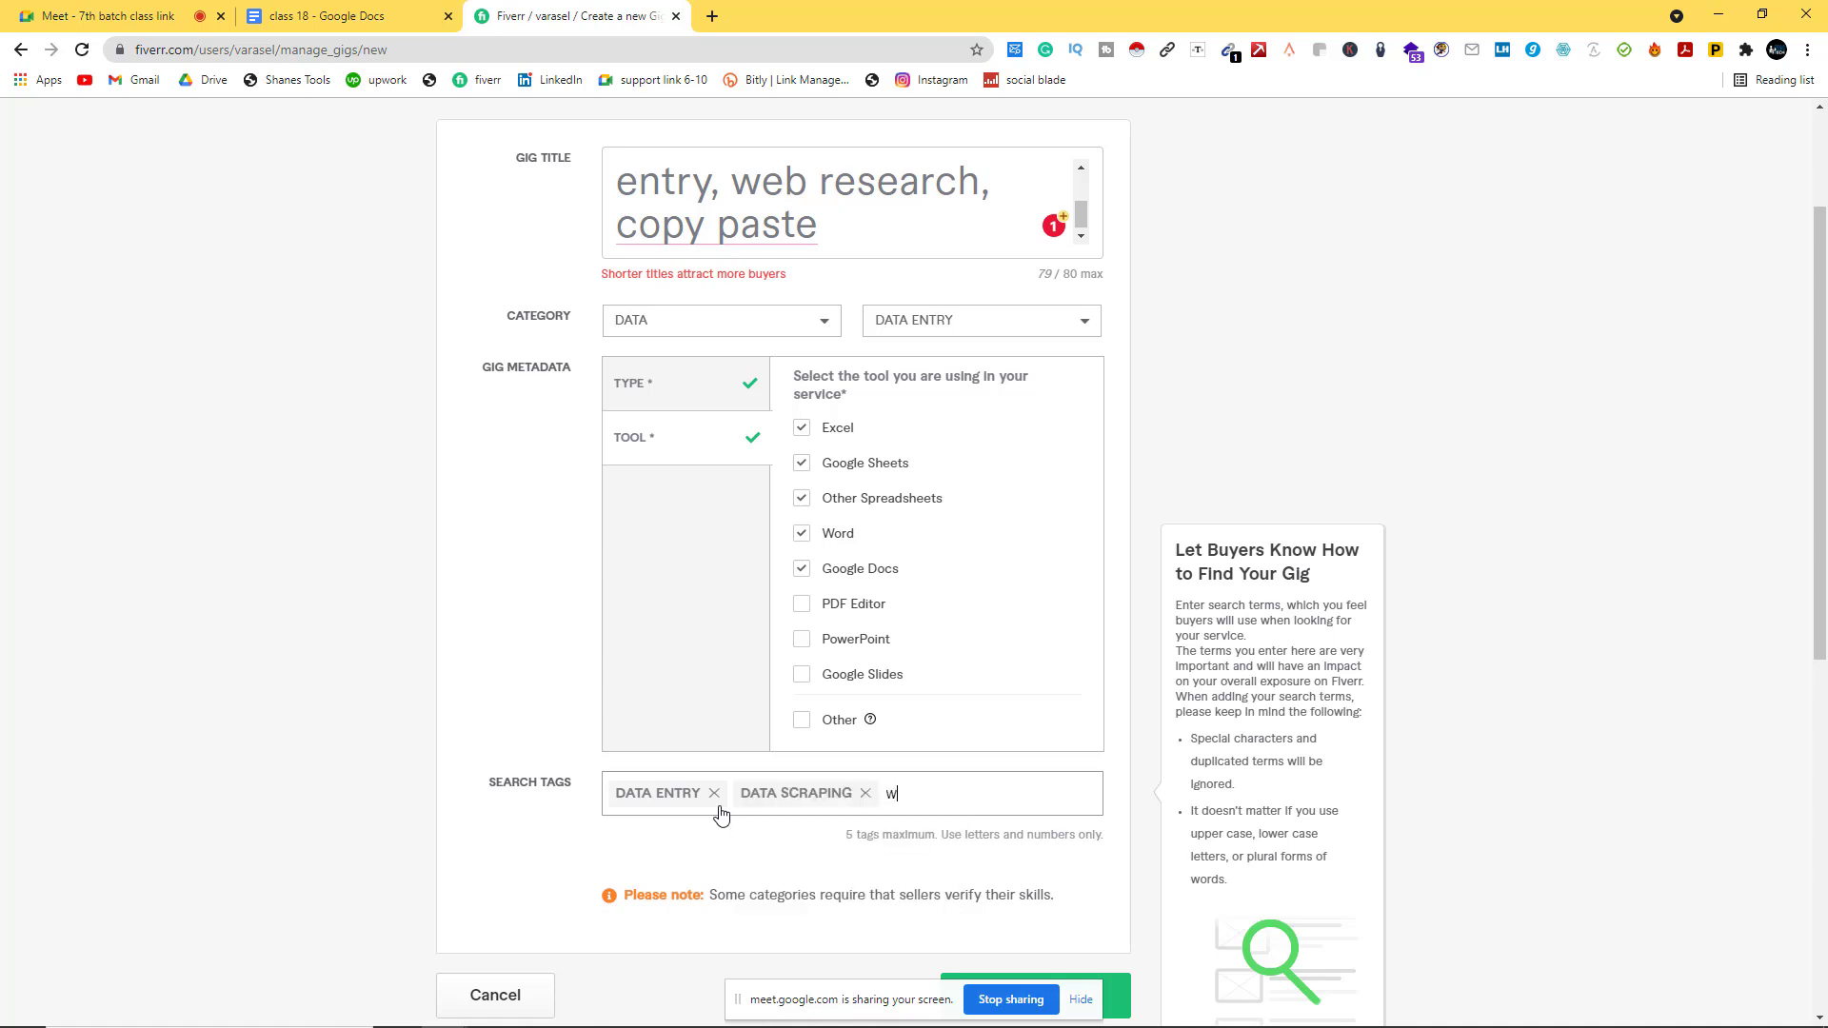
pyautogui.write('eb research')
pyautogui.press('Return')
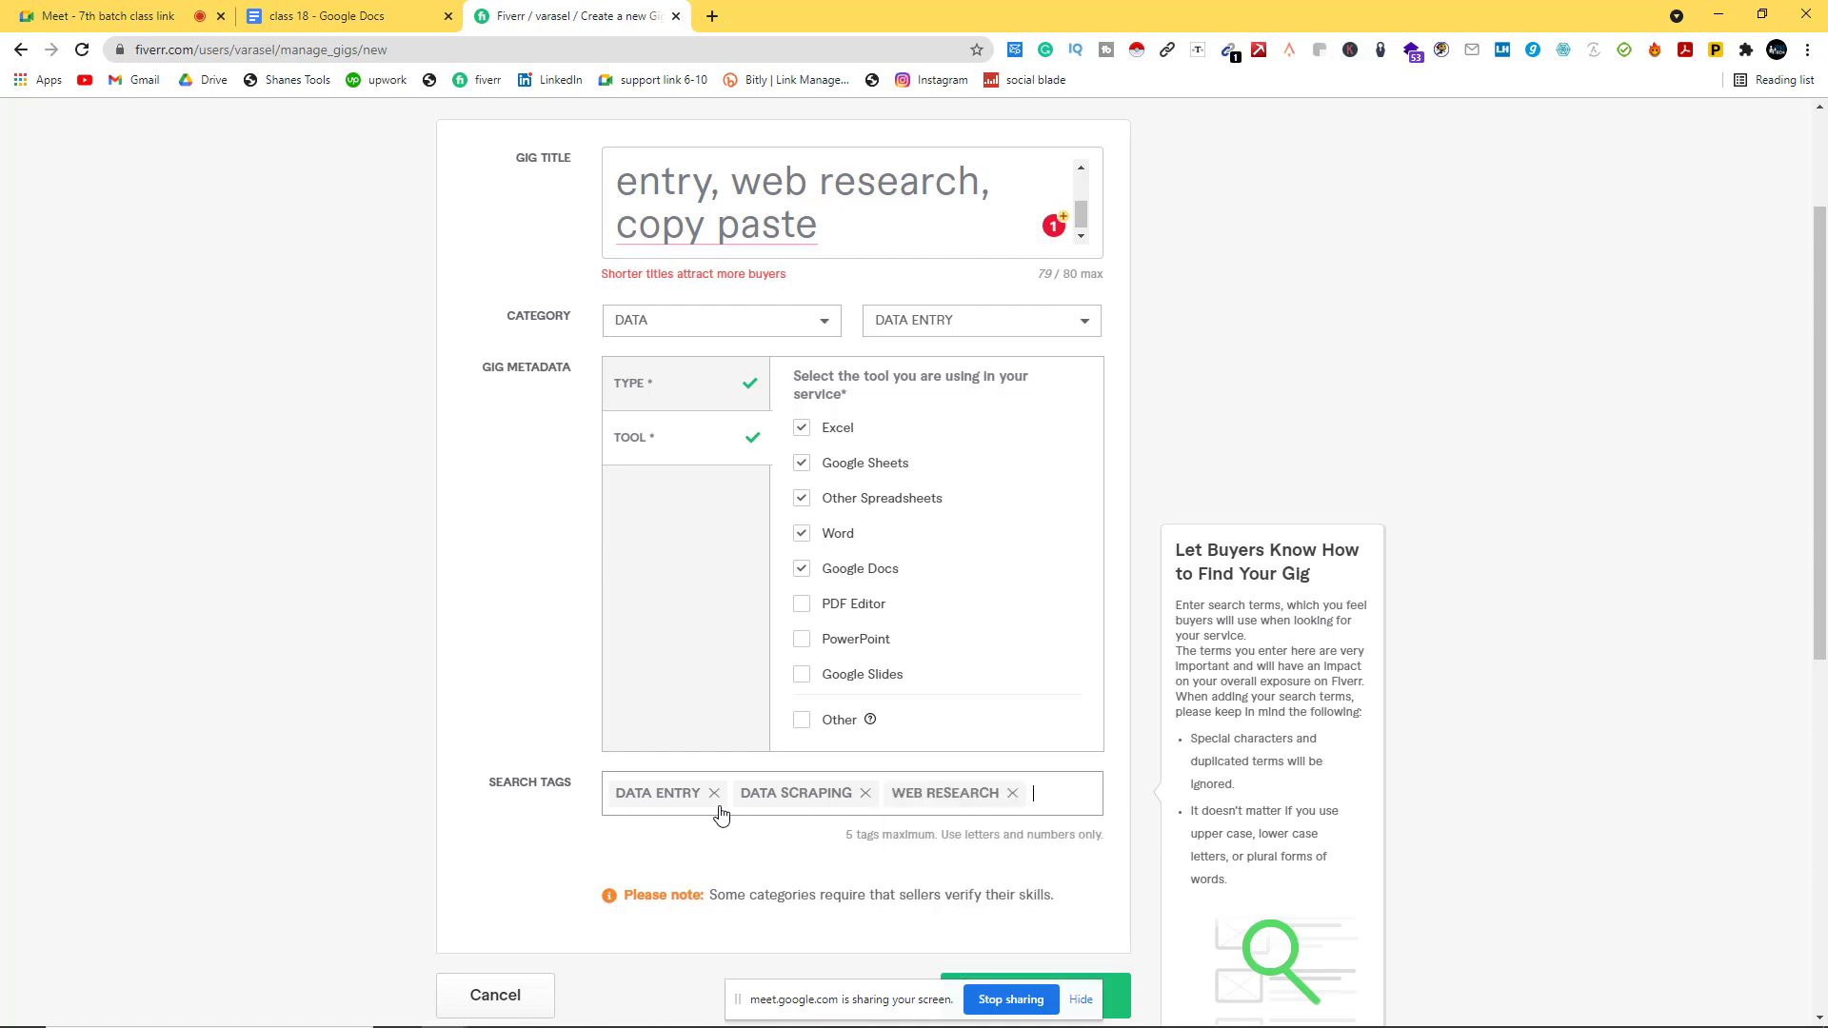
# Step: Add data mining and lead generation as the remaining two search tags
pyautogui.write('data')
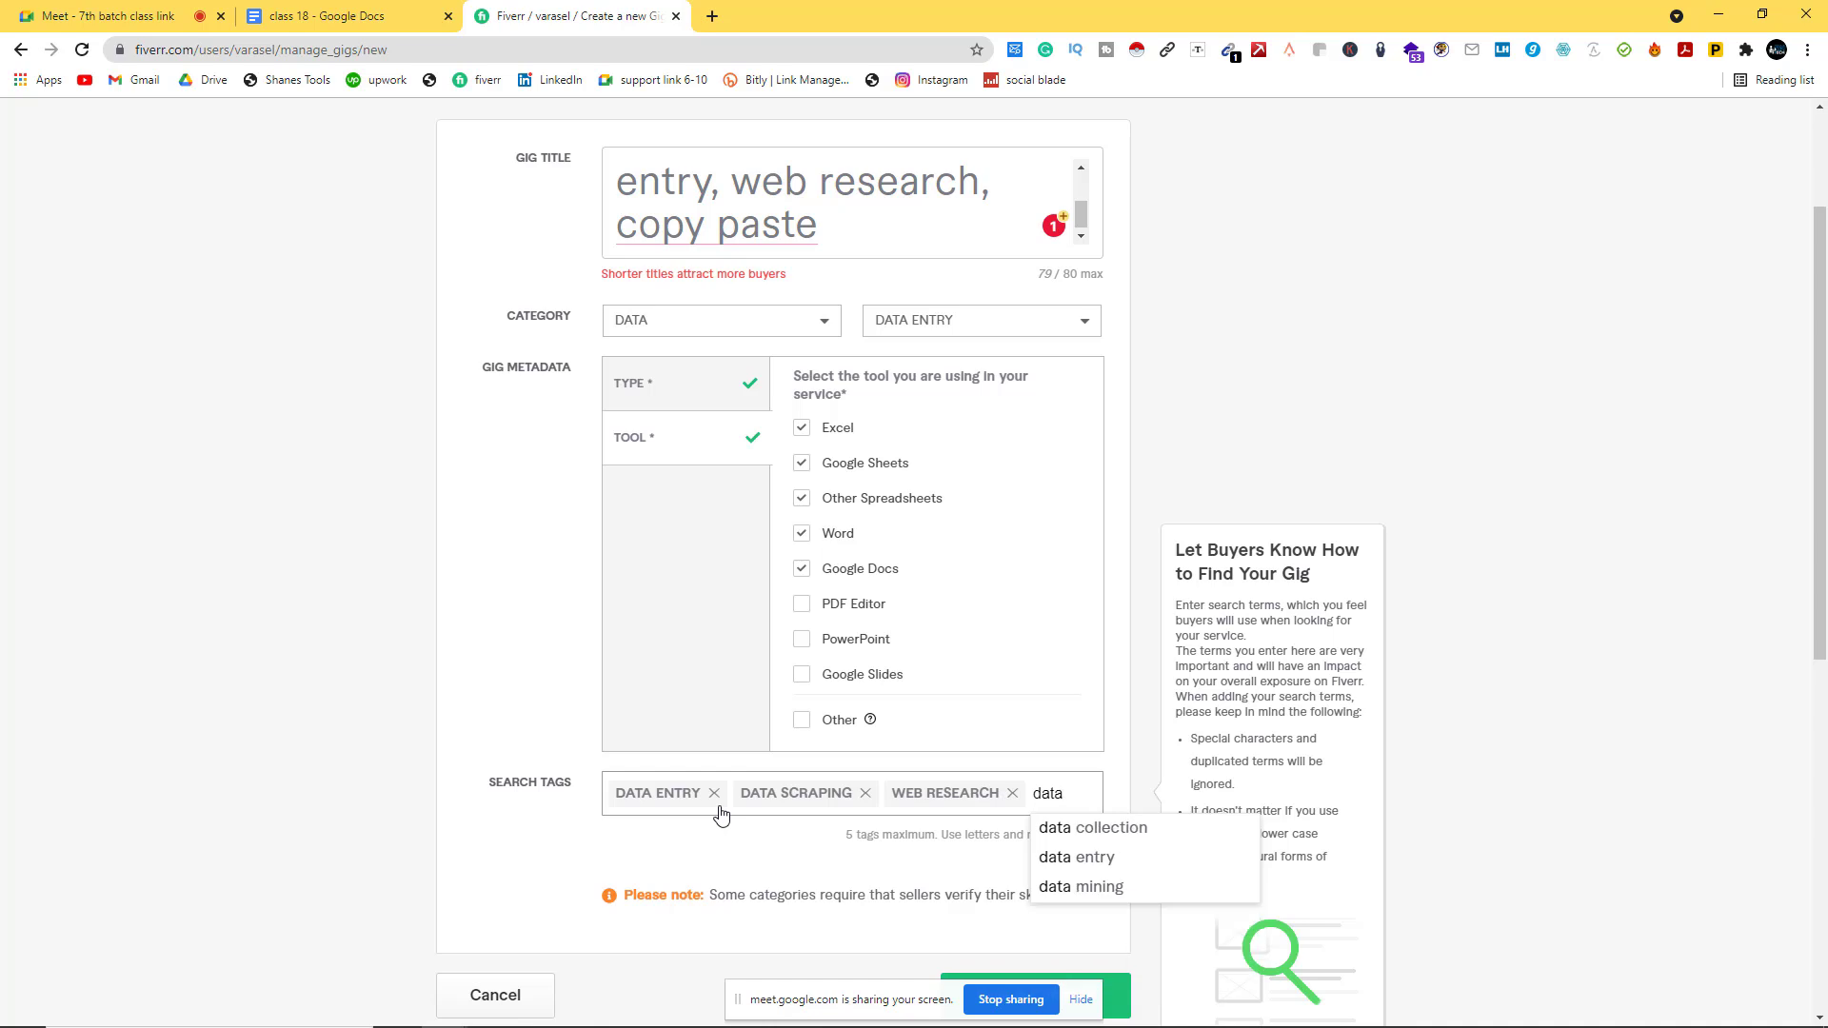
pyautogui.press('BackSpace')
pyautogui.write('mini')
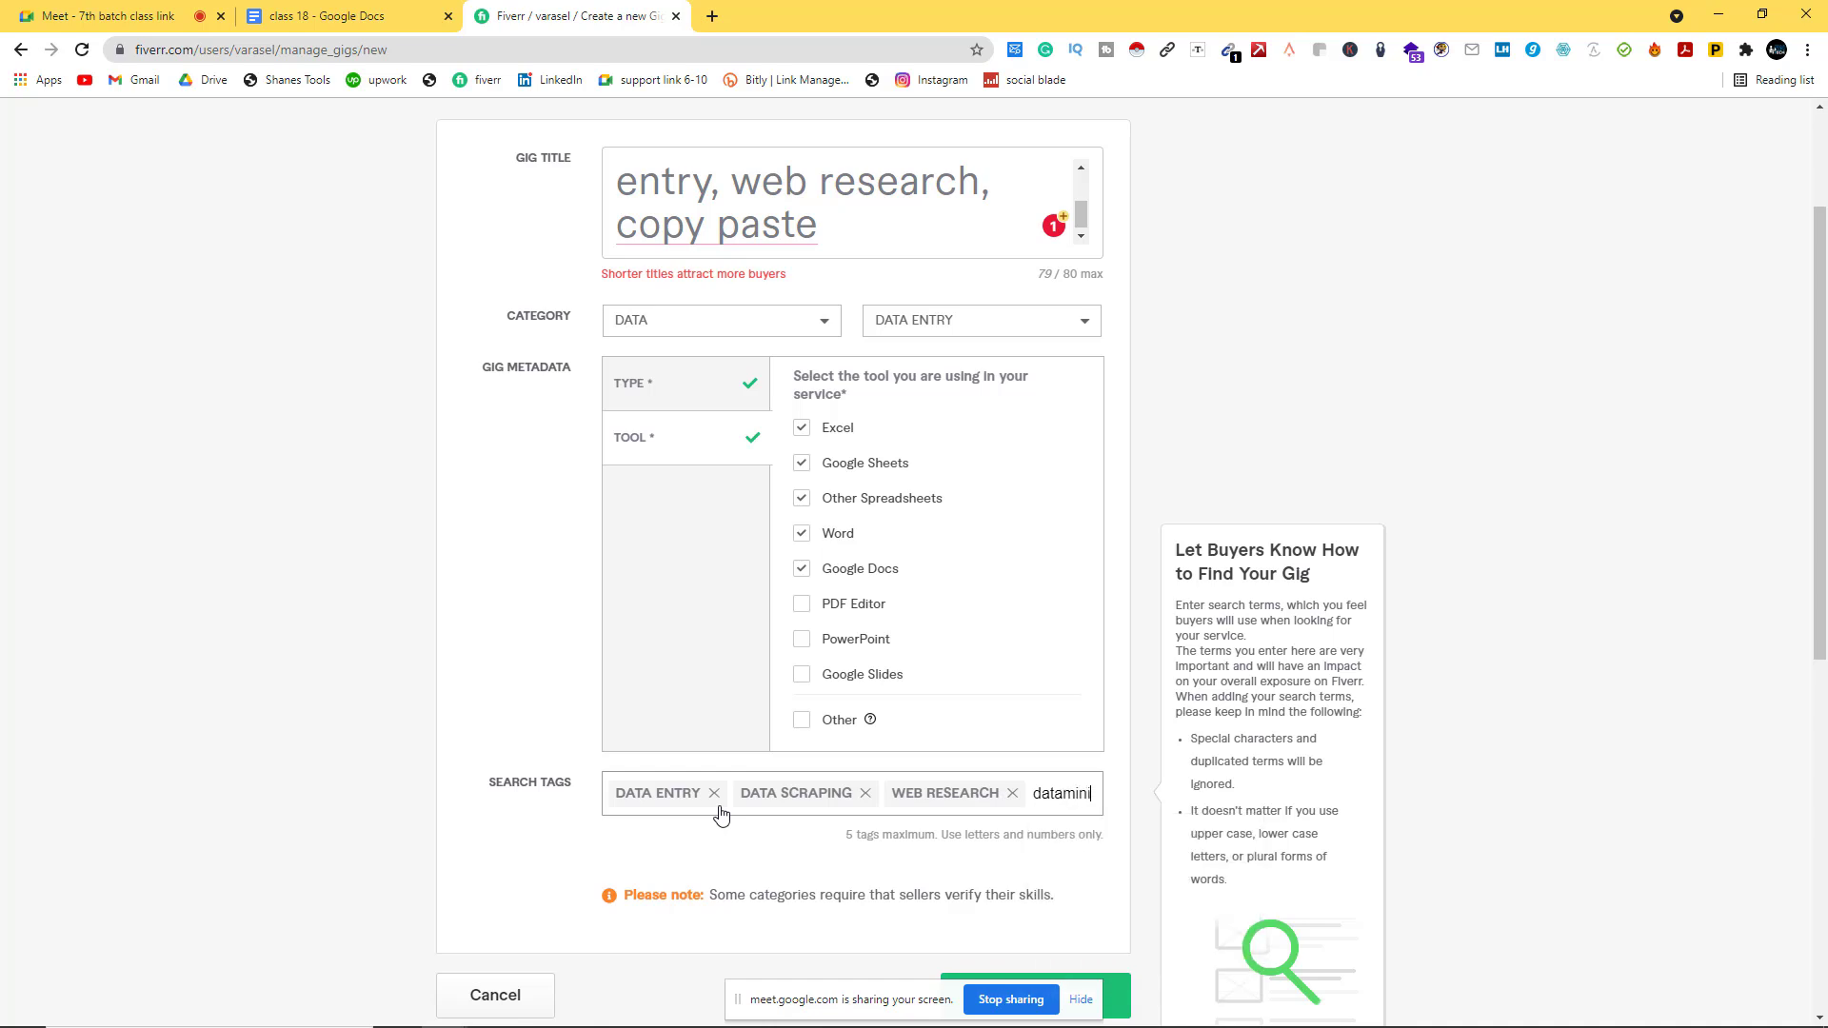
pyautogui.write('g')
pyautogui.hotkey('ctrl', 'a')
pyautogui.click(642, 846)
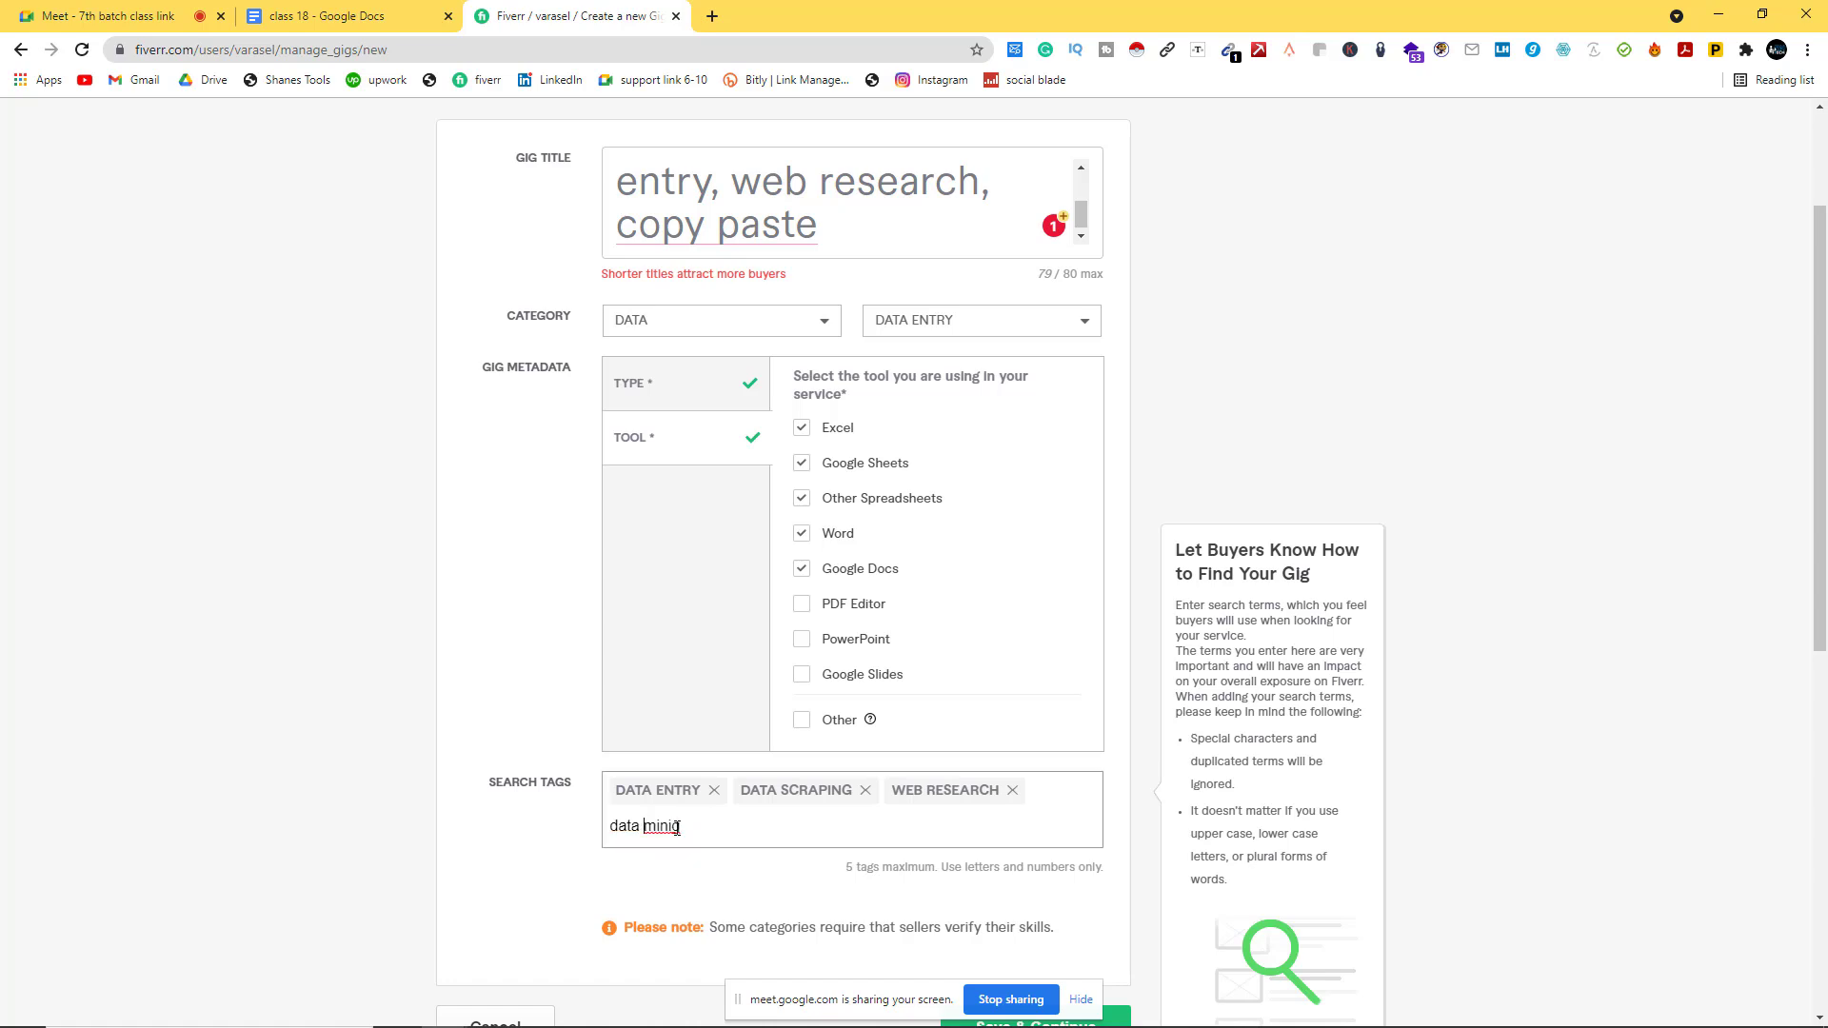
pyautogui.click(674, 826)
pyautogui.write('n')
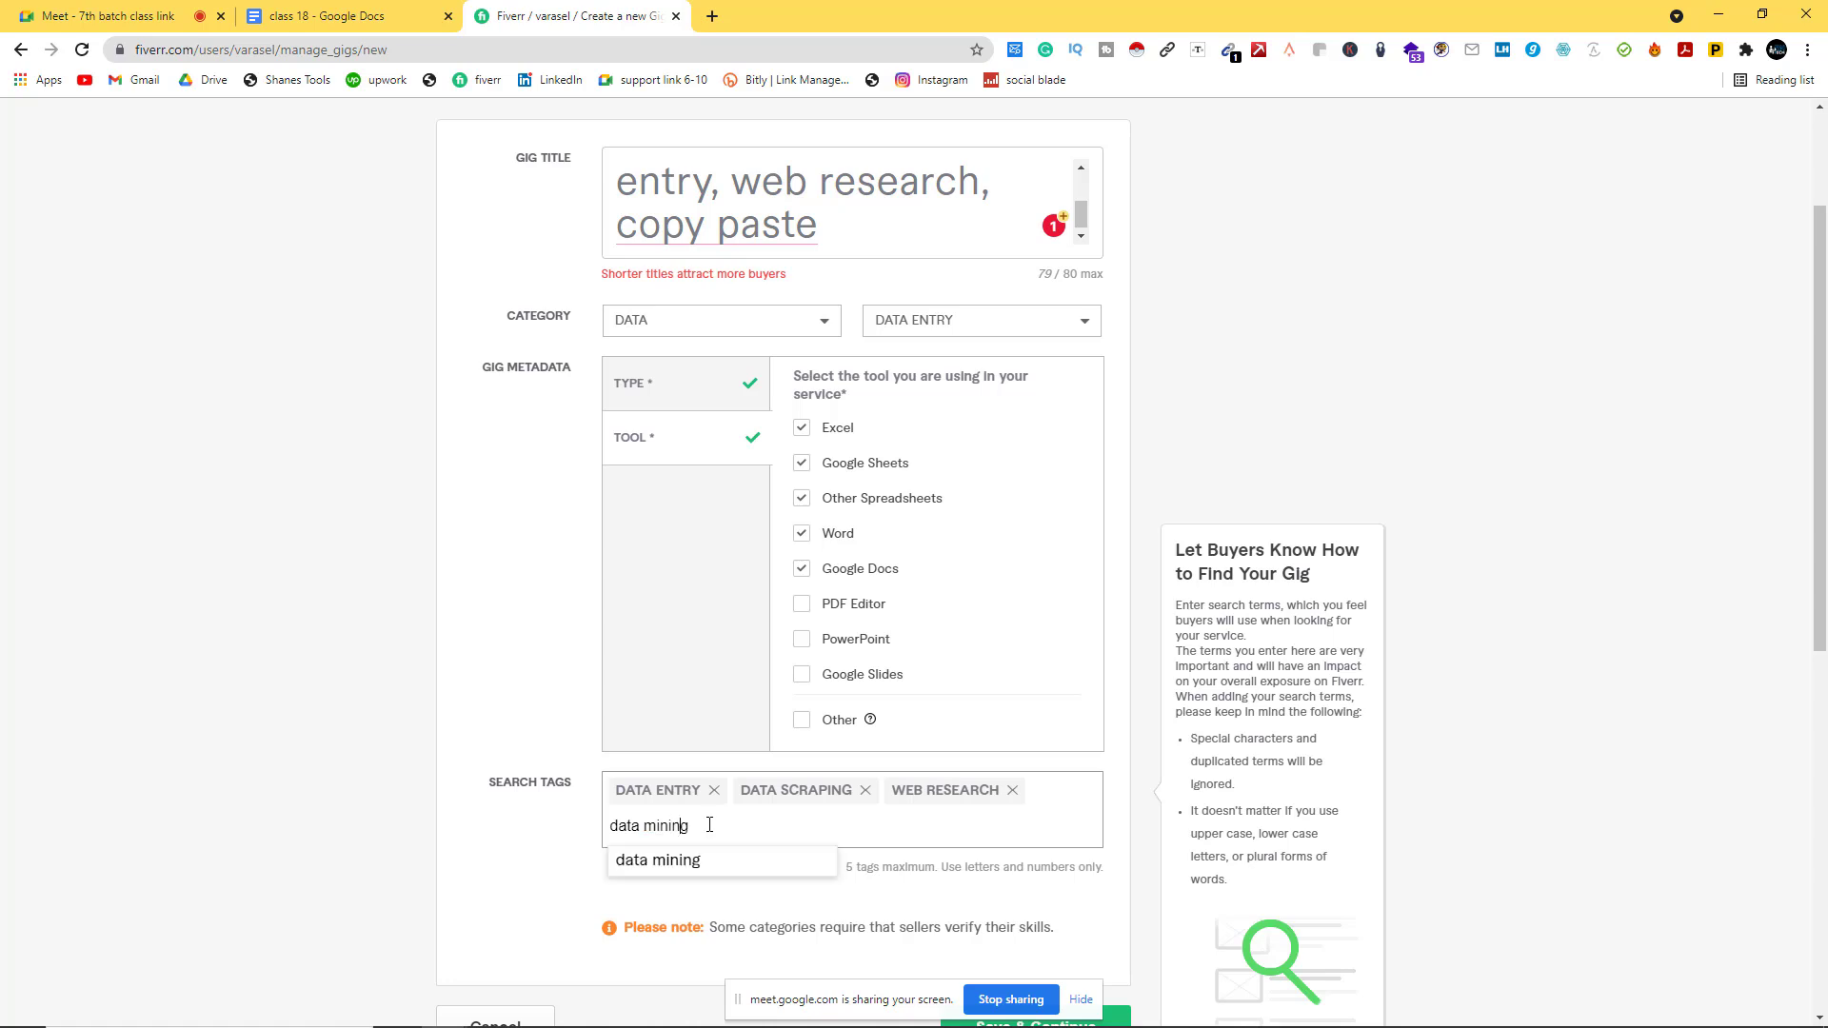
pyautogui.click(690, 860)
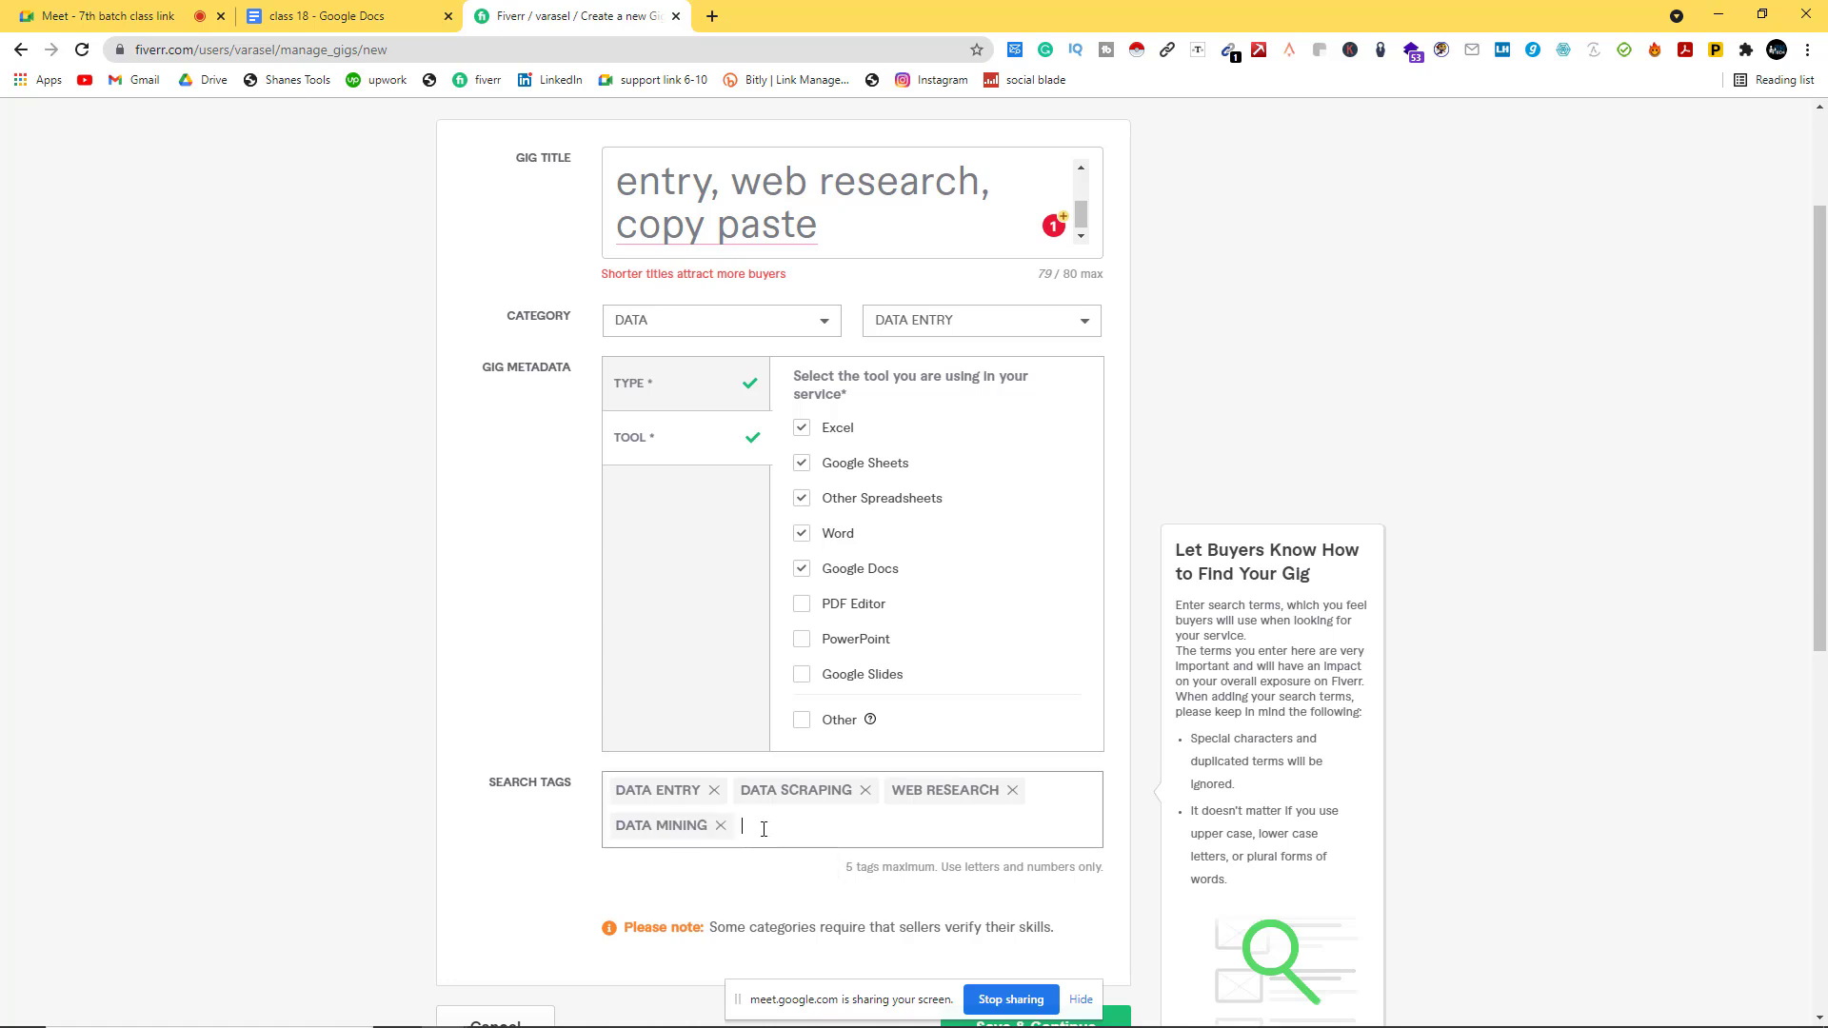
pyautogui.write('lead')
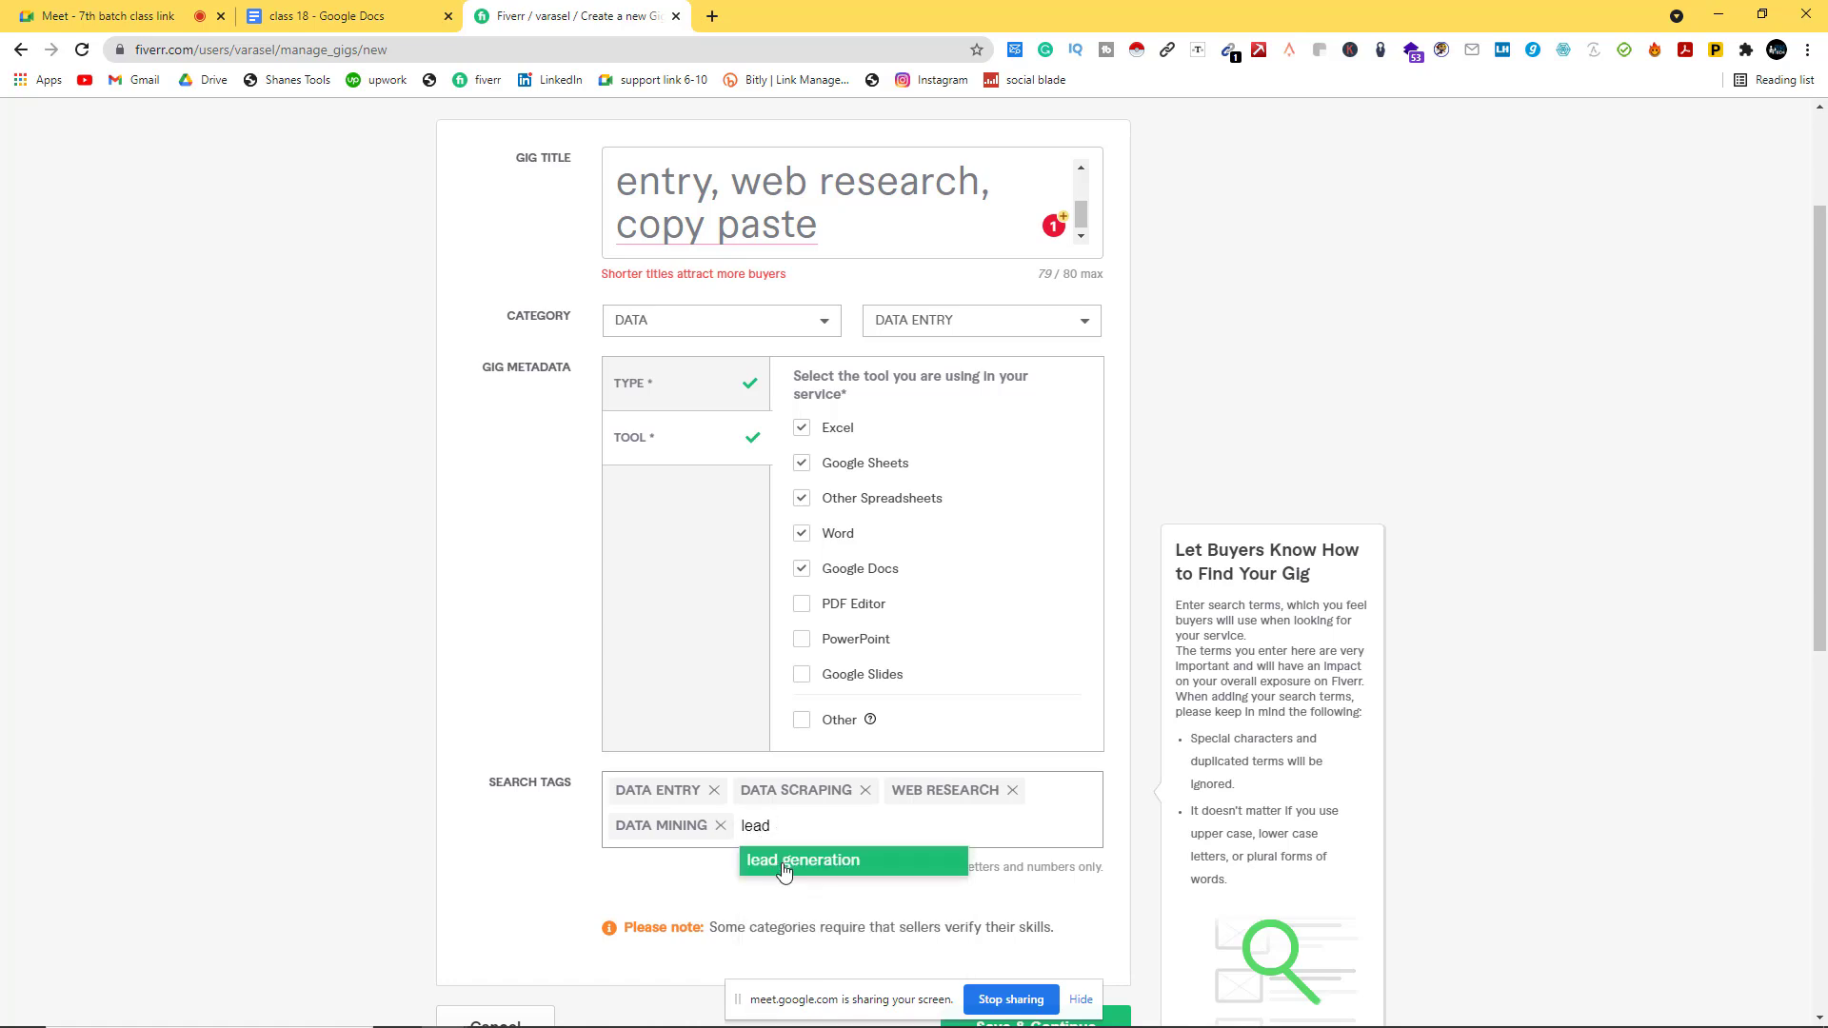
pyautogui.click(787, 862)
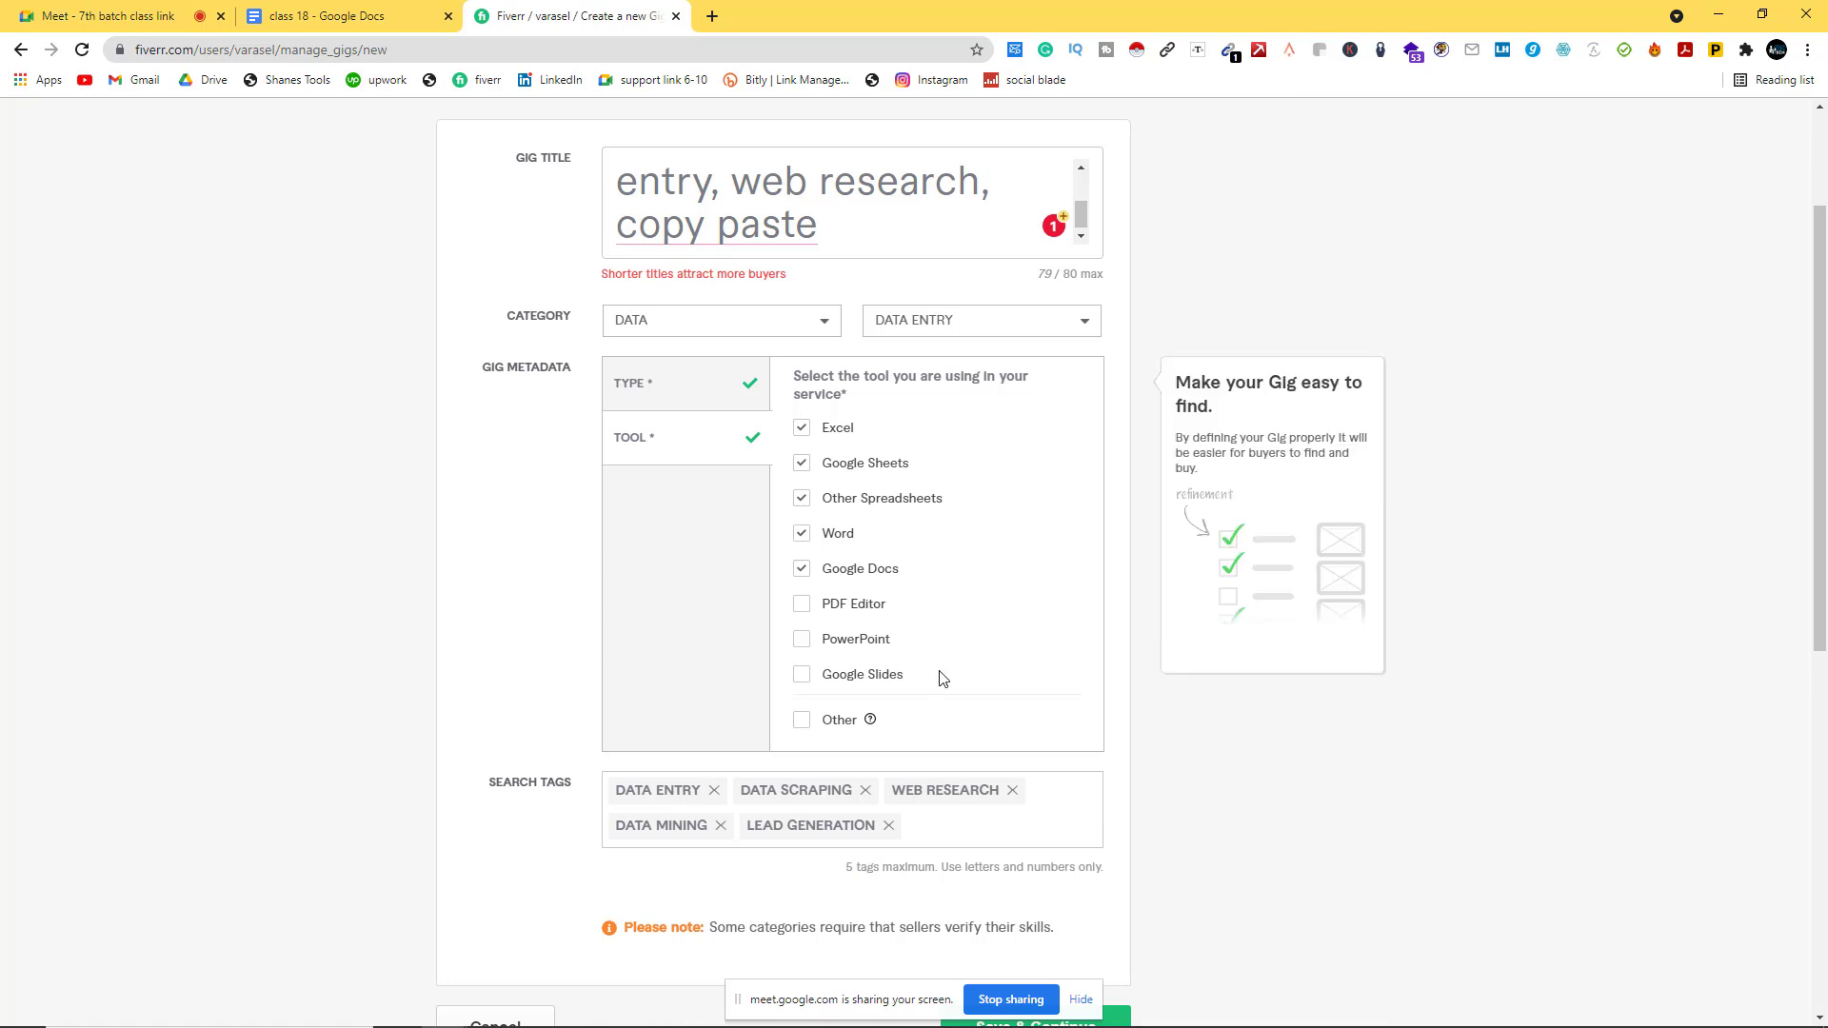
# Step: Try to save the gig overview and continue to the pricing stage
pyautogui.scroll(-3, 939, 682)
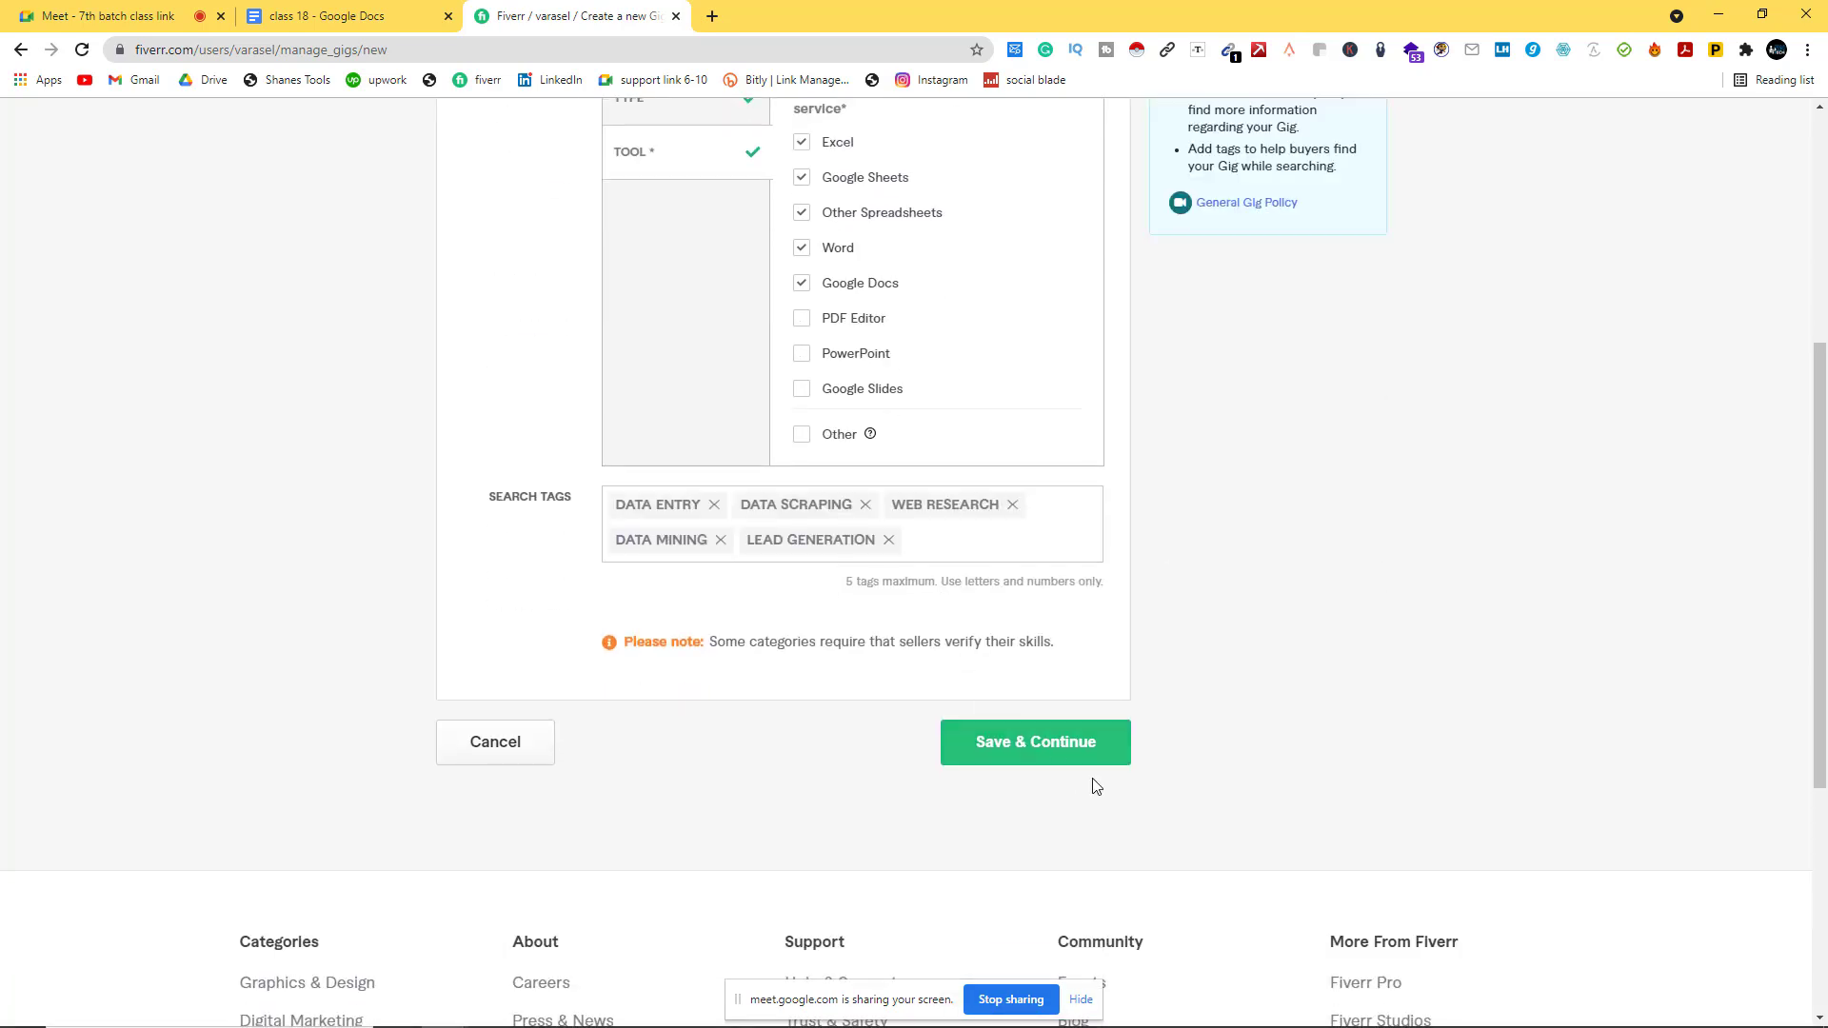
pyautogui.click(1032, 754)
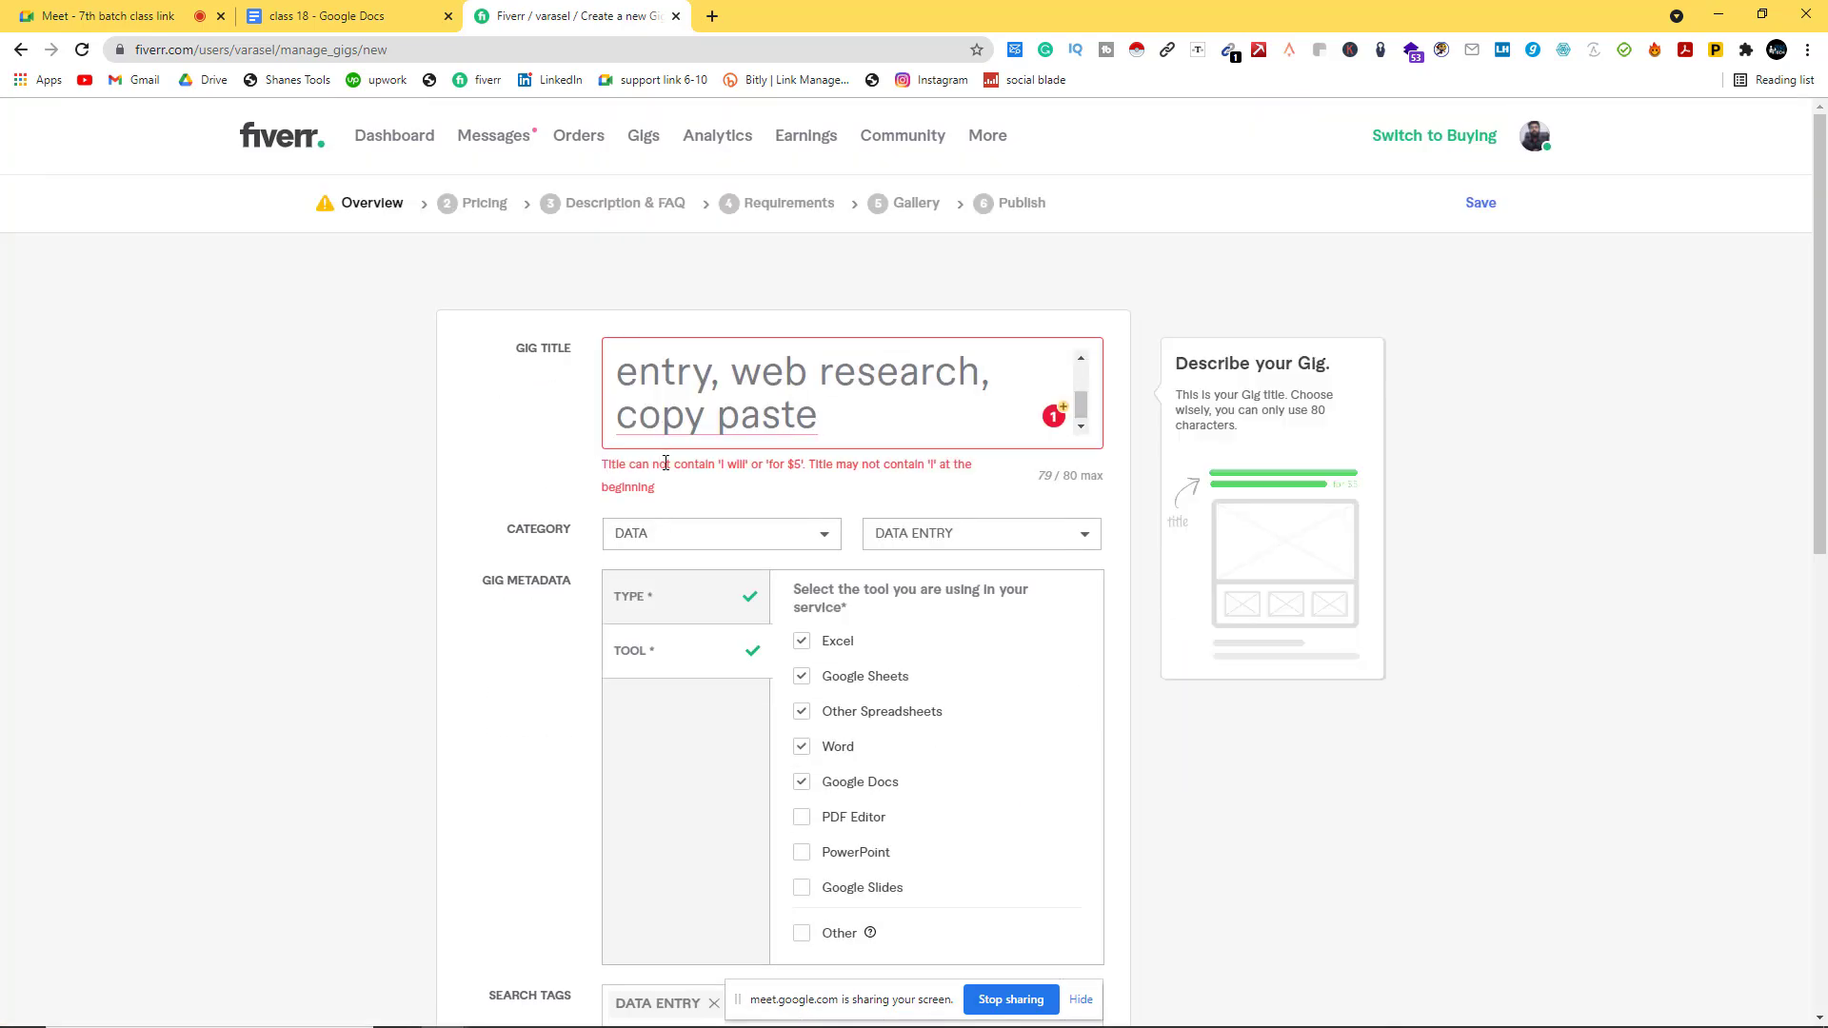
# Step: Remove the duplicate "I will" from the start of the gig title, then save the overview and continue to pricing
pyautogui.moveTo(795, 407)
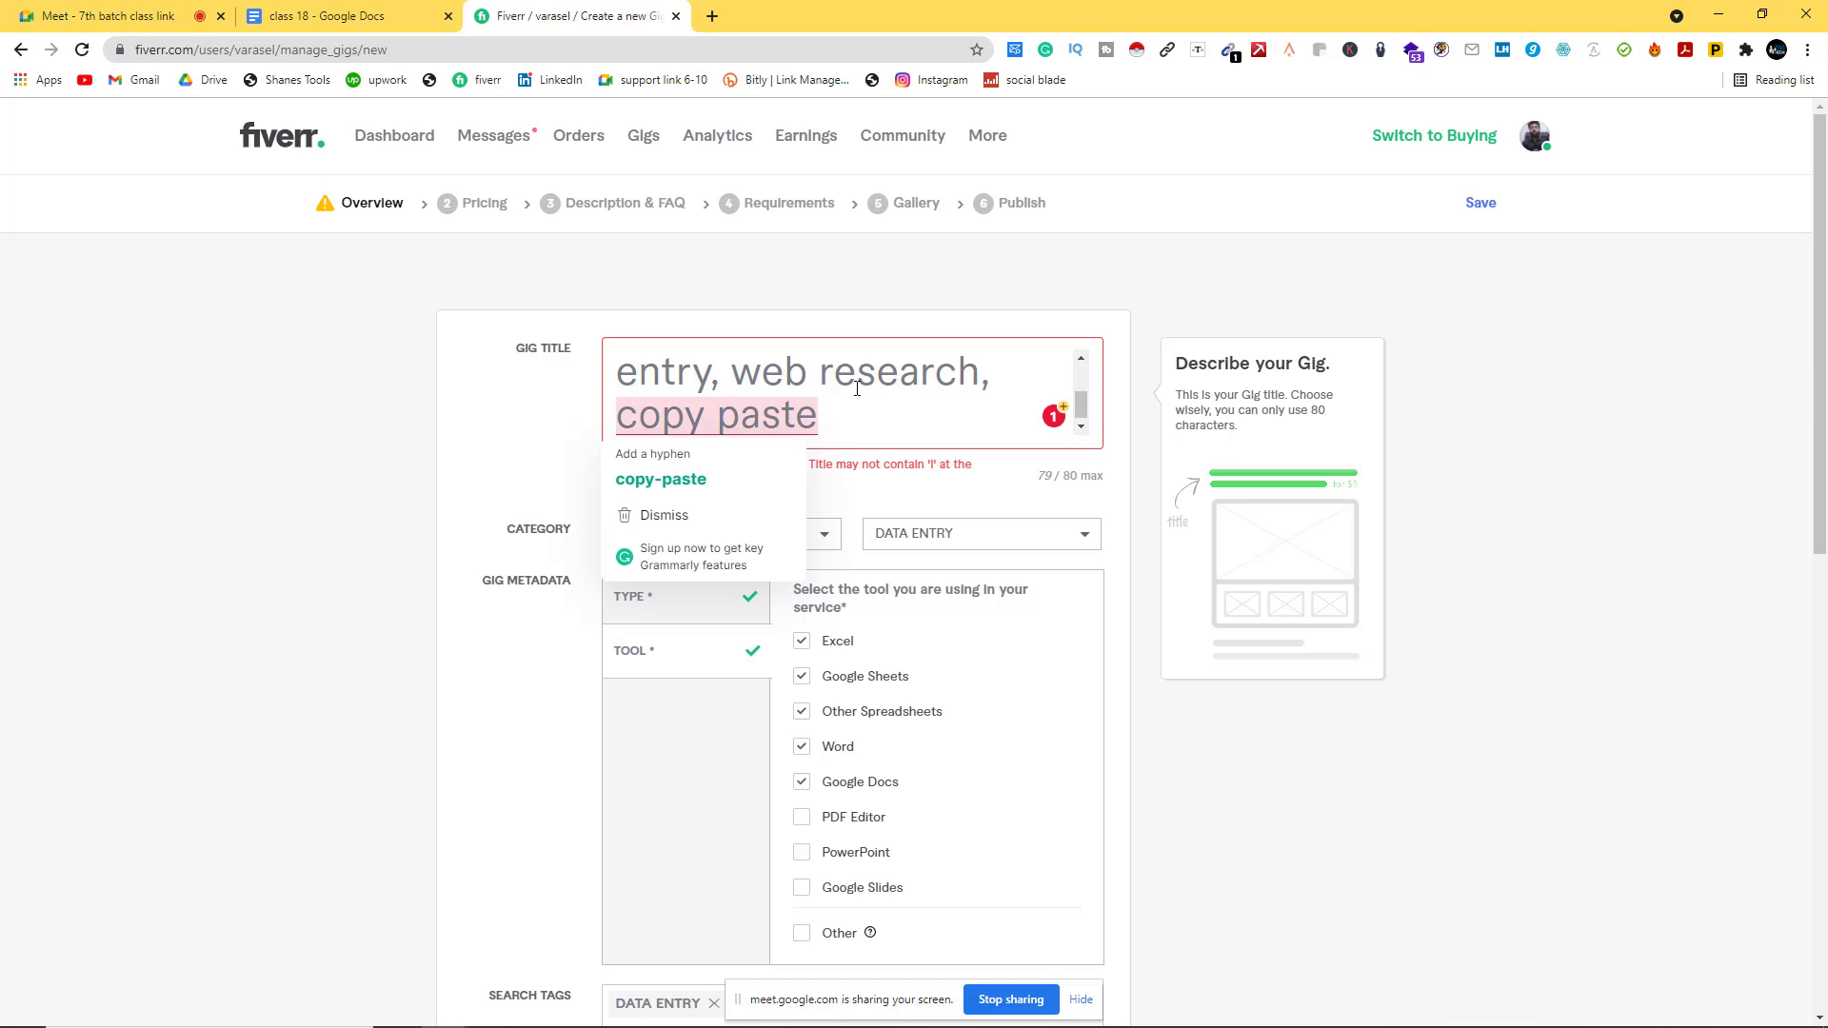
pyautogui.scroll(2, 858, 388)
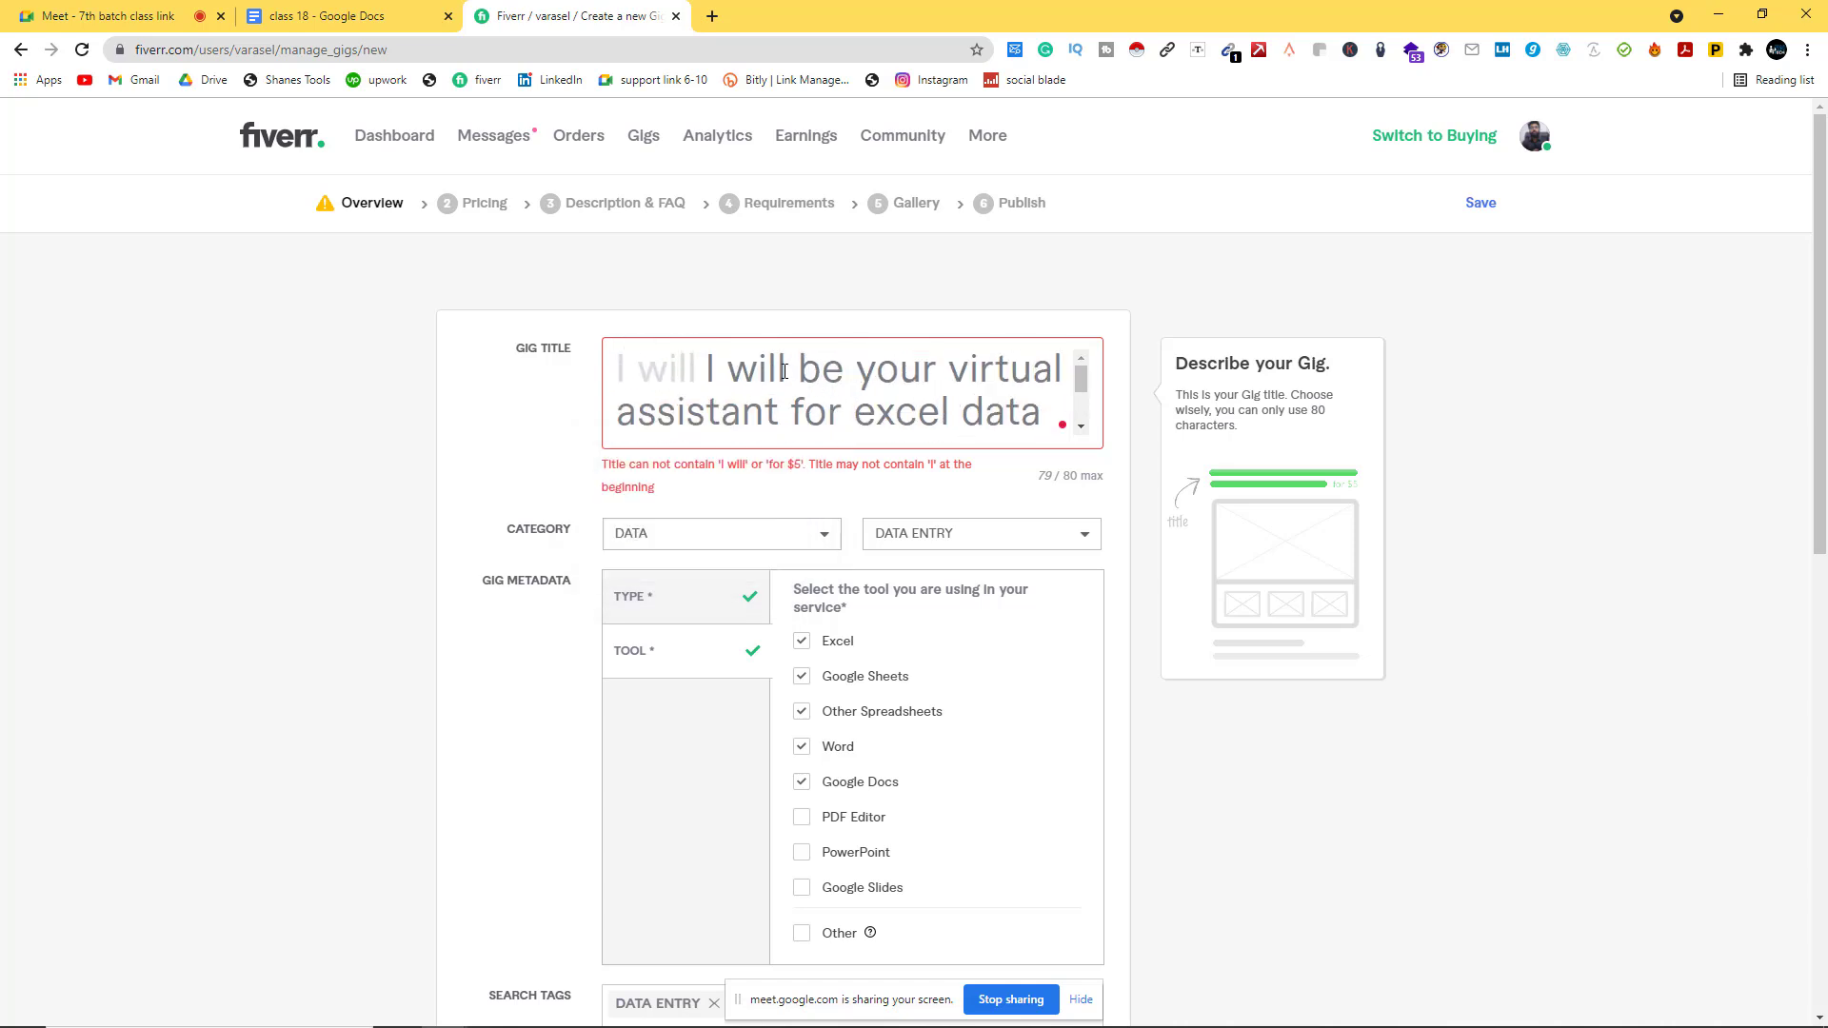
pyautogui.moveTo(786, 371); pyautogui.dragTo(667, 363)
pyautogui.press('BackSpace')
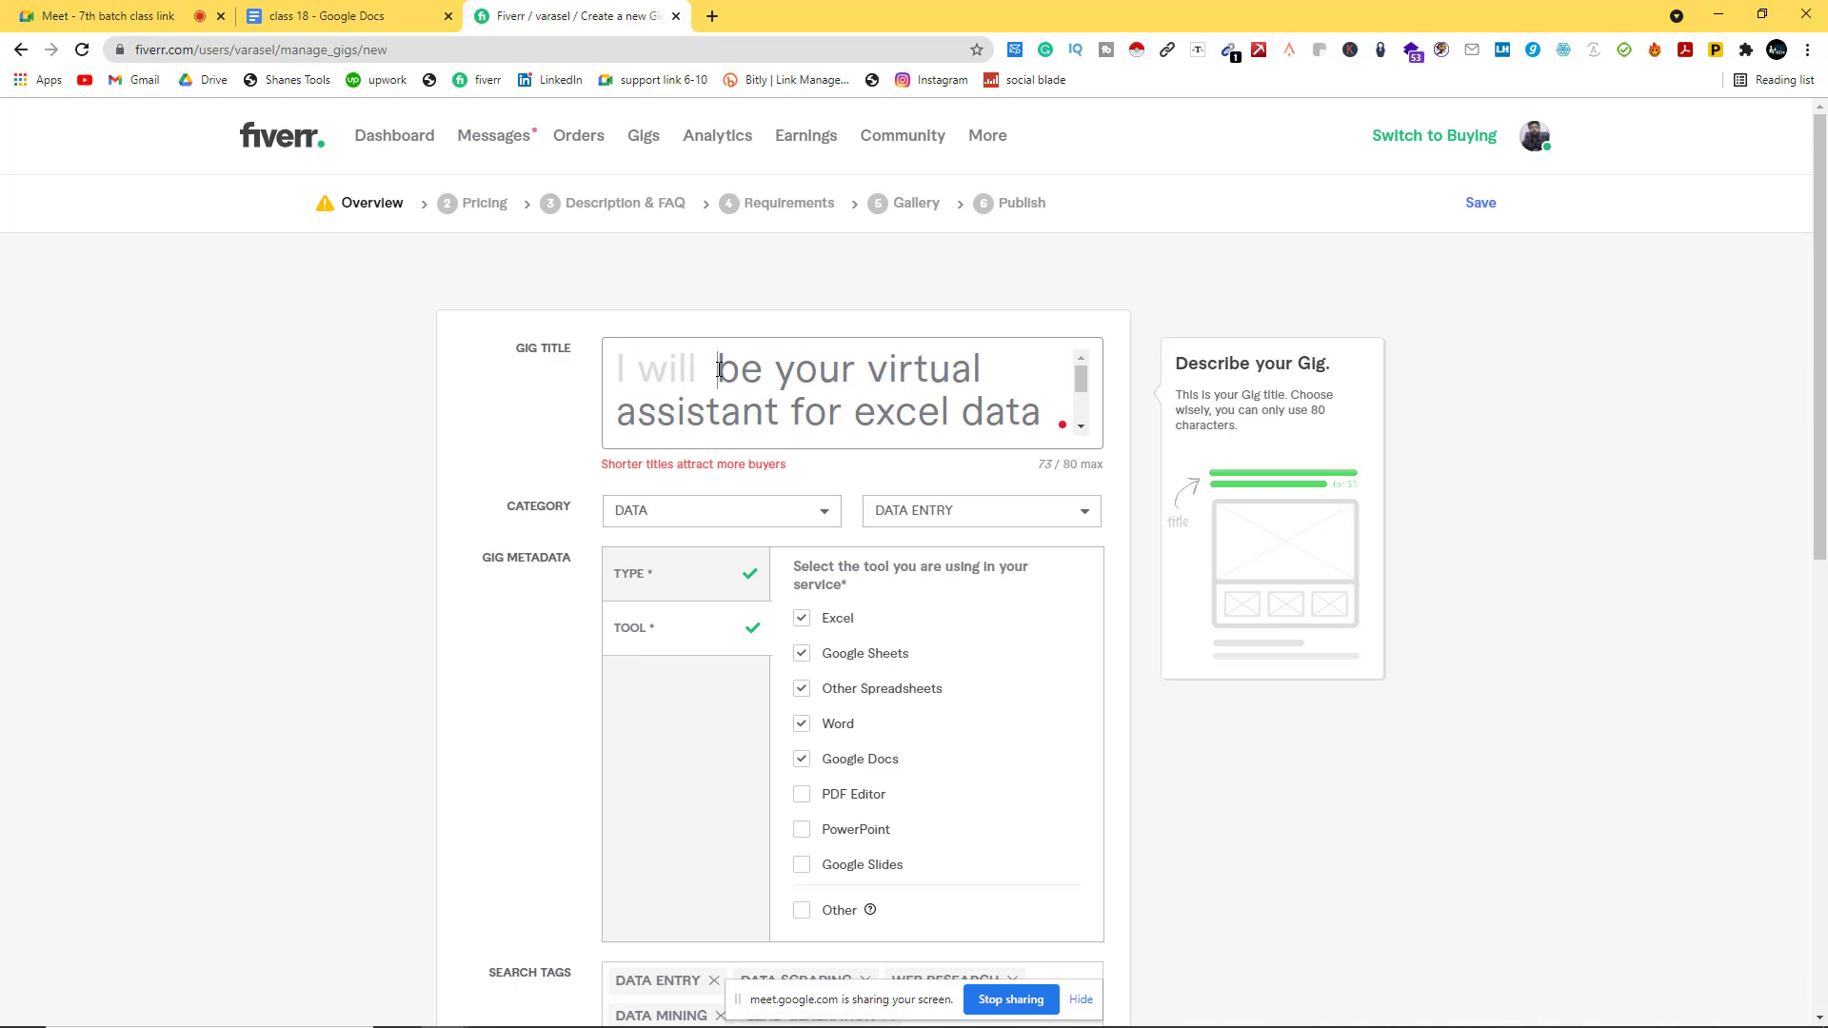
pyautogui.press('BackSpace')
pyautogui.scroll(-5, 927, 629)
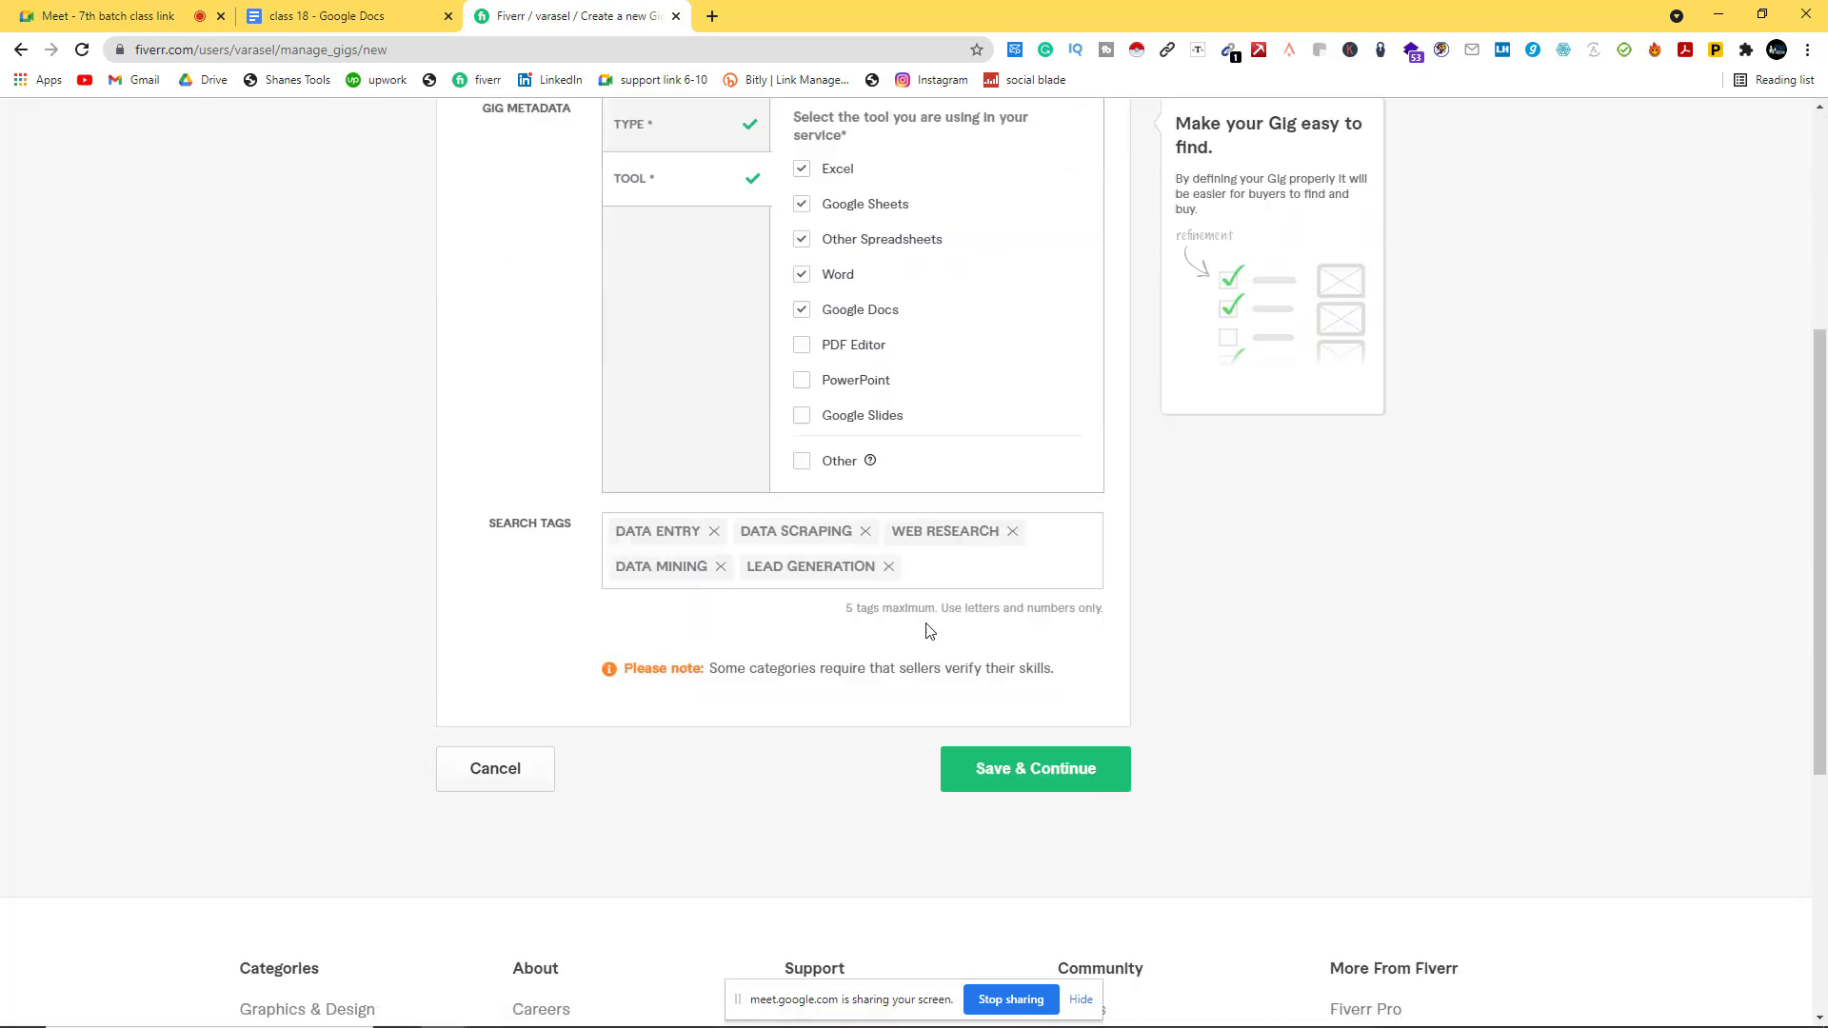
pyautogui.click(998, 752)
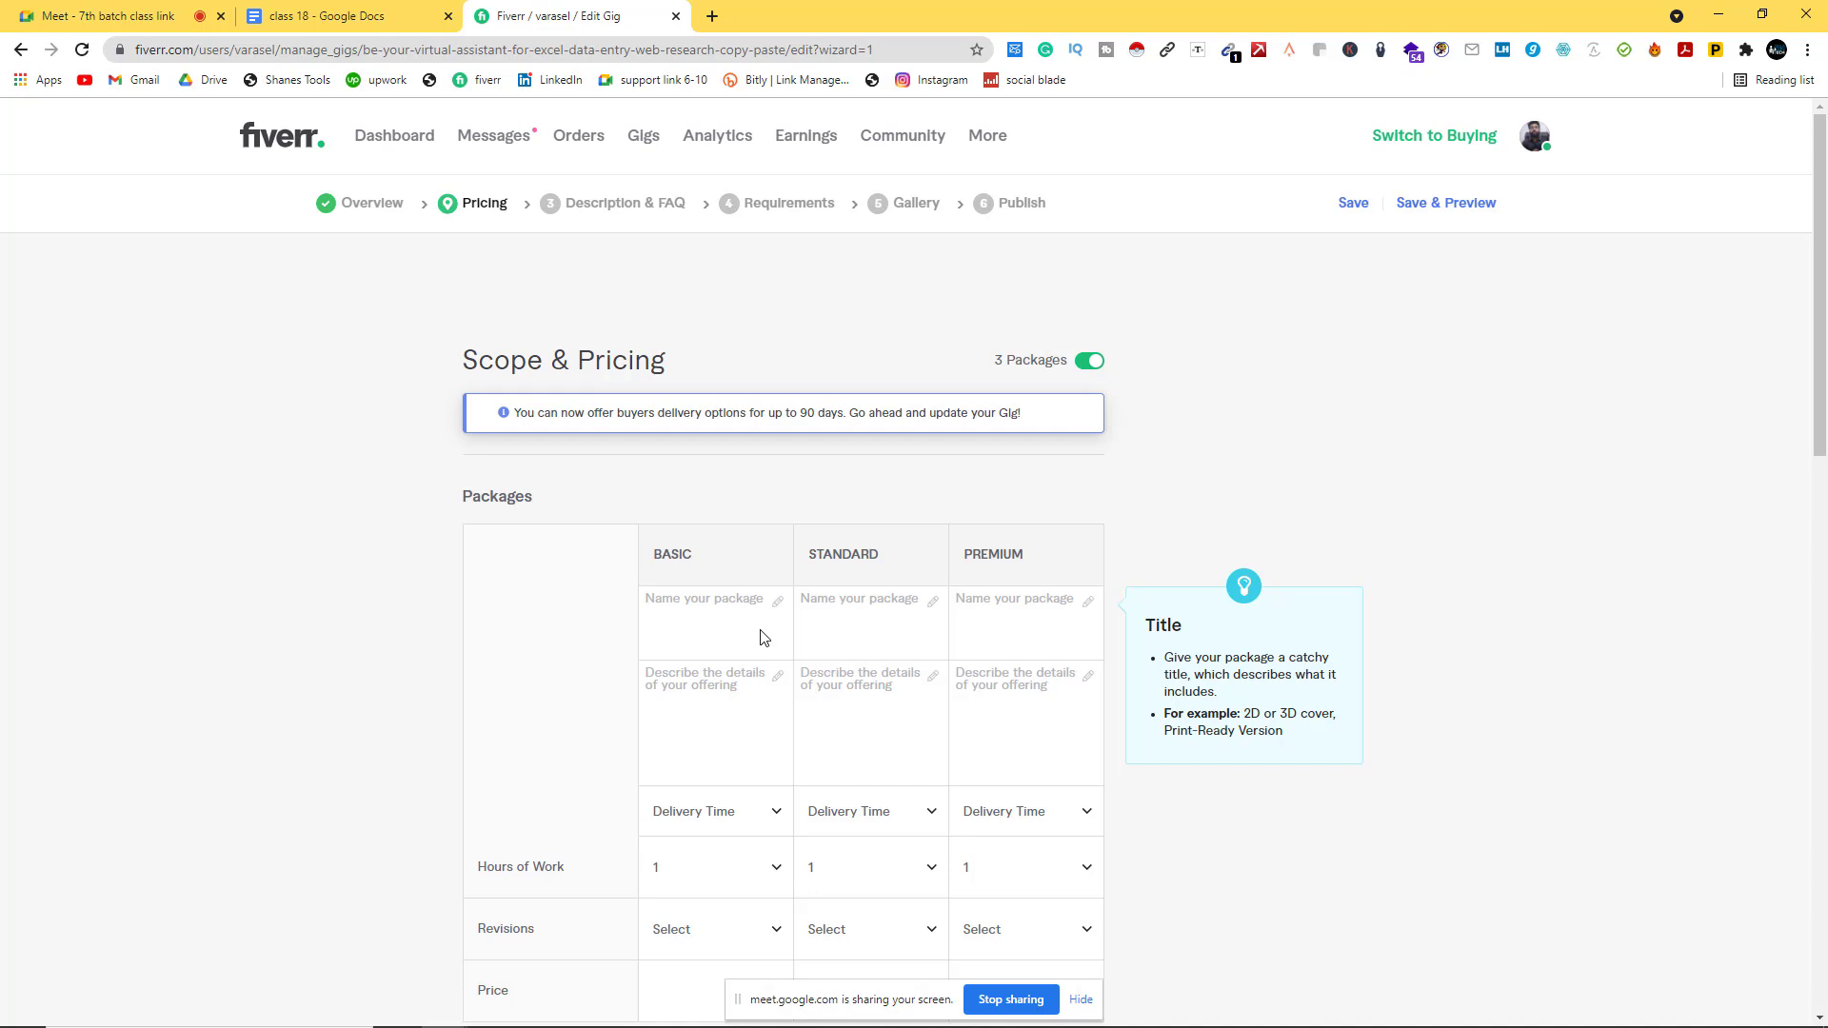
# Step: Name the Basic, Standard and Premium packages "2 hours of data entry", "6 hours of data entry" and "12 hours of data entry"
pyautogui.click(725, 609)
pyautogui.write('2')
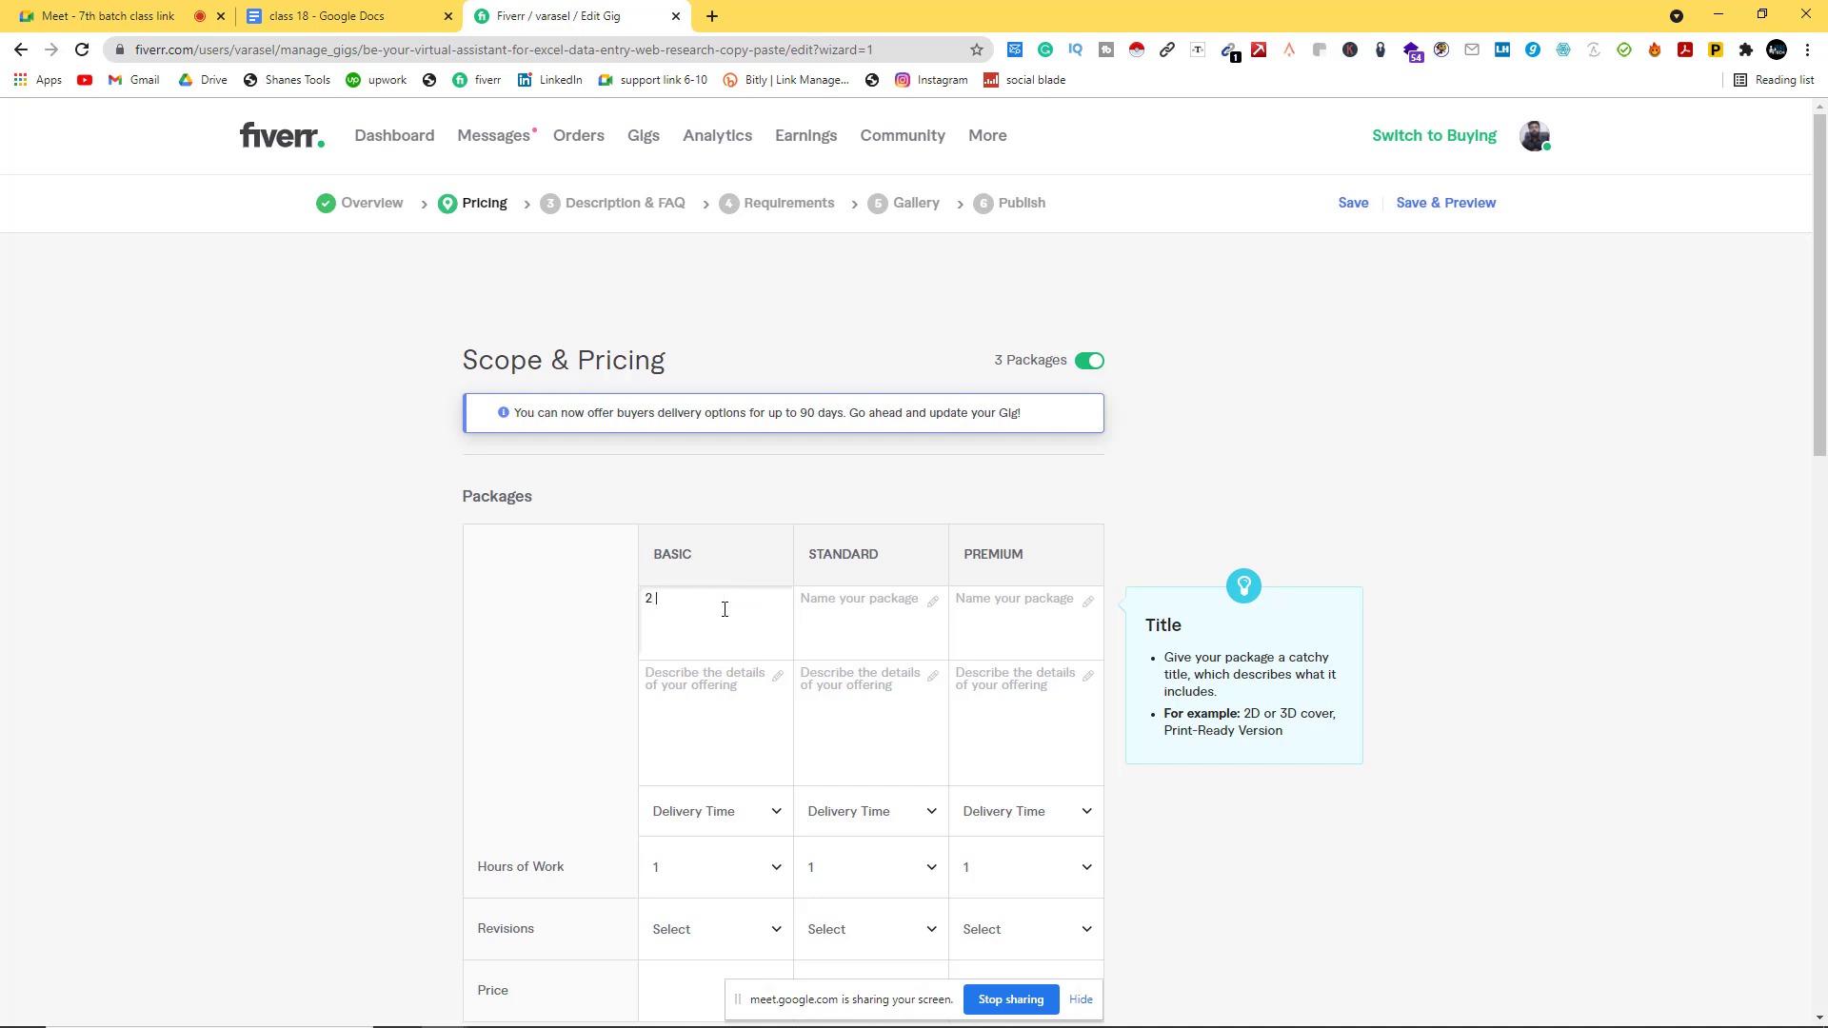
pyautogui.write(' hours of data entry')
pyautogui.click(825, 601)
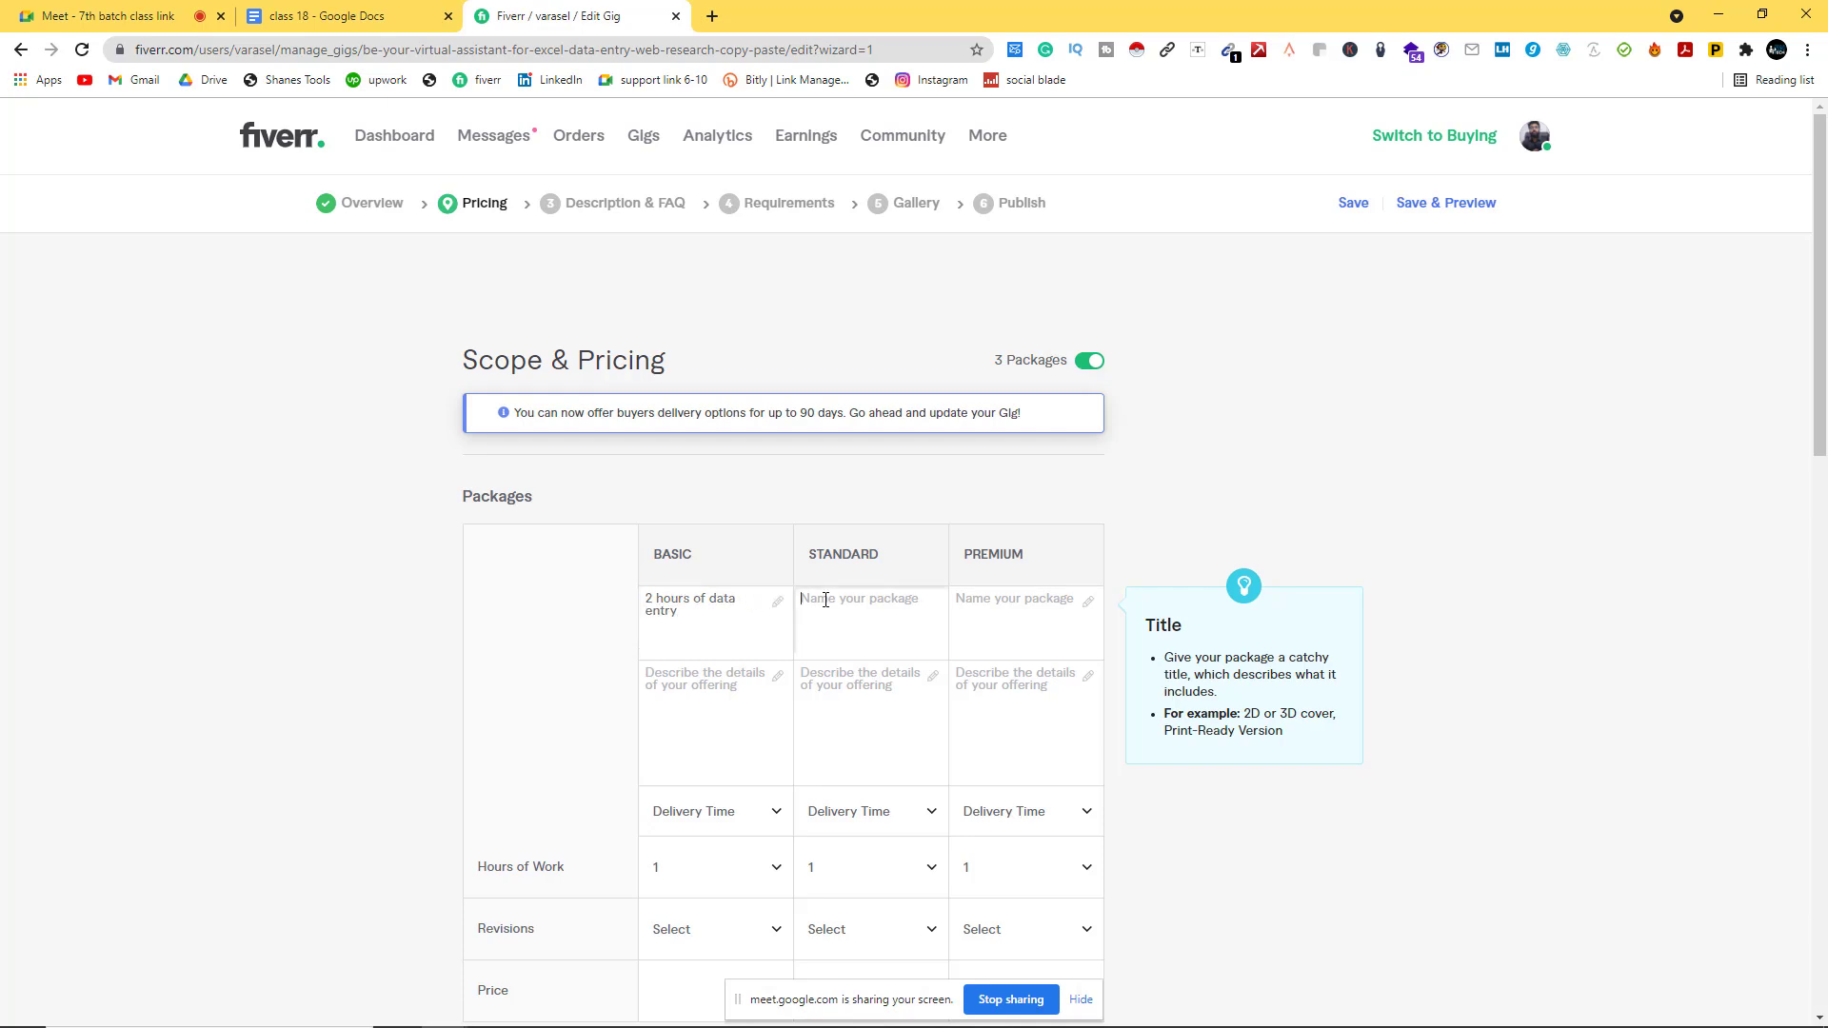
pyautogui.write('6 hours of data entry')
pyautogui.click(970, 604)
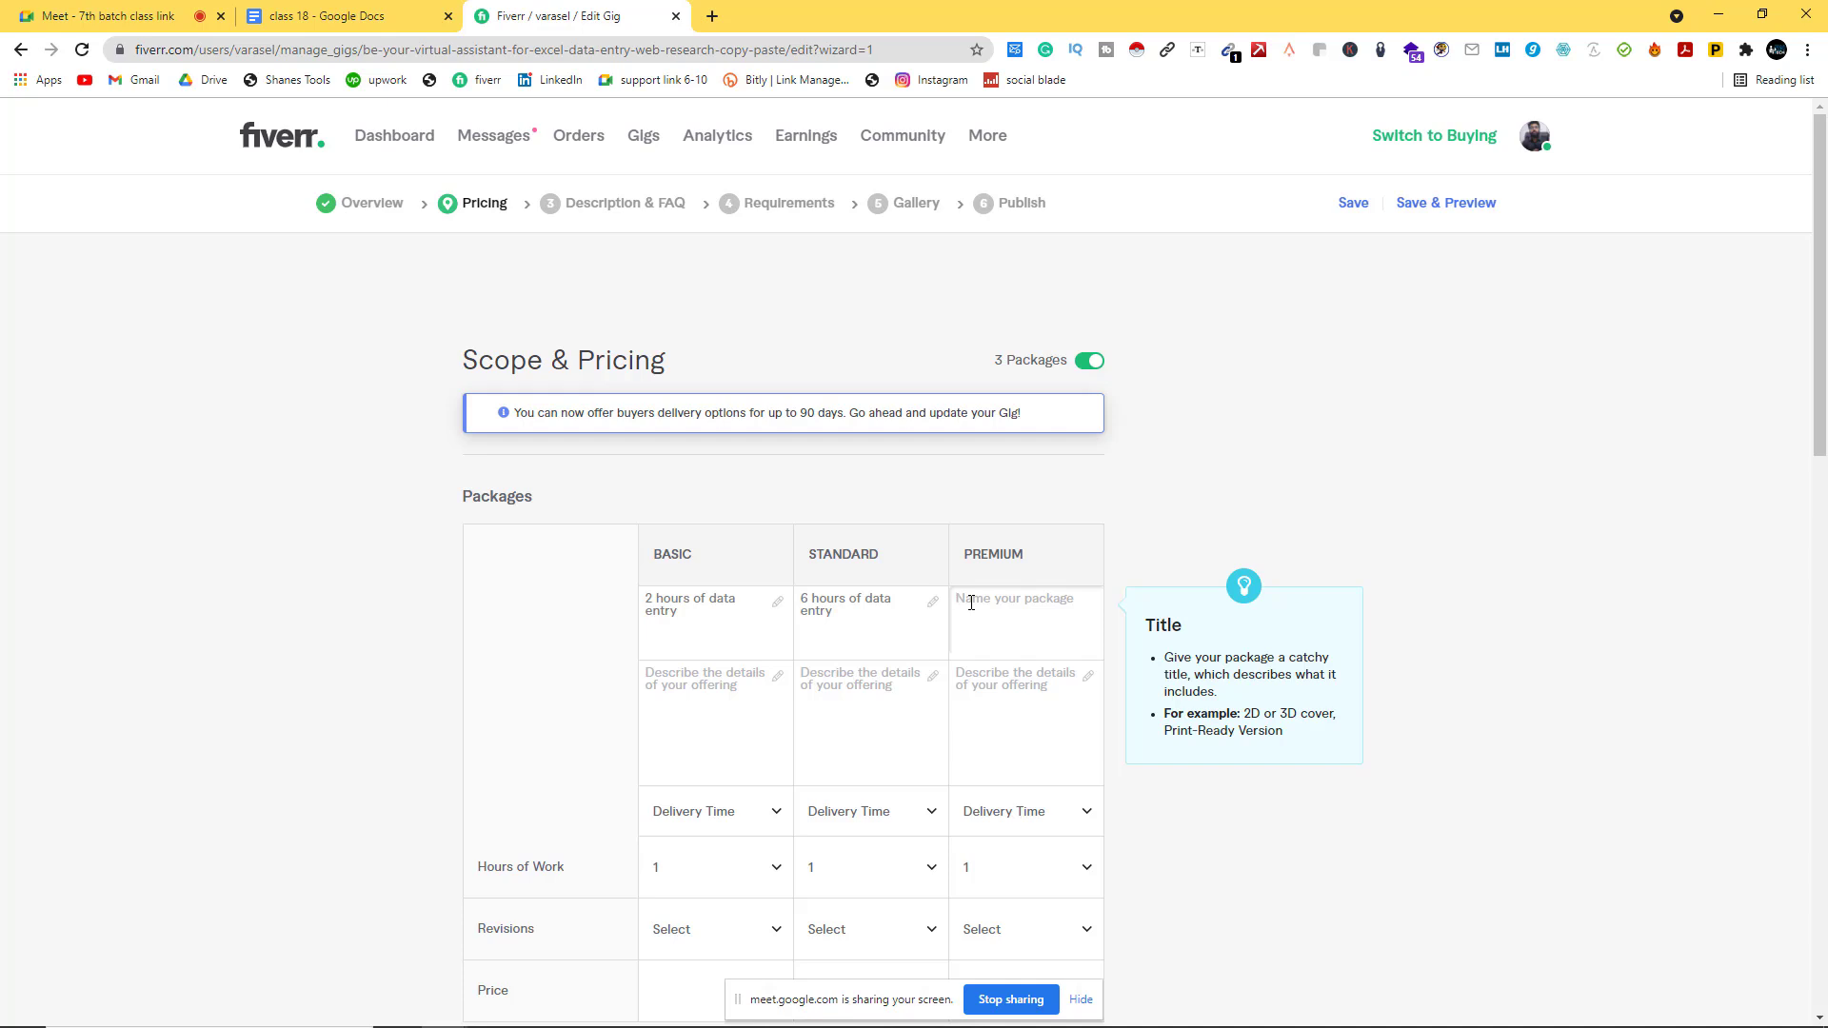
pyautogui.write('12 hours of data entry')
# Step: Describe the Basic package as "I will do data entry, web research, copy paste, typing, pdf conversion, data scraping, data mining"
pyautogui.click(685, 685)
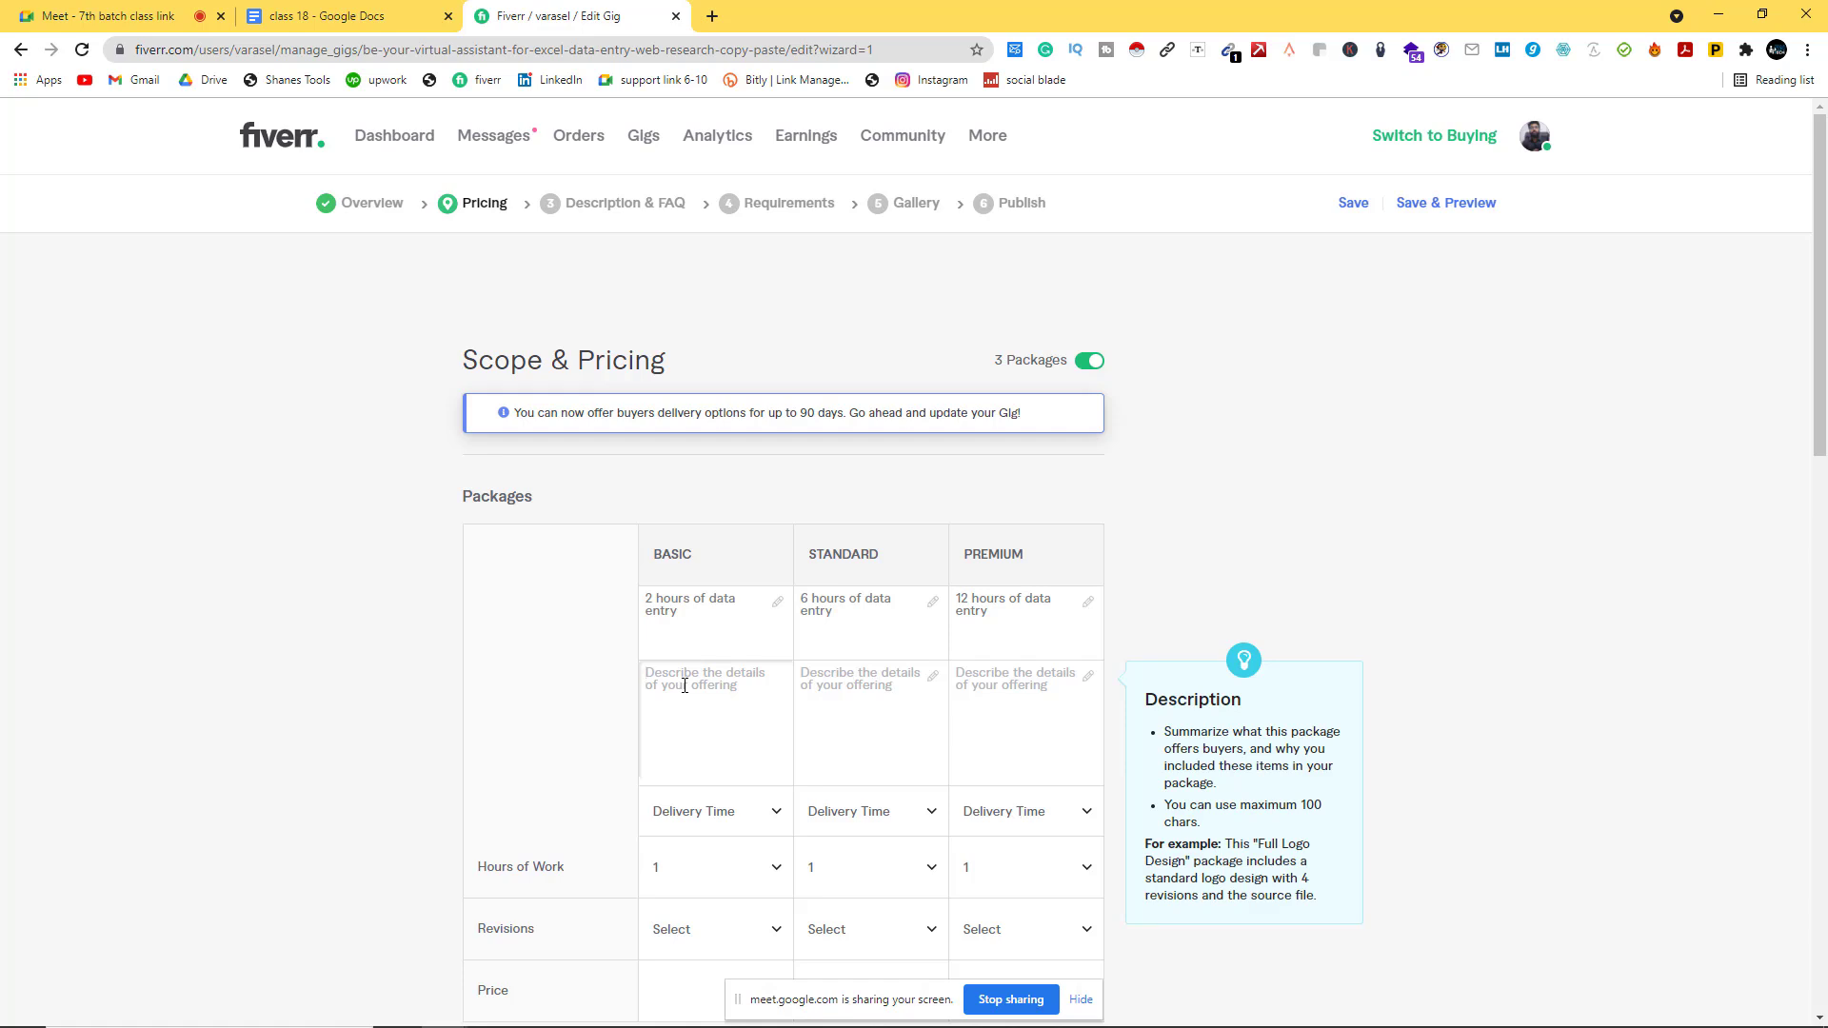
pyautogui.write('I wll')
pyautogui.press('BackSpace')
pyautogui.press('BackSpace')
pyautogui.write('ill do data entry, web research, cop')
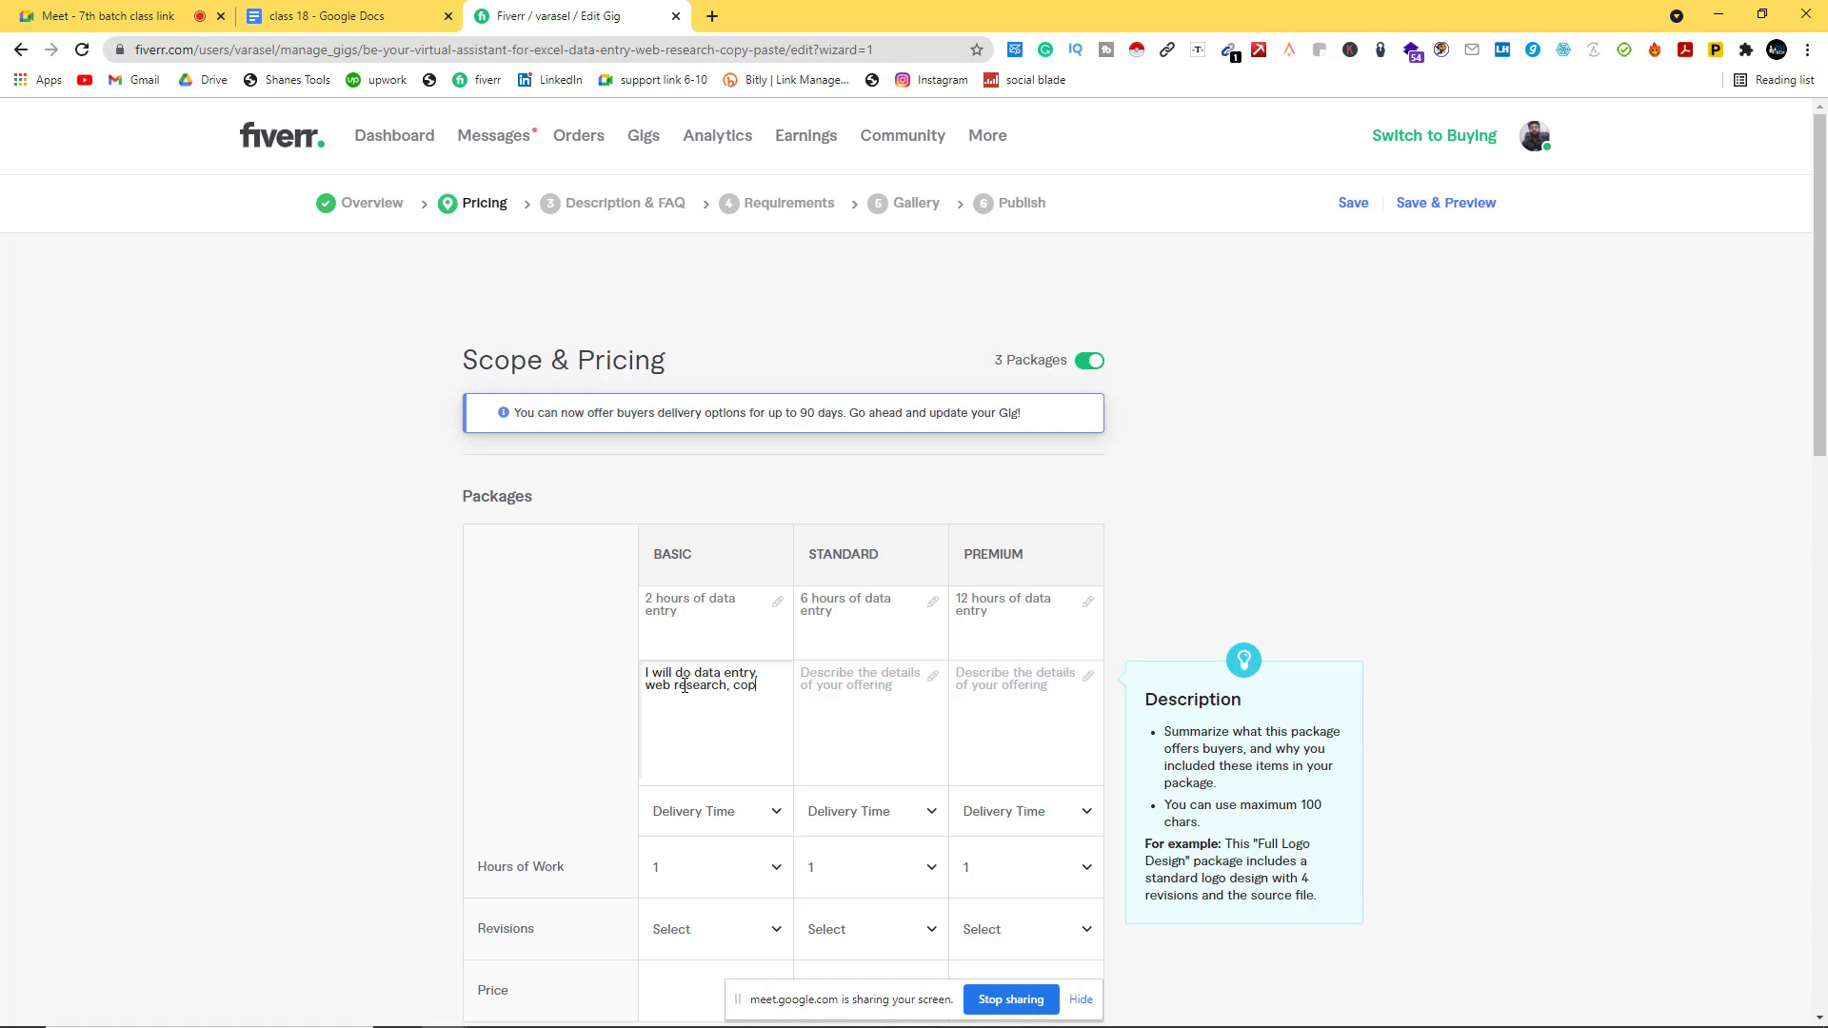
pyautogui.write('y paste, typing, pdf conversion')
pyautogui.write(', data scra')
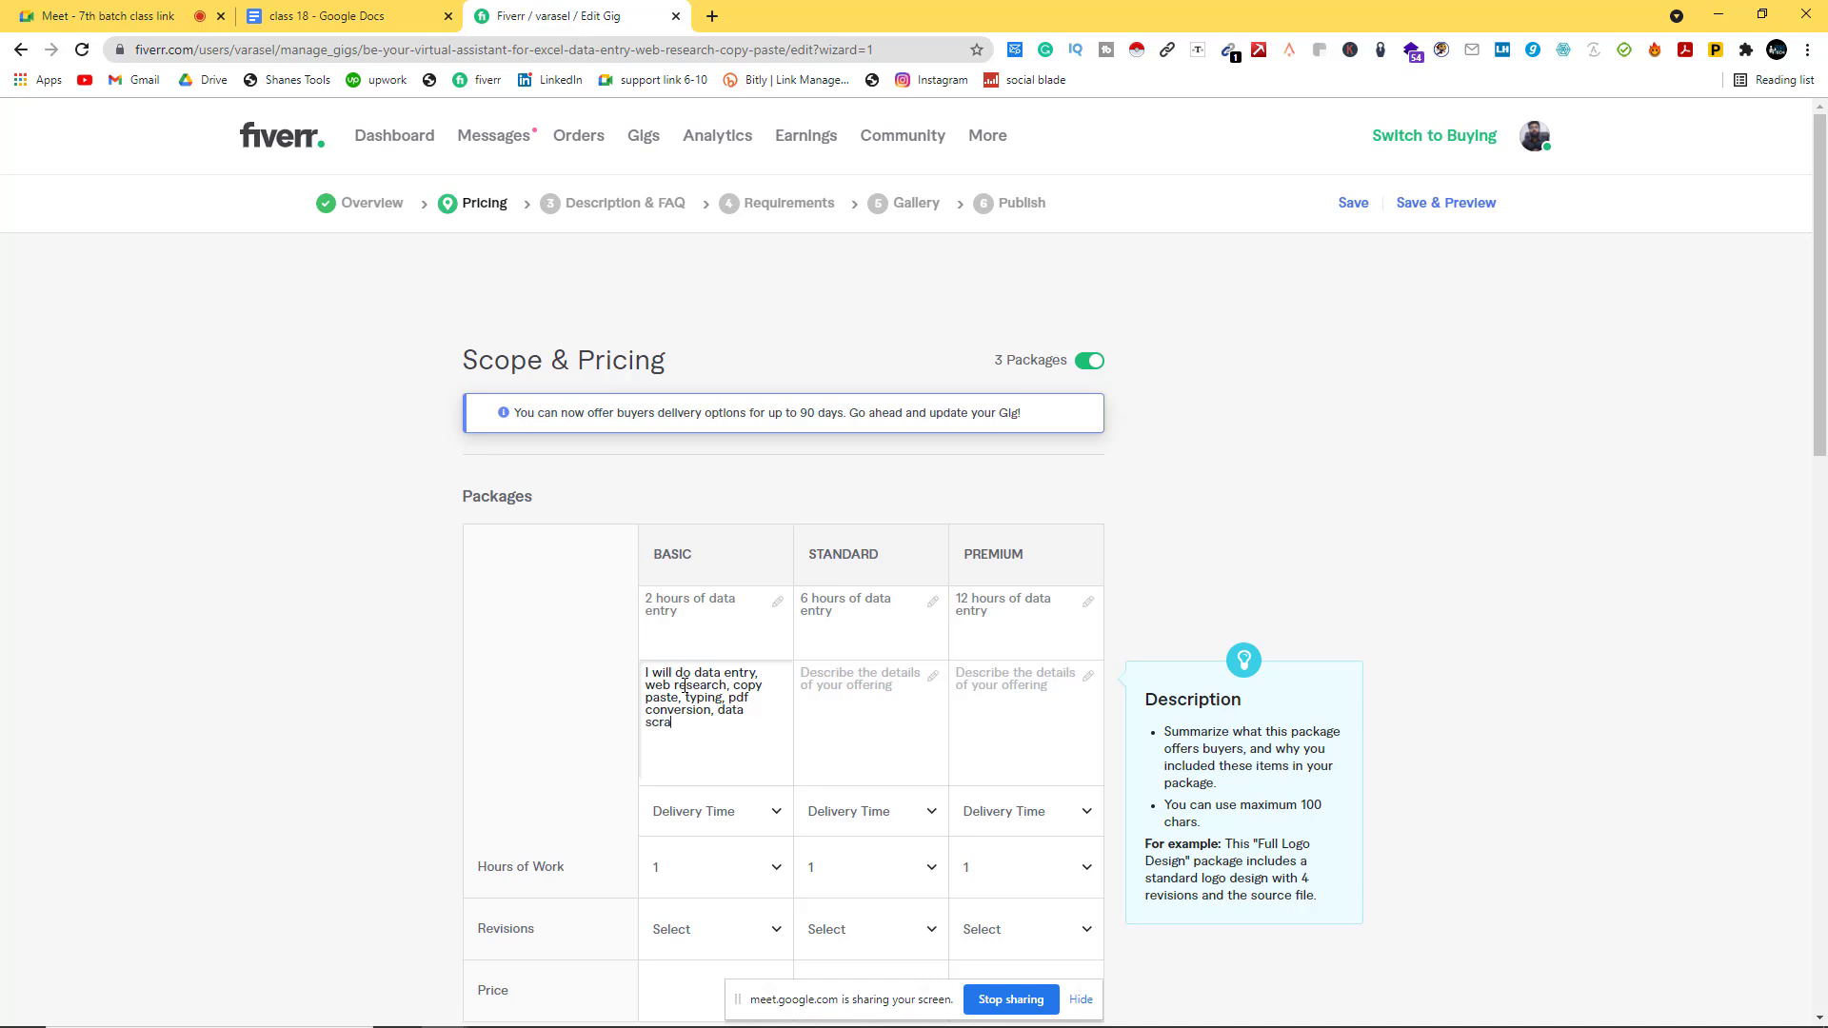
pyautogui.write('ping, data mining')
# Step: Copy the Basic package's description into the Standard and Premium packages
pyautogui.moveTo(696, 751); pyautogui.dragTo(636, 684)
pyautogui.hotkey('ctrl', 'c')
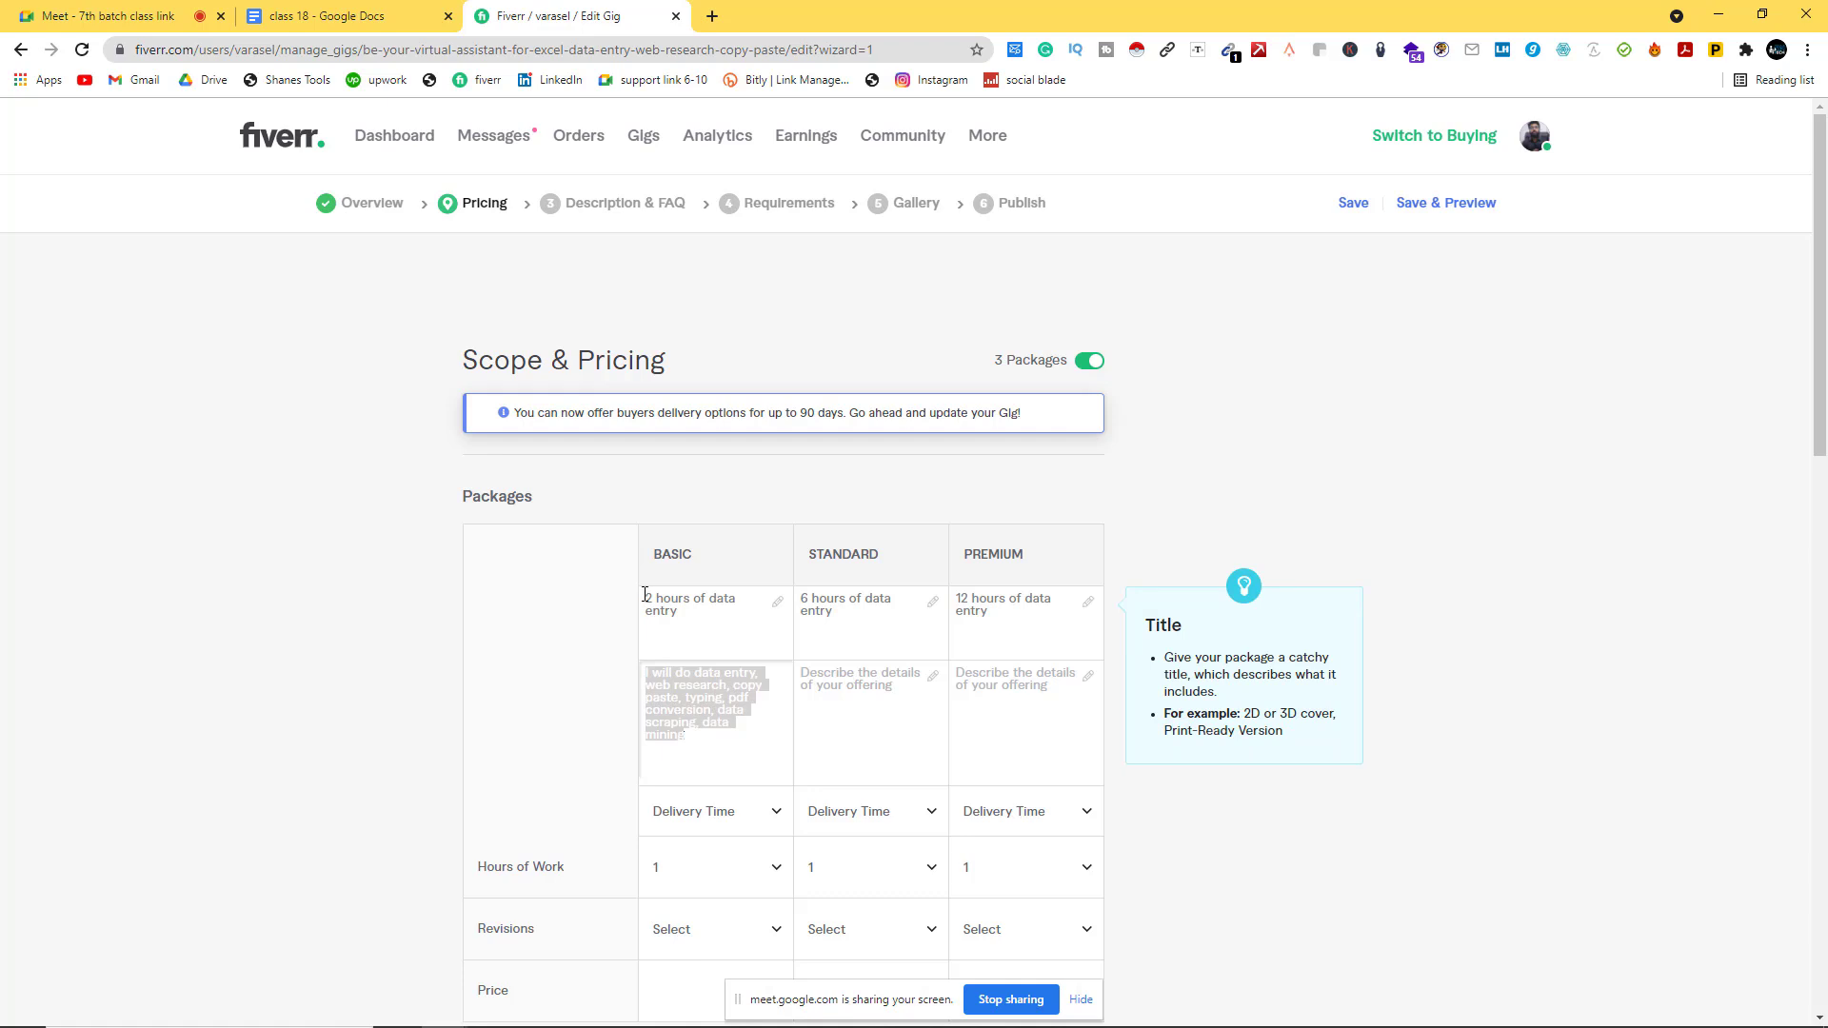
pyautogui.rightClick(680, 673)
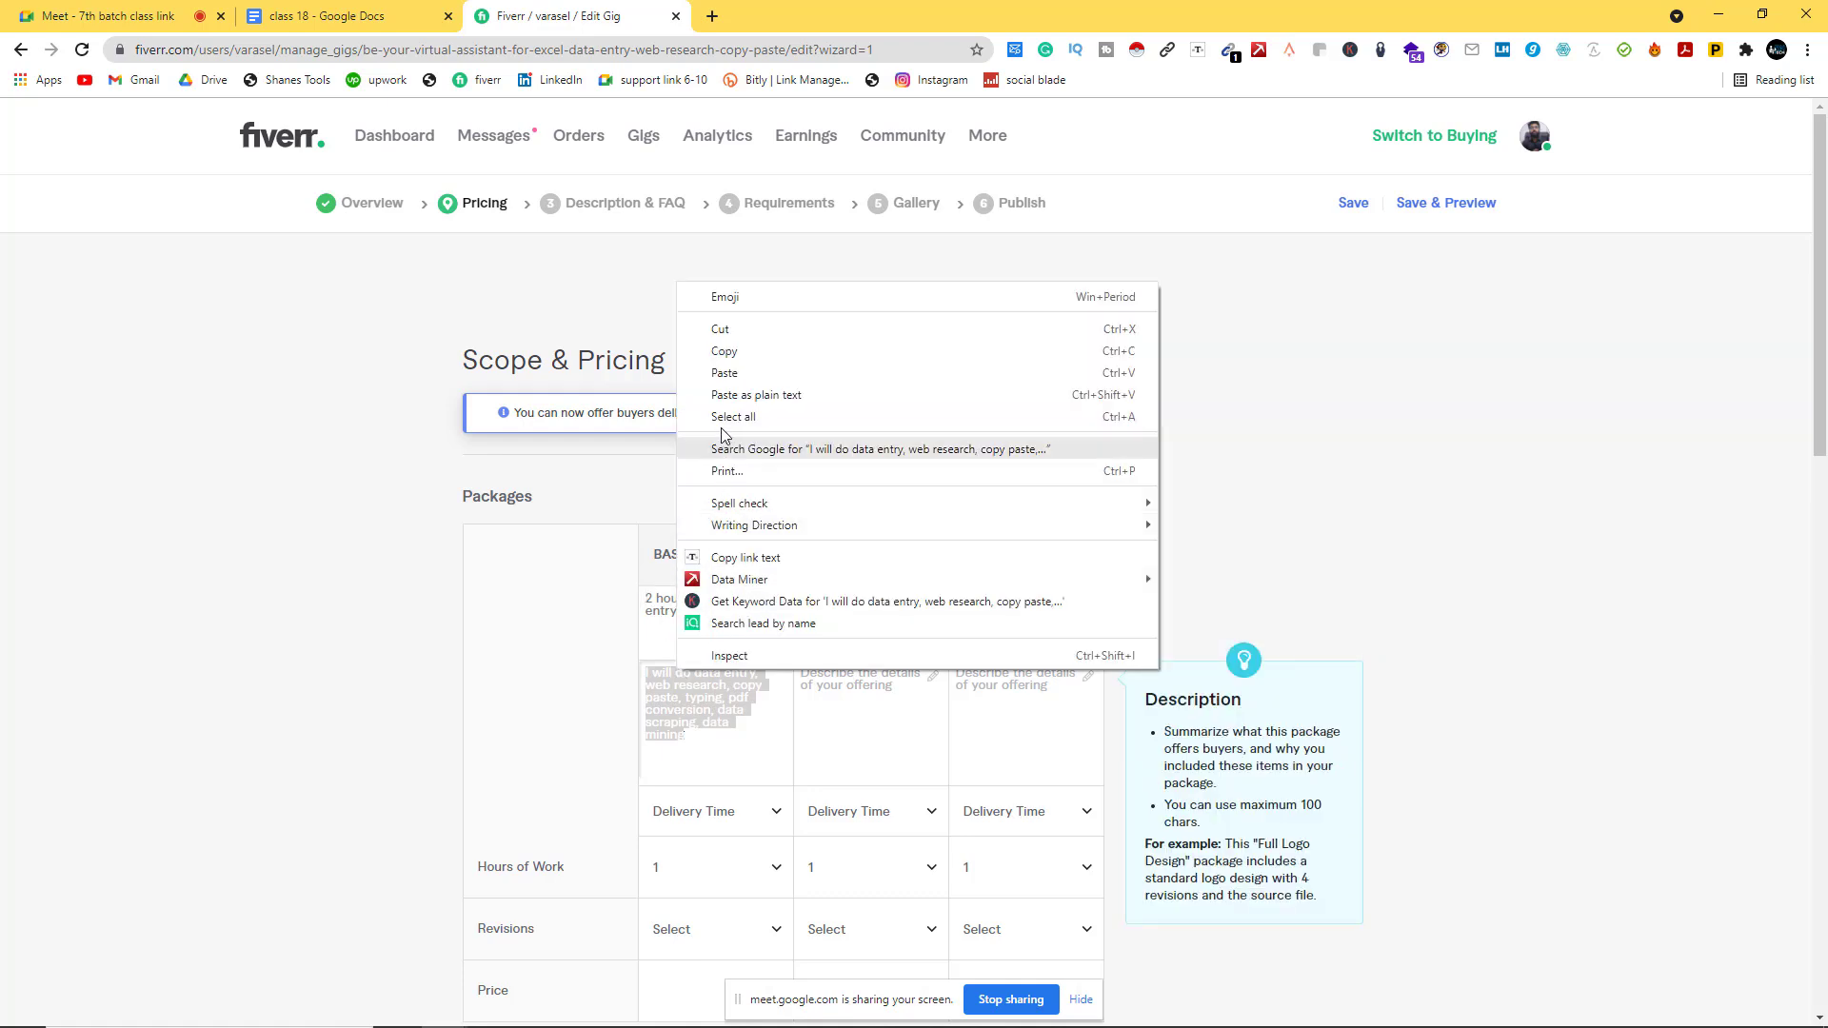
pyautogui.click(724, 352)
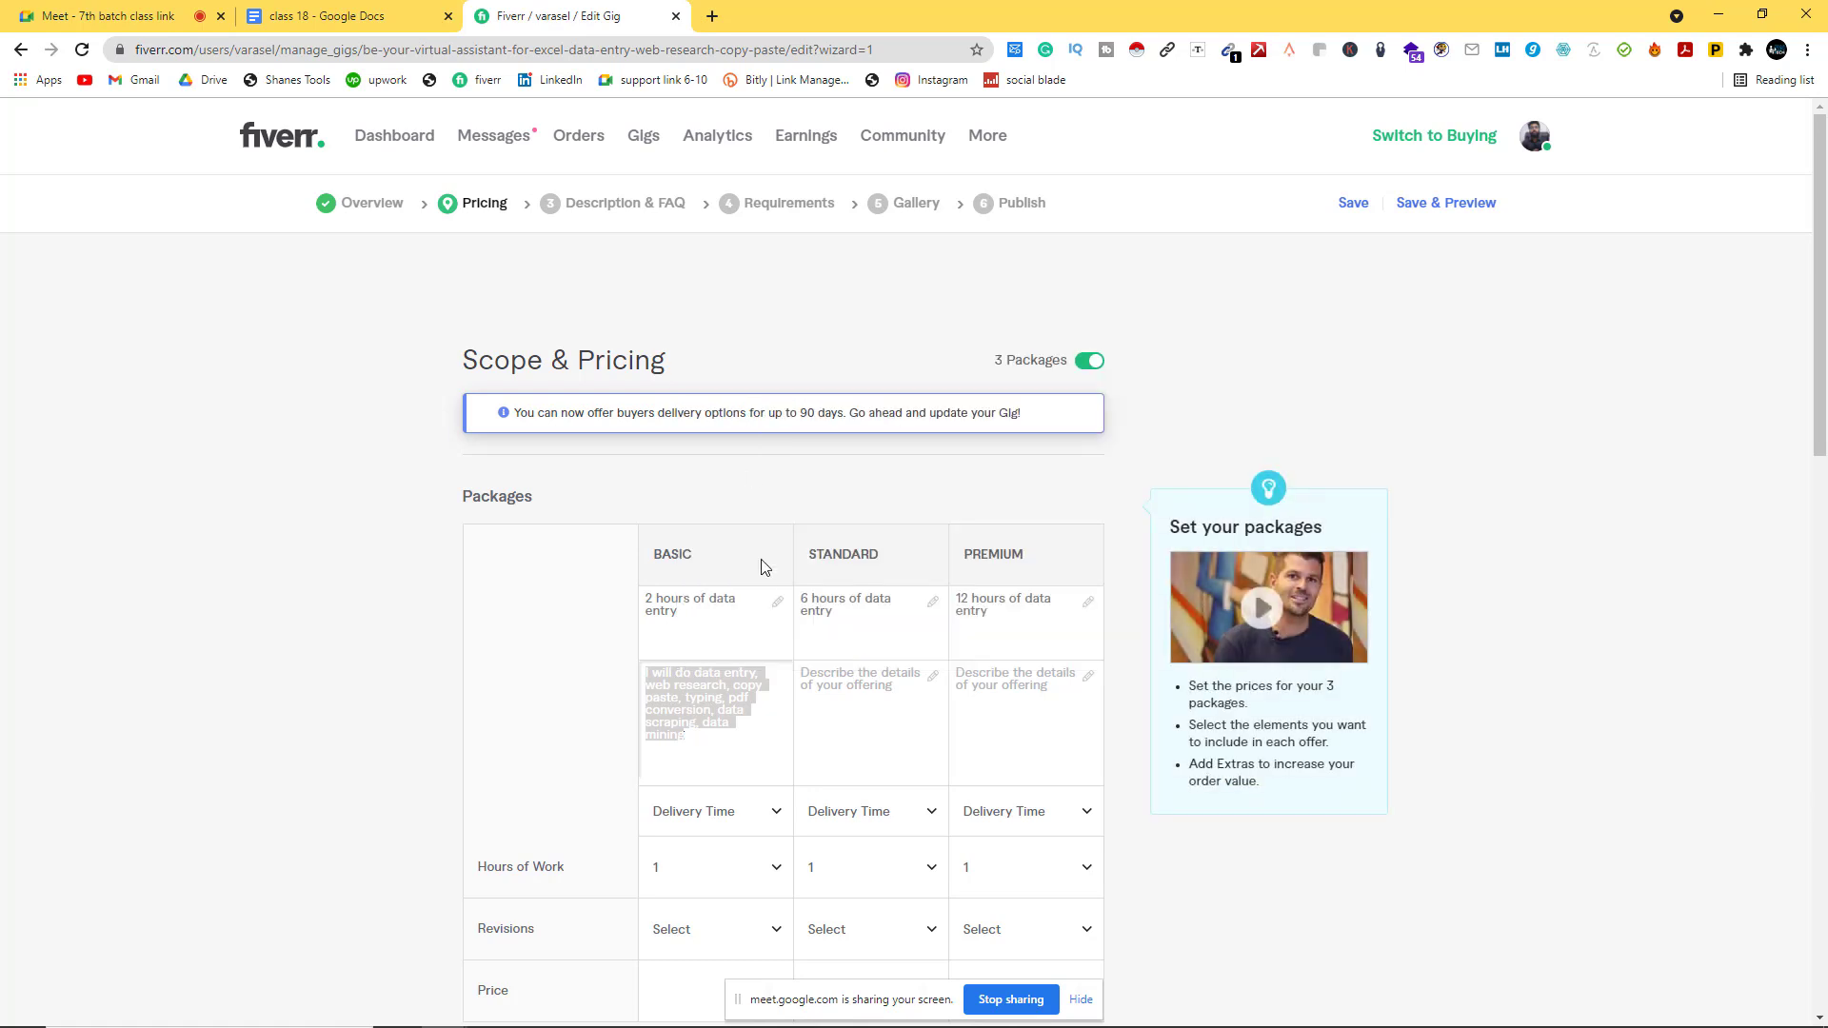
pyautogui.click(819, 678)
pyautogui.rightClick(819, 678)
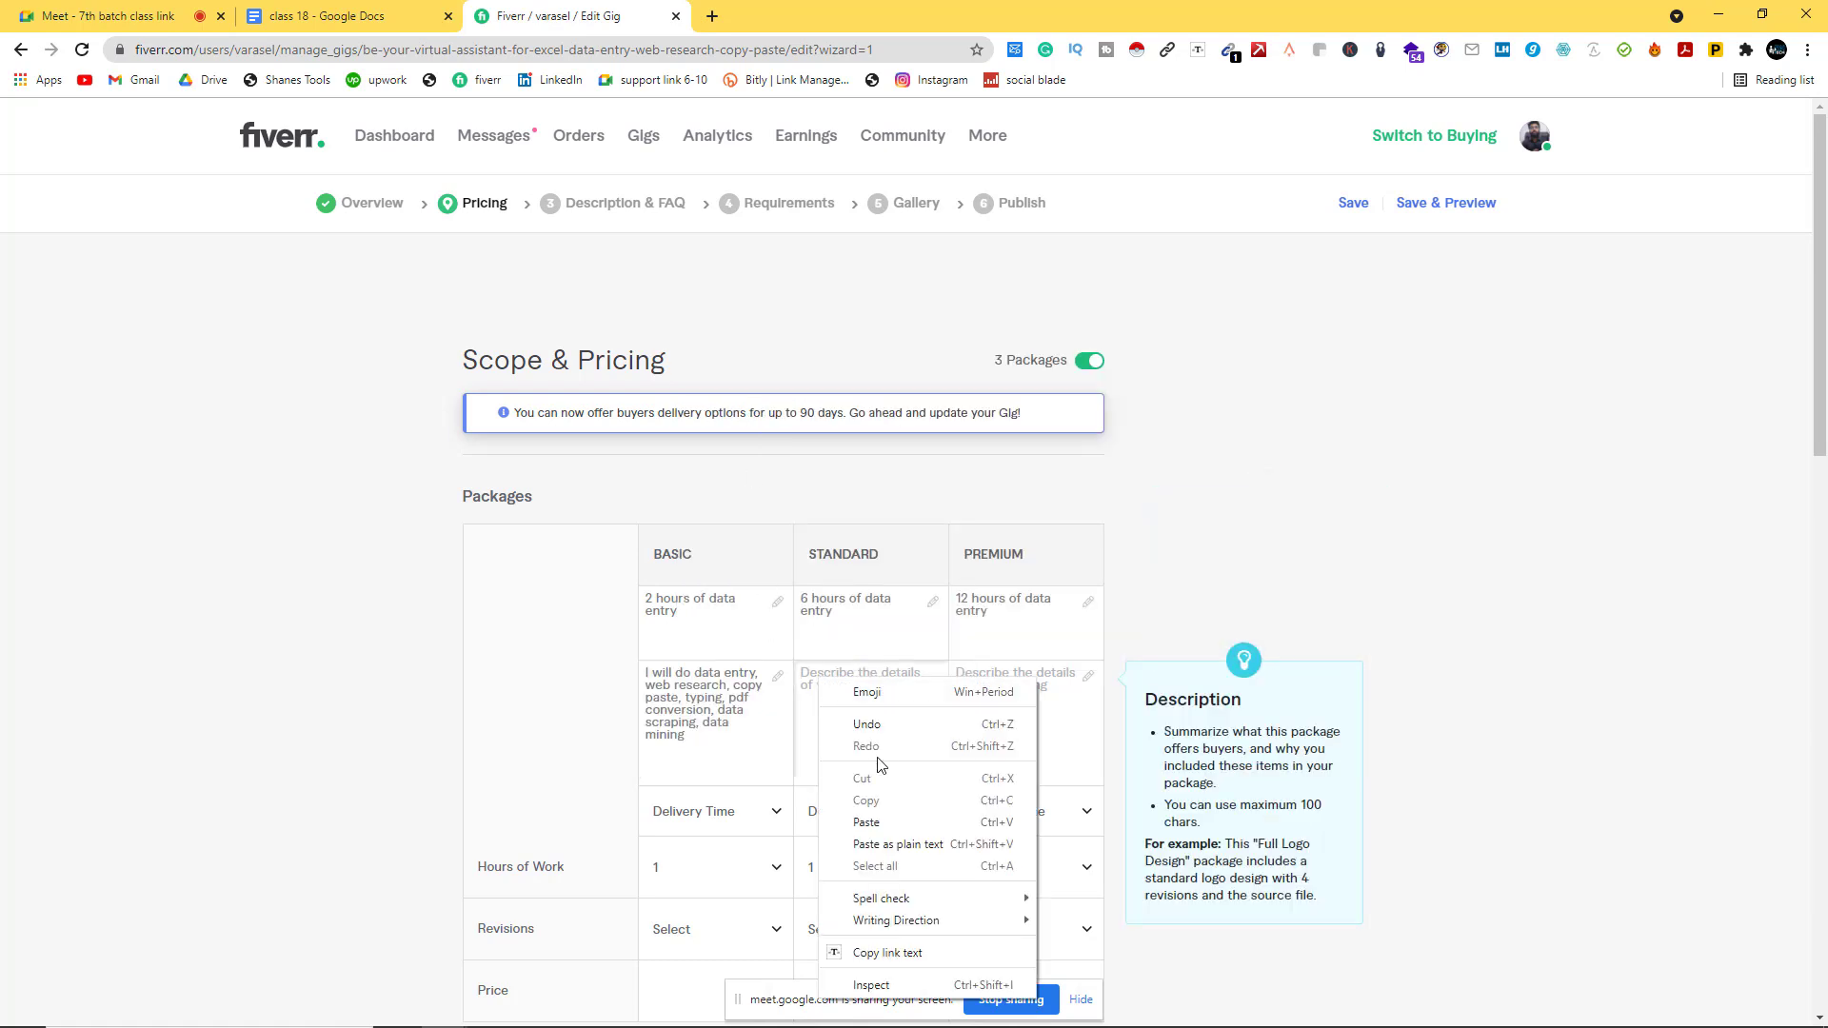
pyautogui.click(867, 823)
pyautogui.scroll(2, 981, 657)
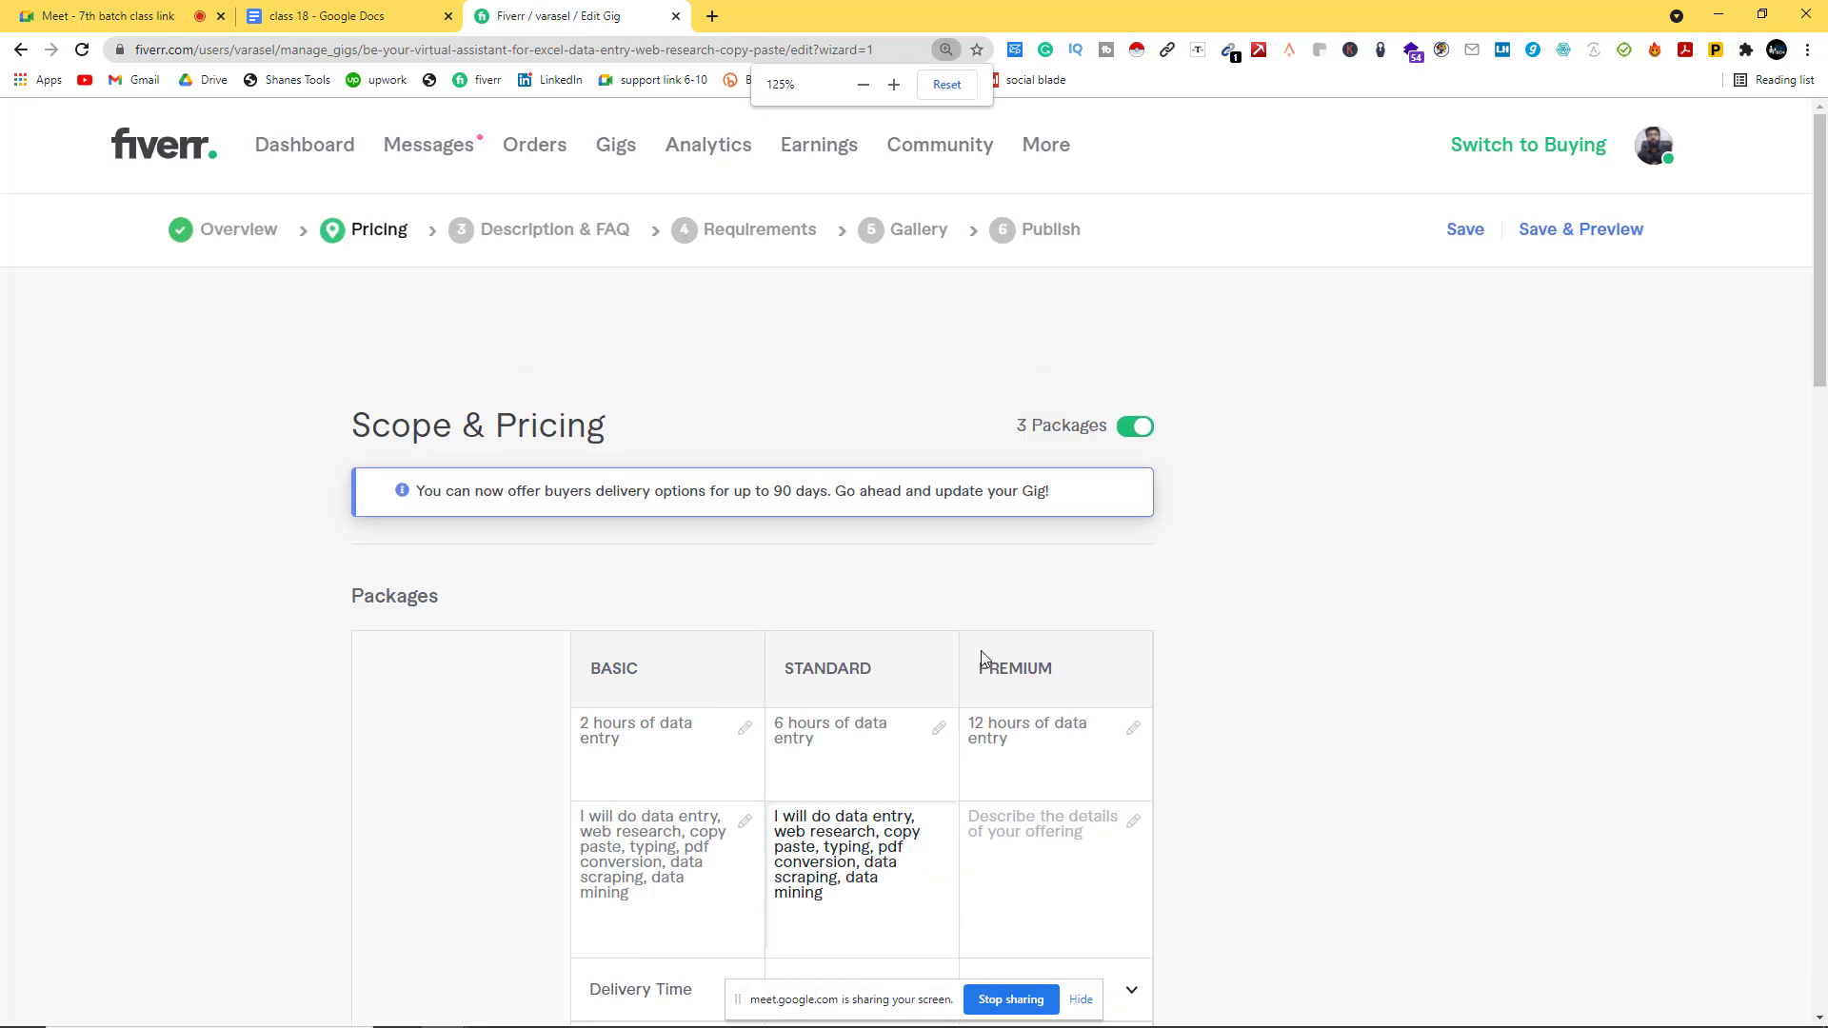
pyautogui.scroll(-3, 980, 657)
pyautogui.rightClick(1004, 534)
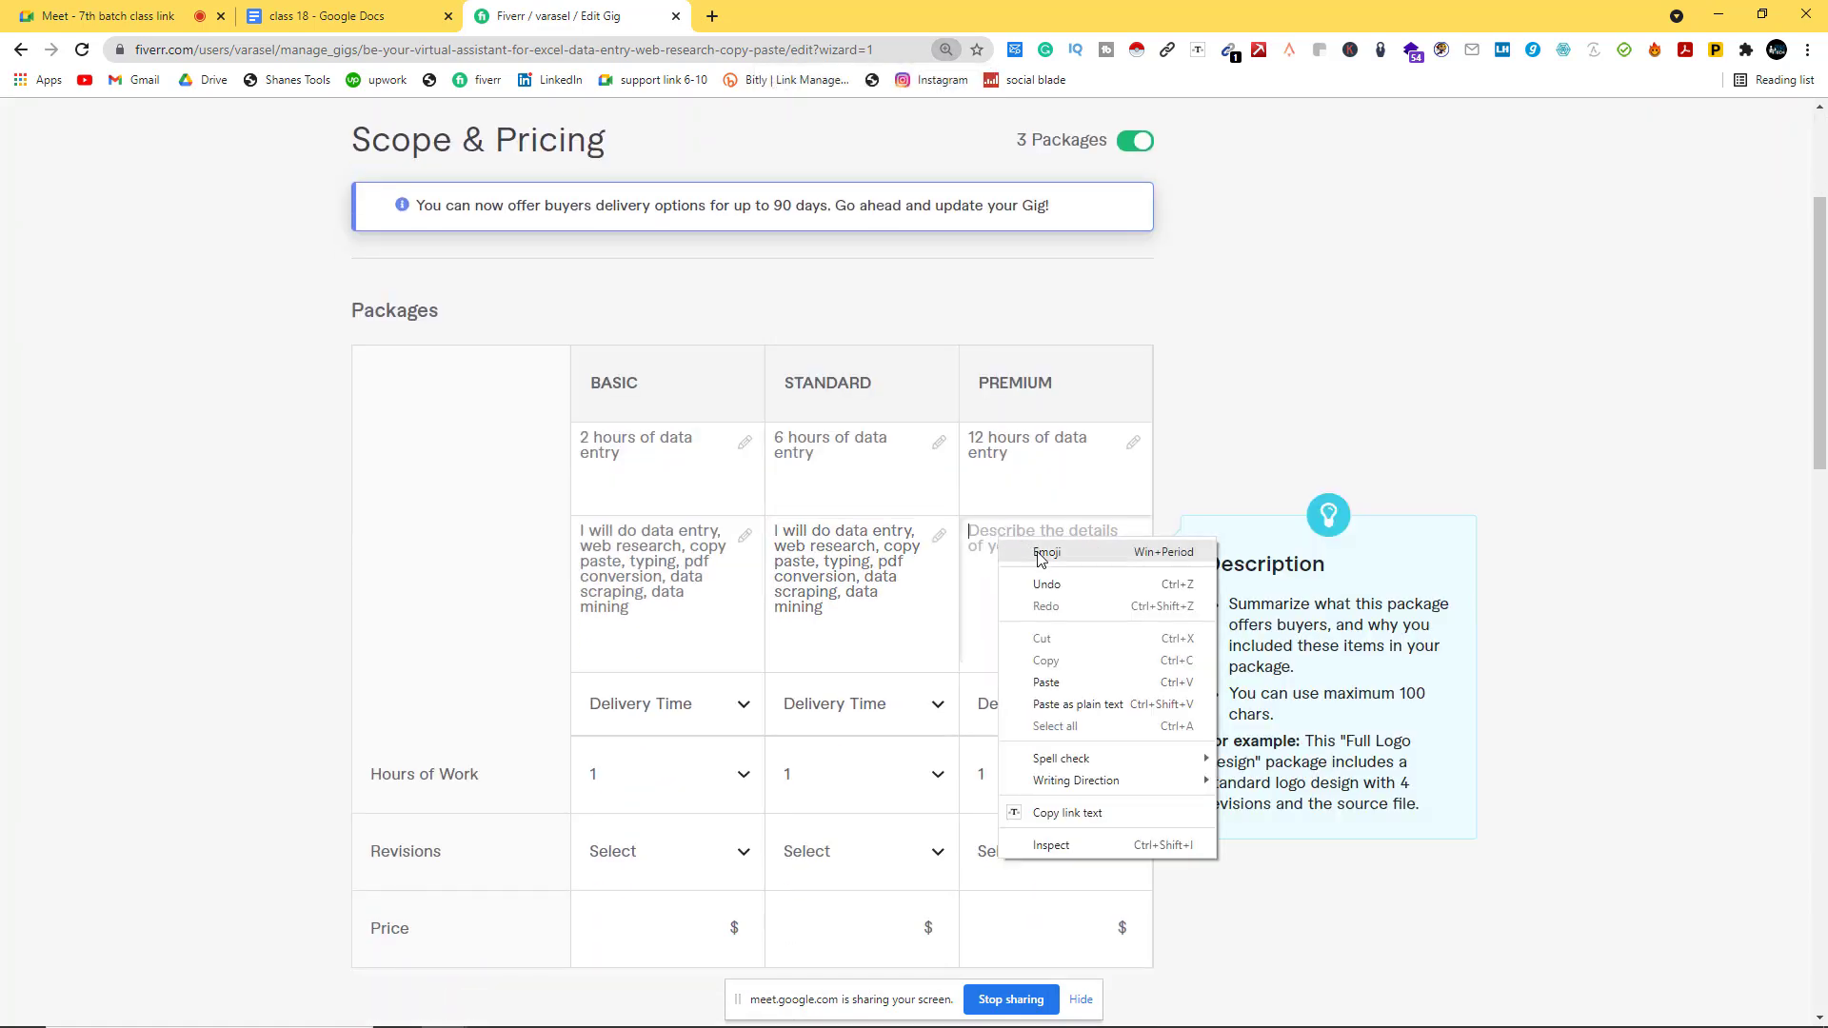
pyautogui.click(1047, 682)
# Step: Set the delivery time to 1 day for Basic, 2 days for Standard and 3 days for Premium
pyautogui.scroll(-1, 928, 722)
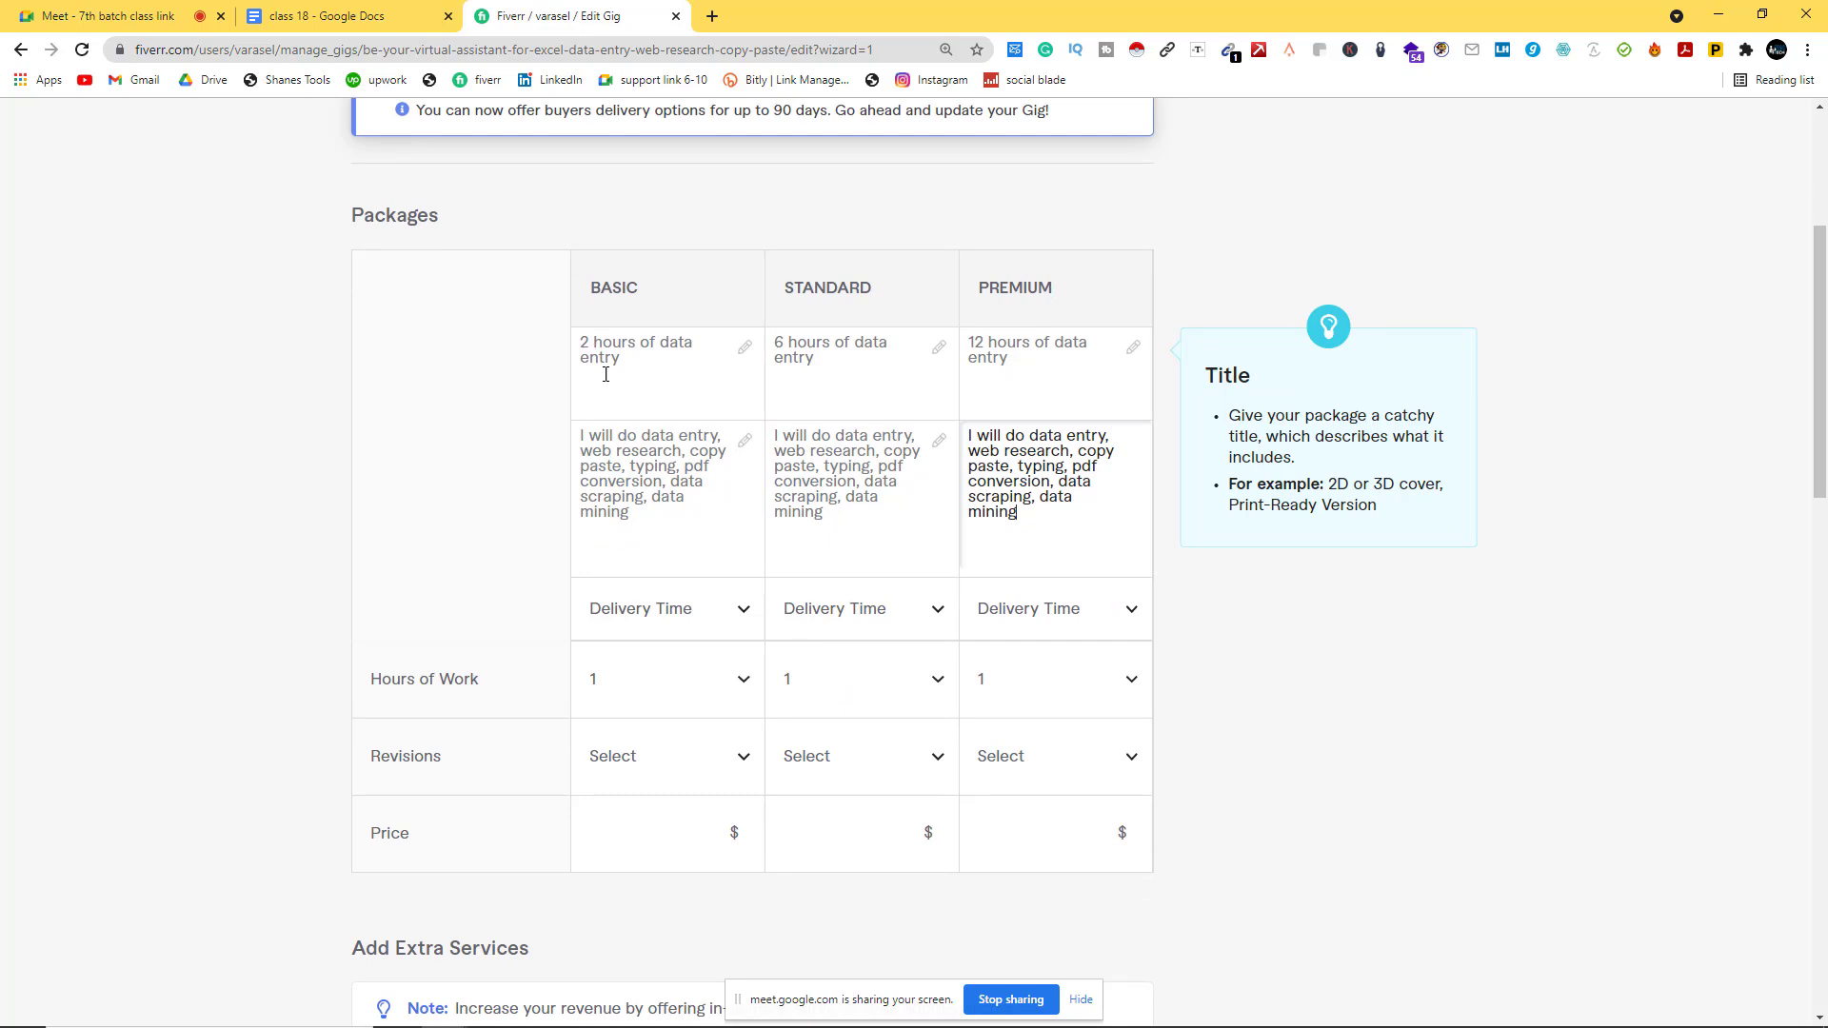
pyautogui.click(680, 628)
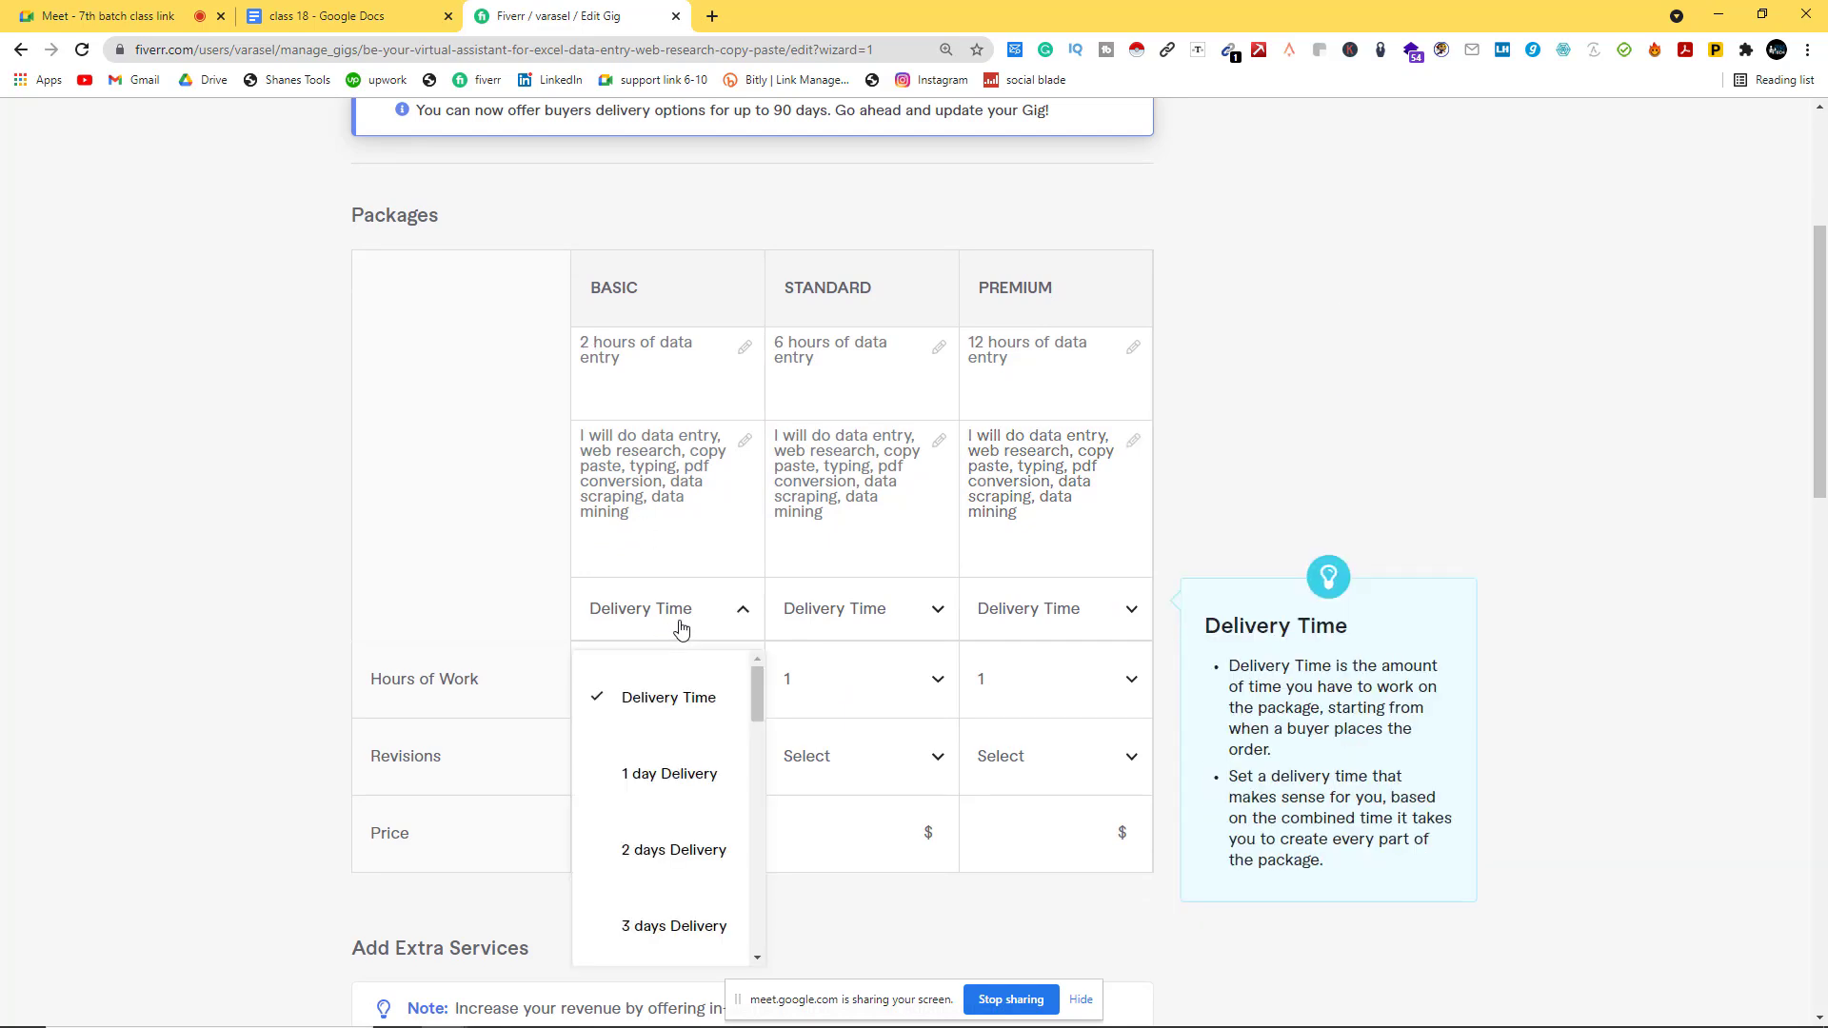
pyautogui.click(648, 781)
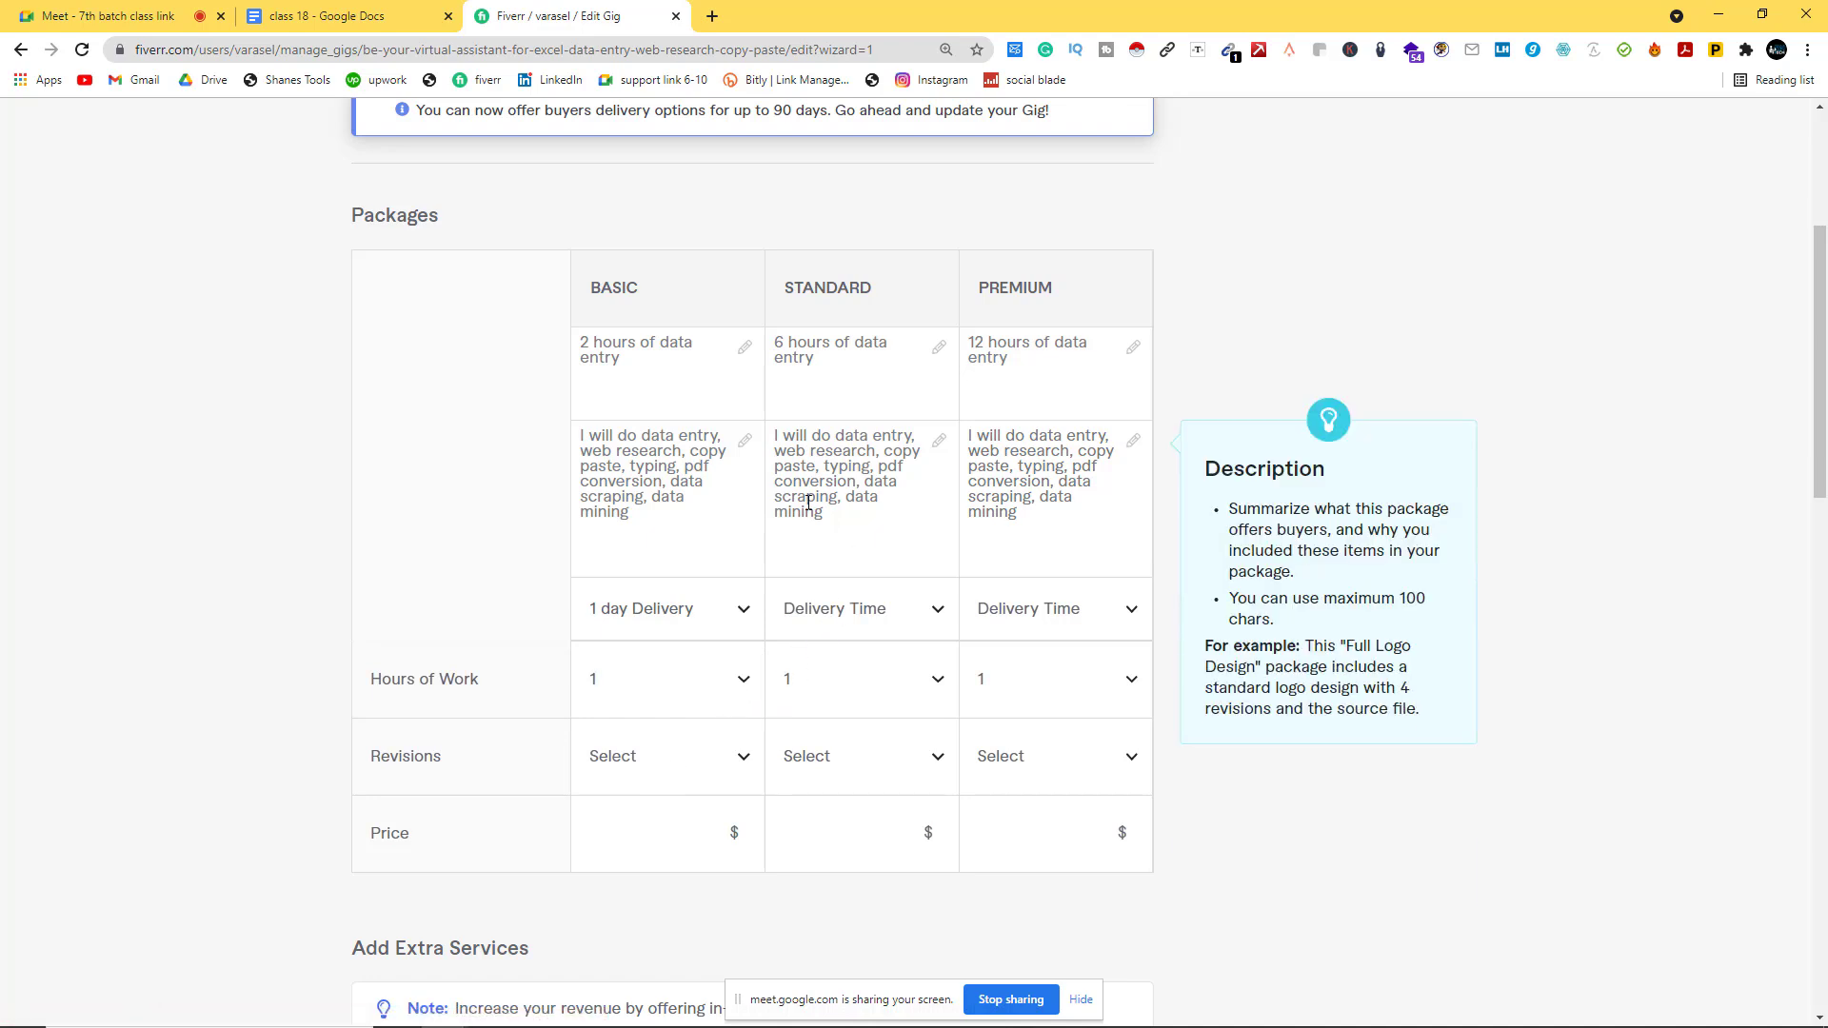
pyautogui.click(862, 606)
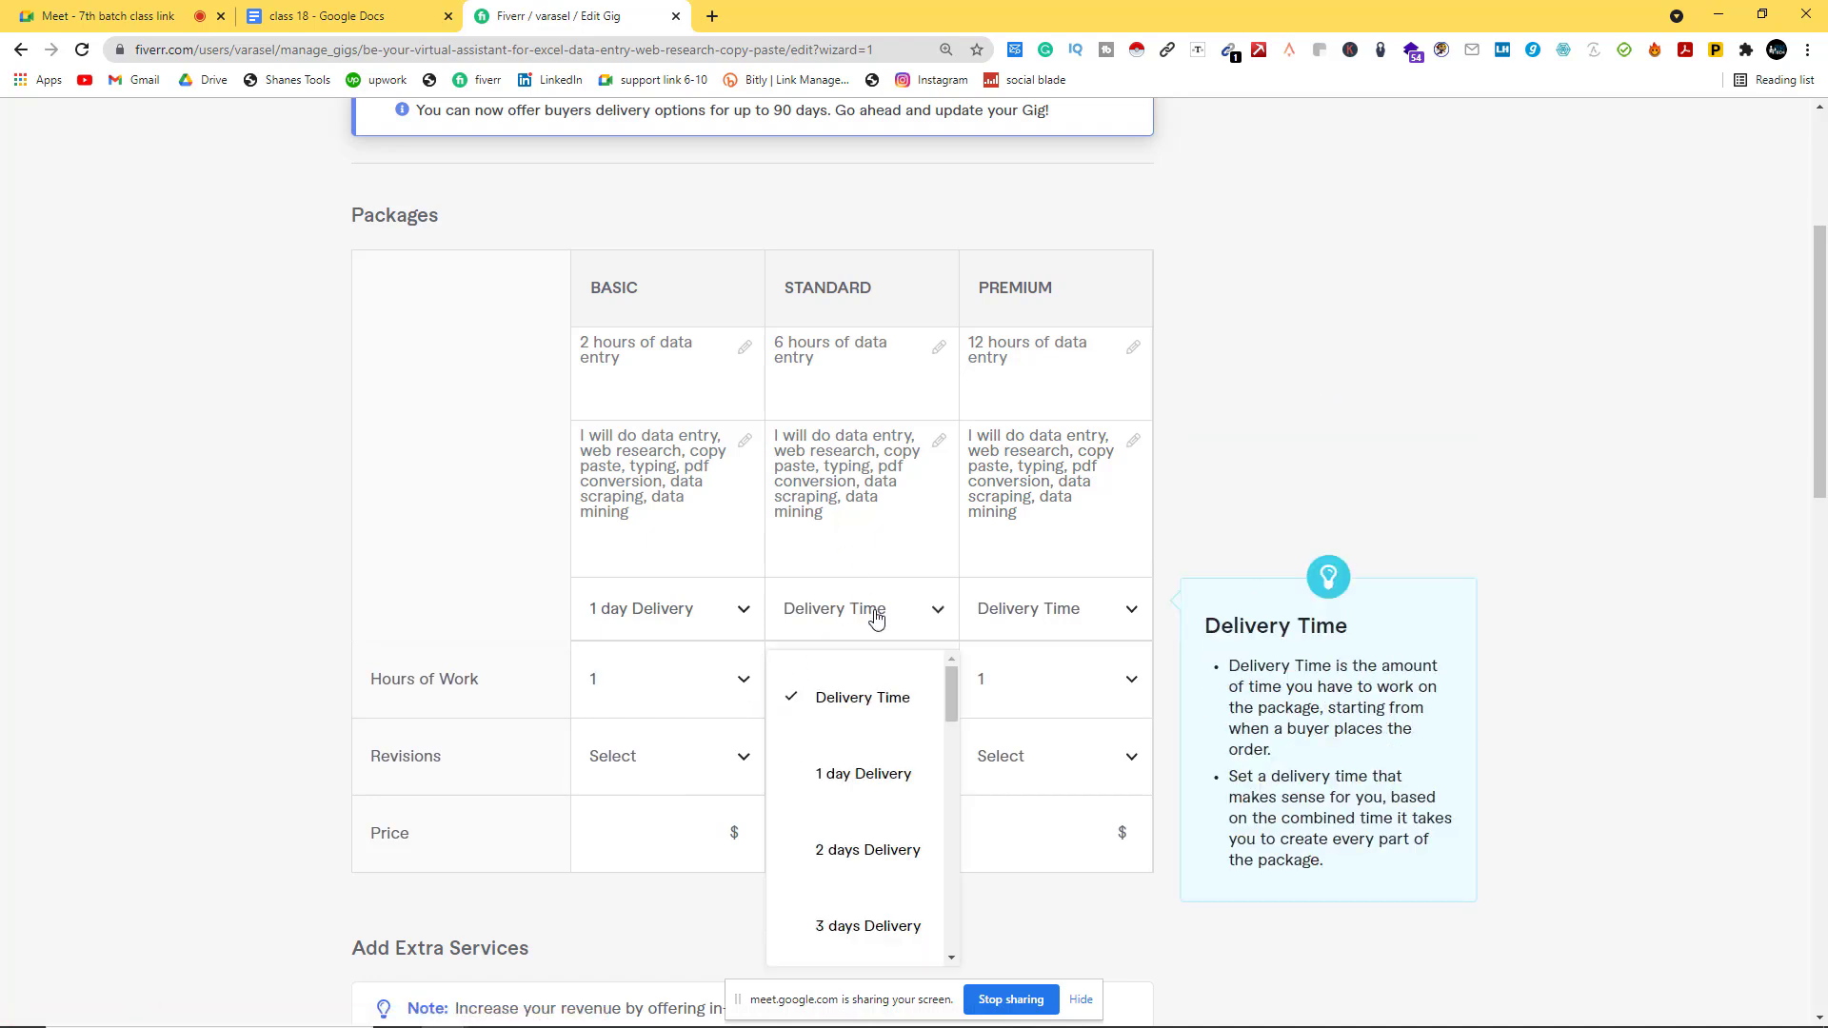
pyautogui.click(854, 851)
pyautogui.click(1022, 612)
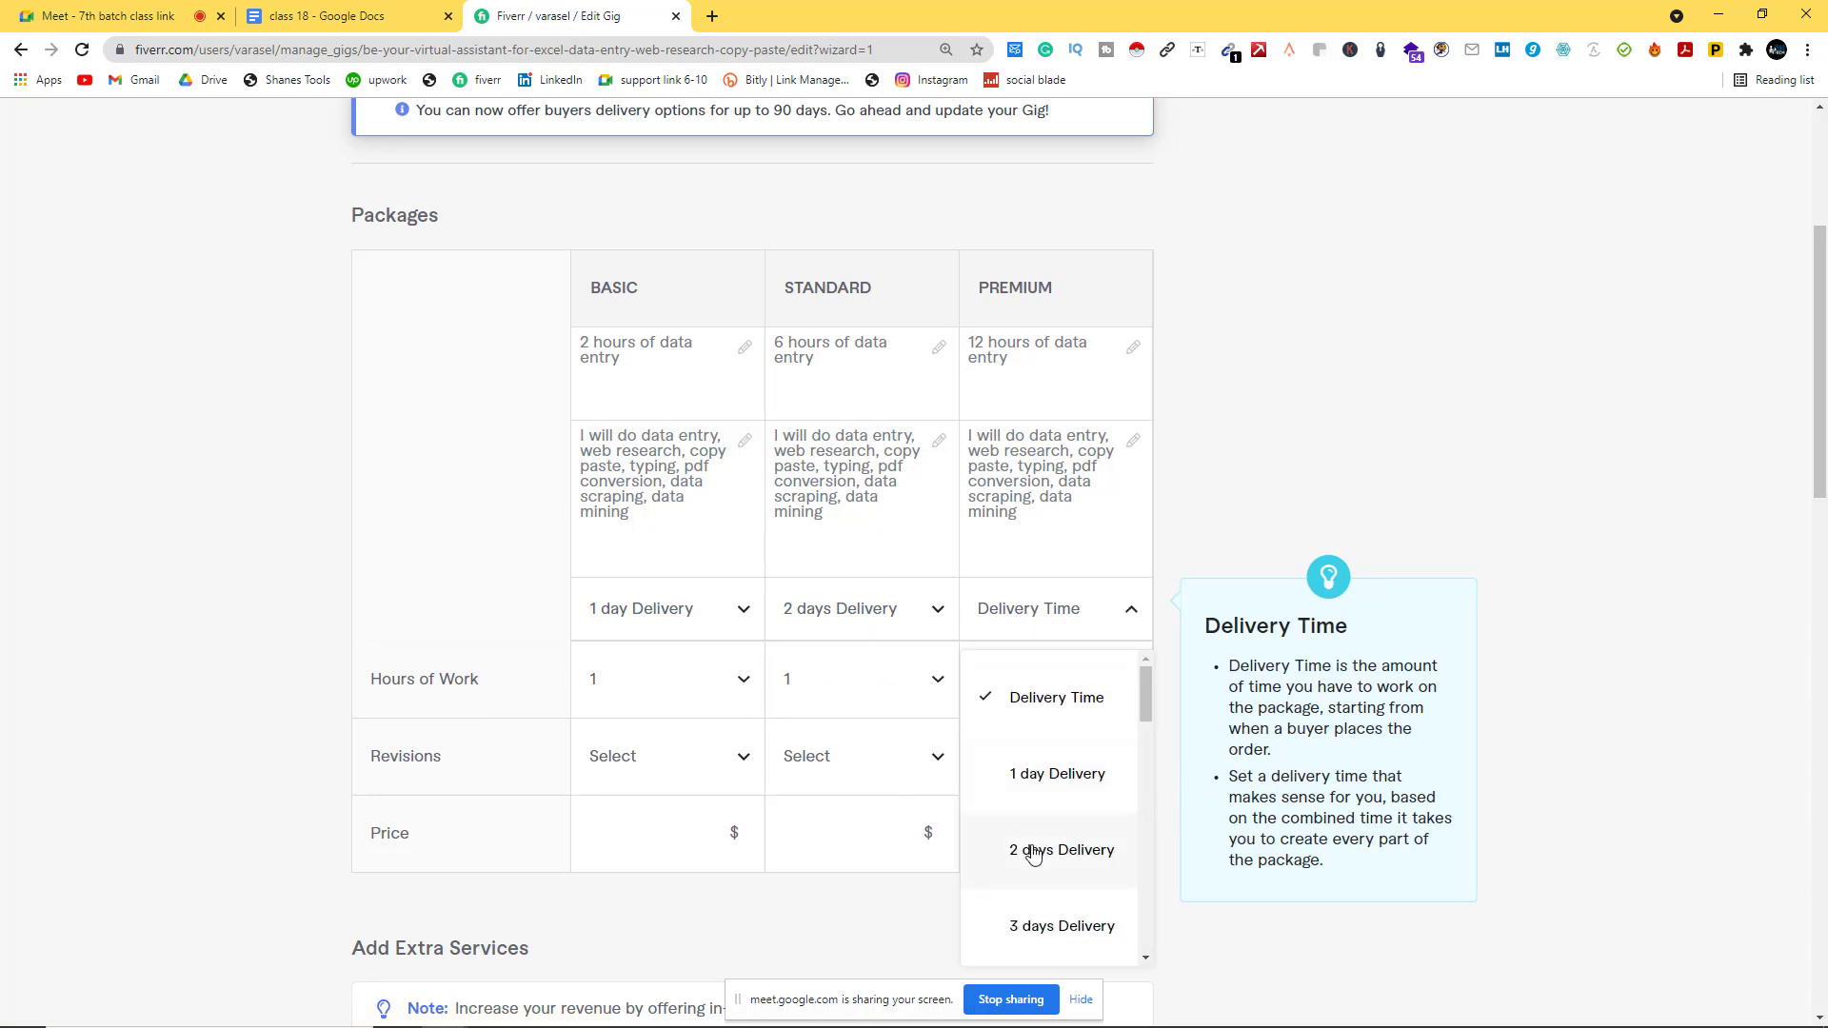
pyautogui.click(1025, 926)
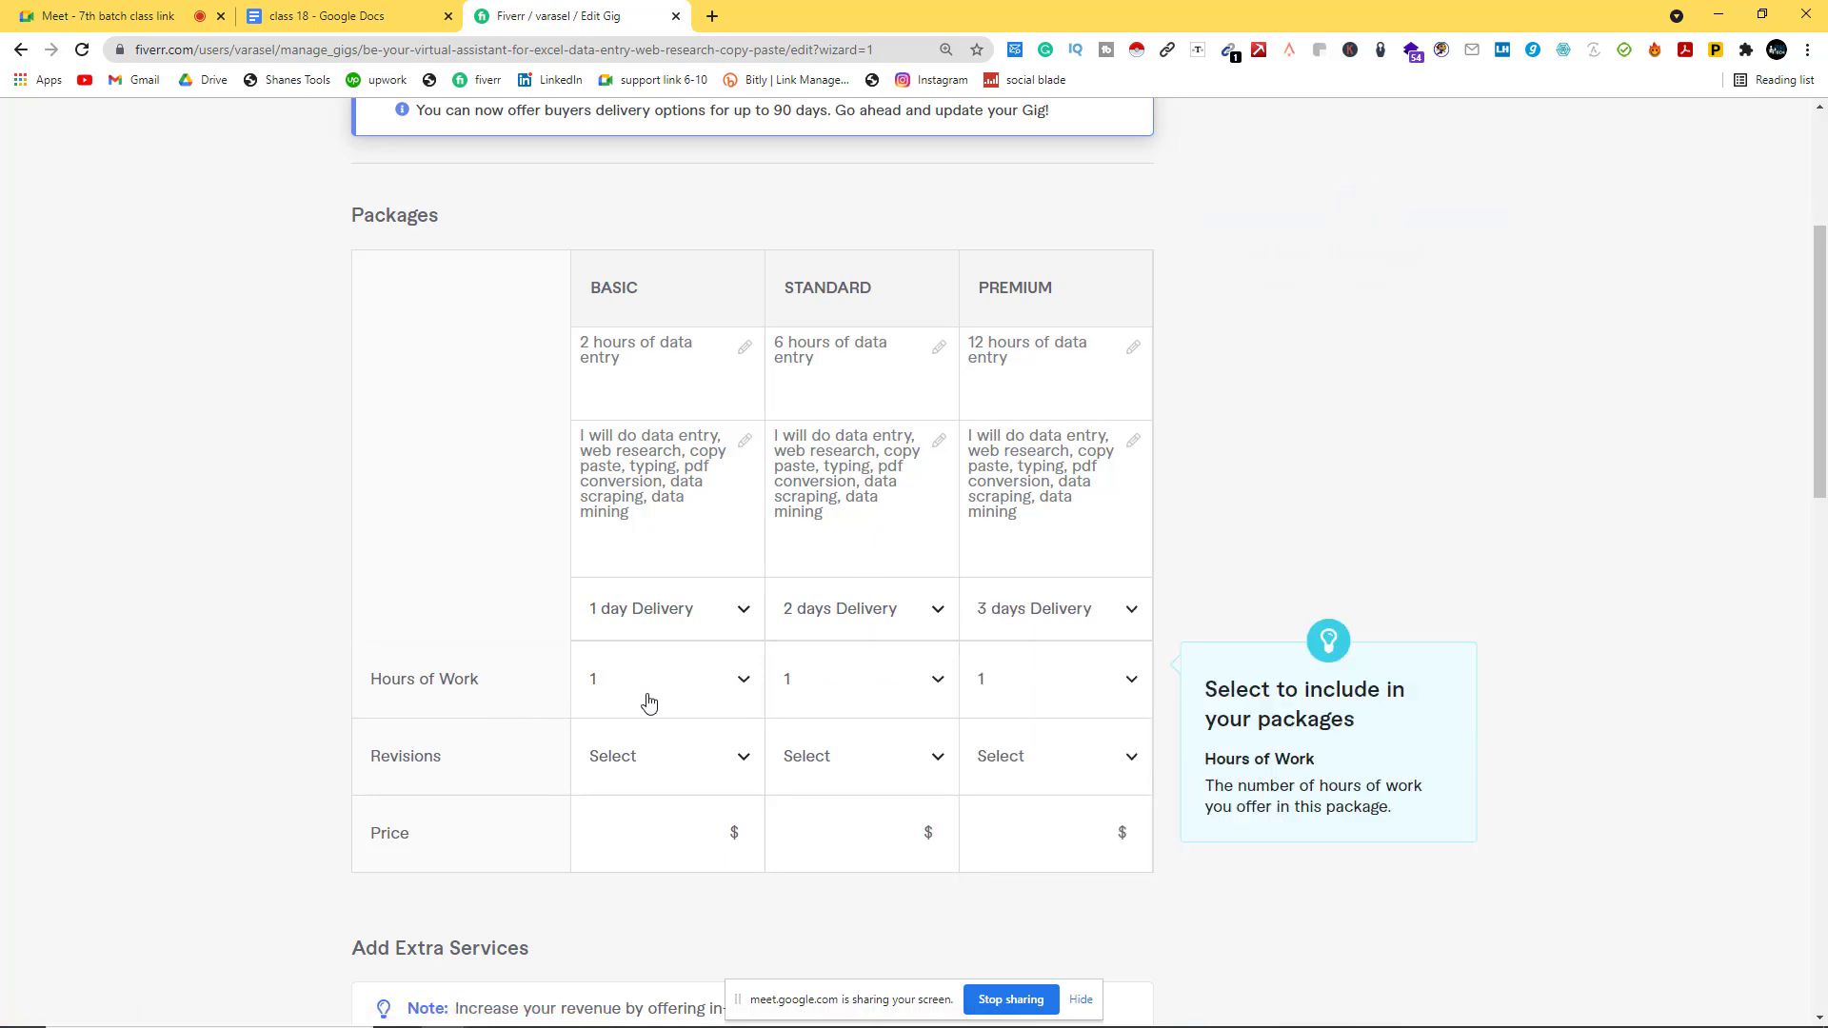
# Step: Reset the hours of work to the unset "Select" option for all three packages
pyautogui.click(723, 686)
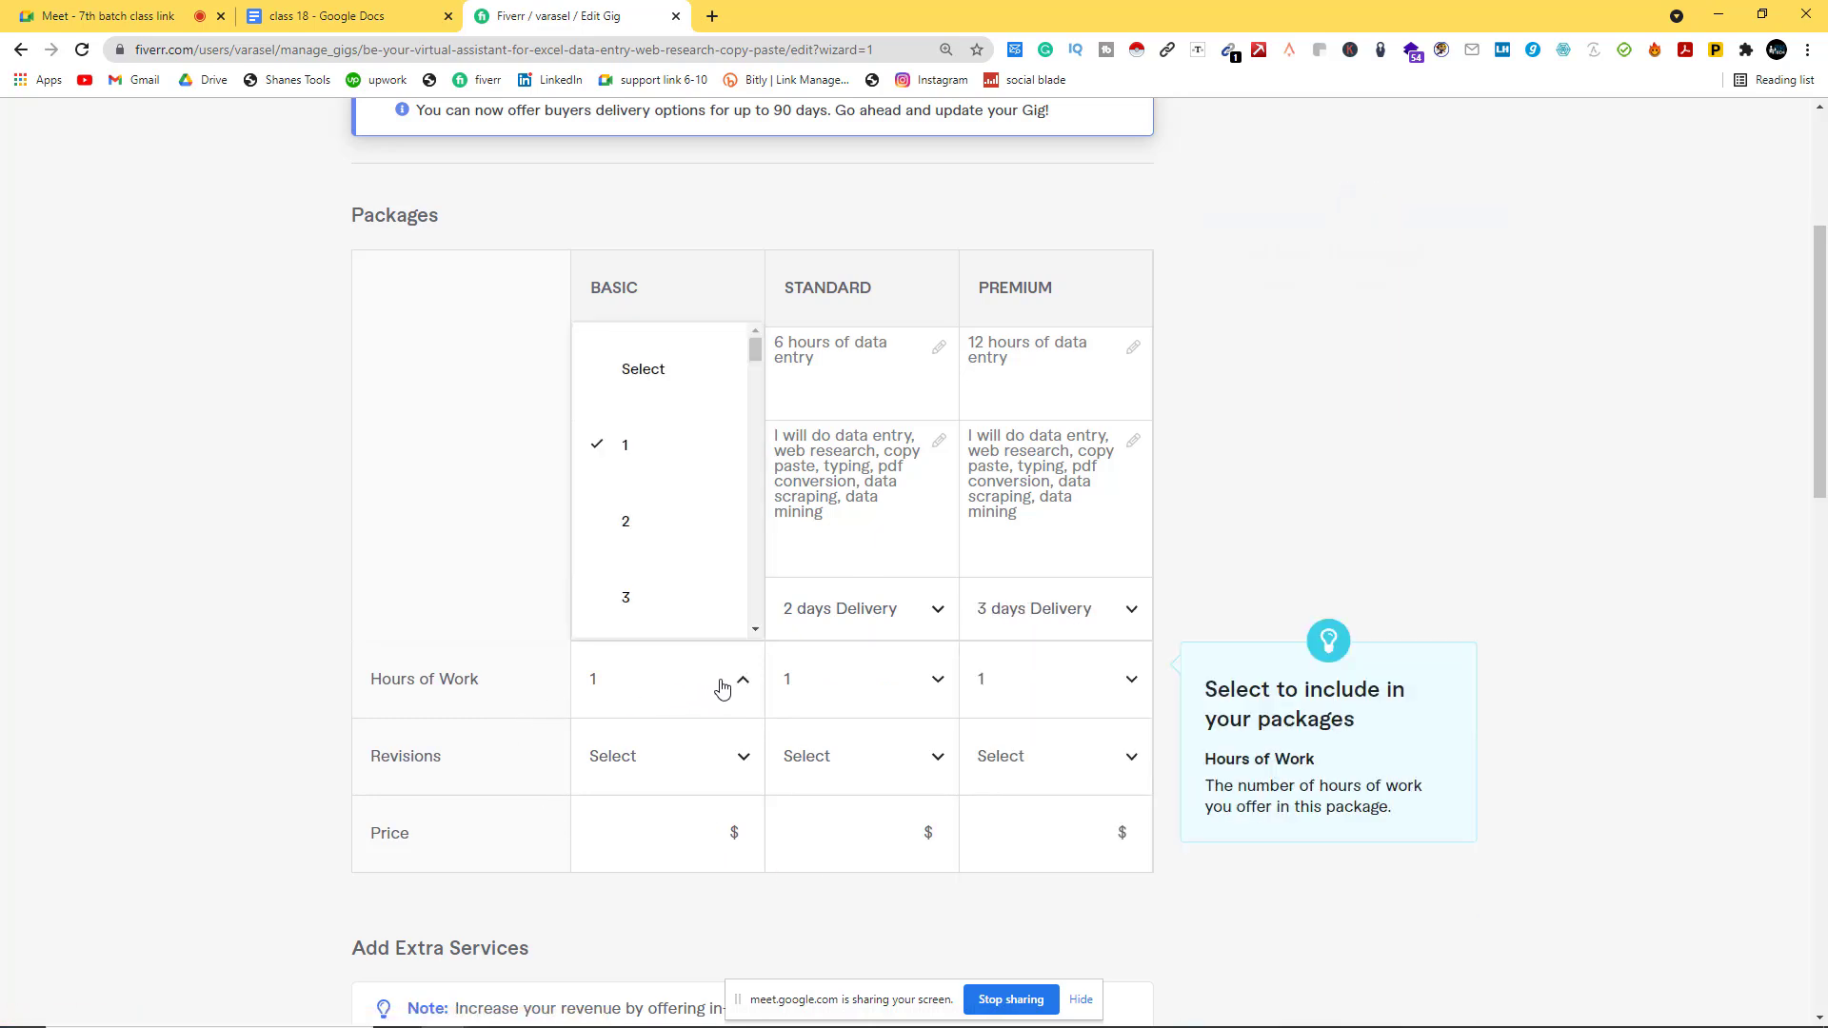
pyautogui.click(645, 369)
pyautogui.click(845, 680)
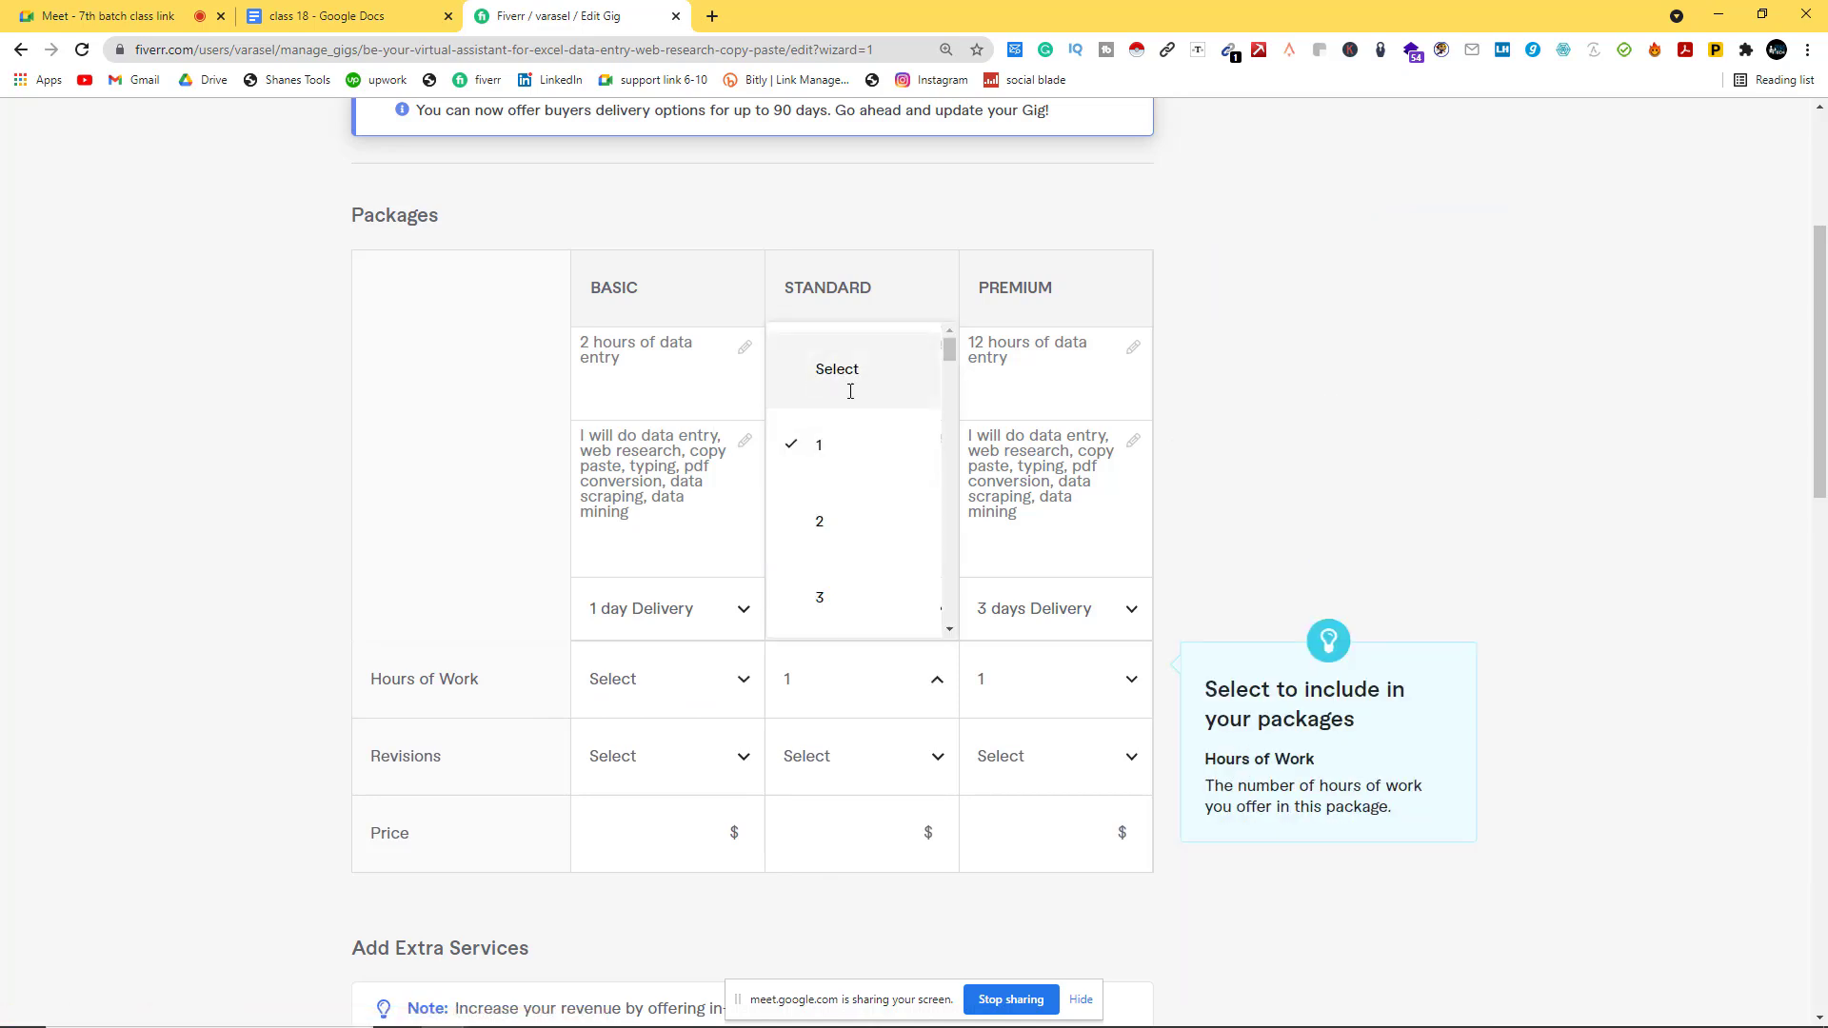
pyautogui.click(821, 373)
pyautogui.click(1038, 700)
pyautogui.click(1040, 373)
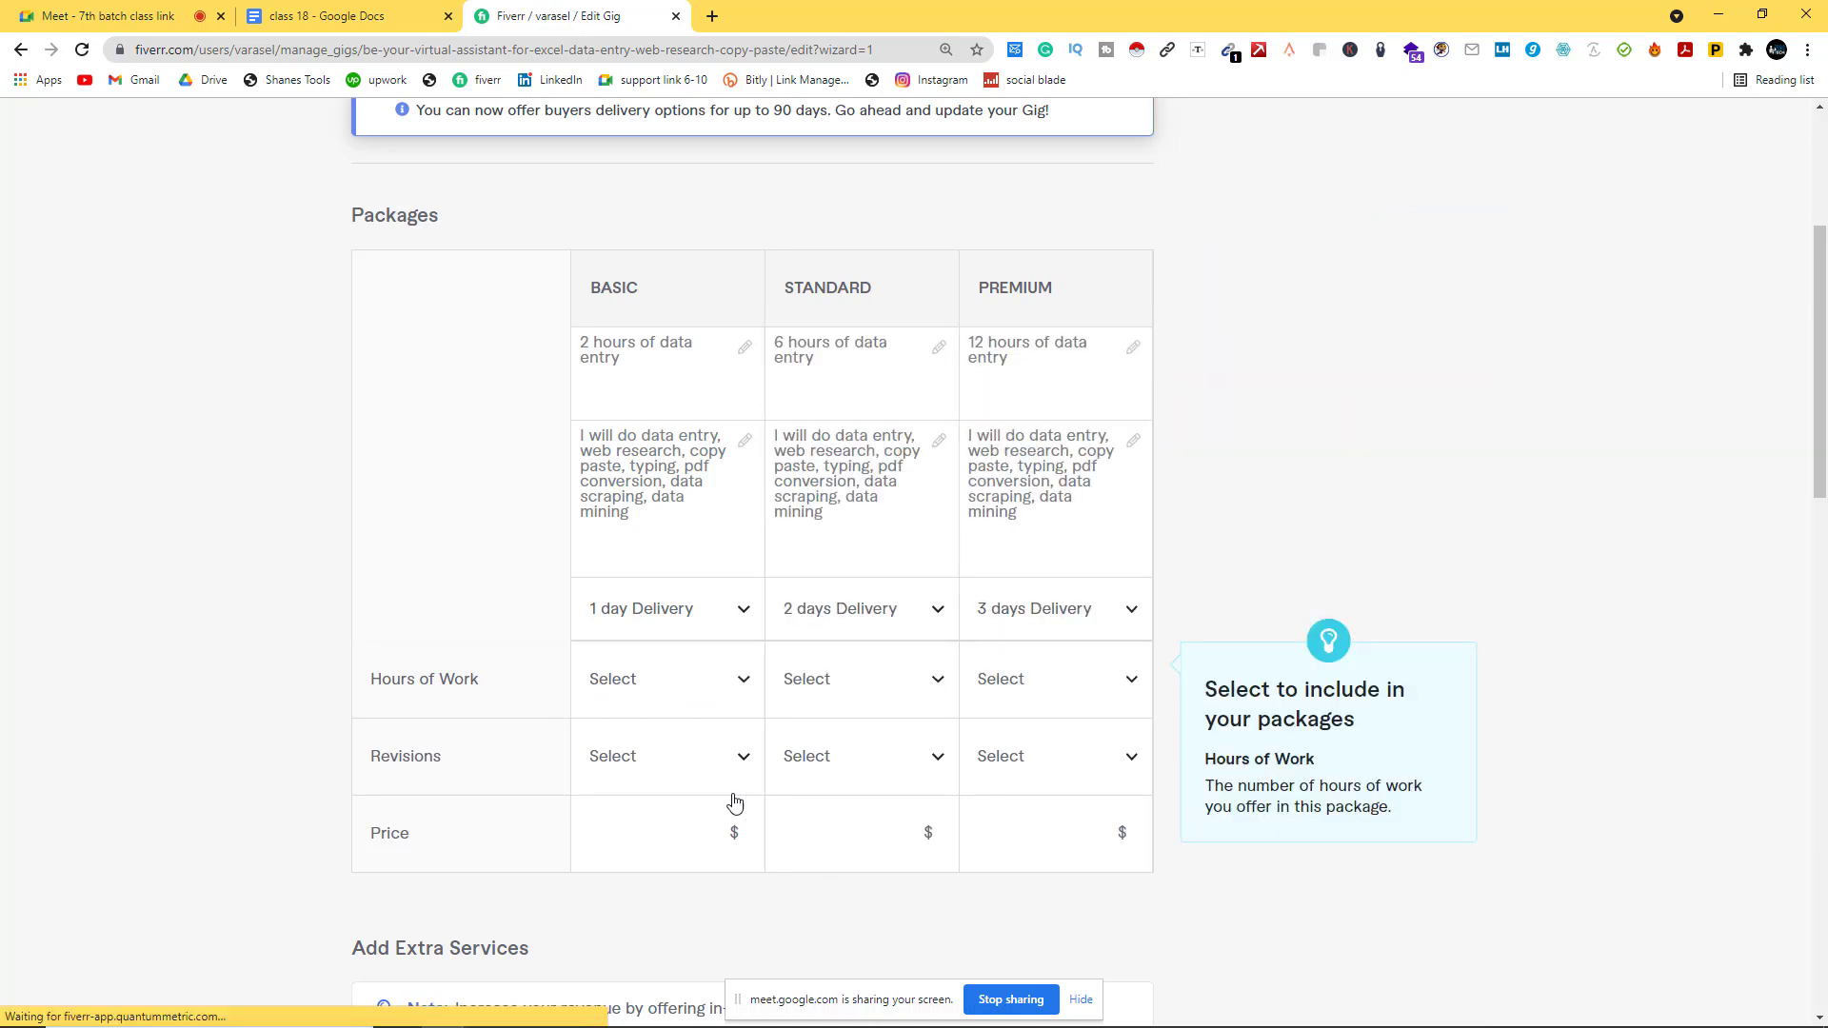
# Step: Set the revisions to UNLIMITED for the Basic, Standard and Premium packages
pyautogui.click(663, 759)
pyautogui.scroll(-8, 641, 604)
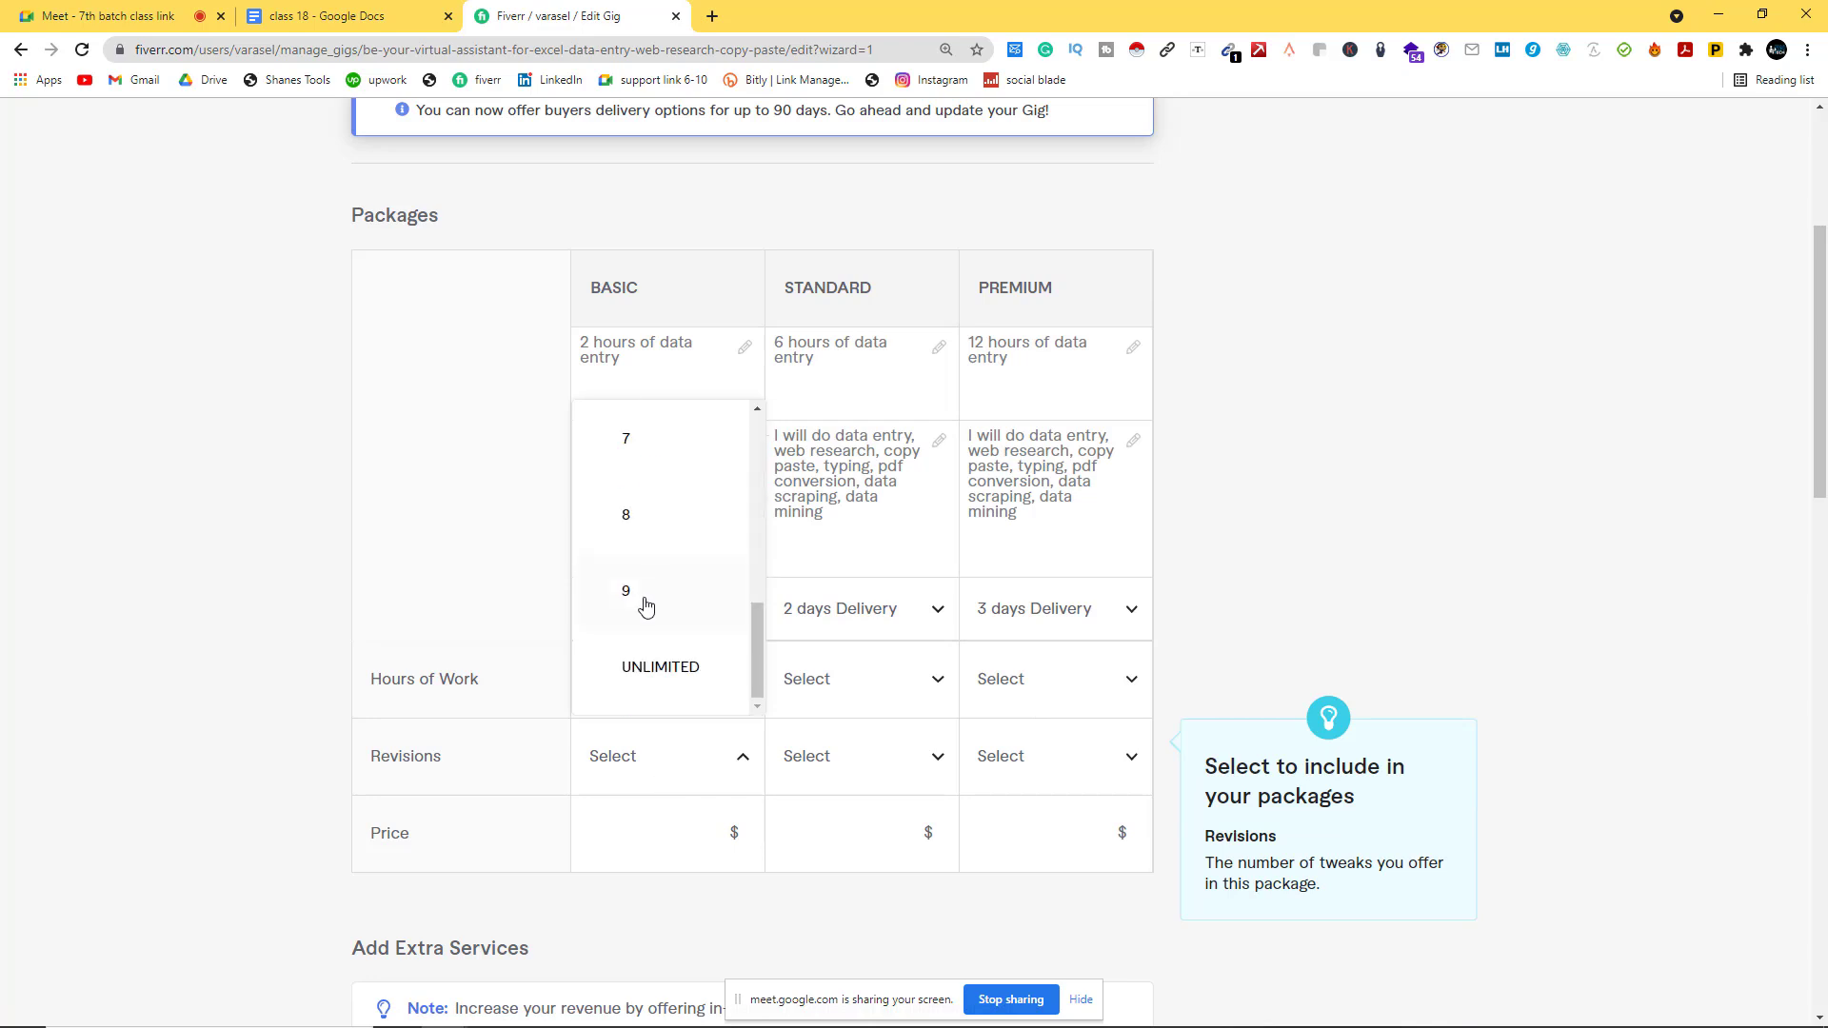
pyautogui.click(673, 669)
pyautogui.click(862, 758)
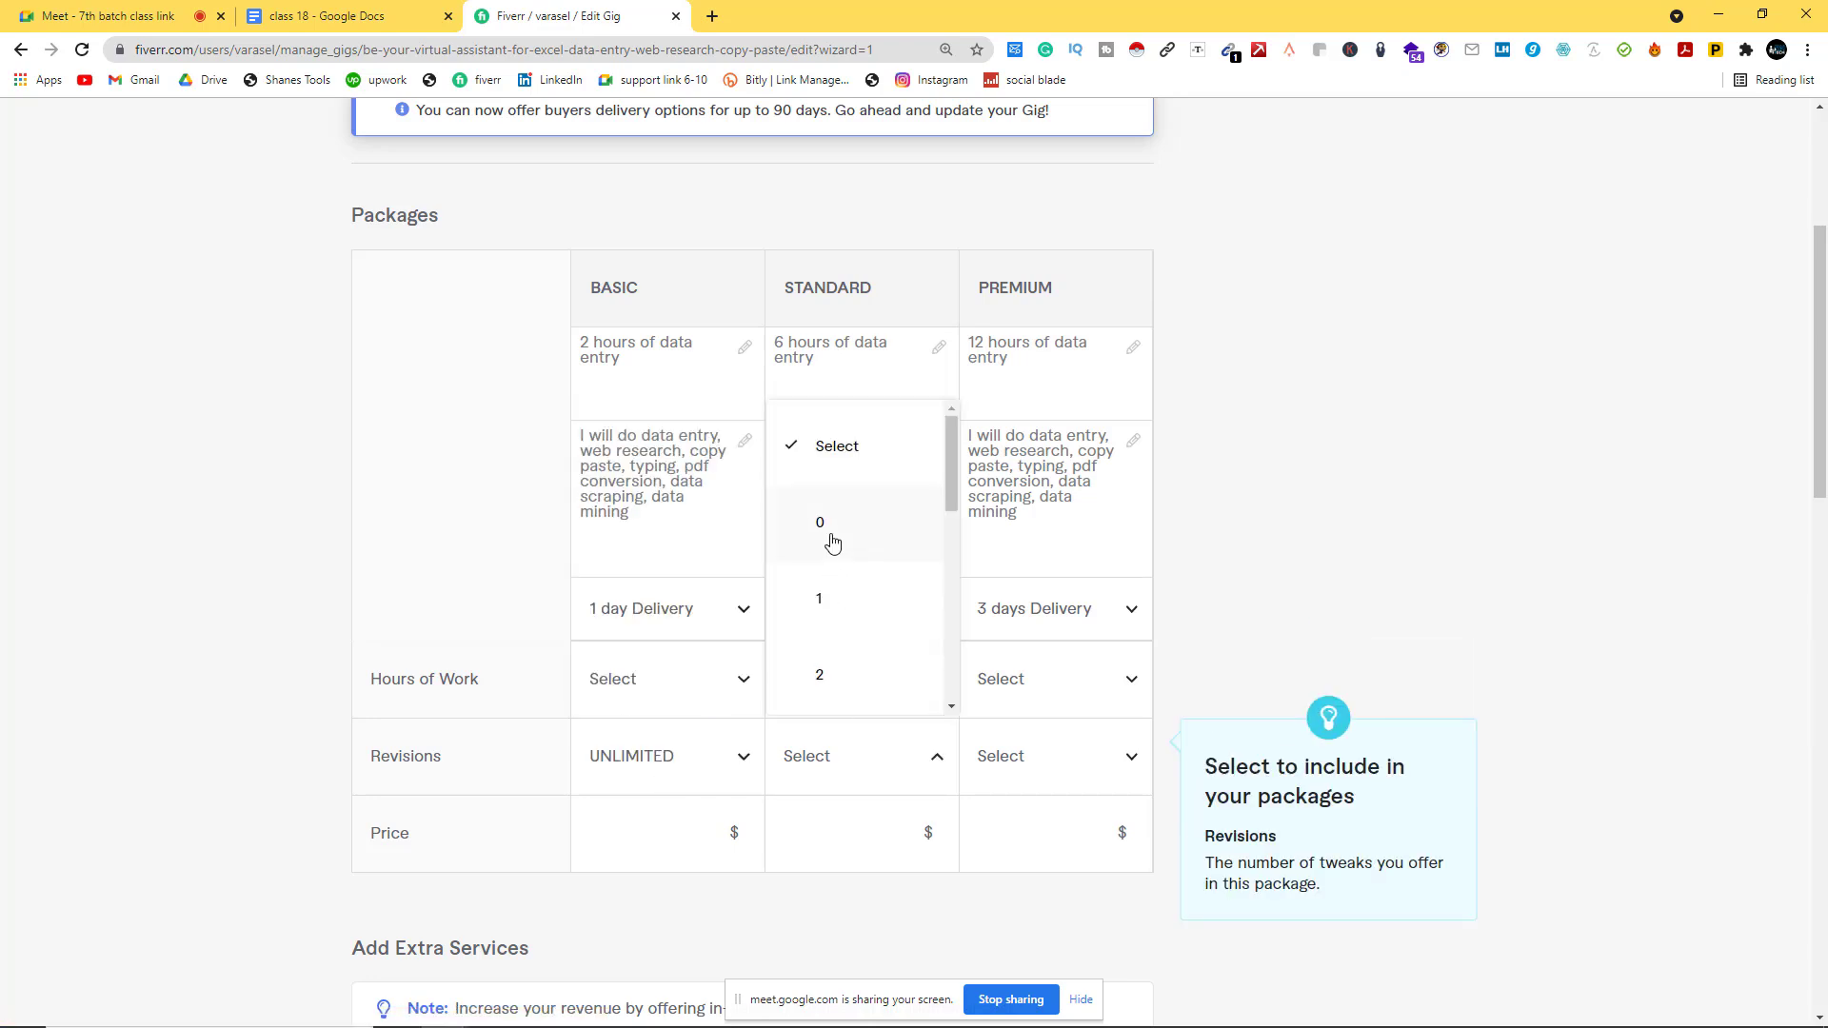
pyautogui.scroll(-5, 828, 555)
pyautogui.click(832, 686)
pyautogui.click(1087, 758)
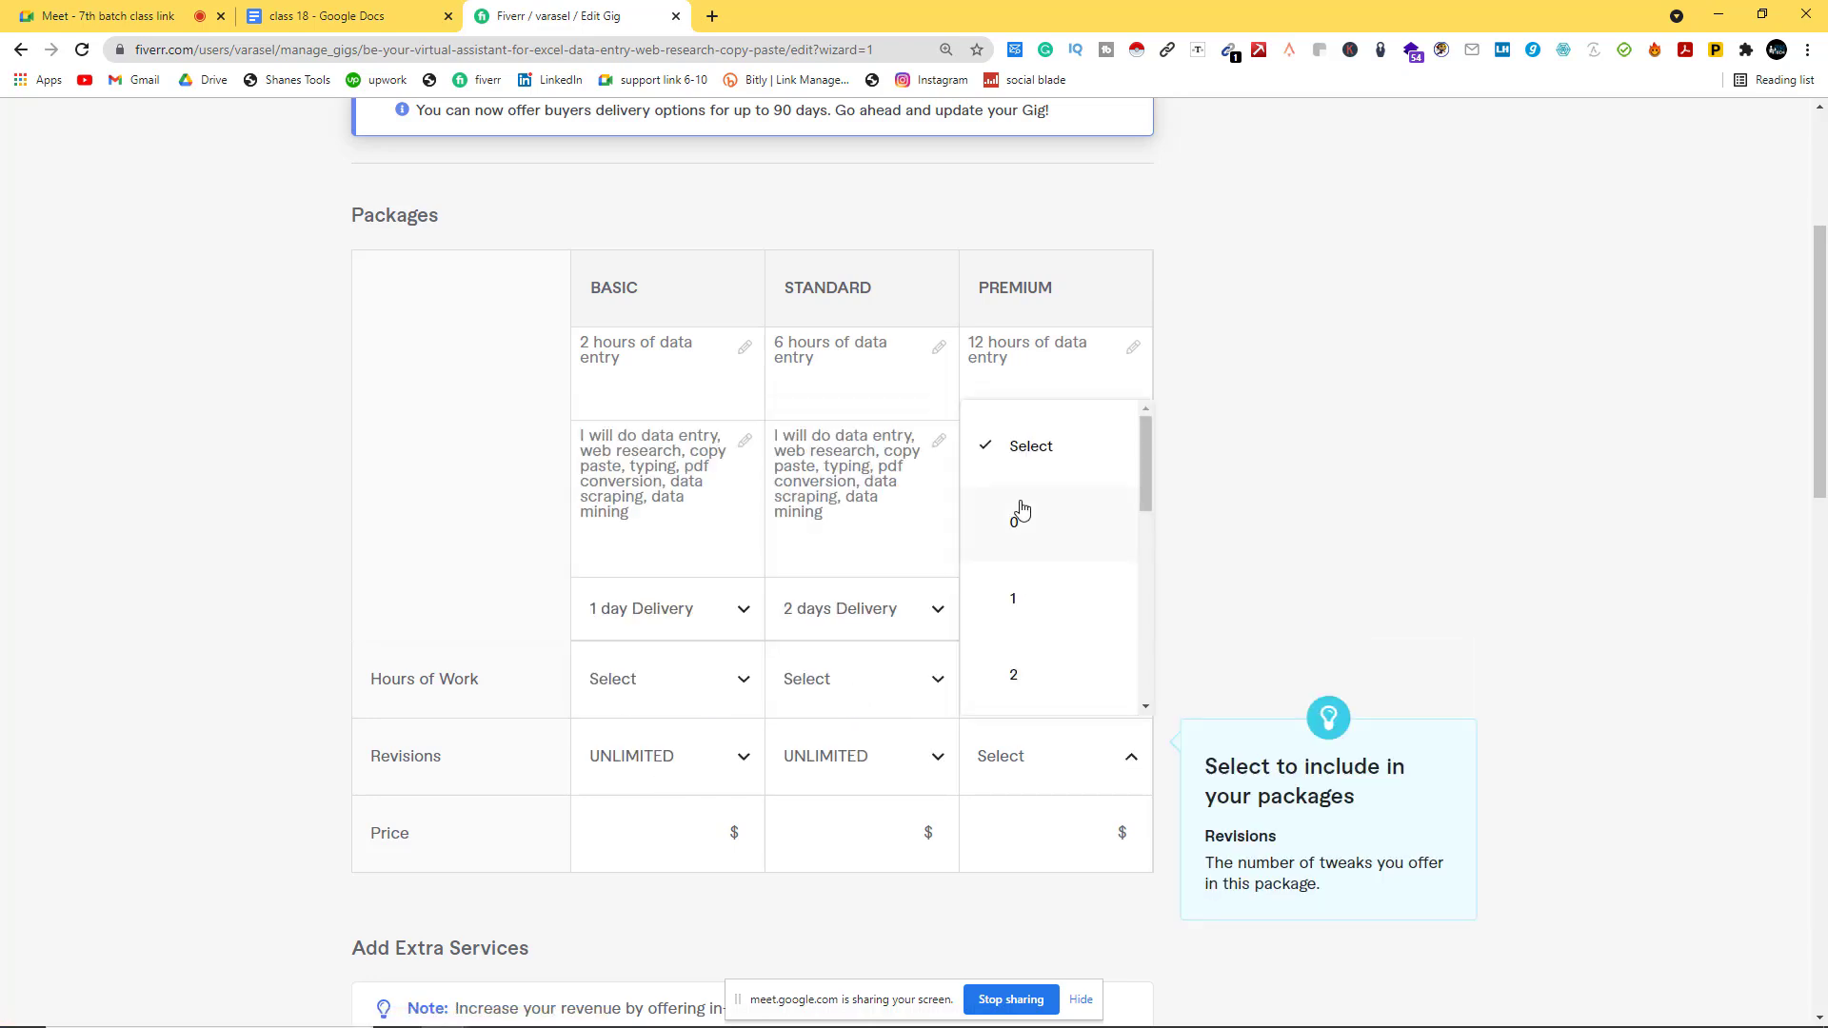
pyautogui.scroll(-5, 1018, 552)
pyautogui.click(1041, 666)
# Step: Price the Basic package at $5, Standard at $20 and Premium at $40
pyautogui.click(713, 827)
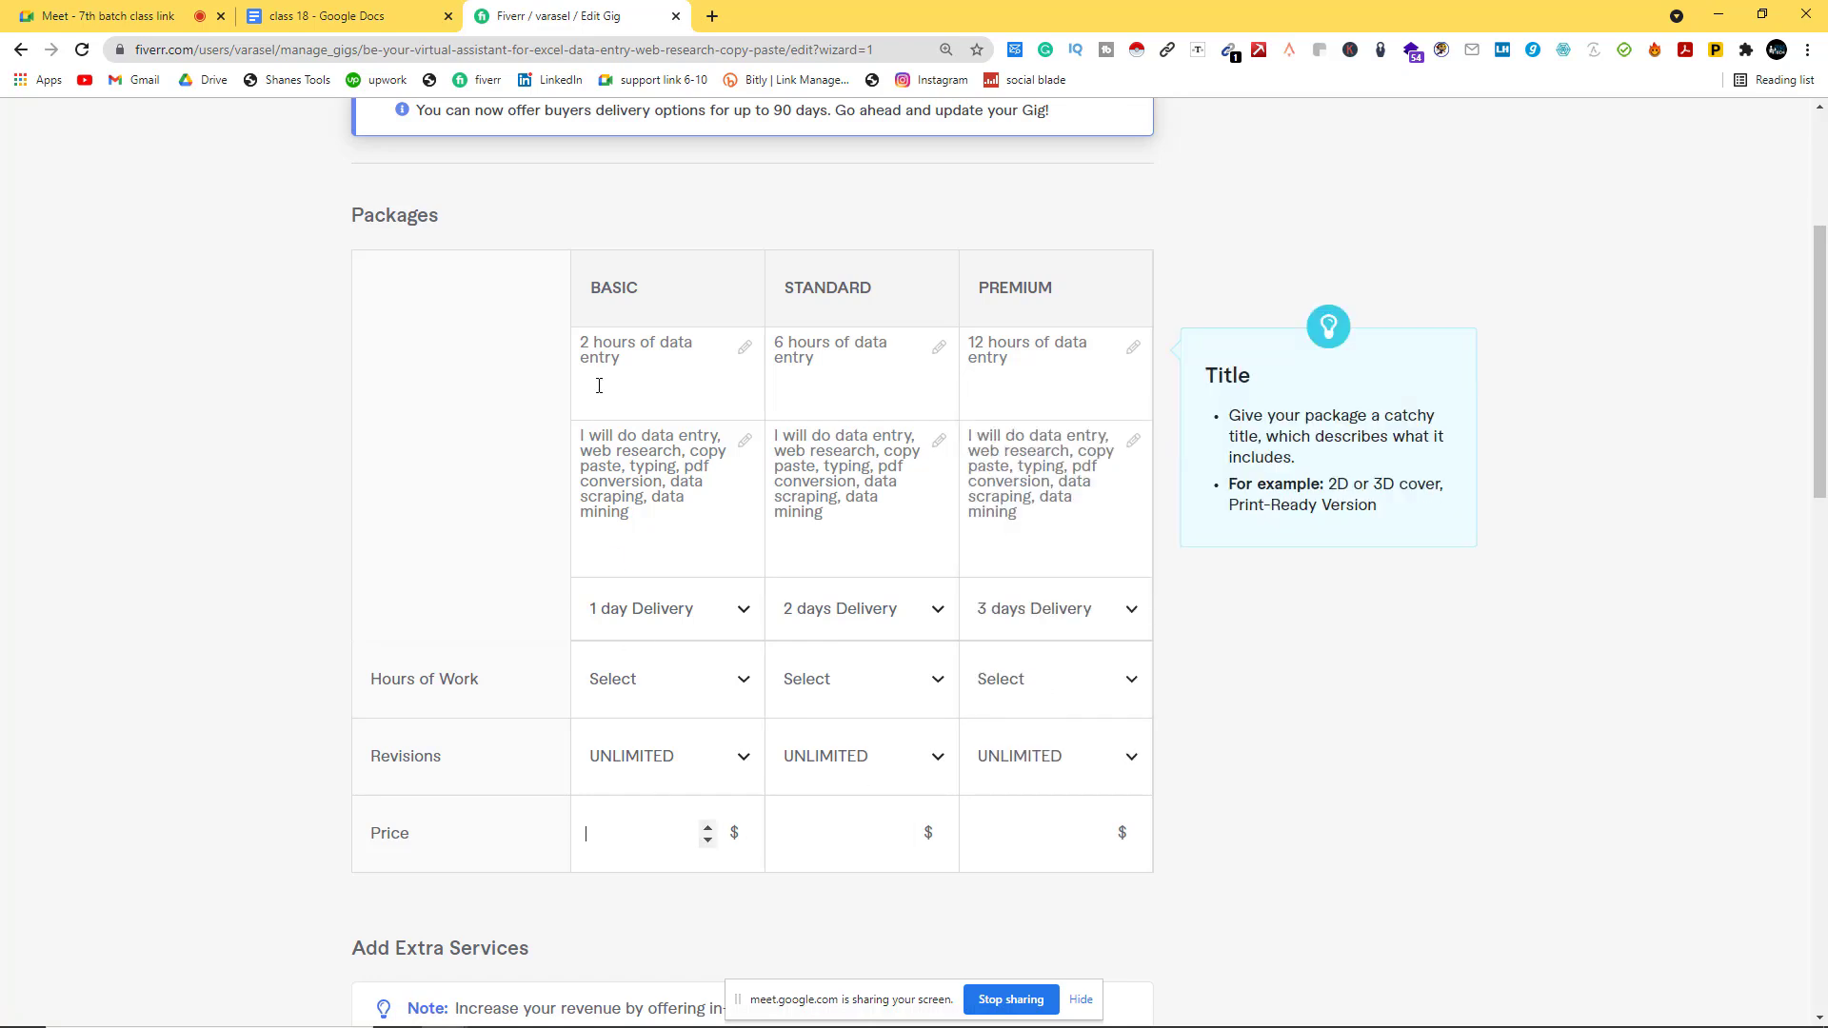
pyautogui.write('5')
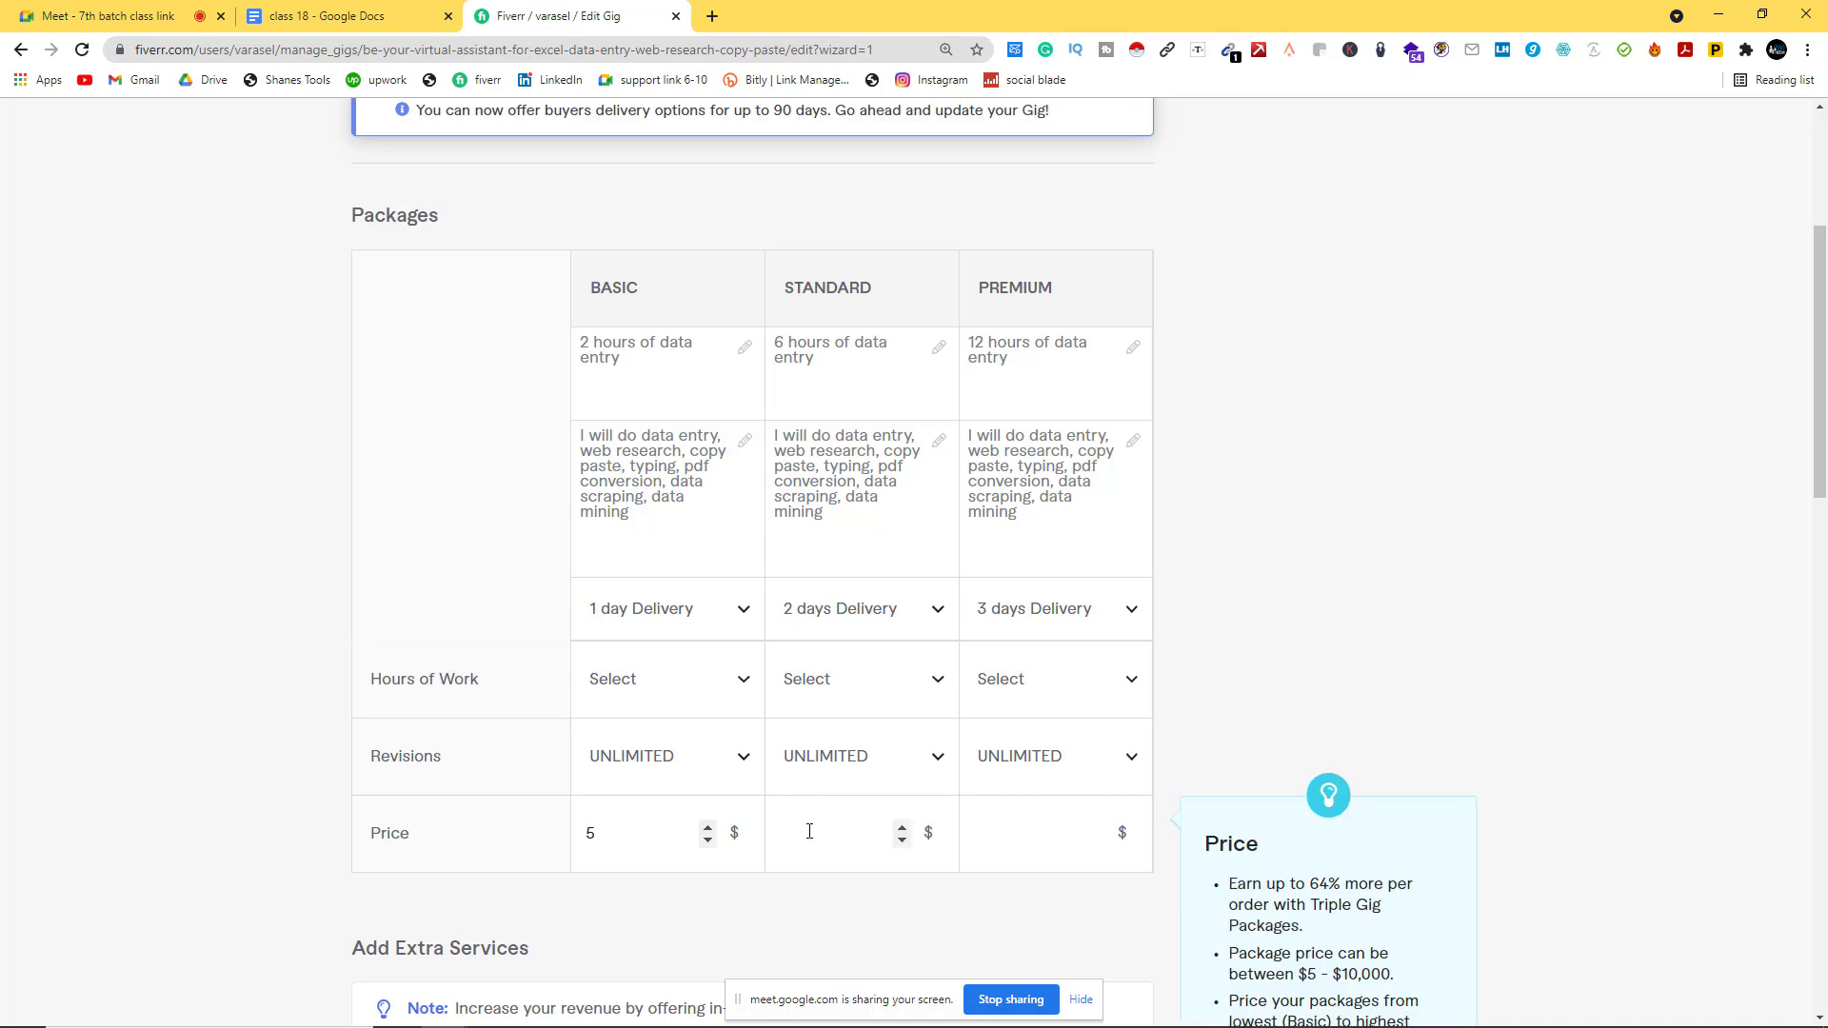
pyautogui.click(810, 833)
pyautogui.write('20')
pyautogui.click(1062, 827)
pyautogui.write('40')
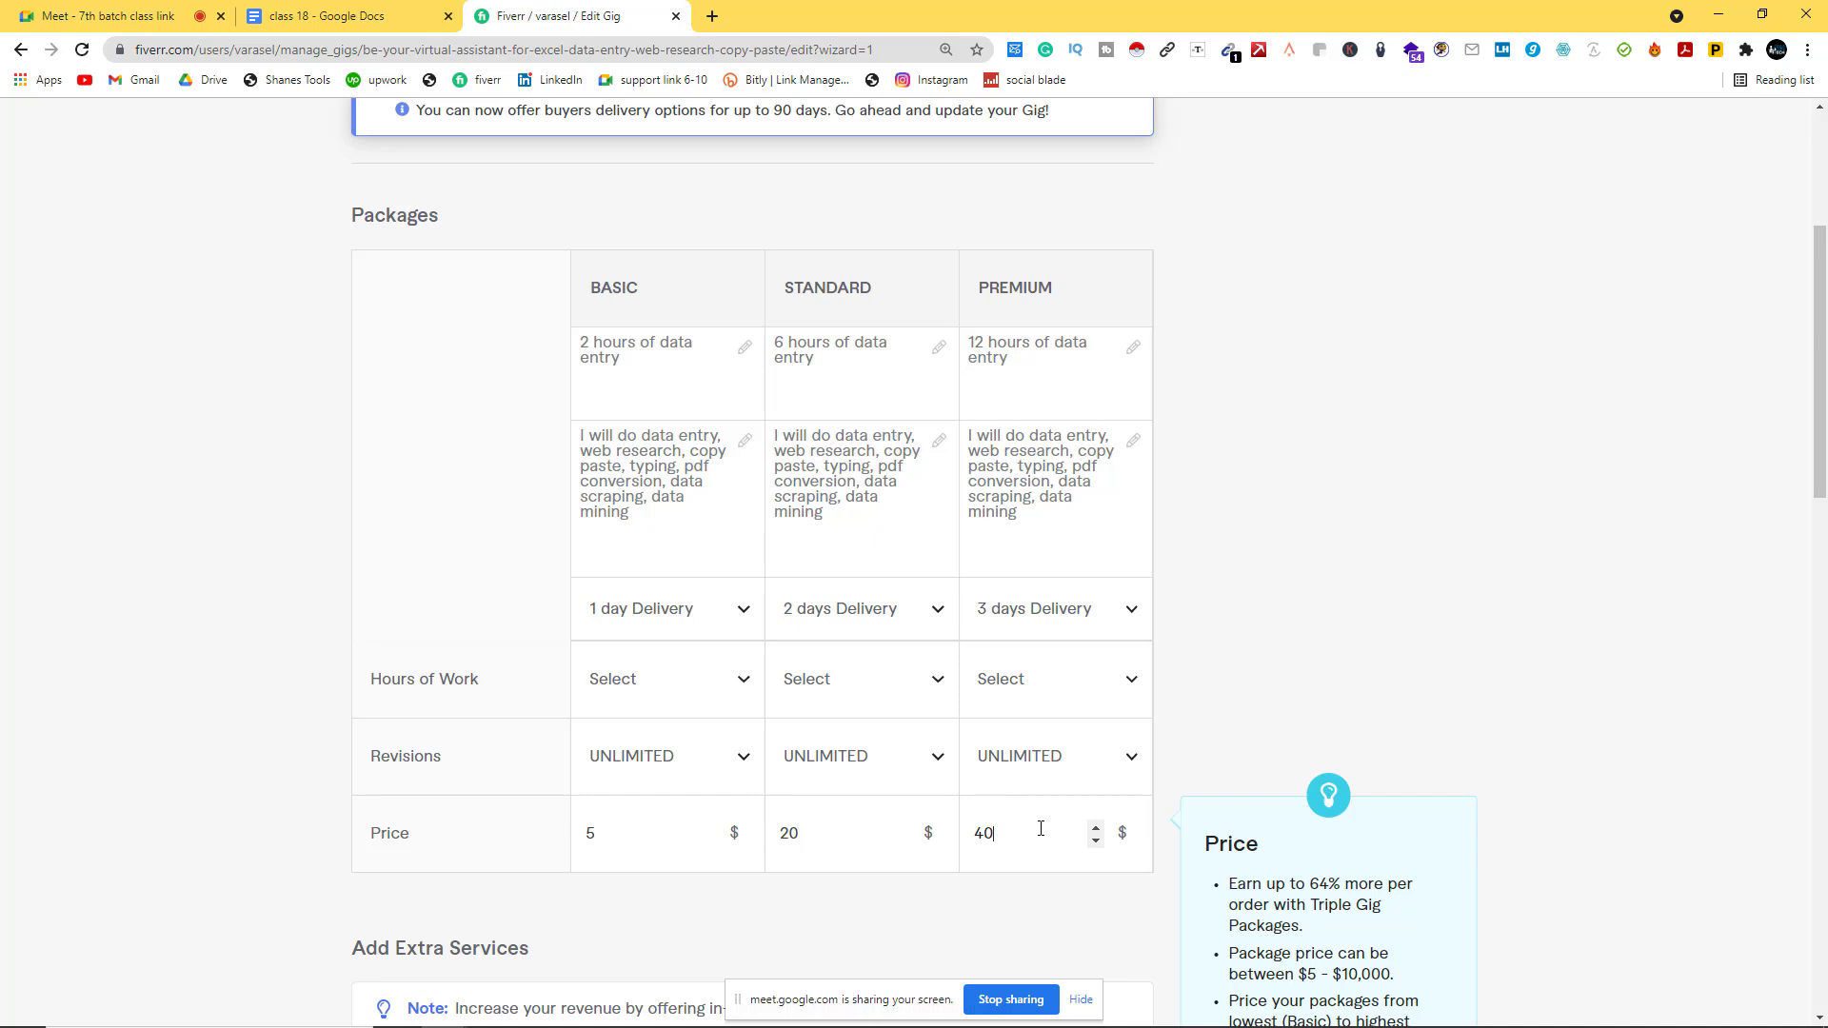
pyautogui.scroll(-3, 1041, 828)
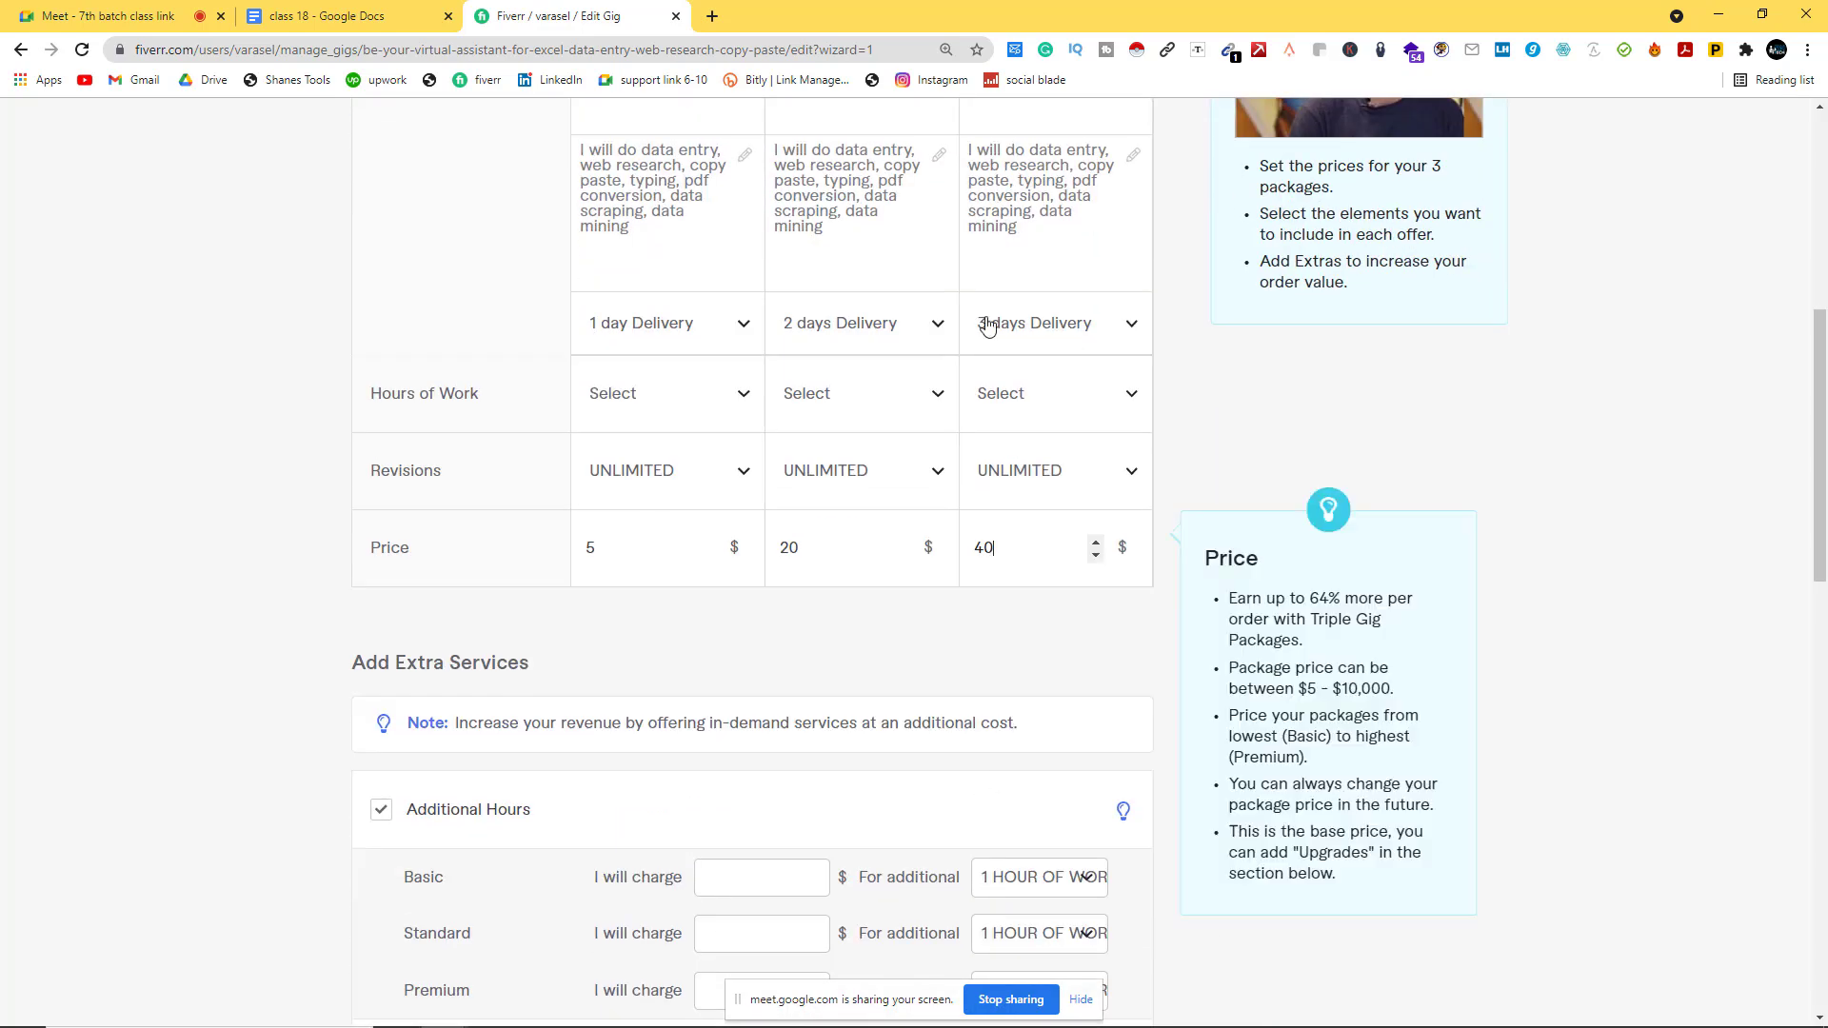
pyautogui.scroll(3, 1314, 583)
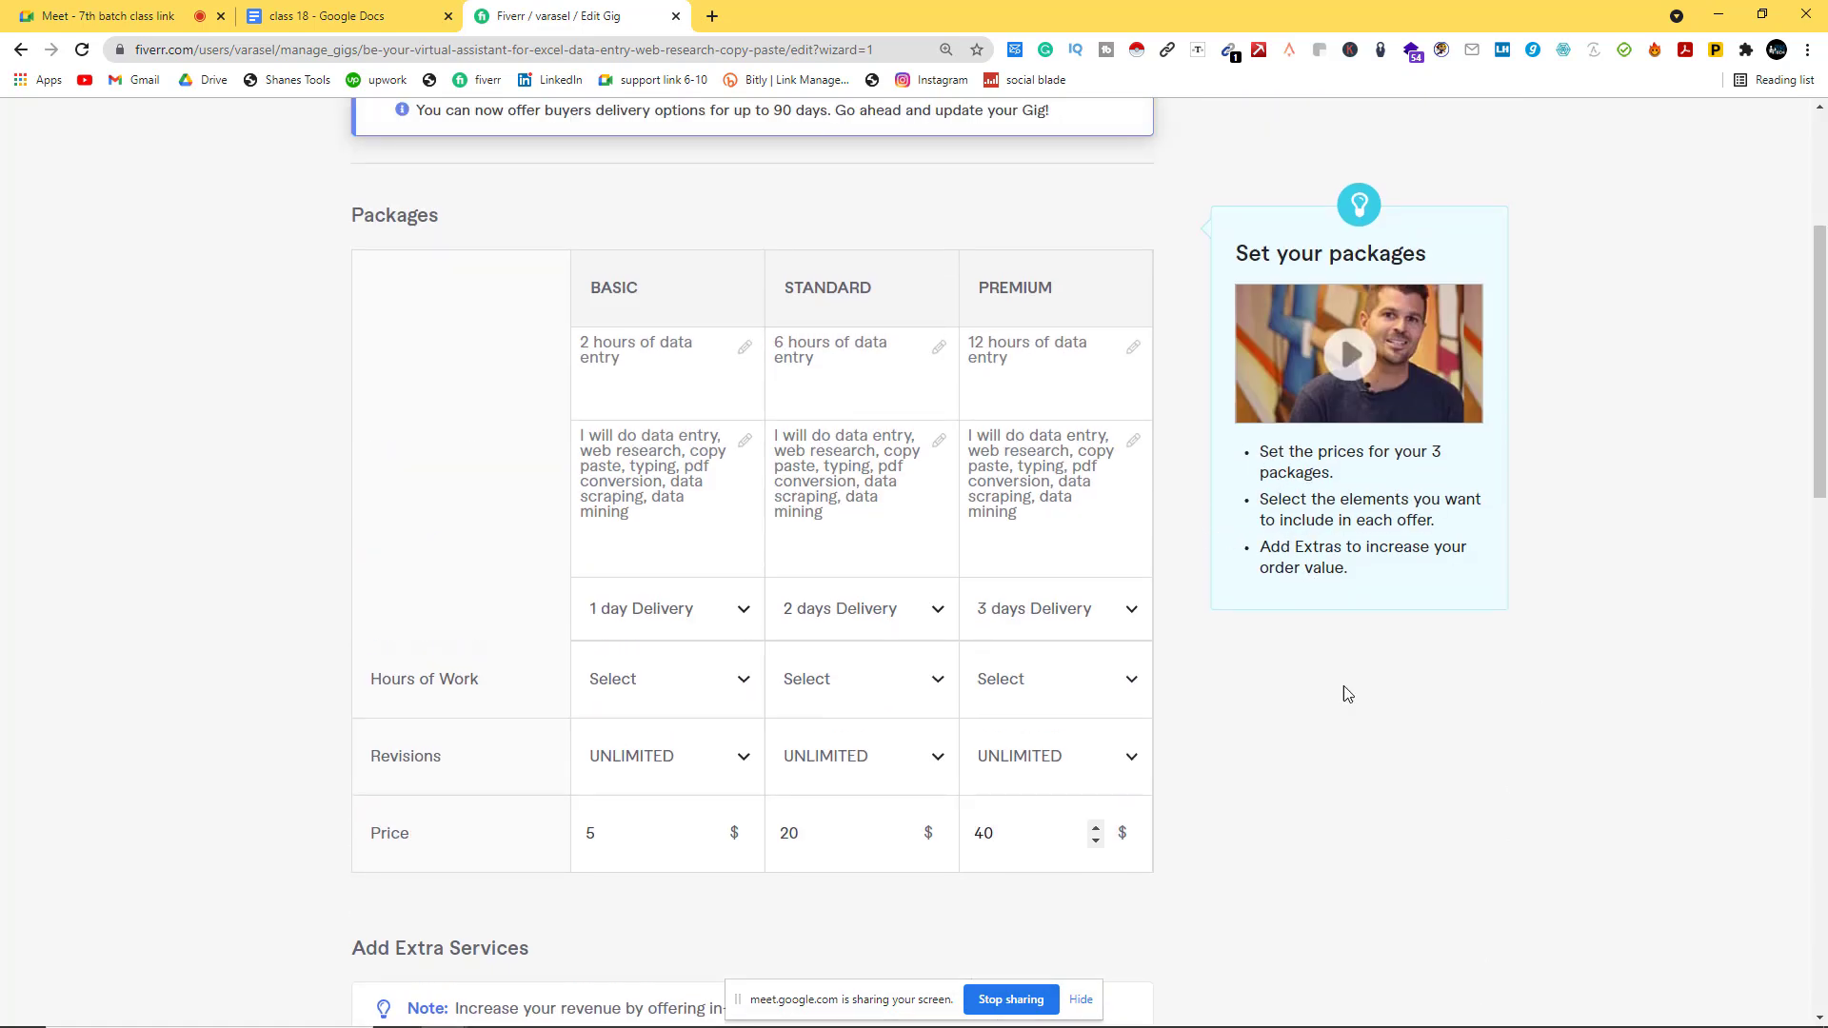
pyautogui.click(1210, 238)
pyautogui.moveTo(1069, 715)
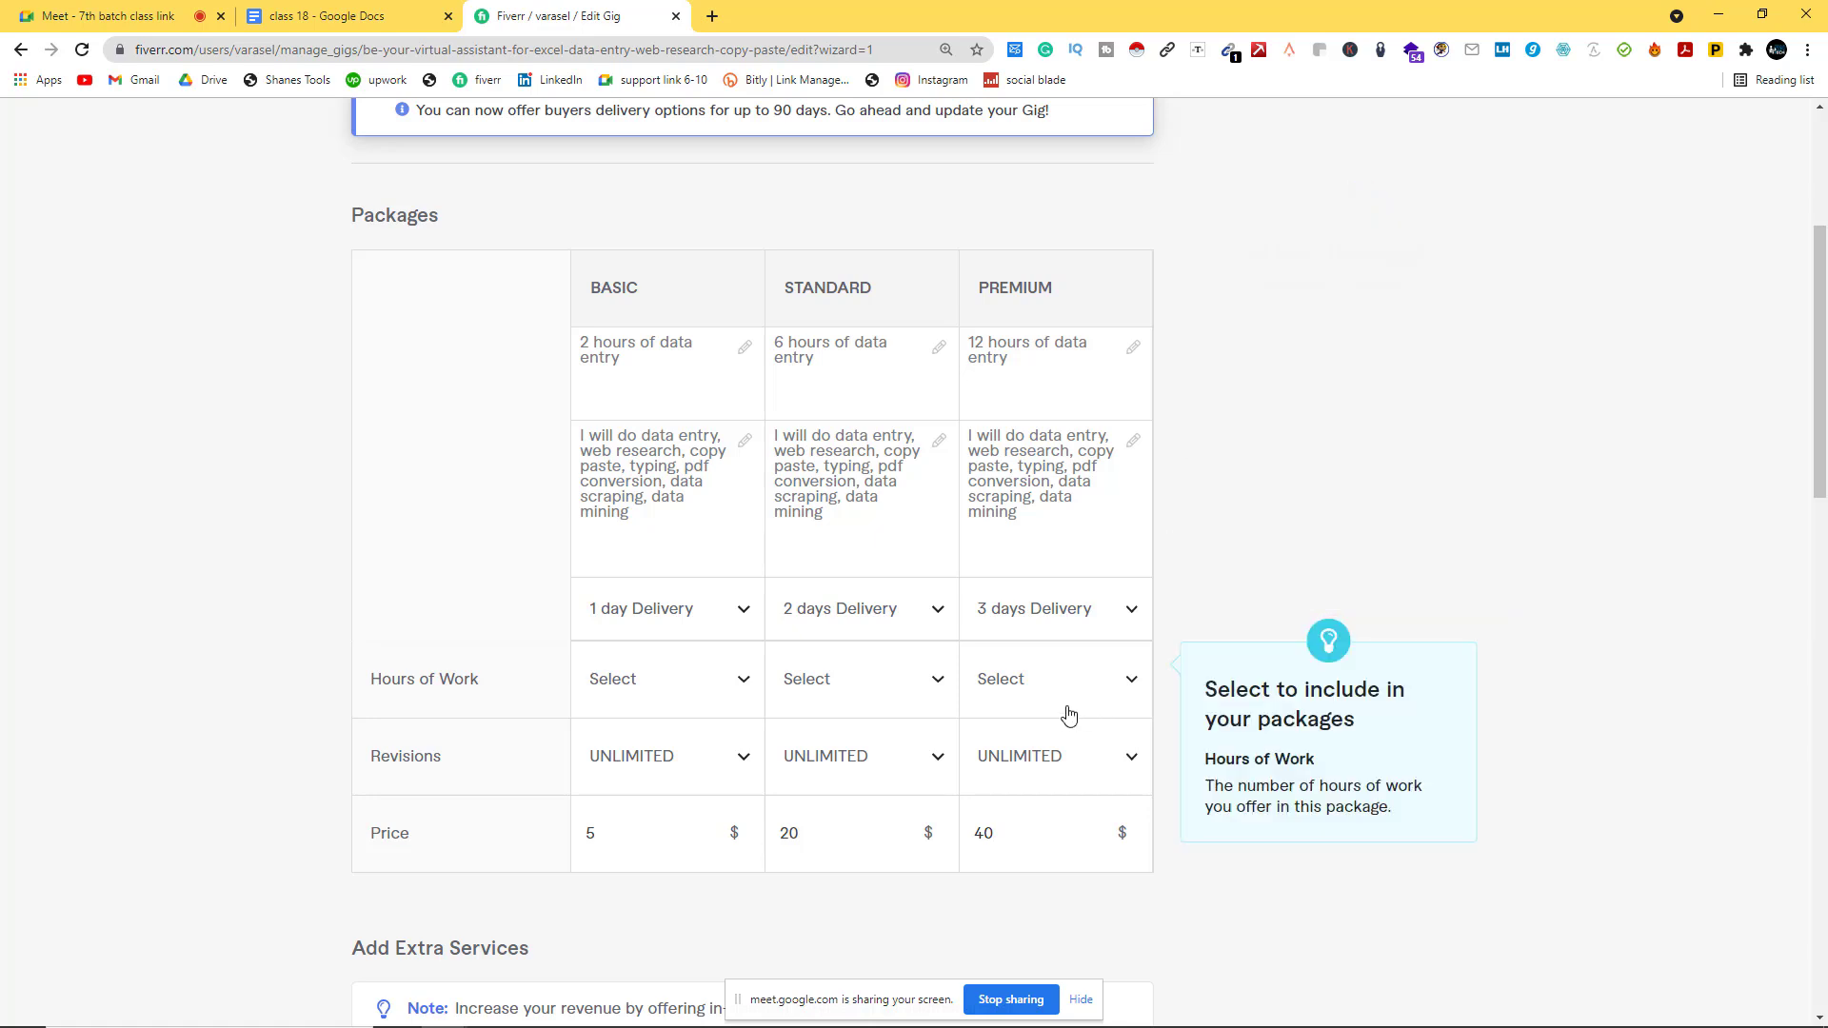
# Step: Exclude the Additional Hours and Extra fast delivery options from the gig's extra services
pyautogui.scroll(-2, 1070, 847)
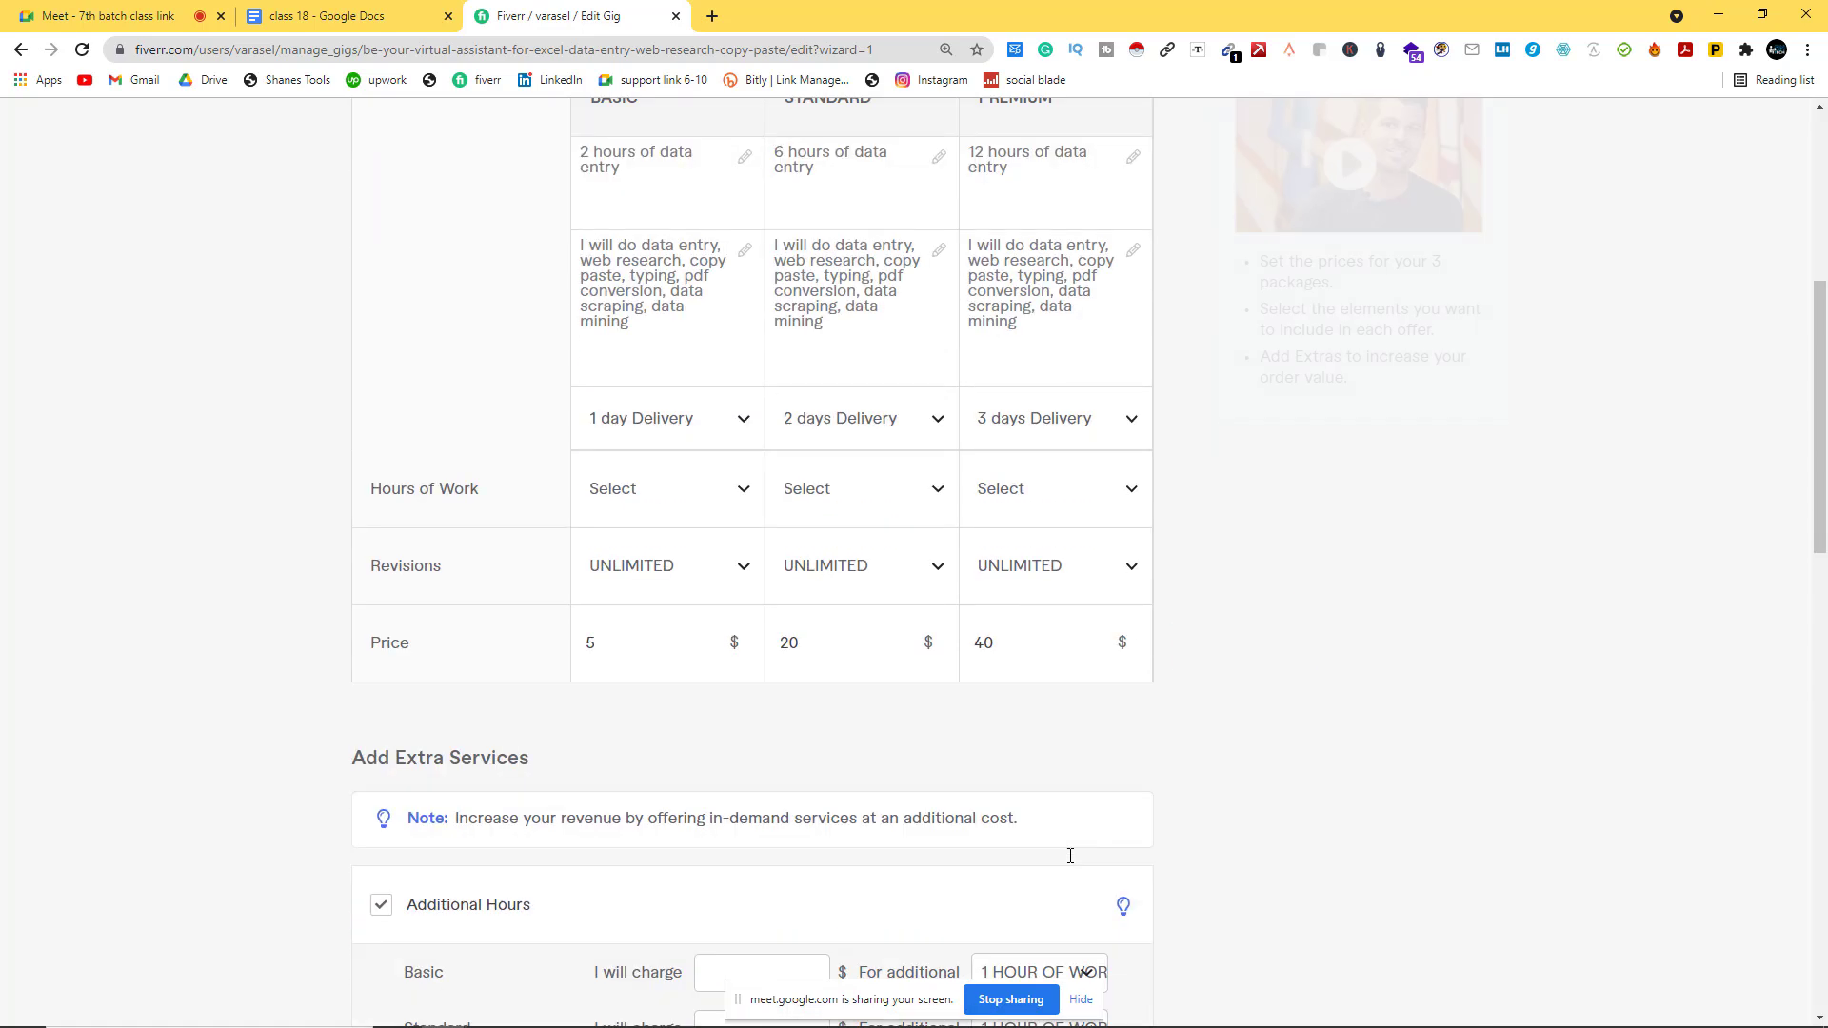
pyautogui.click(1063, 651)
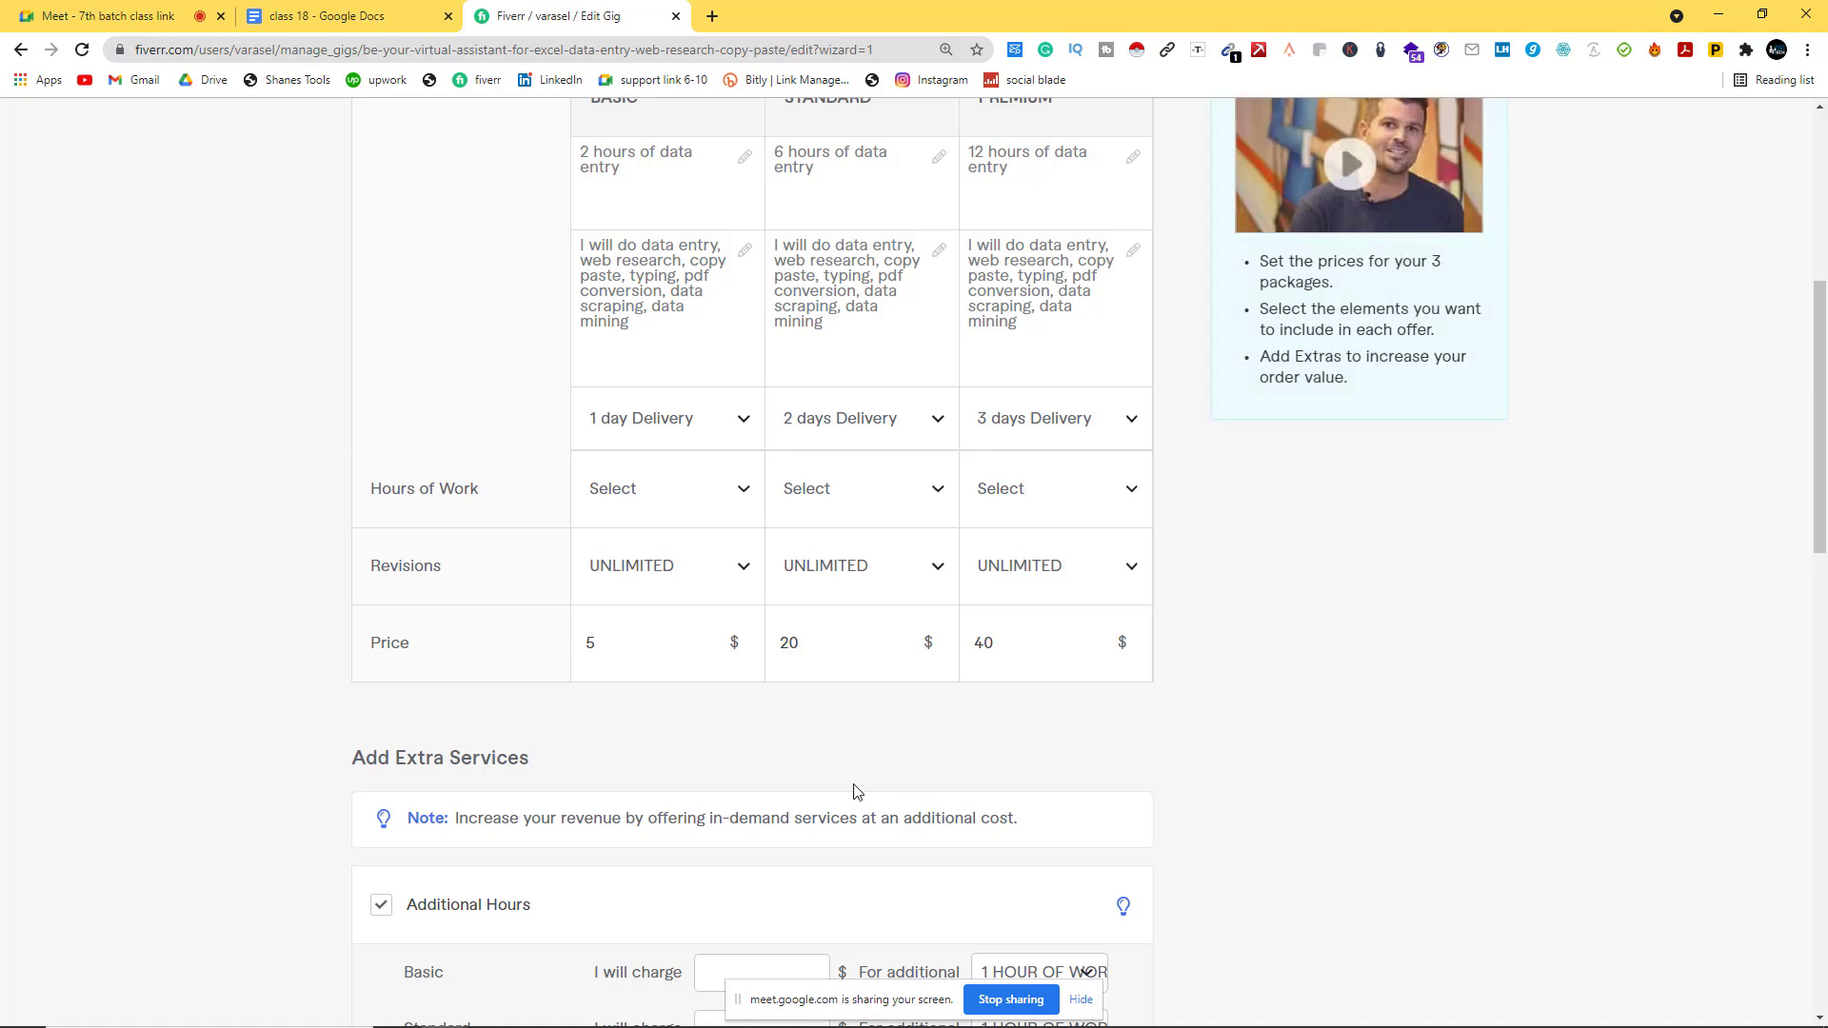
pyautogui.scroll(-2, 853, 786)
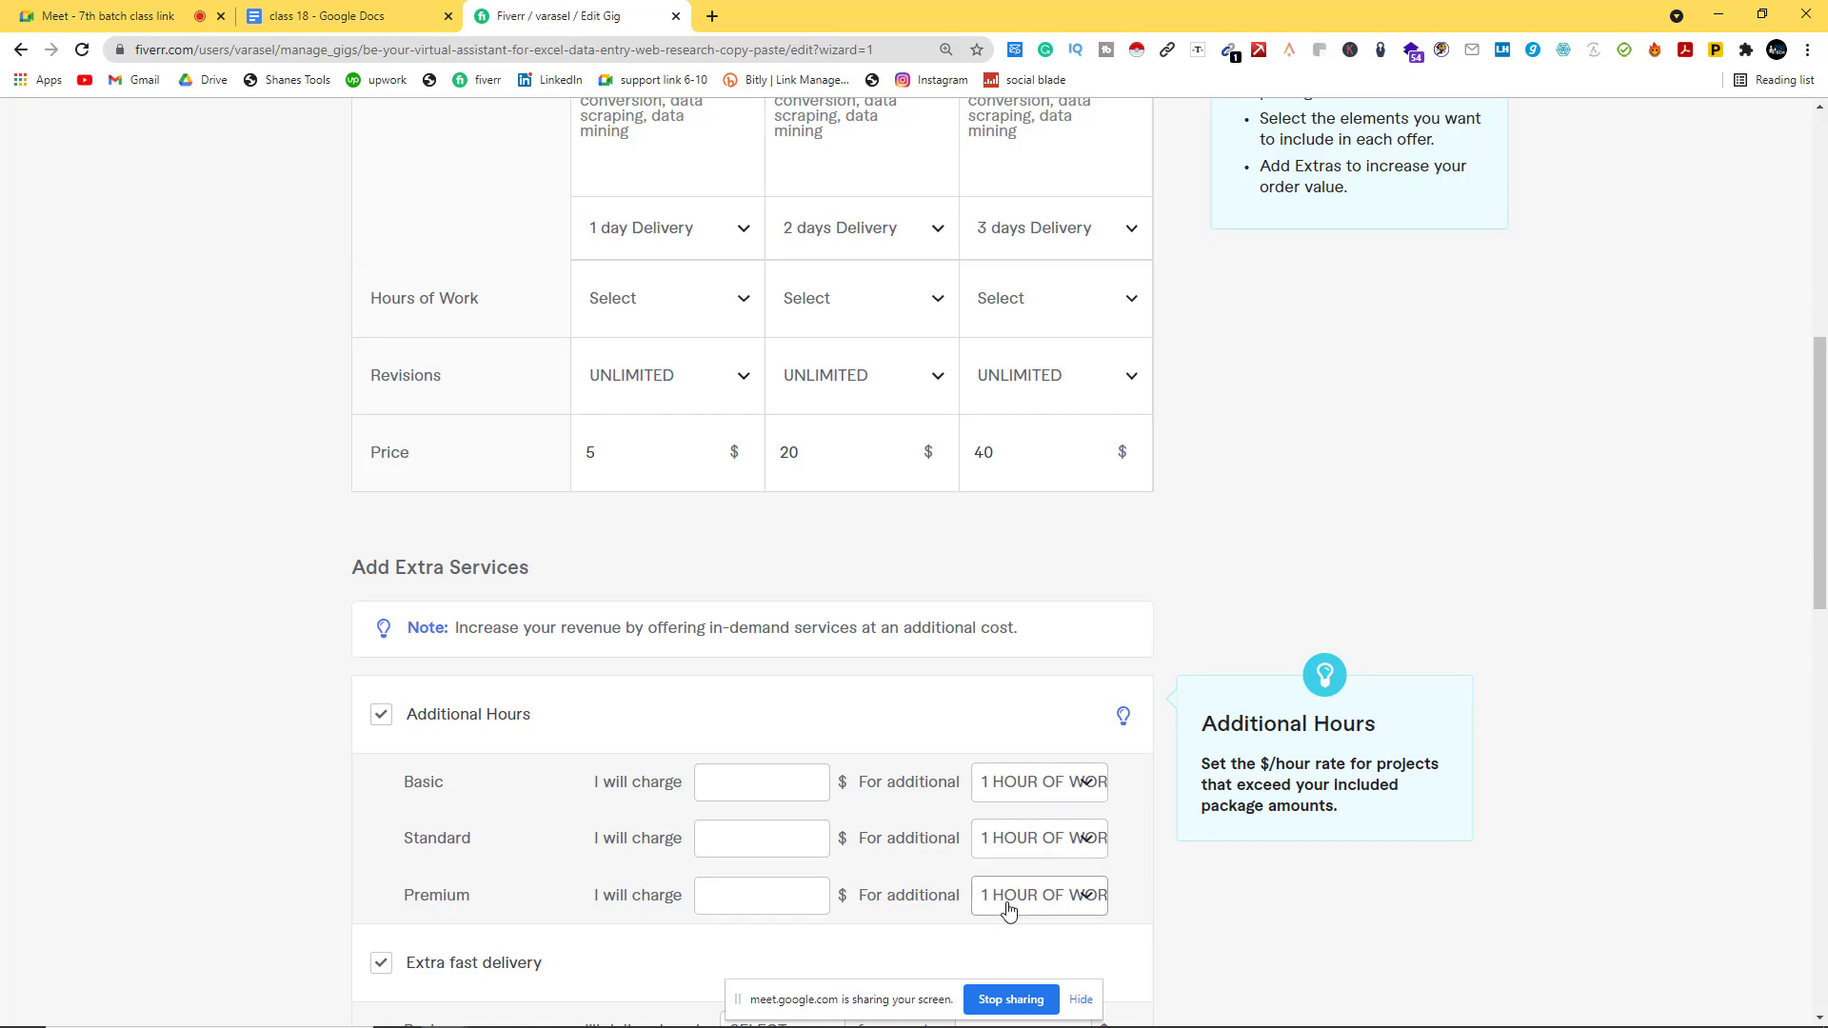
pyautogui.scroll(-4, 884, 705)
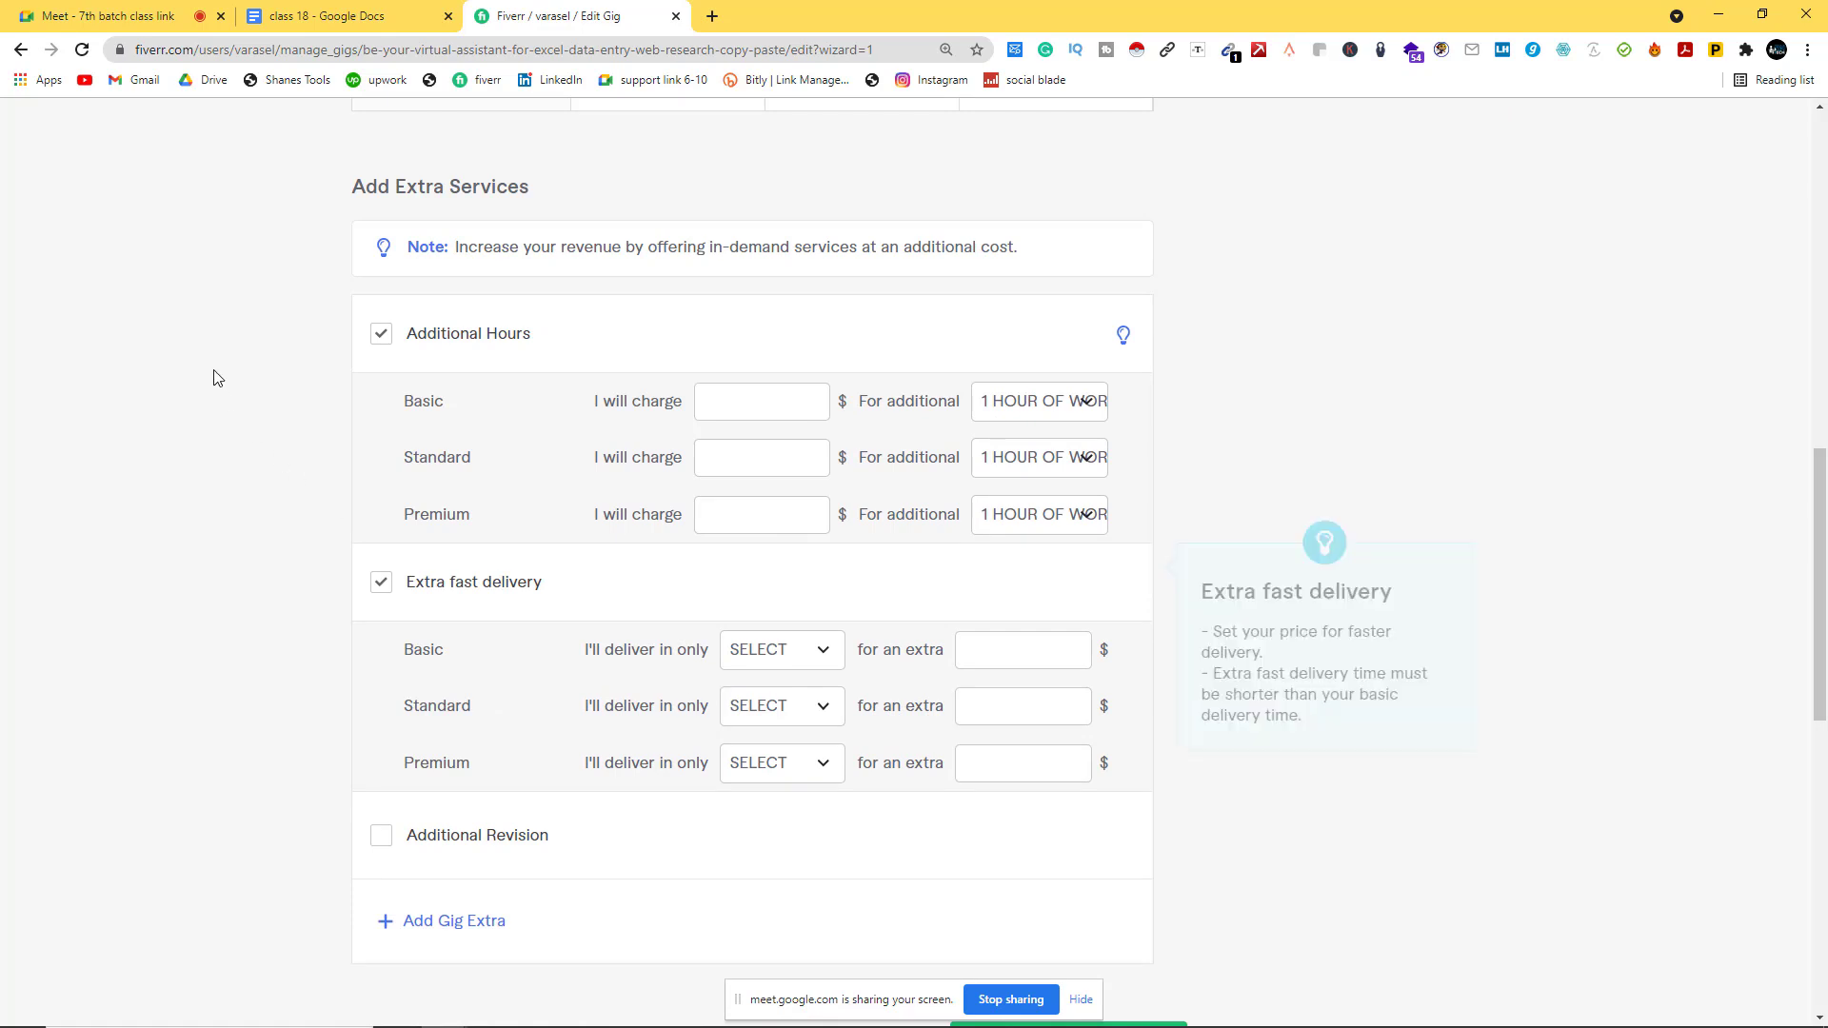
pyautogui.click(374, 341)
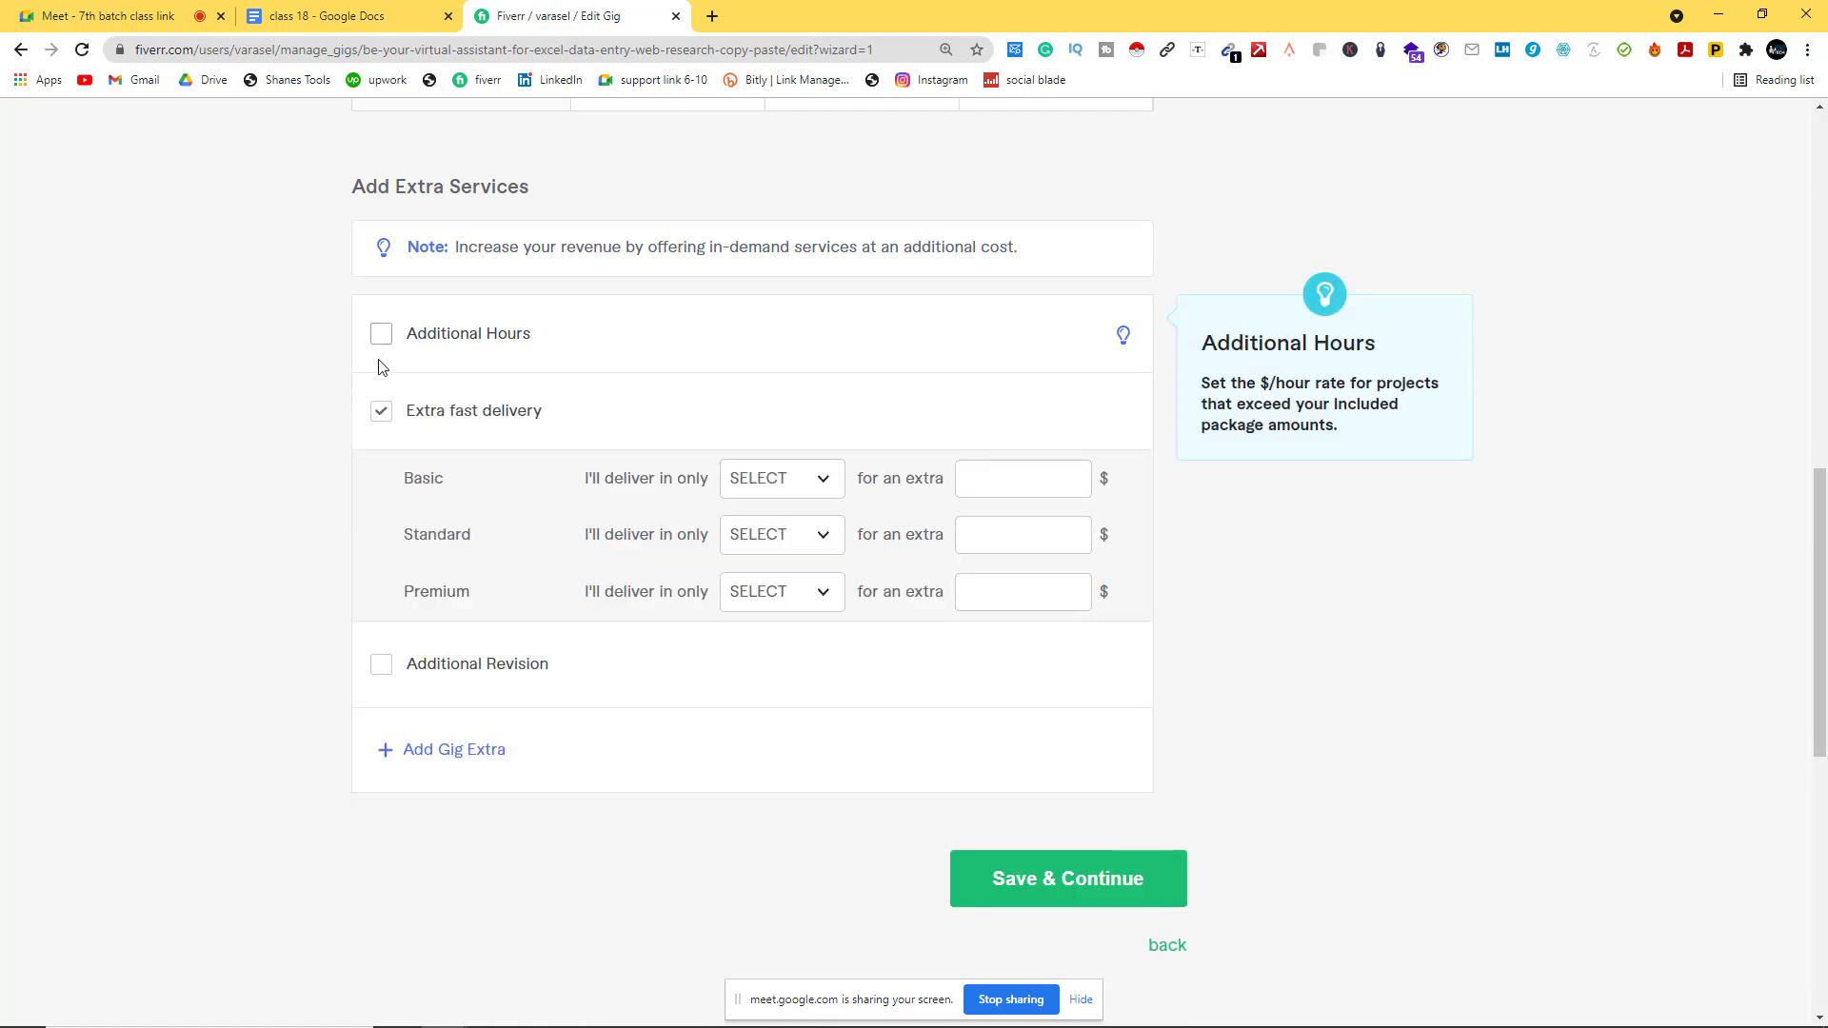
pyautogui.click(386, 417)
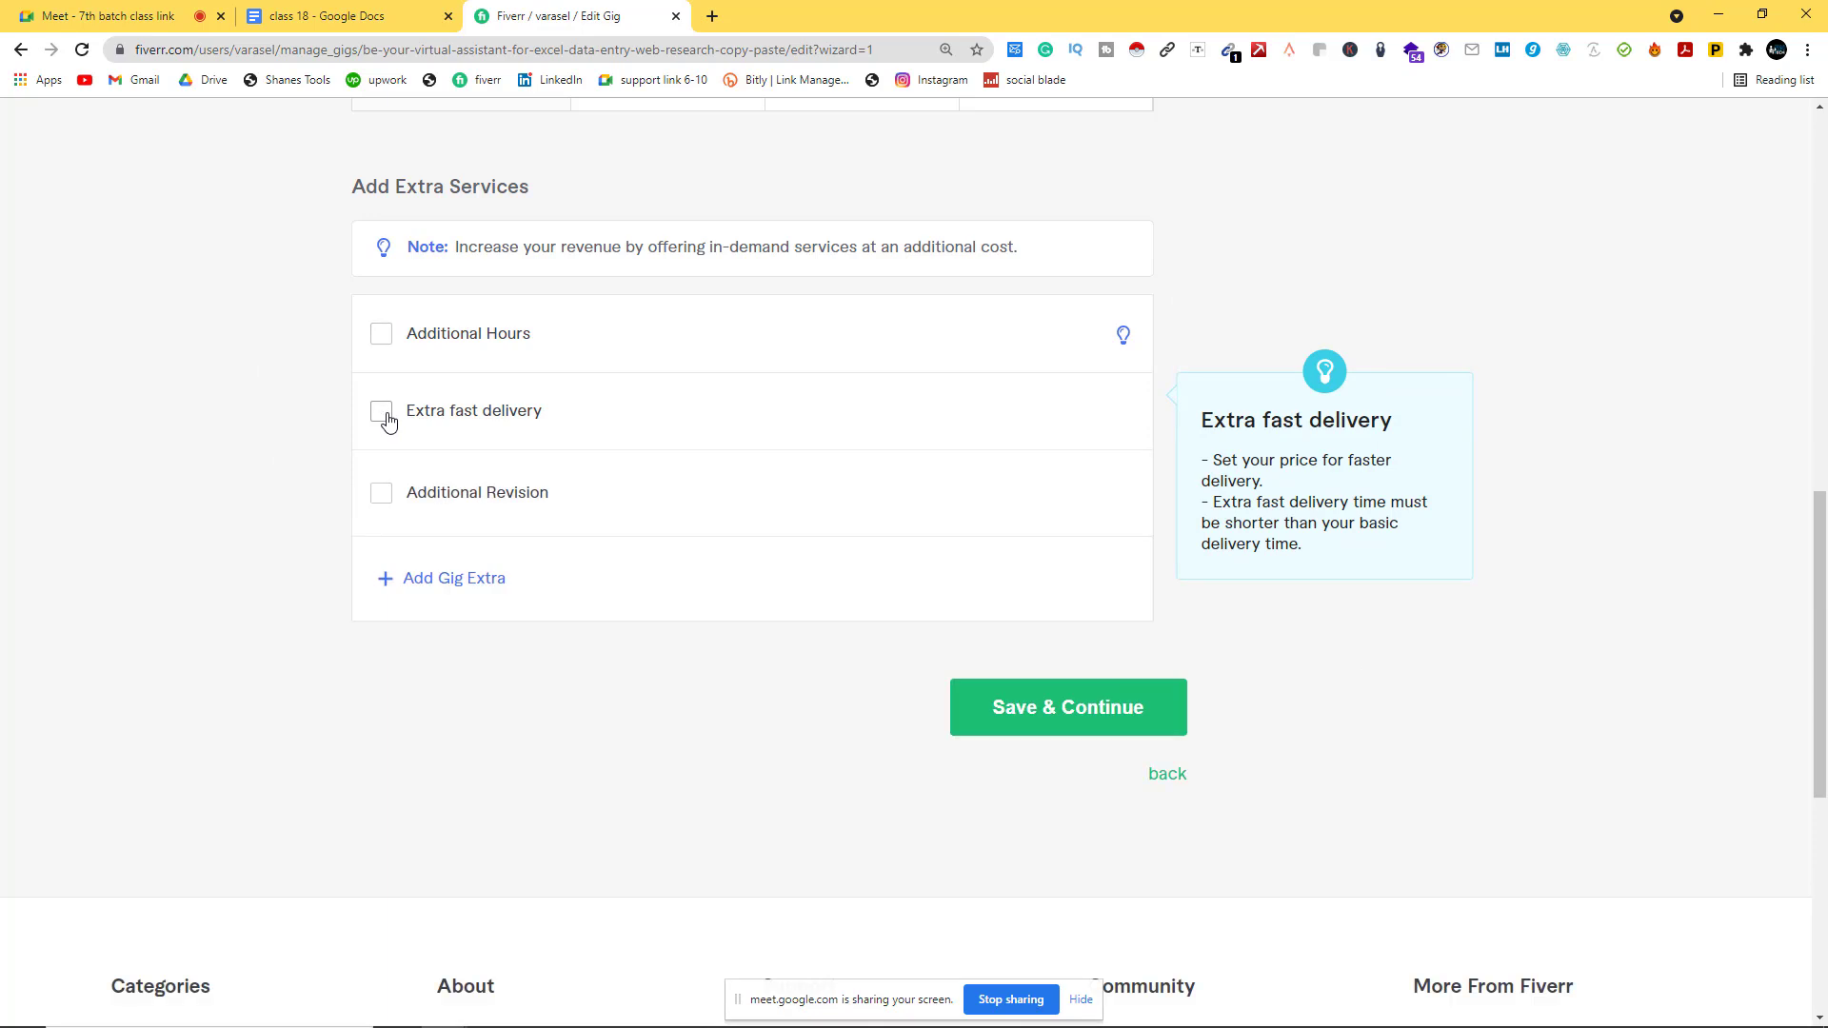
# Step: Review the Basic, Standard and Premium package details and prices, along with the extra services, before saving
pyautogui.scroll(3, 387, 420)
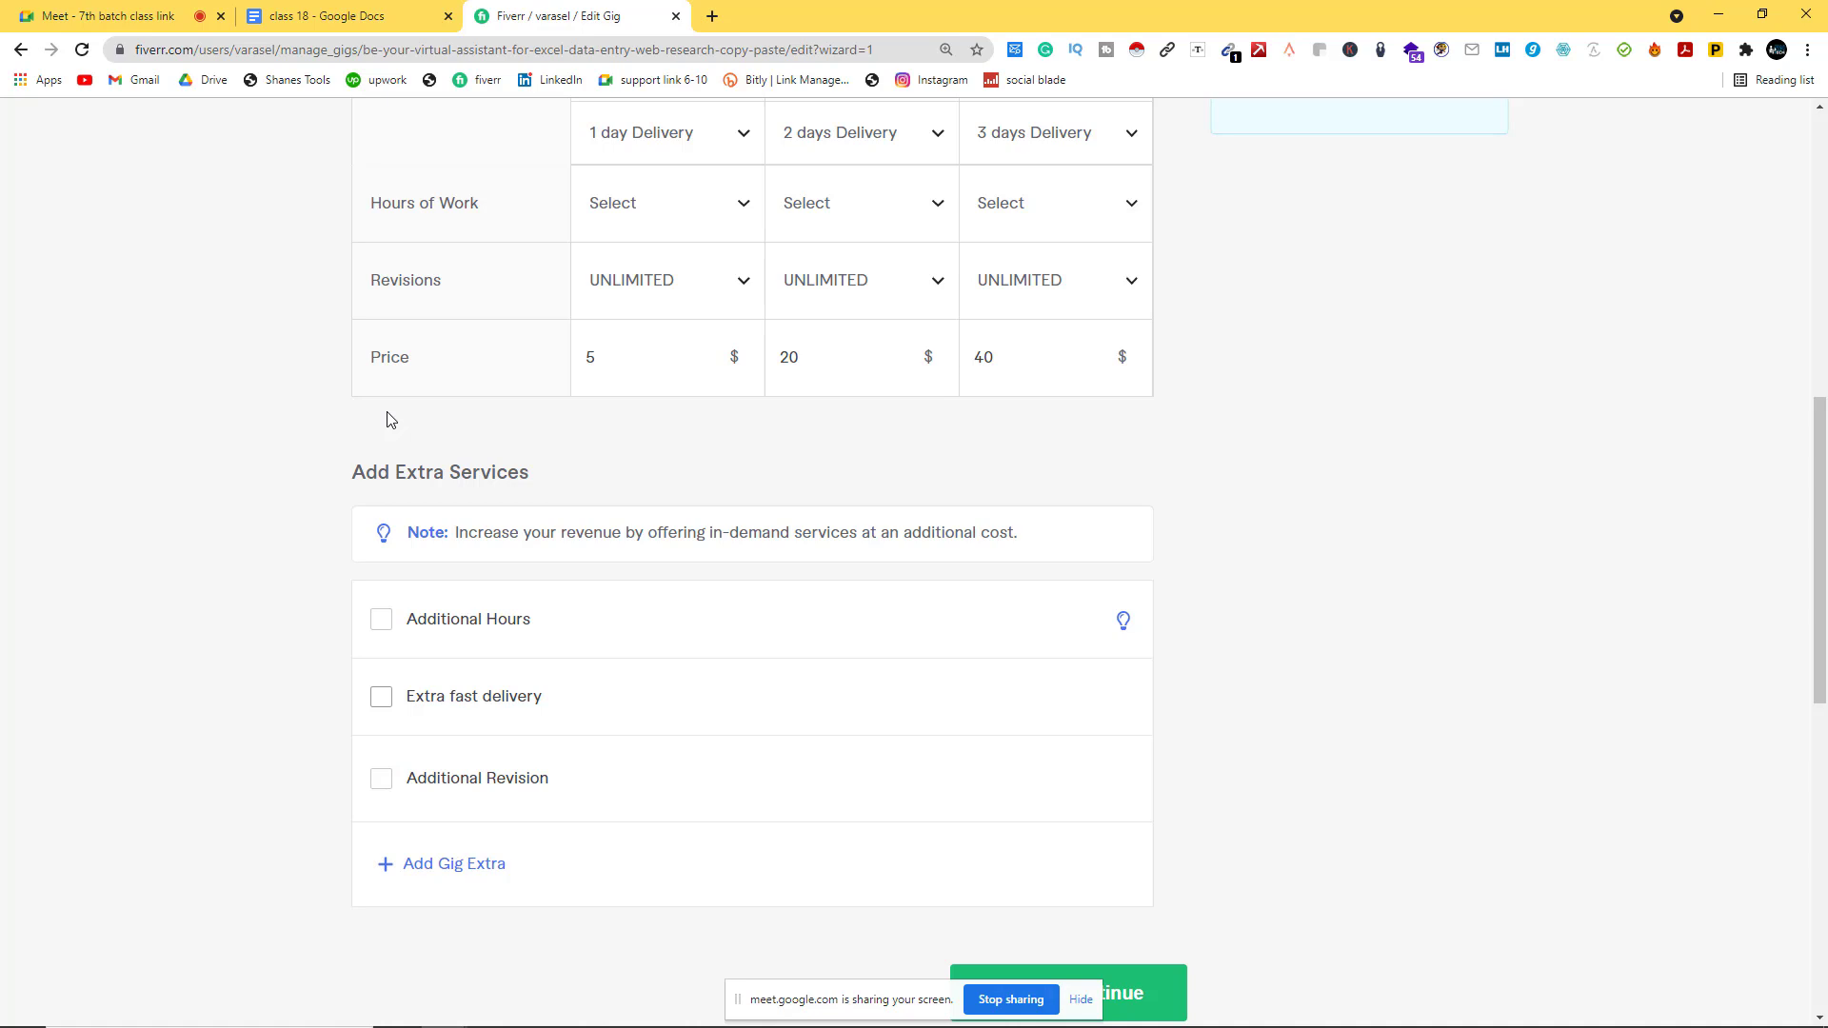
pyautogui.scroll(-2, 482, 565)
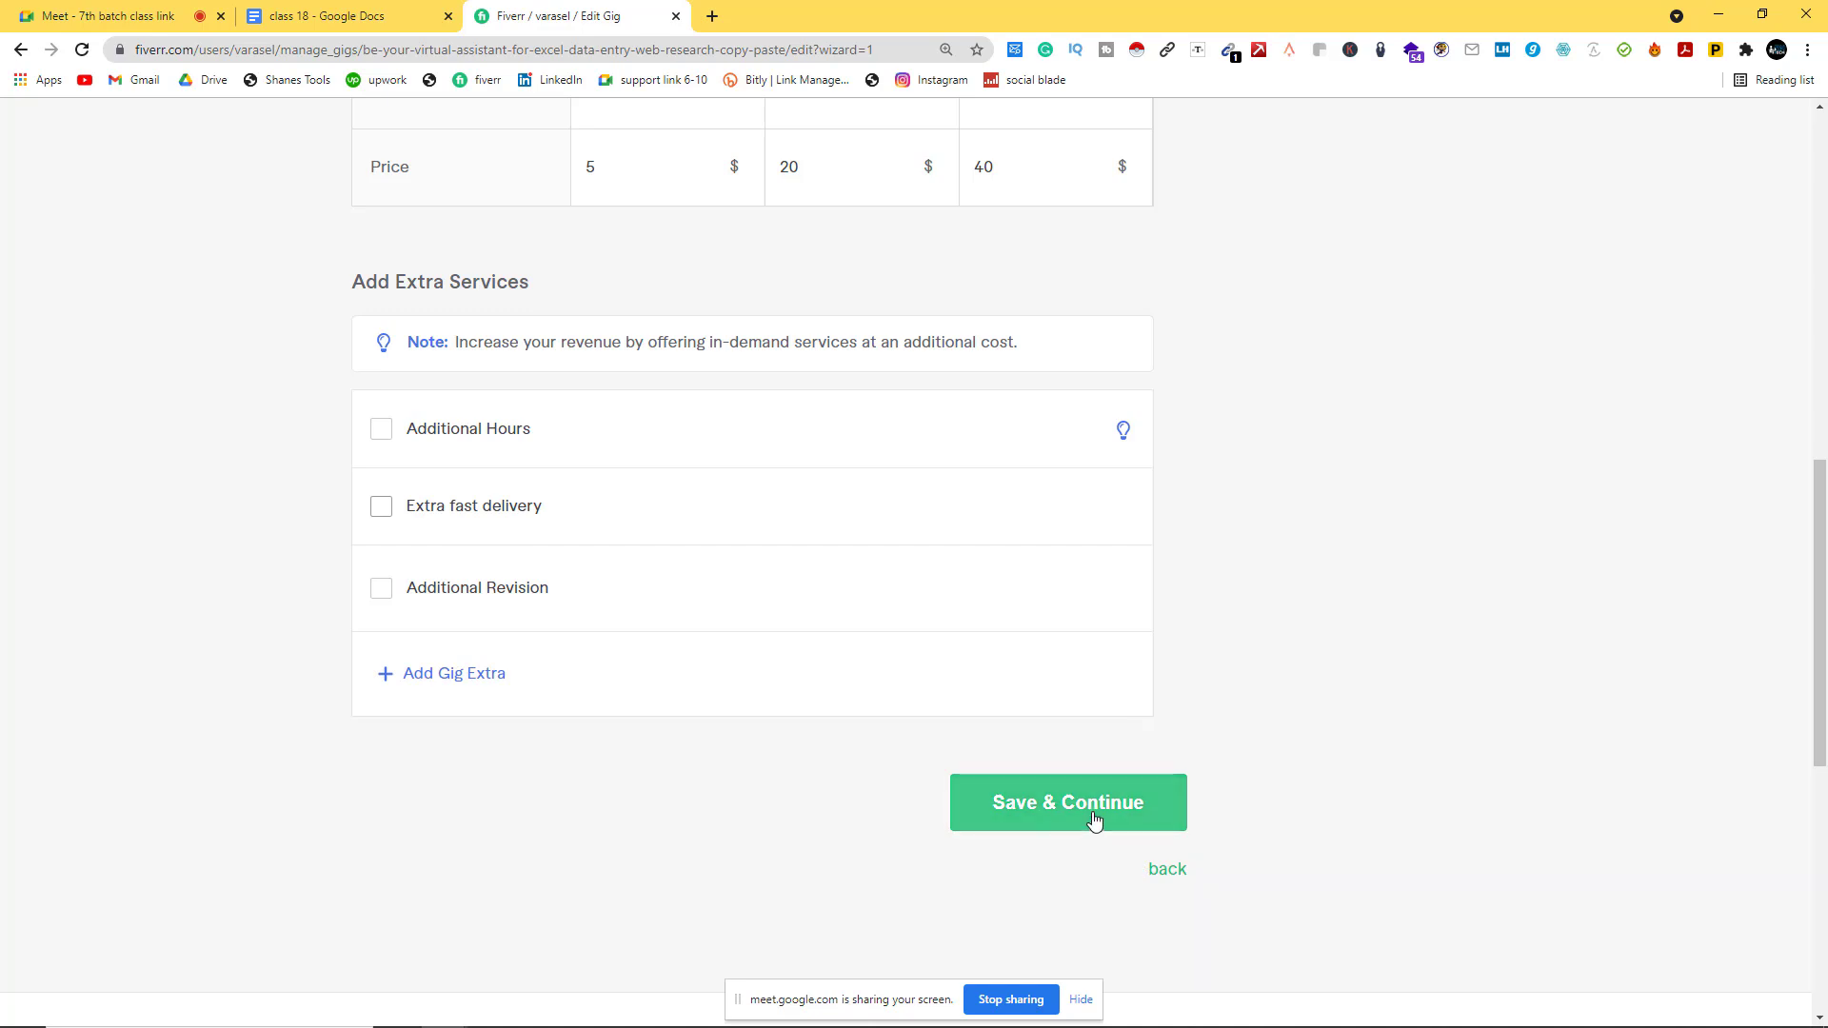
pyautogui.scroll(1, 1133, 563)
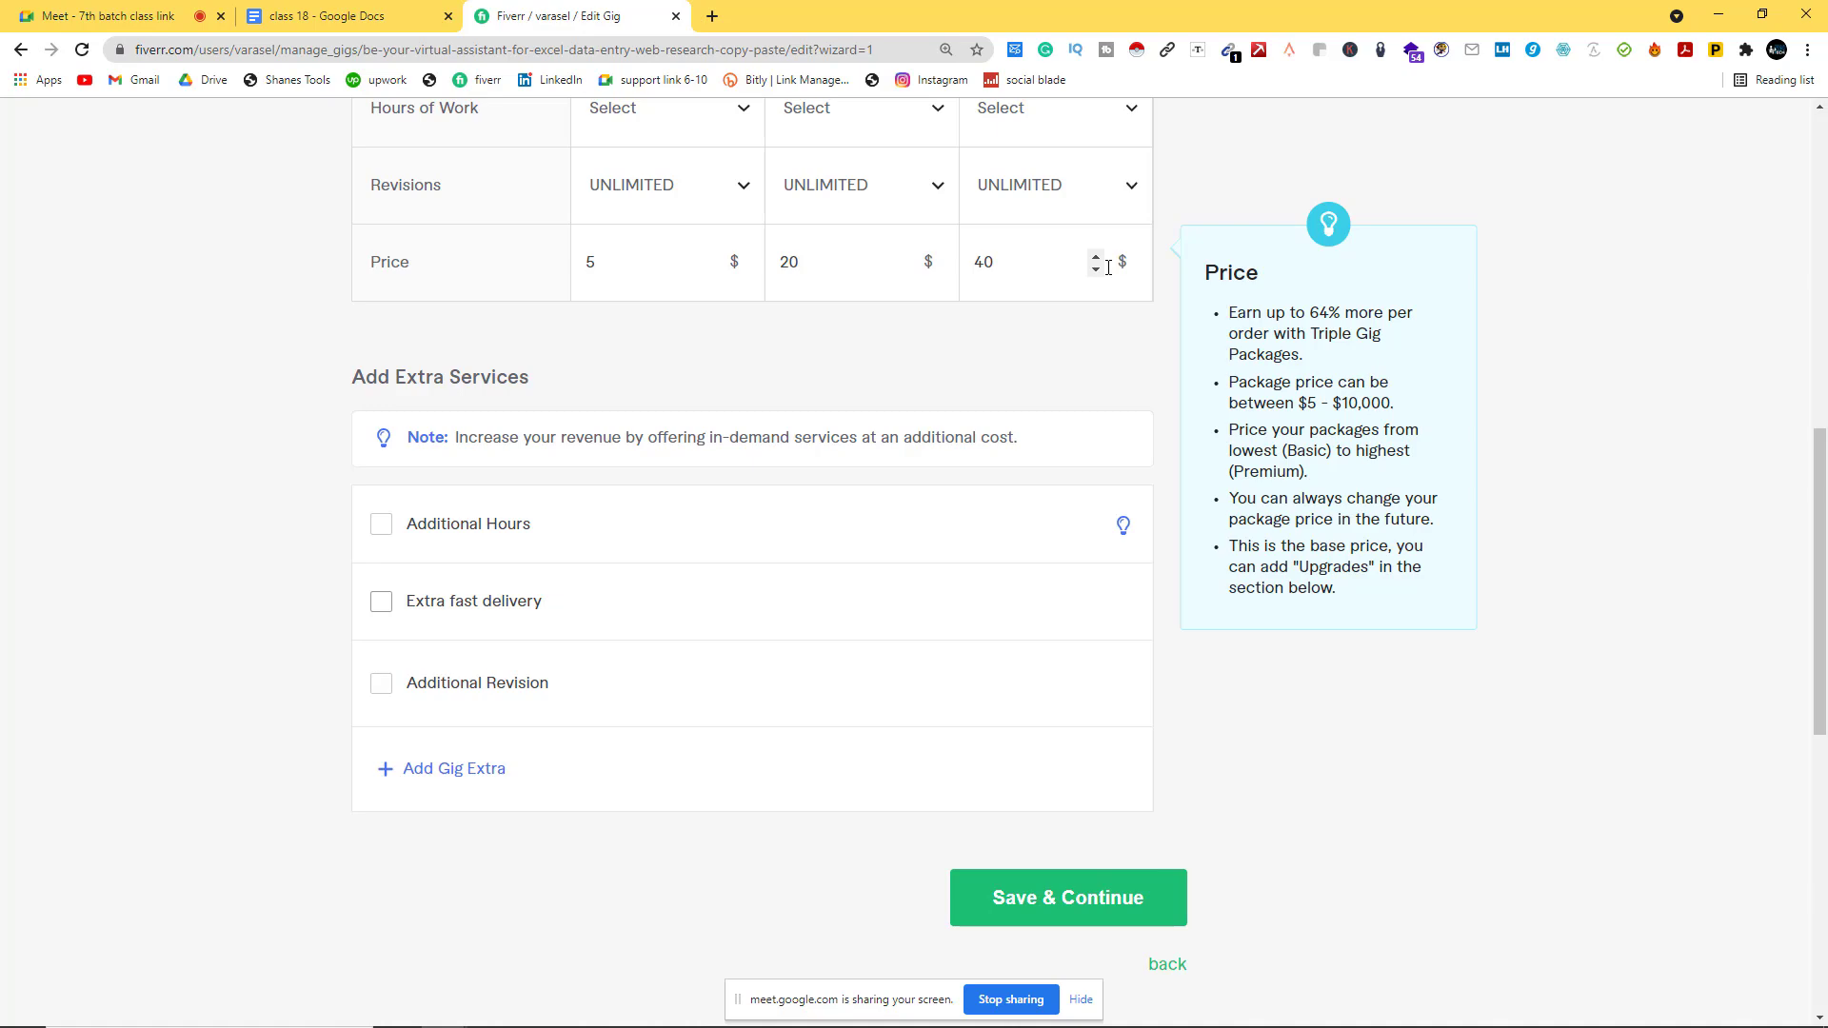
pyautogui.scroll(10, 1108, 268)
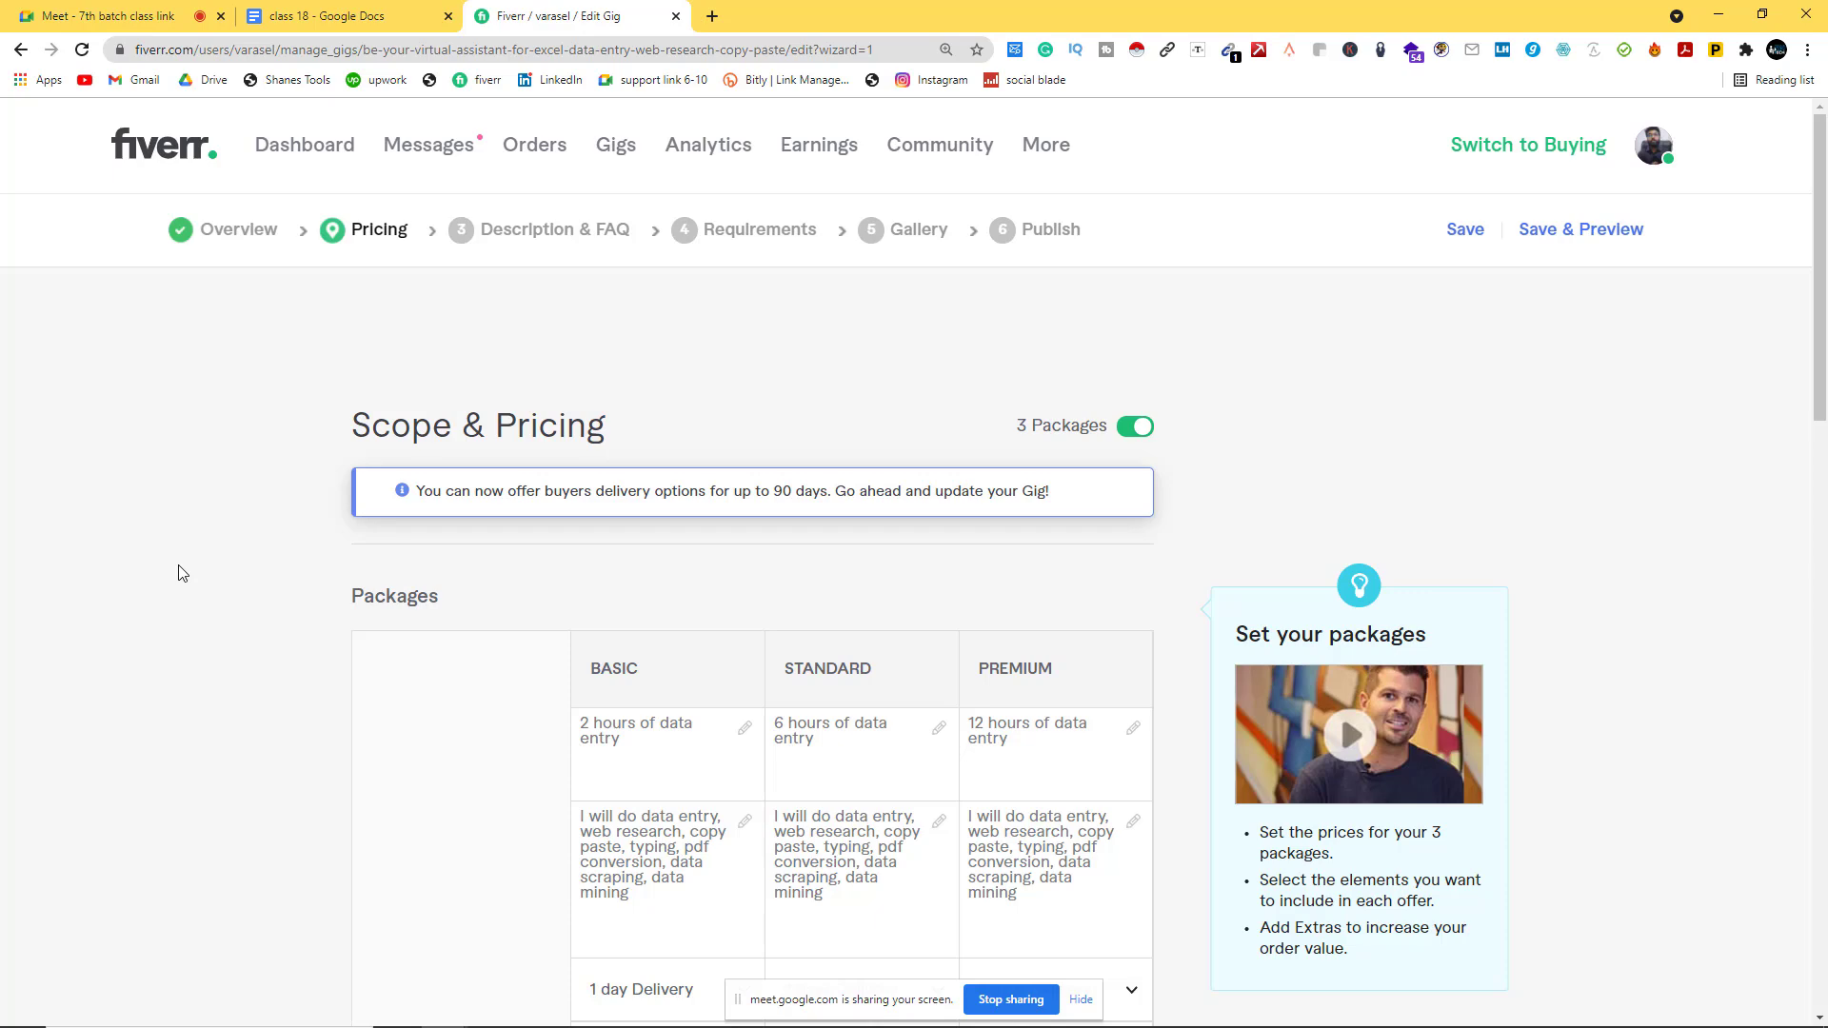
pyautogui.scroll(-7, 181, 569)
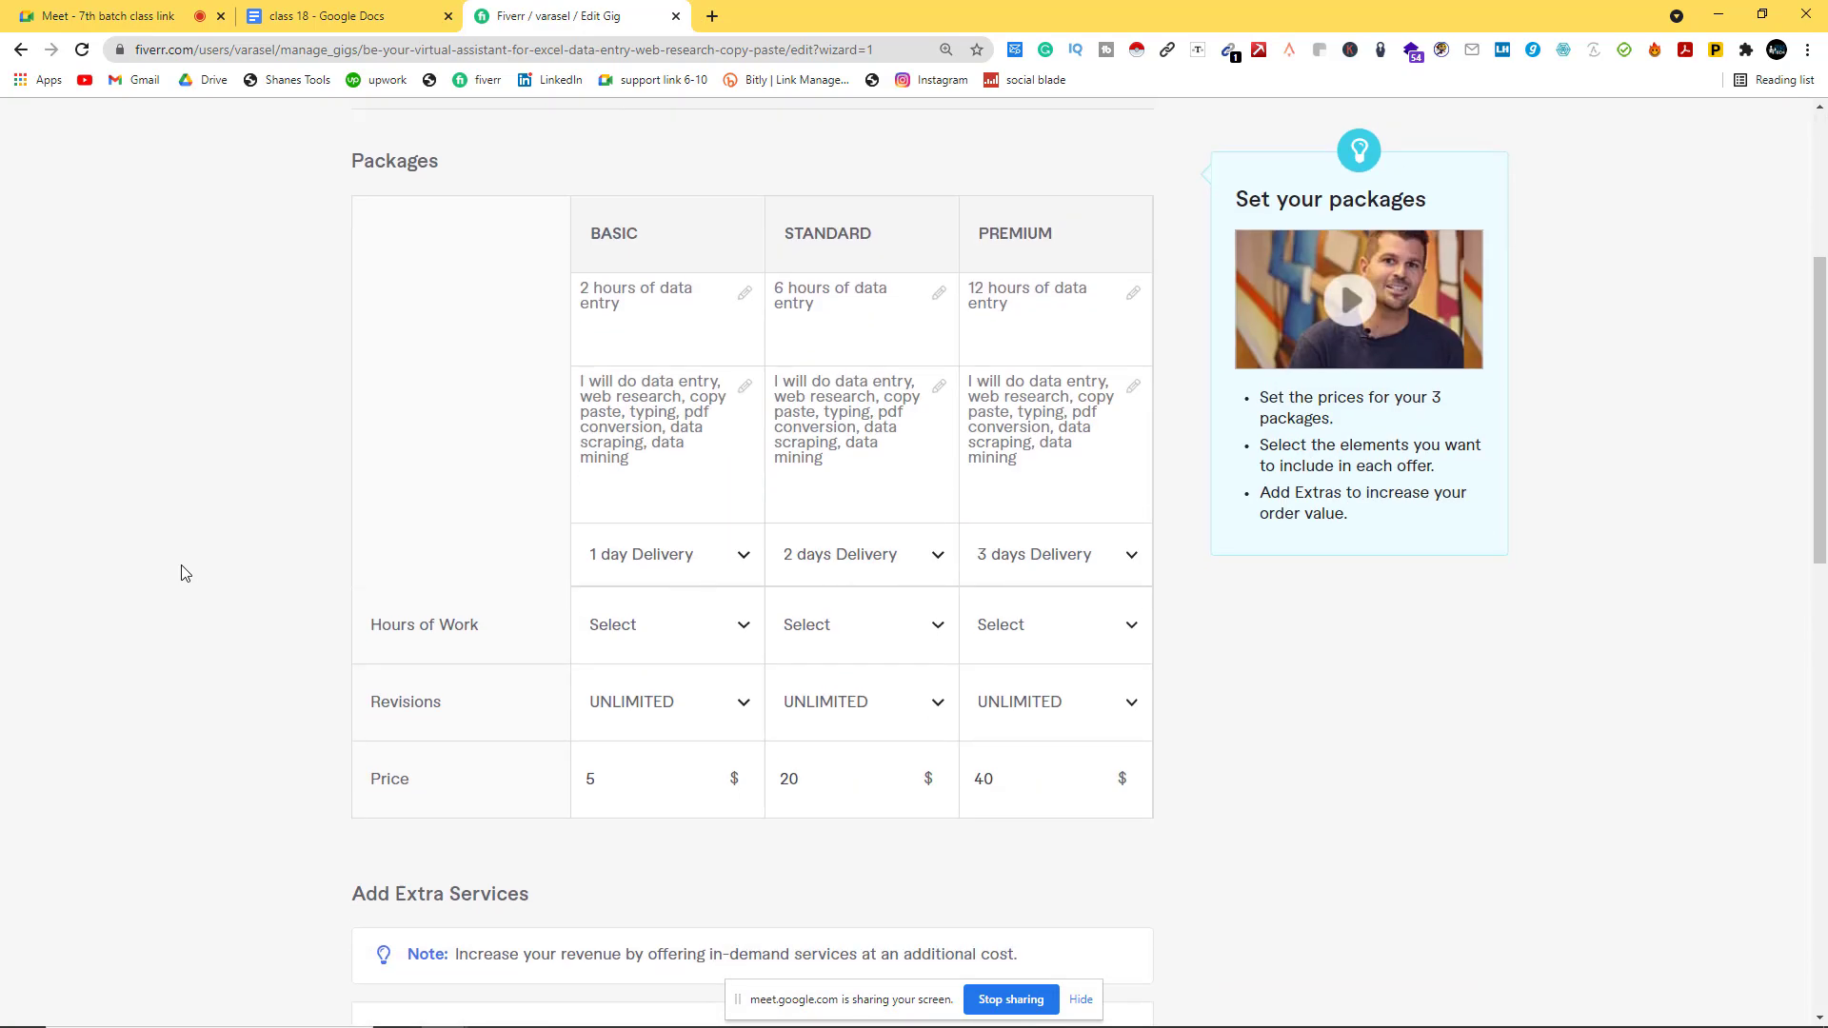
pyautogui.click(607, 546)
pyautogui.moveTo(607, 547); pyautogui.dragTo(572, 554)
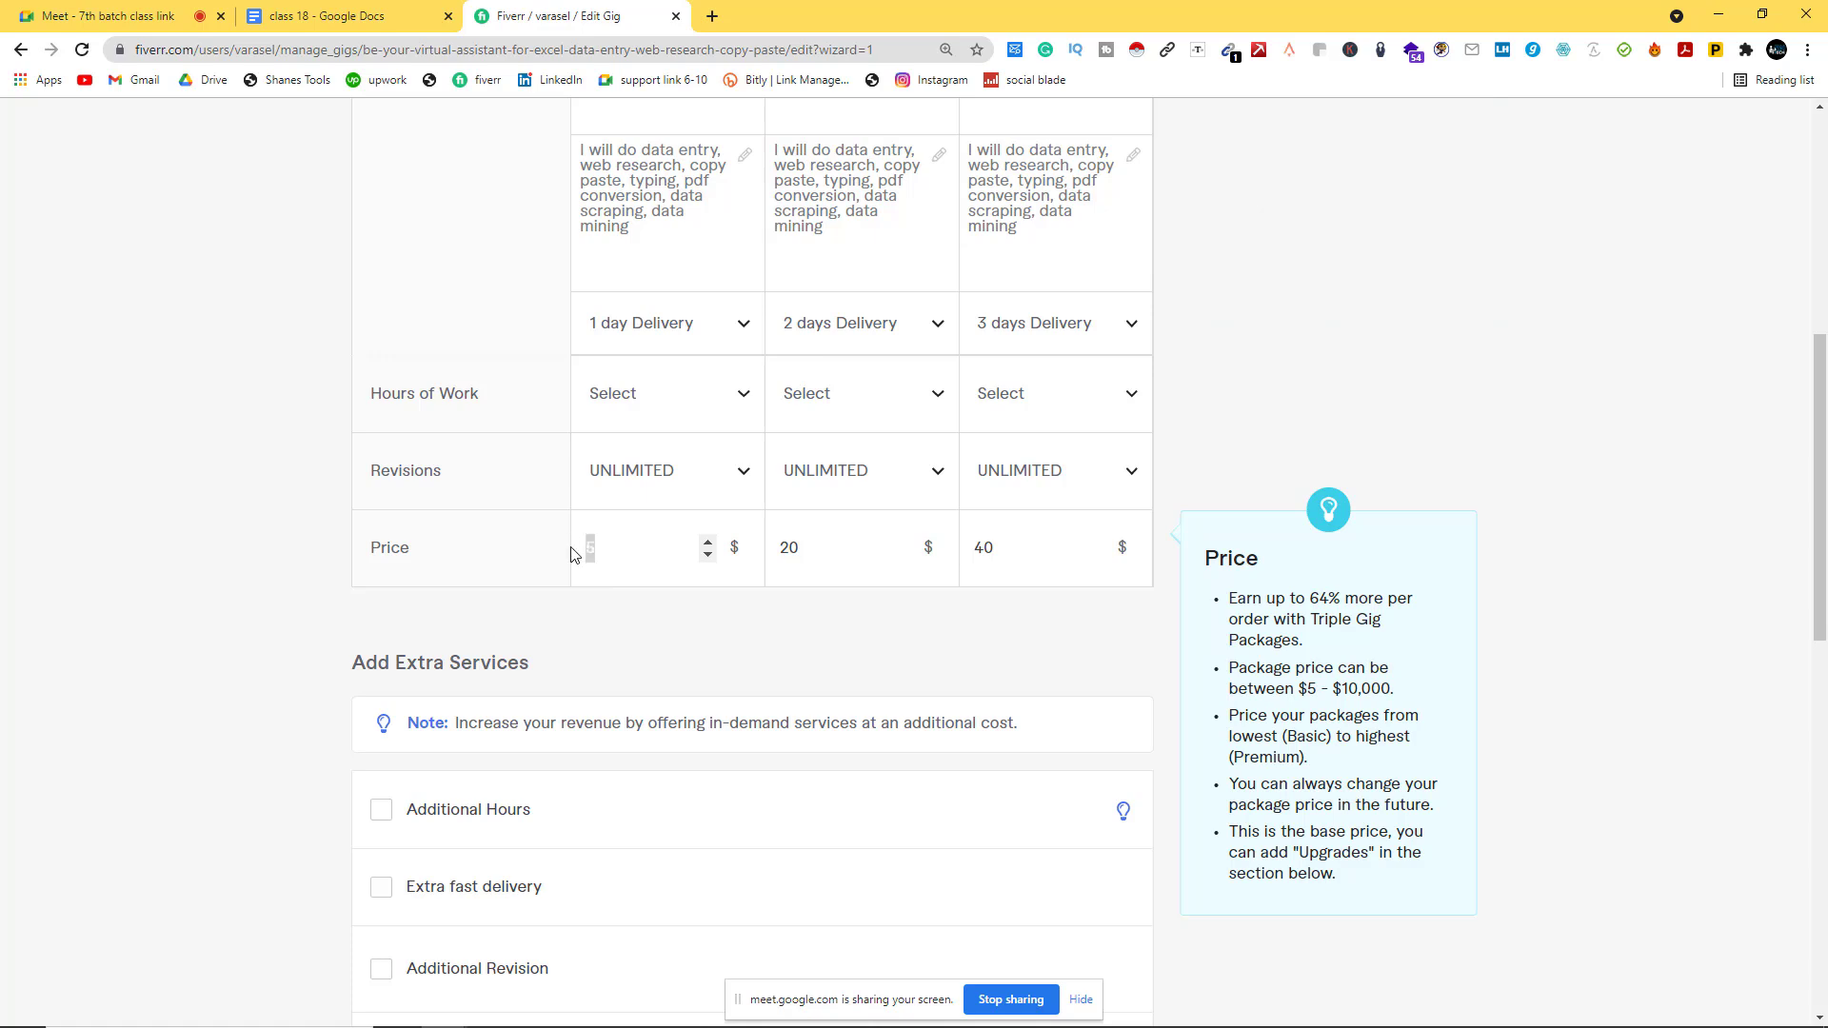
pyautogui.click(811, 547)
pyautogui.moveTo(812, 547); pyautogui.dragTo(769, 542)
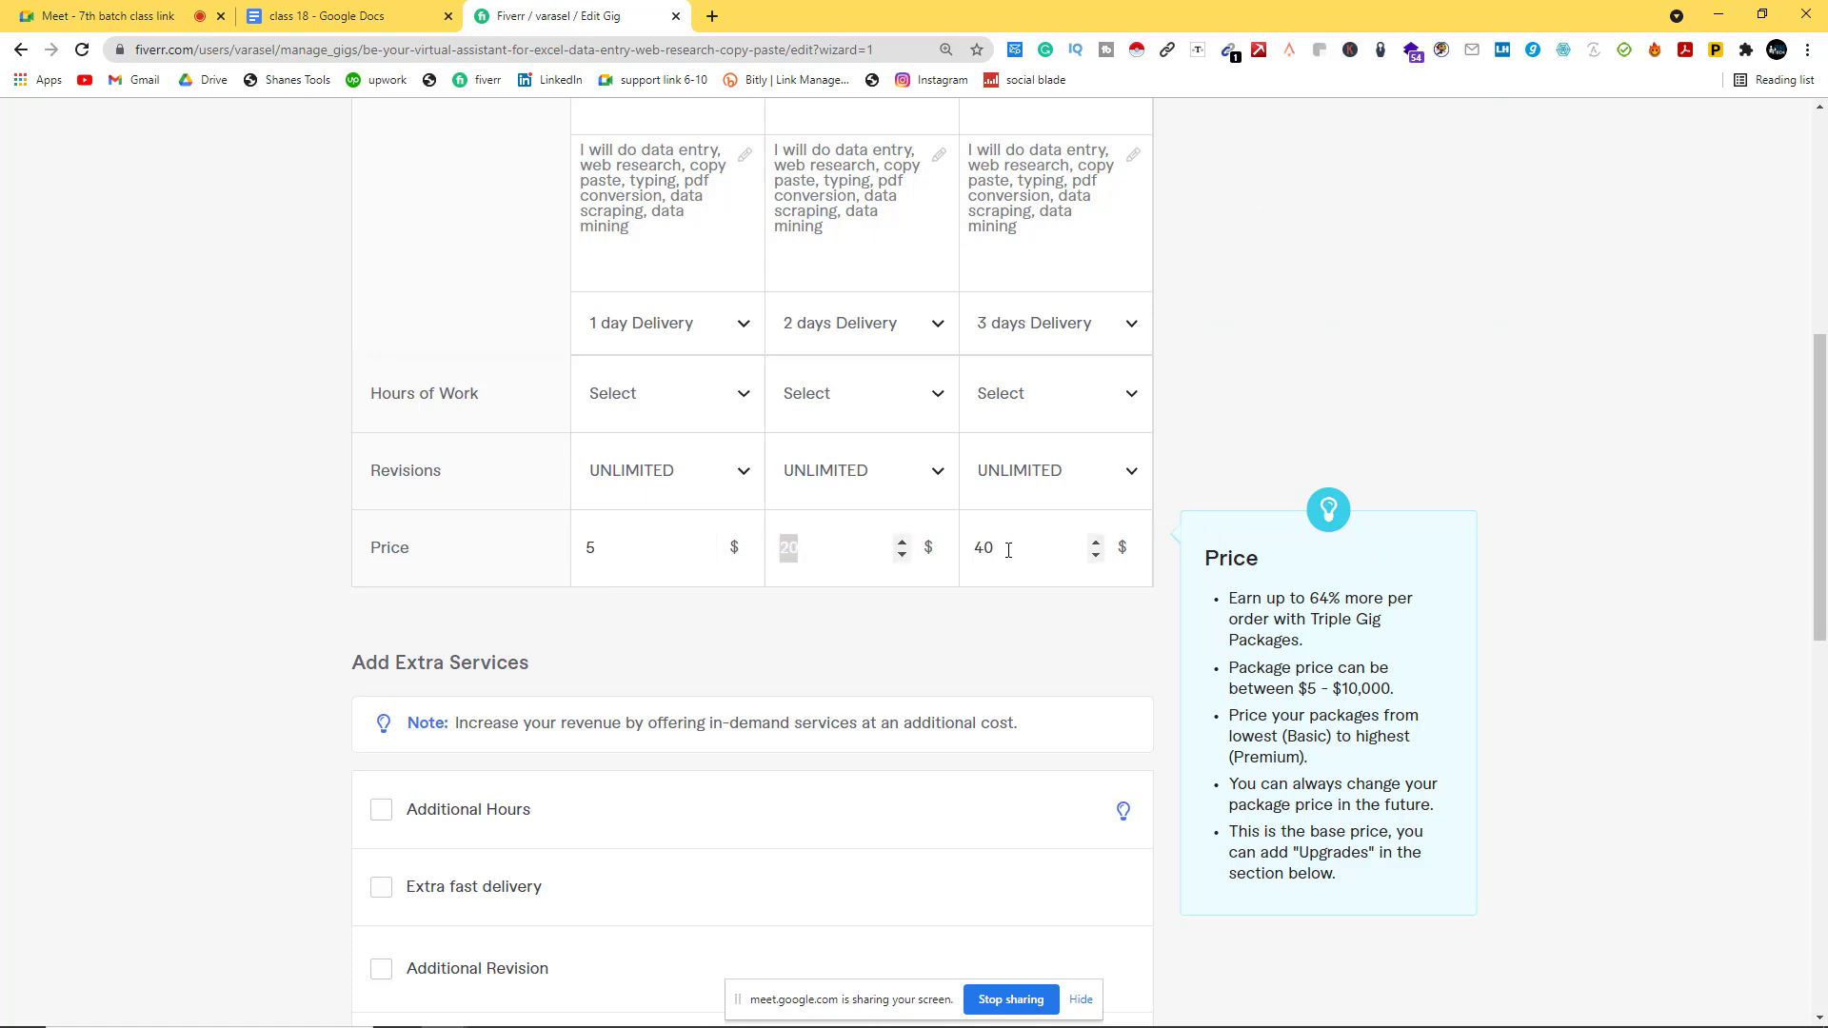
pyautogui.moveTo(995, 547); pyautogui.dragTo(958, 543)
pyautogui.doubleClick(577, 550)
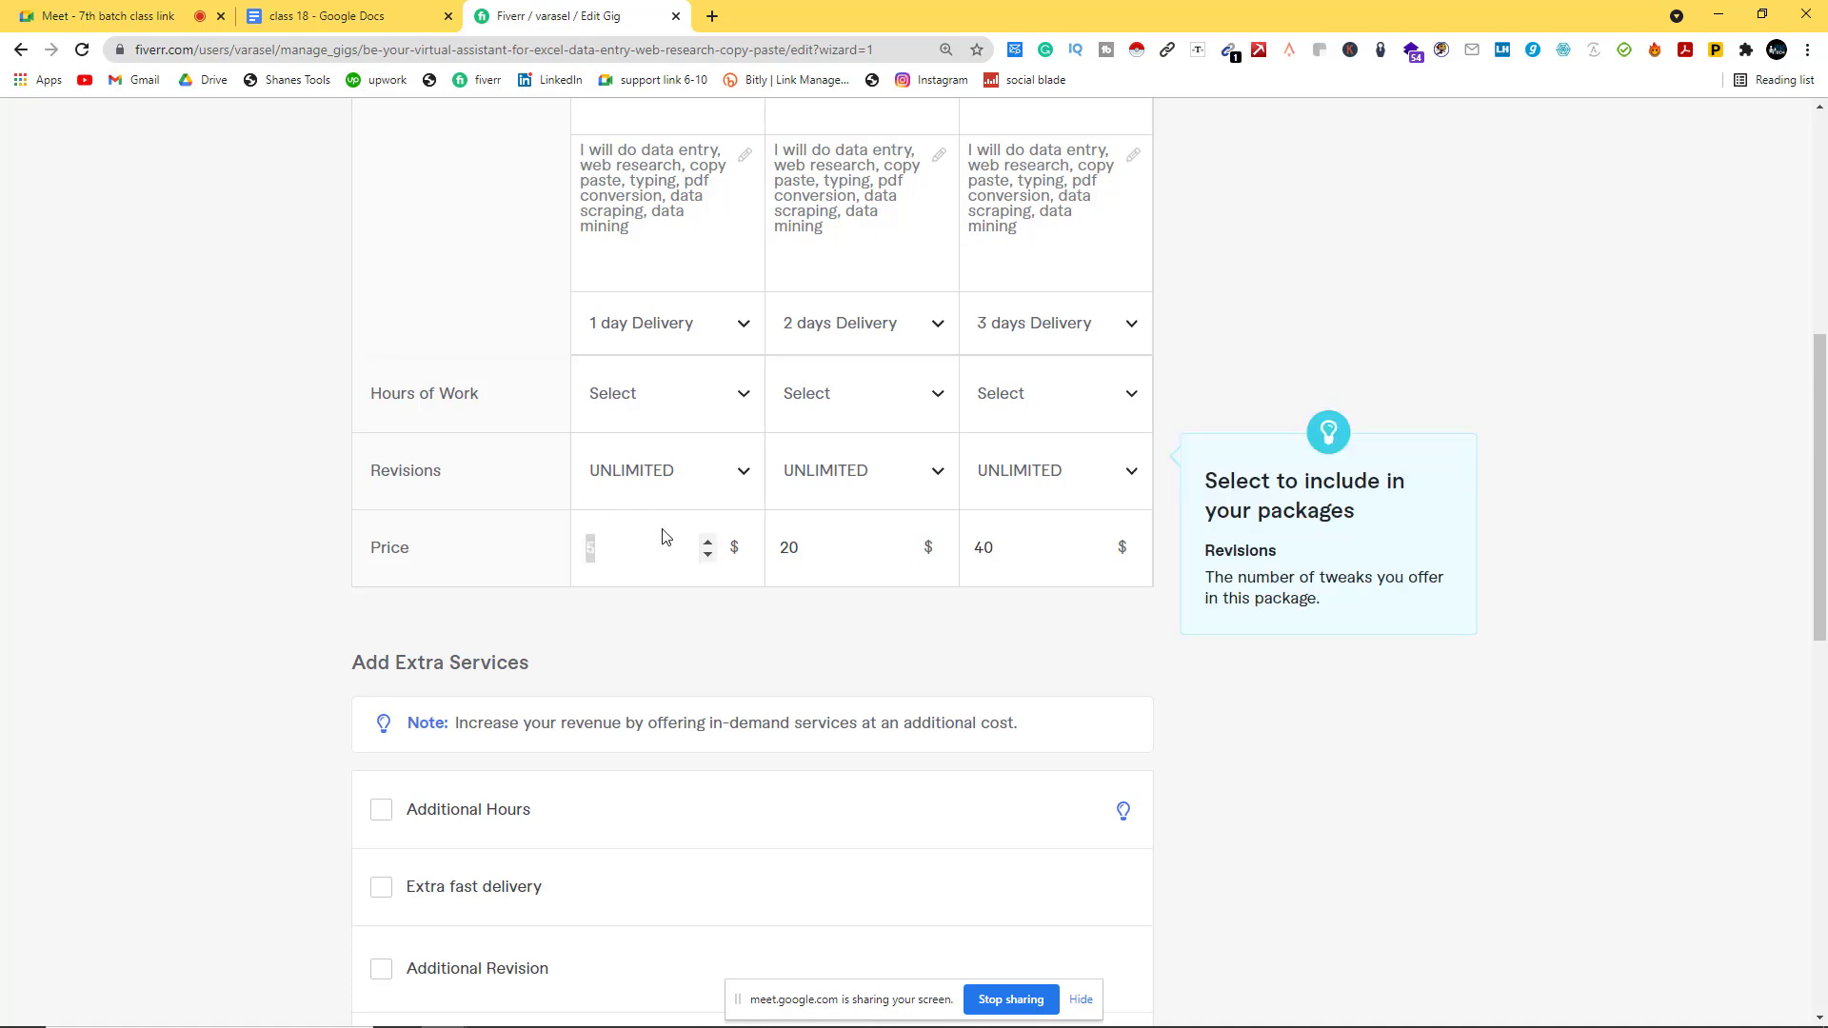
pyautogui.click(715, 596)
# Step: Save the pricing, continue to the Description & FAQ stage and start the gig description after reading its guidance
pyautogui.scroll(-7, 1272, 576)
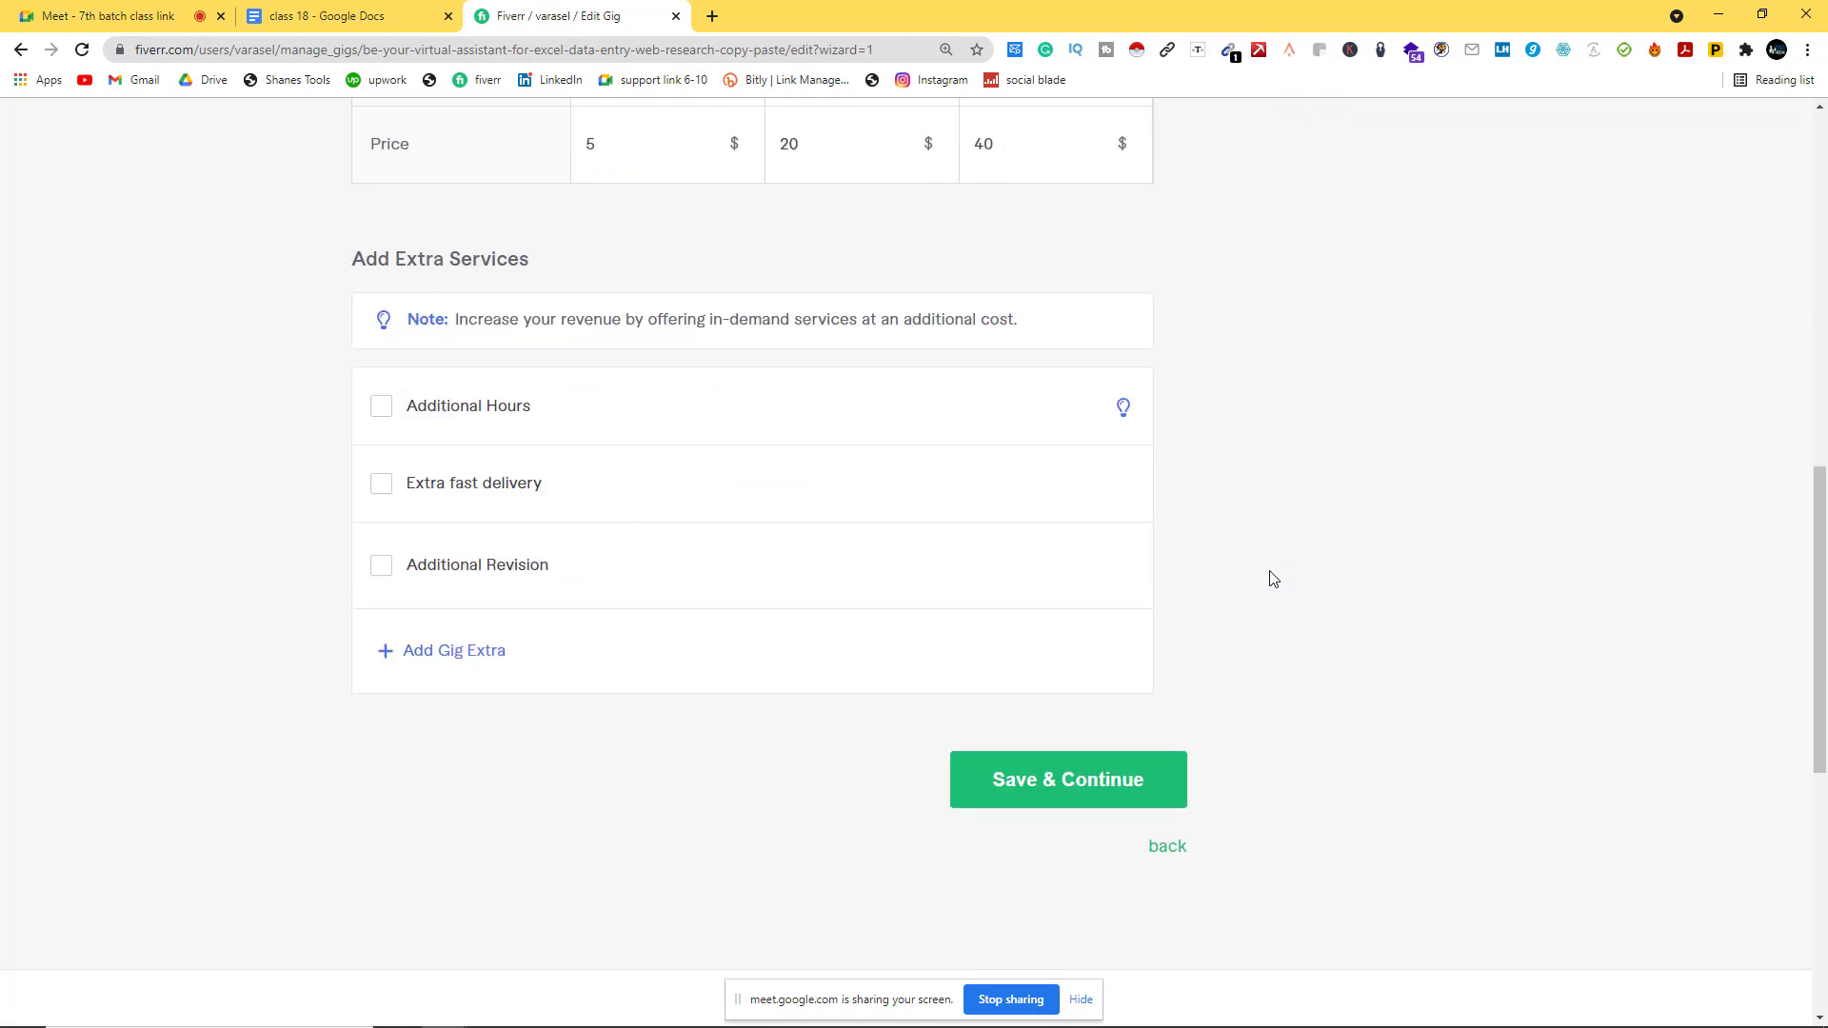
pyautogui.click(1057, 536)
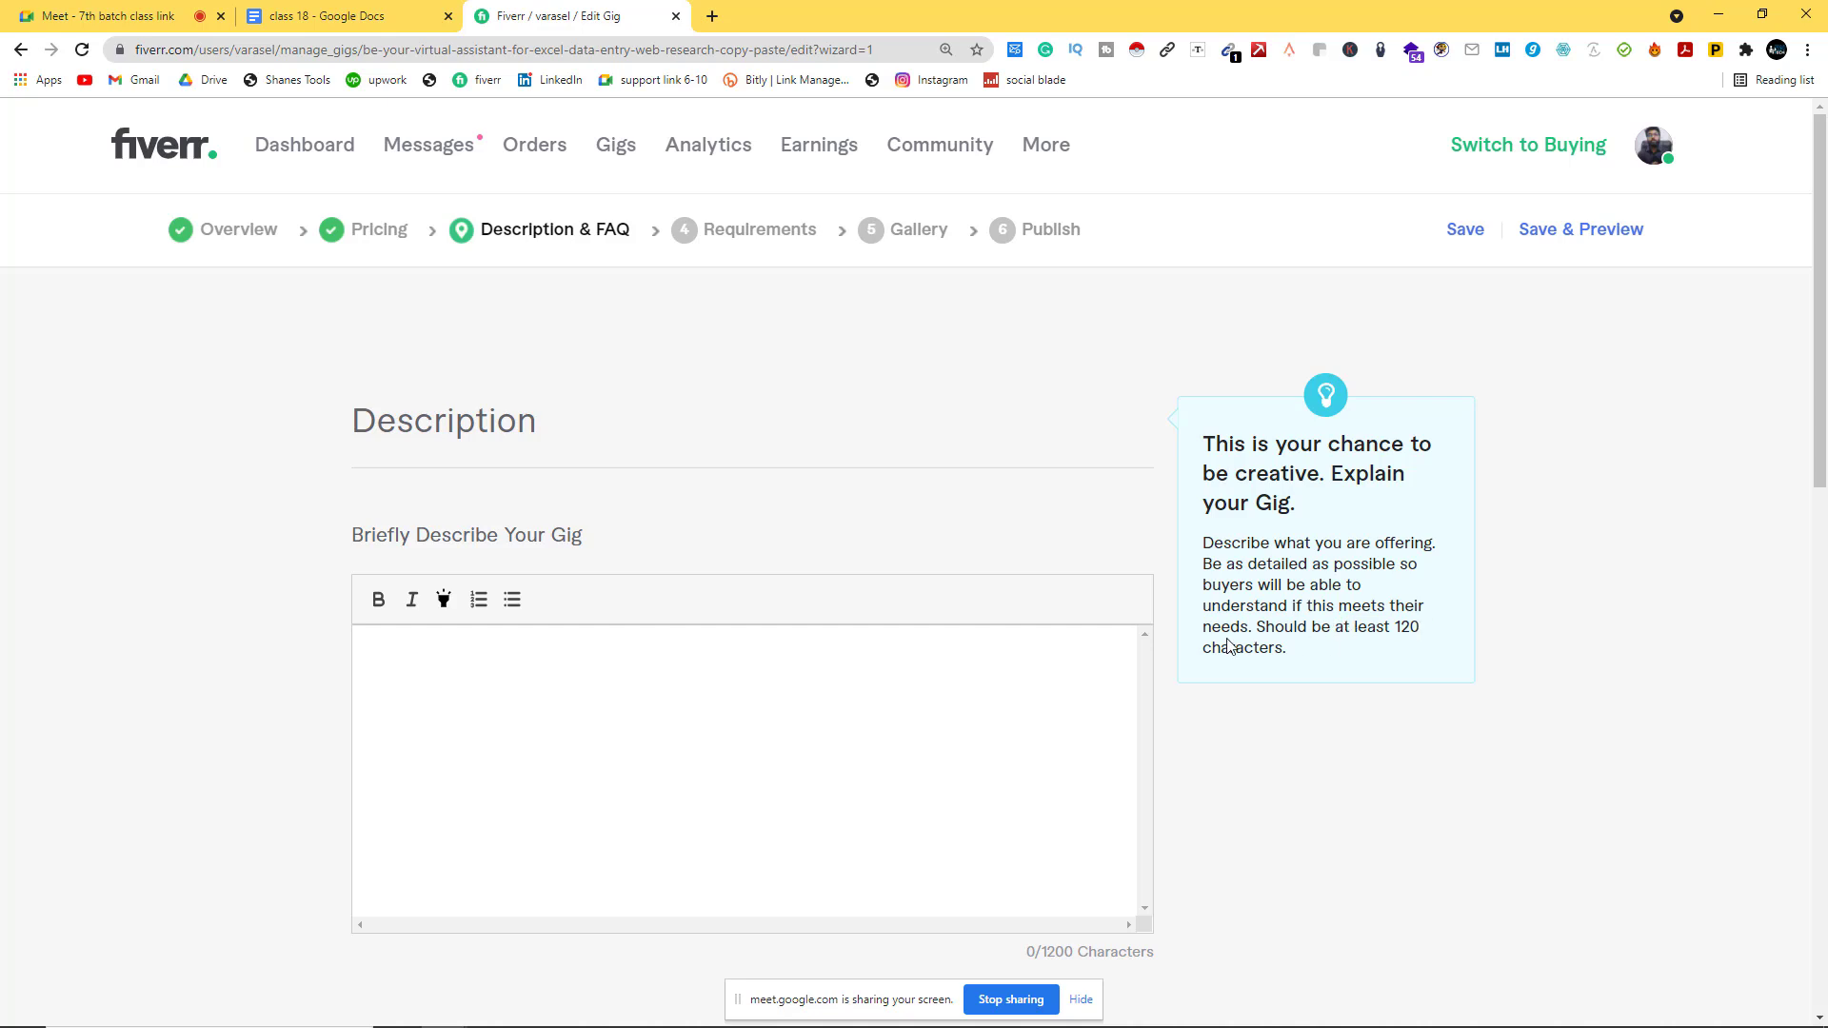
pyautogui.moveTo(1248, 627); pyautogui.dragTo(1192, 548)
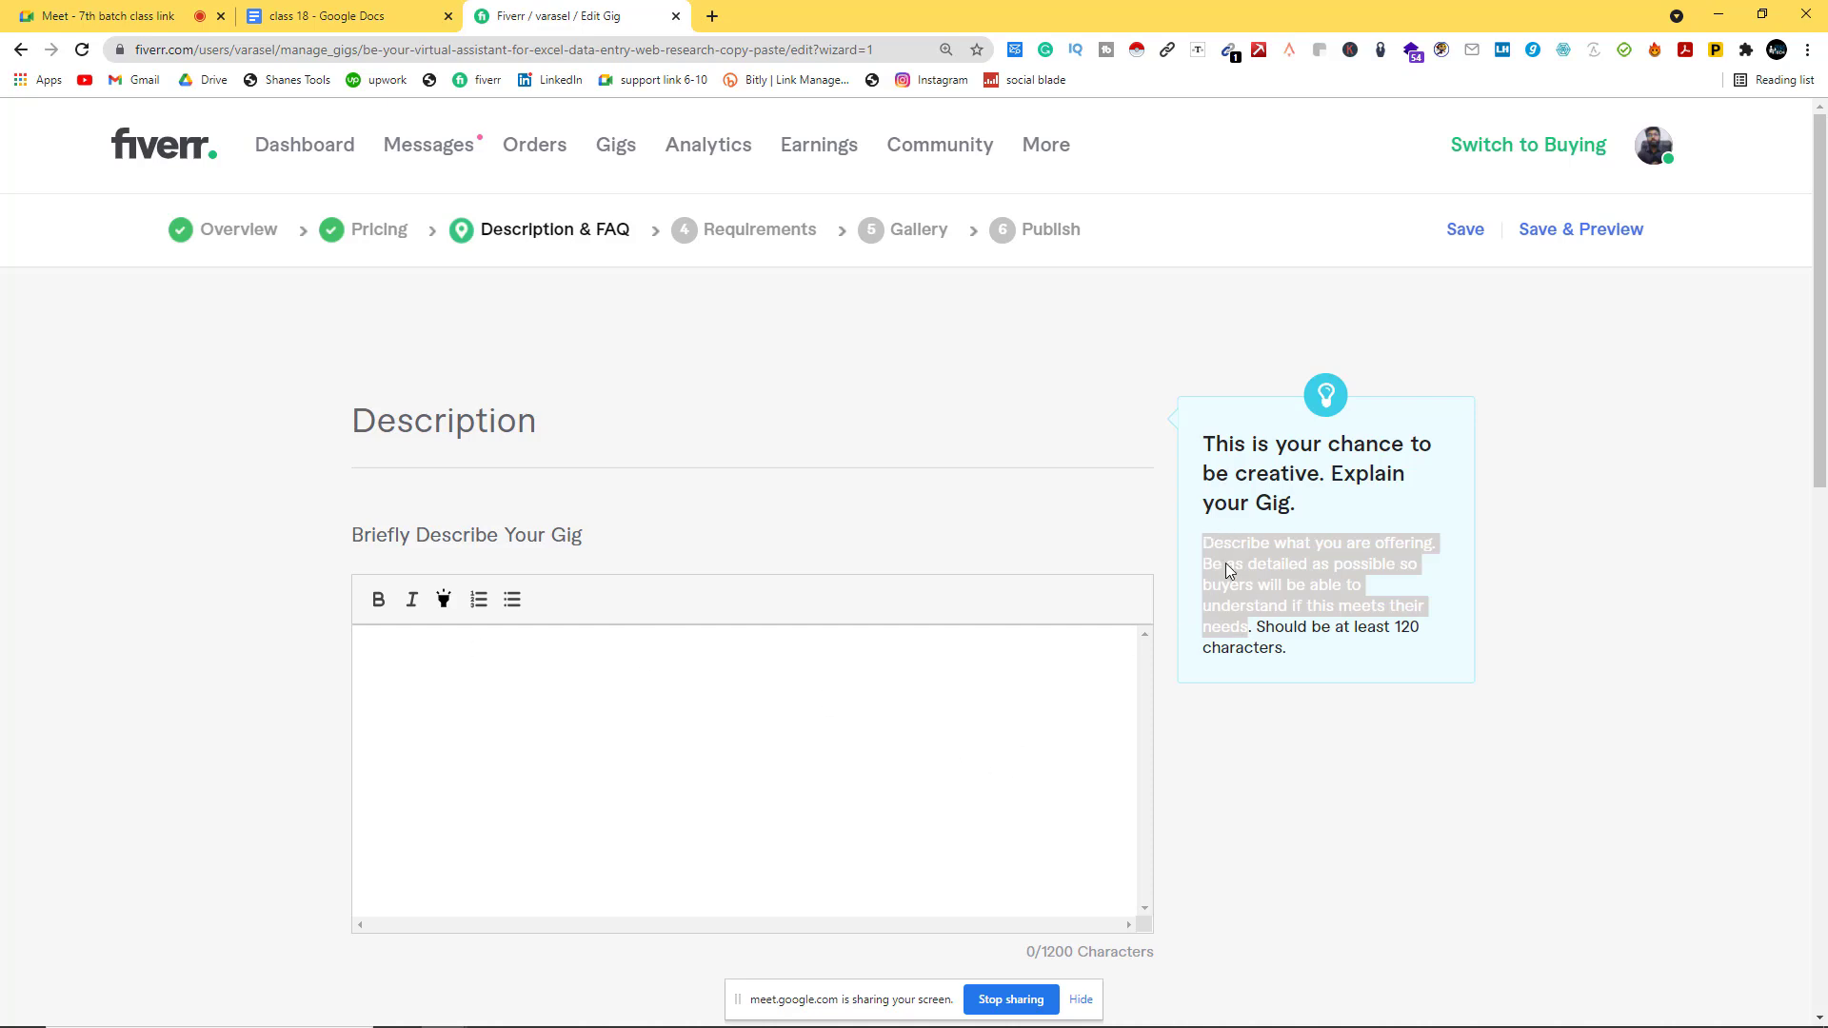
pyautogui.click(1227, 604)
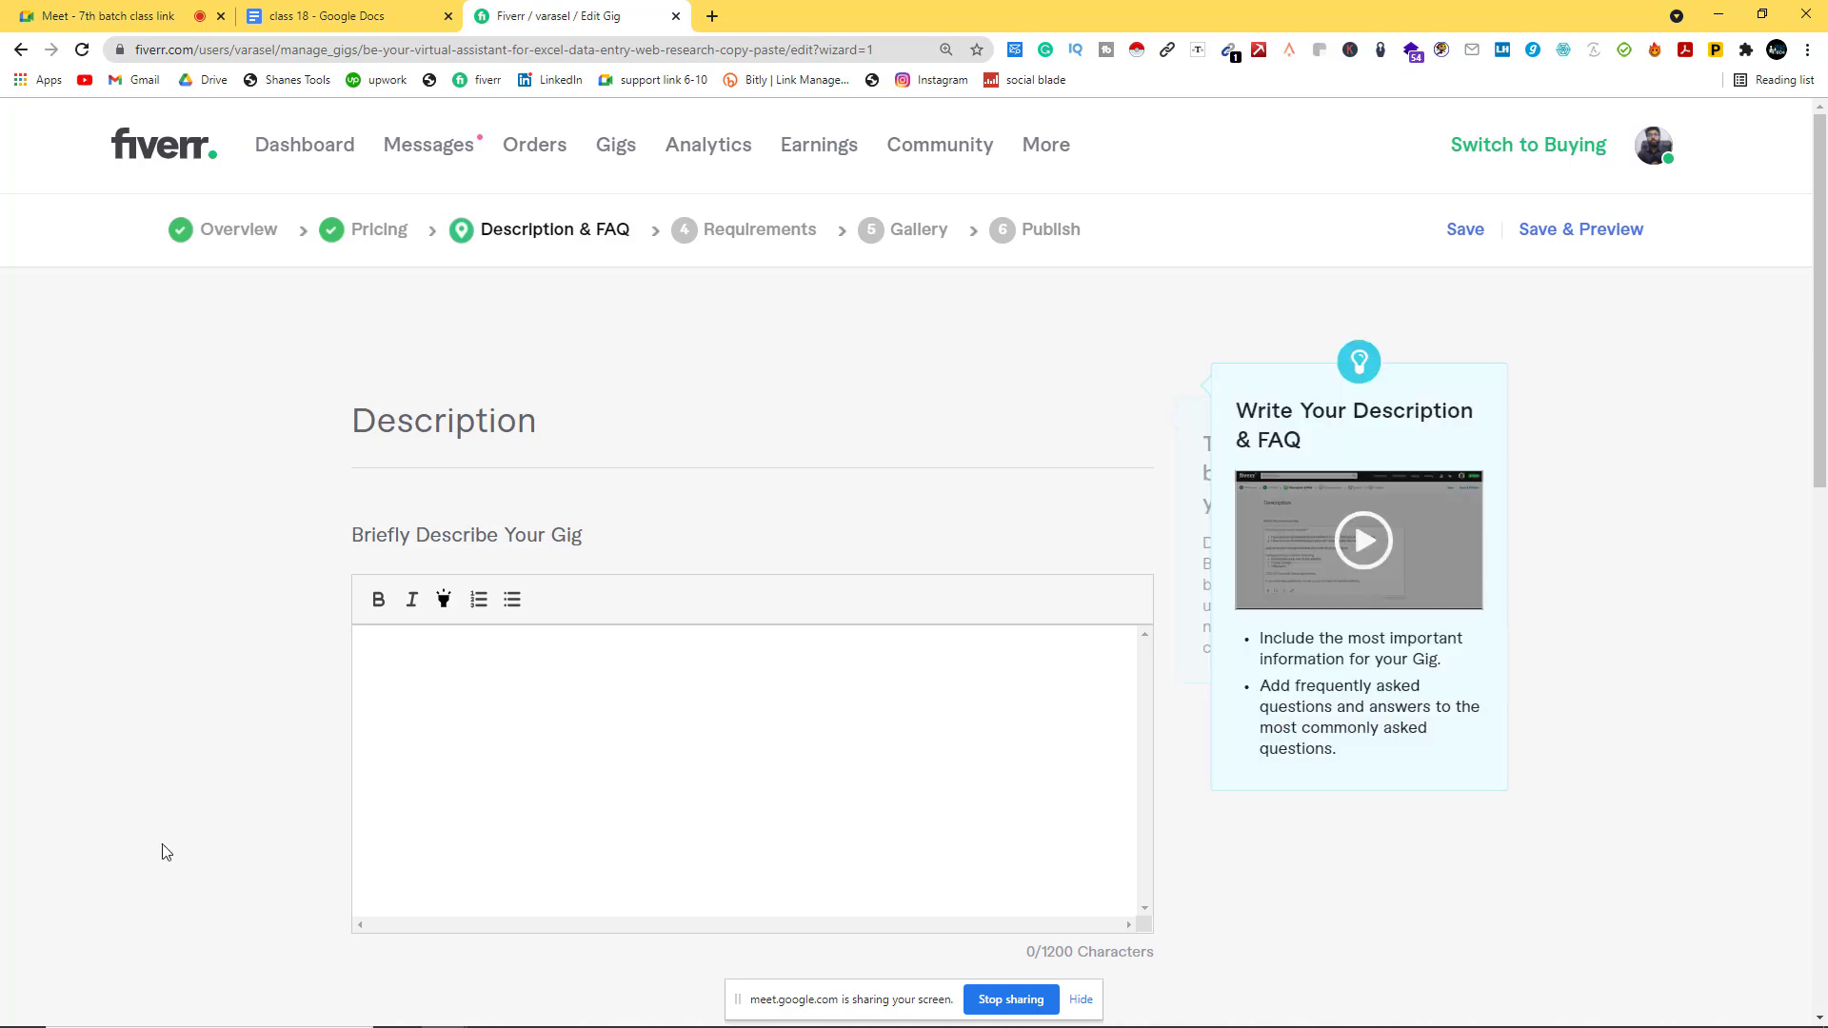
pyautogui.click(449, 674)
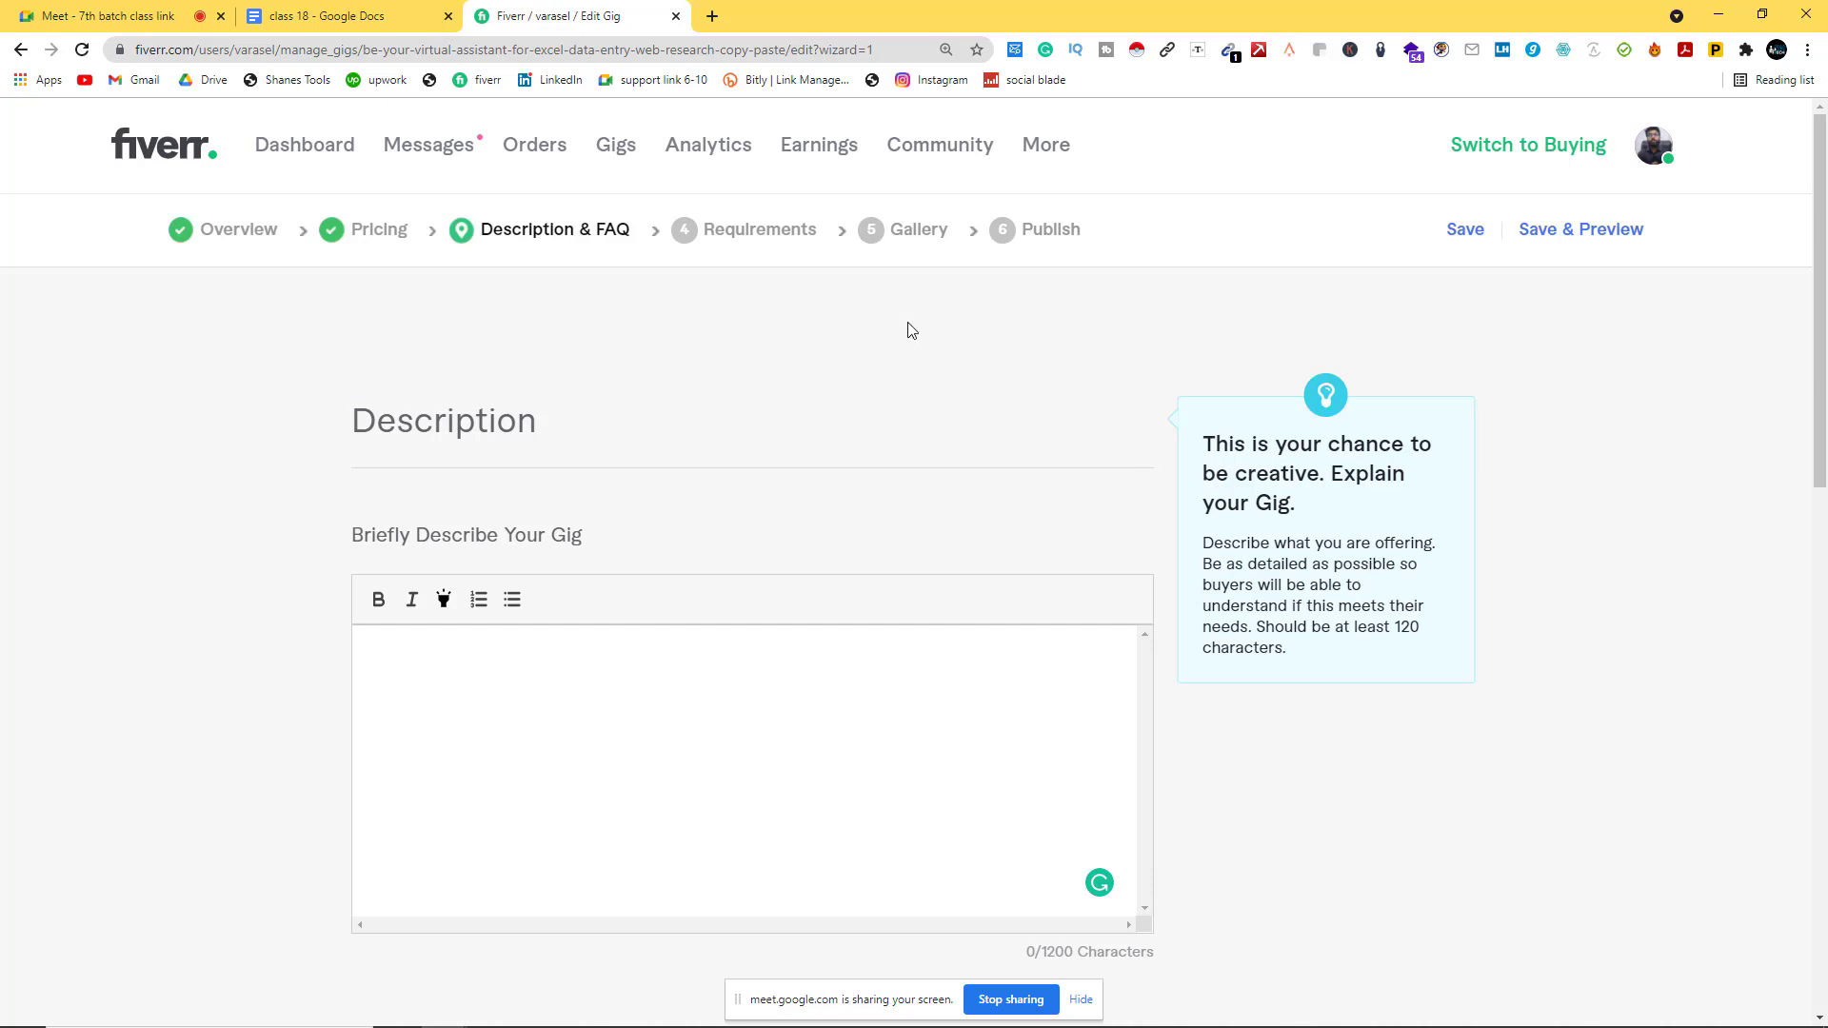
# Step: Check the reviews on the first open competitor gig in the "data entry" search window, and return to the empty gig description
pyautogui.moveTo(609, 1021)
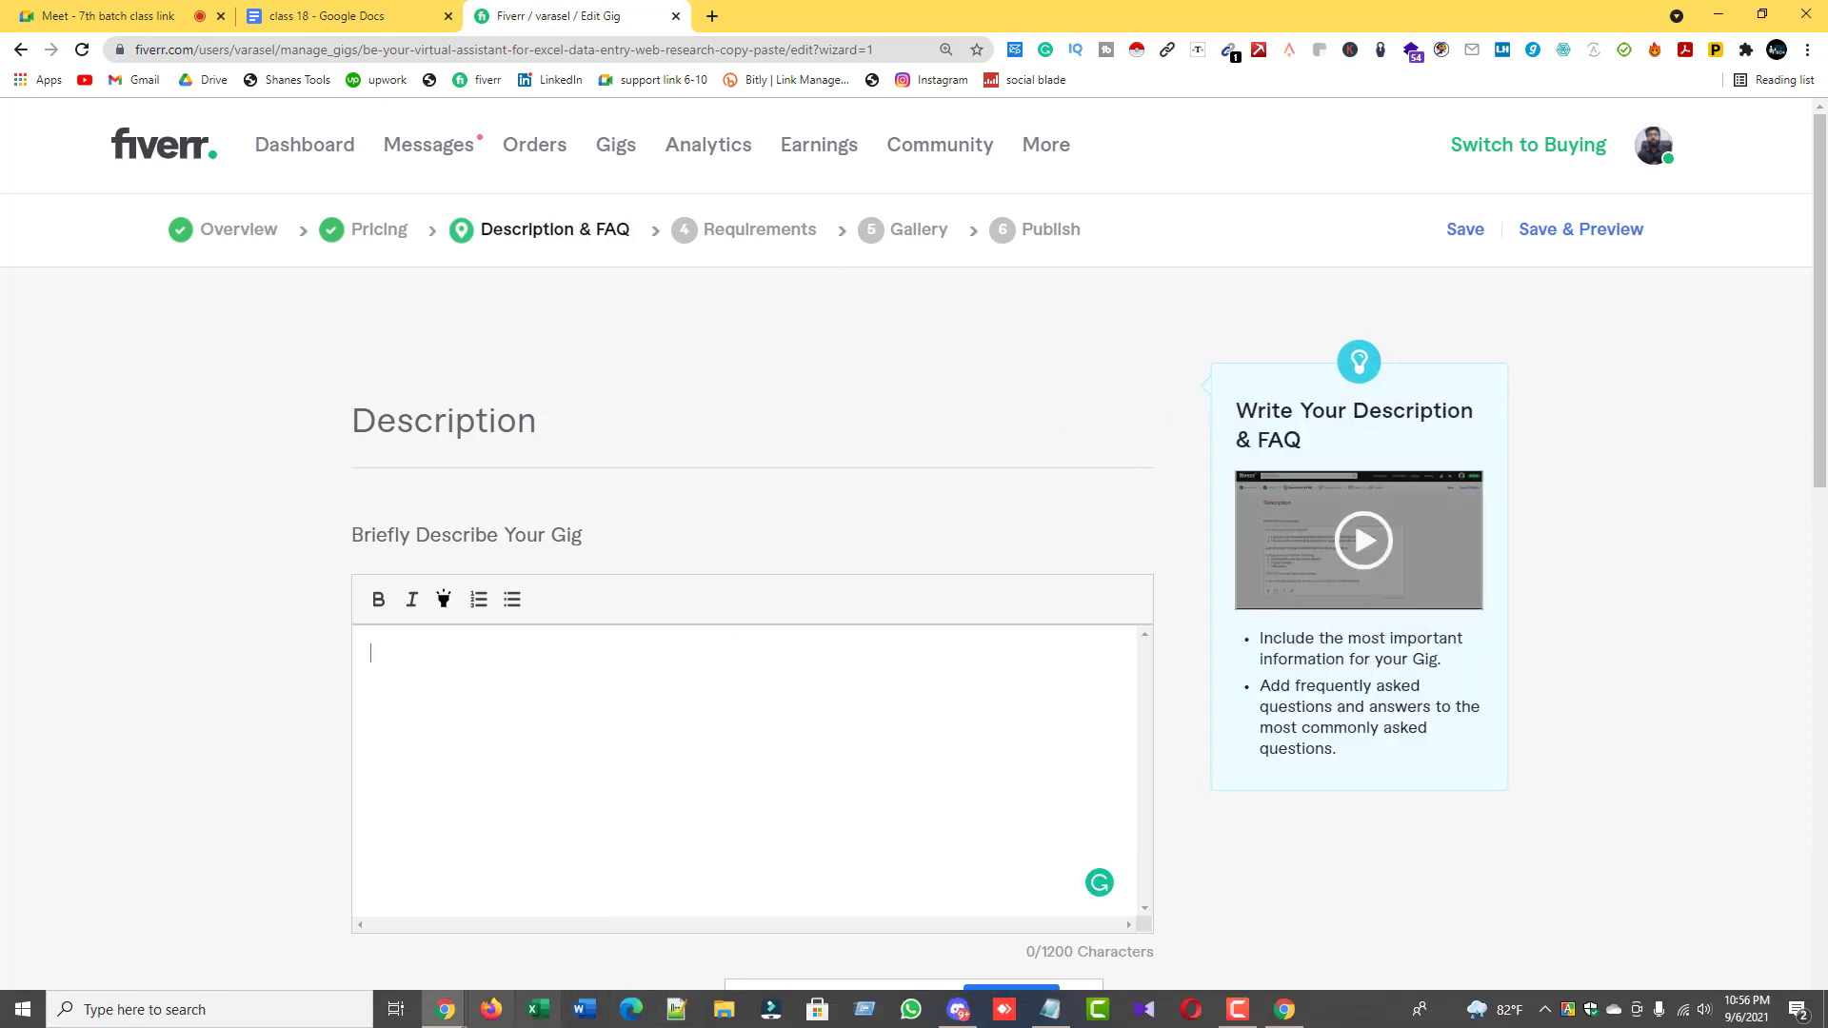
pyautogui.moveTo(444, 1010)
pyautogui.click(515, 960)
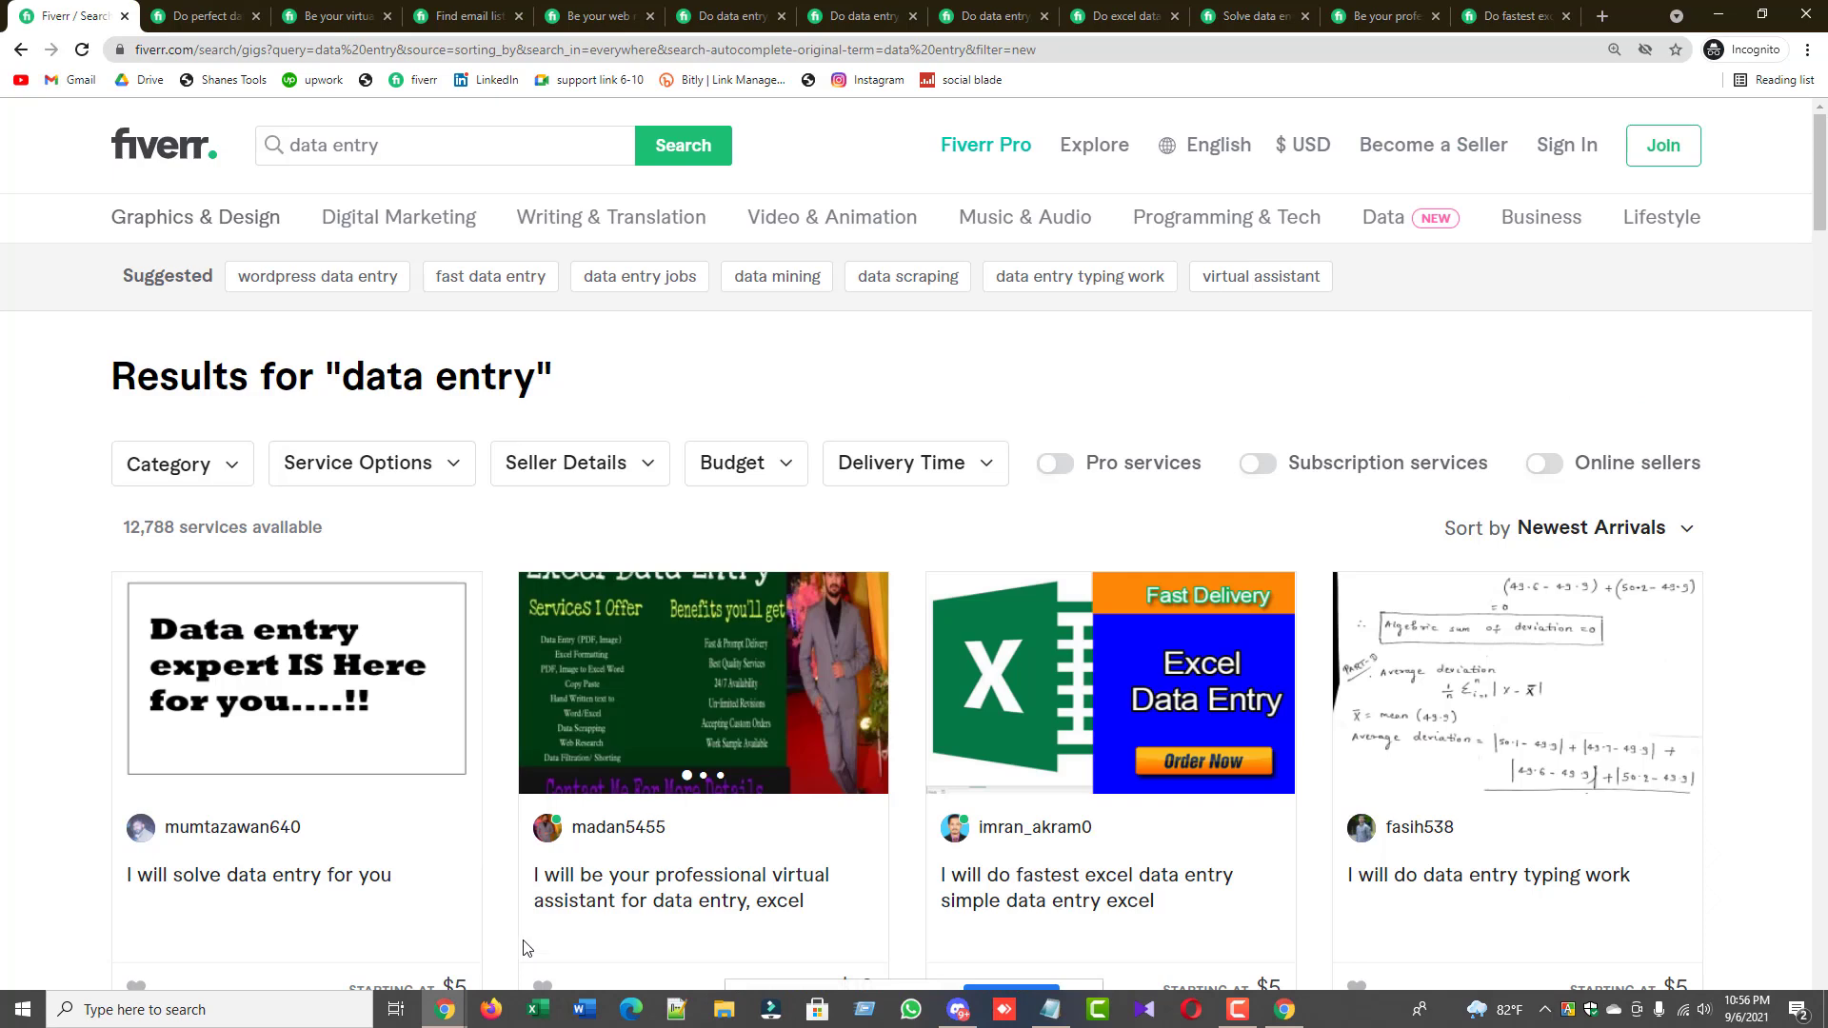
pyautogui.click(210, 14)
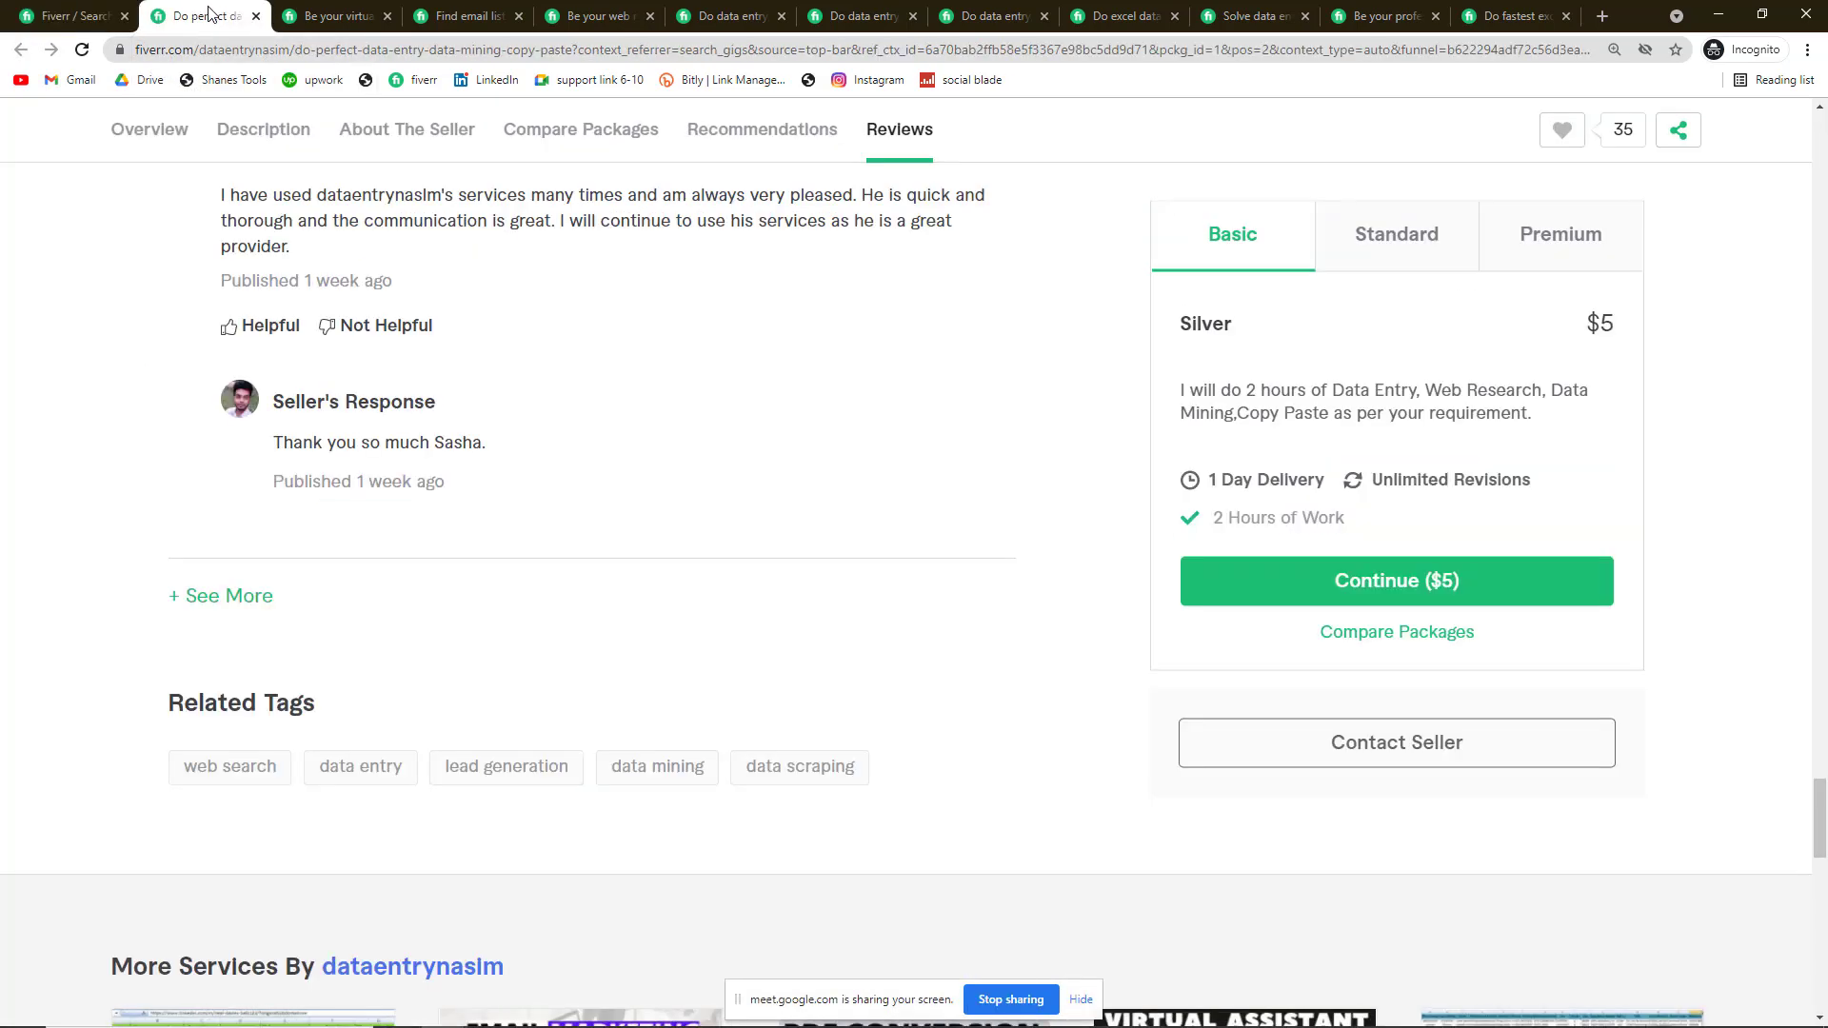
pyautogui.scroll(9, 547, 421)
pyautogui.scroll(15, 547, 421)
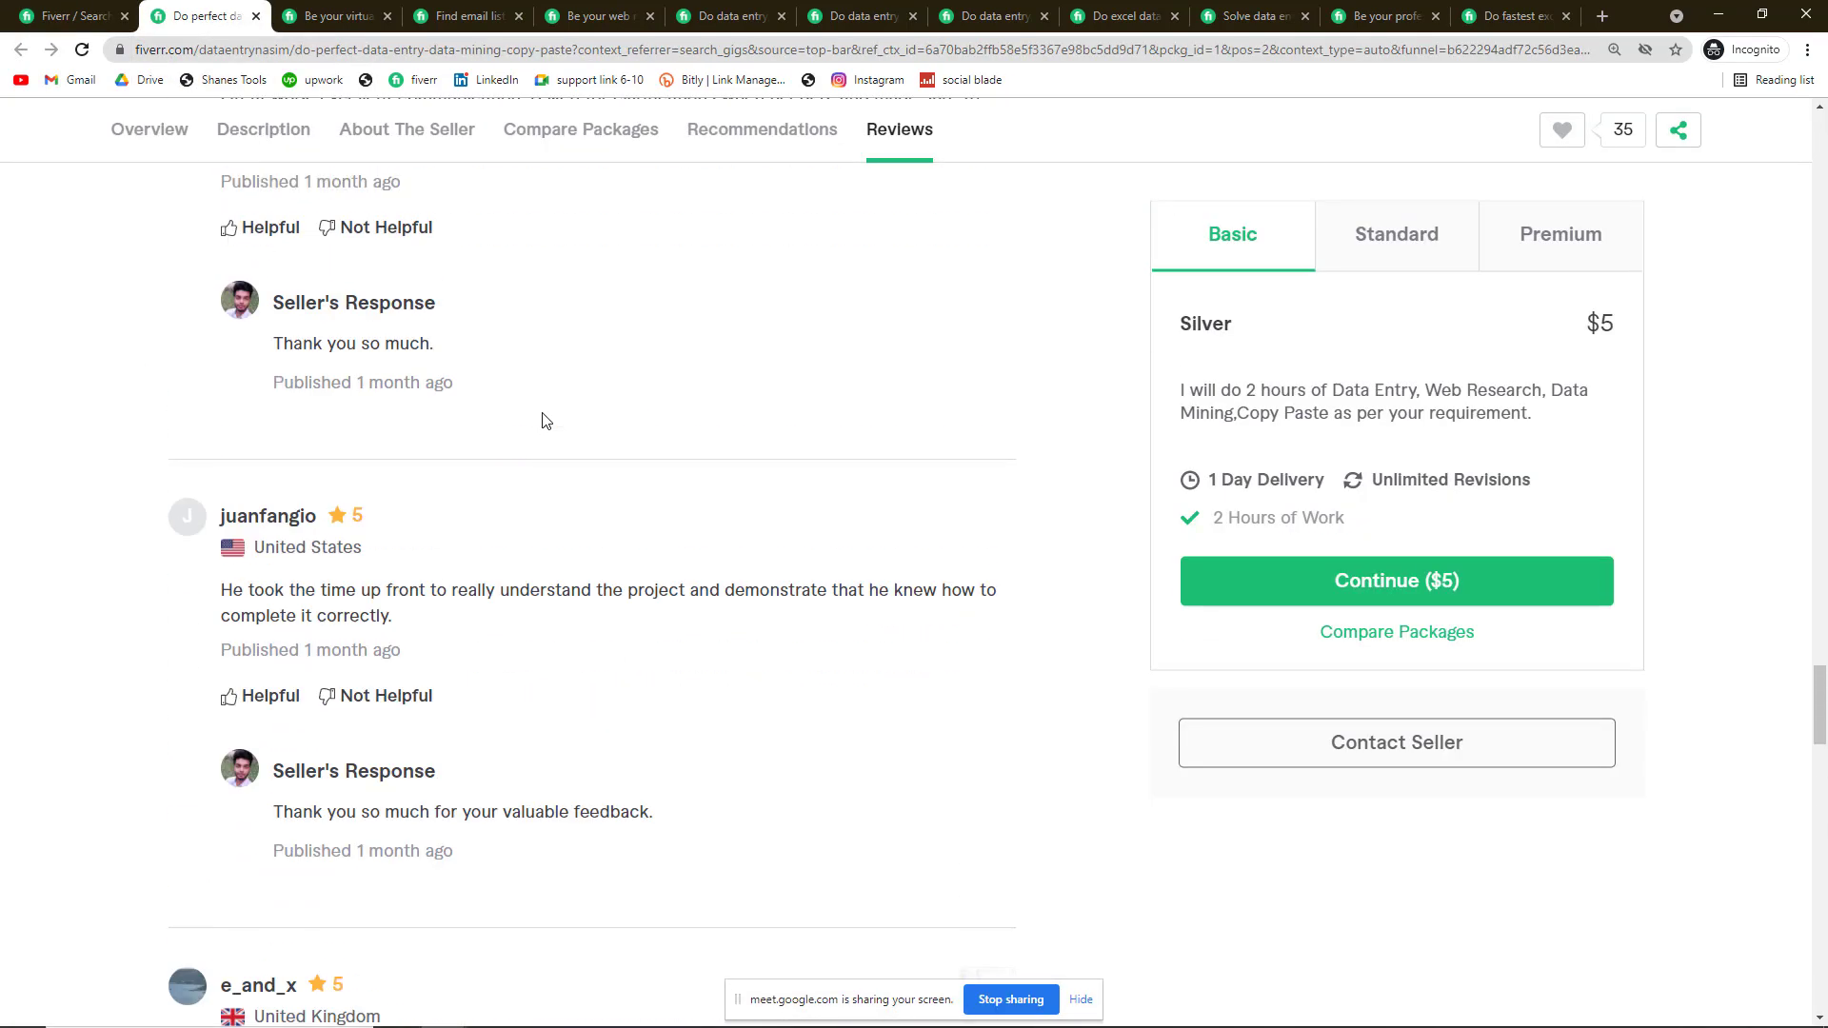
pyautogui.click(27, 9)
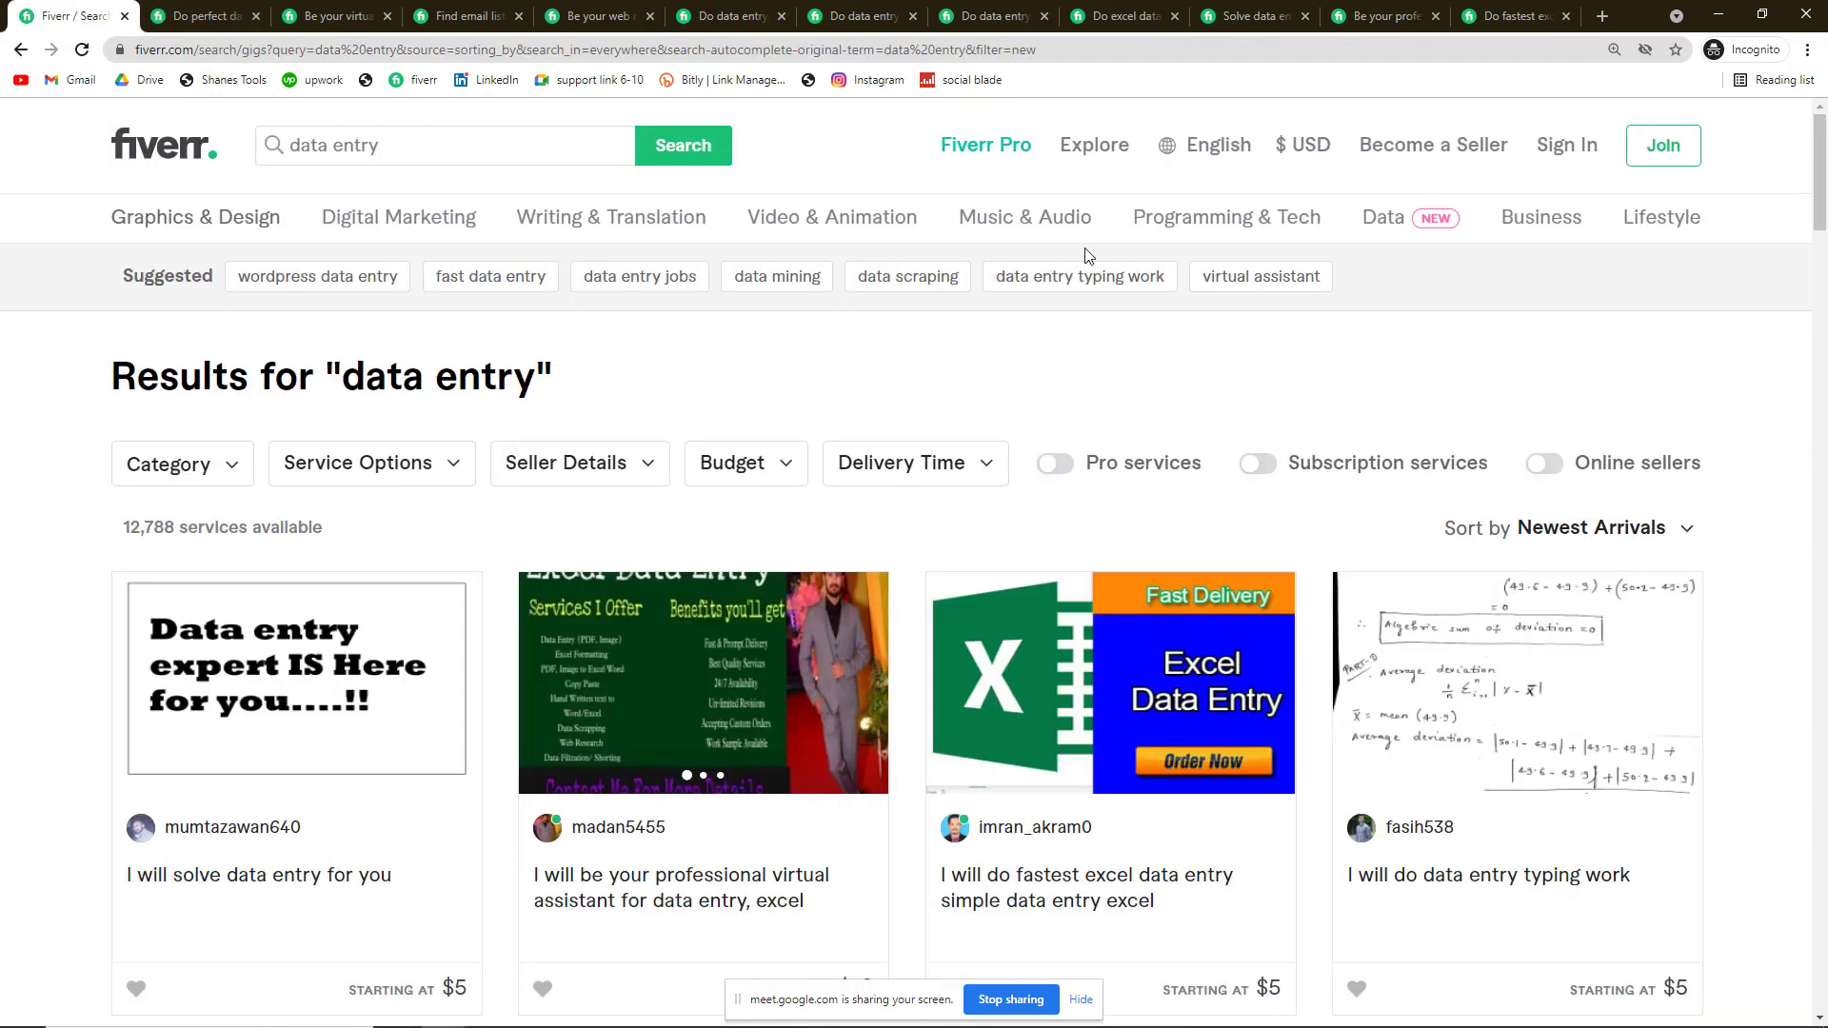
pyautogui.moveTo(476, 1005)
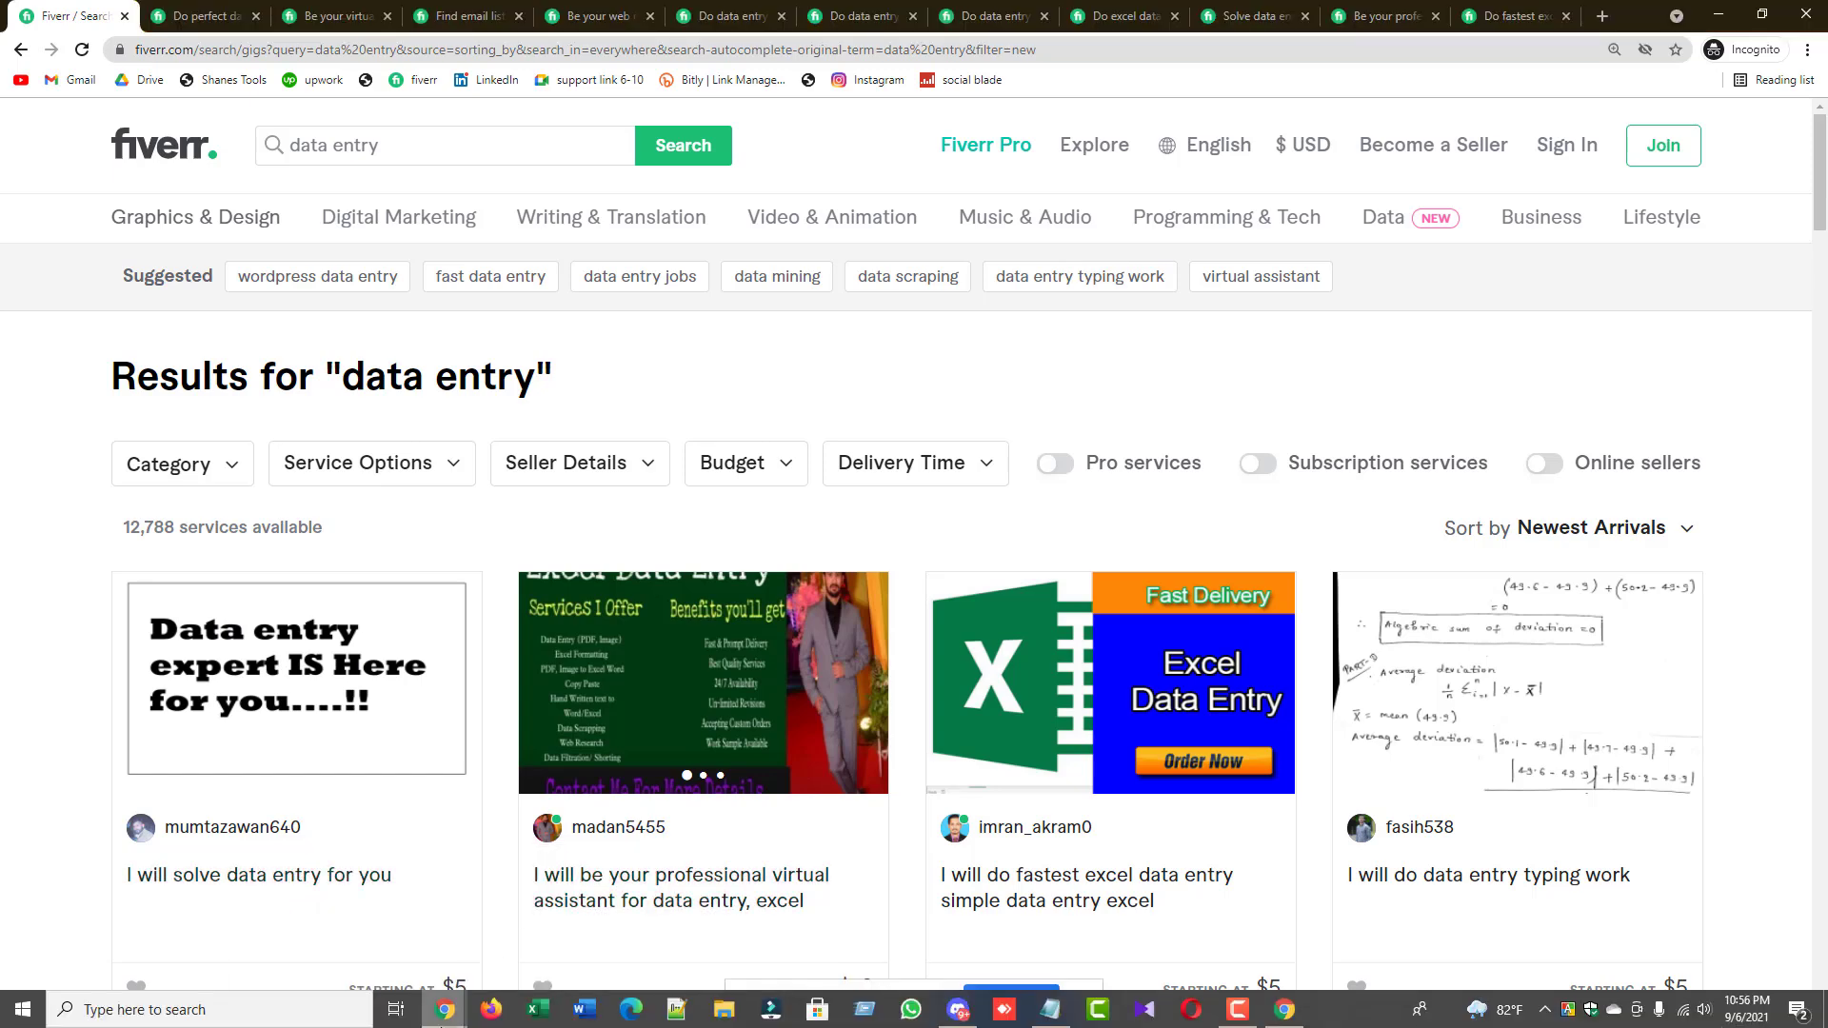
pyautogui.click(547, 938)
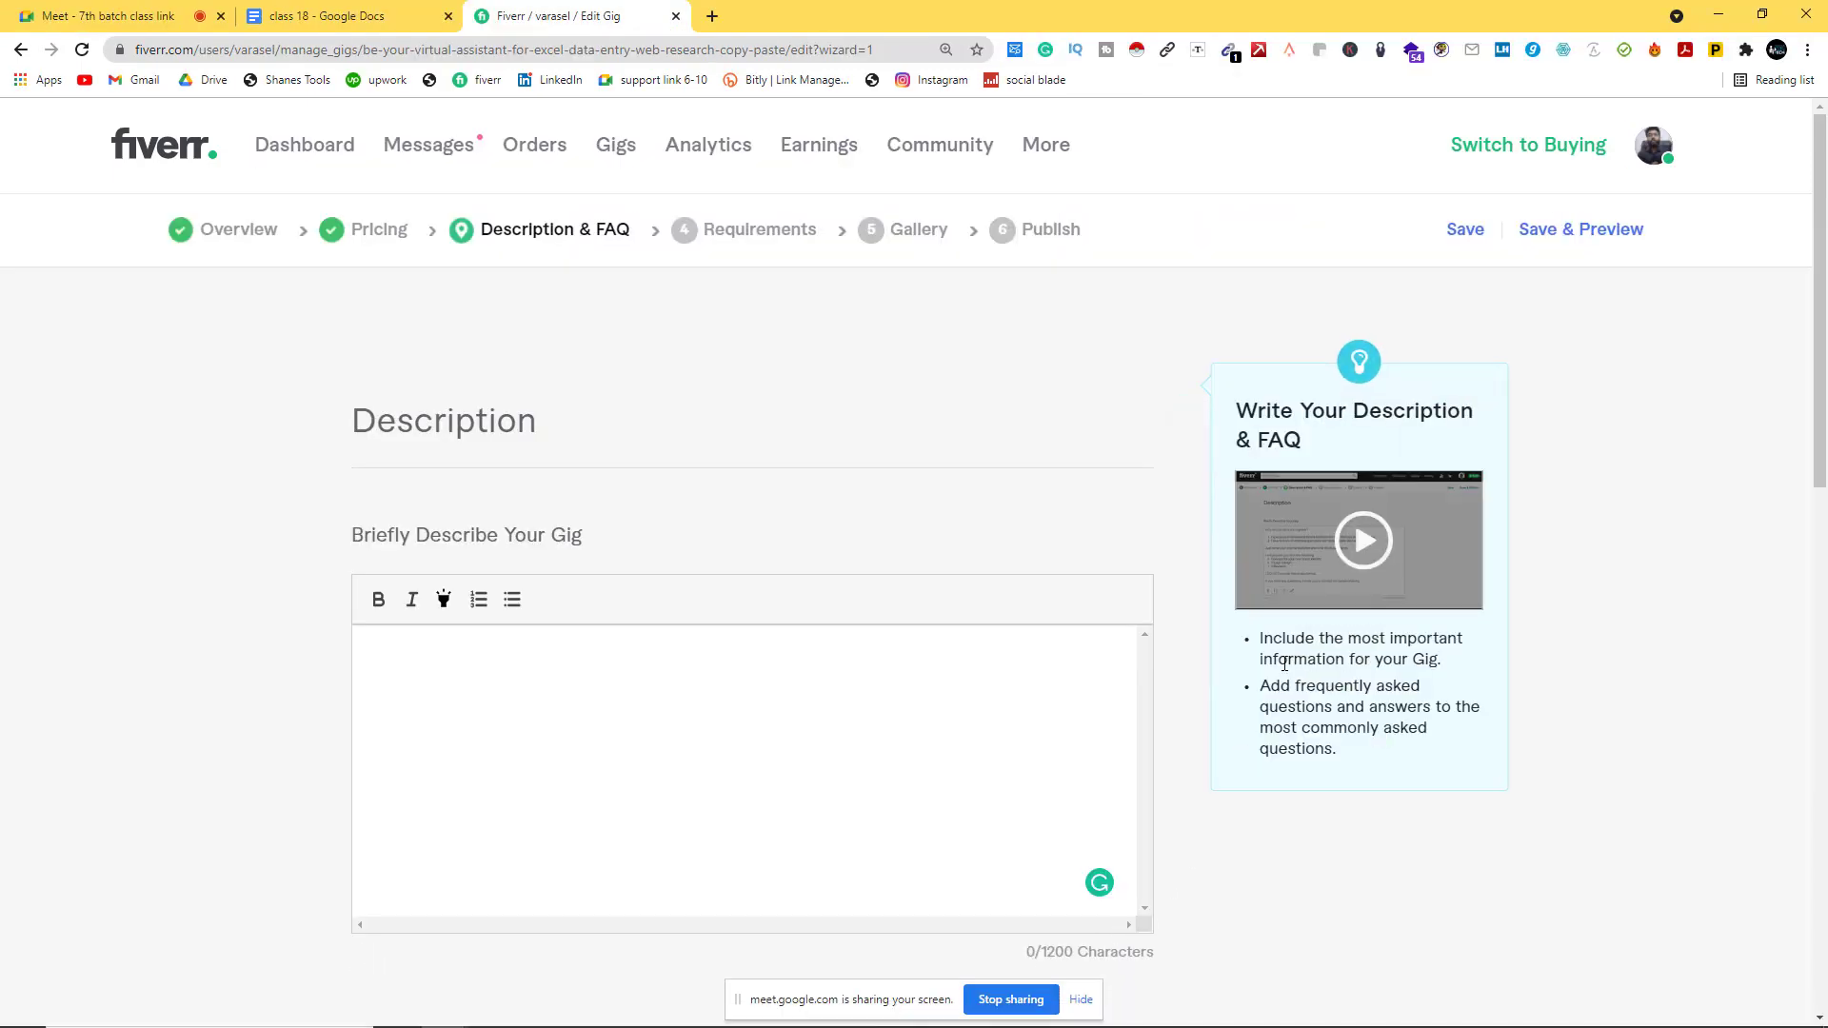
pyautogui.click(1095, 636)
pyautogui.click(642, 643)
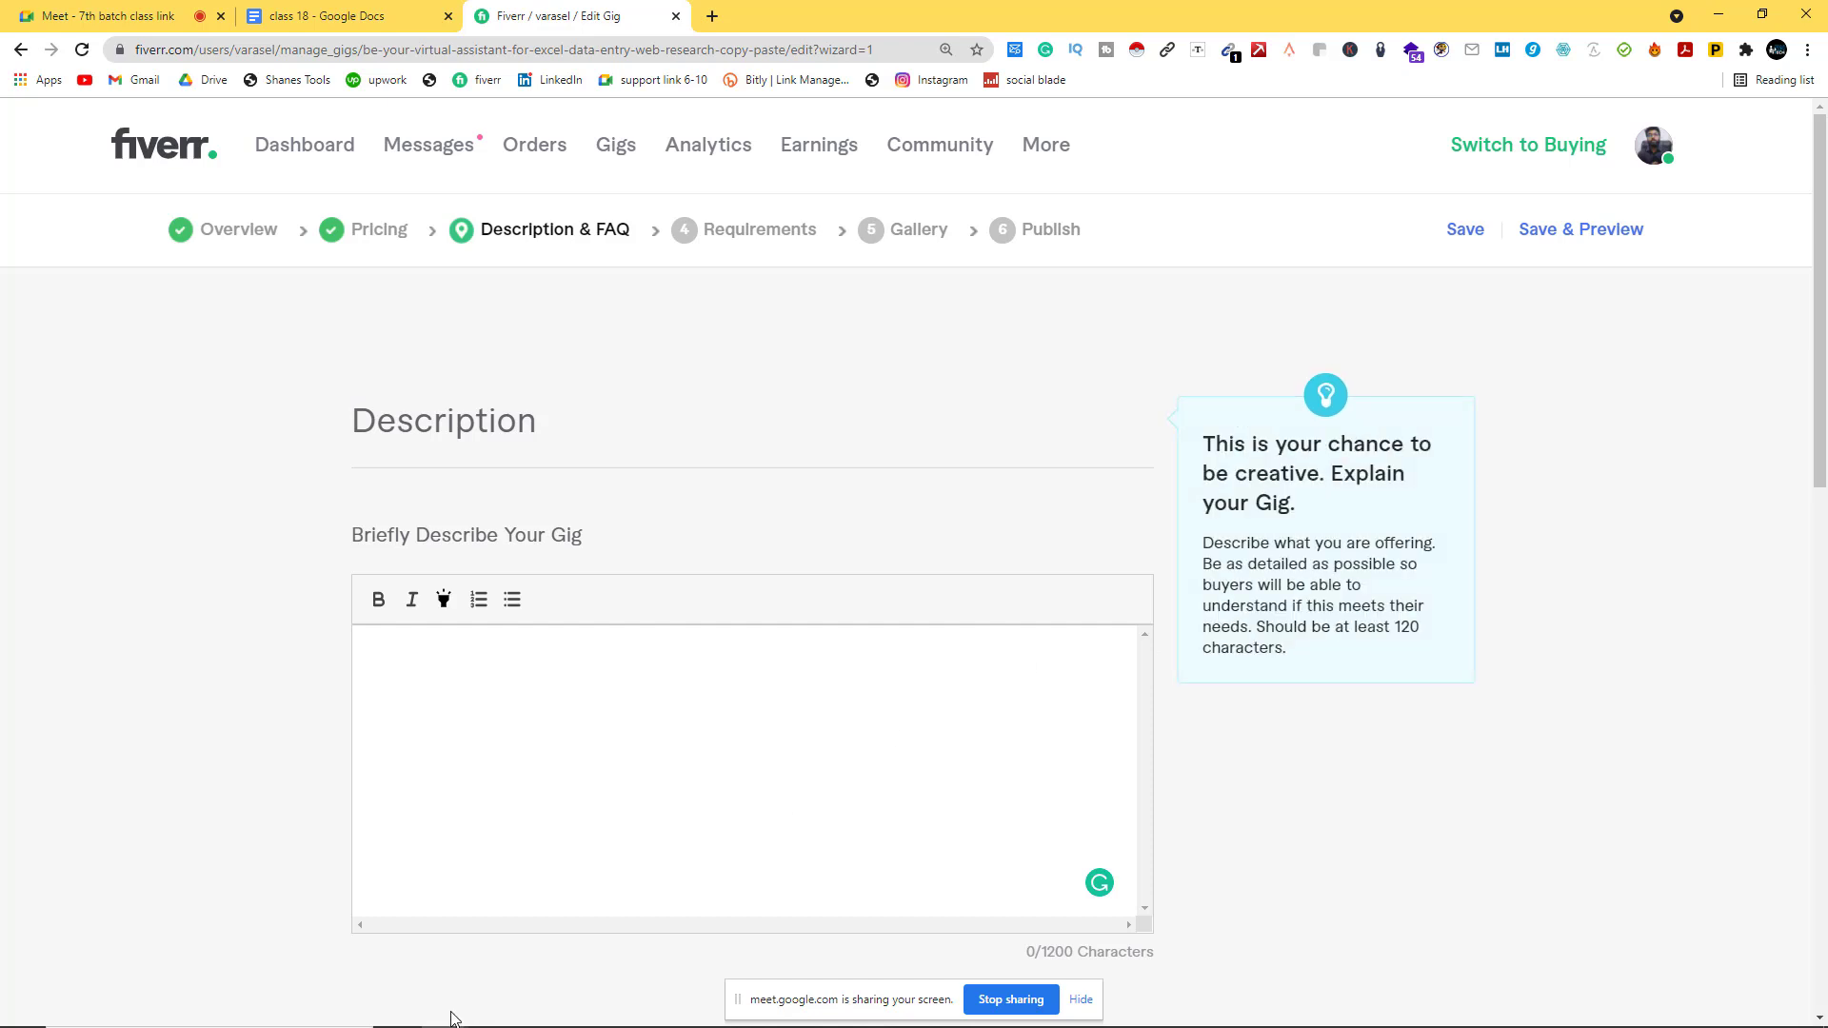
# Step: Examine the competitor's data entry gig again, from its package comparison and seller profile to its About This Gig description
pyautogui.moveTo(445, 1007)
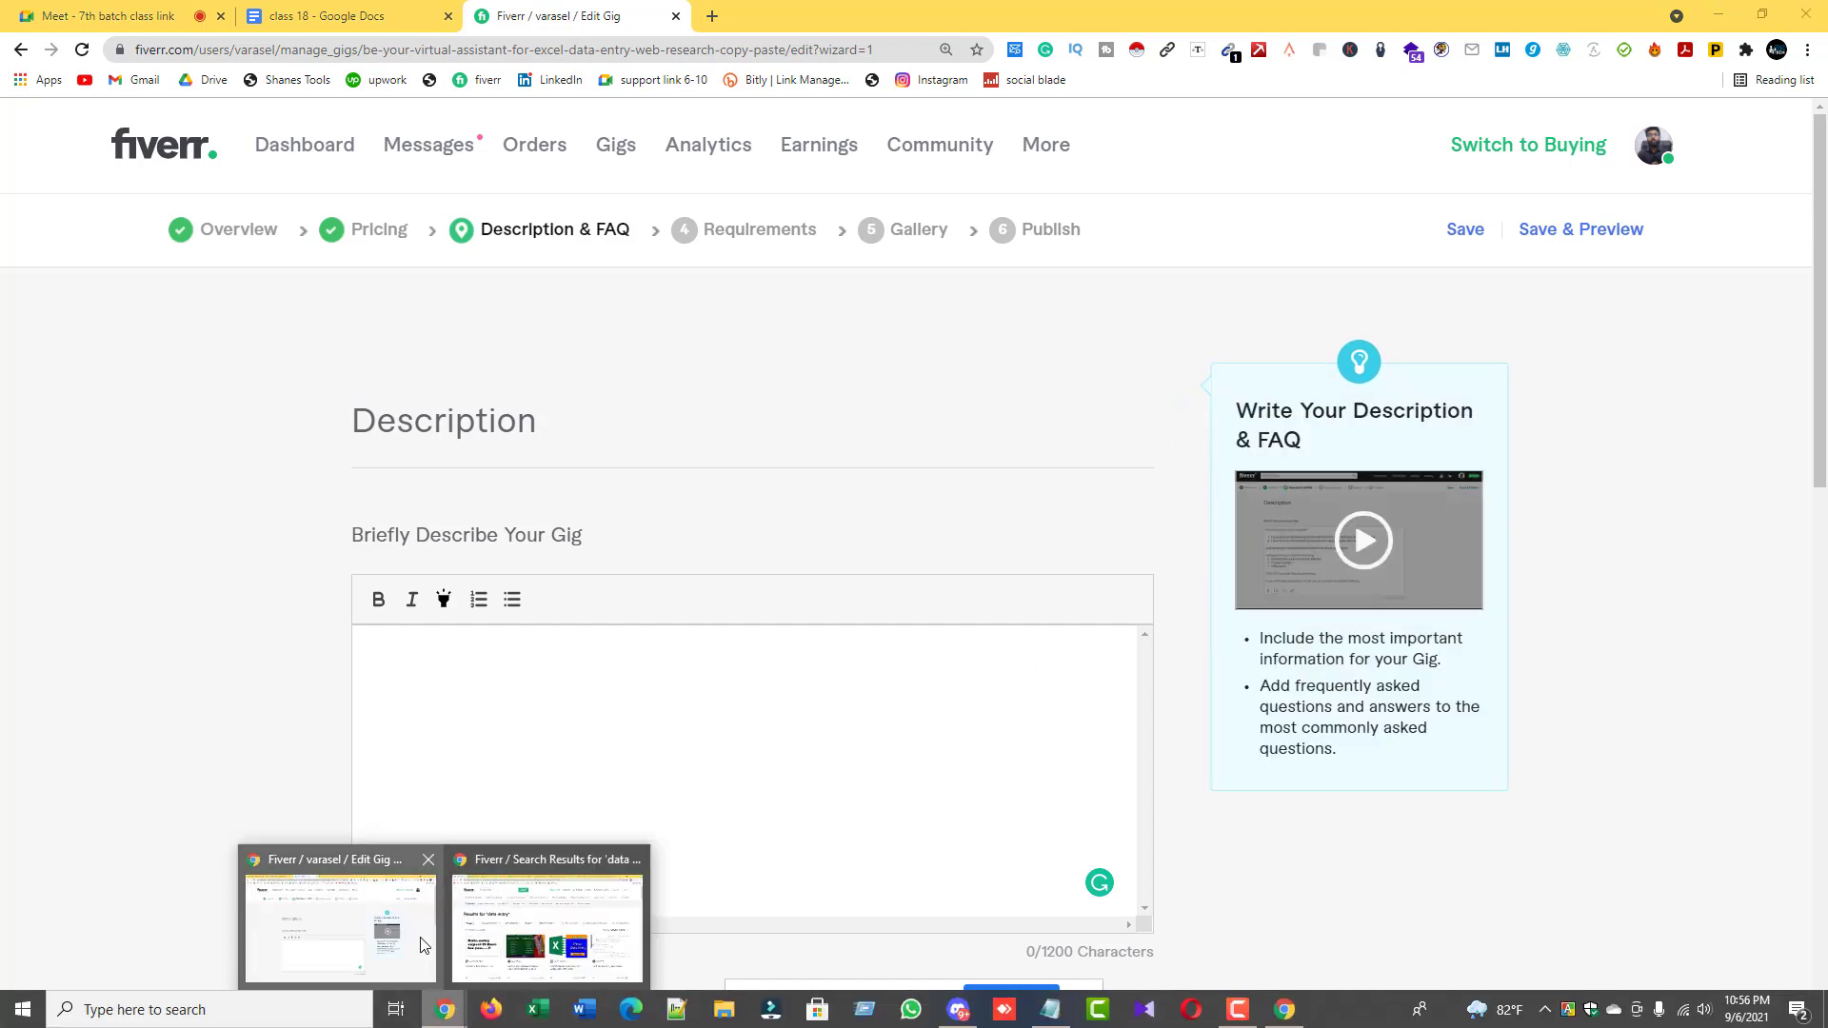
pyautogui.click(548, 919)
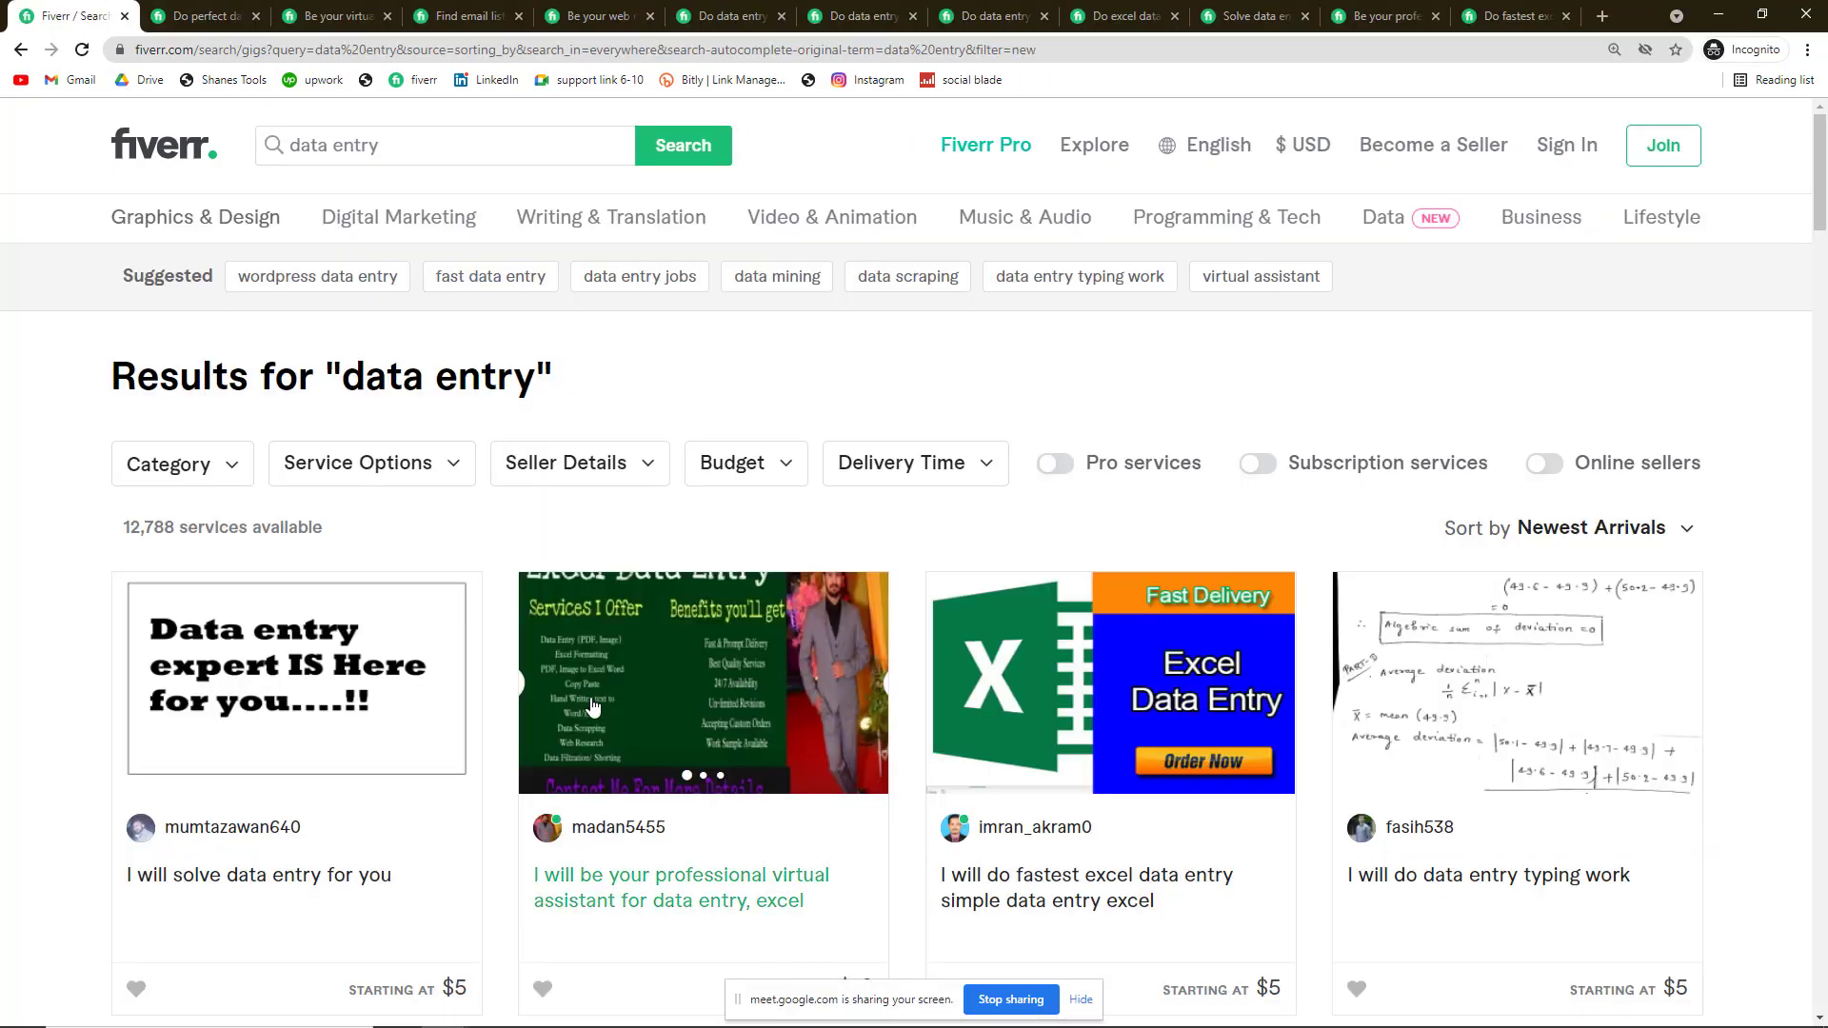
pyautogui.click(198, 16)
pyautogui.scroll(10, 282, 372)
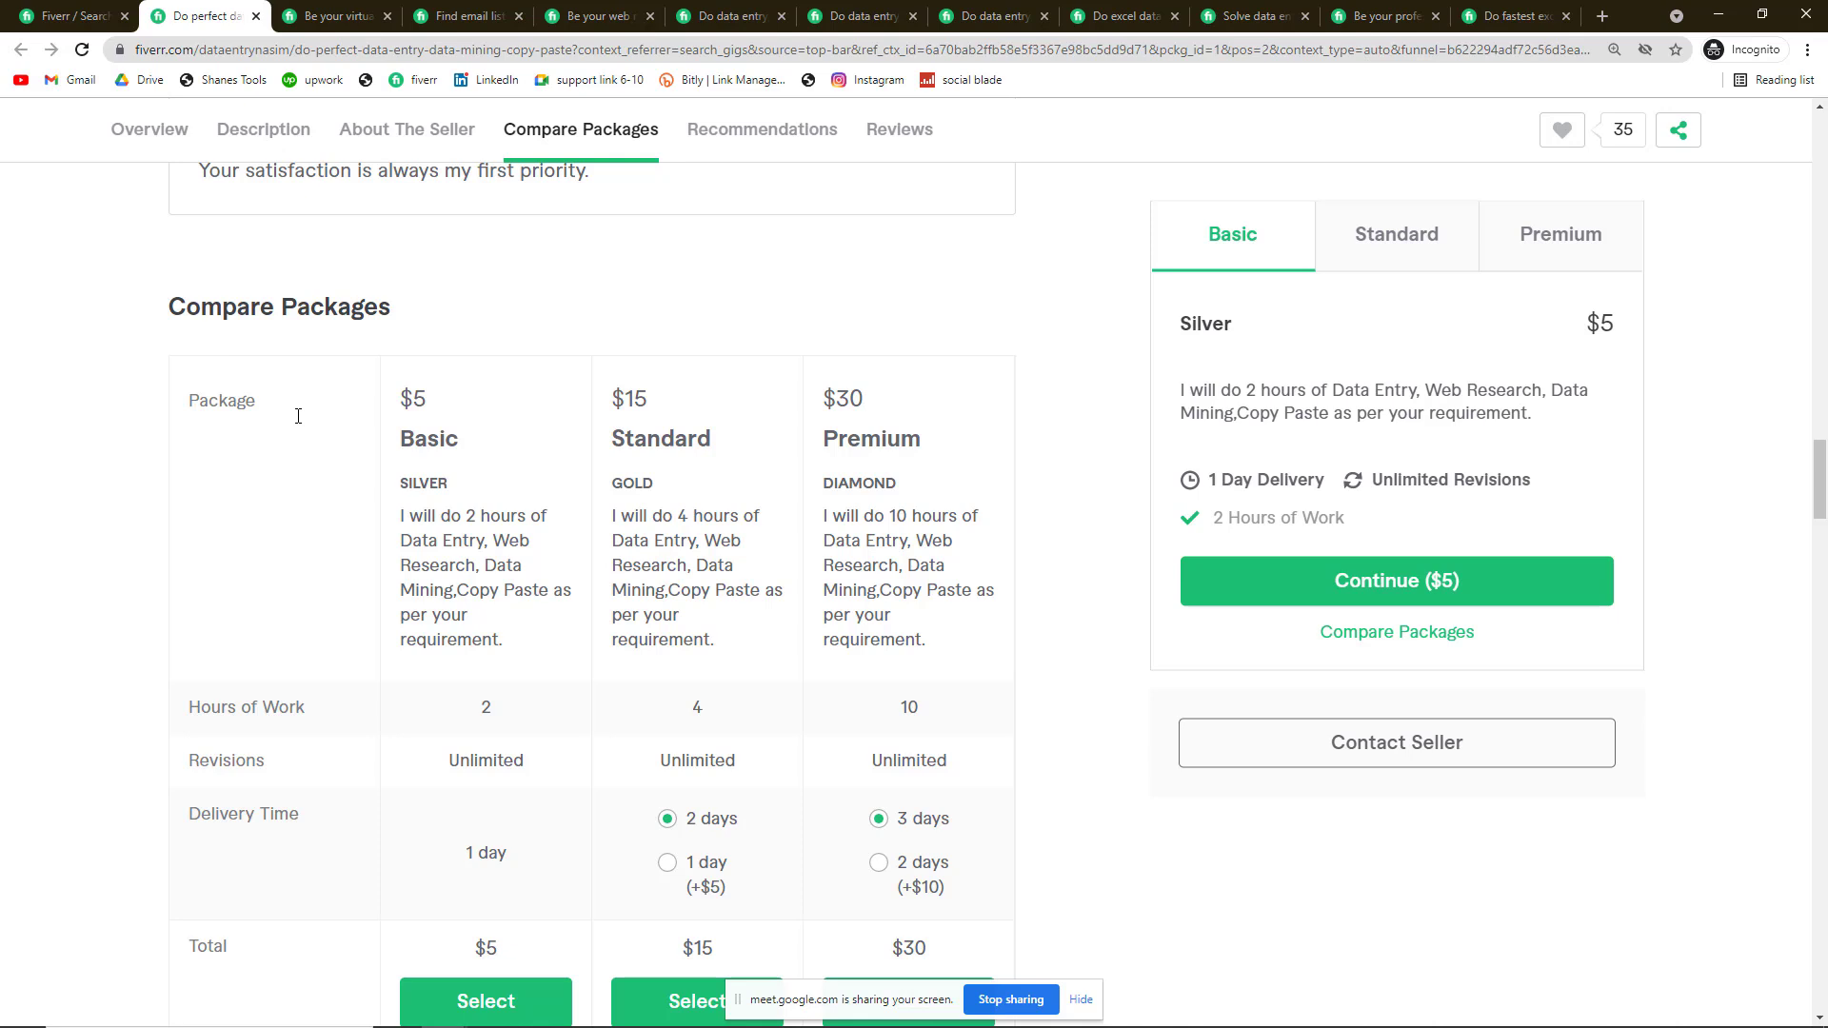
pyautogui.scroll(9, 298, 416)
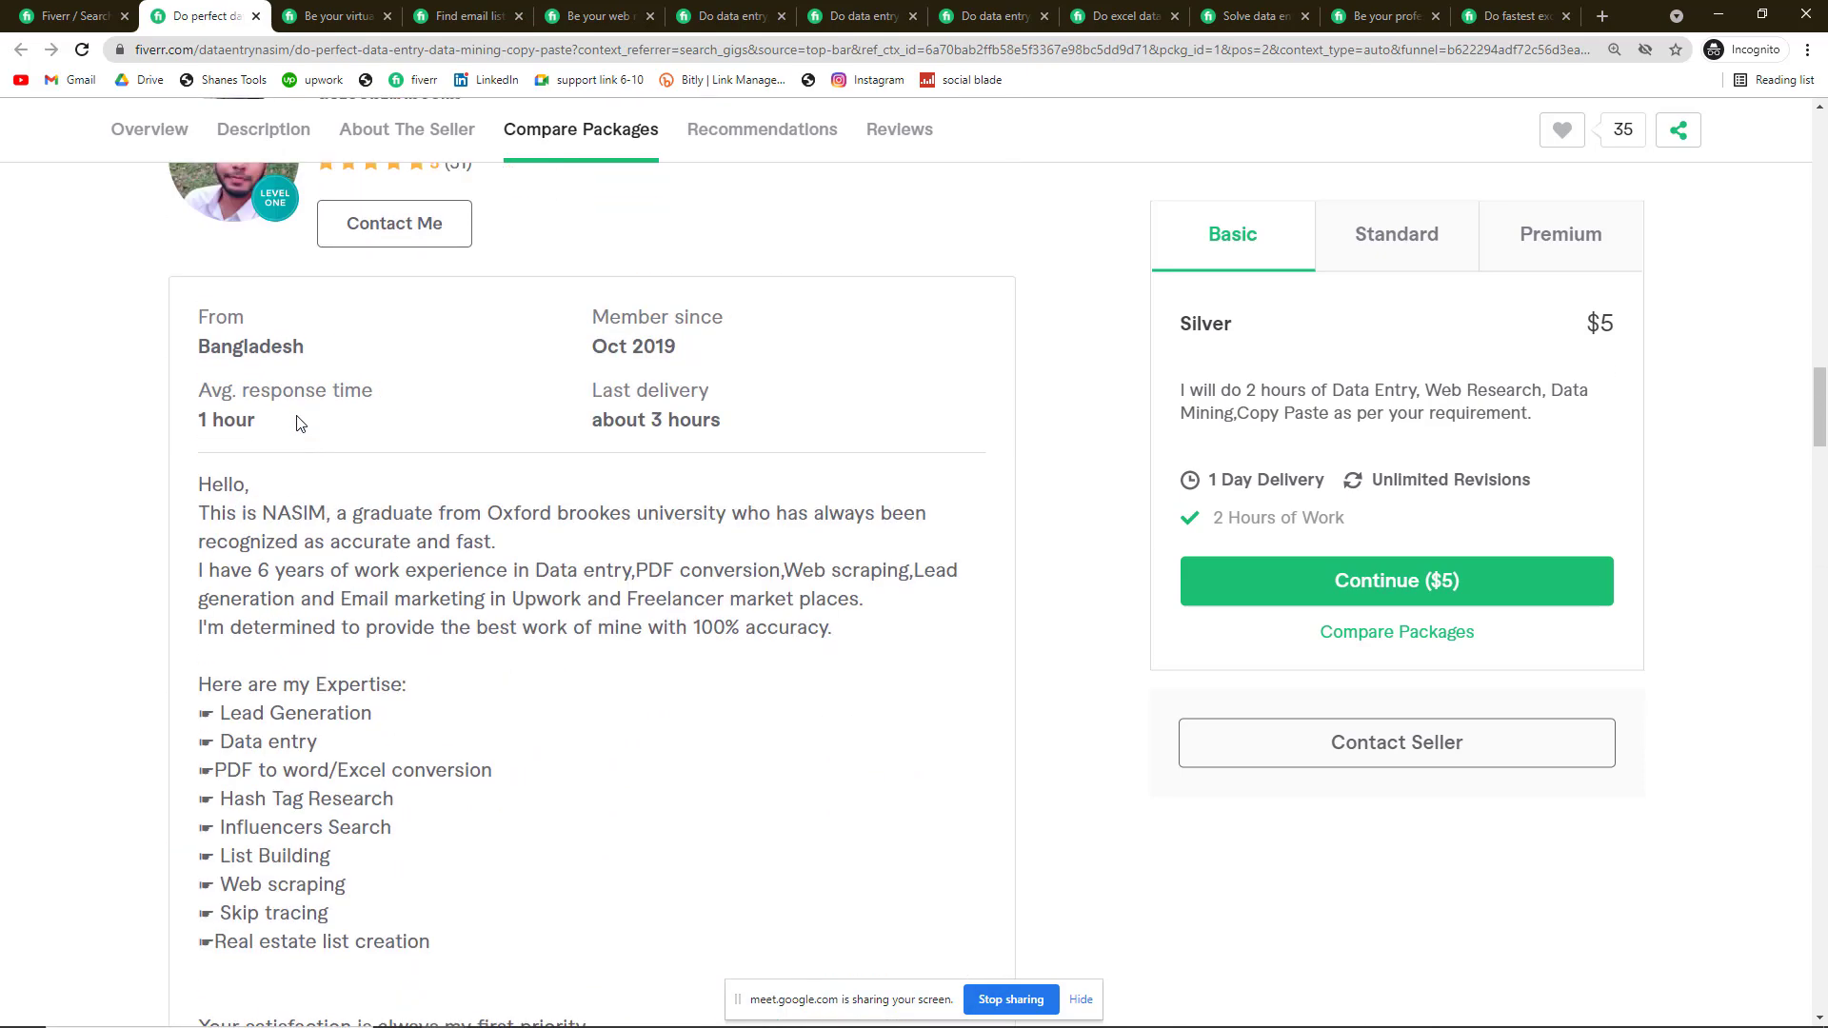
pyautogui.scroll(7, 298, 423)
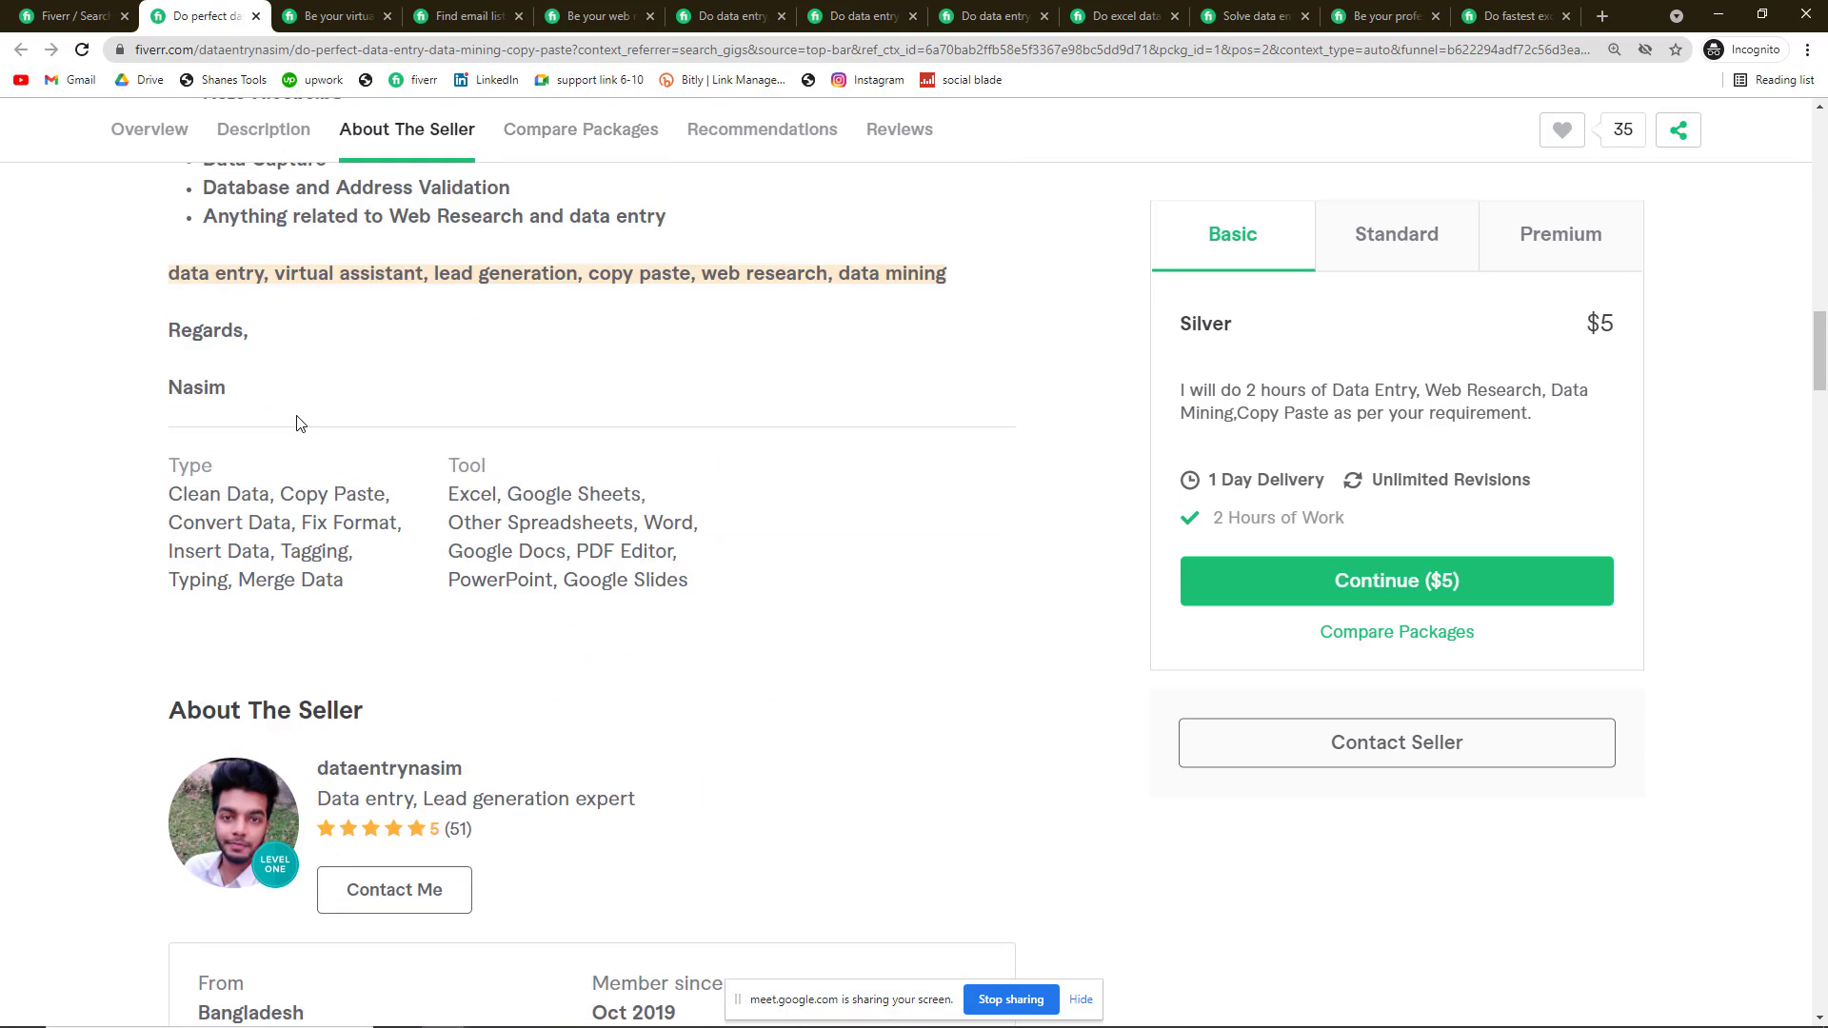
pyautogui.scroll(4, 298, 423)
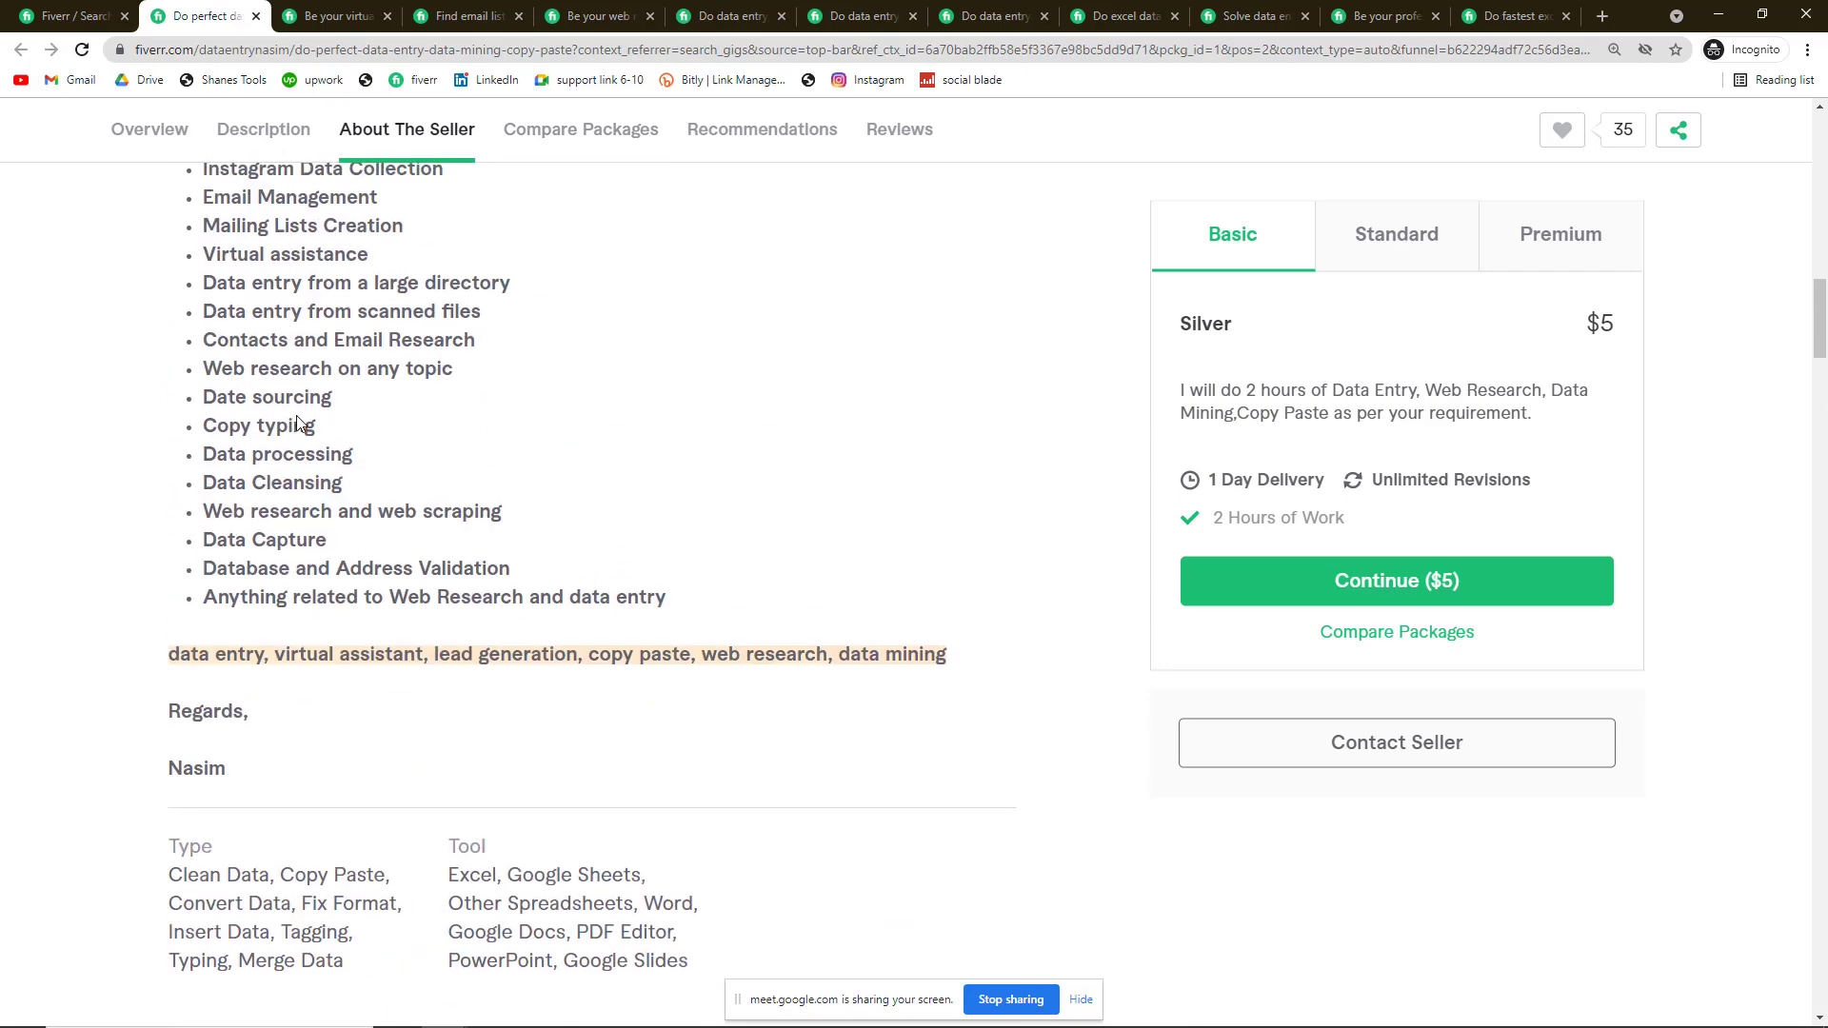
pyautogui.scroll(3, 298, 423)
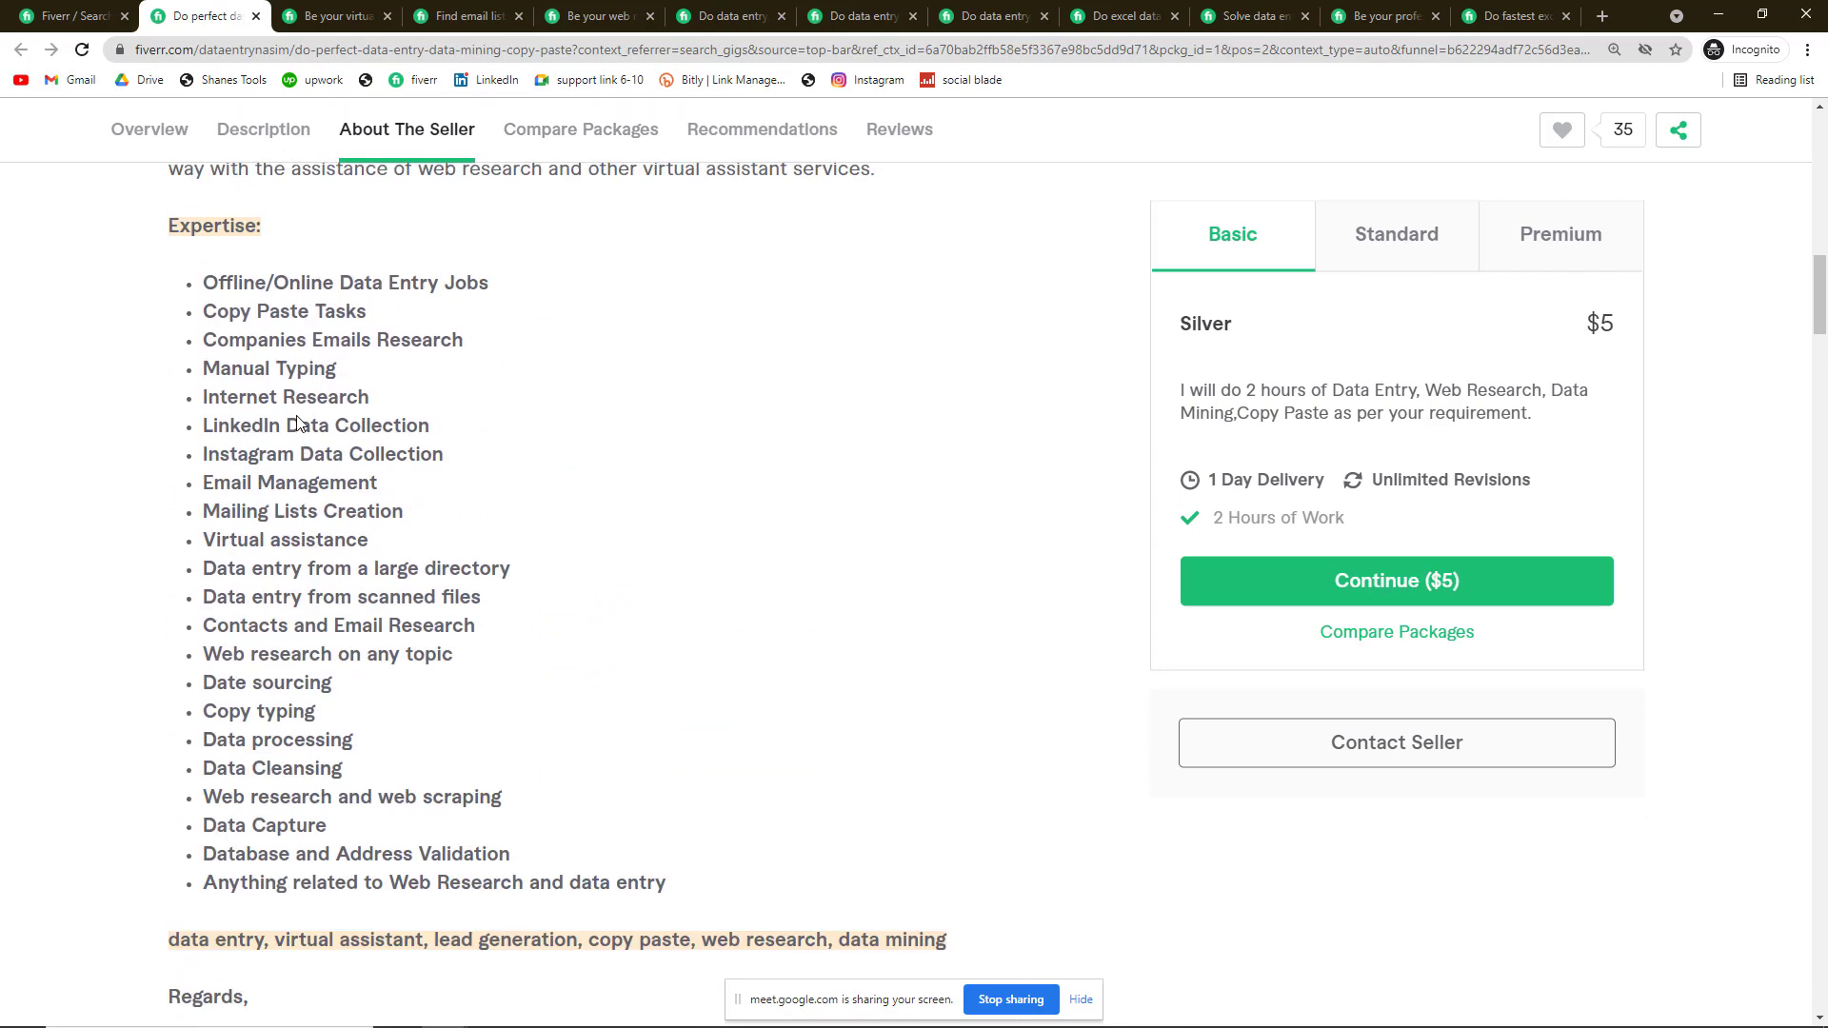
pyautogui.scroll(5, 298, 423)
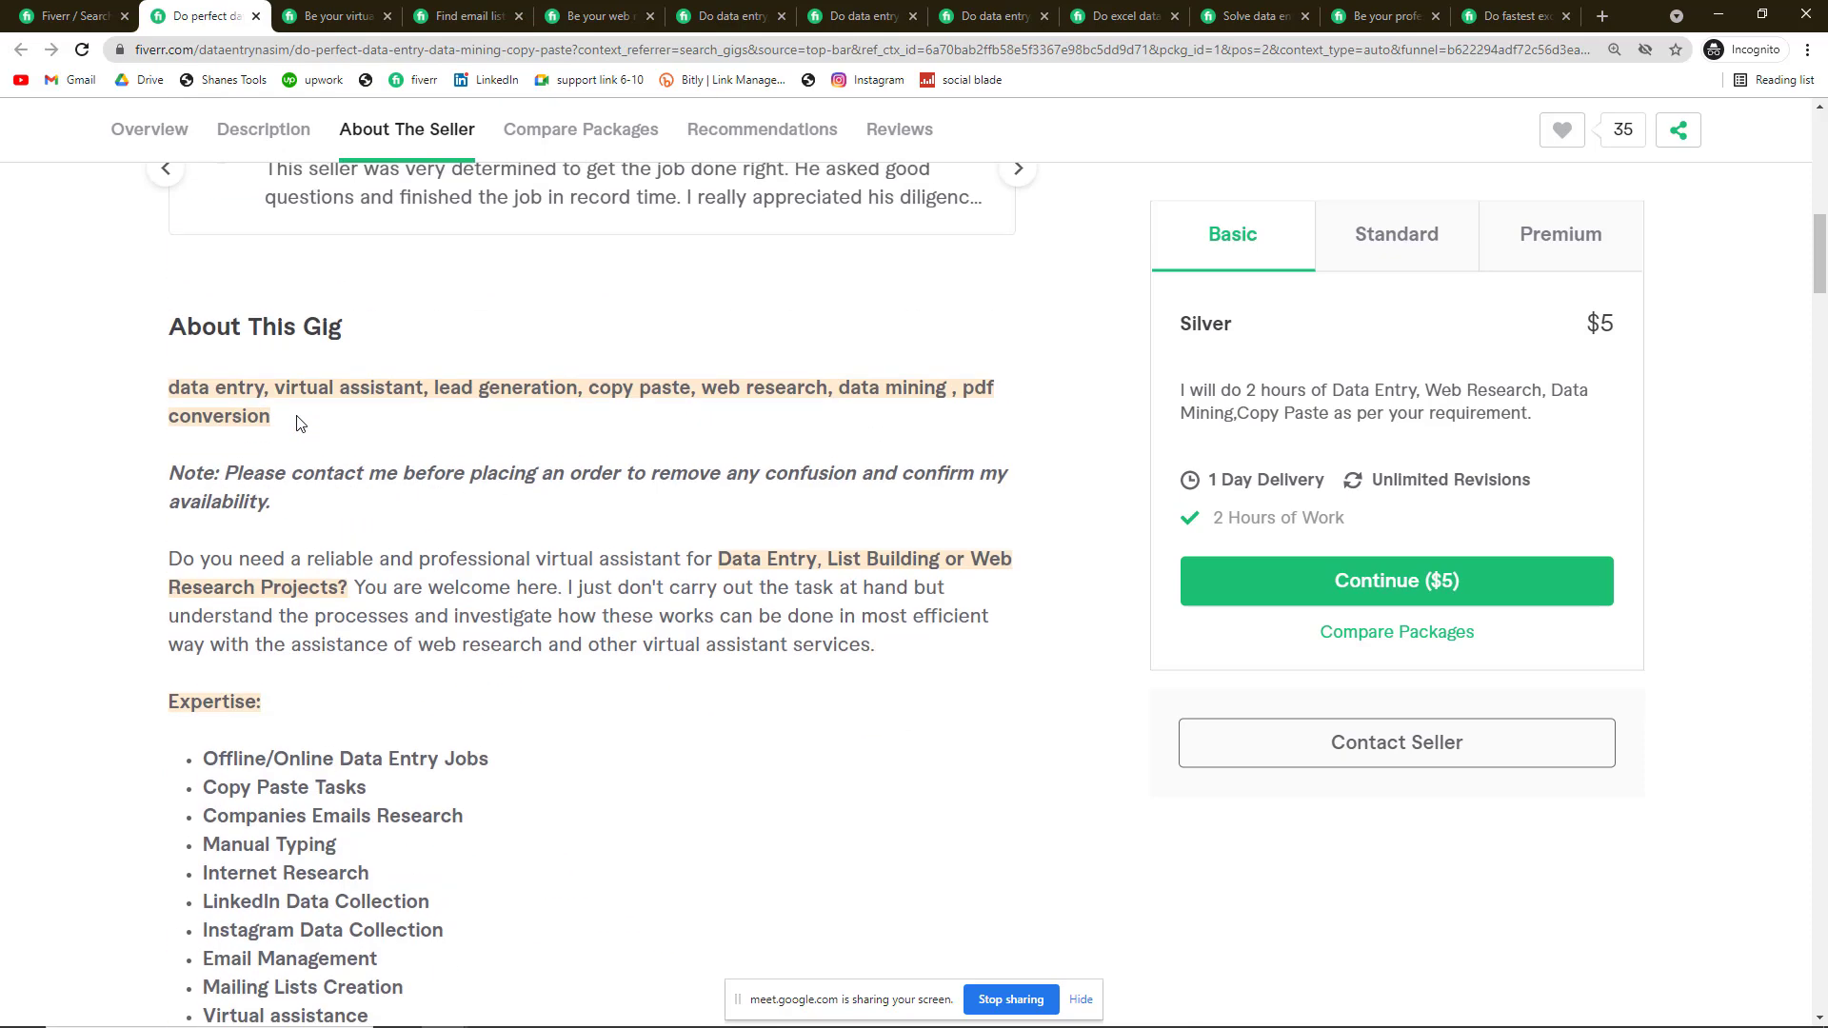
# Step: Go from the reviews of the "Be your virtual assistant" competitor gig up to its About This Gig text and services list
pyautogui.click(324, 17)
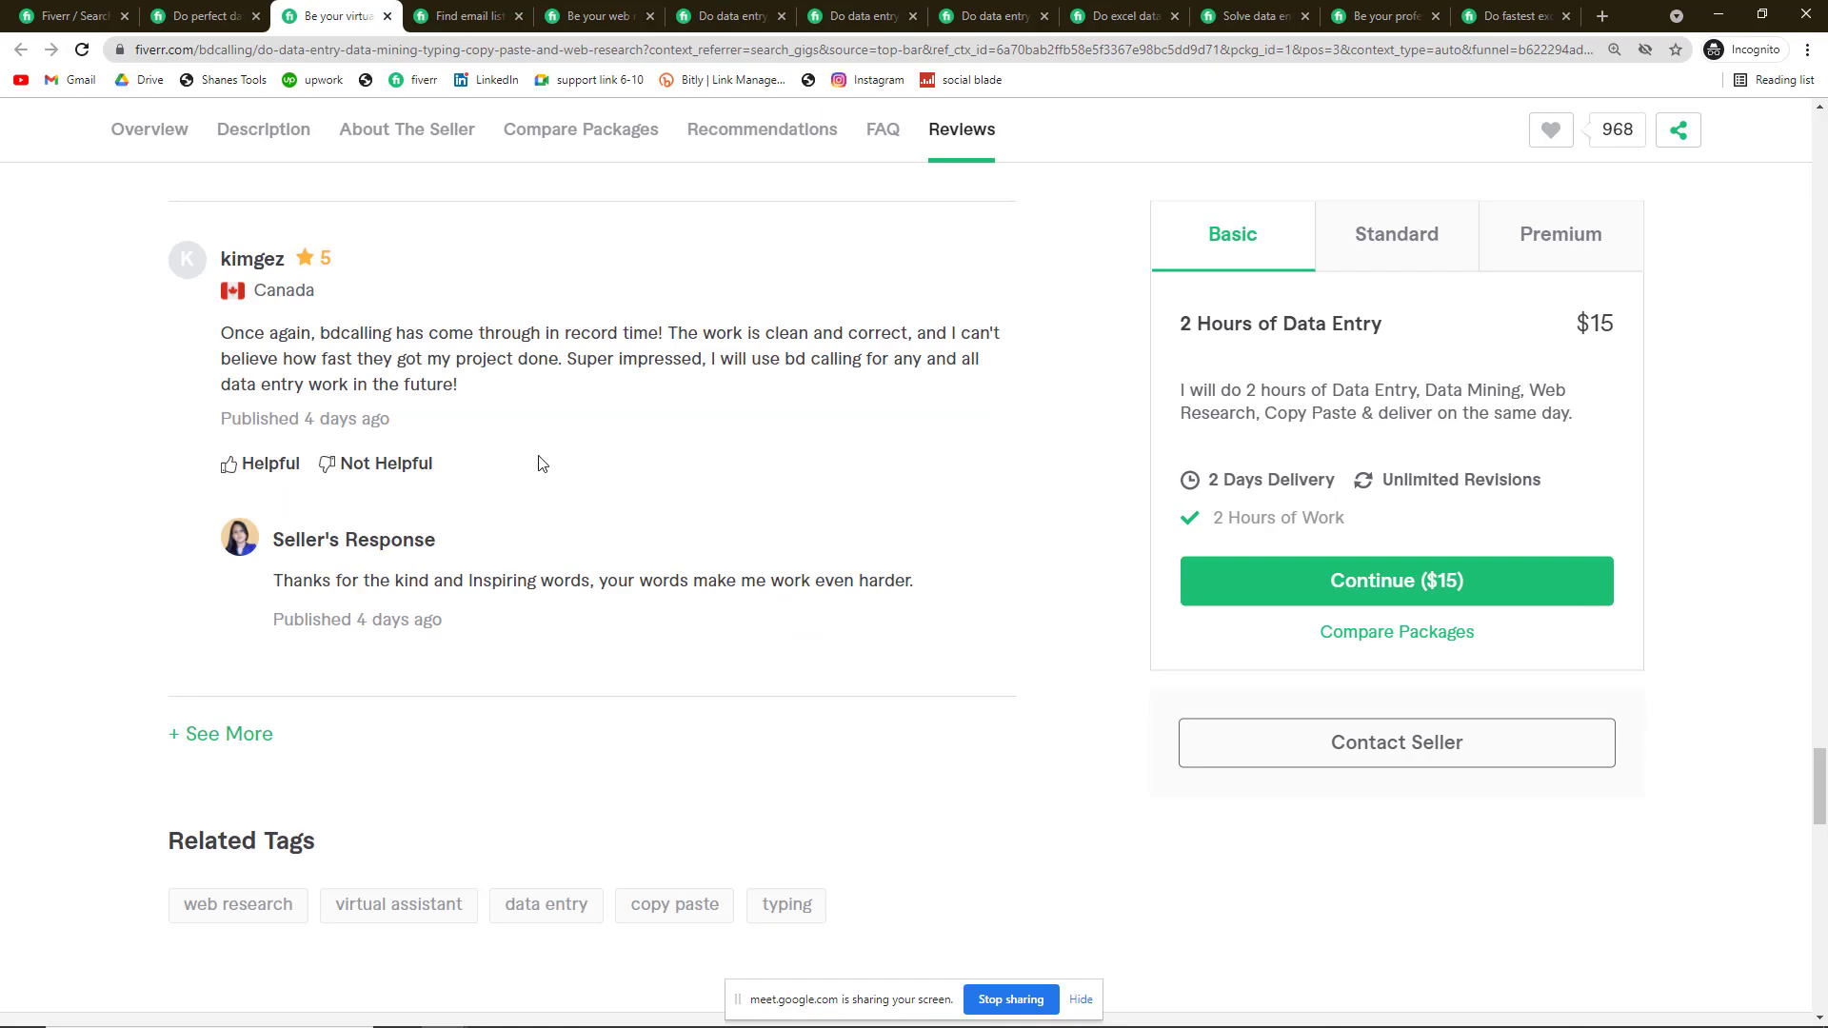
pyautogui.scroll(6, 535, 459)
pyautogui.scroll(20, 534, 459)
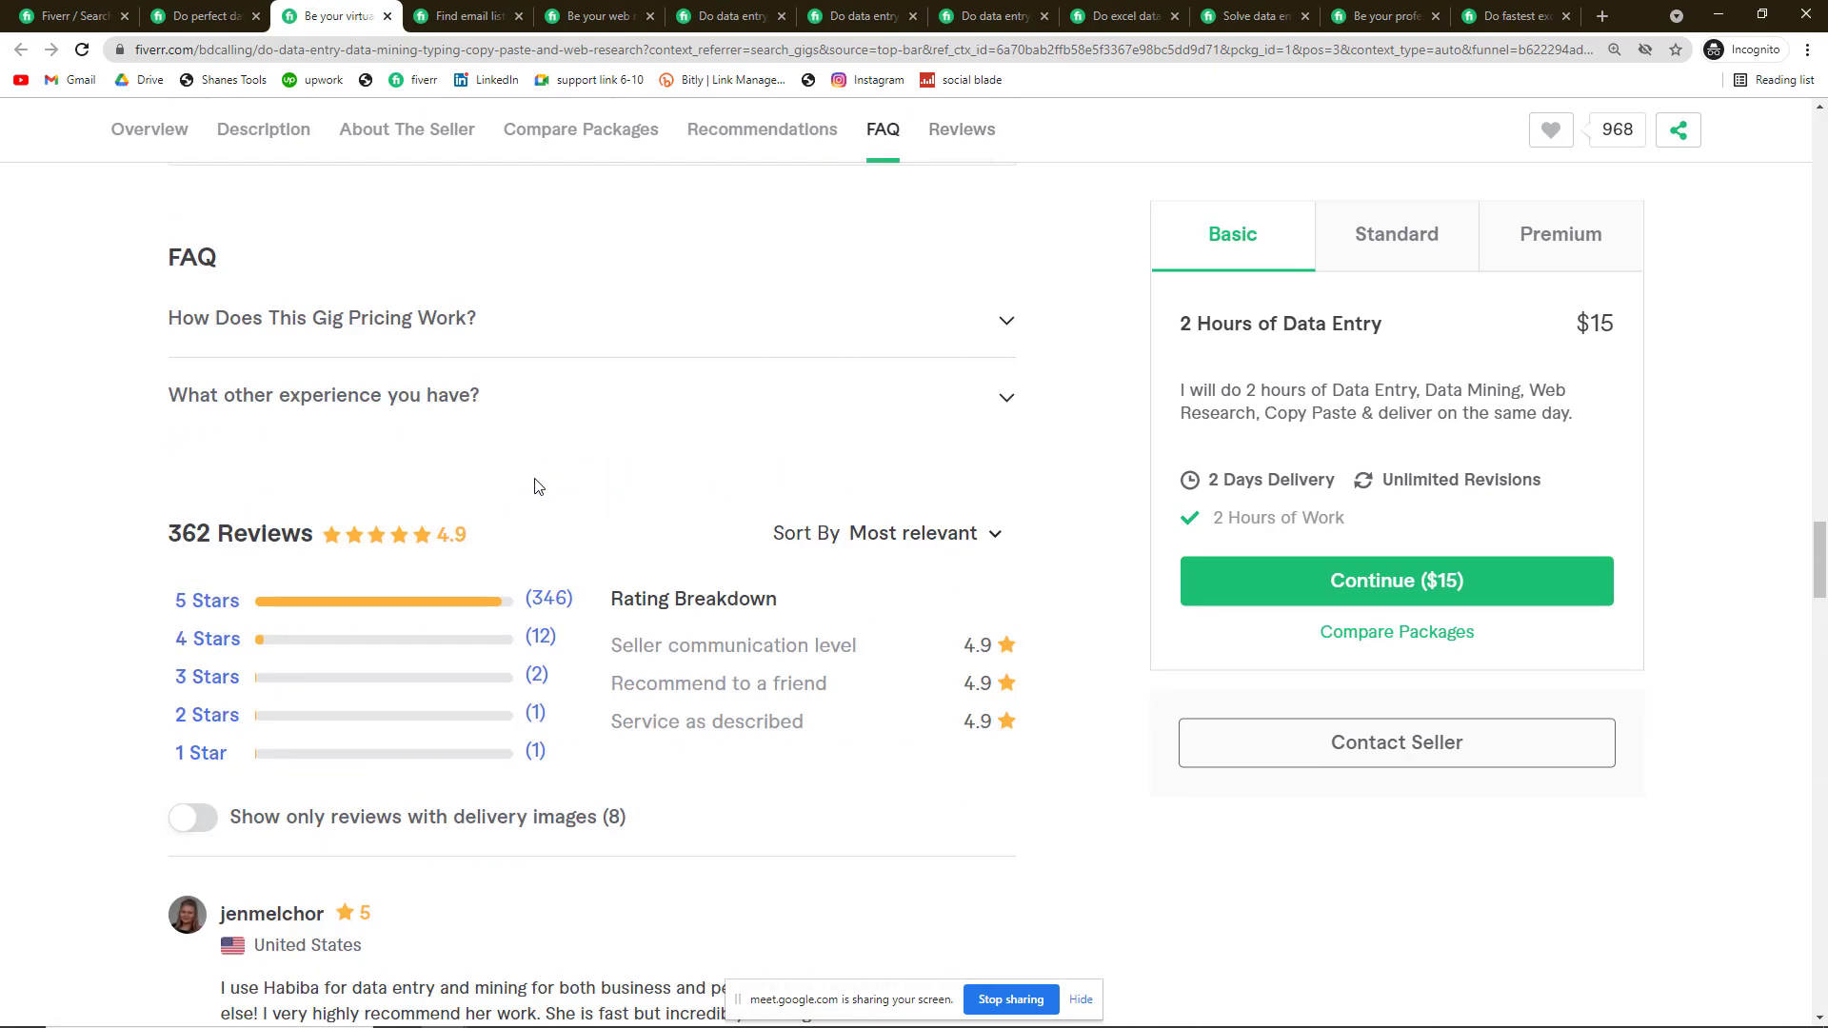
pyautogui.scroll(20, 533, 484)
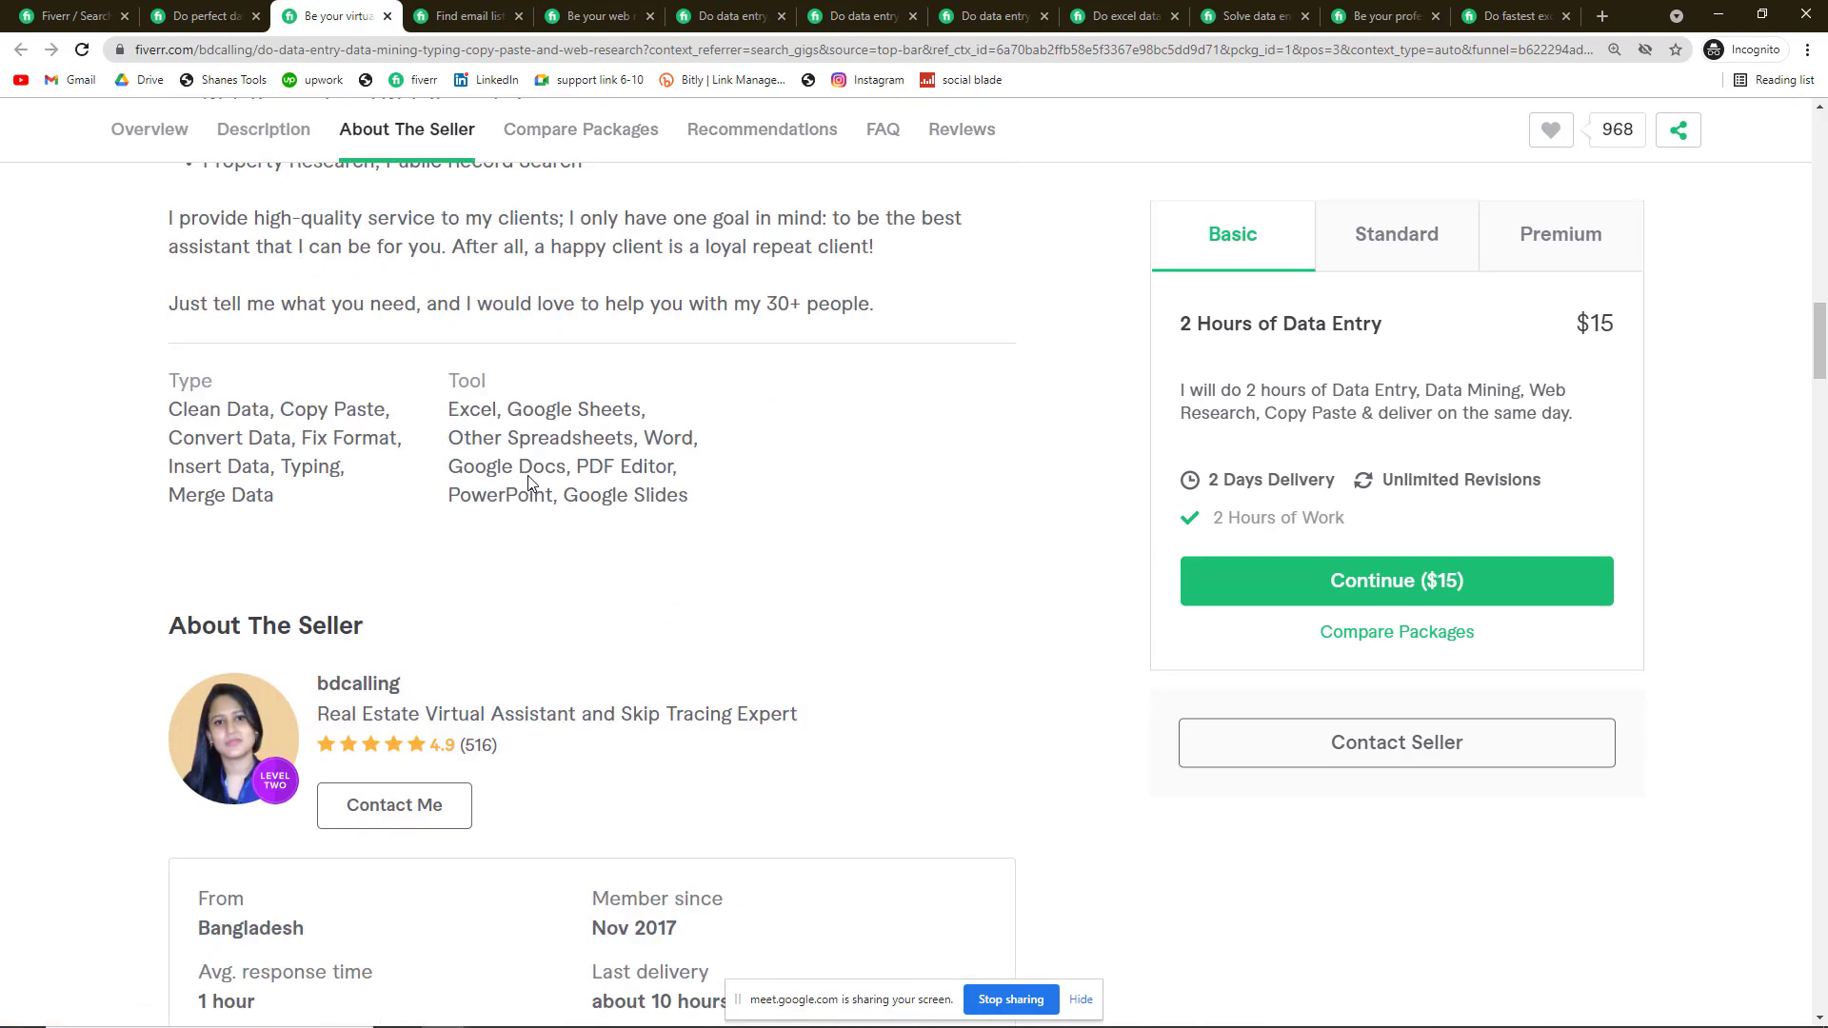
pyautogui.scroll(3, 536, 486)
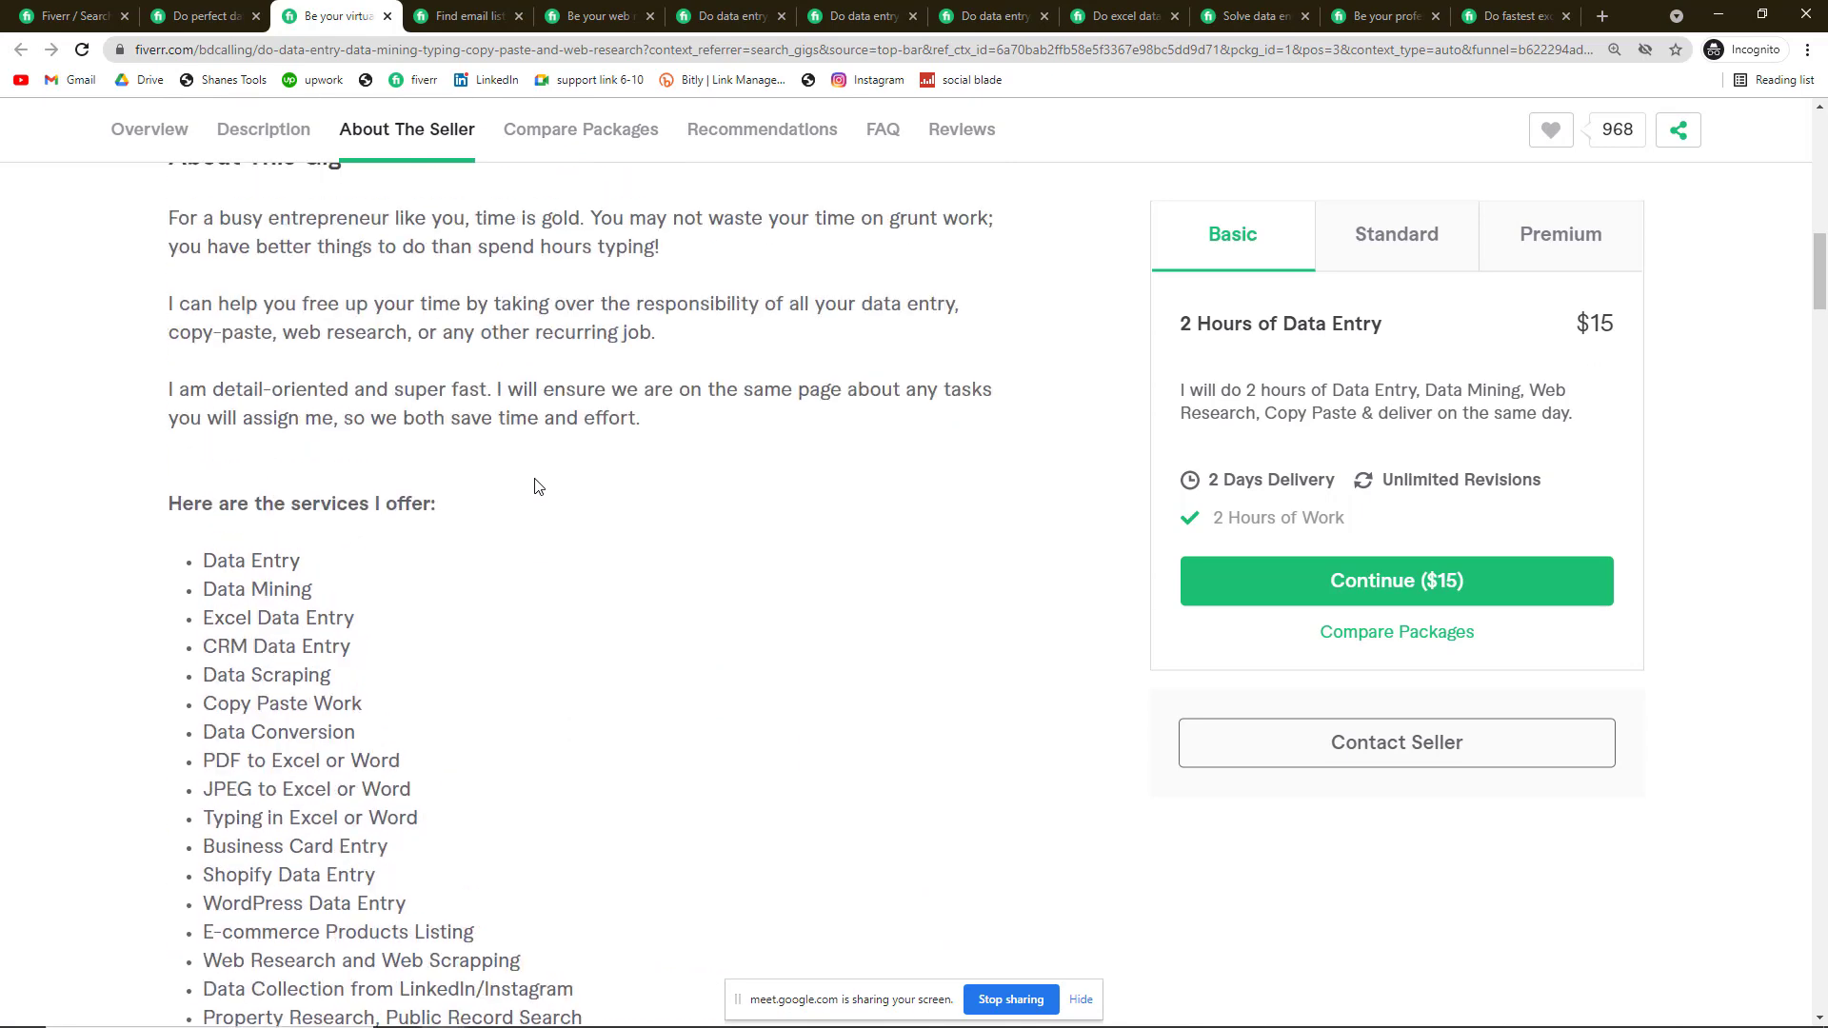
pyautogui.scroll(2, 536, 484)
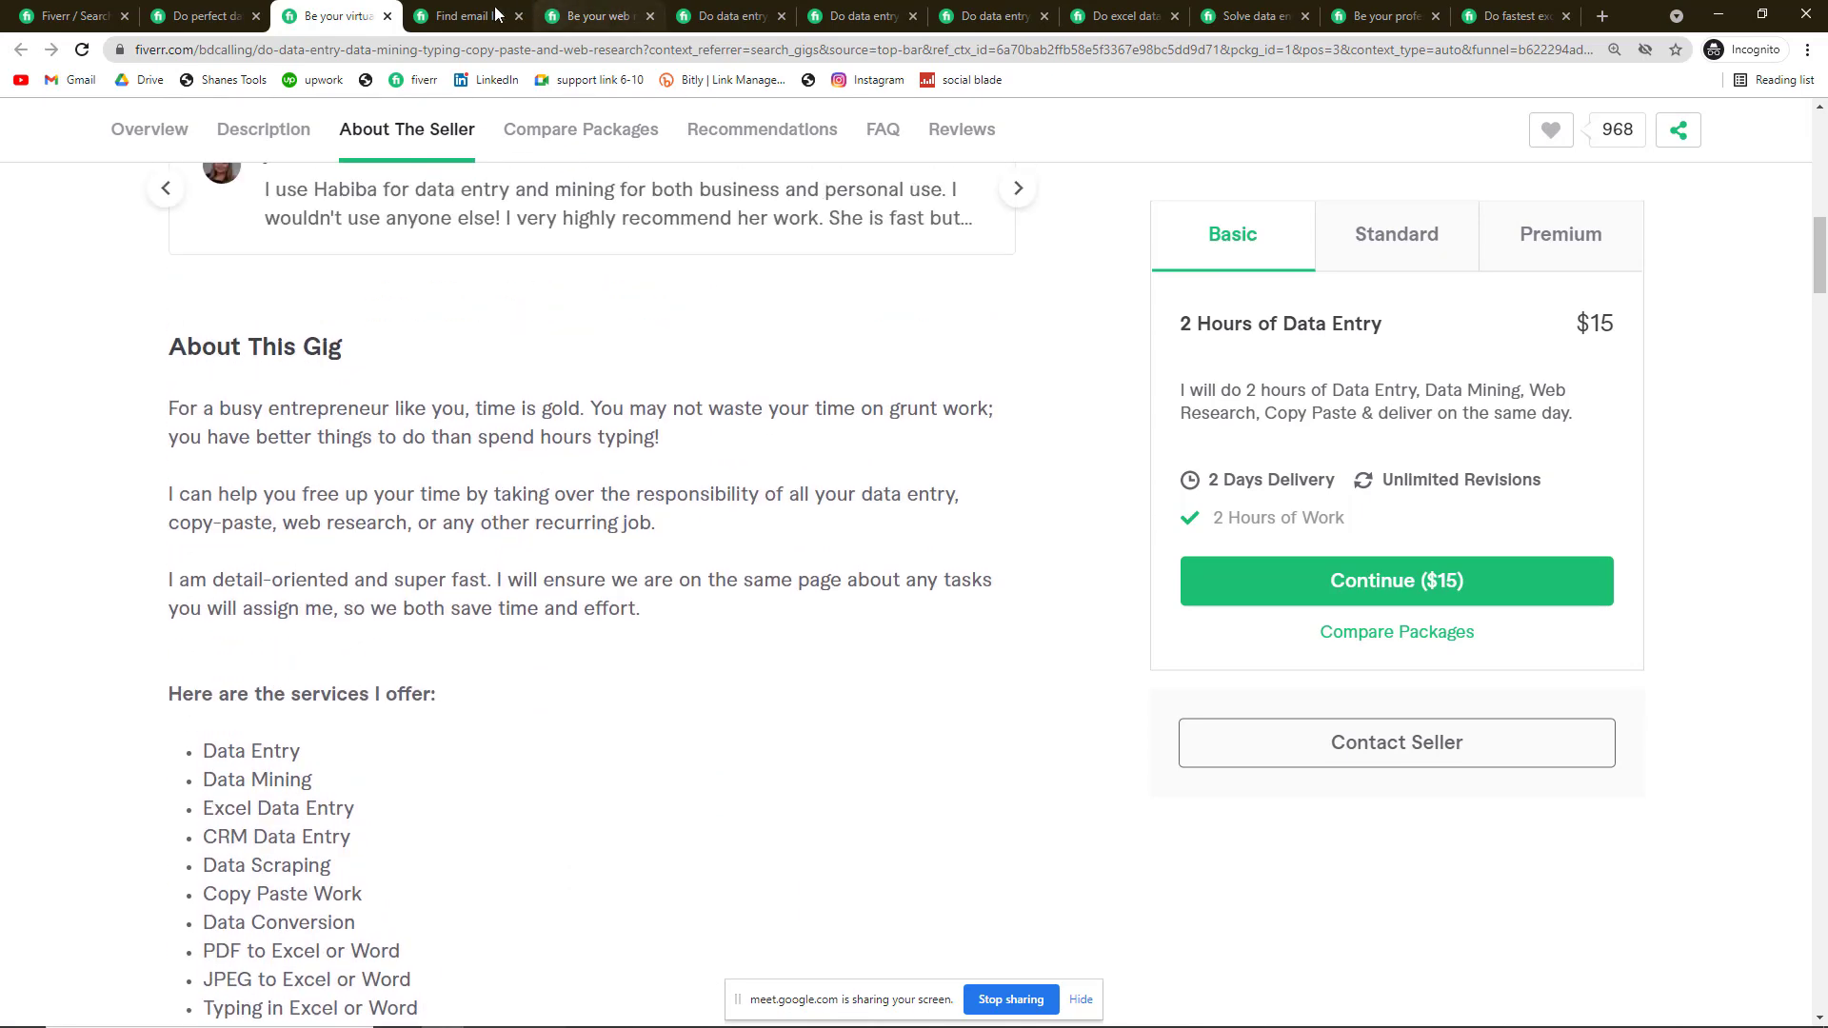
# Step: Read the About This Gig sections of the "Find email lists address" and "Be your web research" competitor gigs
pyautogui.click(467, 17)
pyautogui.scroll(-8, 647, 461)
pyautogui.scroll(-5, 646, 461)
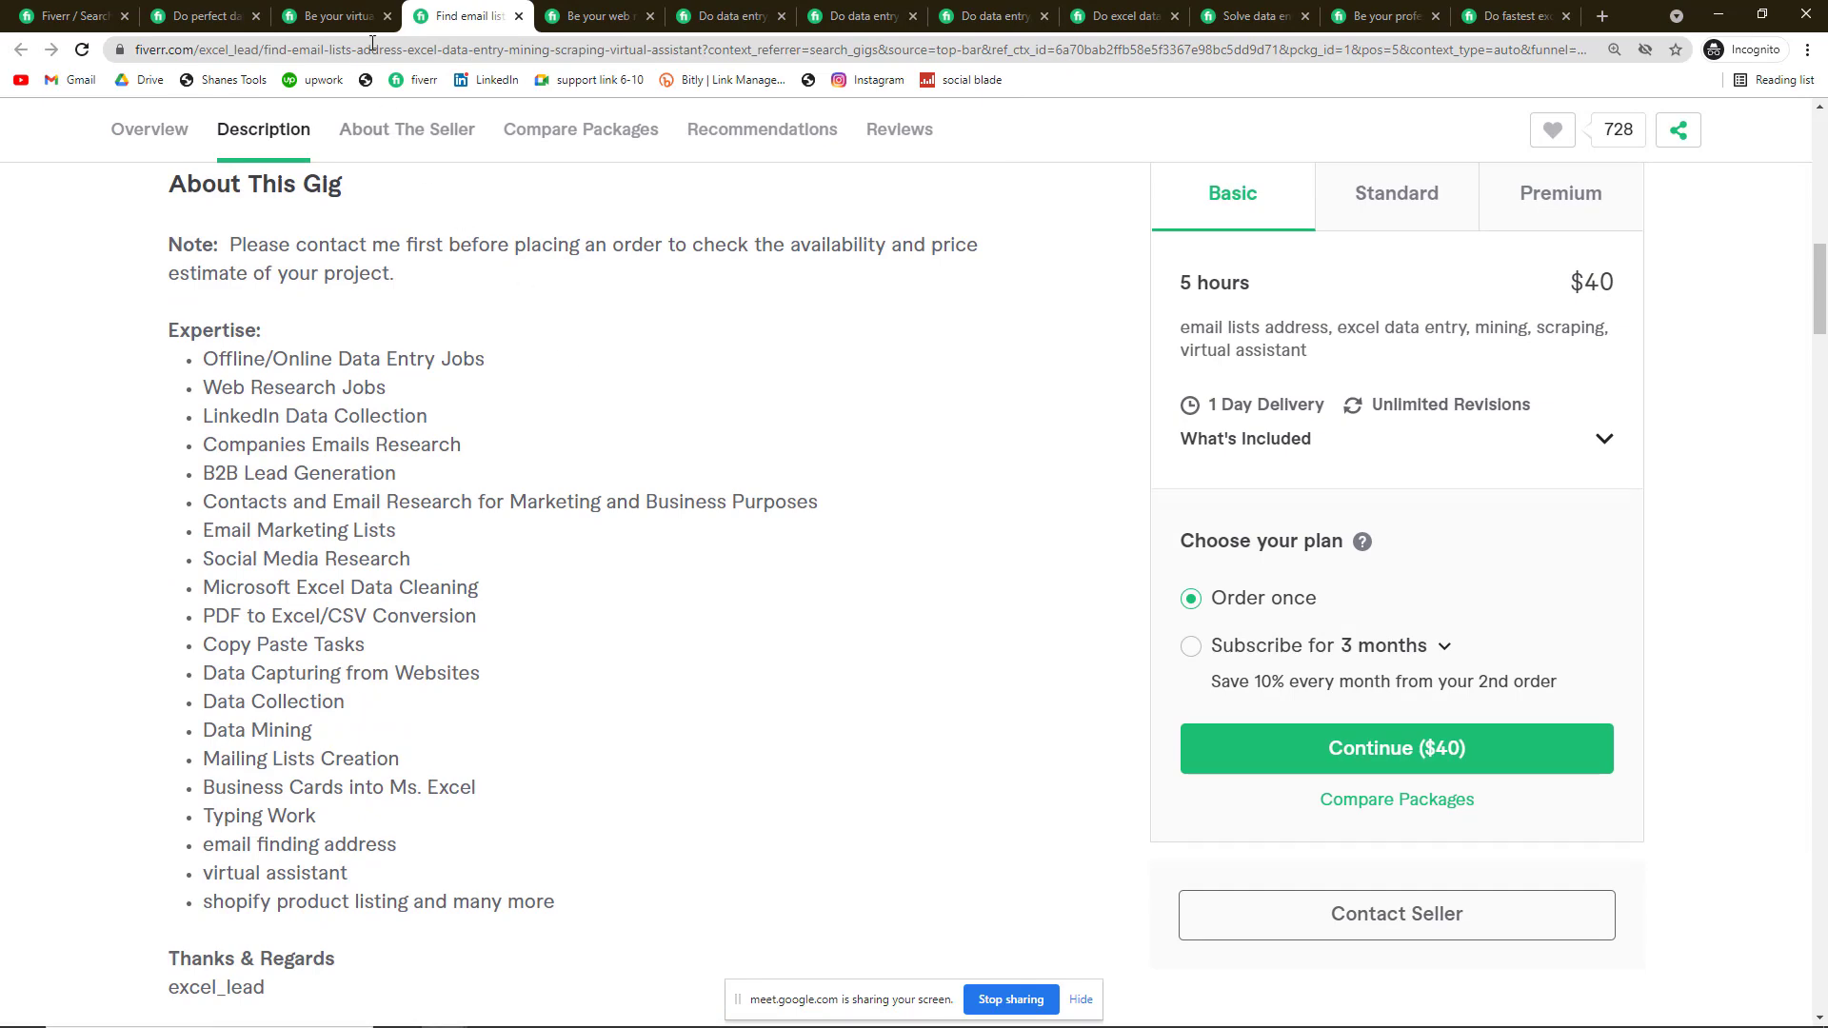
pyautogui.click(595, 16)
pyautogui.scroll(-10, 641, 436)
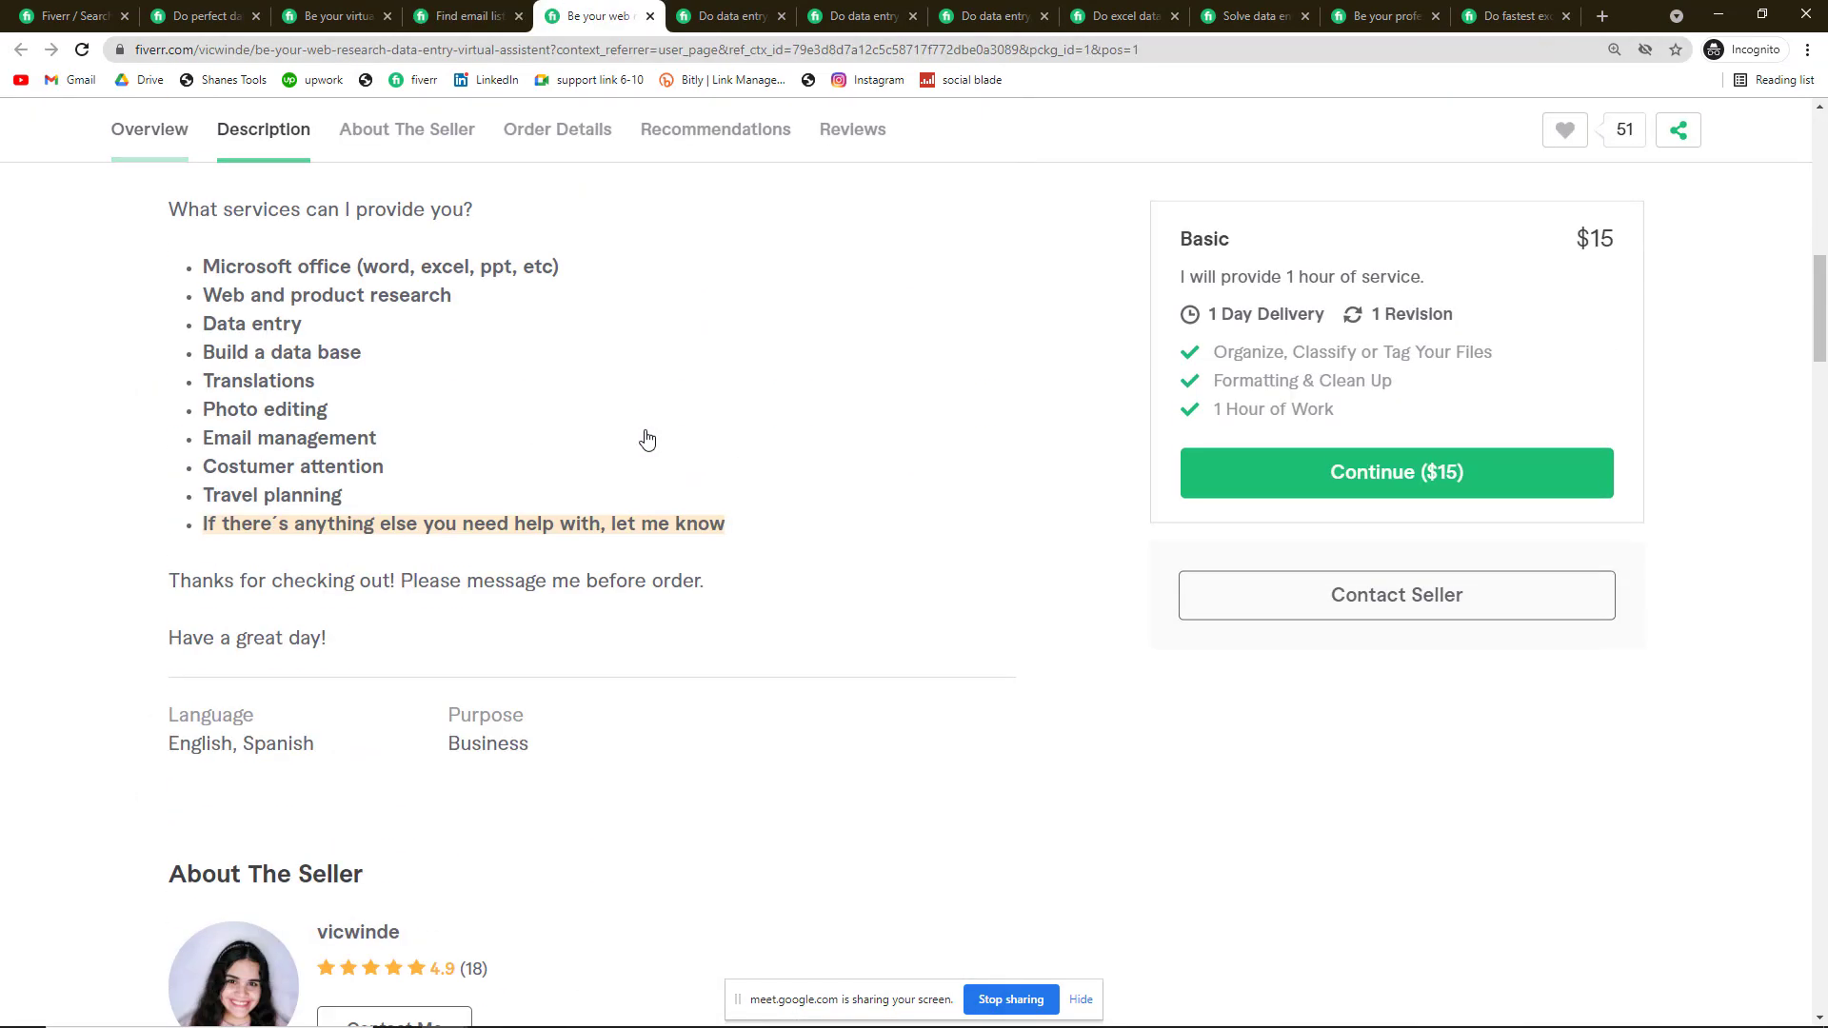
pyautogui.scroll(1, 645, 437)
pyautogui.scroll(2, 645, 438)
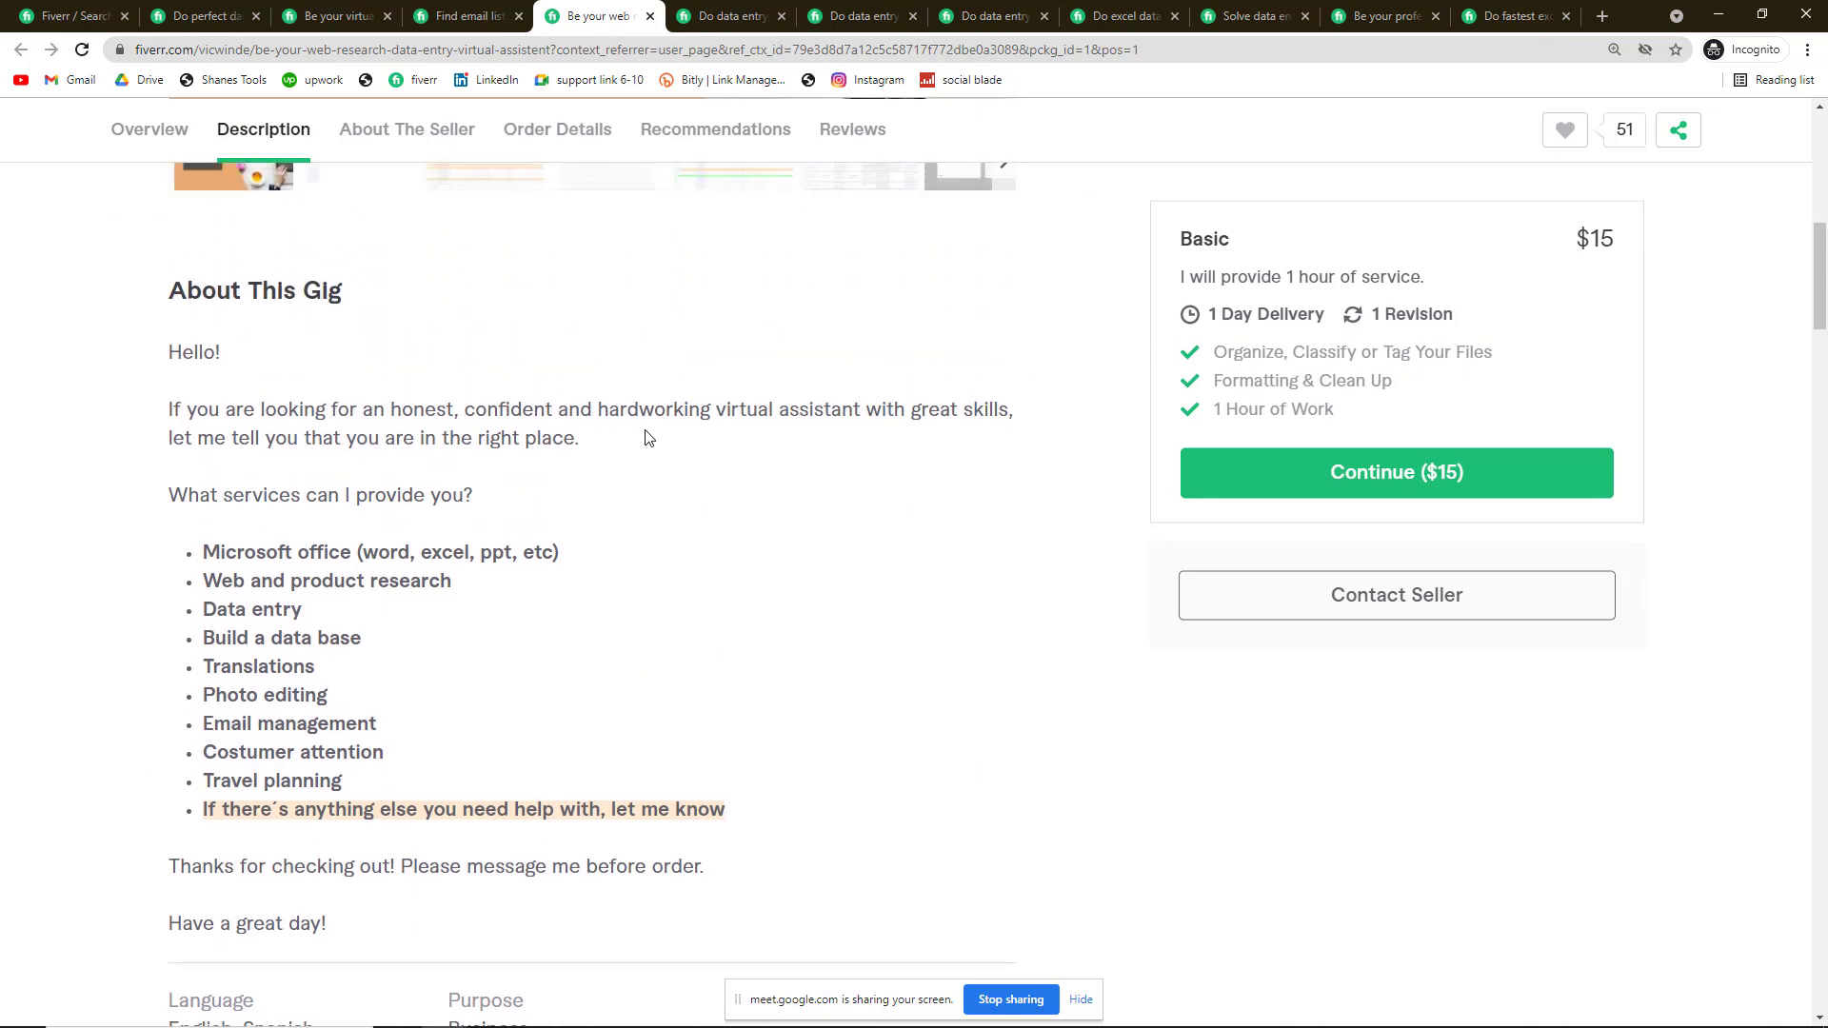
# Step: Compare the About This Gig sections of the Excel data entry gig and the internet research, copy paste and typing jobs gig
pyautogui.hotkey('ctrl', 'Tab')
pyautogui.scroll(-8, 603, 490)
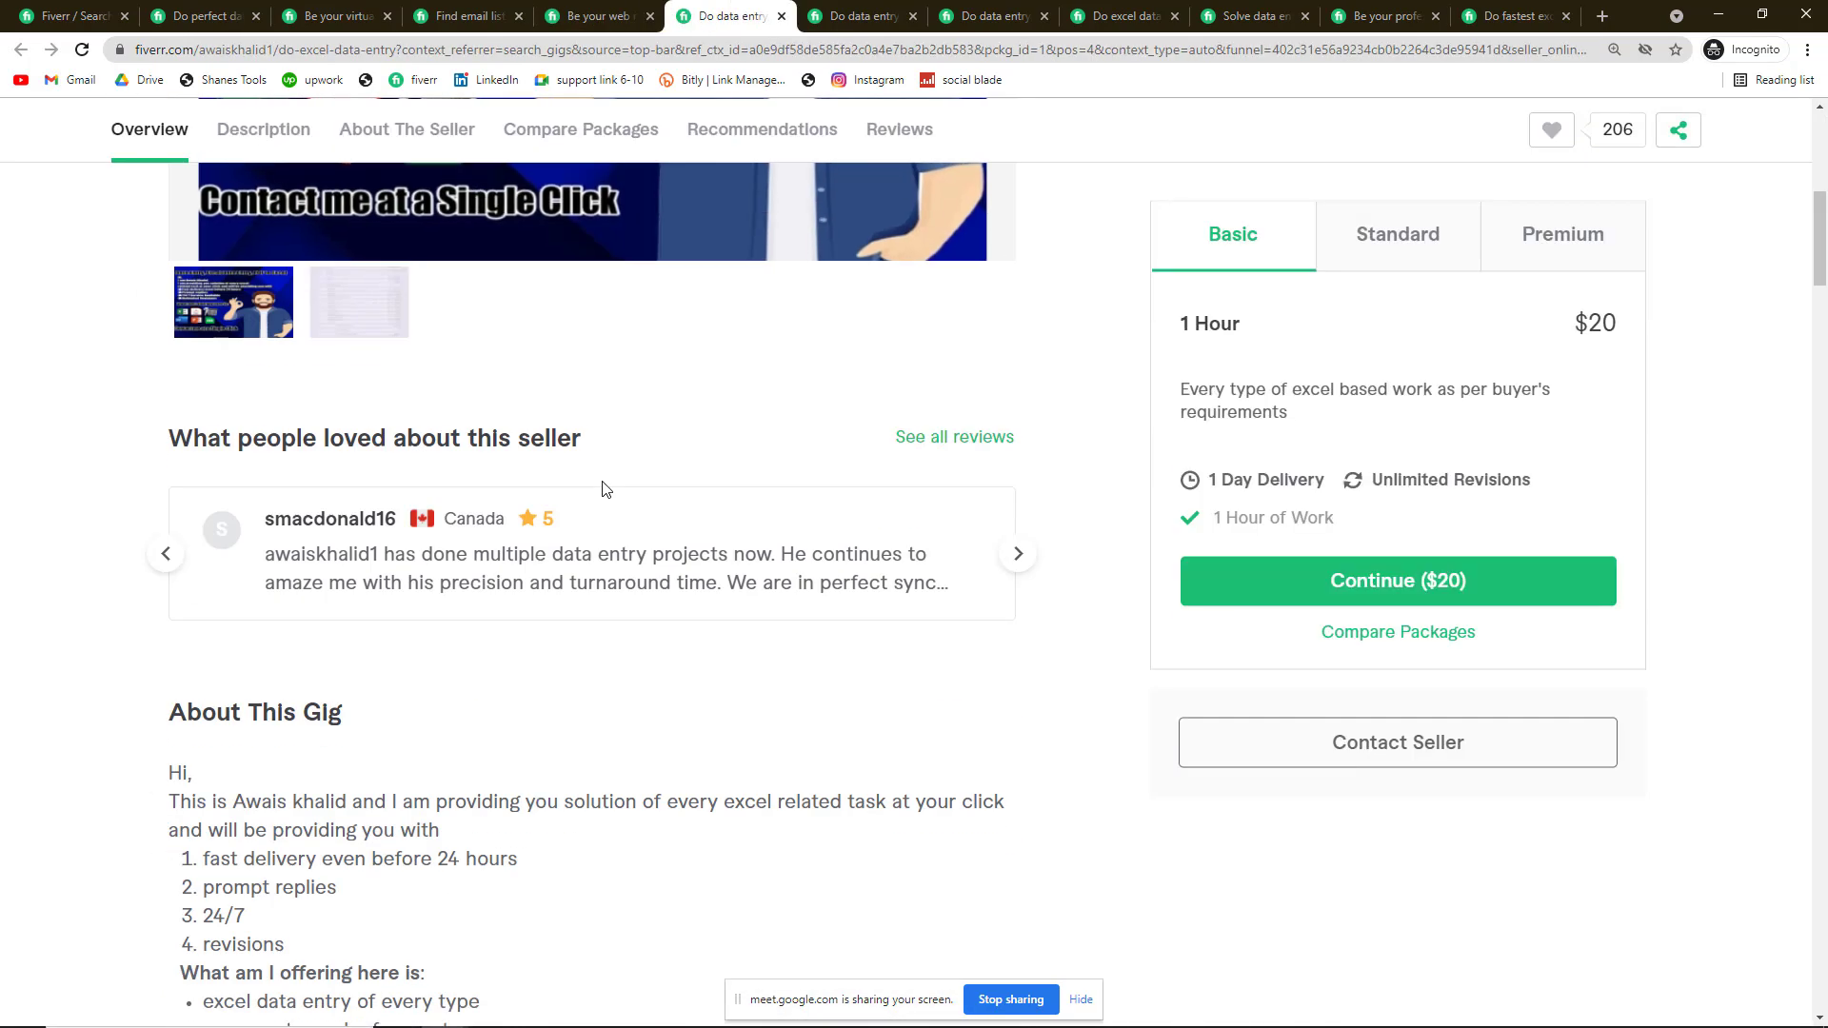
pyautogui.scroll(-5, 603, 490)
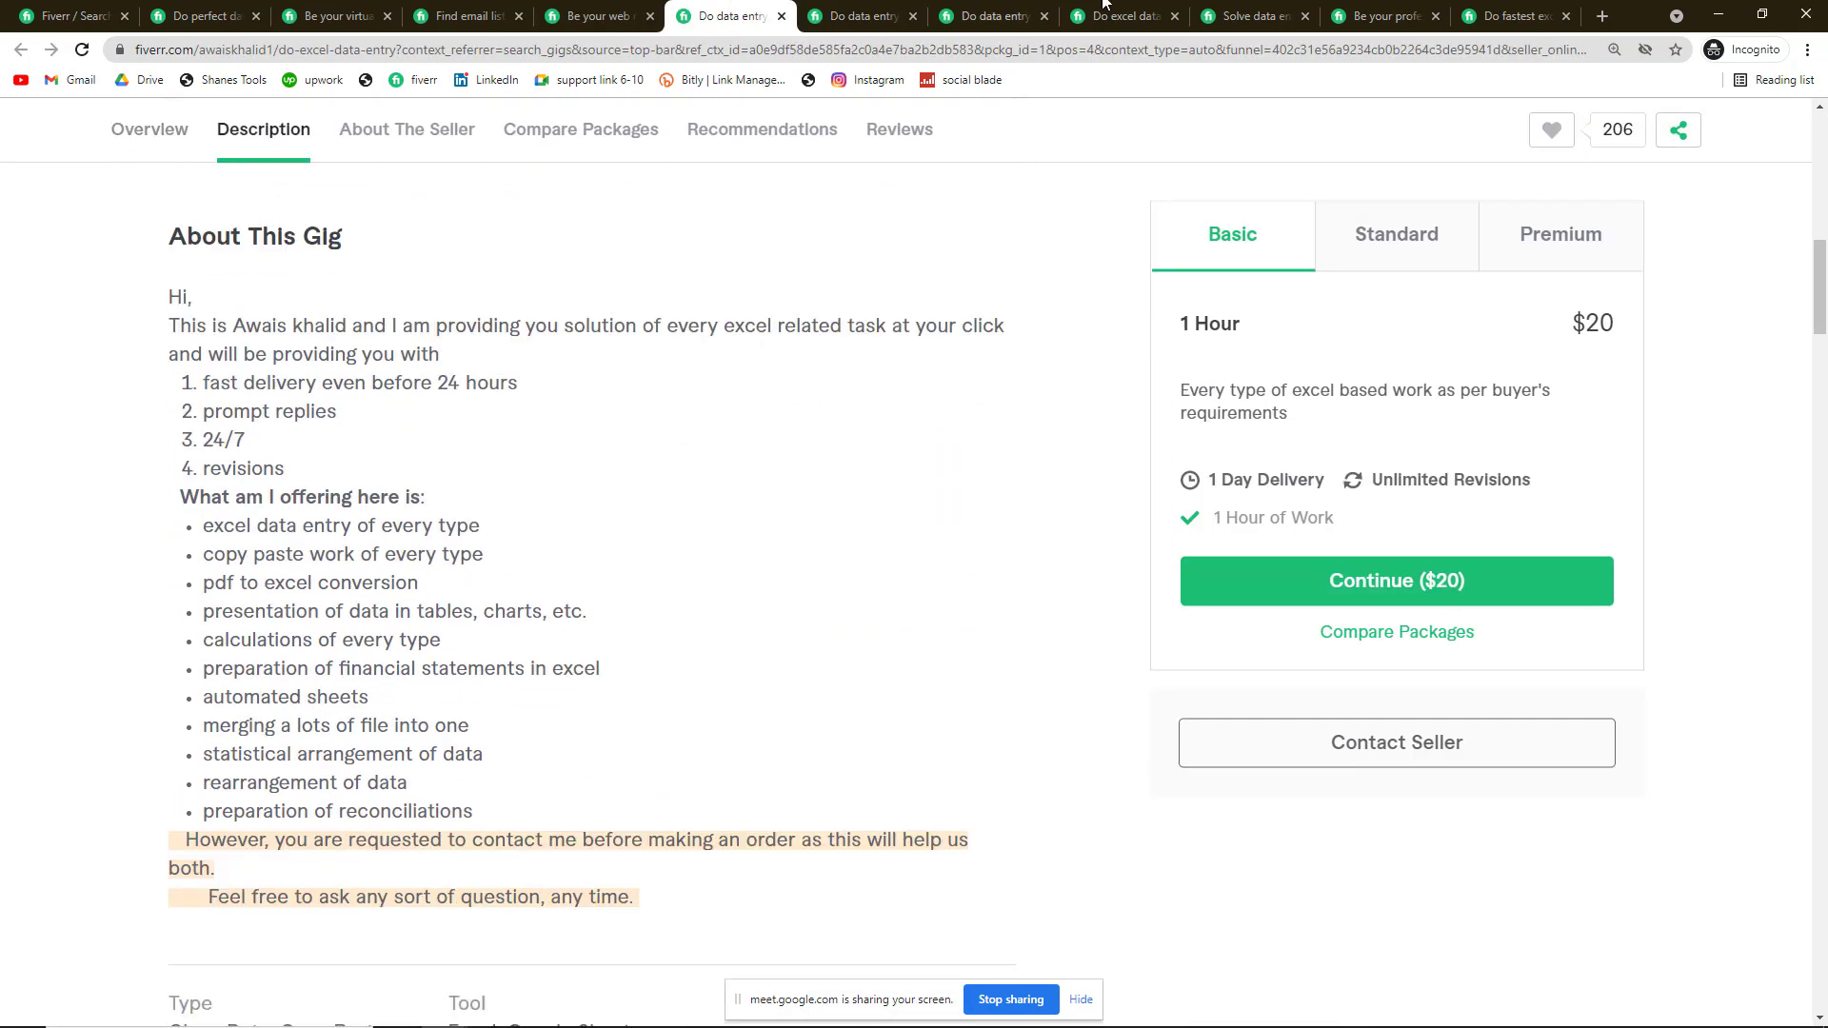
pyautogui.click(852, 15)
pyautogui.scroll(-13, 688, 457)
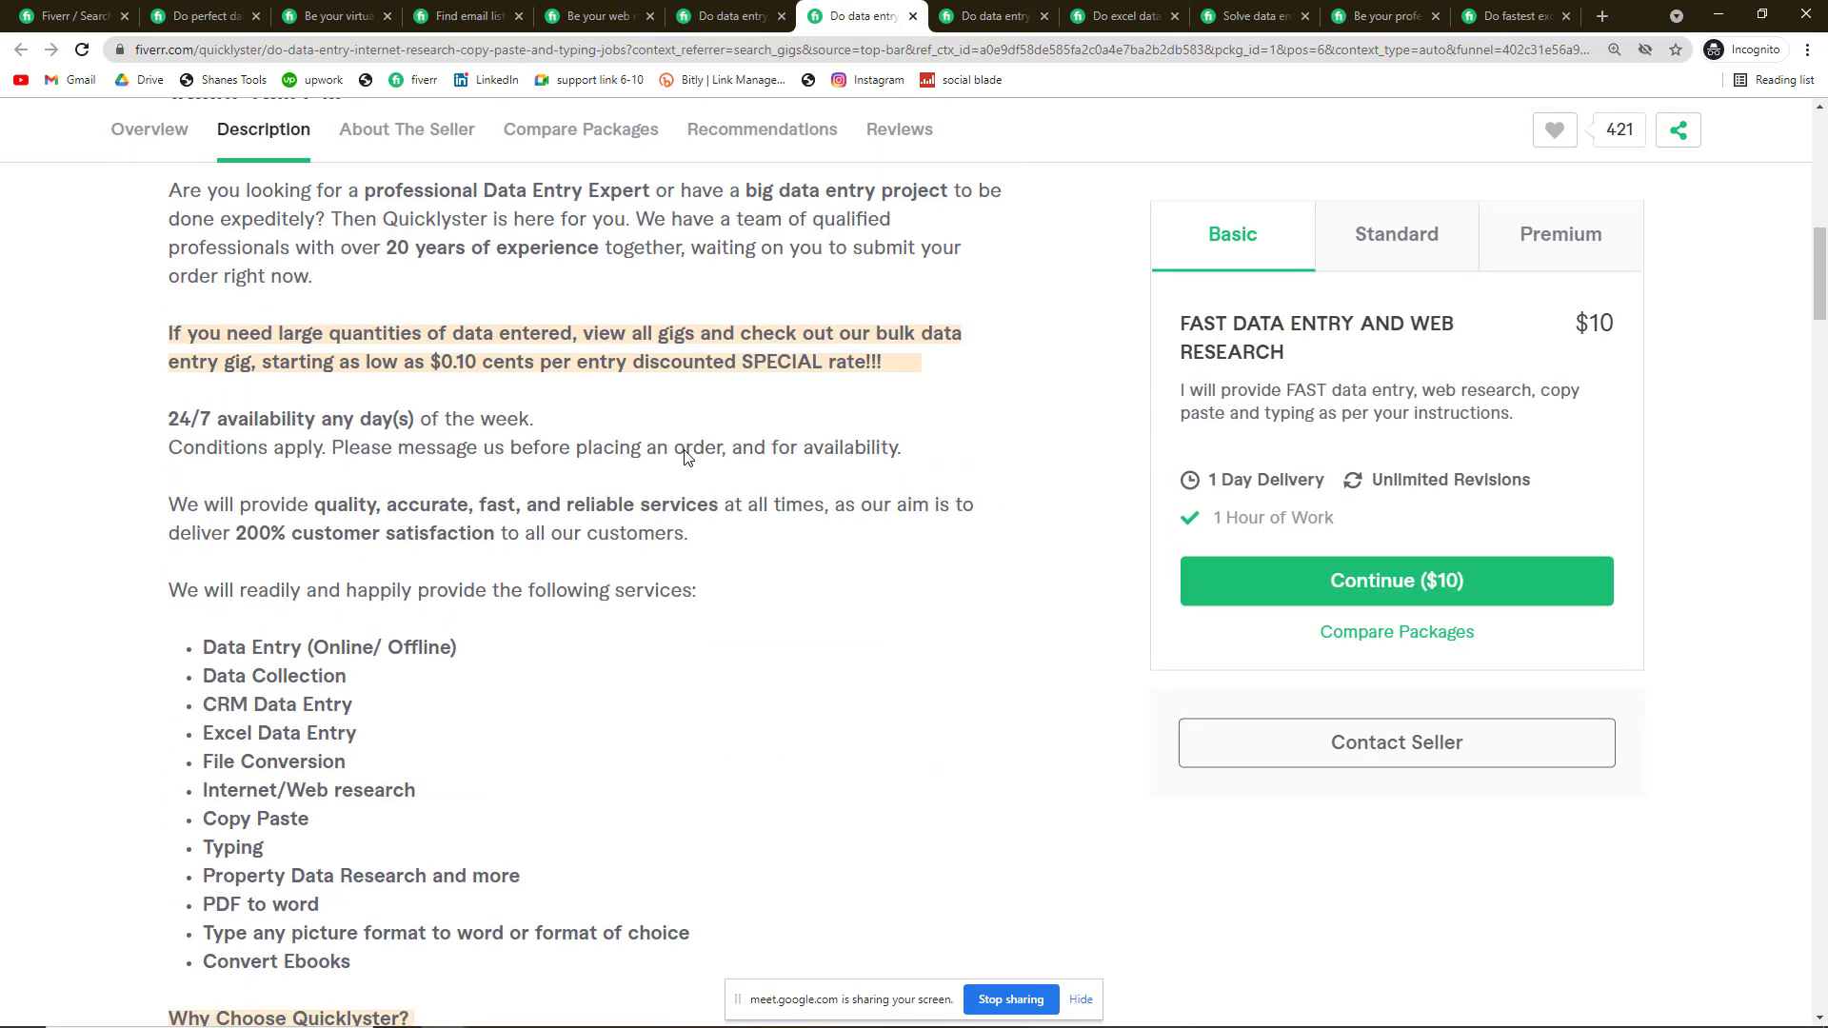
pyautogui.scroll(-1, 687, 458)
# Step: Read the description and offered services of the "I will do data entry, internet research and data analysis" gig
pyautogui.click(971, 10)
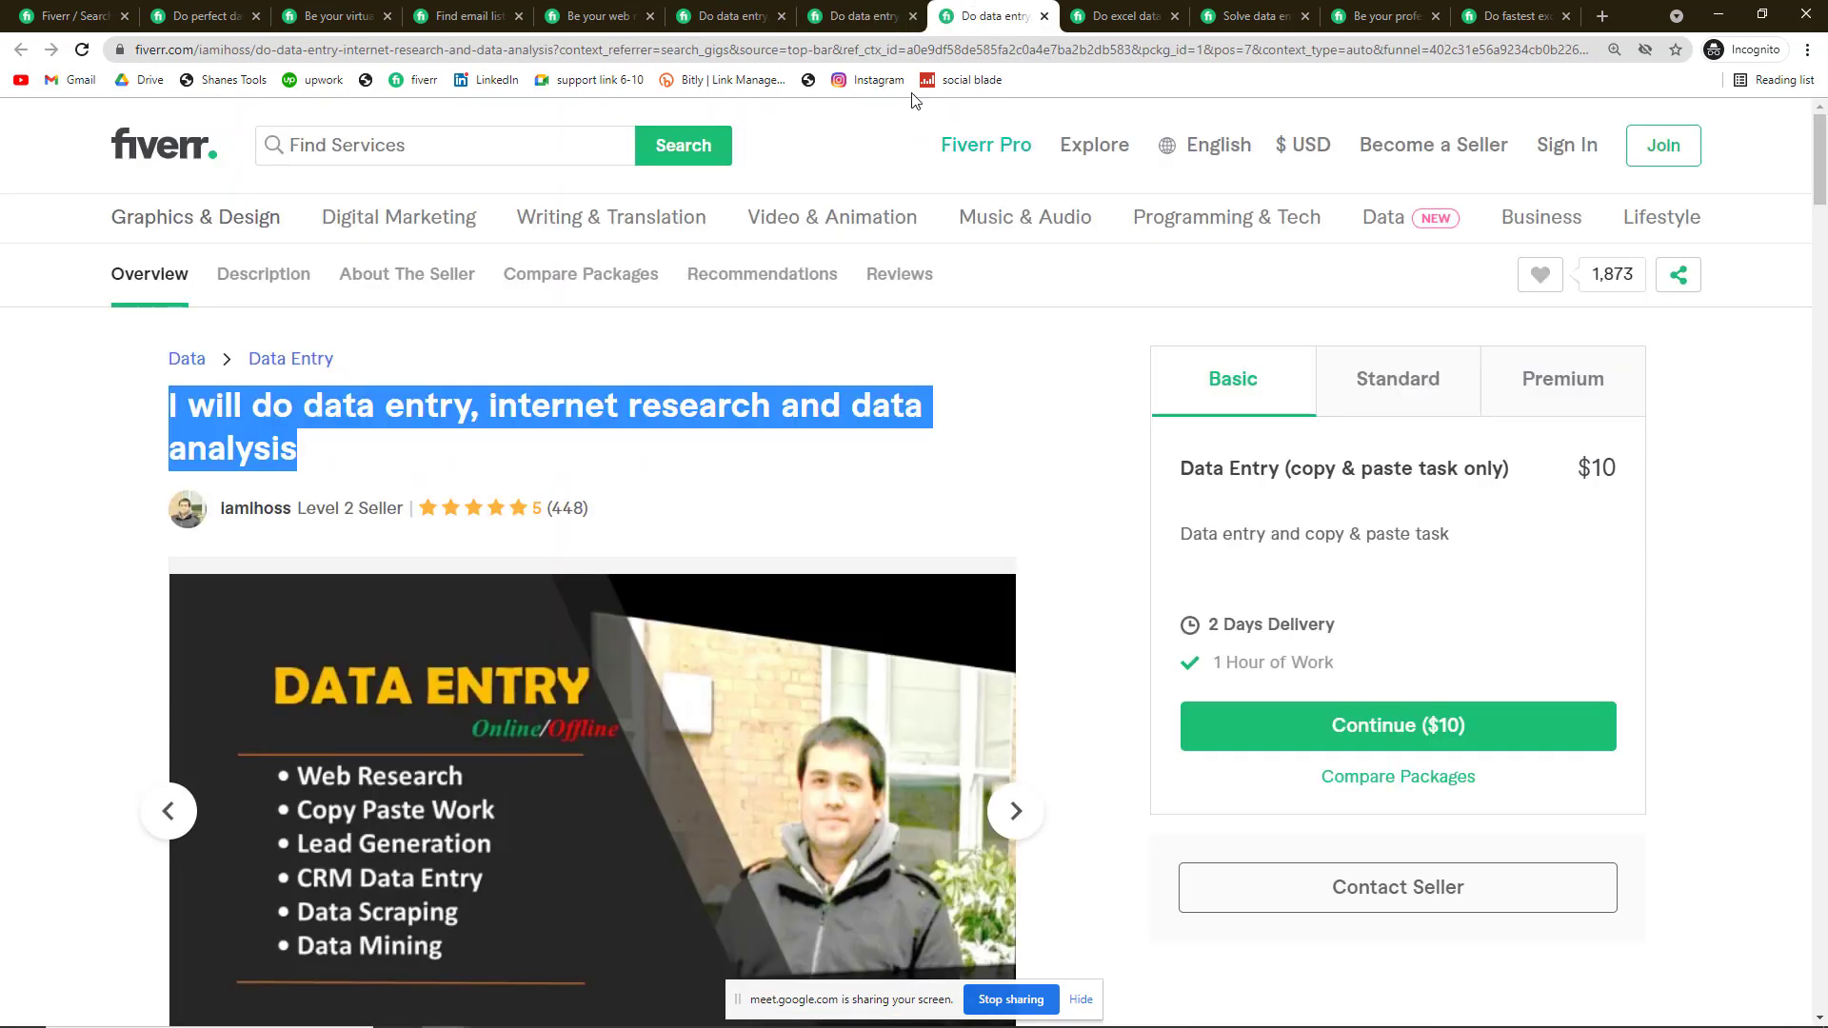
pyautogui.scroll(-12, 786, 443)
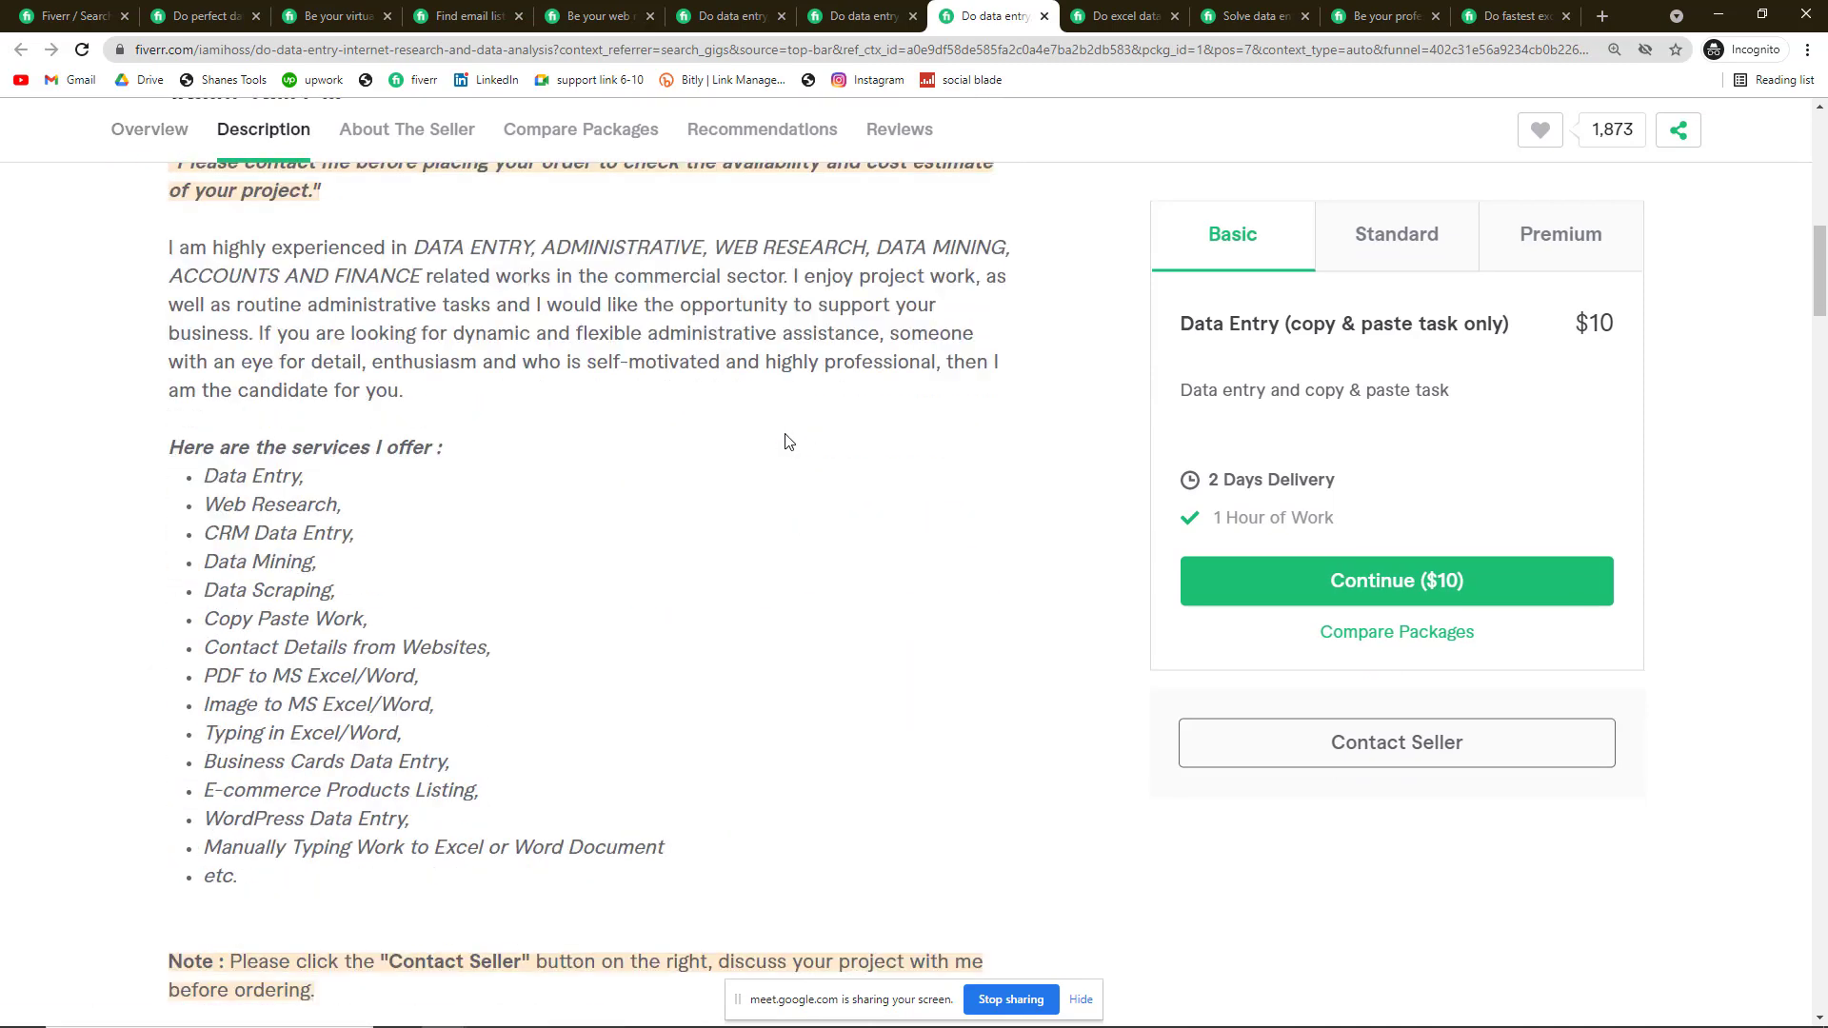
pyautogui.scroll(1, 785, 442)
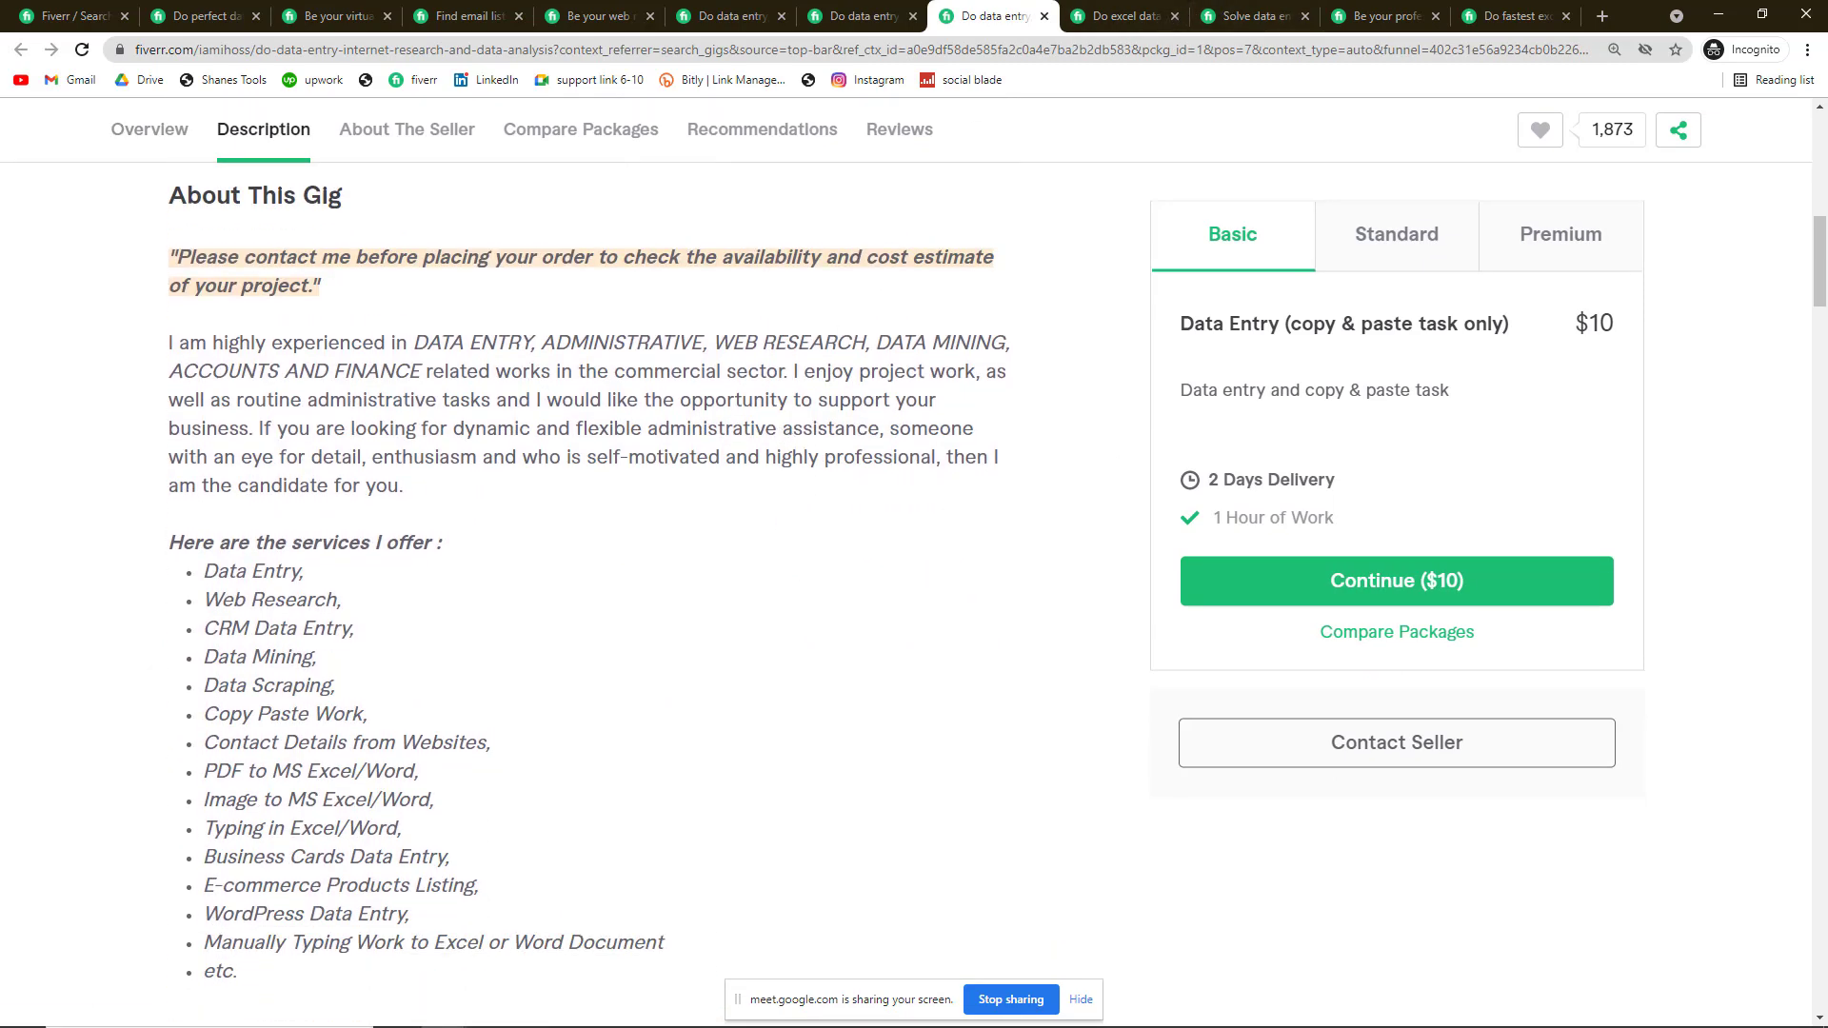
# Step: Highlight the whole keyword list in Notepad, glance at the empty gig description, and return to the competitor gig in Chrome
pyautogui.moveTo(957, 1010)
pyautogui.click(1053, 1009)
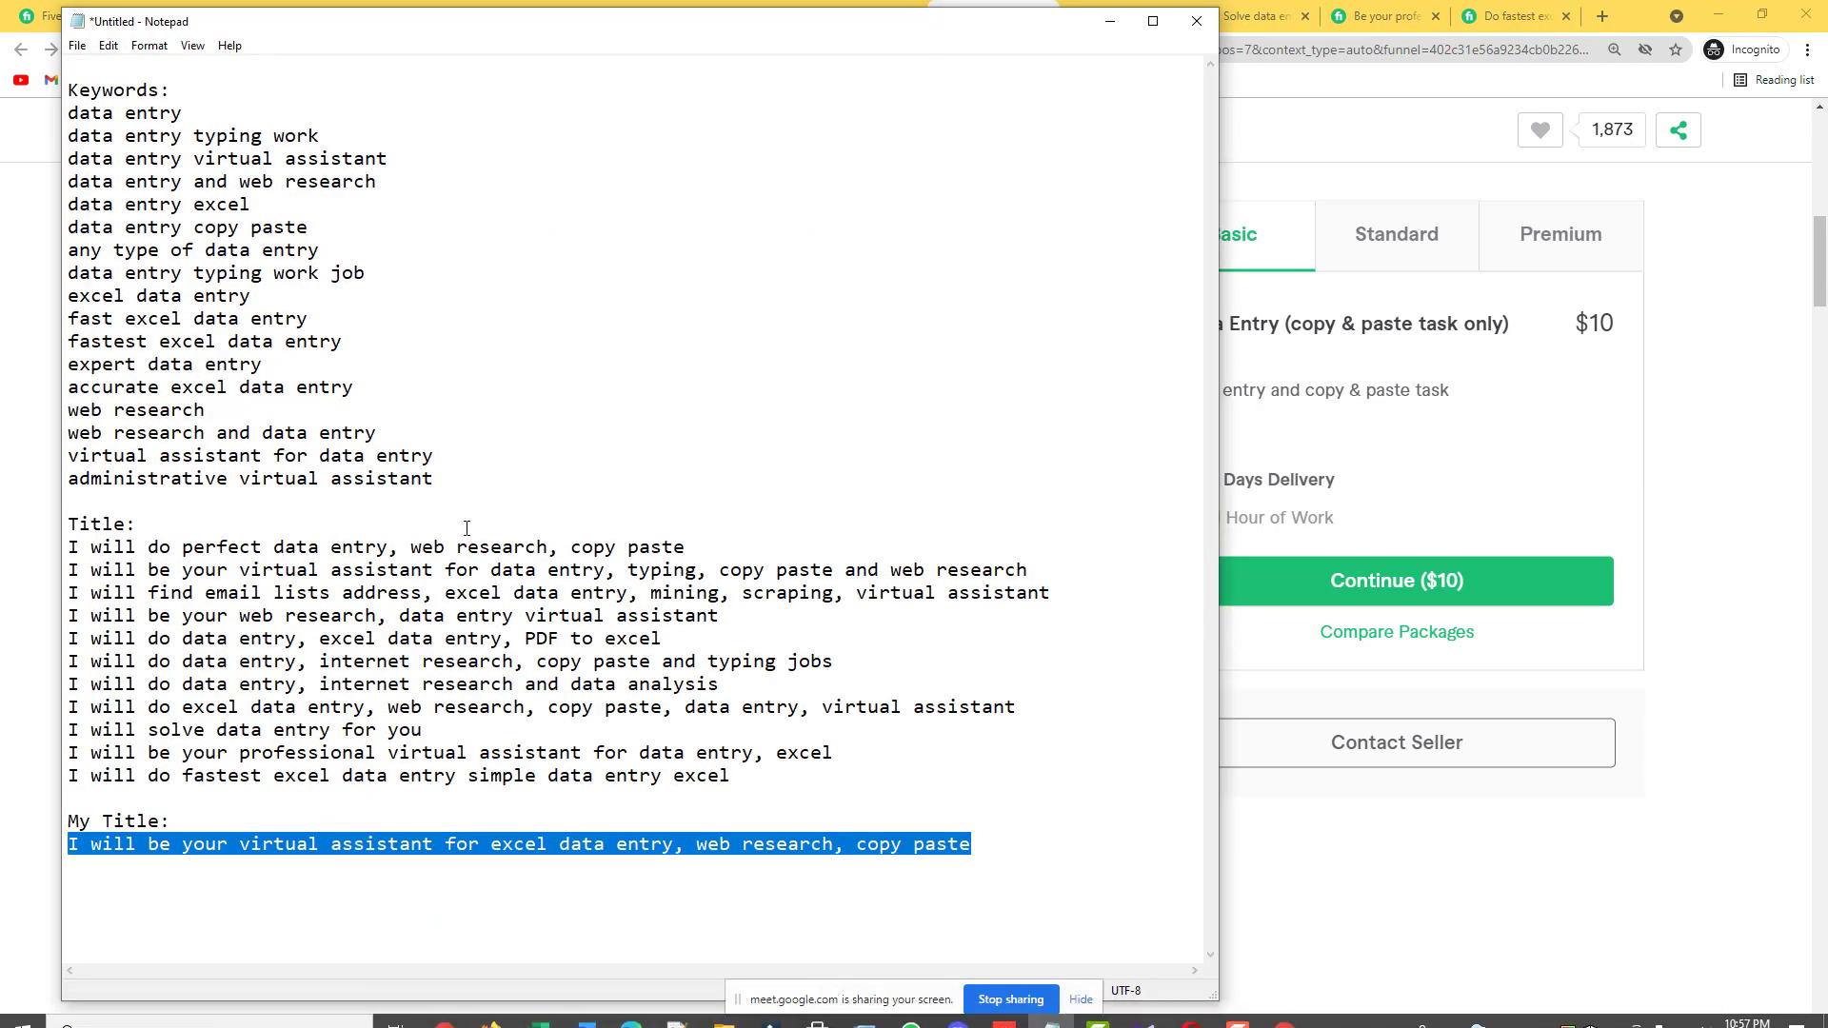
pyautogui.moveTo(436, 478); pyautogui.dragTo(51, 86)
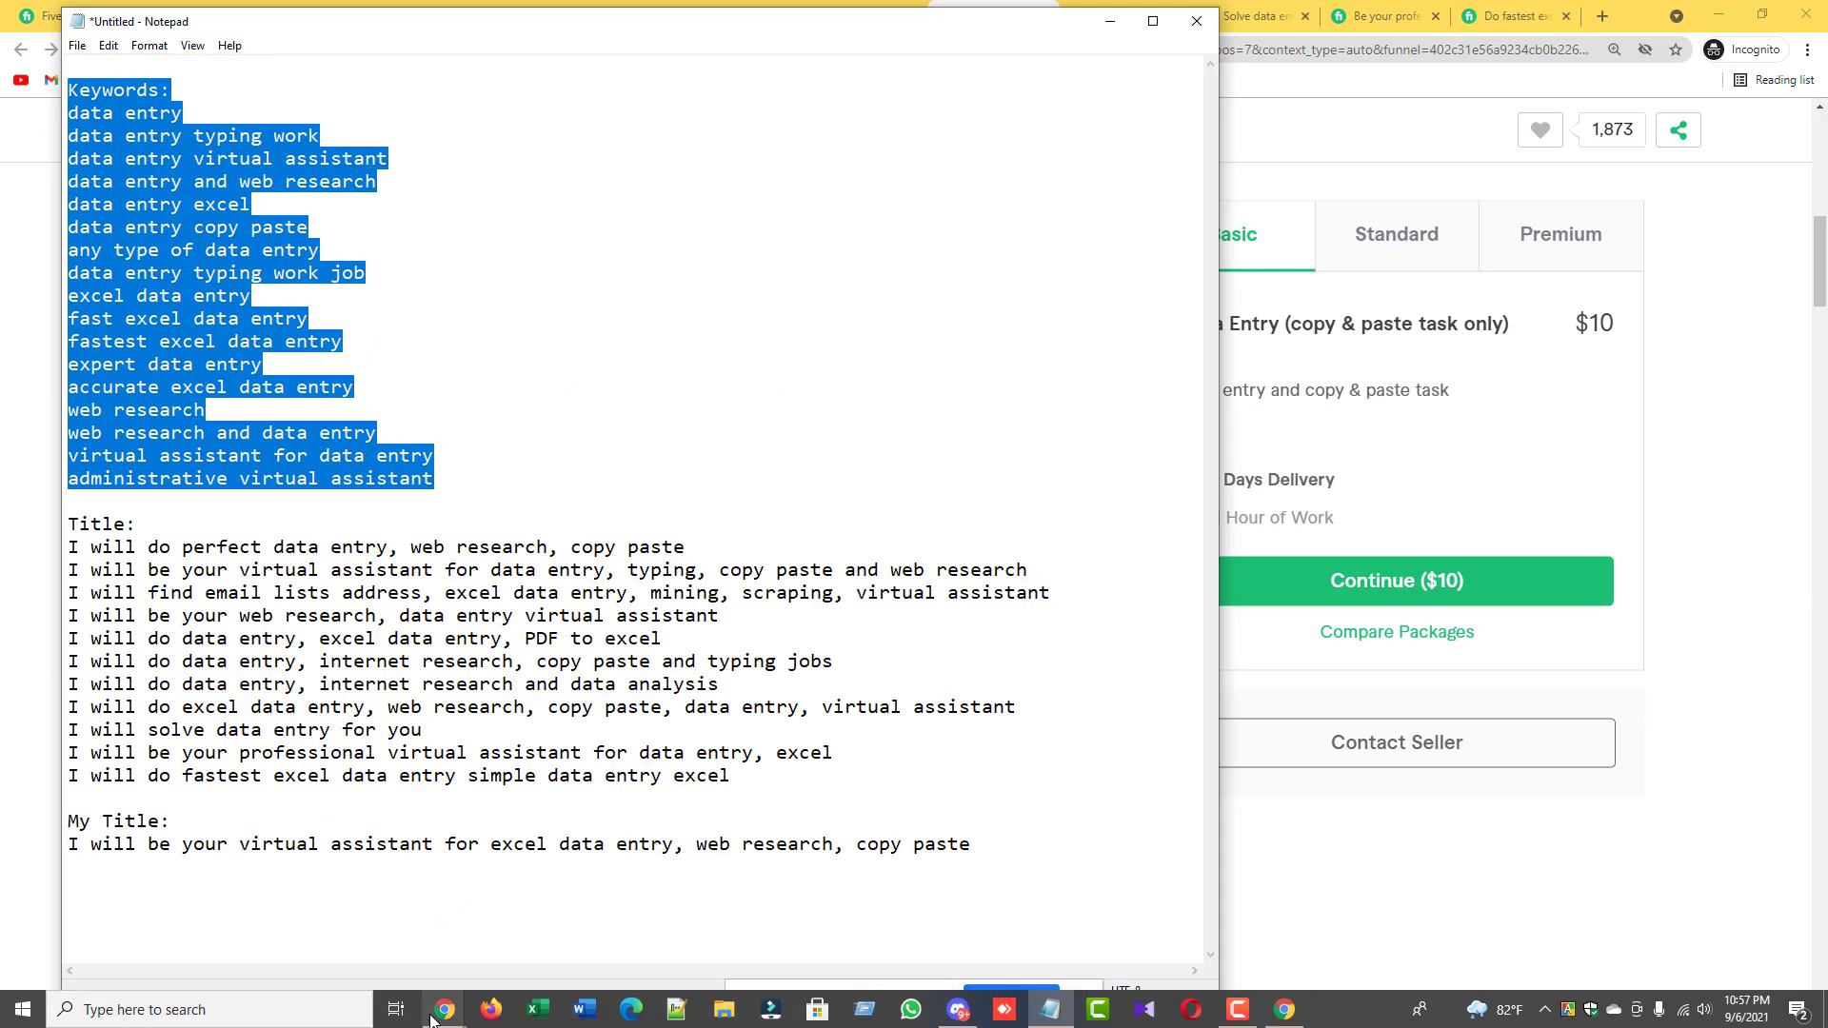
pyautogui.click(444, 1009)
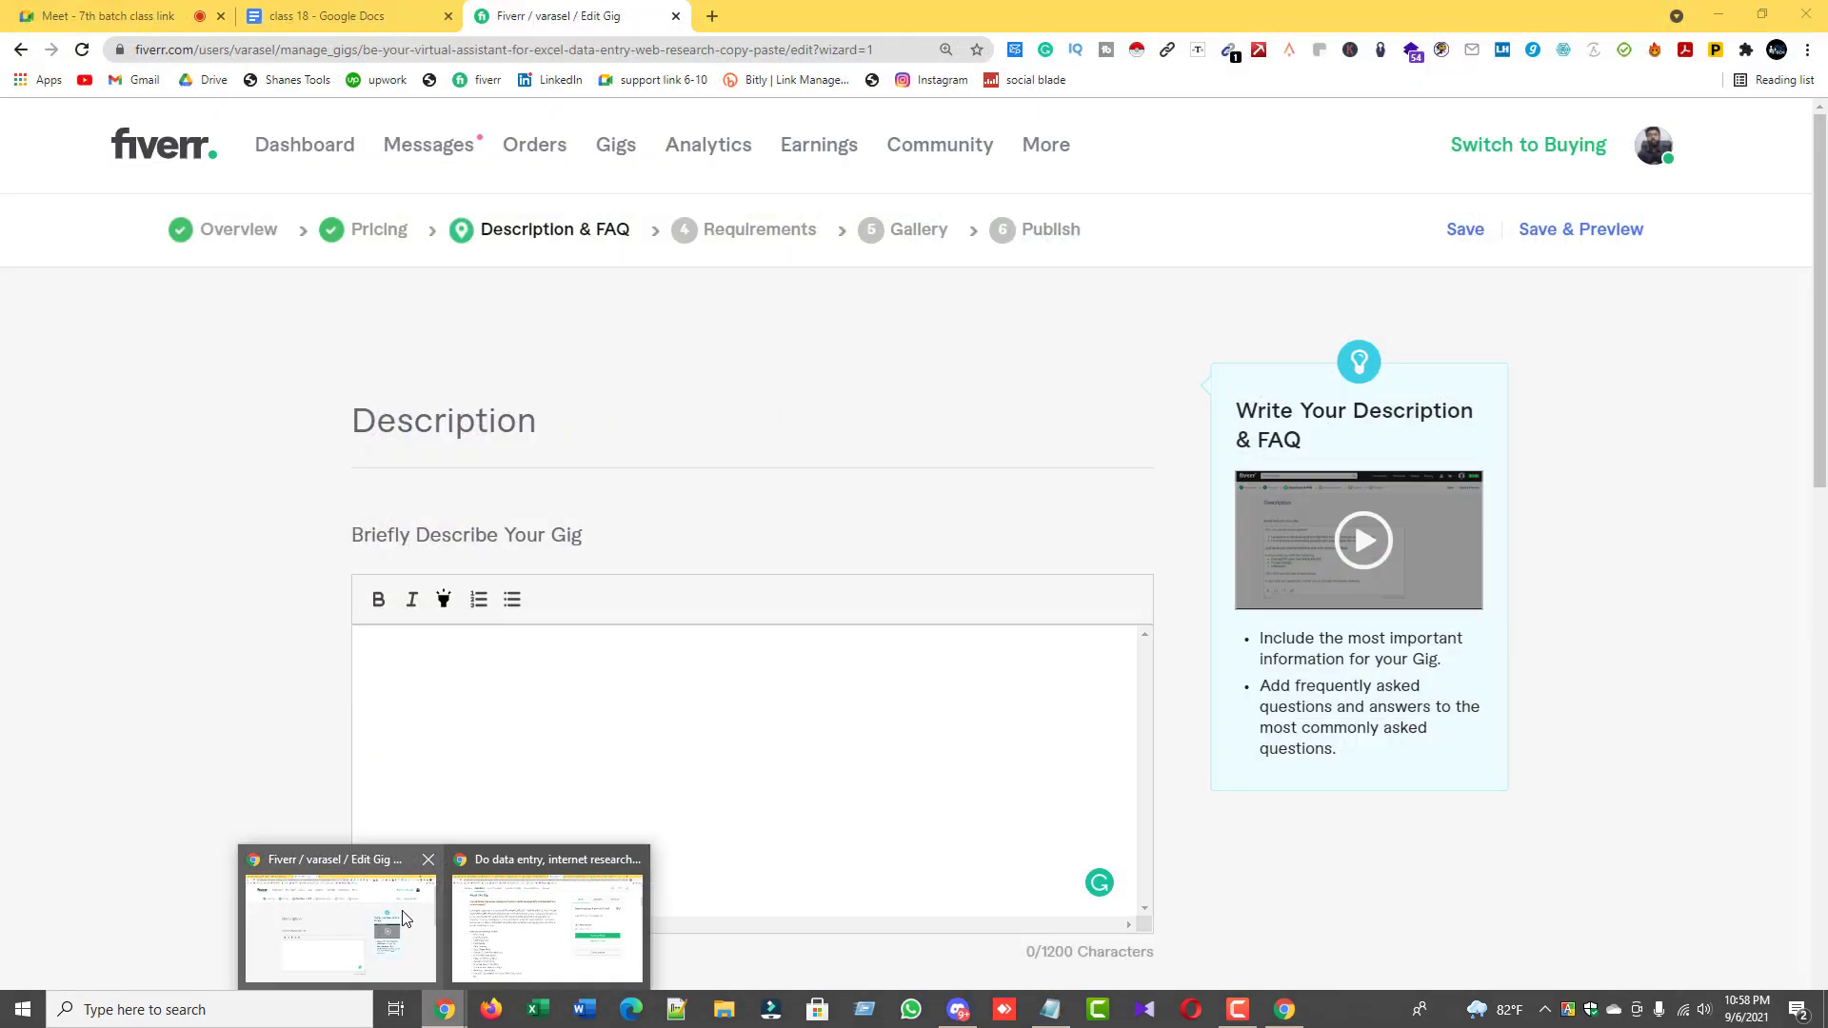
pyautogui.click(400, 917)
pyautogui.click(551, 918)
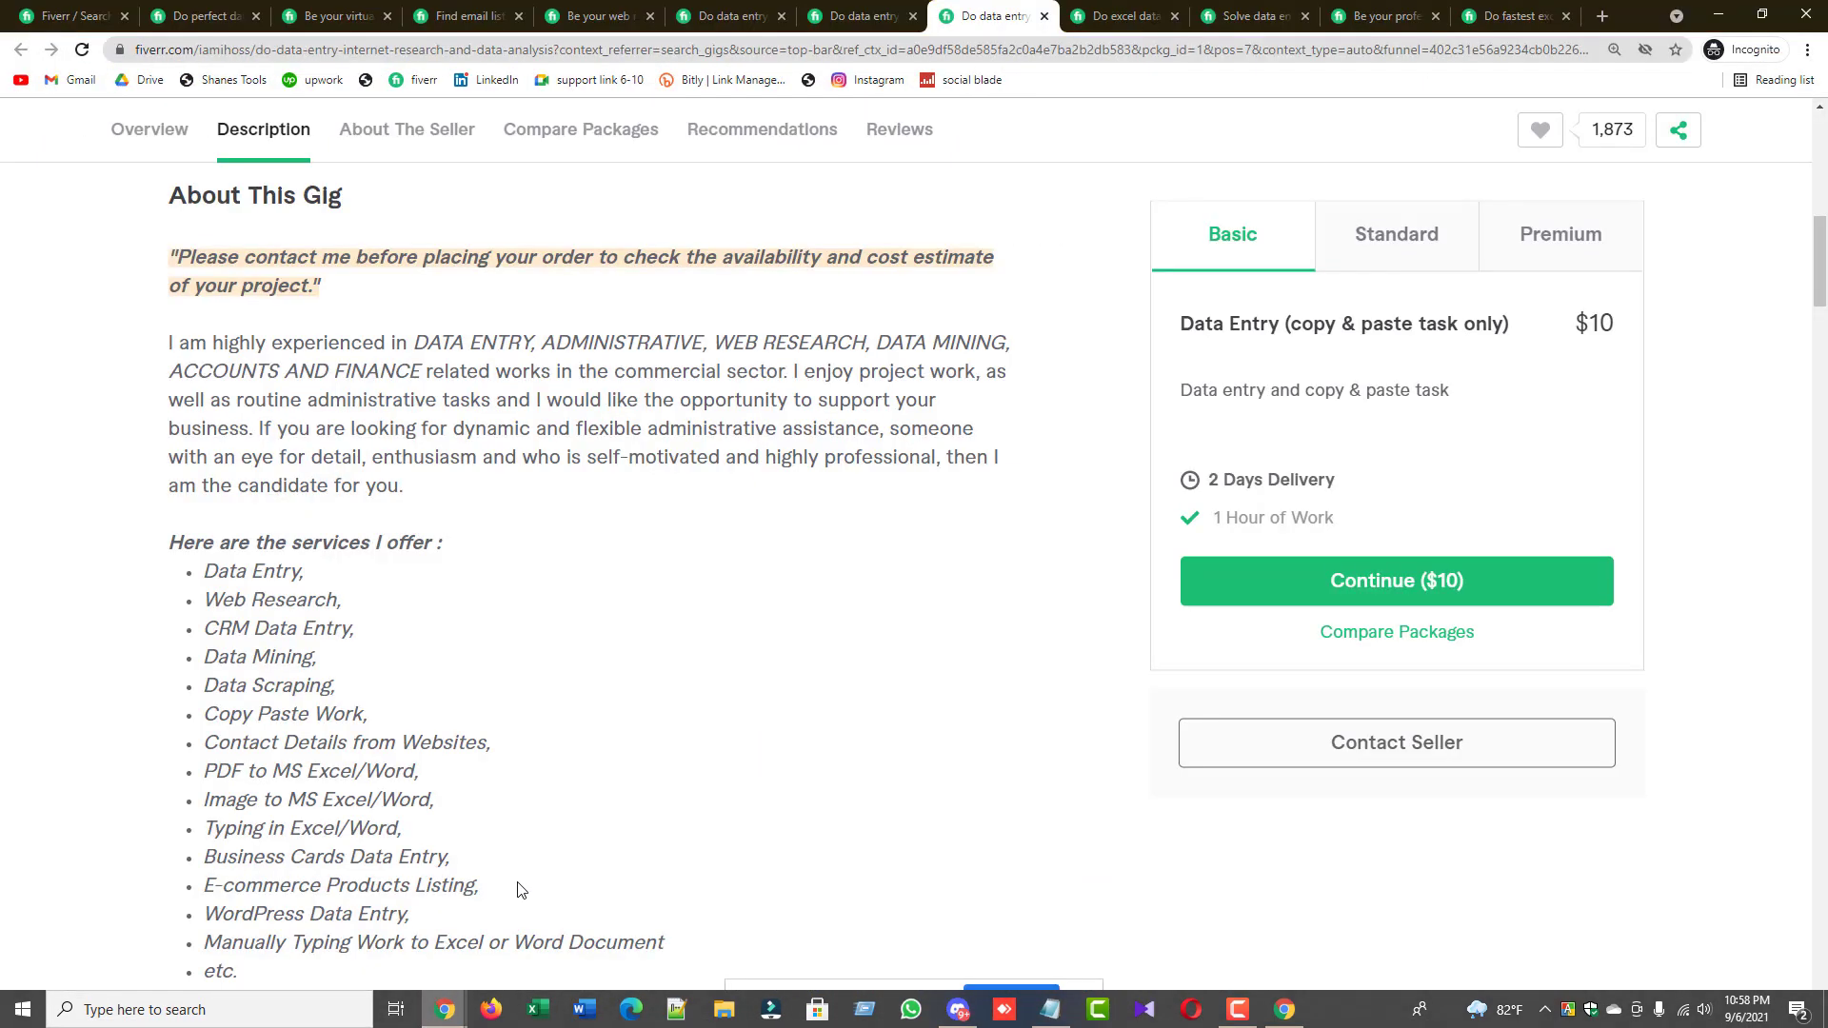
# Step: Read the excel data entry gig's description, and examine the short About This Gig text of "I will solve data entry for you"
pyautogui.click(1103, 13)
pyautogui.scroll(-10, 846, 433)
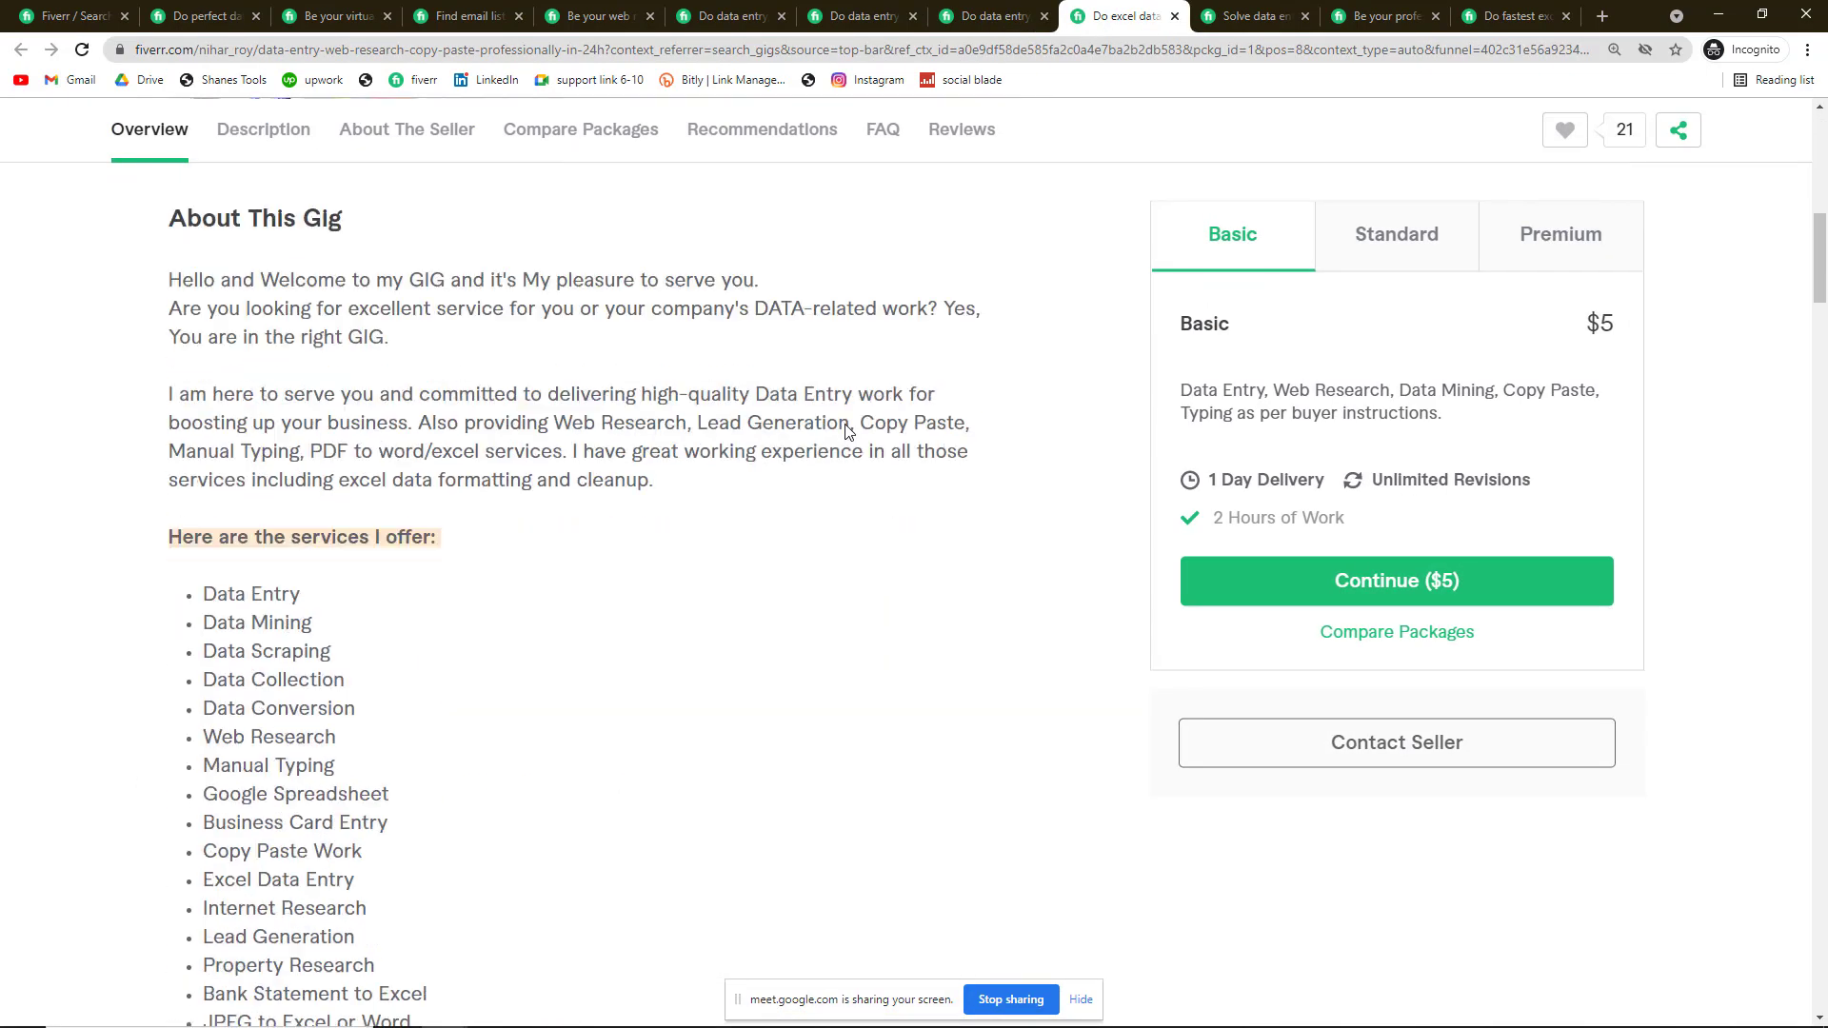
pyautogui.click(1255, 16)
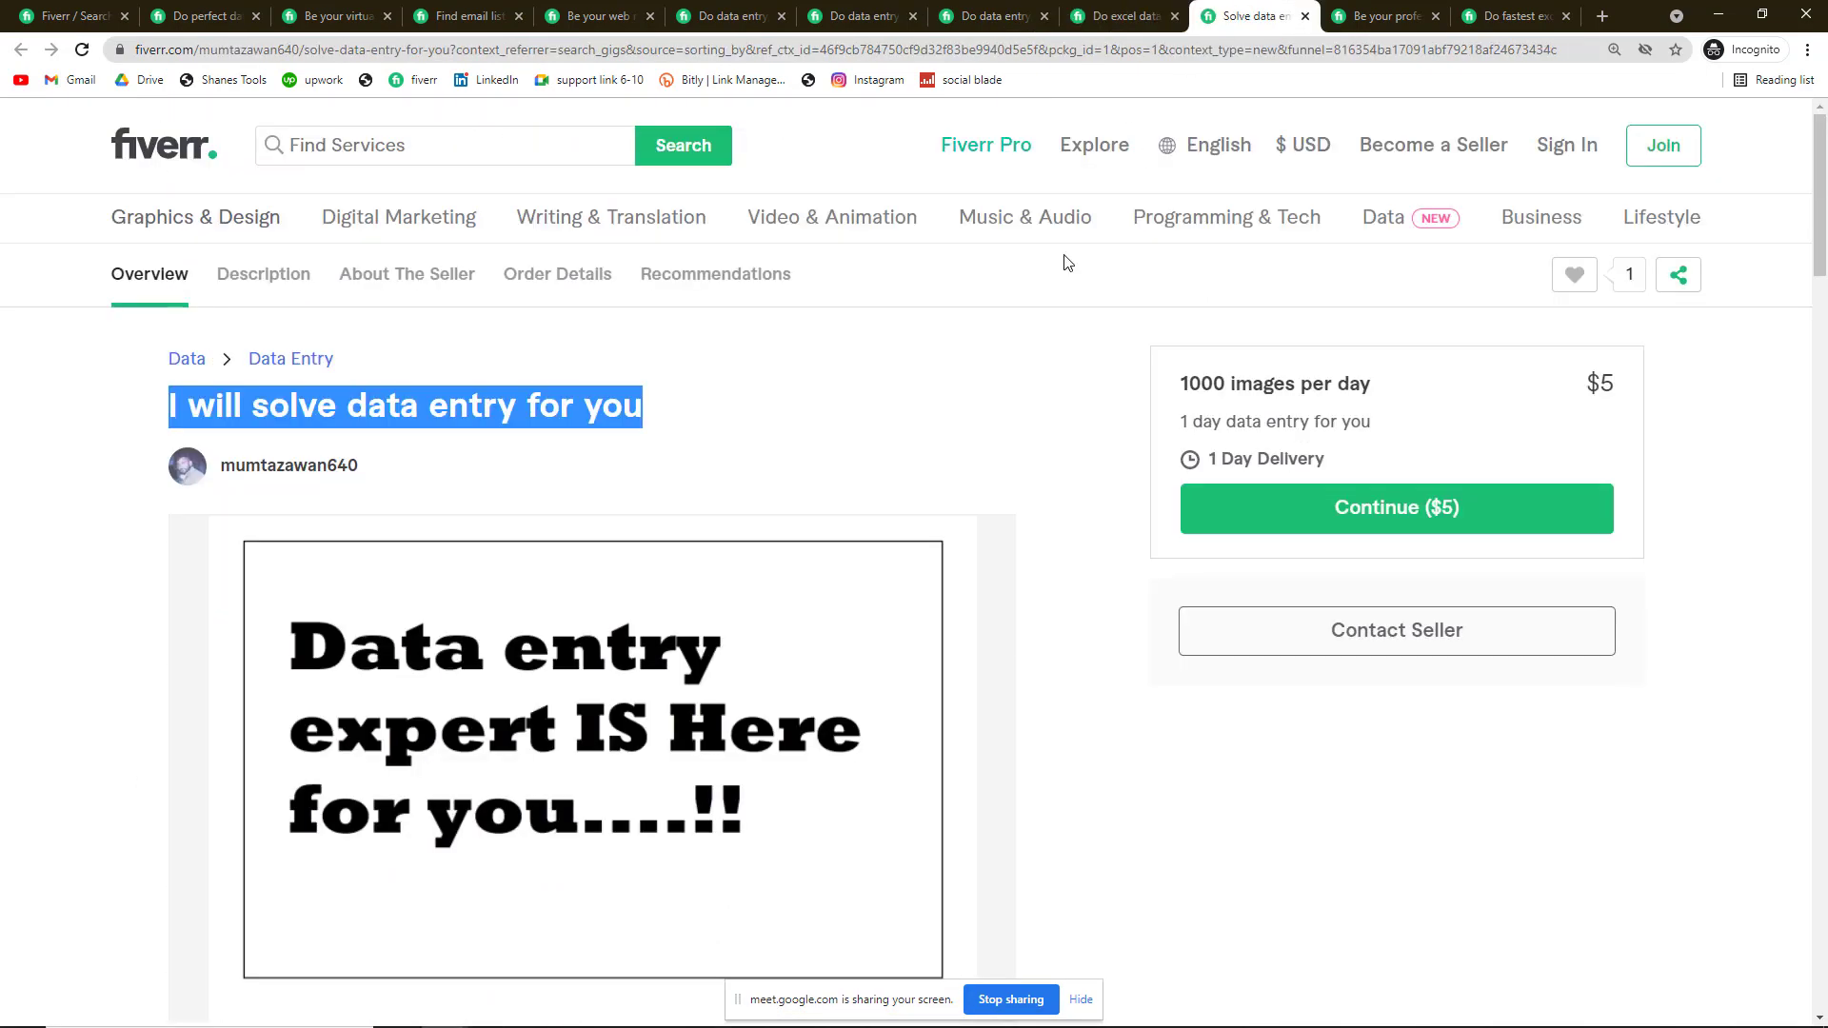
pyautogui.scroll(-10, 747, 391)
pyautogui.scroll(-5, 722, 396)
pyautogui.scroll(11, 722, 390)
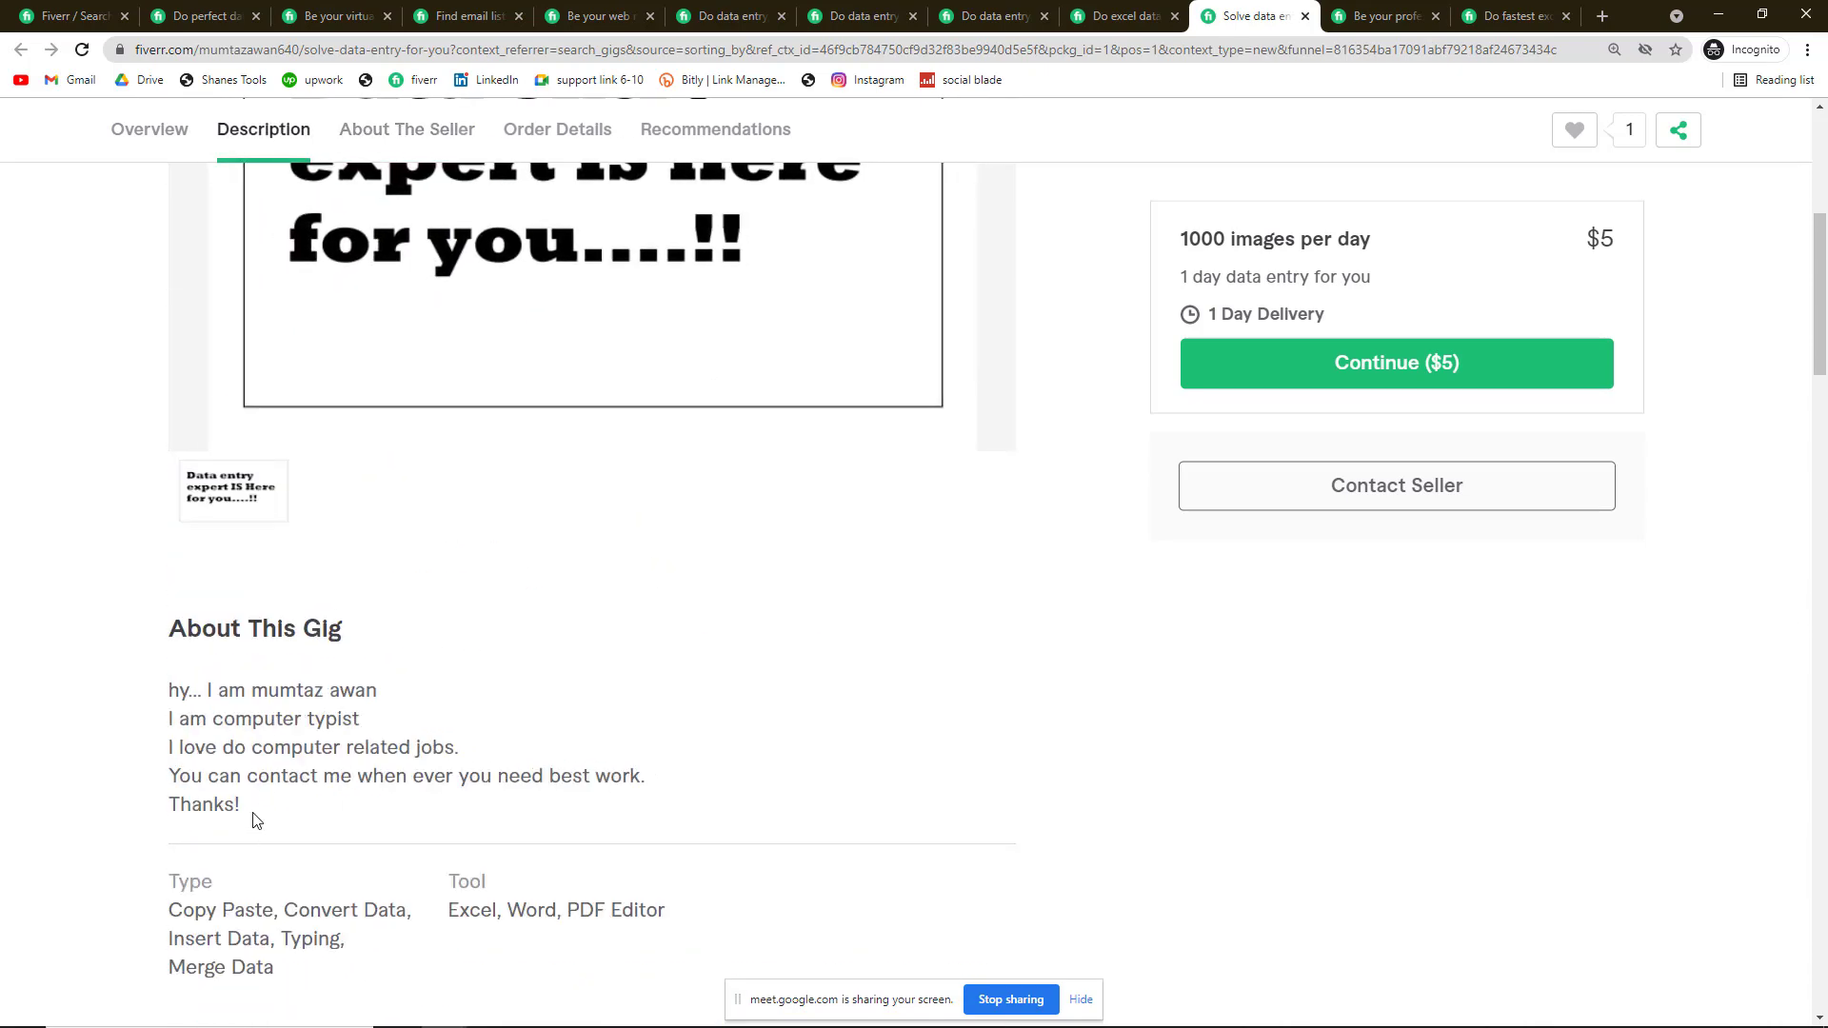
pyautogui.moveTo(240, 805); pyautogui.dragTo(181, 672)
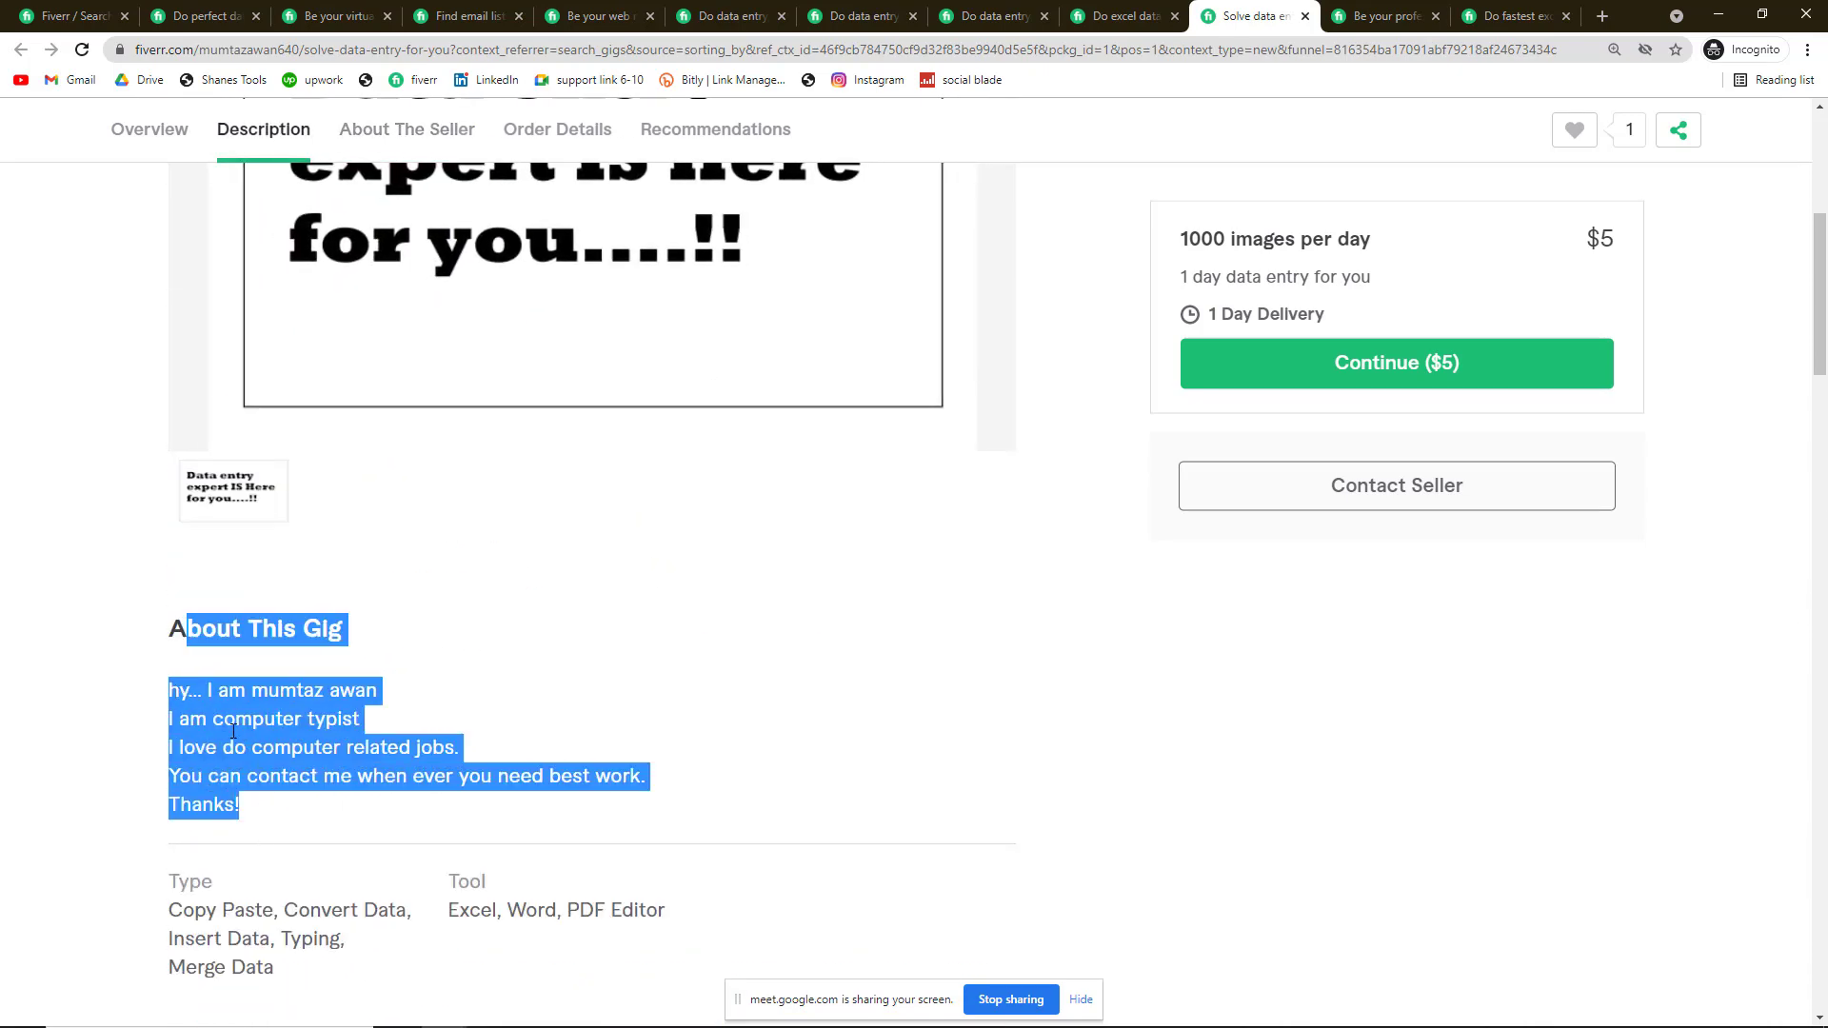
pyautogui.scroll(3, 233, 731)
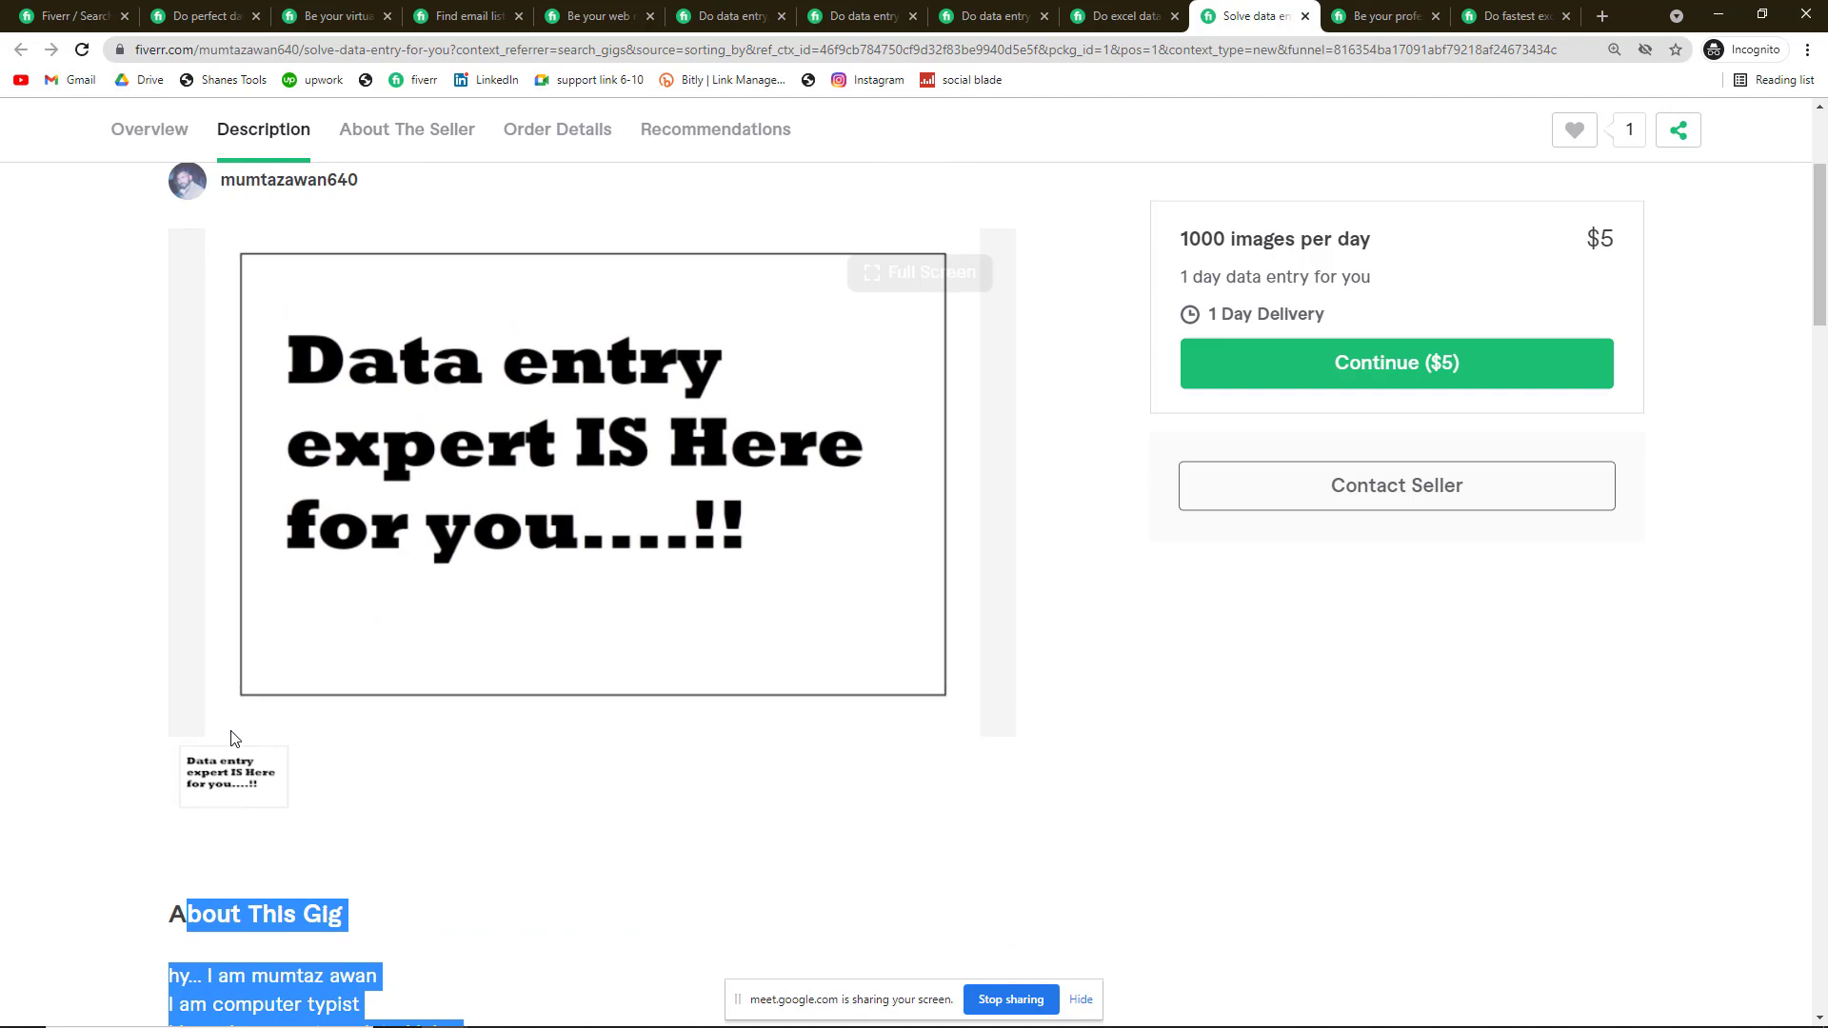
# Step: Close the "Solve data entry for you" gig and the two competitor gigs opened after it
pyautogui.click(1306, 16)
pyautogui.click(1305, 16)
pyautogui.click(1306, 16)
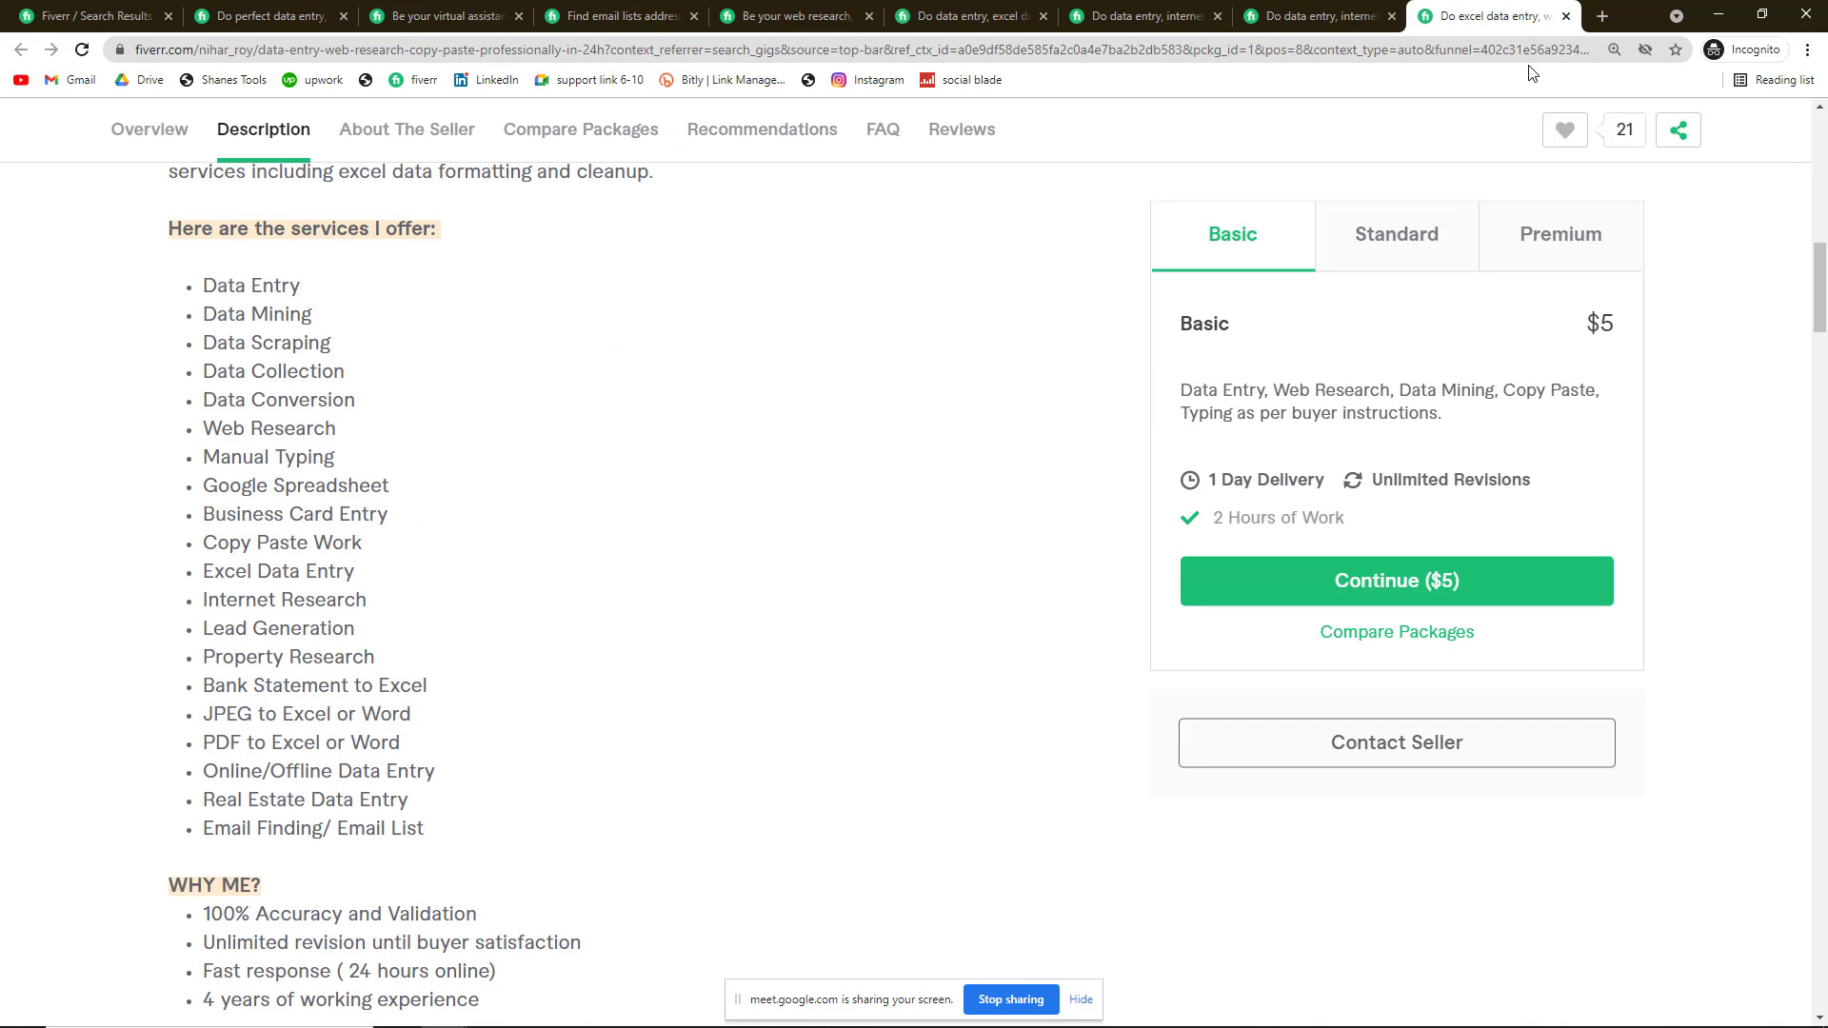
# Step: Check the keyword list in Notepad again, and return to the About This Gig intro of the excel data entry gig in Chrome
pyautogui.moveTo(1524, 1024)
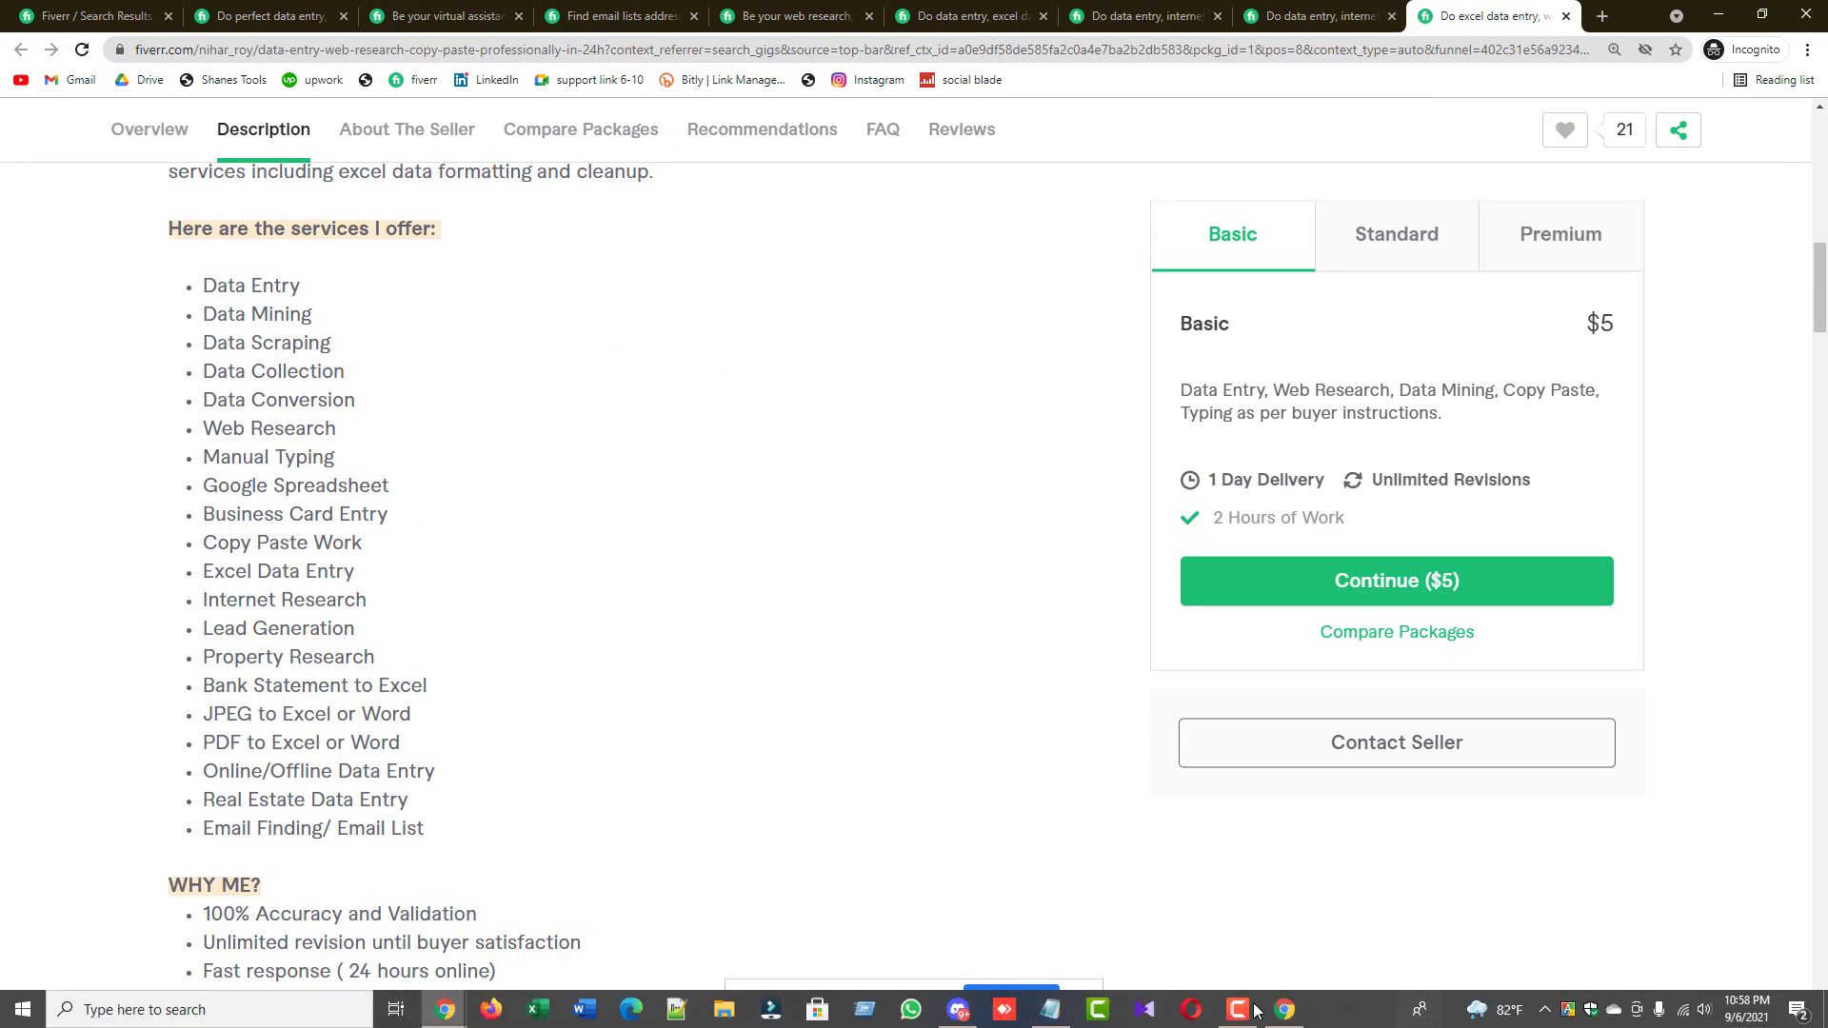
pyautogui.click(1044, 1014)
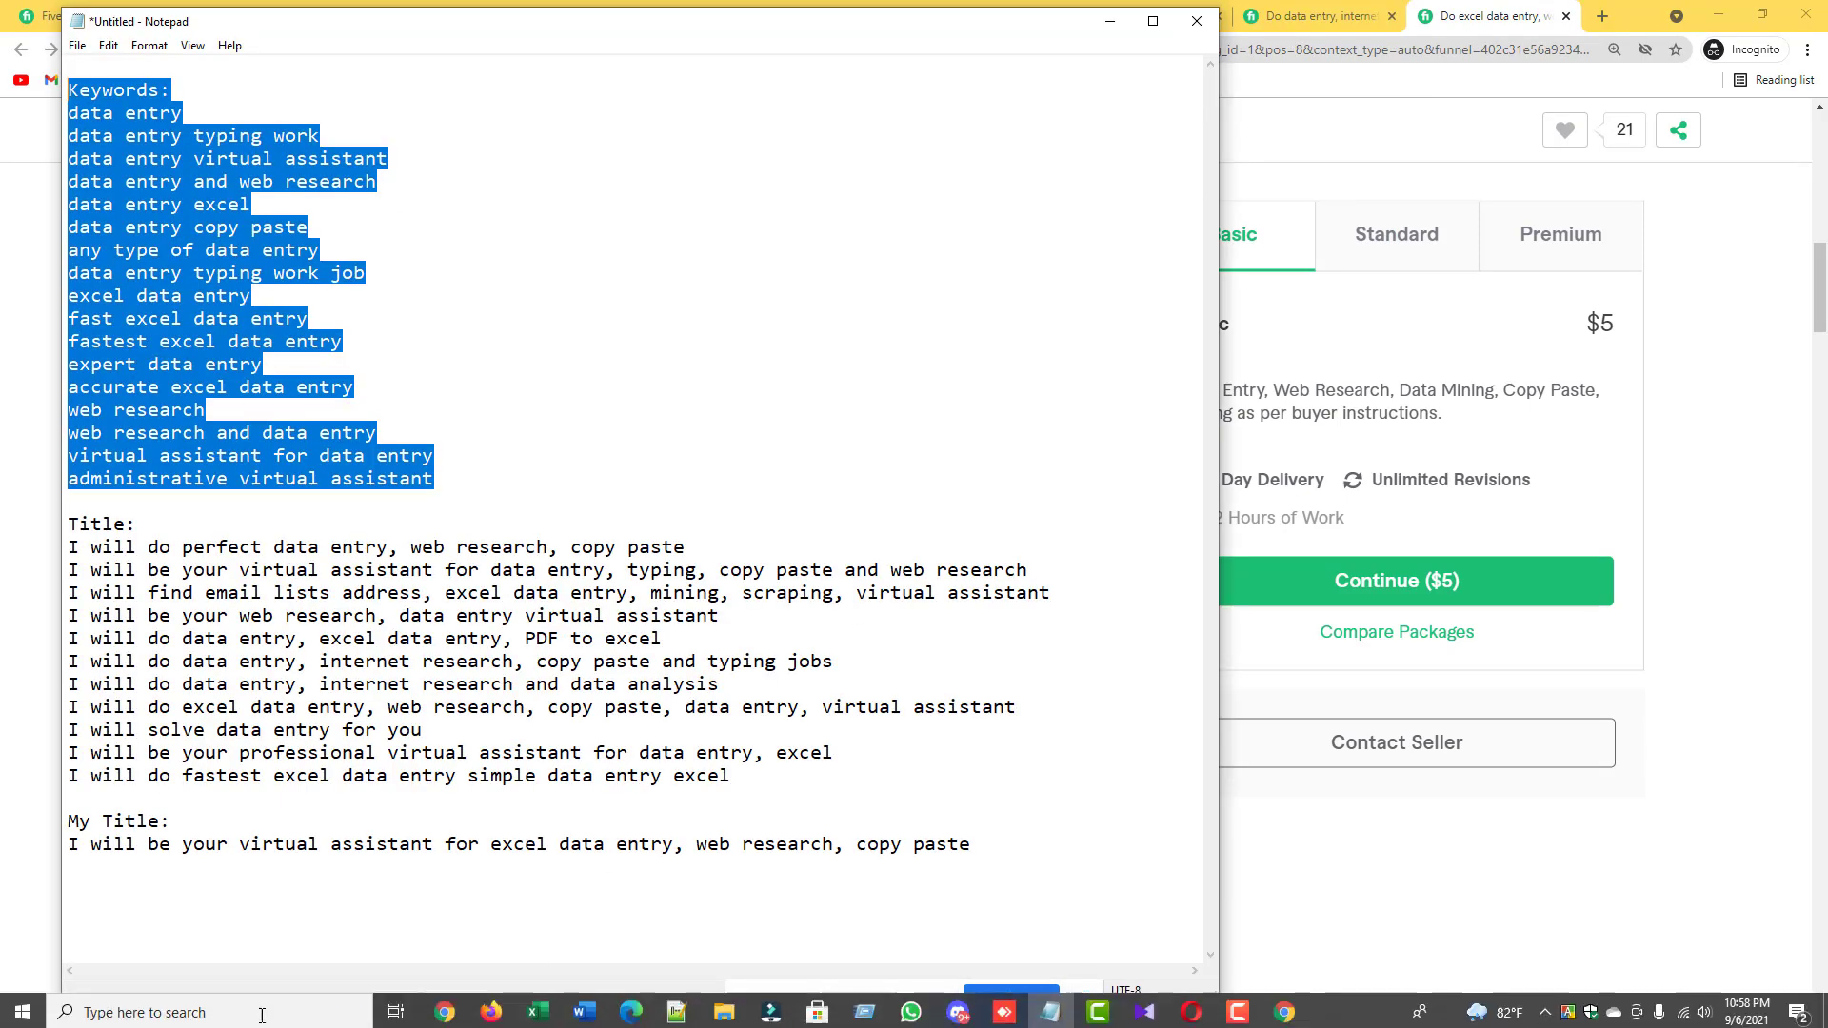
pyautogui.moveTo(444, 1021)
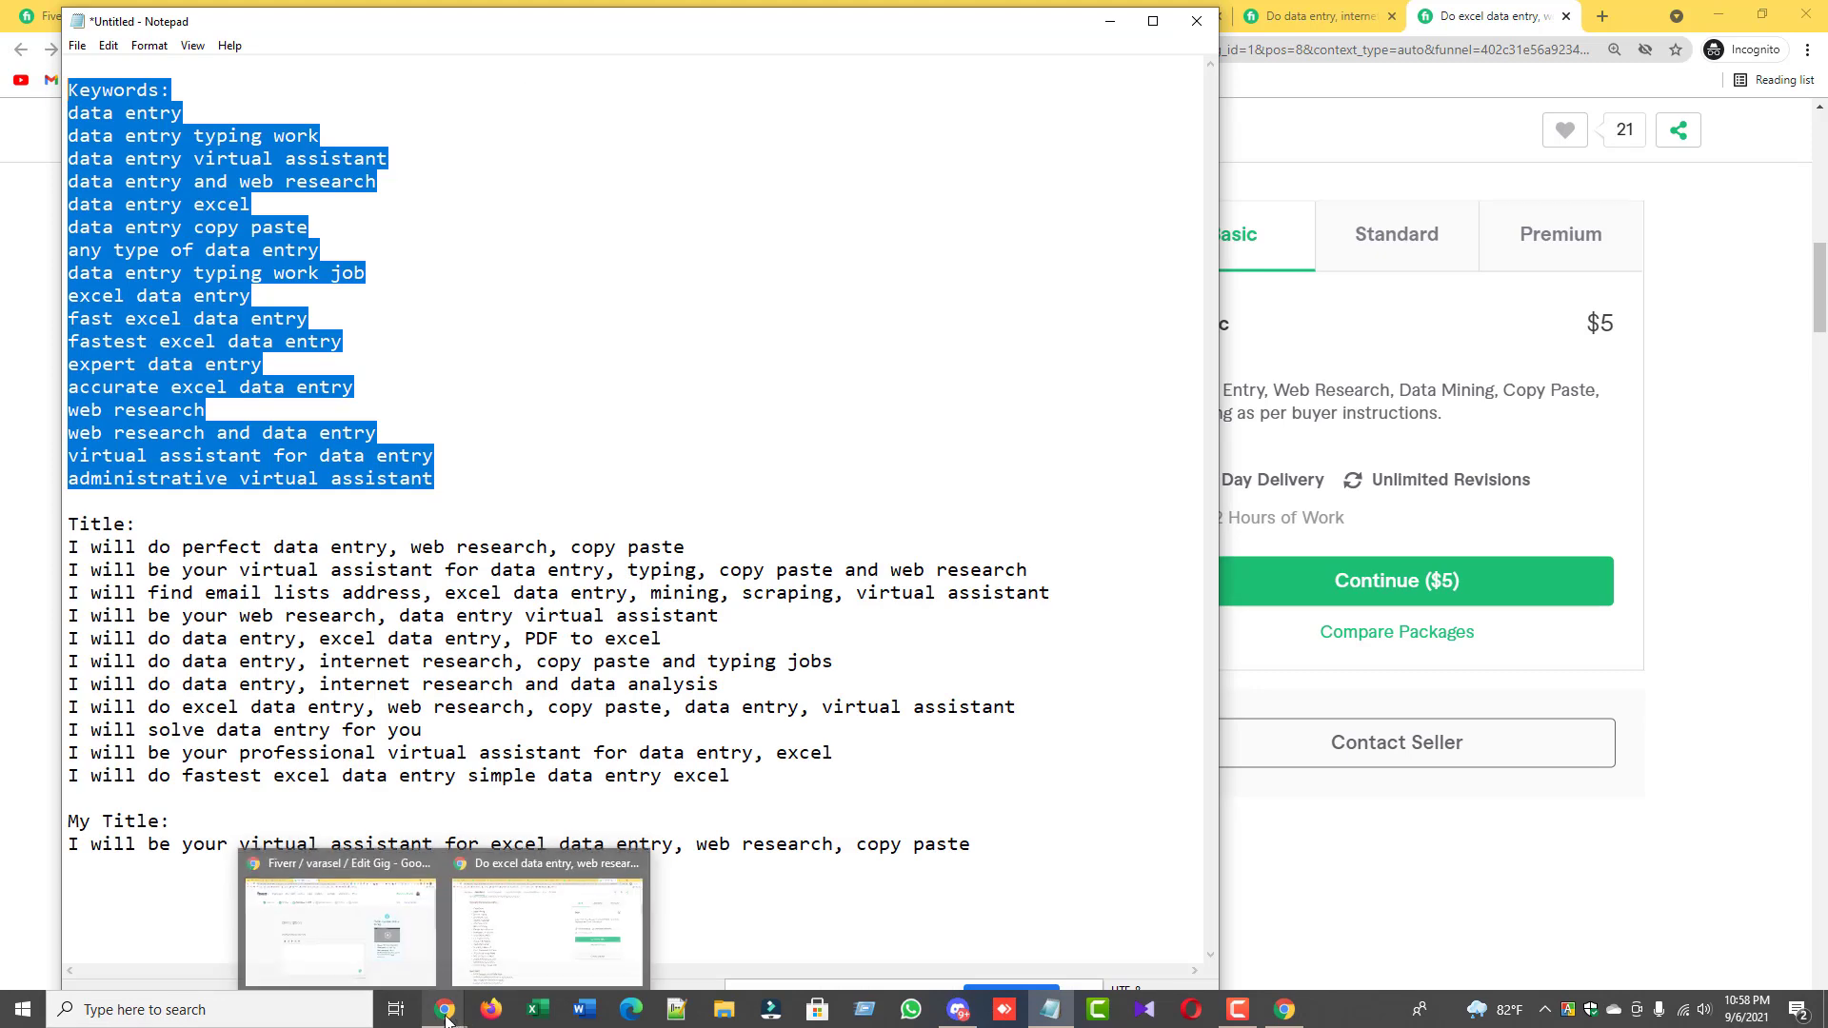
pyautogui.click(488, 952)
pyautogui.scroll(3, 442, 647)
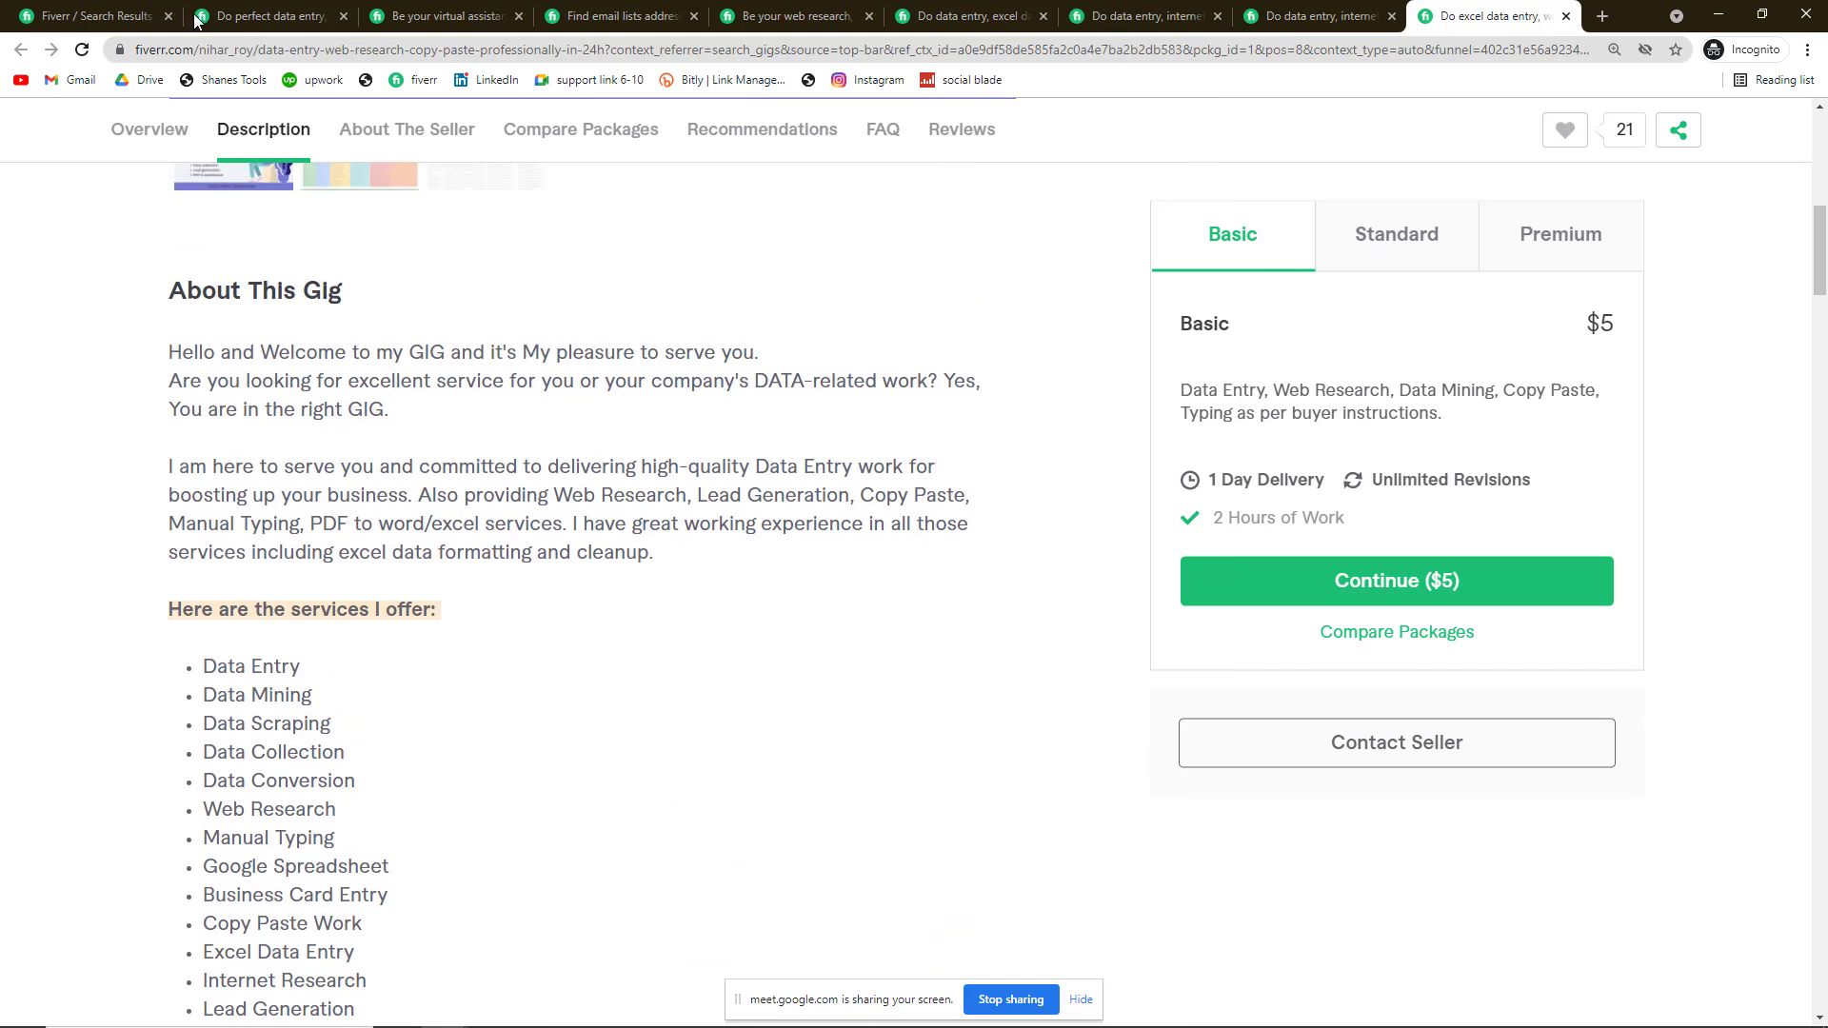
# Step: Review the opening of the "Do perfect data entry" gig's description, highlighting from the keyword line through the introductory paragraph
pyautogui.hotkey('ctrl', '2')
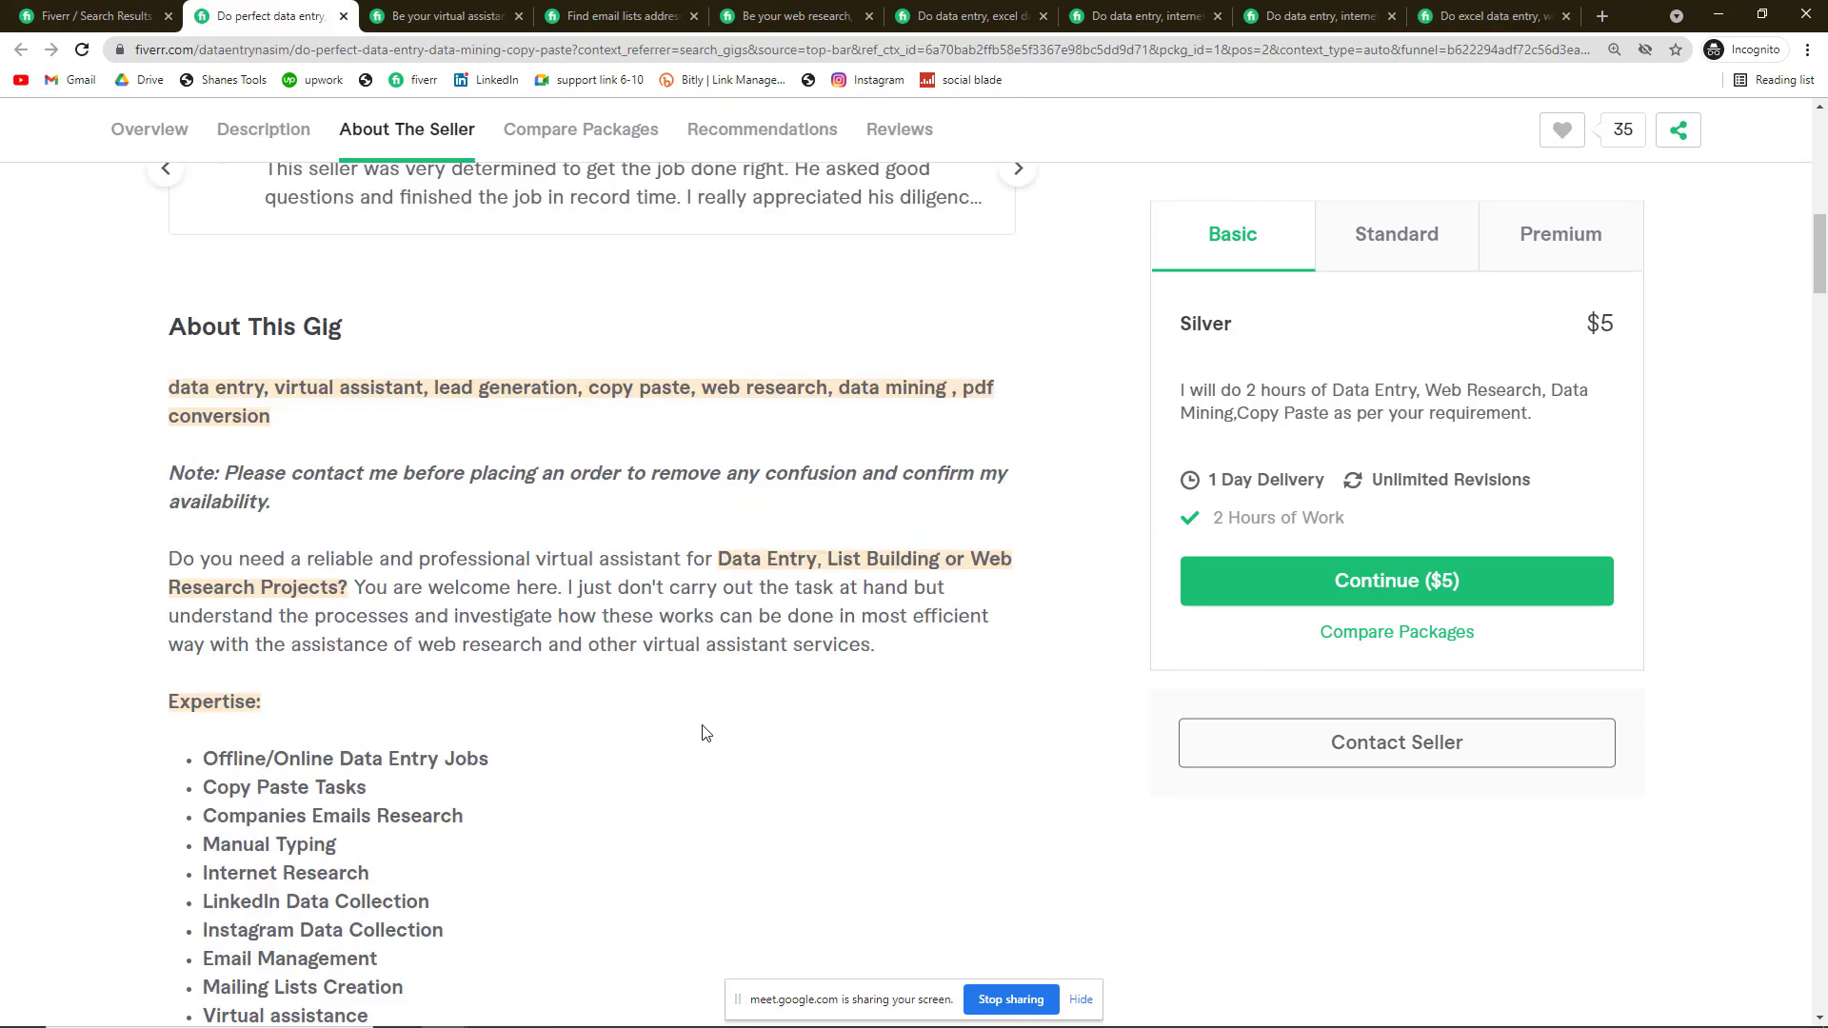
pyautogui.moveTo(875, 648); pyautogui.dragTo(147, 406)
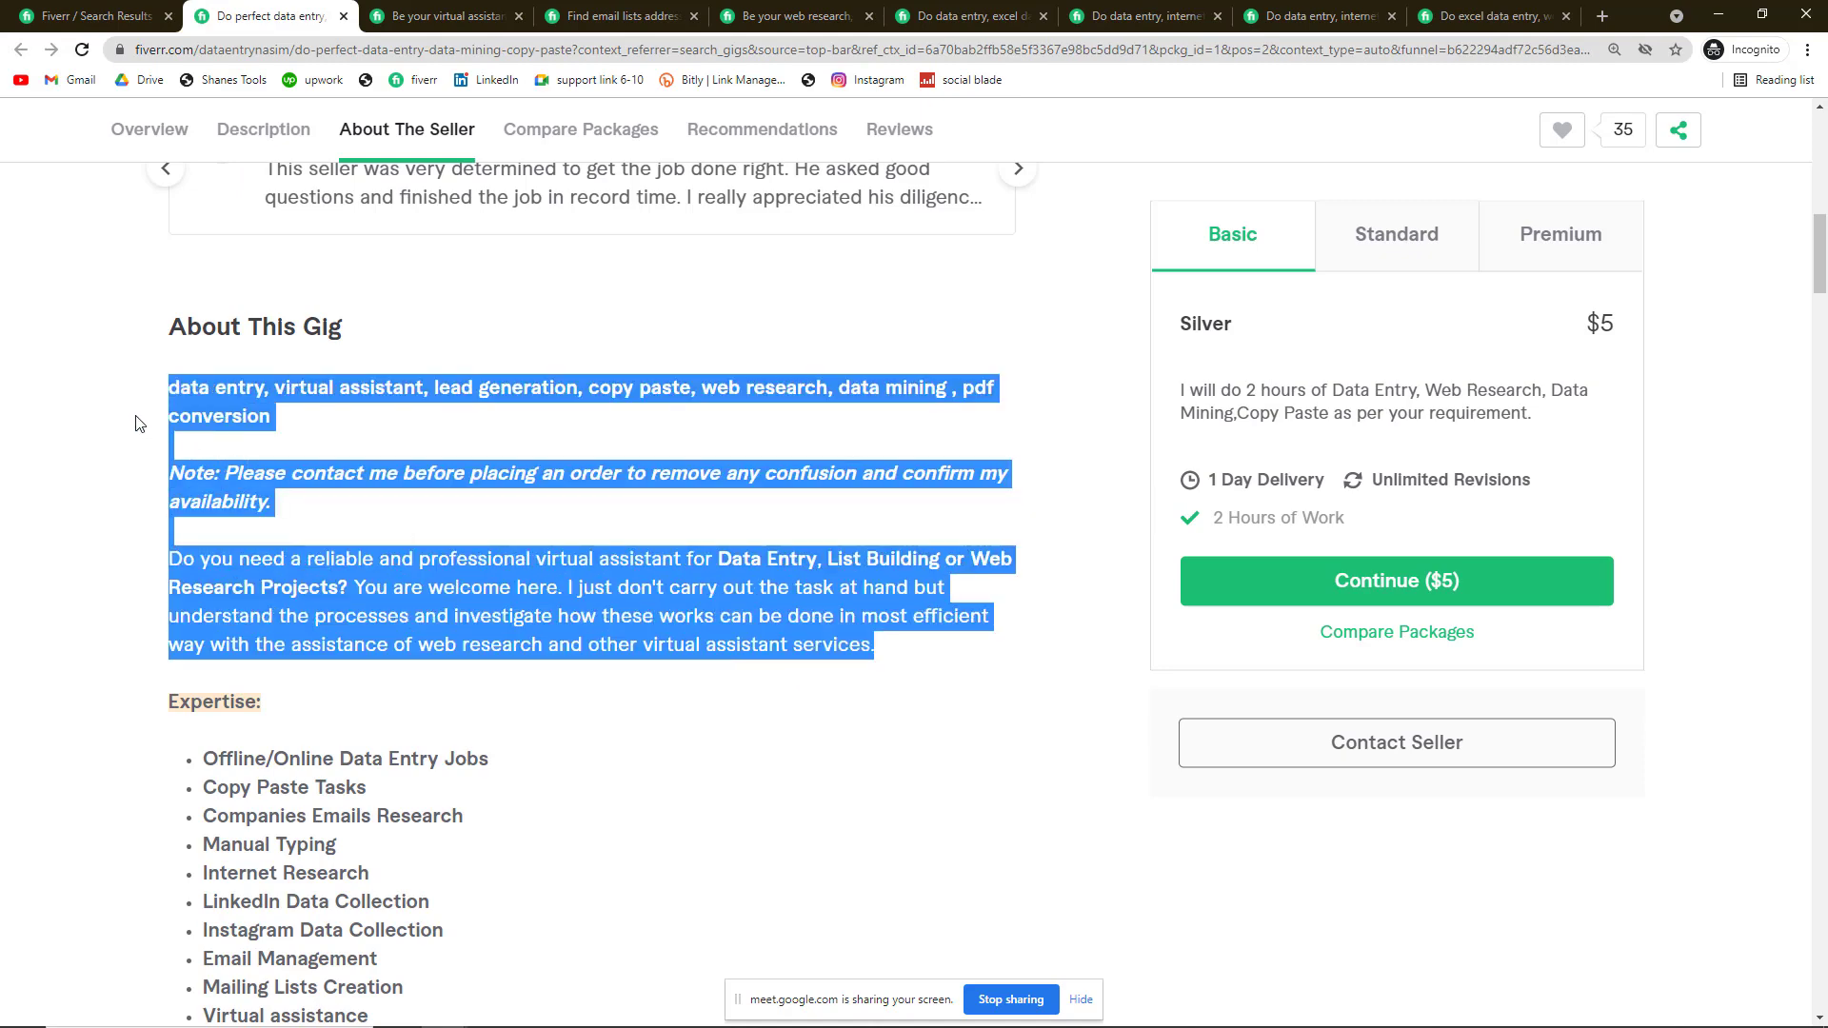
pyautogui.click(136, 423)
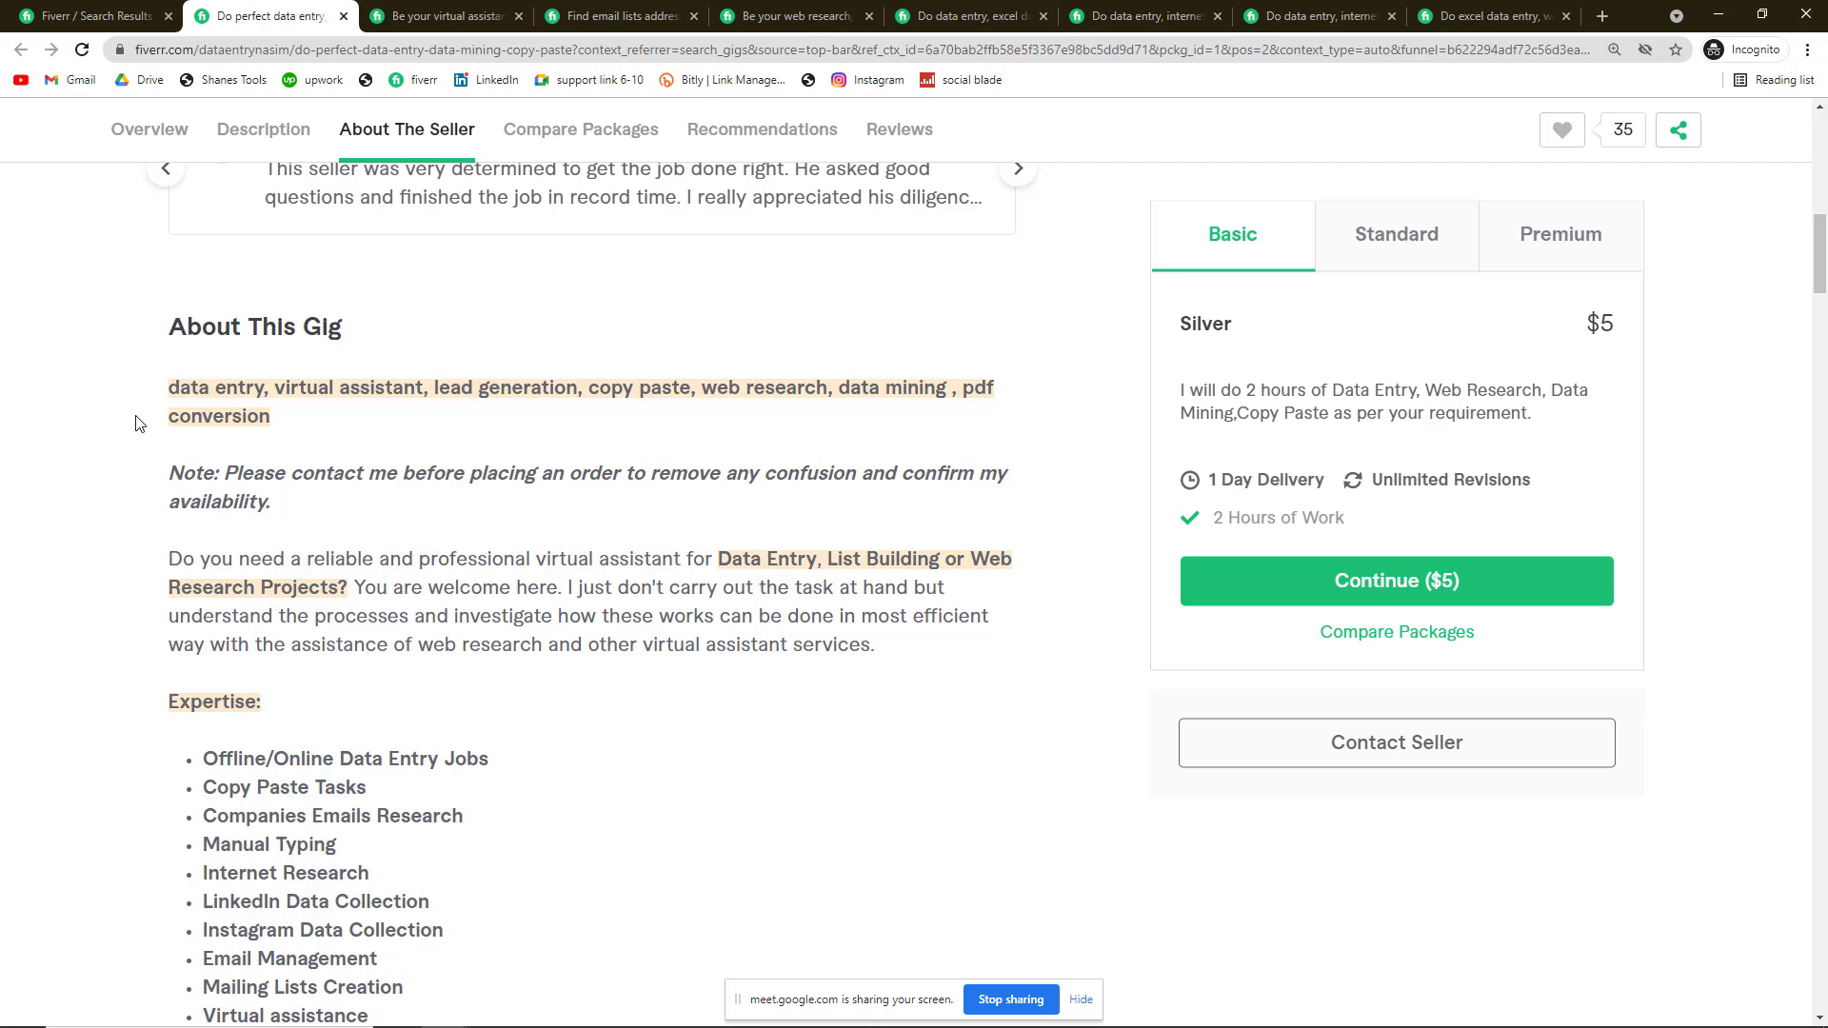
pyautogui.scroll(1, 136, 423)
# Step: Consult the Notepad keywords once more, and compare them with the Expertise list of the "Do perfect data entry" gig in Chrome
pyautogui.click(1050, 1009)
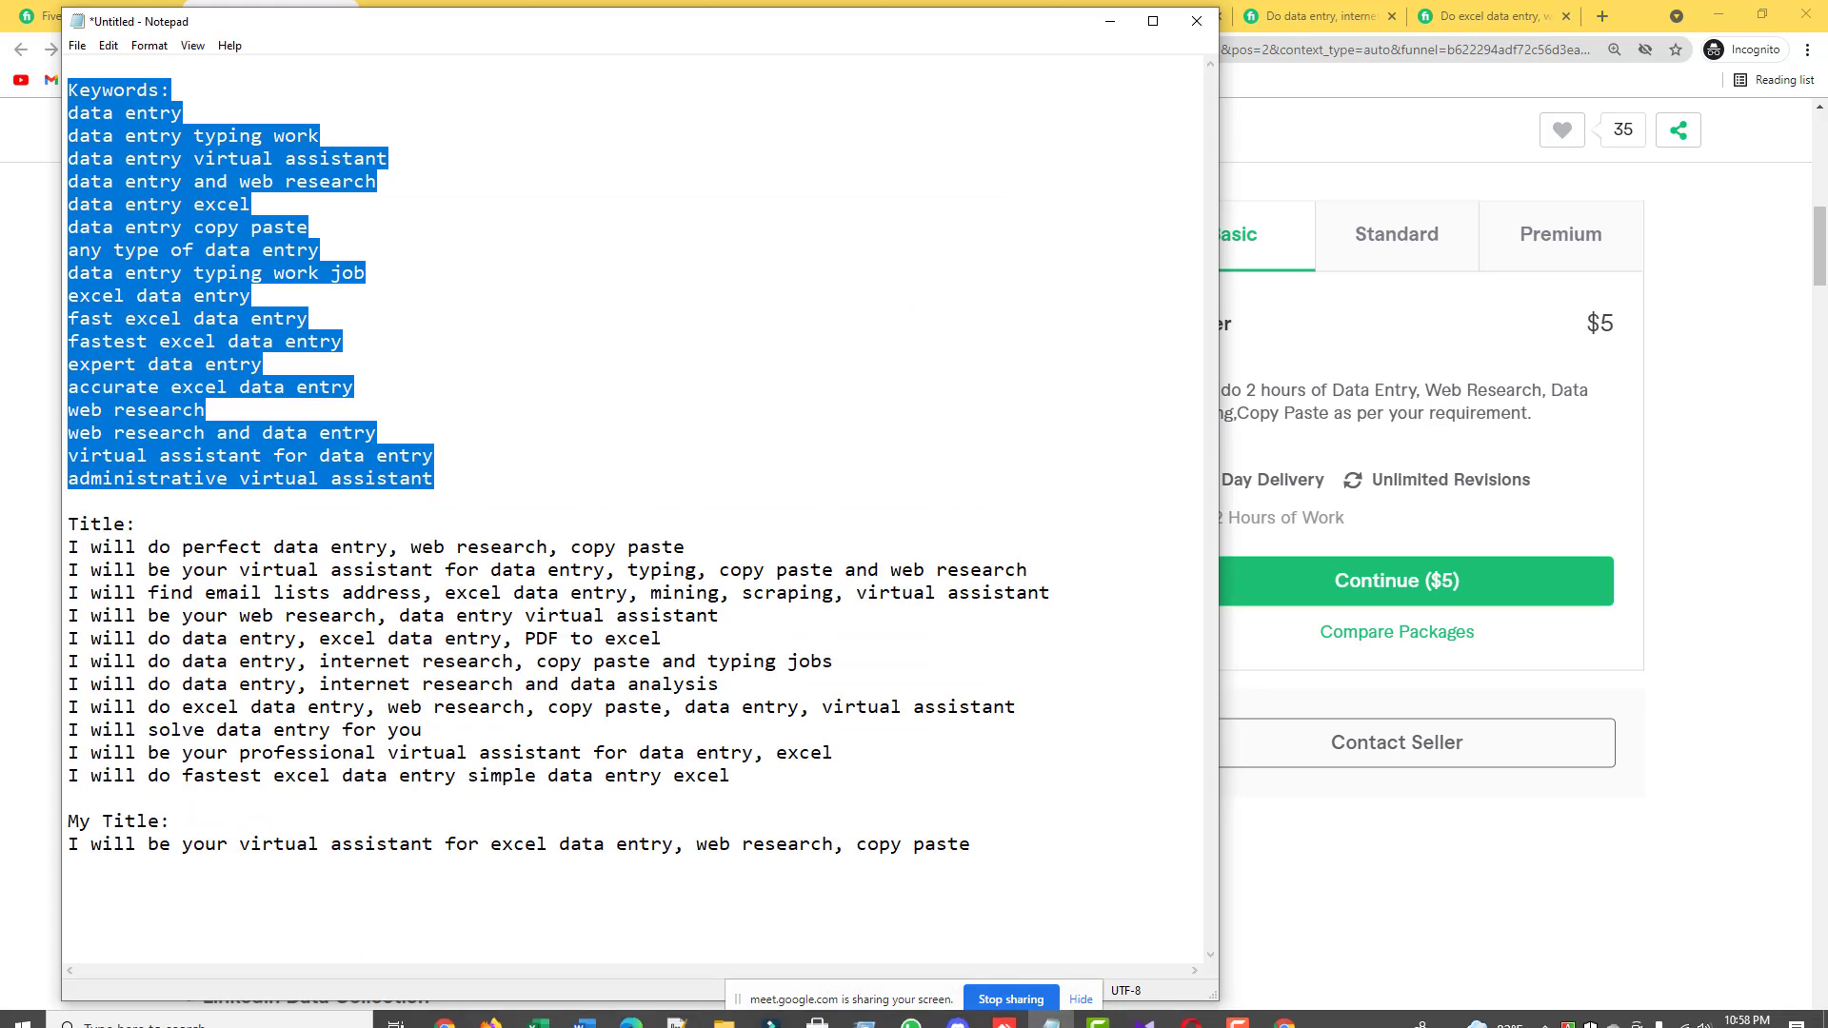
pyautogui.click(443, 1009)
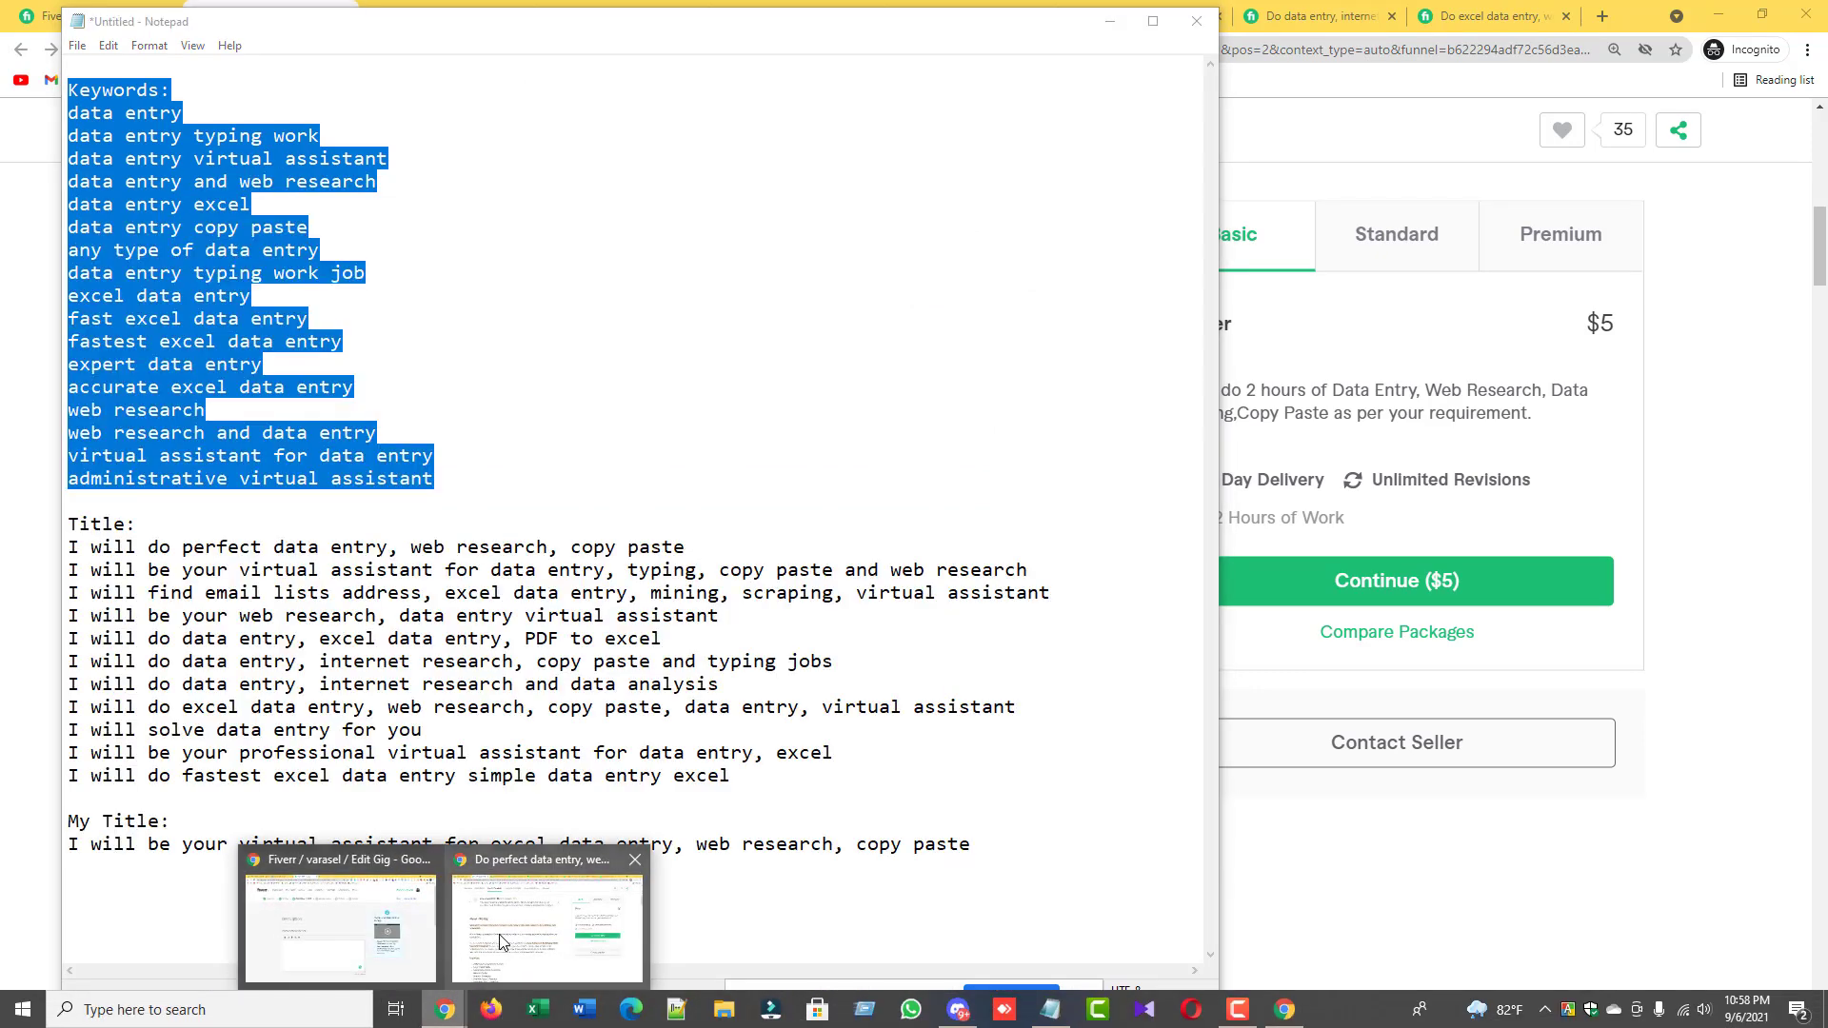
pyautogui.click(548, 919)
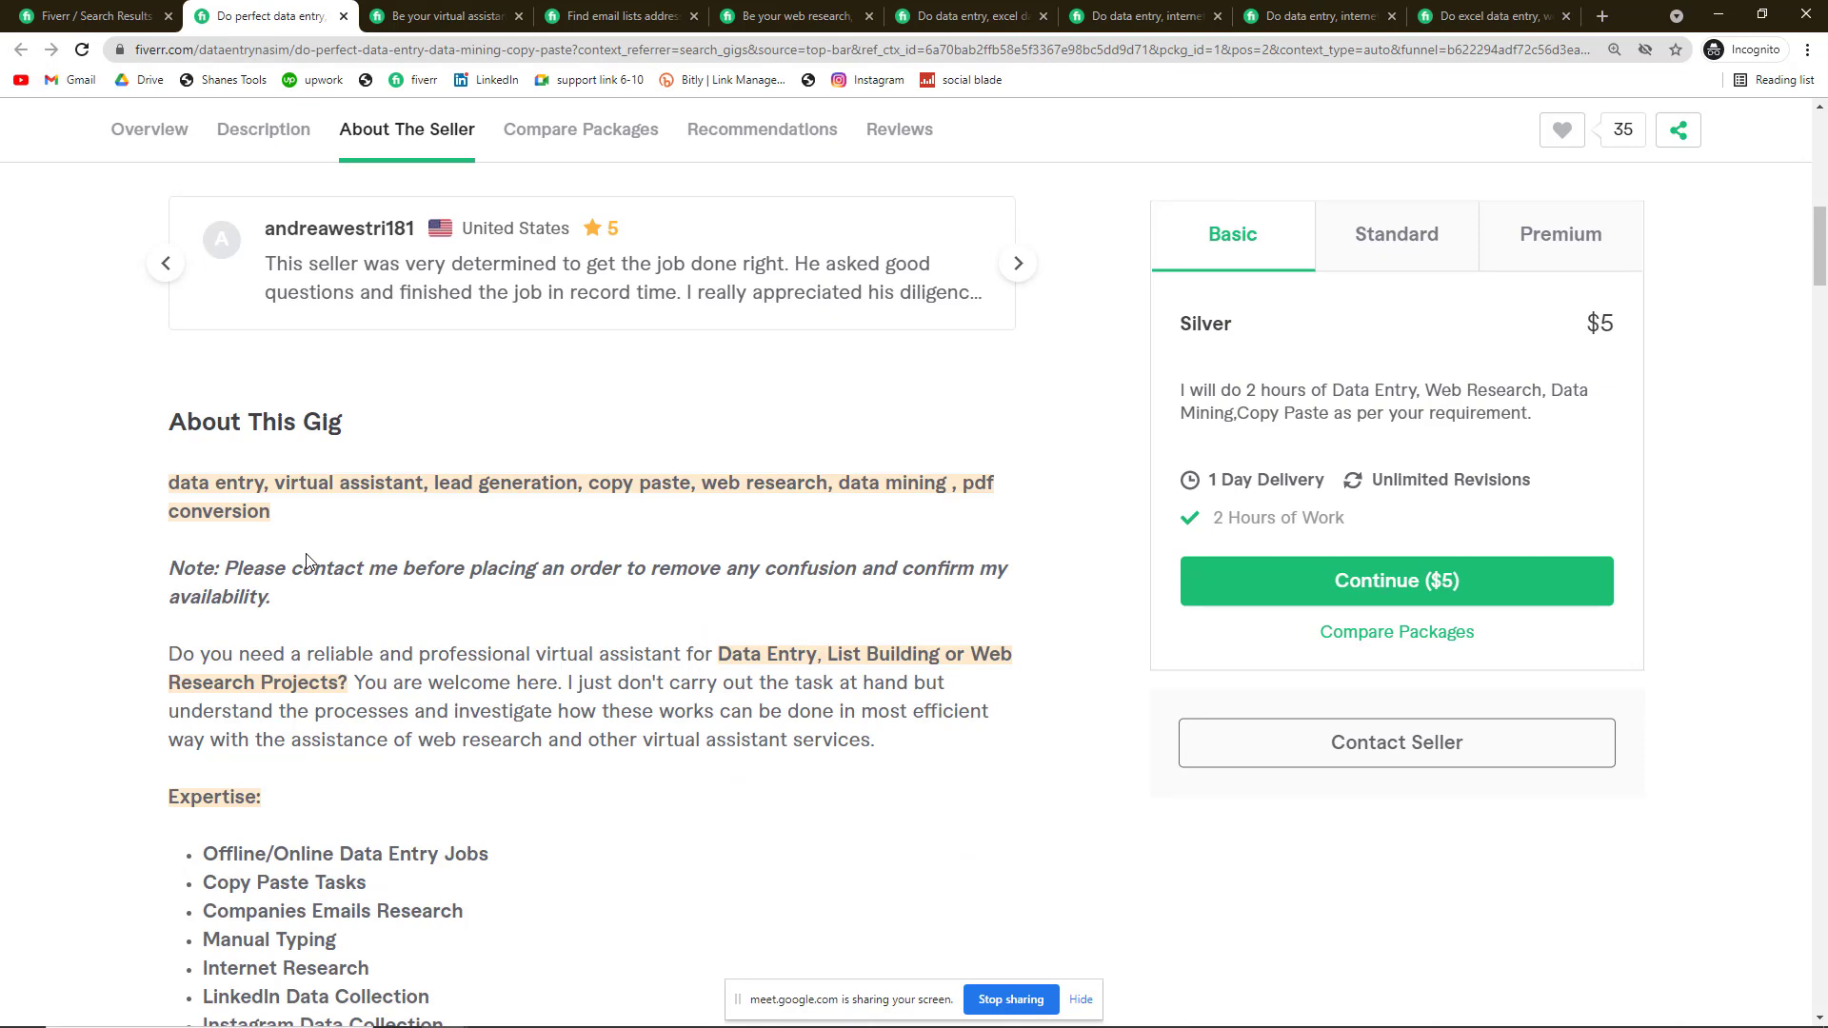
pyautogui.scroll(-3, 506, 824)
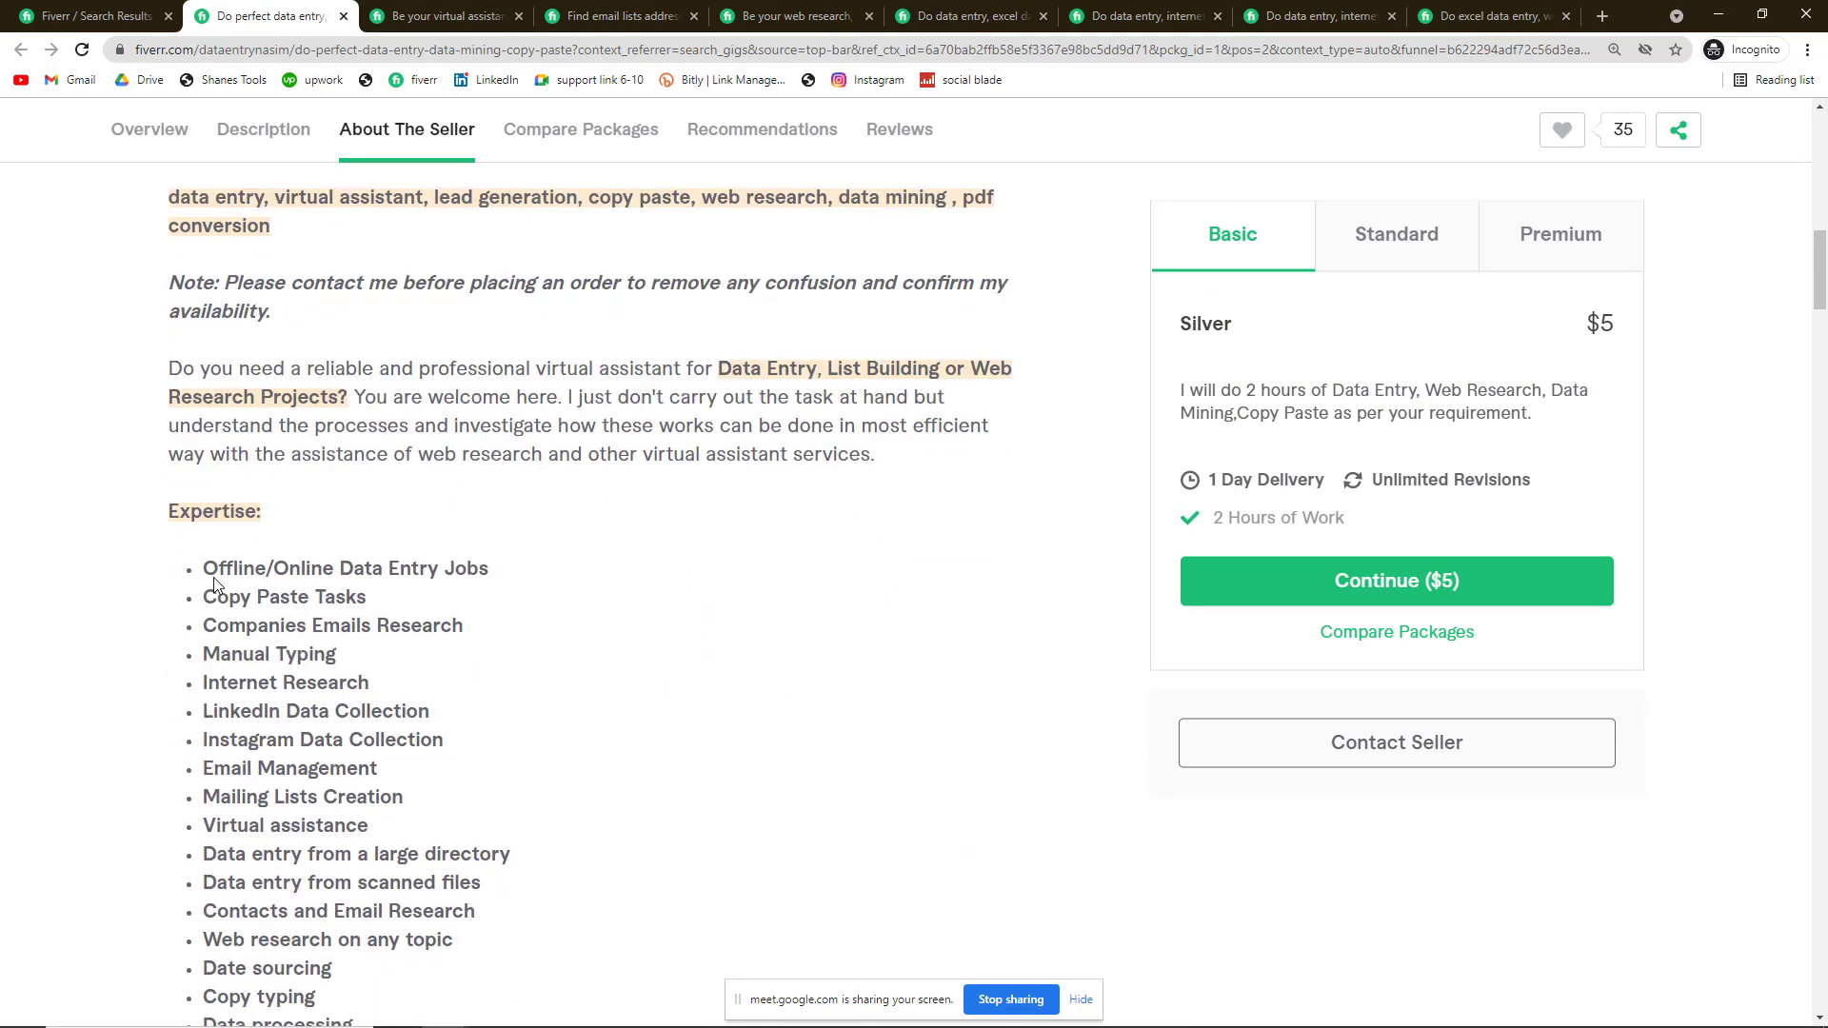
# Step: Review the Expertise list and the opening keyword line of the "Do perfect data entry" gig's description, highlighting both
pyautogui.moveTo(204, 569); pyautogui.dragTo(354, 883)
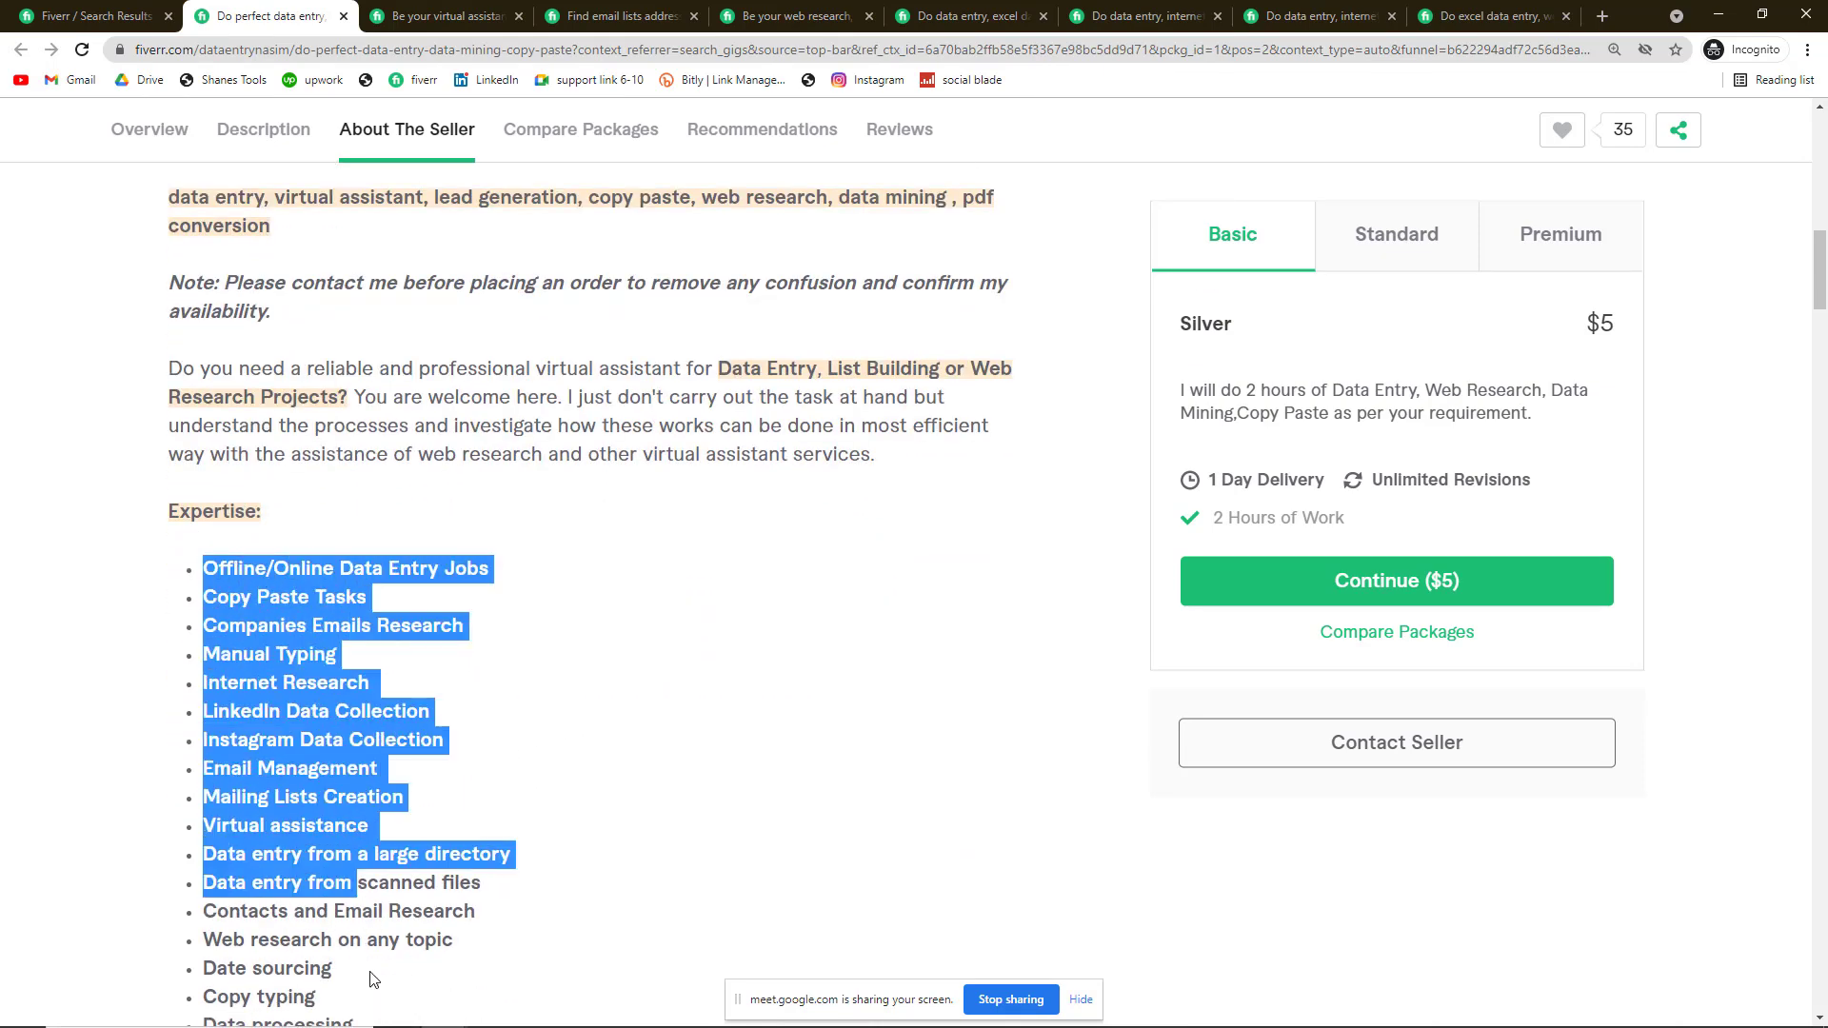
pyautogui.moveTo(373, 981); pyautogui.dragTo(388, 992)
pyautogui.click(563, 624)
pyautogui.scroll(3, 565, 625)
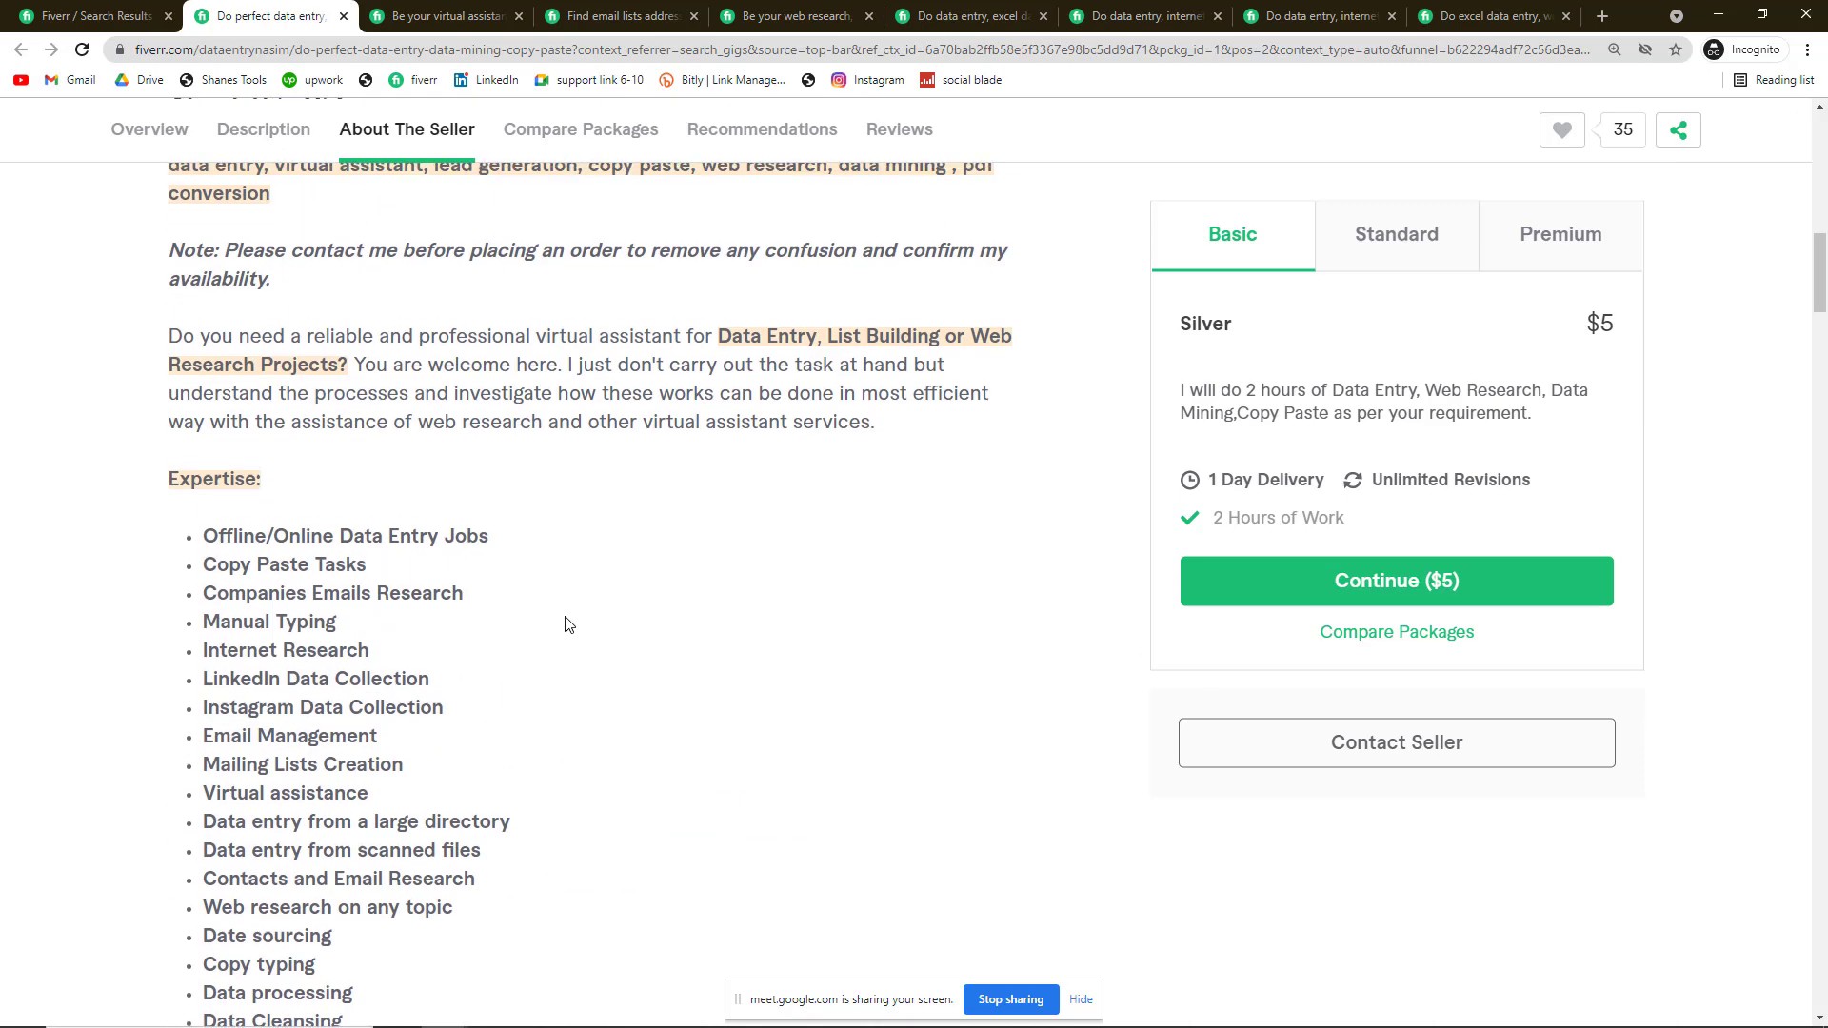
pyautogui.scroll(4, 565, 625)
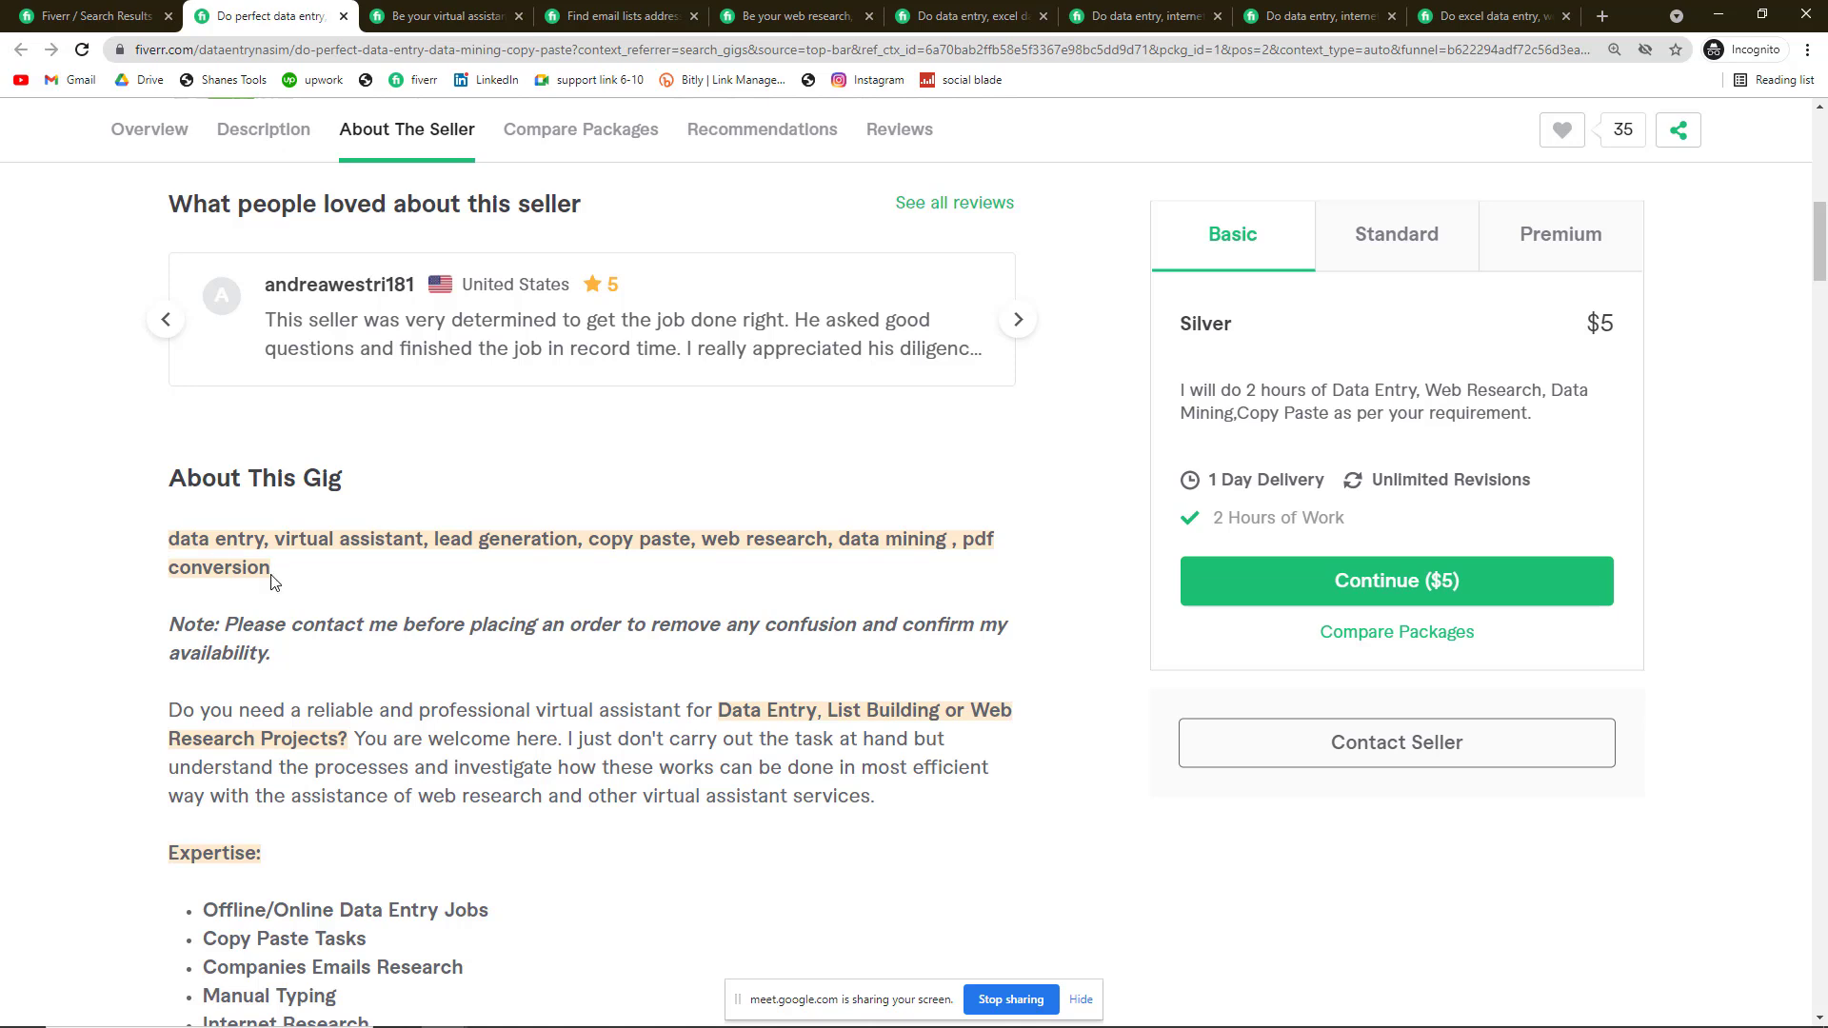
pyautogui.moveTo(273, 581); pyautogui.dragTo(157, 538)
pyautogui.click(131, 550)
pyautogui.scroll(-4, 251, 542)
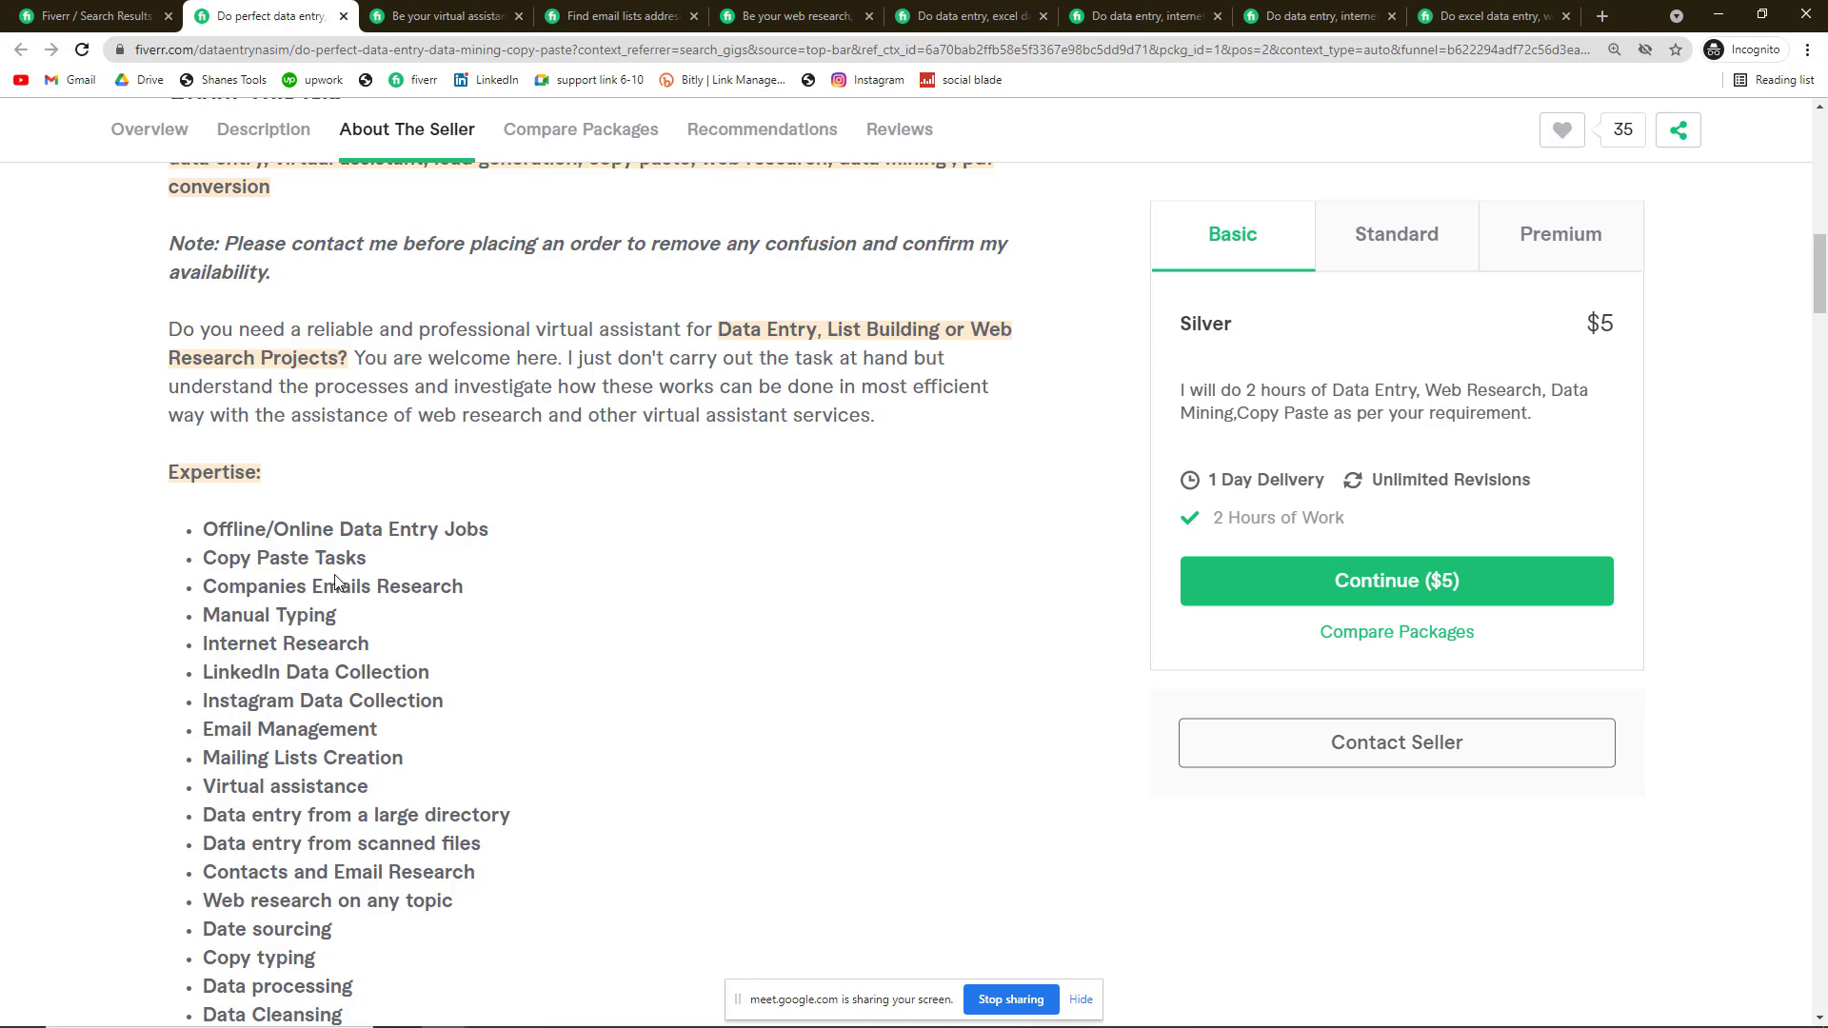
pyautogui.scroll(-2, 335, 583)
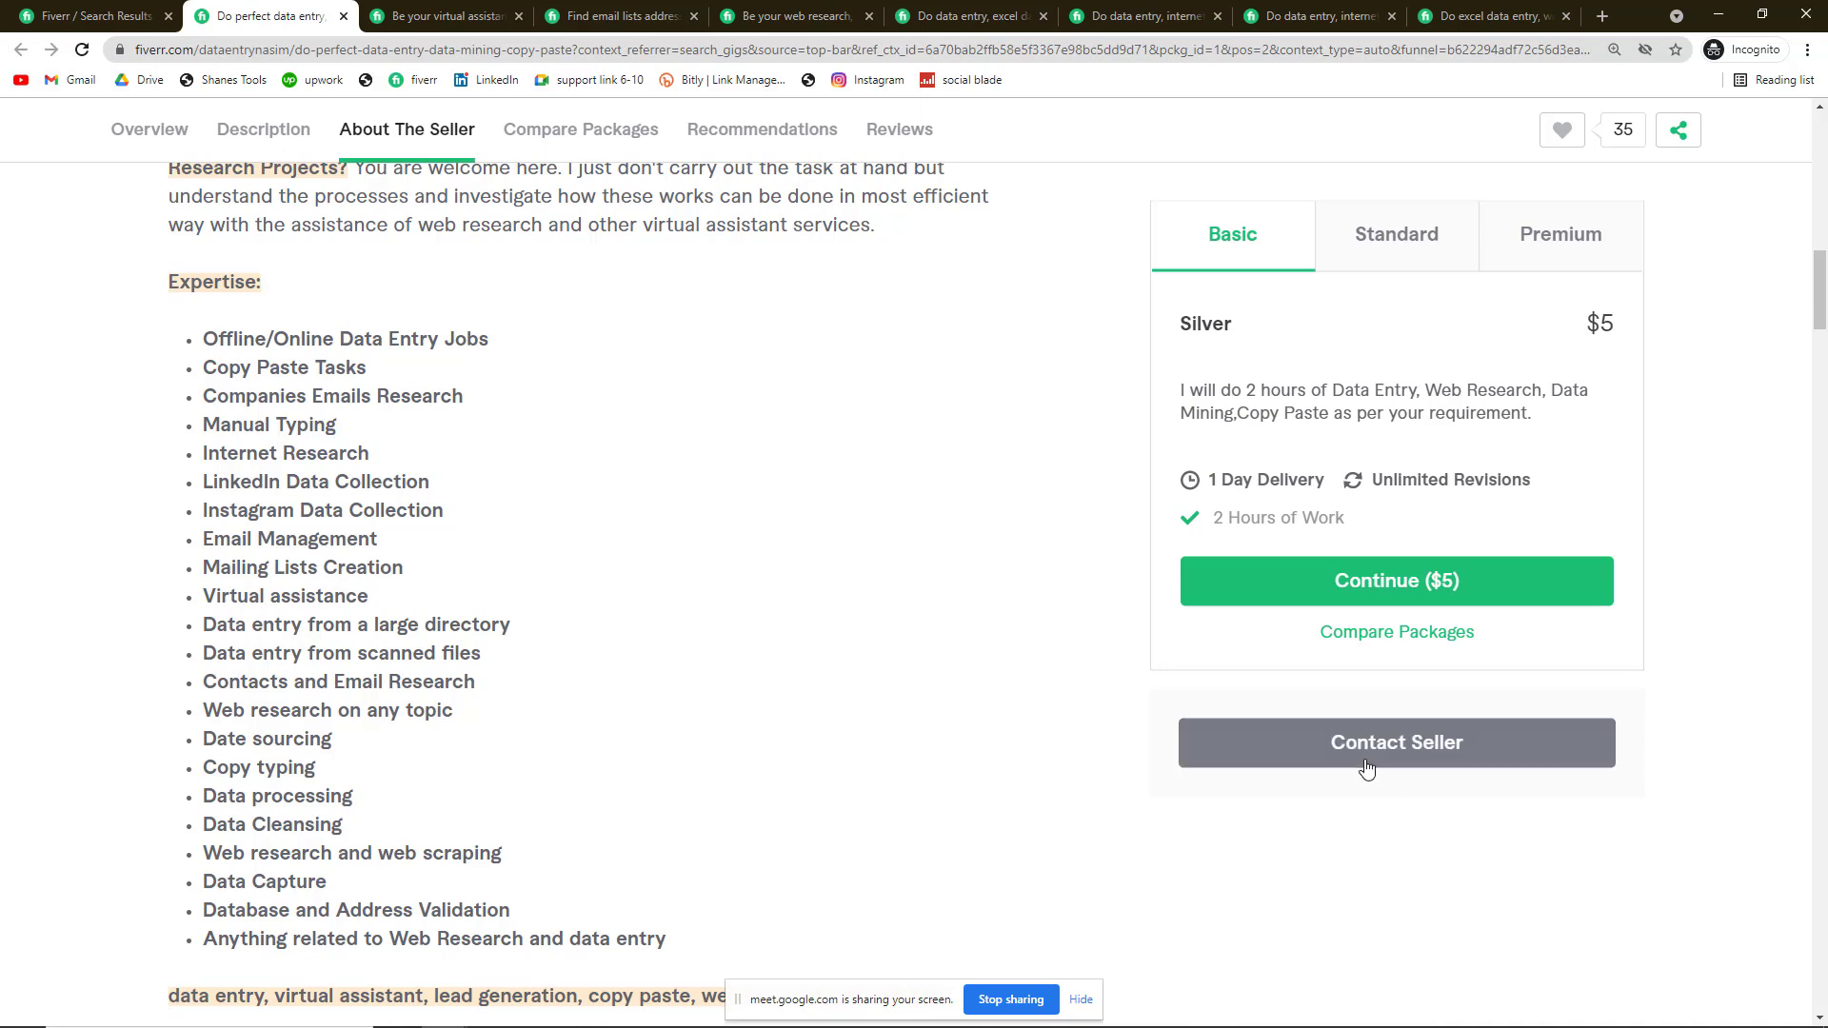
# Step: Examine the "Be your virtual assistant" gig's description, highlighting the keywords in its second paragraph and the opening "busy entrepreneur" paragraph
pyautogui.click(443, 15)
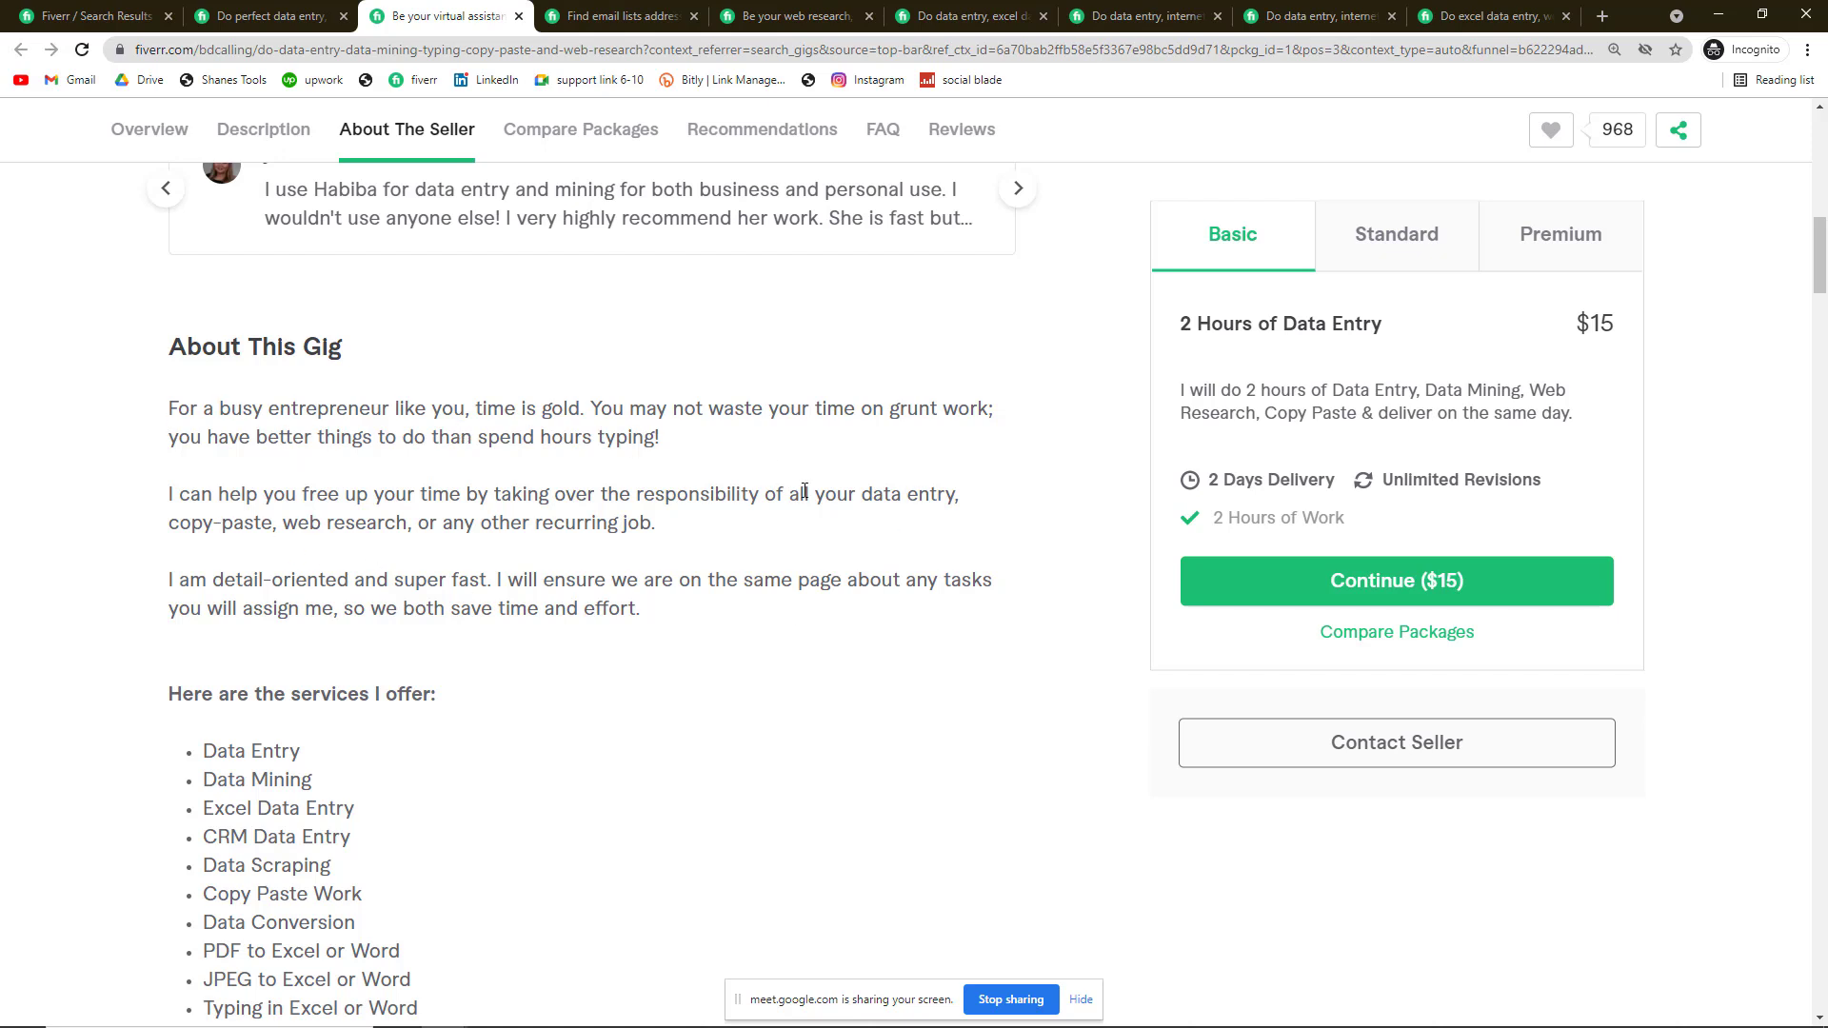
pyautogui.moveTo(866, 488); pyautogui.dragTo(441, 524)
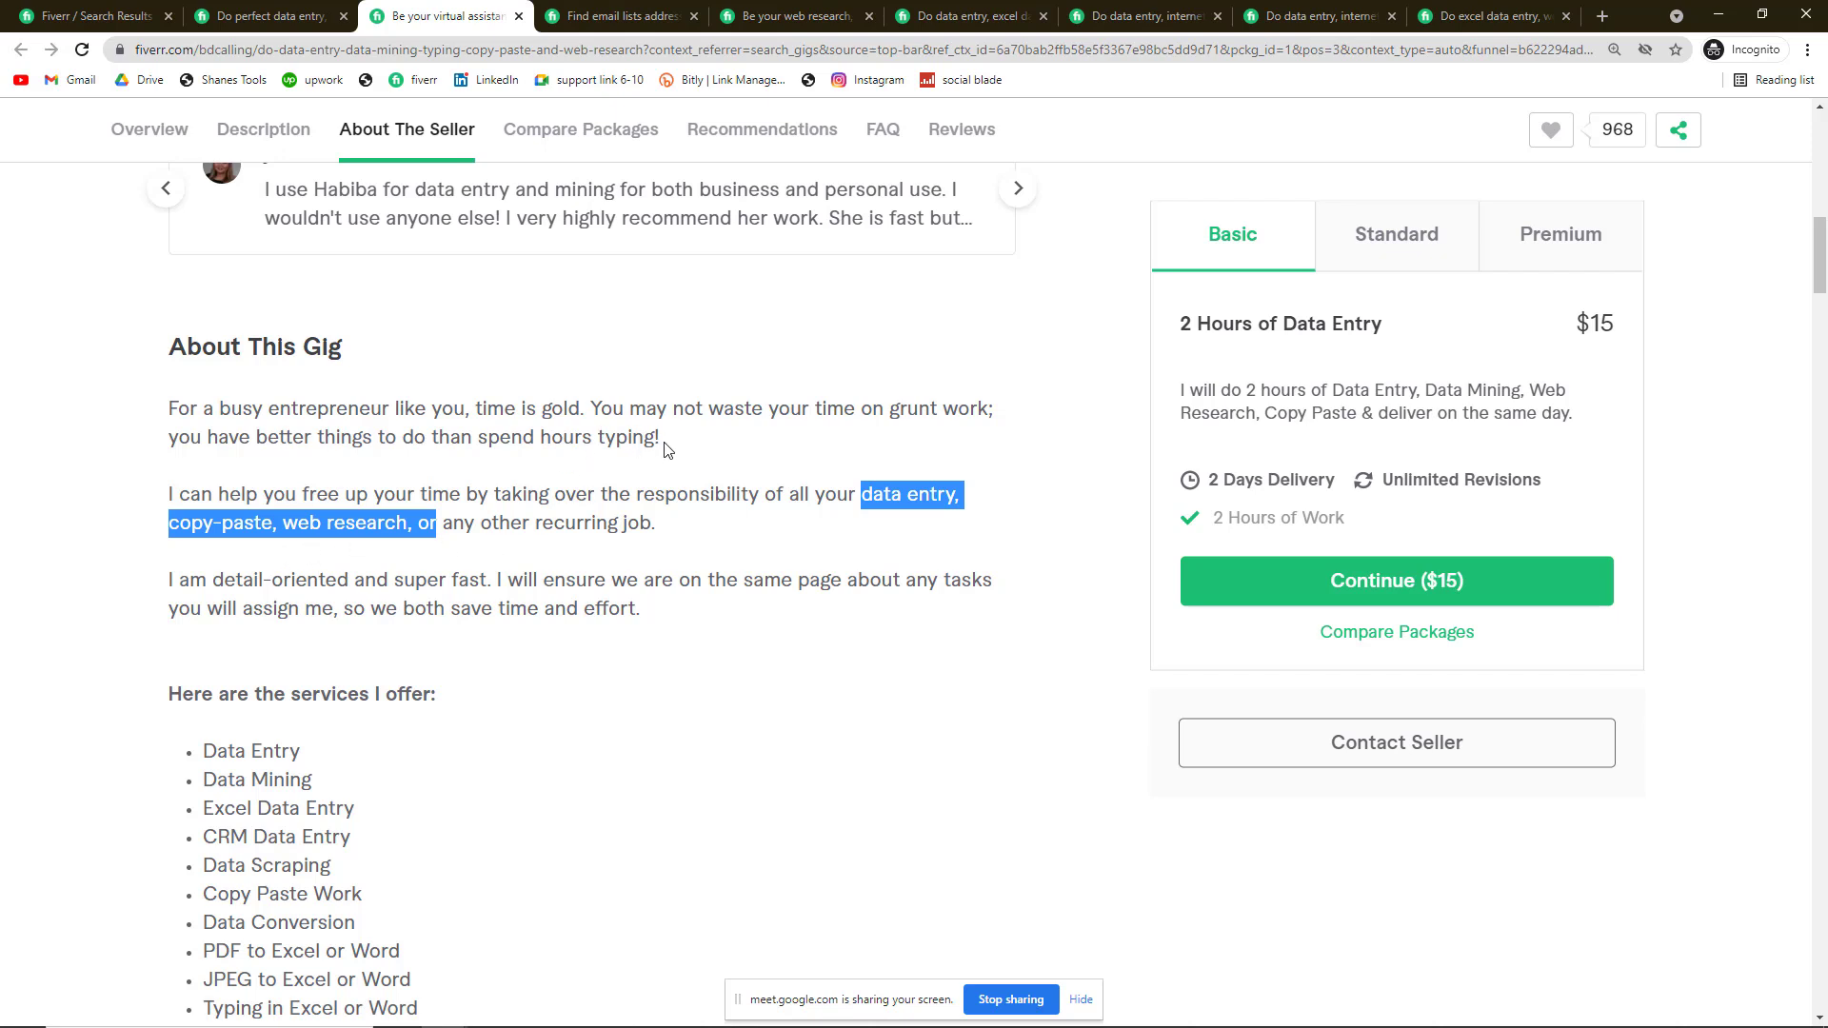
pyautogui.moveTo(665, 444); pyautogui.dragTo(34, 419)
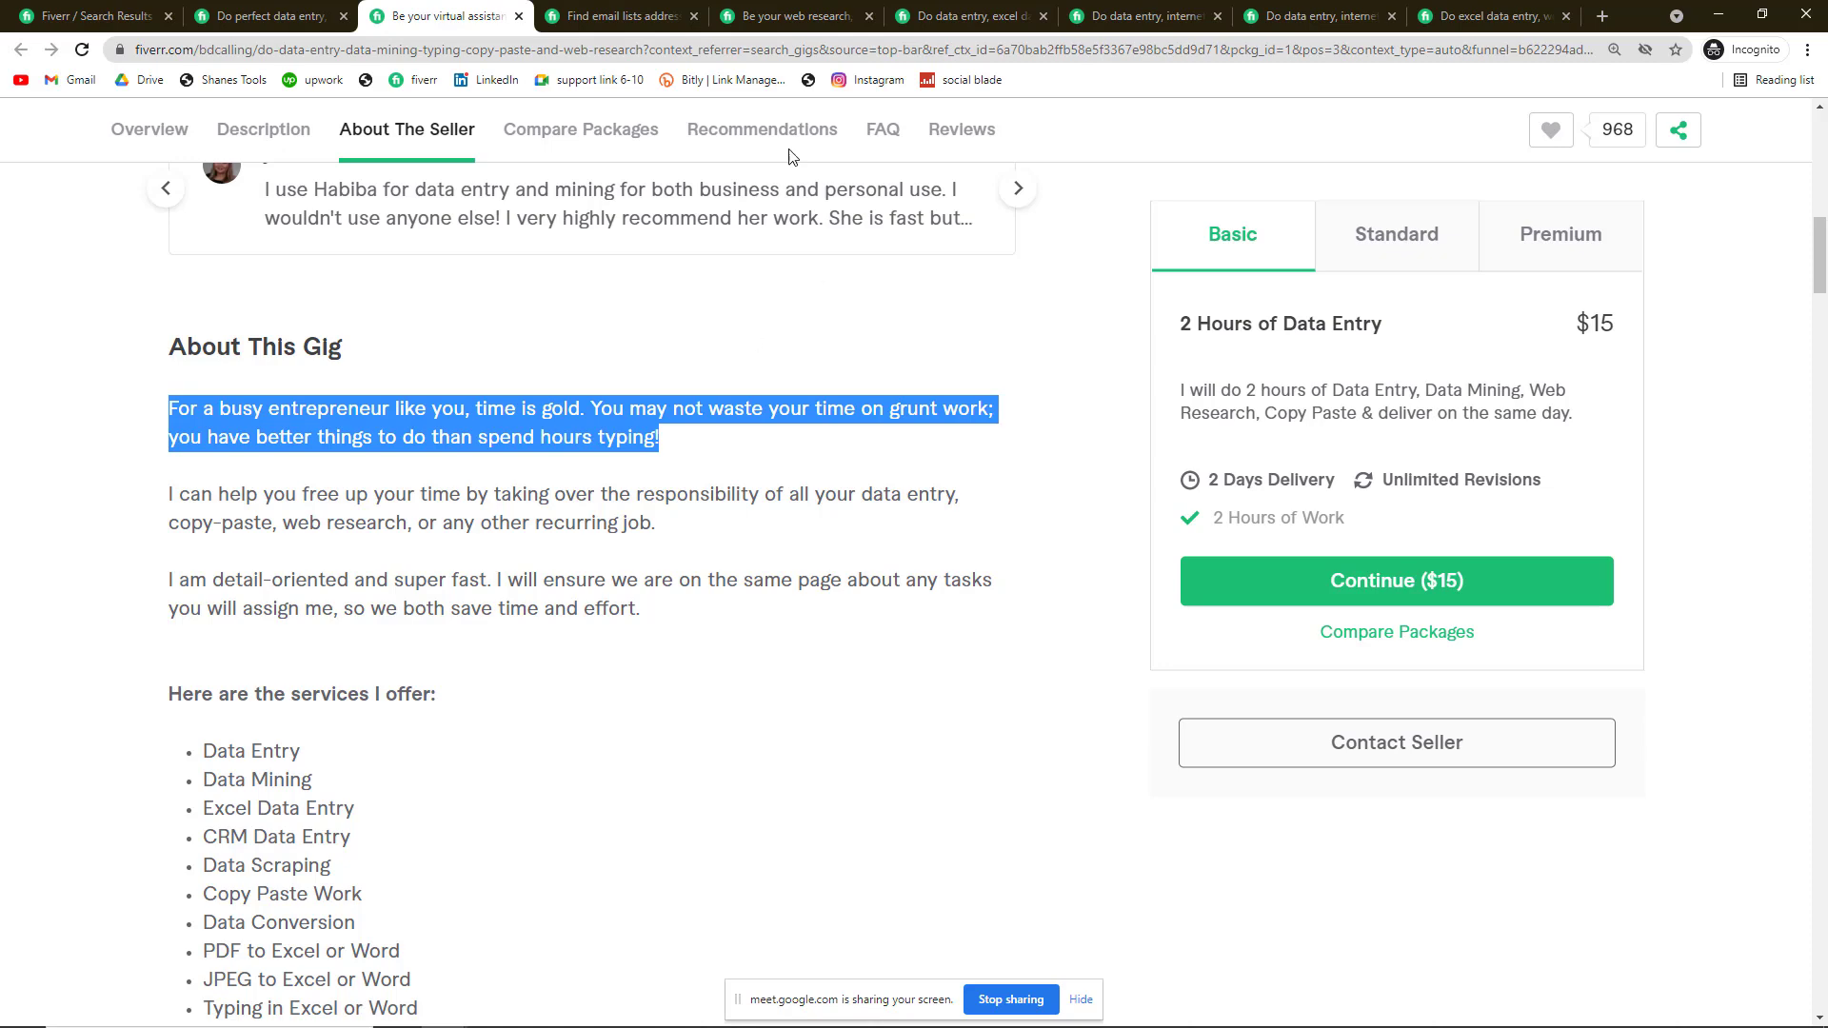
# Step: Examine the Expertise list in the "Find email lists address" gig's description, and compare it with the gig title
pyautogui.click(577, 14)
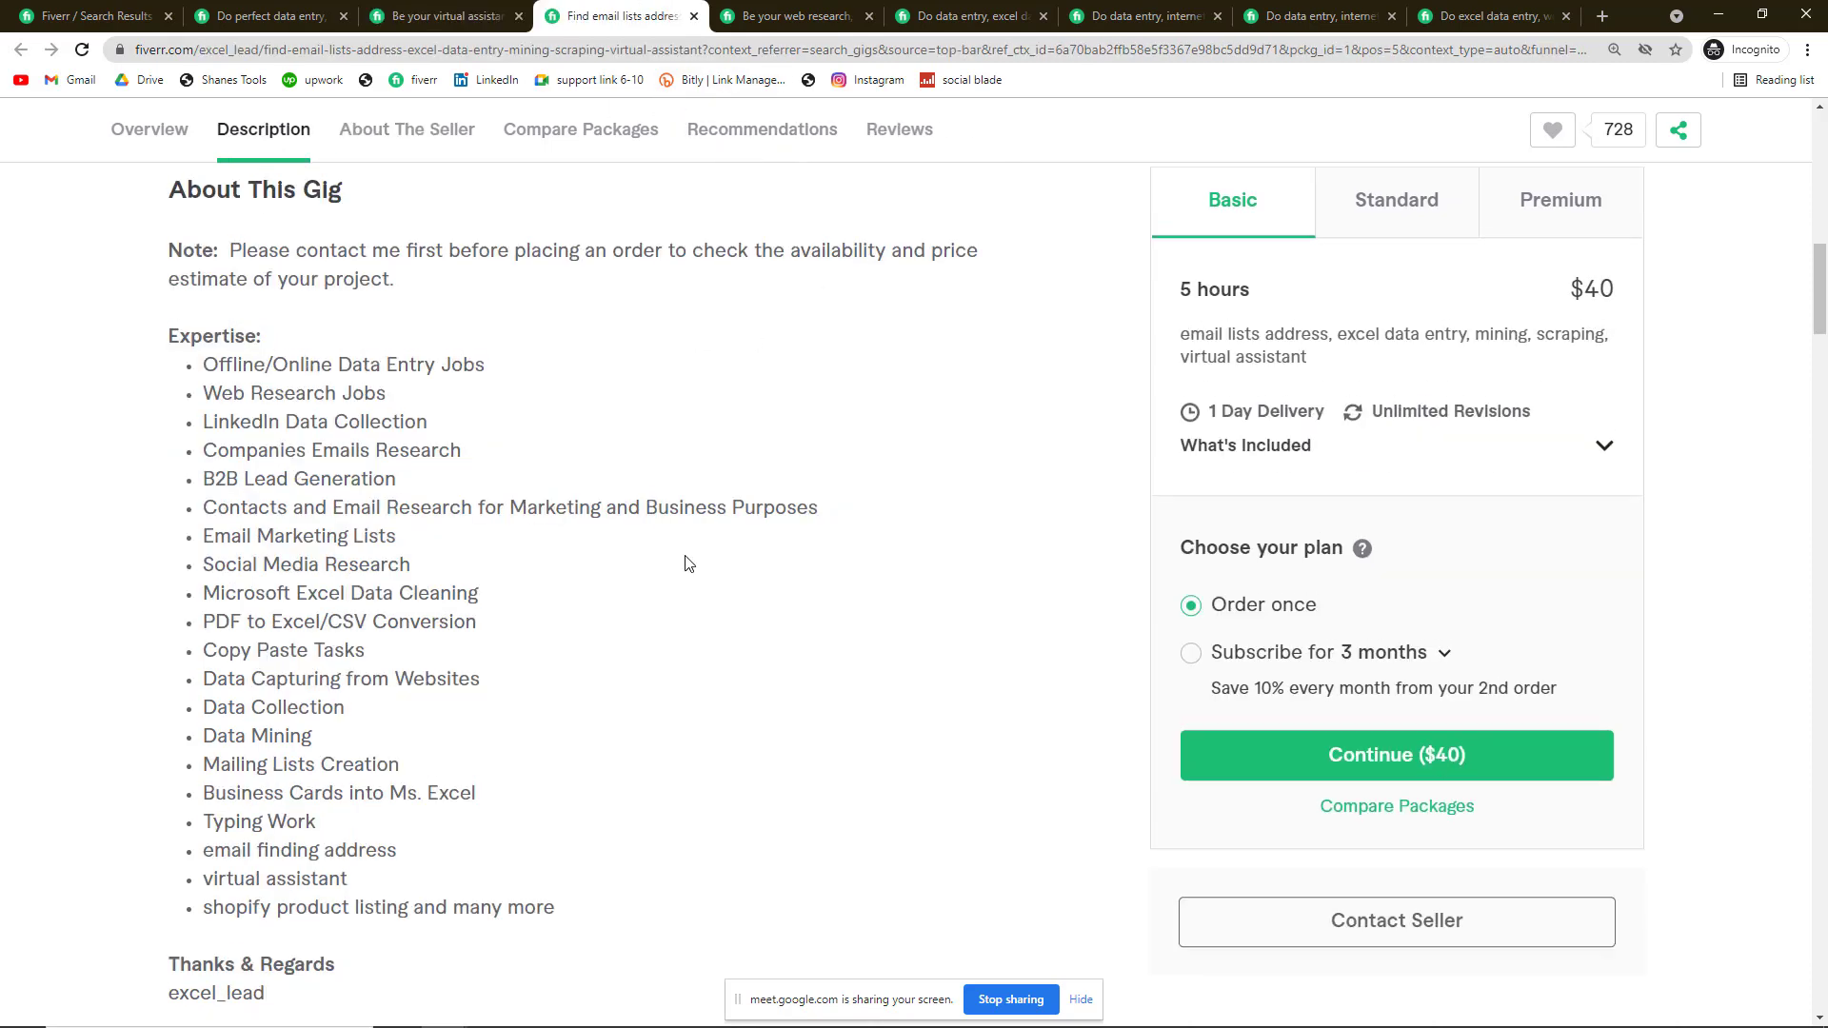
pyautogui.scroll(3, 682, 563)
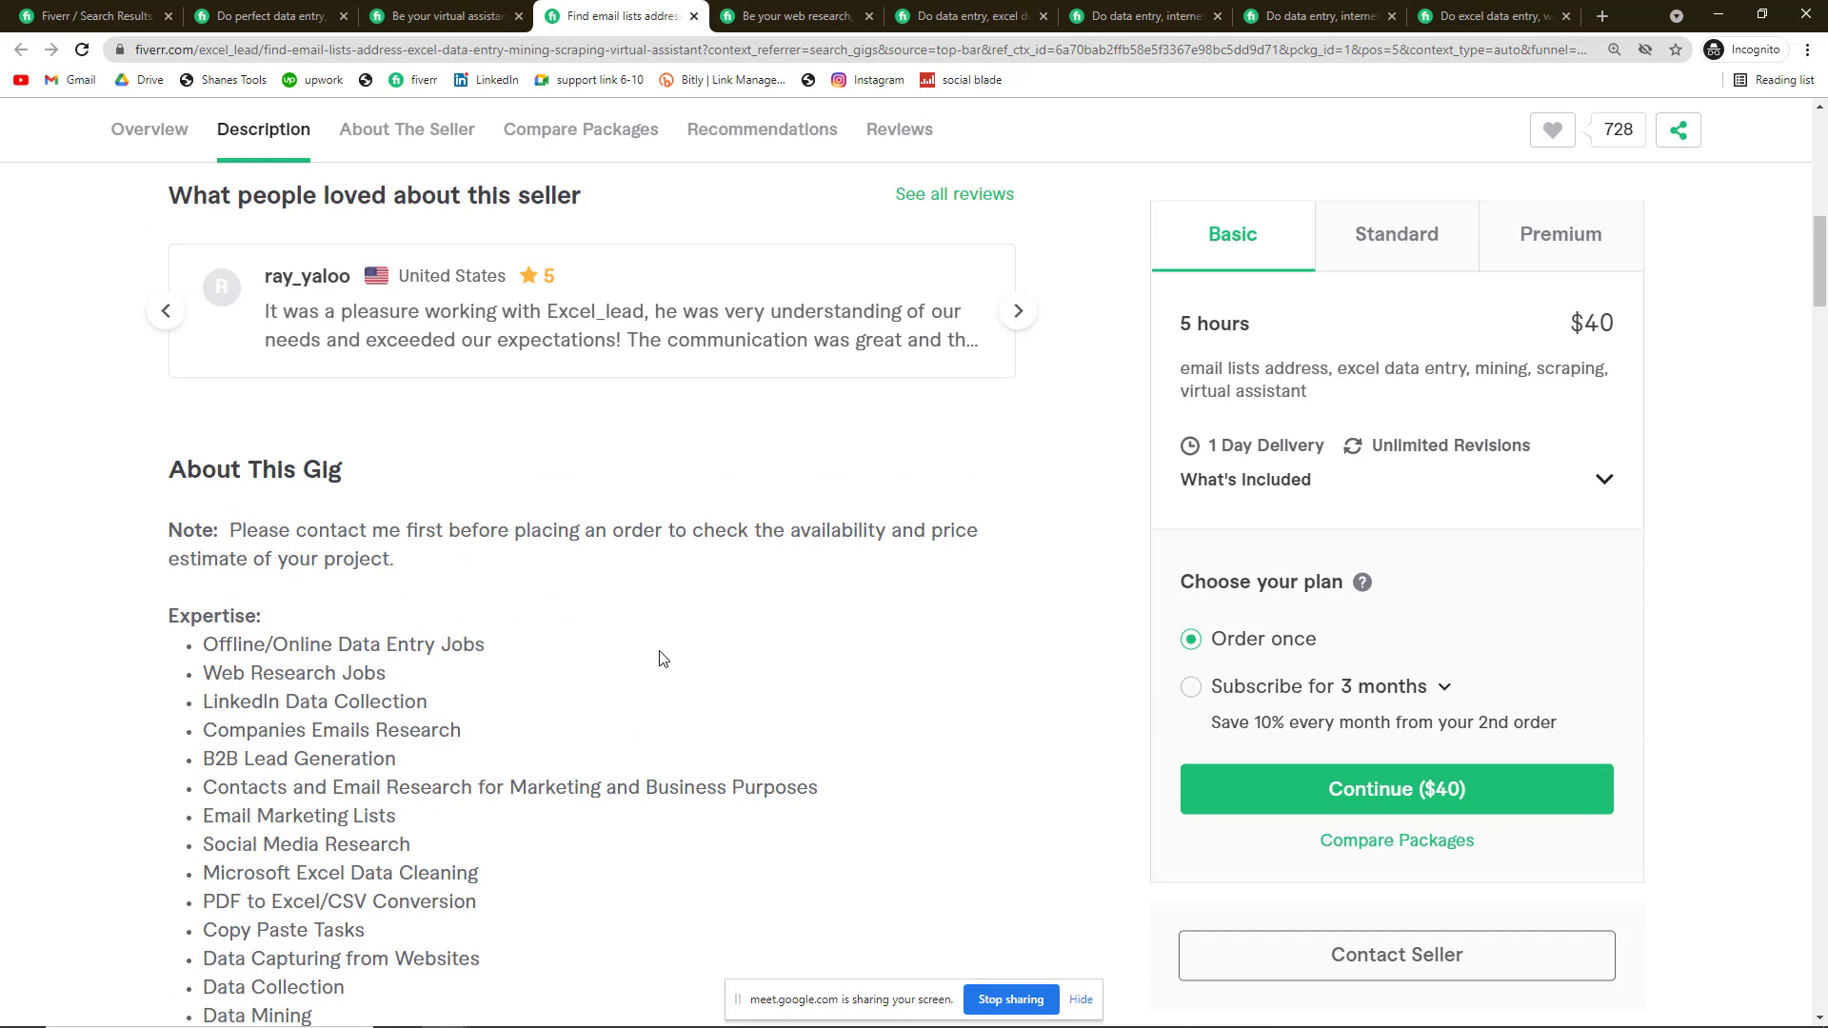
pyautogui.scroll(-4, 657, 653)
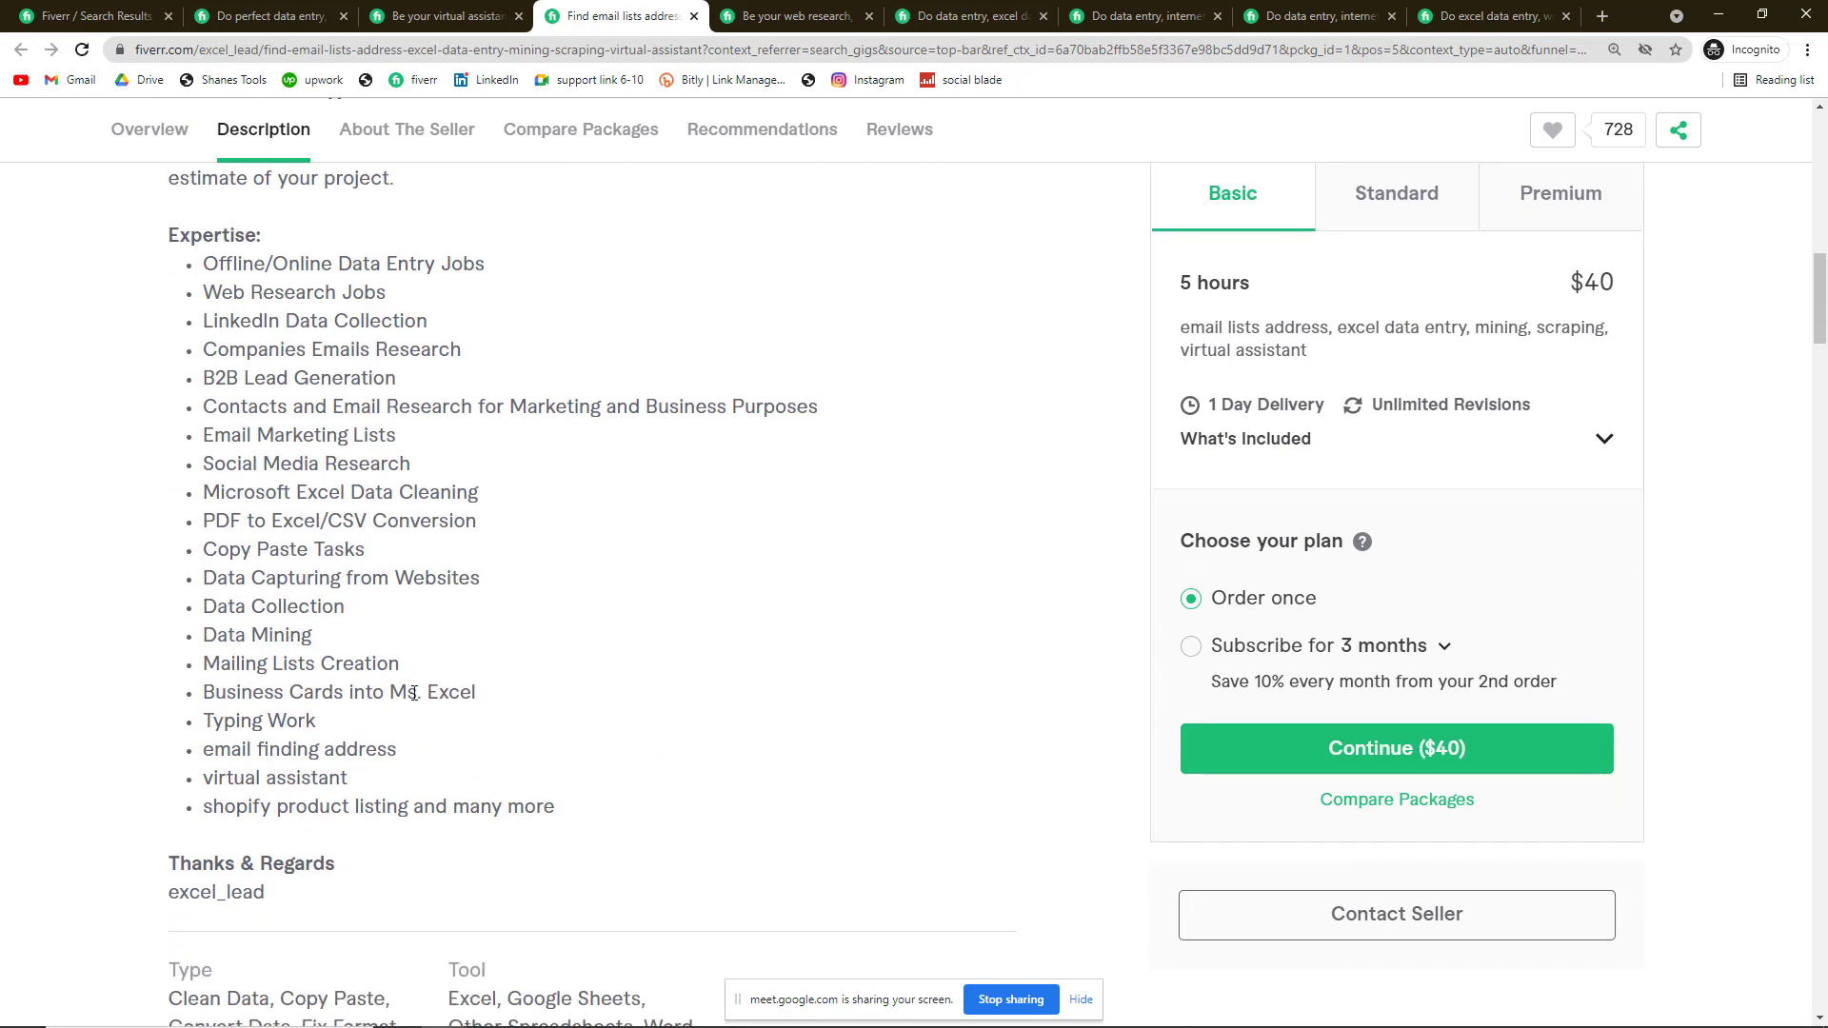
pyautogui.scroll(12, 415, 692)
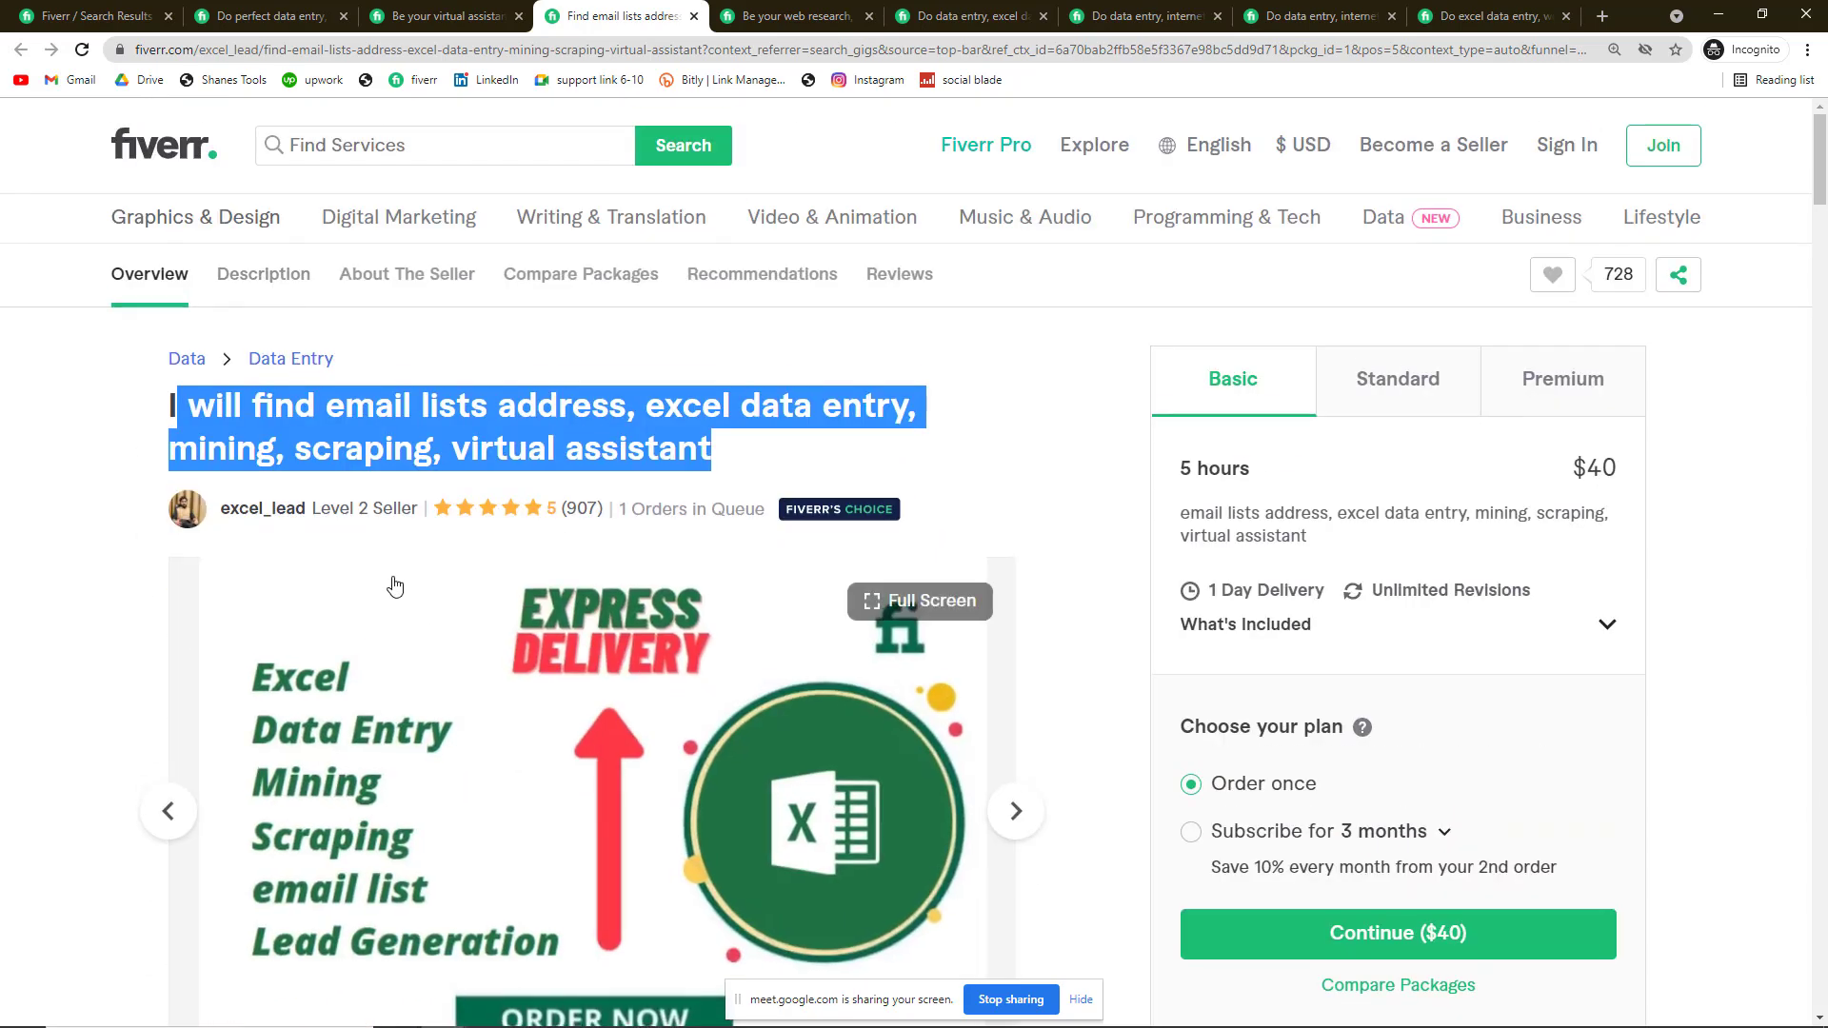
# Step: Compare the About This Gig sections of the remaining five open competitor gigs, highlighting the introductions of the last two
pyautogui.click(872, 7)
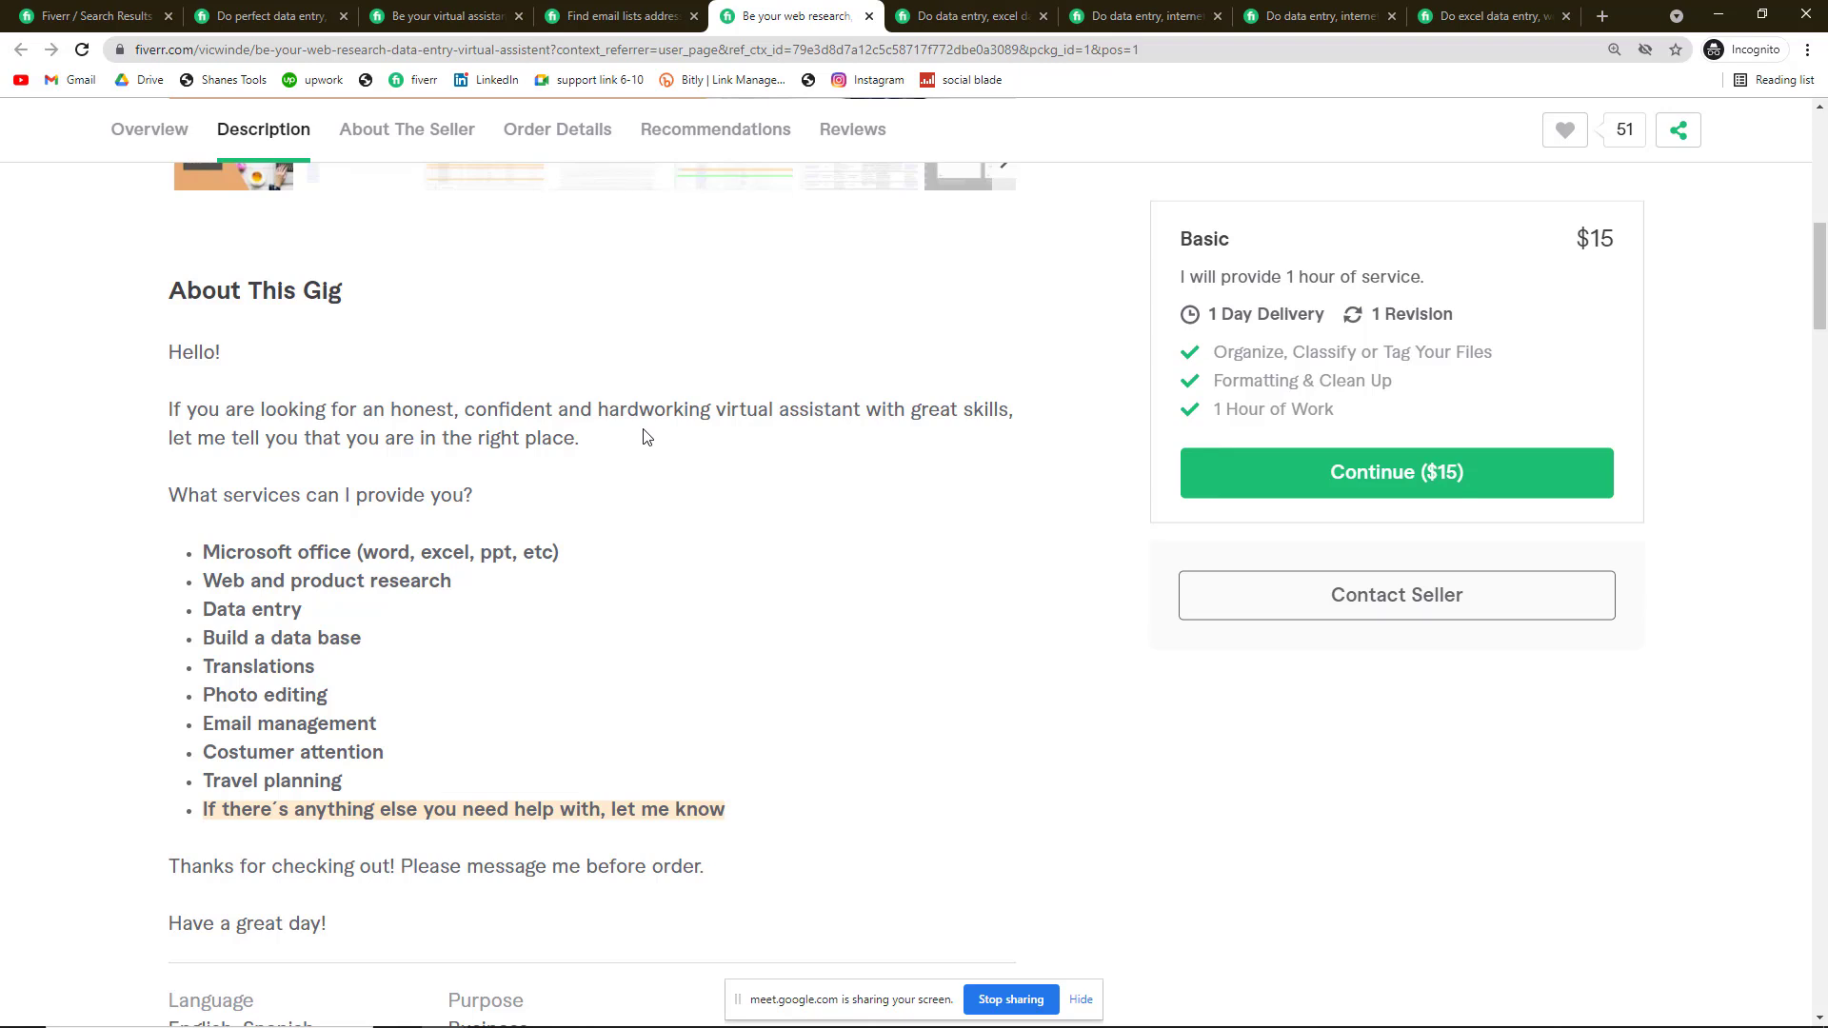
pyautogui.click(940, 21)
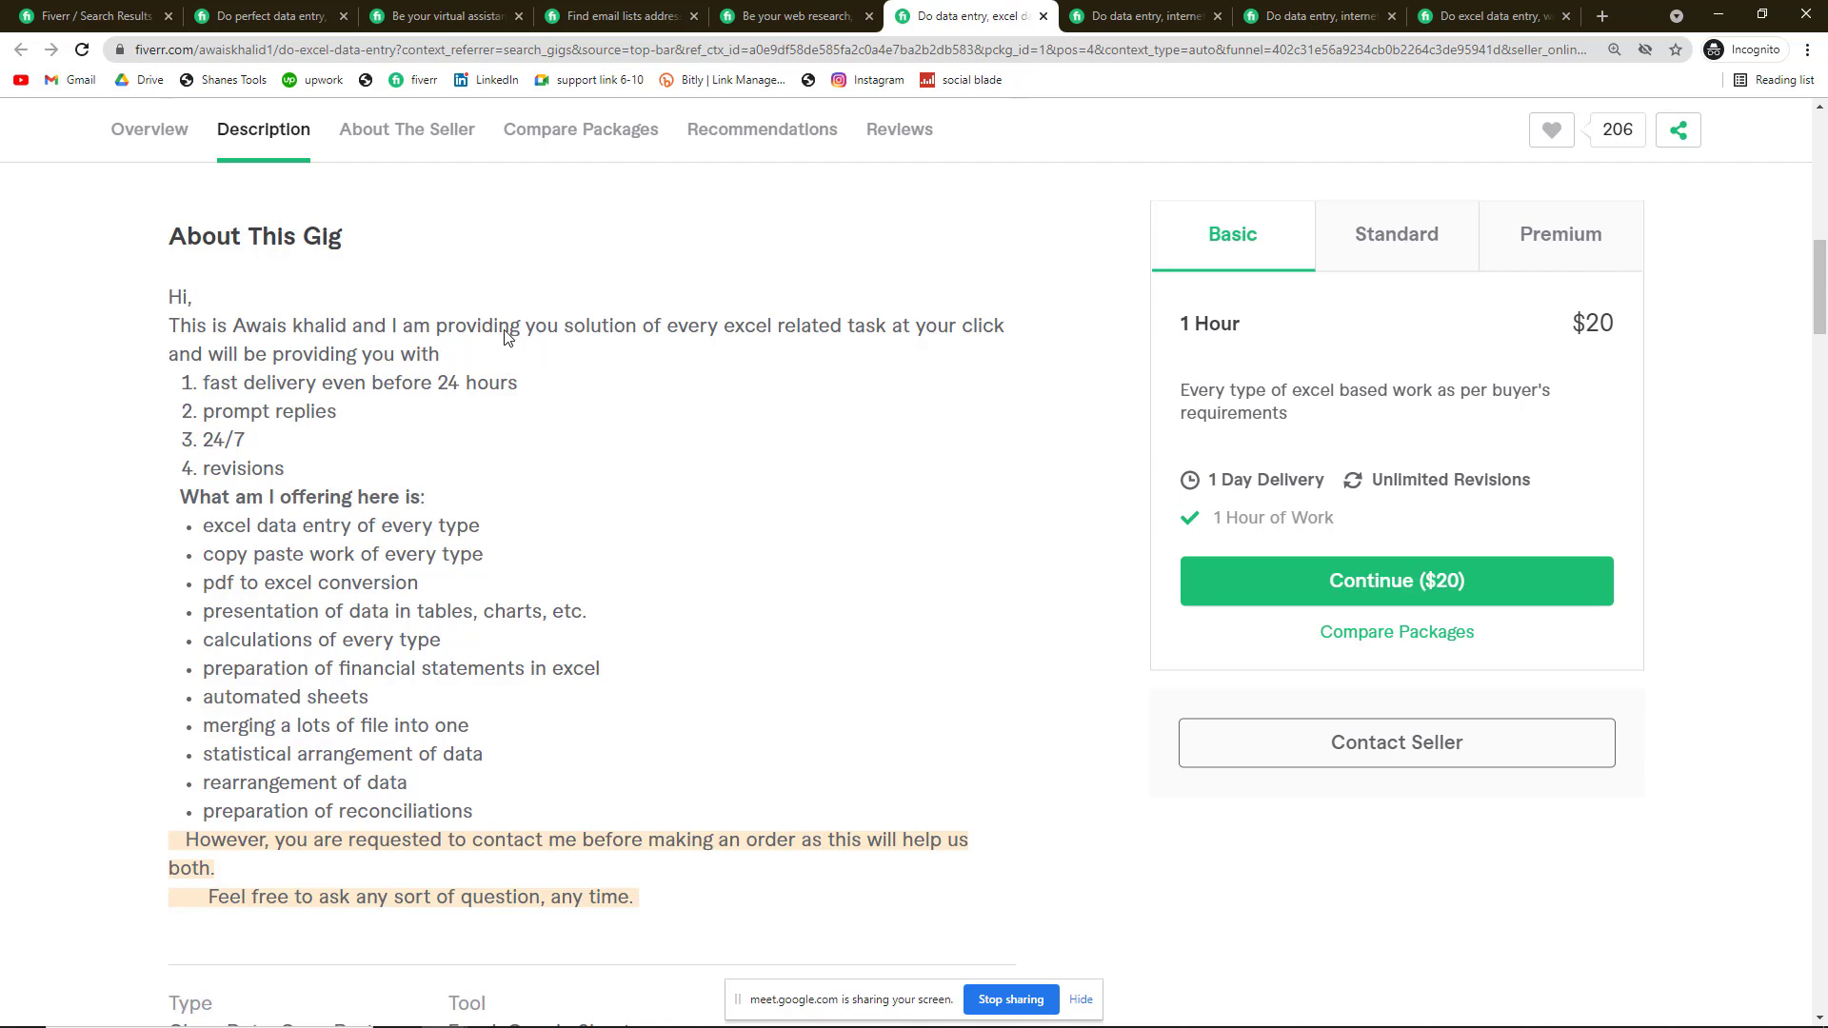
pyautogui.click(1119, 13)
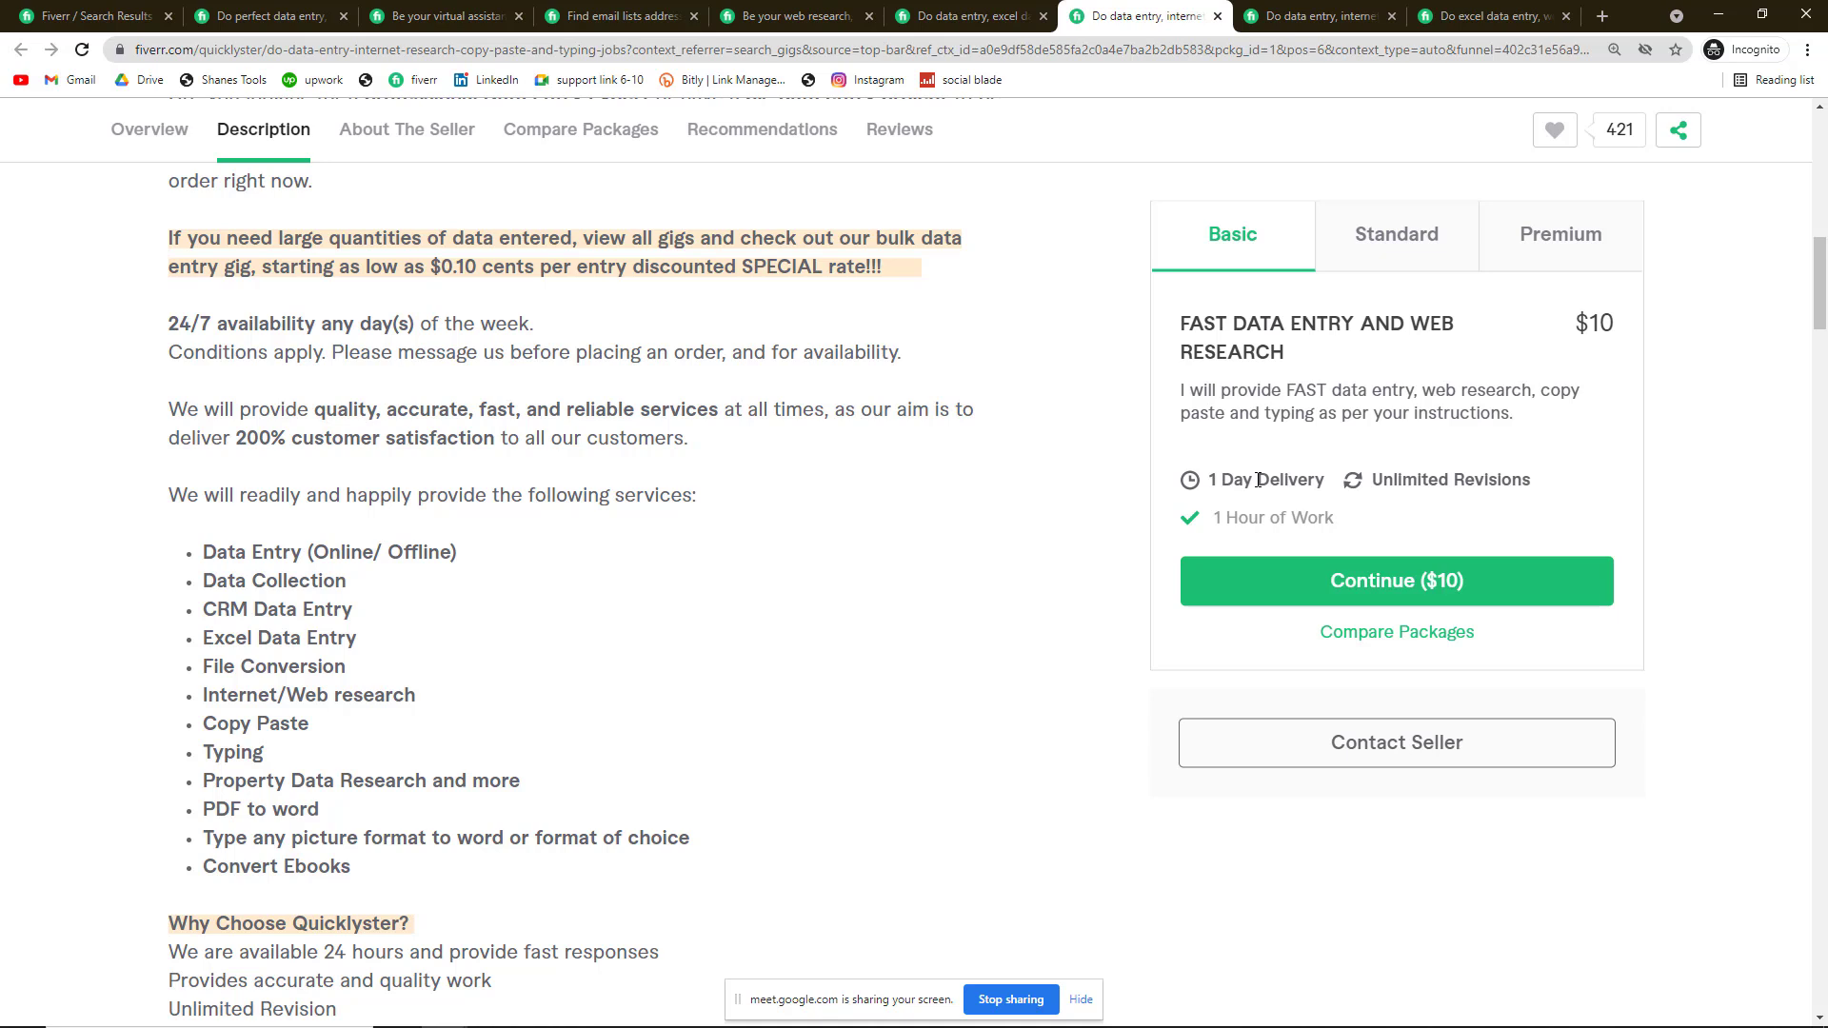
pyautogui.click(1276, 18)
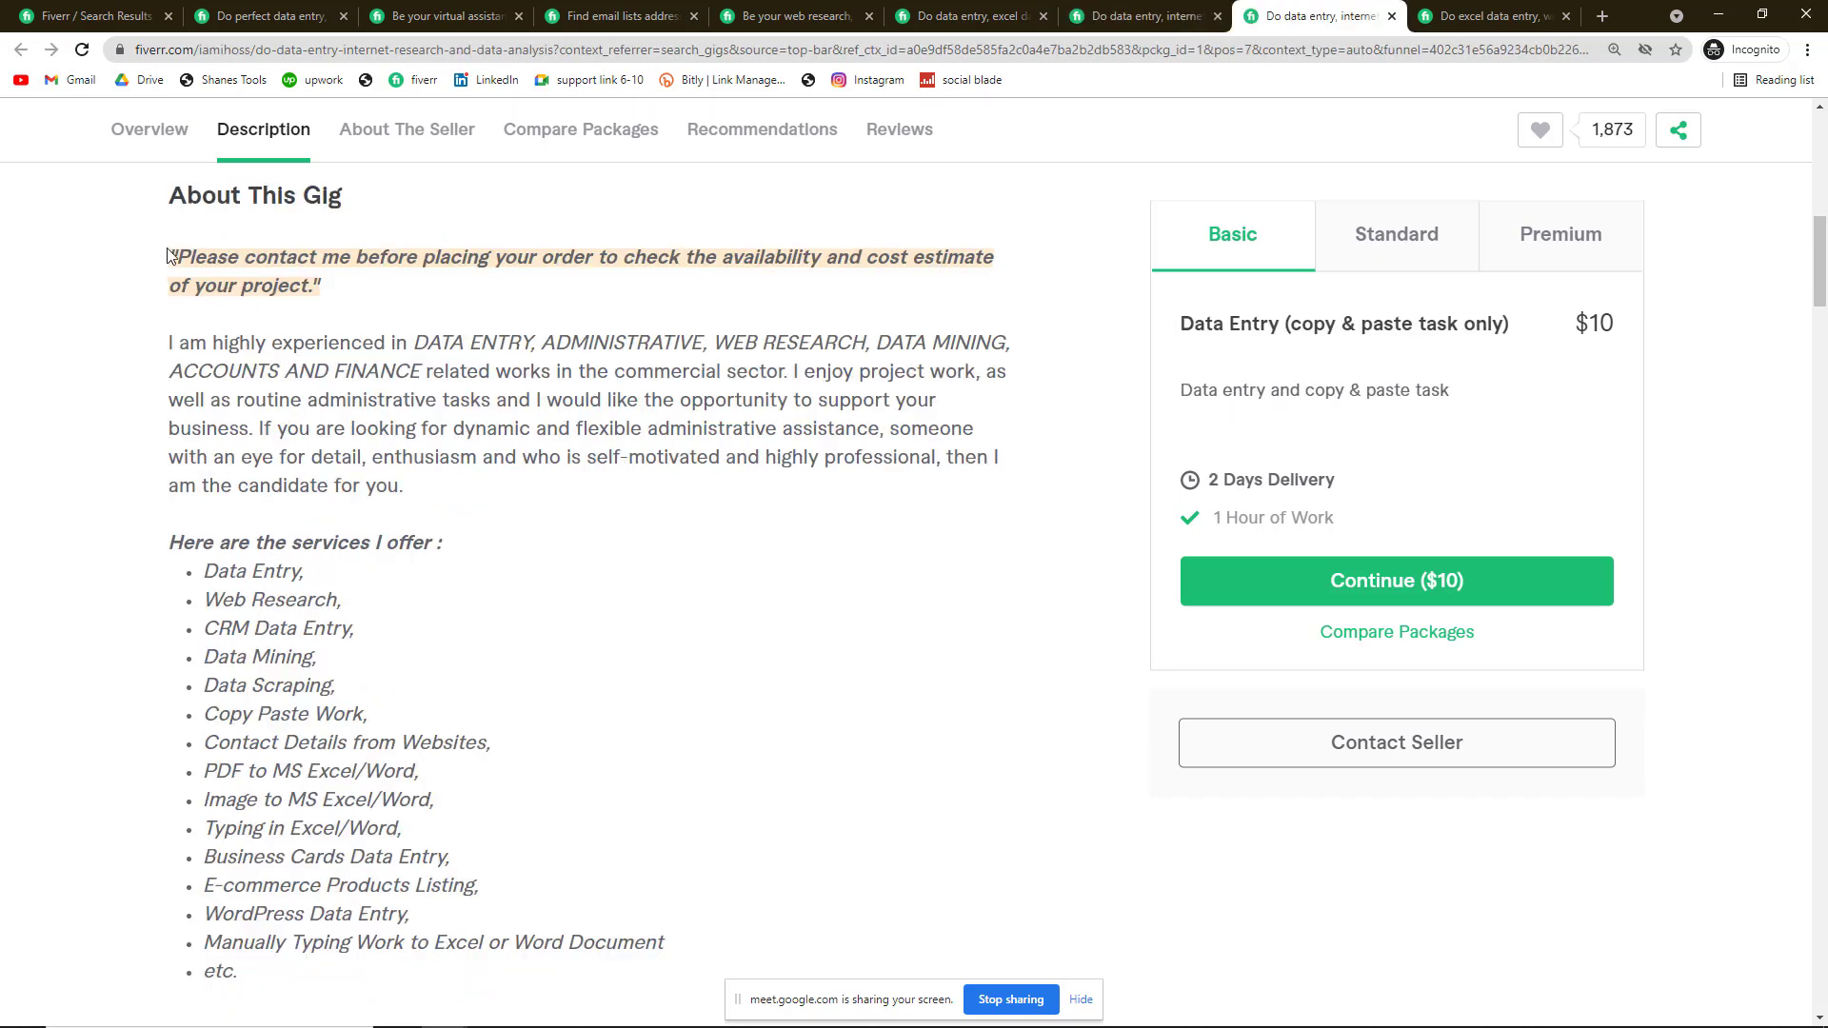
pyautogui.moveTo(171, 255); pyautogui.dragTo(493, 510)
pyautogui.click(1465, 17)
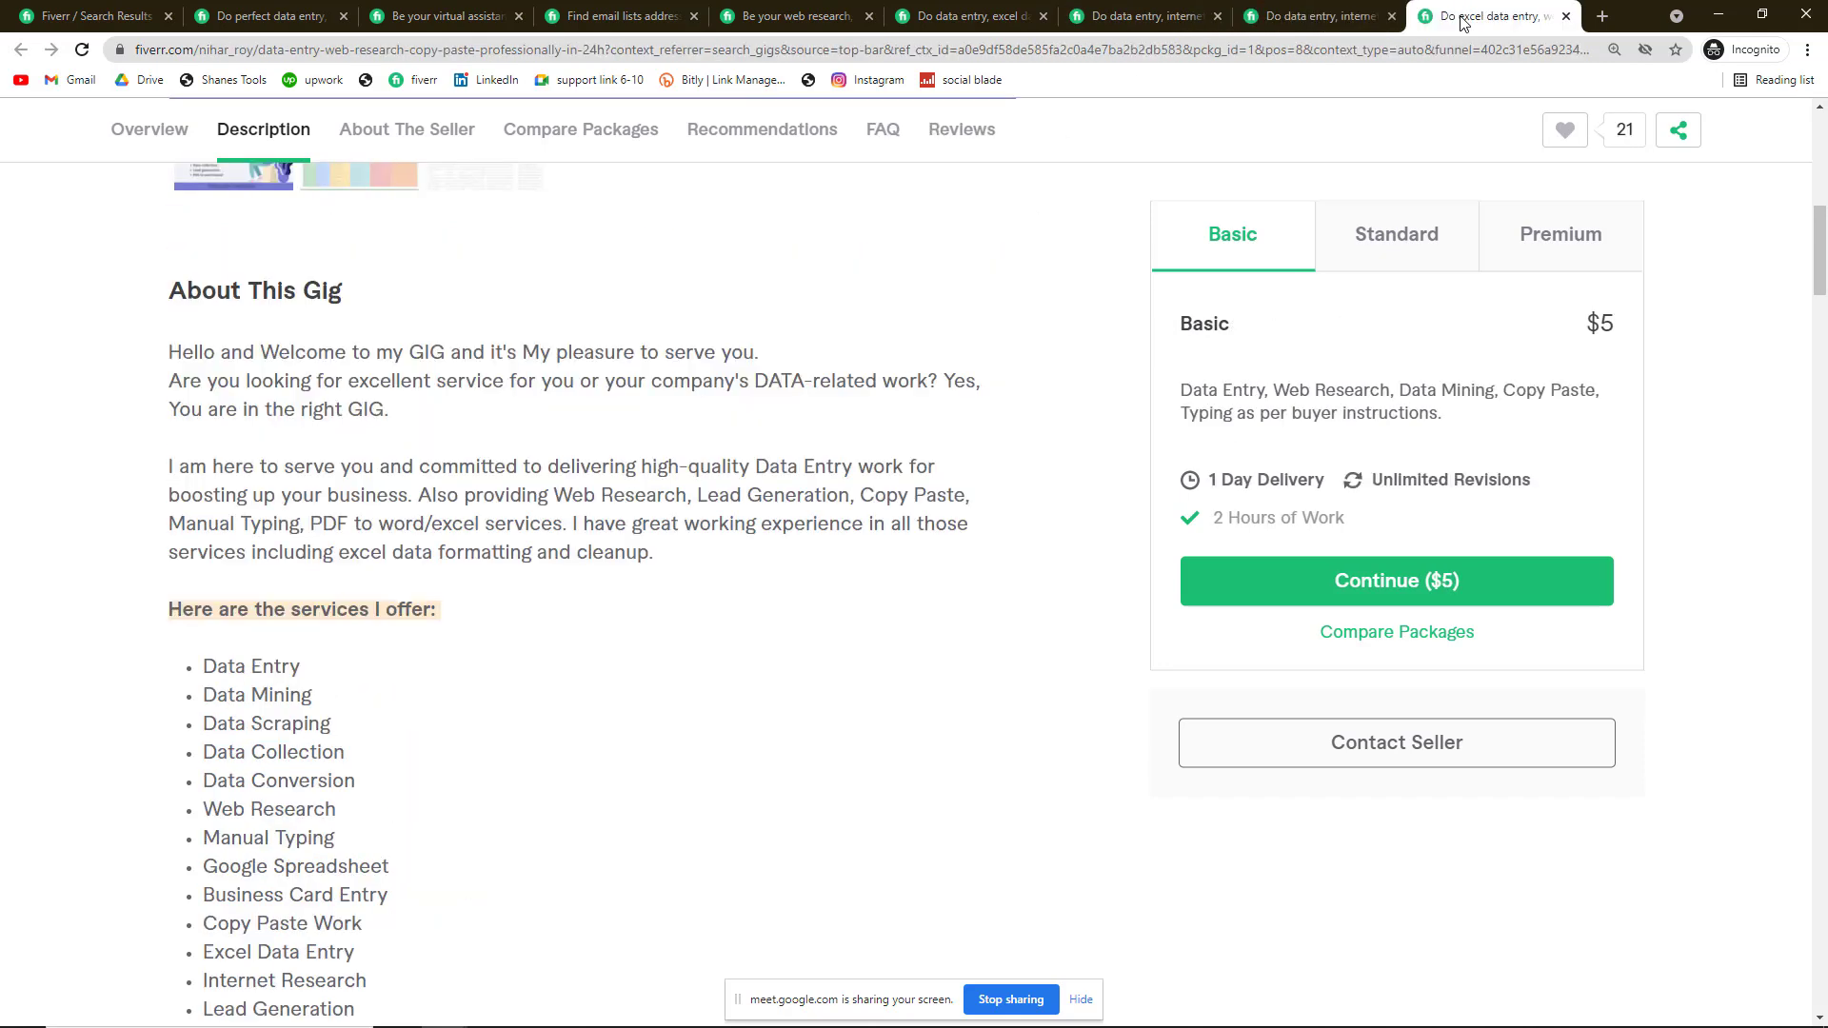
pyautogui.moveTo(677, 552); pyautogui.dragTo(166, 345)
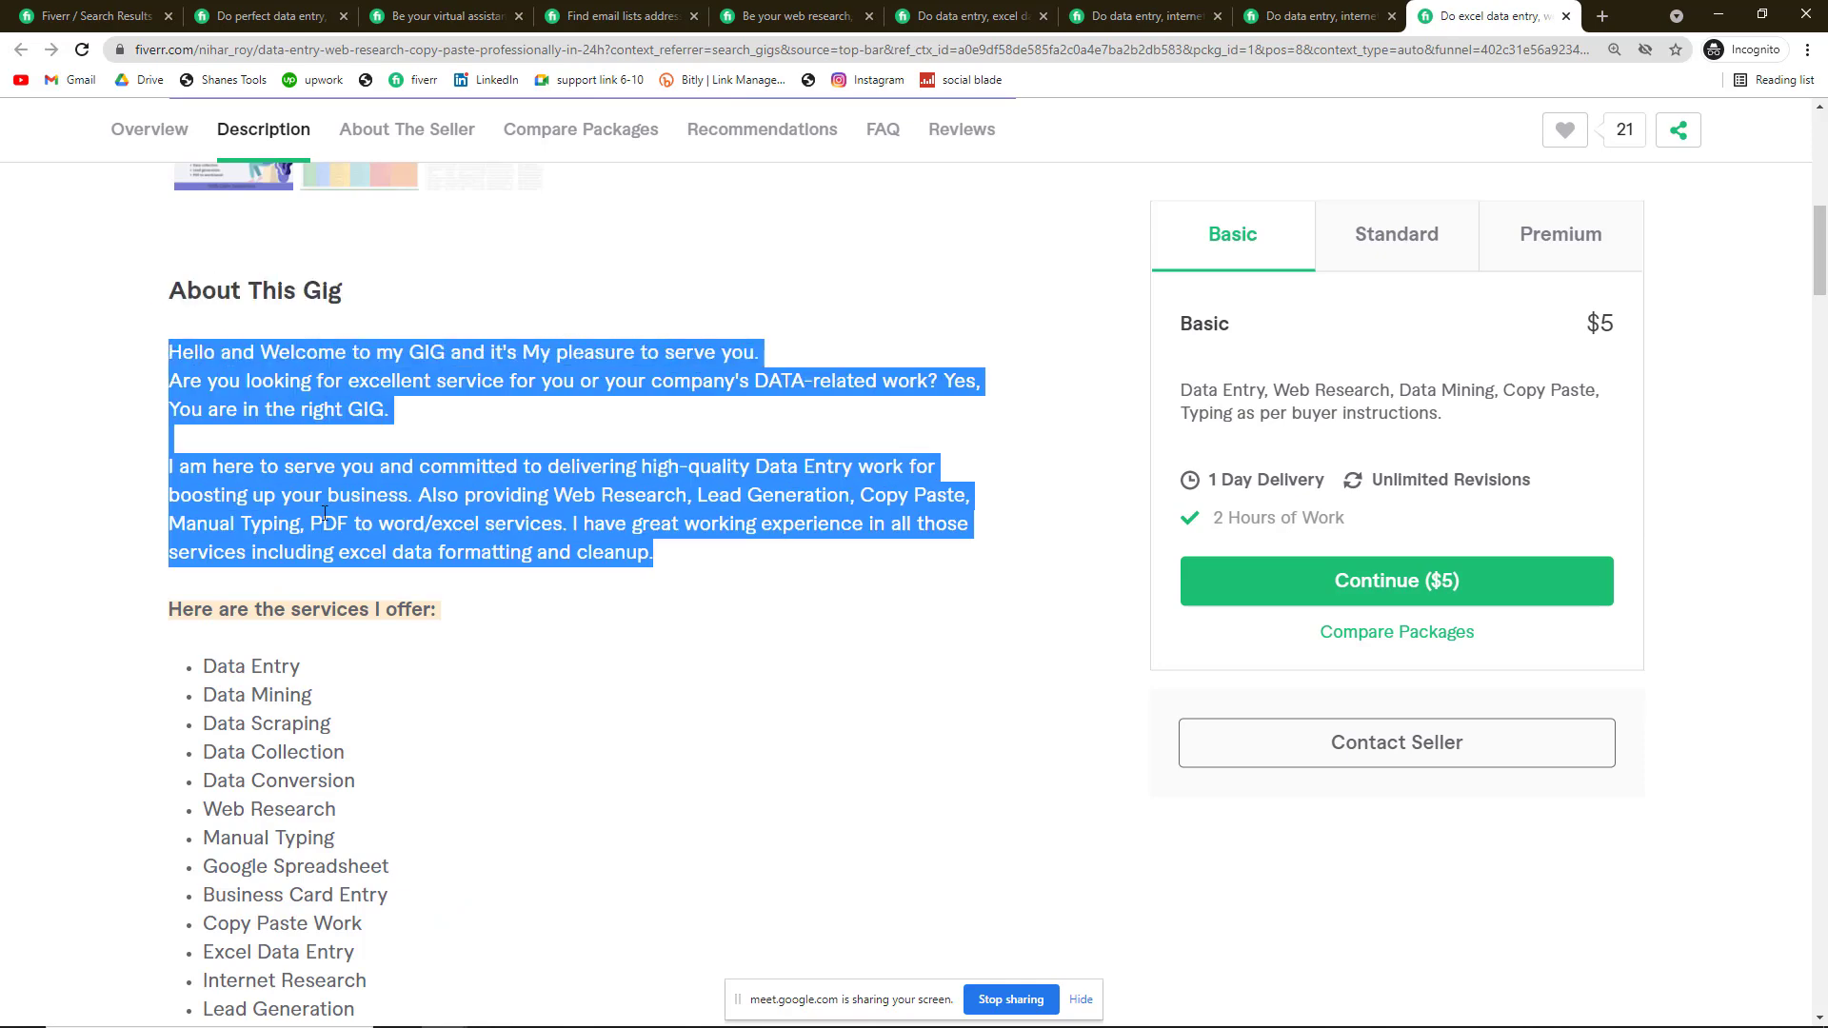
# Step: Return to the gig editor's Description & FAQ page and begin the description with the line "Welcome to my Gig!"
pyautogui.click(95, 16)
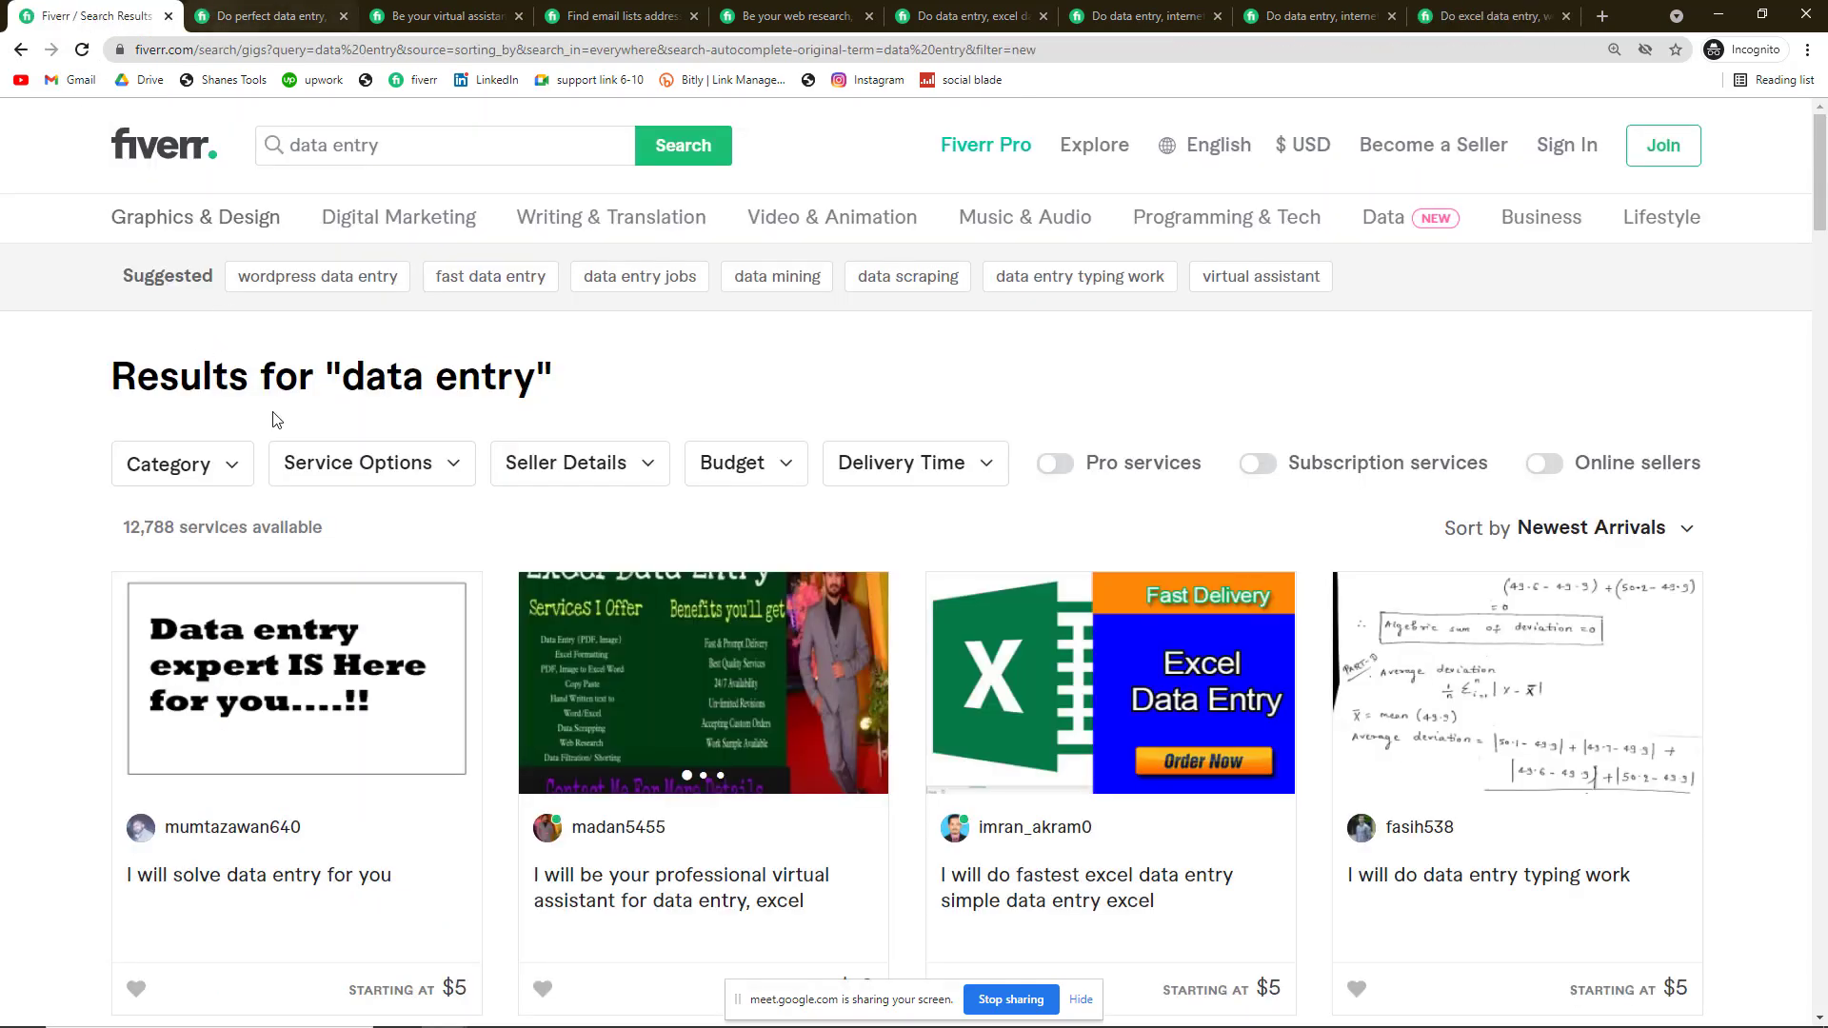
pyautogui.moveTo(366, 1010)
pyautogui.moveTo(444, 1009)
pyautogui.click(340, 914)
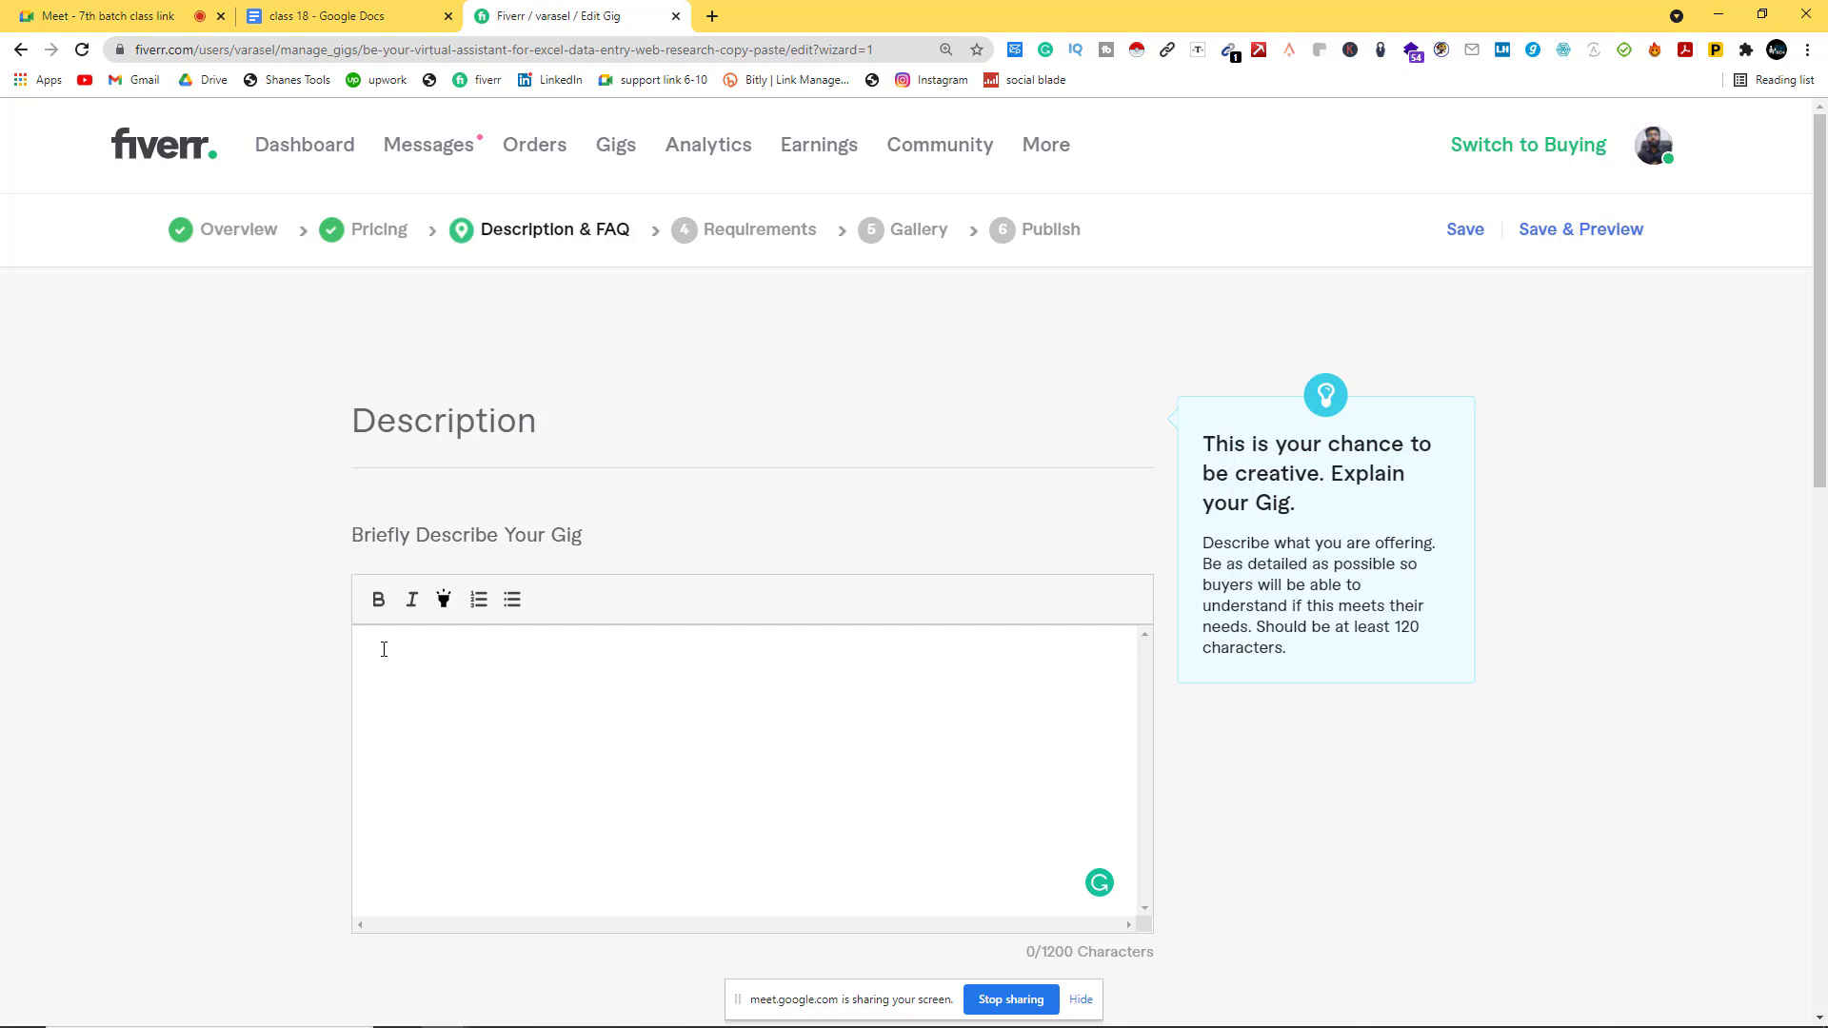
pyautogui.write('Welcome to my Gig')
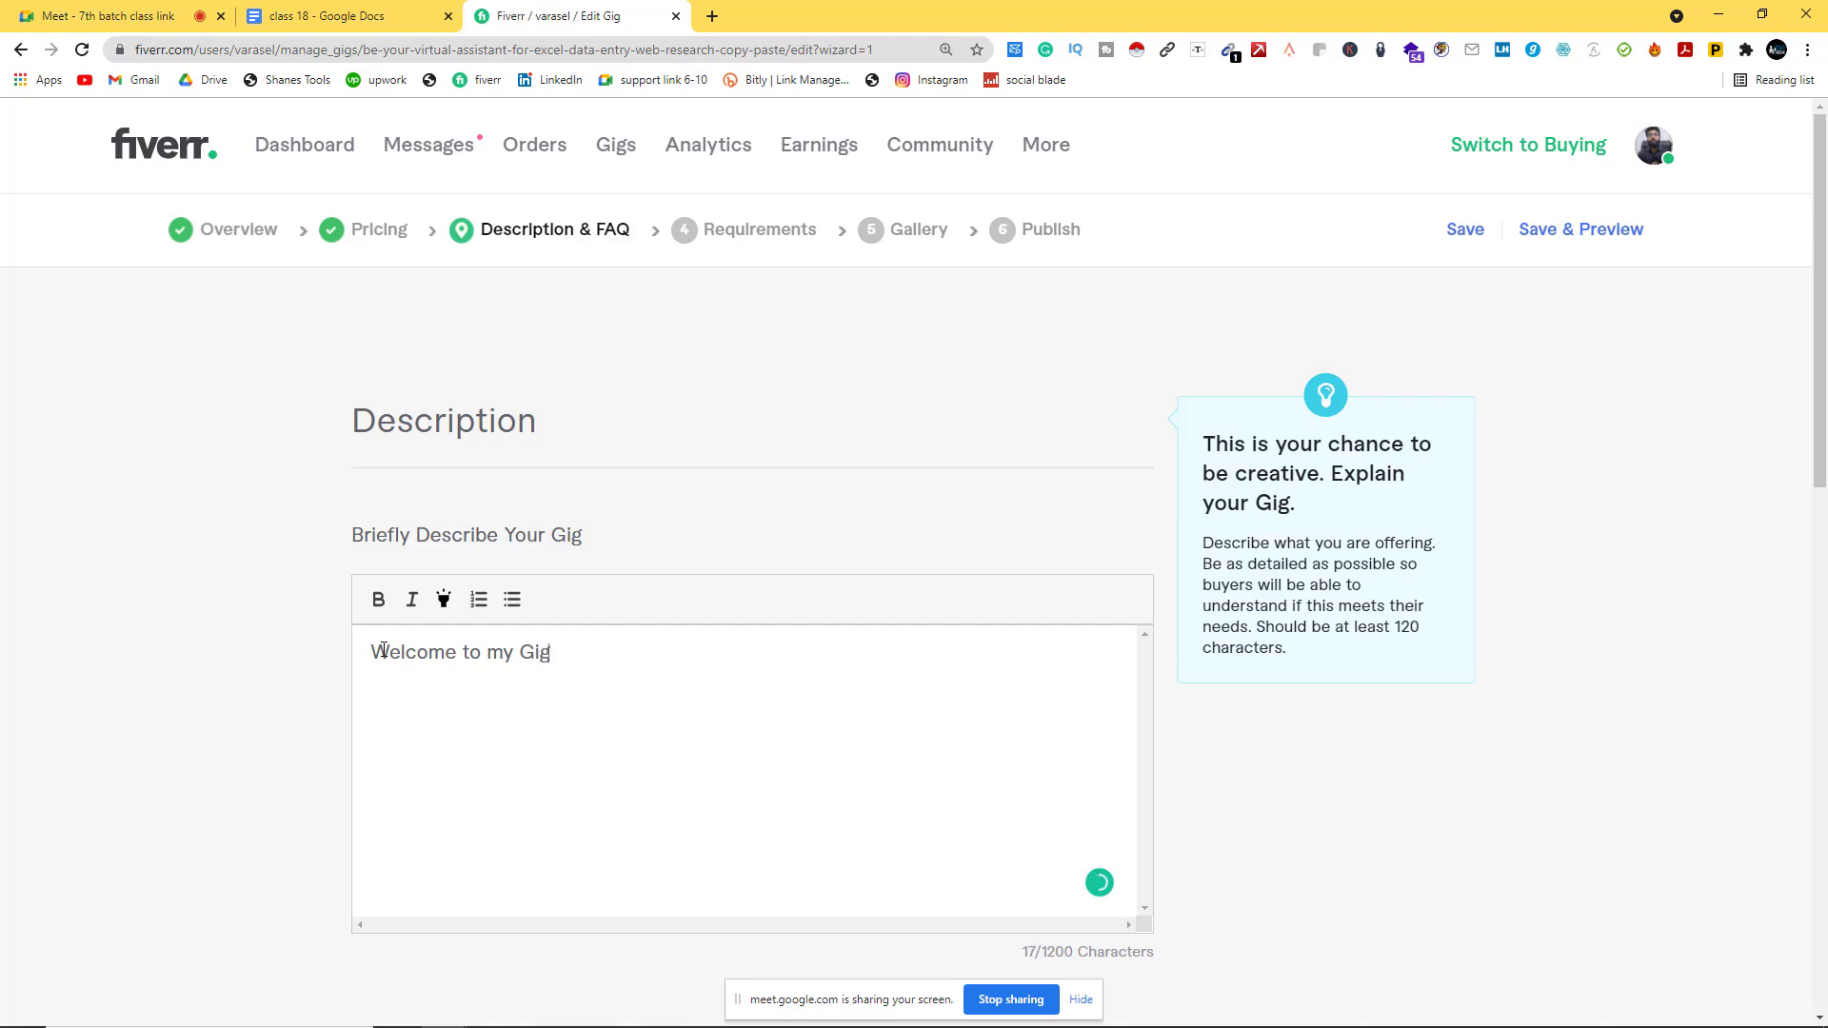
pyautogui.write('!')
pyautogui.write('I will')
pyautogui.press('BackSpace')
pyautogui.press('BackSpace')
pyautogui.press('BackSpace')
pyautogui.press('BackSpace')
pyautogui.press('BackSpace')
# Step: Add a second line to the description: "If you are looking for a person who is Honest and Fast, I am here to assist you."
pyautogui.write('If you are looking for ')
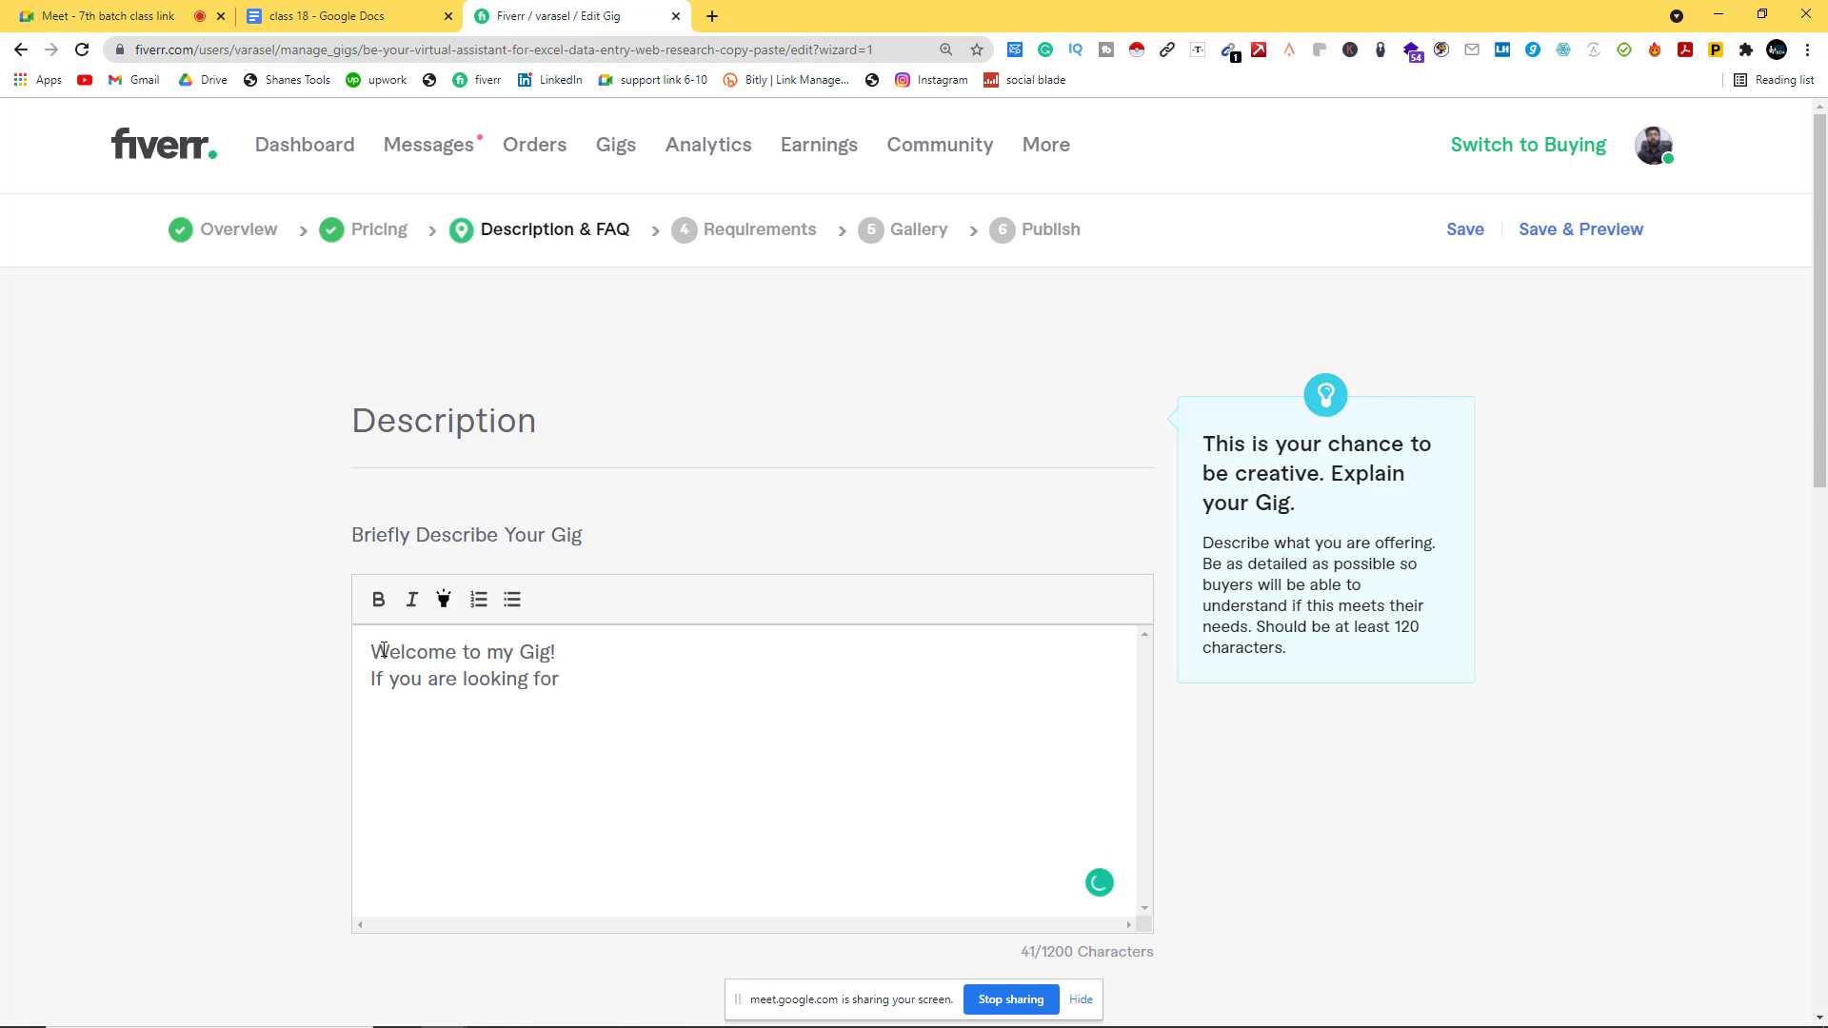
pyautogui.write('a person who in')
pyautogui.press('BackSpace')
pyautogui.press('BackSpace')
pyautogui.write('s Honest')
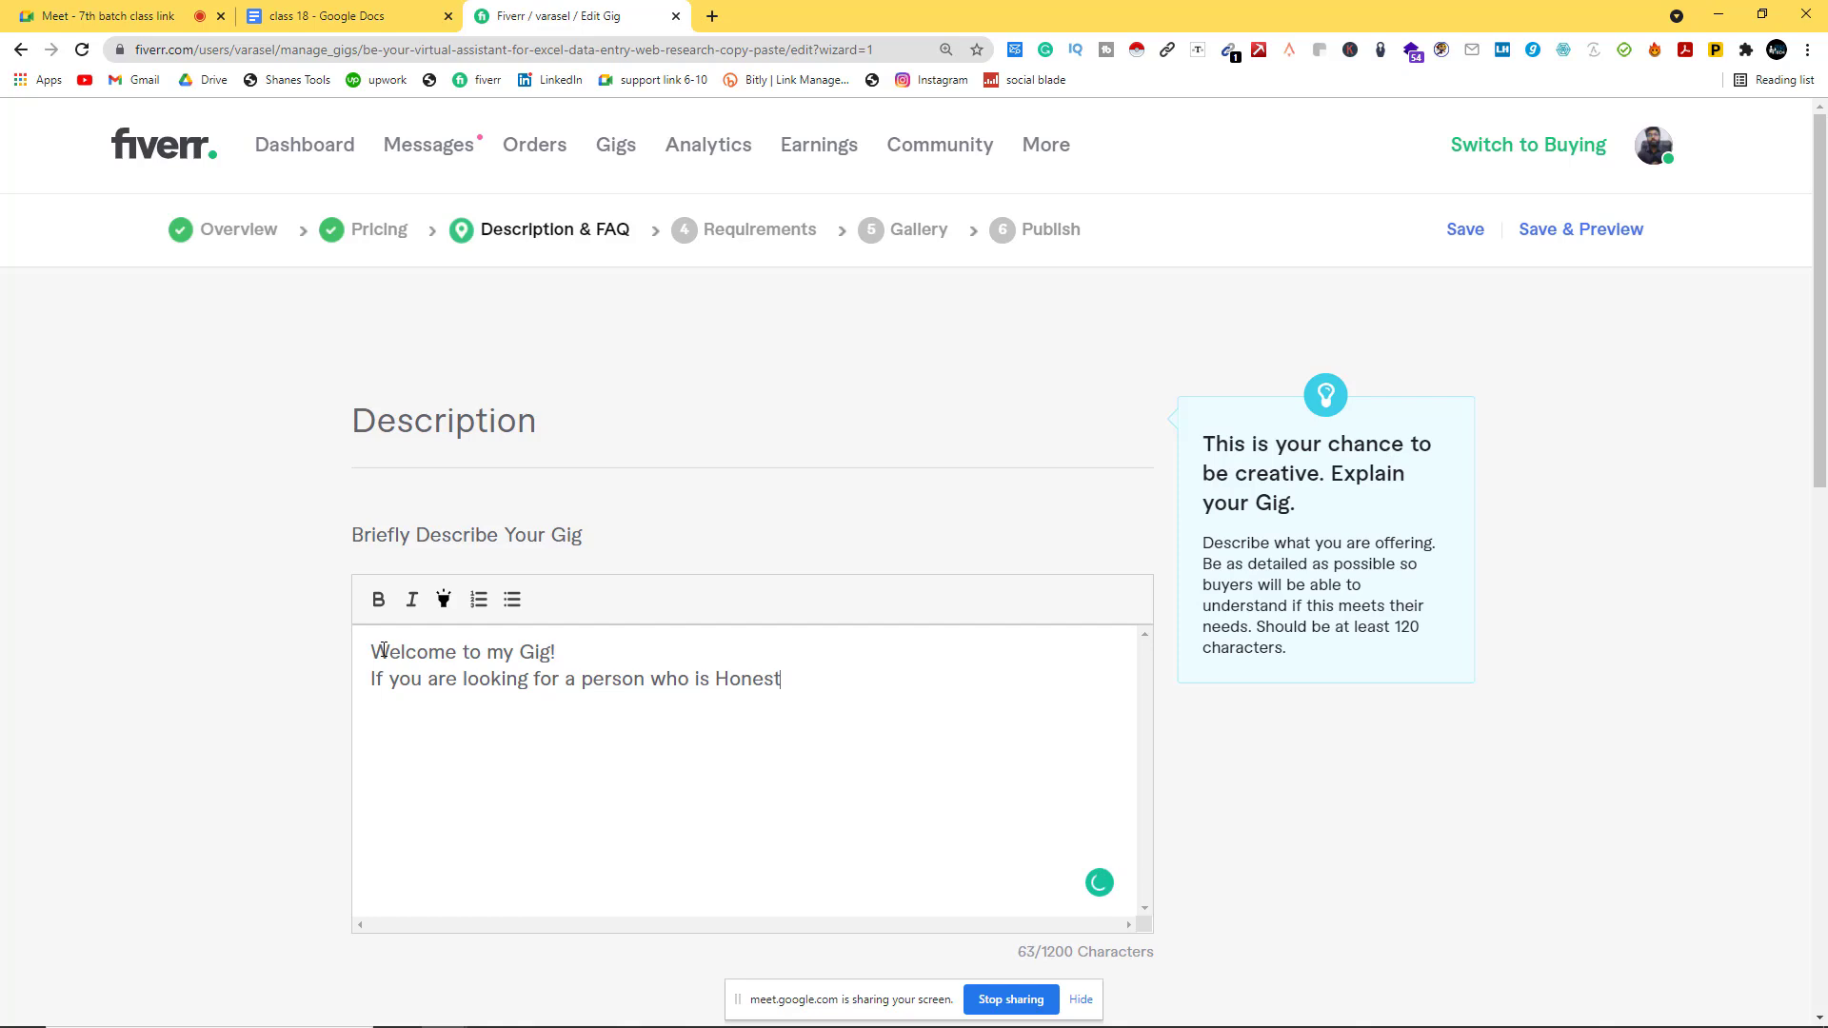
pyautogui.write(' and Fast')
pyautogui.write(', I am here to assist ')
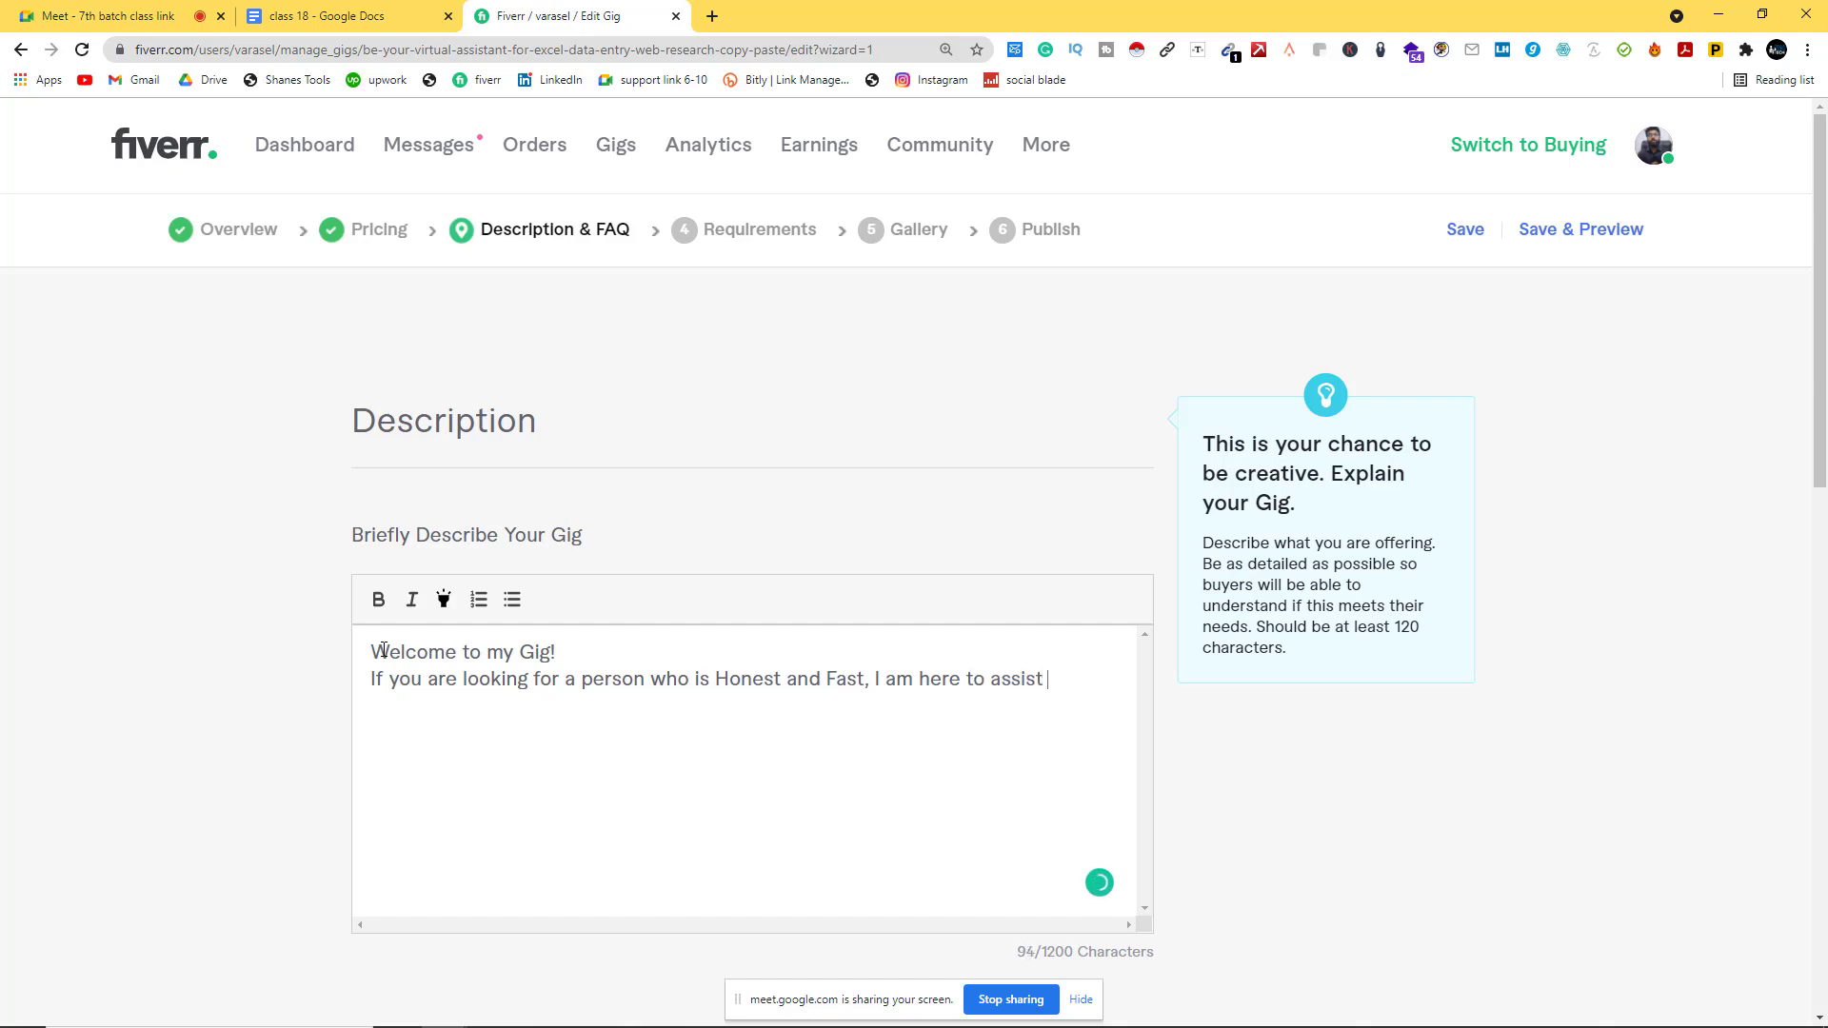
pyautogui.write('you')
pyautogui.write('.')
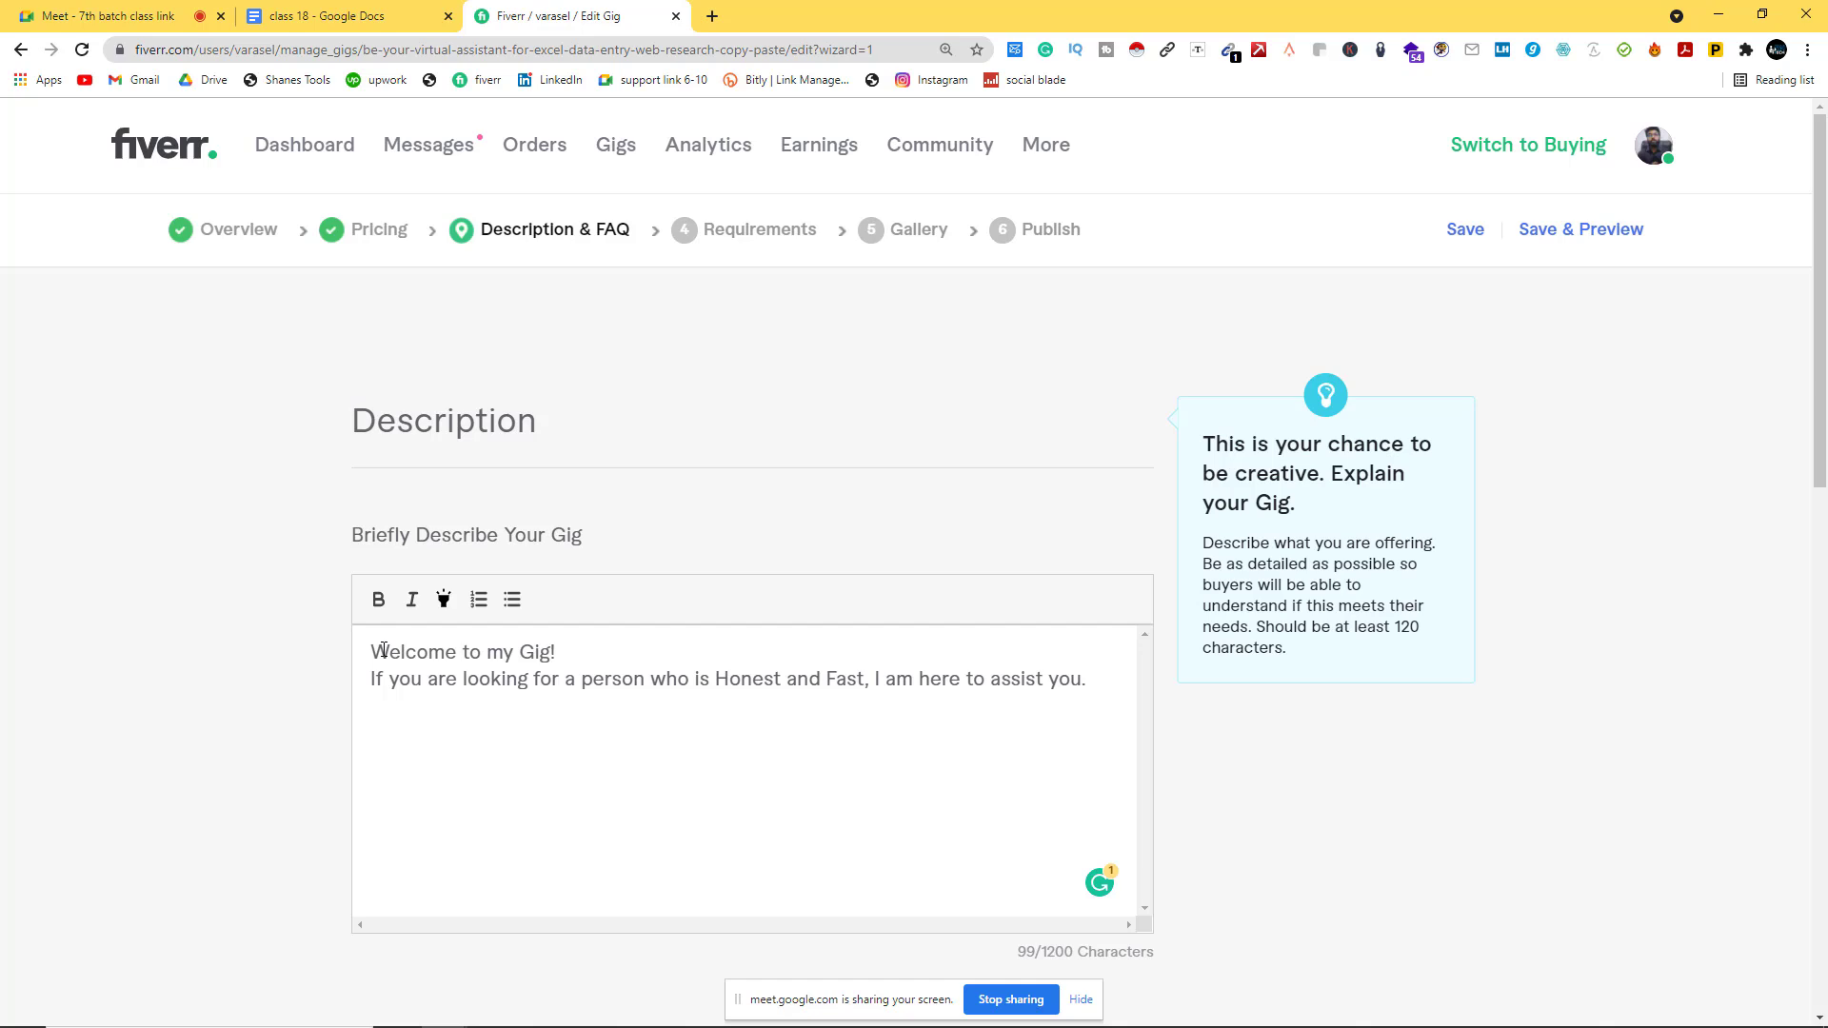
pyautogui.write('I')
pyautogui.write(' will')
pyautogui.press('BackSpace')
pyautogui.press('BackSpace')
pyautogui.press('BackSpace')
pyautogui.press('BackSpace')
pyautogui.press('BackSpace')
pyautogui.press('BackSpace')
# Step: Start a third description line with "You will be served reliability and flexibility, I worked with", correcting the misspelled "worked"
pyautogui.write('You will be served ')
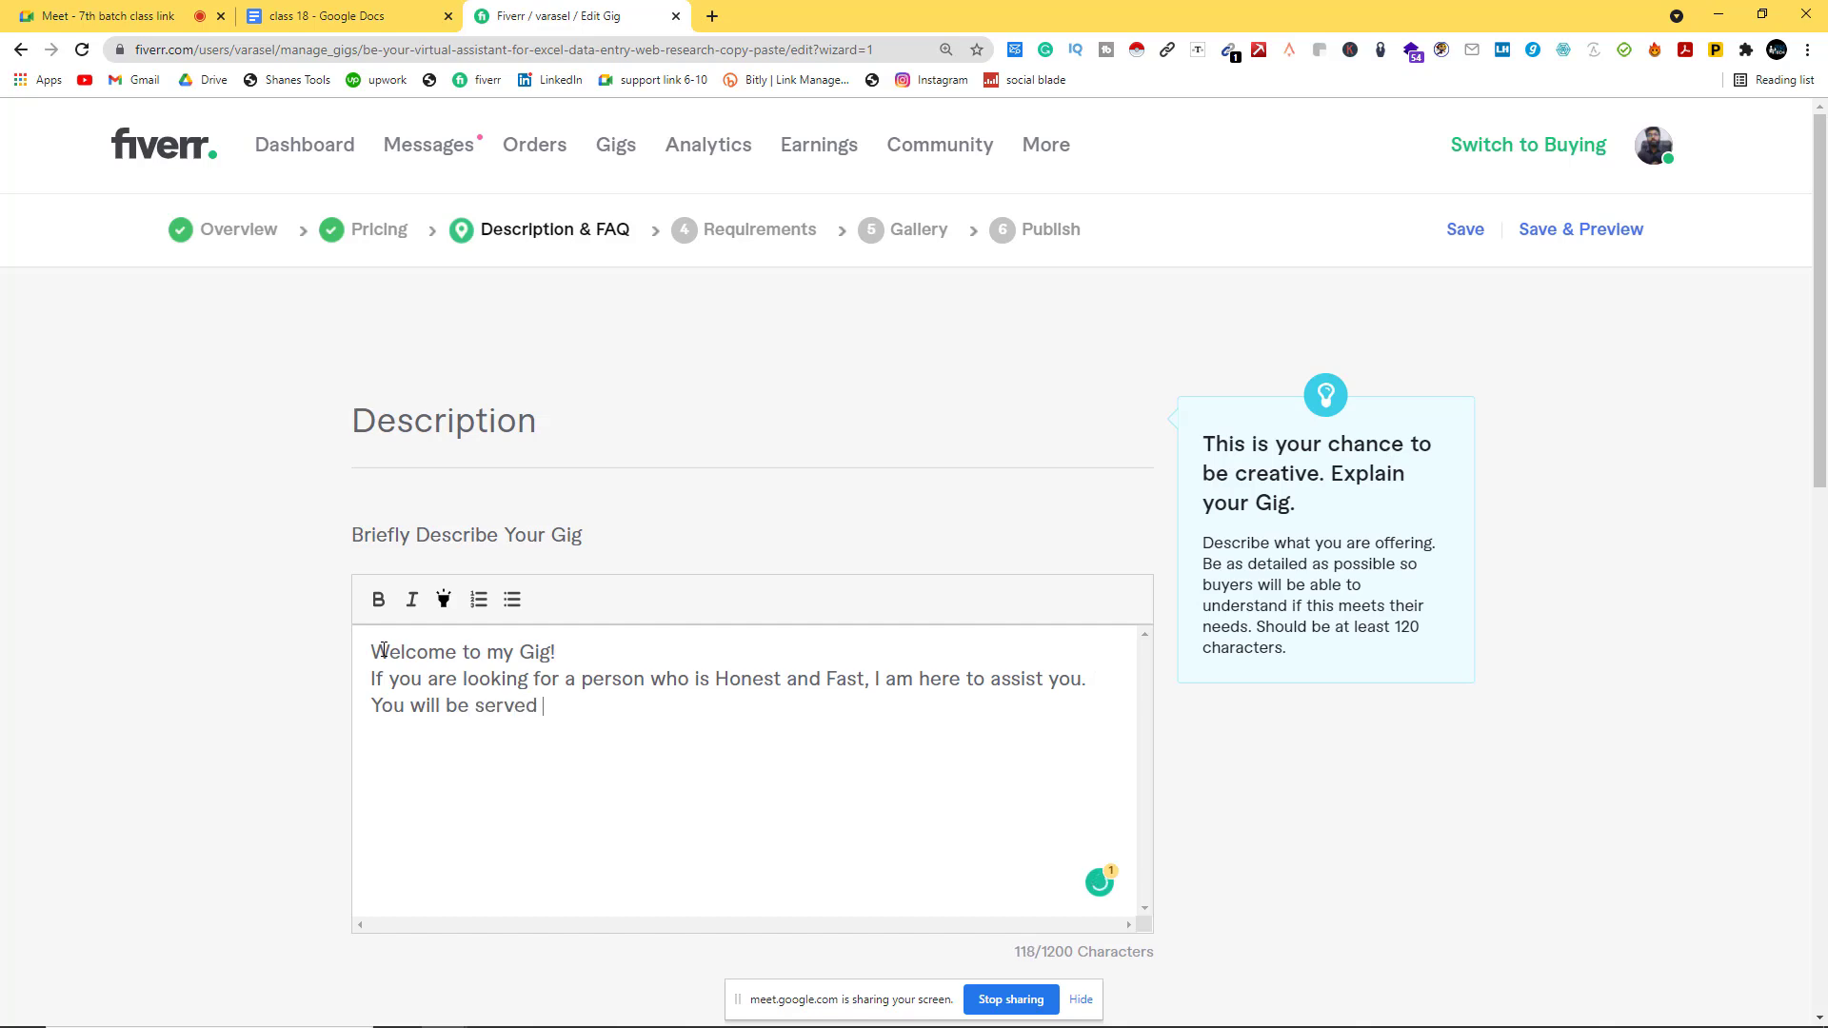
pyautogui.write('reliability and flexib')
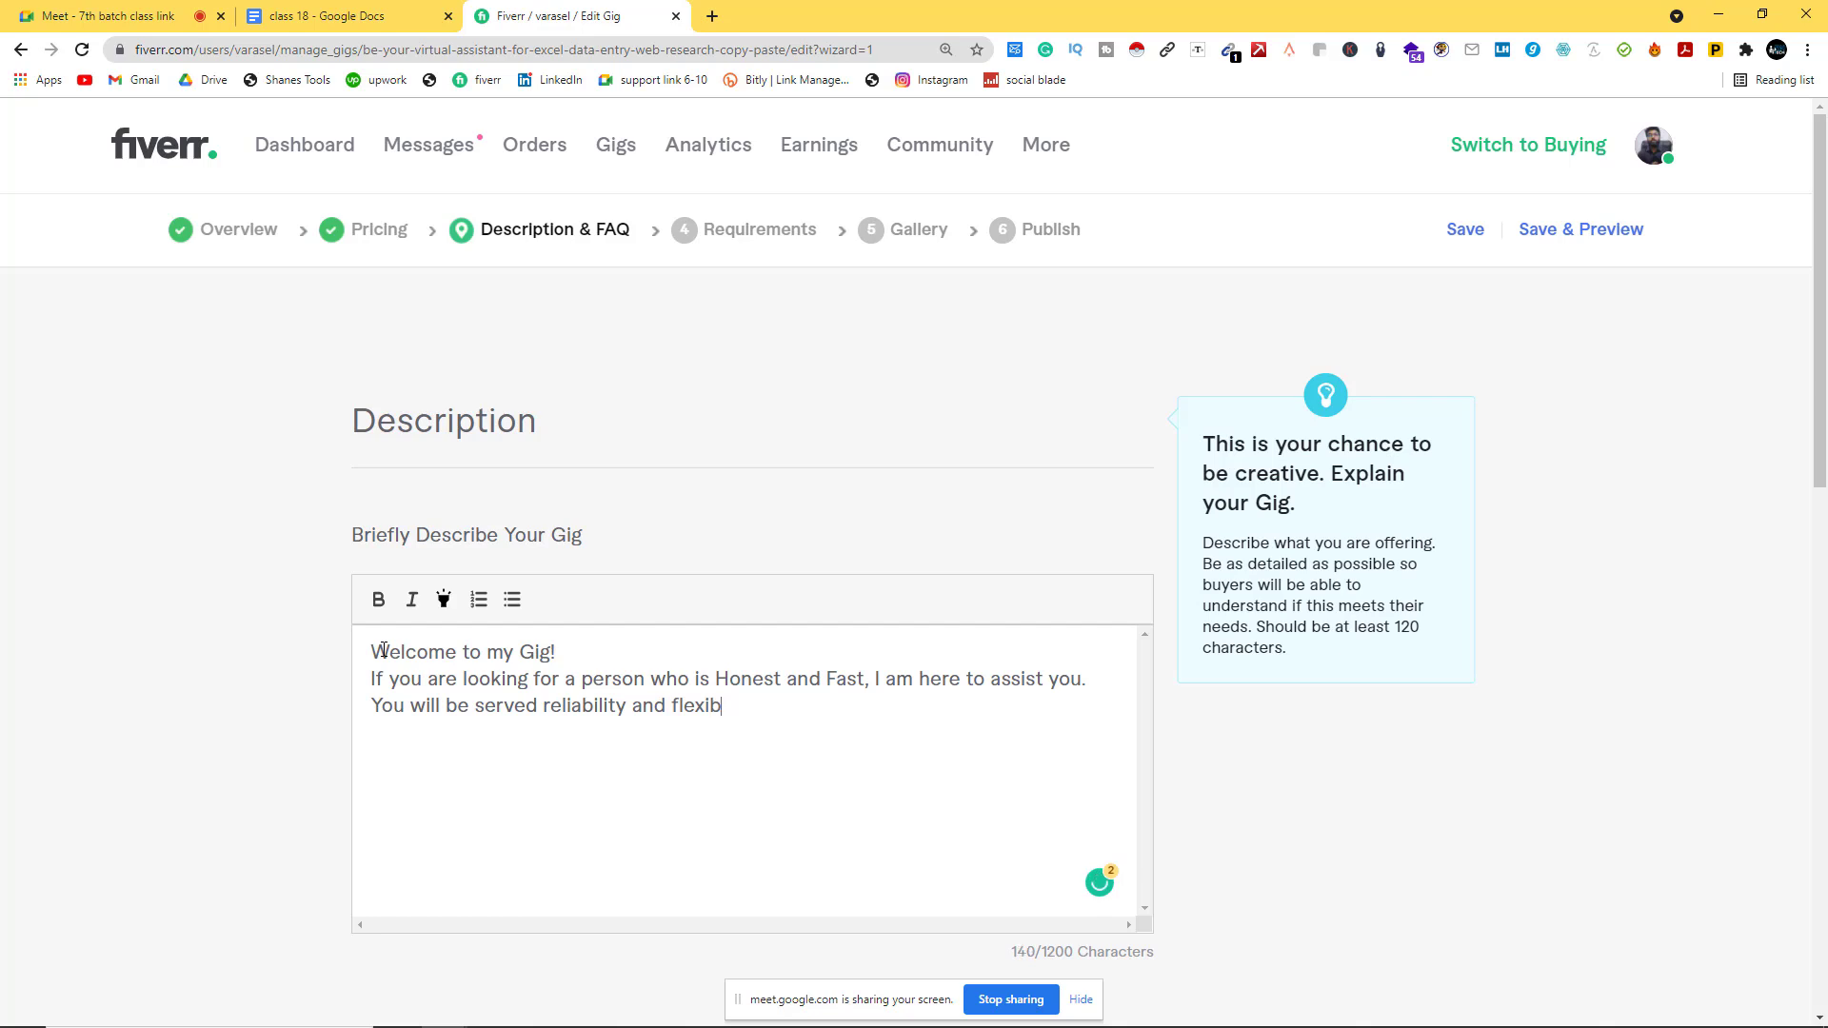
pyautogui.write('ility')
pyautogui.write(', I work')
pyautogui.press('BackSpace')
pyautogui.press('BackSpace')
pyautogui.write('ed with')
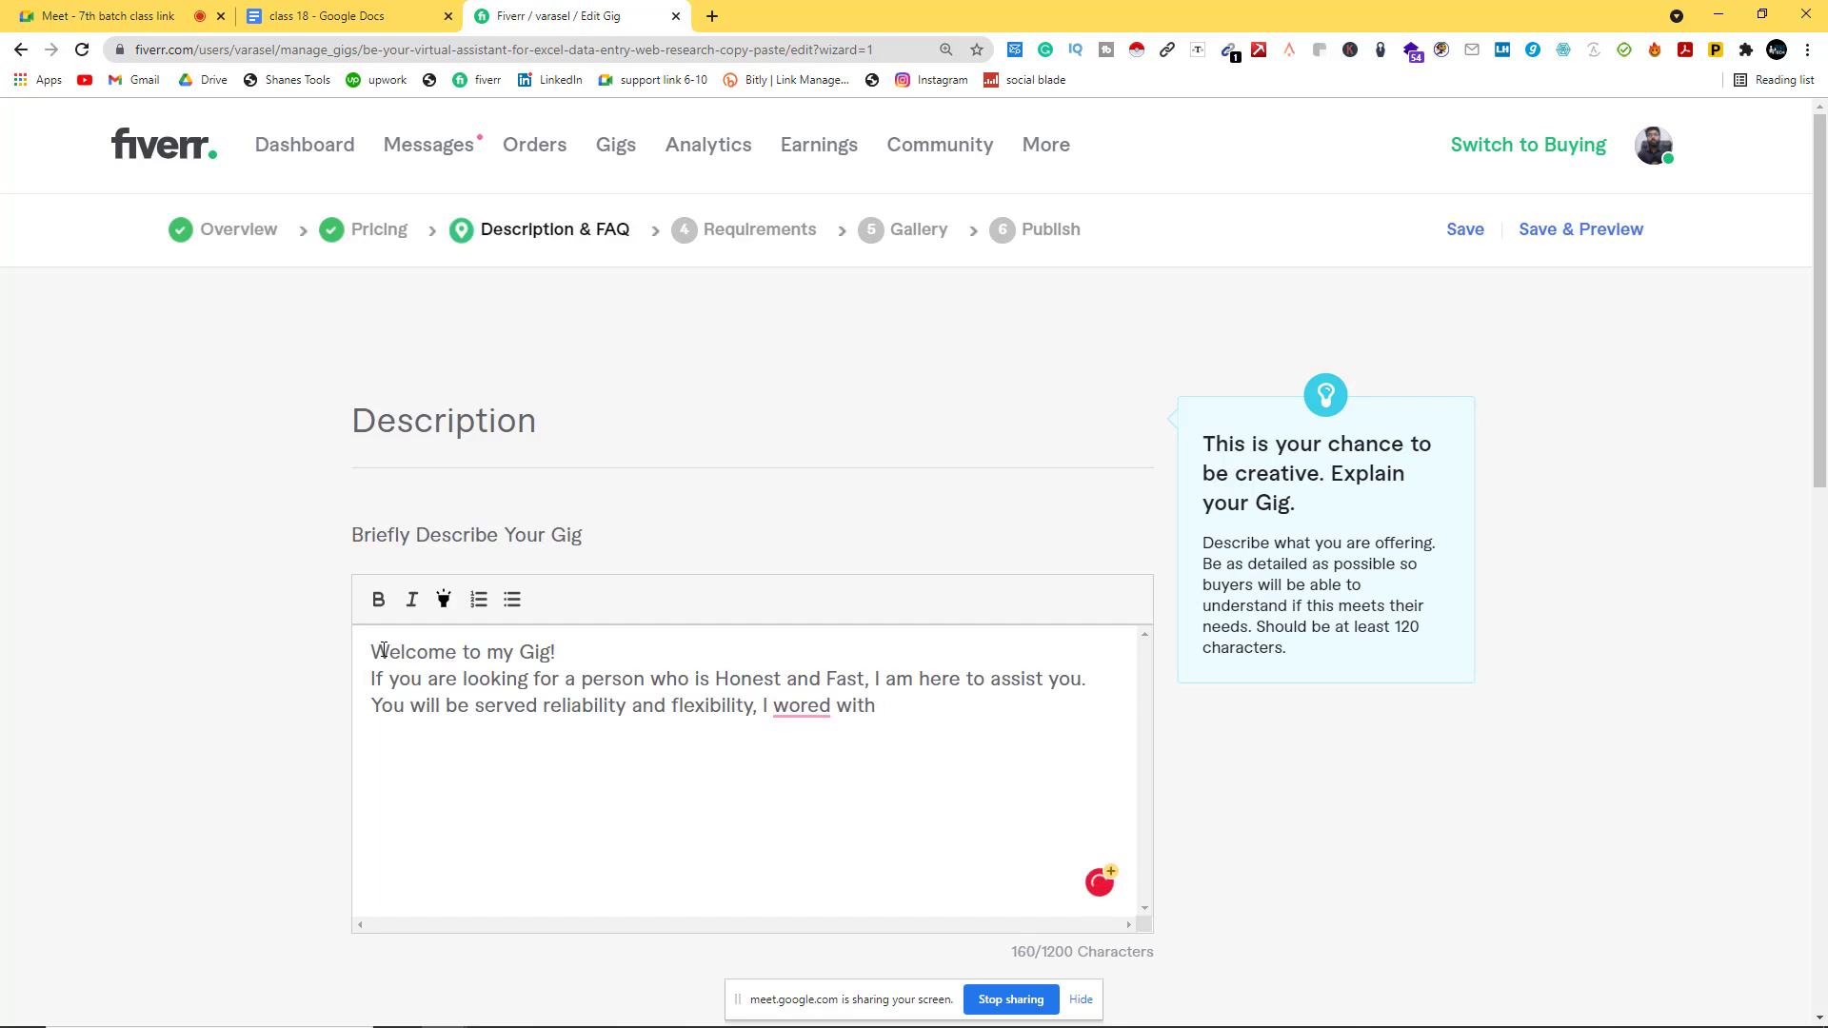
pyautogui.moveTo(801, 710)
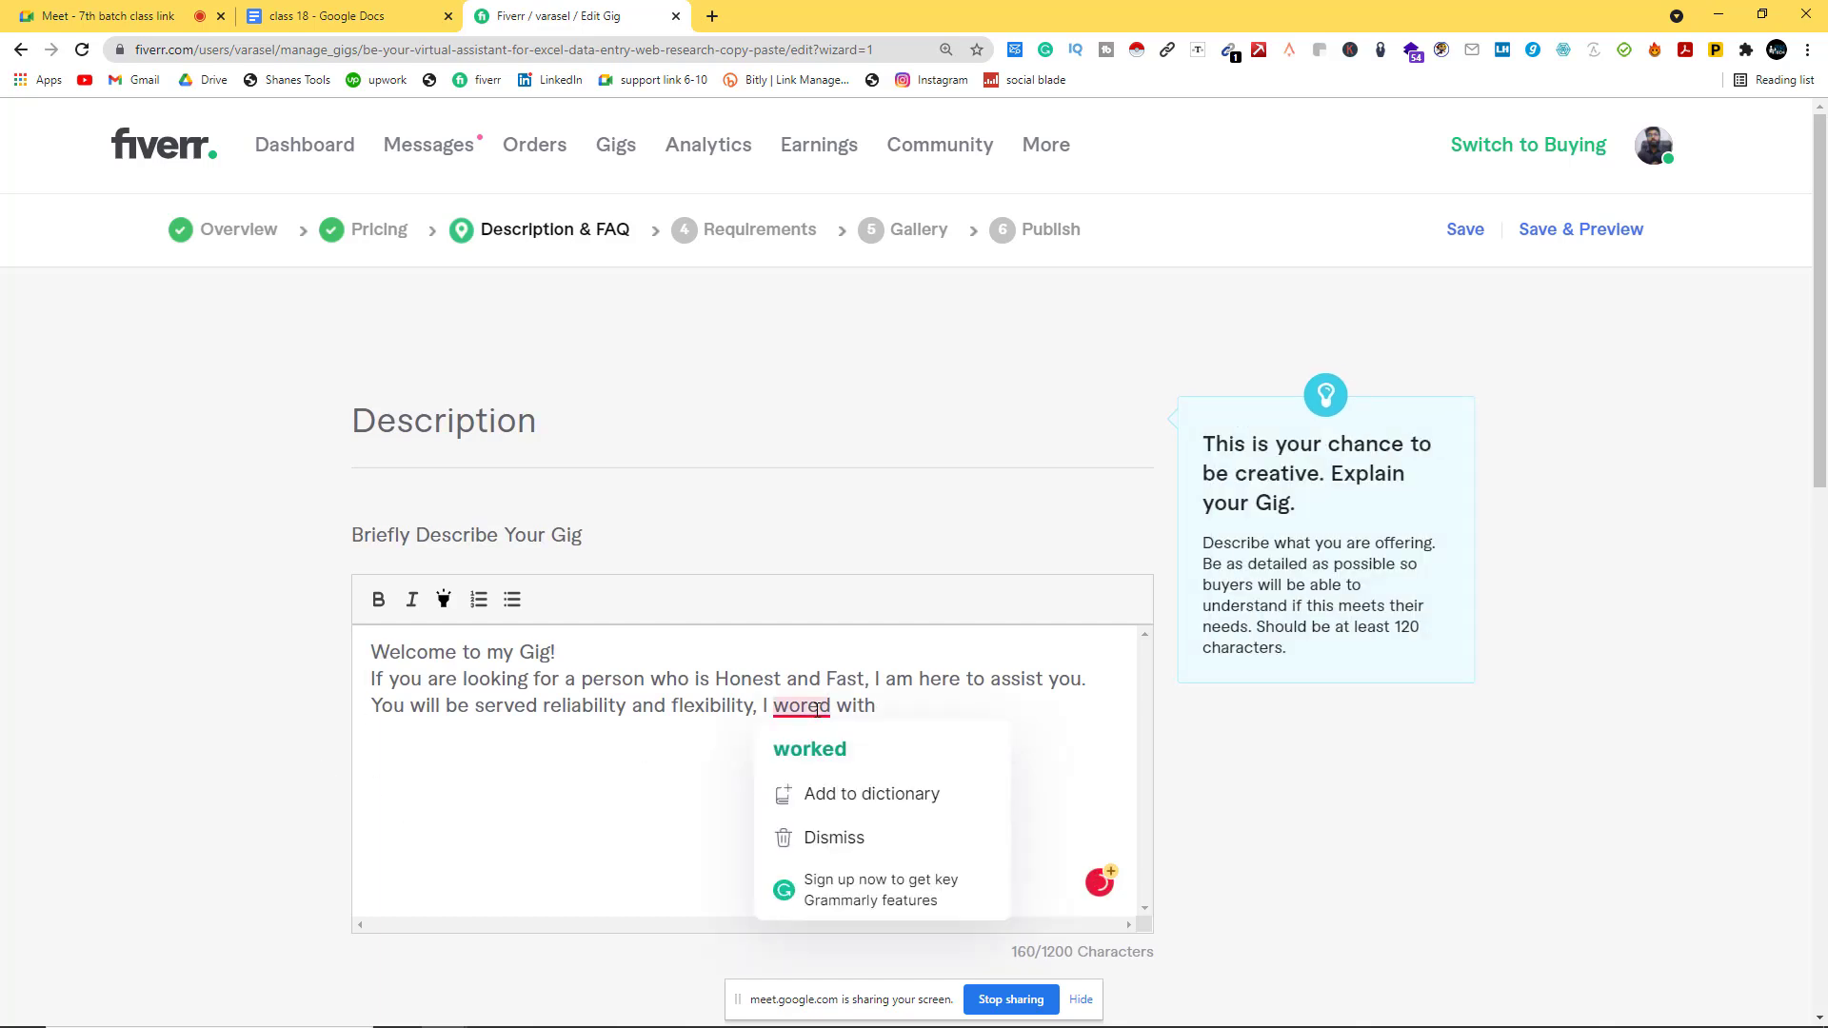
pyautogui.click(809, 750)
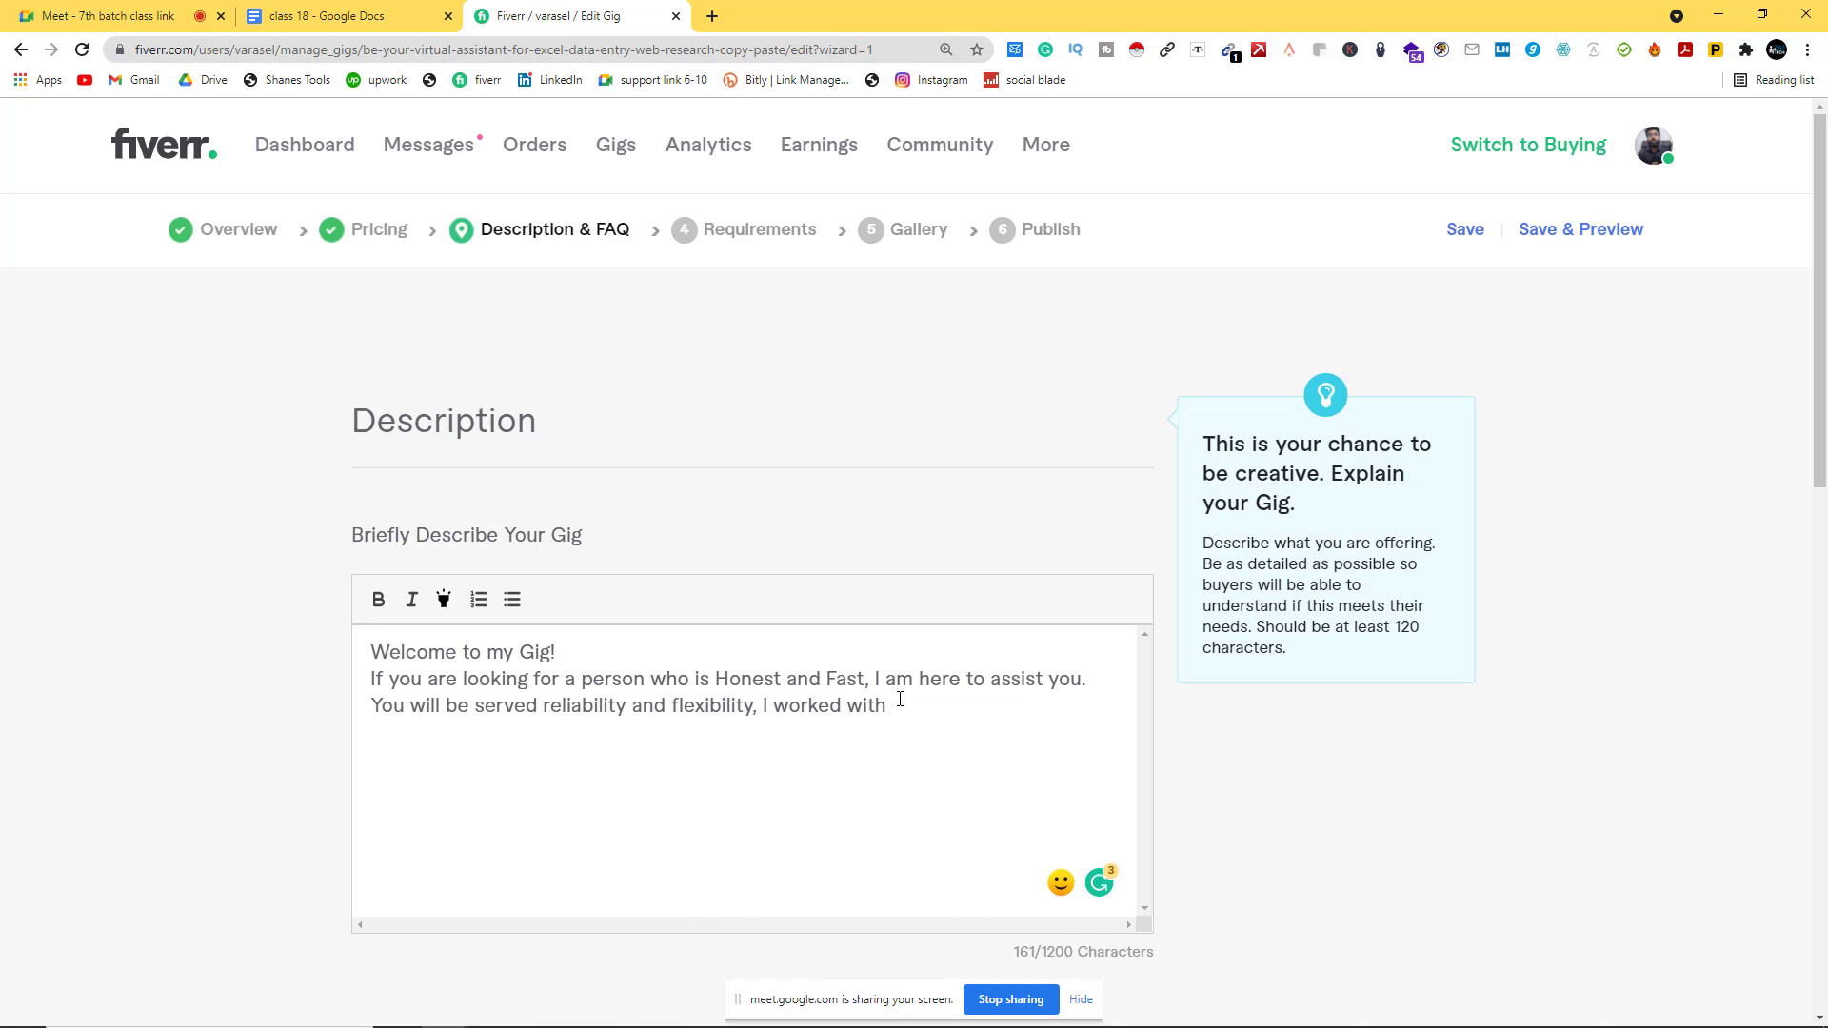
# Step: Continue the third description line with "many individuals and business as a virtual assistant with Data", correcting the misspelled "assistant"
pyautogui.write('many')
pyautogui.write('individuals ')
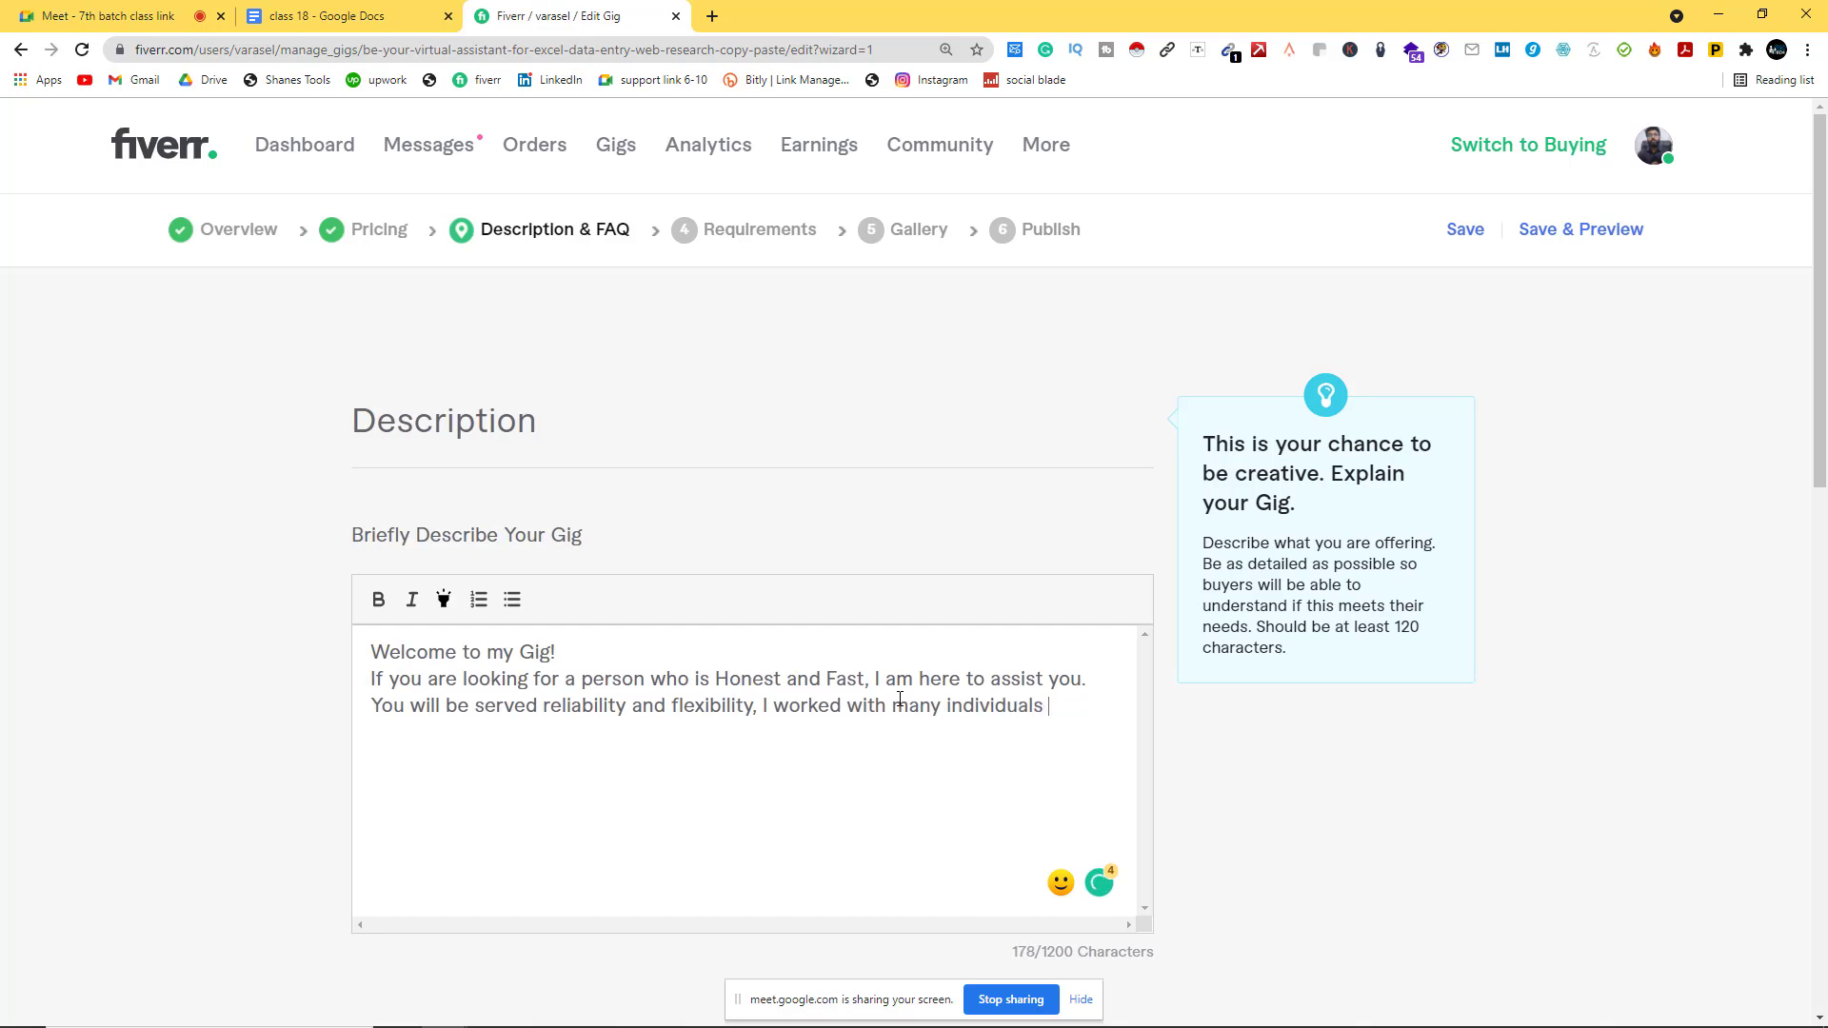
pyautogui.write('and business as a vi')
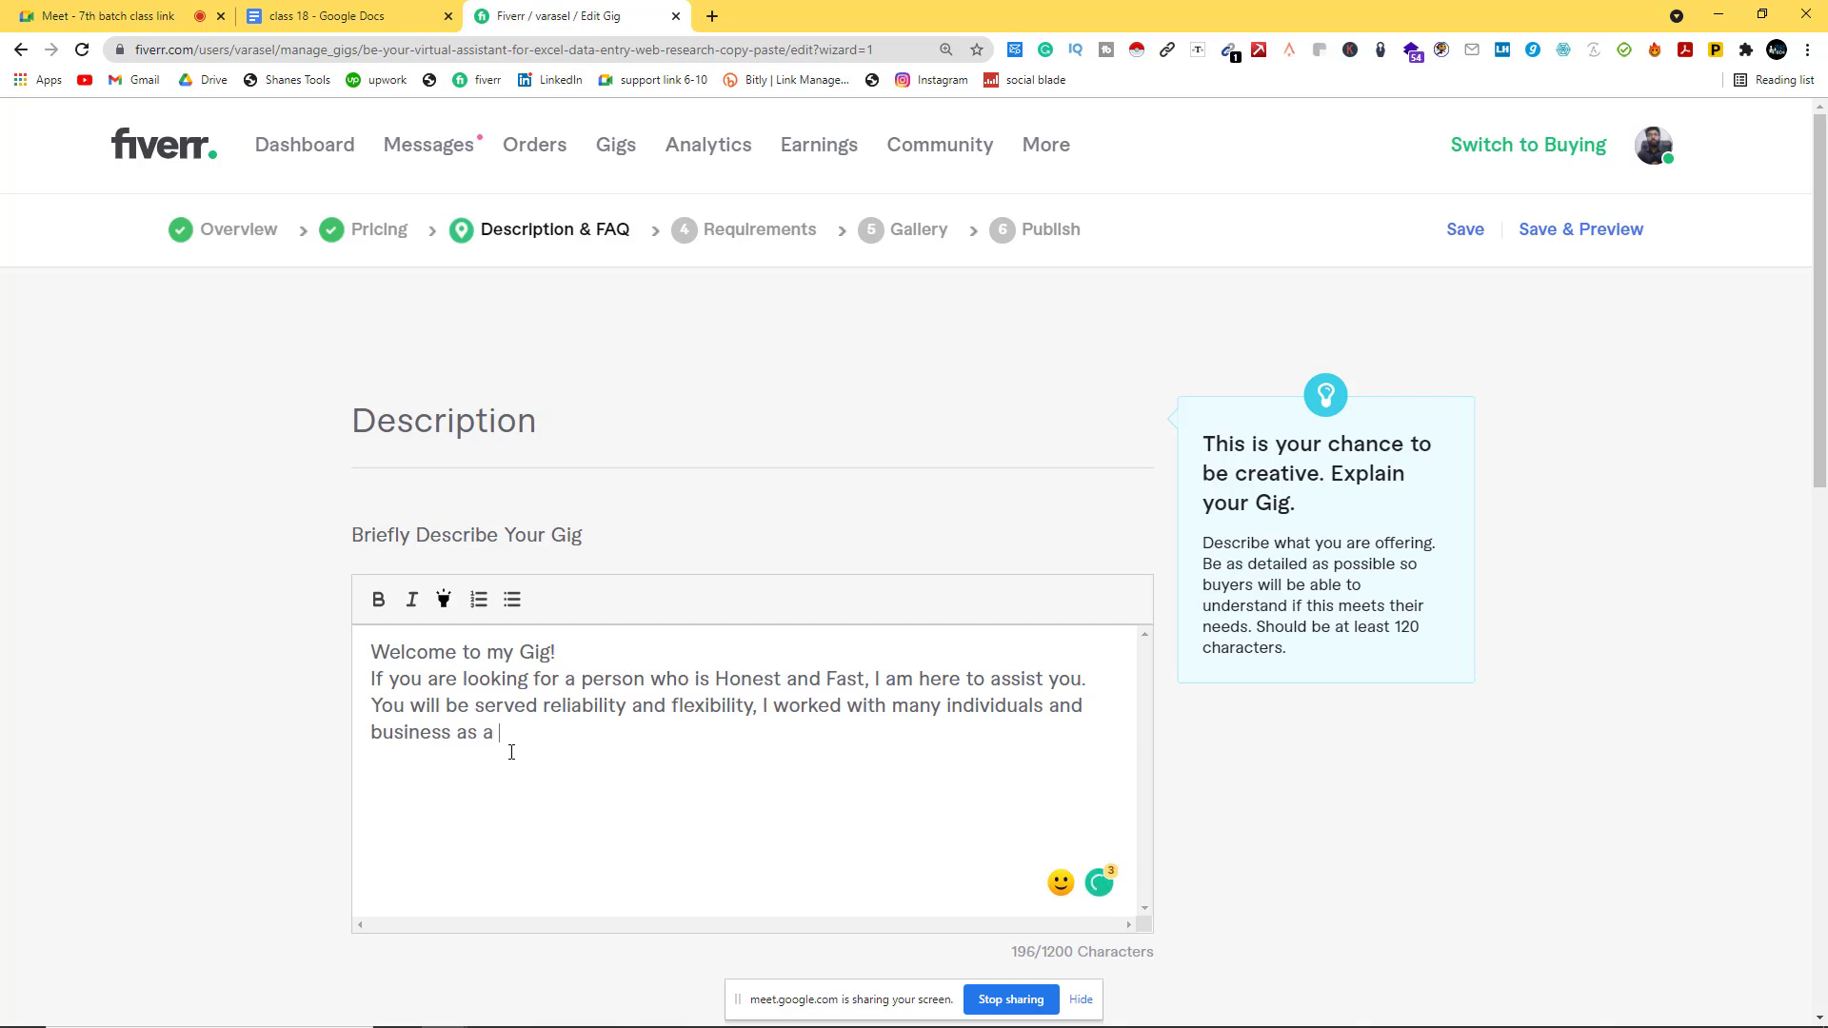
pyautogui.write('ual assistnt with ')
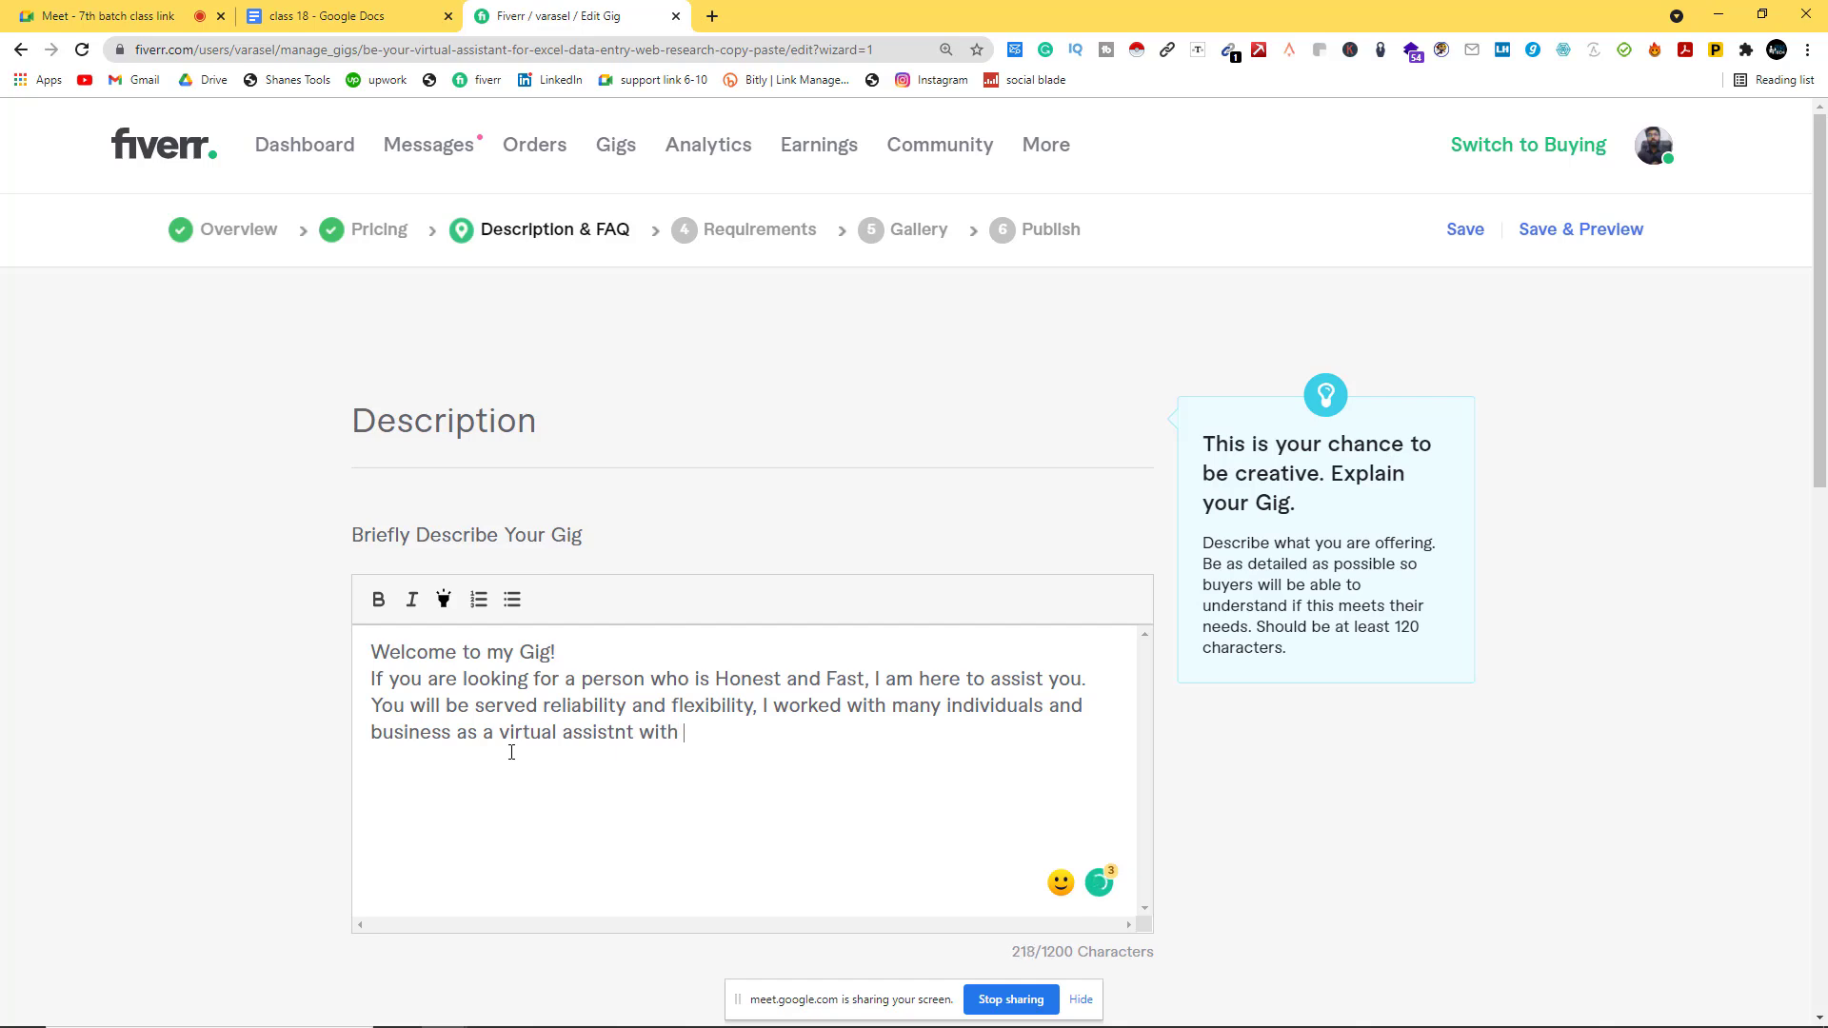
pyautogui.write('Data')
pyautogui.click(597, 735)
pyautogui.click(604, 772)
# Step: Complete "Data Entry", add "Web Research," to the description sentence, and correct "business" to "businesses"
pyautogui.write('En')
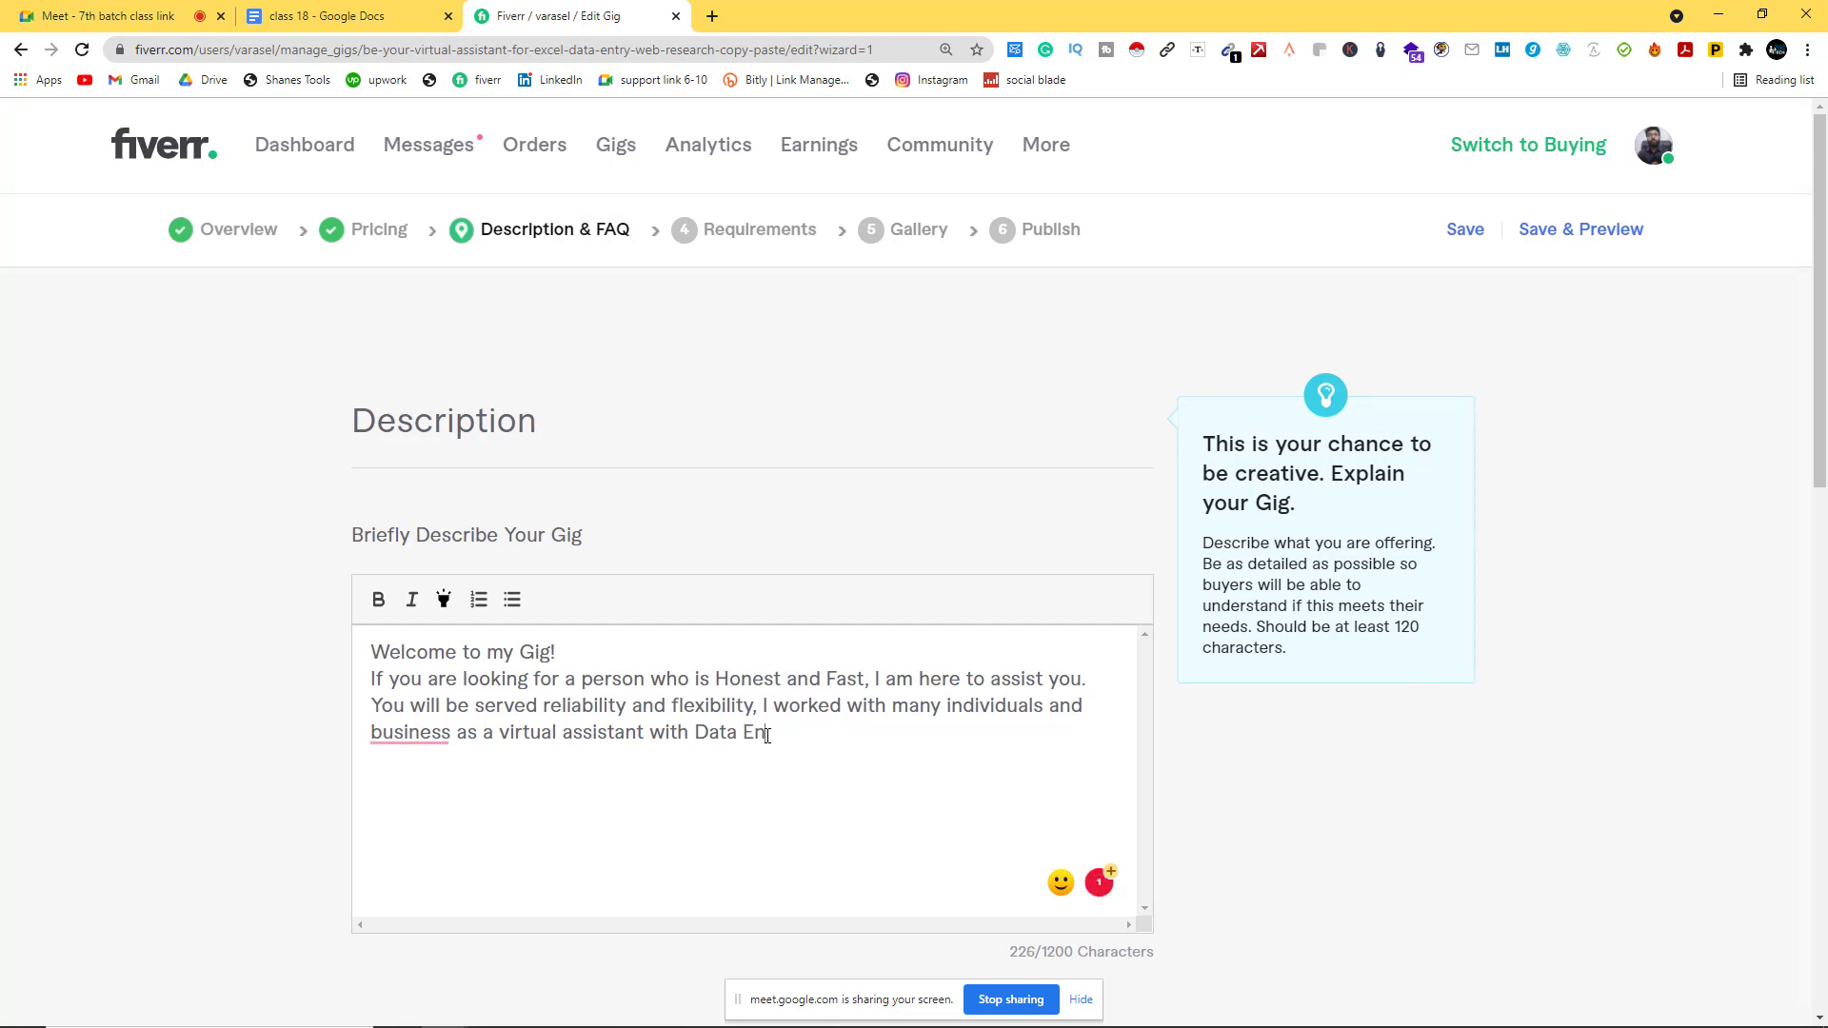
pyautogui.write('try, Web Research,')
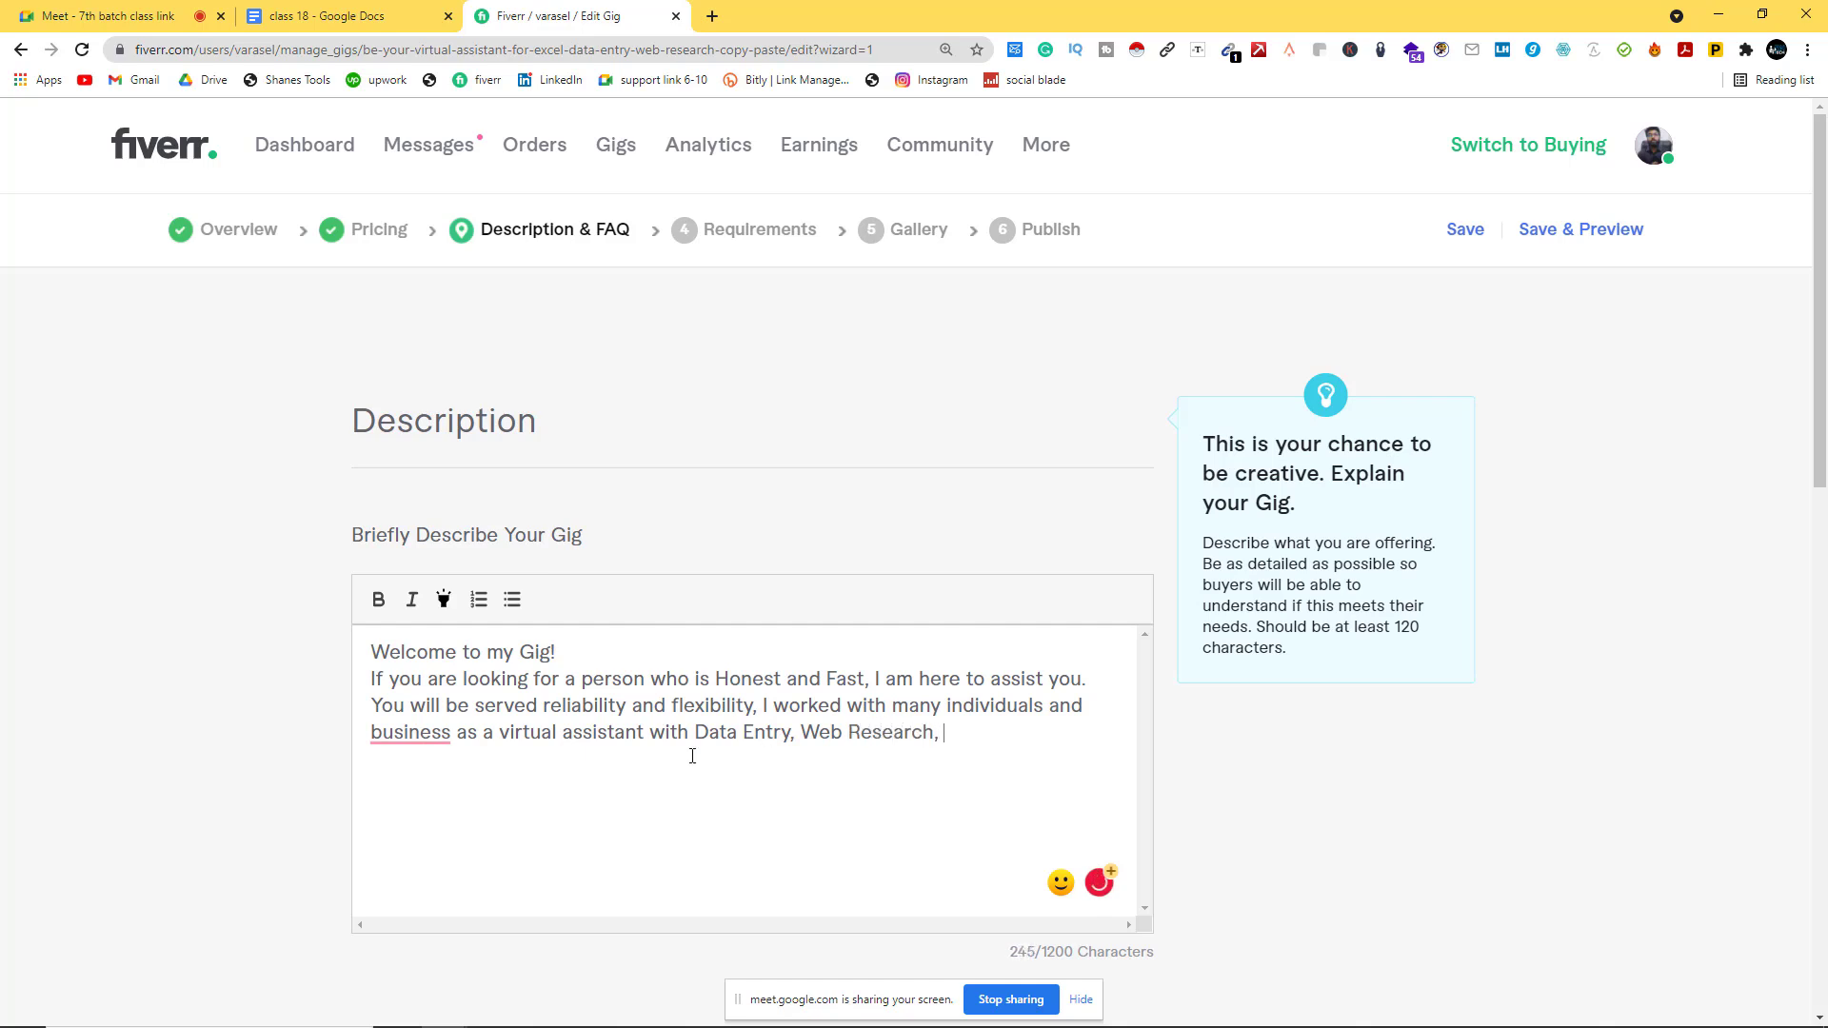
pyautogui.moveTo(411, 734)
pyautogui.click(427, 797)
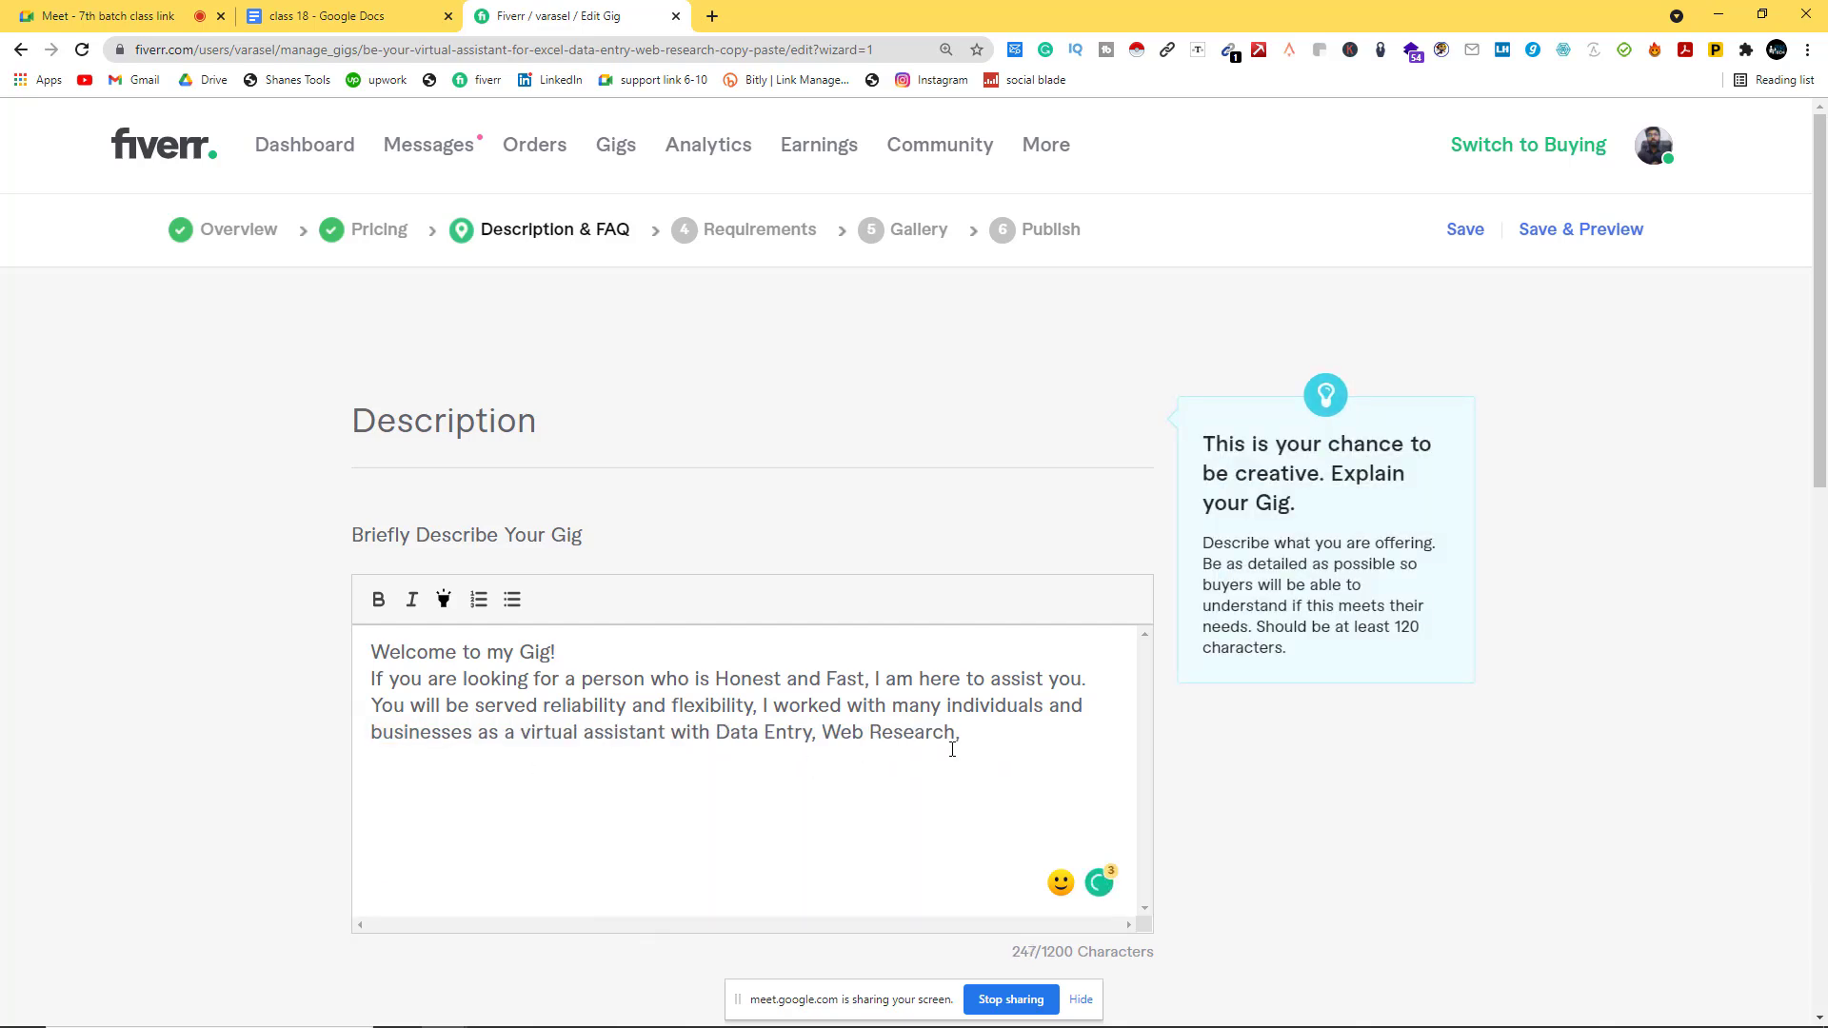
# Step: Extend the description's keyword list with "Copy Paste, Lead Generation,", capitalizing the word "Generation"
pyautogui.write('Copy Paste, Lead')
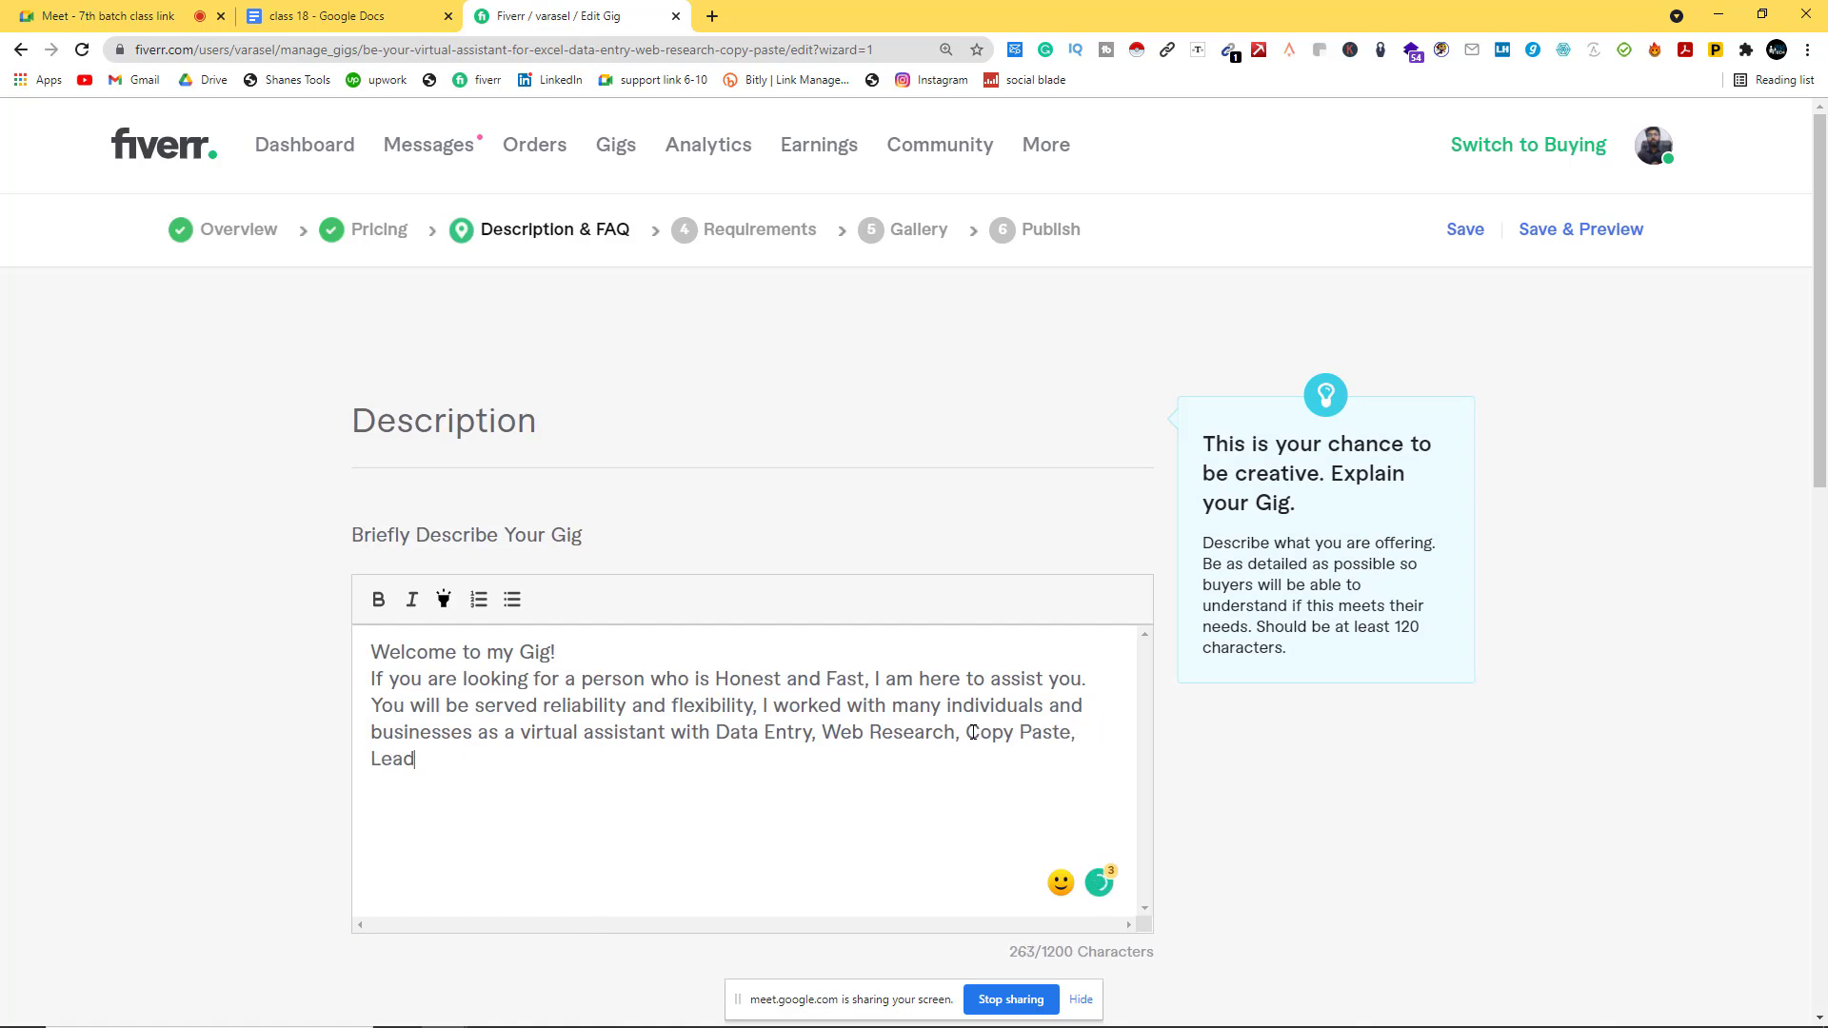
pyautogui.write(' generation,')
pyautogui.click(430, 762)
pyautogui.press('BackSpace')
pyautogui.write('G')
pyautogui.click(534, 765)
# Step: Finish the description's keyword list with "Data Scraping, Data Mining, etc.", including the comma before "etc."
pyautogui.write('Data Scra')
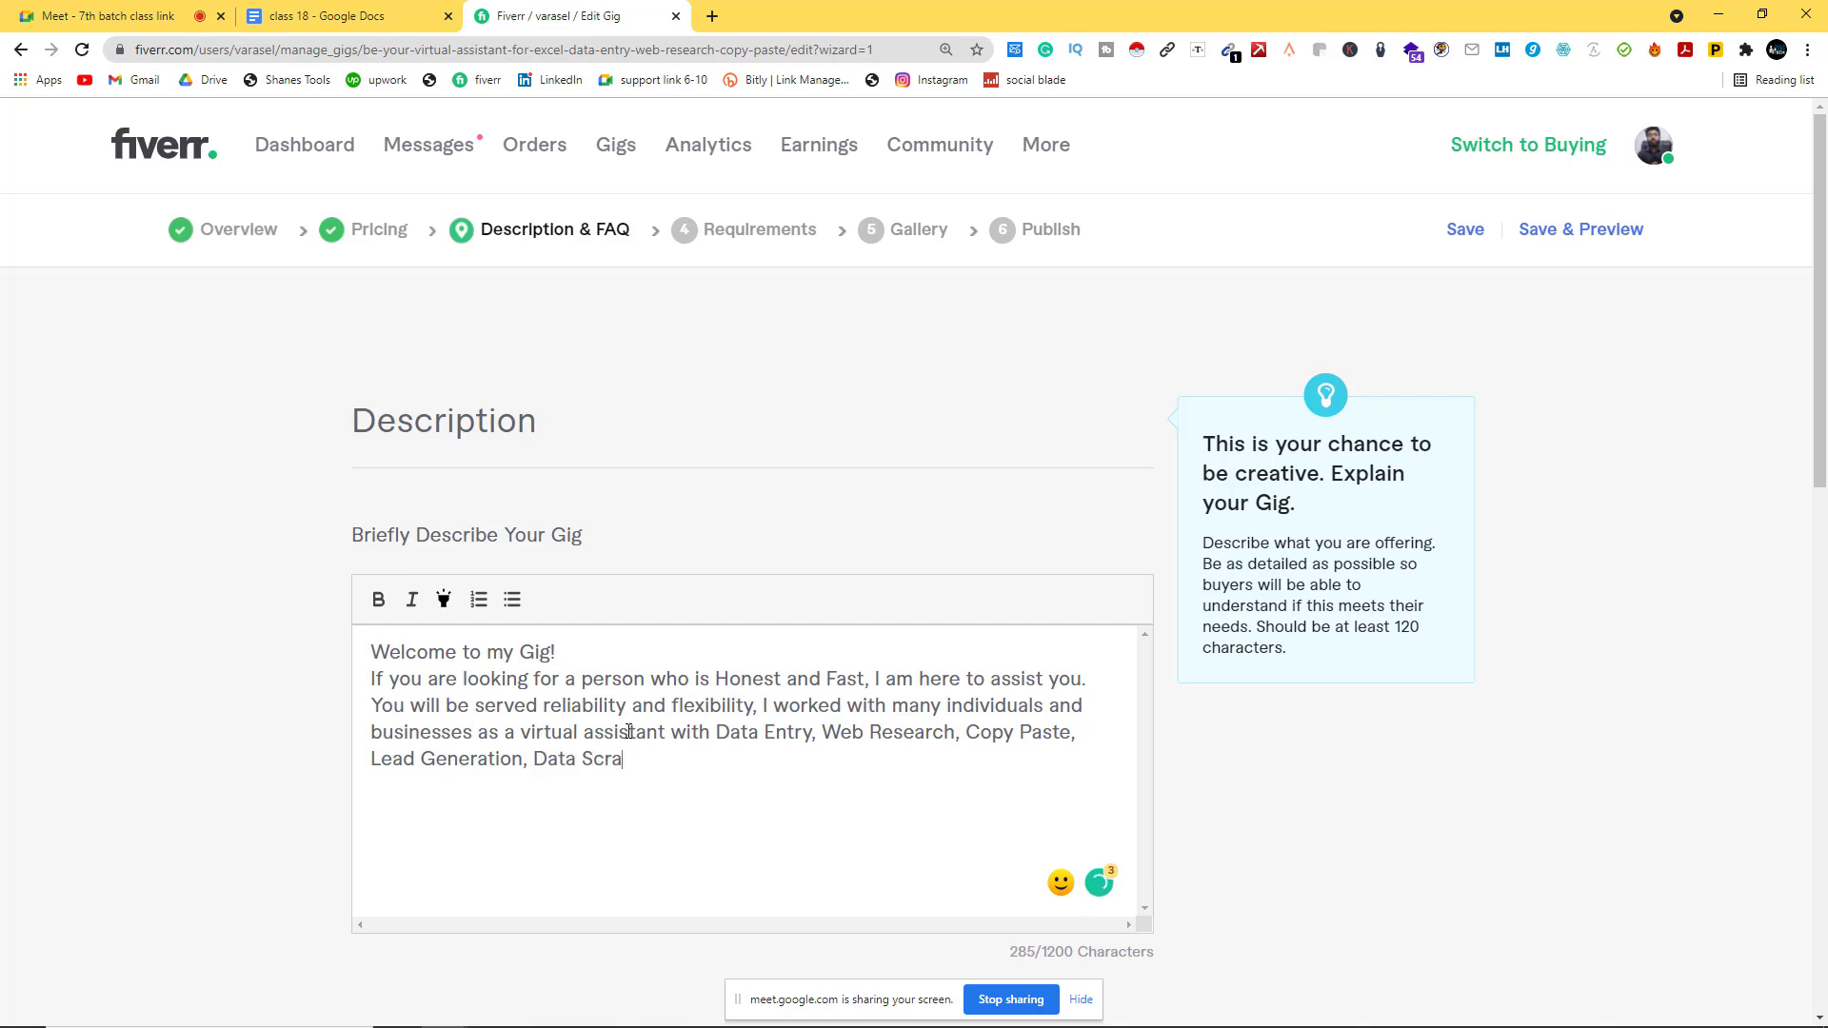
pyautogui.write('ping, data')
pyautogui.press('BackSpace')
pyautogui.press('BackSpace')
pyautogui.press('BackSpace')
pyautogui.press('BackSpace')
pyautogui.press('BackSpace')
pyautogui.write('Data Mining')
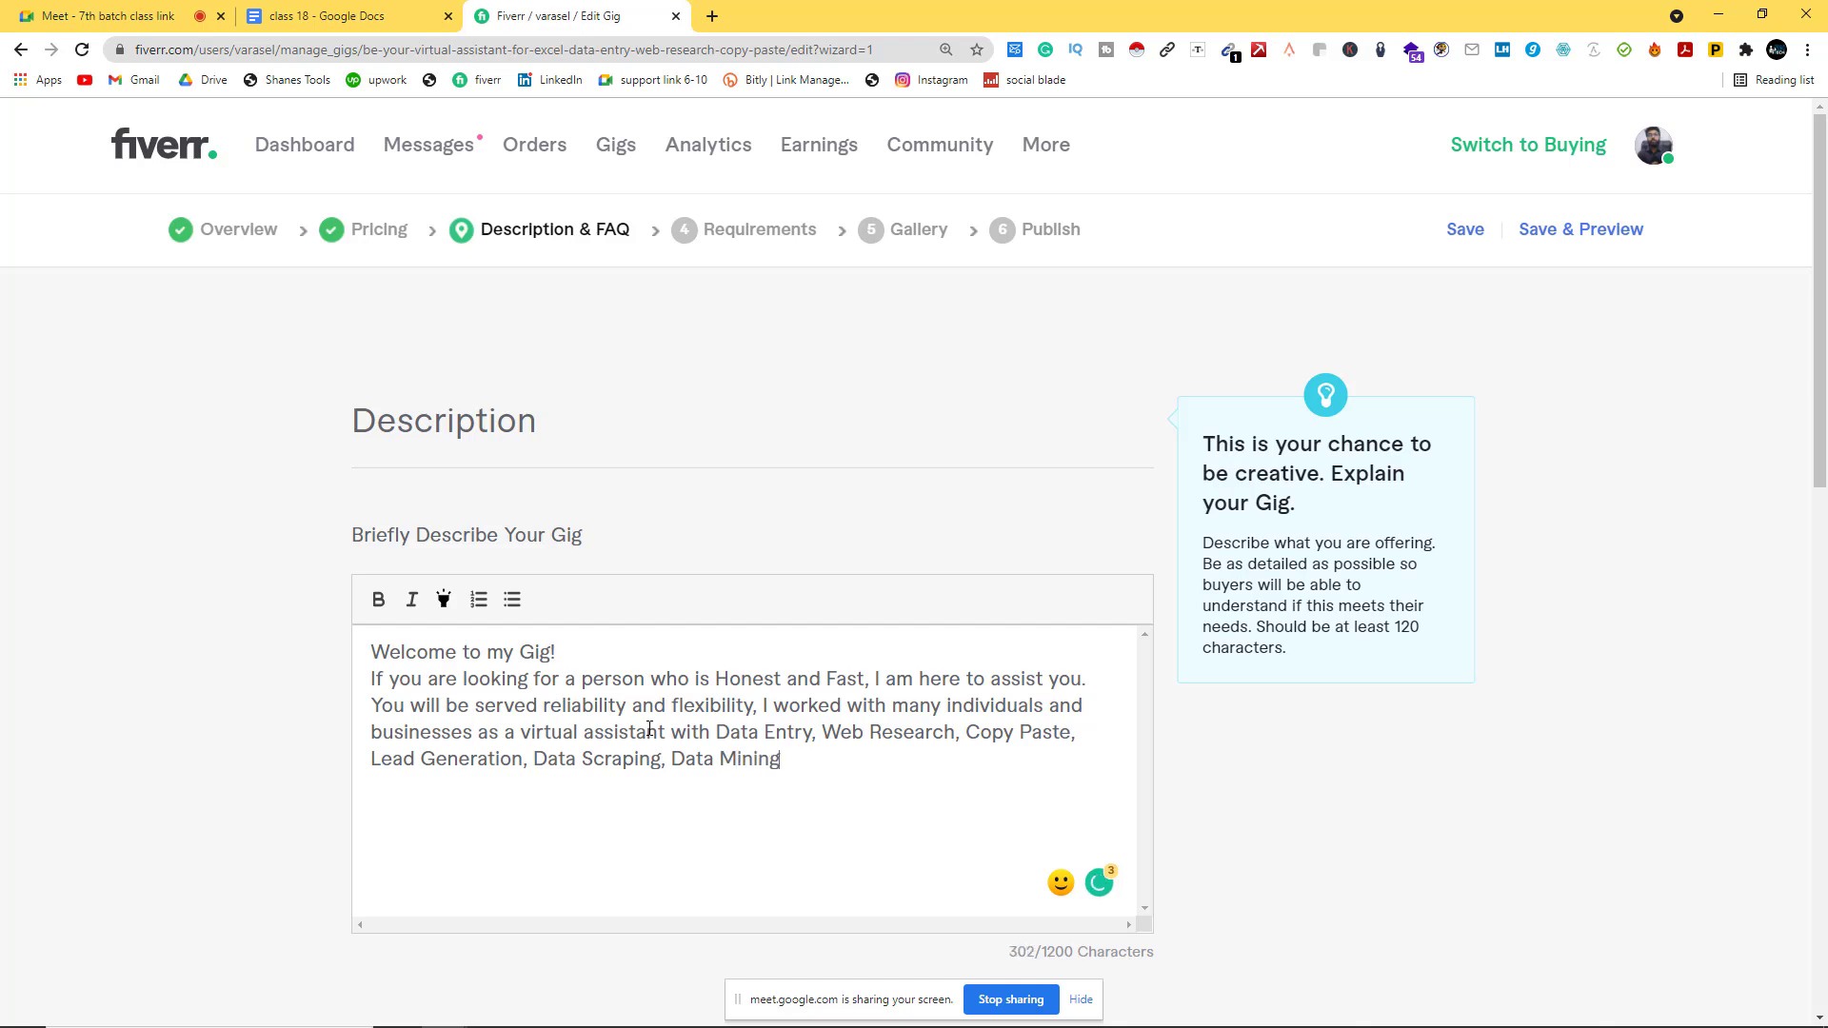
pyautogui.write(' etc.')
pyautogui.moveTo(800, 762)
pyautogui.click(809, 820)
# Step: End the introductory paragraph of the description with the sentence "I am waiting to hear from you."
pyautogui.press('Return')
pyautogui.write('\\')
pyautogui.press('BackSpace')
pyautogui.press('BackSpace')
pyautogui.write('I amm')
pyautogui.press('BackSpace')
pyautogui.write('waiting')
pyautogui.write('to hea')
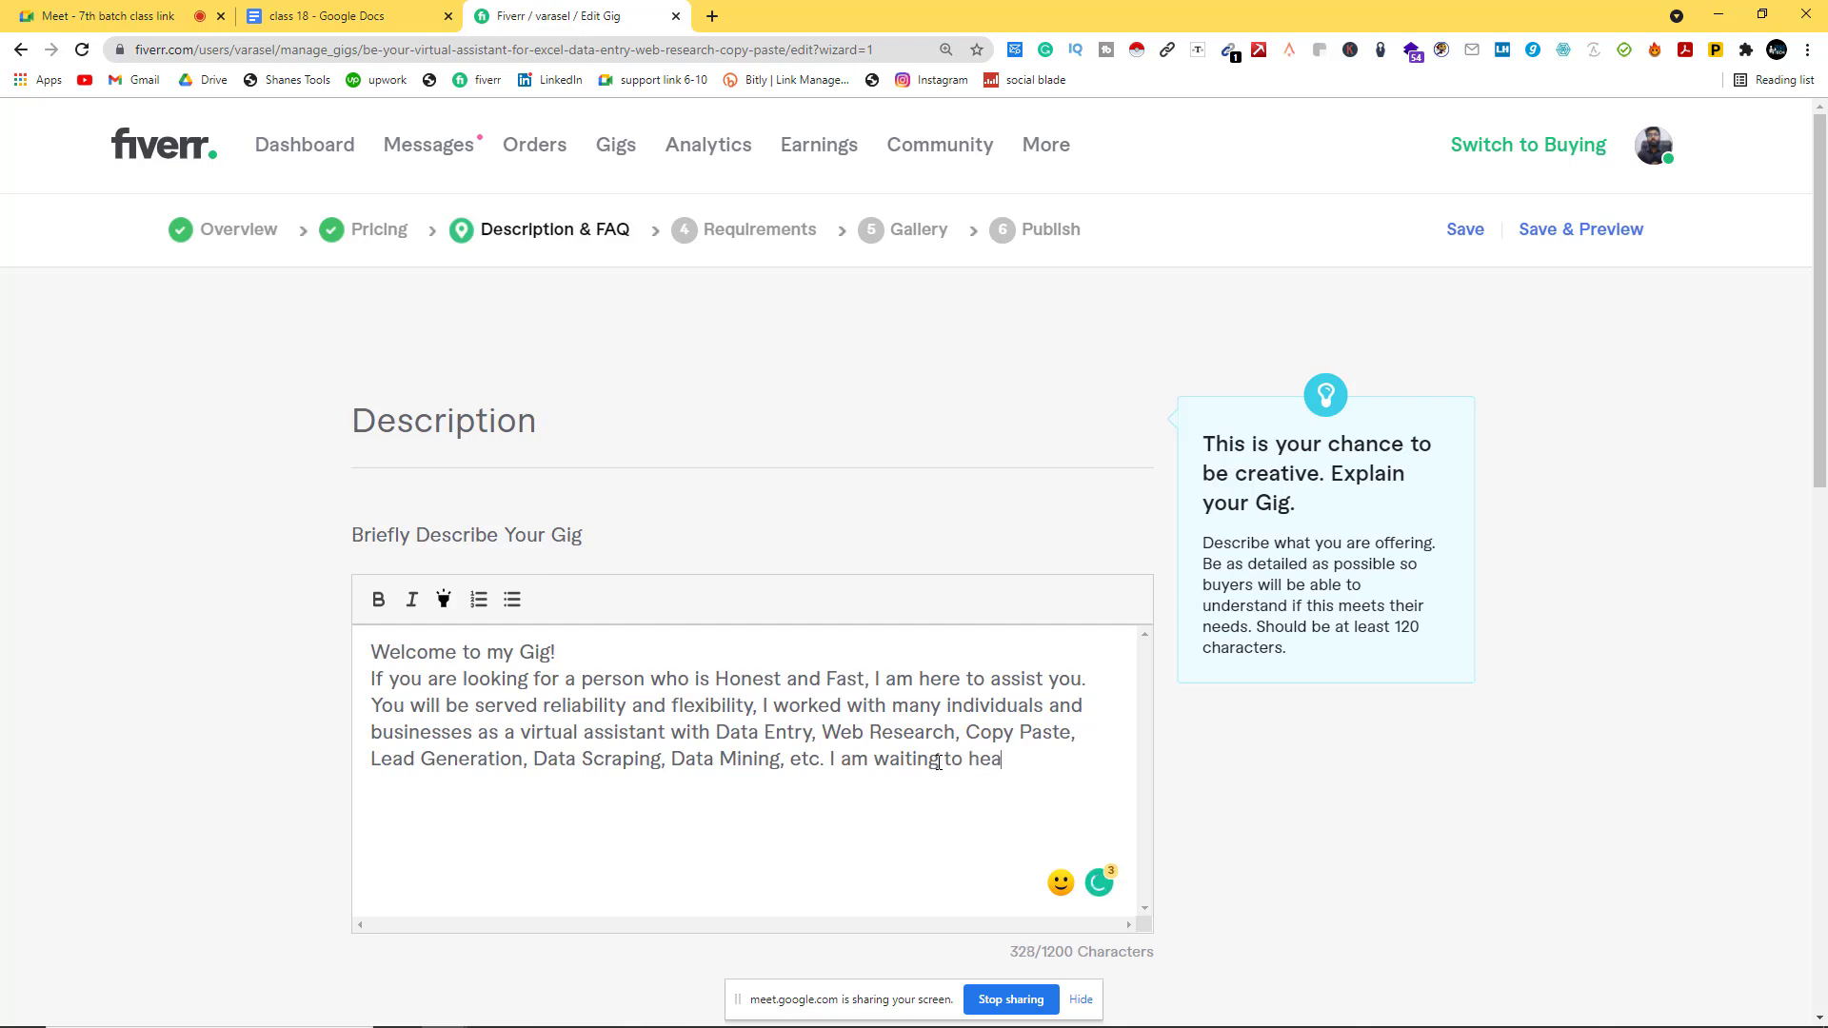
pyautogui.write('r from you.')
pyautogui.press('Return')
# Step: Bold and highlight the keywords from "Data Entry" through "Data Mining" in the description's introduction
pyautogui.moveTo(717, 736); pyautogui.dragTo(780, 761)
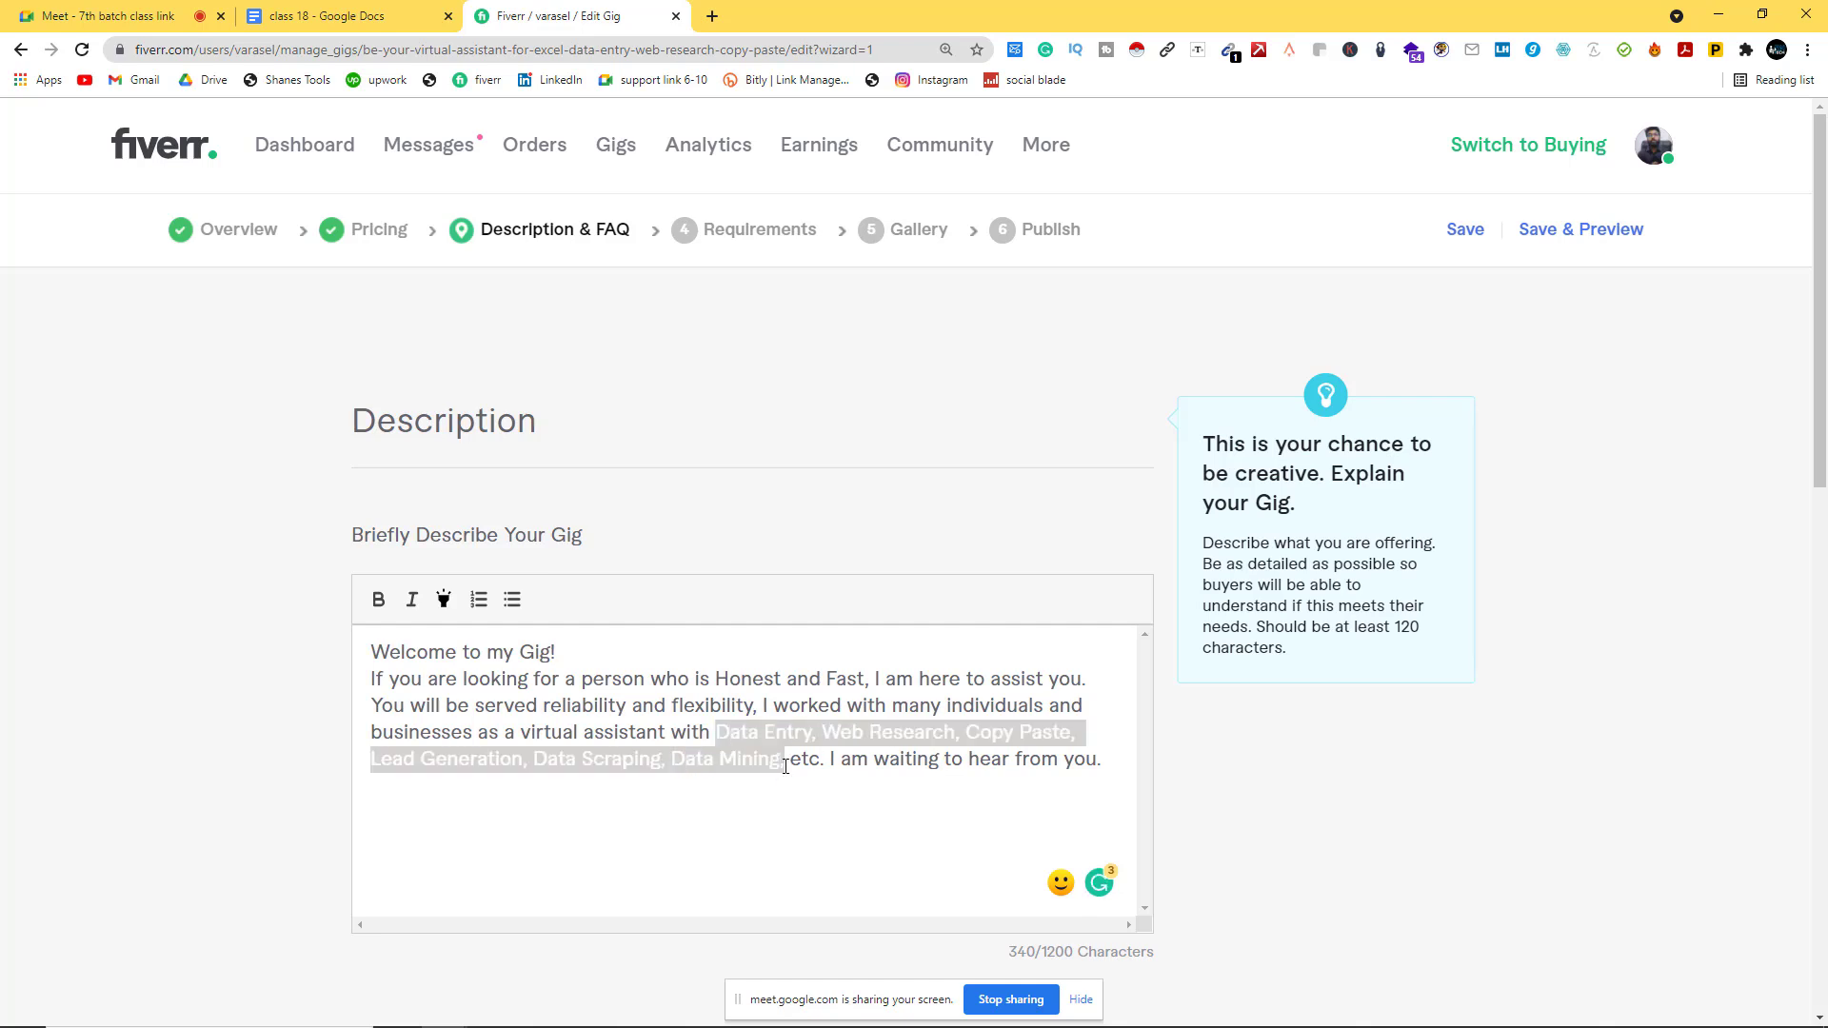
pyautogui.click(378, 600)
pyautogui.click(443, 602)
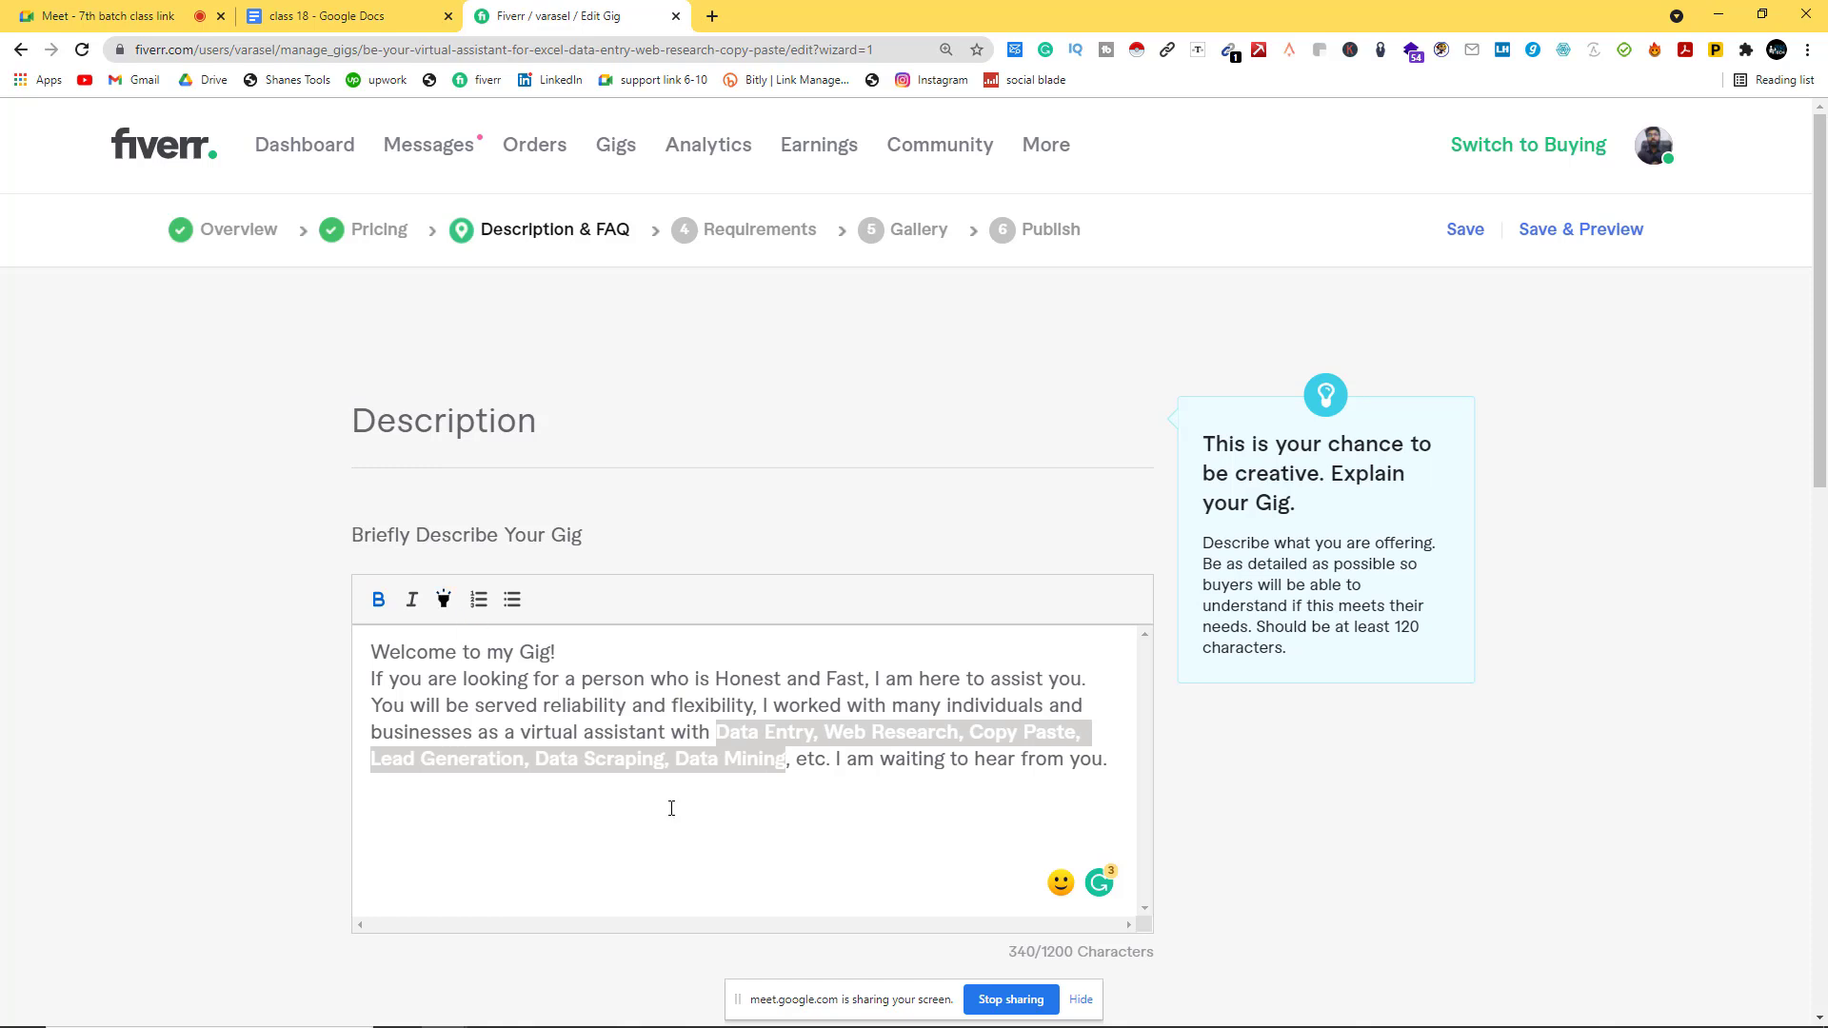
pyautogui.click(742, 819)
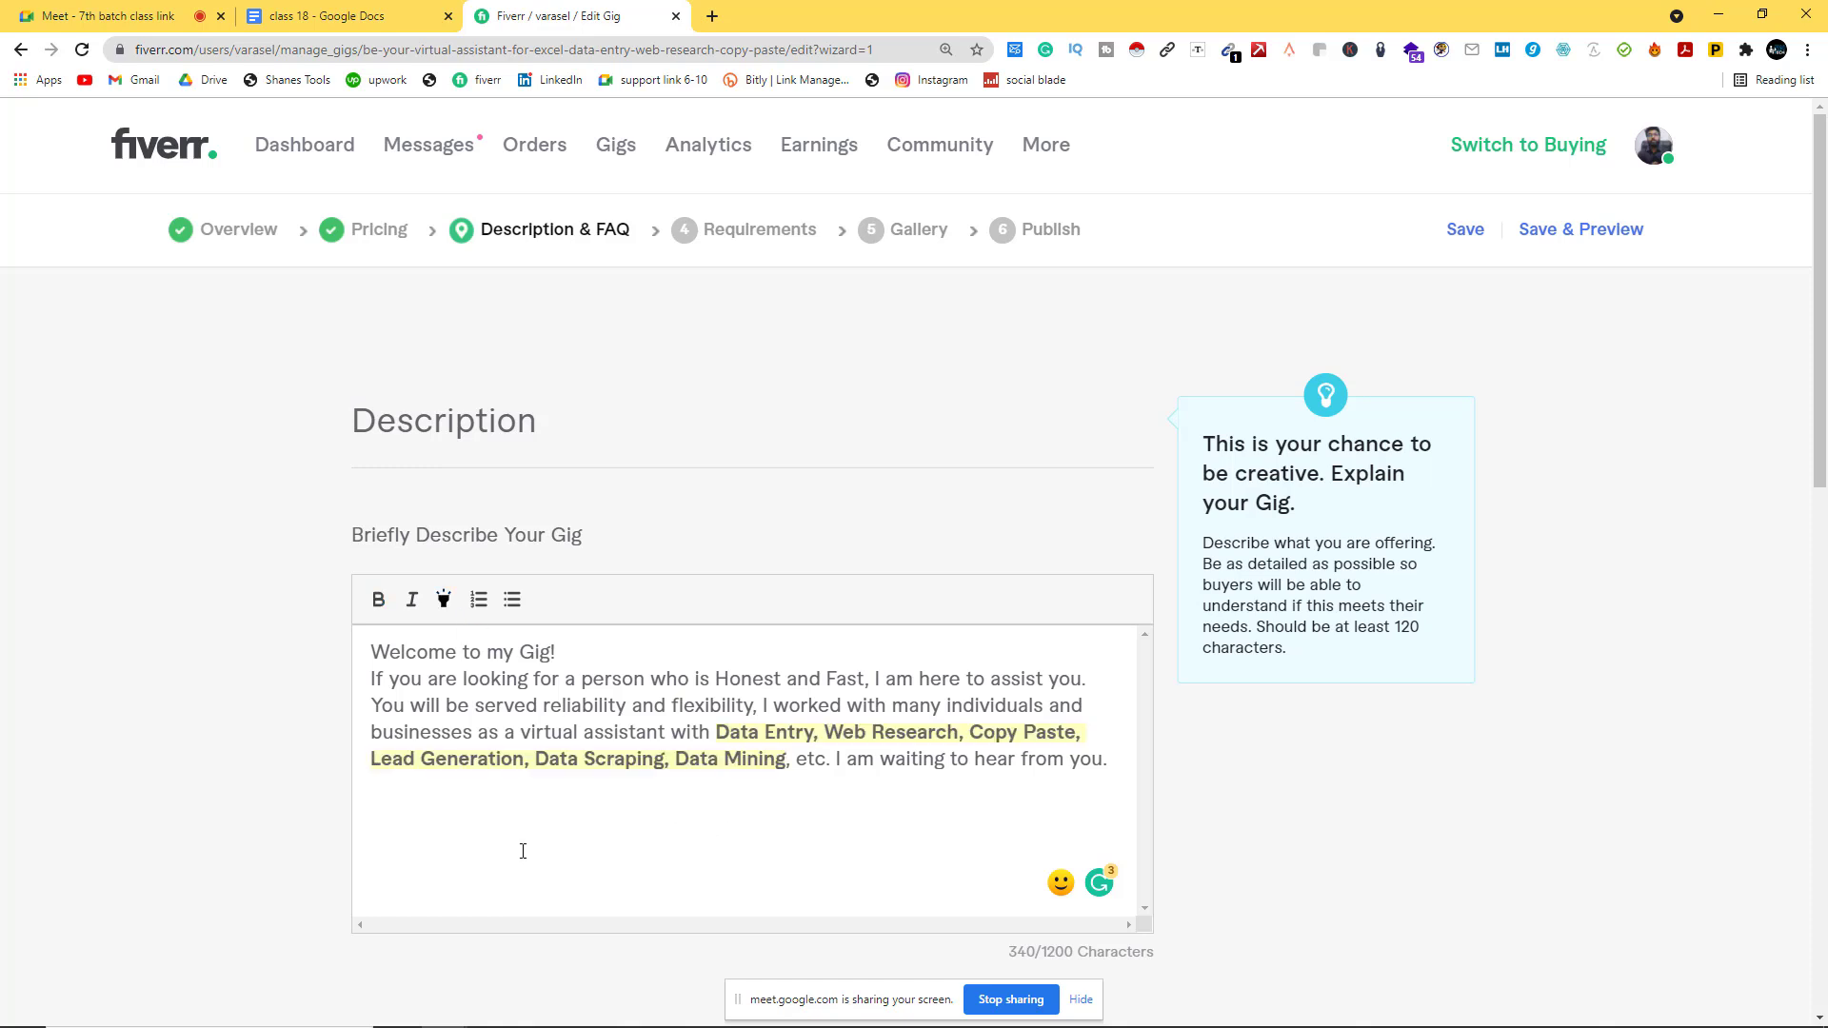
# Step: Add a "Services:" heading below the introductory paragraph and start a new line beneath it
pyautogui.press('Return')
pyautogui.write('Services:')
pyautogui.press('Return')
pyautogui.scroll(-2, 457, 838)
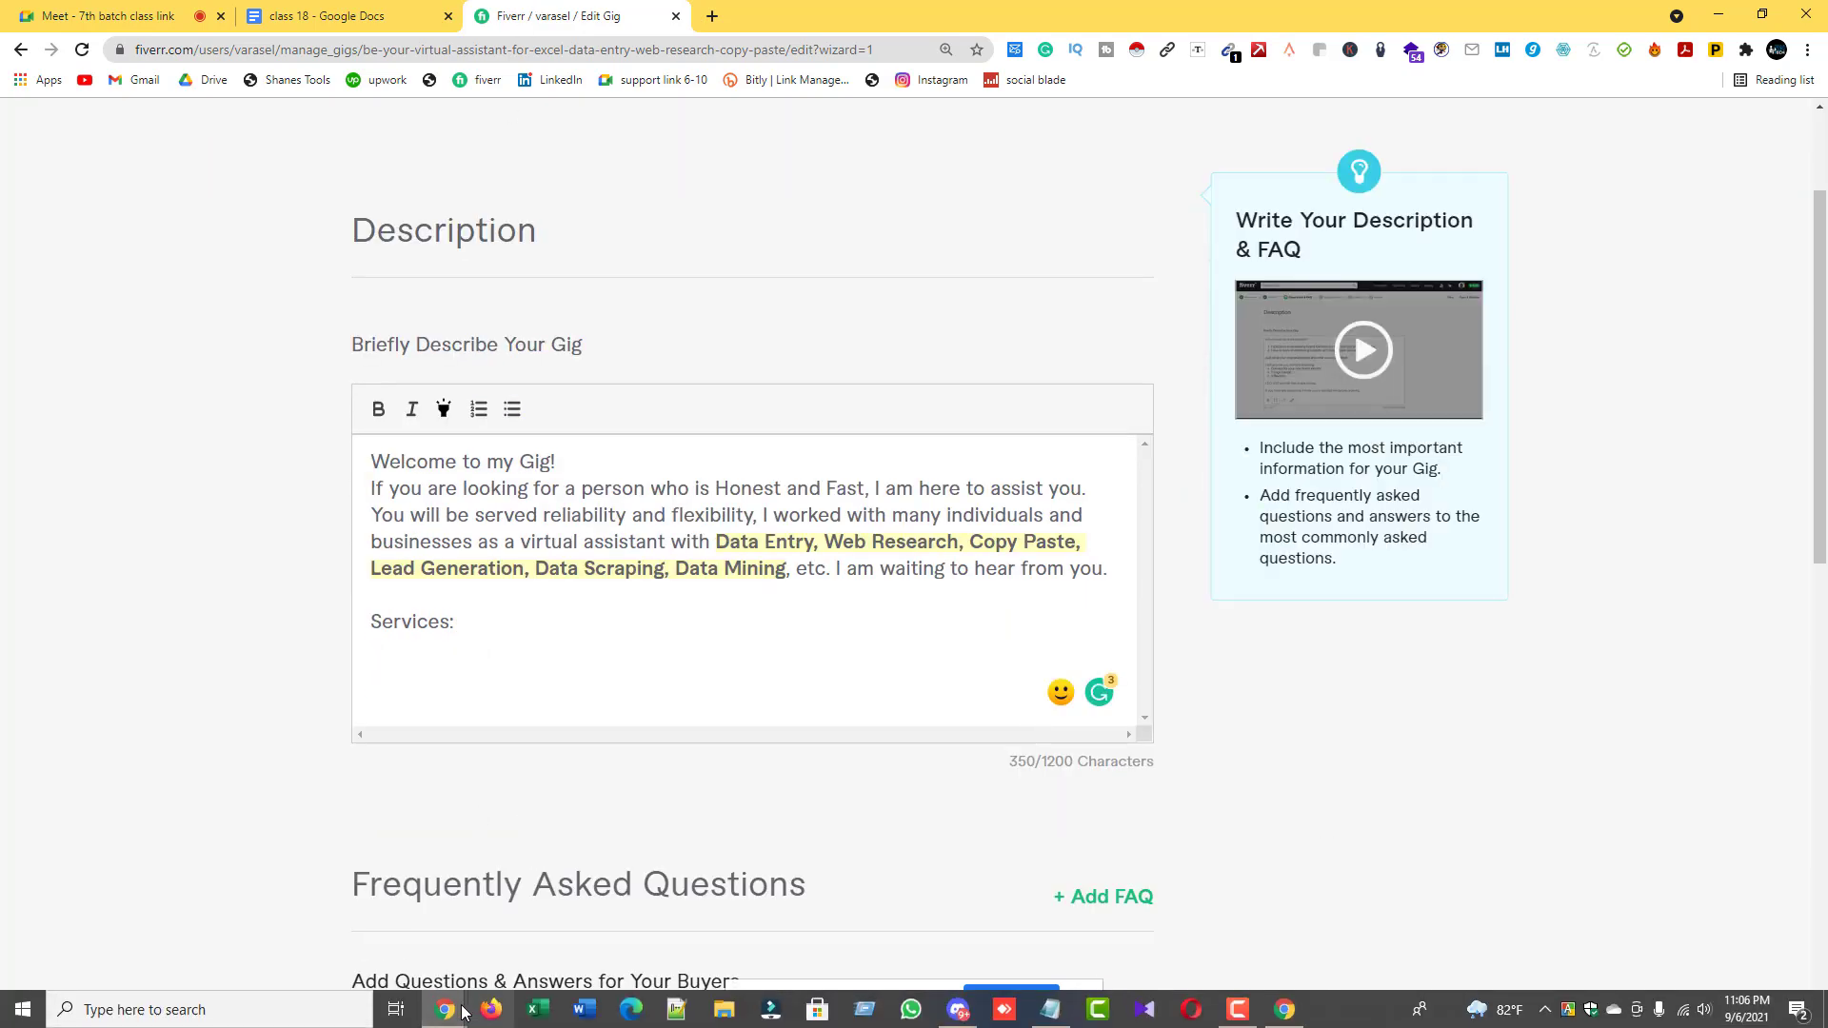
# Step: Switch to the competitor gigs window, check the first gig's Expertise list, and return to the gig editor
pyautogui.moveTo(445, 1010)
pyautogui.click(548, 924)
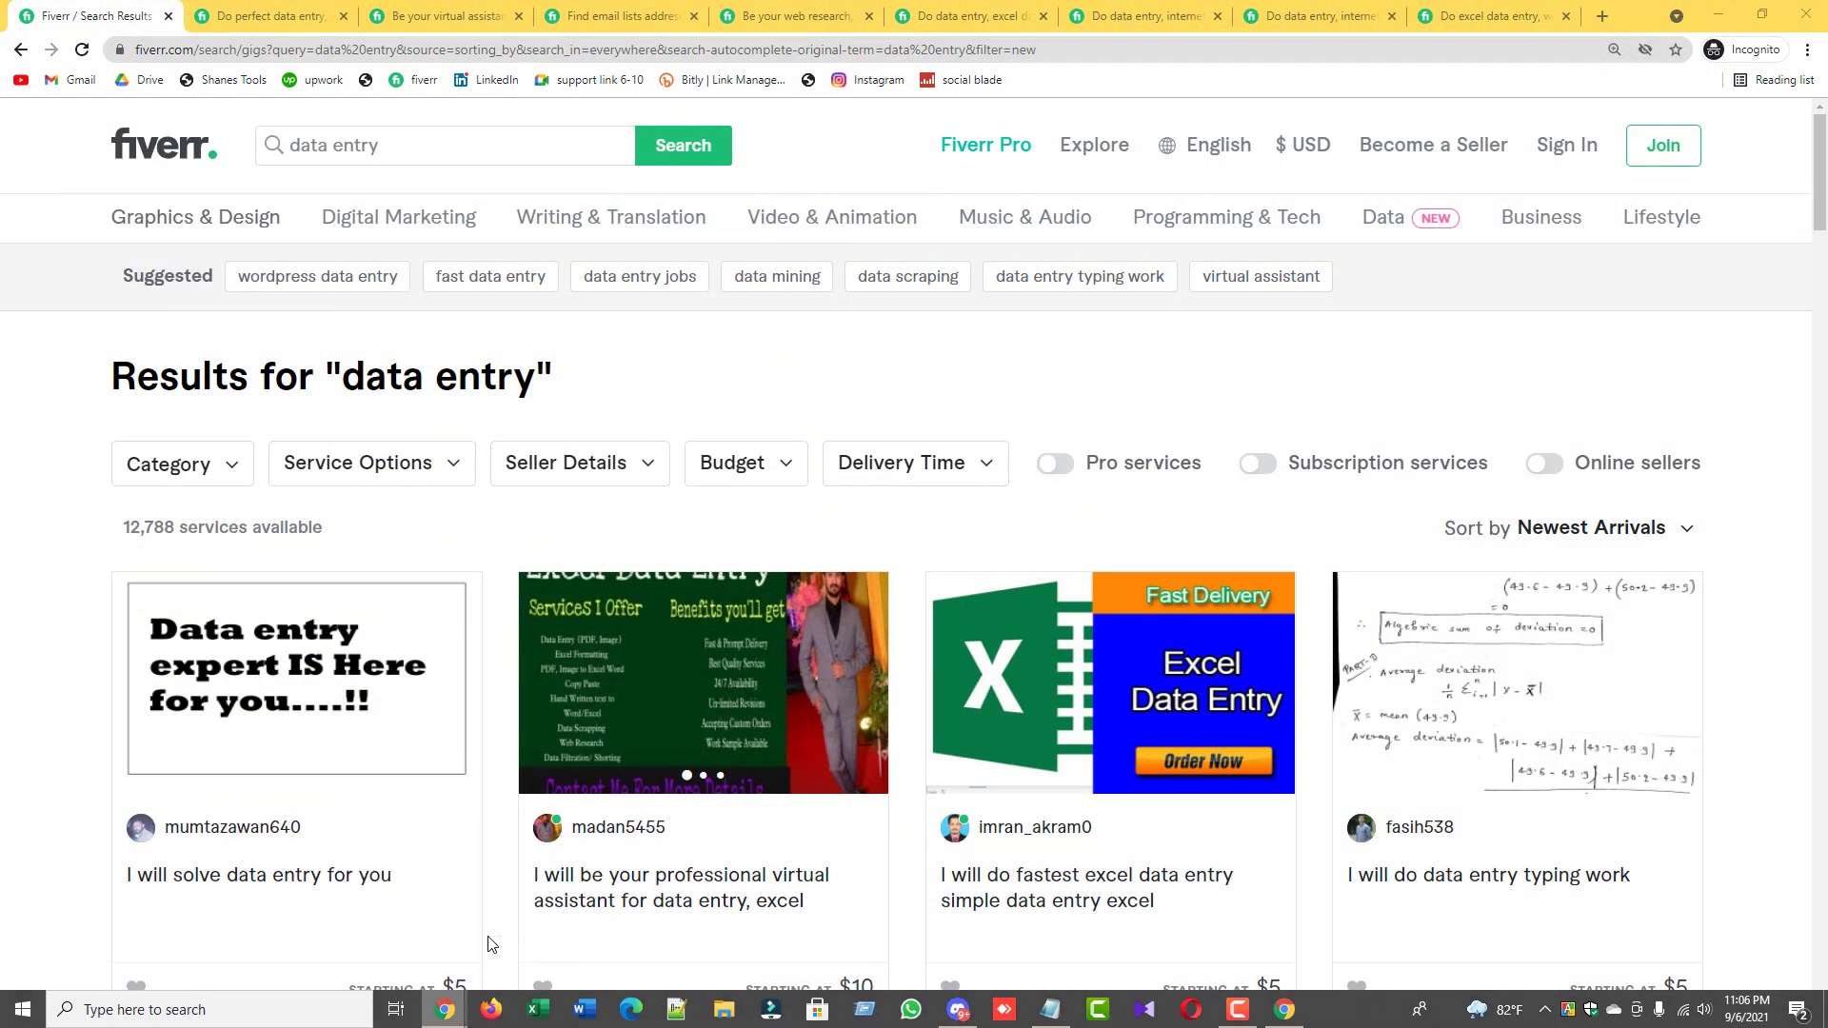
pyautogui.click(271, 16)
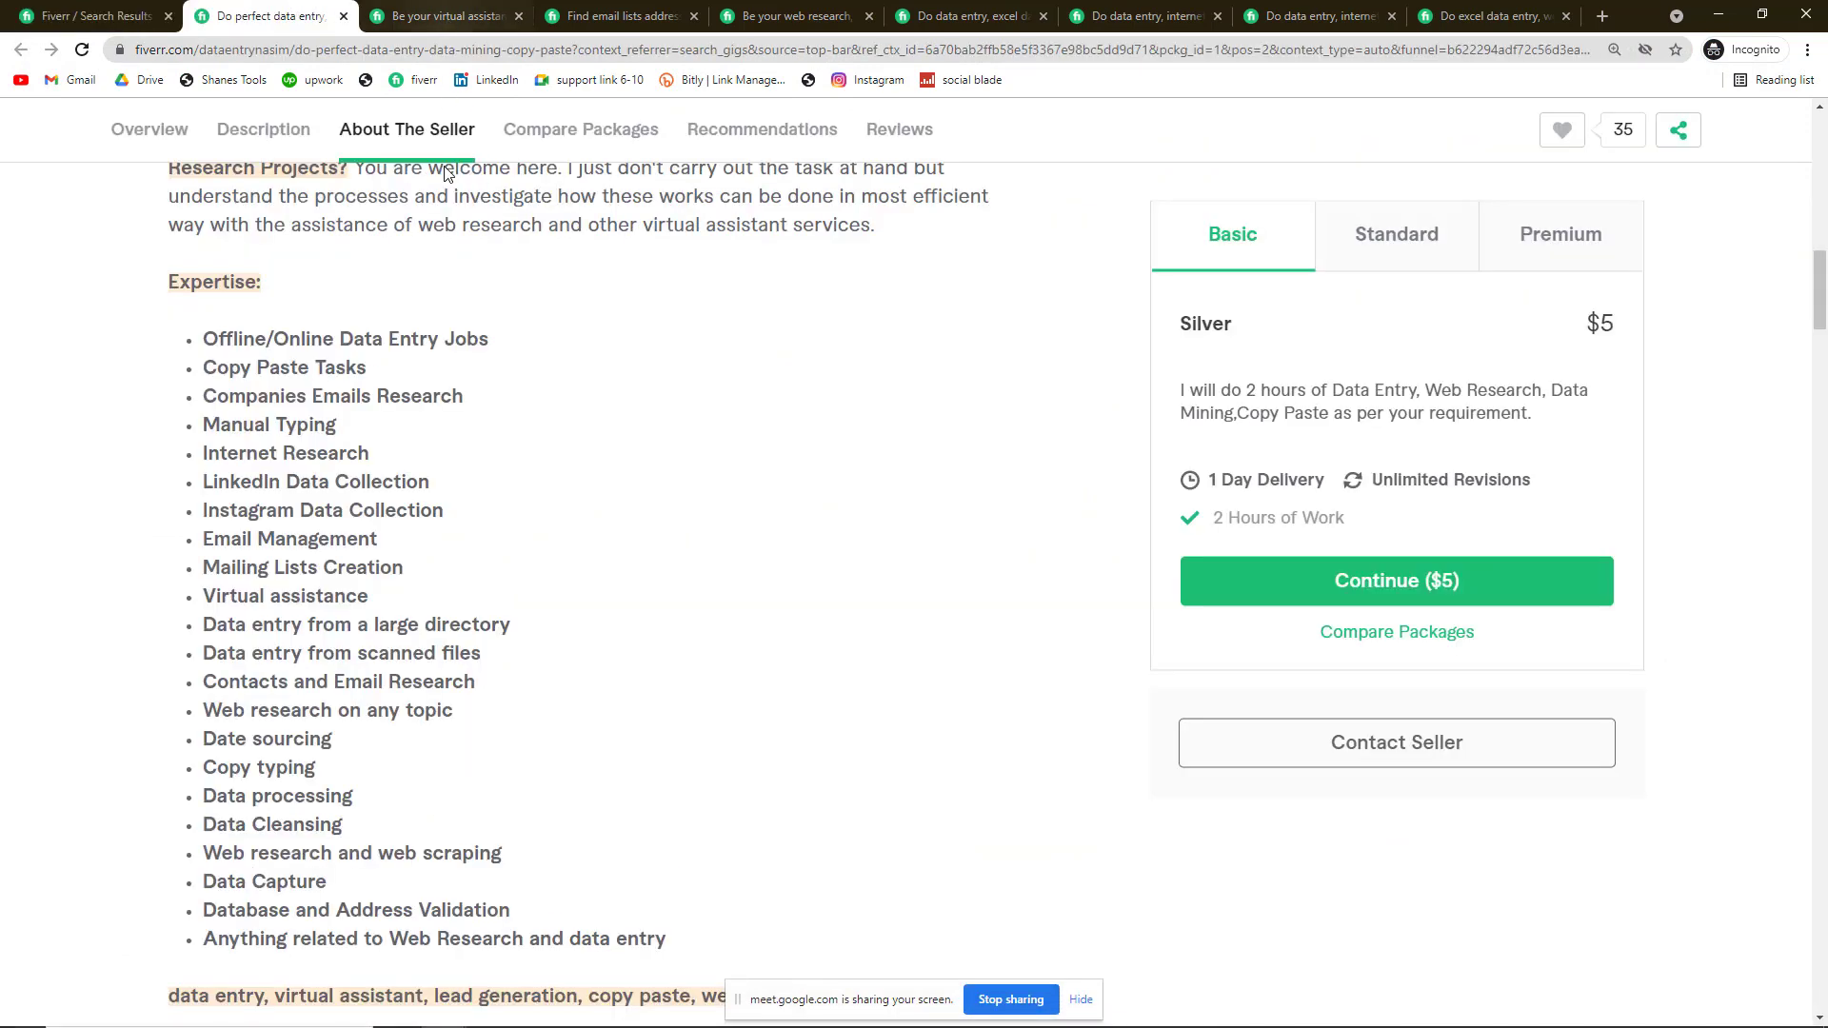
pyautogui.moveTo(441, 1019)
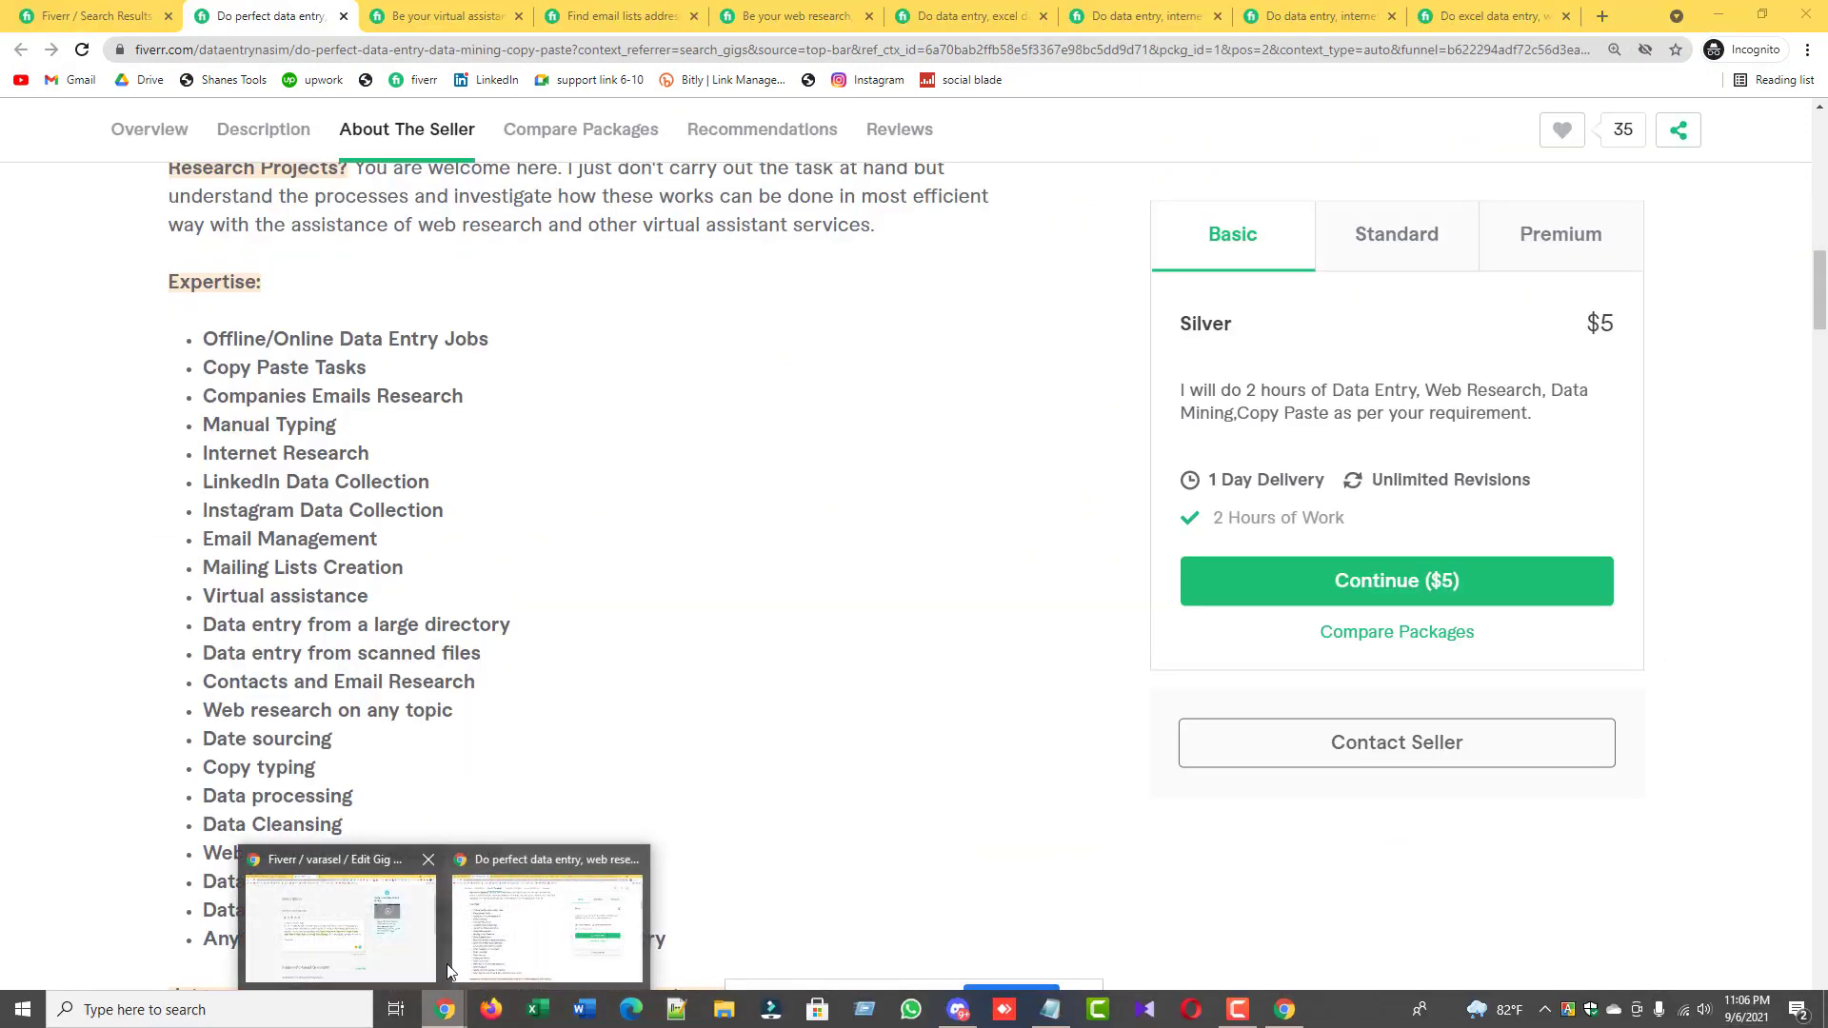
pyautogui.click(396, 950)
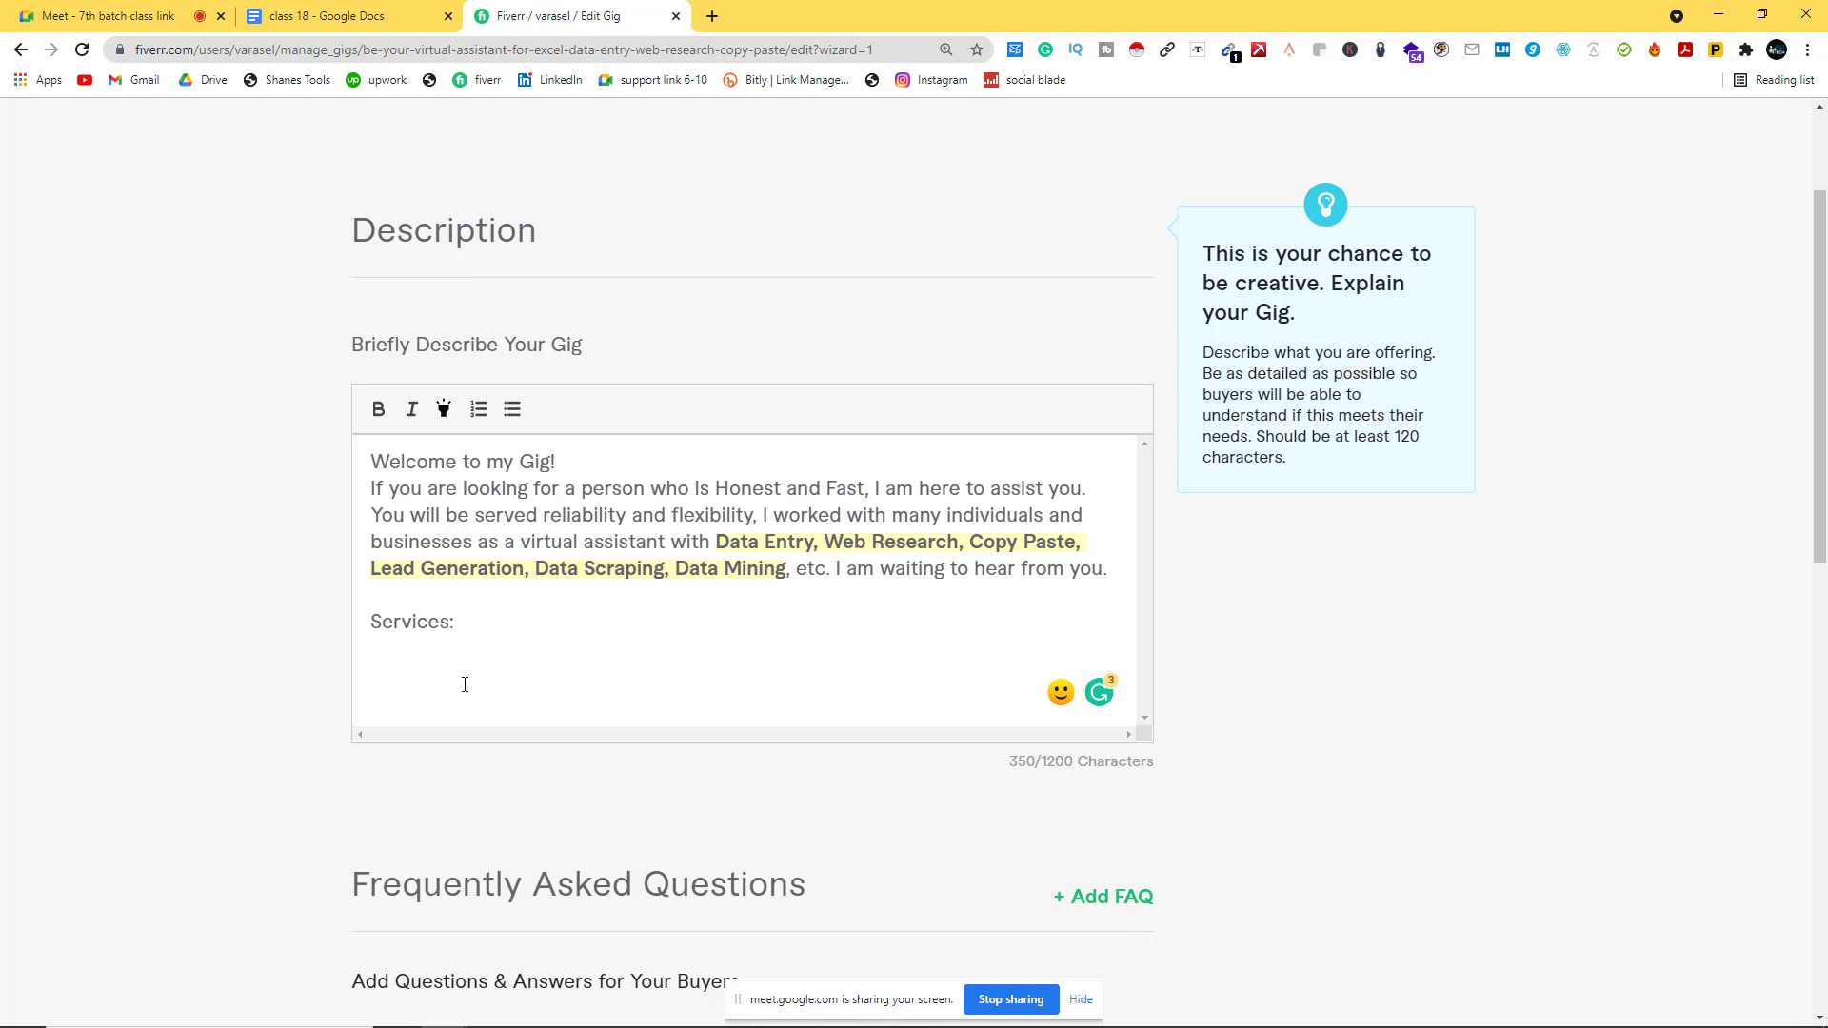
# Step: Compare how the first three open competitor gigs list their services, highlighting each gig's bulleted list
pyautogui.scroll(-2, 465, 685)
pyautogui.moveTo(629, 1007)
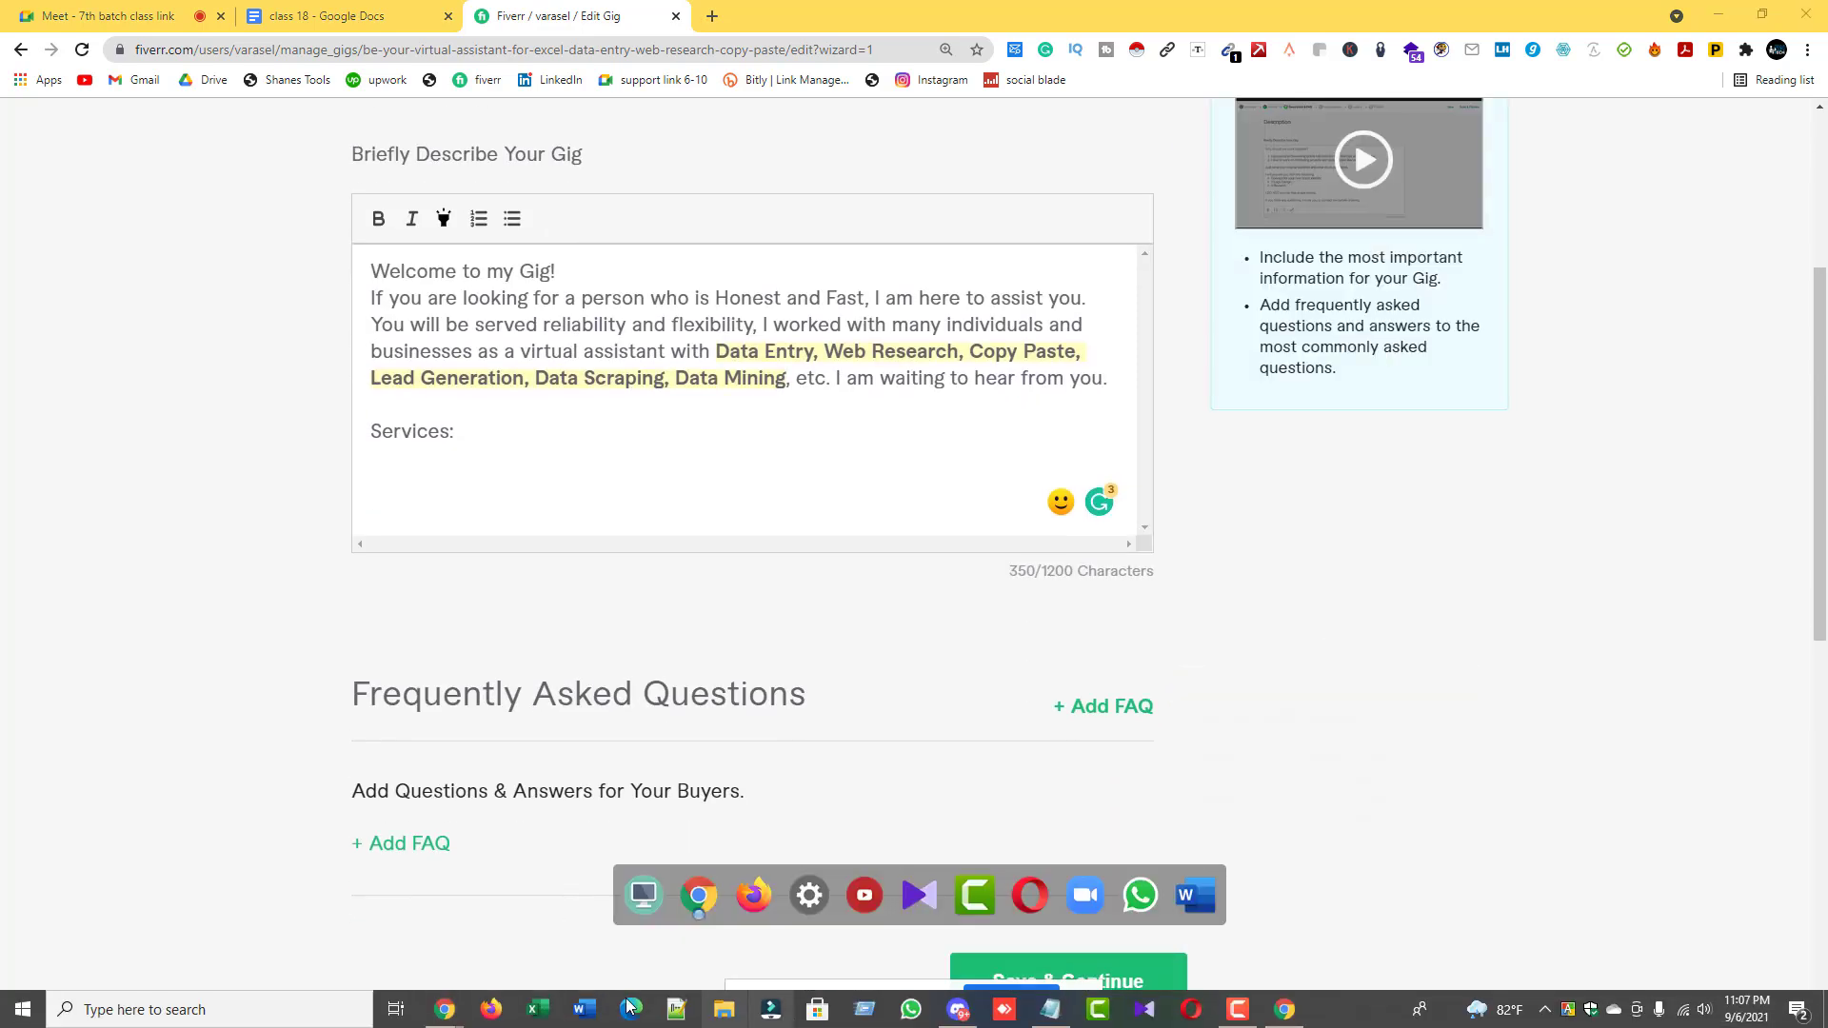
pyautogui.moveTo(463, 1011)
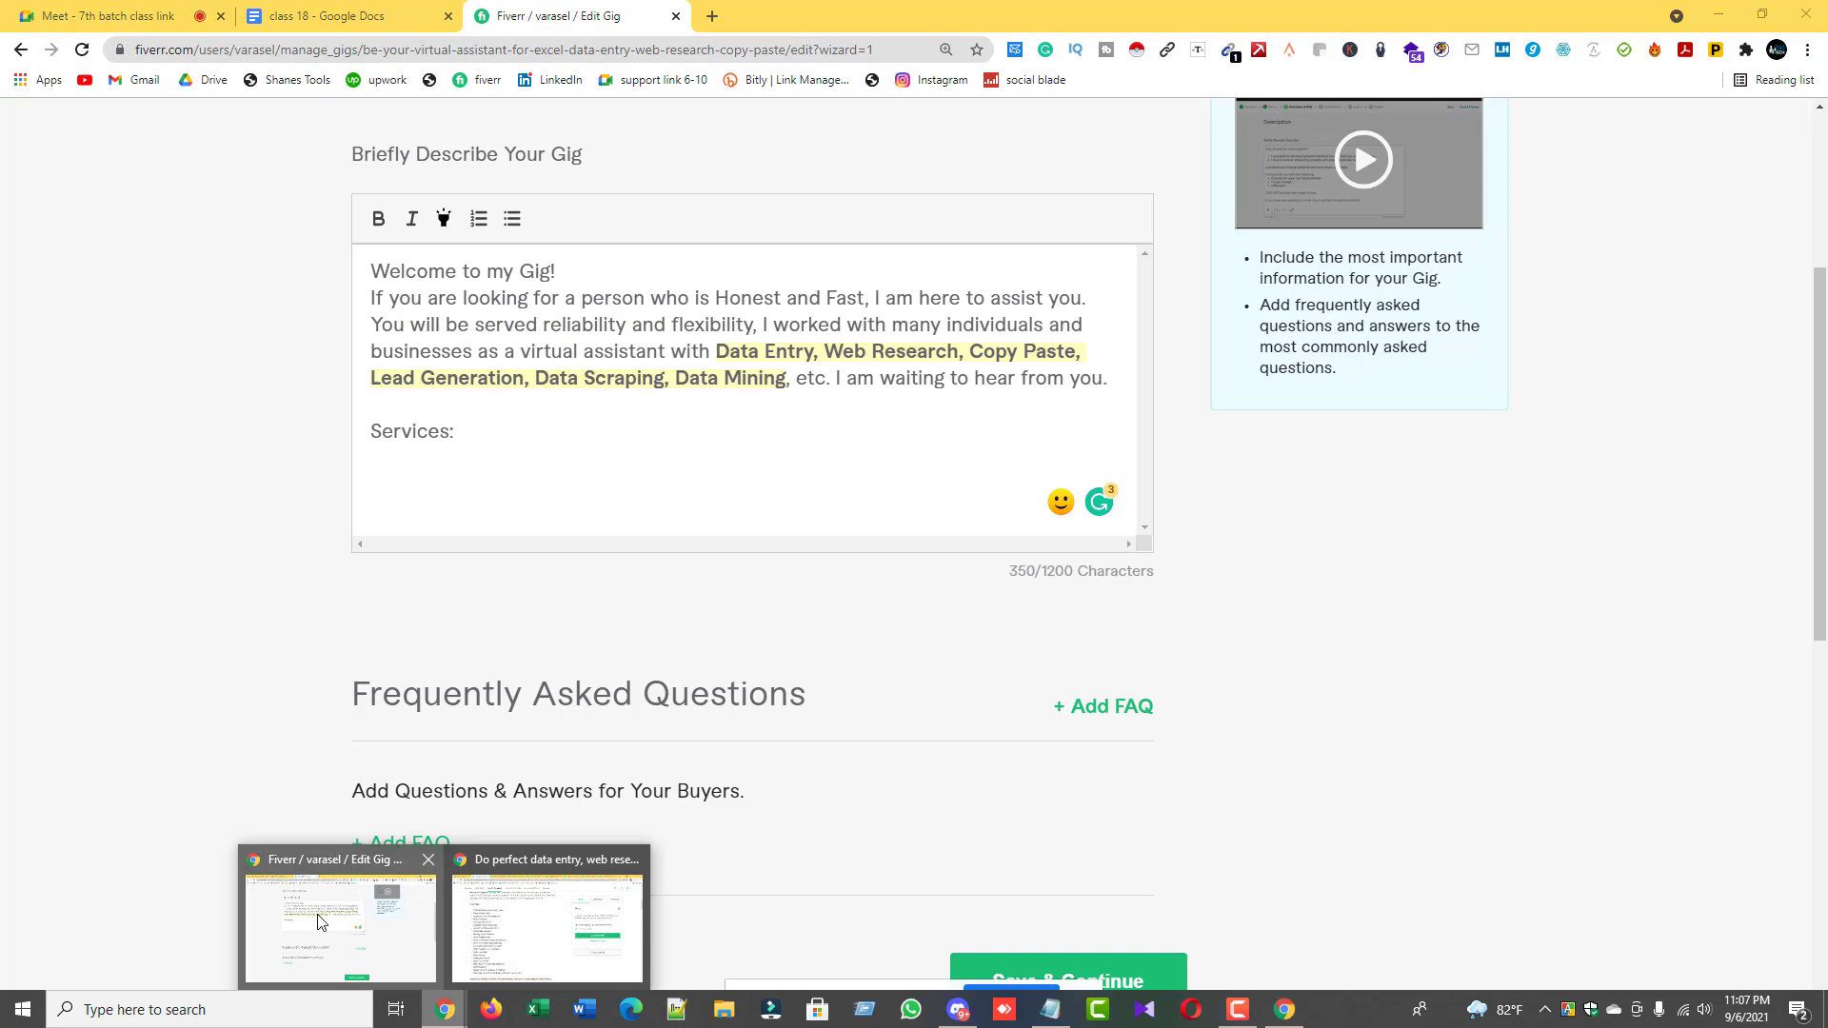
pyautogui.click(534, 922)
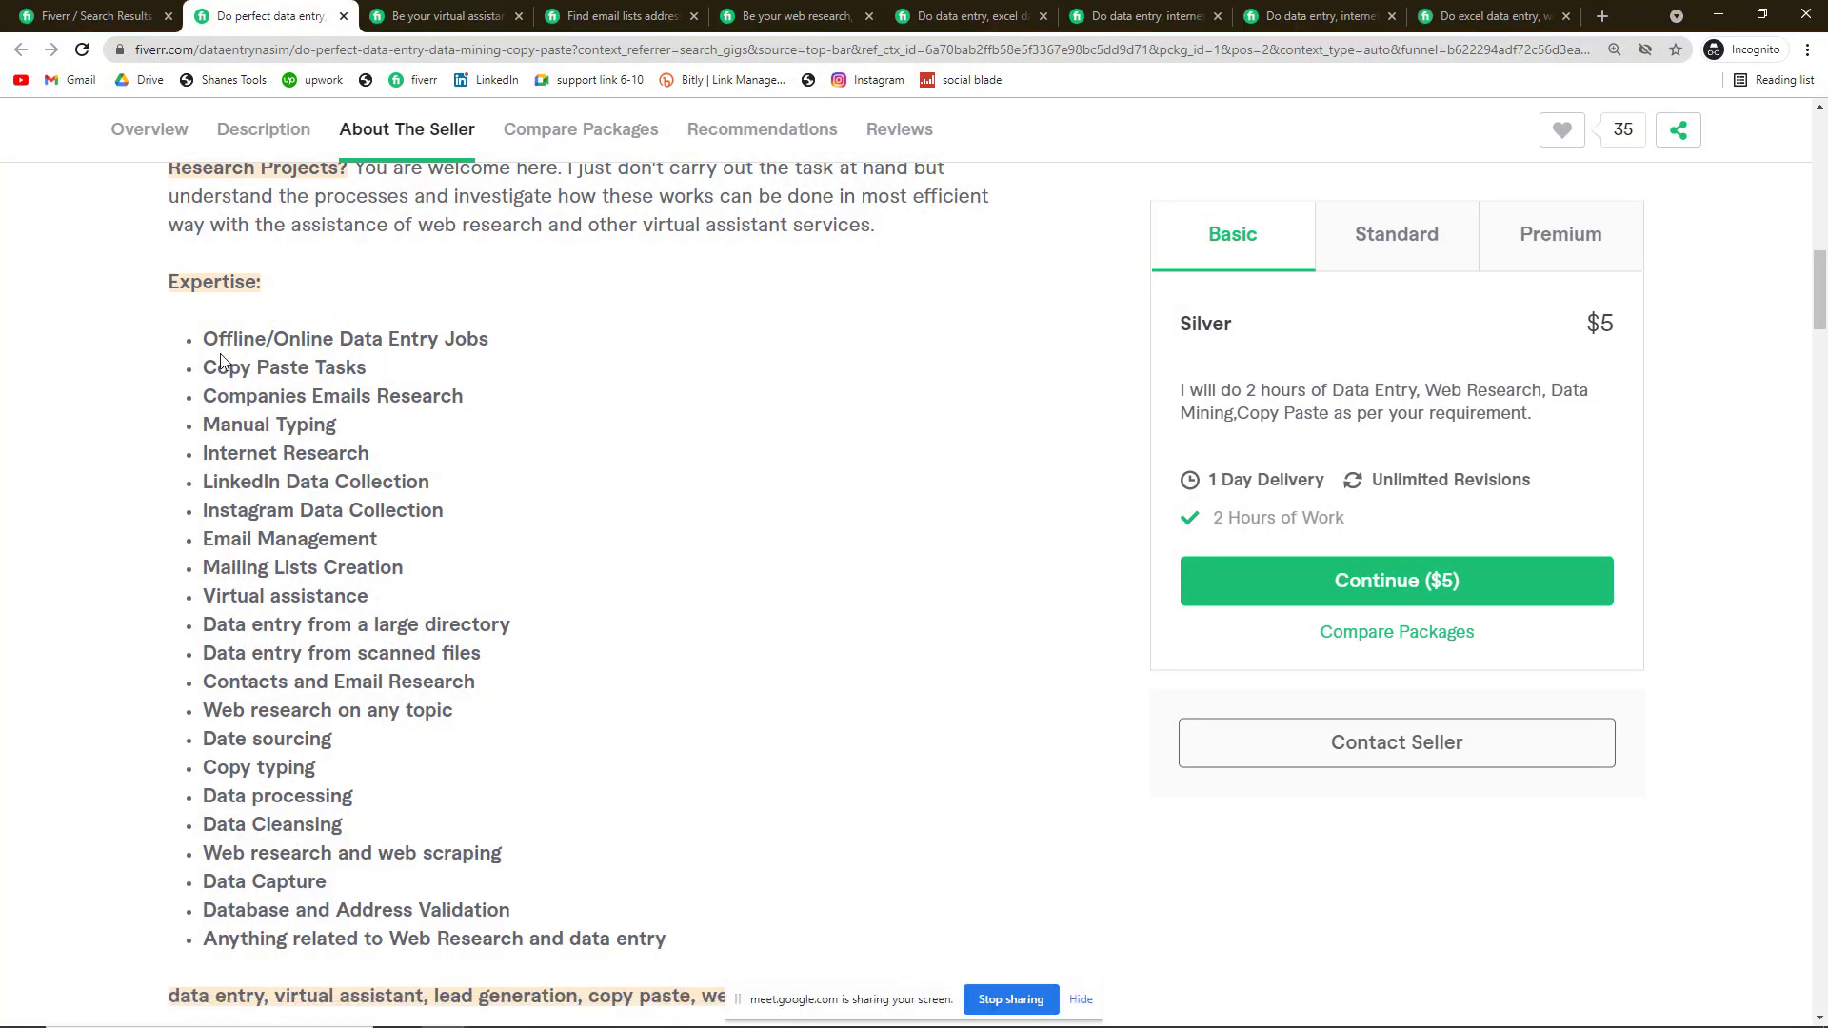
pyautogui.moveTo(197, 340); pyautogui.dragTo(678, 939)
pyautogui.click(419, 15)
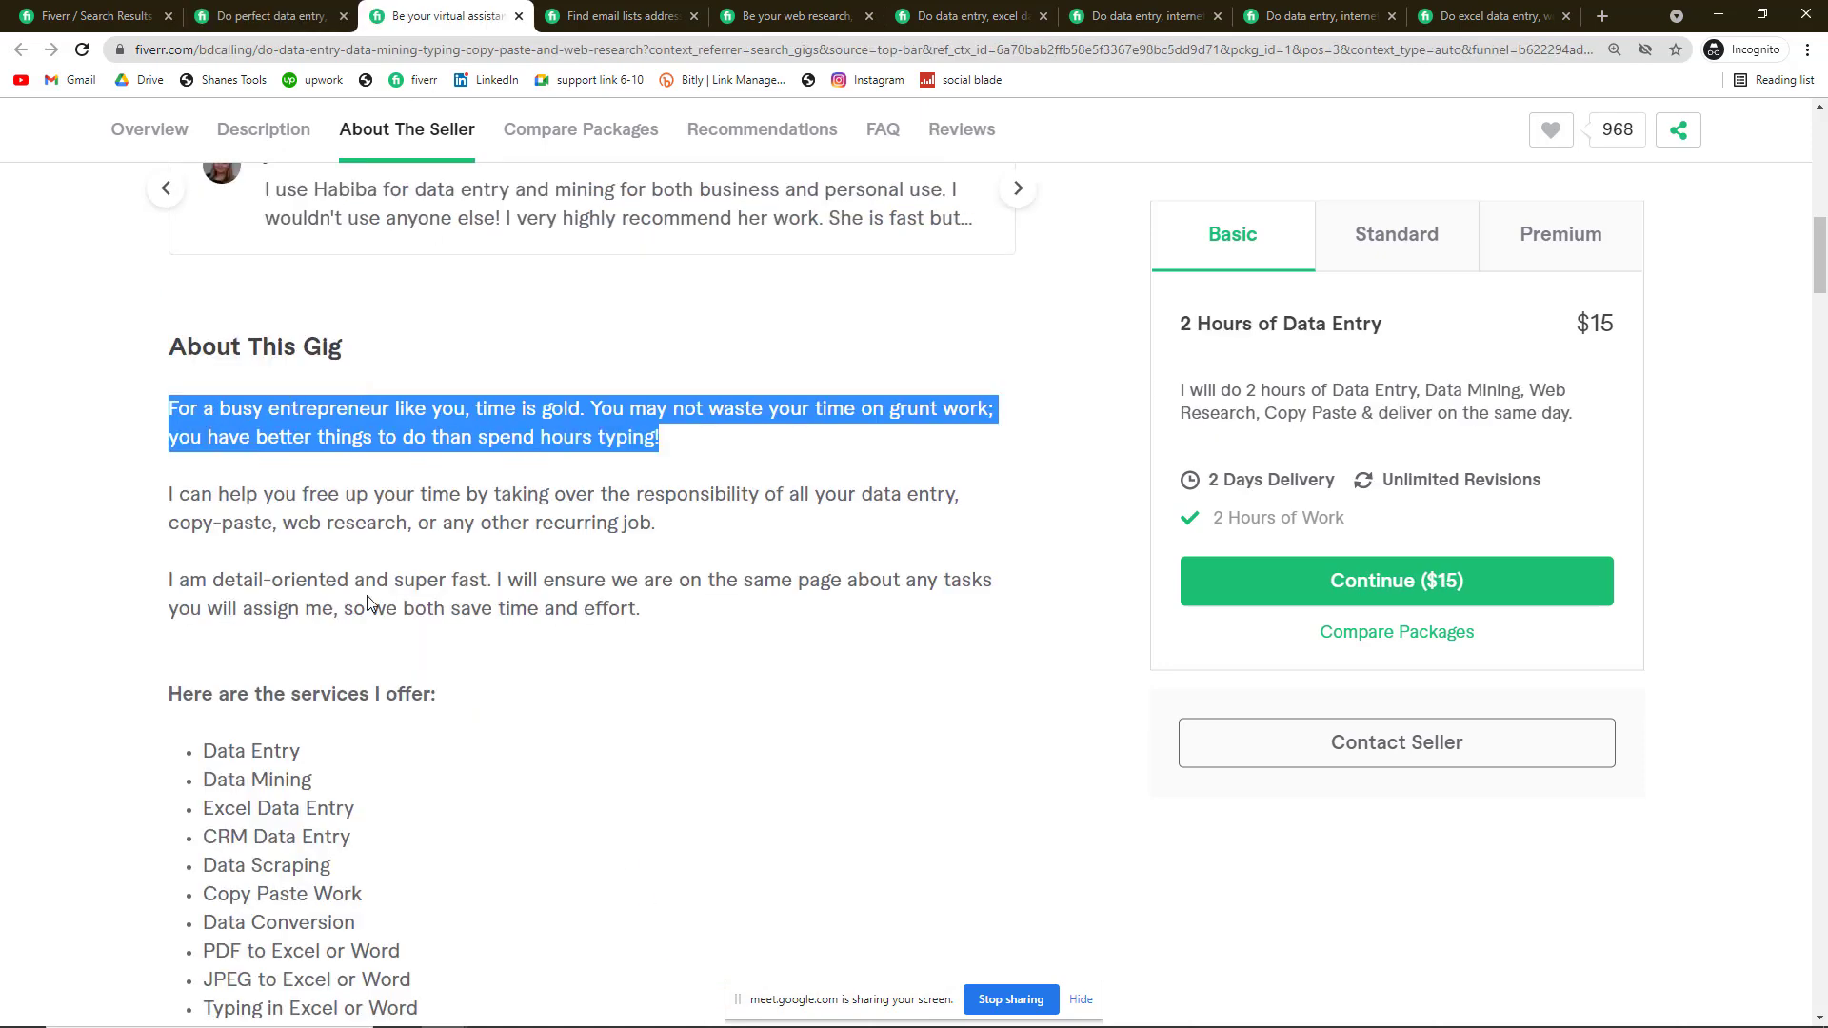
pyautogui.scroll(-5, 367, 603)
pyautogui.moveTo(203, 178); pyautogui.dragTo(683, 648)
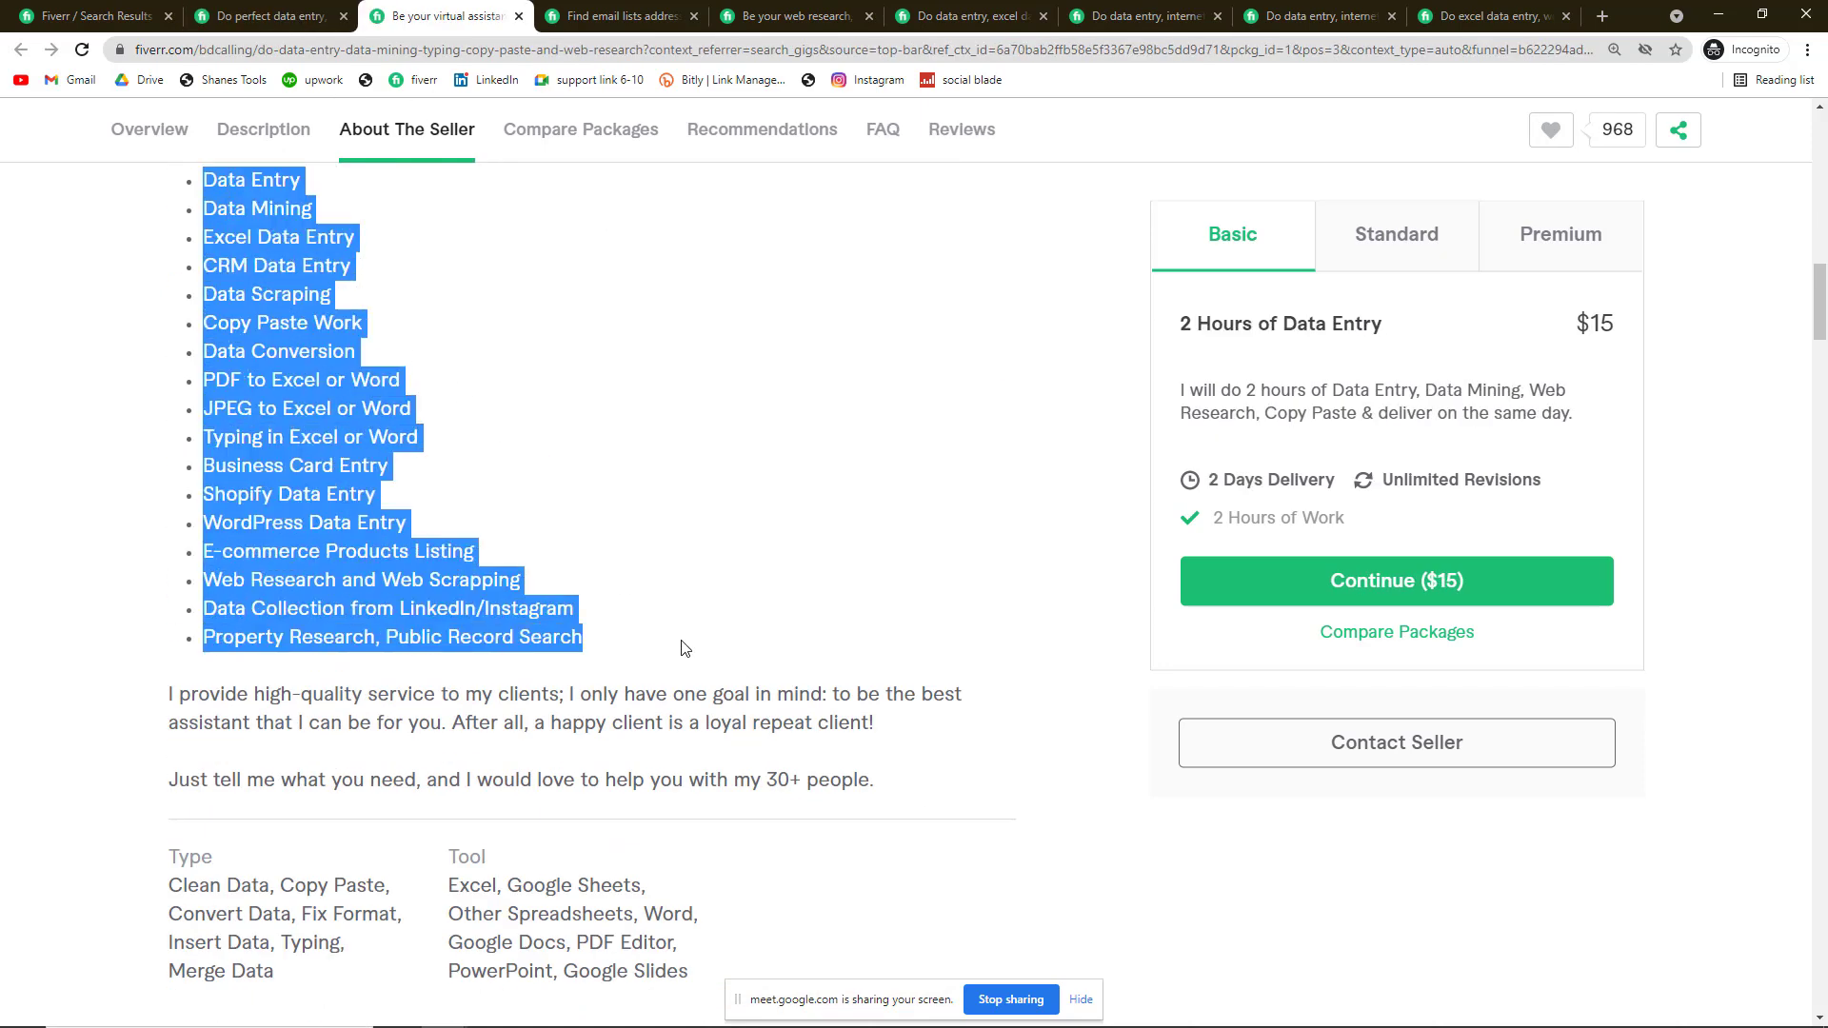
pyautogui.click(621, 15)
pyautogui.scroll(-5, 338, 533)
pyautogui.scroll(-9, 338, 533)
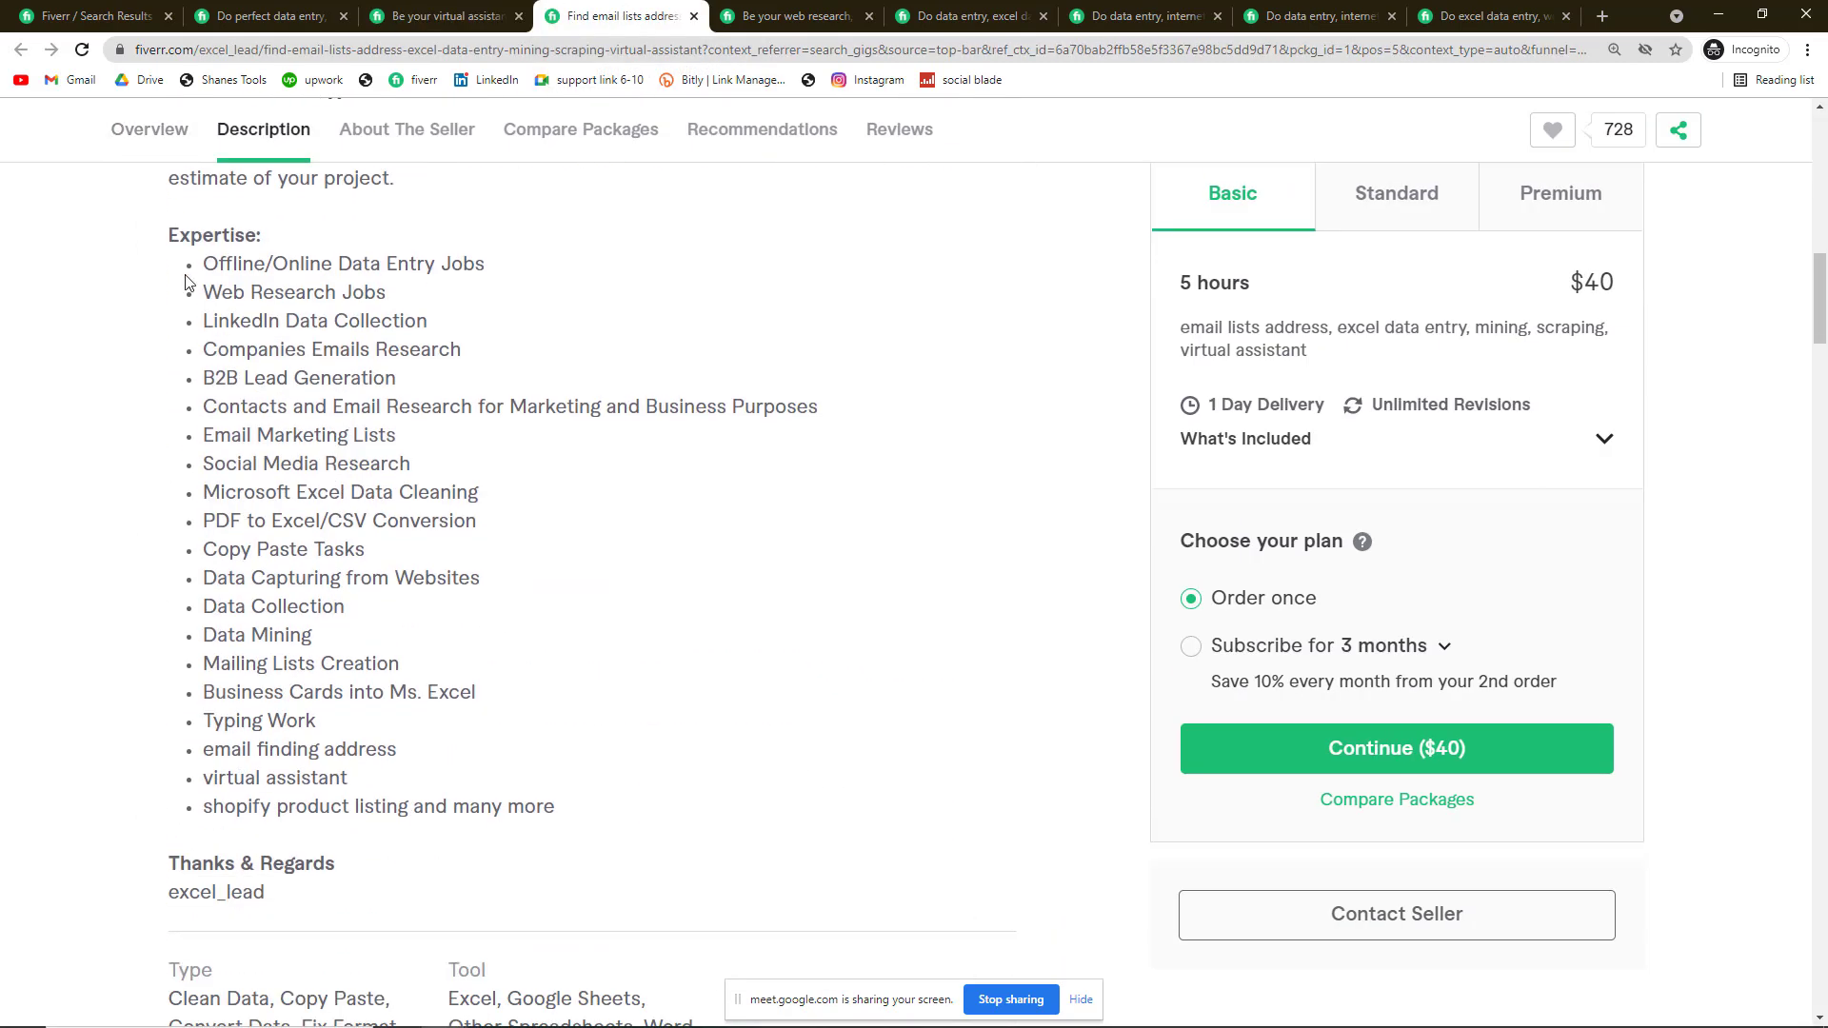
pyautogui.moveTo(201, 271); pyautogui.dragTo(730, 818)
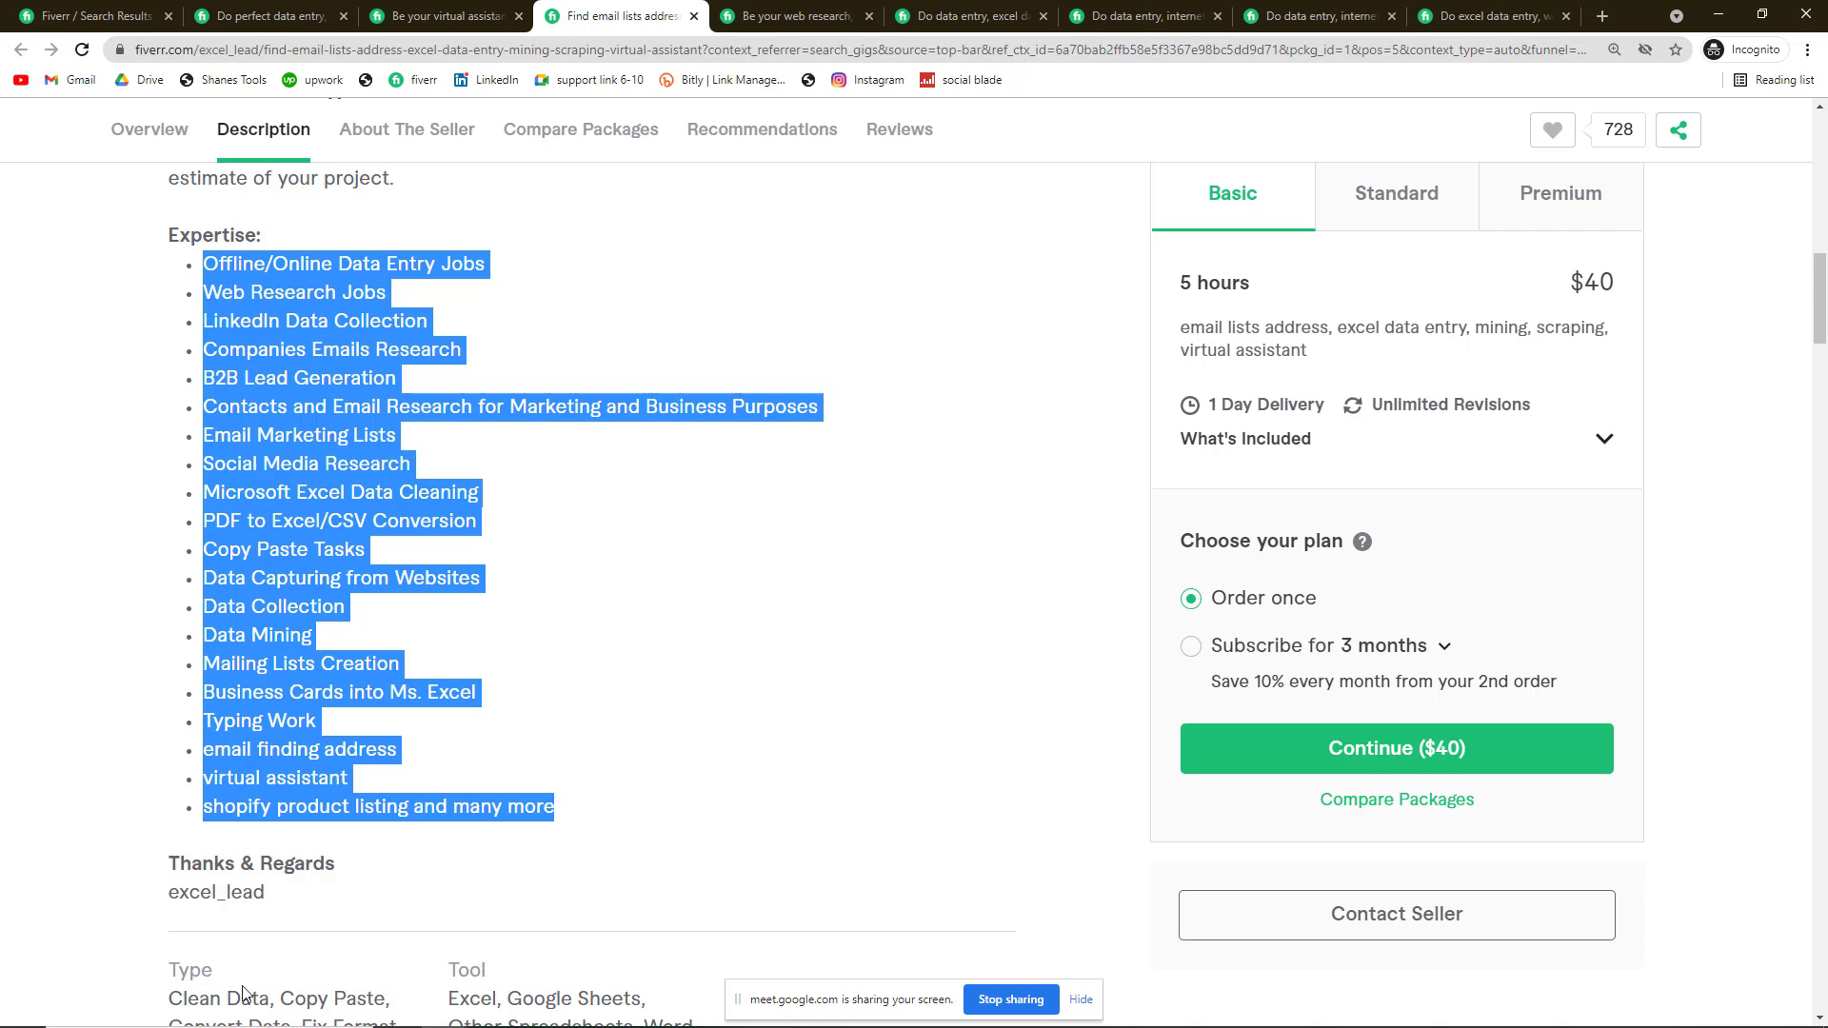
pyautogui.moveTo(676, 1019)
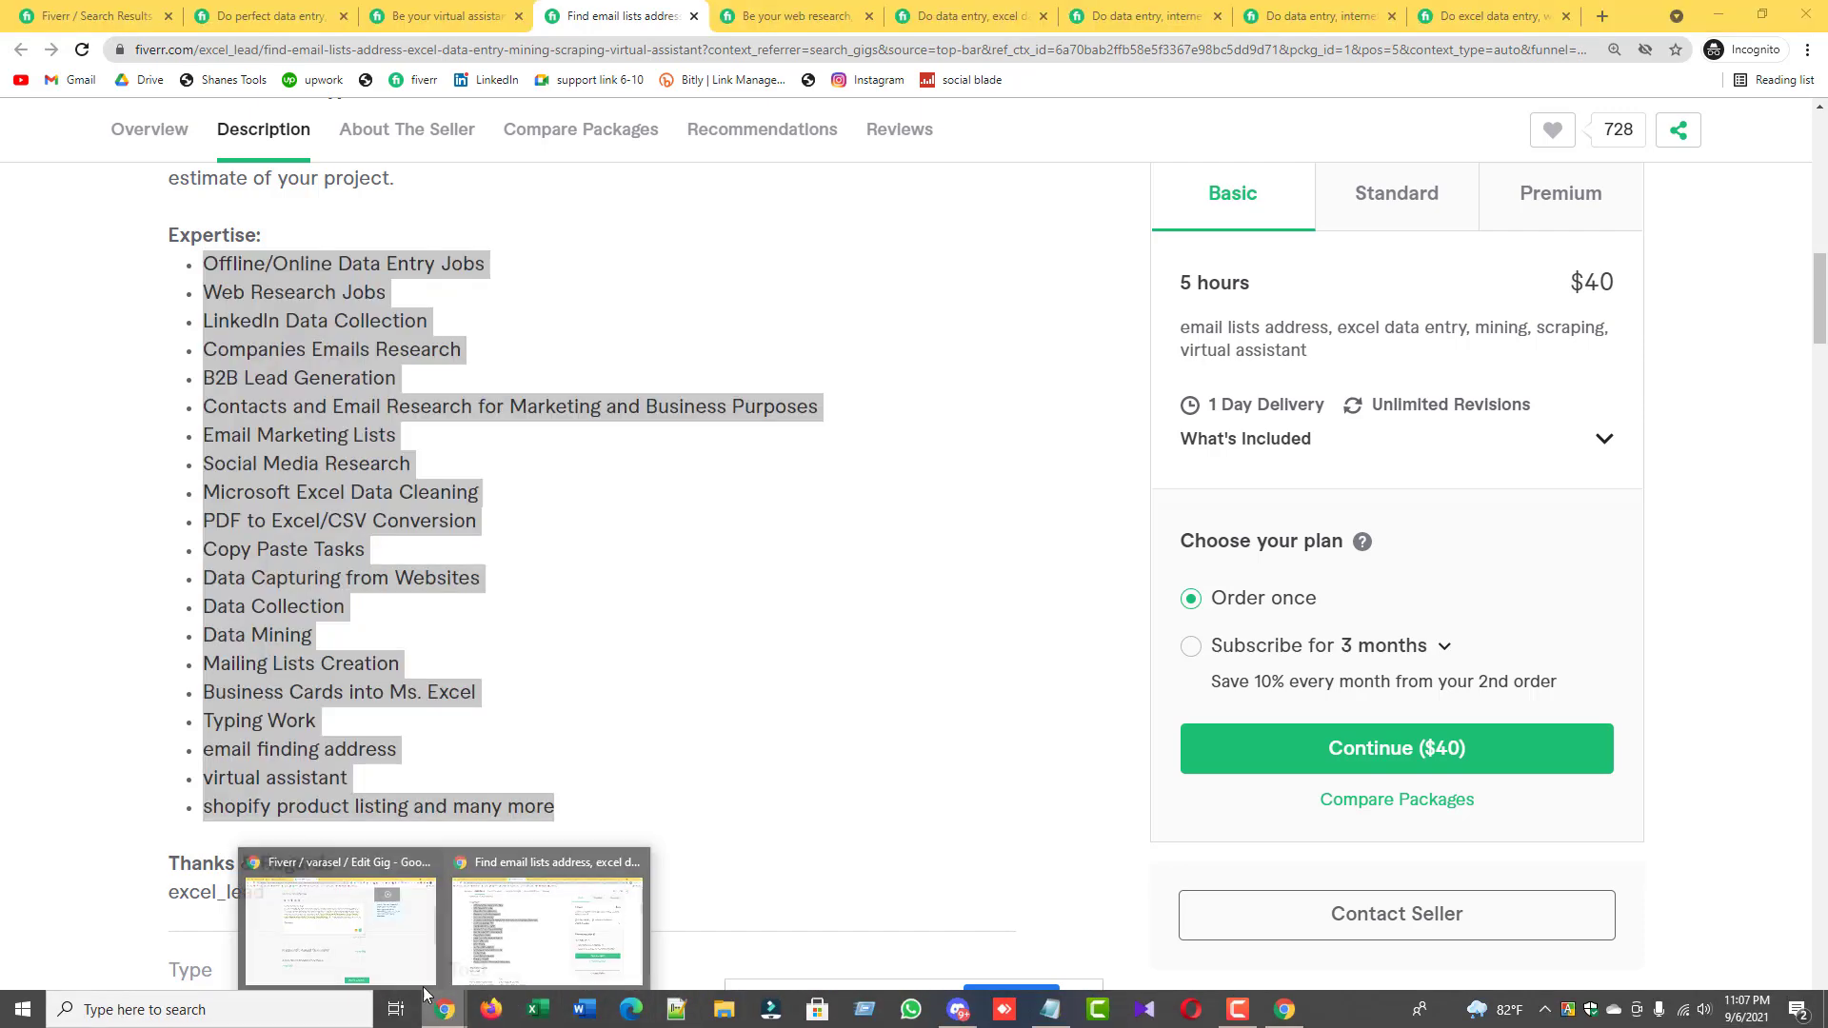
# Step: Return to the gig editor and list "Excel Data Entry" and "Web Reserch" on separate lines under Services
pyautogui.click(348, 928)
pyautogui.click(403, 464)
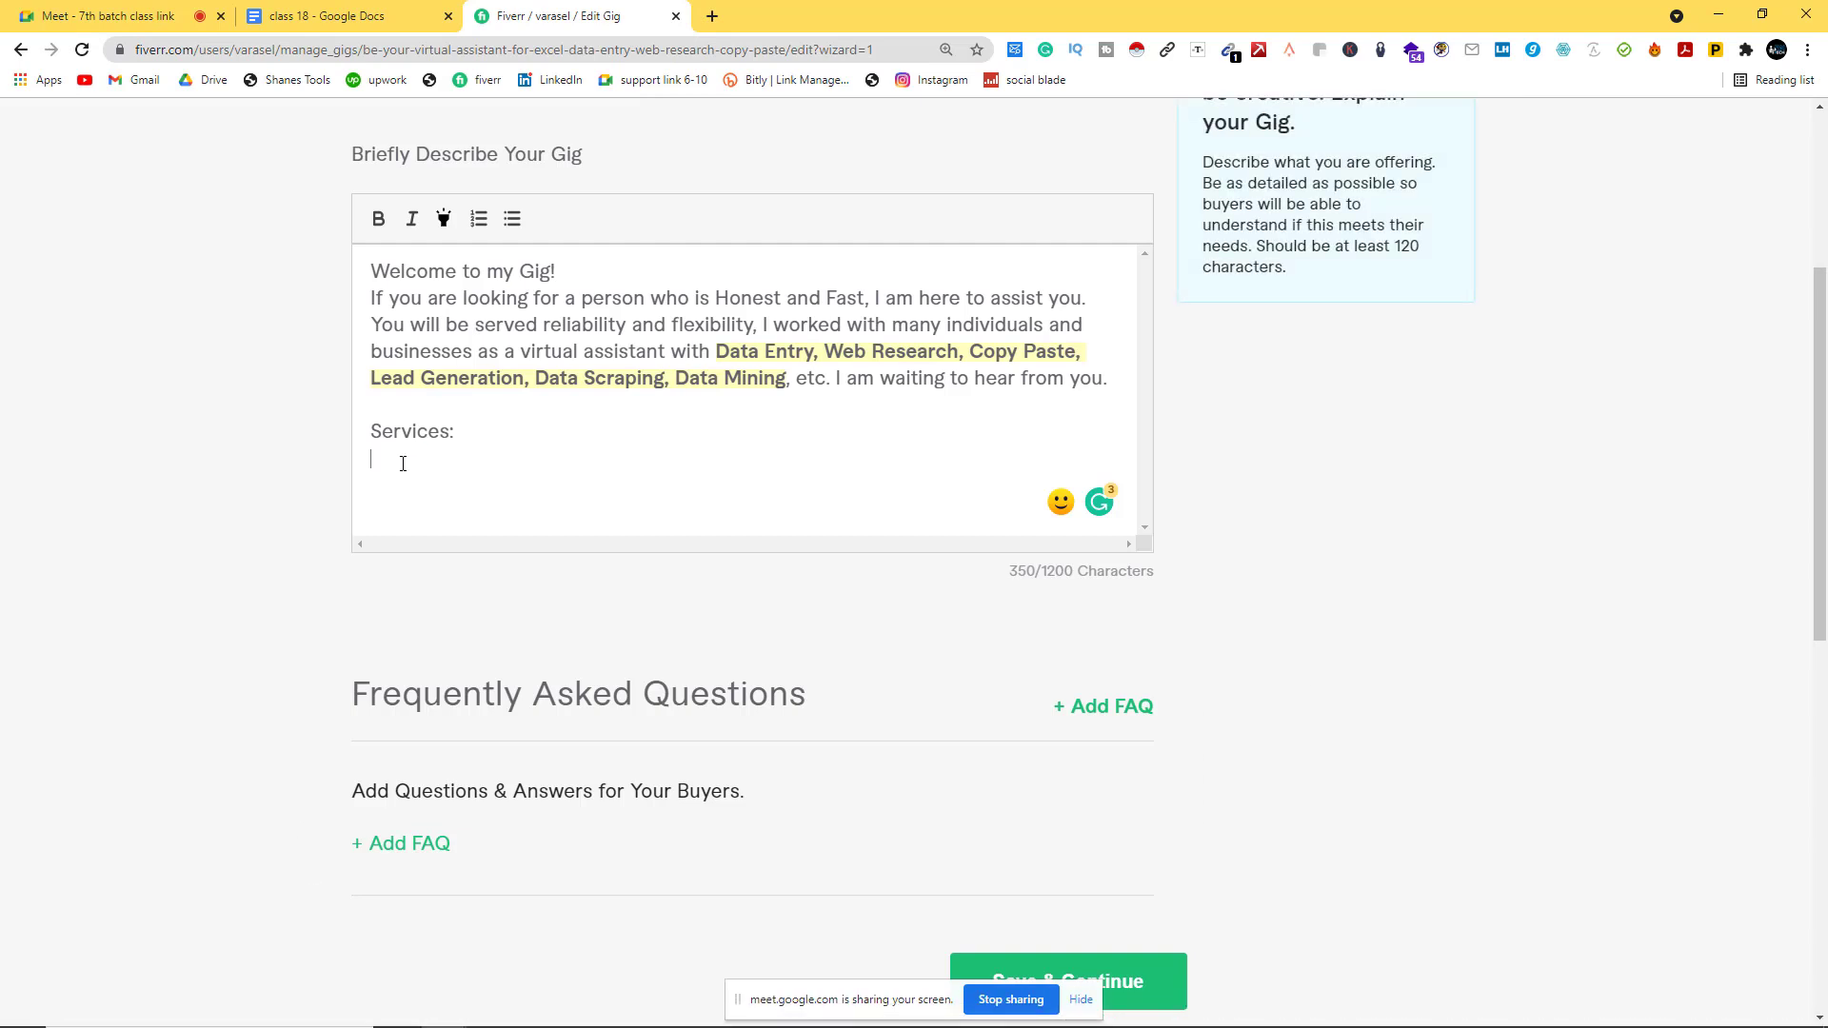
pyautogui.write('Excel ')
pyautogui.write('Data ')
pyautogui.write('Entry ')
pyautogui.write('Web')
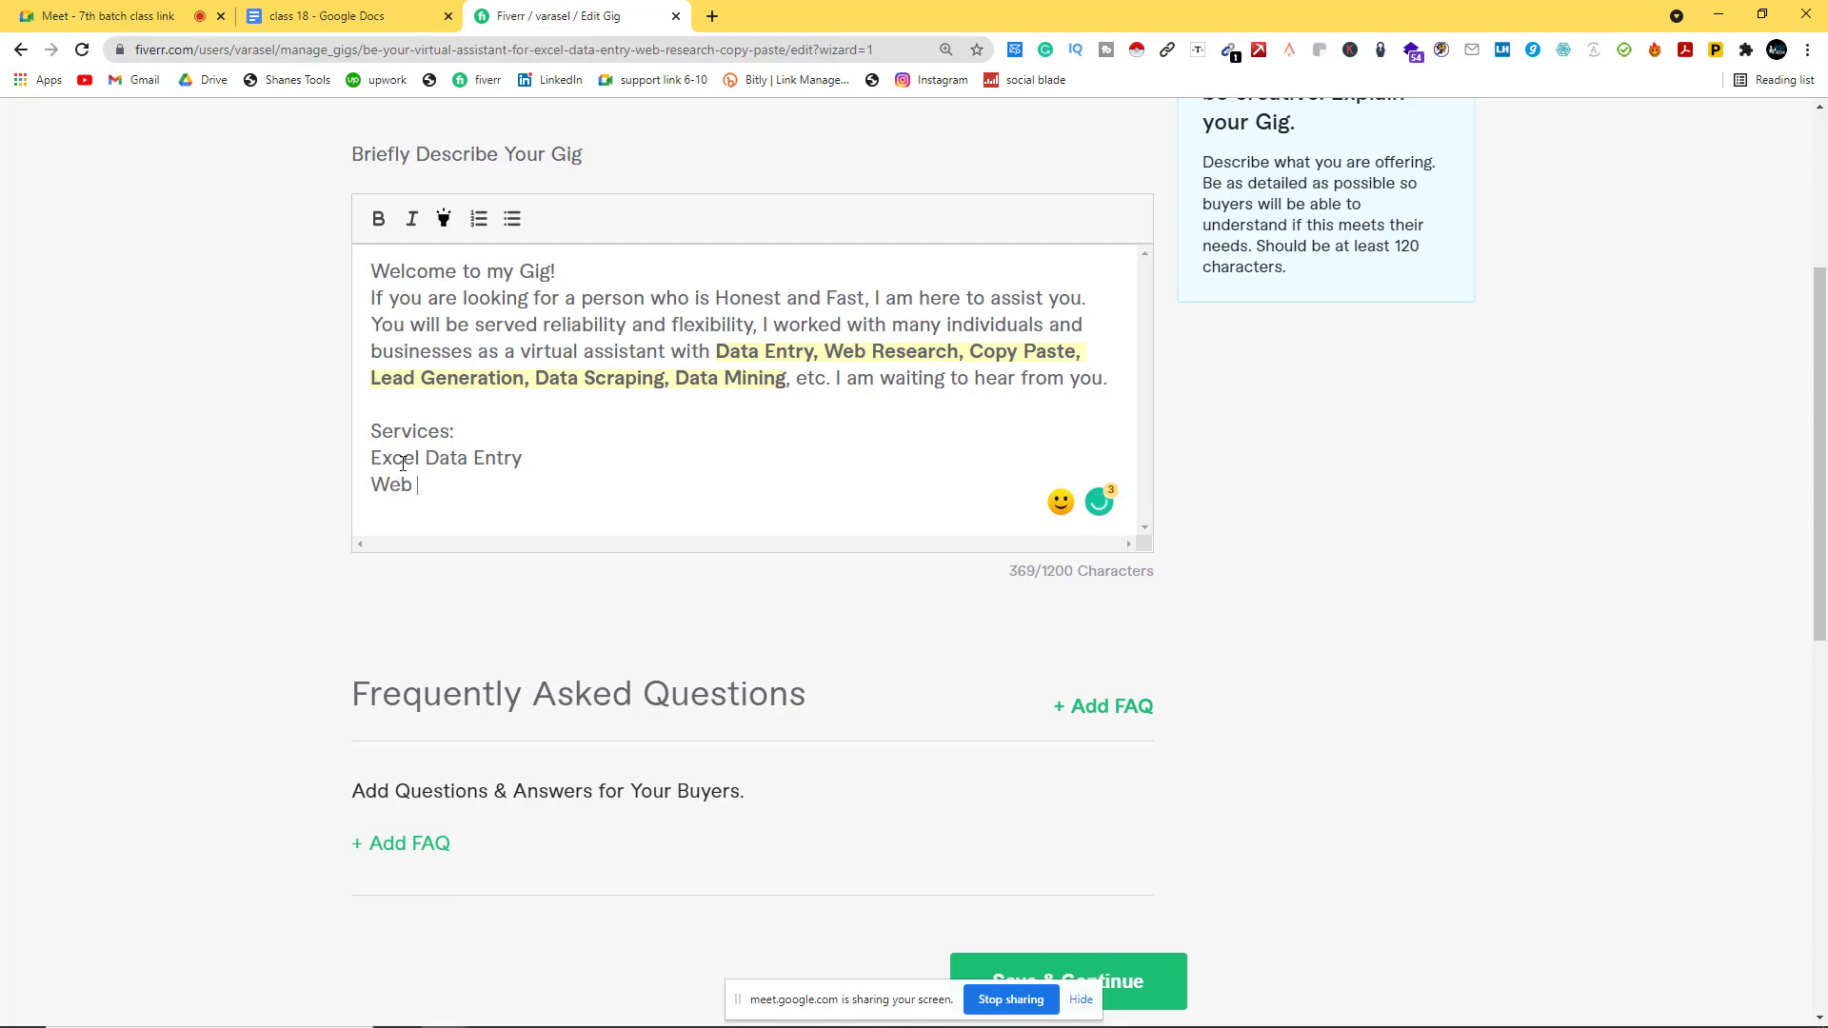
pyautogui.write(' Reserch')
pyautogui.press('Return')
# Step: Add "B2B Lead Generation" as the third service and correct the misspelled "Research" in the line above
pyautogui.scroll(-1, 419, 457)
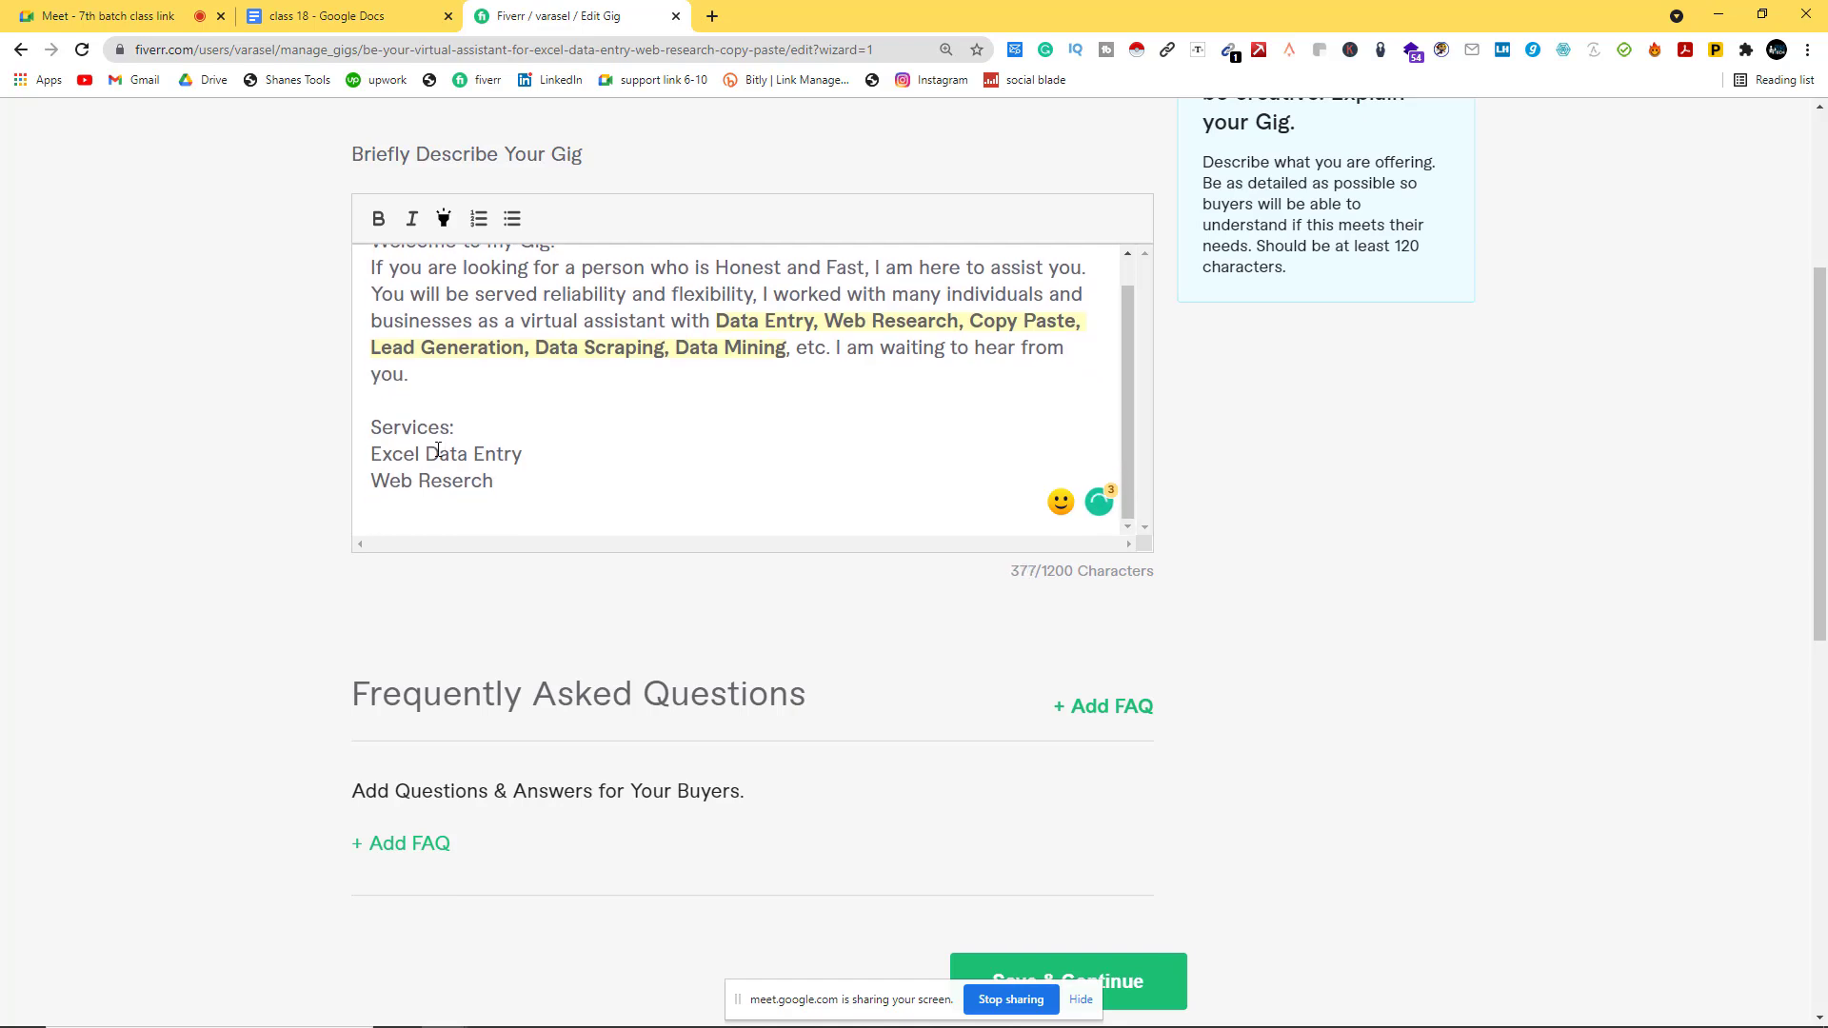
pyautogui.write('B2B Leada')
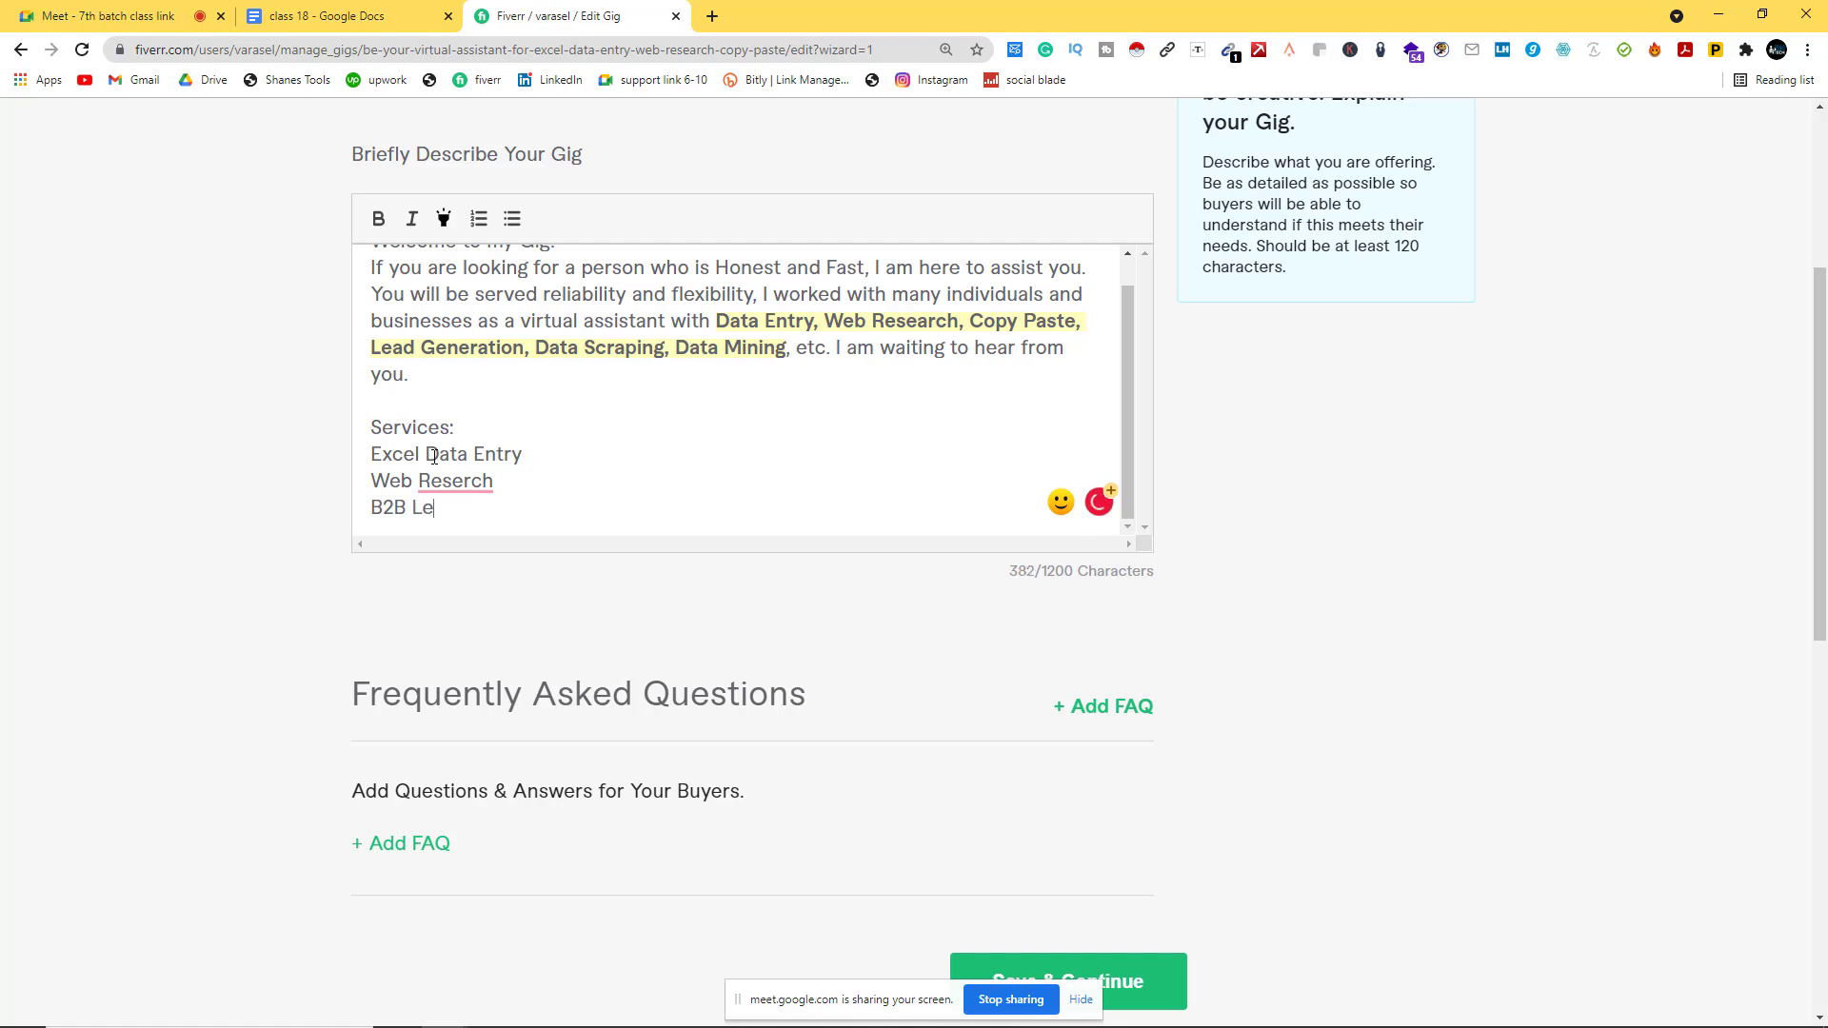
pyautogui.moveTo(456, 481)
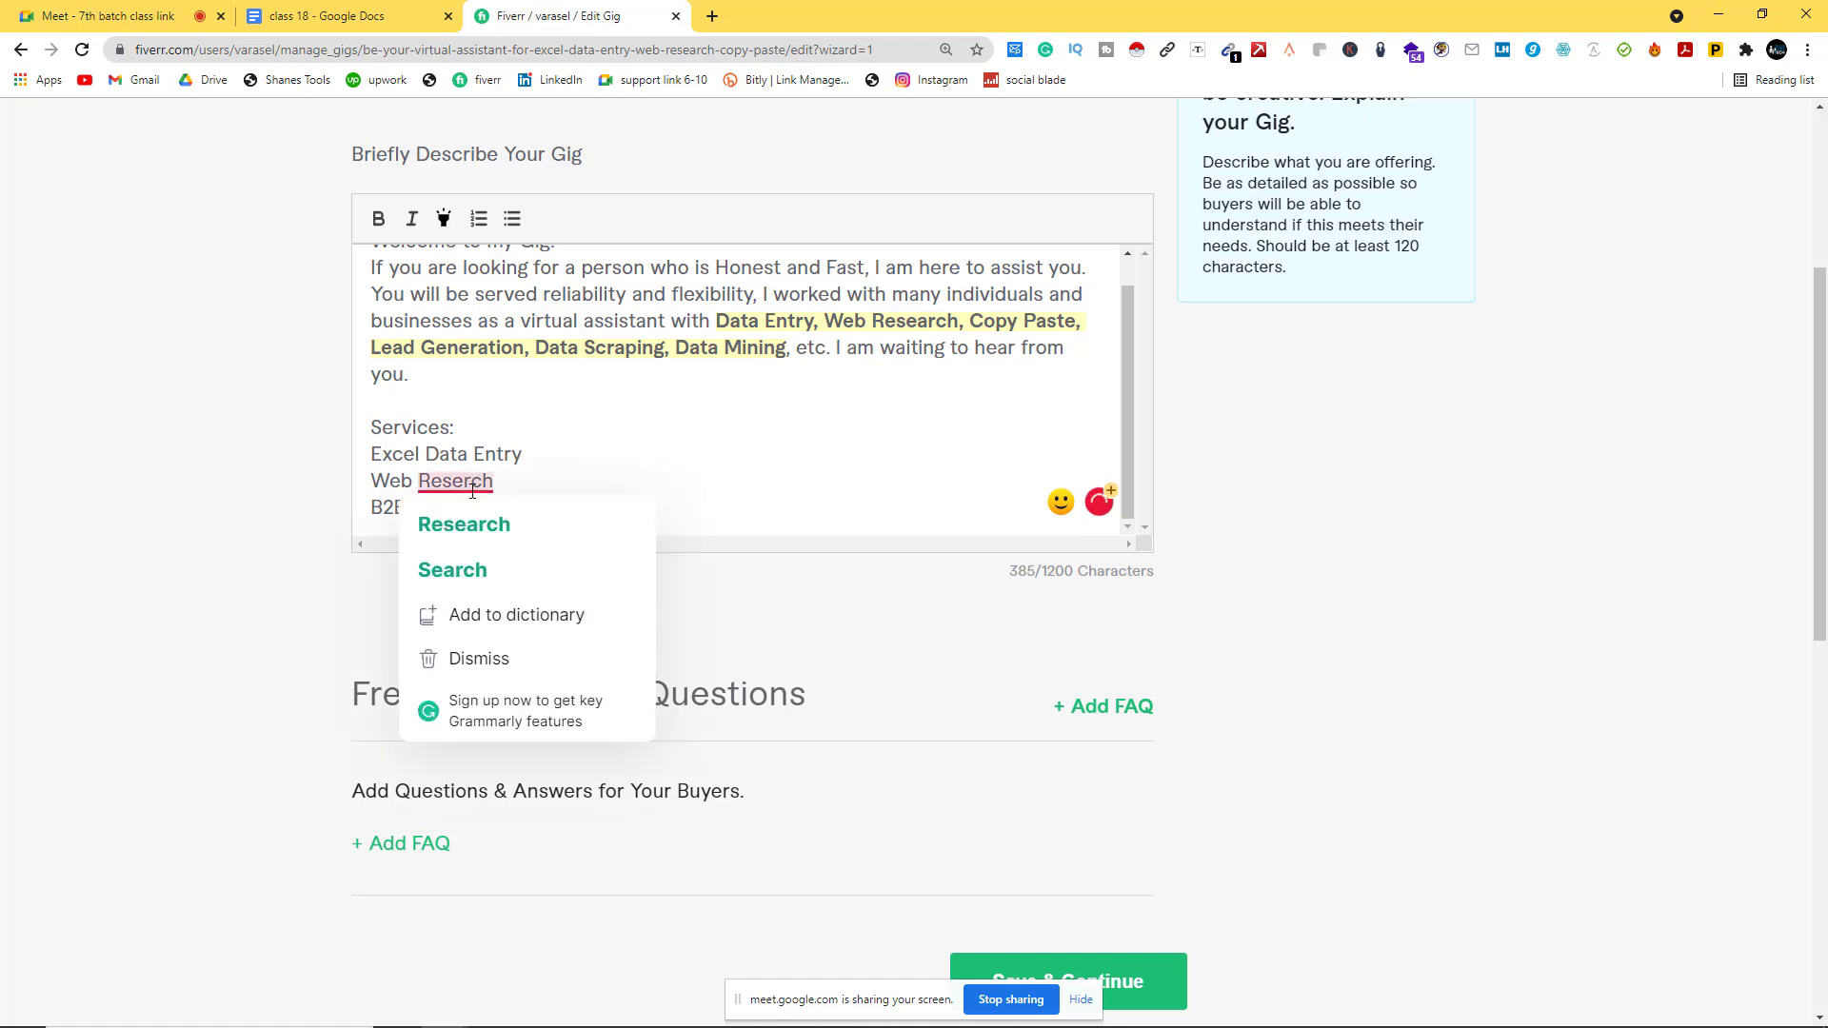
pyautogui.click(462, 521)
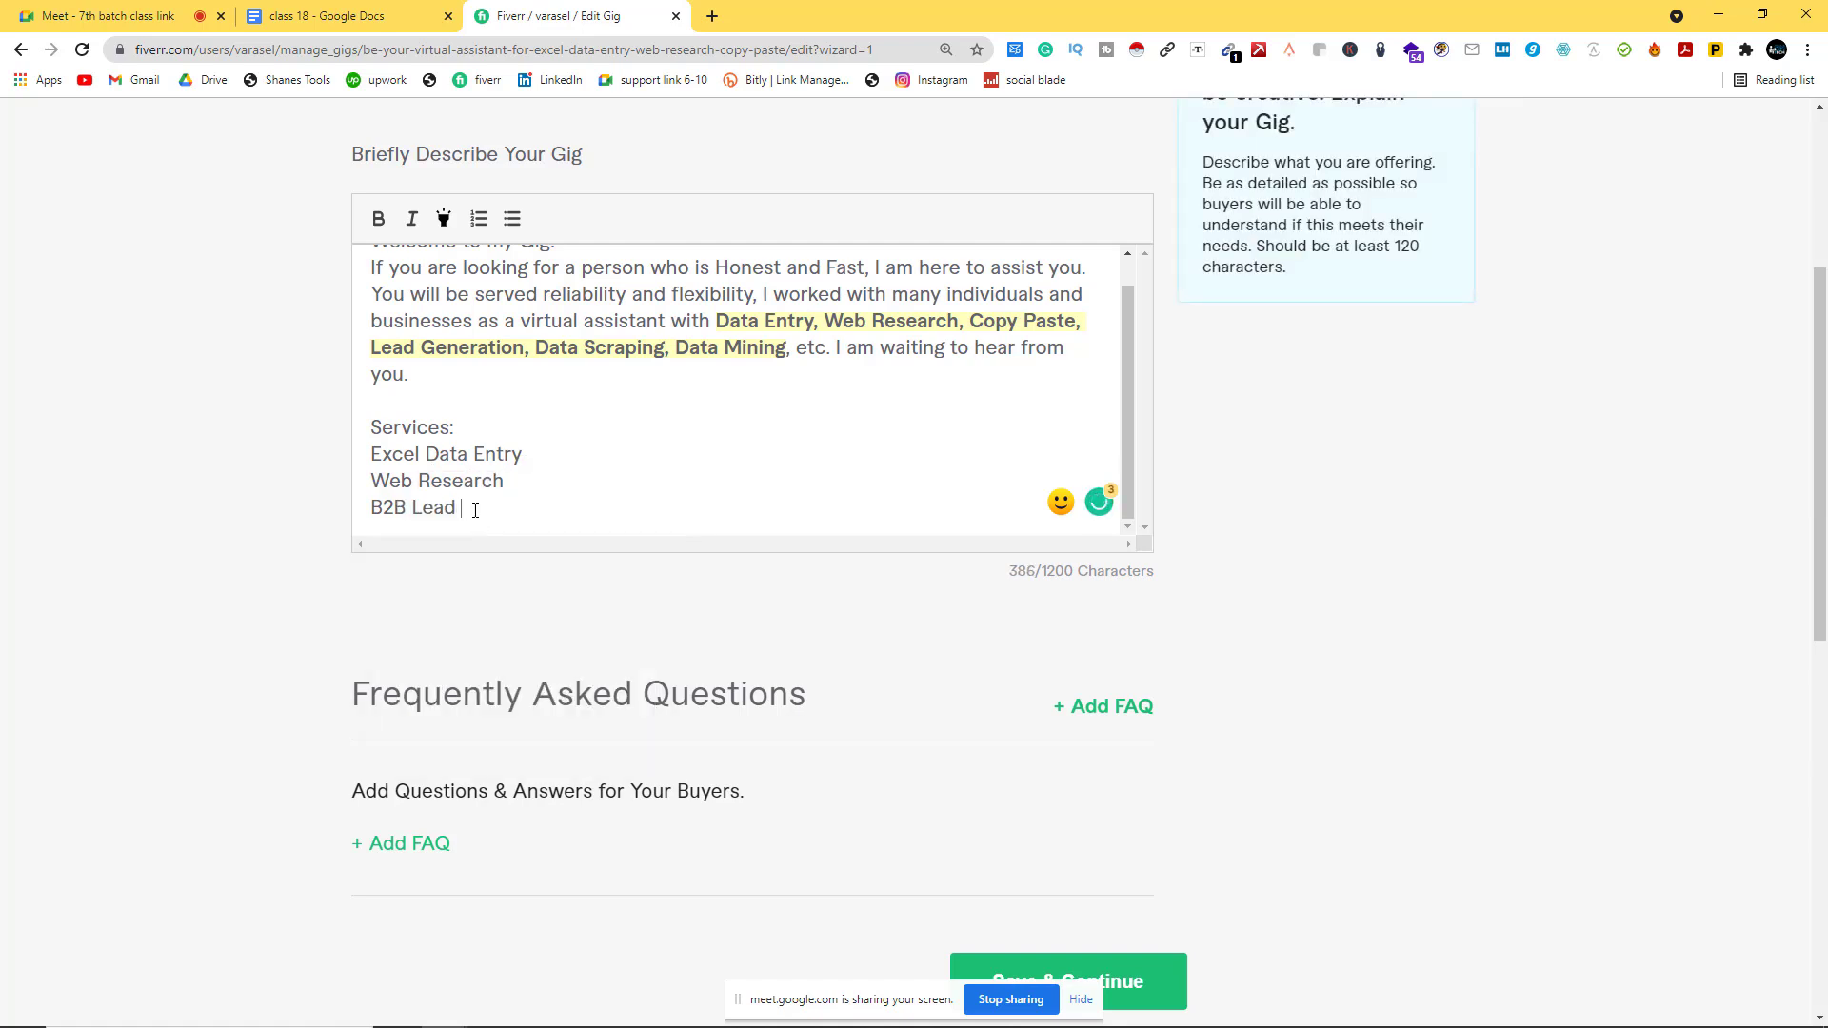
pyautogui.write('Generation')
pyautogui.press('Return')
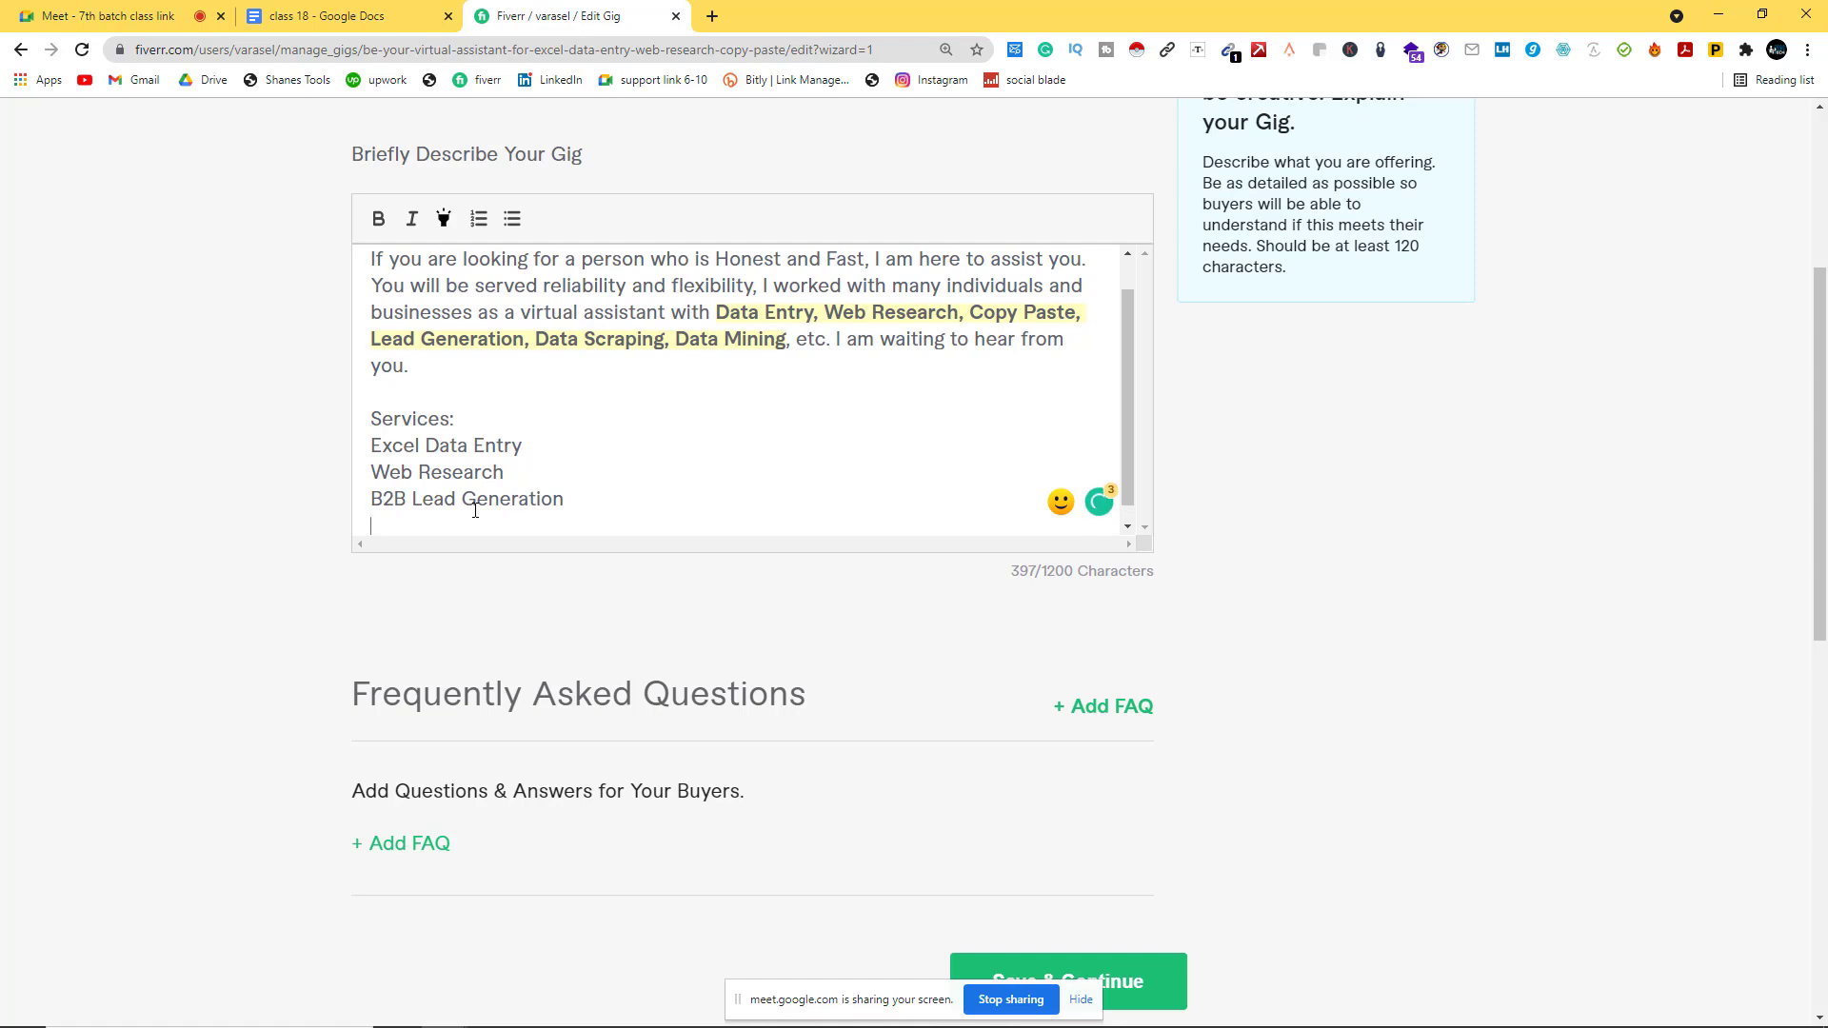
# Step: Add "Data Scraping" as the fourth service and start a new line below it
pyautogui.scroll(-3, 481, 477)
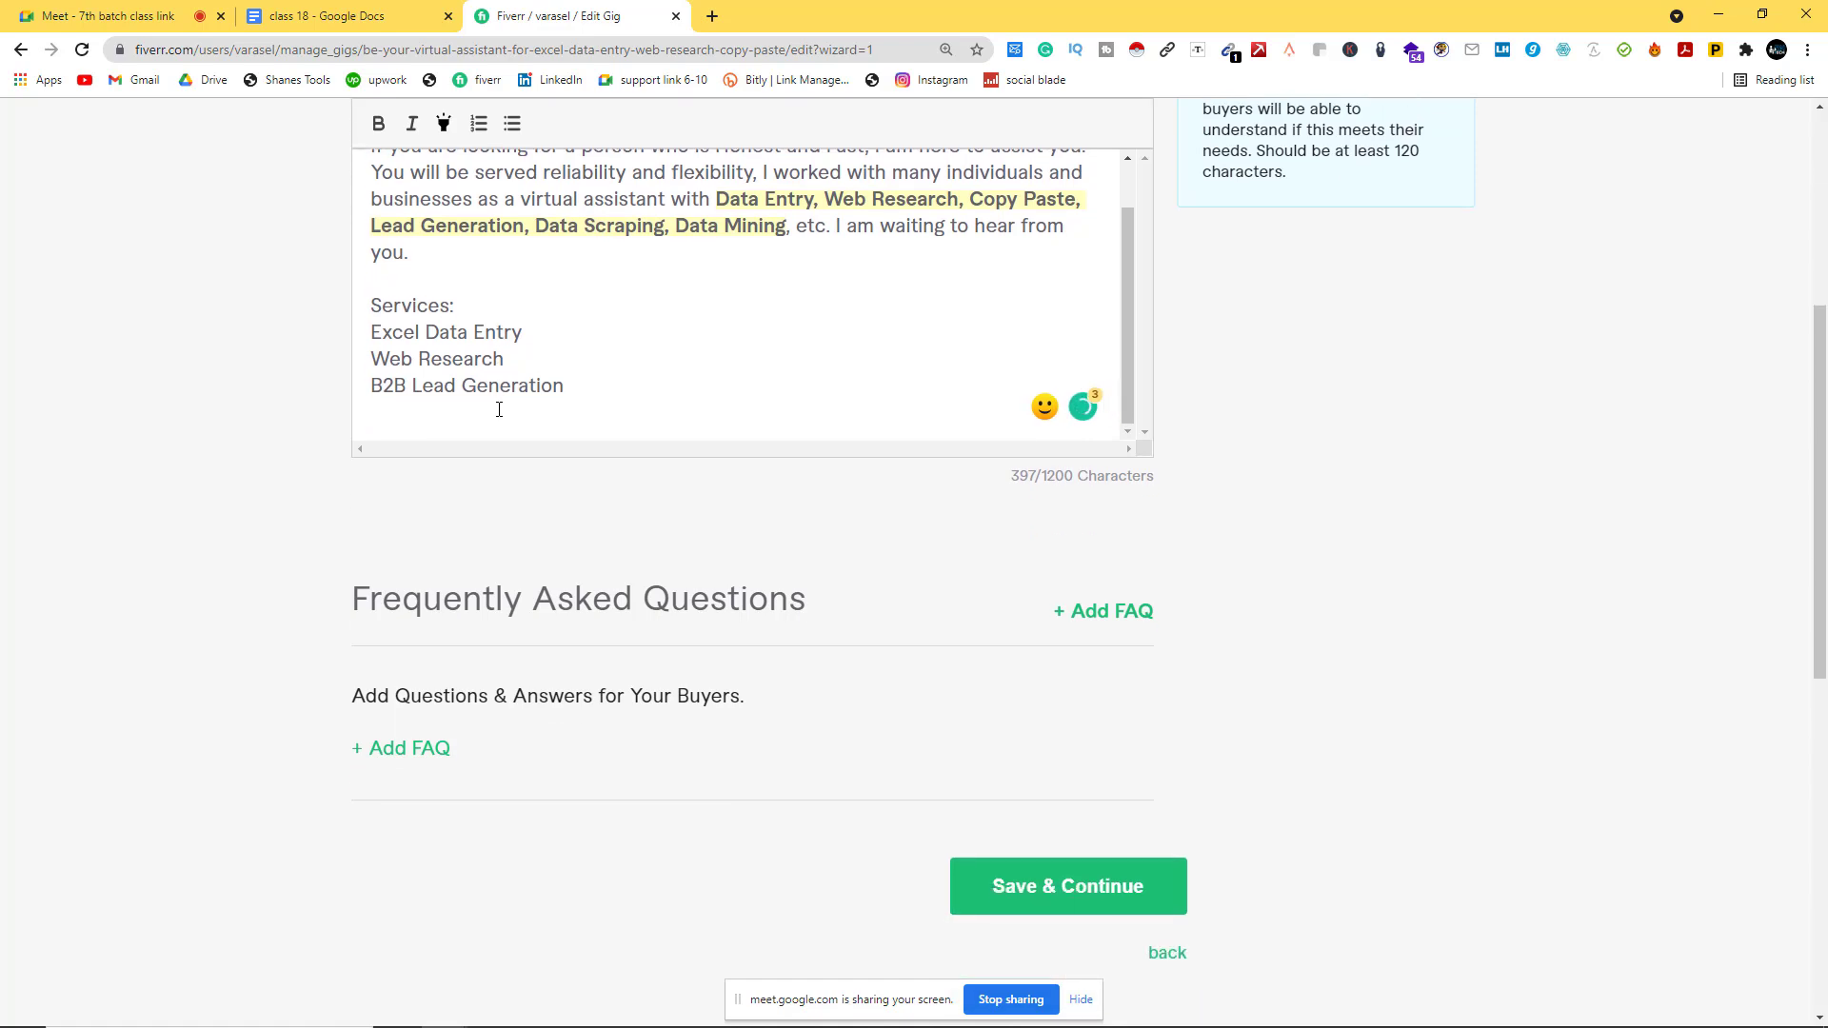
pyautogui.write('Data Scraping')
pyautogui.press('Return')
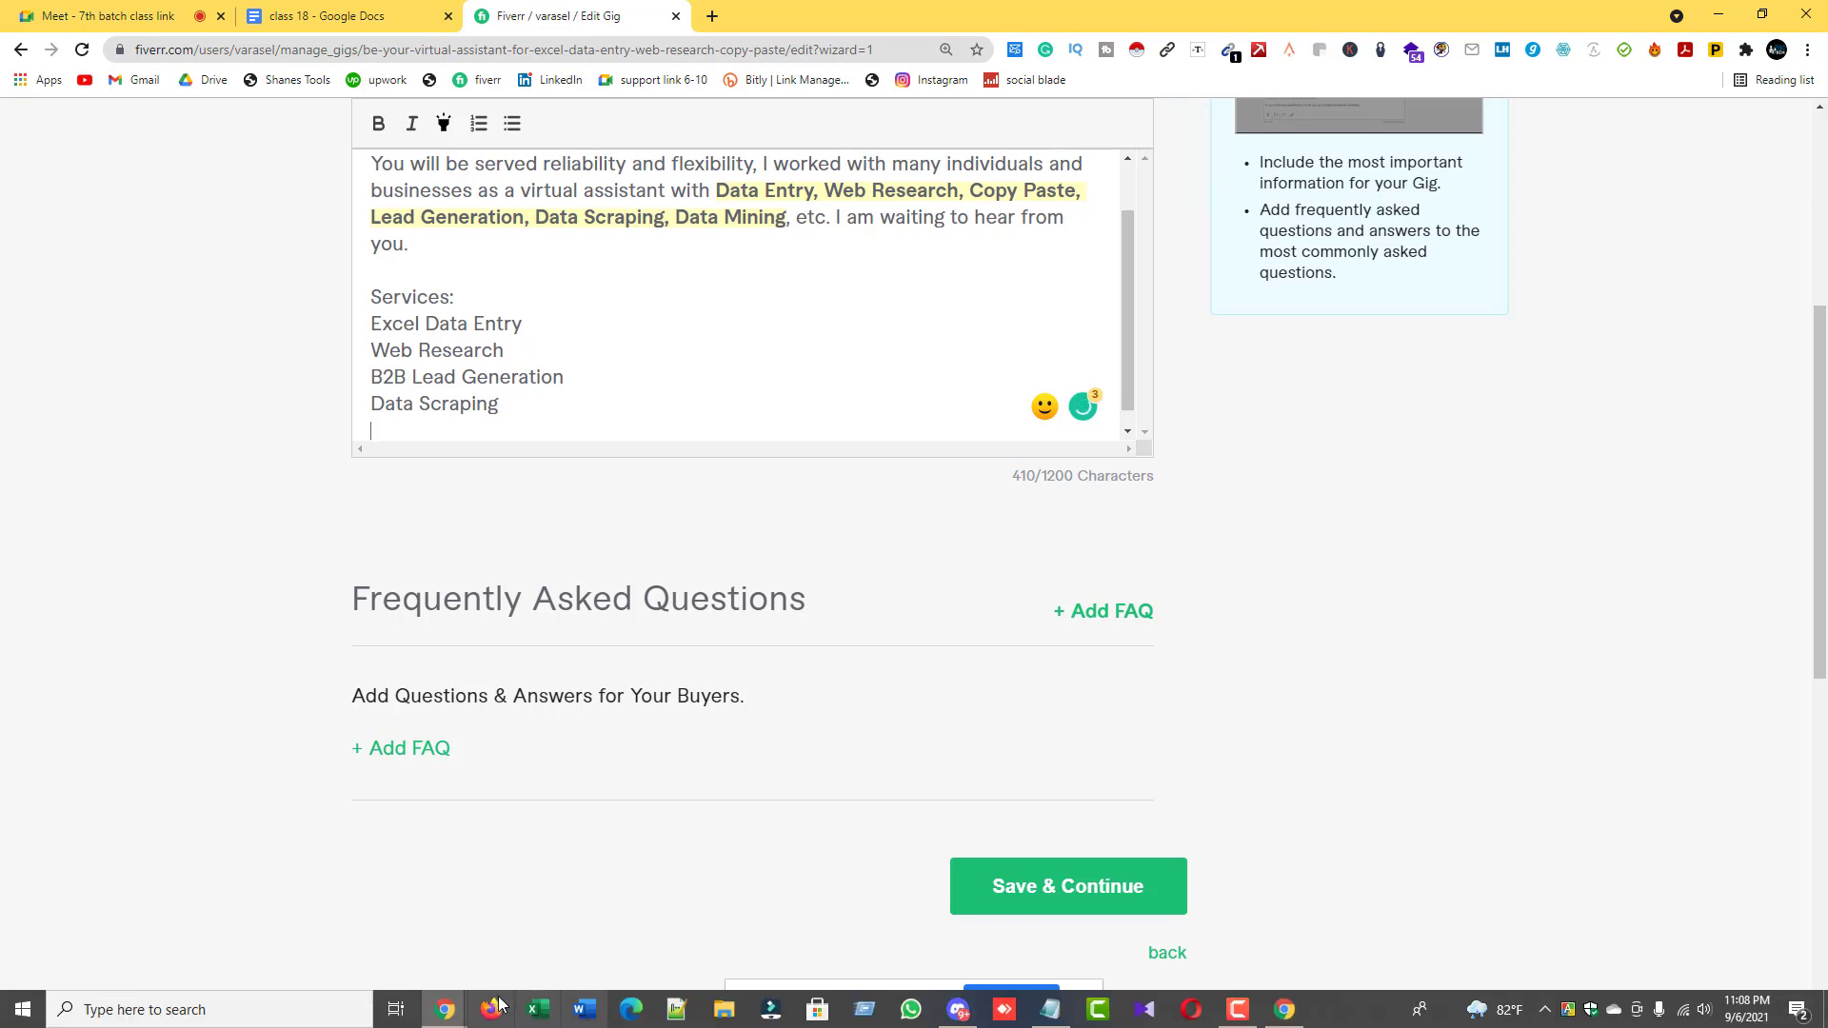
# Step: Consult the competitor gig's Expertise list, return to the gig editor and add "Linkedin Research" as the fifth service
pyautogui.moveTo(445, 1010)
pyautogui.click(505, 952)
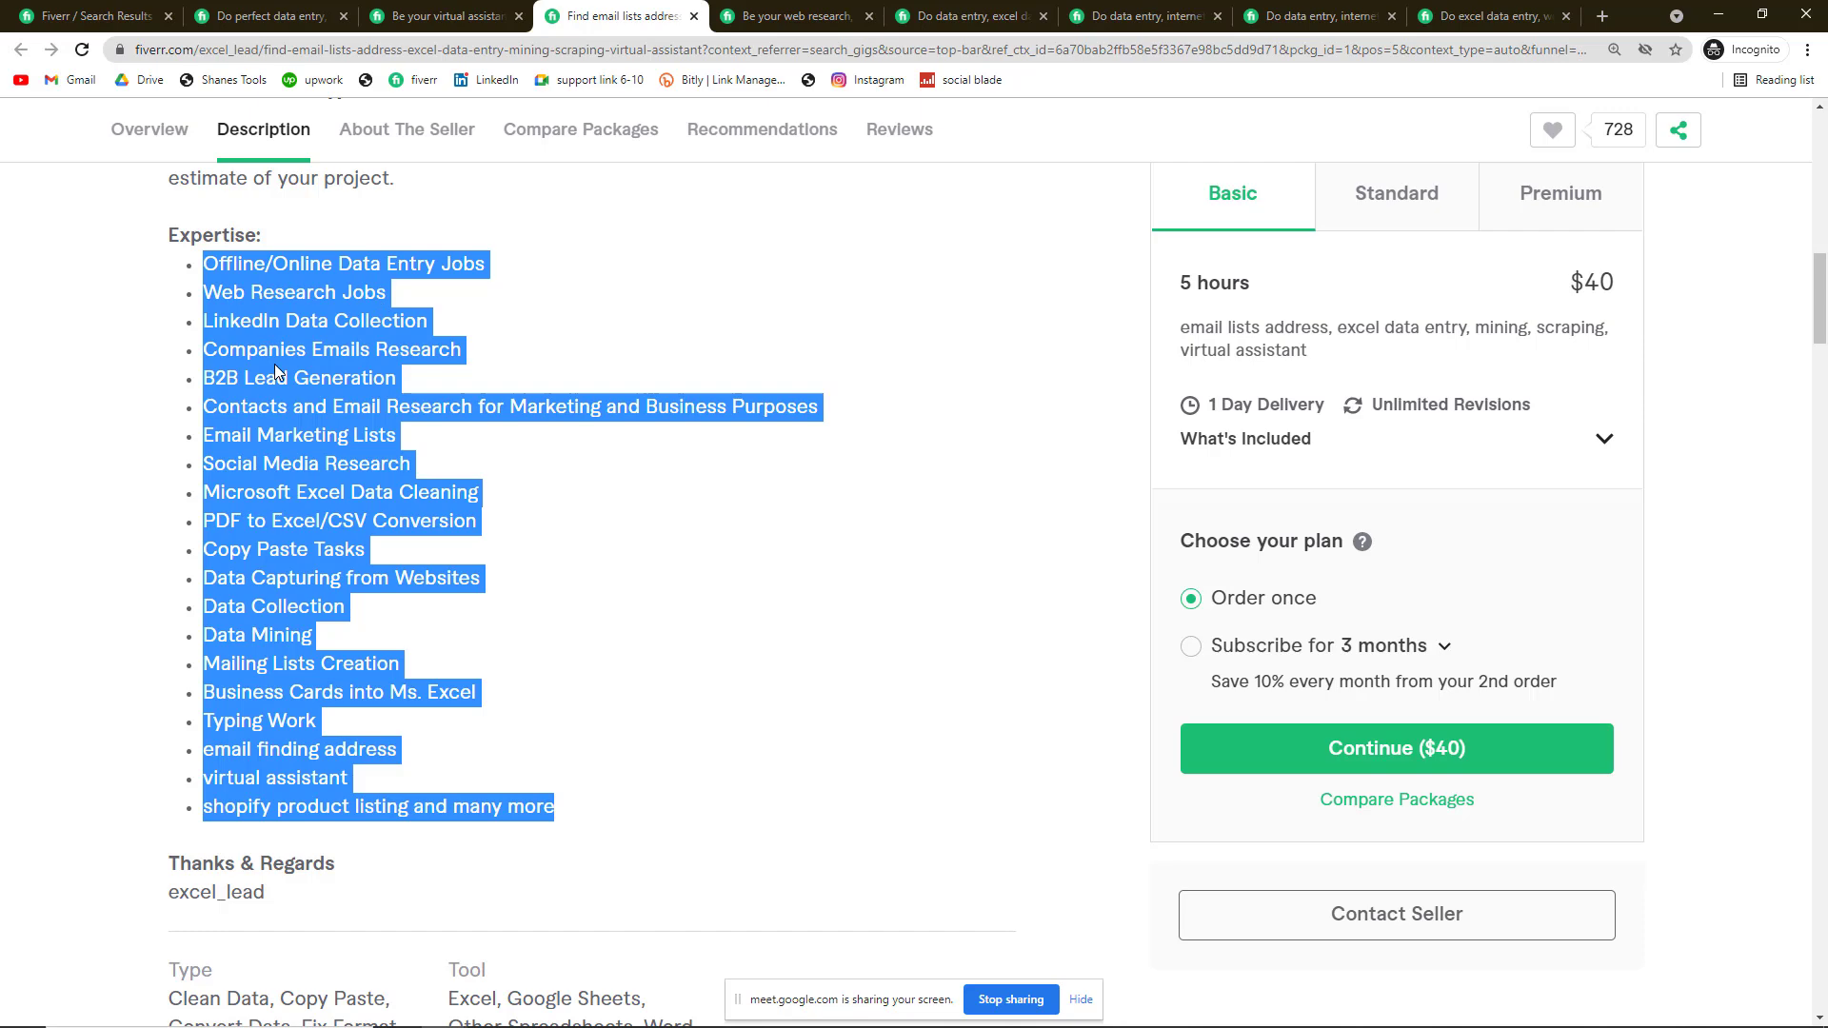
pyautogui.click(456, 1017)
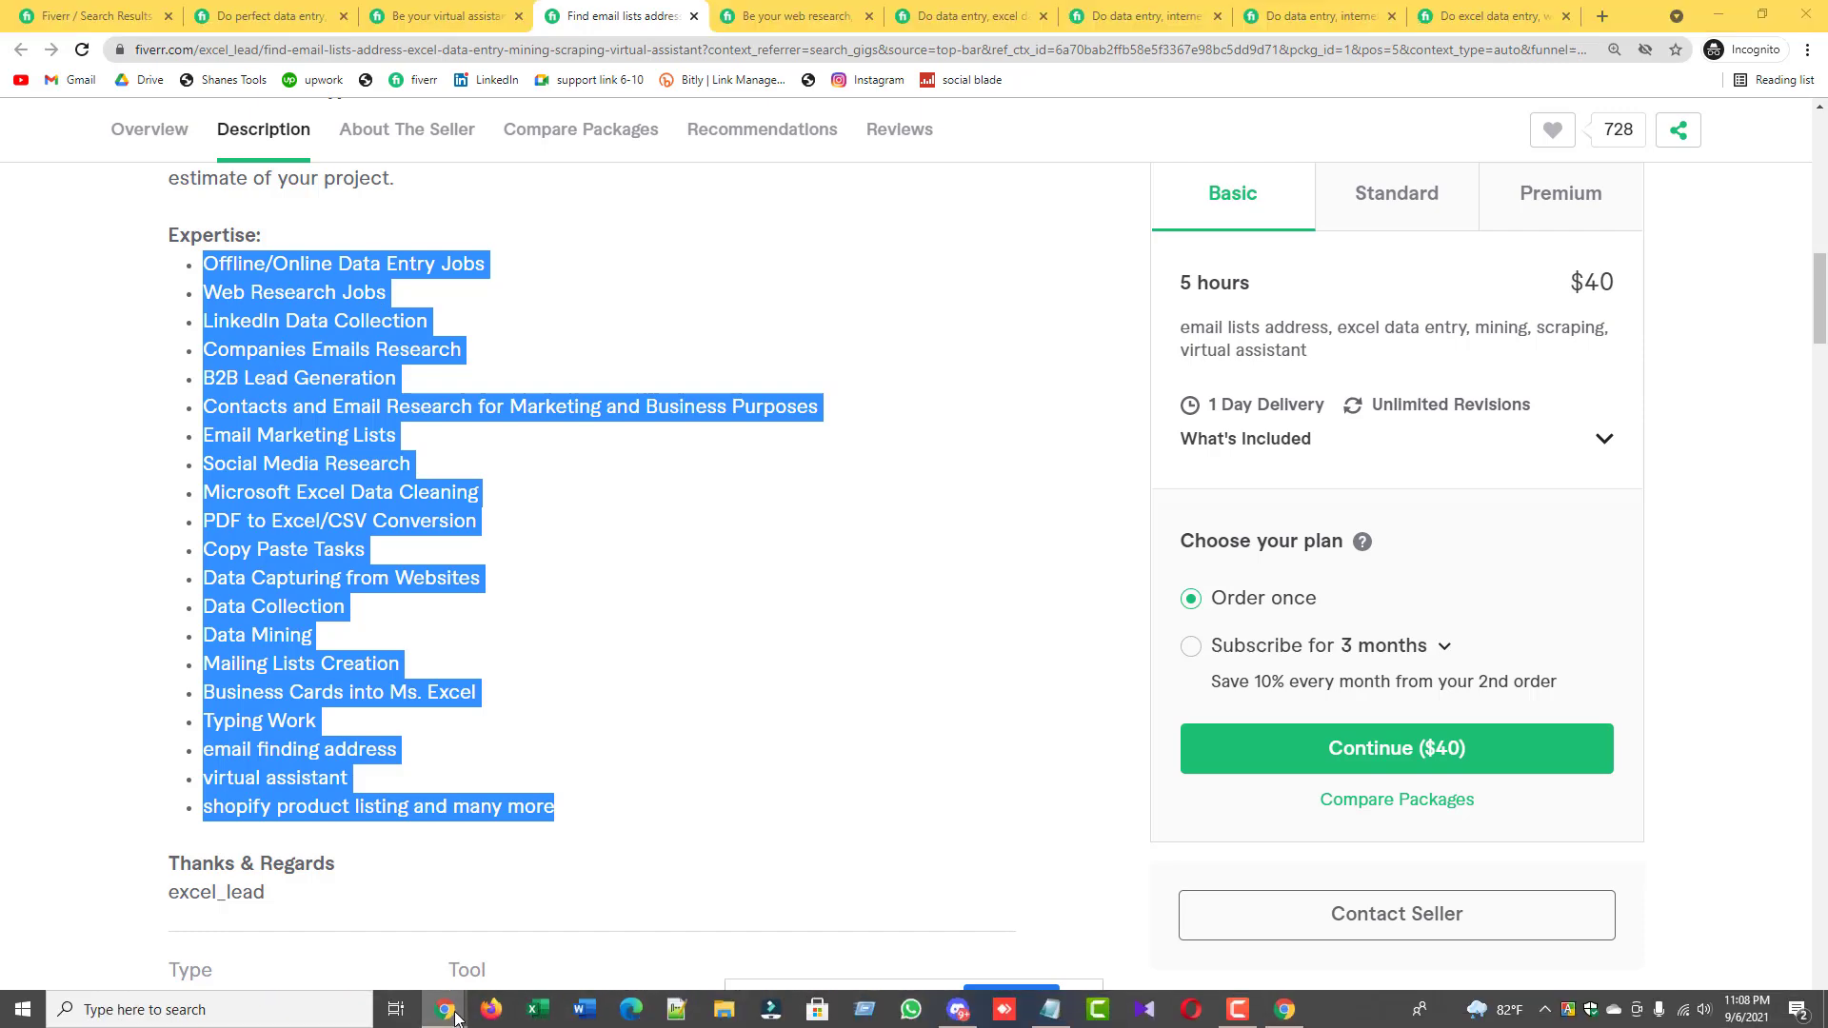
pyautogui.click(469, 905)
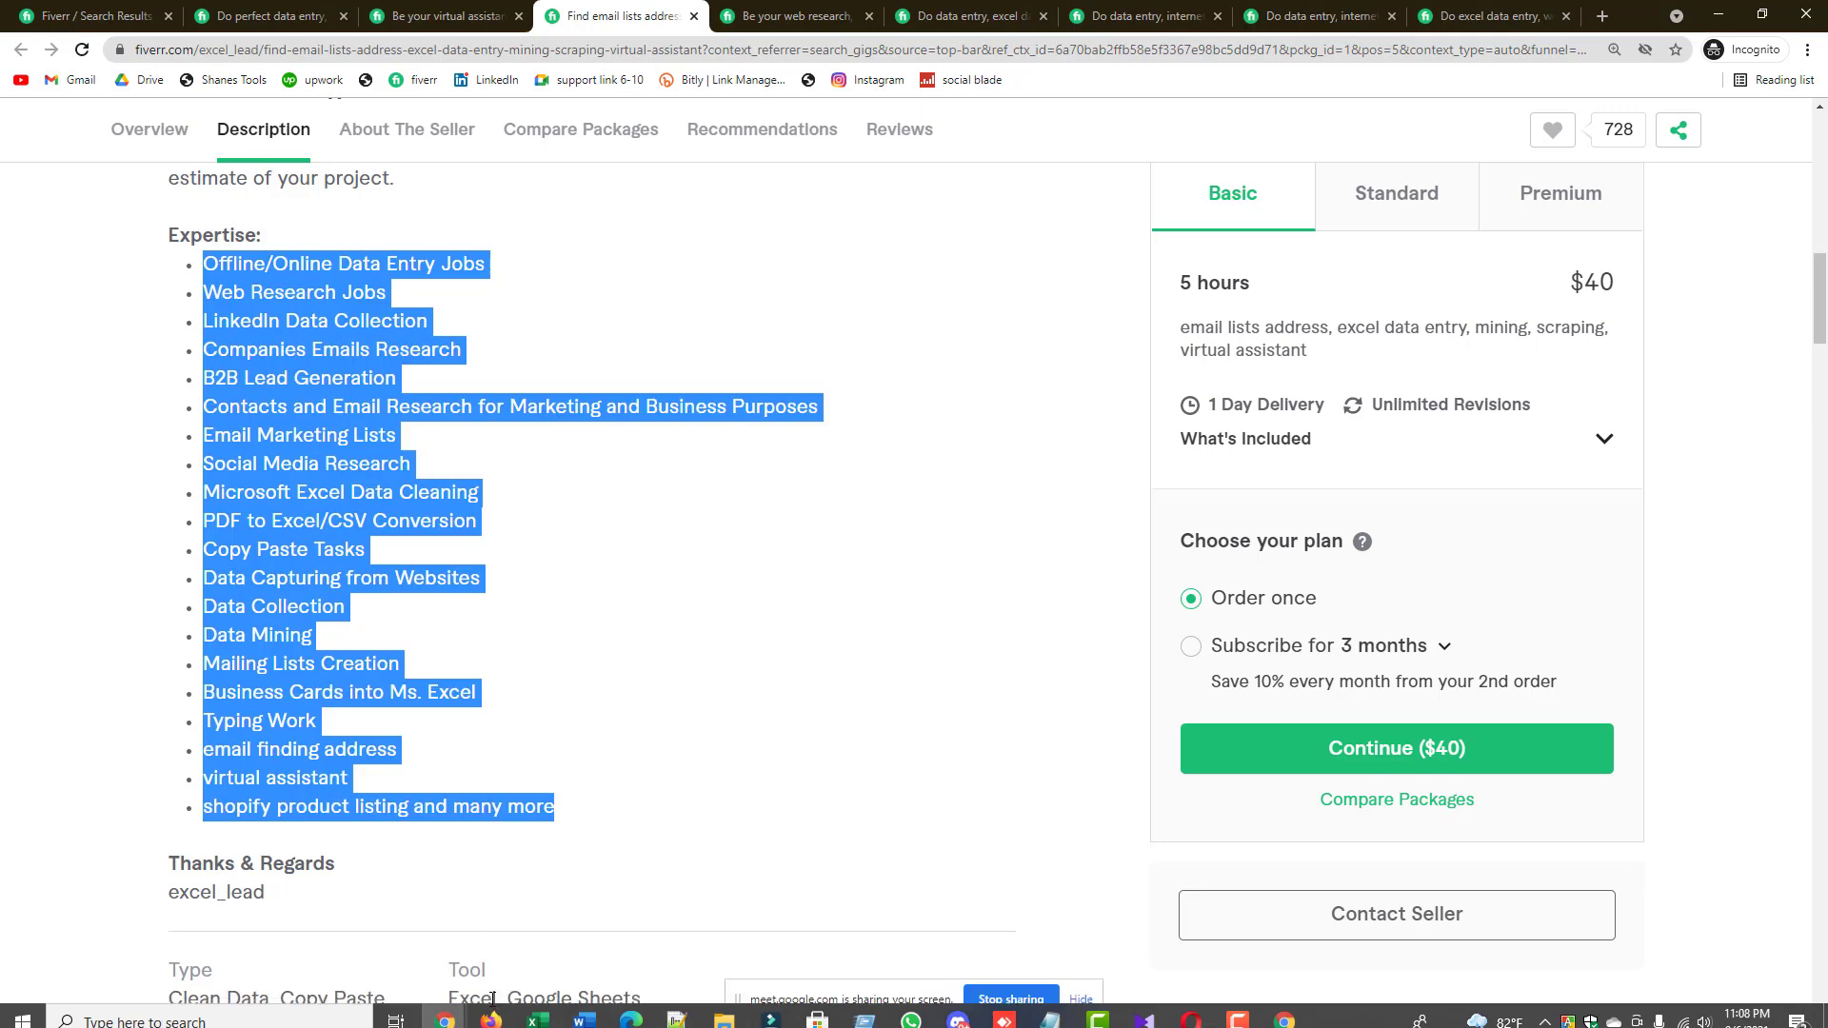
pyautogui.click(445, 1021)
pyautogui.click(338, 914)
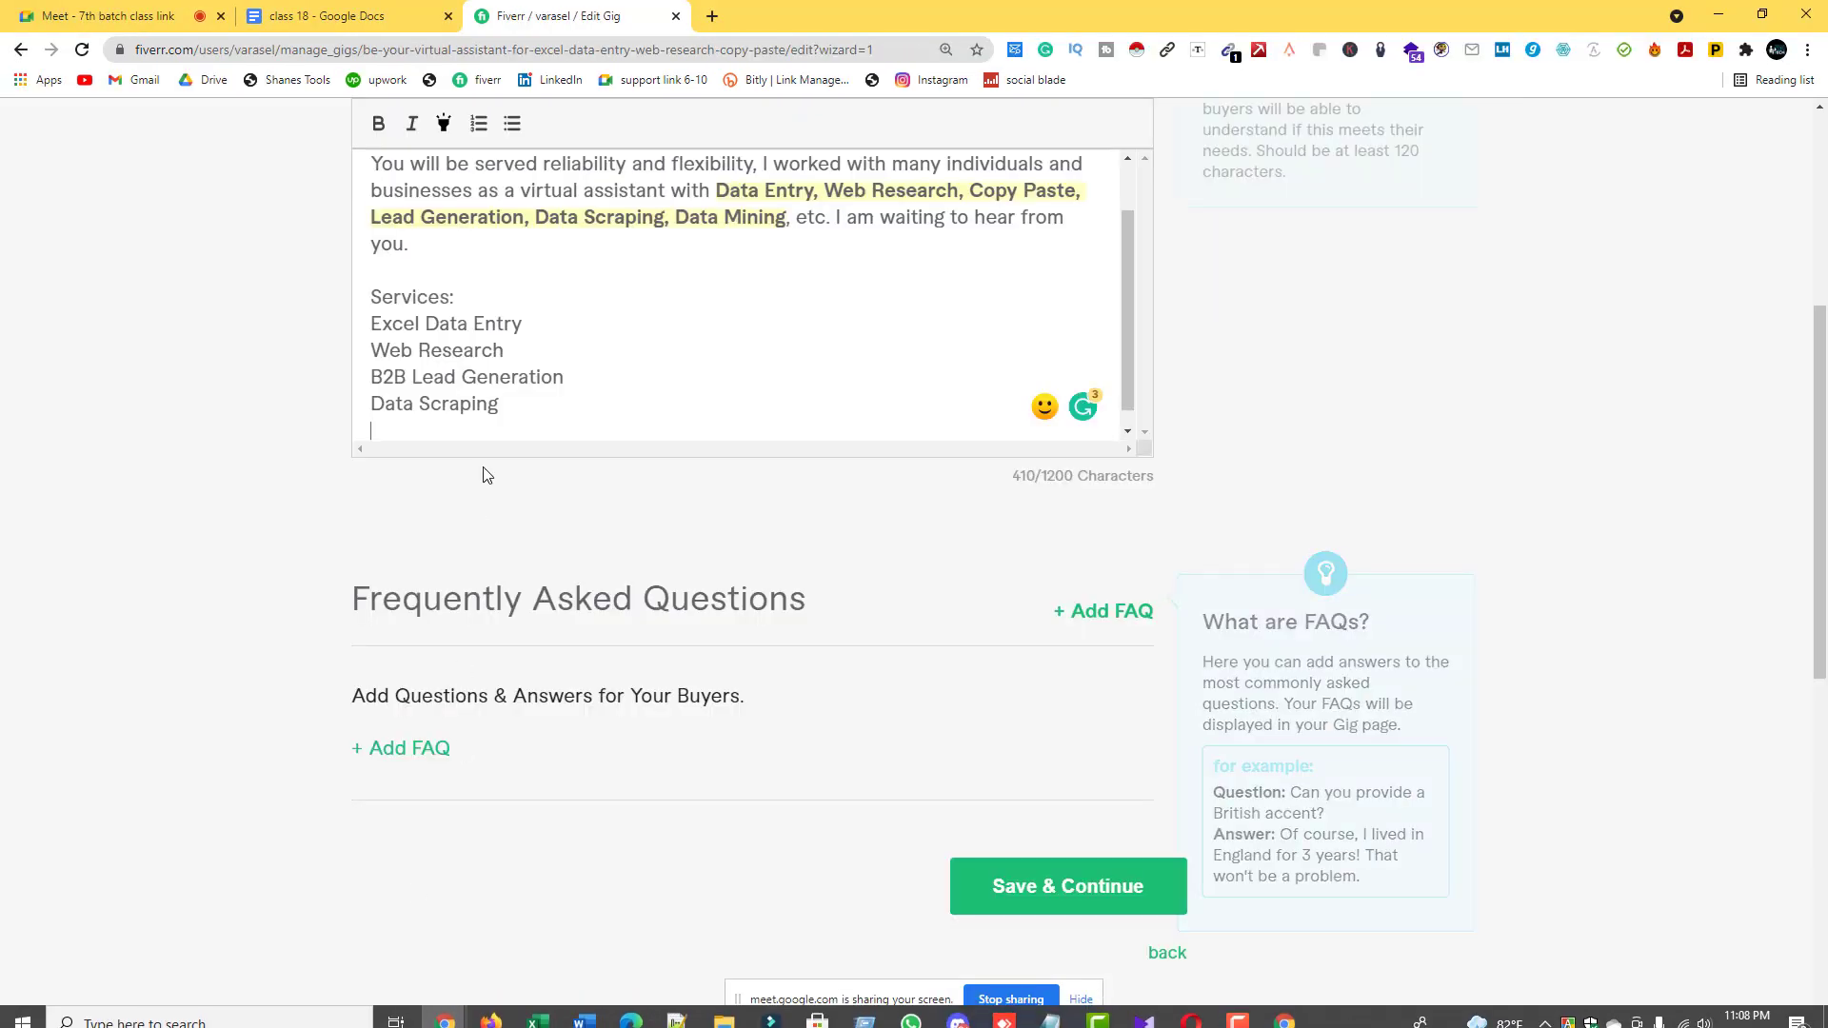
pyautogui.scroll(-1, 476, 314)
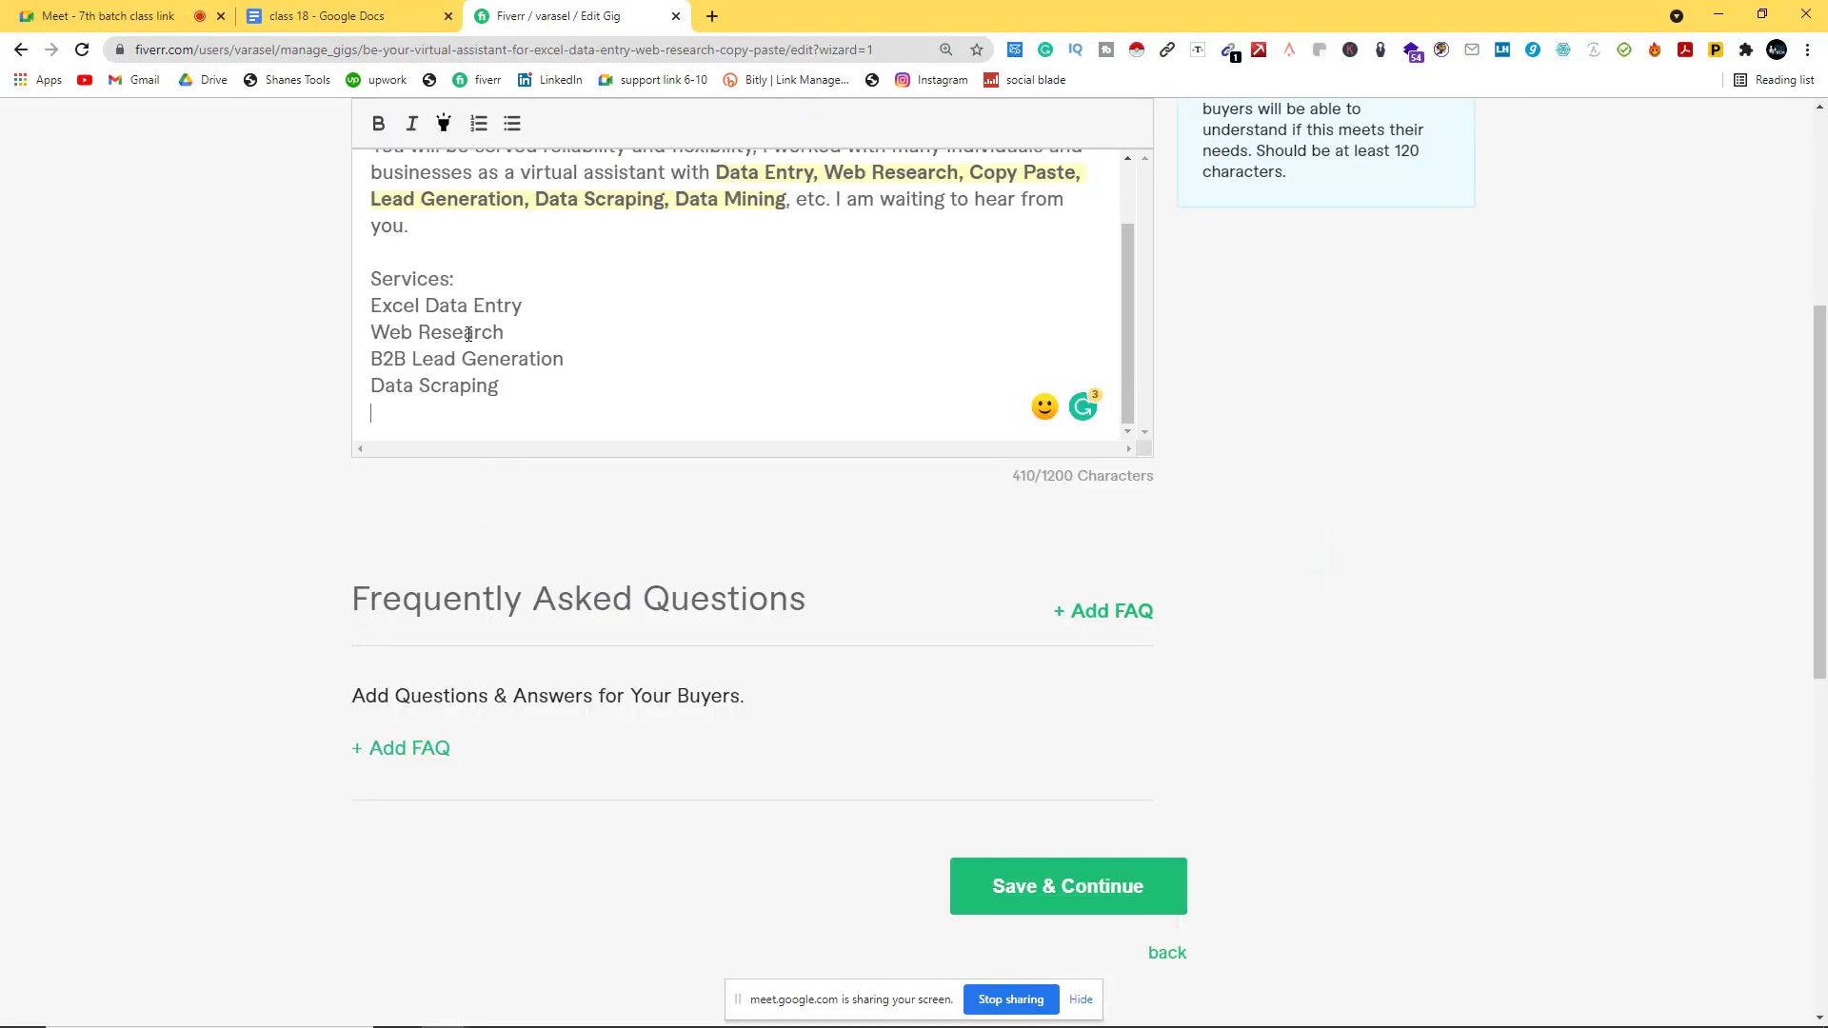
pyautogui.write('Linkedin Research')
pyautogui.press('Return')
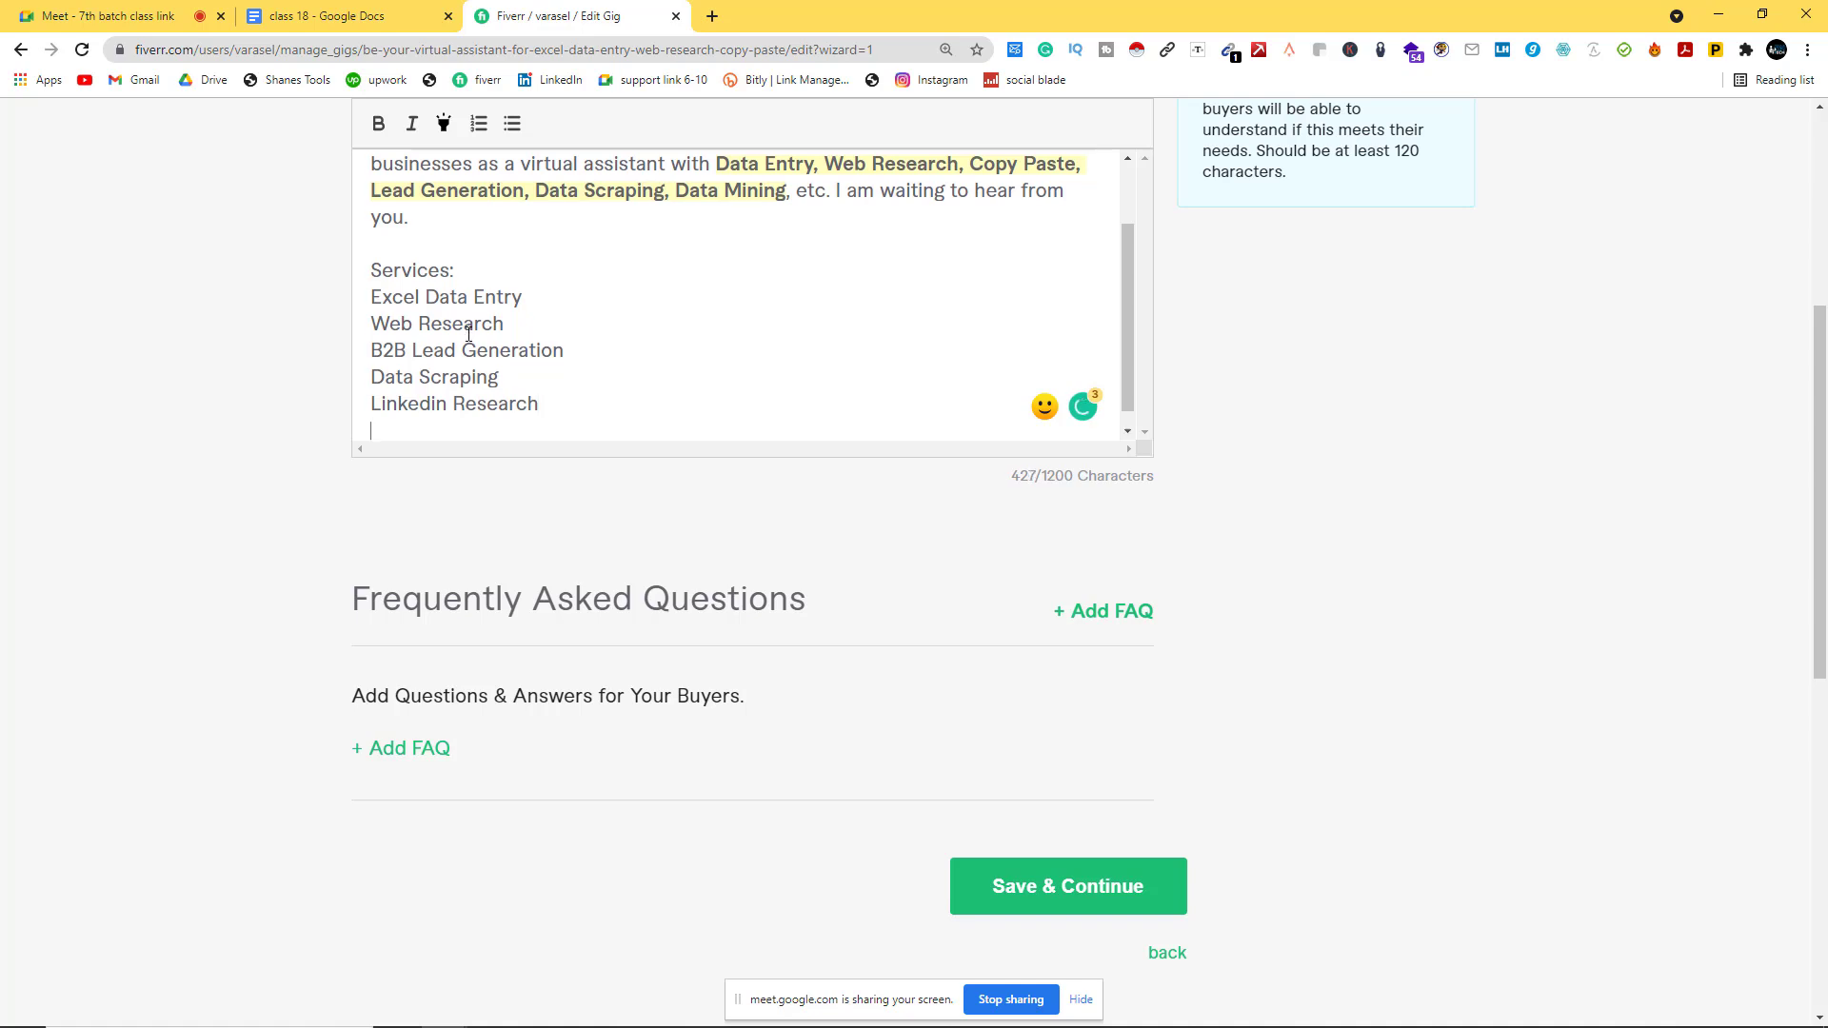
# Step: Add "Email List Building" and "PDF to Word or Excel" on separate lines below "Linkedin Research"
pyautogui.write('Ema')
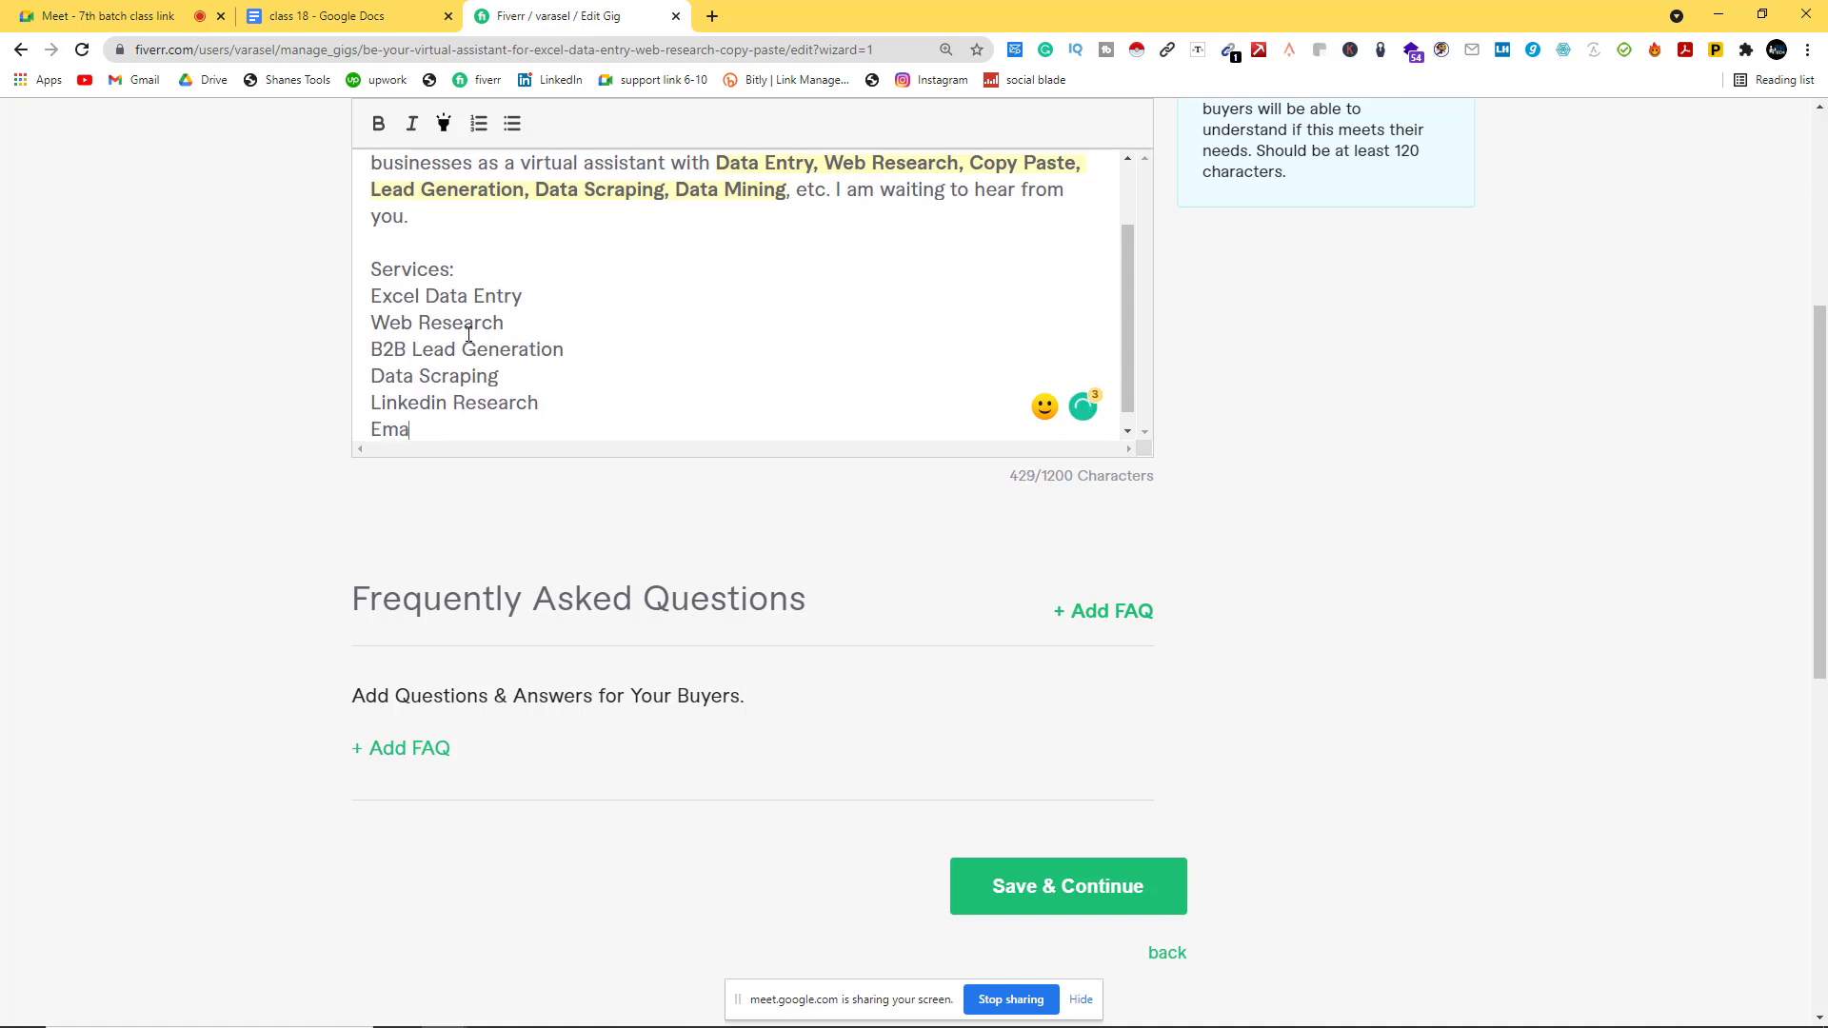
pyautogui.write('il List Building')
pyautogui.press('Return')
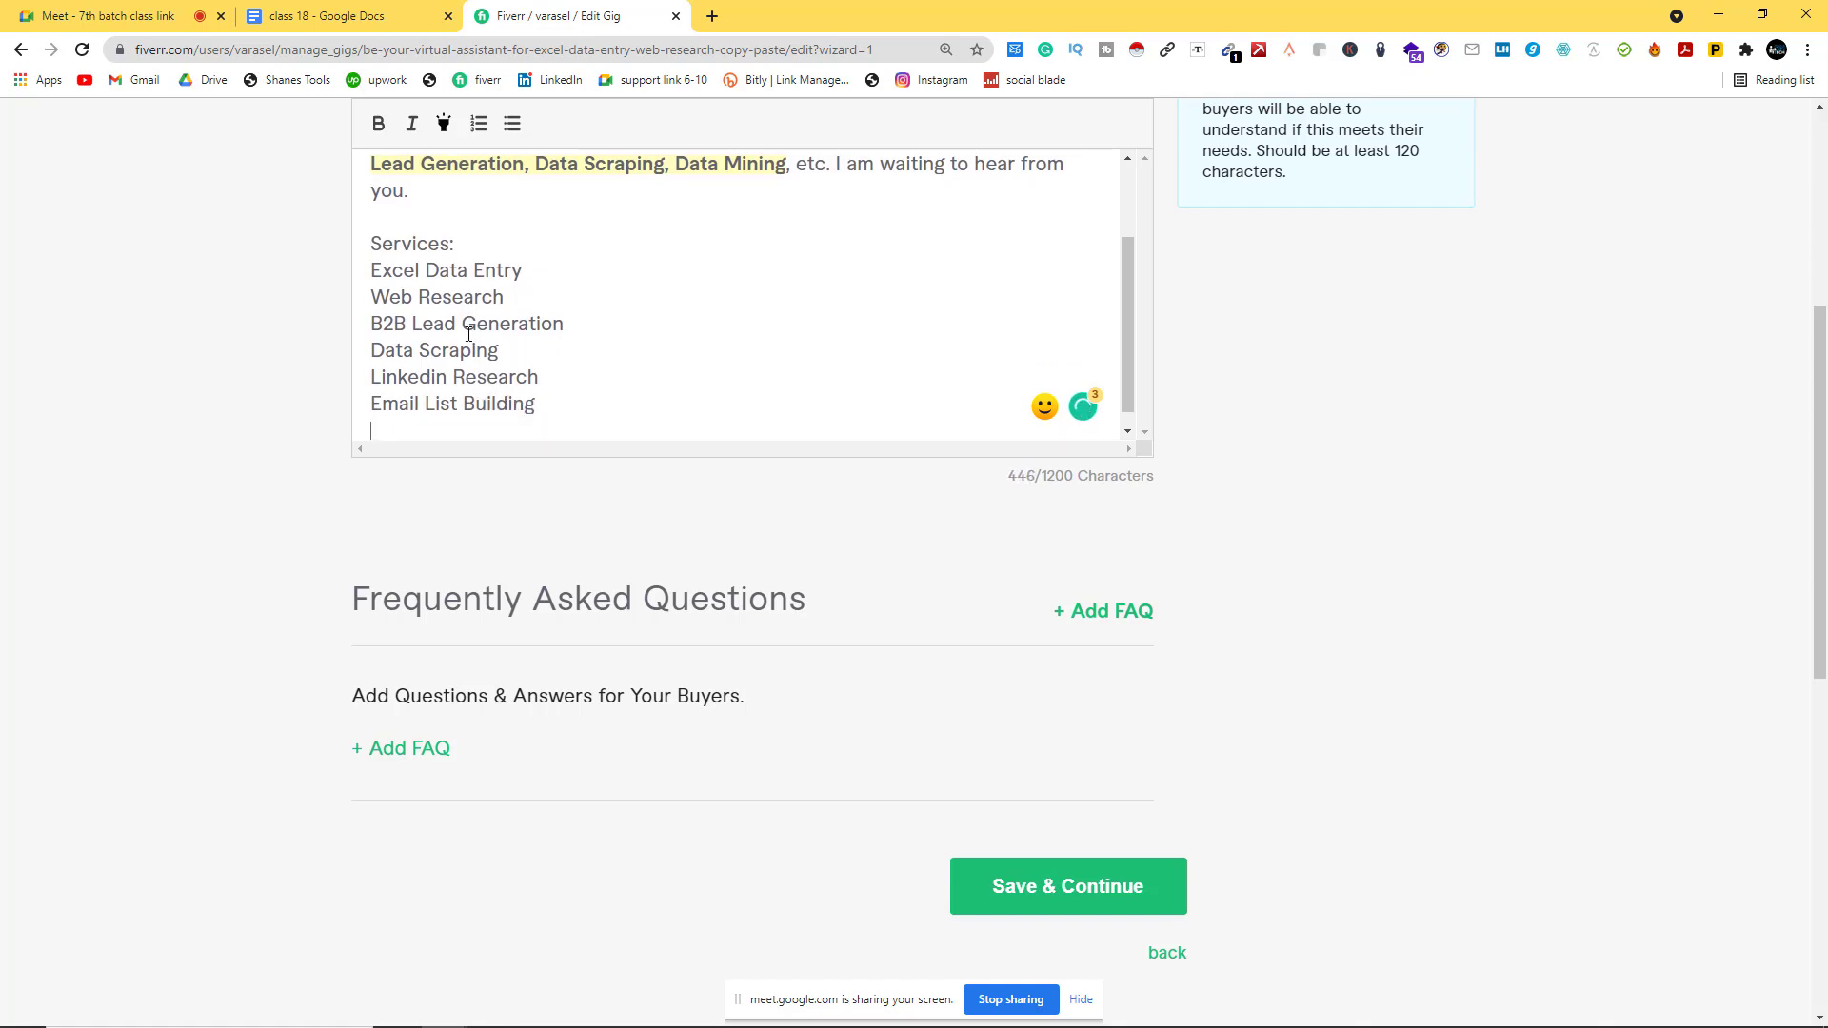
pyautogui.write('PDF ')
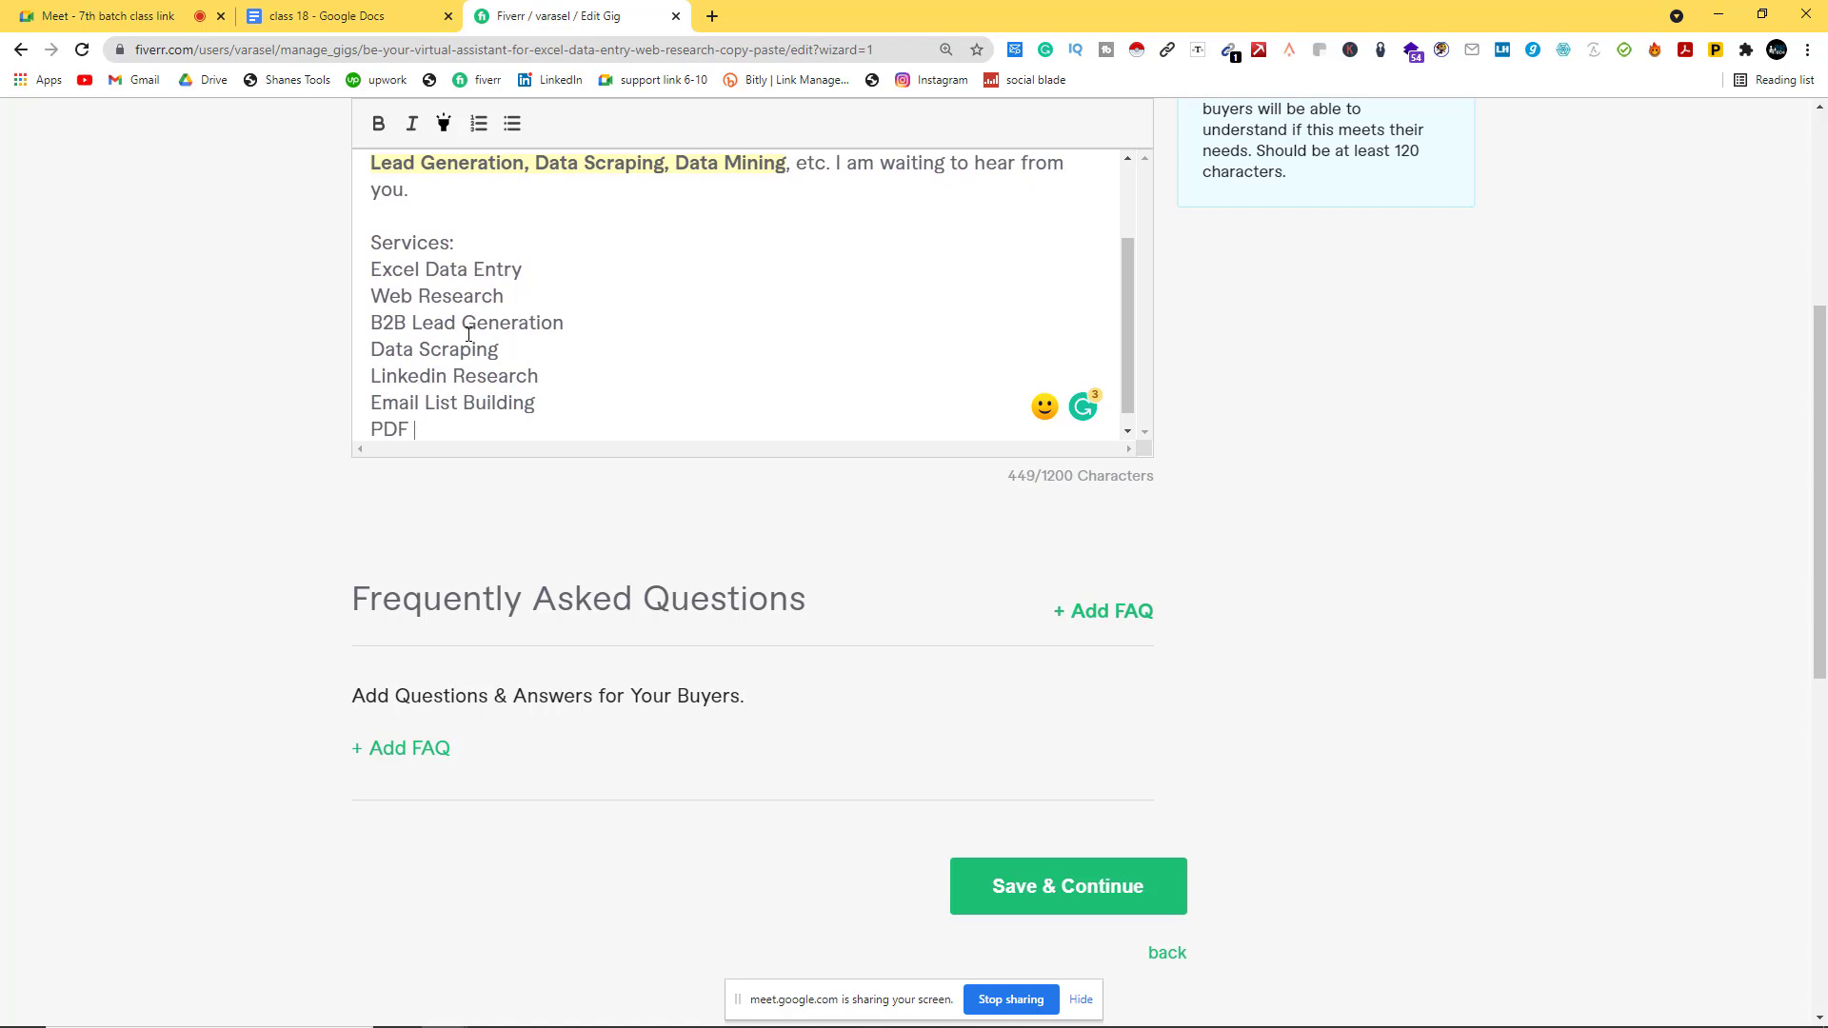
pyautogui.write('to Word or Excel')
pyautogui.press('Return')
# Step: Add "Real Estate Data Collection" as the eighth service and start a new line below it
pyautogui.scroll(-3, 454, 283)
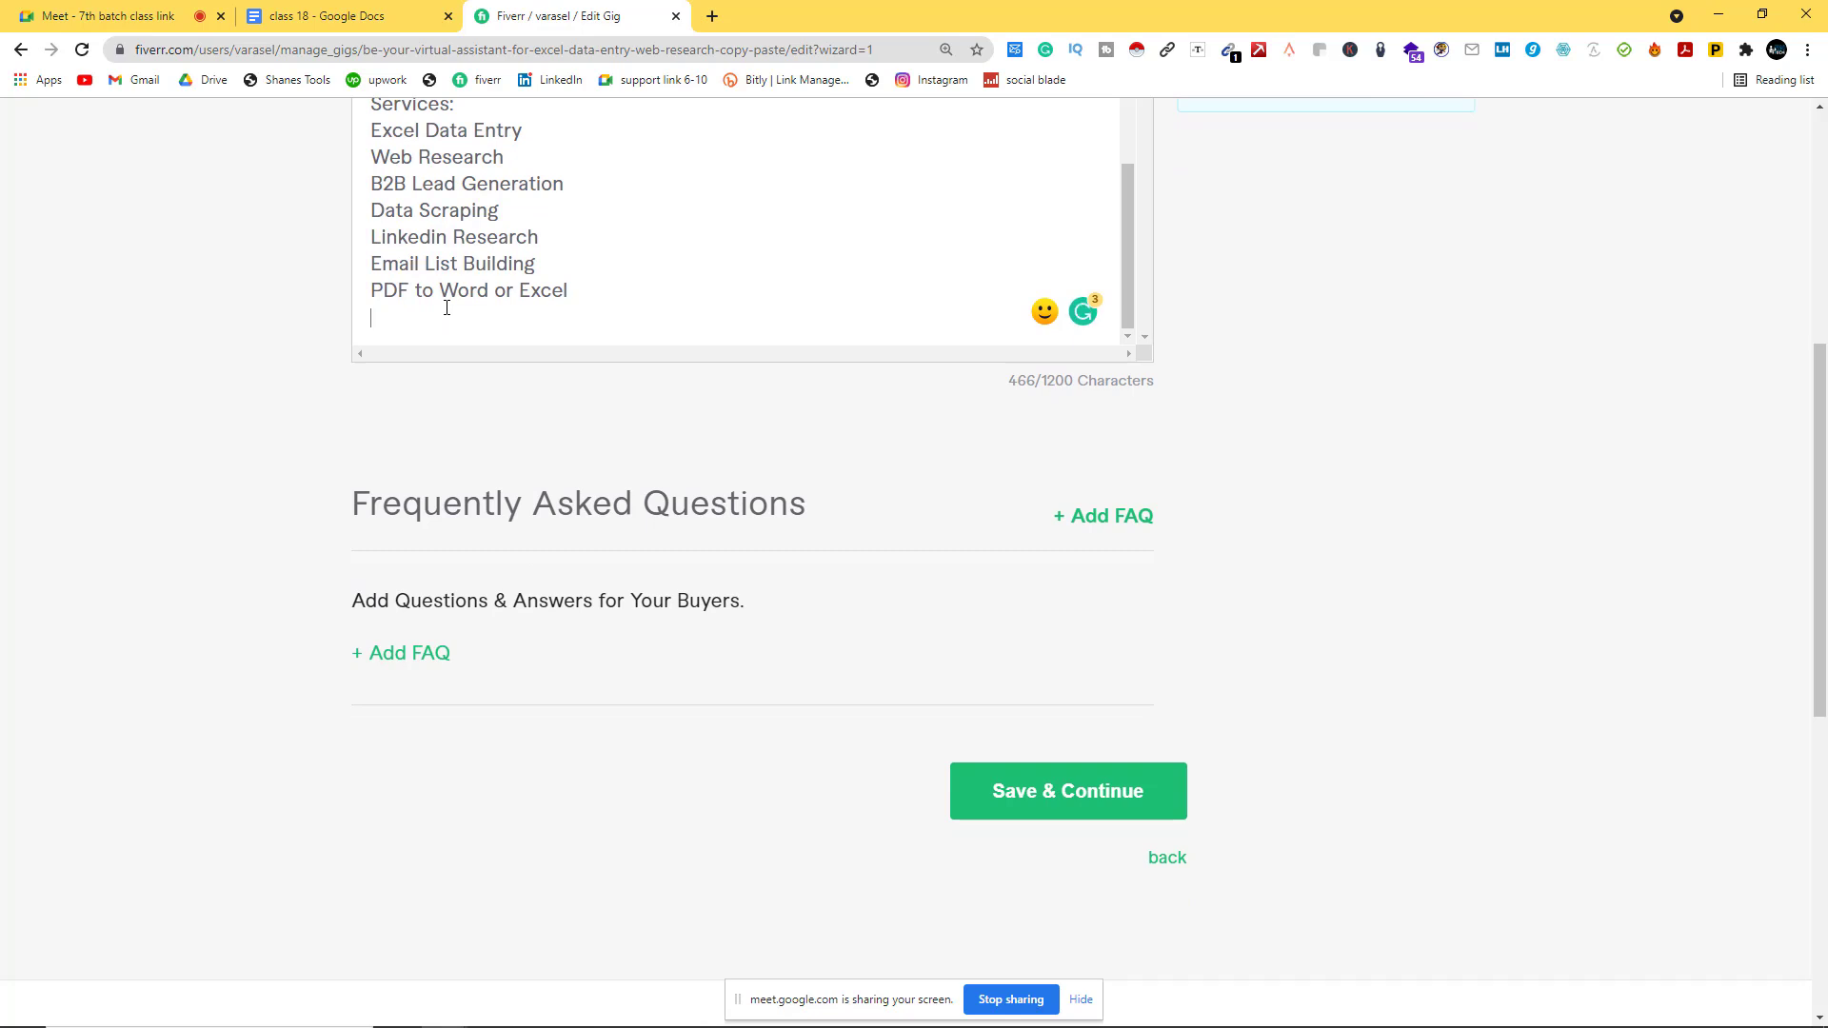
pyautogui.write('Real Estate Data')
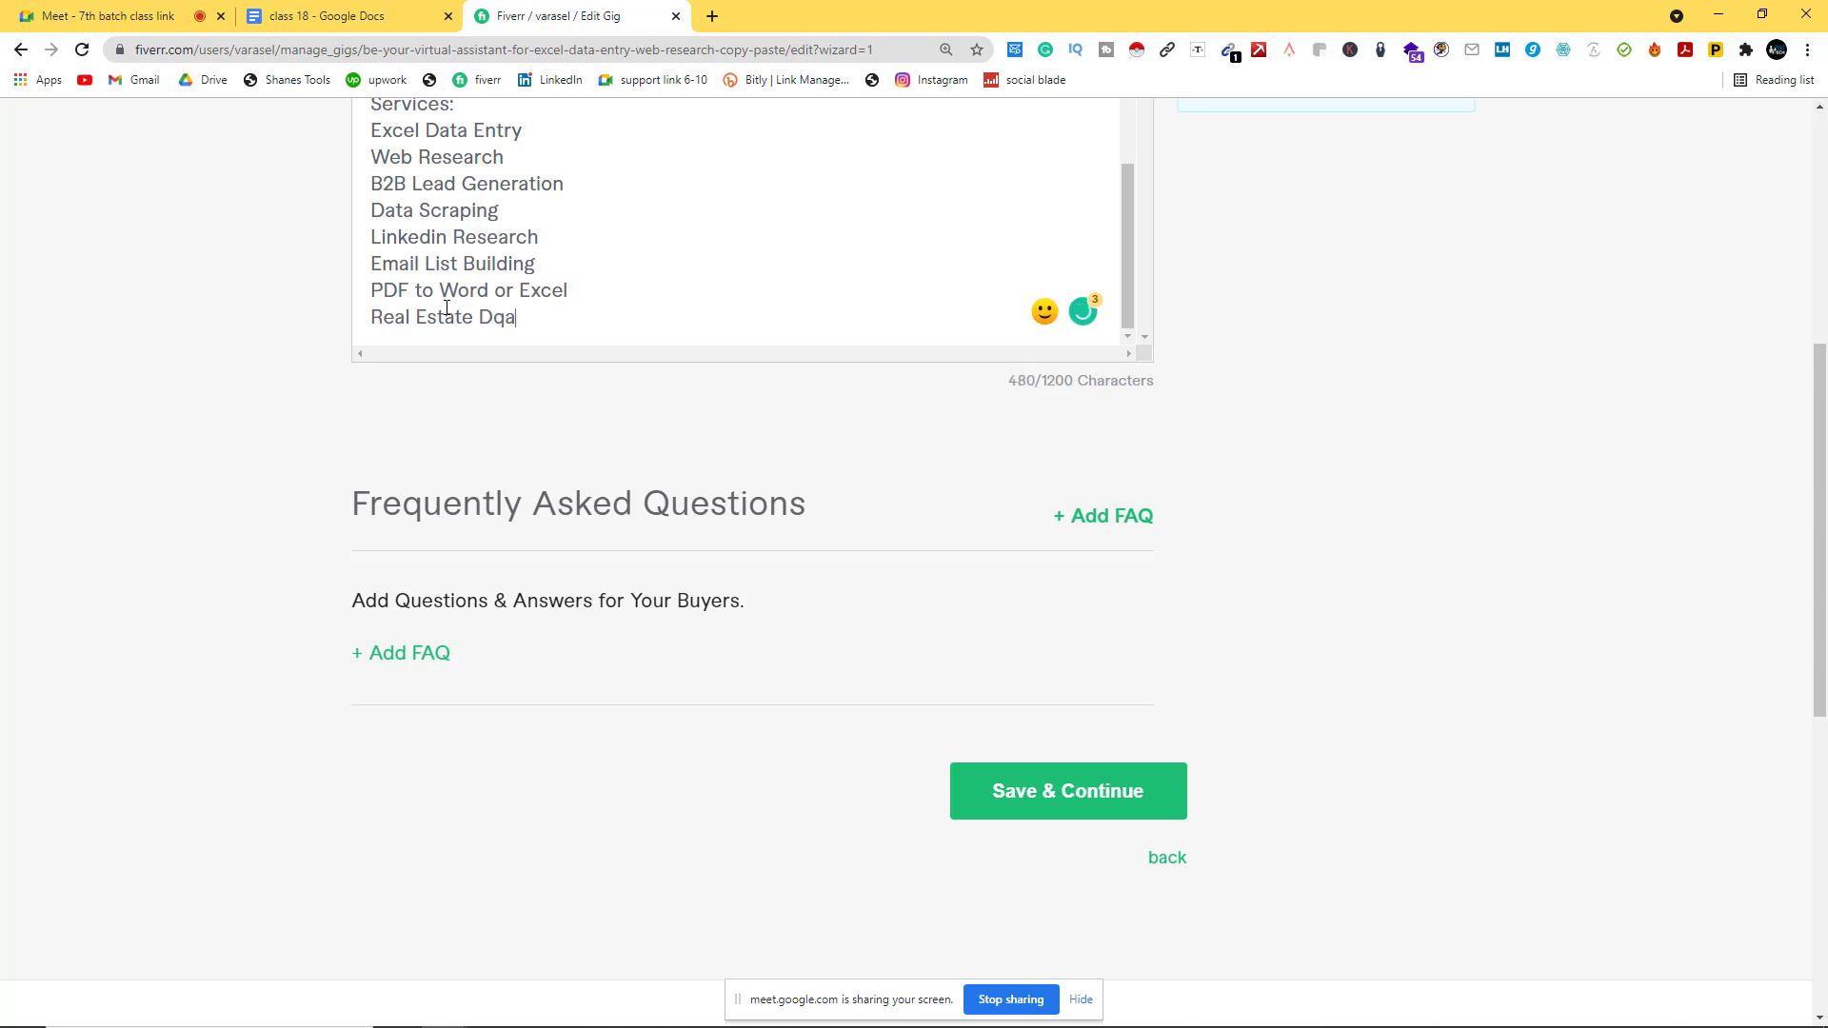
pyautogui.press('BackSpace')
pyautogui.press('BackSpace')
pyautogui.press('BackSpace')
pyautogui.write('ata Collection')
pyautogui.press('Return')
# Step: Add "Product Upload" and "Product Listing" on separate lines and start a new line below them
pyautogui.write('Pr')
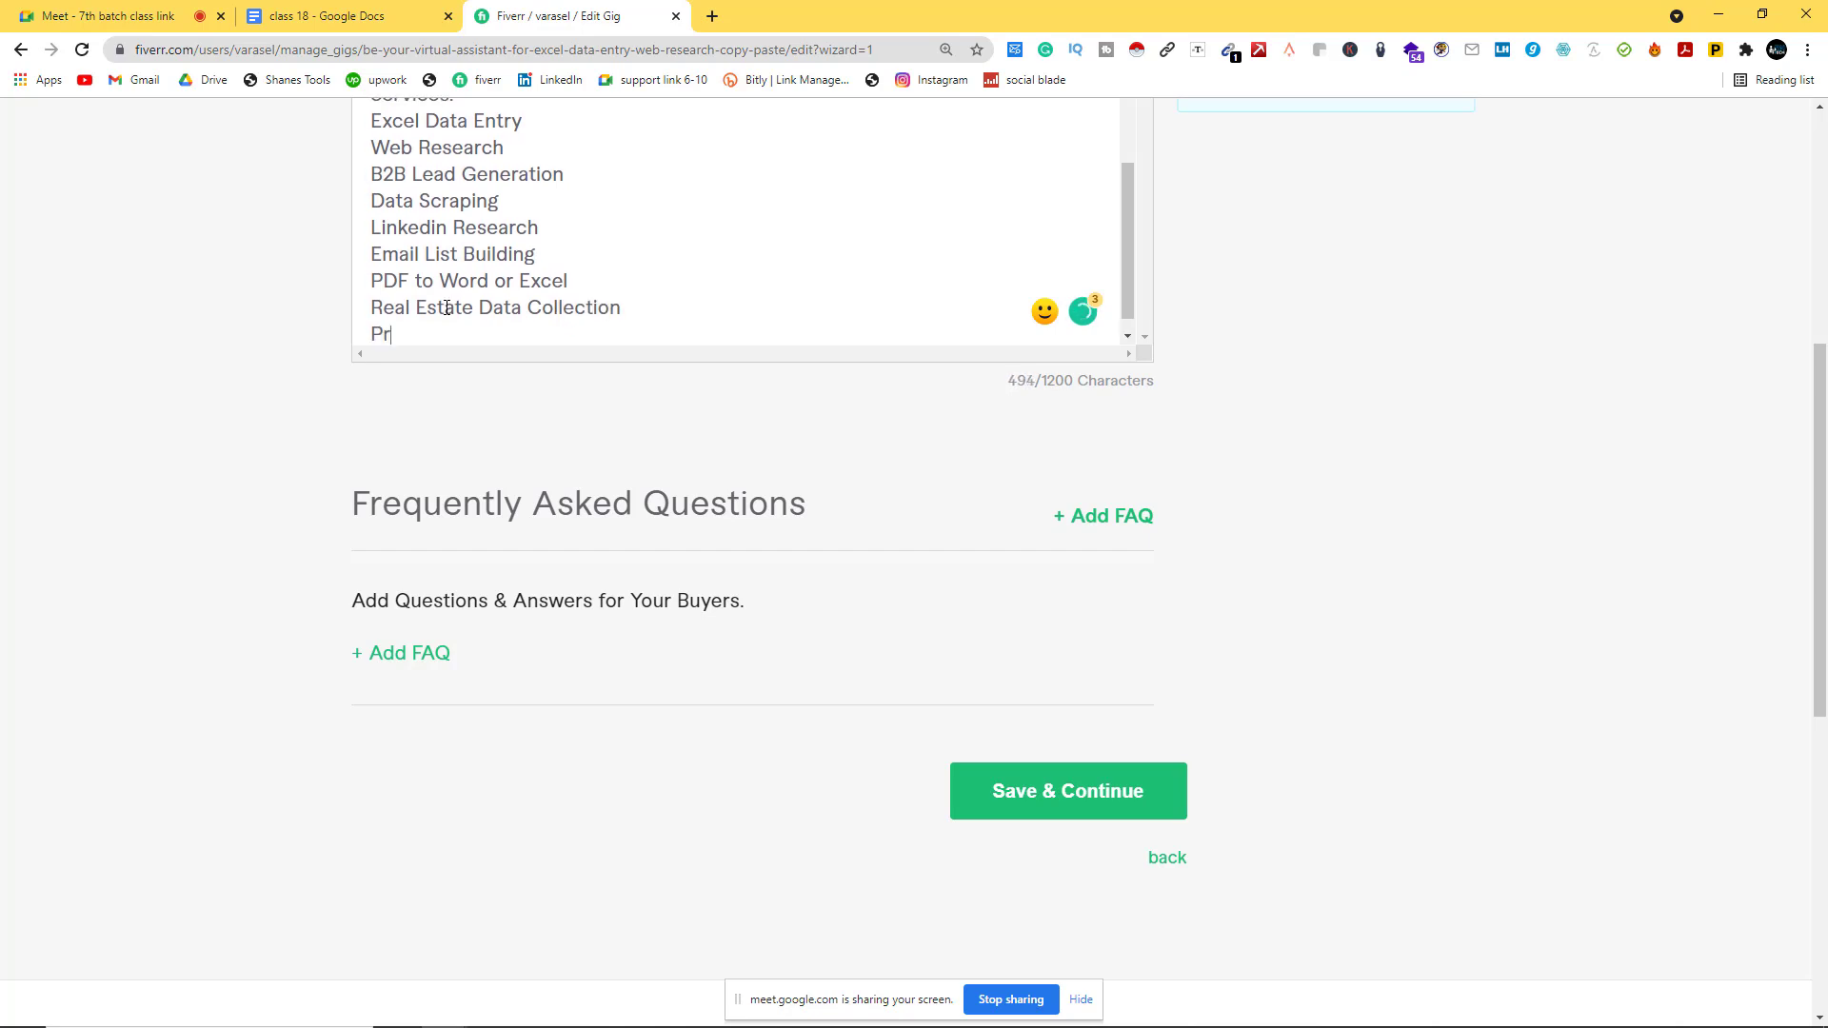
pyautogui.write('oduct Upload')
pyautogui.press('Return')
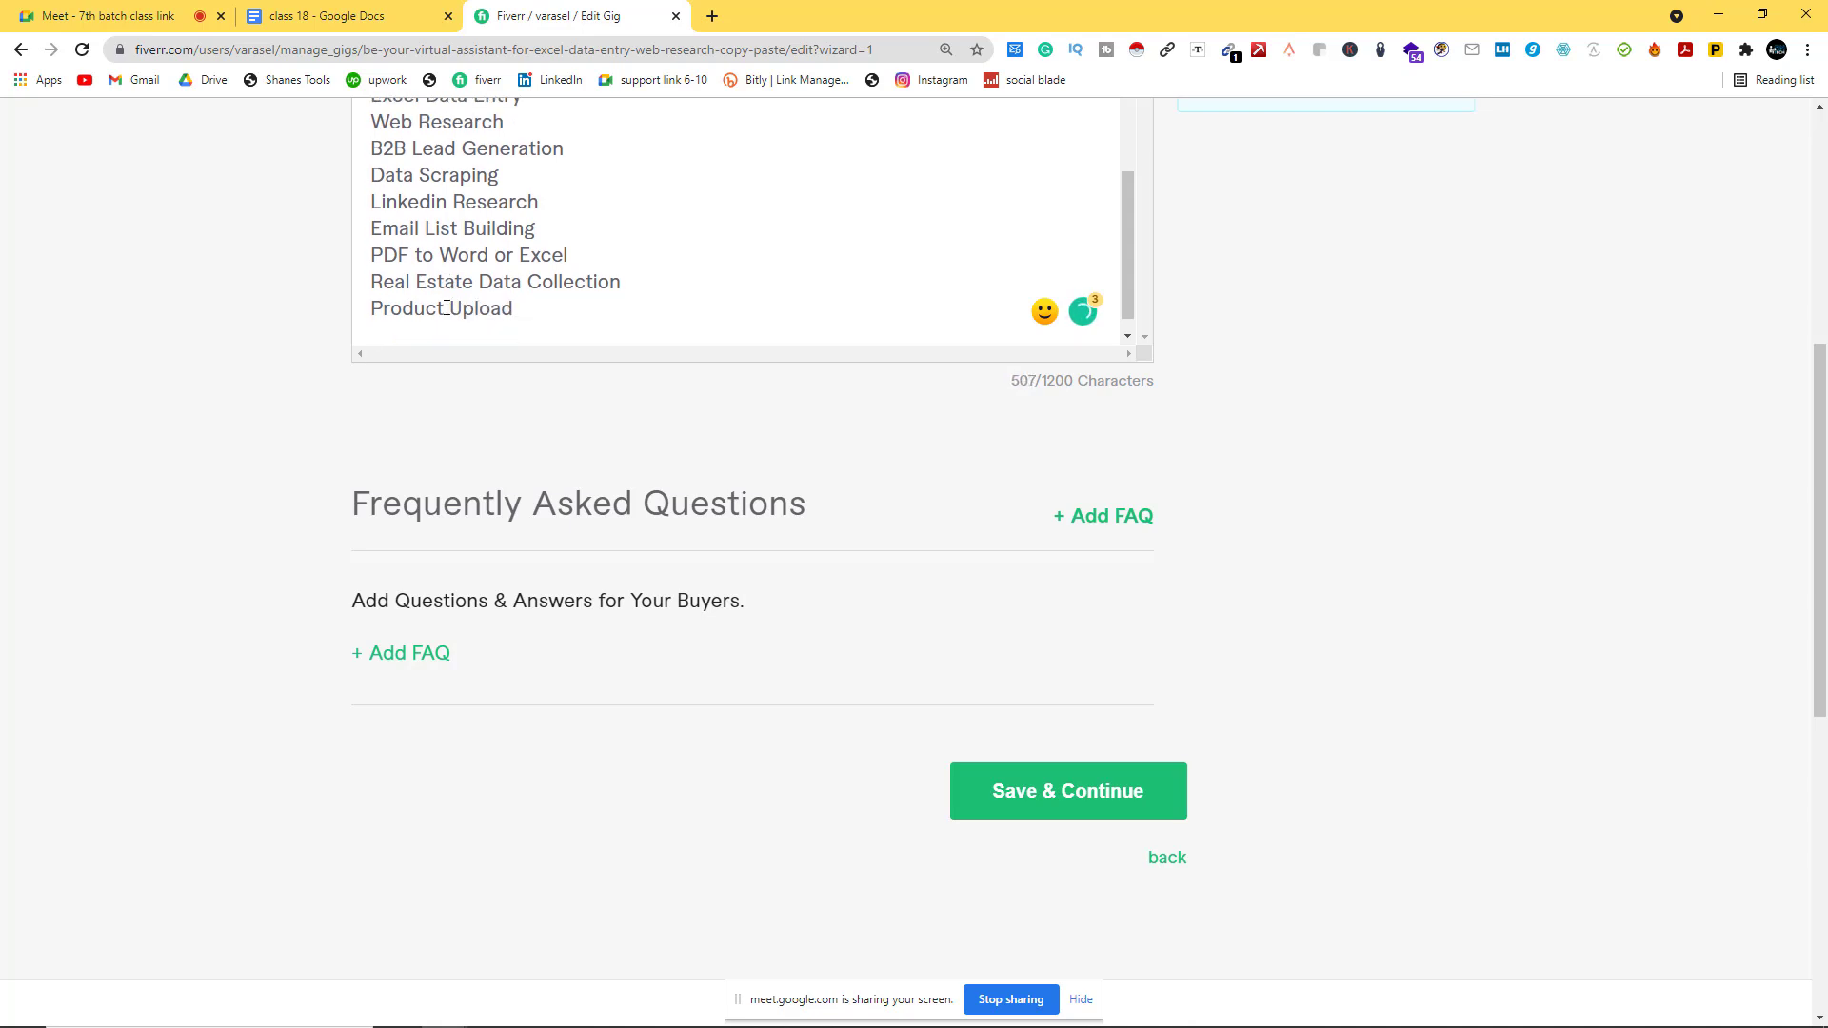
pyautogui.write('Product')
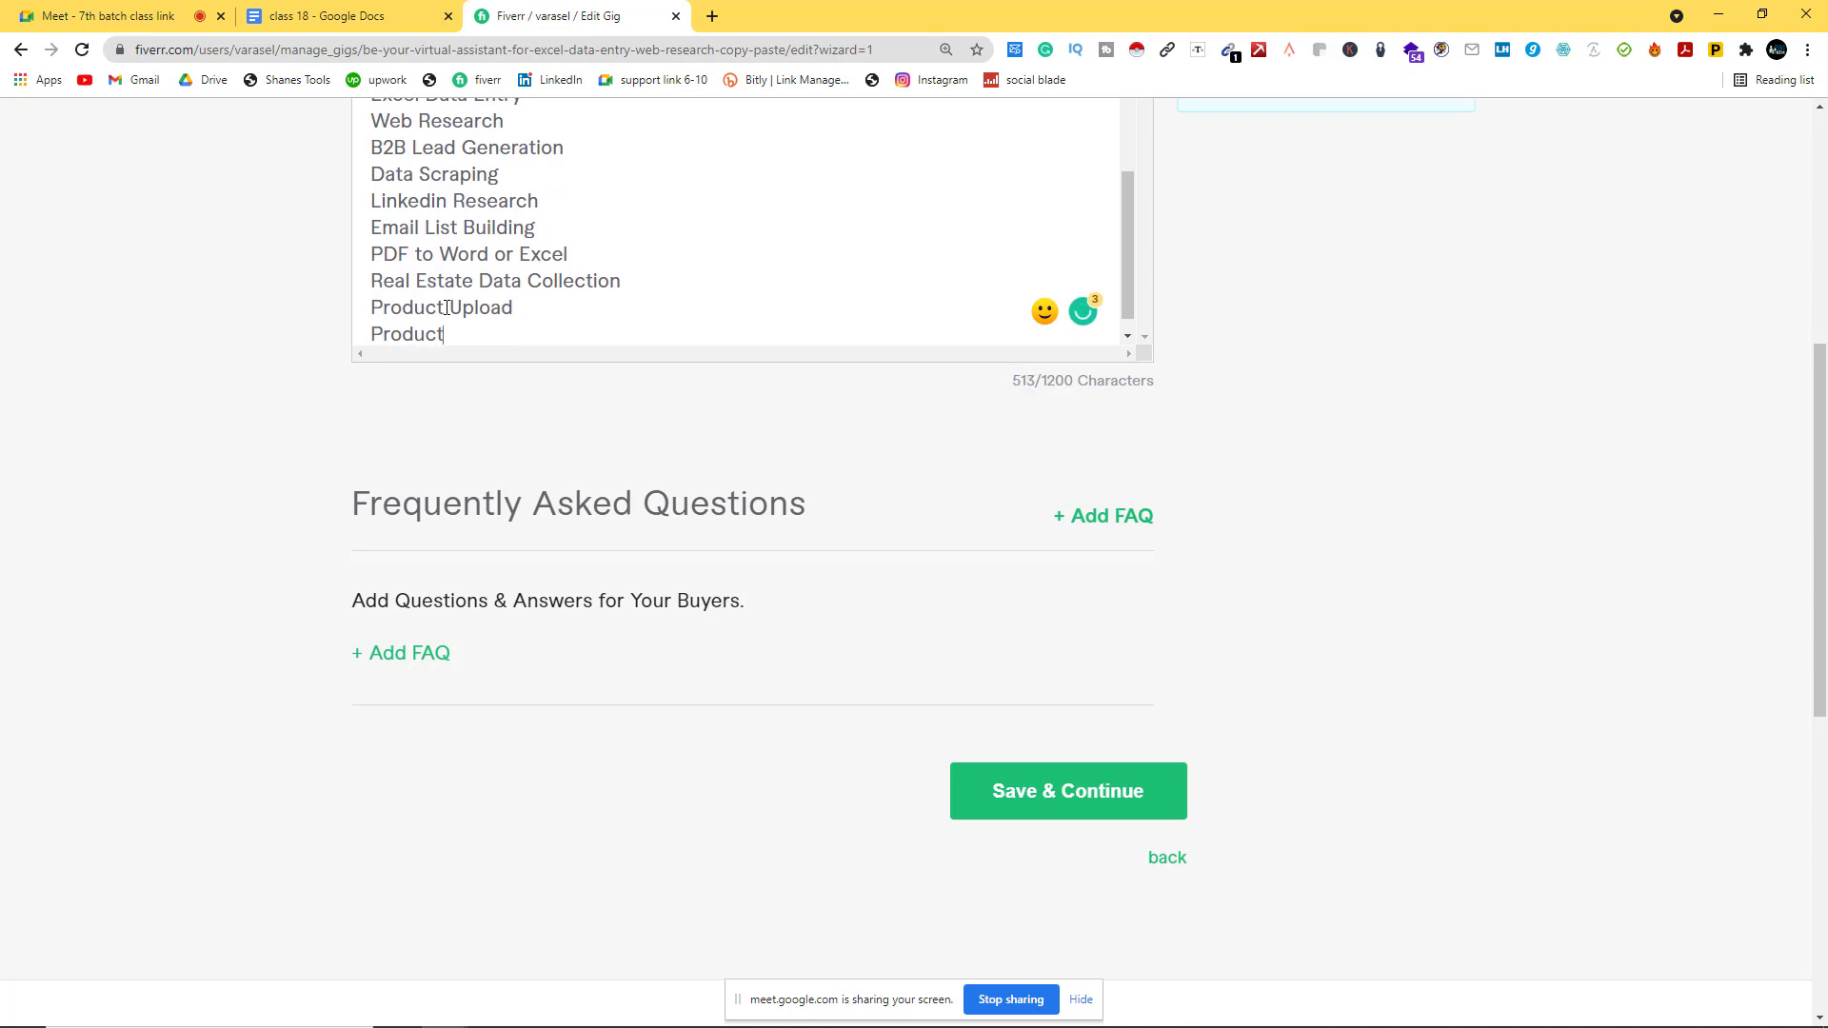
pyautogui.write(' Listing')
pyautogui.press('Return')
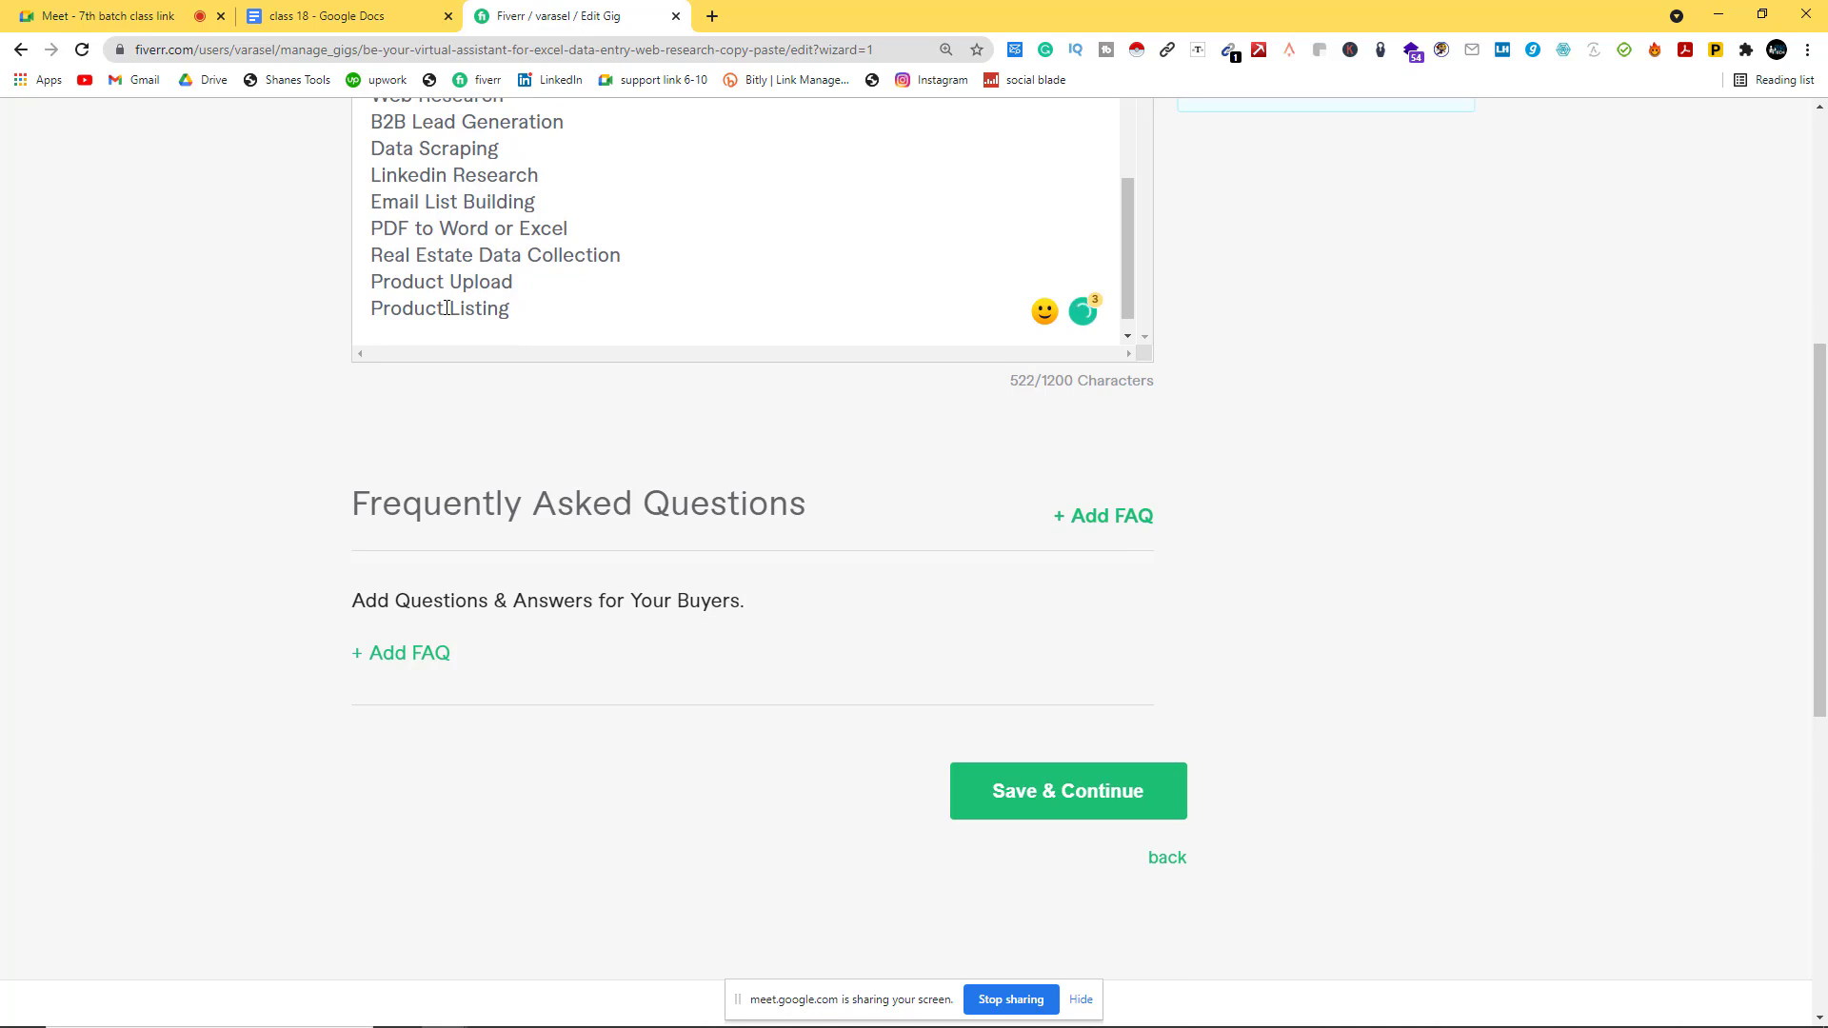
# Step: Check the service lists of two competitor gigs and begin the next service line in the gig editor with "Social Media"
pyautogui.moveTo(447, 1020)
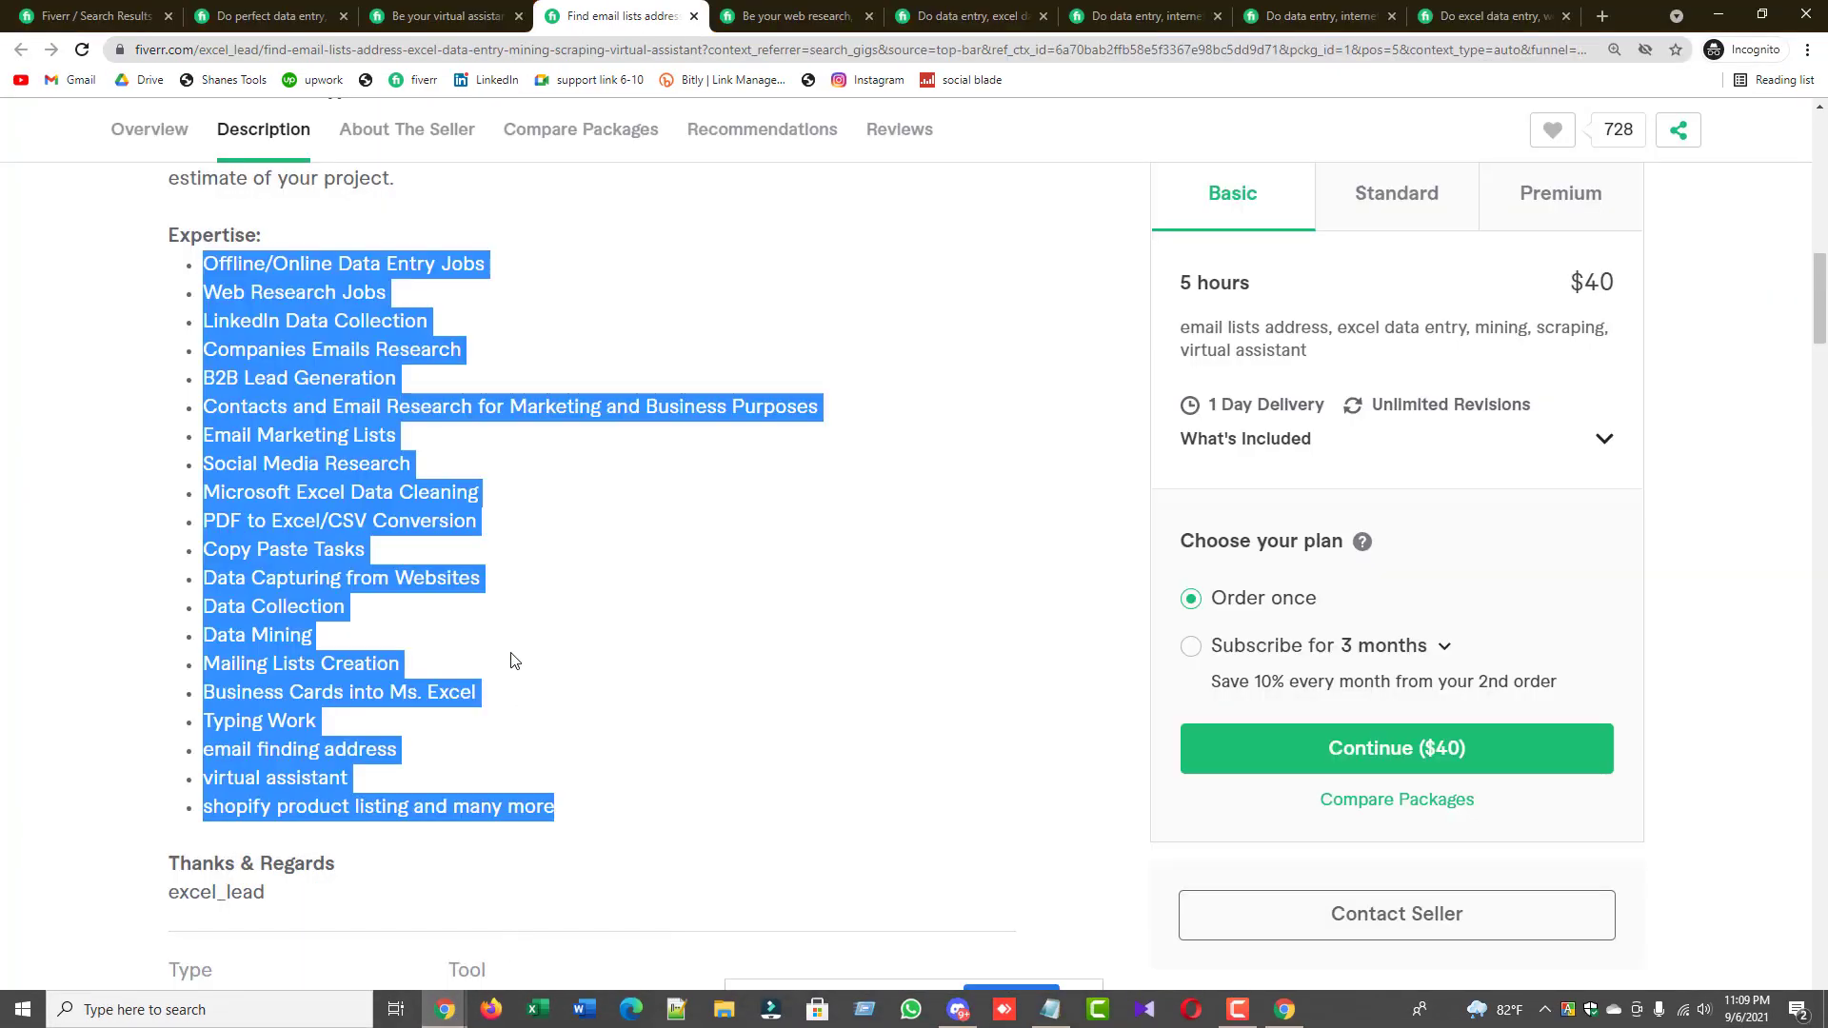
pyautogui.click(514, 914)
pyautogui.click(463, 11)
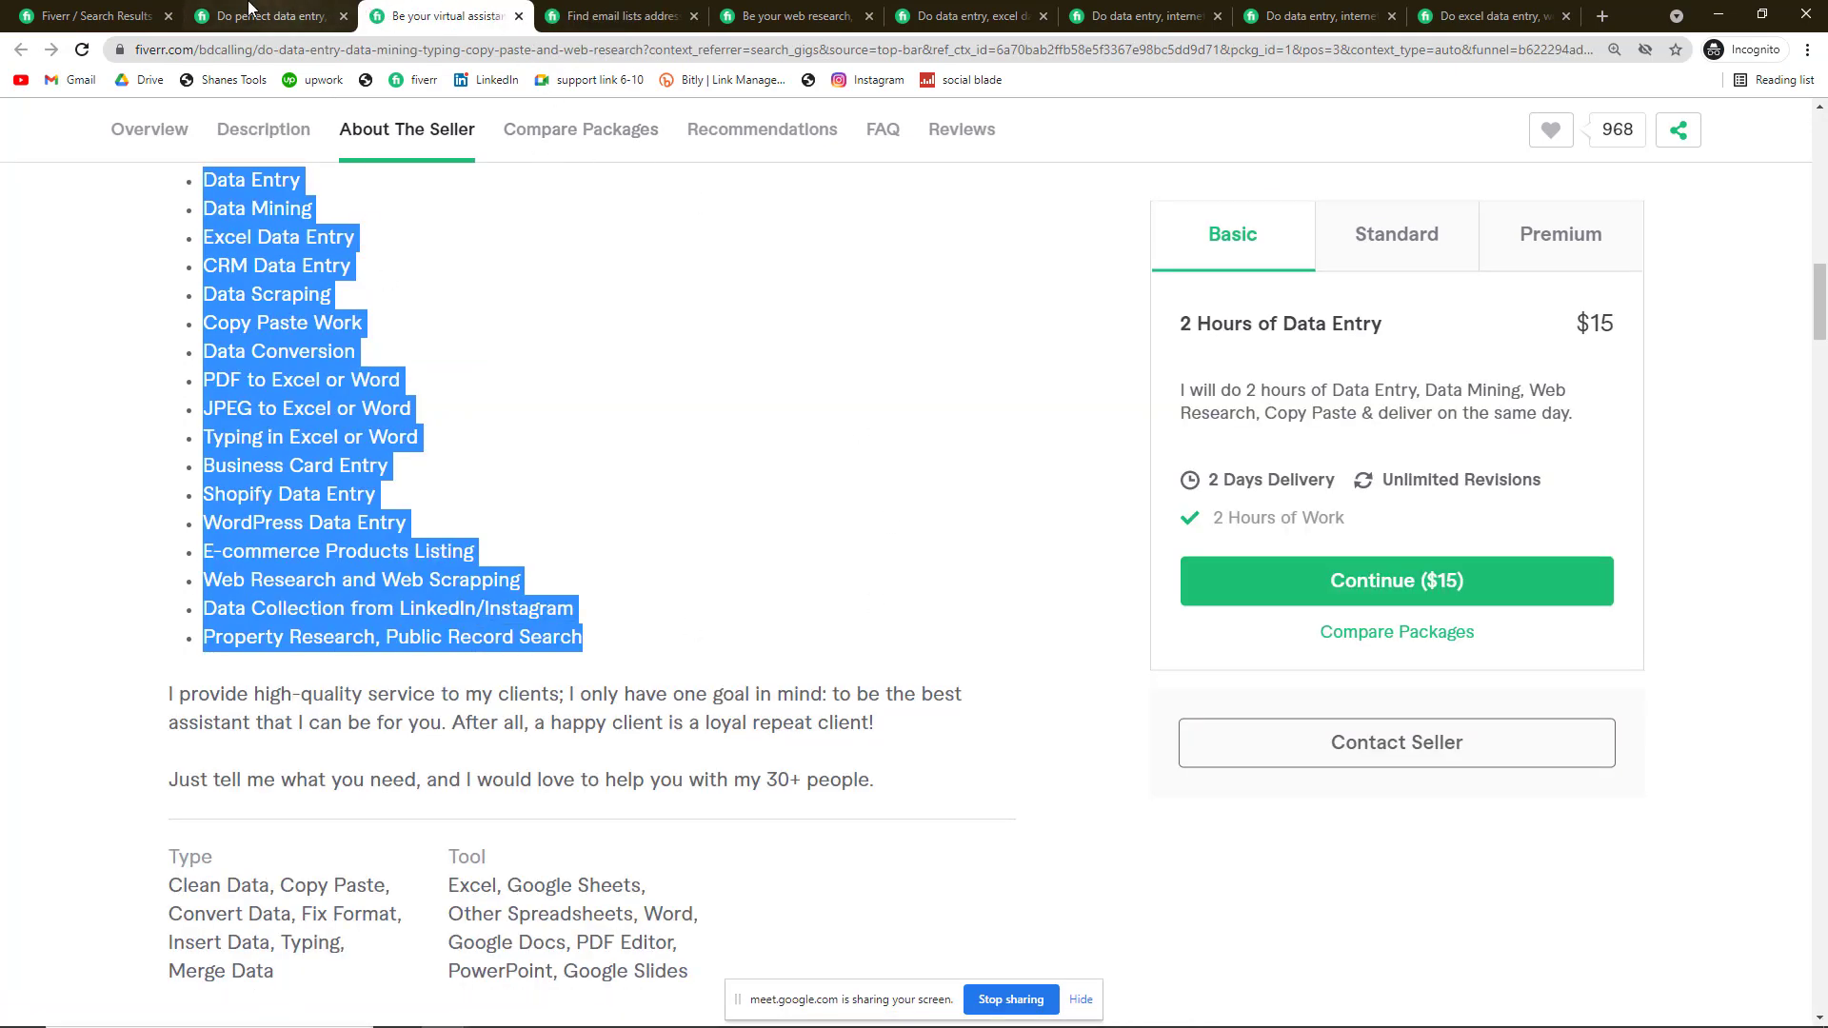
pyautogui.click(444, 1009)
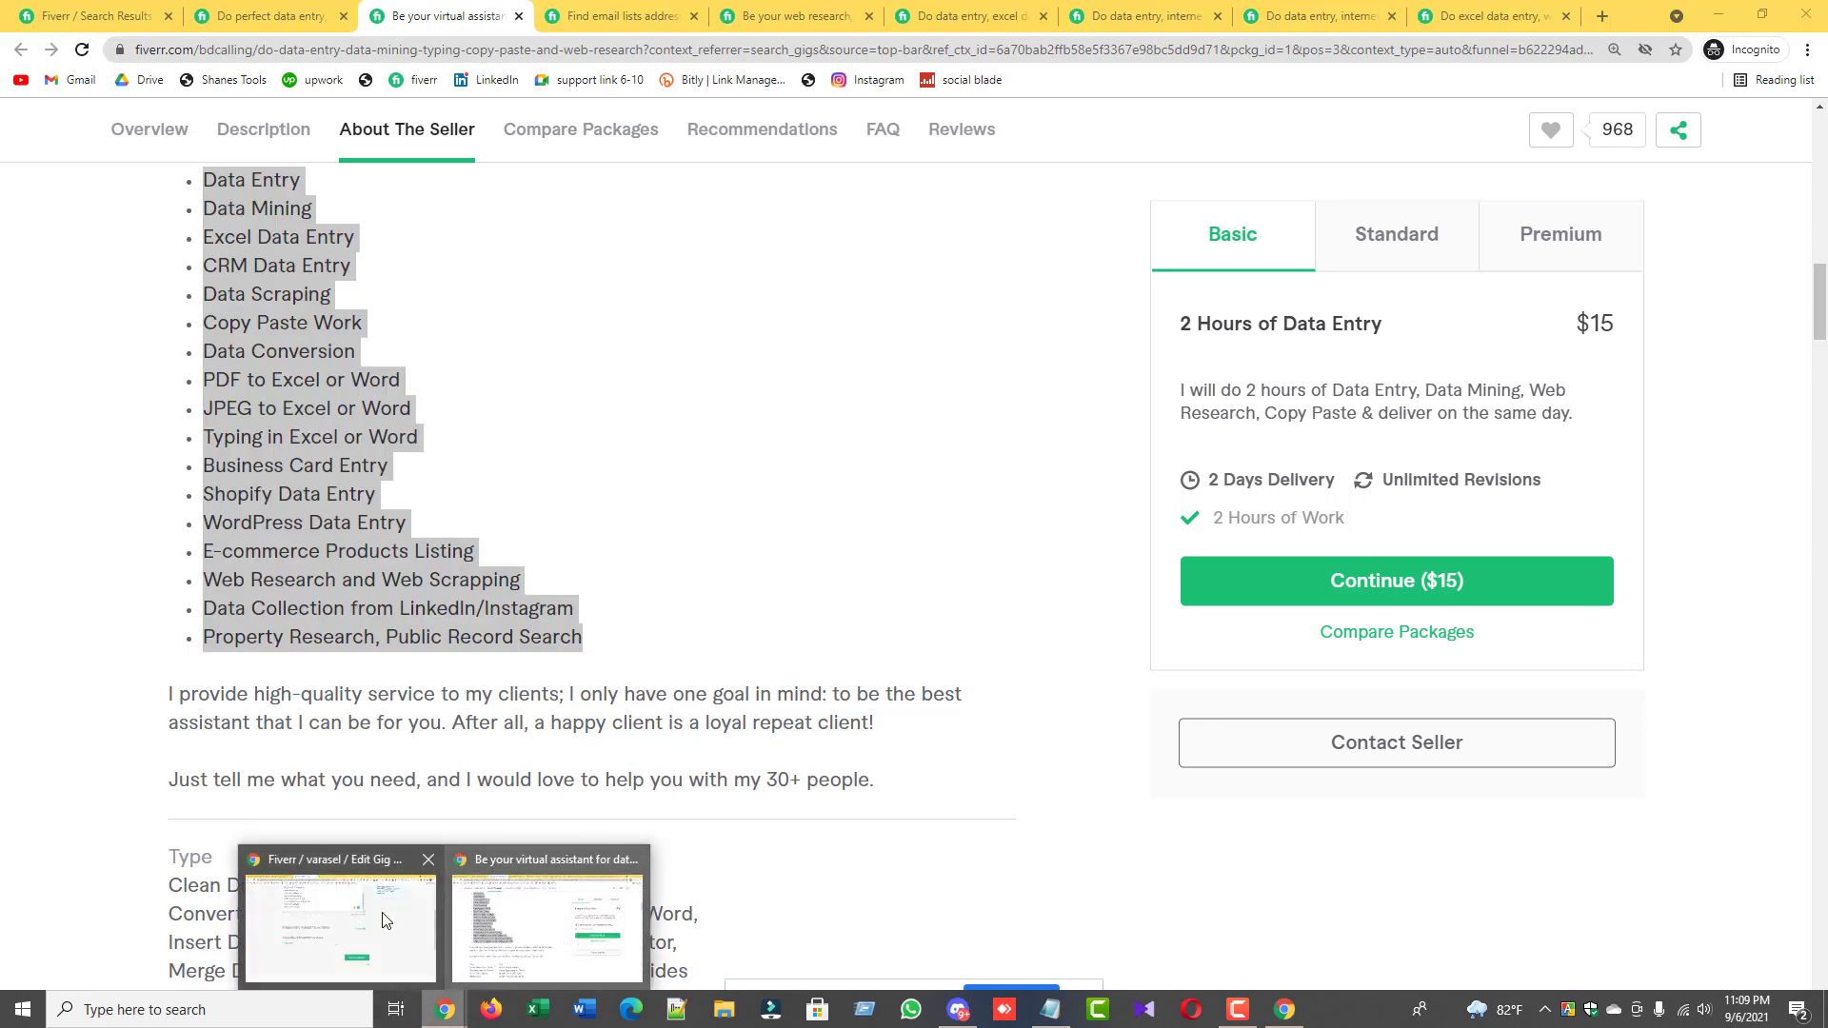
pyautogui.click(425, 895)
pyautogui.write('S')
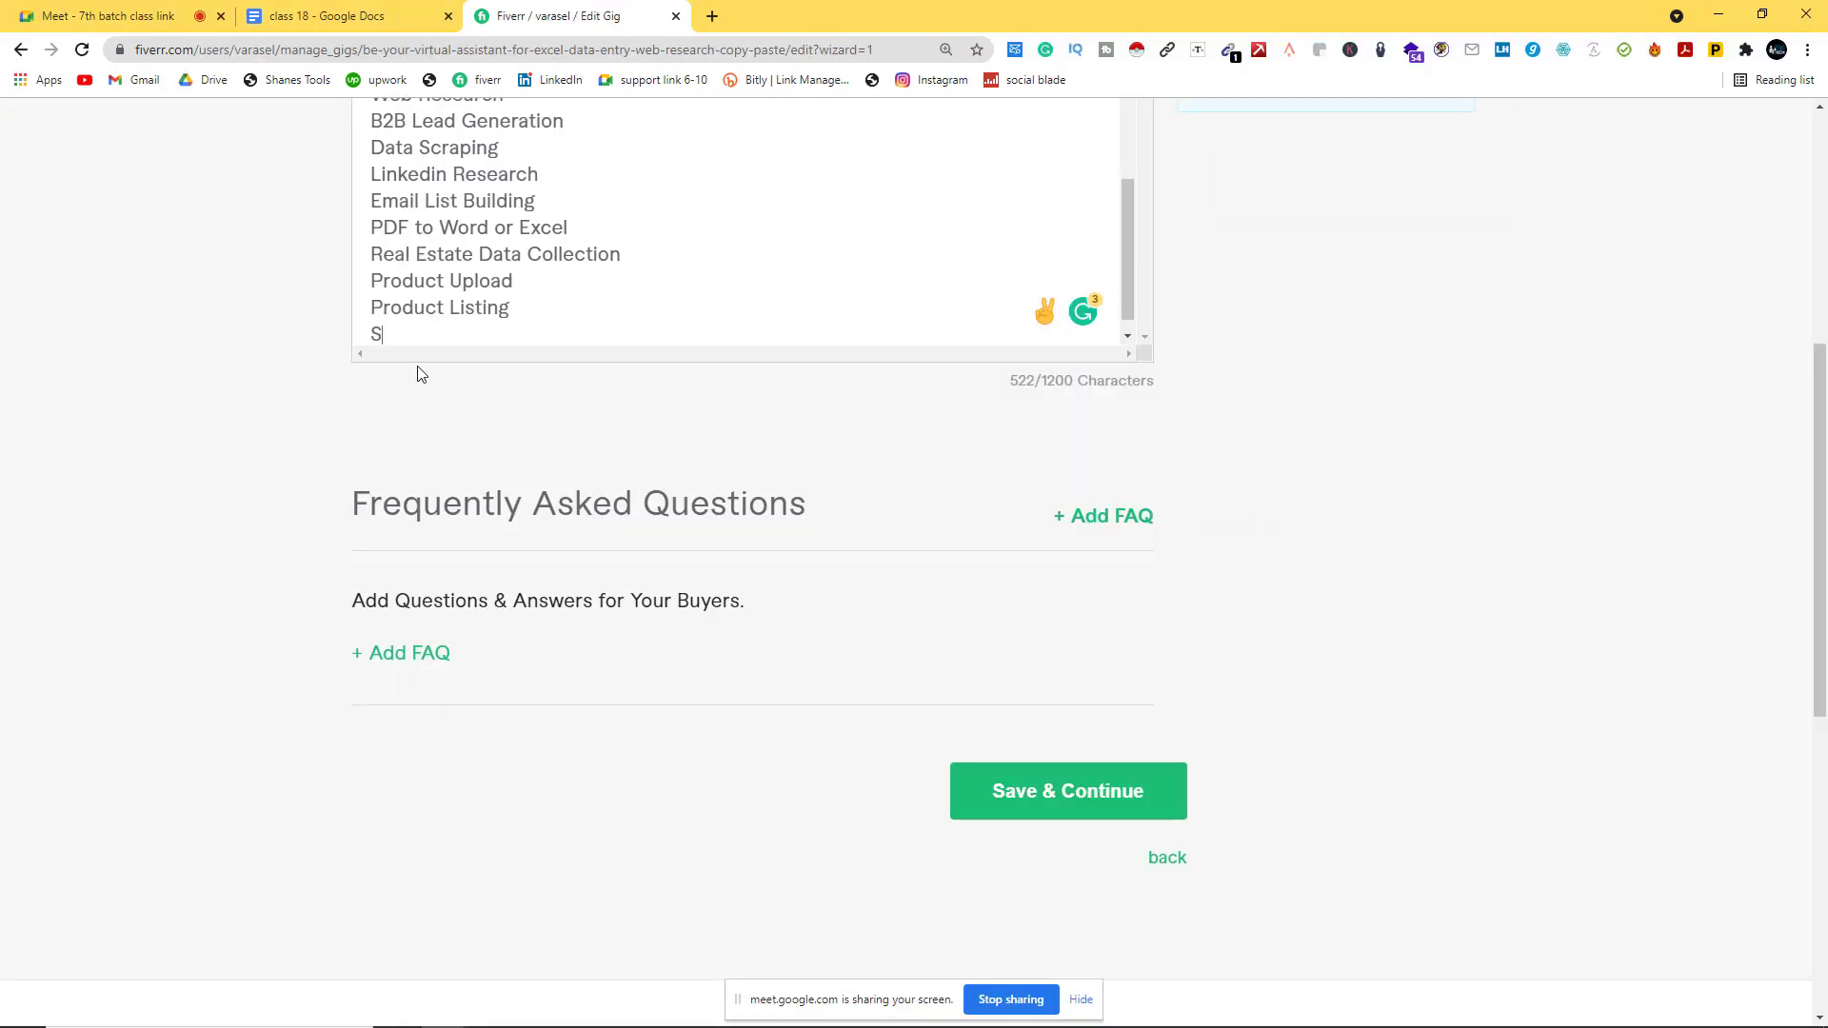
pyautogui.write('ocial Media')
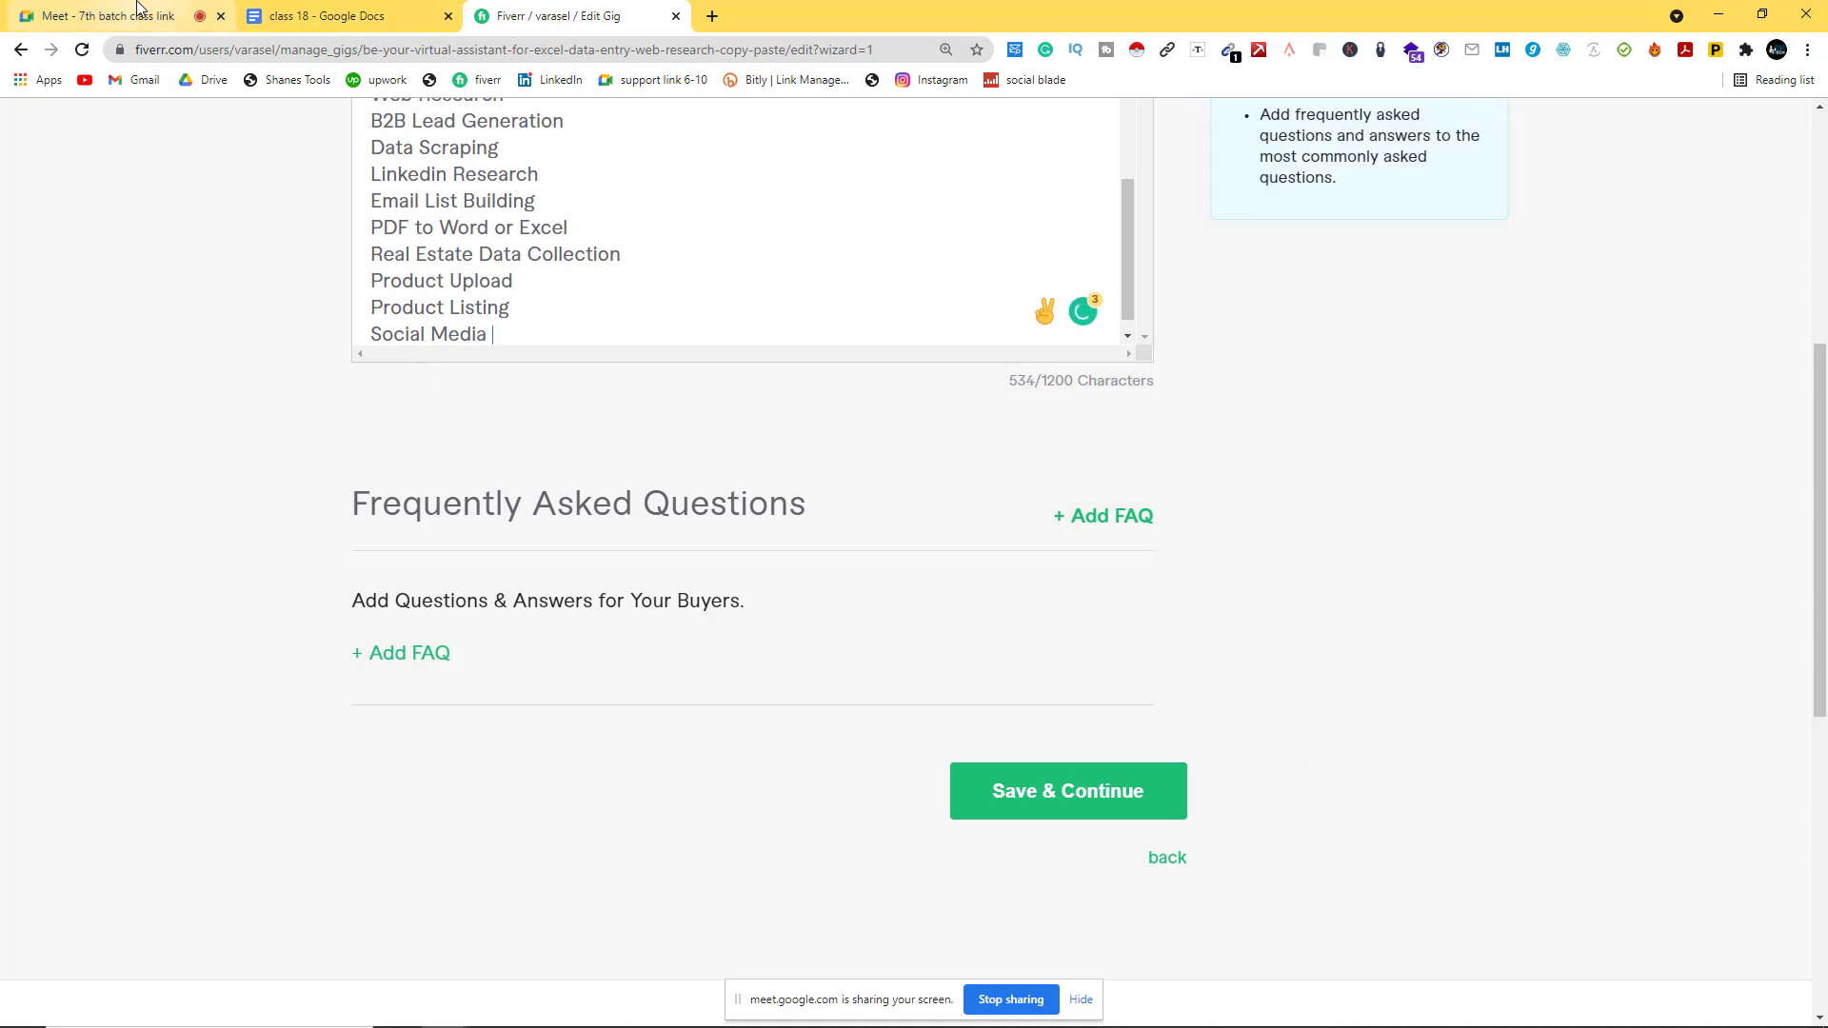
# Step: Switch to the Google Meet call and admit the person waiting to join
pyautogui.click(107, 17)
pyautogui.click(1109, 213)
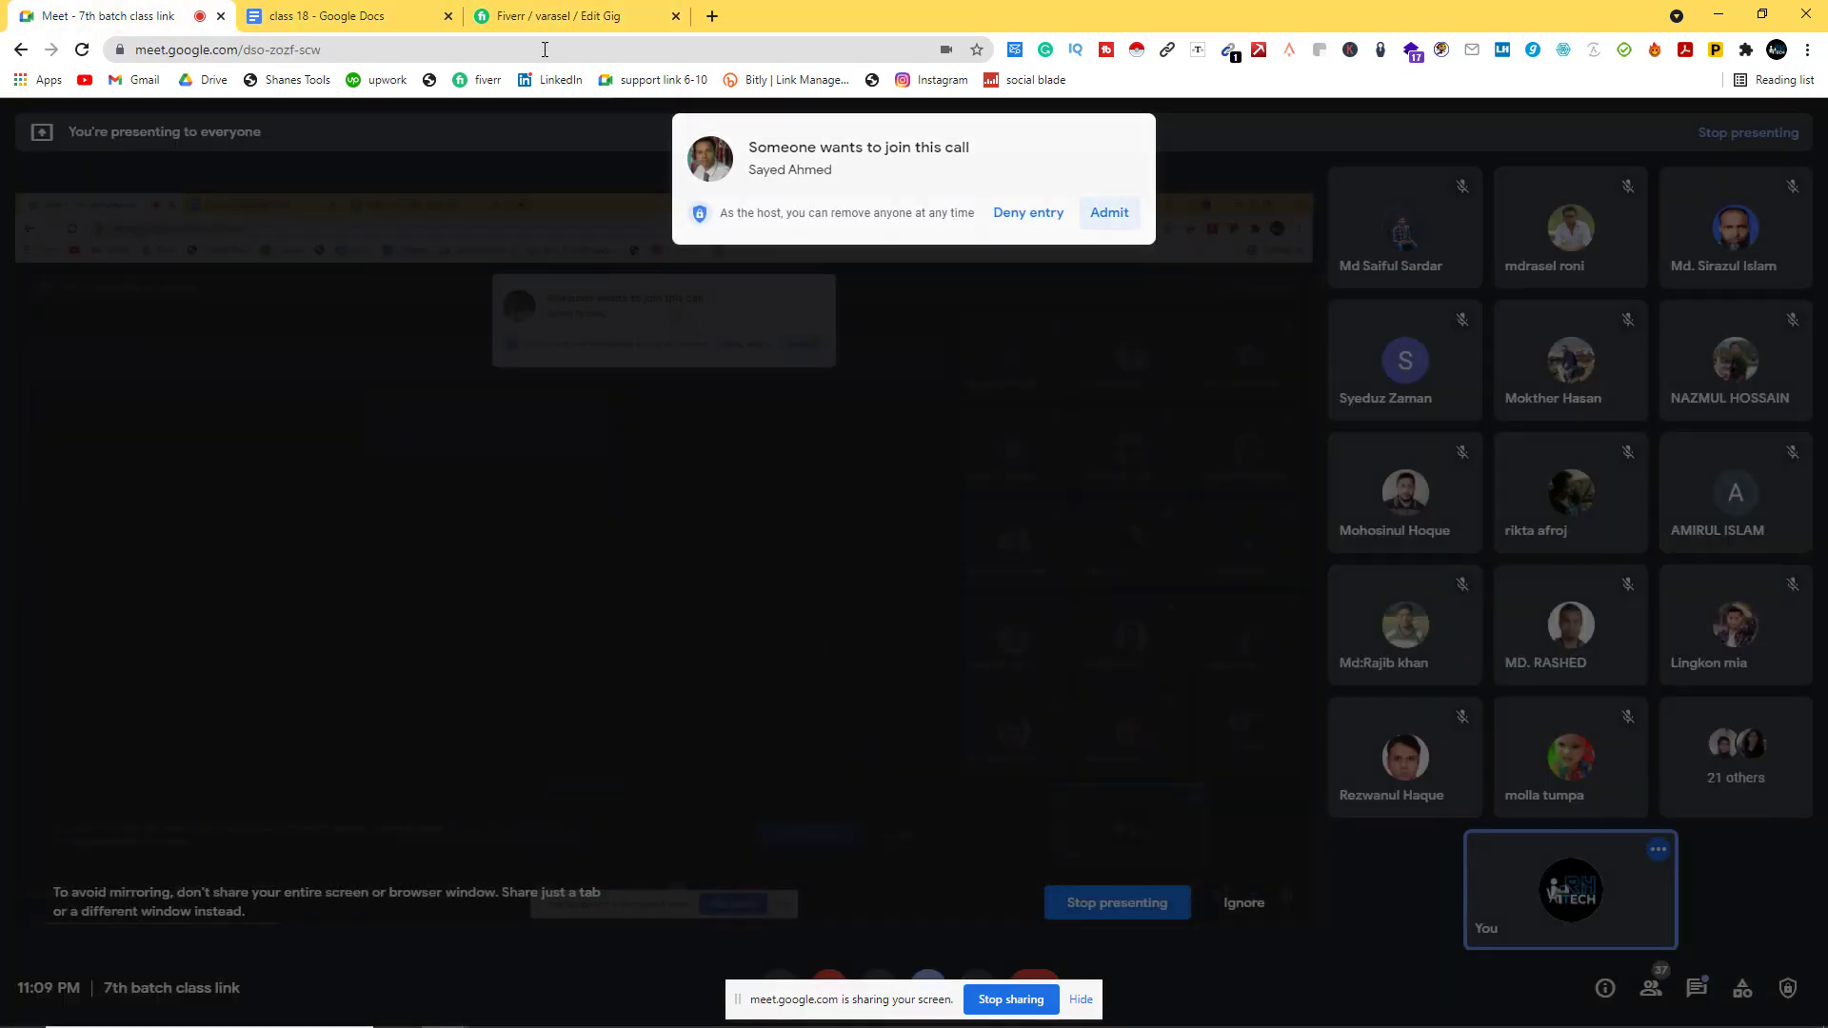
# Step: Return to the gig editor, complete the last service line as "Social Media Research" and start a new line
pyautogui.click(552, 16)
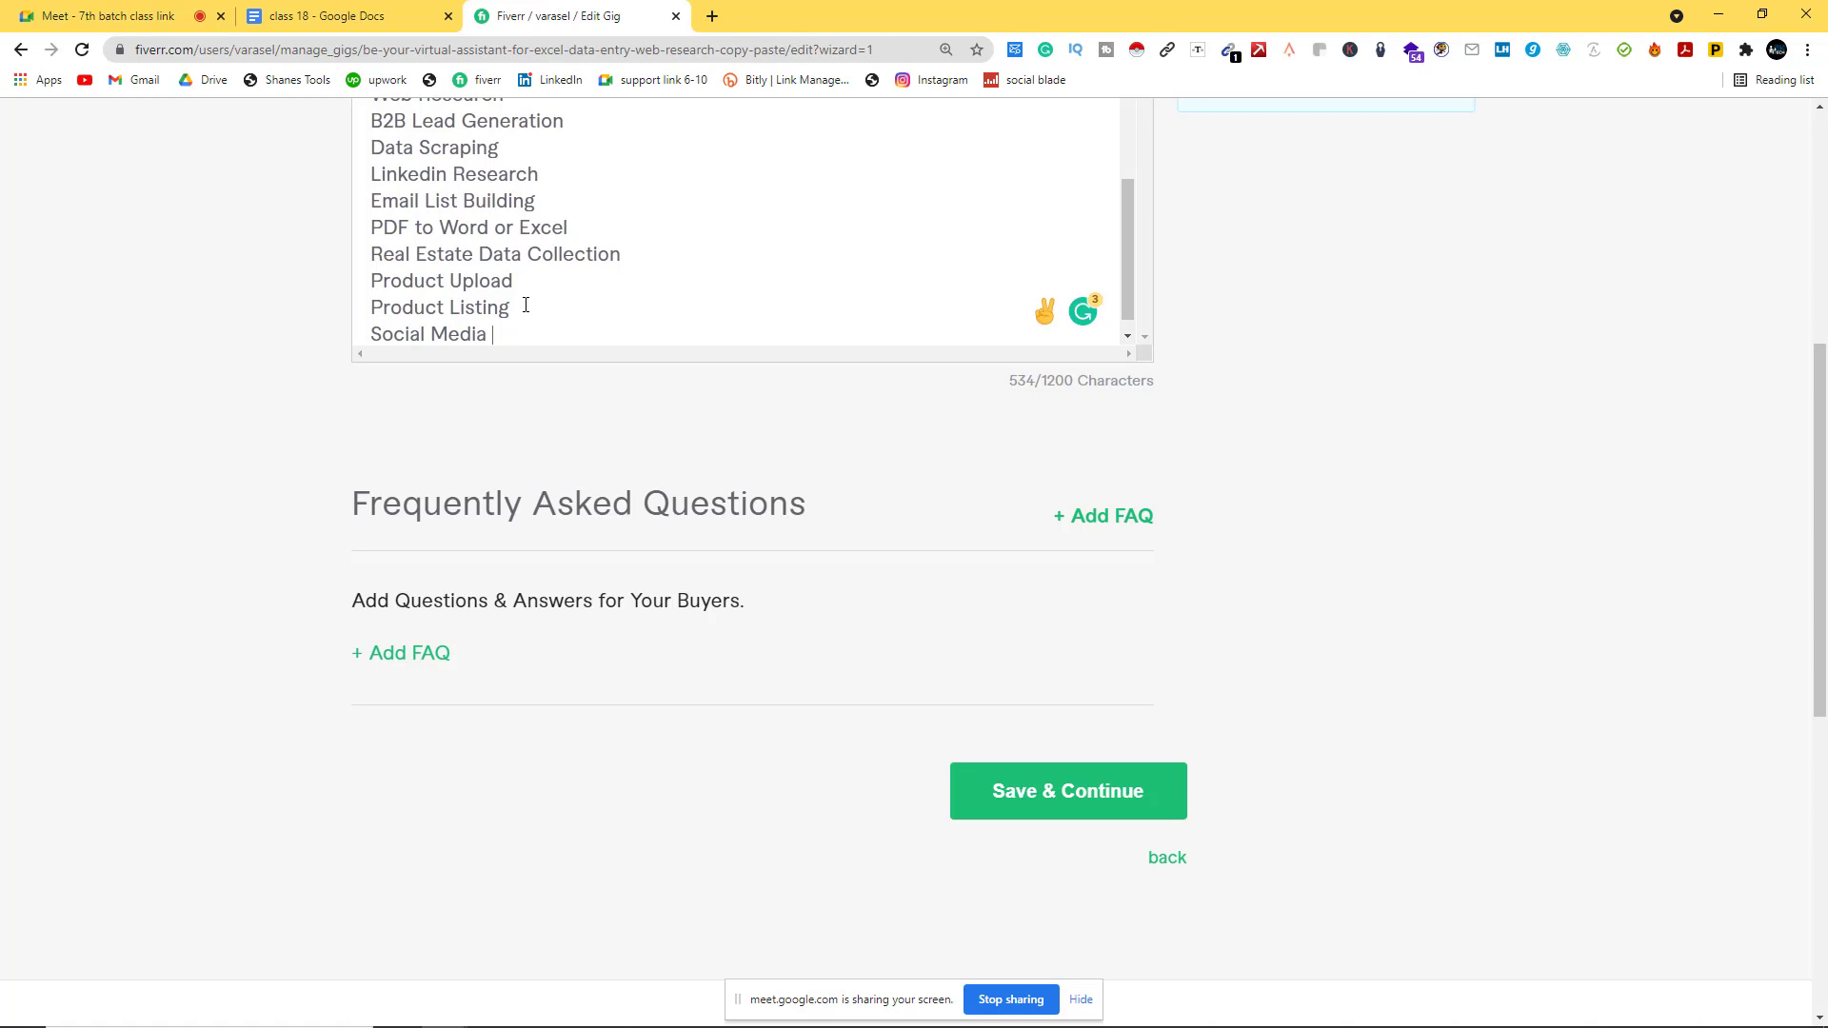
pyautogui.write('Research')
pyautogui.press('Return')
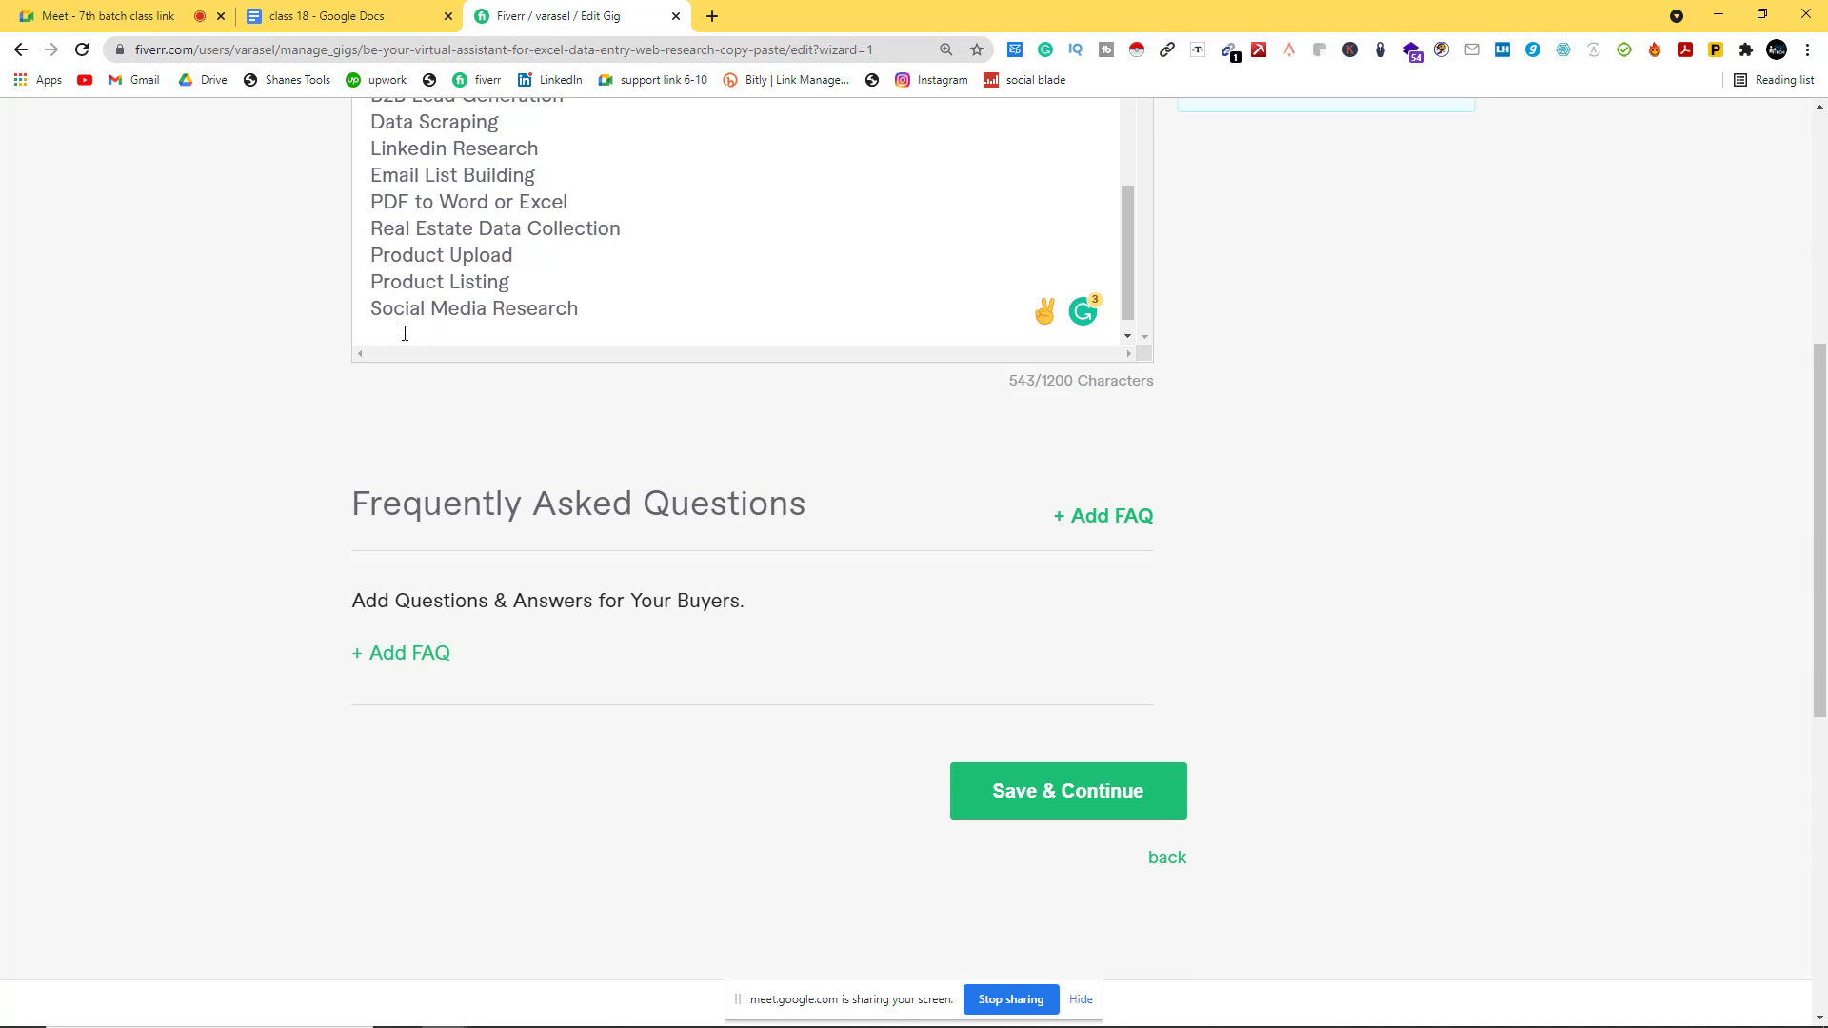
# Step: Look through competitor gigs' service lists and the "data entry" search results, and begin the next service line in the gig editor with "T"
pyautogui.moveTo(586, 1025)
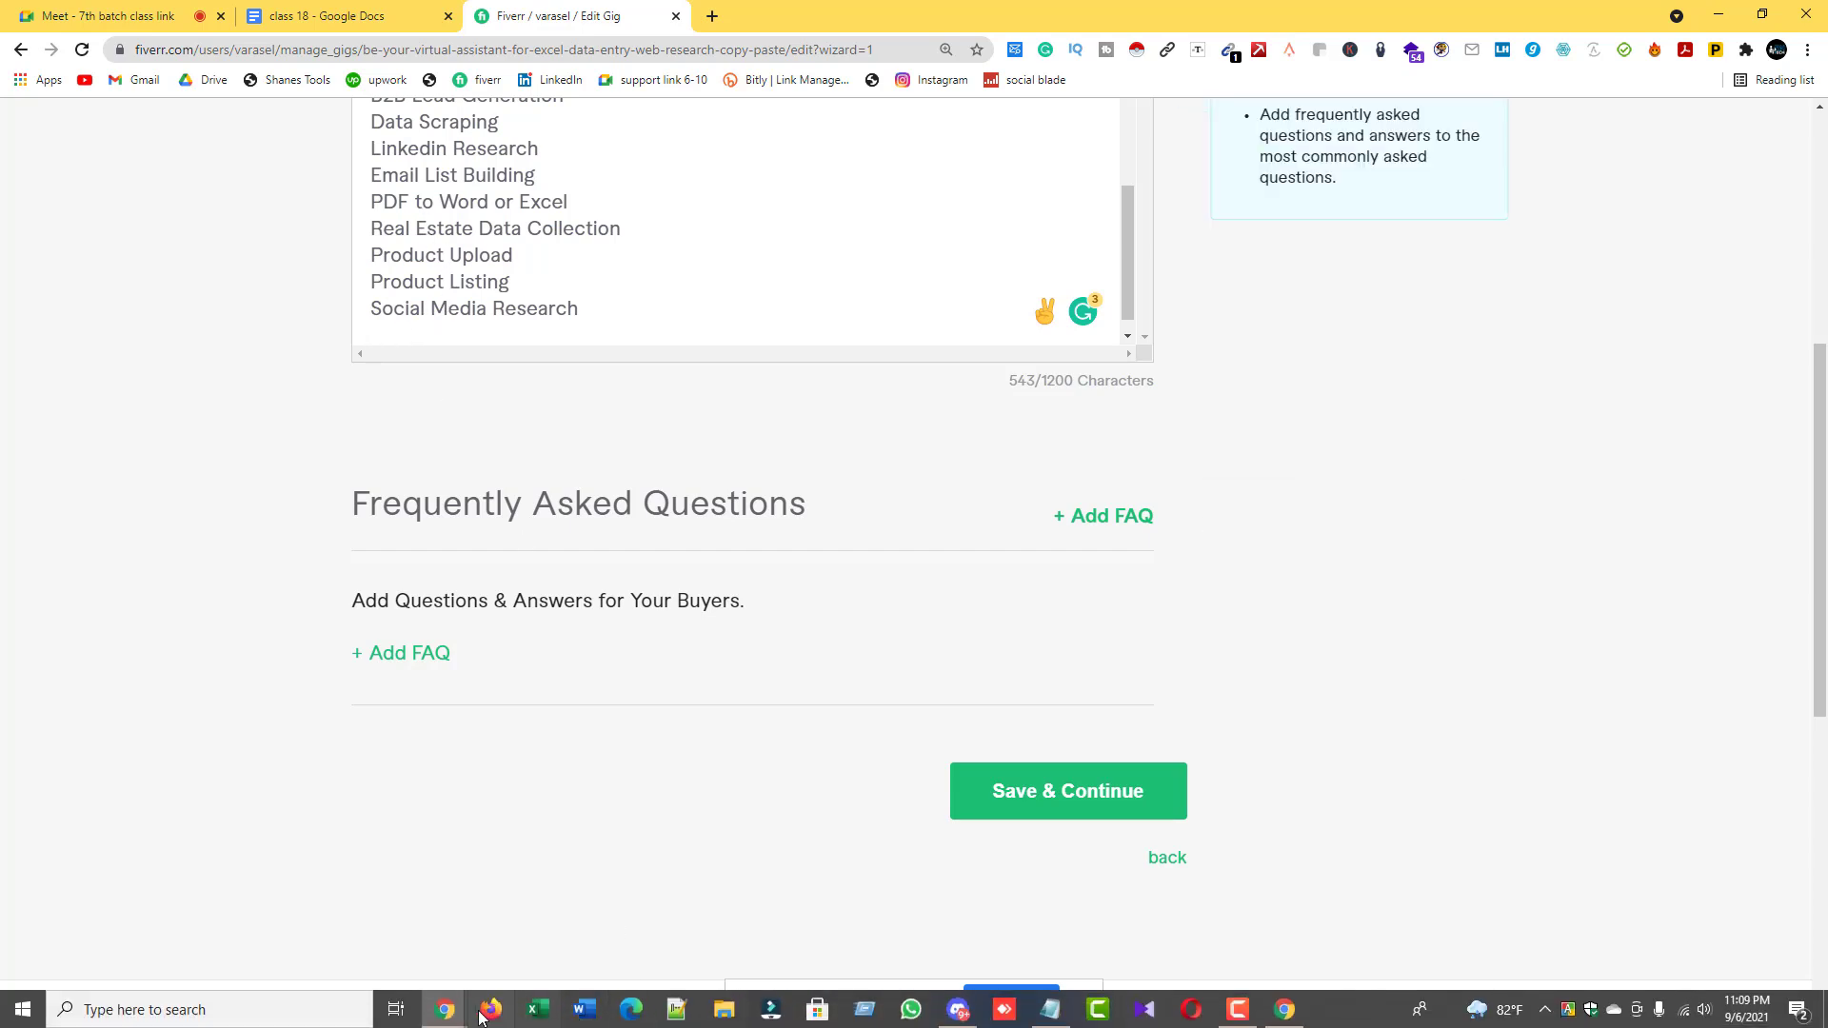
pyautogui.moveTo(456, 1021)
pyautogui.click(539, 916)
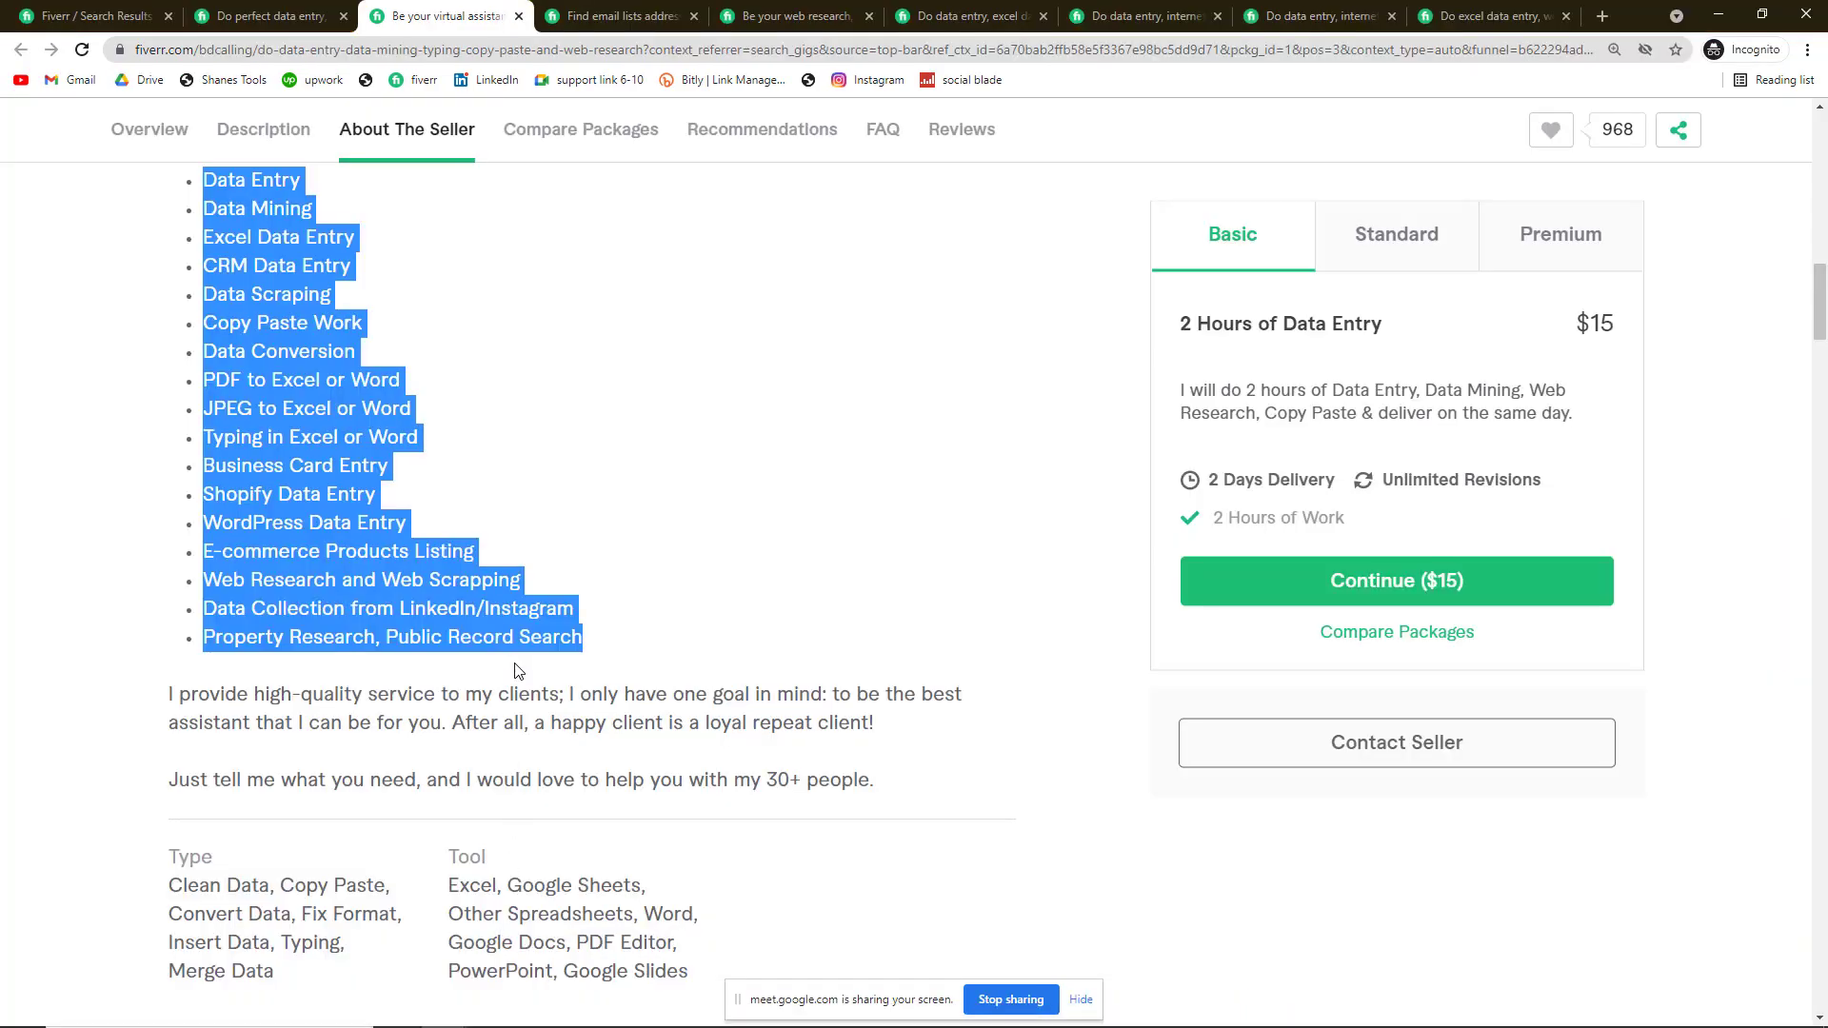
pyautogui.moveTo(519, 1026)
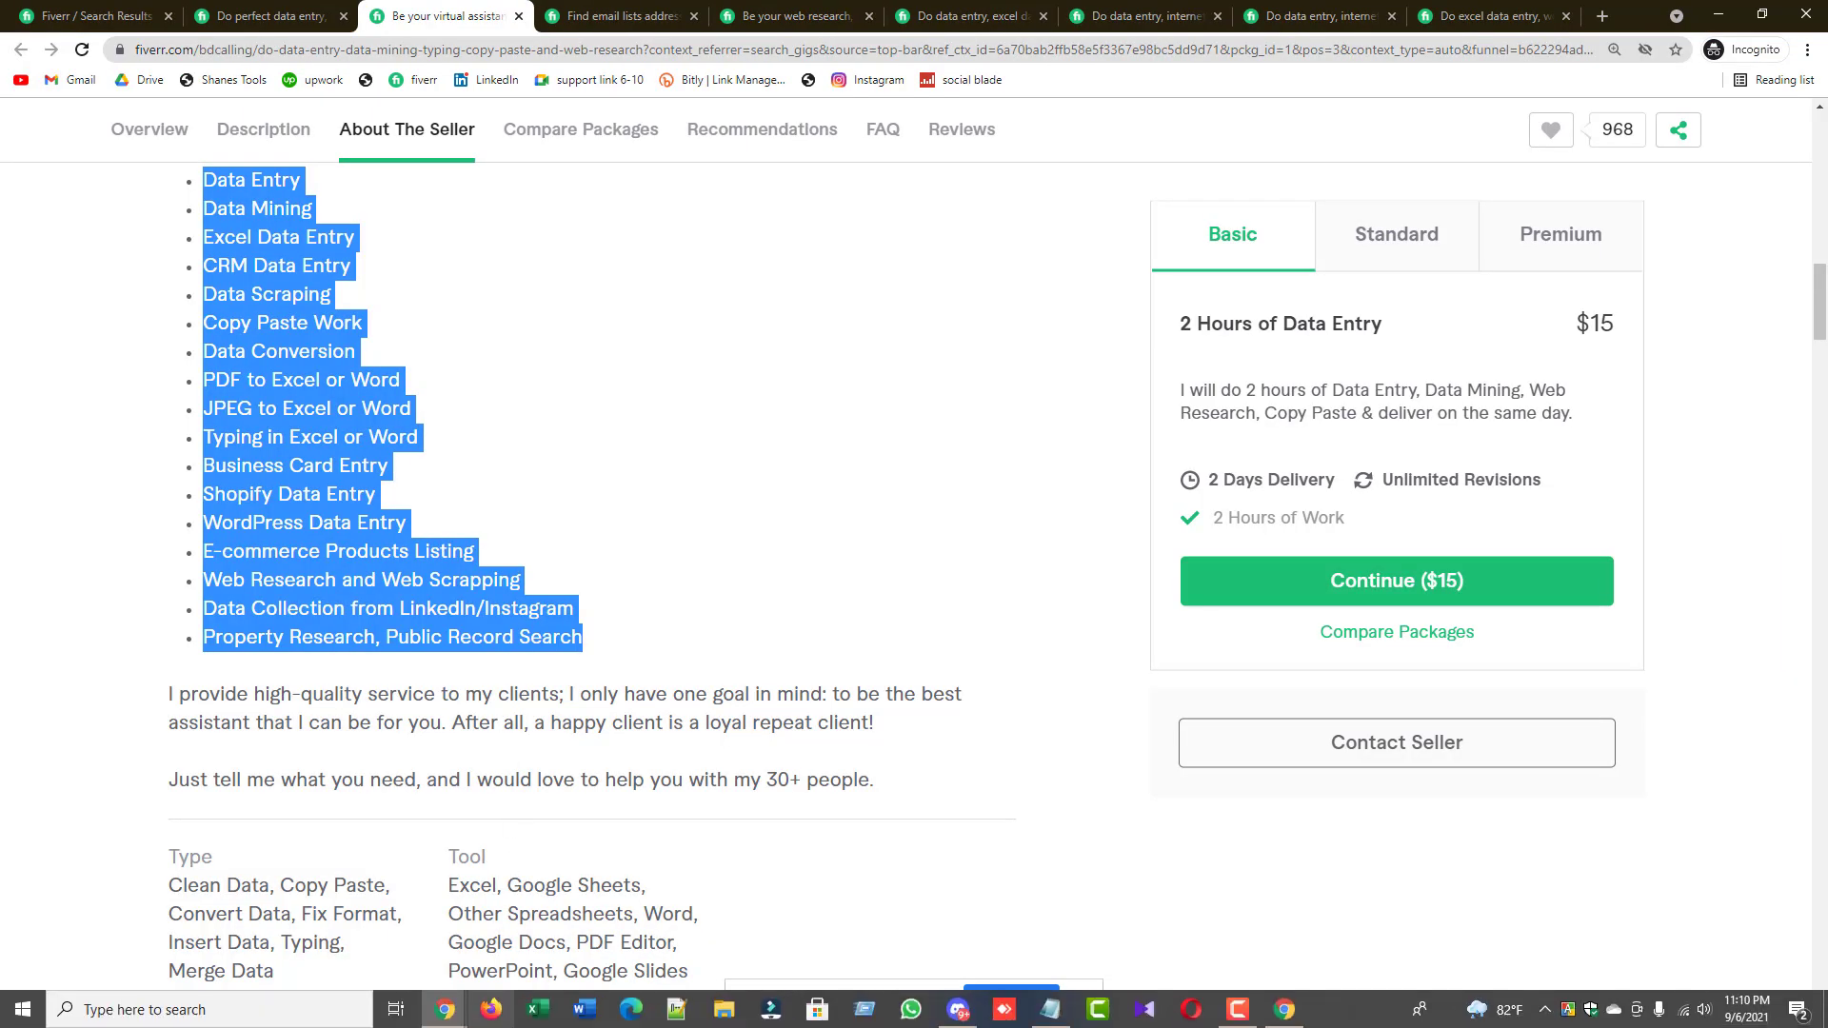
pyautogui.click(586, 16)
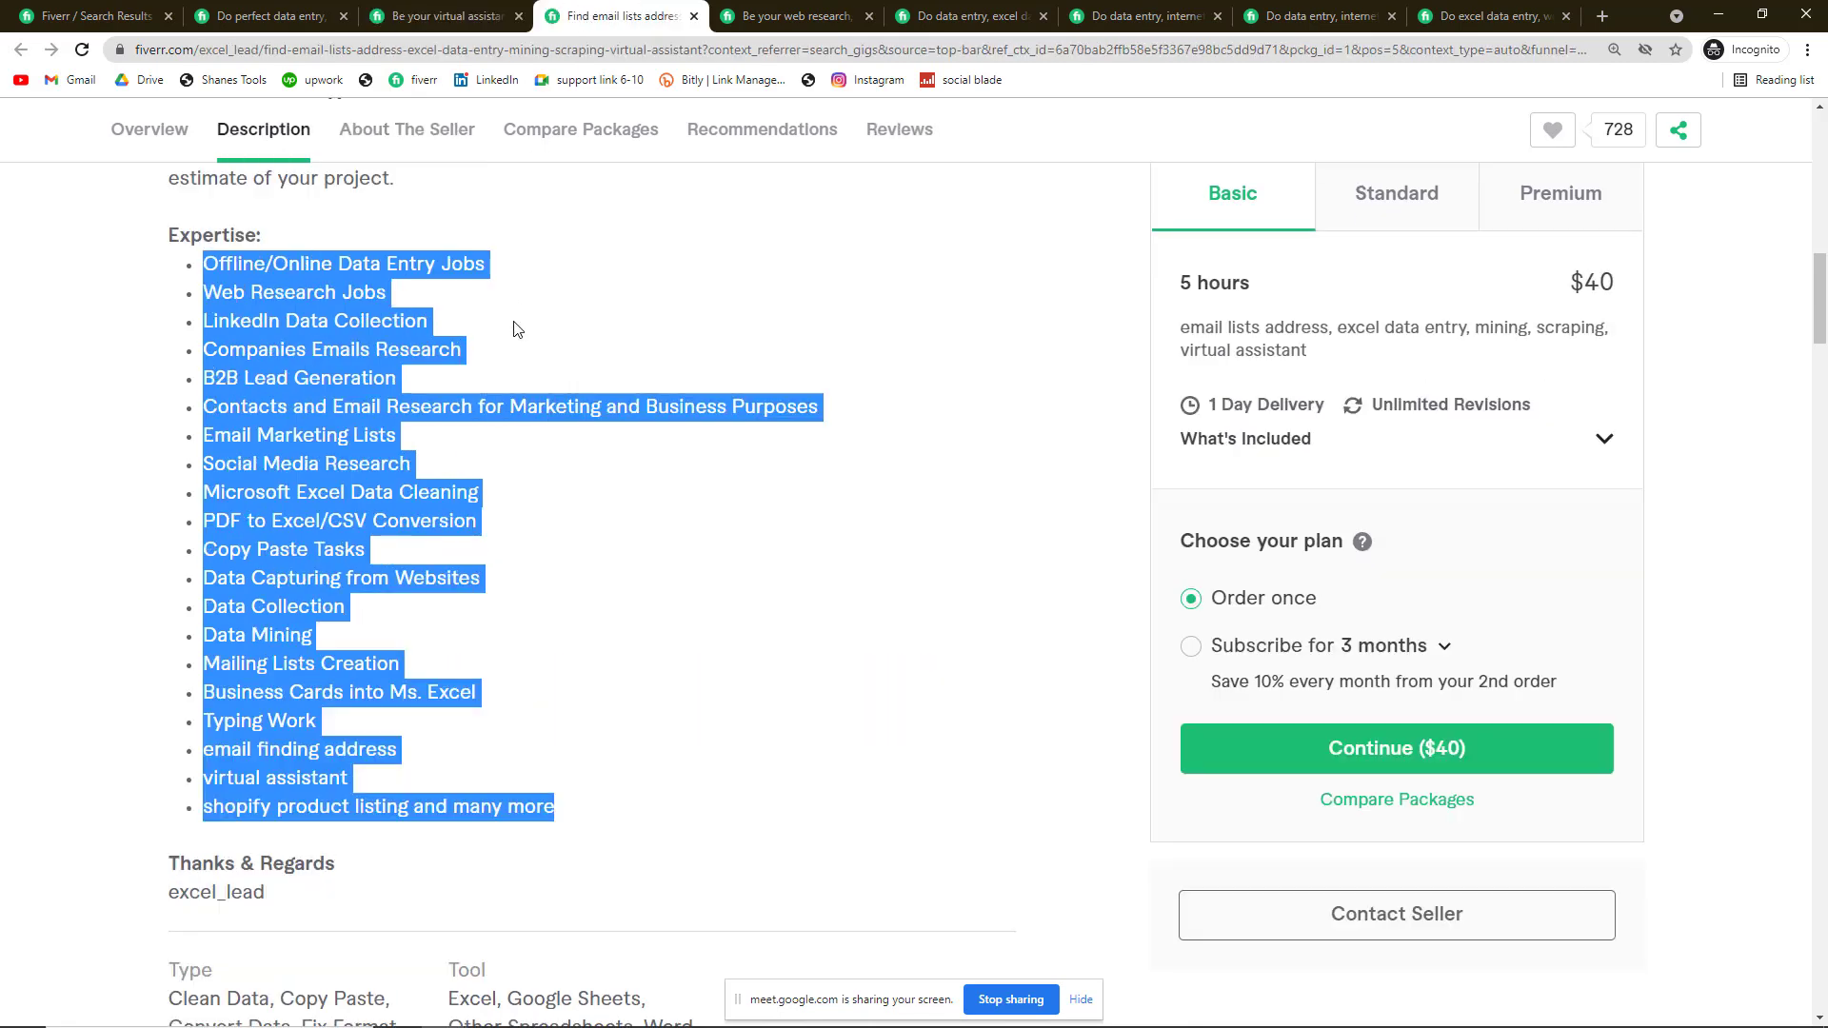
pyautogui.click(57, 15)
pyautogui.moveTo(445, 1009)
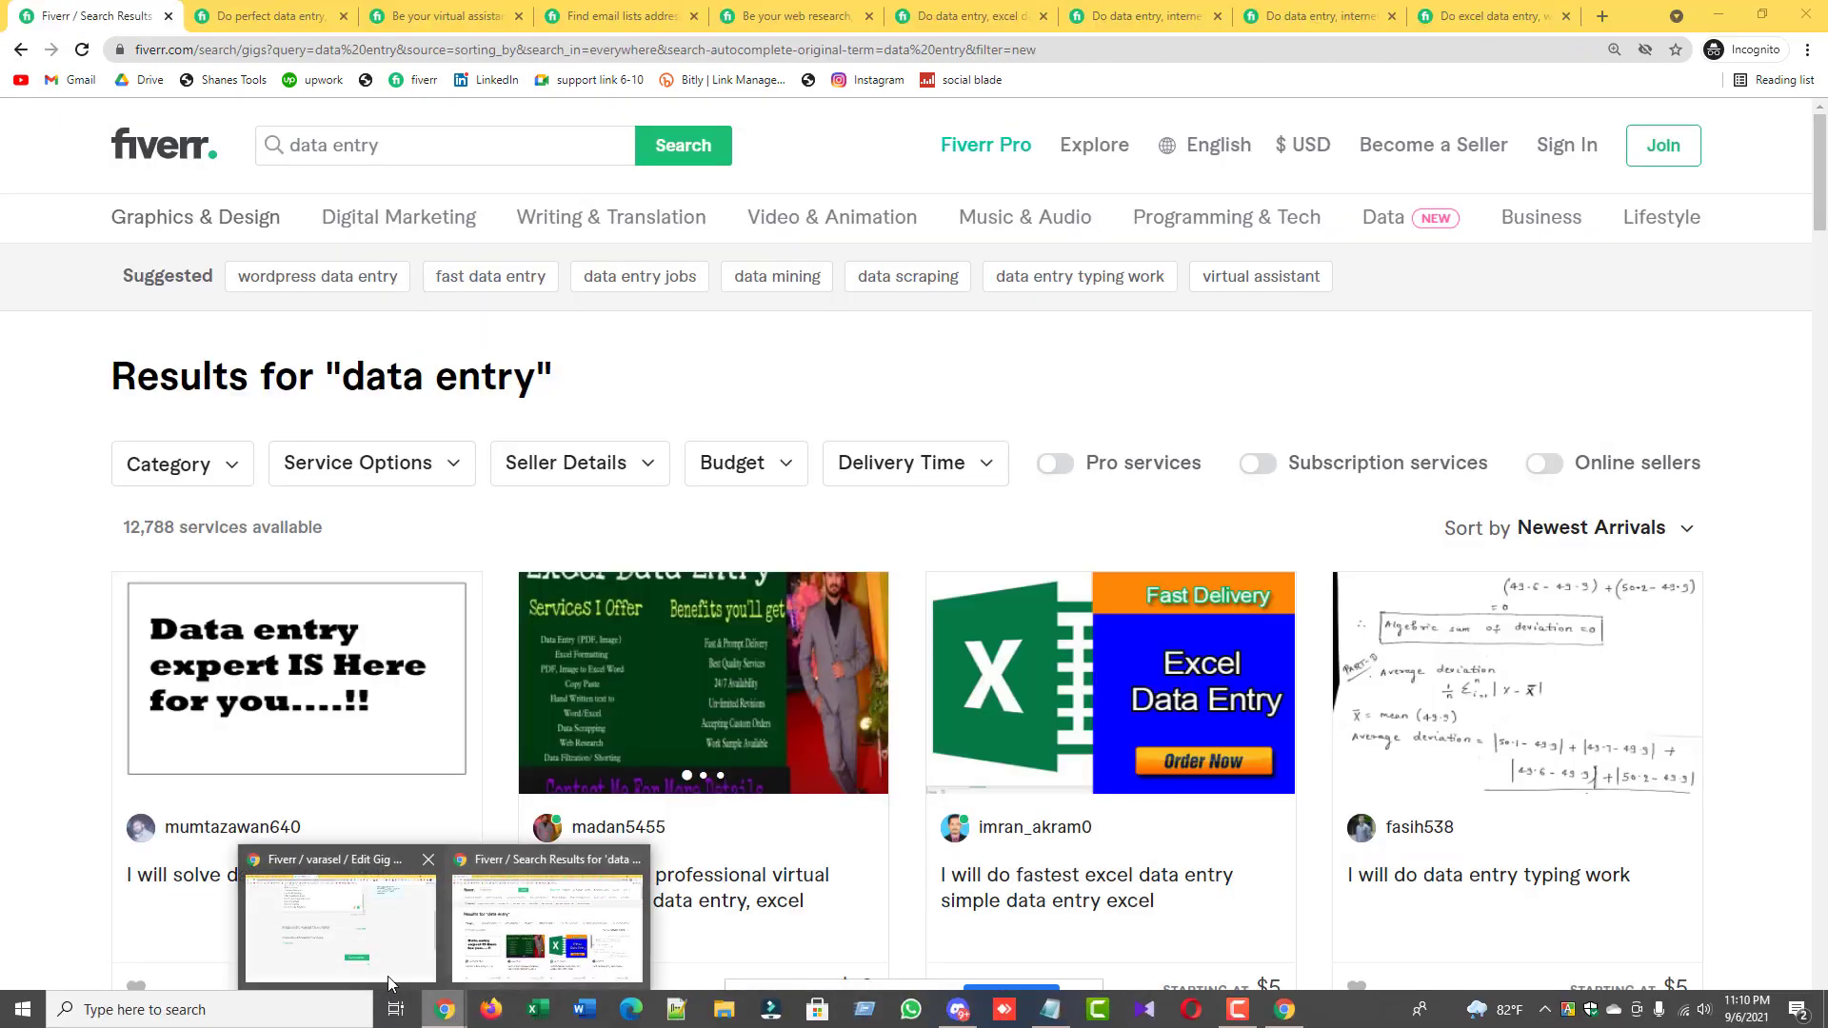
pyautogui.click(387, 953)
pyautogui.write('T')
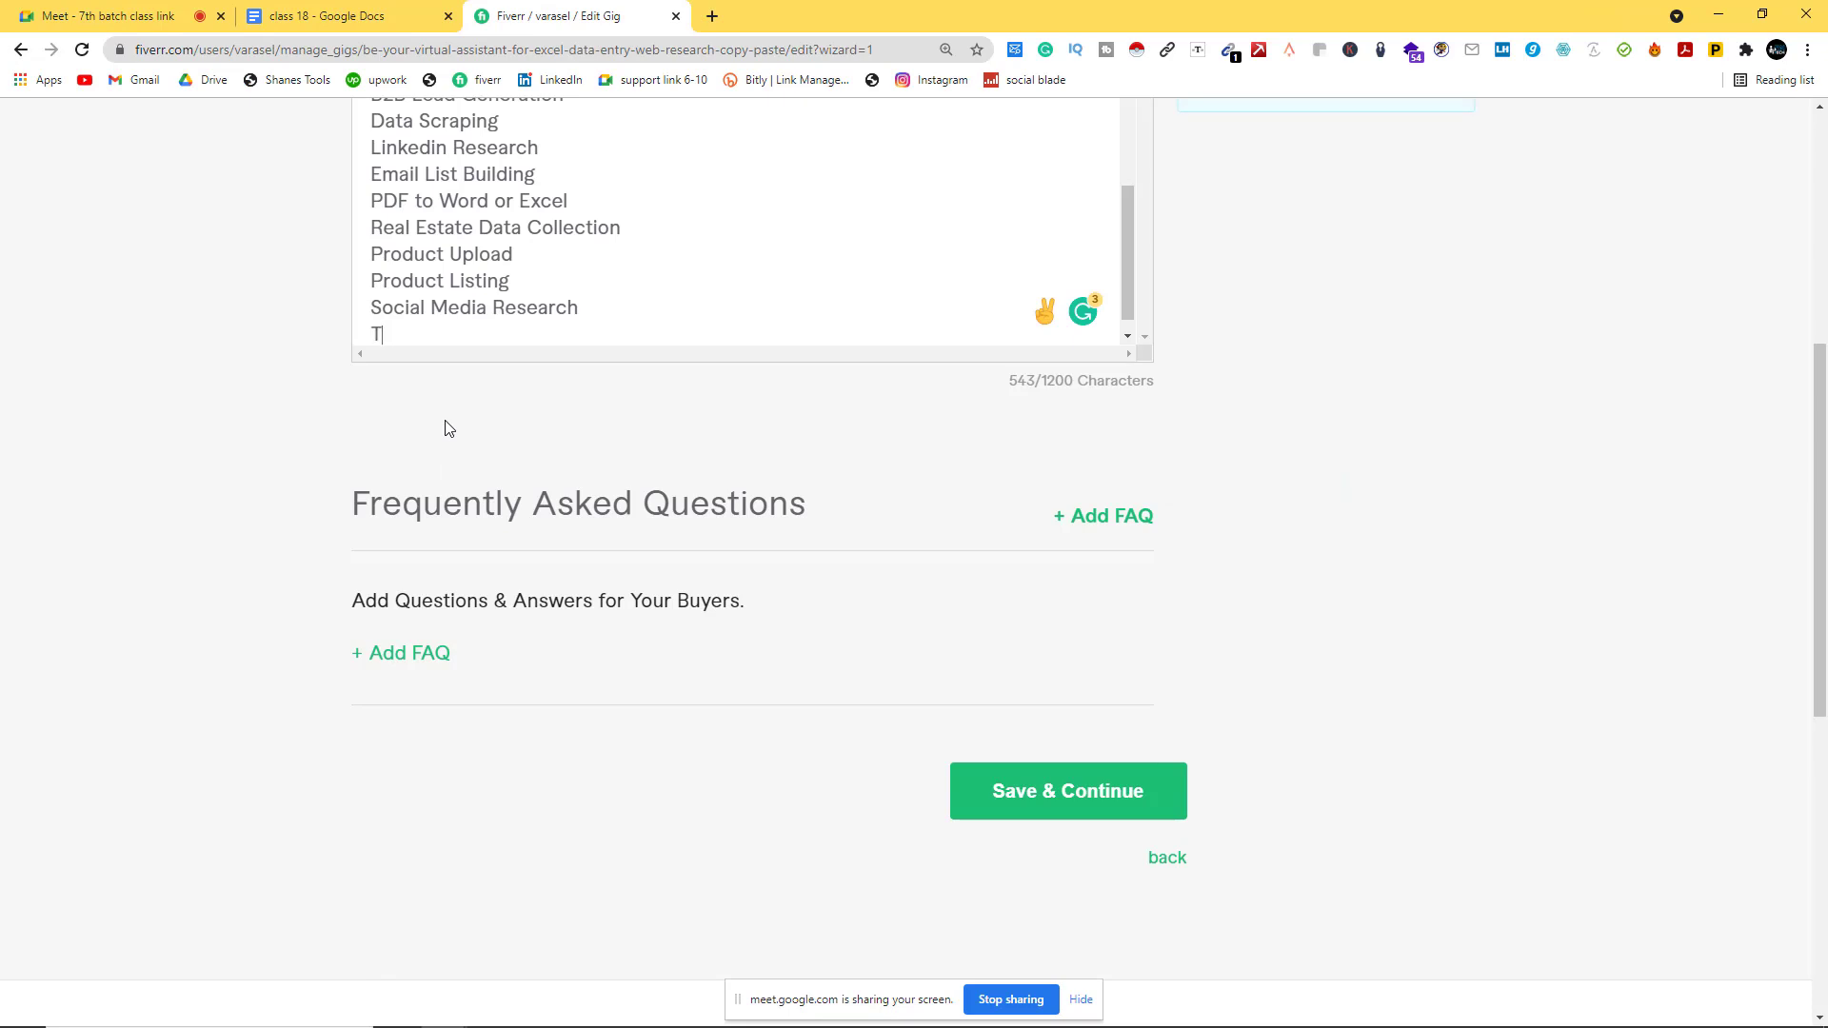
# Step: Complete the services list in the gig description with the lines "Typing" and "Copy Paste"
pyautogui.write('yping')
pyautogui.press('Return')
pyautogui.write('Cop')
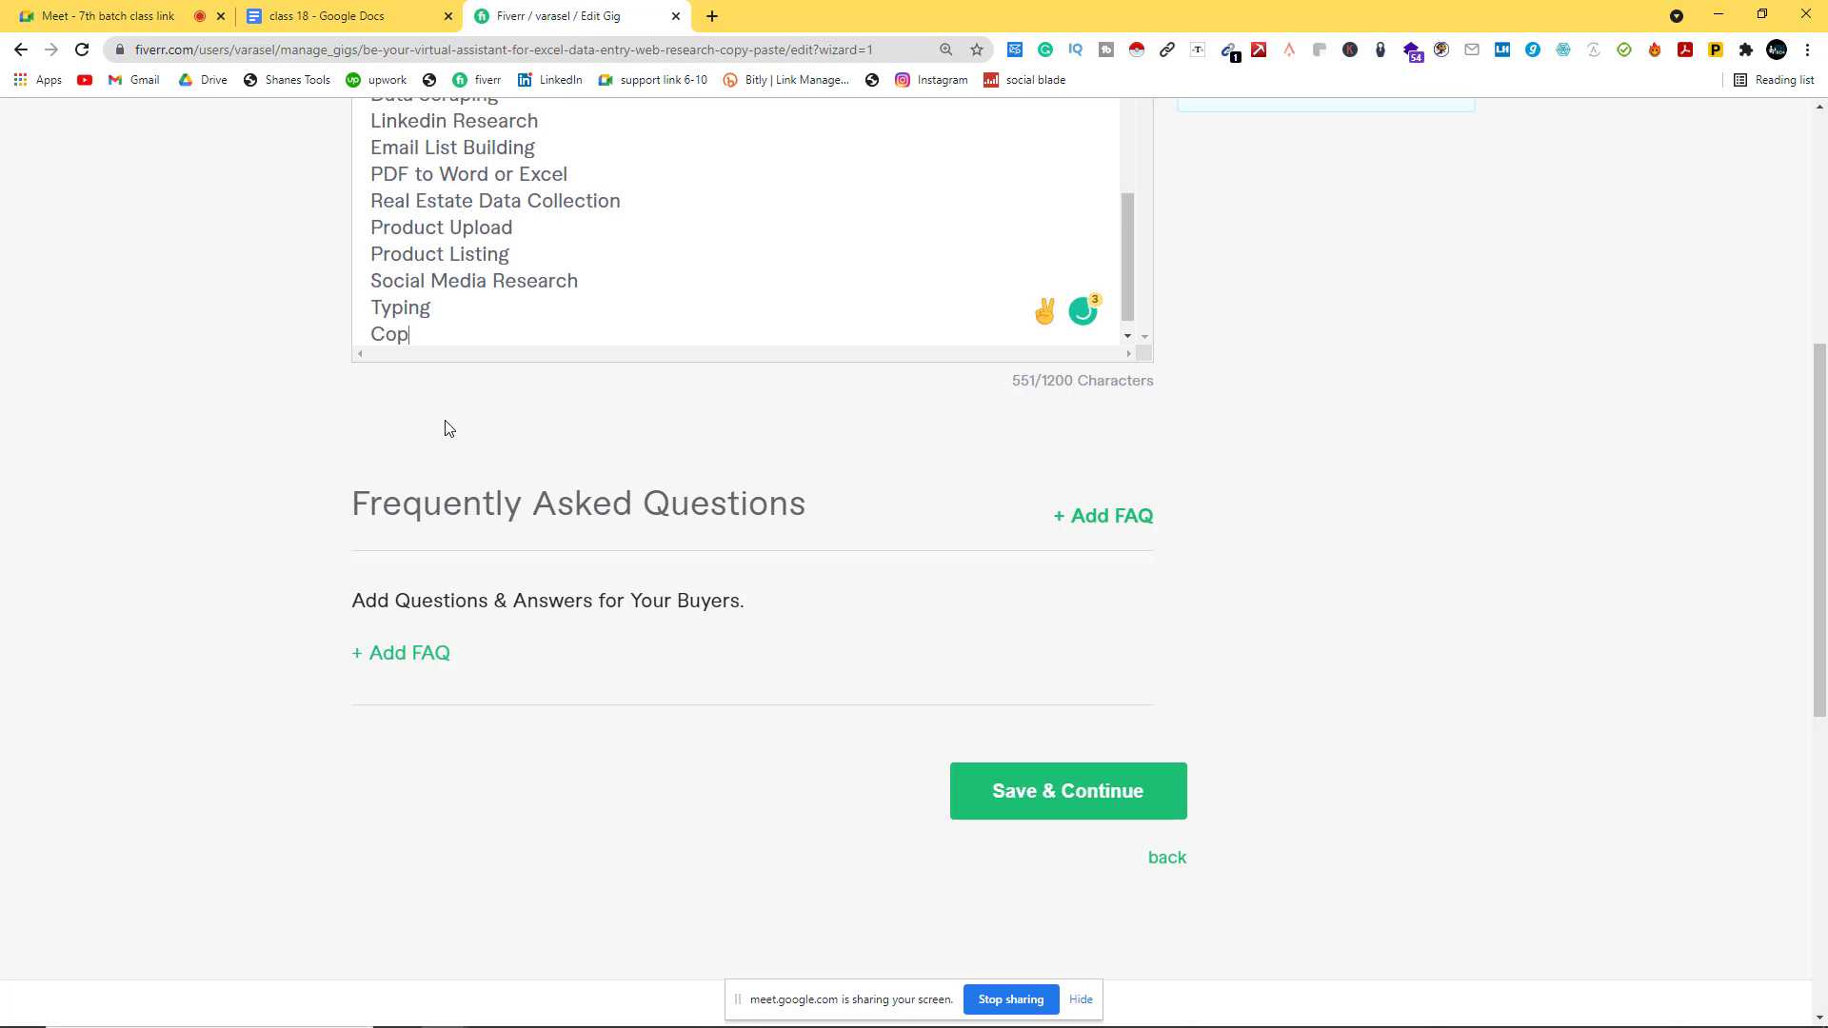
pyautogui.write('y Paste')
# Step: Make the "Services:" heading in the gig description bold and highlighted
pyautogui.scroll(3, 567, 279)
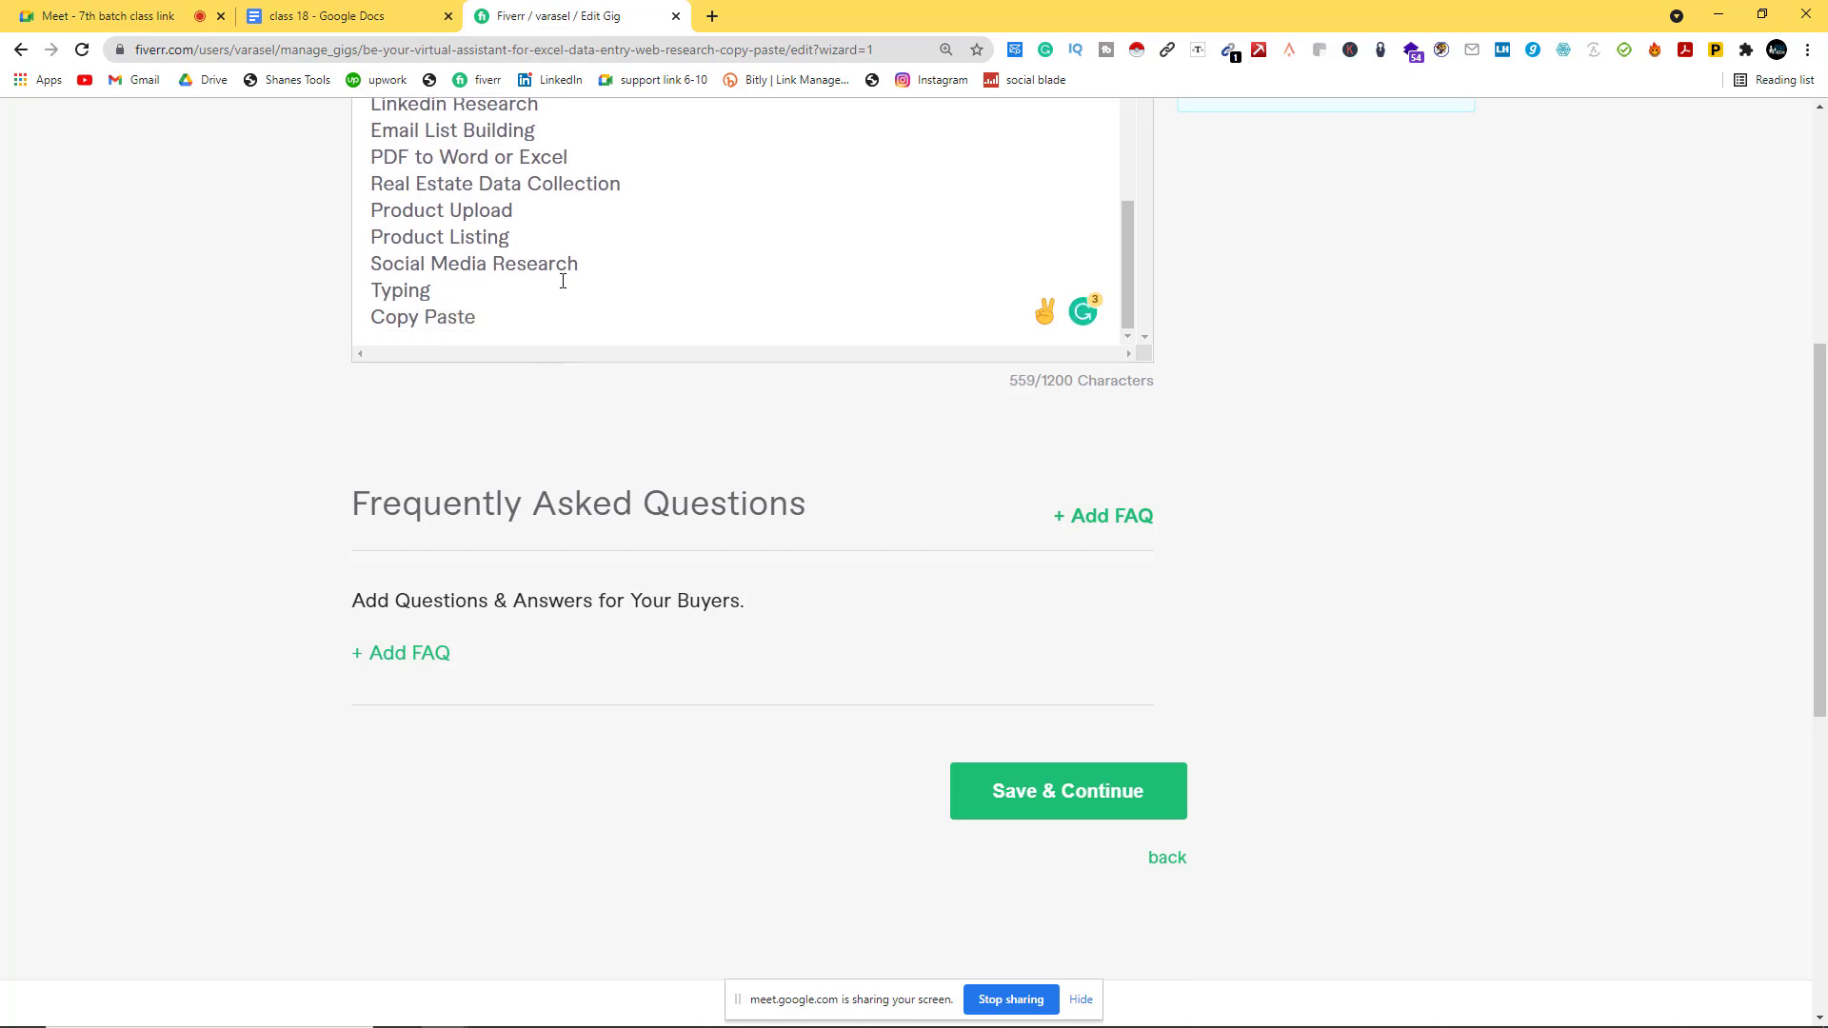
pyautogui.scroll(1, 560, 279)
pyautogui.scroll(-1, 514, 310)
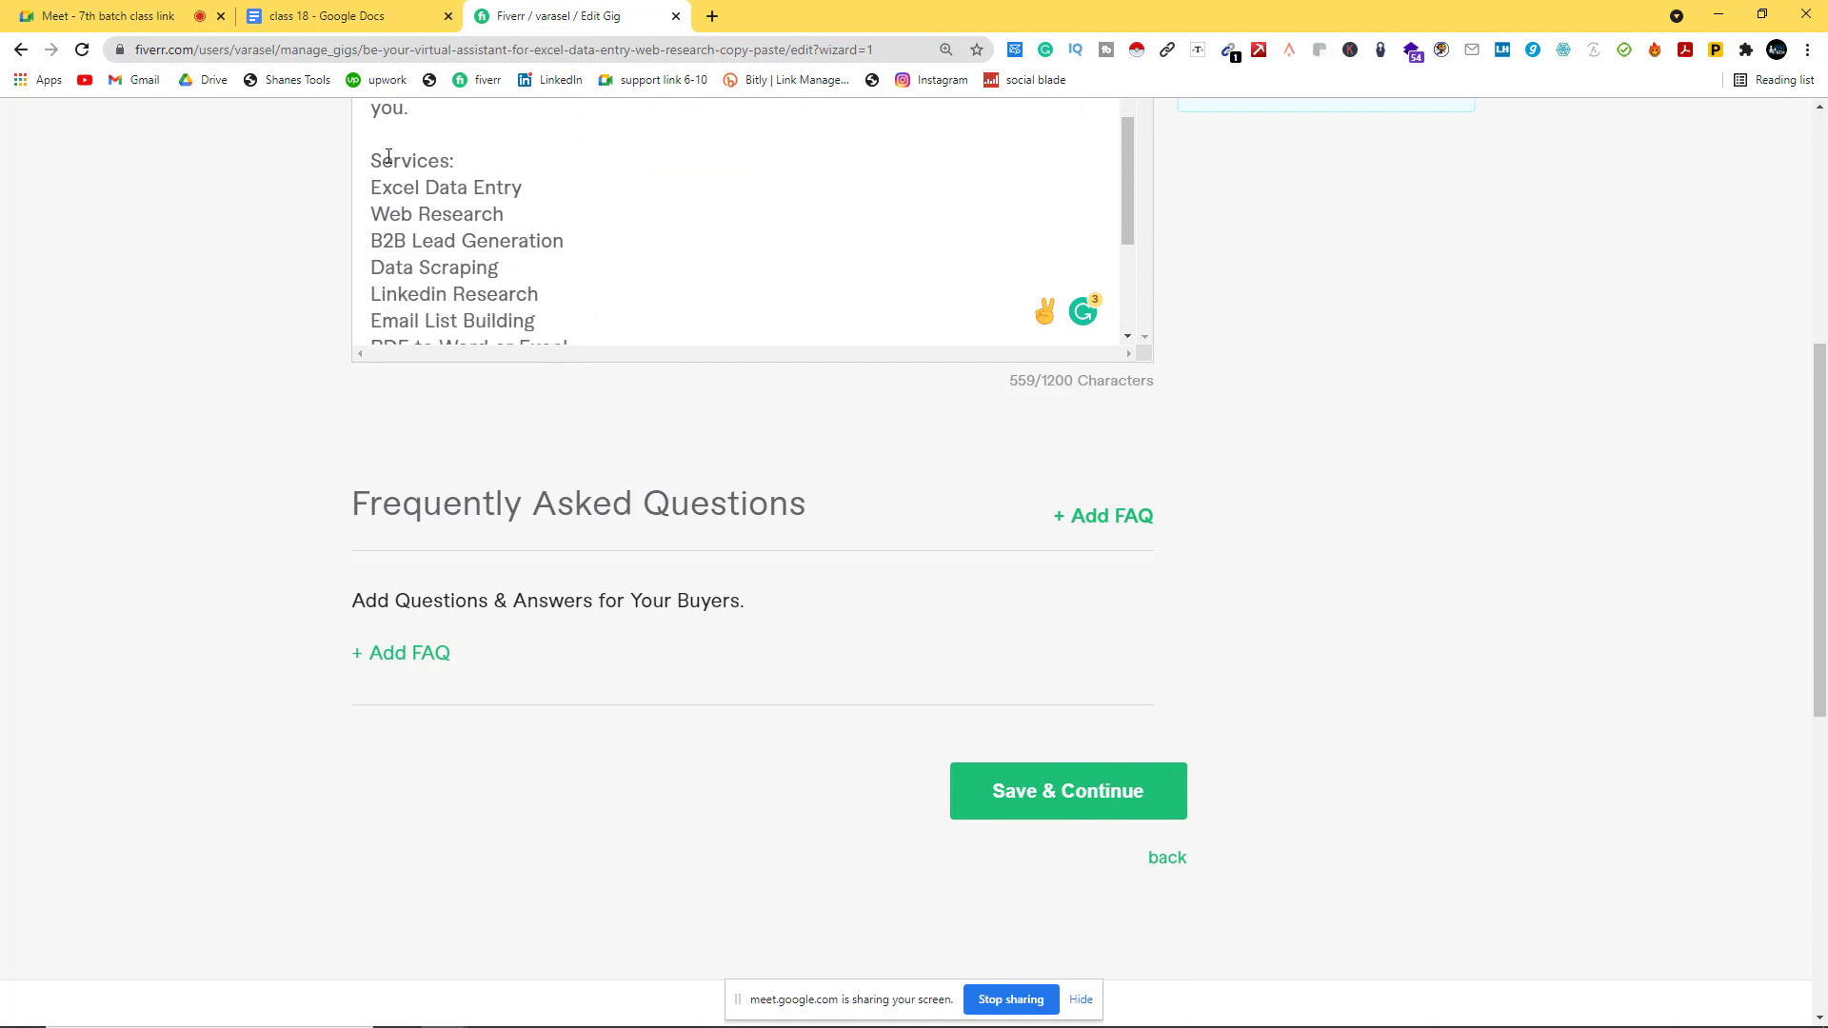
pyautogui.moveTo(371, 159); pyautogui.dragTo(510, 157)
pyautogui.scroll(6, 555, 217)
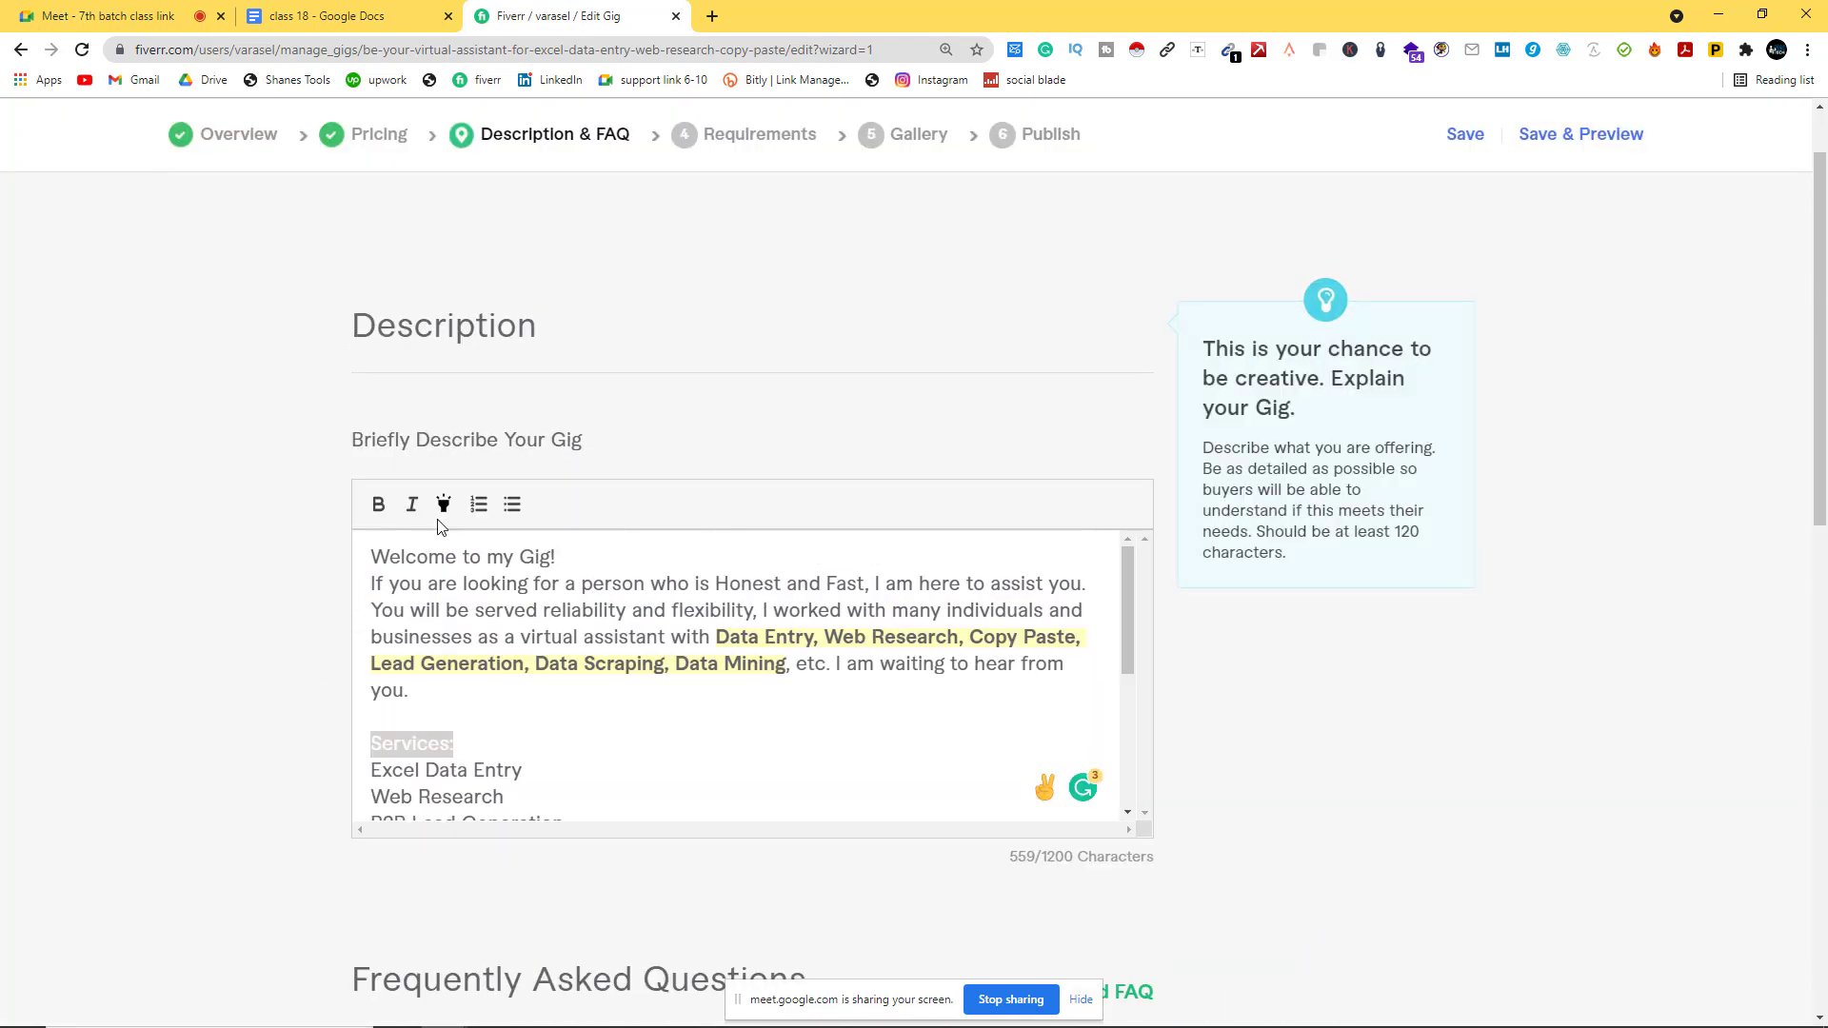
pyautogui.scroll(-2, 505, 679)
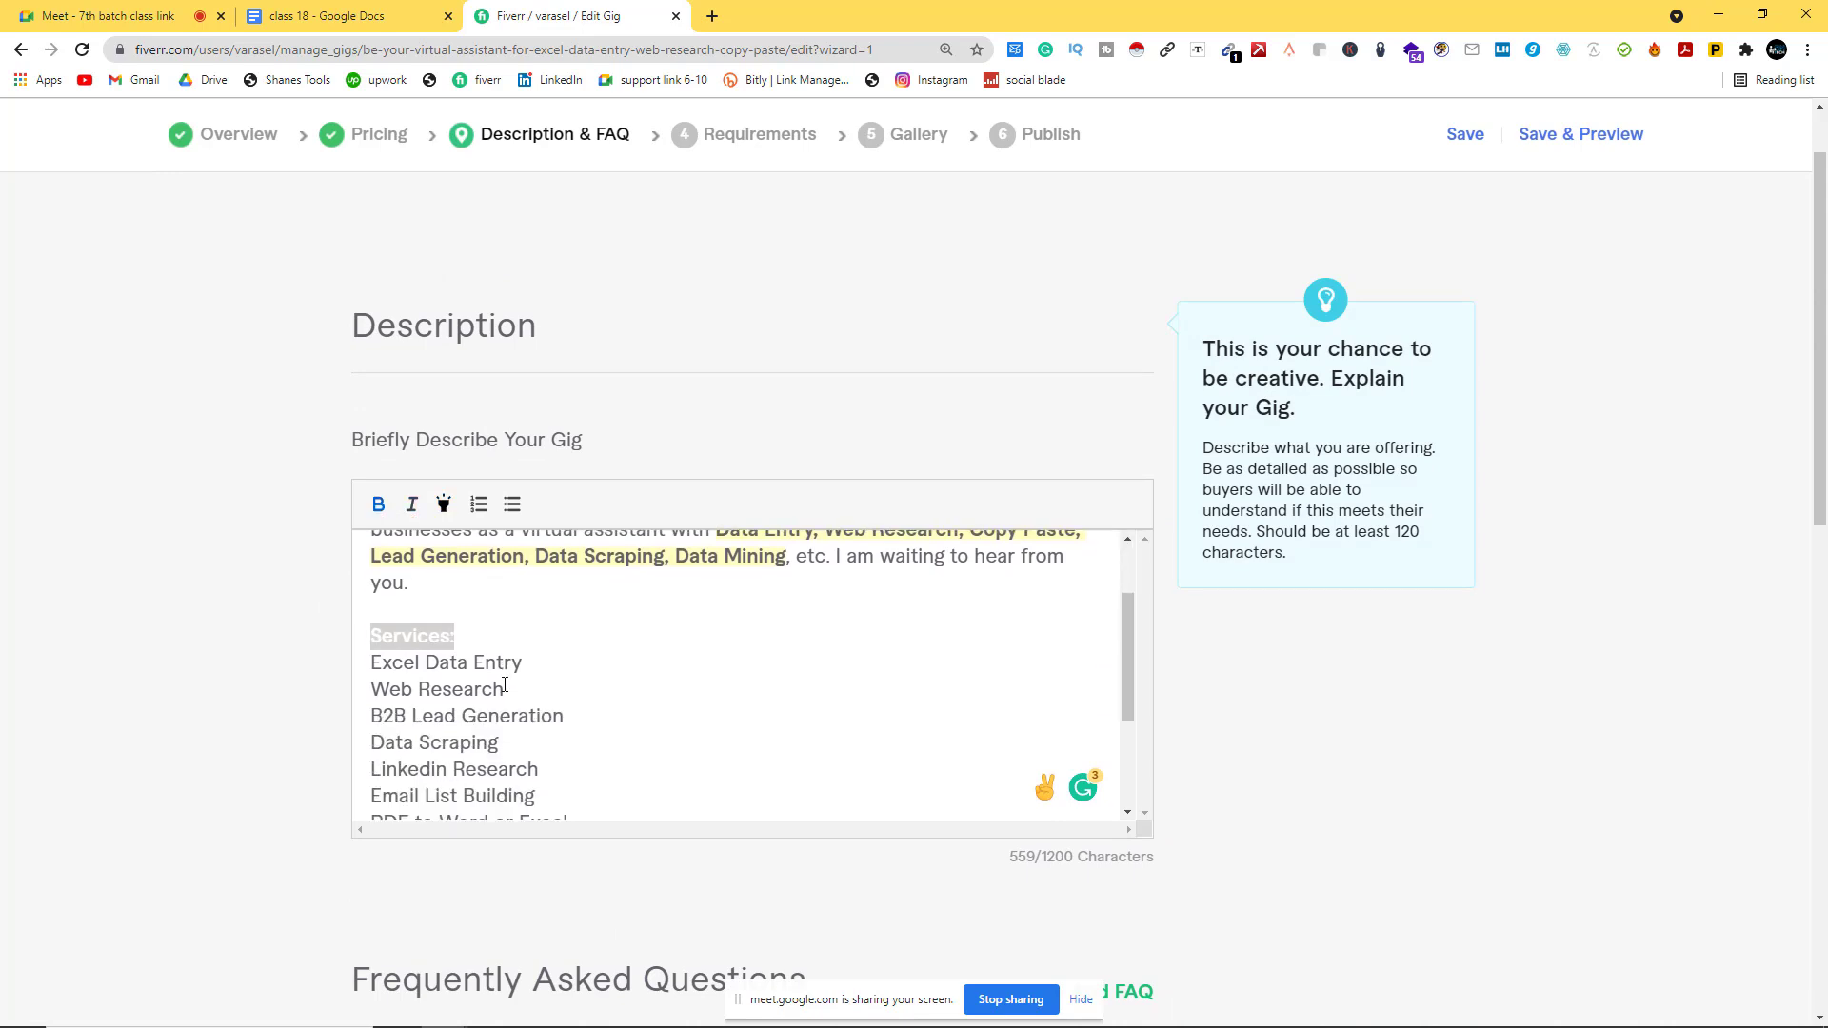
pyautogui.click(371, 580)
pyautogui.moveTo(371, 581); pyautogui.dragTo(644, 806)
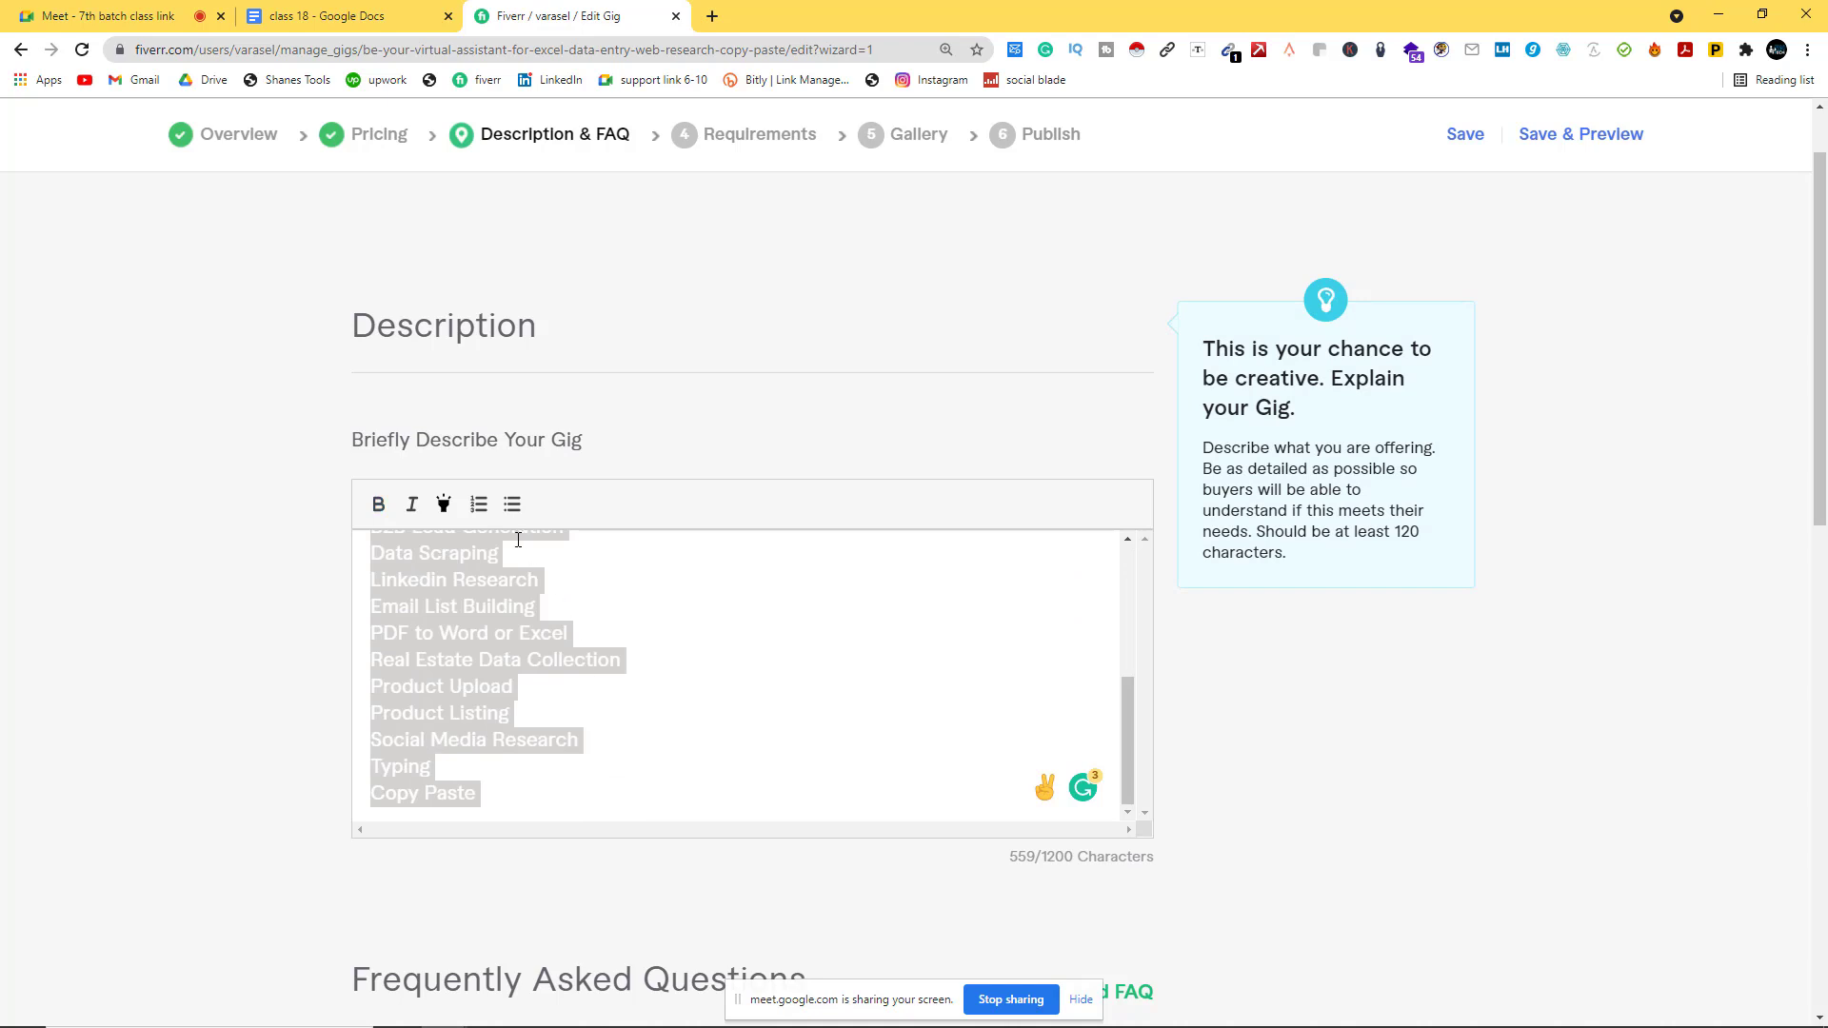
pyautogui.click(556, 624)
pyautogui.scroll(3, 575, 709)
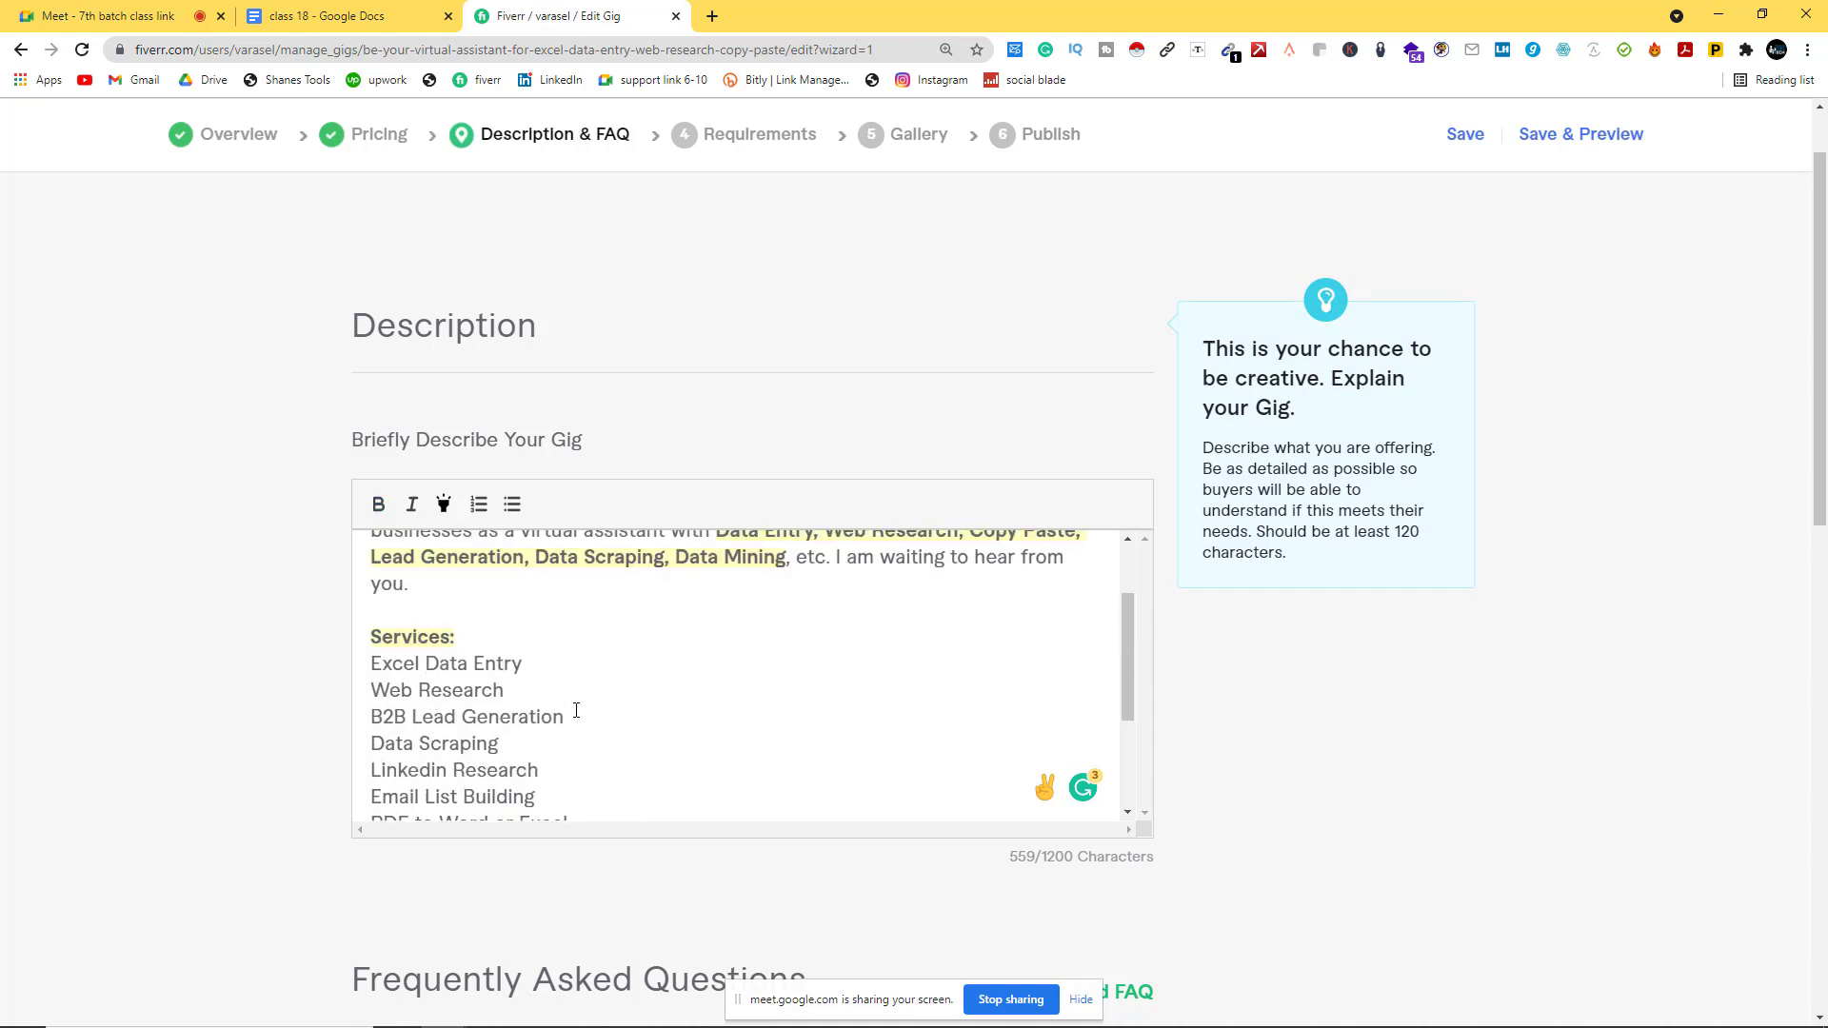
pyautogui.scroll(-3, 575, 710)
pyautogui.scroll(3, 570, 692)
# Step: Add the heading "Why I am perfect?" below the services list, separated by a blank line
pyautogui.scroll(-6, 571, 692)
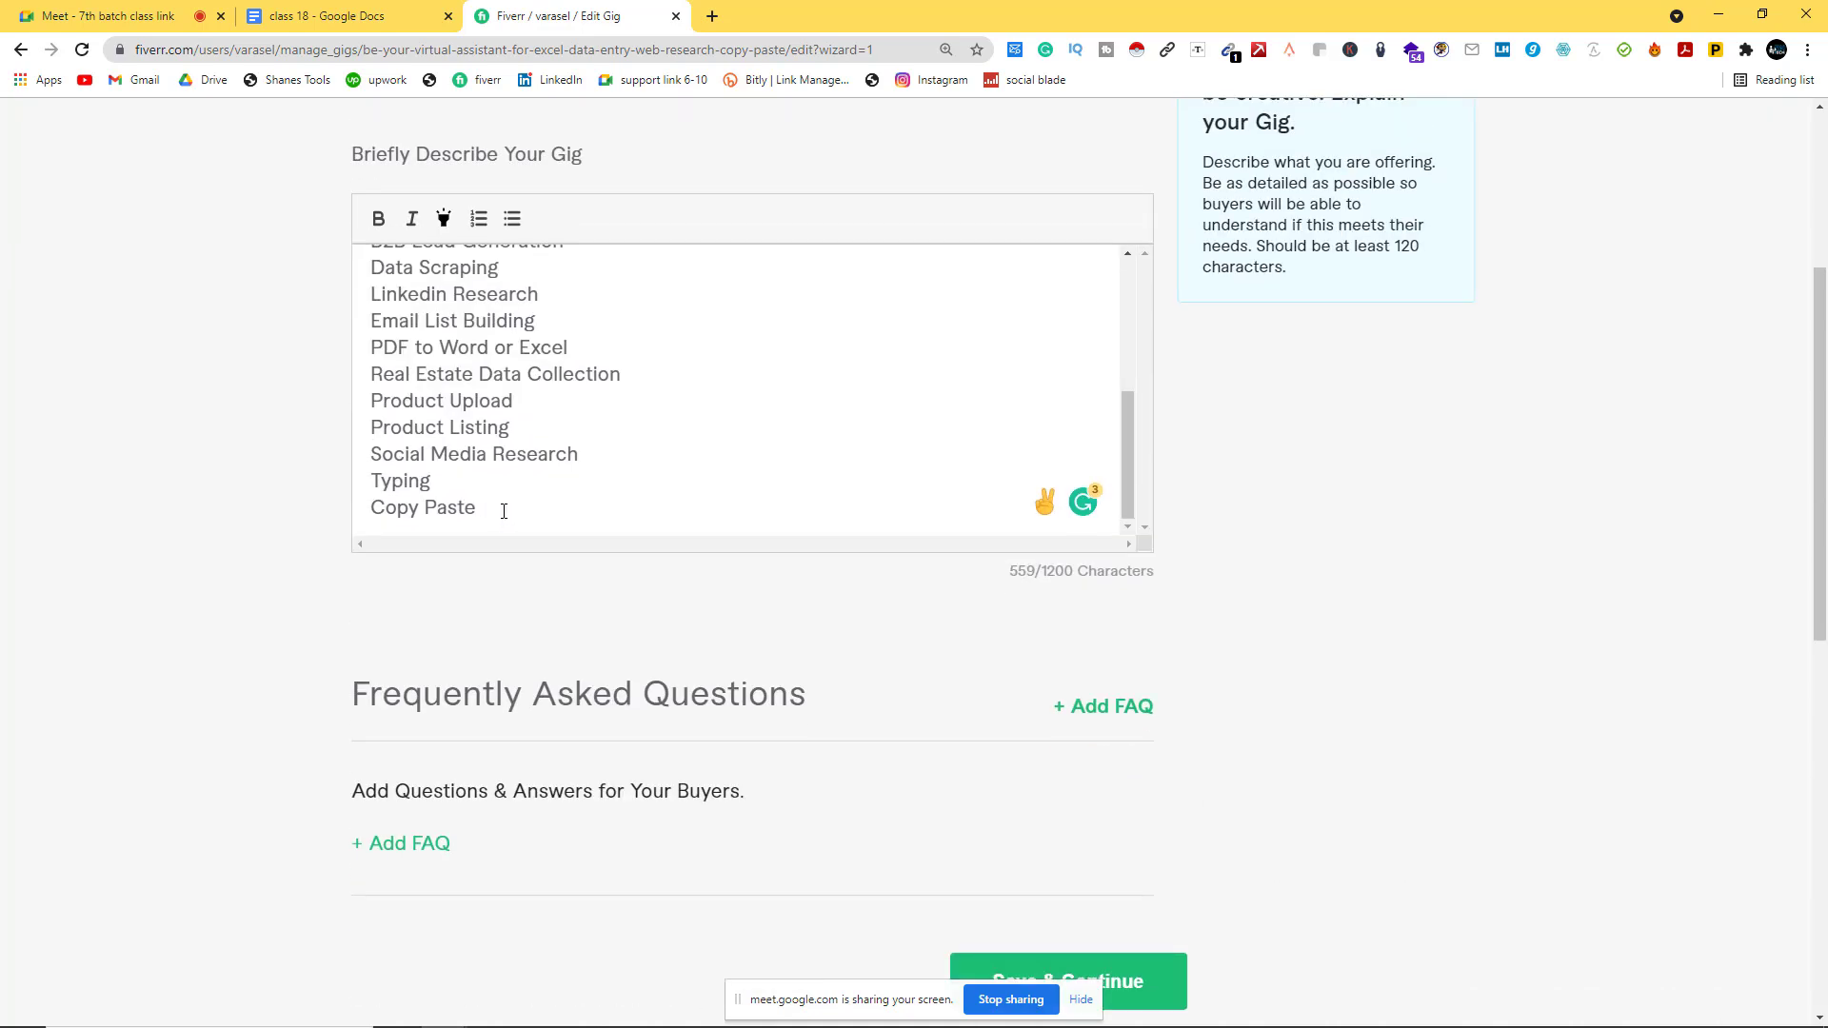
pyautogui.click(503, 511)
pyautogui.press('Return')
pyautogui.press('Return')
pyautogui.write('W')
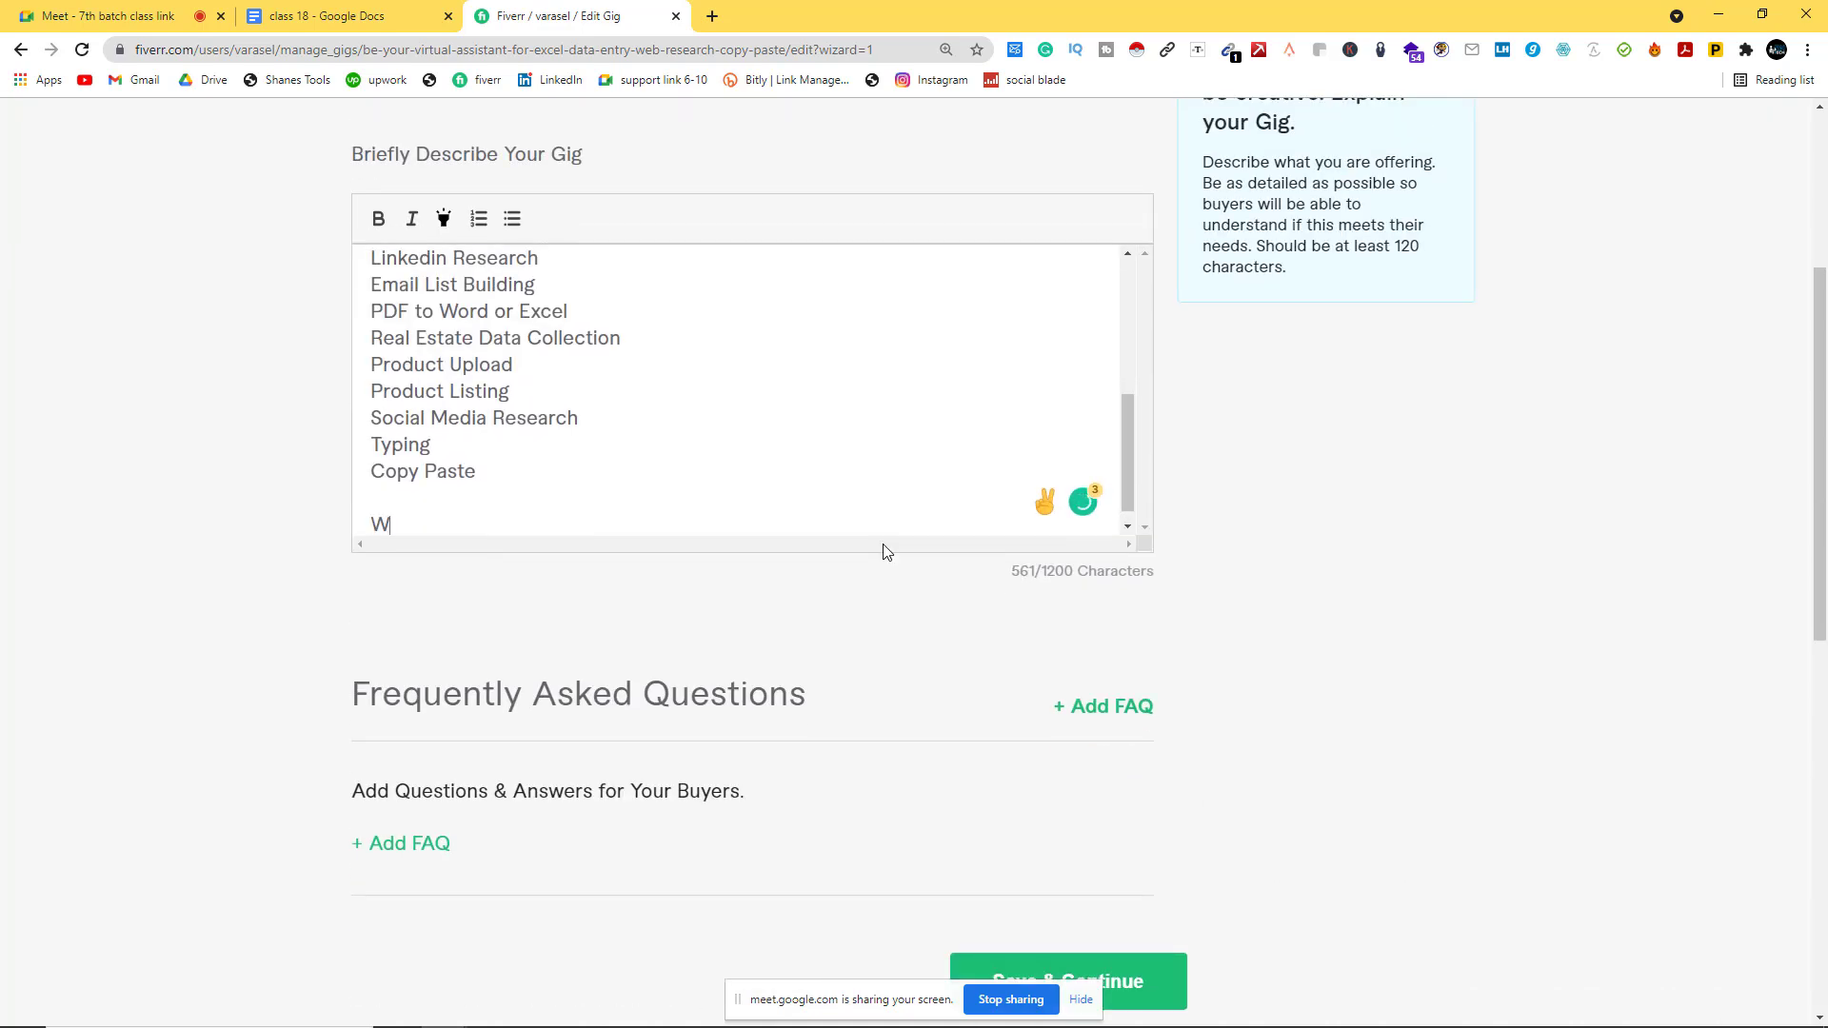
pyautogui.write('hy I am perfect:')
pyautogui.scroll(-1, 734, 448)
pyautogui.press('BackSpace')
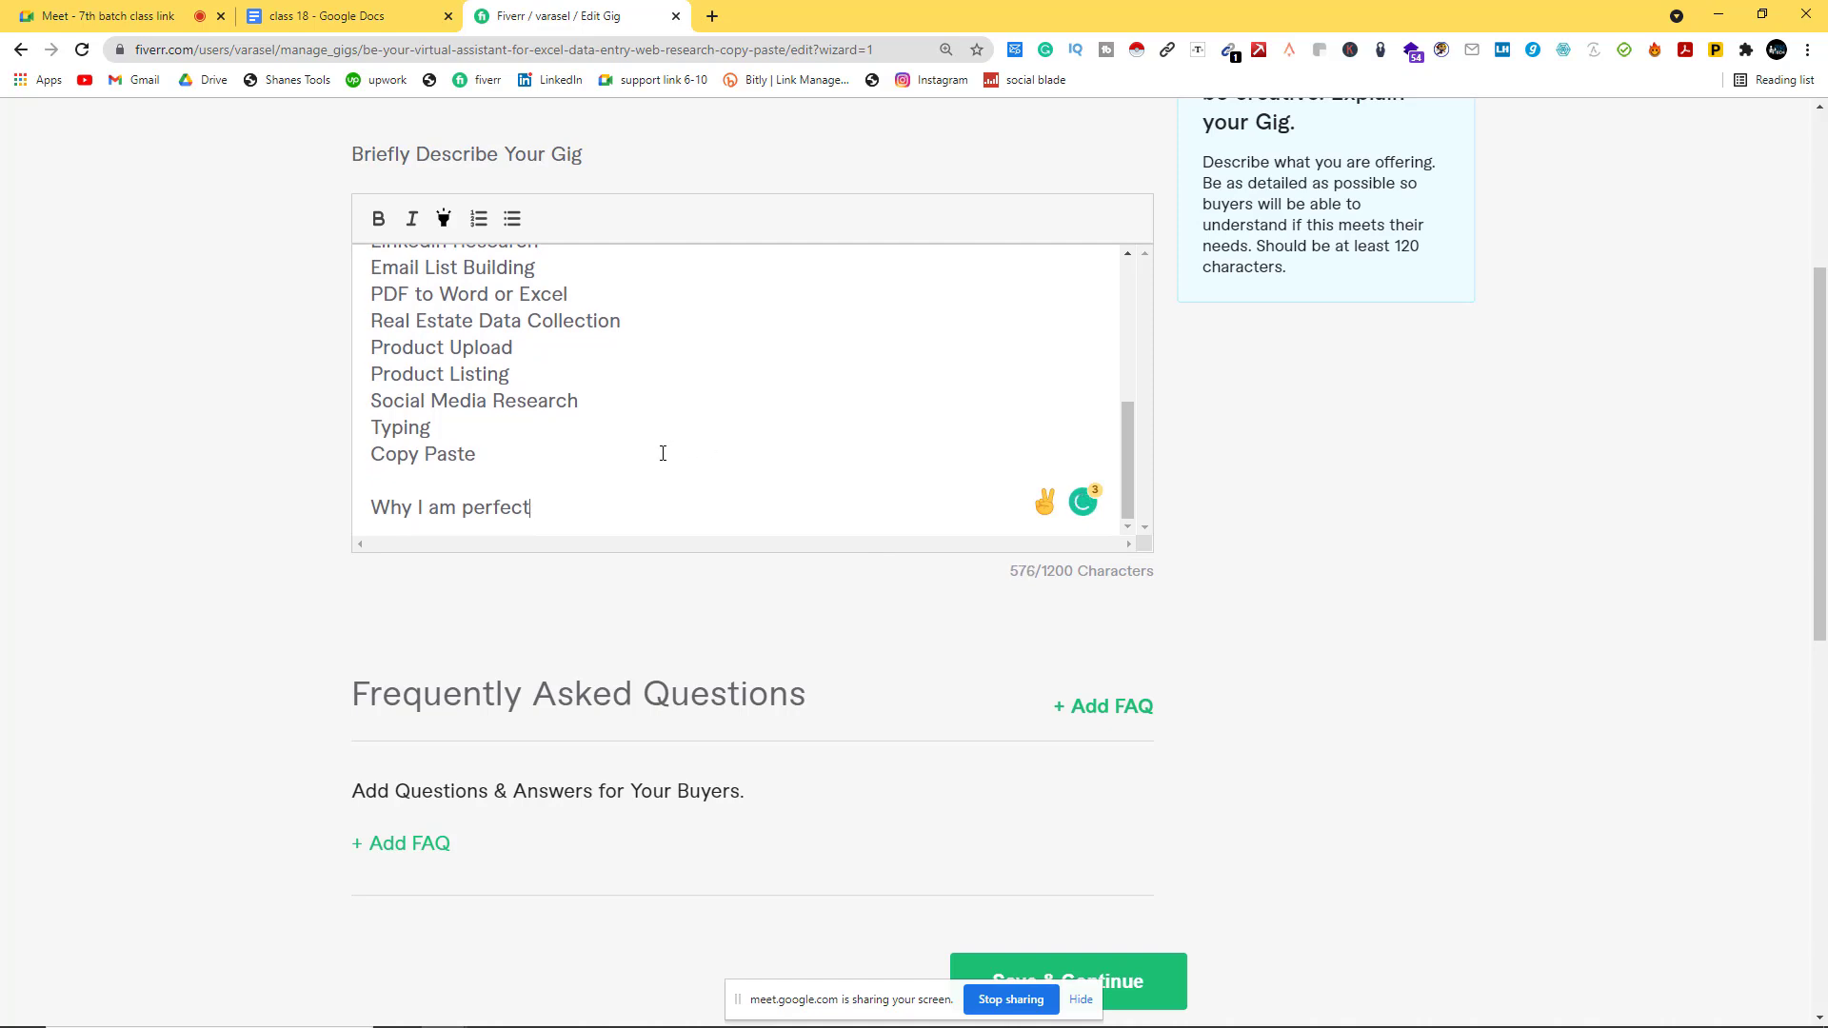
pyautogui.write('?')
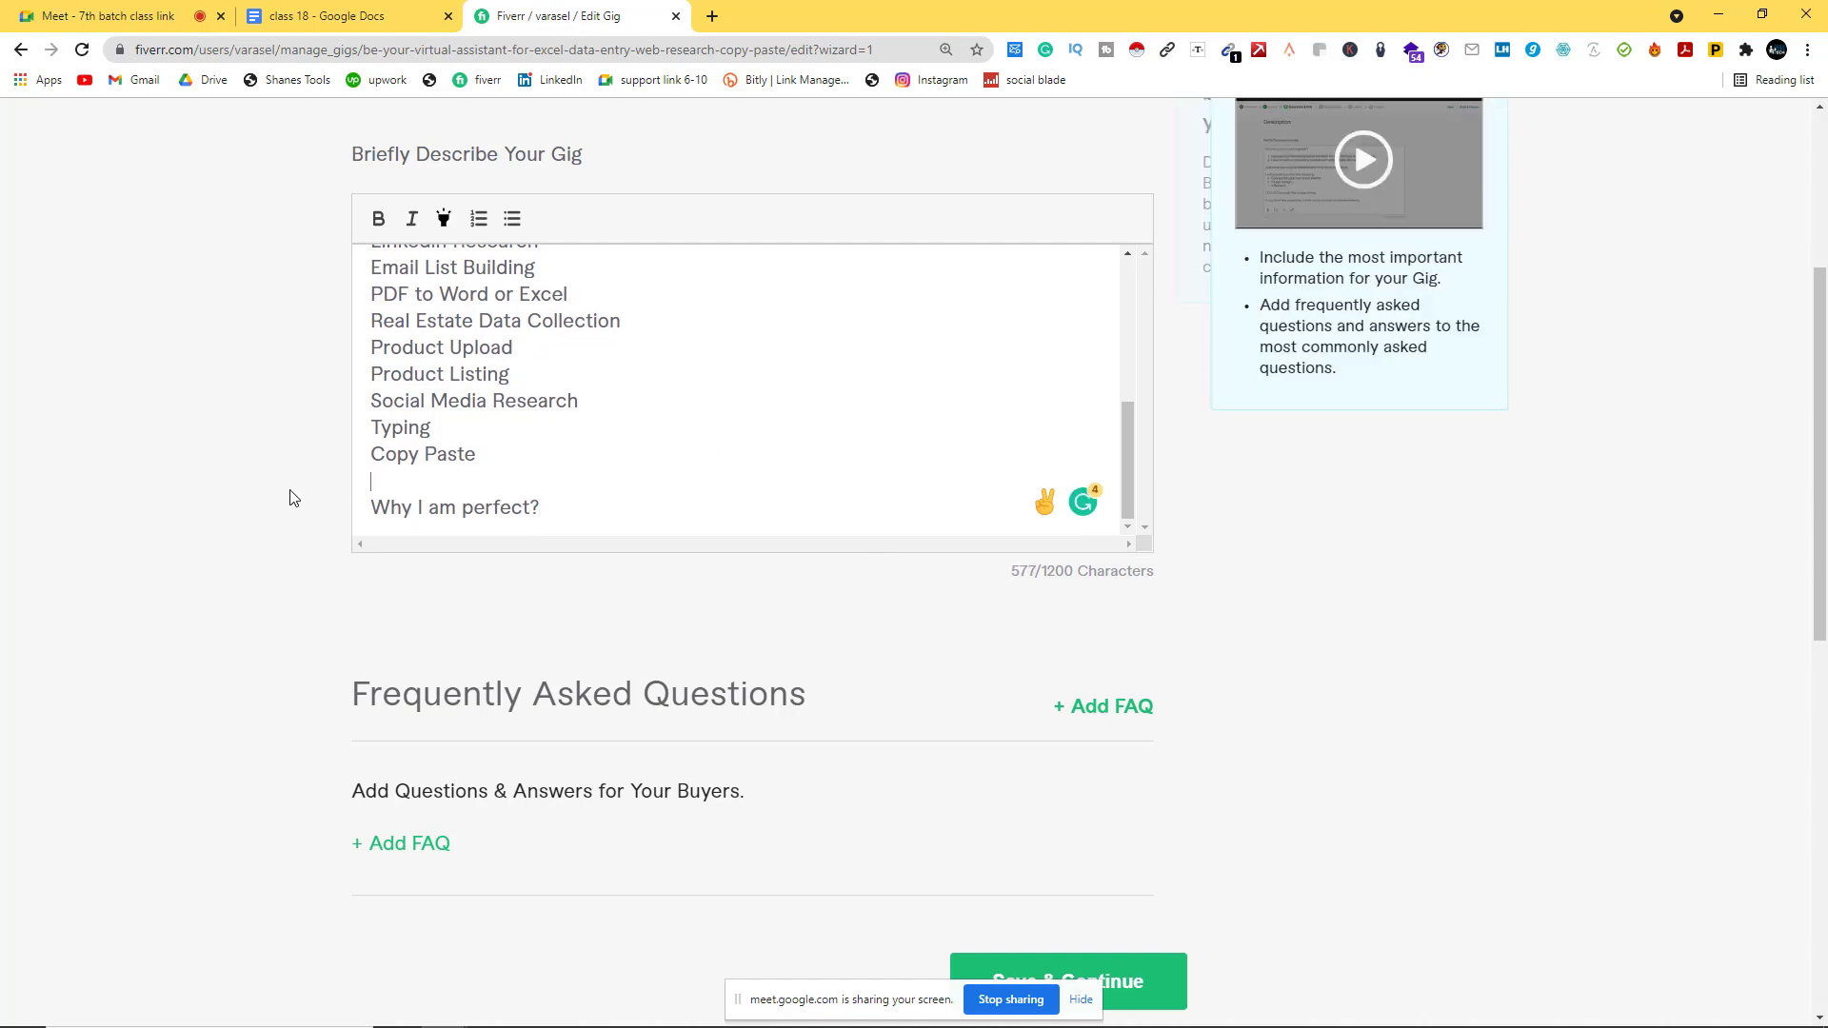
# Step: Make the "Why I am perfect?" heading bold and highlighted
pyautogui.tripleClick(411, 510)
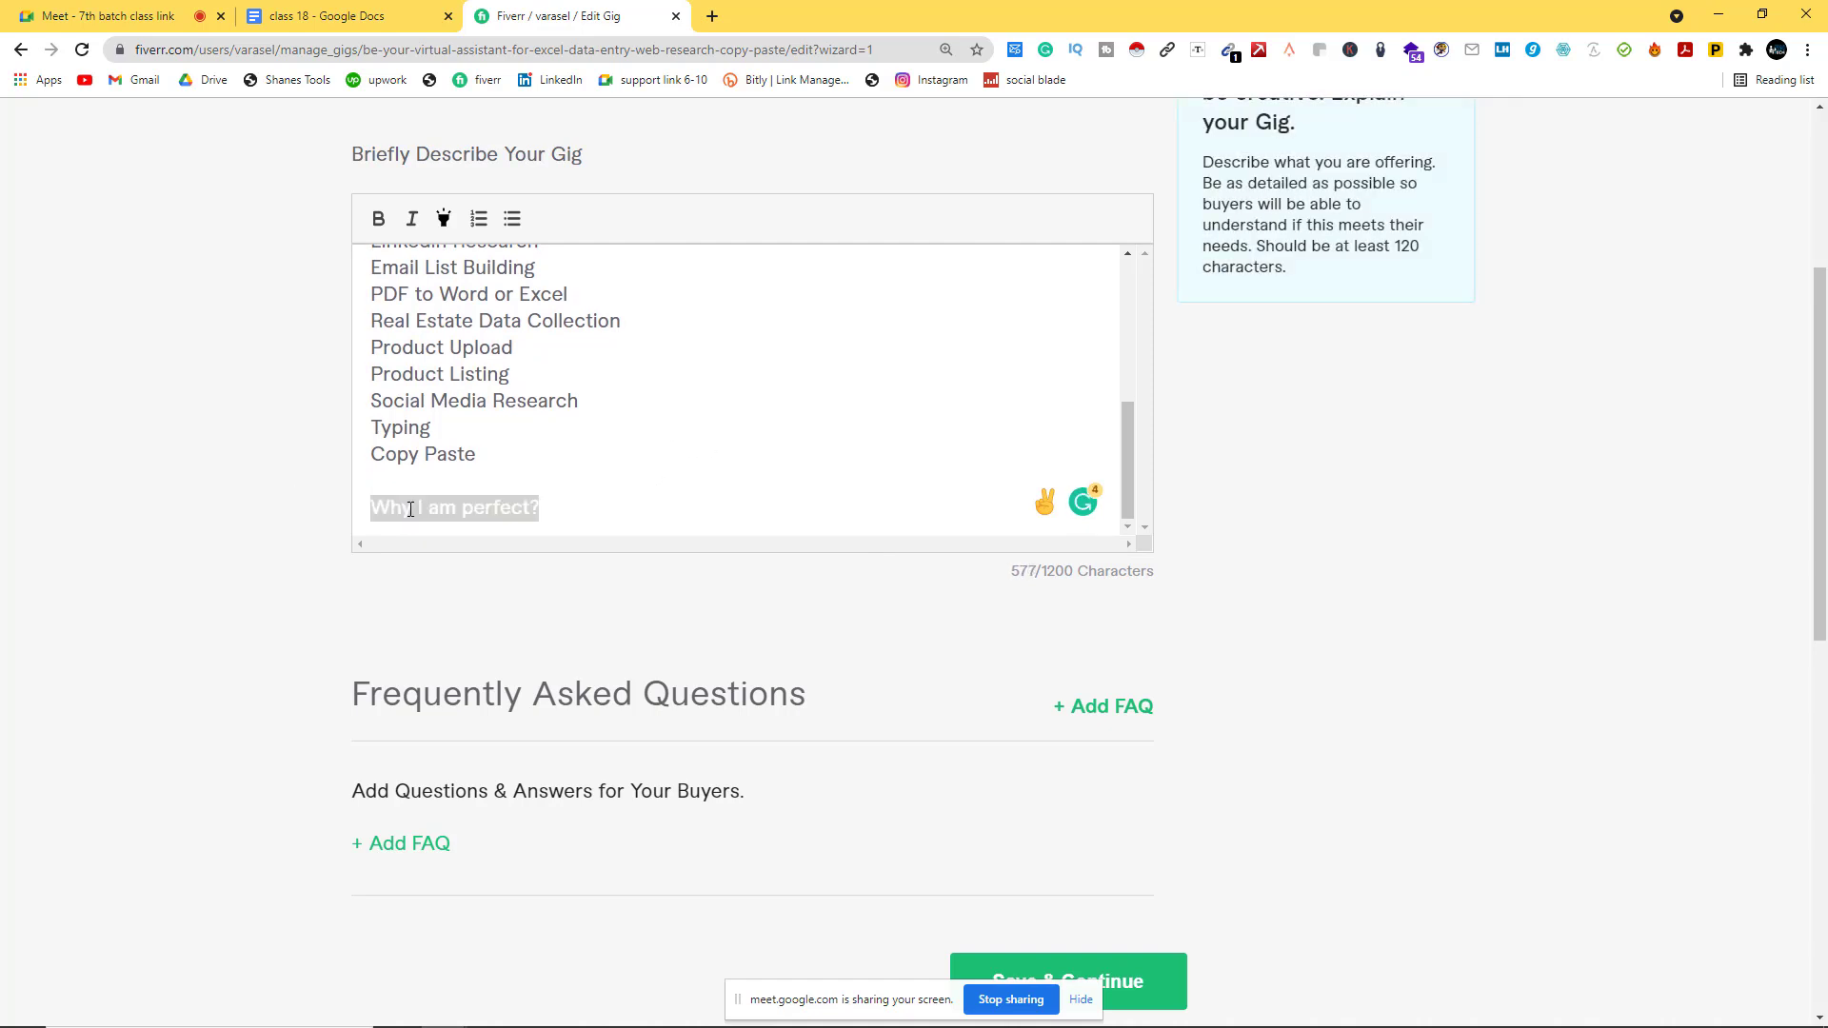
pyautogui.click(379, 219)
pyautogui.click(444, 219)
pyautogui.click(556, 519)
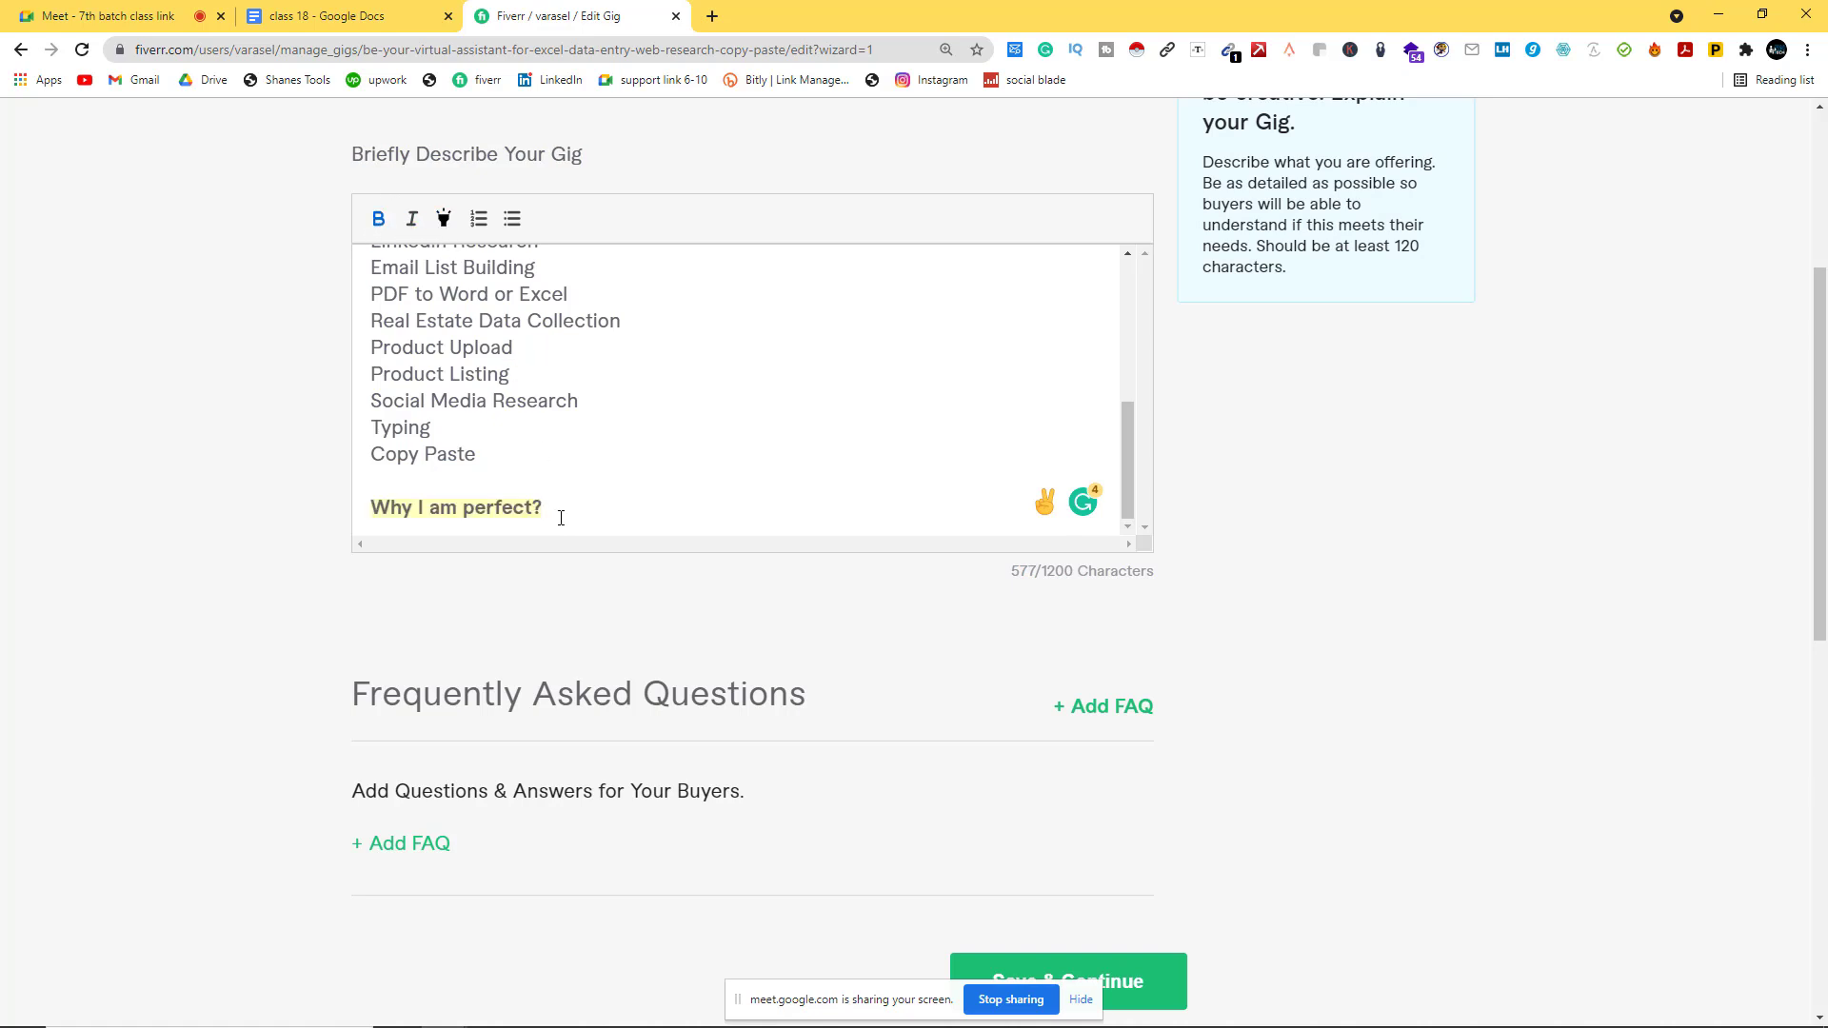
# Step: Add the line "On-time Delivery" under the "Why I am perfect?" heading, accepting the hyphen correction
pyautogui.press('Return')
pyautogui.scroll(-3, 519, 264)
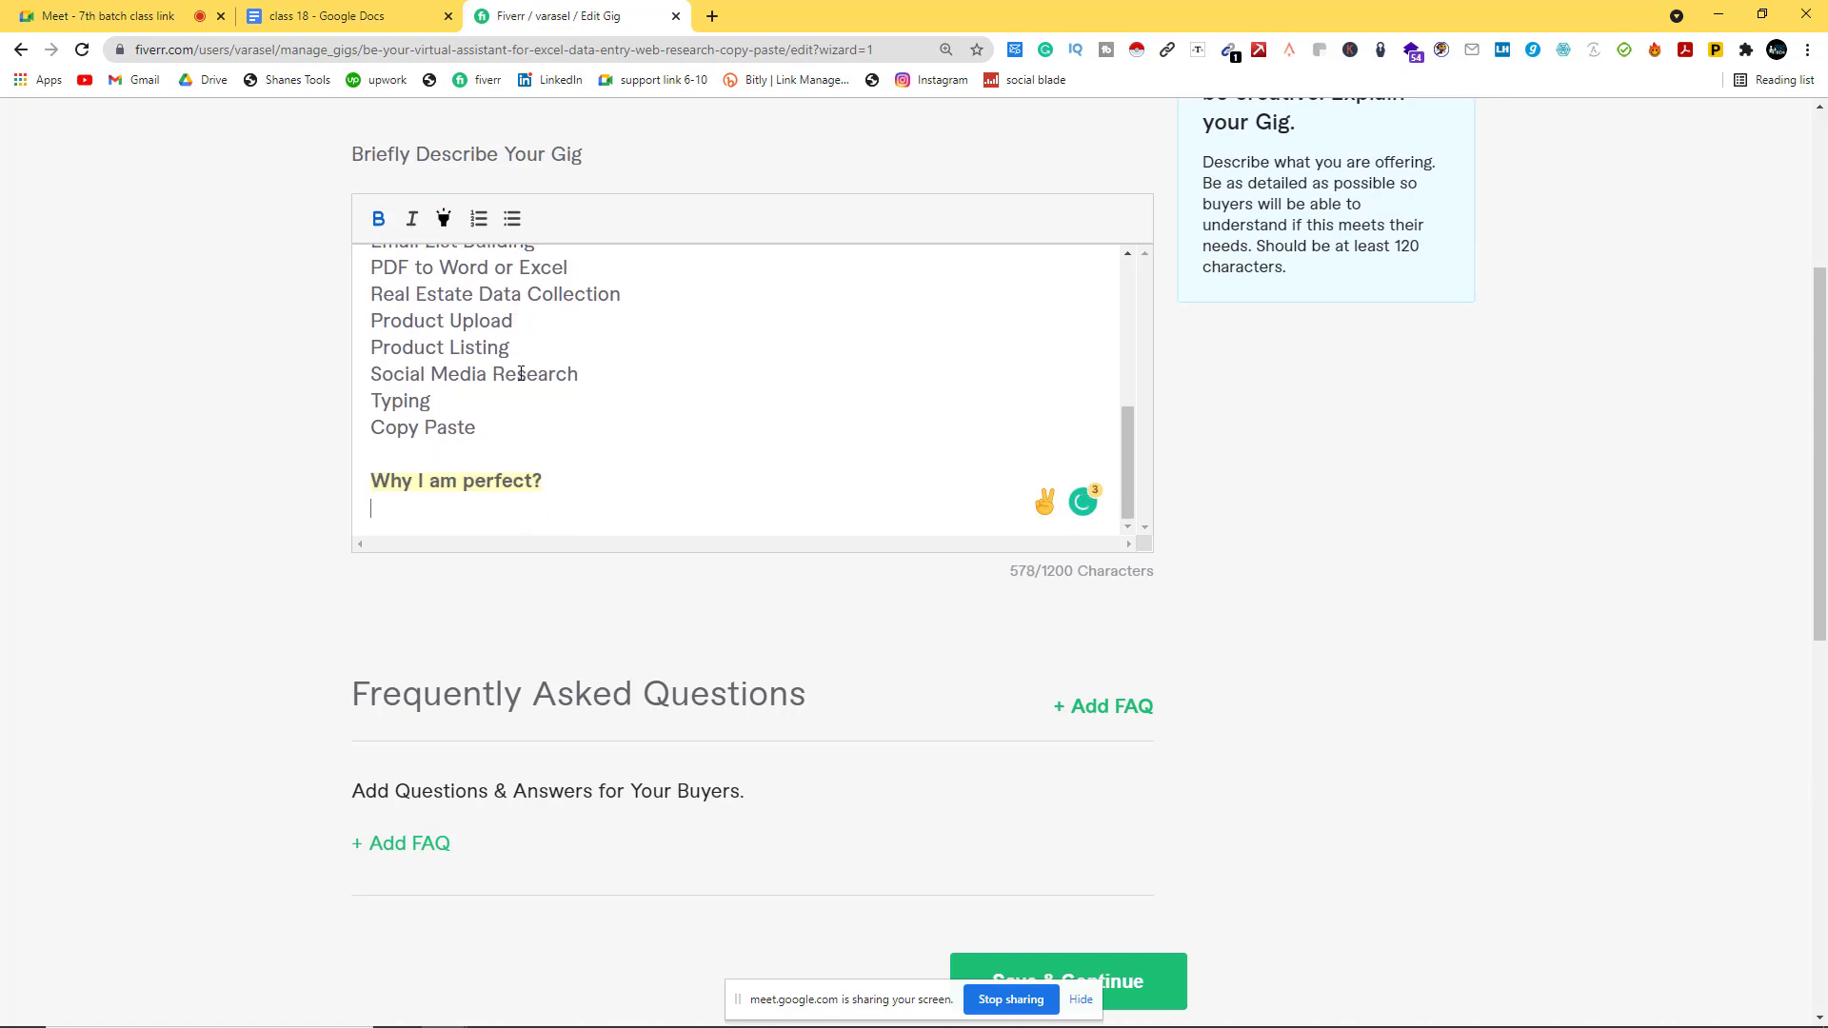
pyautogui.write('On ')
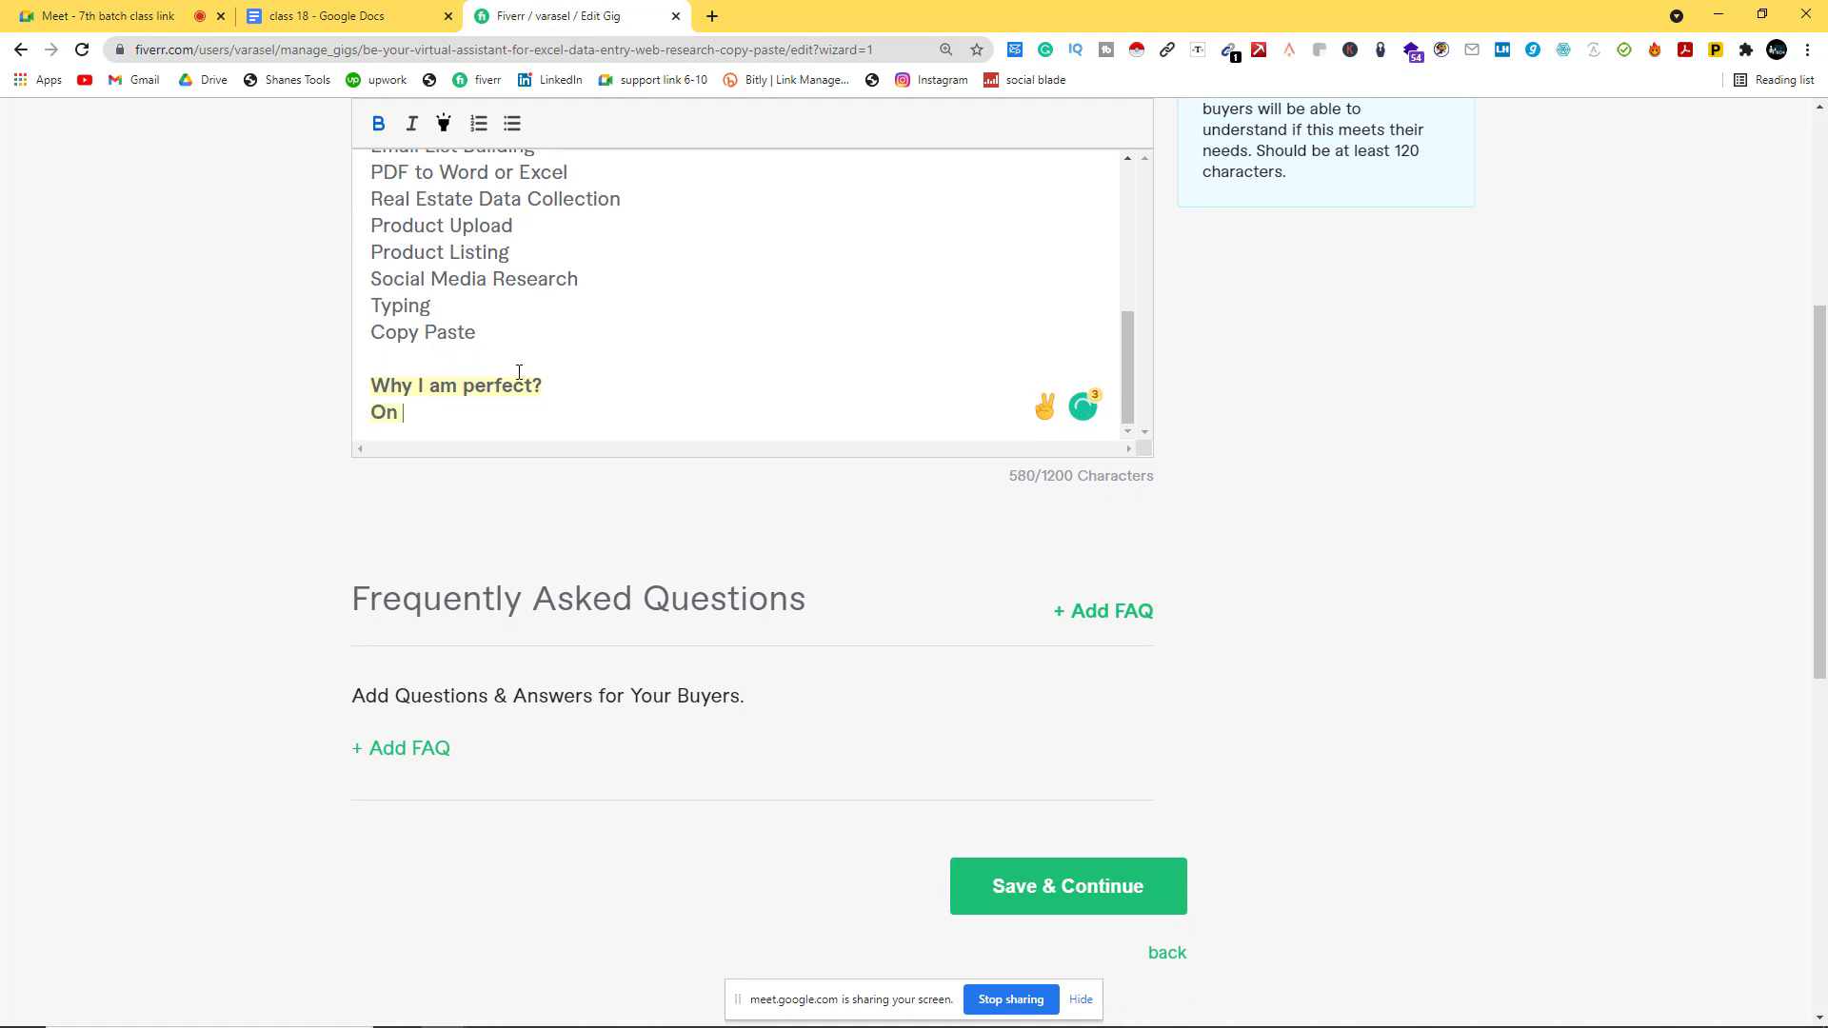
pyautogui.write('time Deli')
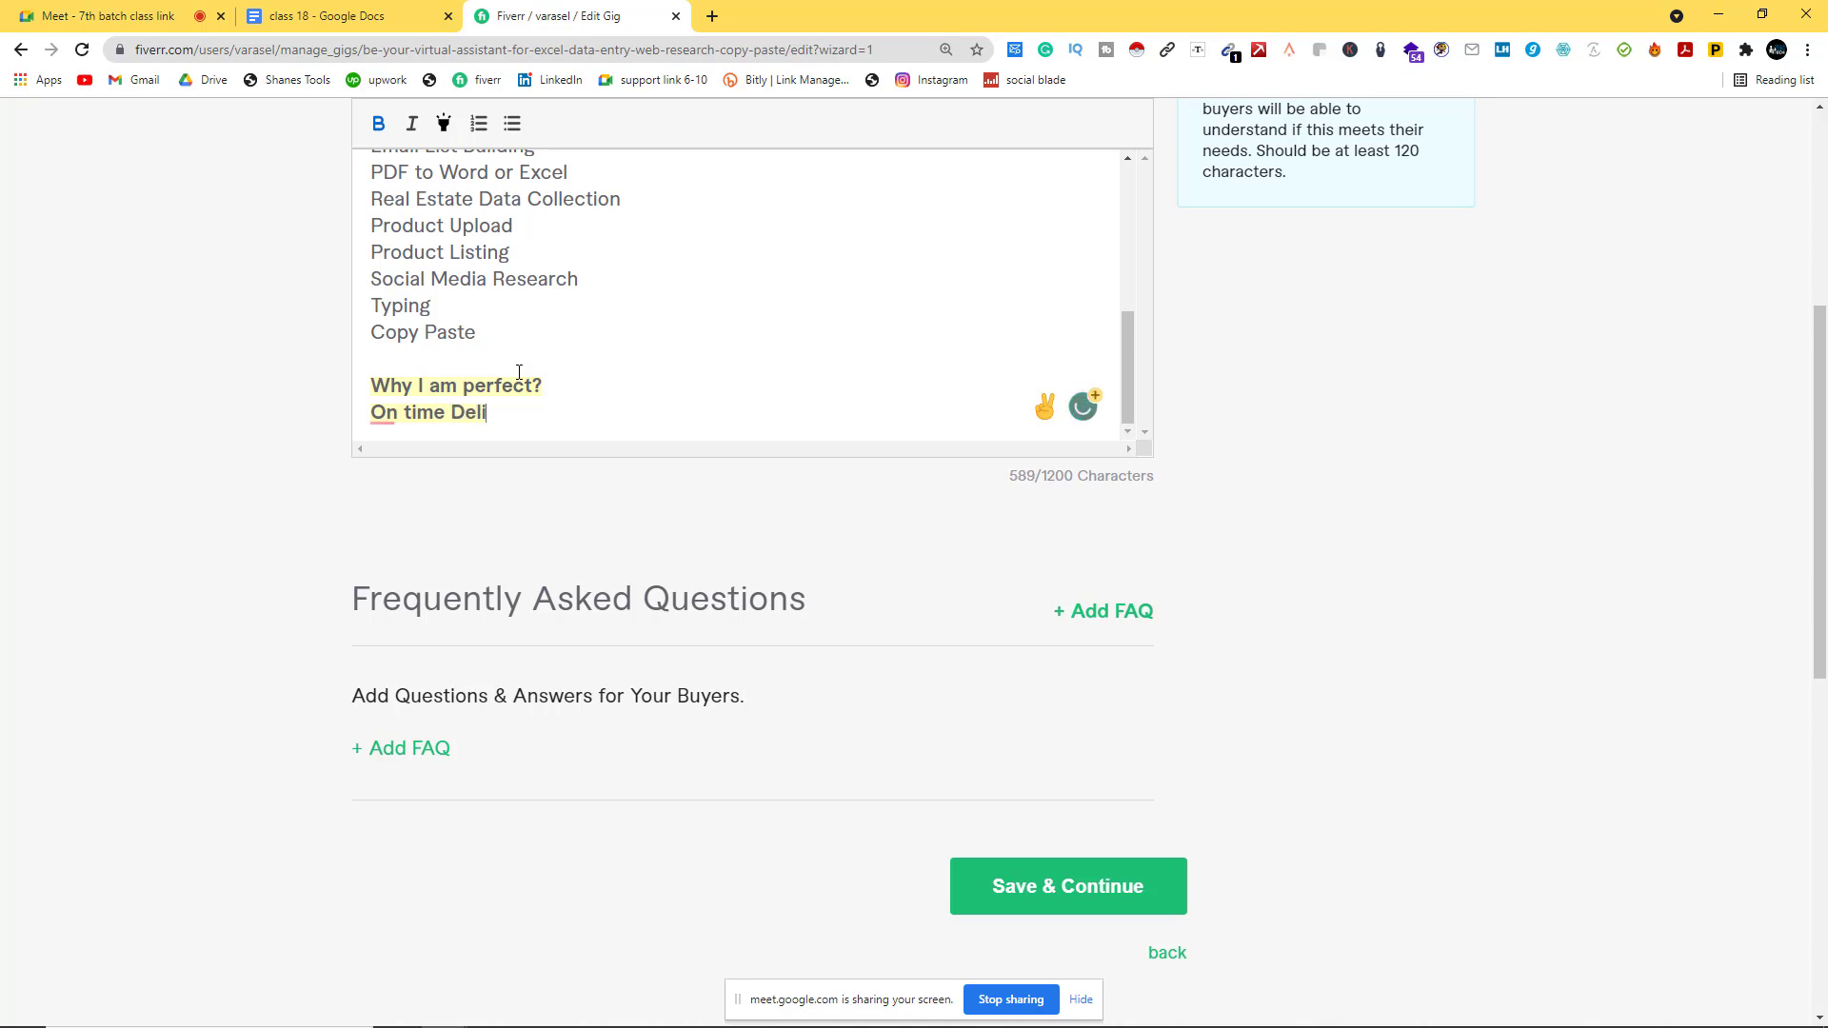
pyautogui.write('very')
pyautogui.press('Return')
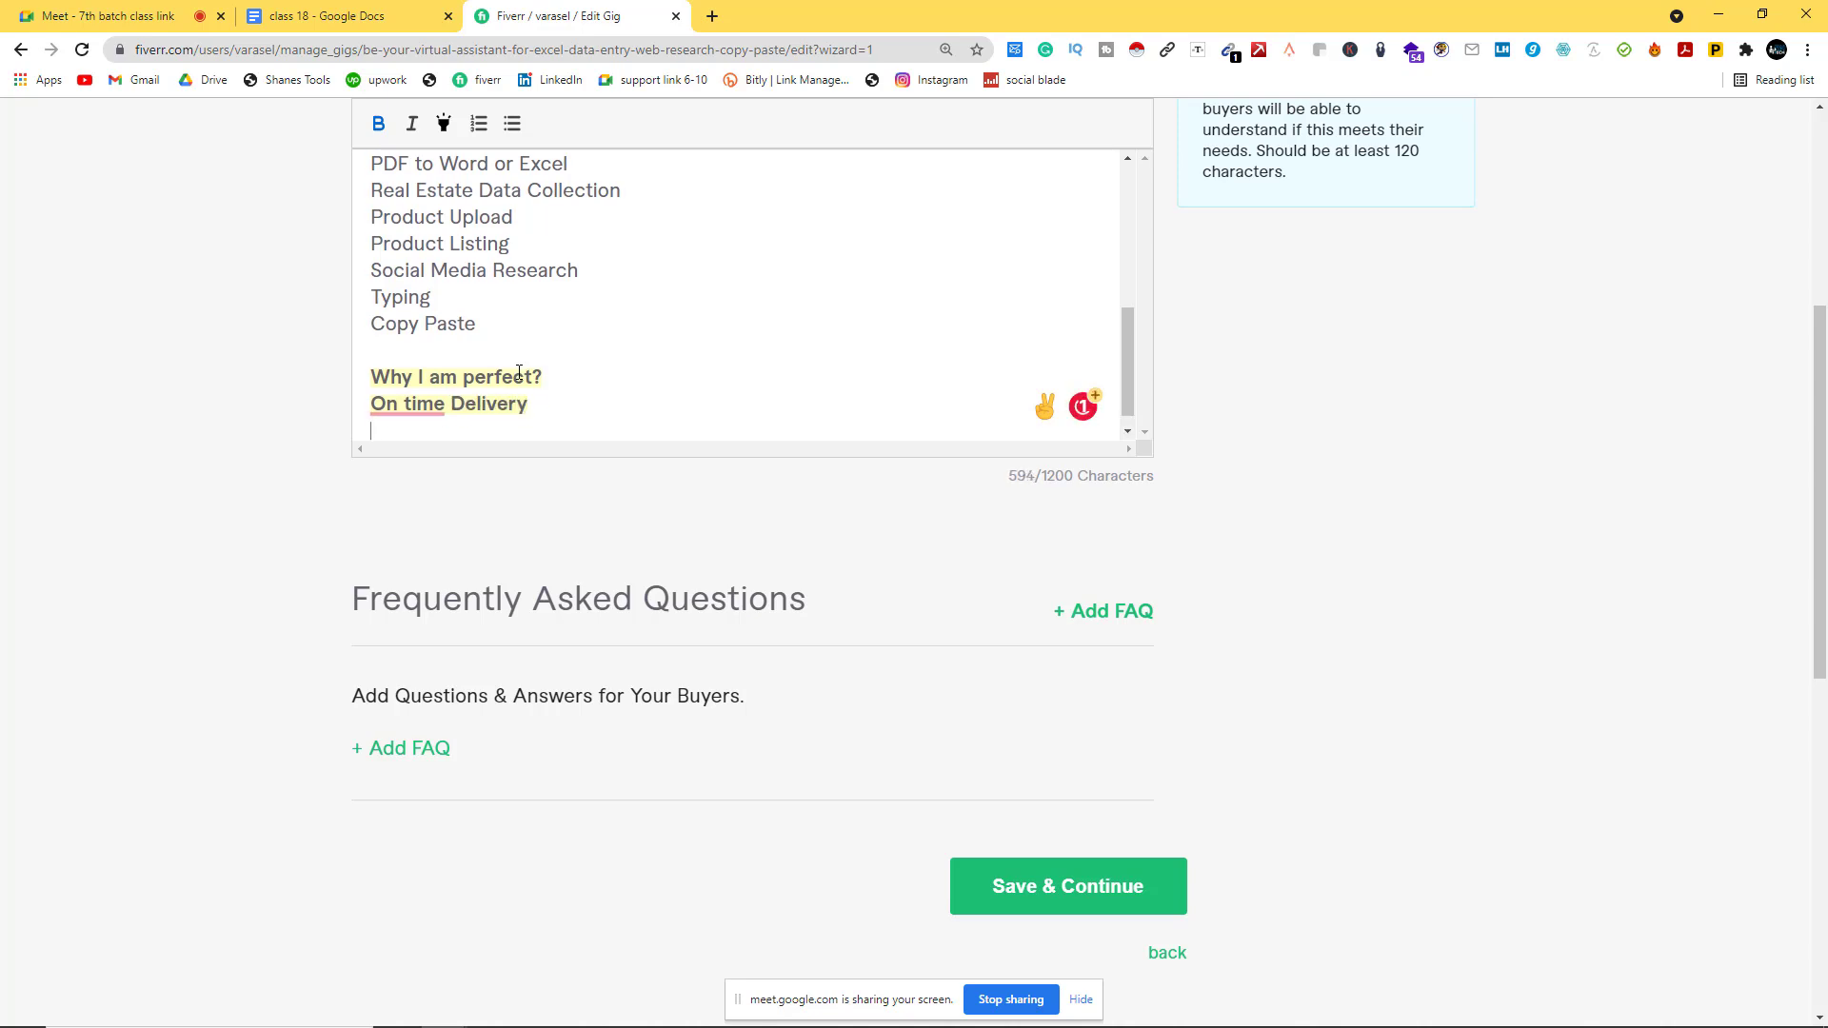
pyautogui.moveTo(408, 403)
pyautogui.click(415, 470)
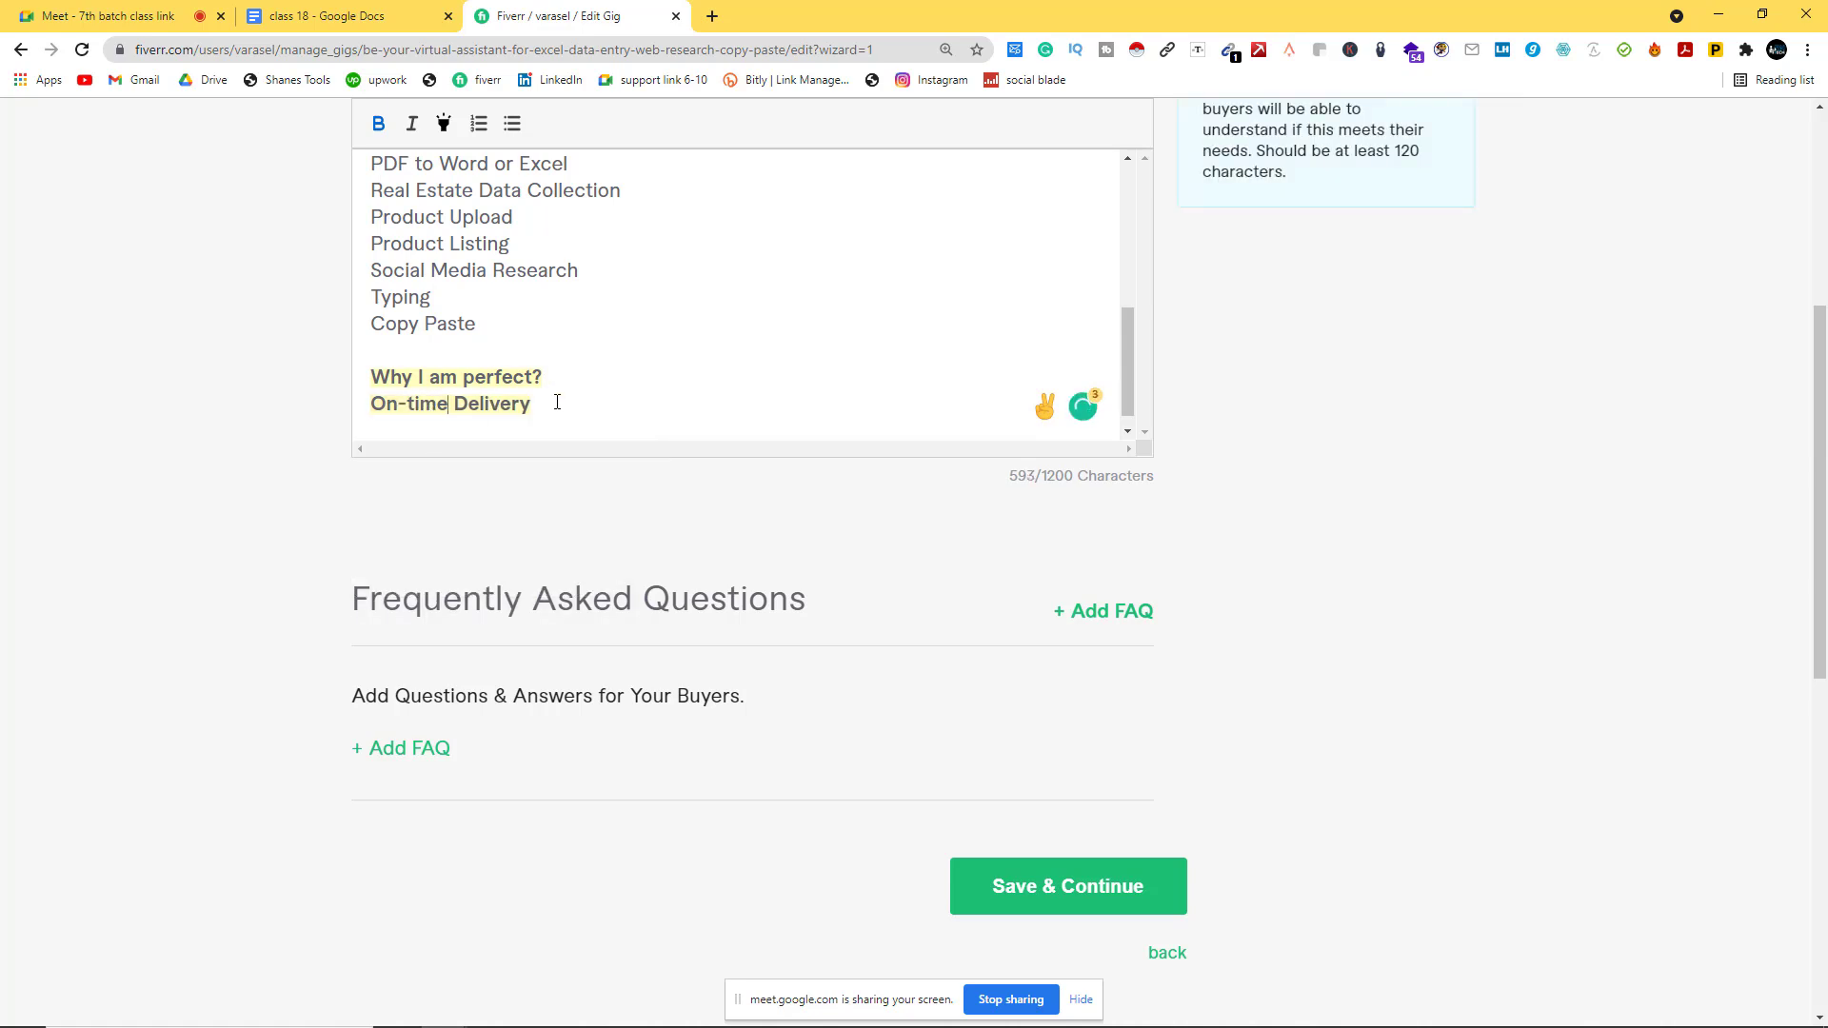
# Step: Add the line "Quick Response" below "On-time Delivery", accepting the suggested spelling correction
pyautogui.press('Return')
pyautogui.write('Quc')
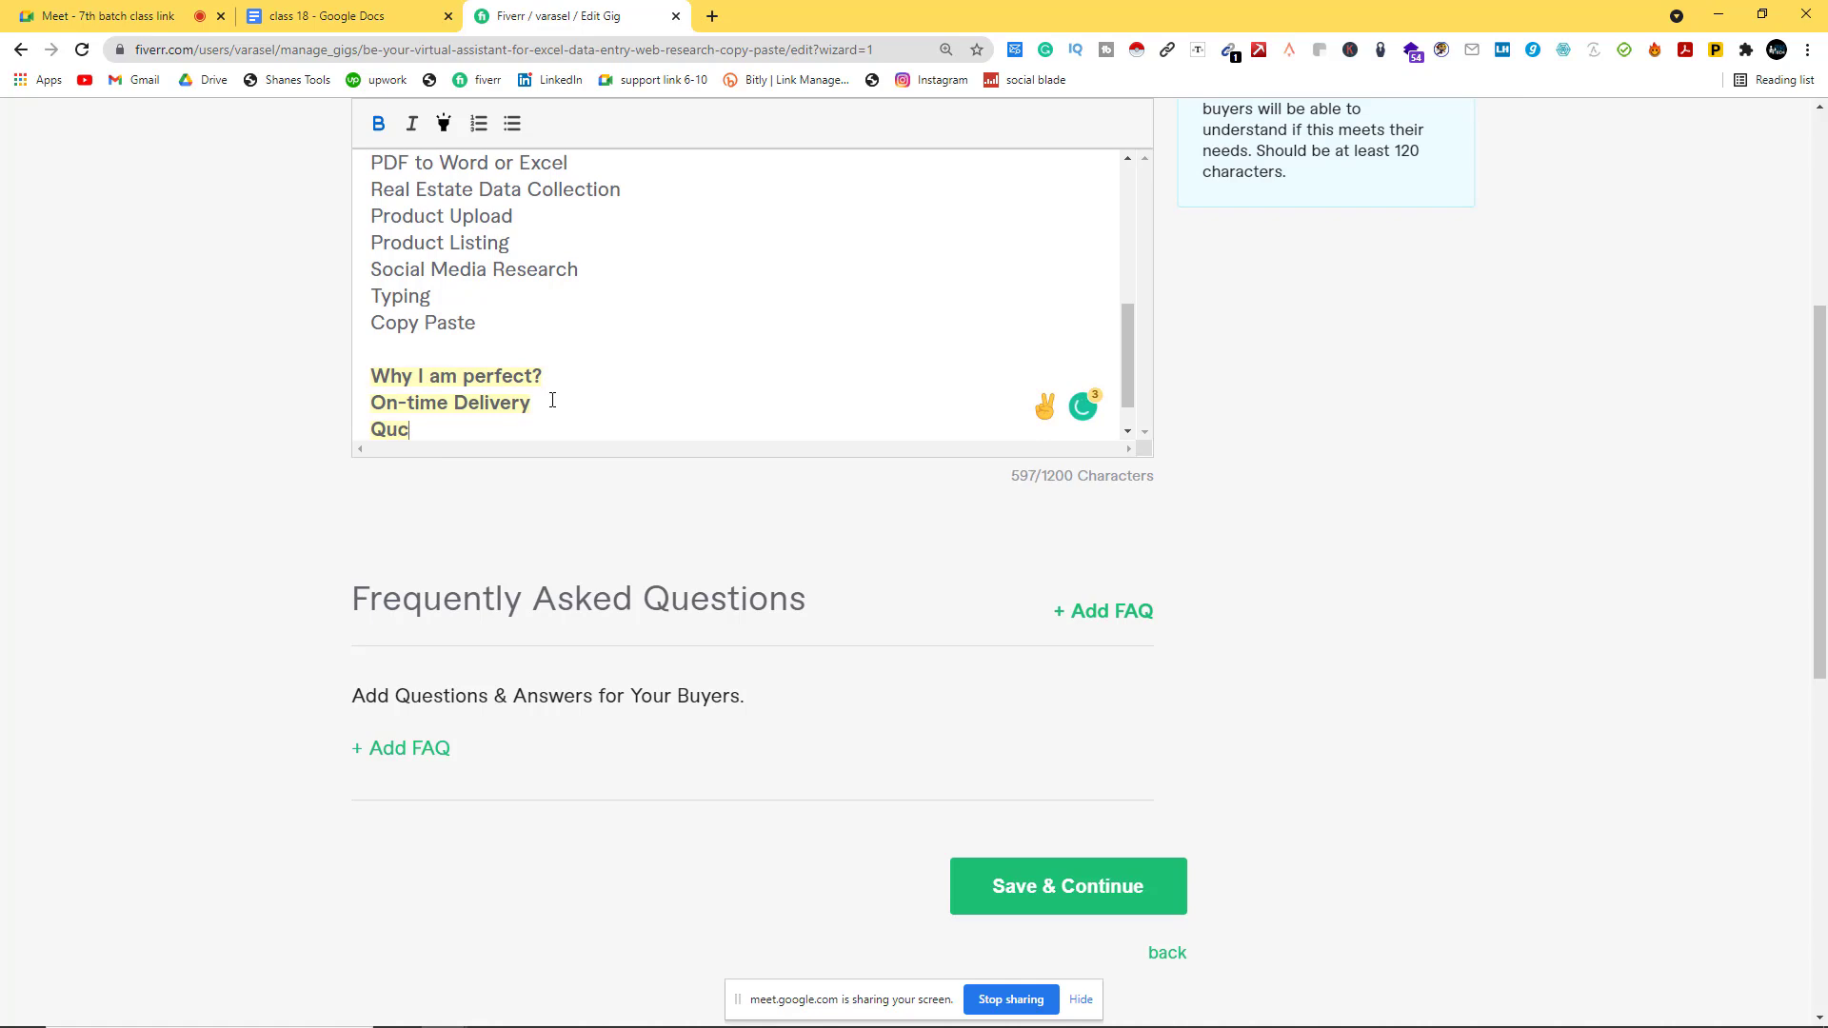
pyautogui.write('k Response')
pyautogui.press('Return')
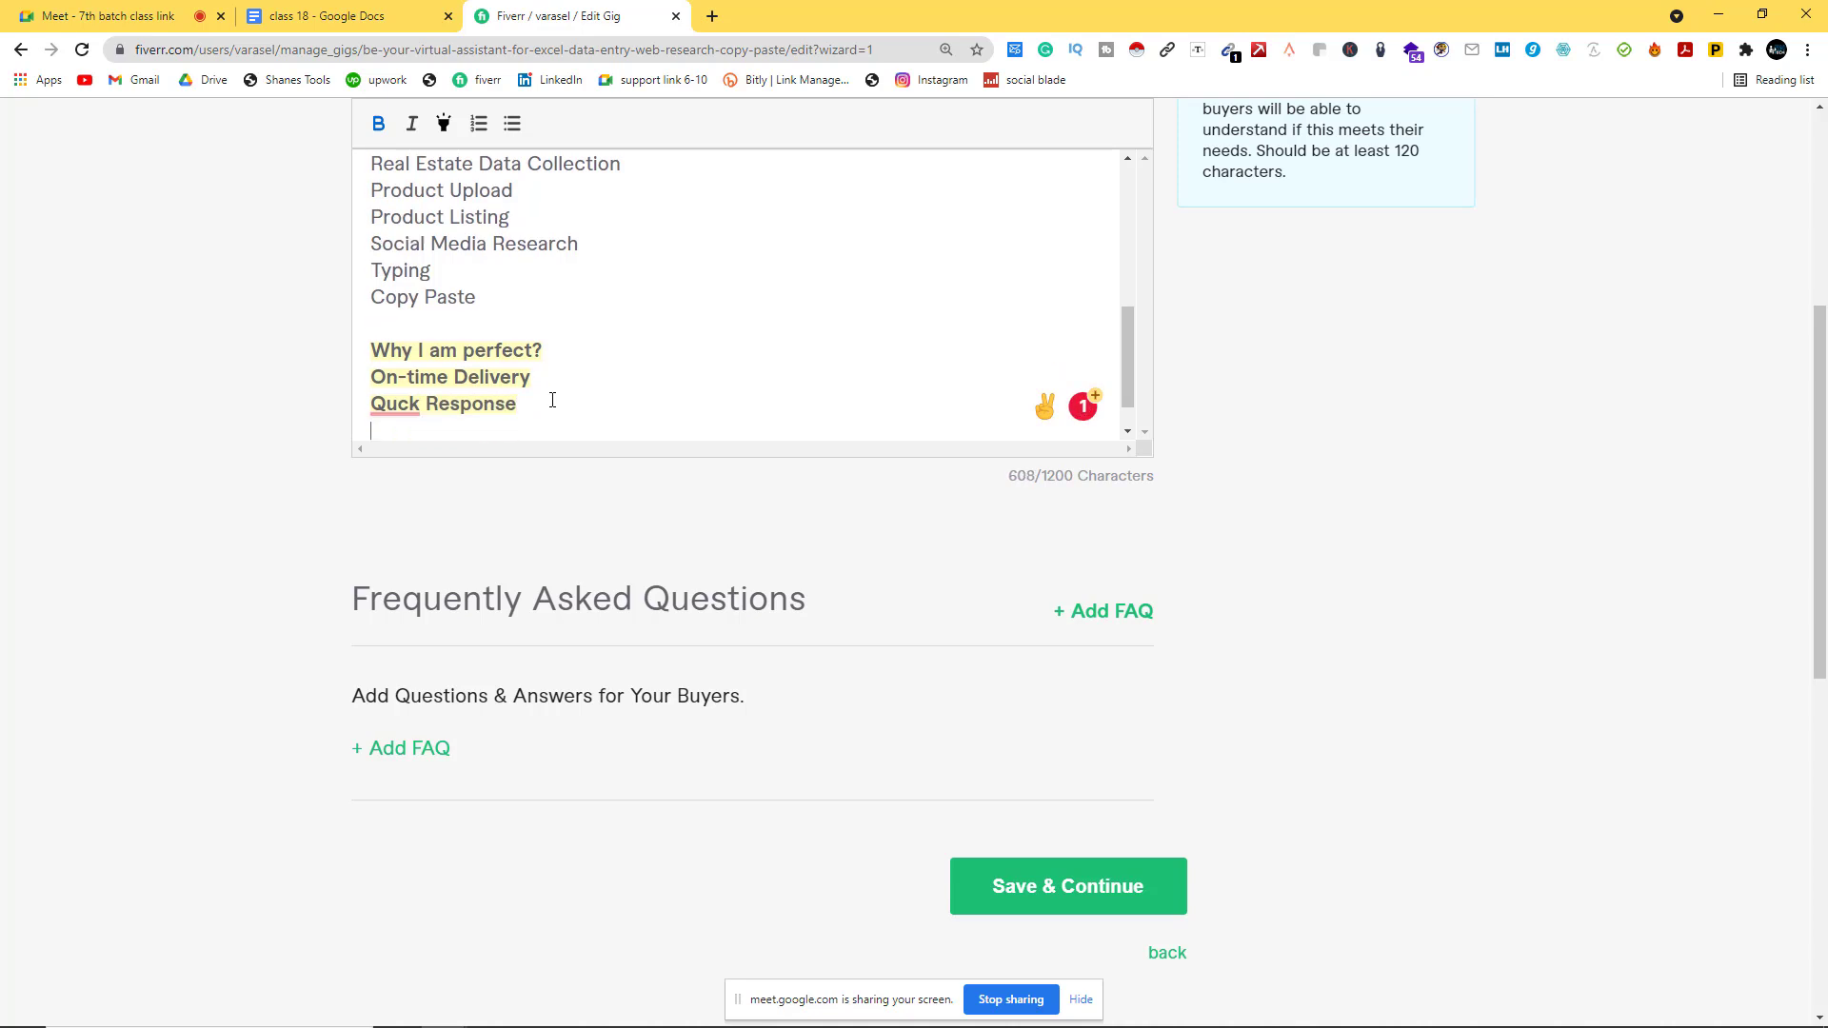
pyautogui.moveTo(396, 405)
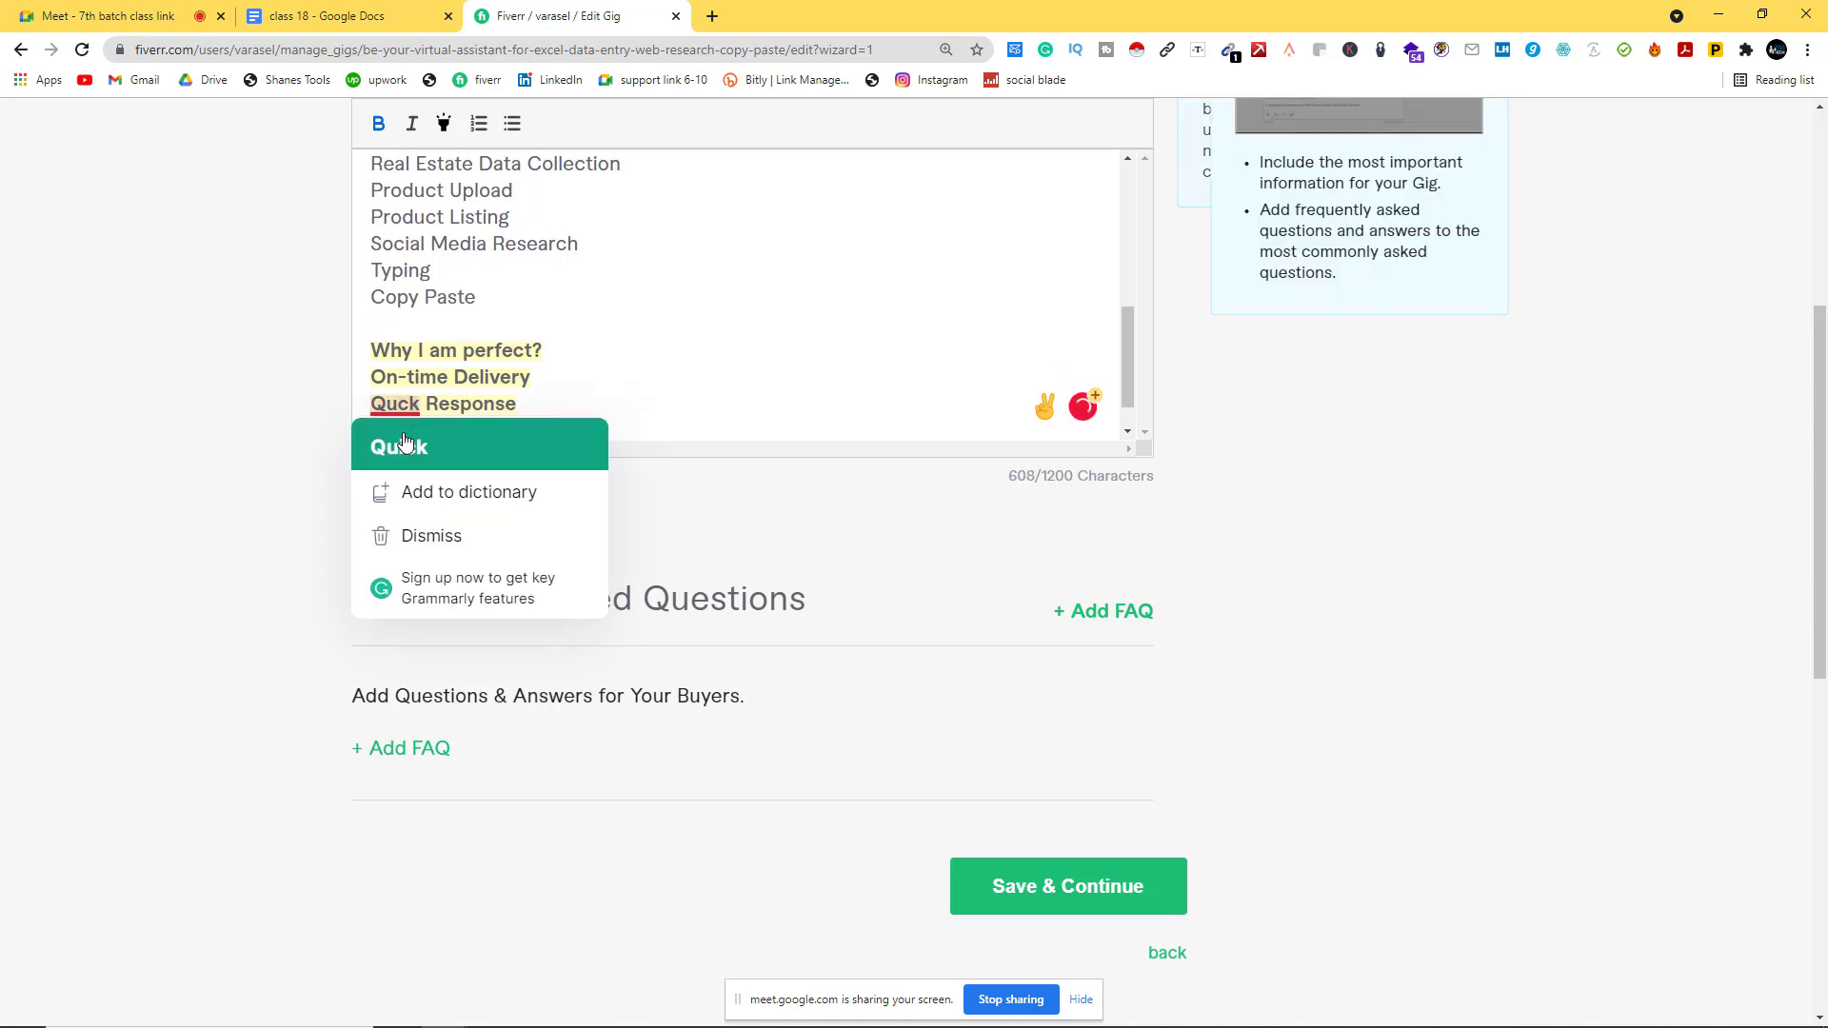
pyautogui.click(395, 441)
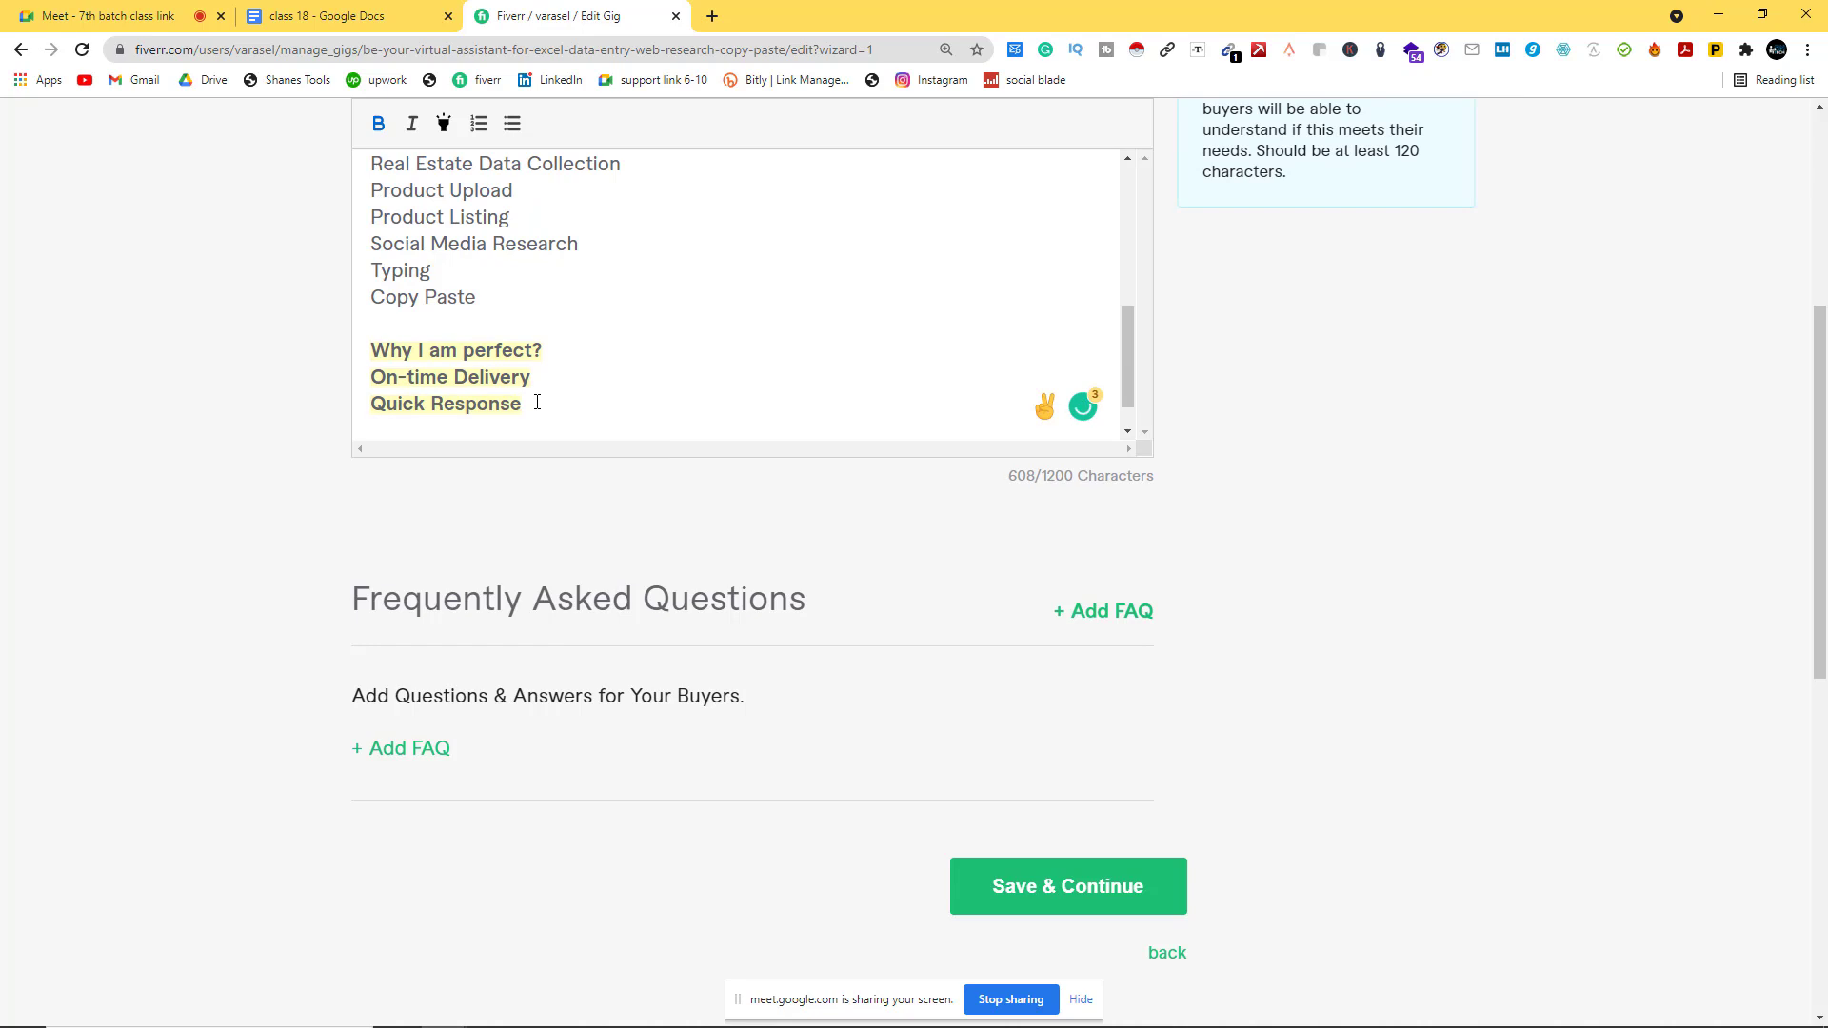
# Step: Add the line "Unlimited Revisions" below "Quick Response", accepting the suggested spelling correction
pyautogui.press('Return')
pyautogui.write('Un')
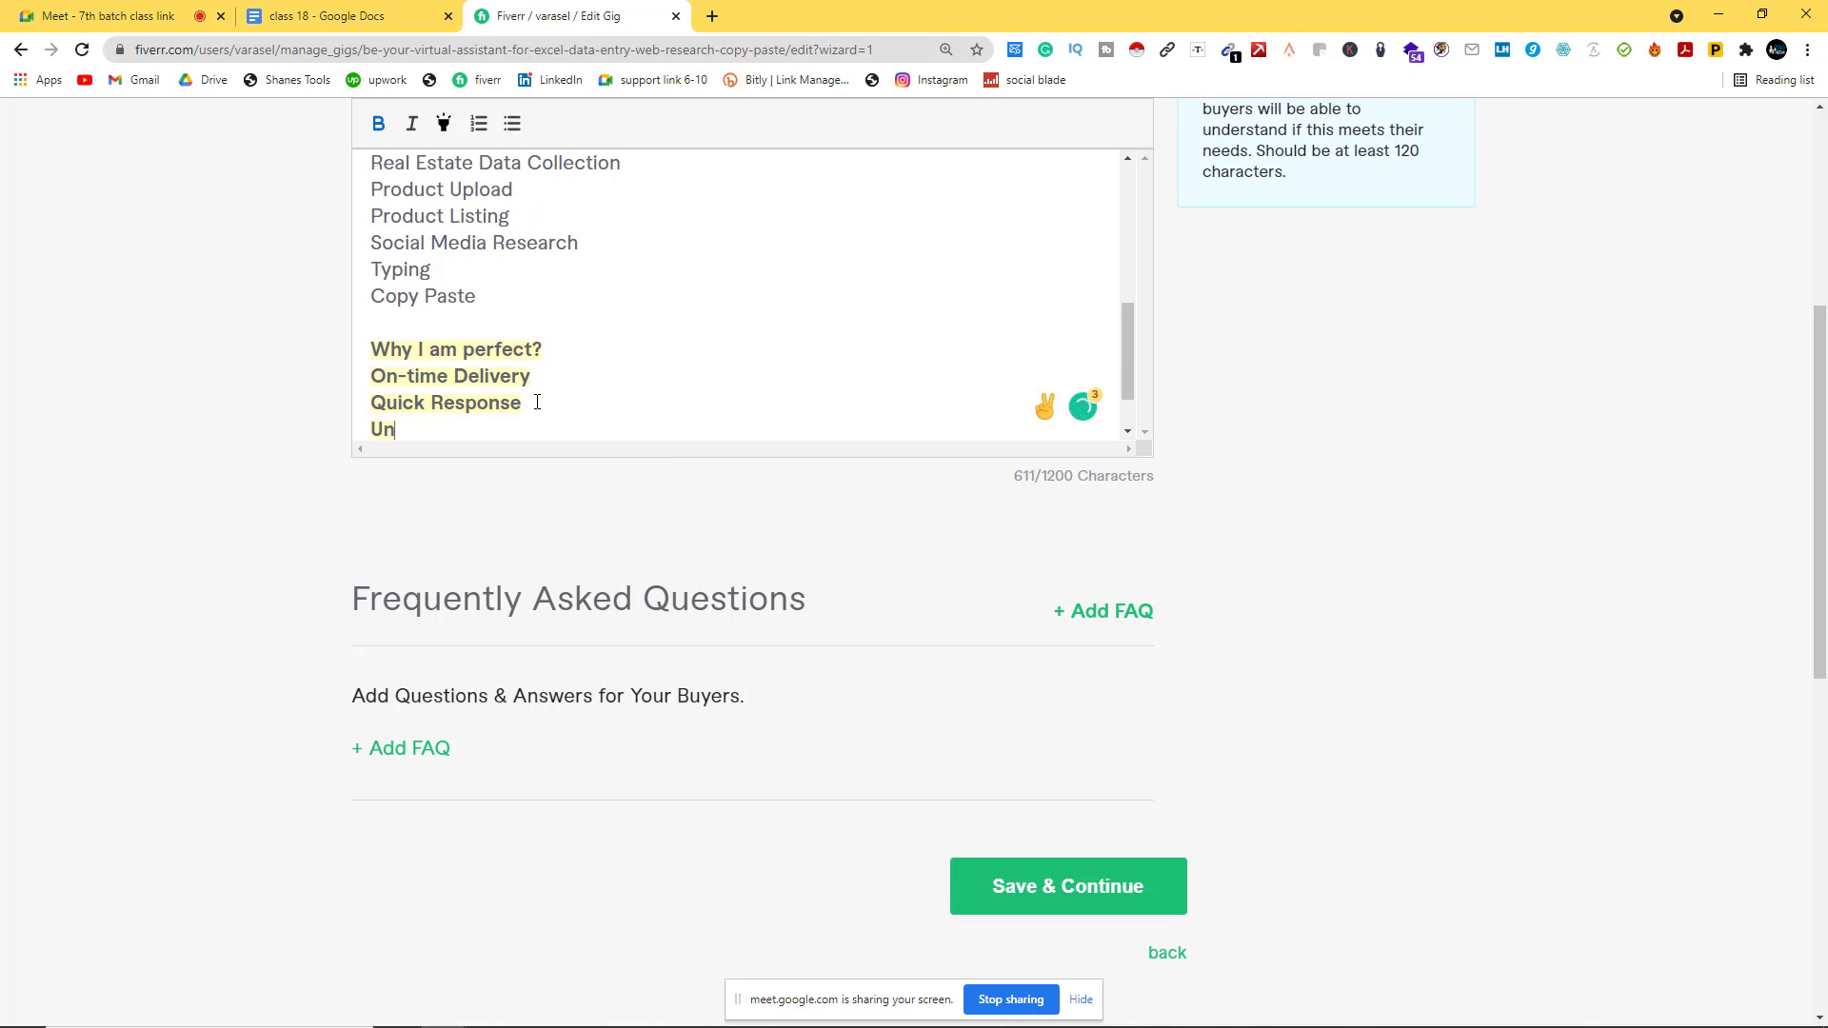
pyautogui.write('limited Revesions')
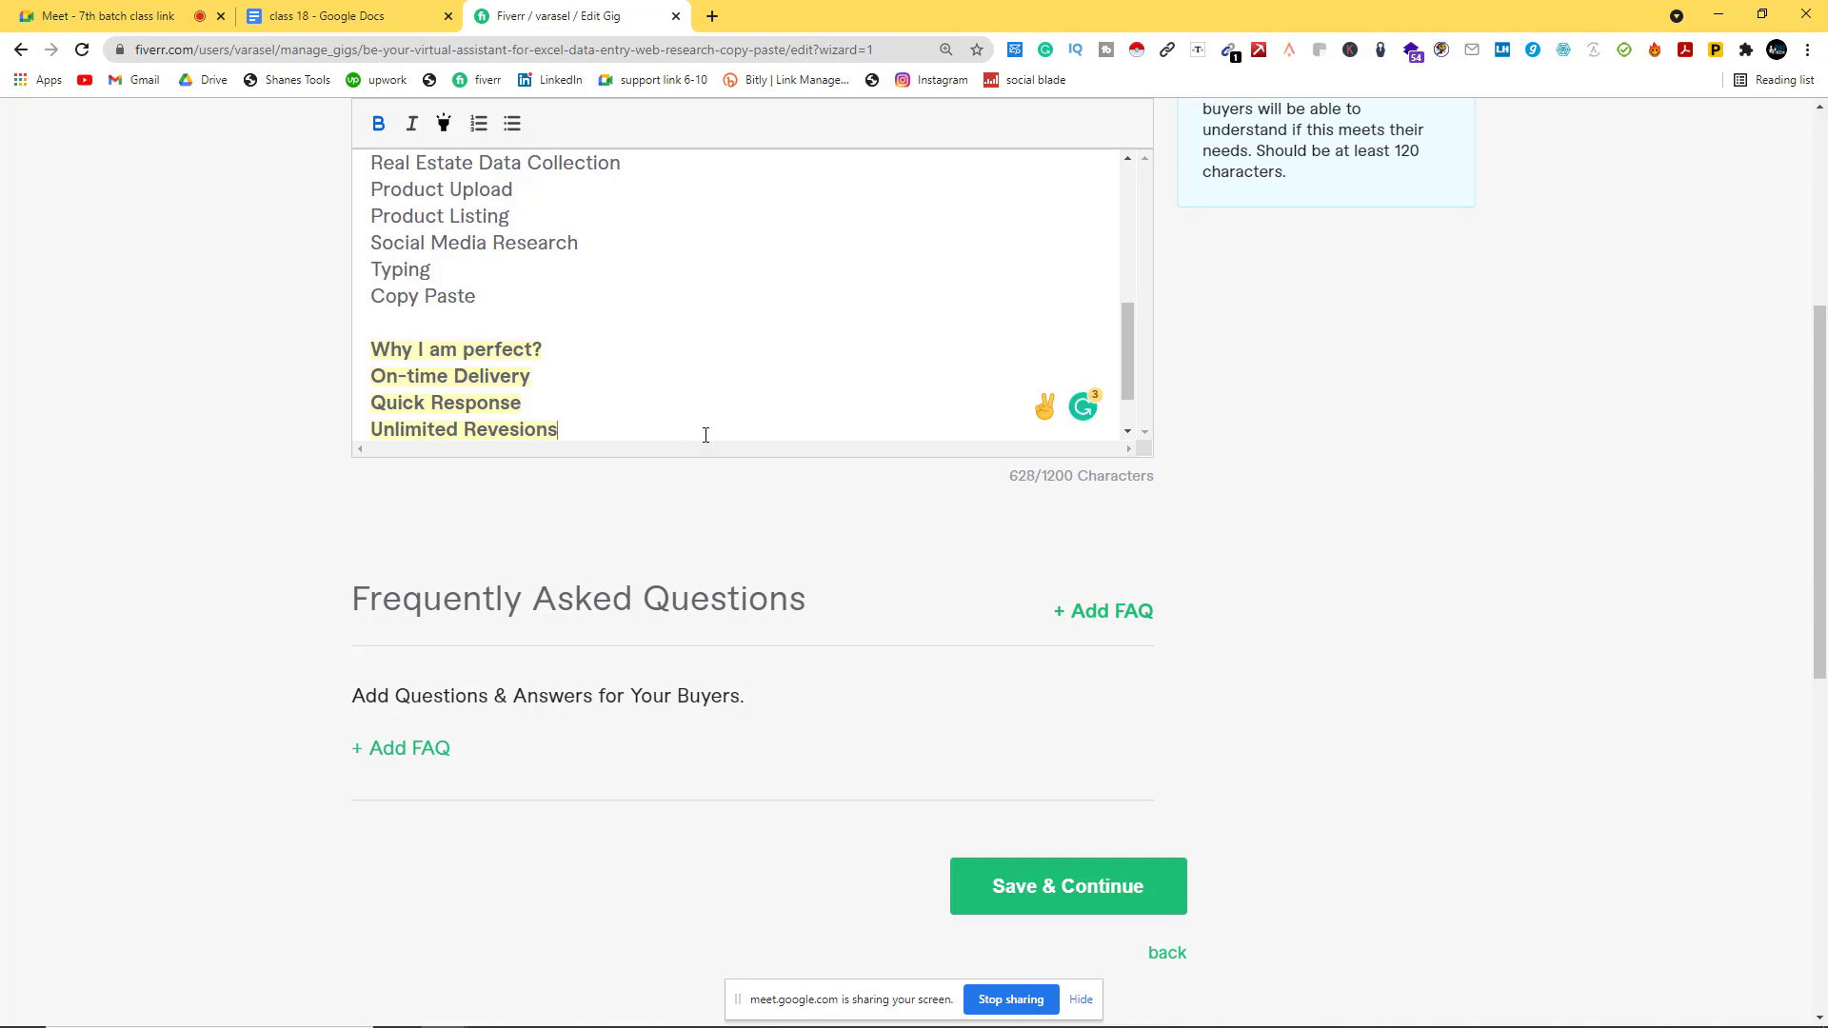
pyautogui.press('Return')
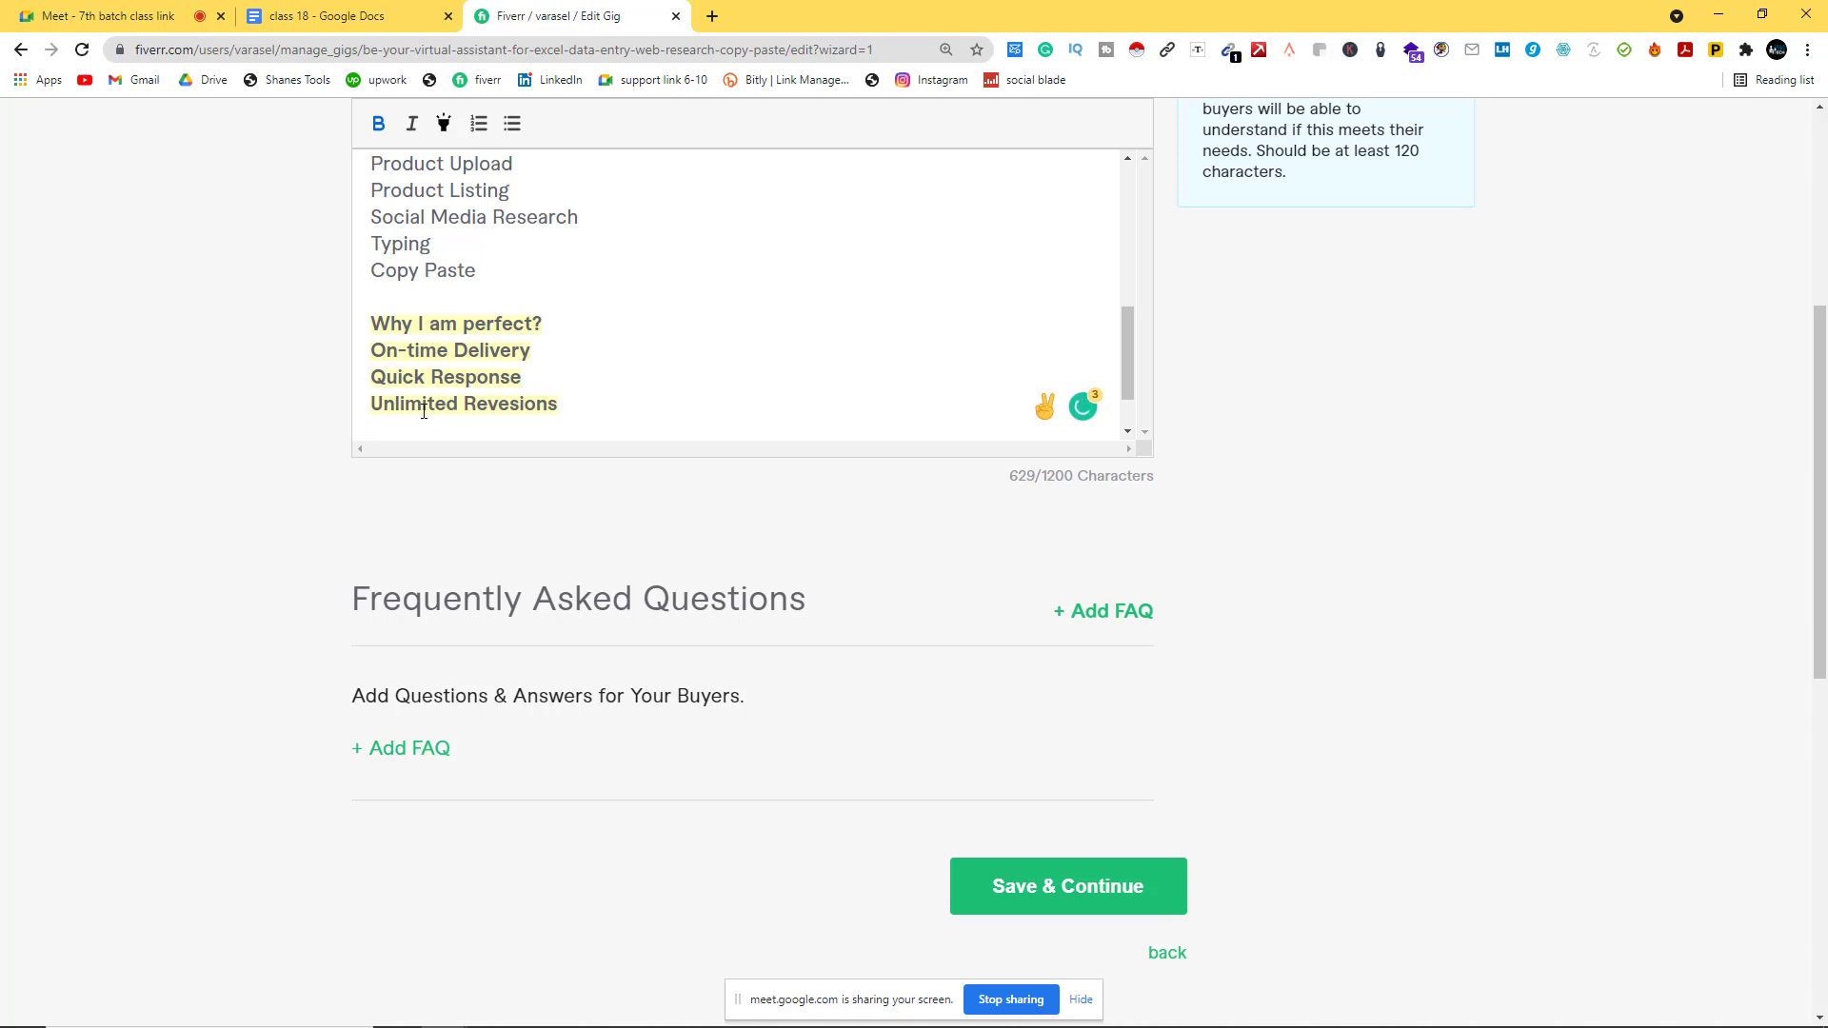
pyautogui.press('BackSpace')
pyautogui.click(514, 404)
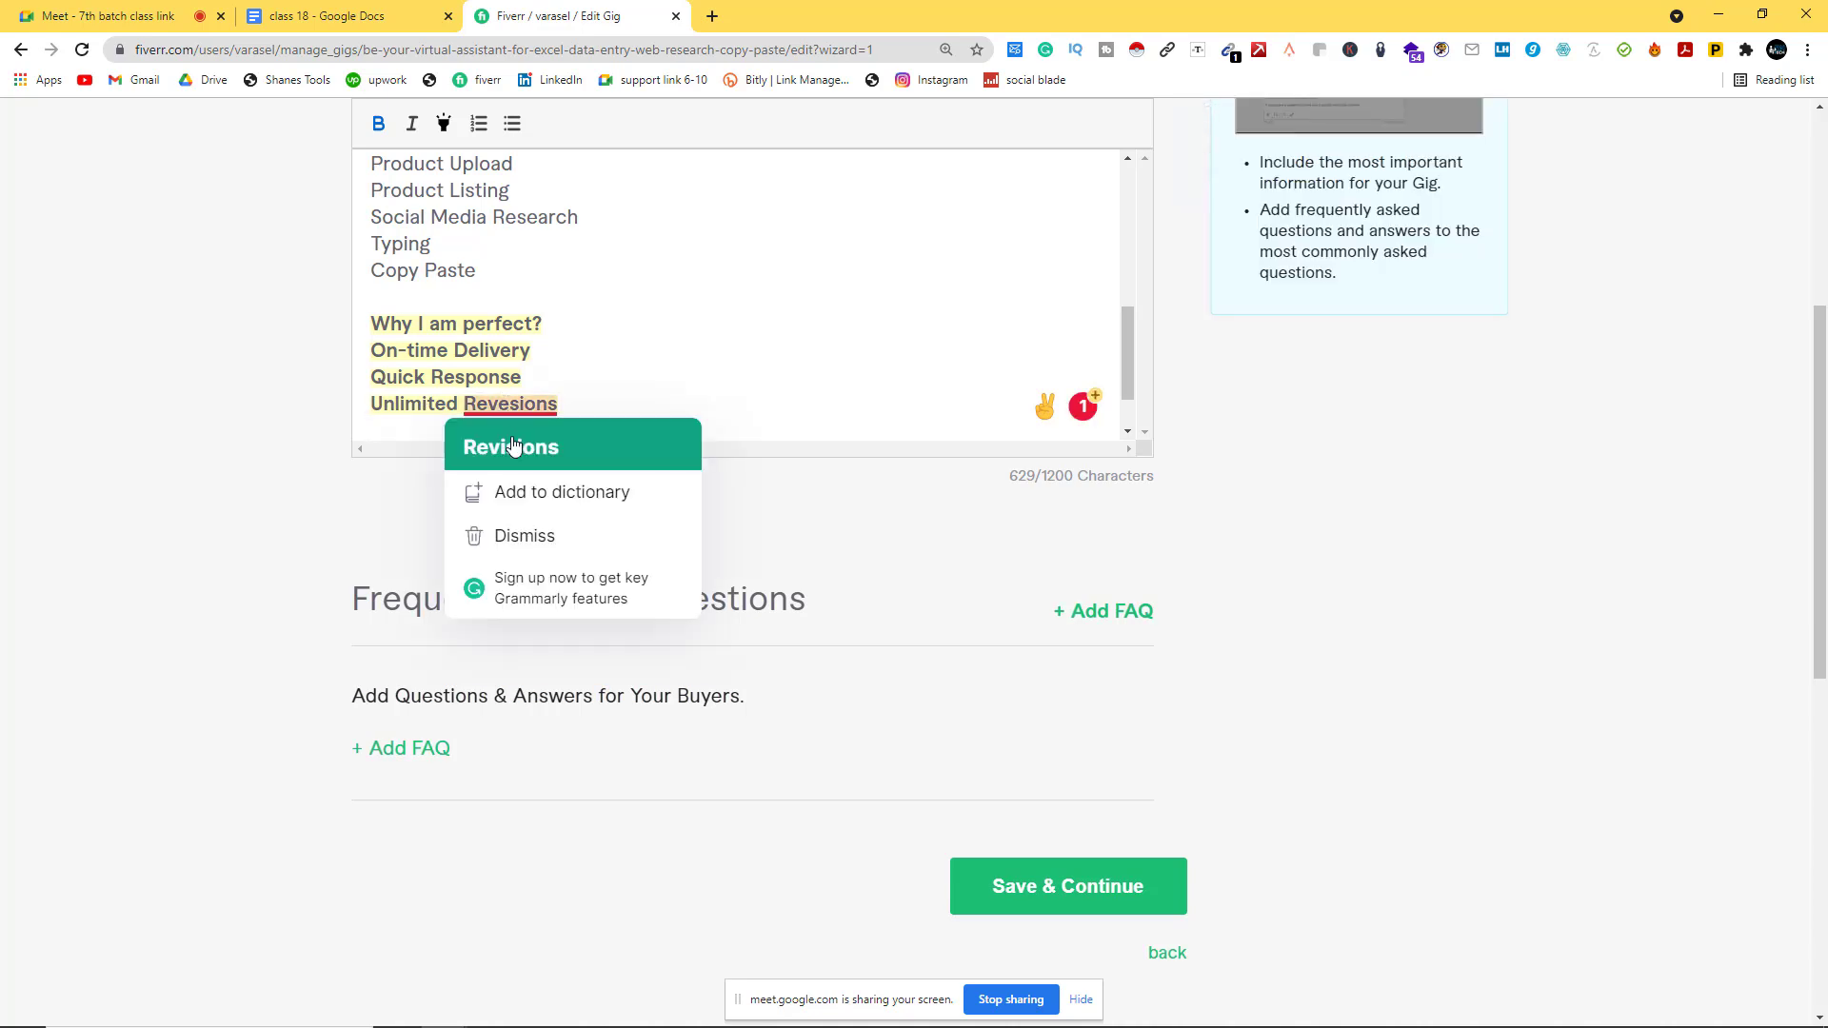
pyautogui.click(523, 441)
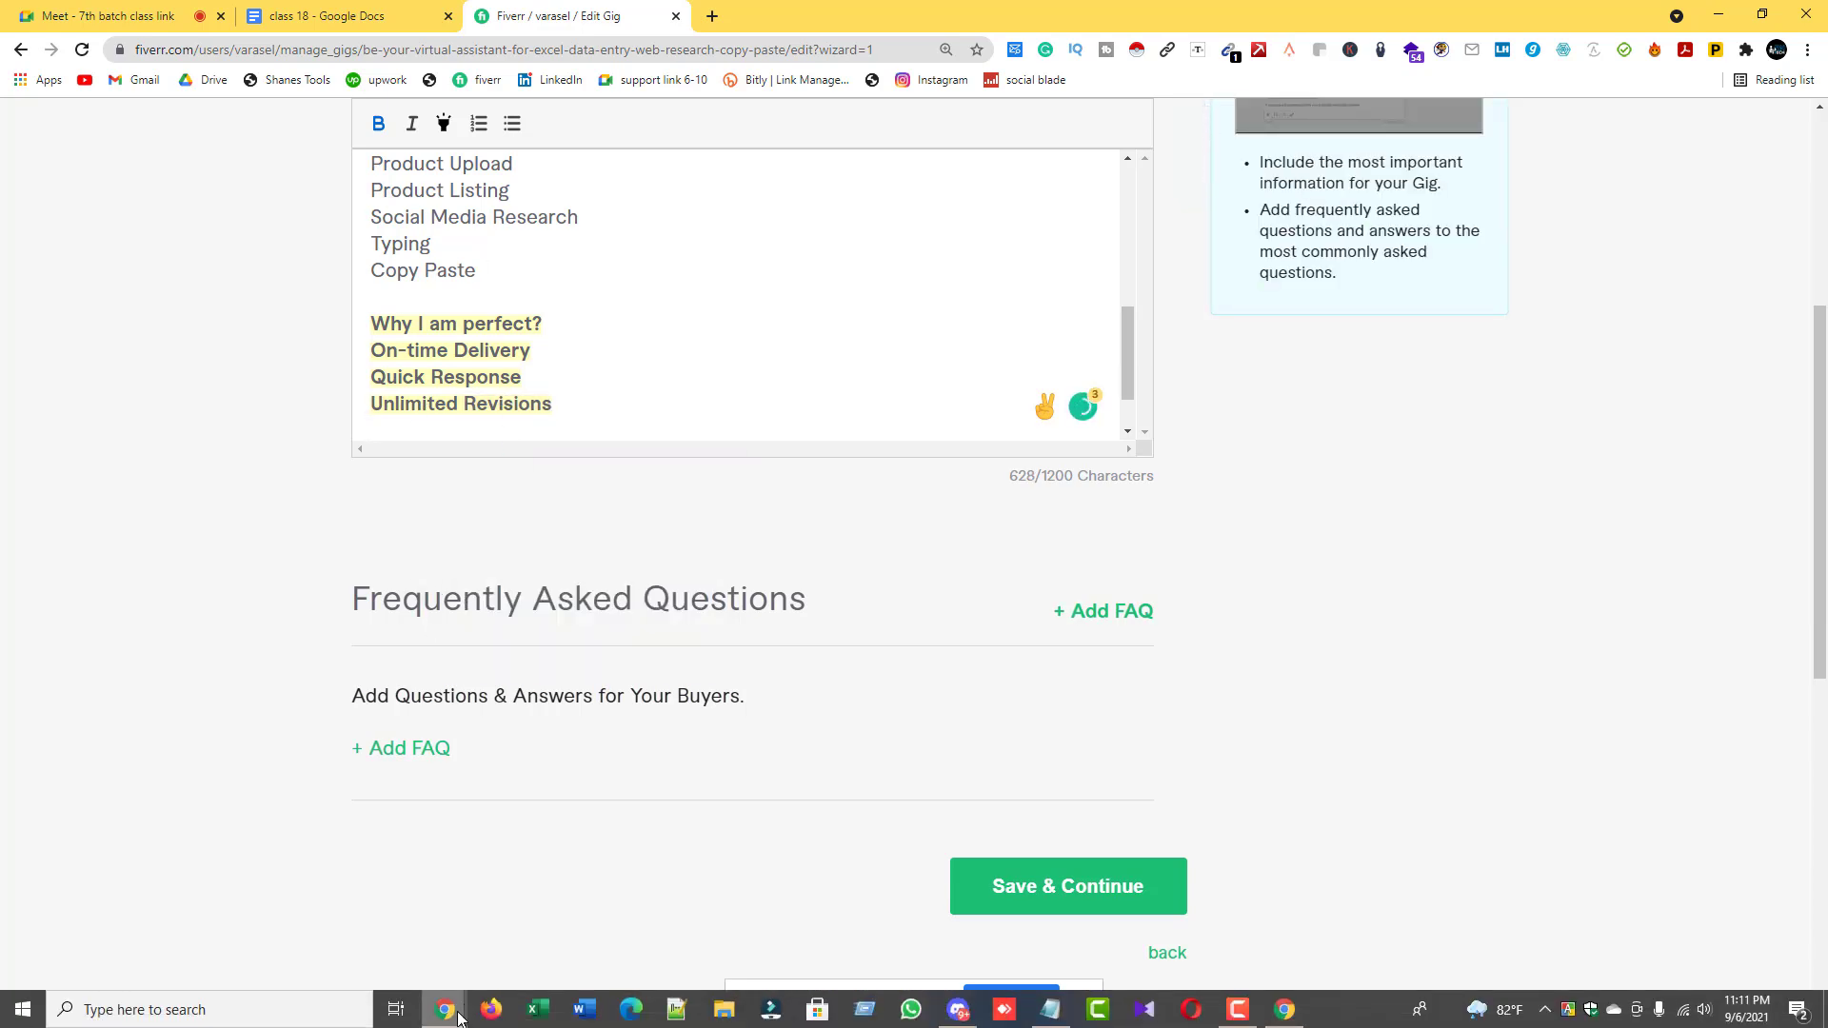
# Step: Switch to the incognito Chrome window and examine the descriptions of two competing data entry gigs
pyautogui.moveTo(445, 1010)
pyautogui.click(481, 963)
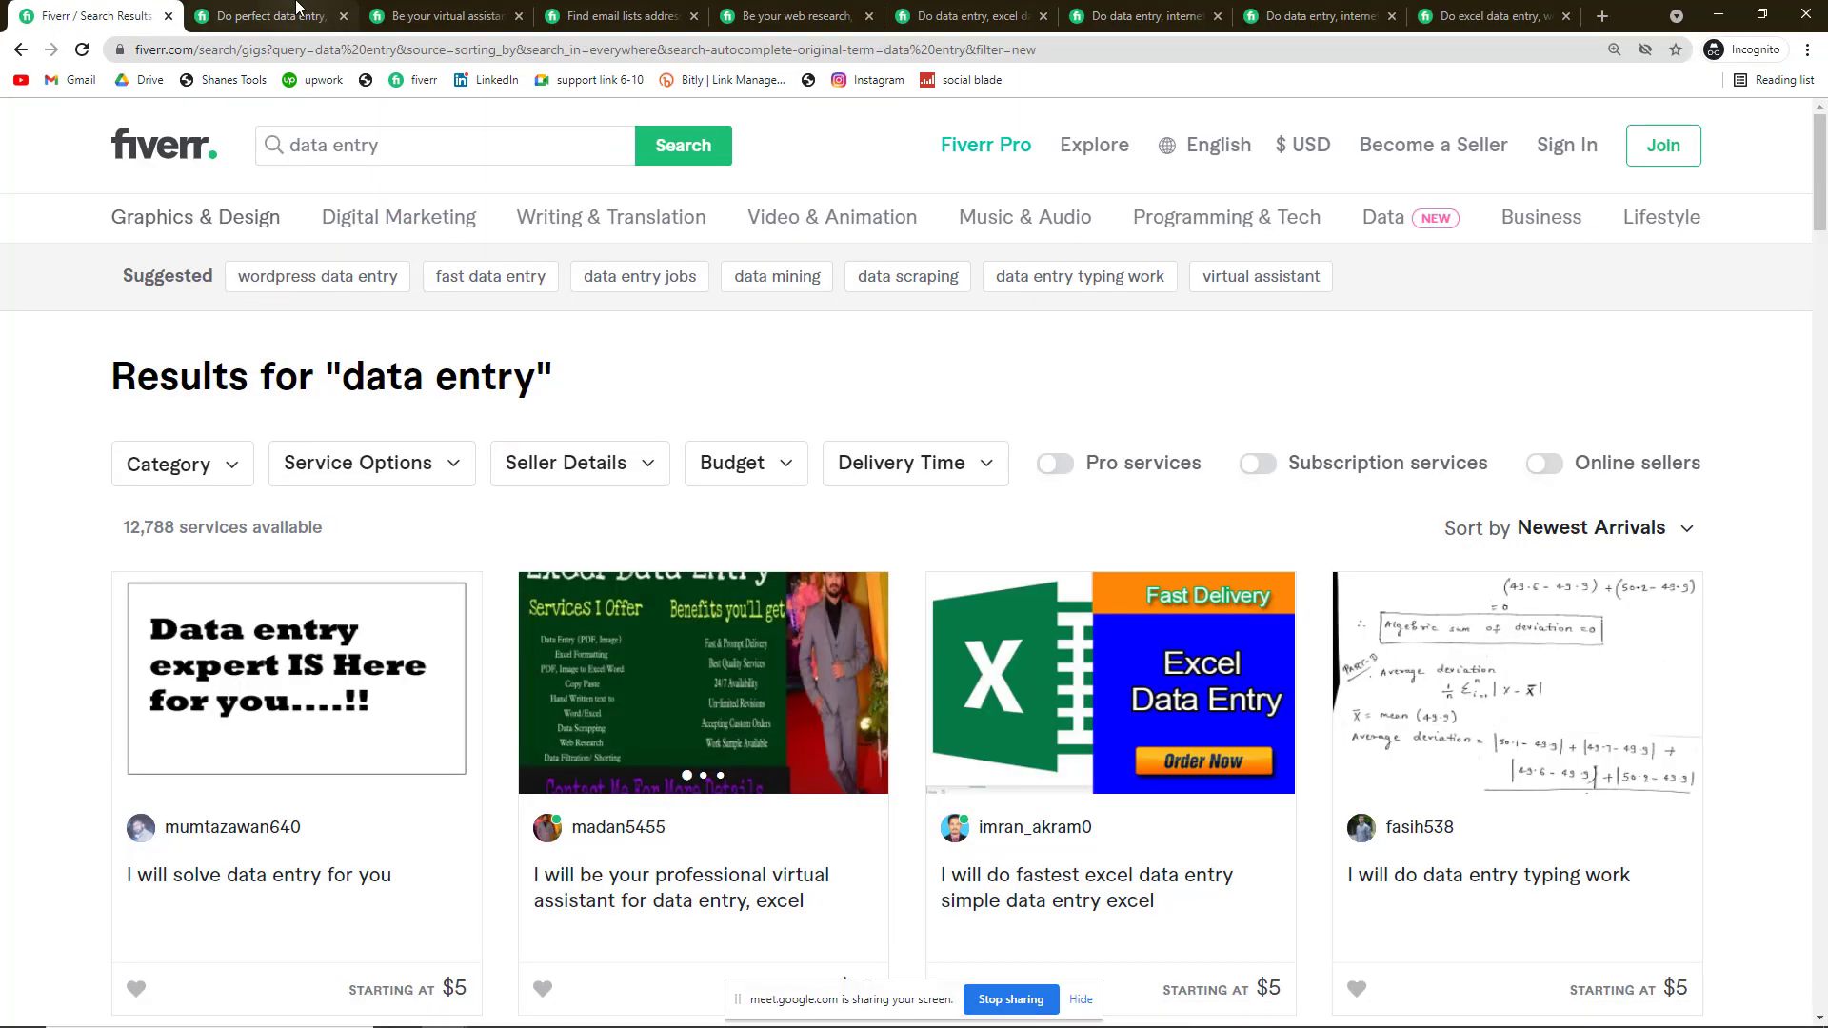
pyautogui.click(271, 17)
pyautogui.scroll(-5, 452, 438)
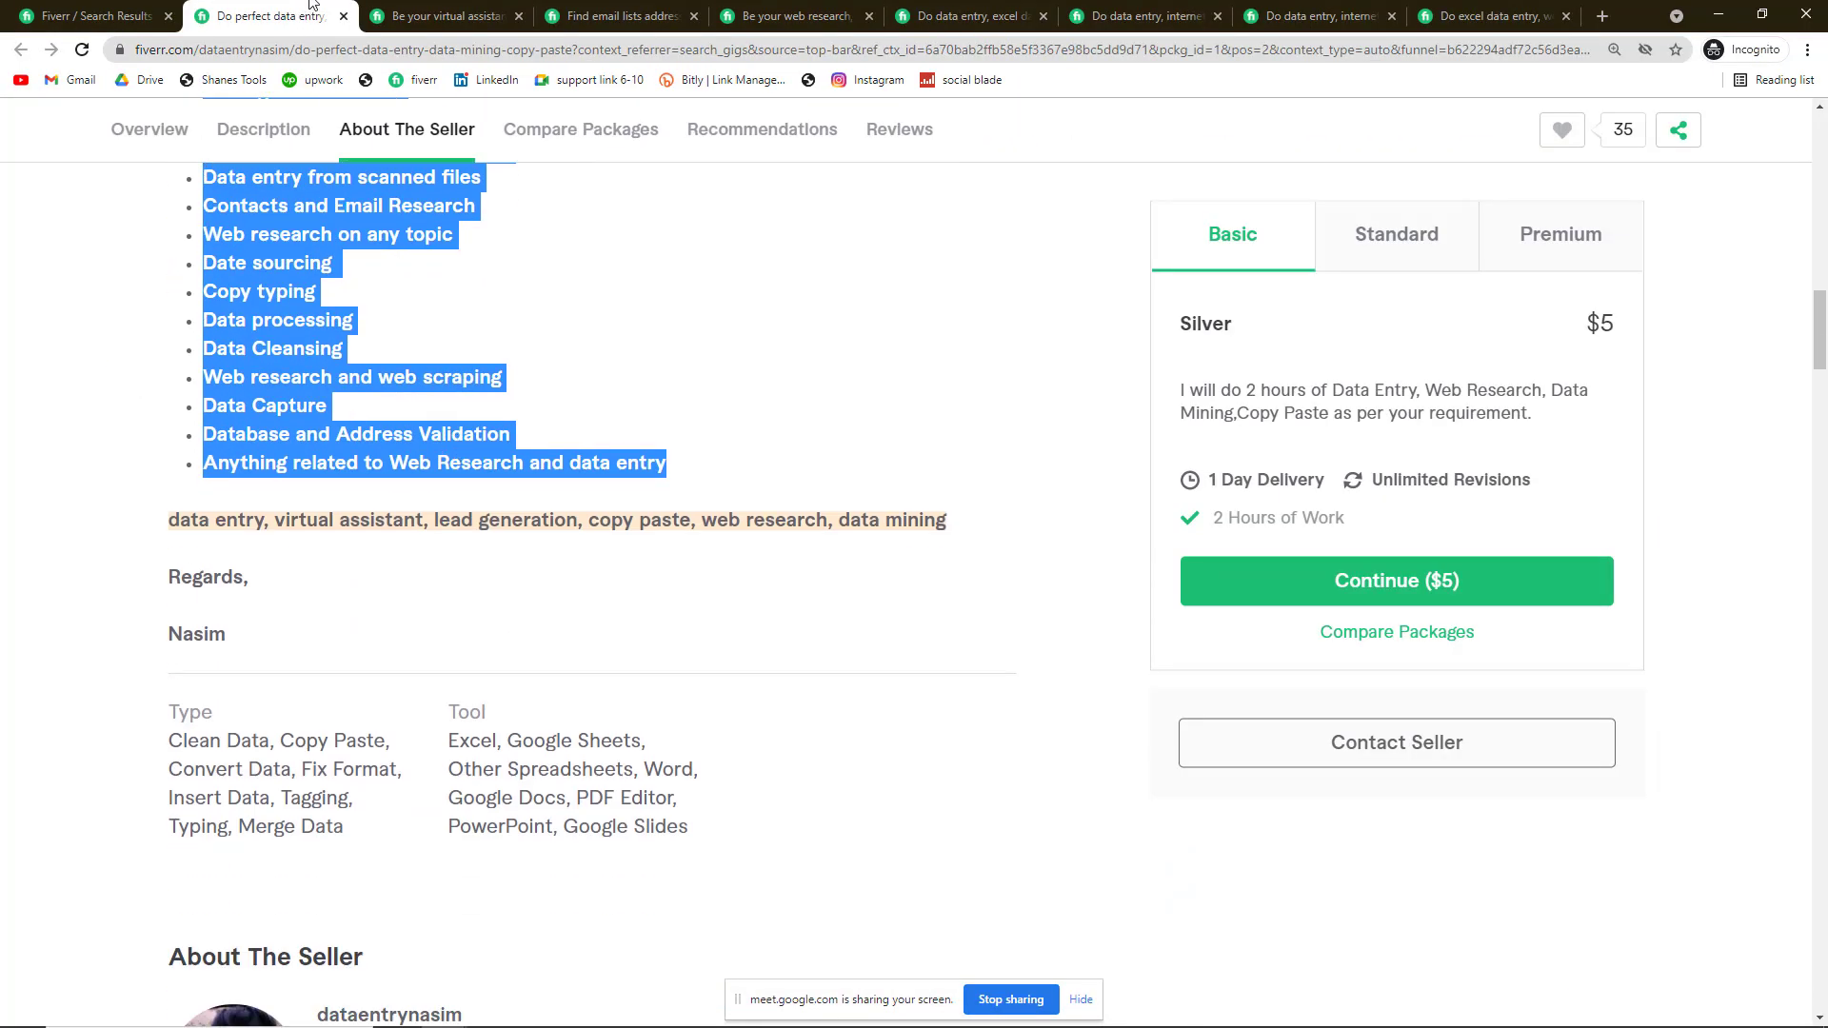
pyautogui.click(398, 16)
pyautogui.scroll(-3, 473, 537)
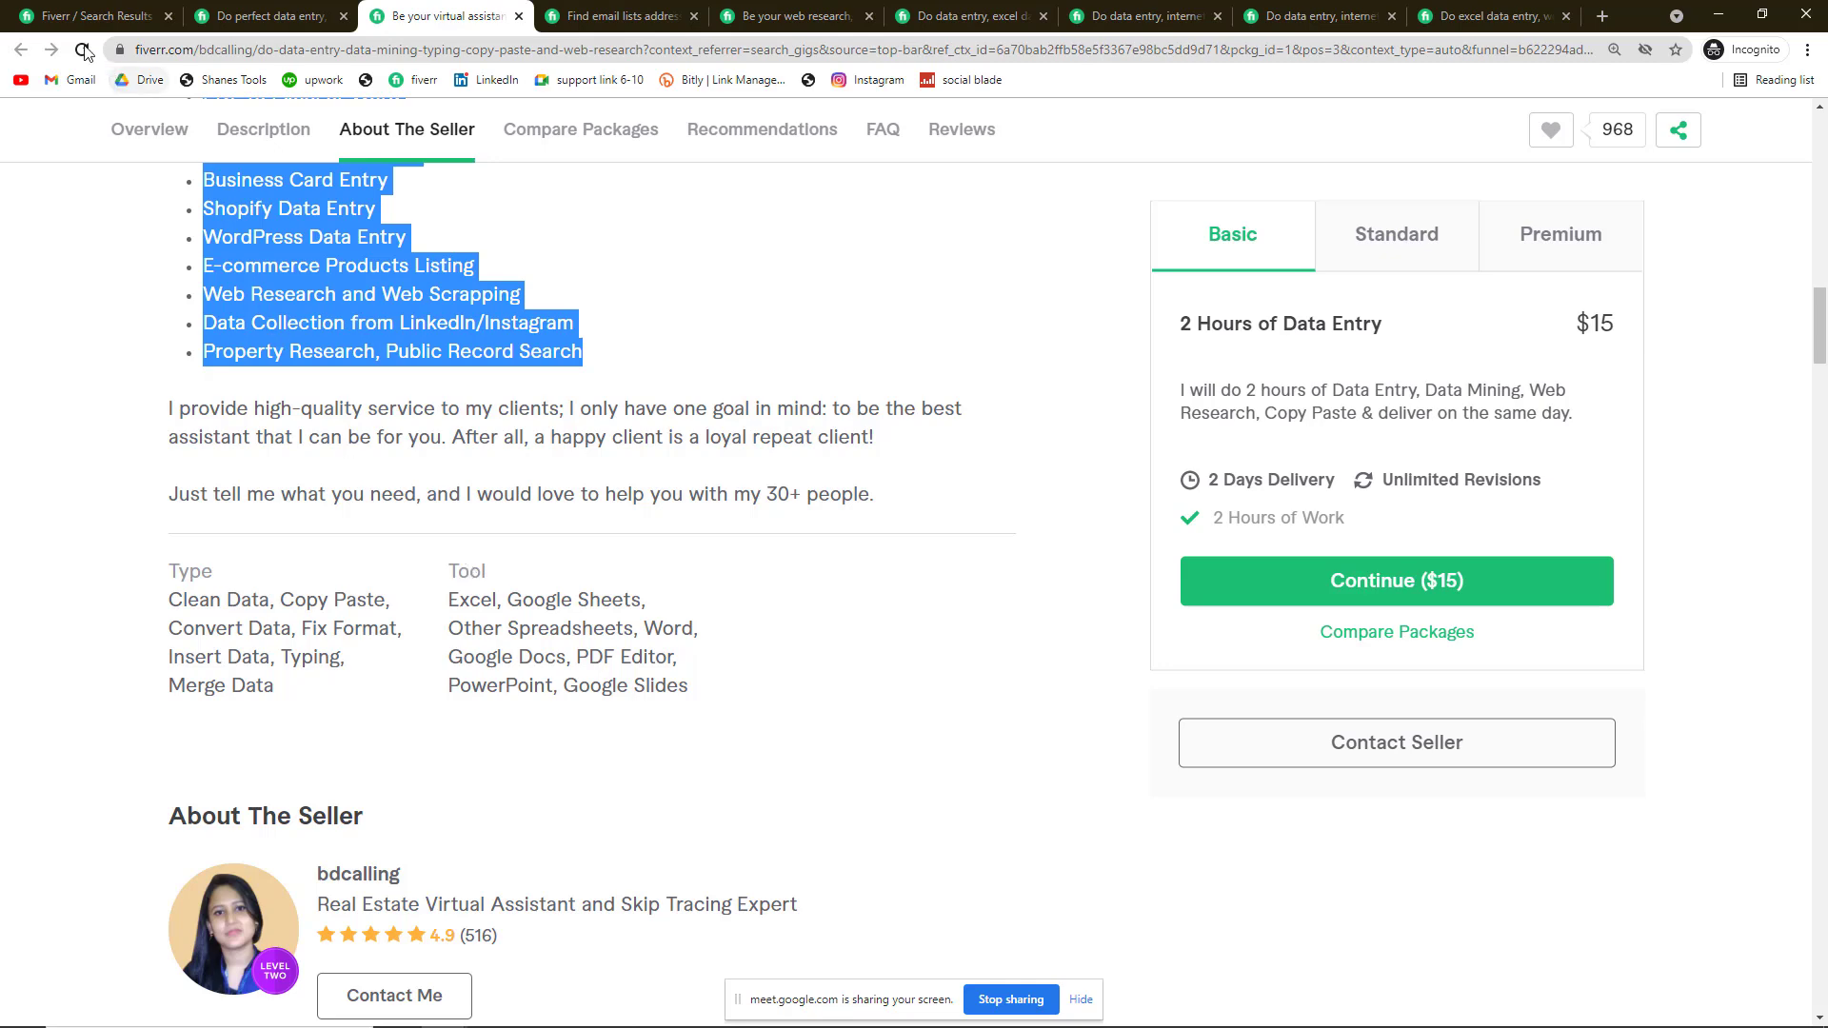
# Step: Return to the gig editor's browser window and add the line "100% Accurecy" below "Unlimited Revisions"
pyautogui.moveTo(496, 1019)
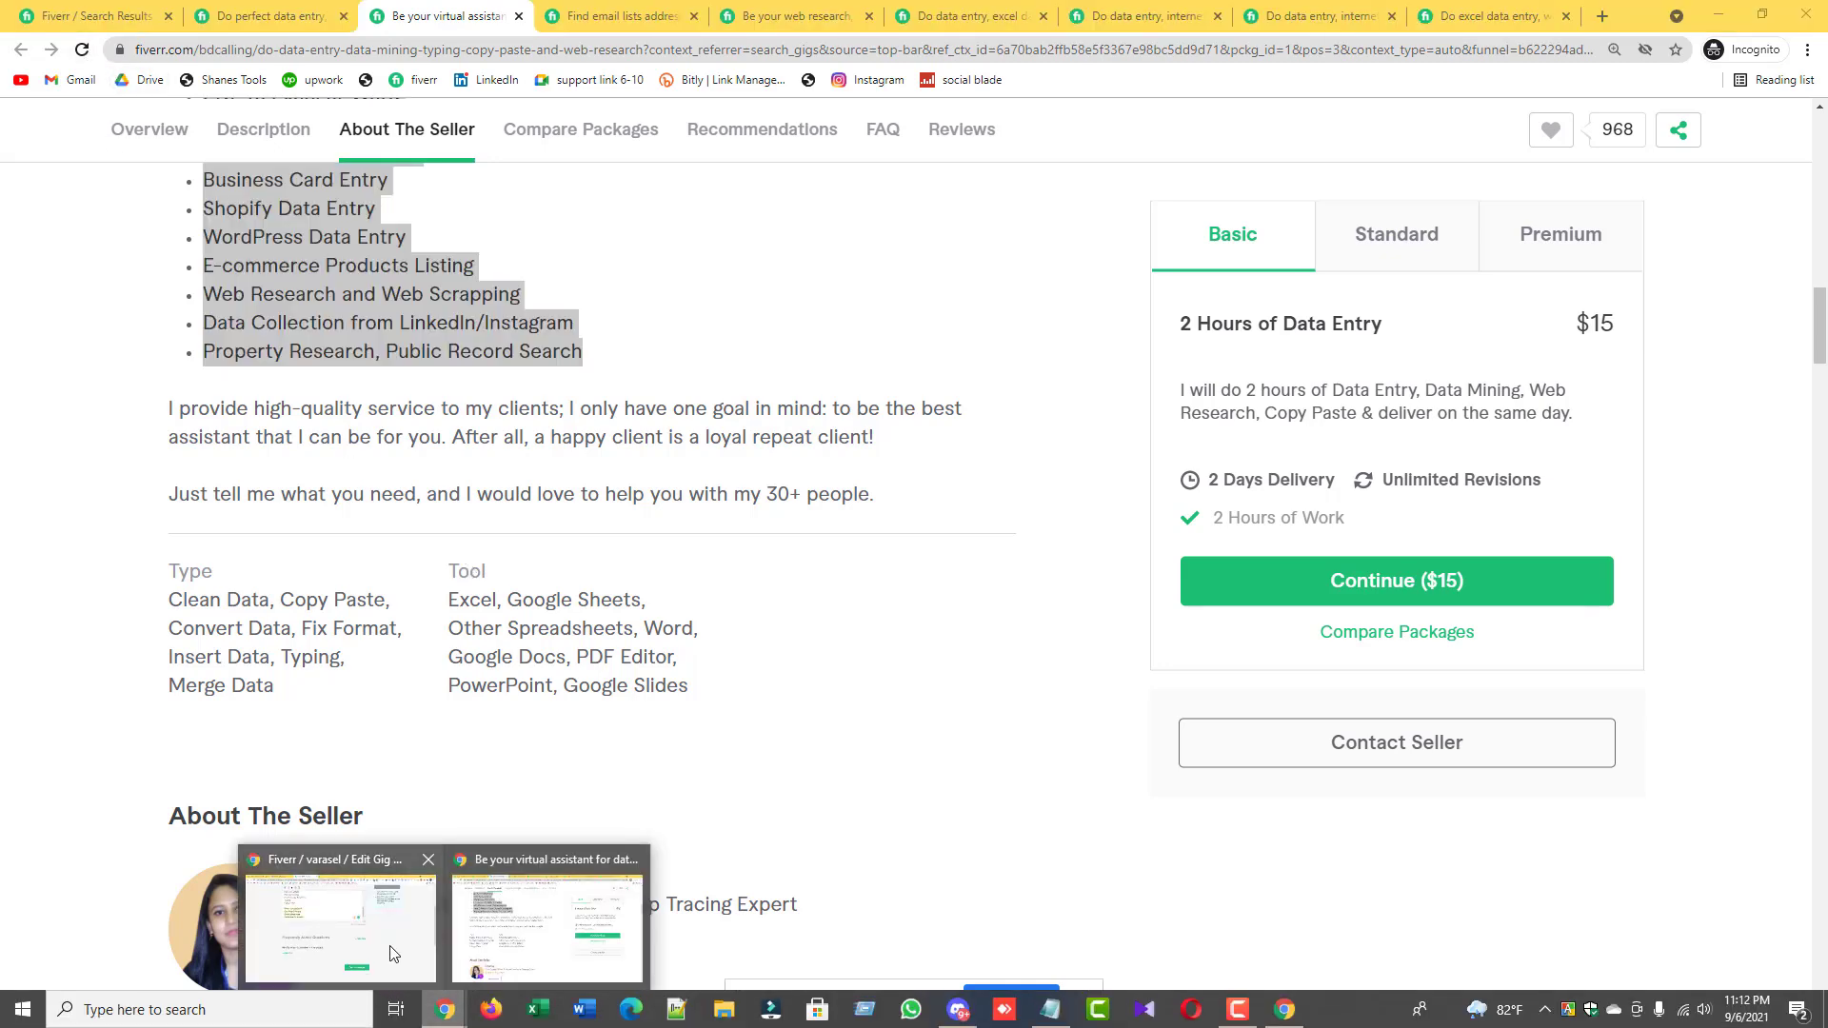
pyautogui.click(392, 949)
pyautogui.press('Return')
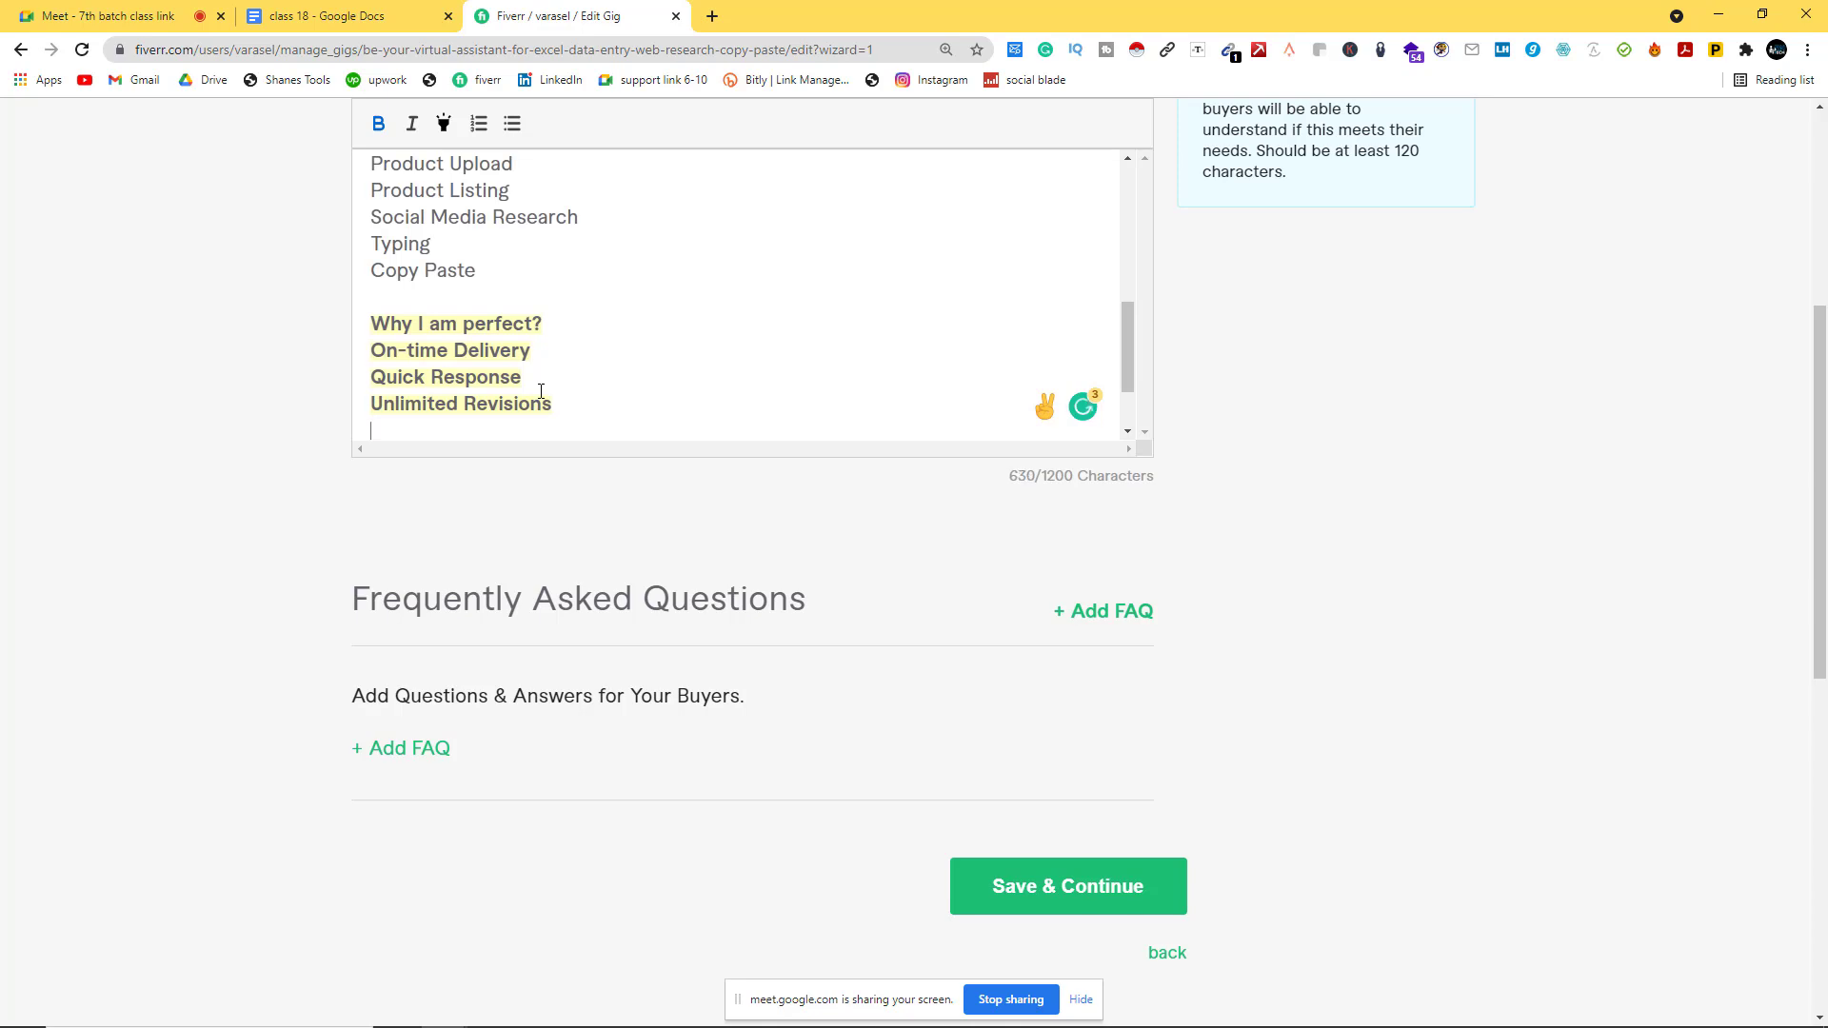
pyautogui.write('100')
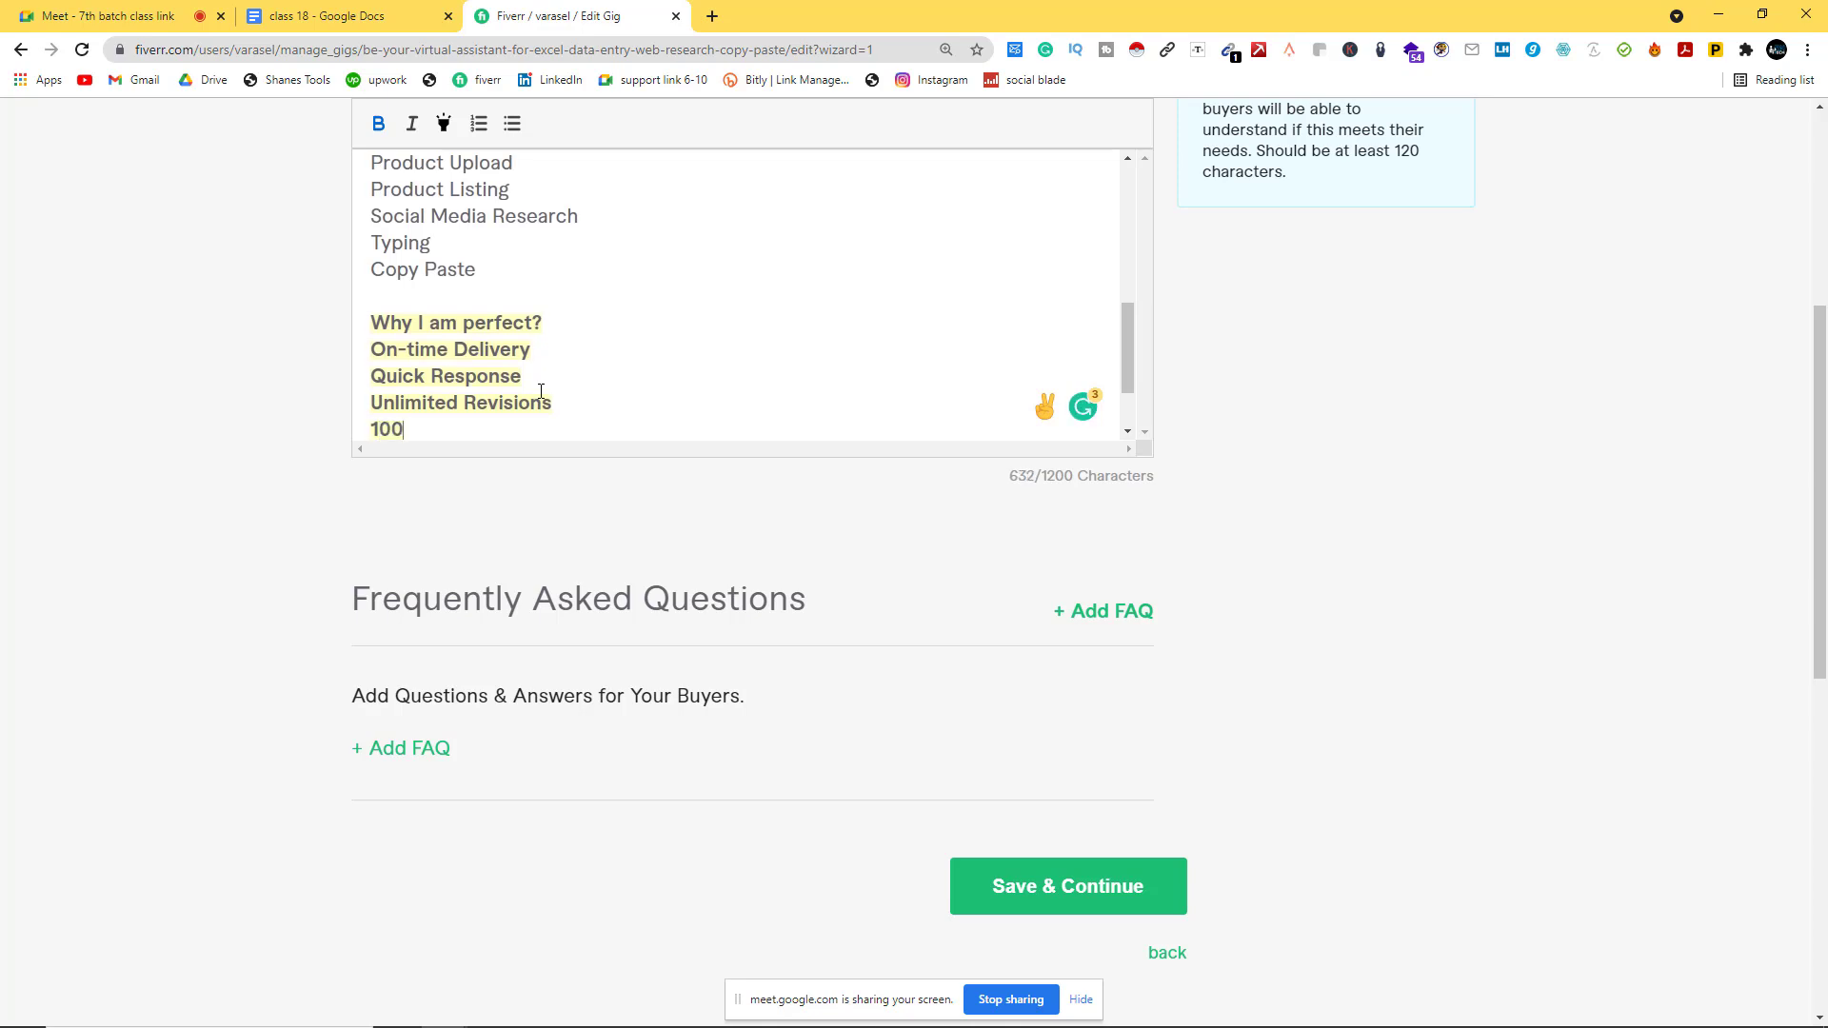
pyautogui.write('% Accura')
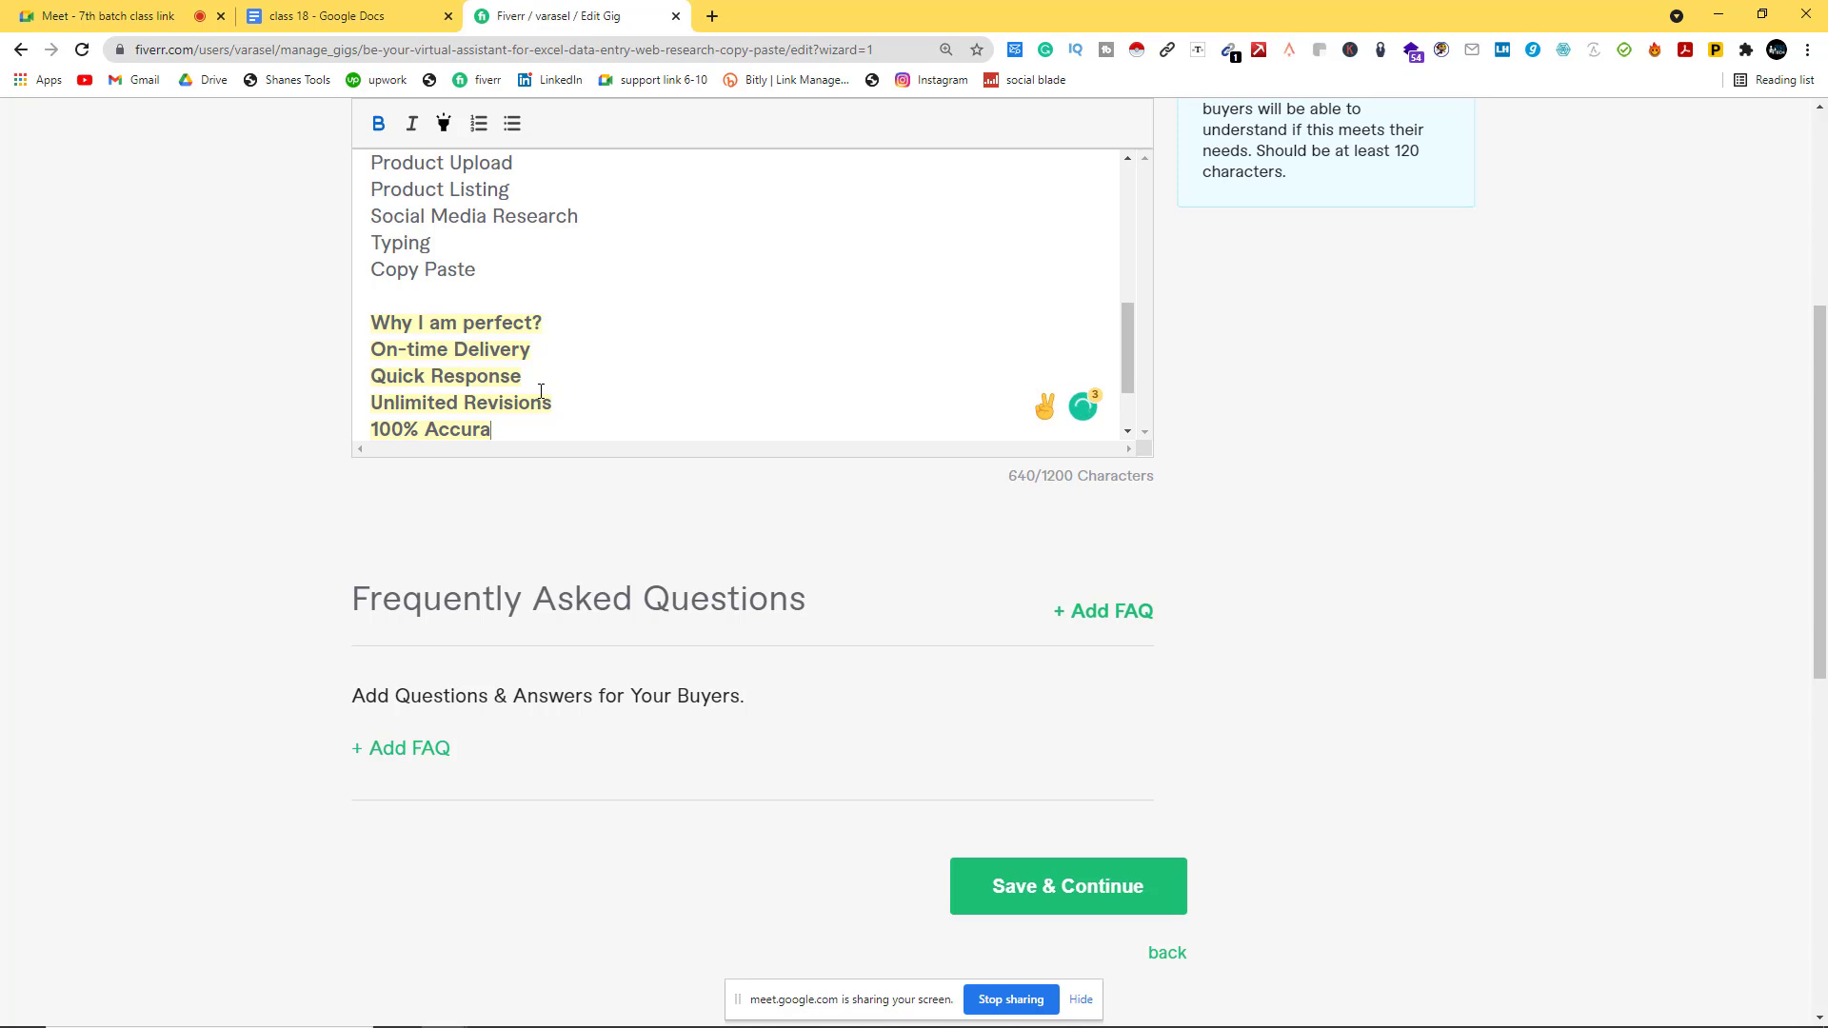
pyautogui.press('BackSpace')
pyautogui.write('ect')
pyautogui.press('BackSpace')
pyautogui.write('y')
pyautogui.press('Return')
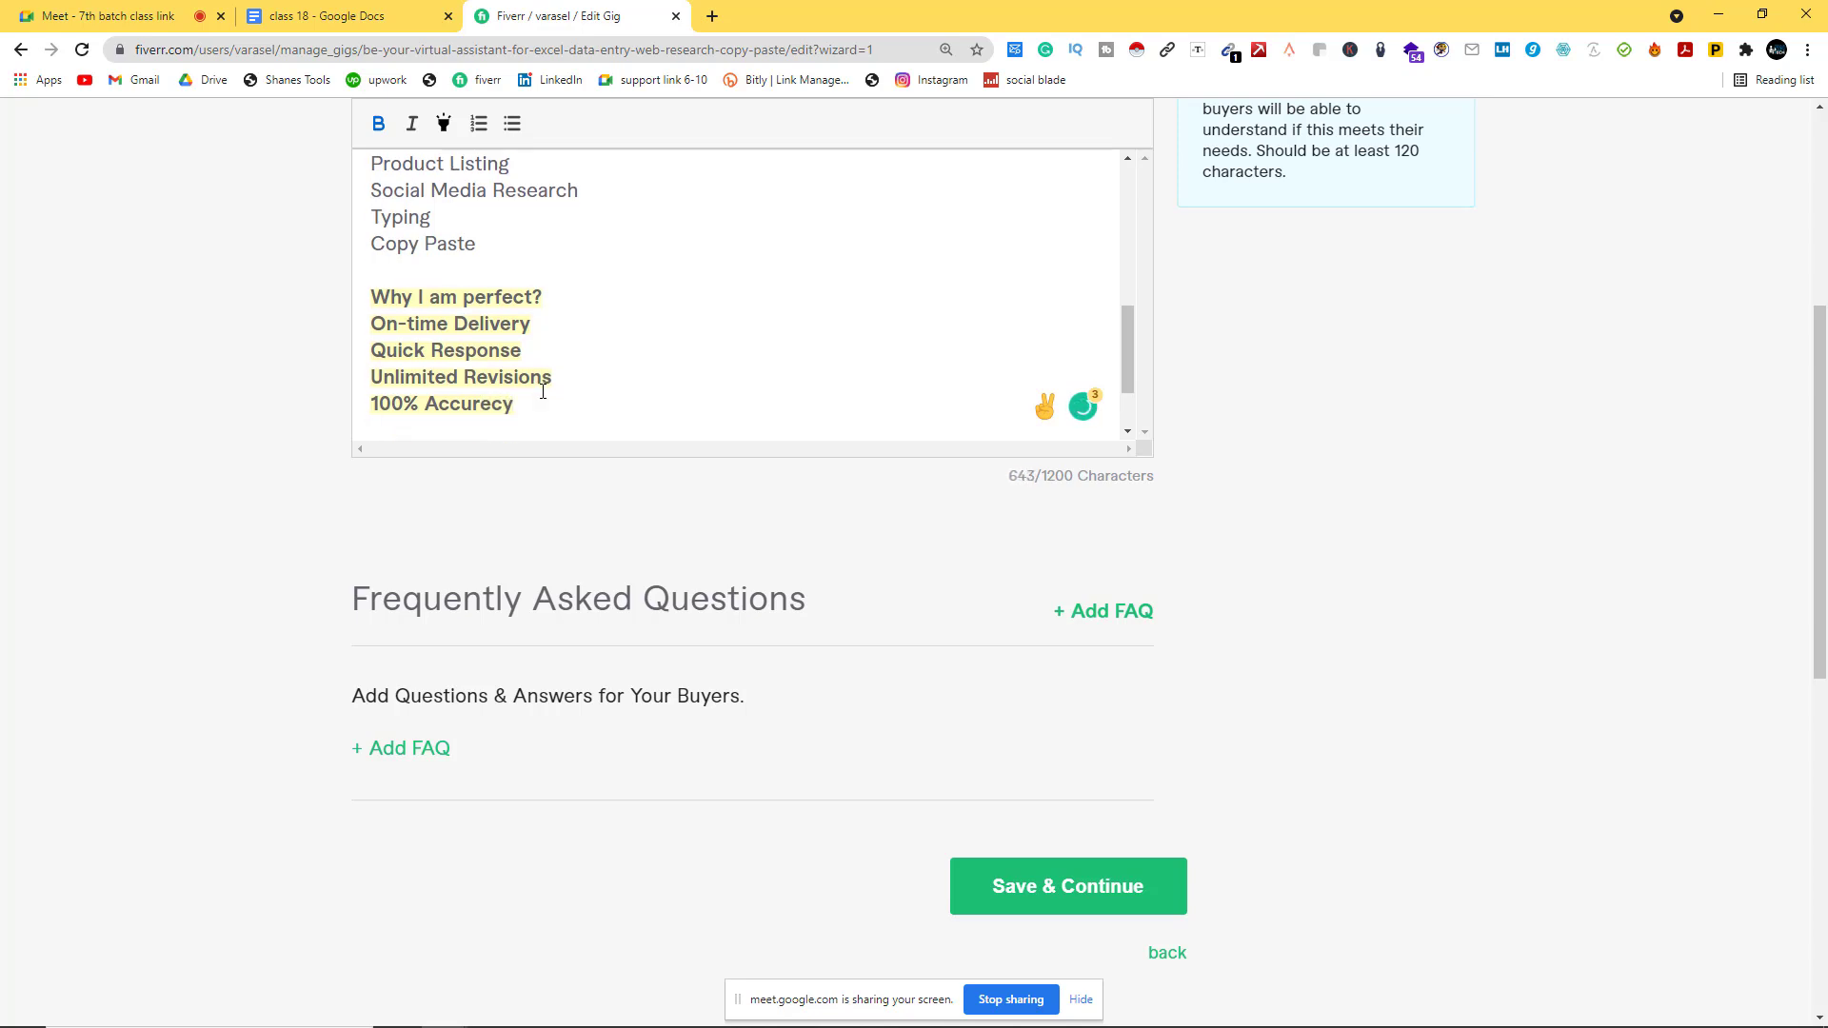
# Step: Remove the bold and highlight from the four reason lines under "Why I am perfect?" and correct "Accurecy" to "Accuracy" with the suggested spelling
pyautogui.moveTo(354, 323); pyautogui.dragTo(545, 415)
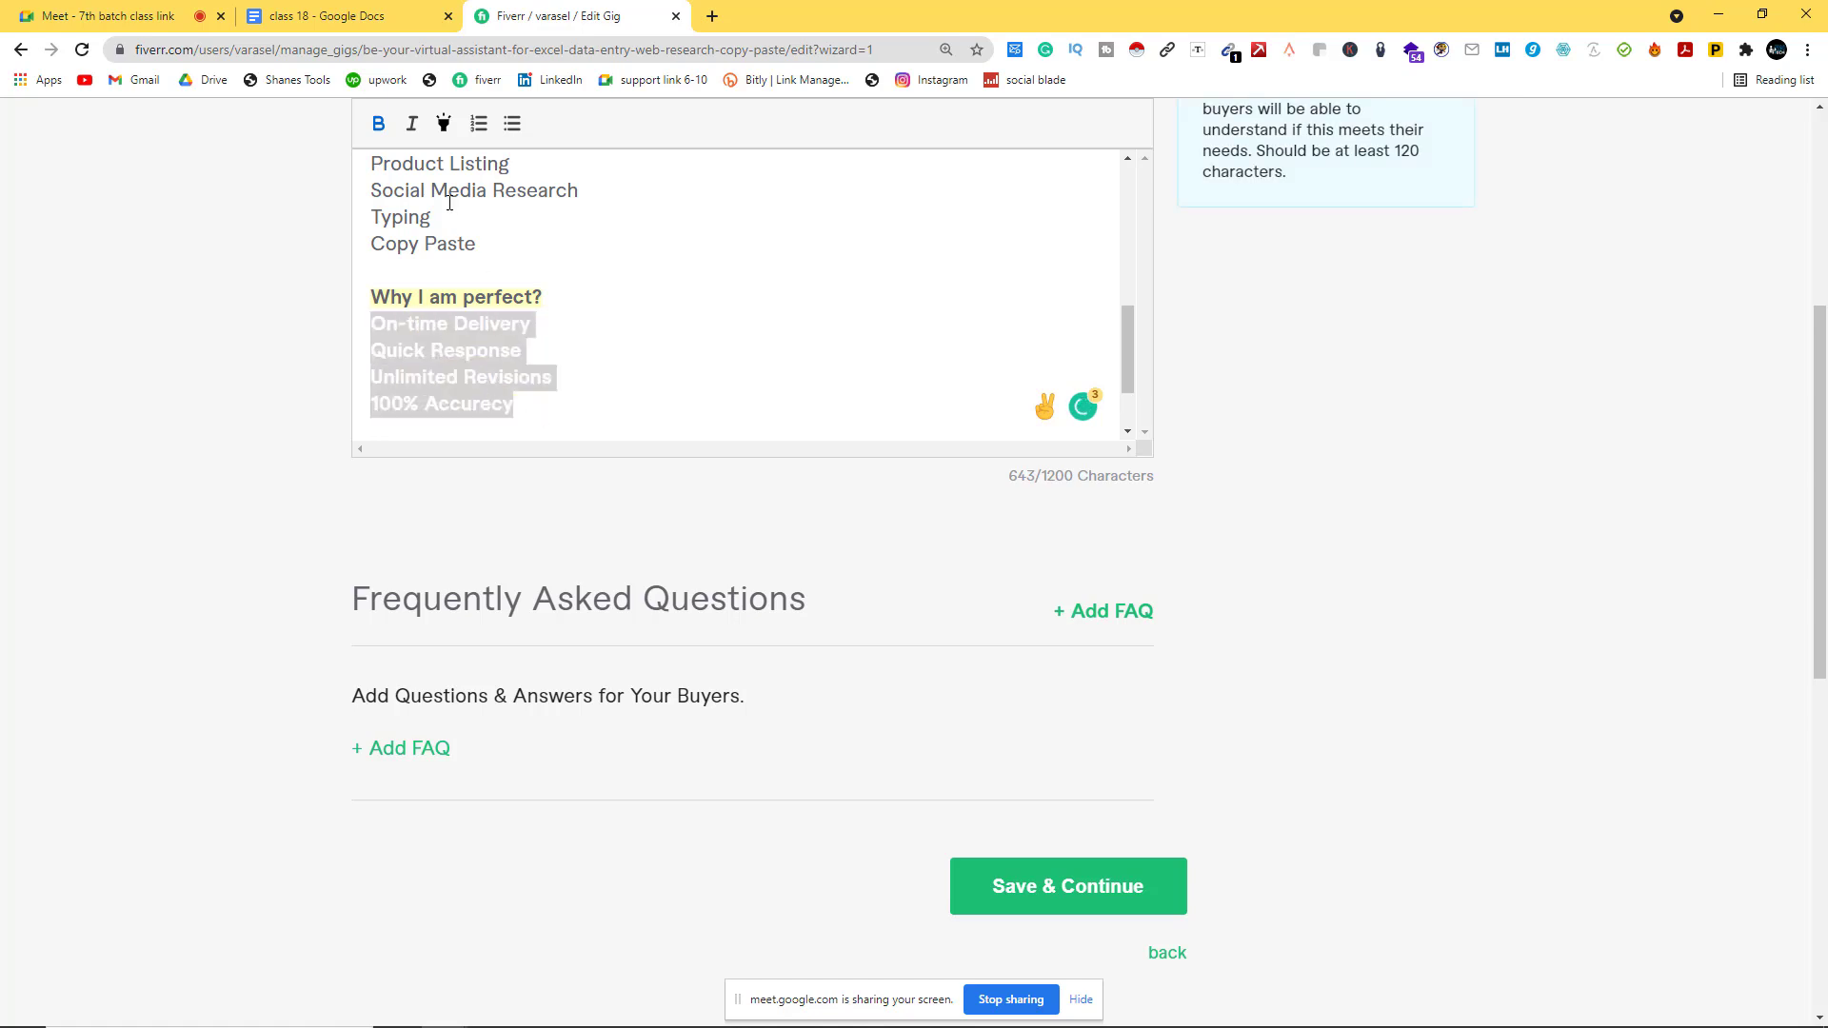
pyautogui.click(378, 125)
pyautogui.moveTo(461, 405)
pyautogui.click(473, 444)
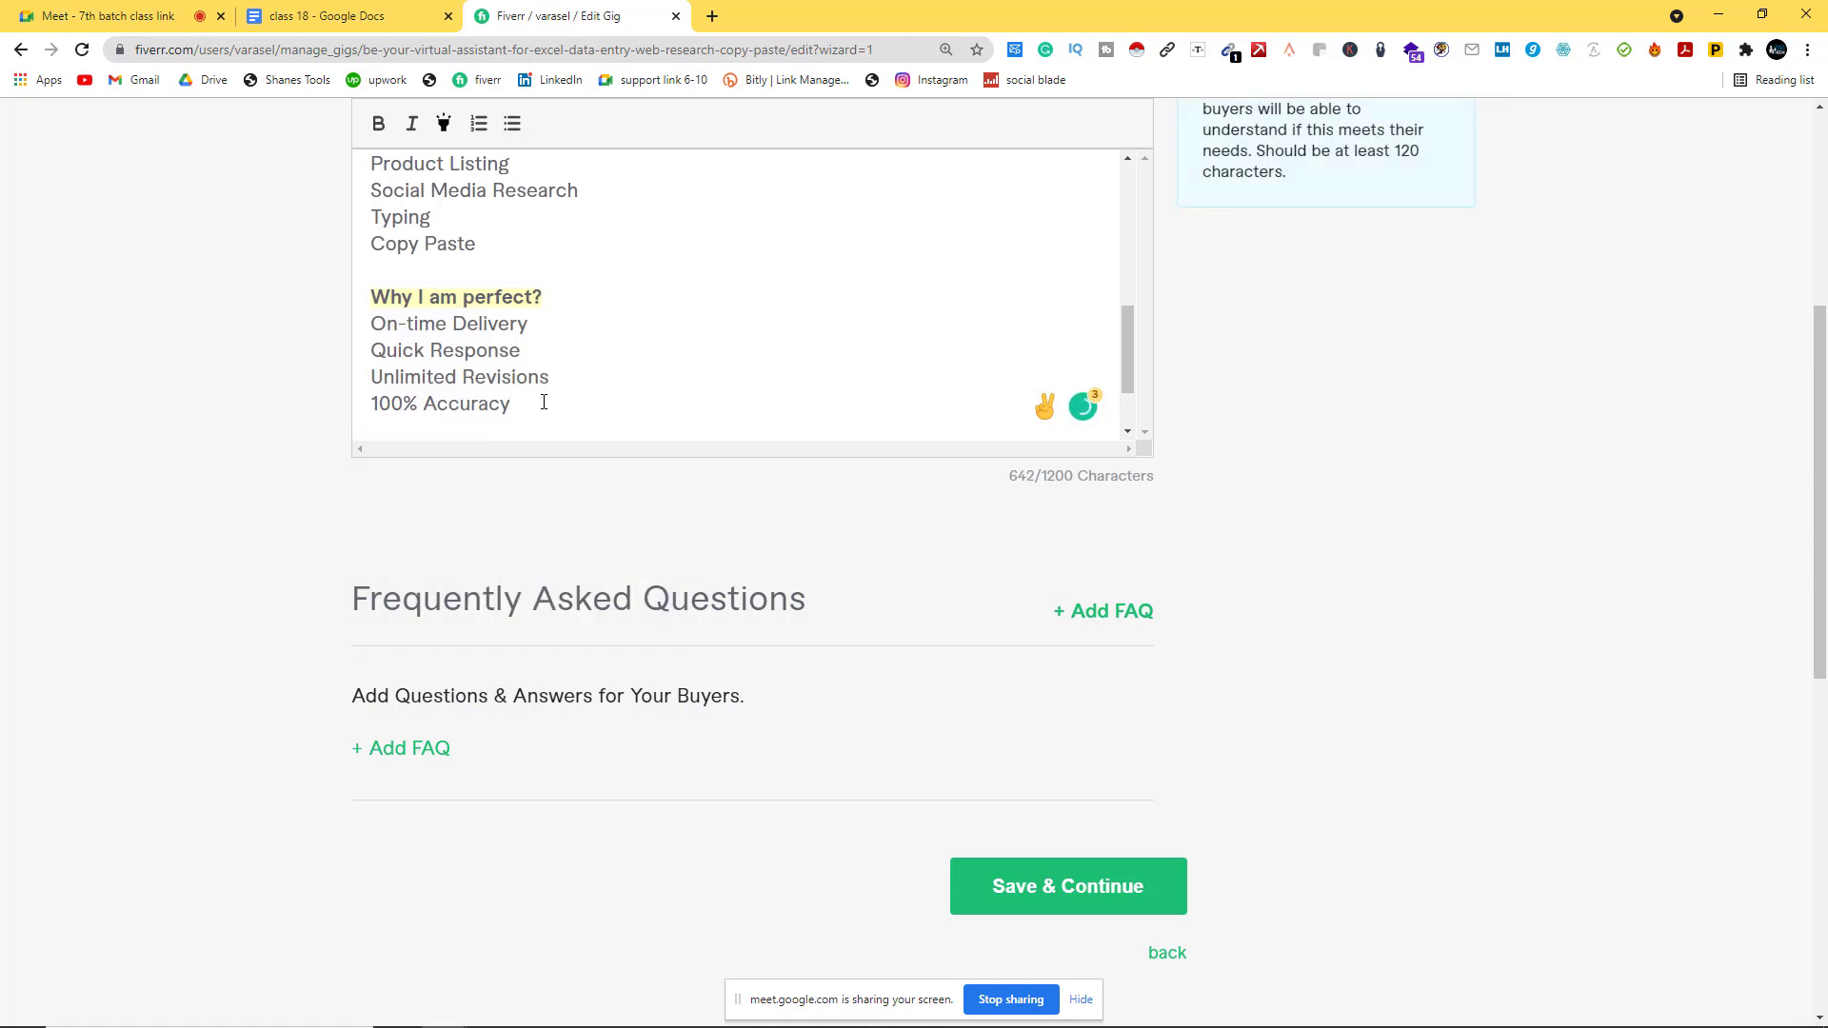
pyautogui.scroll(10, 543, 402)
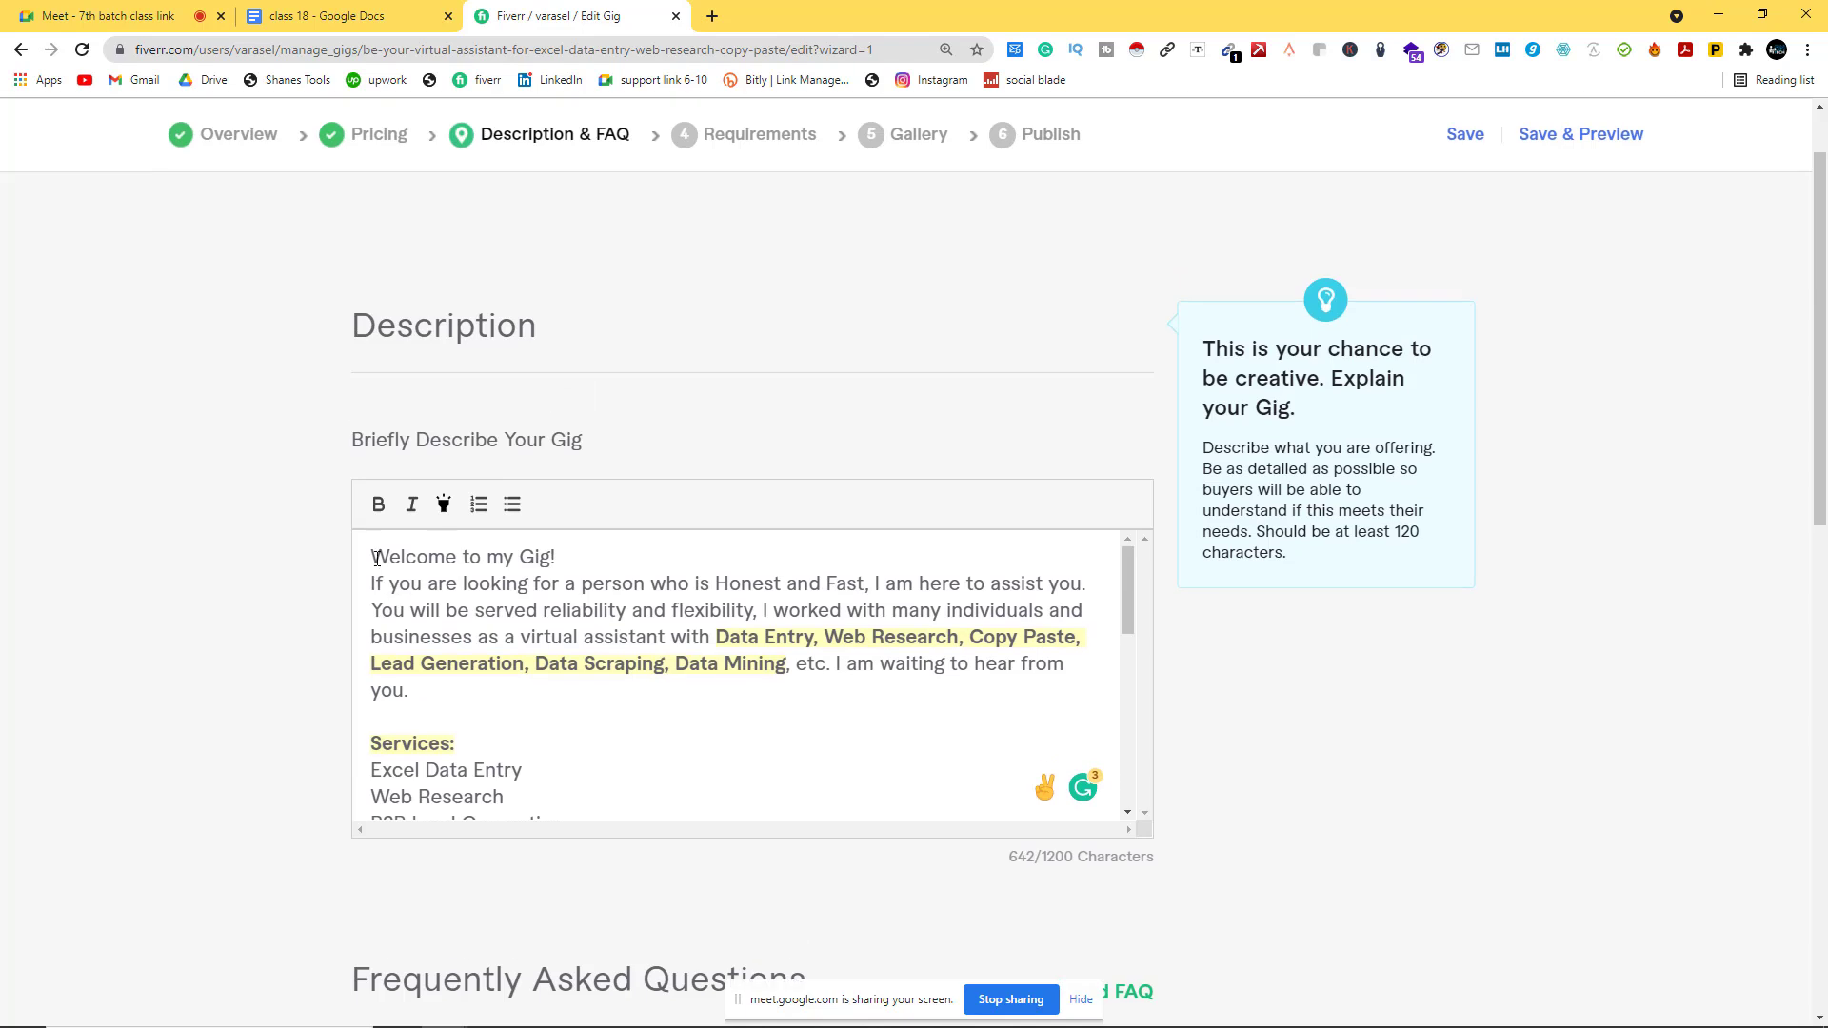
pyautogui.press('Return')
pyautogui.press('Return')
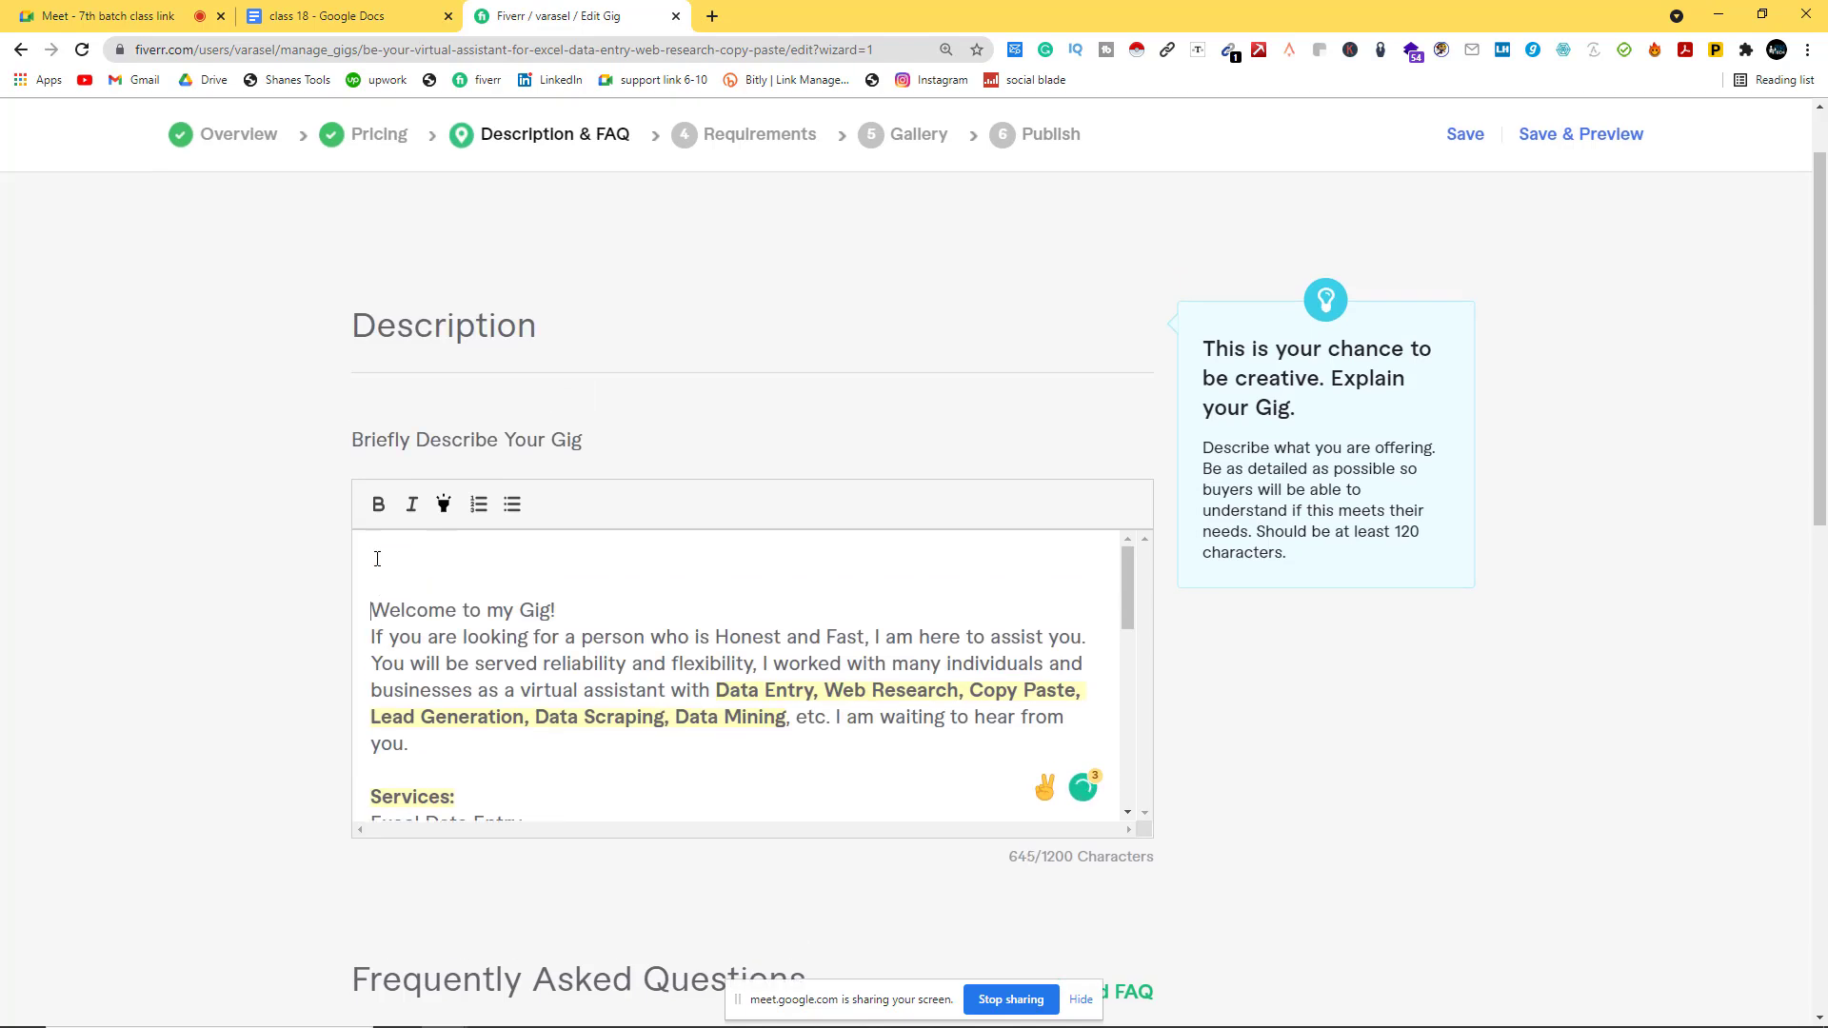
pyautogui.press('BackSpace')
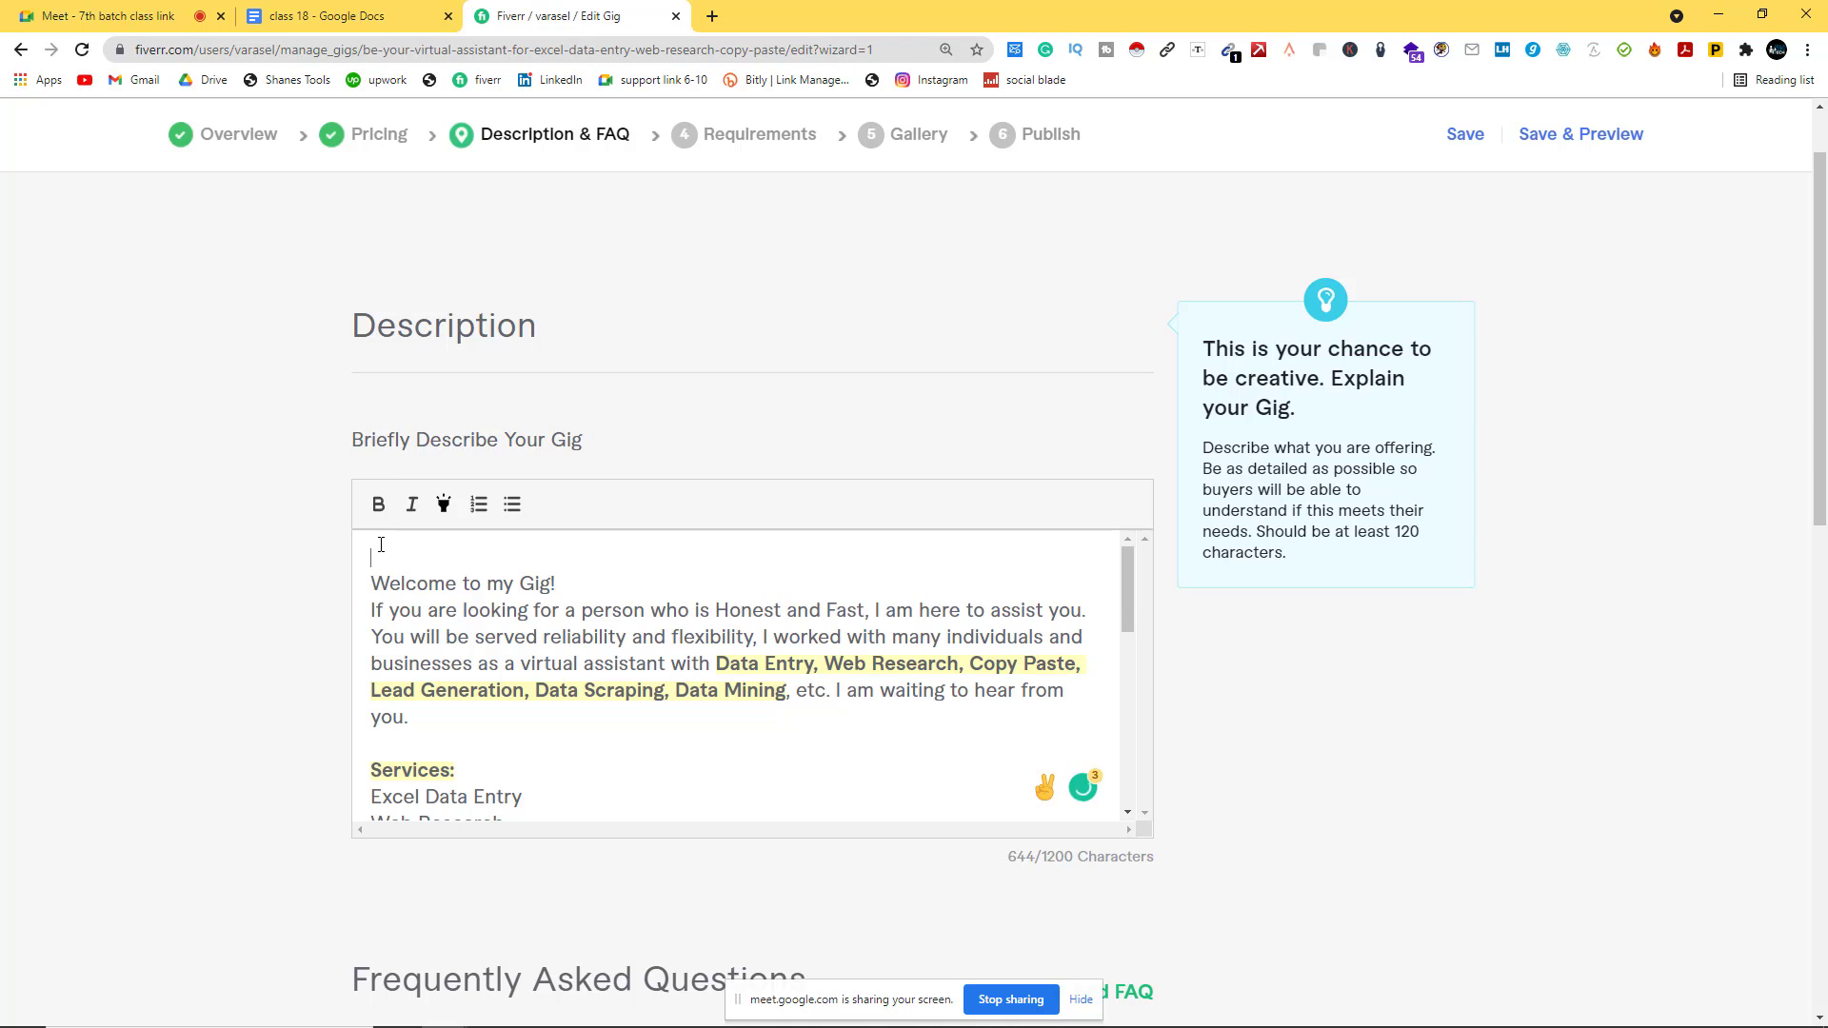
pyautogui.press('Return')
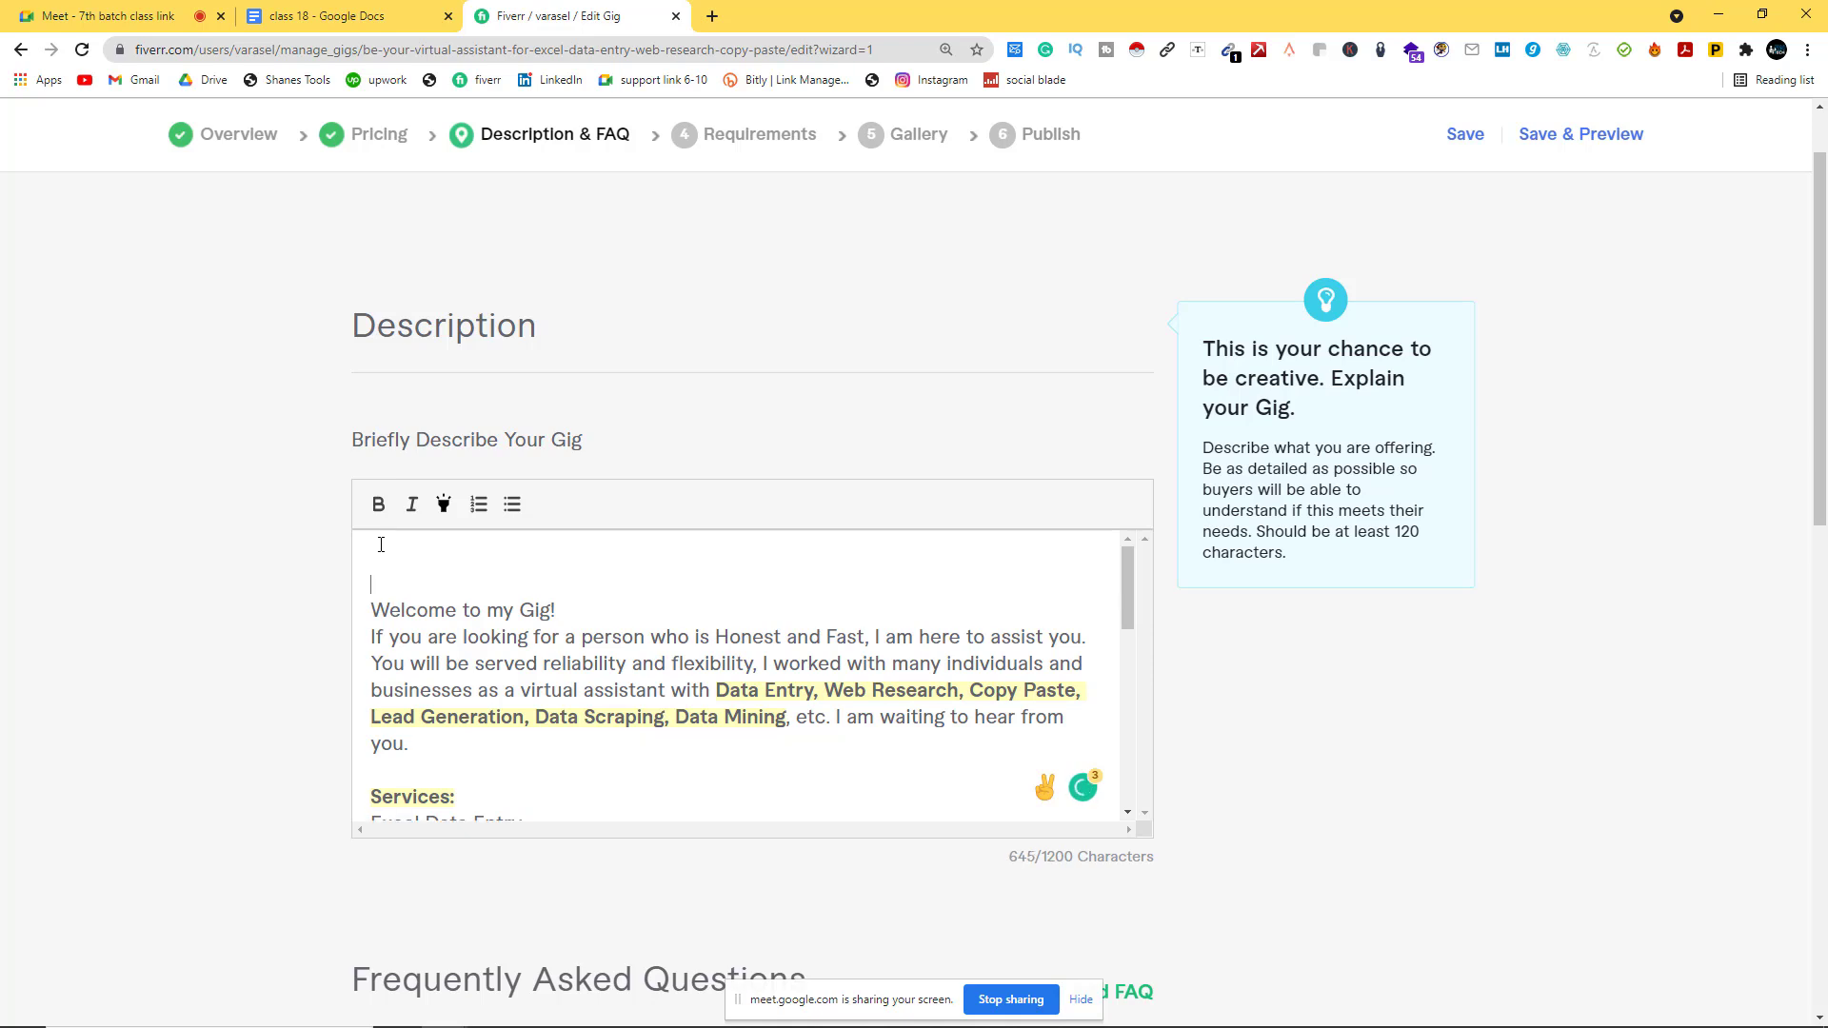
pyautogui.scroll(1, 381, 544)
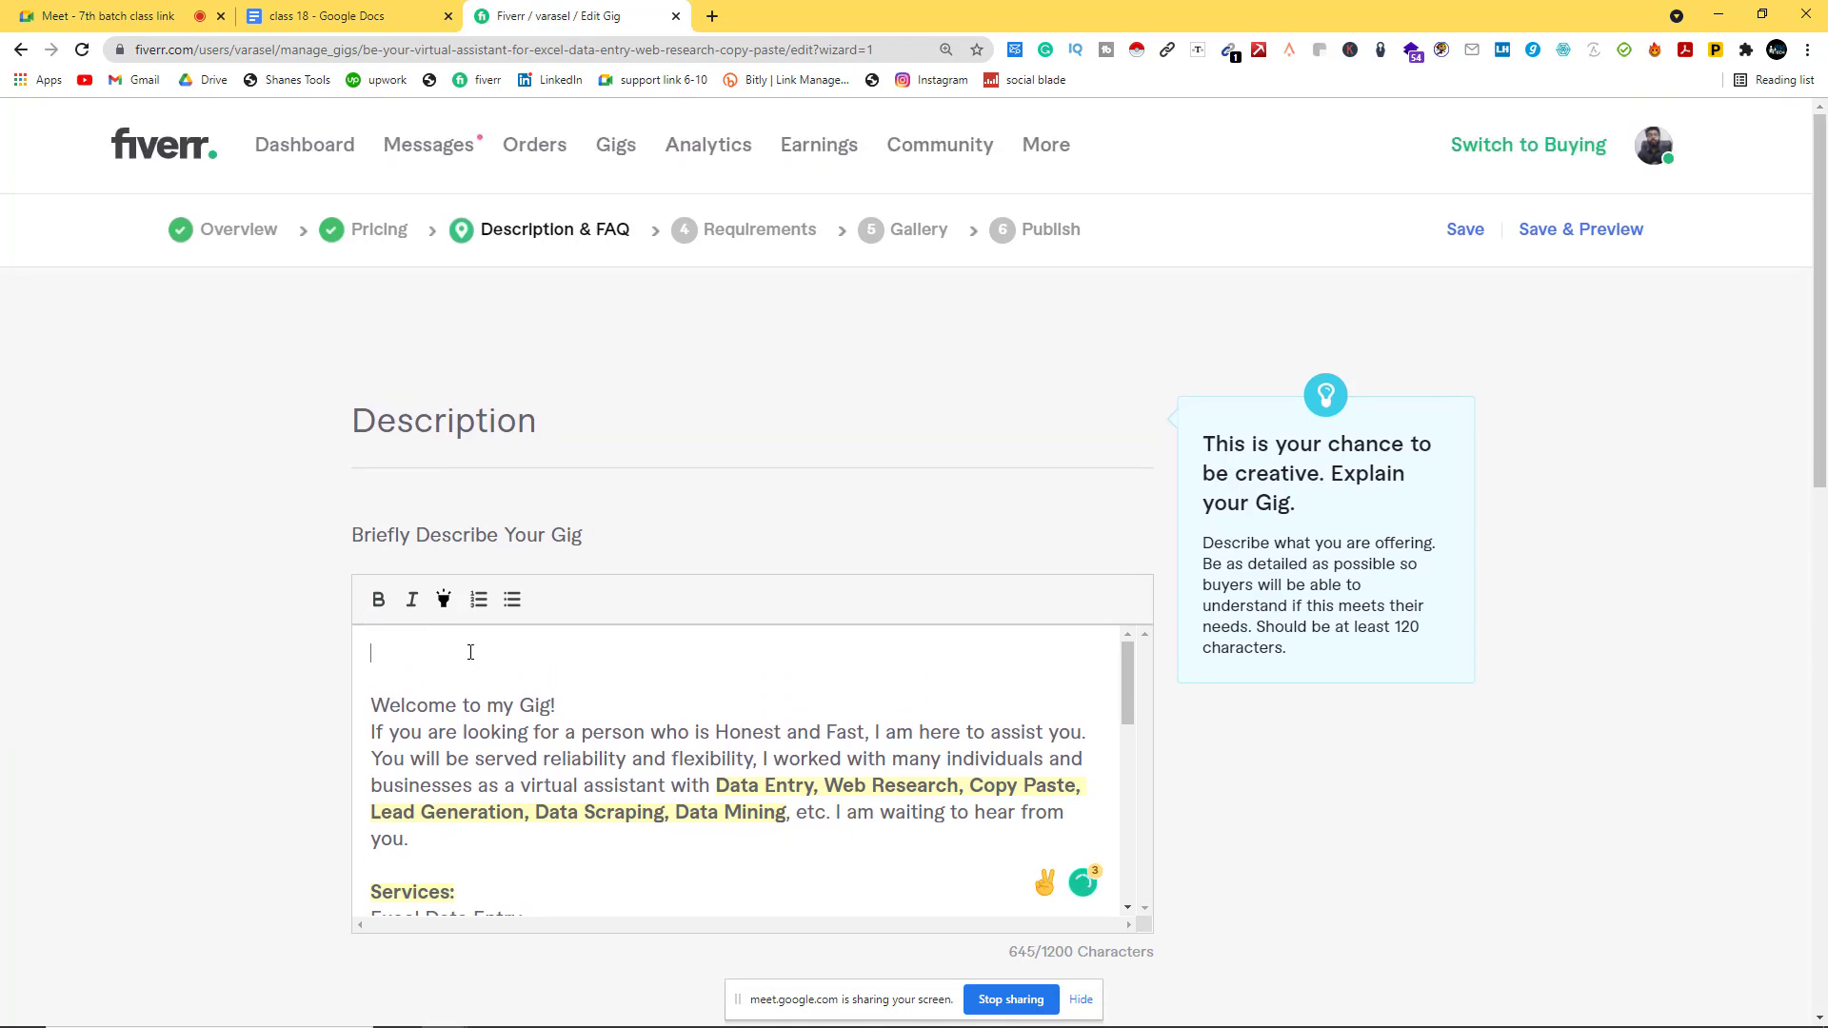
pyautogui.click(379, 667)
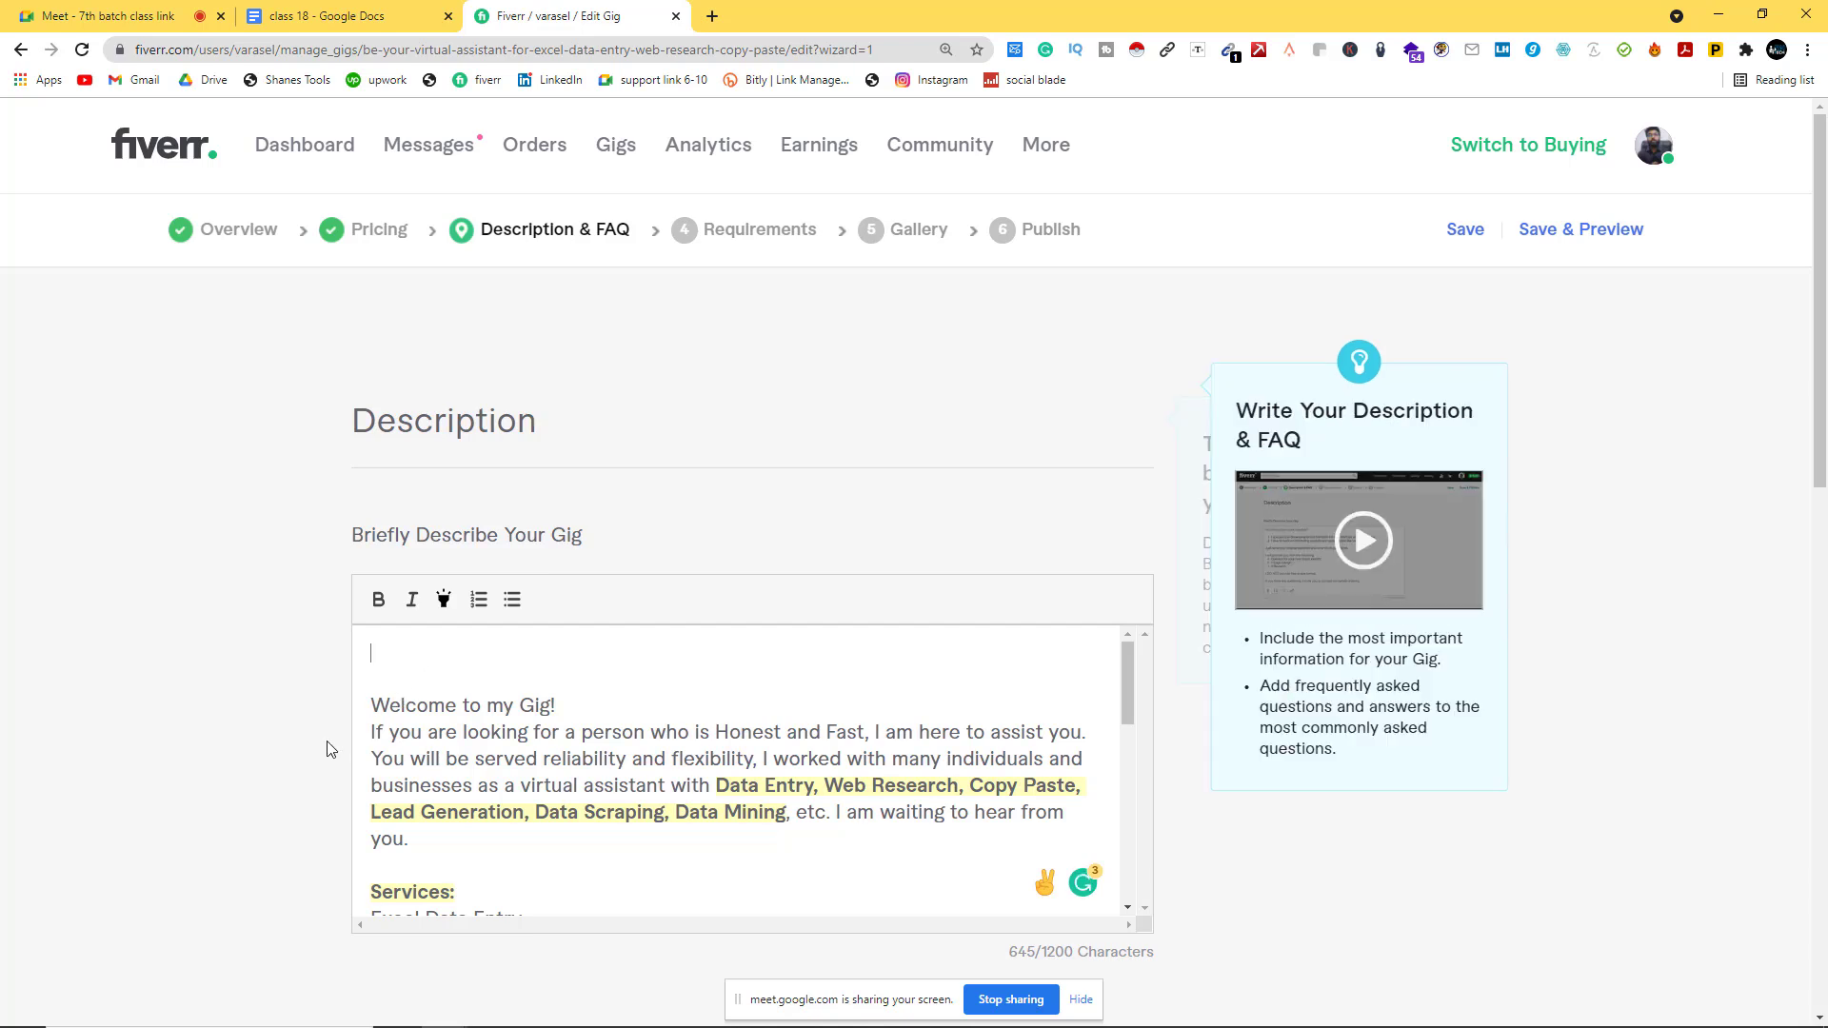
pyautogui.press('Delete')
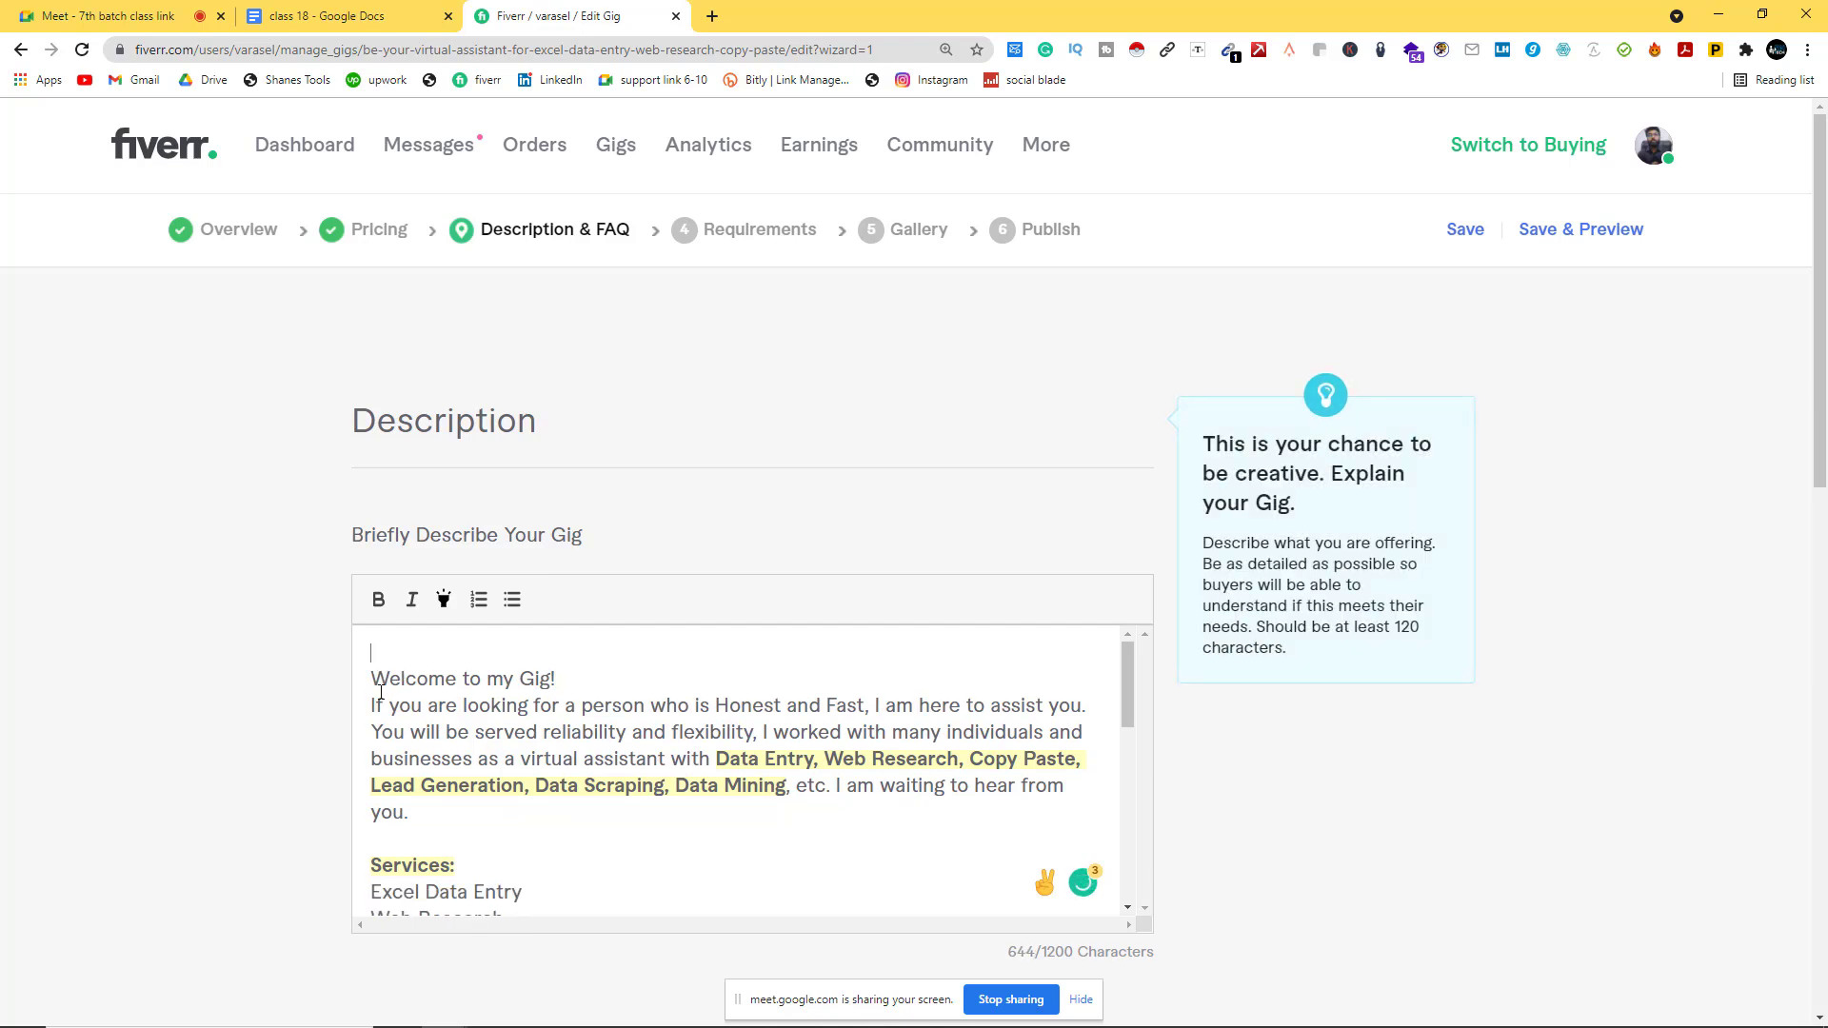
pyautogui.press('Delete')
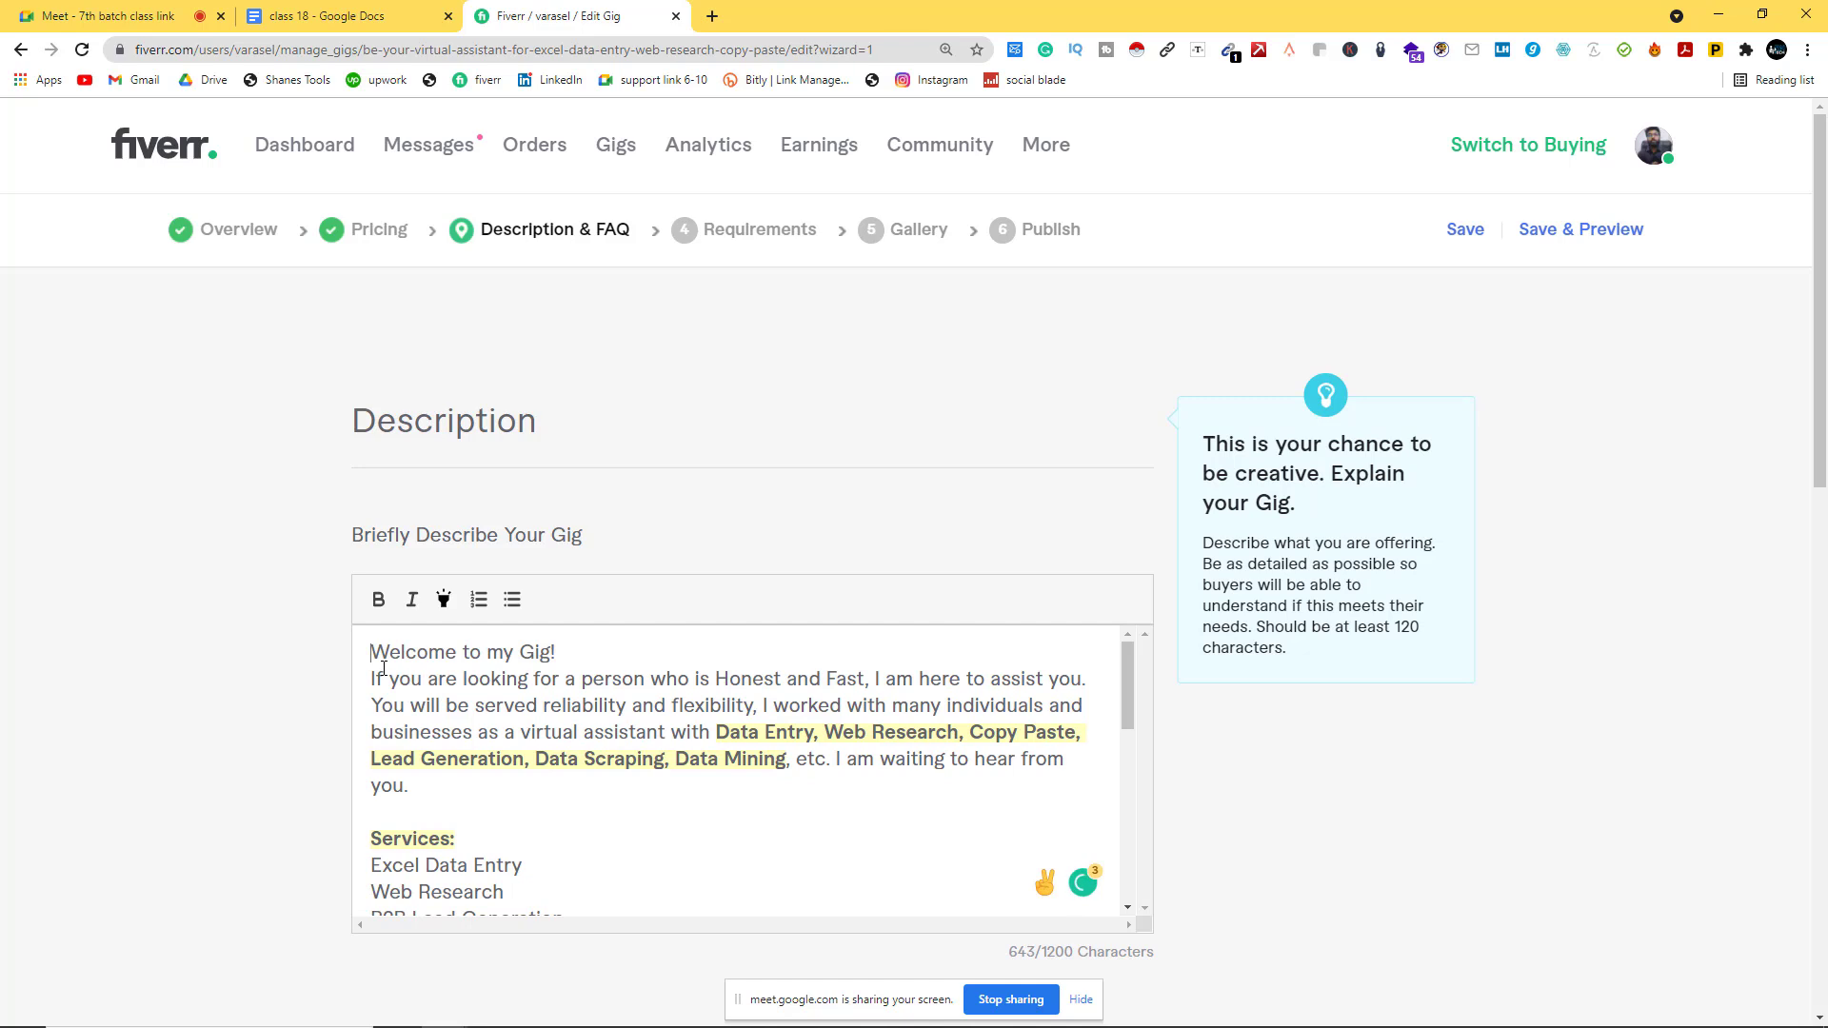
# Step: Start a note below "100% Accuracy", after a blank line, reading "Note: Before place an order, please", accepting the suggested comma correction
pyautogui.scroll(-6, 548, 761)
pyautogui.click(548, 783)
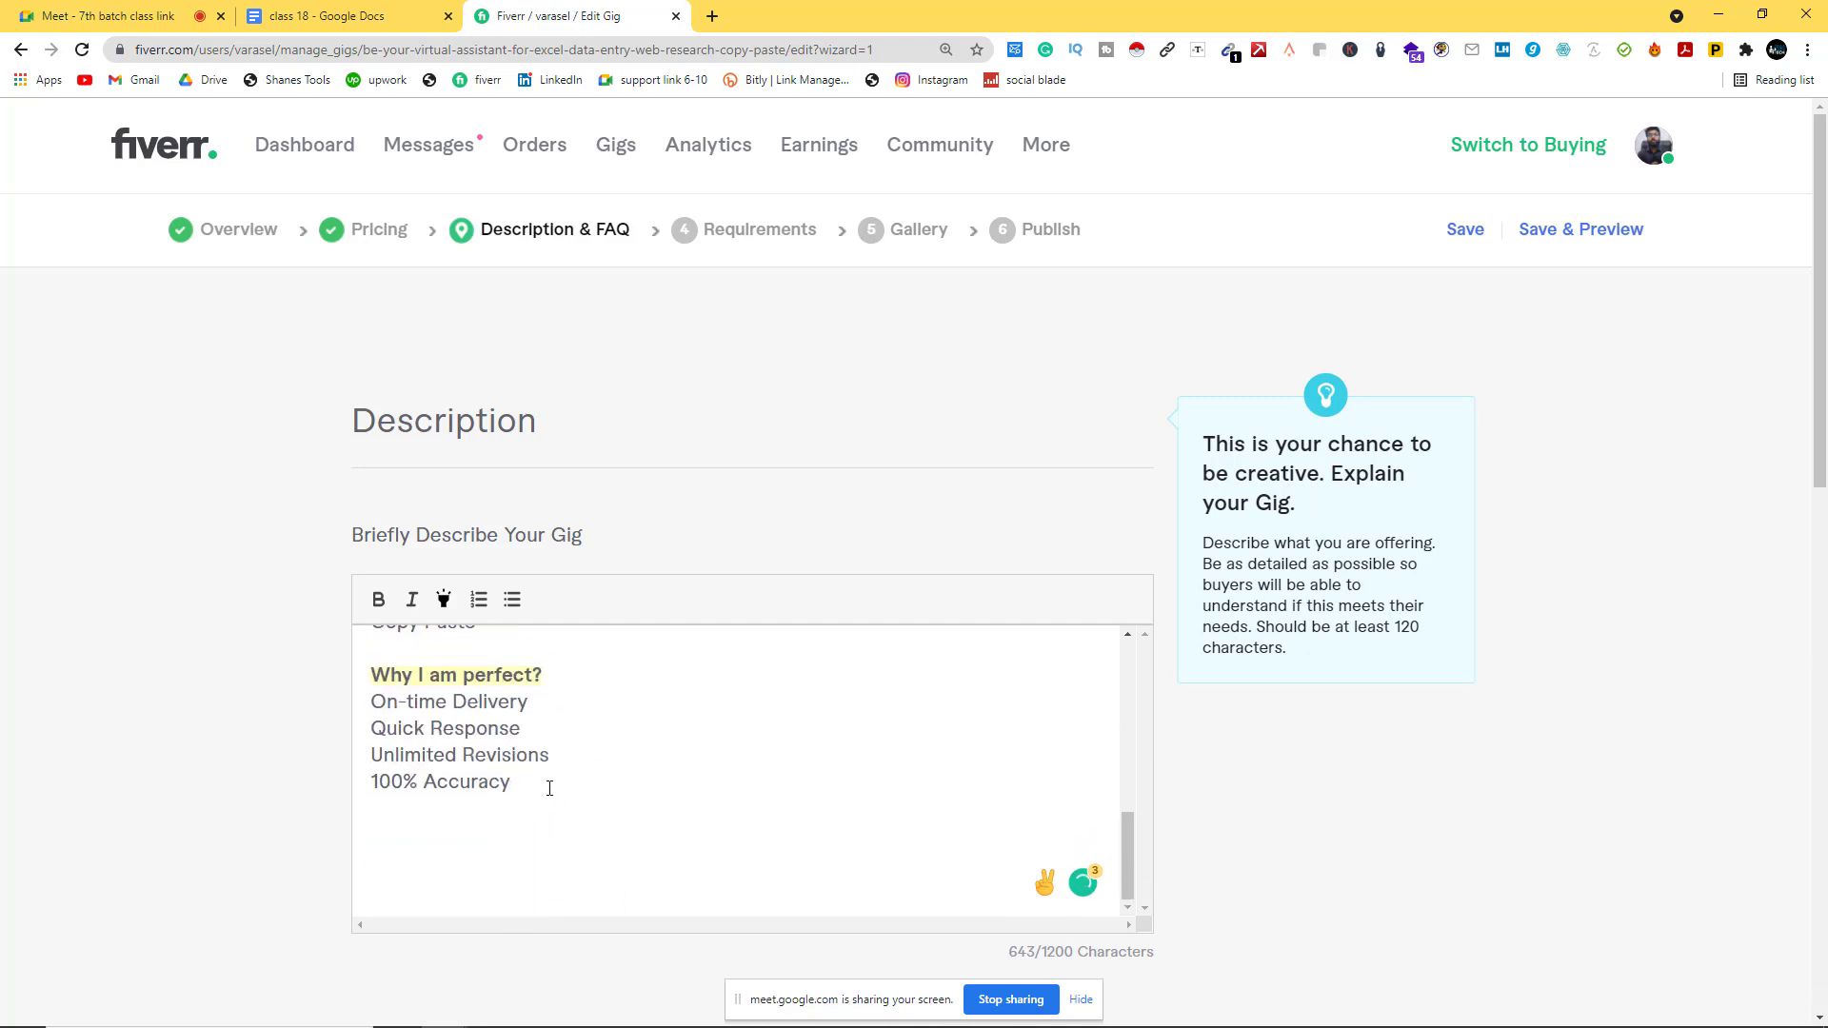
pyautogui.press('Return')
pyautogui.press('Return')
pyautogui.write('Note: Before ')
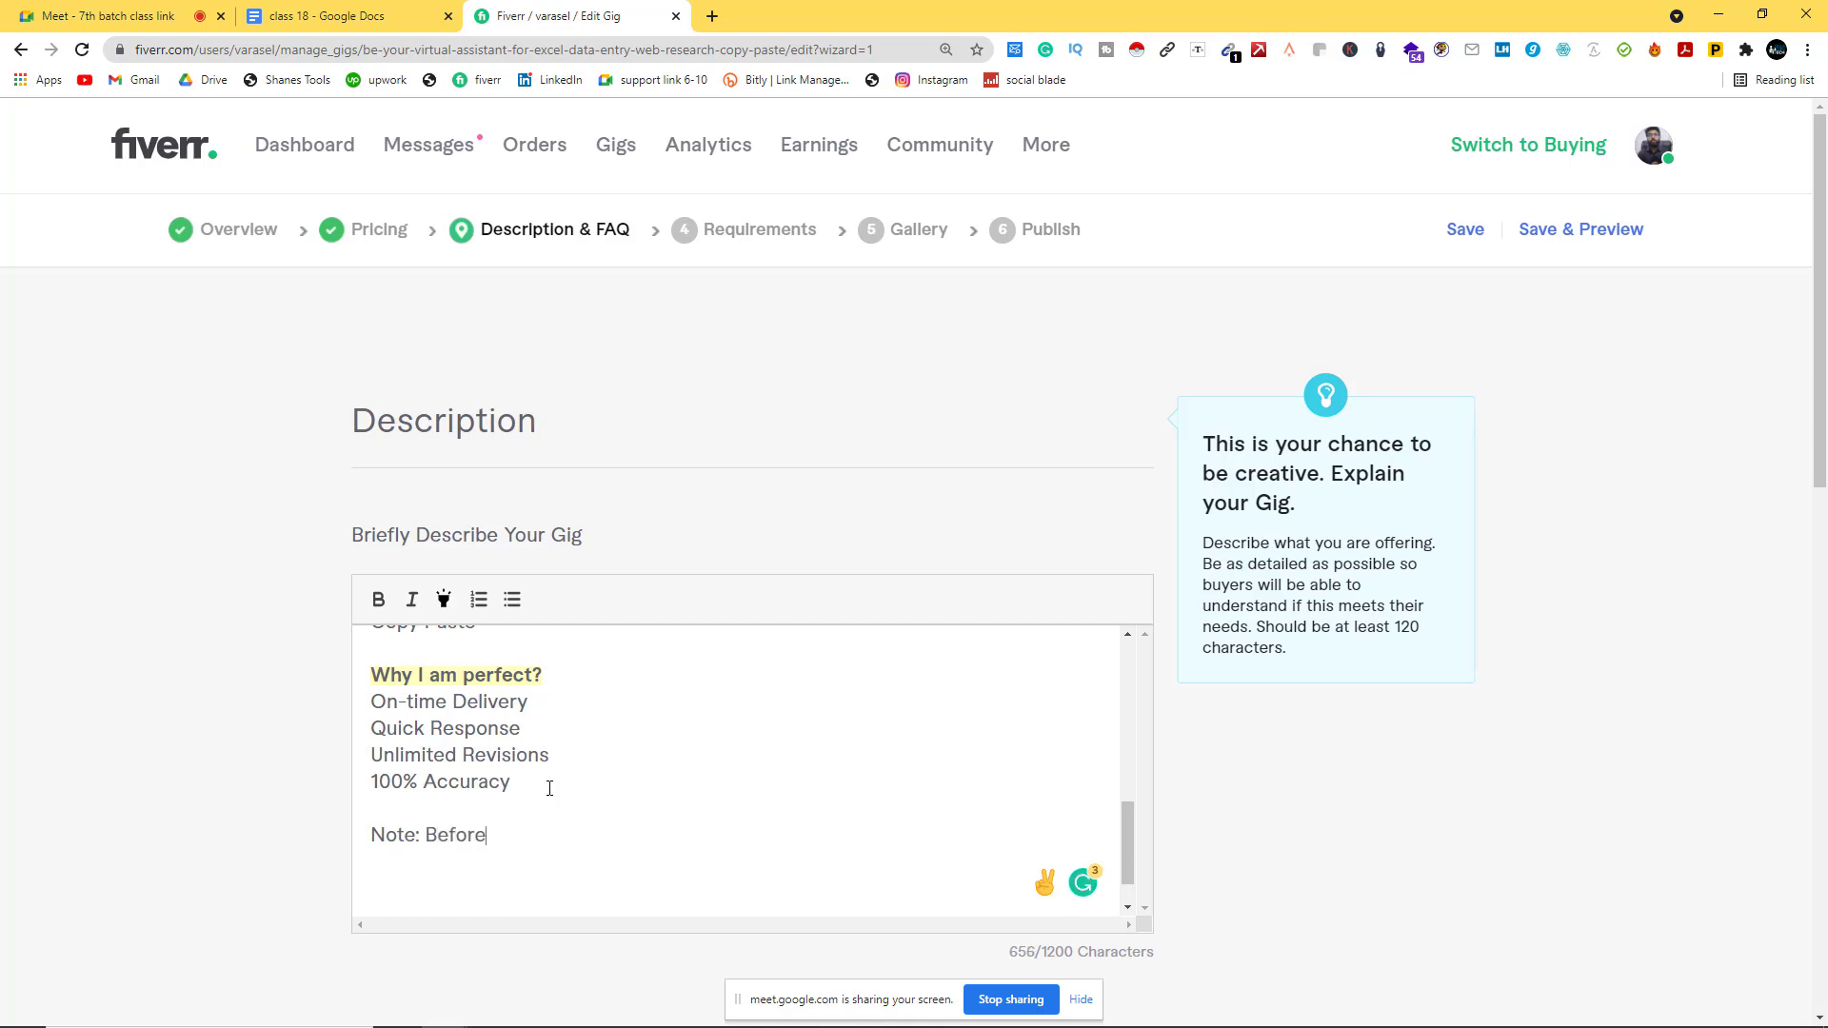
pyautogui.write('place an order pler')
pyautogui.press('BackSpace')
pyautogui.write('ase')
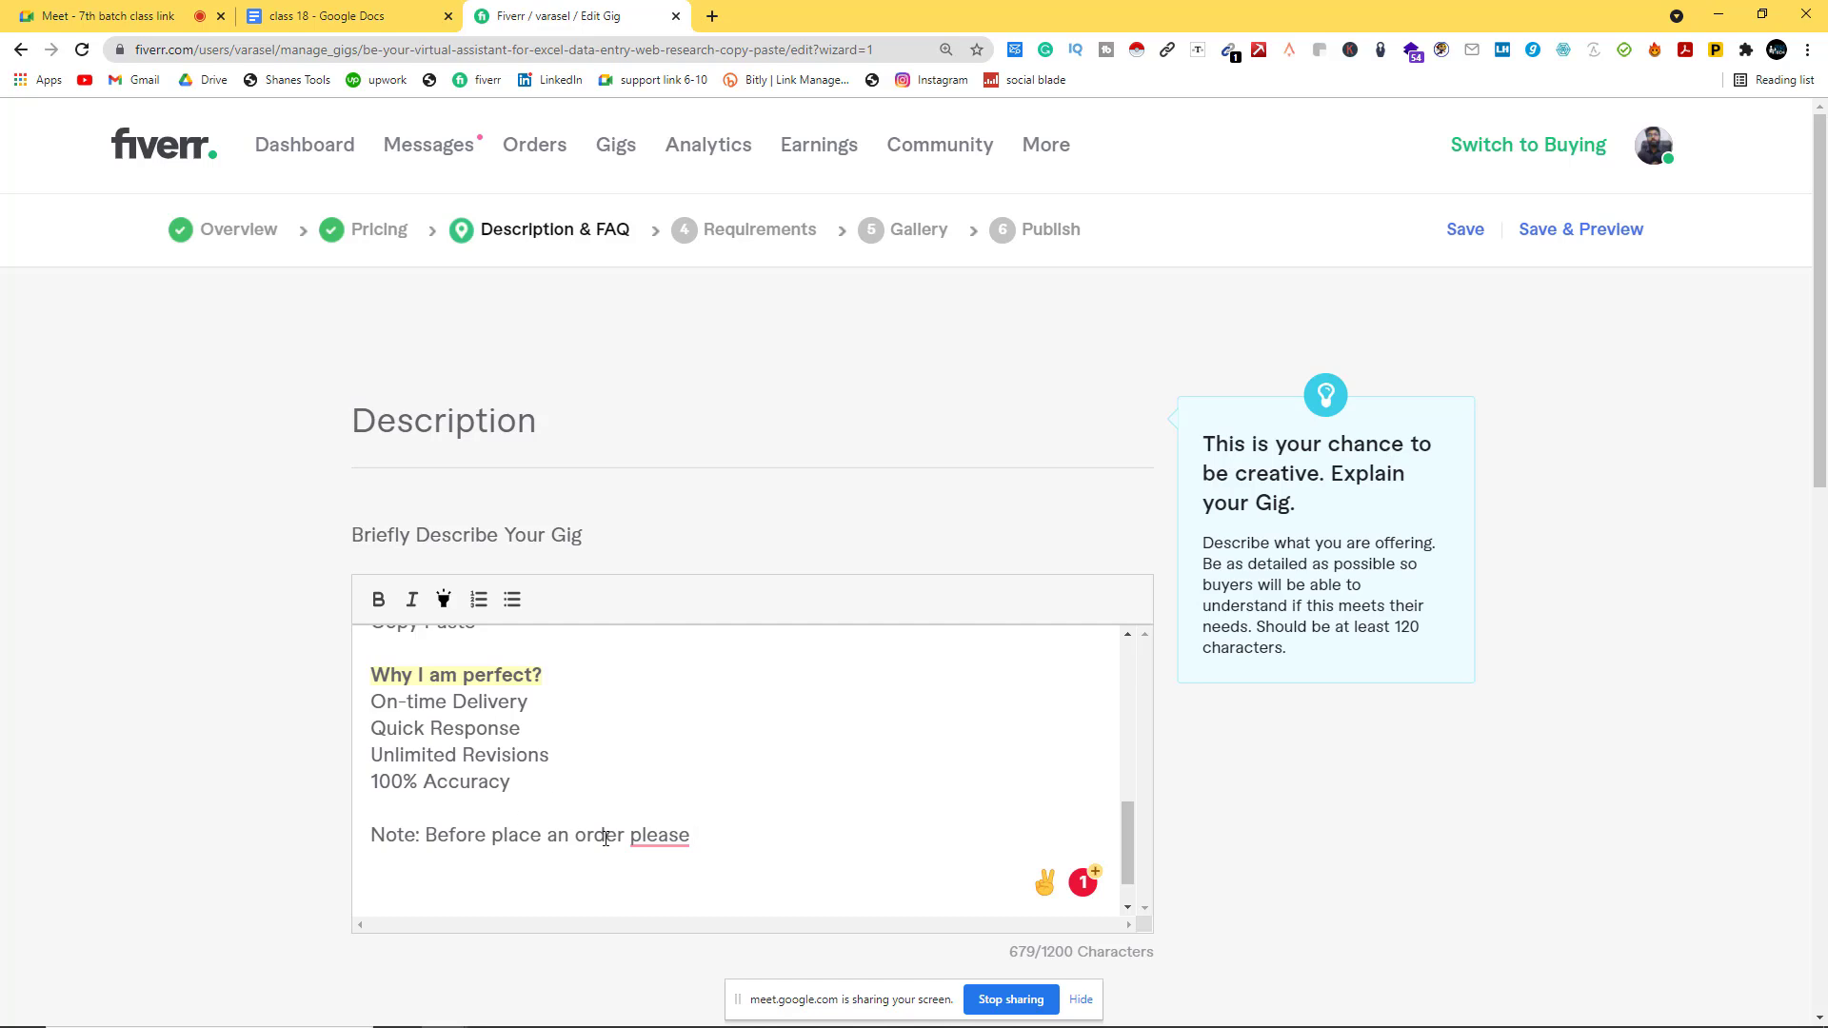
pyautogui.moveTo(658, 838)
pyautogui.click(672, 704)
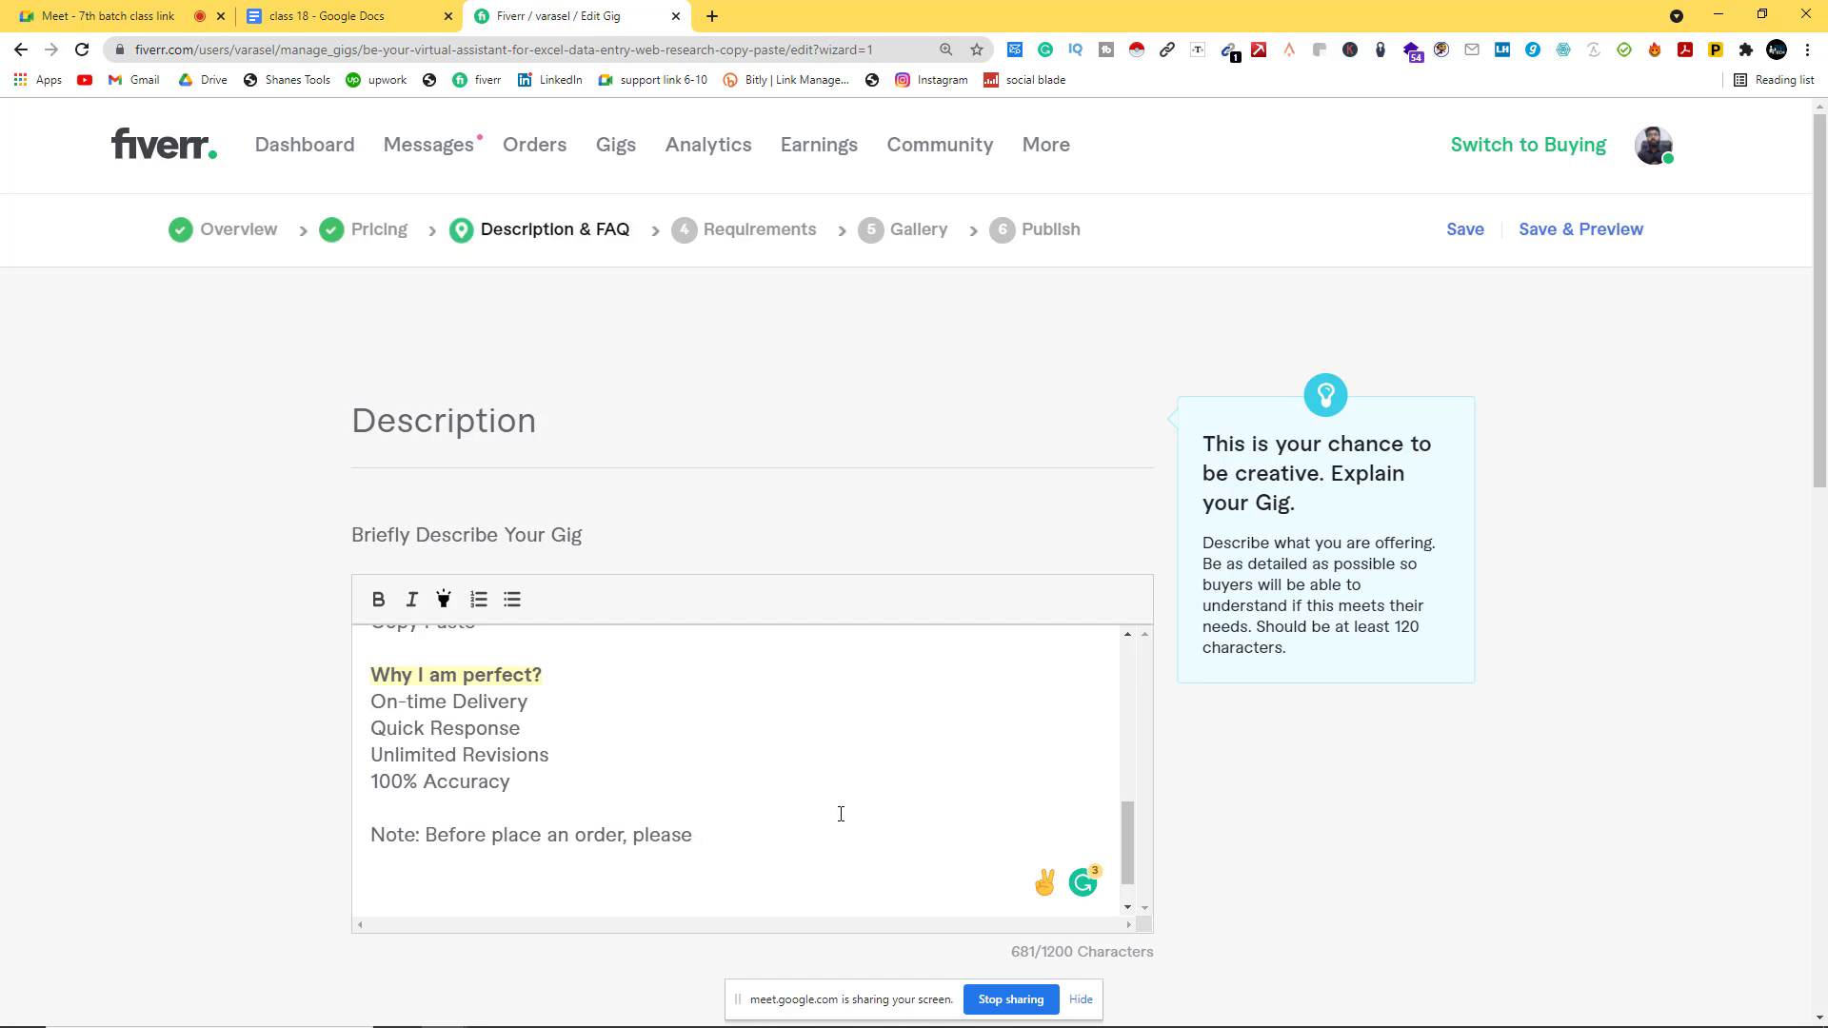
# Step: Continue the note with "message me to know my availibility", restoring the missing first letter of the last word
pyautogui.write('message me to know my vailibility')
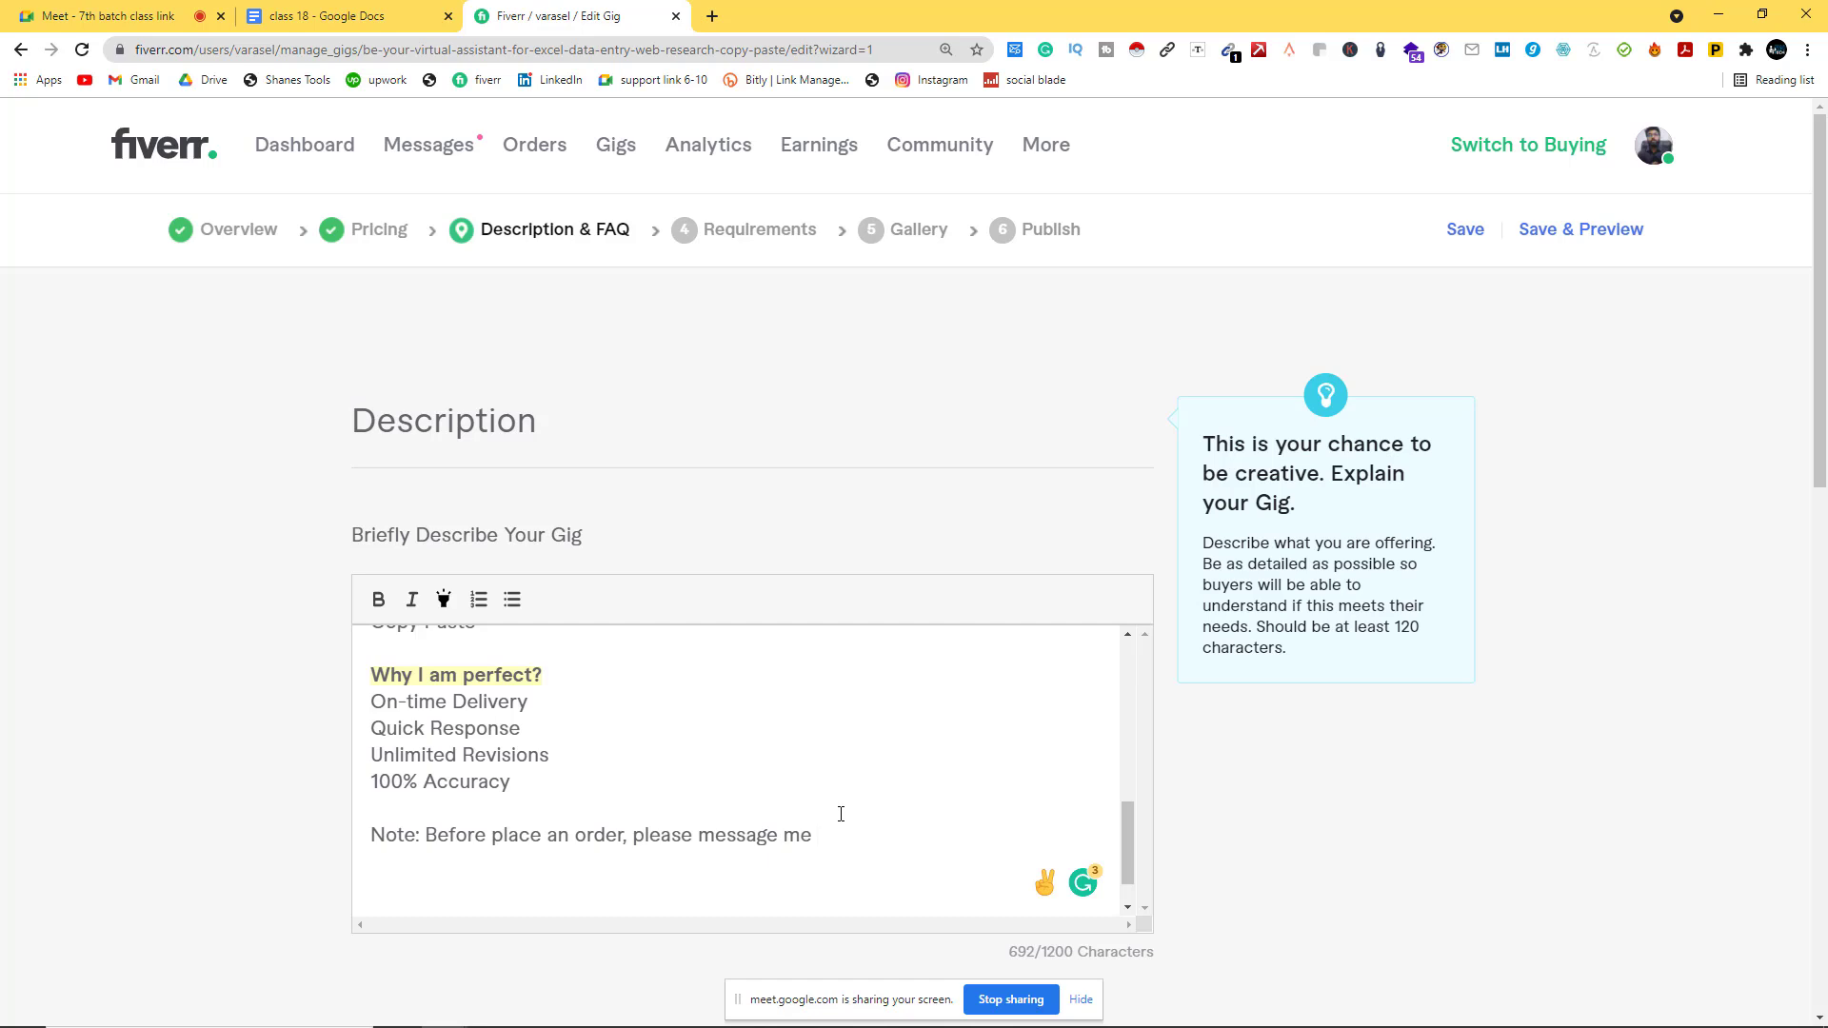
pyautogui.write('to kn')
pyautogui.write('ow ')
pyautogui.write('my a')
pyautogui.write('vailib')
pyautogui.write('ility')
pyautogui.click(931, 835)
pyautogui.write('a')
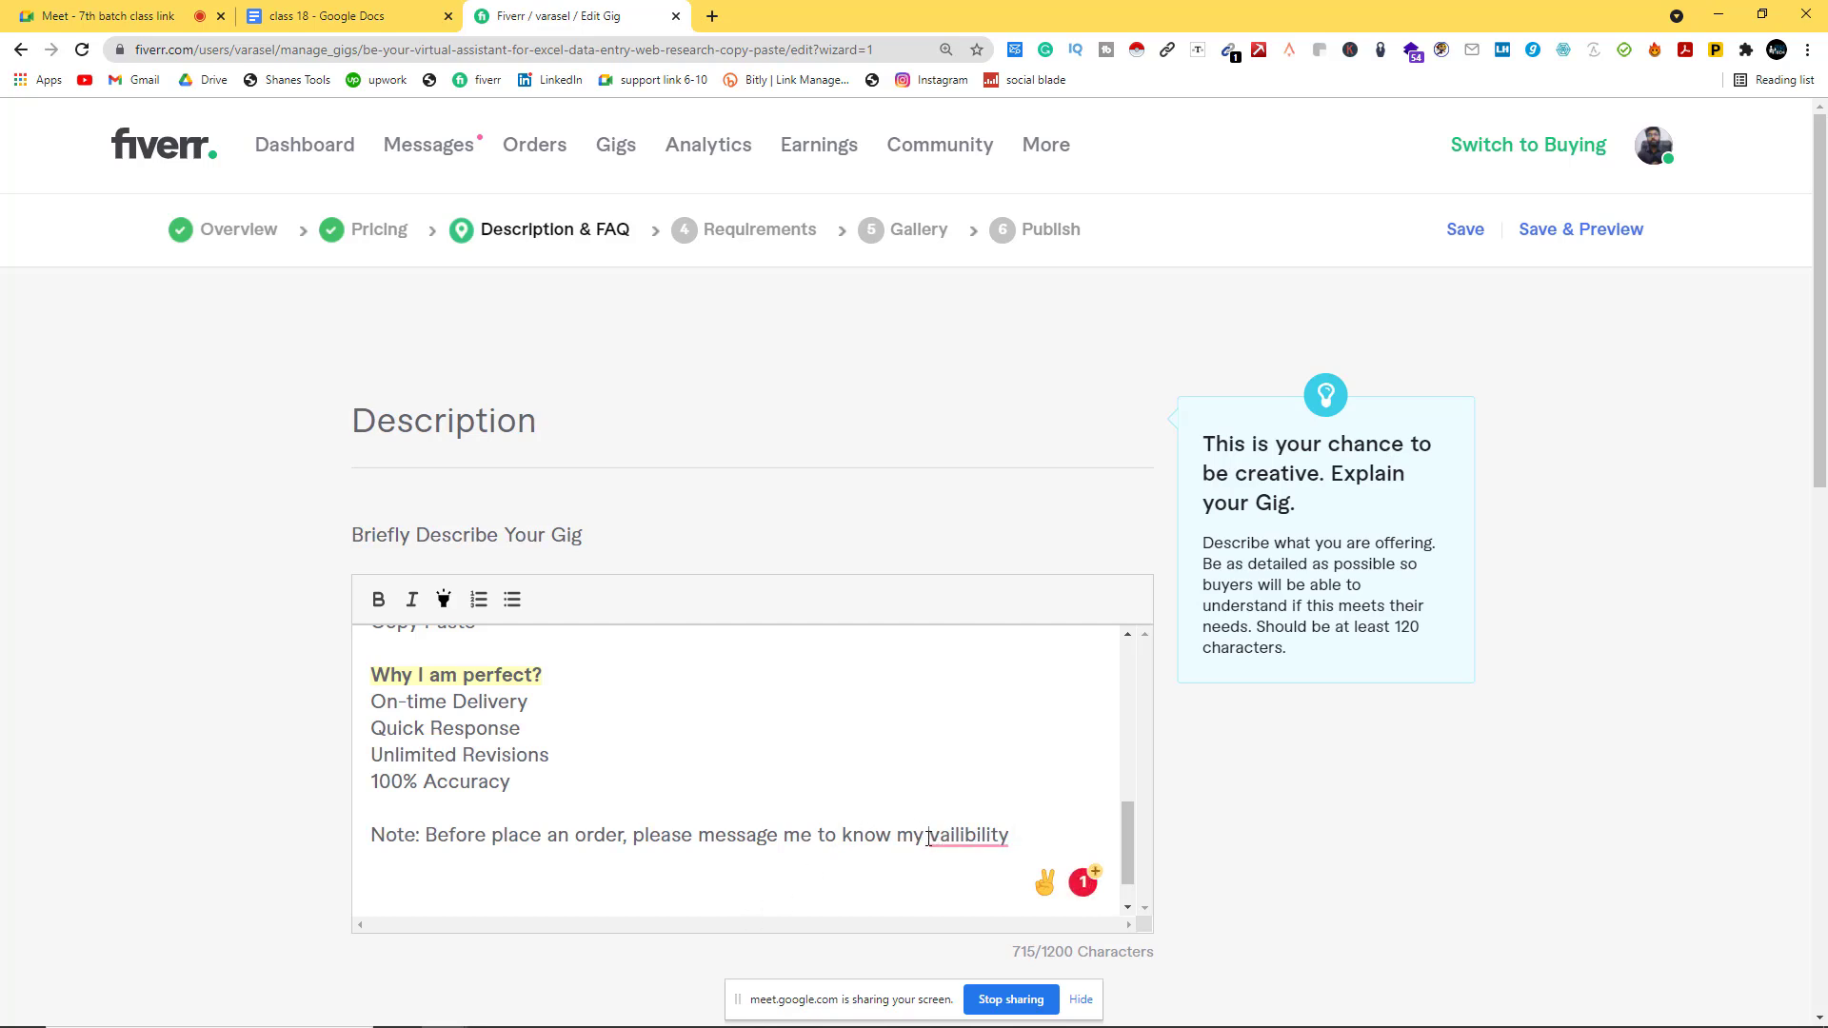
pyautogui.click(1021, 836)
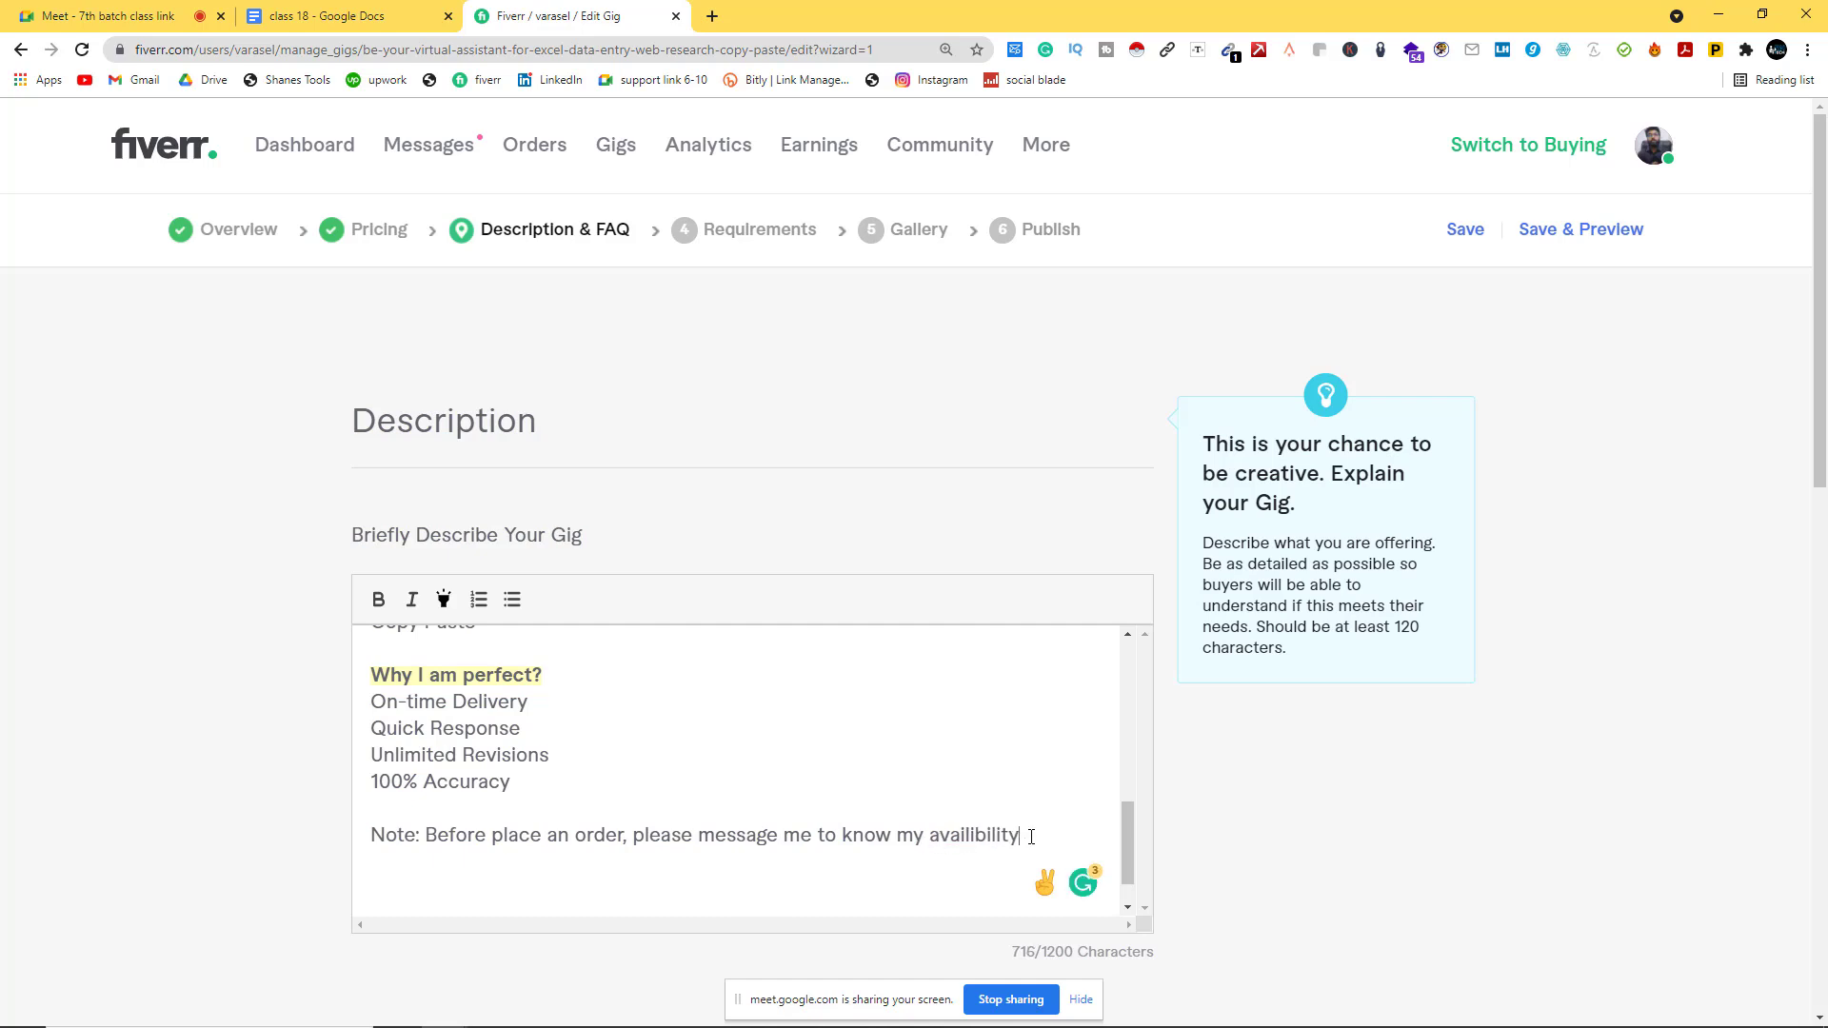
# Step: Accept the suggested spelling "availability" and finish the note with "and pricing about your project."
pyautogui.write('and')
pyautogui.moveTo(974, 837)
pyautogui.click(983, 655)
pyautogui.write('pricing ab')
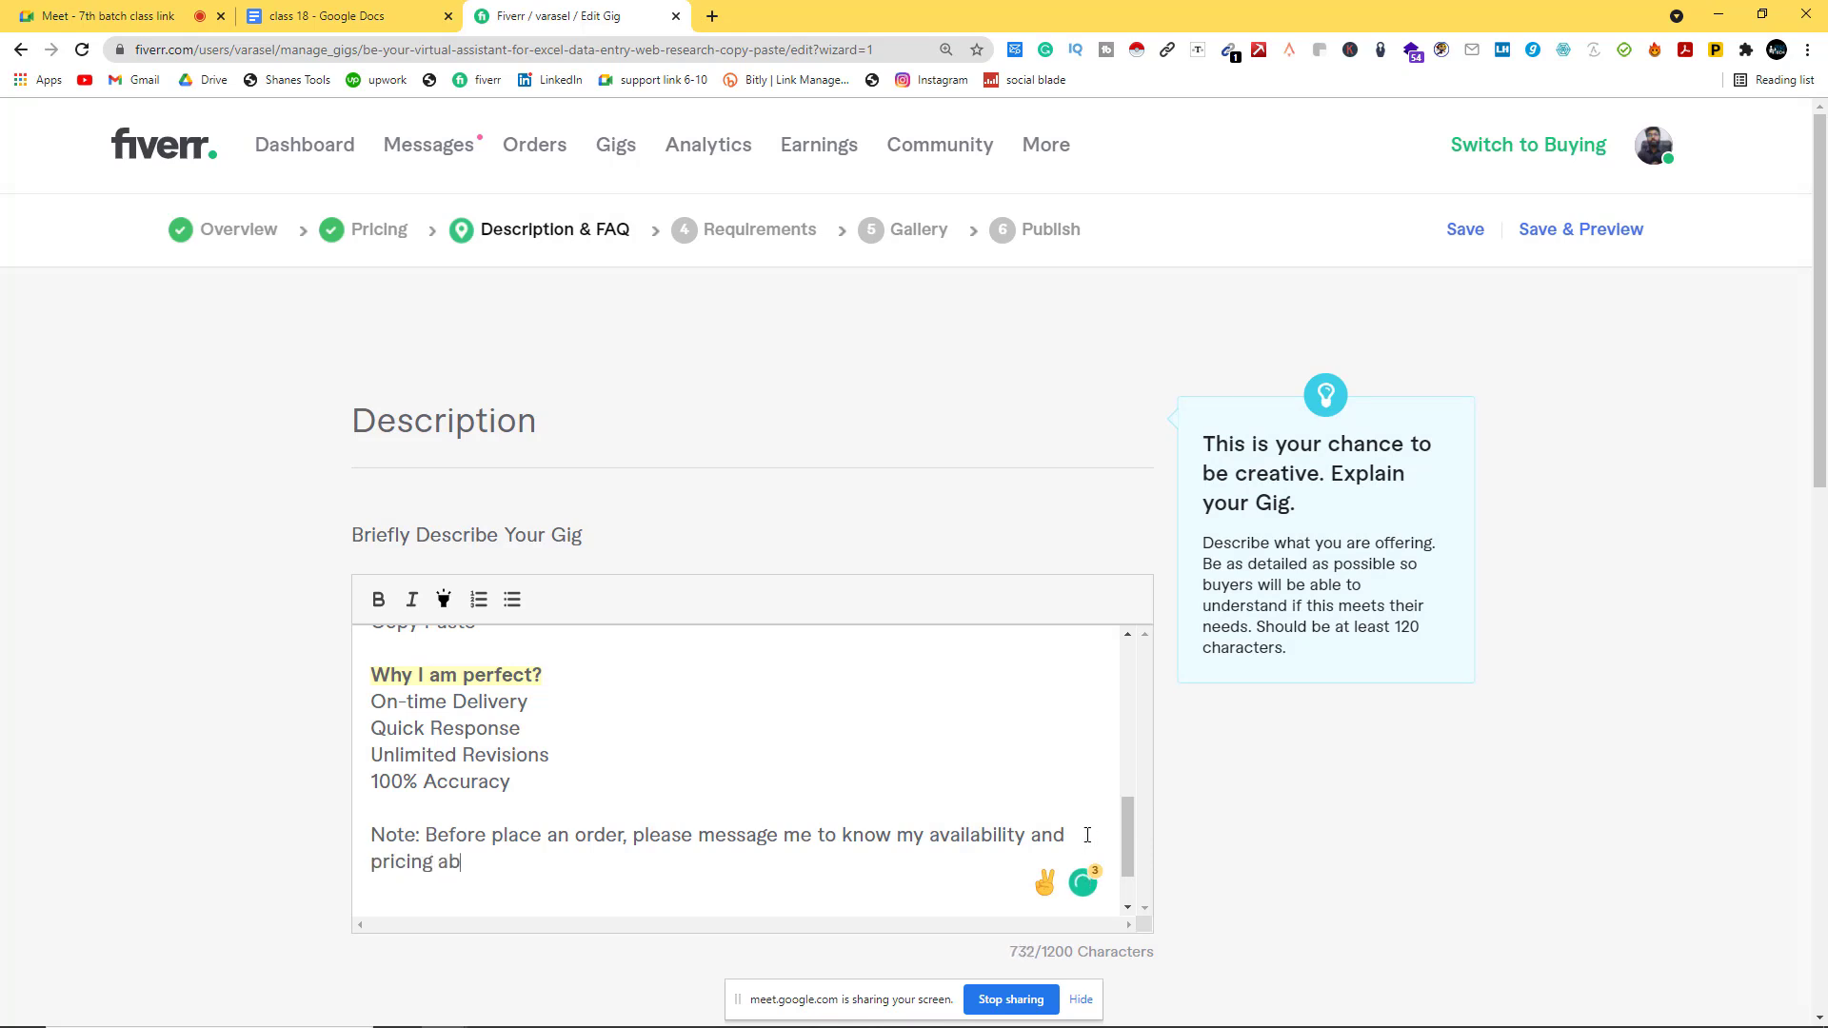
pyautogui.write('out your project.')
# Step: Make the whole note, including its "Note:" label, bold and highlighted
pyautogui.moveTo(624, 868); pyautogui.dragTo(426, 844)
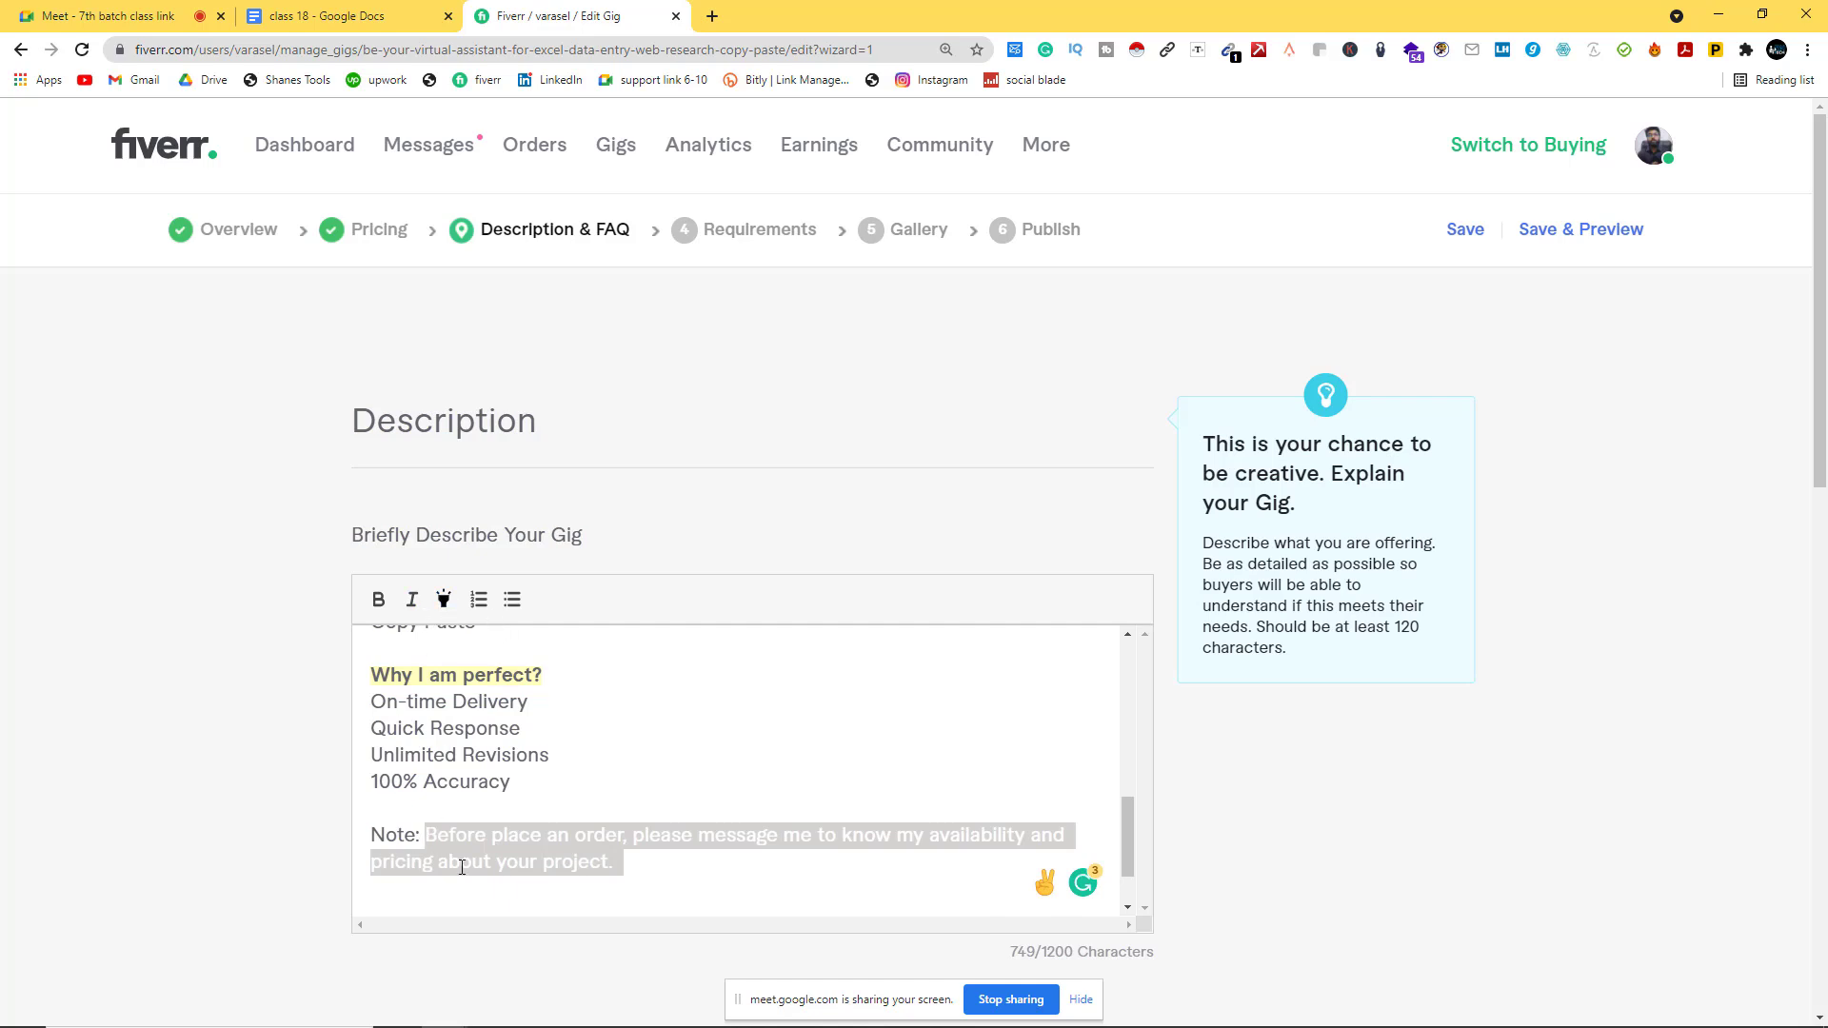
pyautogui.click(462, 867)
pyautogui.moveTo(623, 864); pyautogui.dragTo(369, 839)
pyautogui.click(378, 599)
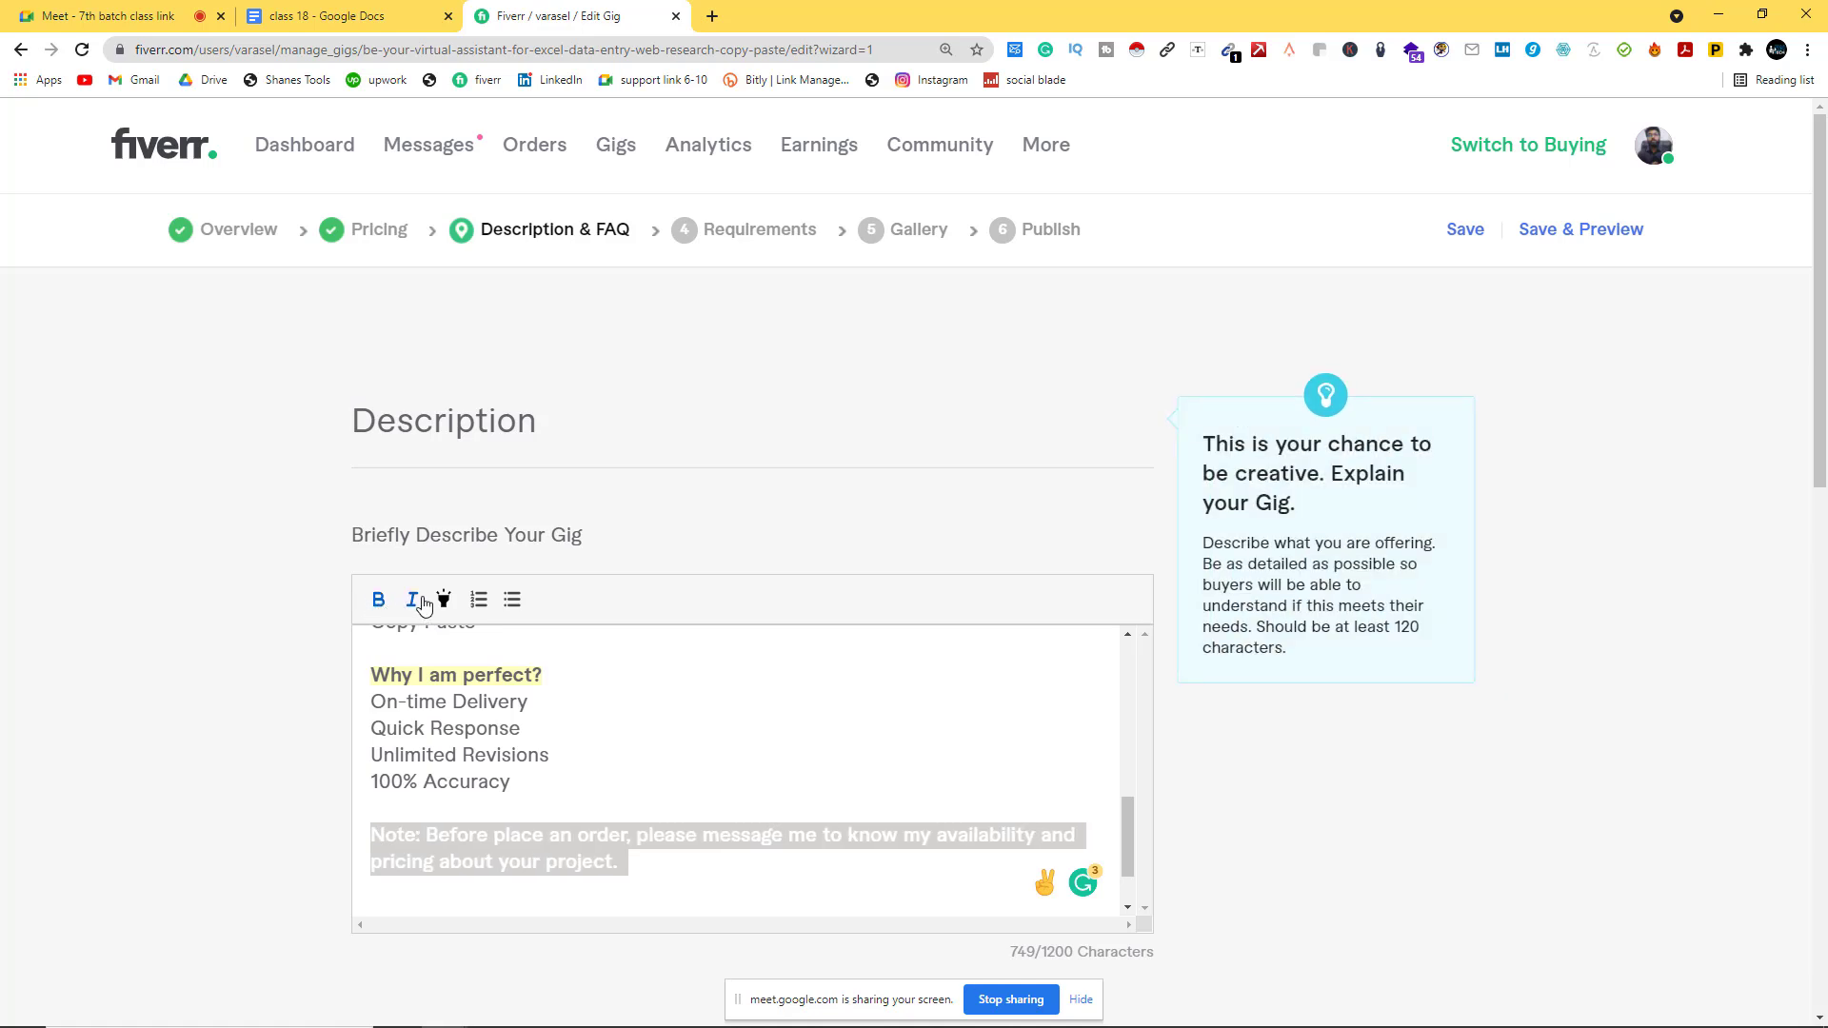
# Step: Add a sign-off below the note, after a blank line, with "Bests!" and the seller's first name on the following line
pyautogui.click(703, 865)
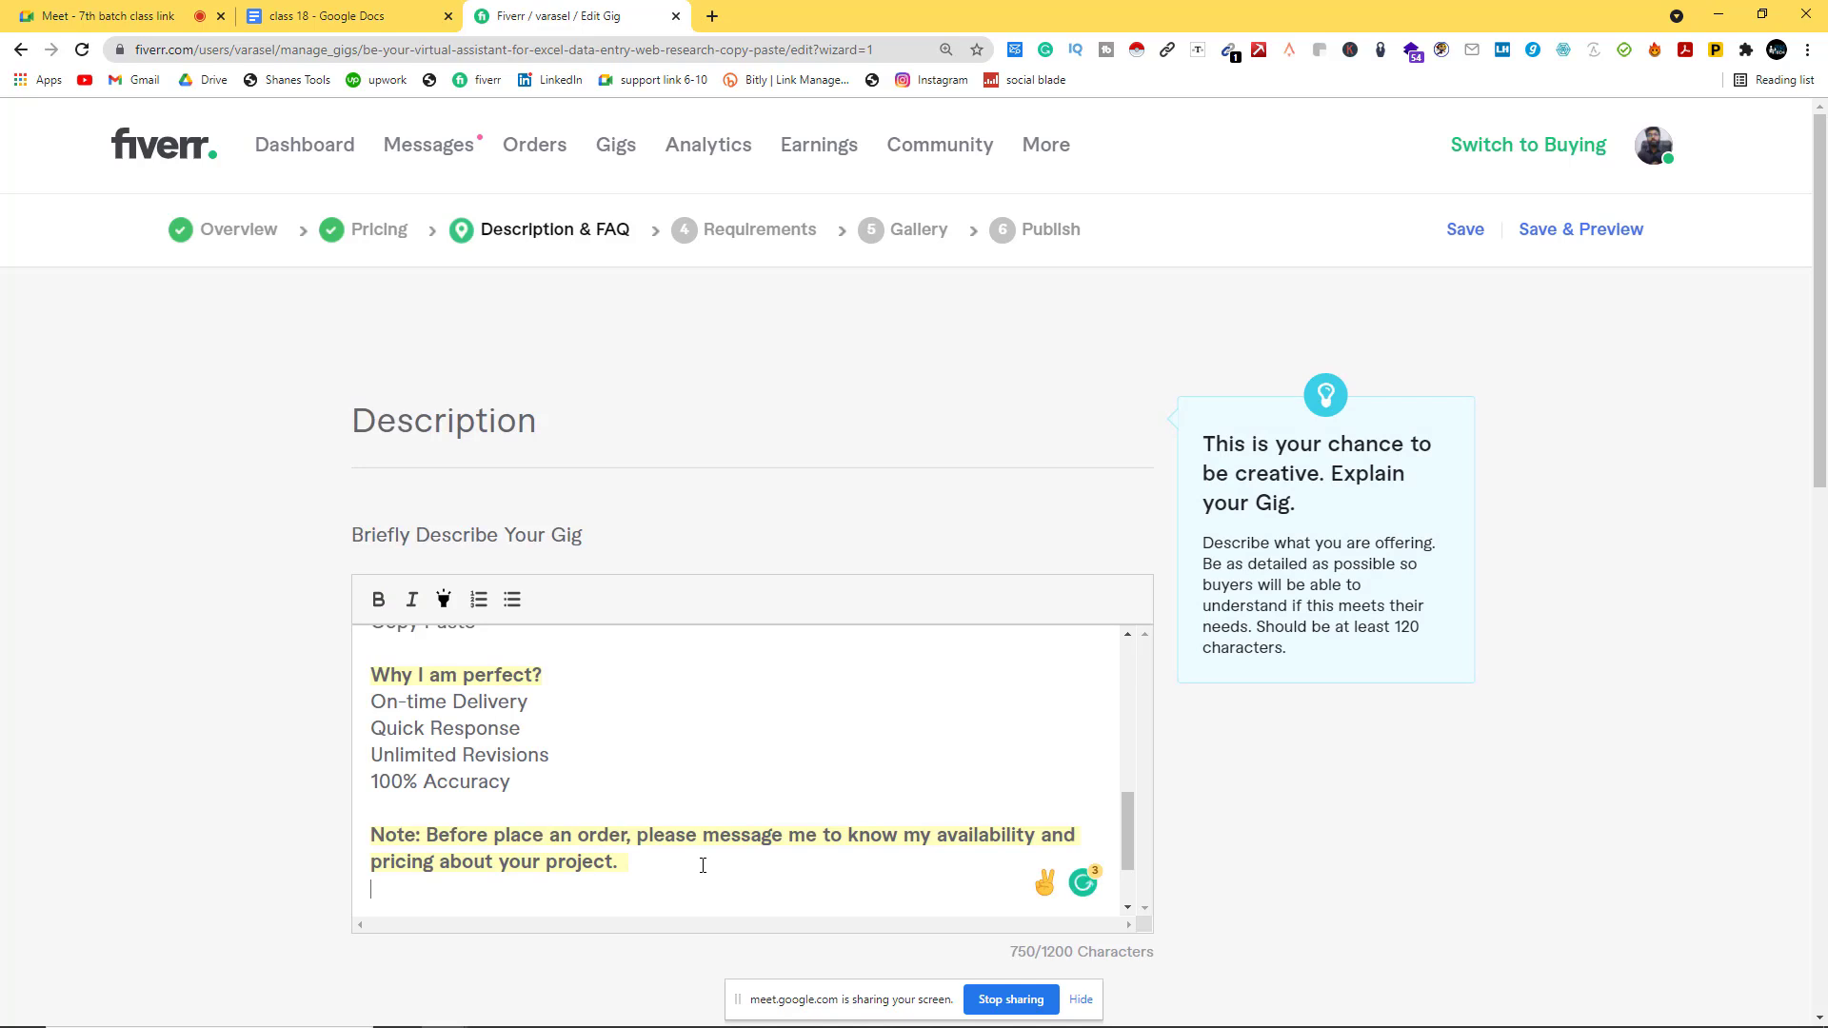
pyautogui.press('Return')
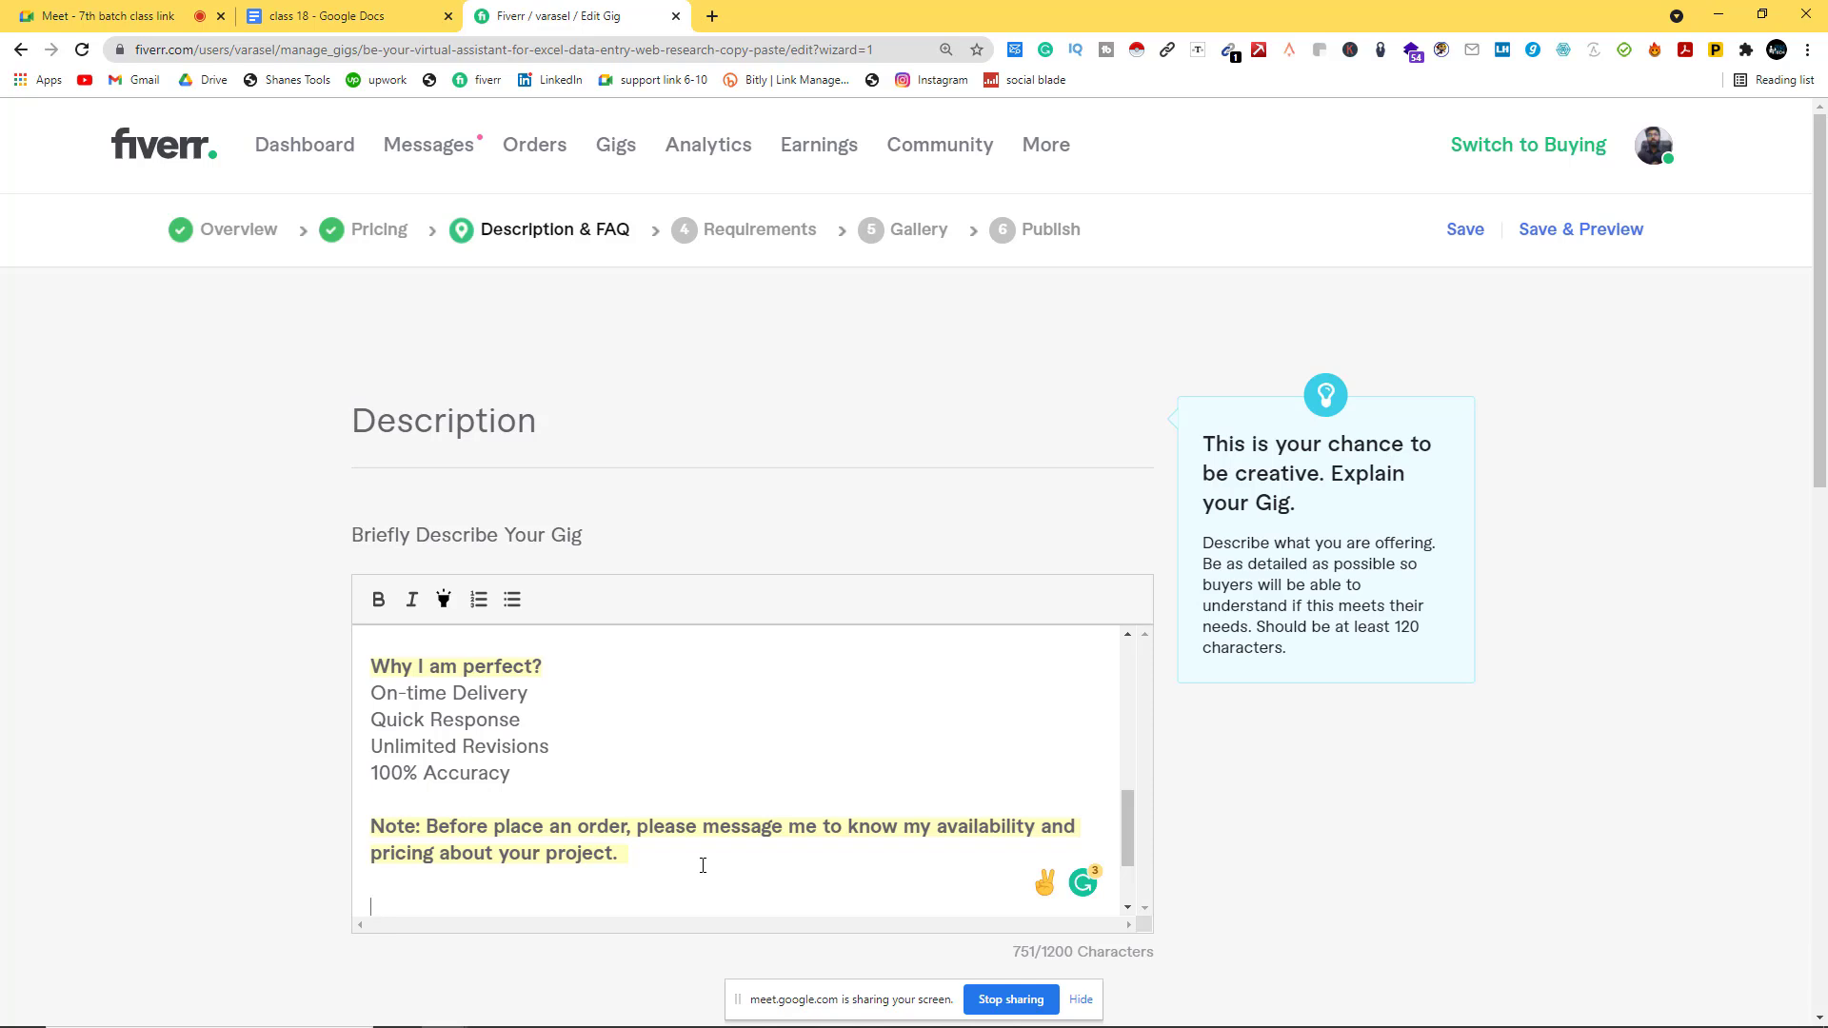
pyautogui.write('Best')
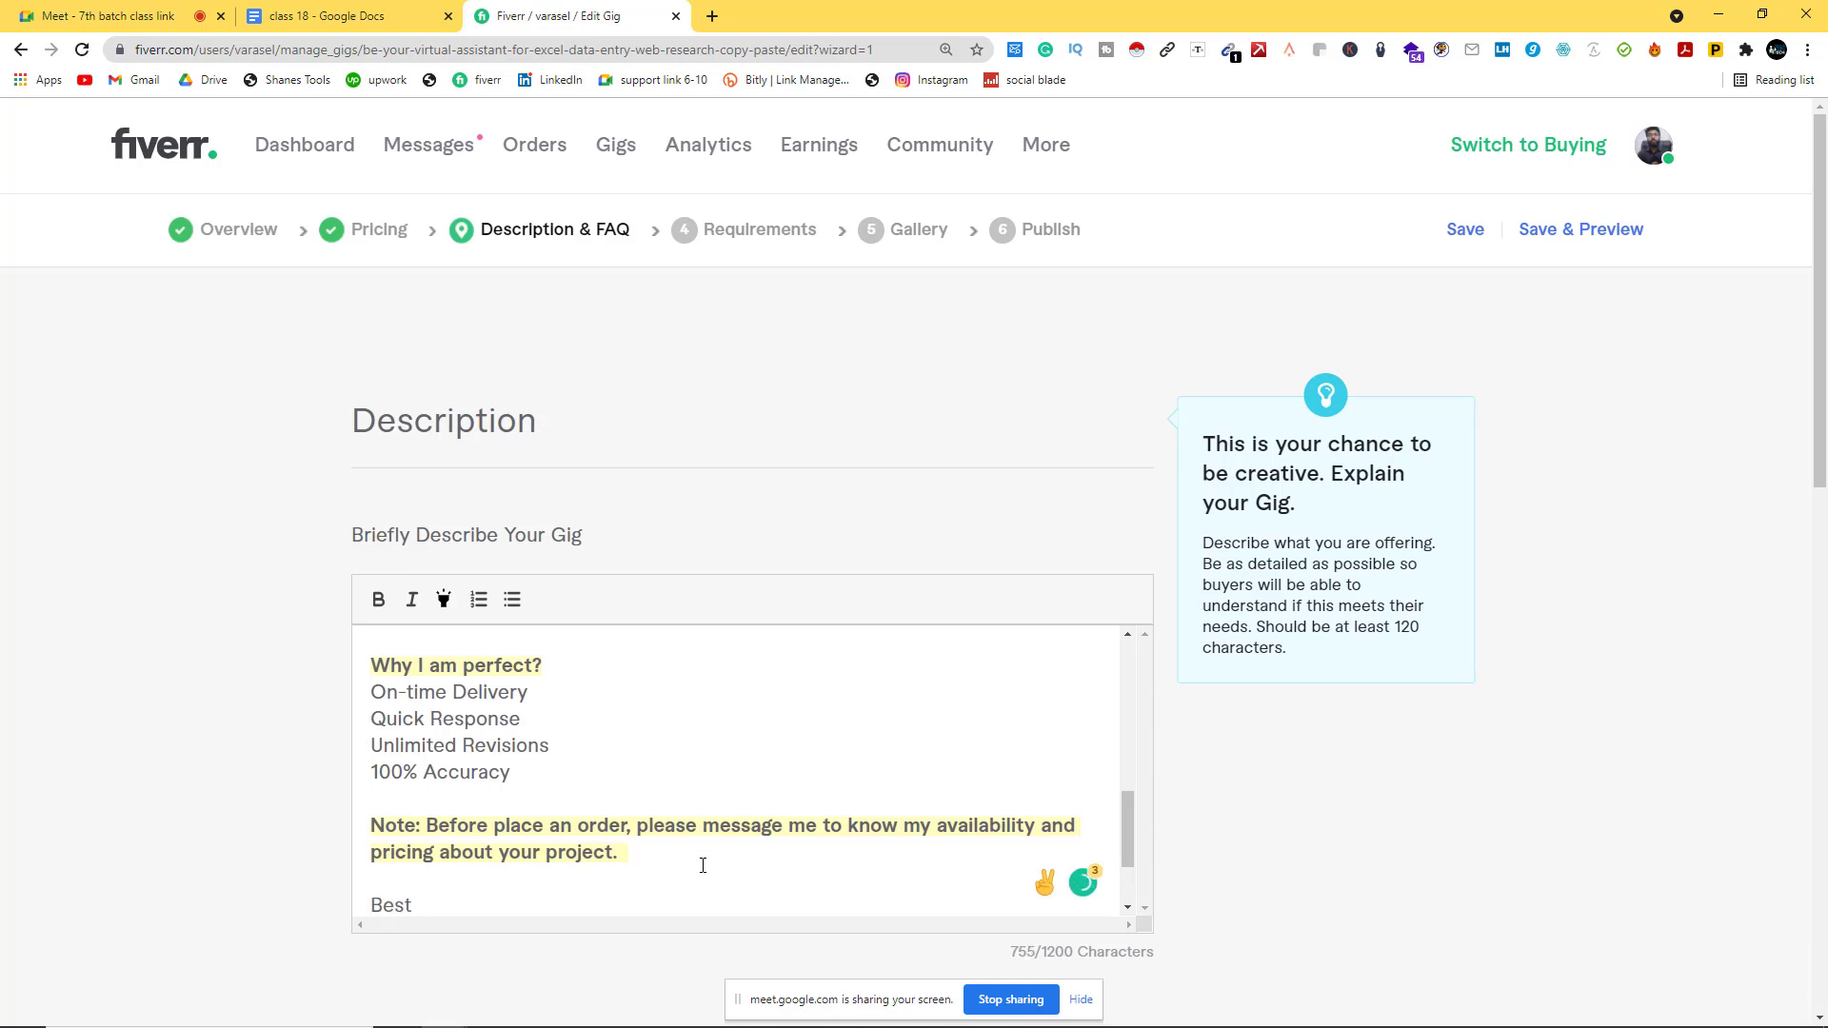
pyautogui.press('BackSpace')
pyautogui.press('Return')
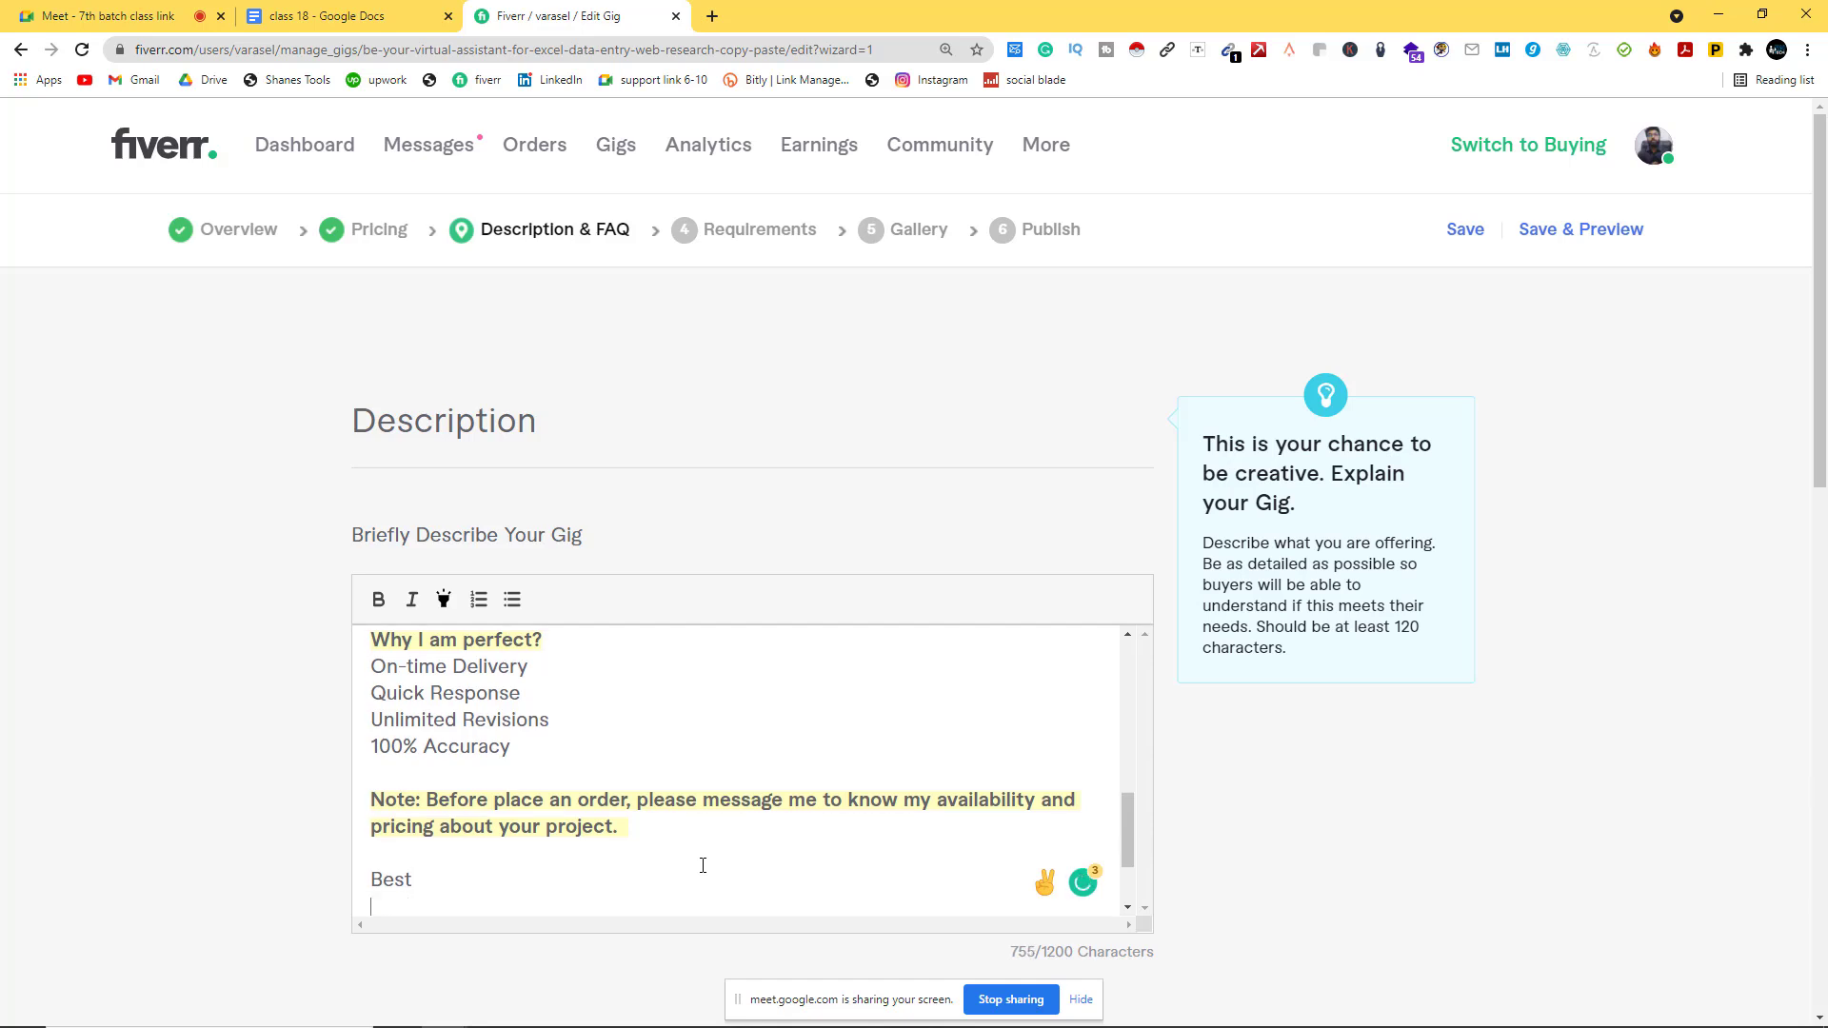
pyautogui.write('Rase')
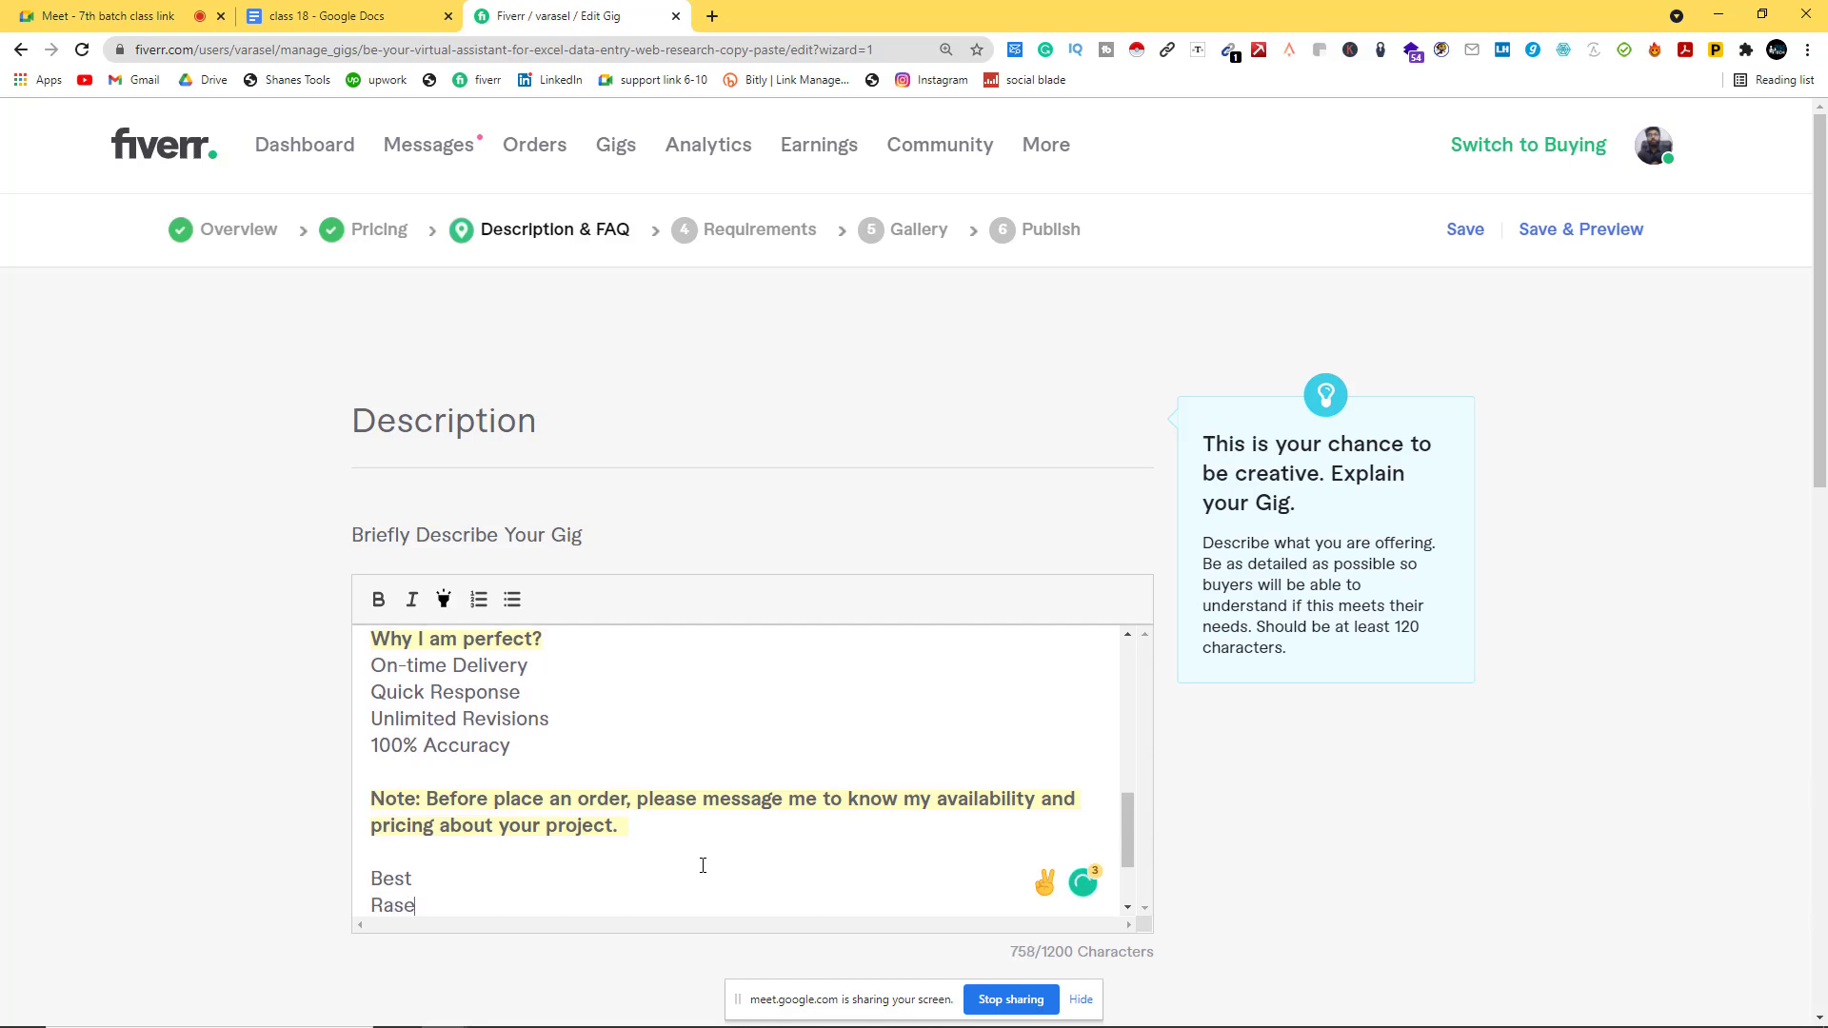
pyautogui.write('l')
pyautogui.click(469, 877)
pyautogui.write('s!')
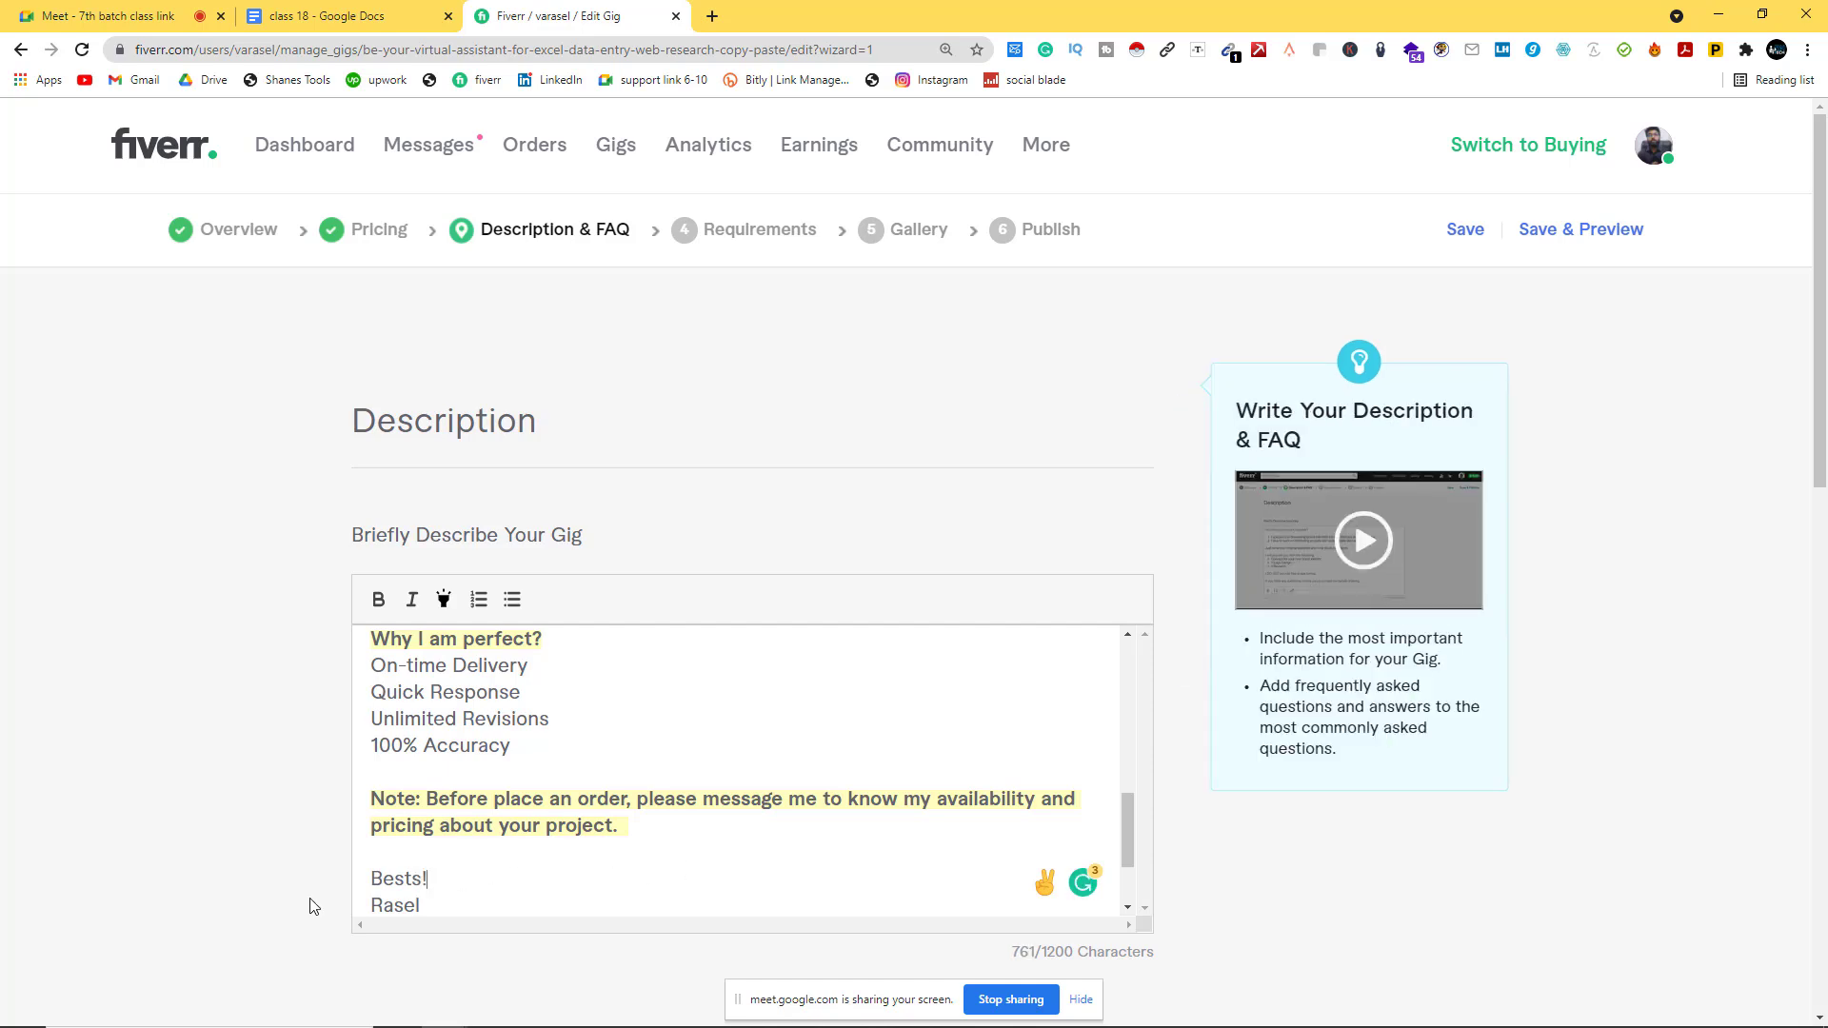
# Step: Switch to the Google Meet call, admit the person waiting to join, and return to the Fiverr gig editor
pyautogui.scroll(-5, 836, 796)
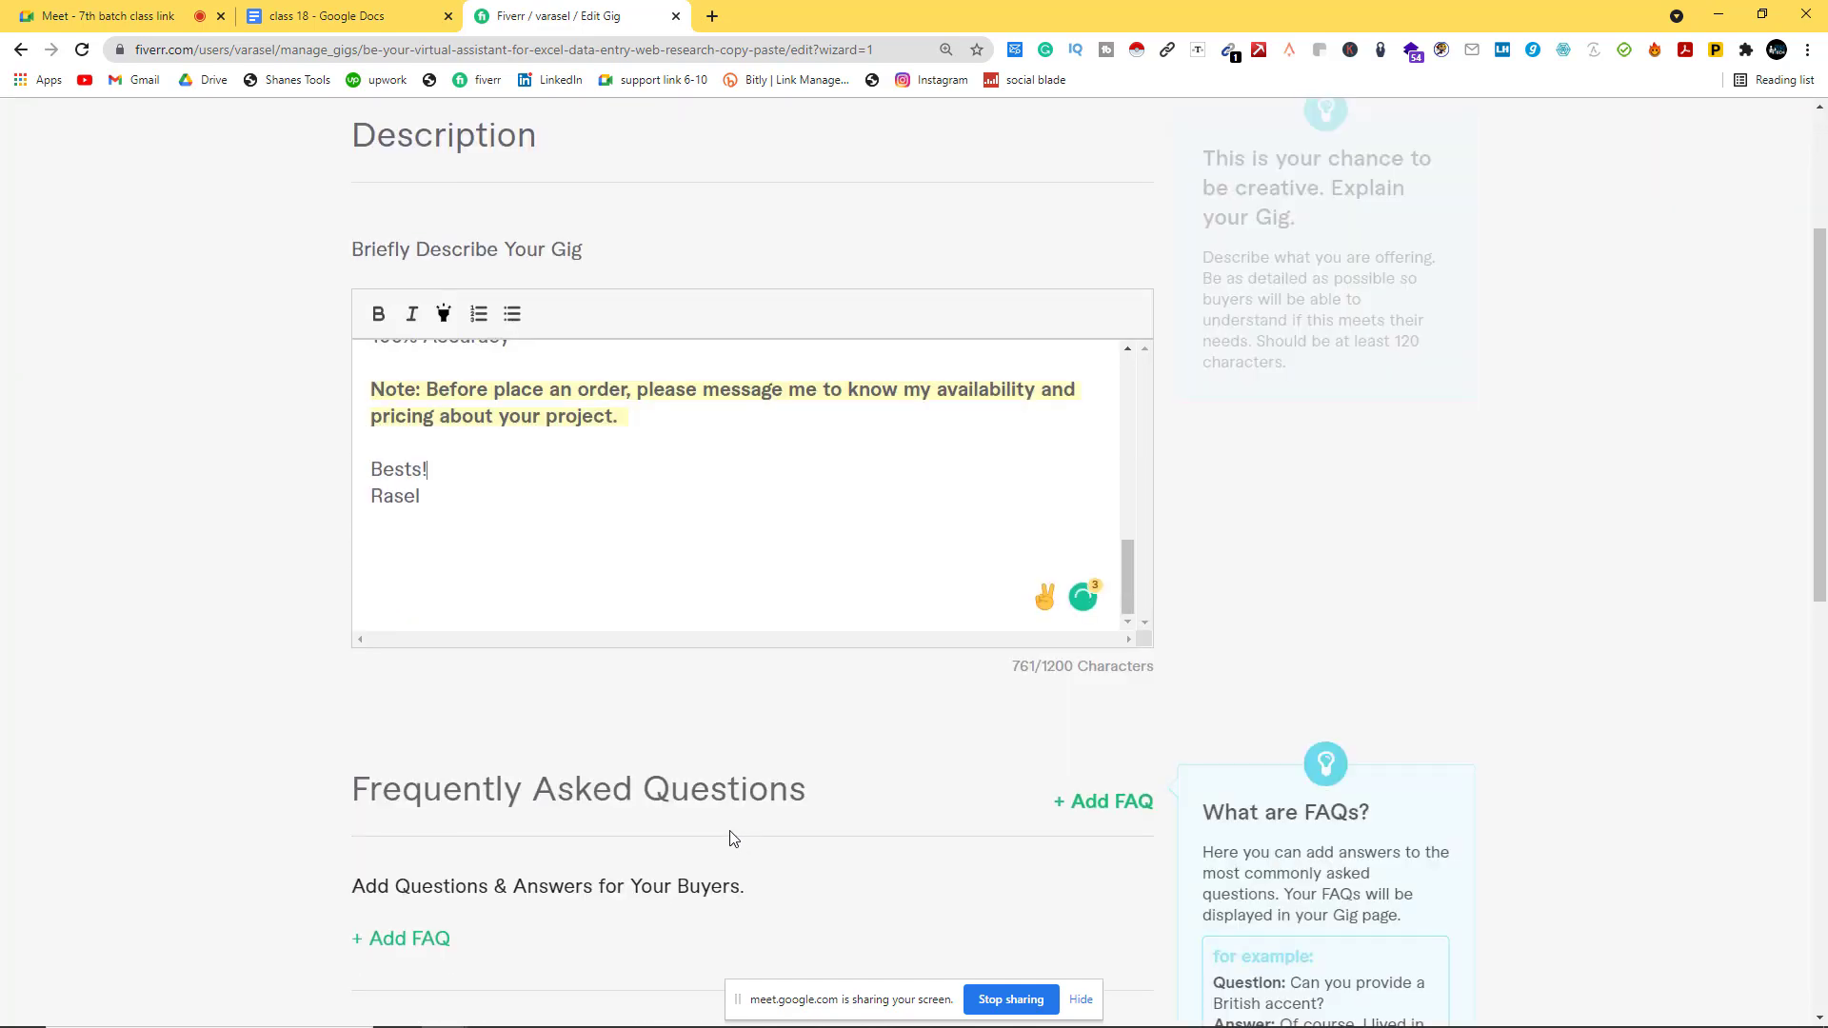
pyautogui.scroll(-2, 433, 834)
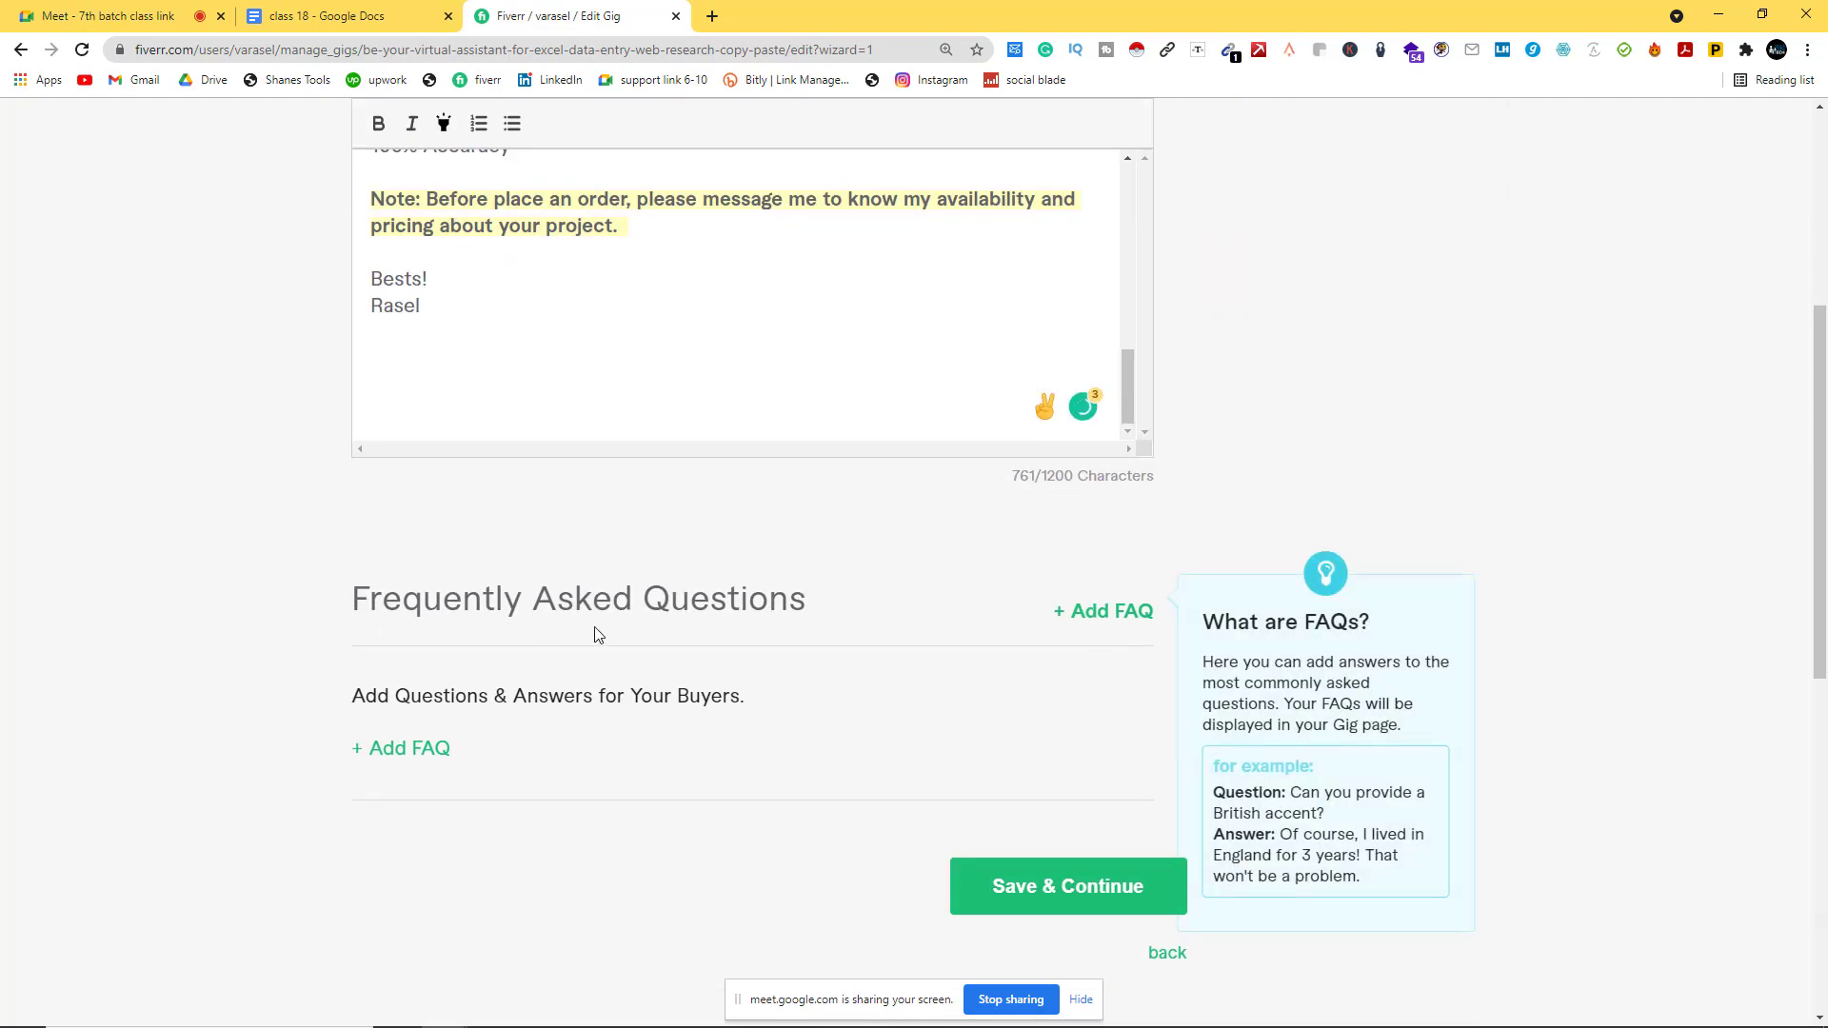
pyautogui.click(119, 15)
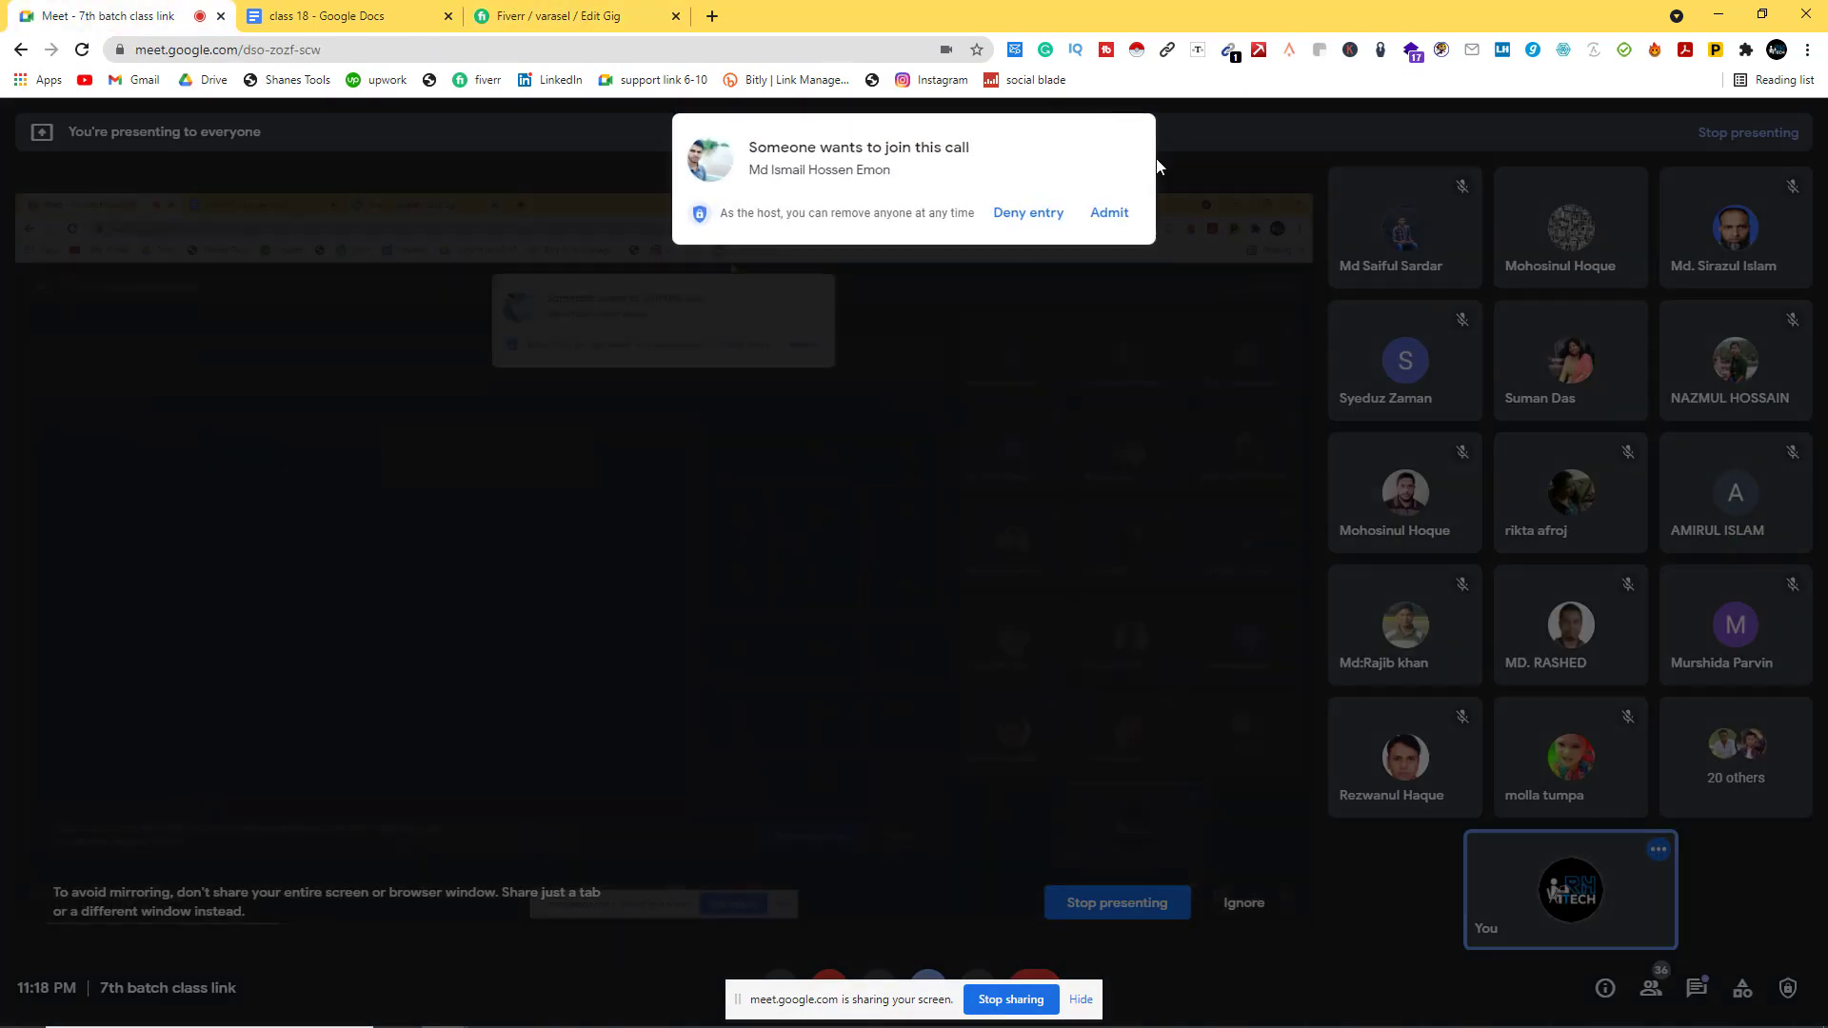
pyautogui.click(1108, 213)
pyautogui.click(548, 13)
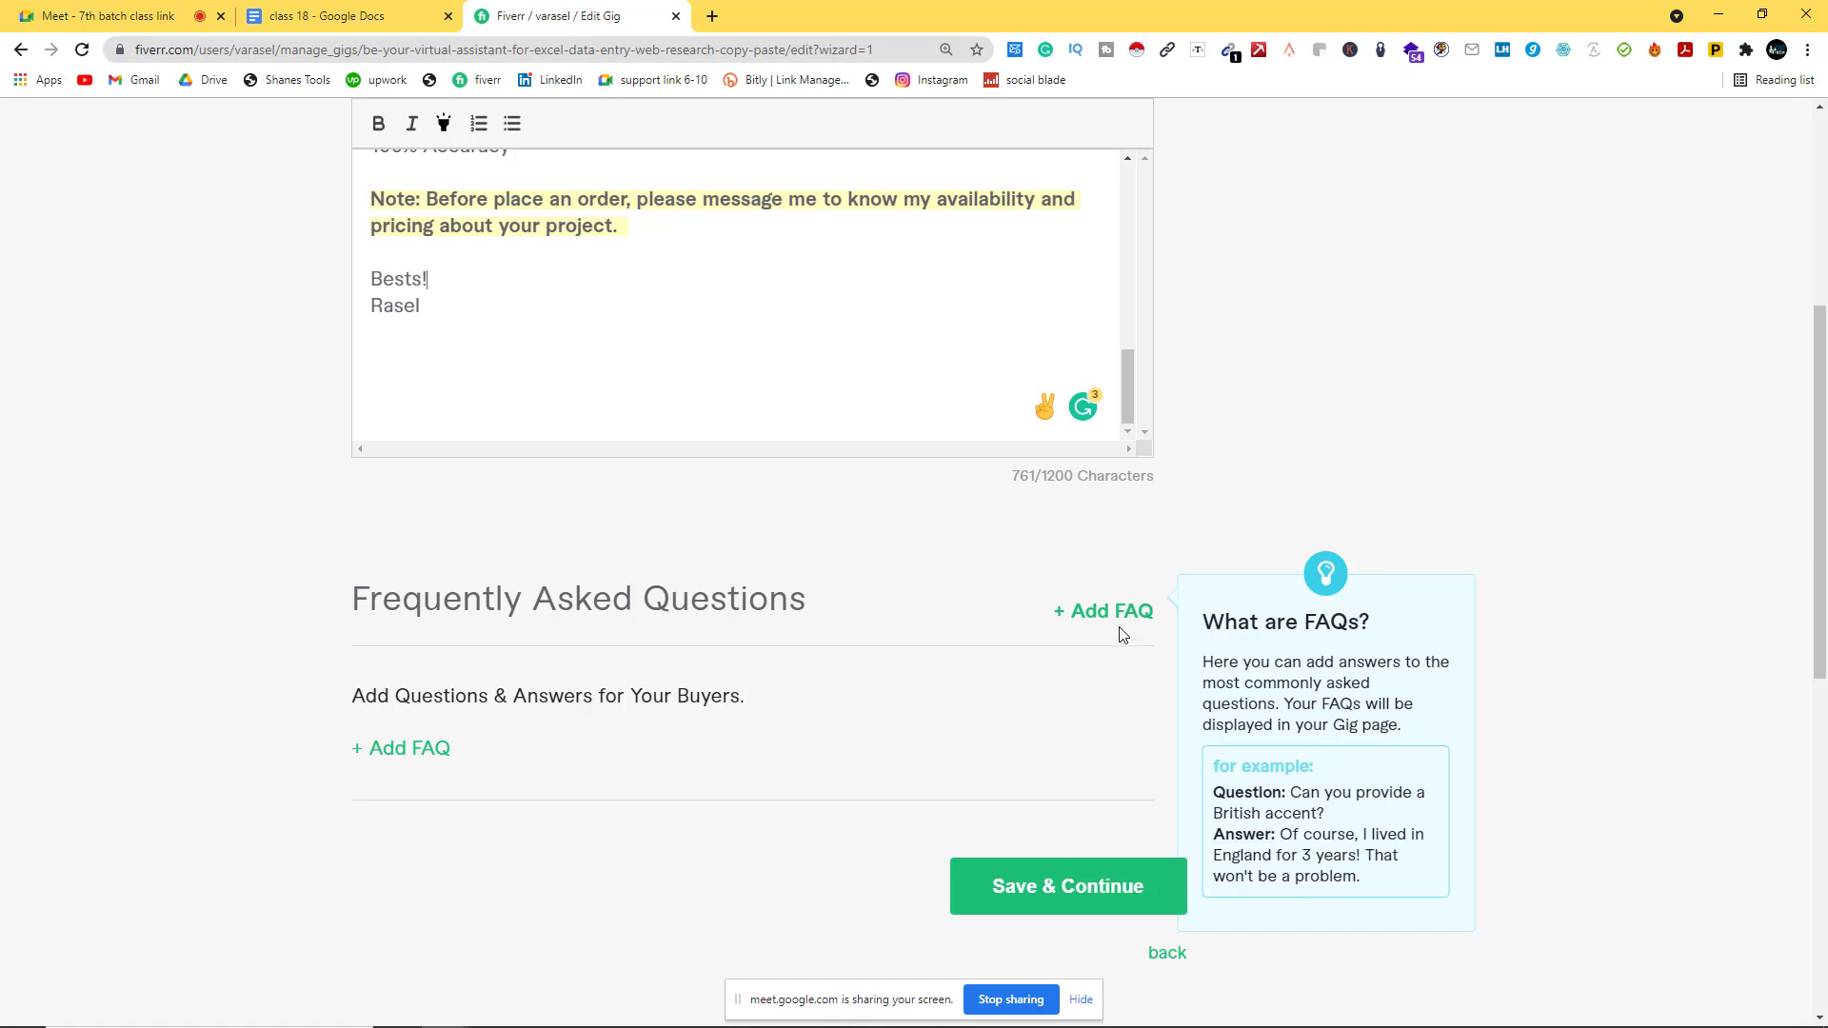
# Step: Go back to the gig's pricing stage and examine the three packages, their prices and the extra services
pyautogui.scroll(1, 1256, 692)
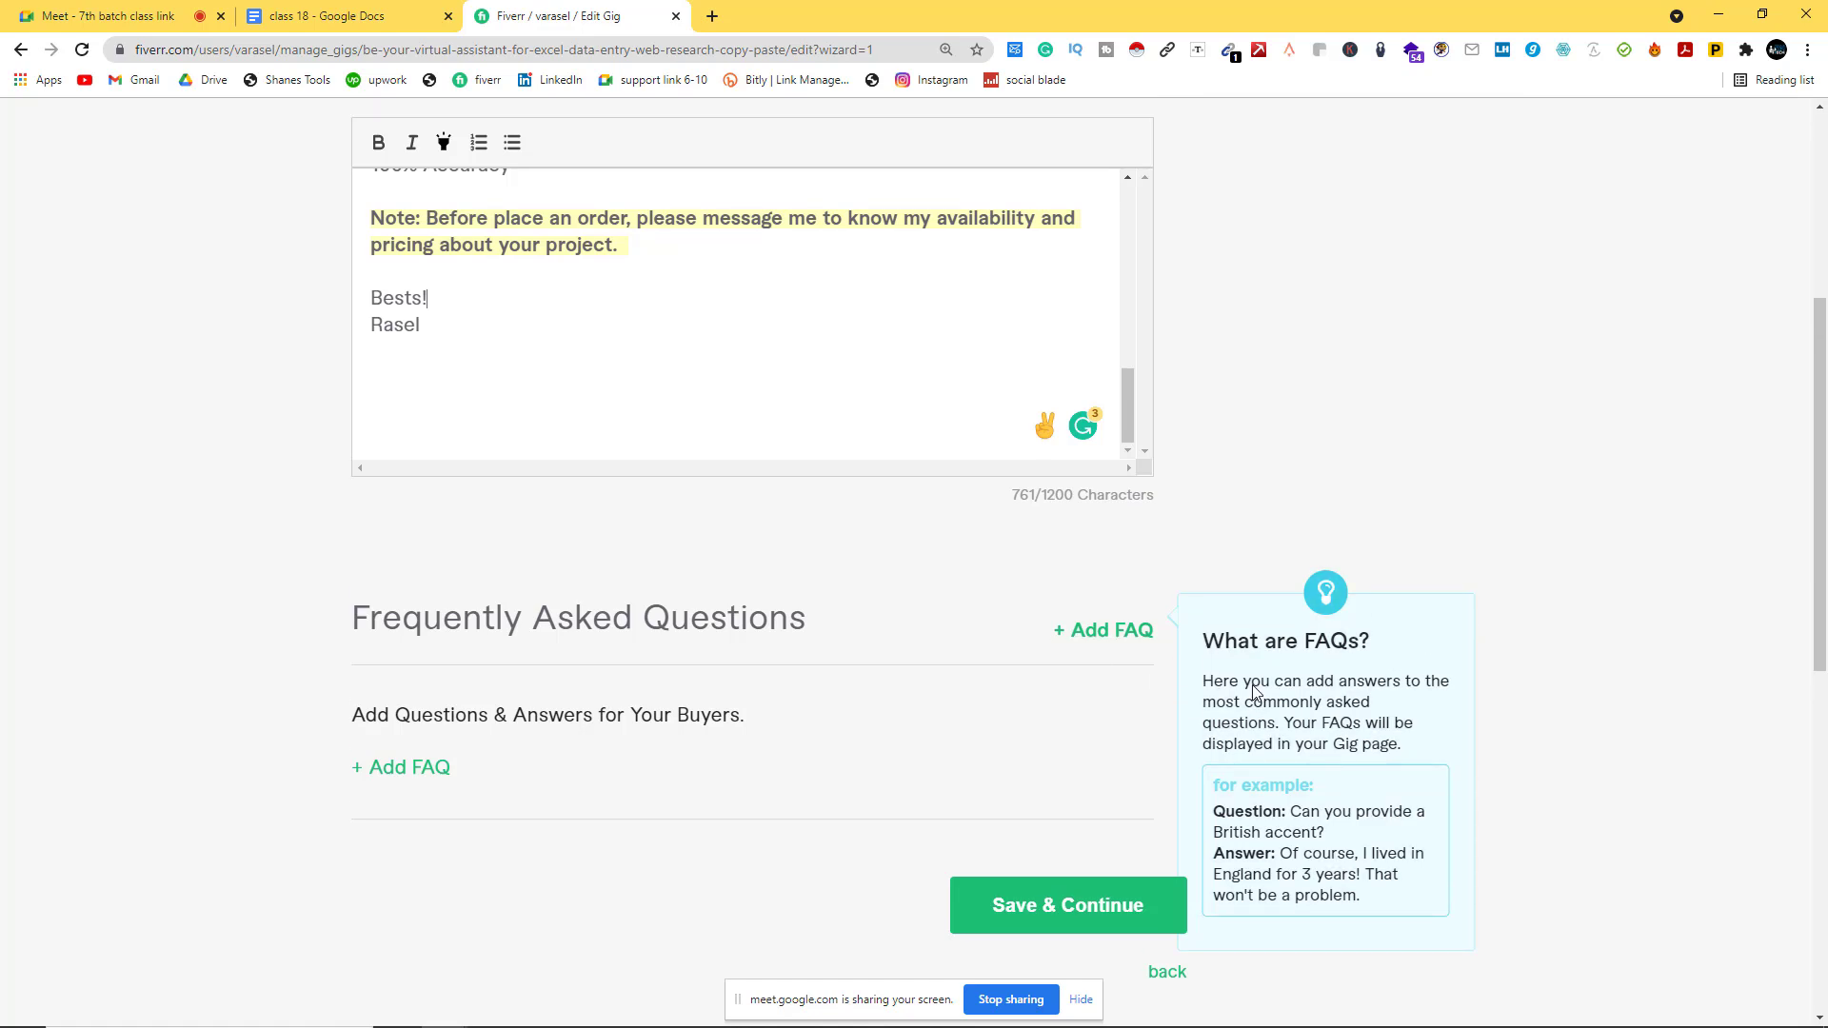
pyautogui.scroll(5, 1255, 692)
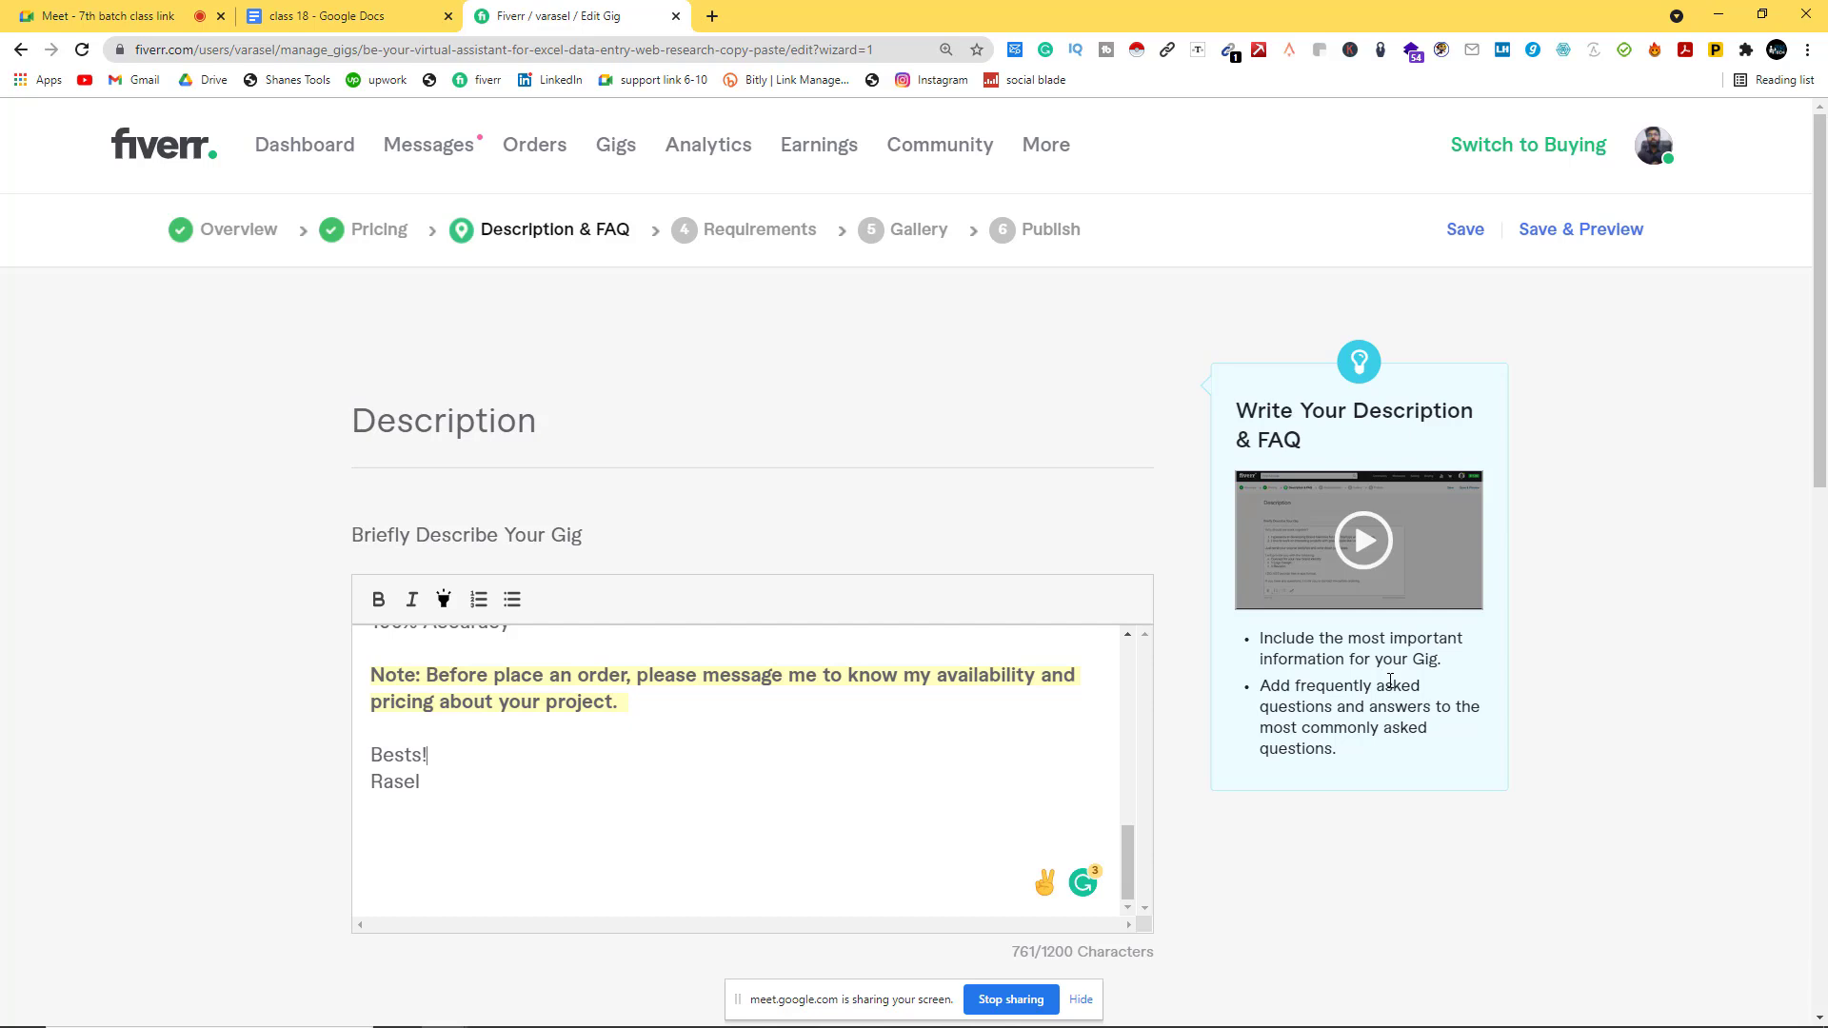
pyautogui.scroll(-5, 1376, 685)
pyautogui.scroll(5, 1261, 704)
pyautogui.click(348, 231)
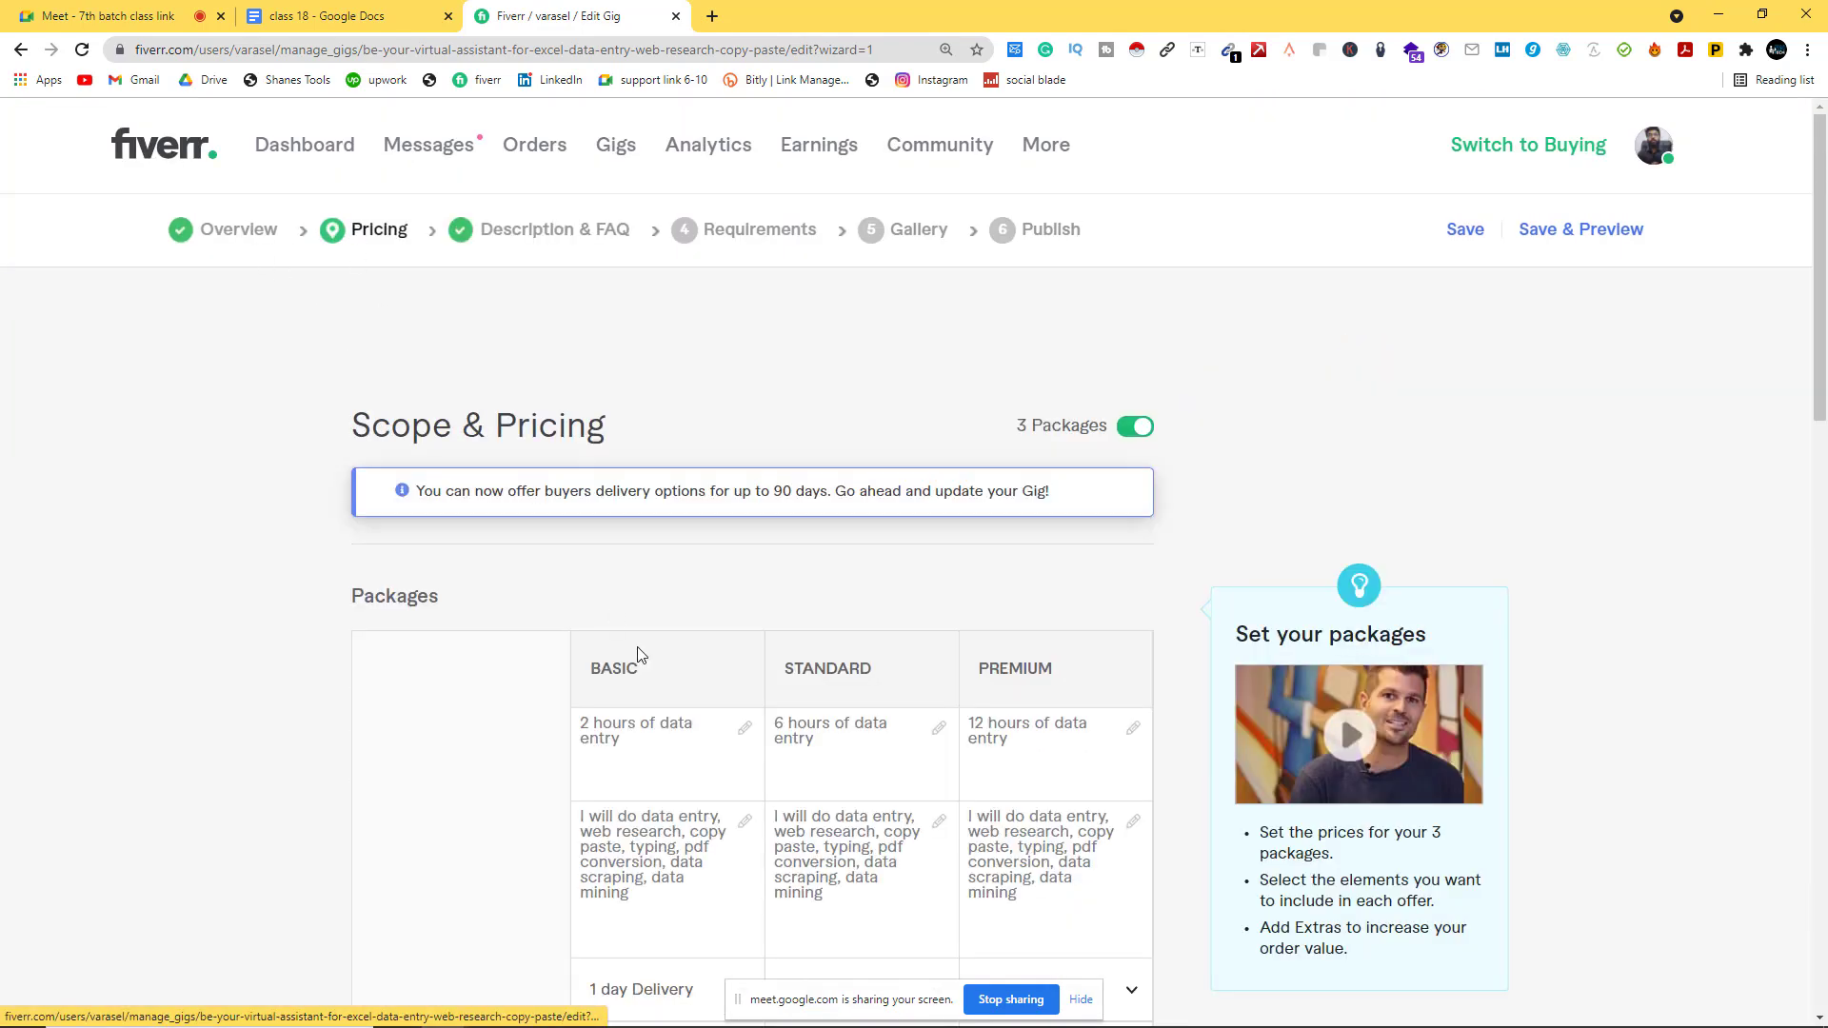
pyautogui.scroll(-5, 748, 738)
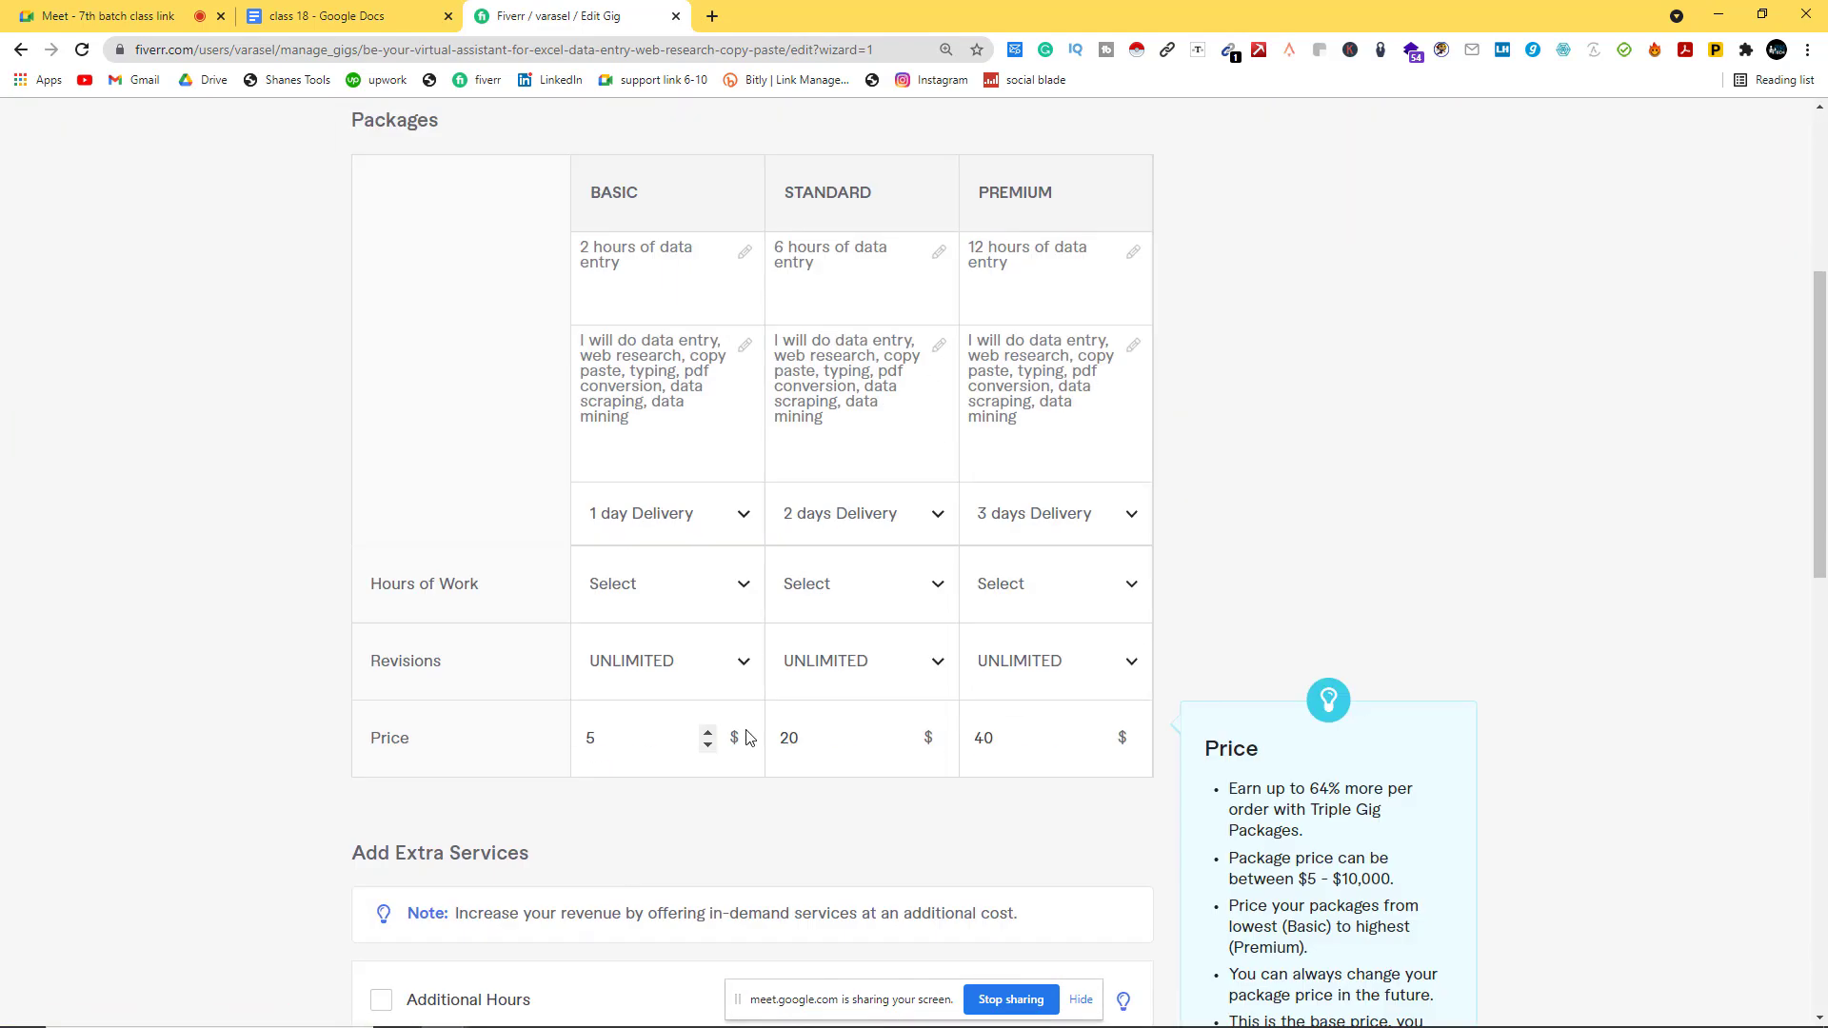
pyautogui.scroll(-7, 738, 740)
pyautogui.scroll(5, 736, 729)
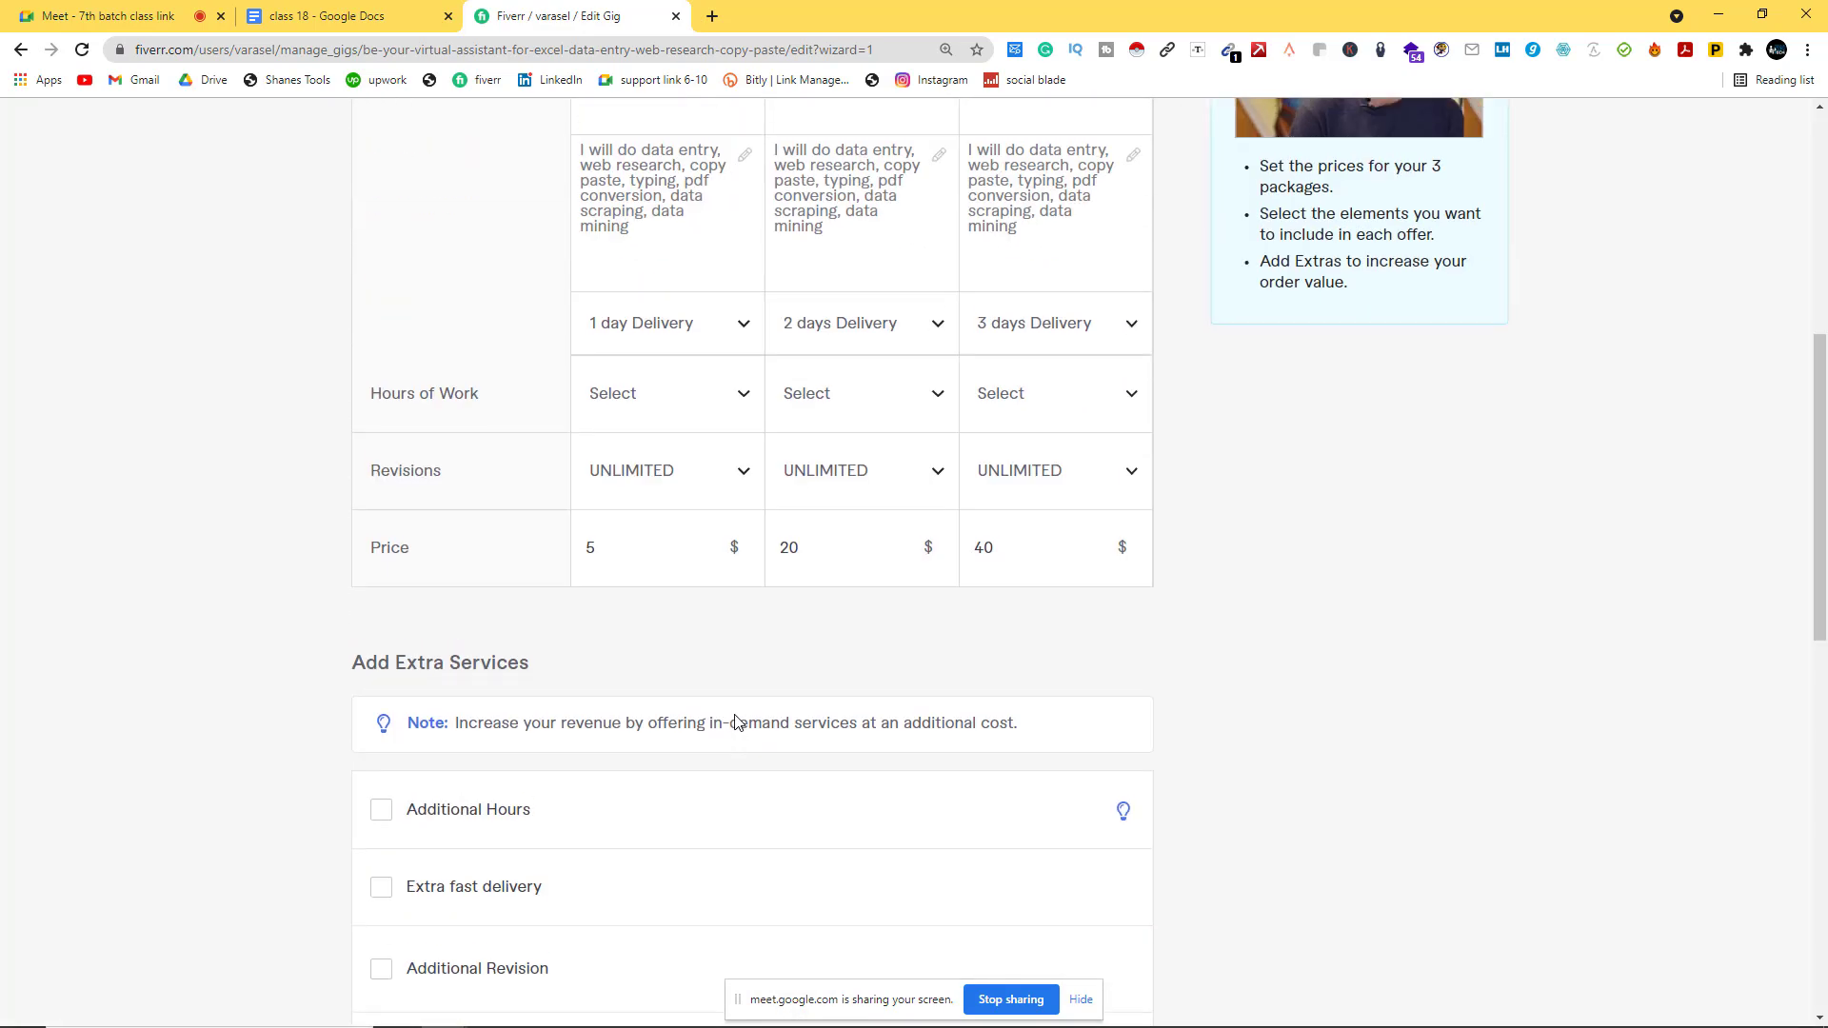
# Step: Return to the gig's Description & FAQ stage and start an FAQ with the question "How many hours do your work in a week?"
pyautogui.scroll(8, 736, 722)
pyautogui.click(561, 231)
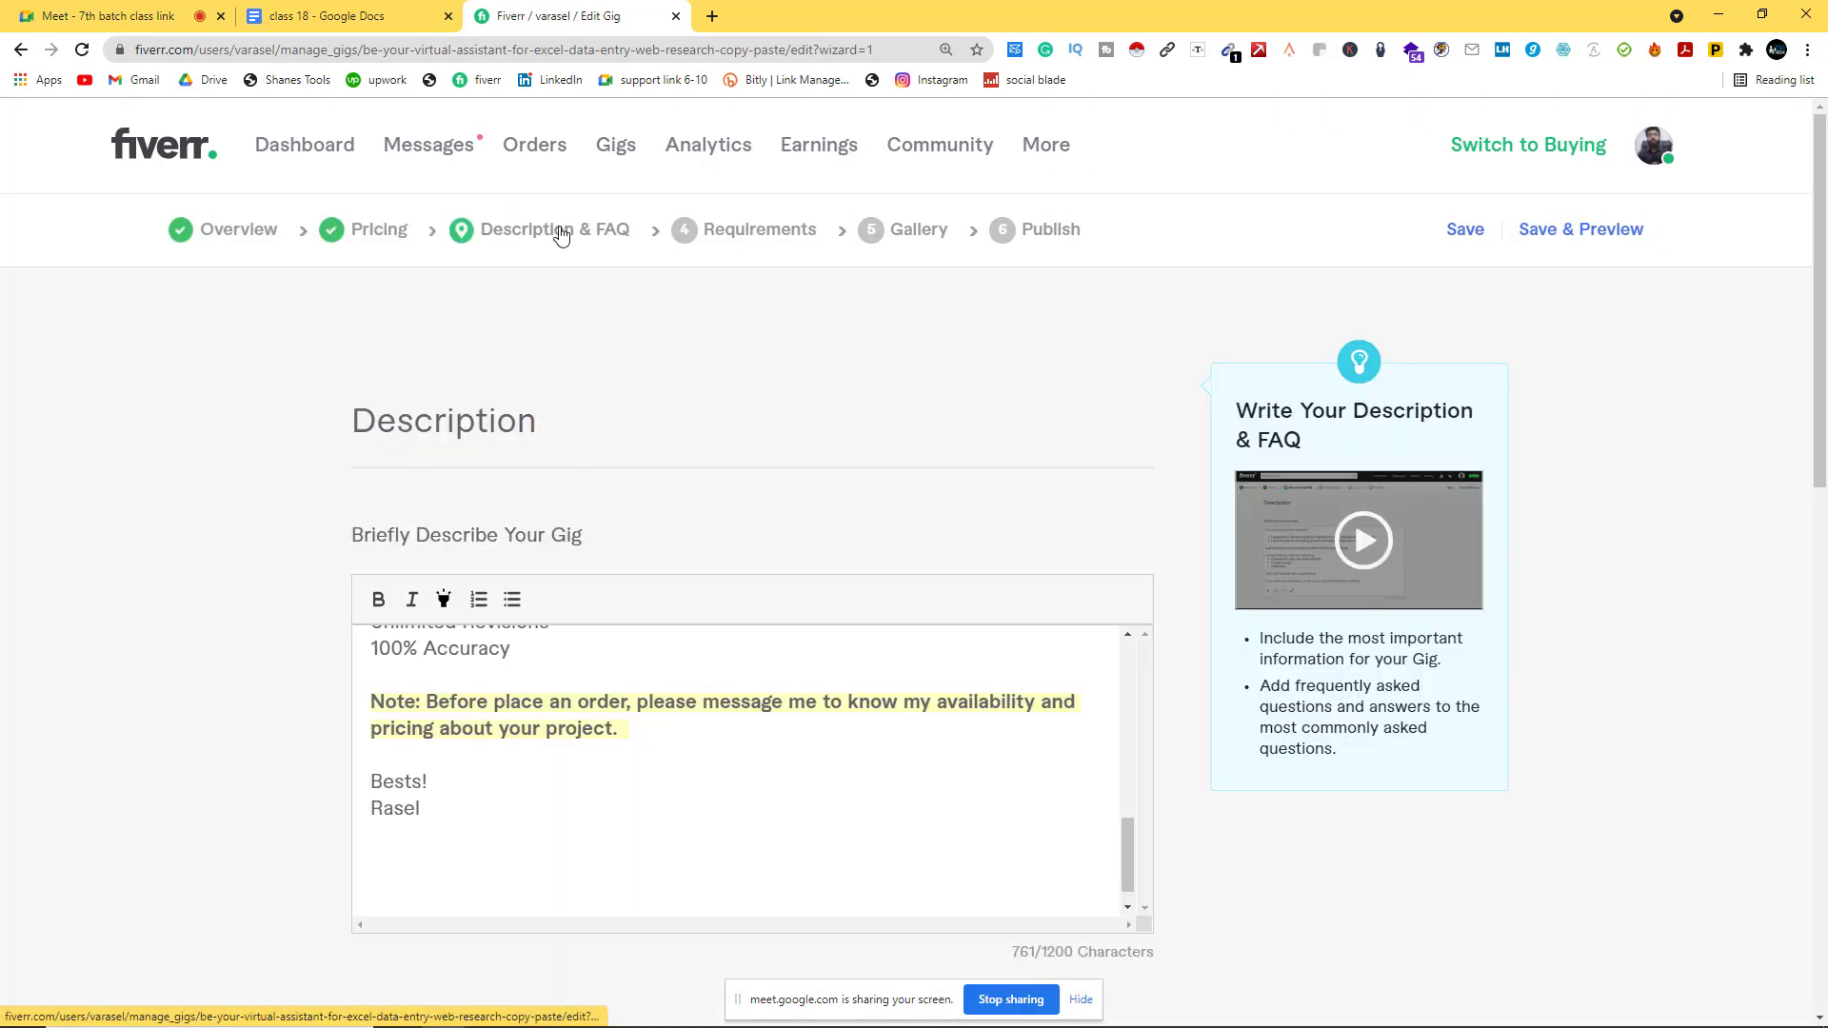
pyautogui.scroll(-7, 563, 448)
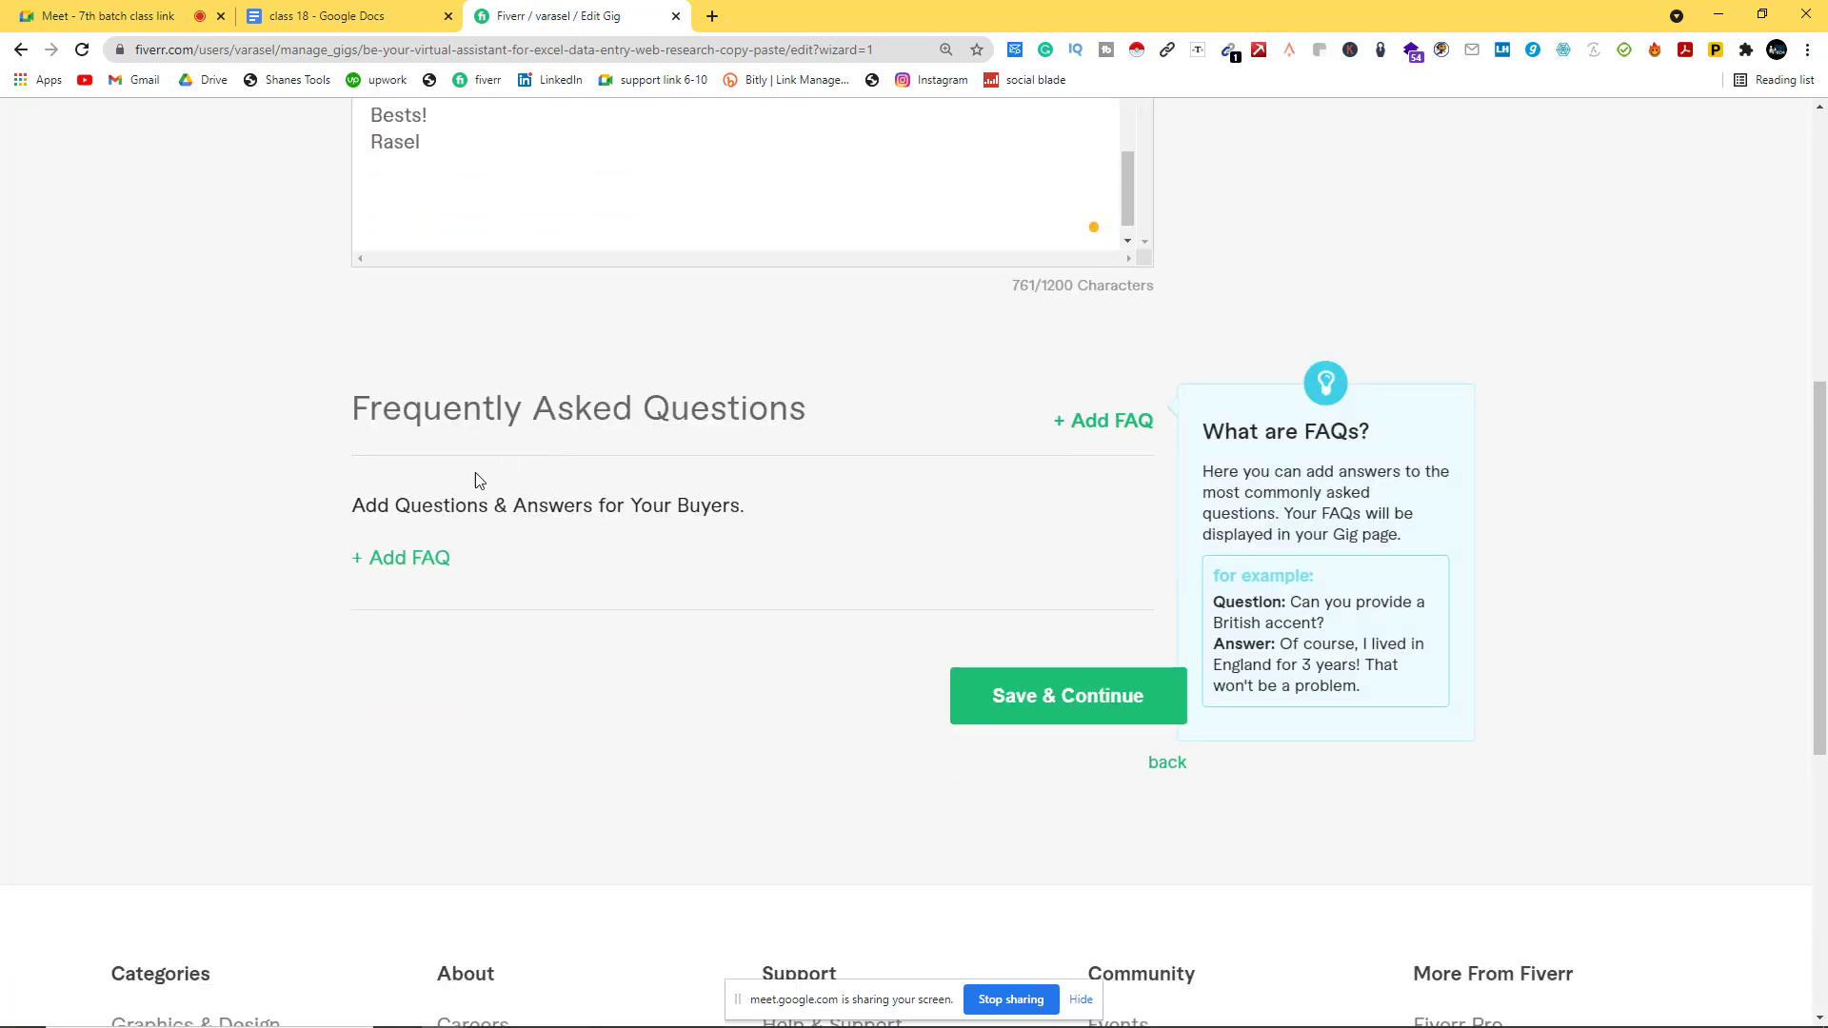
pyautogui.click(405, 559)
pyautogui.click(416, 582)
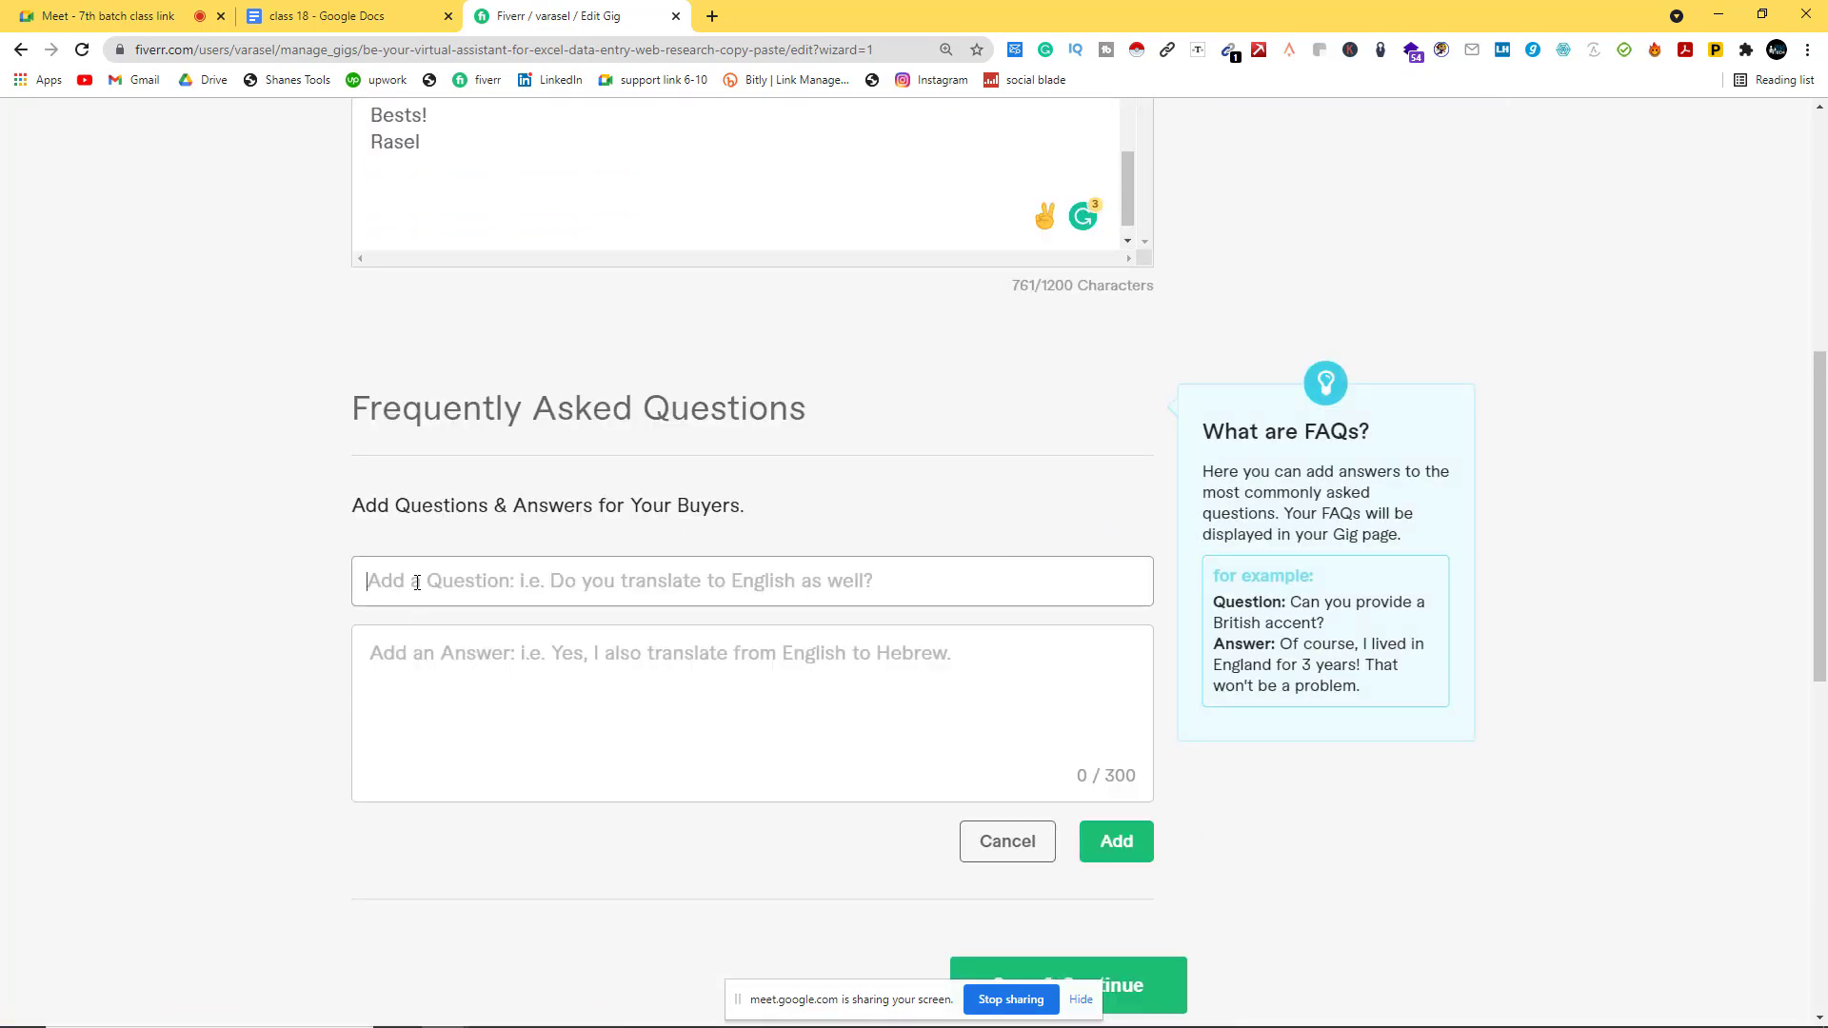
pyautogui.write('Ho')
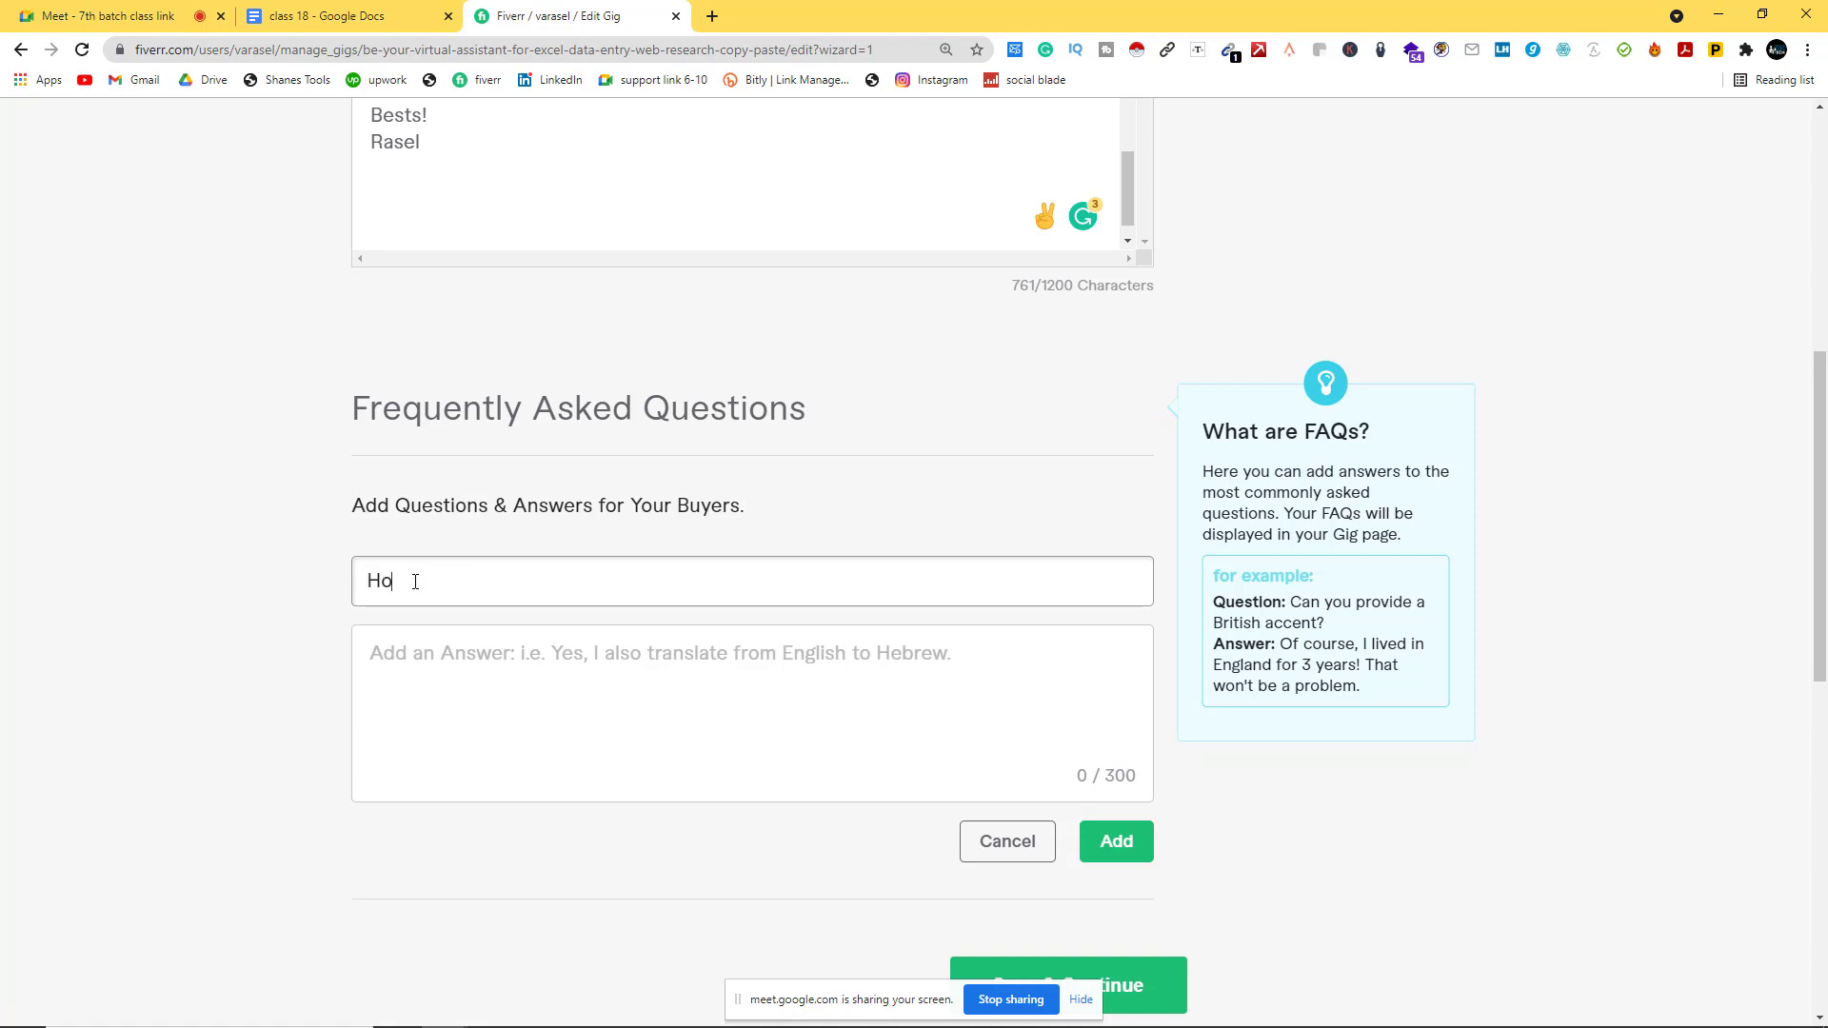
pyautogui.write('w many hours do your ')
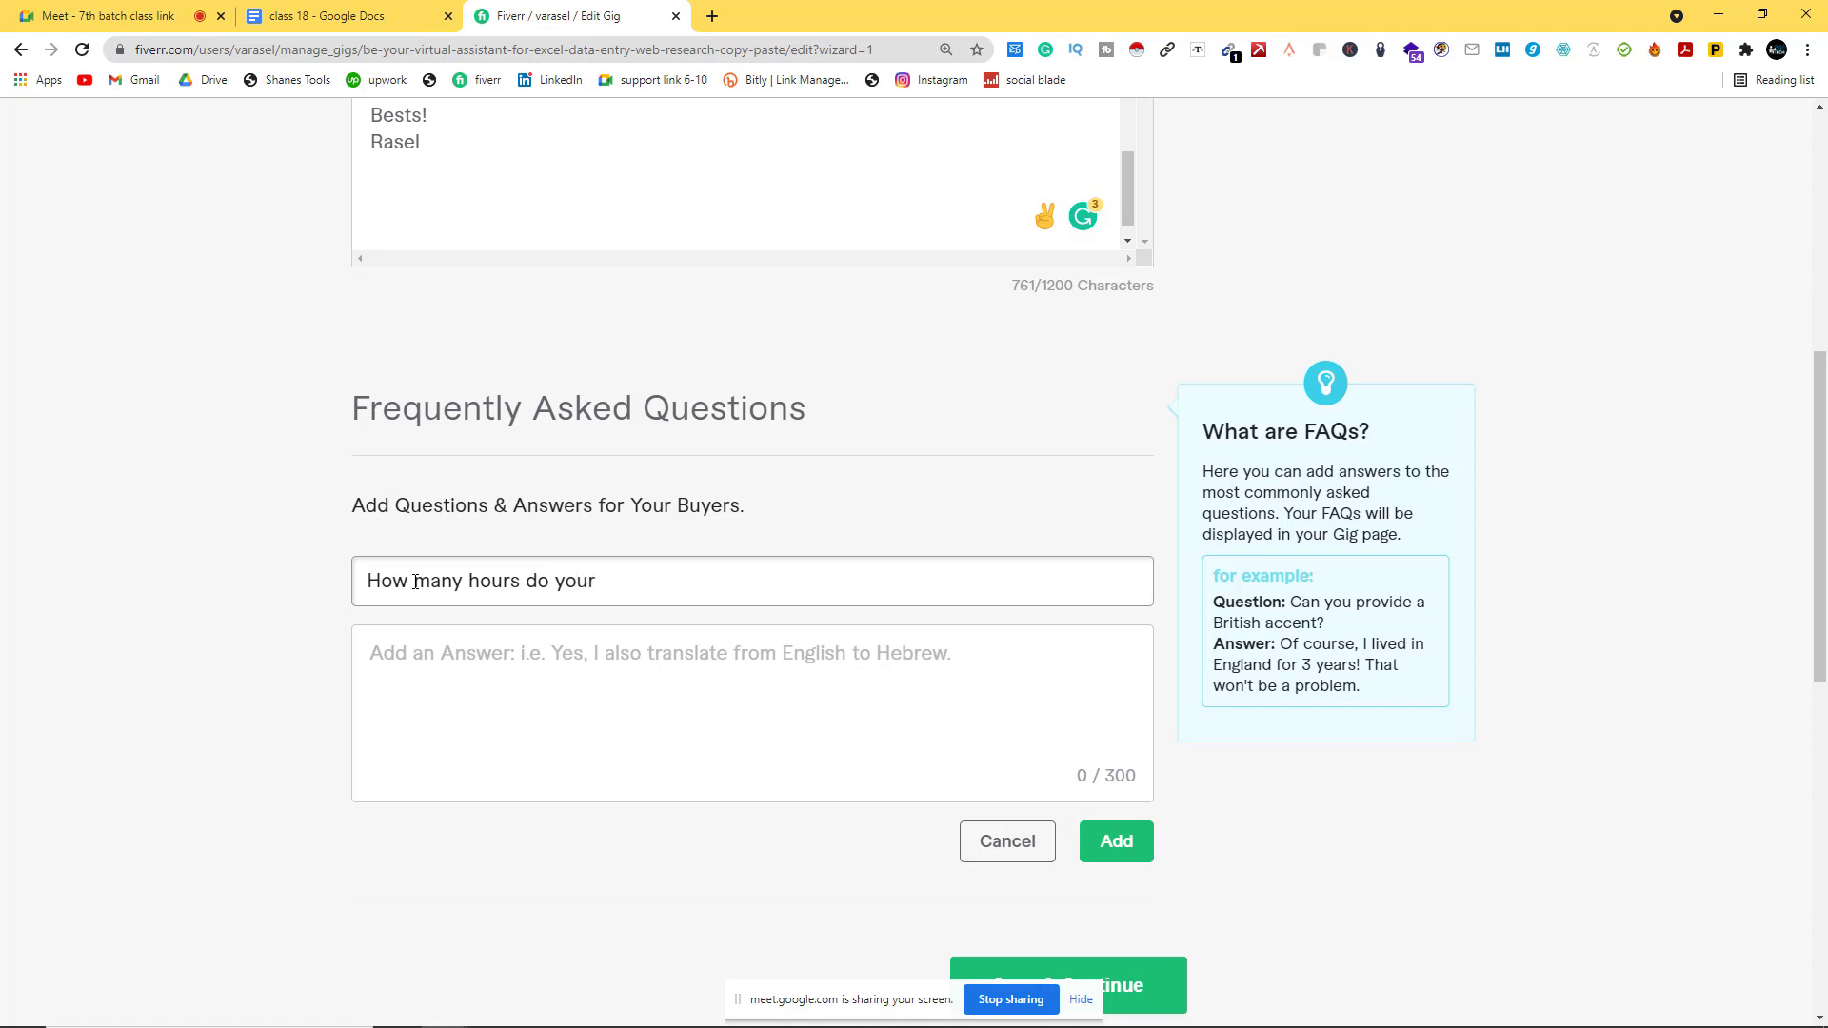
pyautogui.write('work in a week?')
# Step: Enter the FAQ answer "Usually, I work 50 hours a week", accepting the suggested comma and article corrections
pyautogui.click(531, 665)
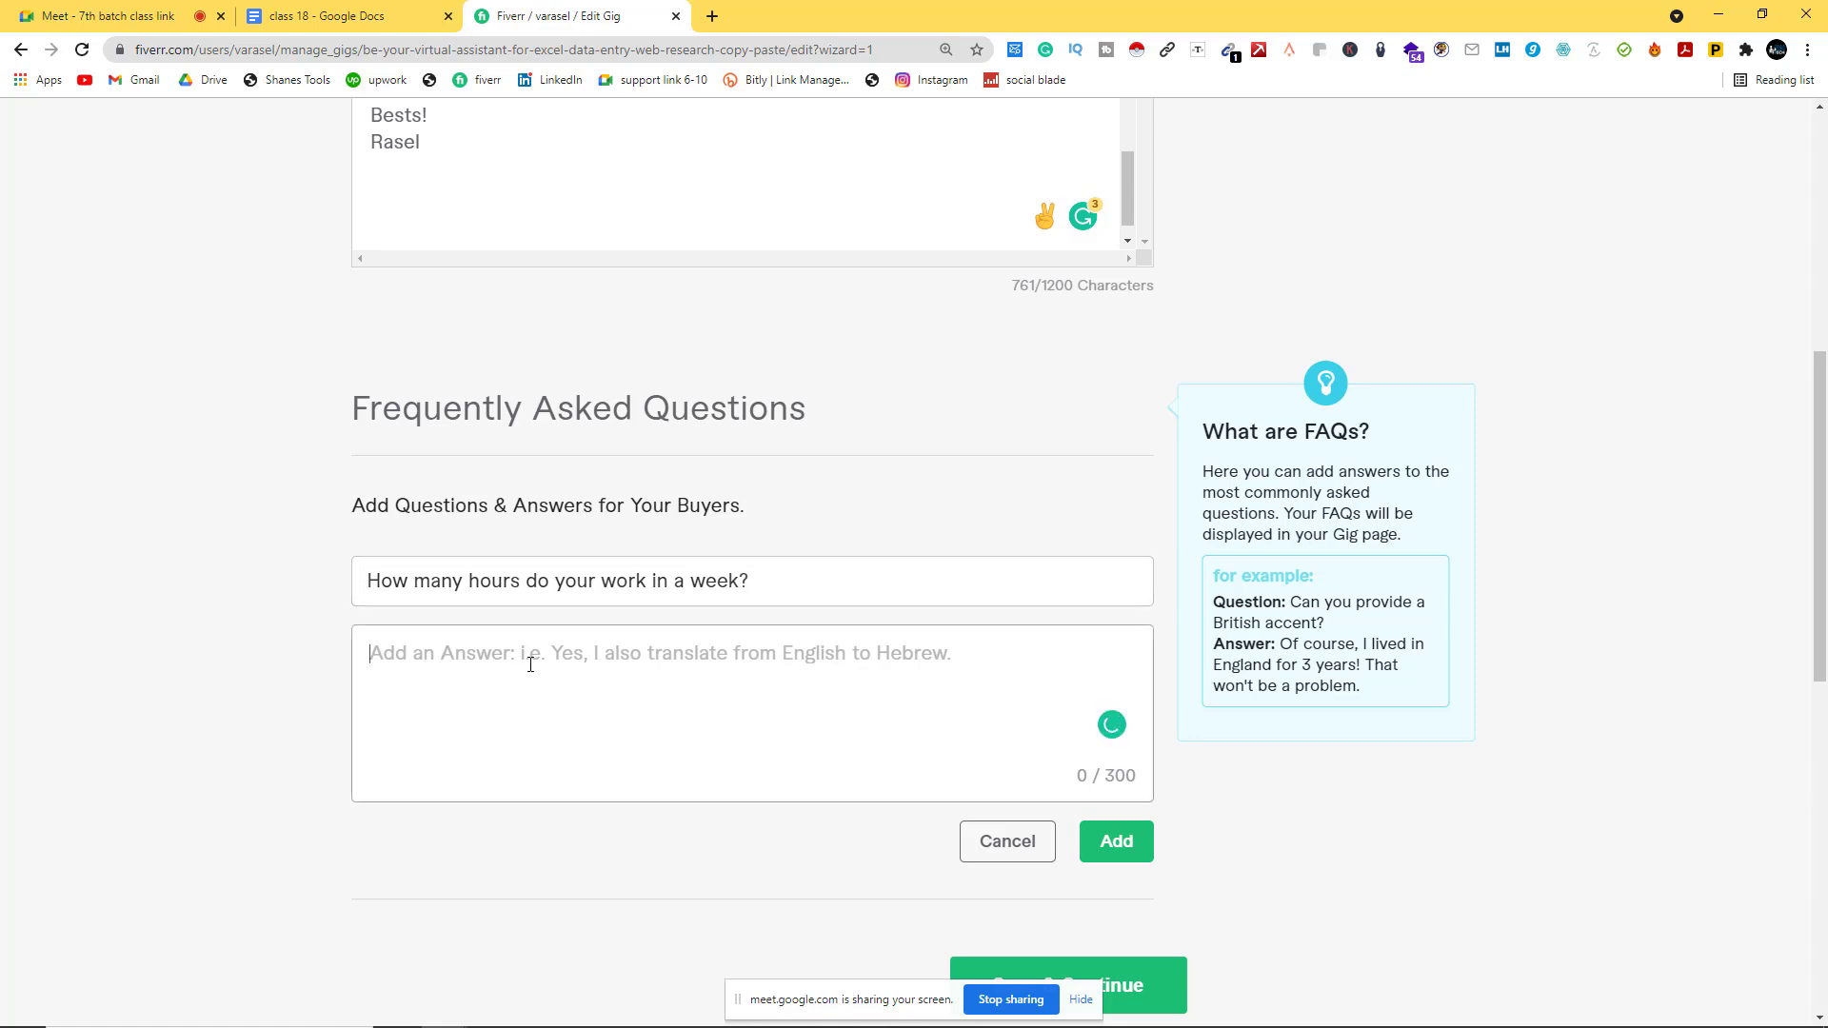
pyautogui.write('U')
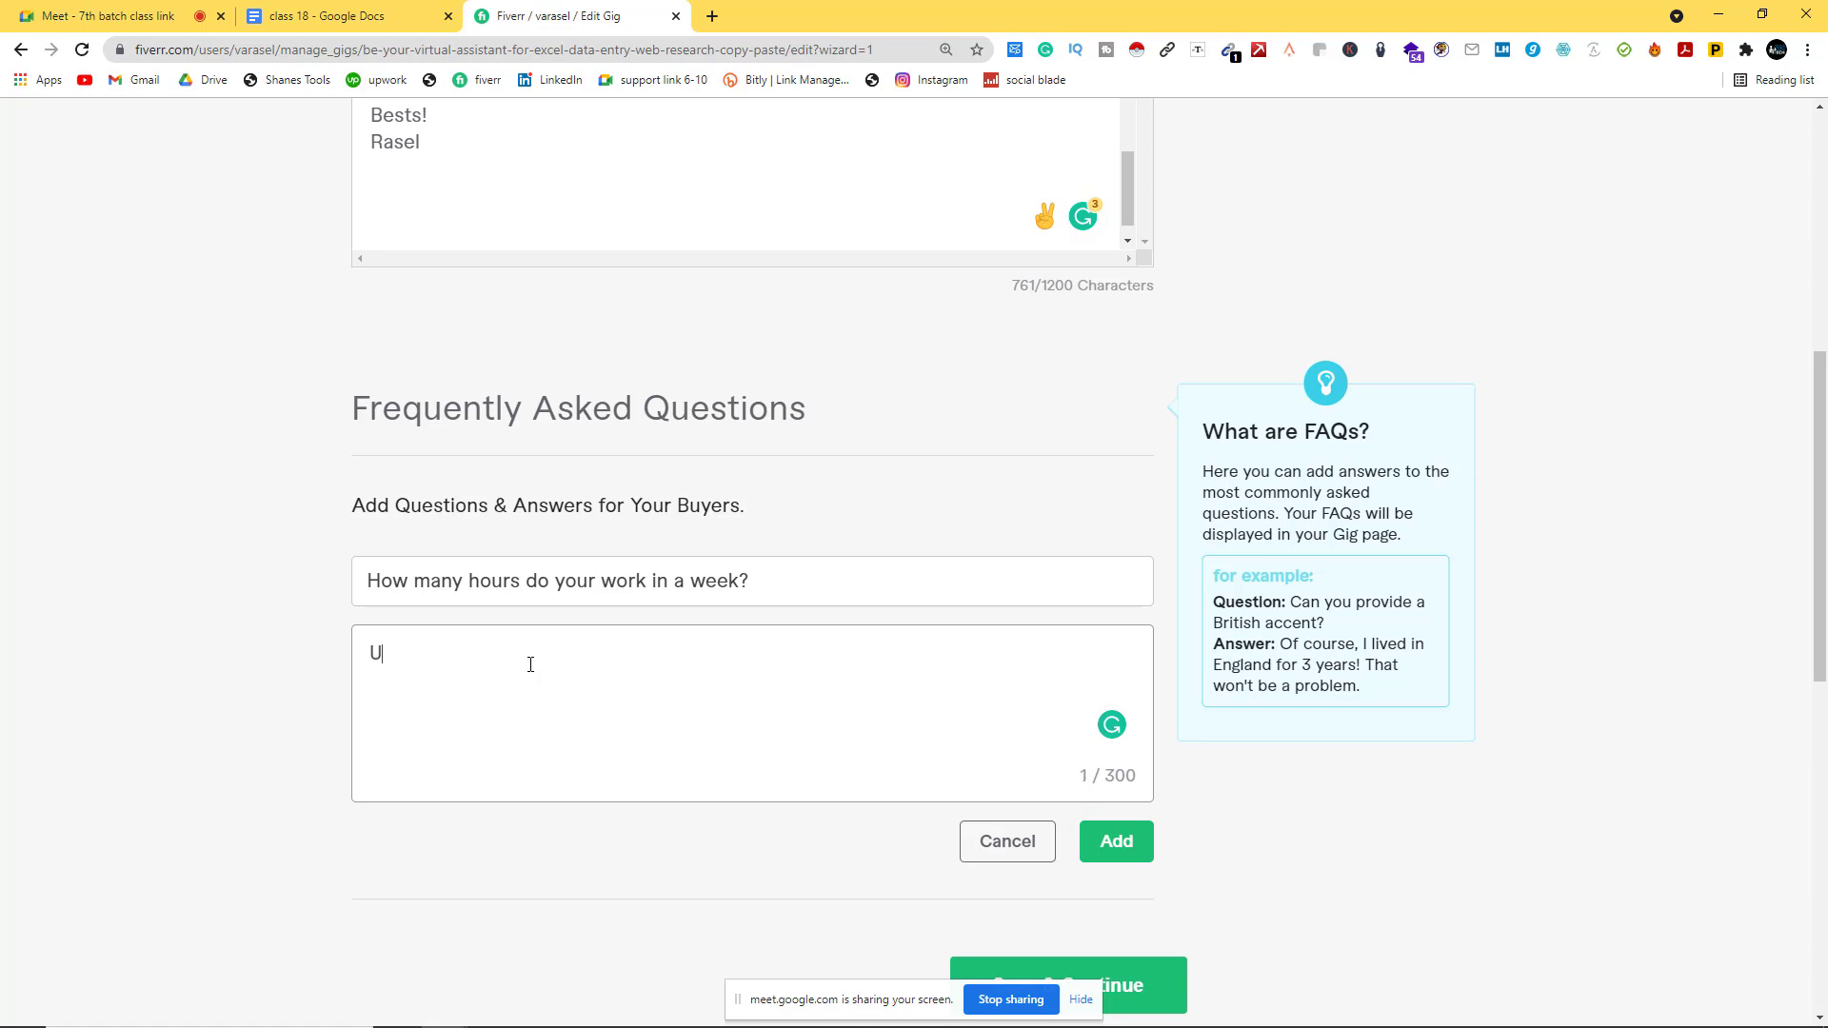
pyautogui.write('sually I work 50 hoursw')
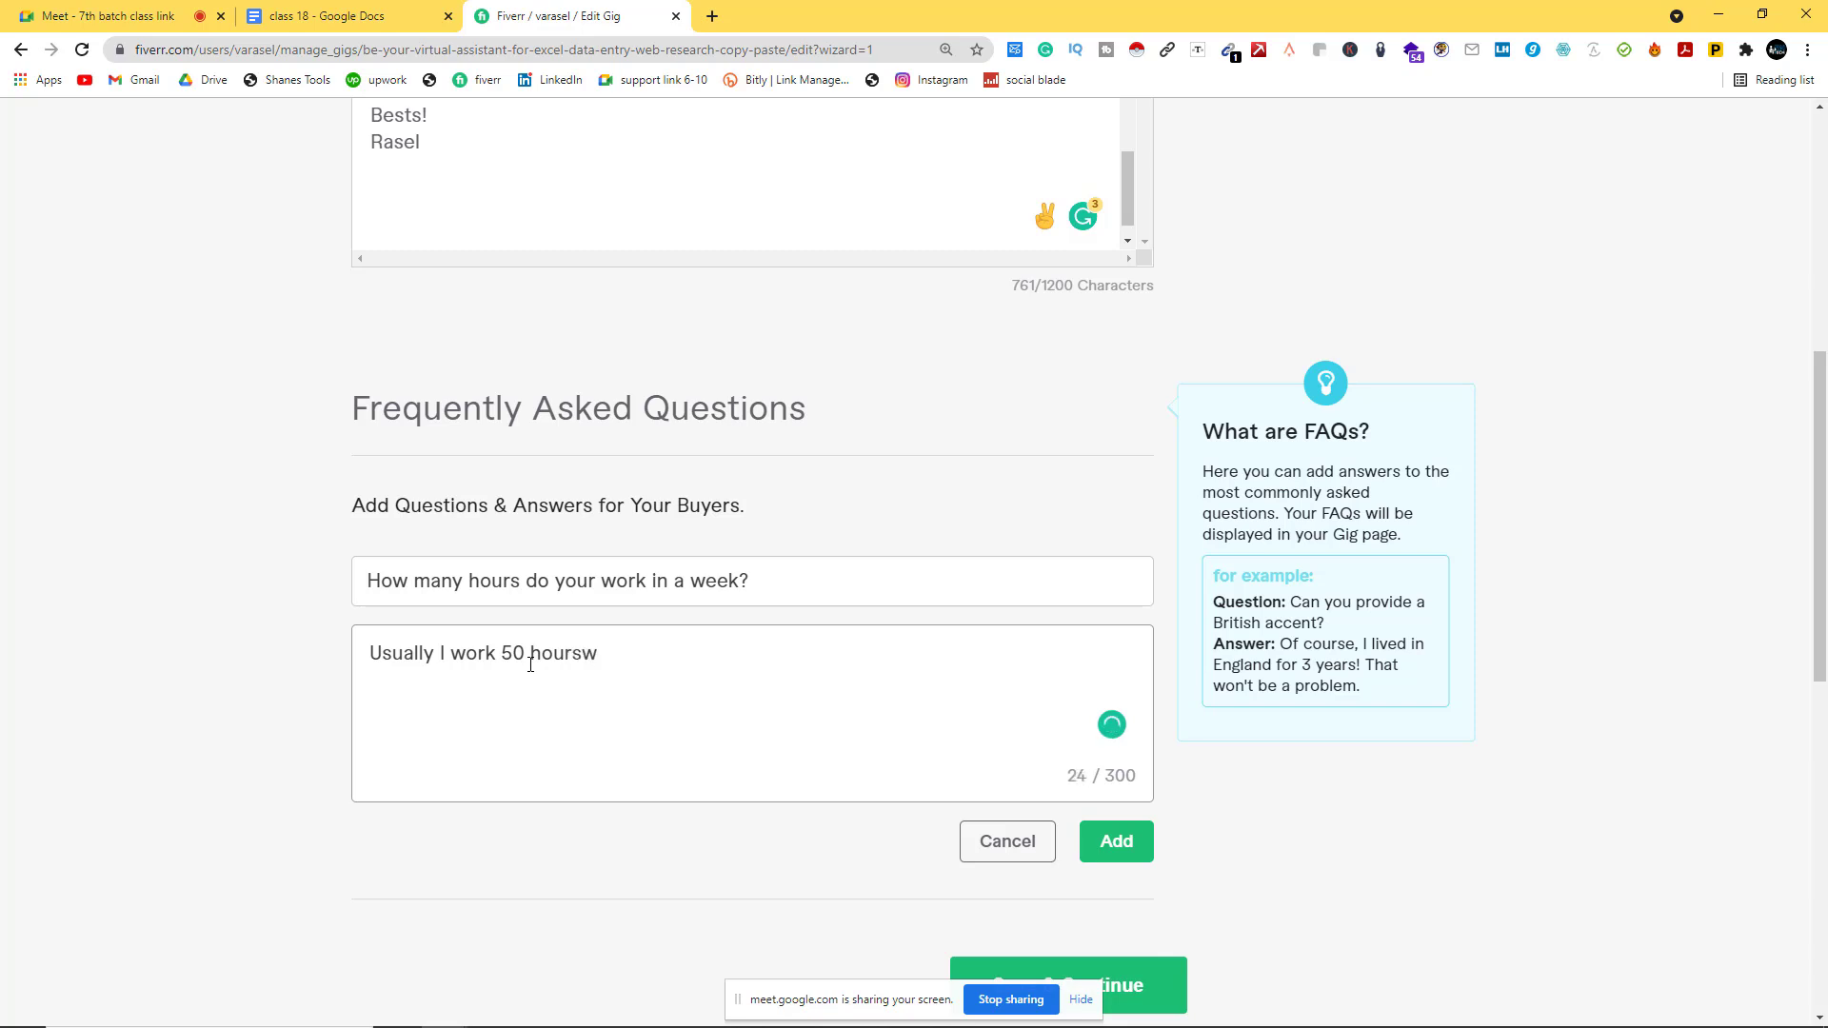
pyautogui.press('BackSpace')
pyautogui.write('in week')
pyautogui.moveTo(419, 657)
pyautogui.click(426, 722)
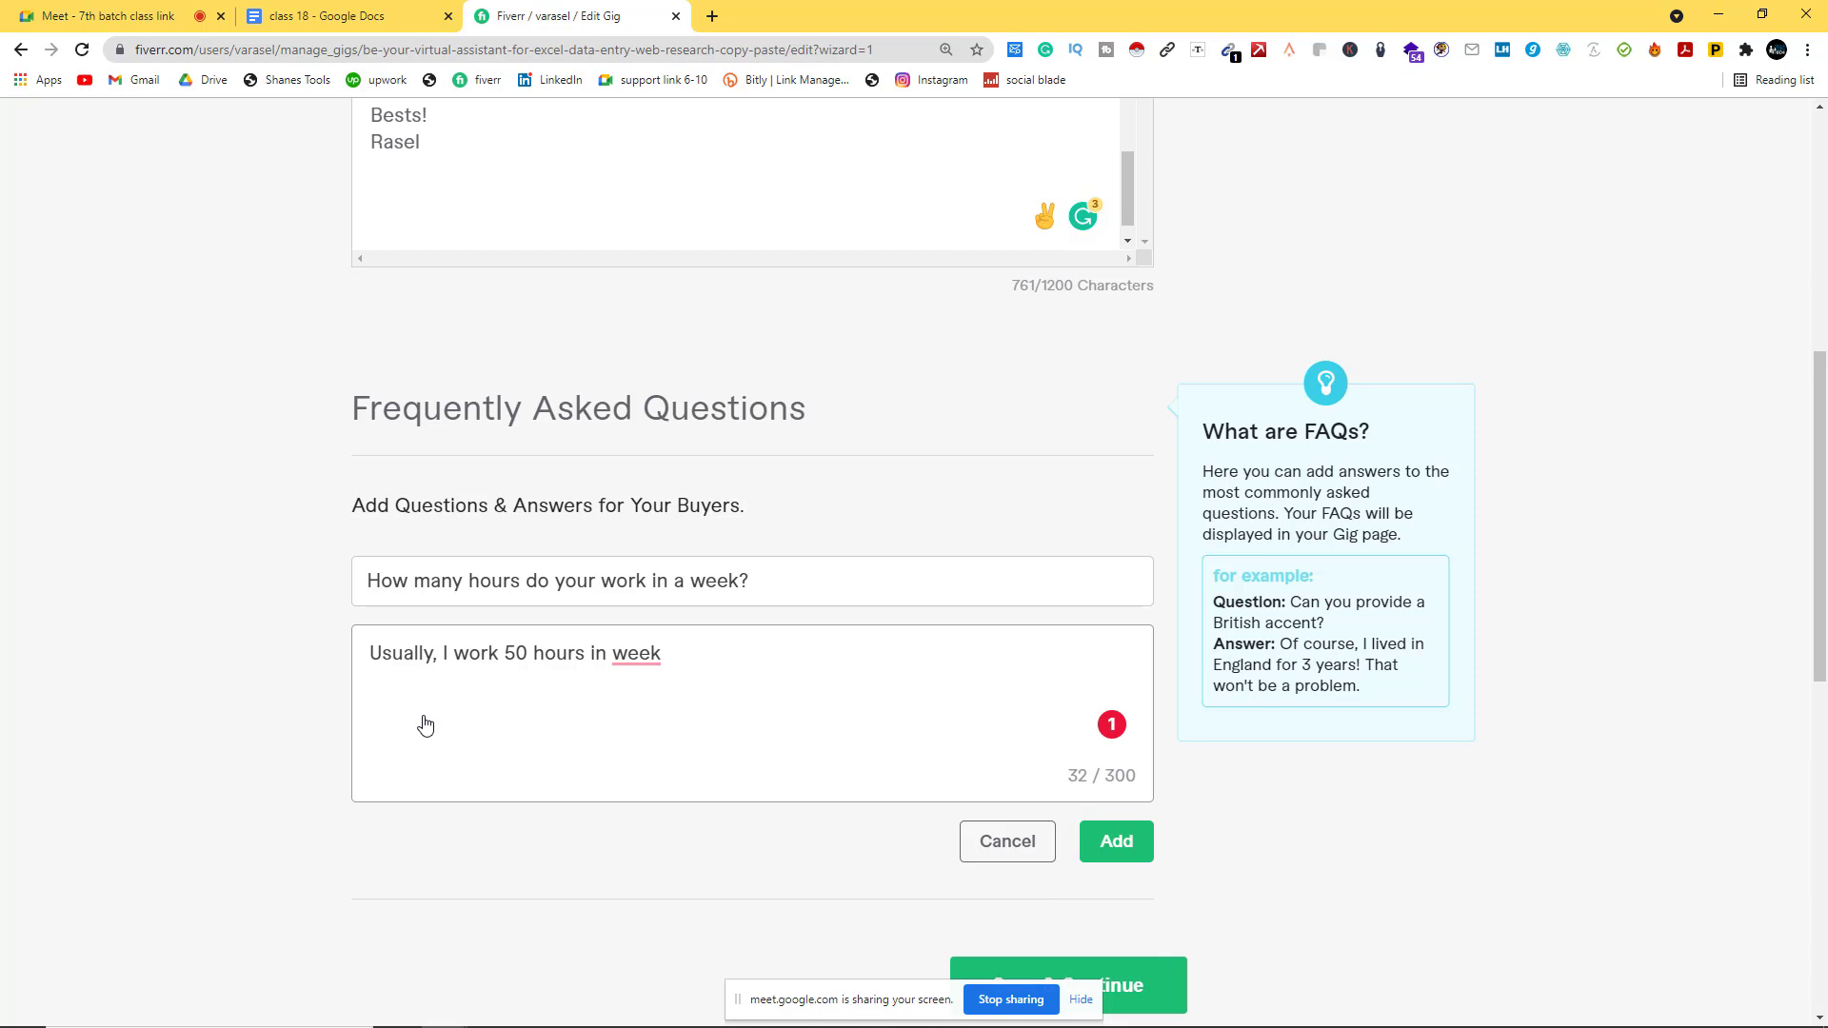
pyautogui.moveTo(635, 657)
pyautogui.click(646, 711)
pyautogui.moveTo(598, 655)
pyautogui.click(606, 716)
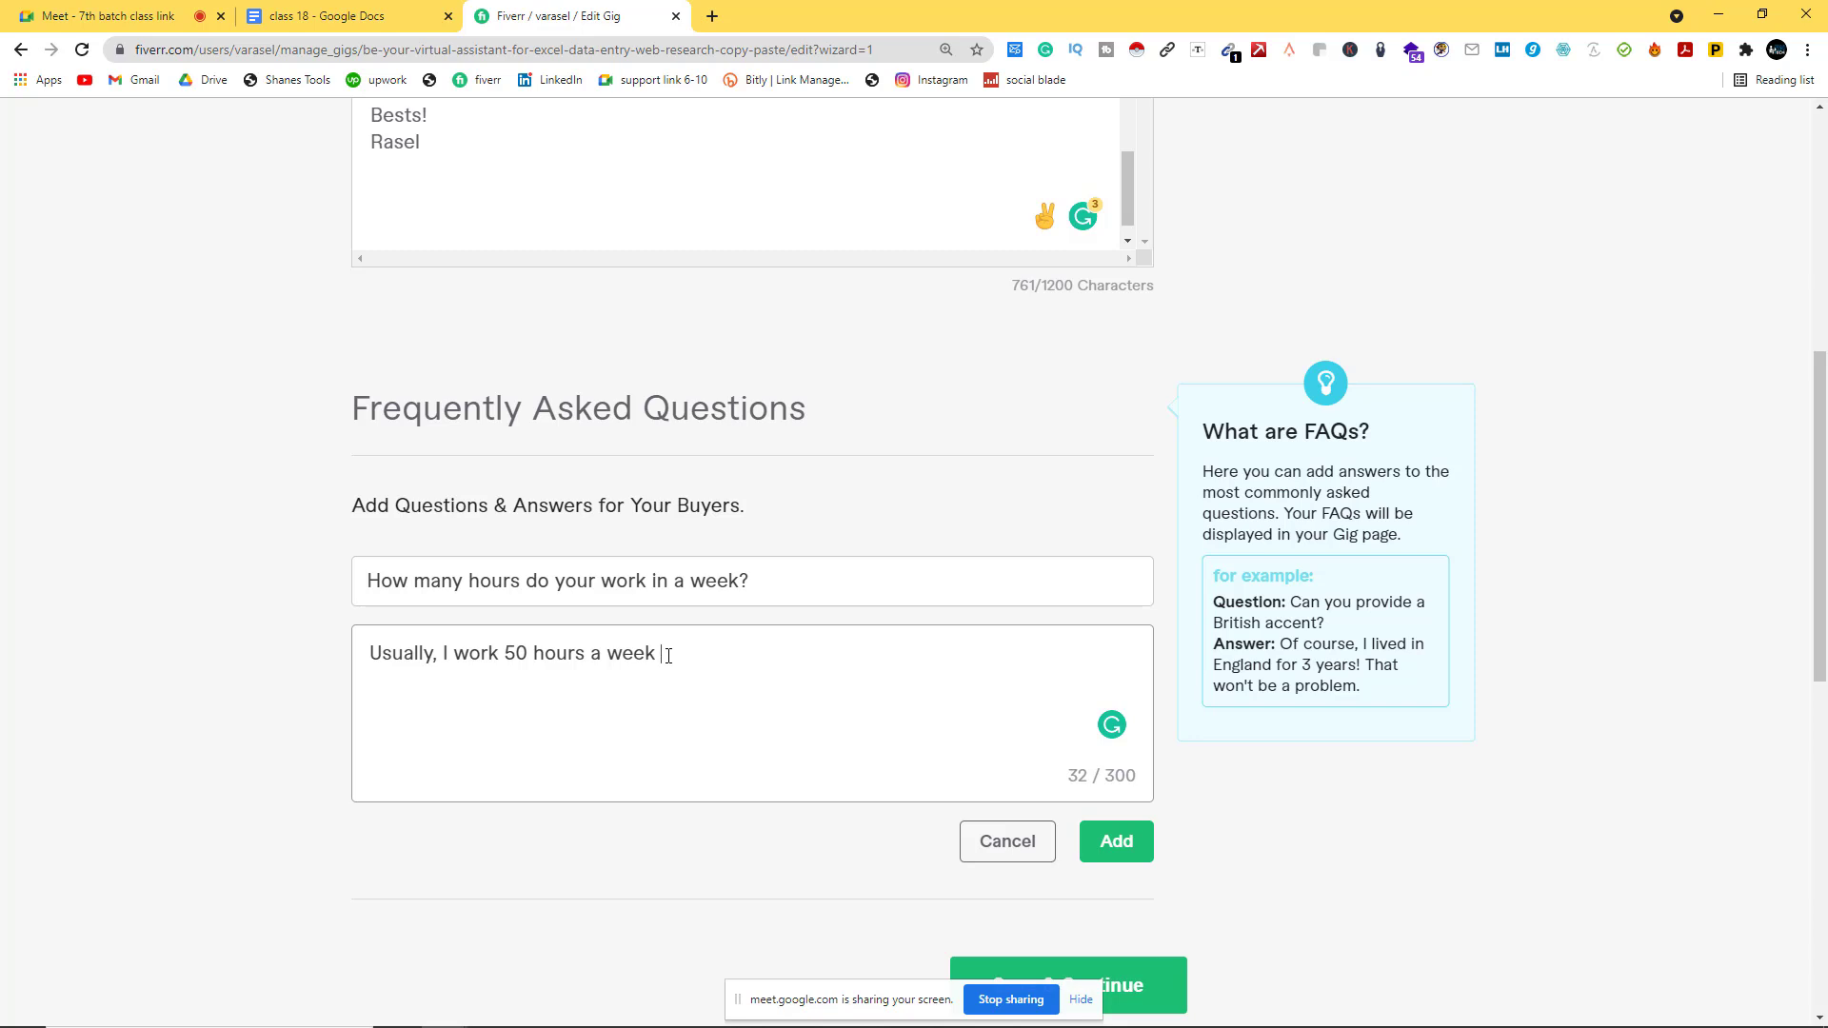
# Step: Continue the answer with ". In this time frame, I work many project", accepting the suggested grammar corrections
pyautogui.press('BackSpace')
pyautogui.write('. In this this time frame ')
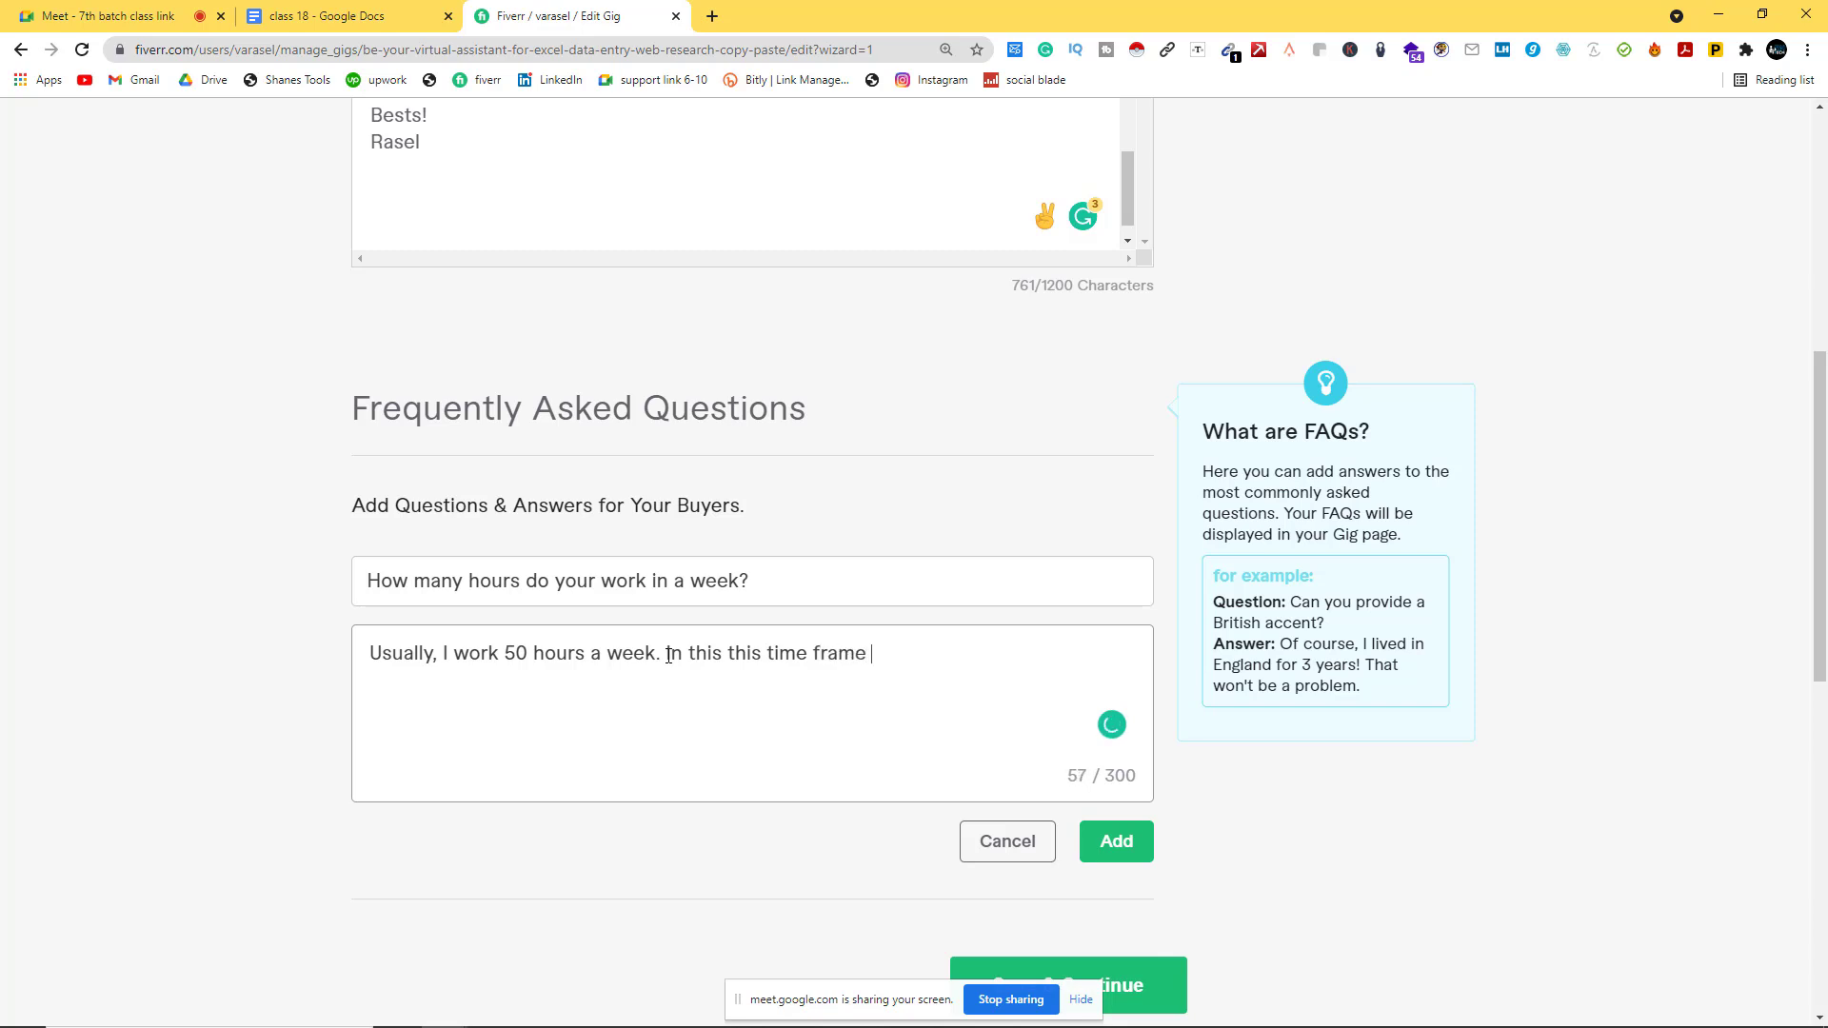
pyautogui.write('I')
pyautogui.write('works')
pyautogui.moveTo(736, 658)
pyautogui.click(754, 718)
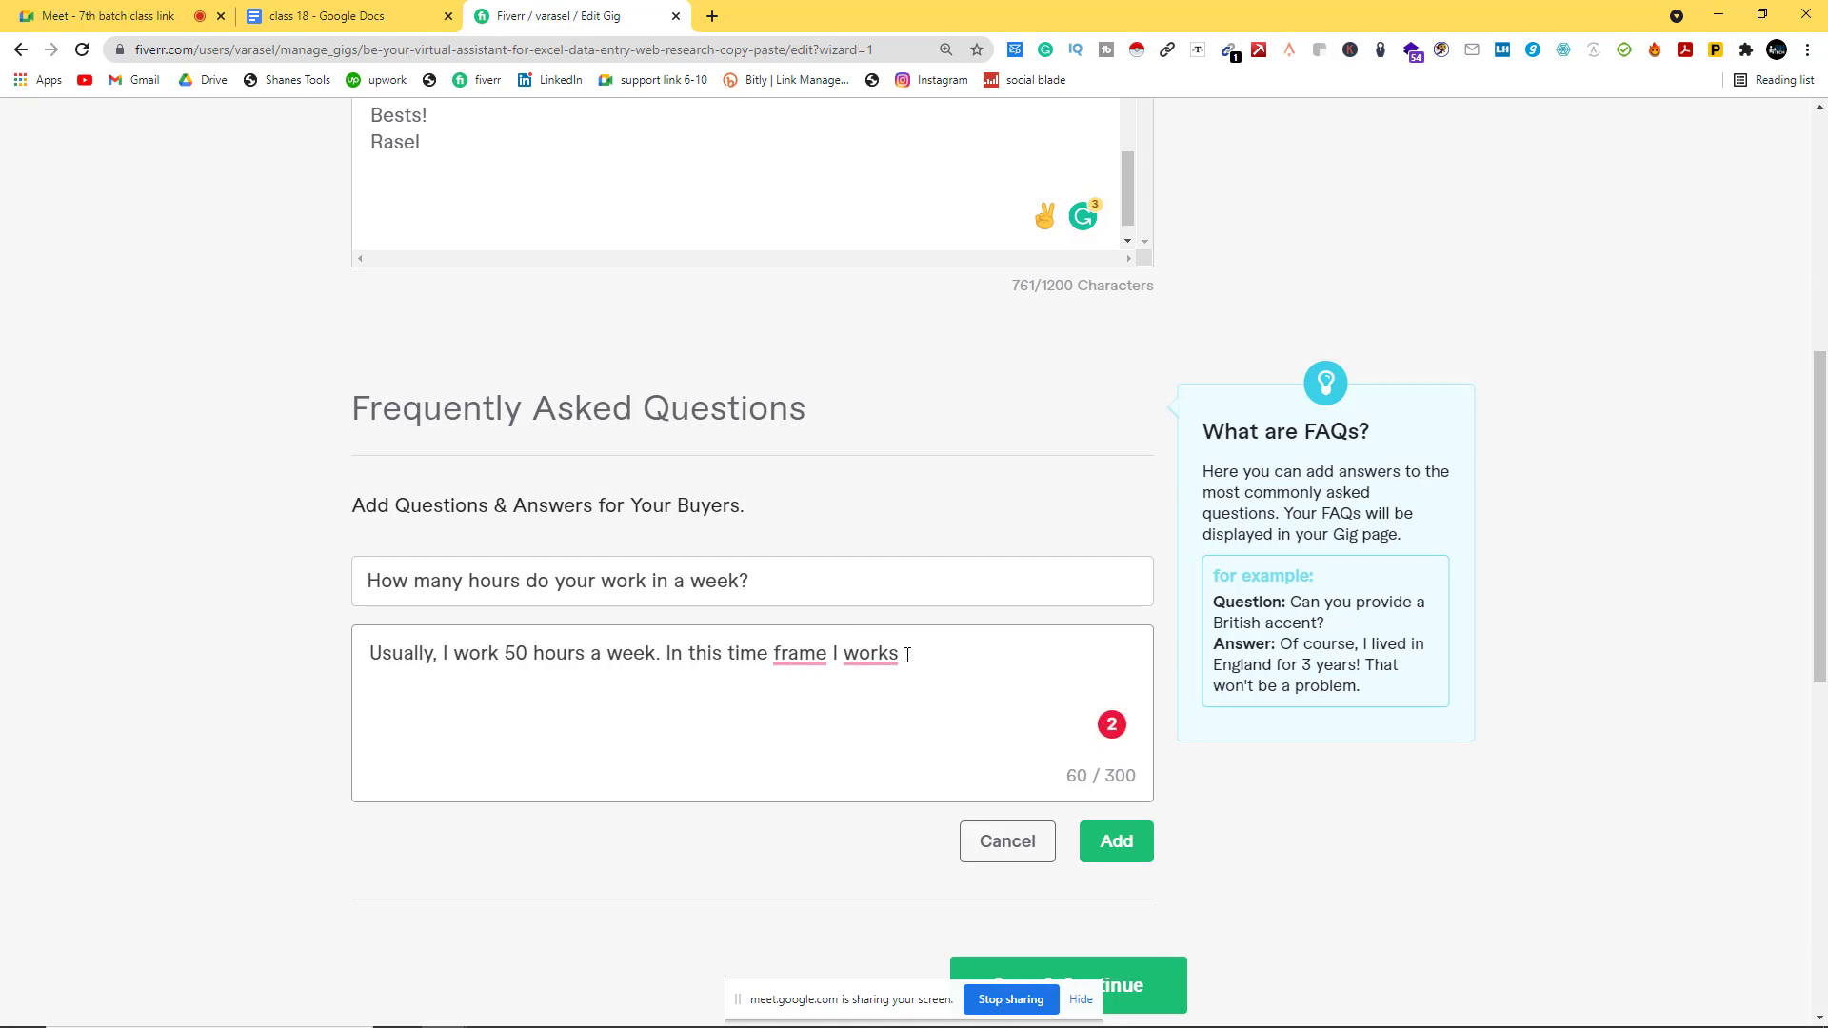
pyautogui.moveTo(869, 657)
pyautogui.click(866, 712)
pyautogui.write('many')
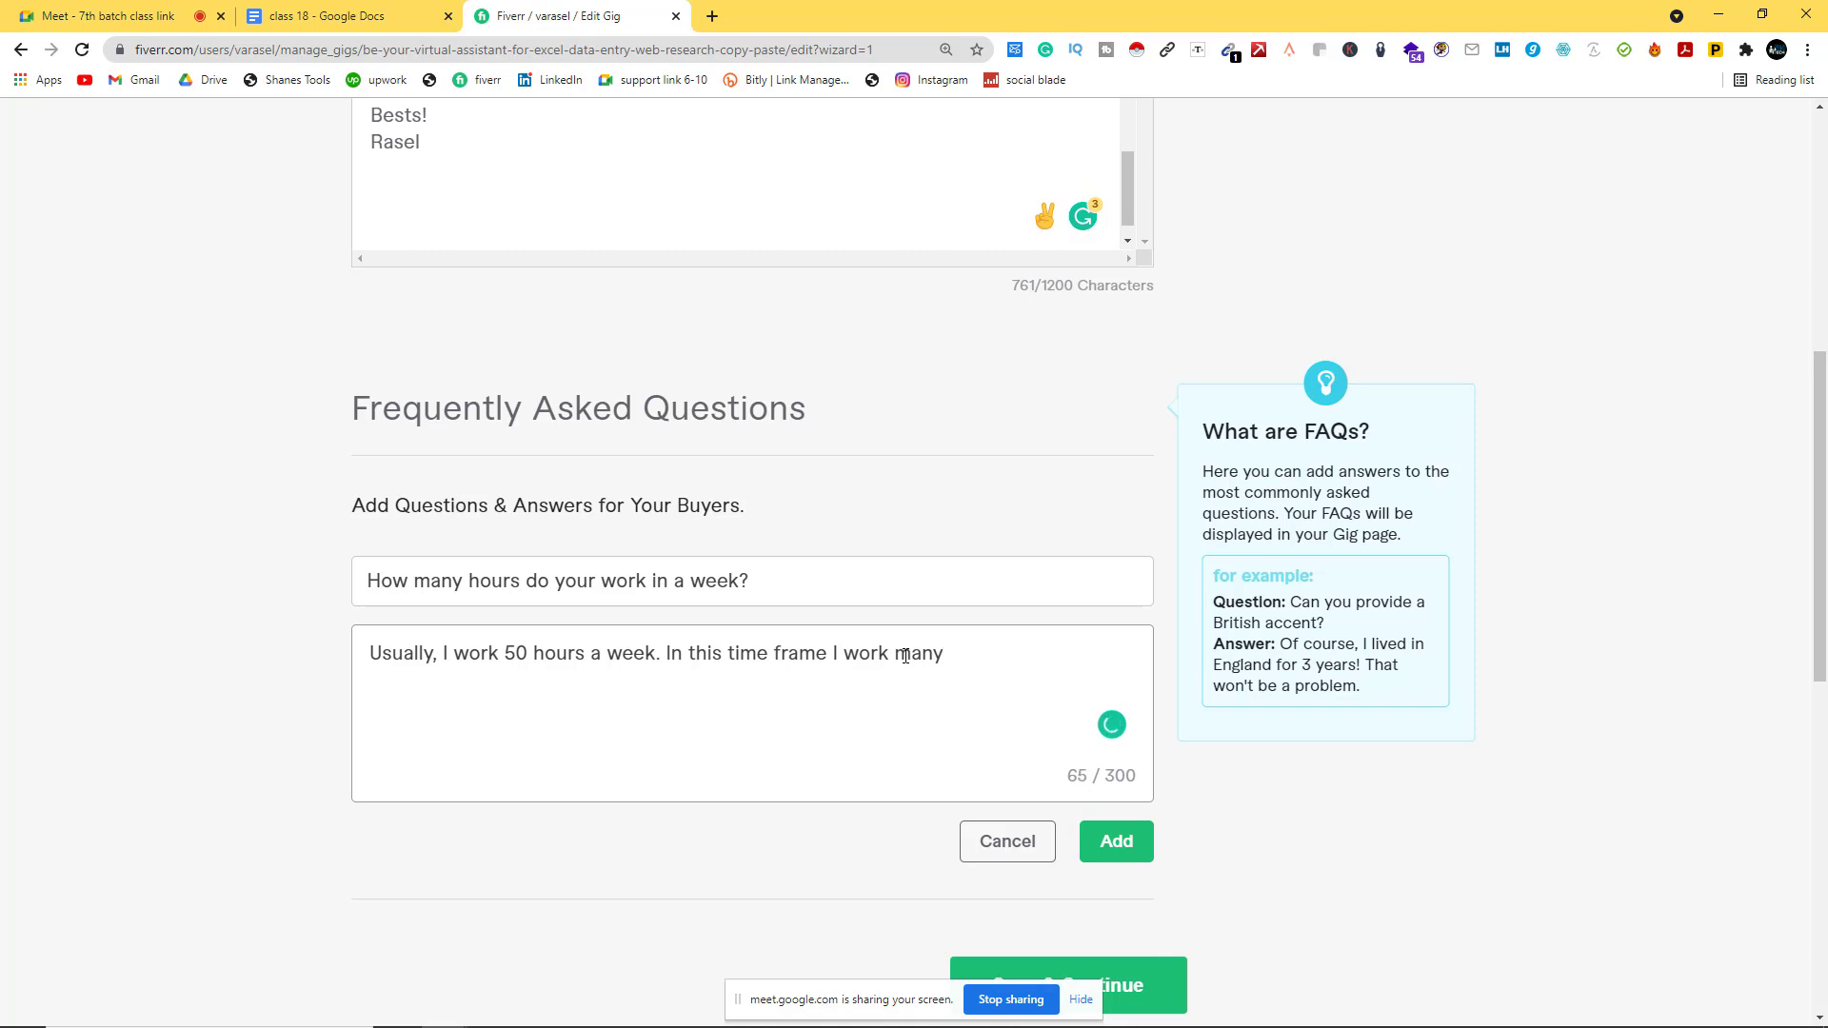
pyautogui.write(' project')
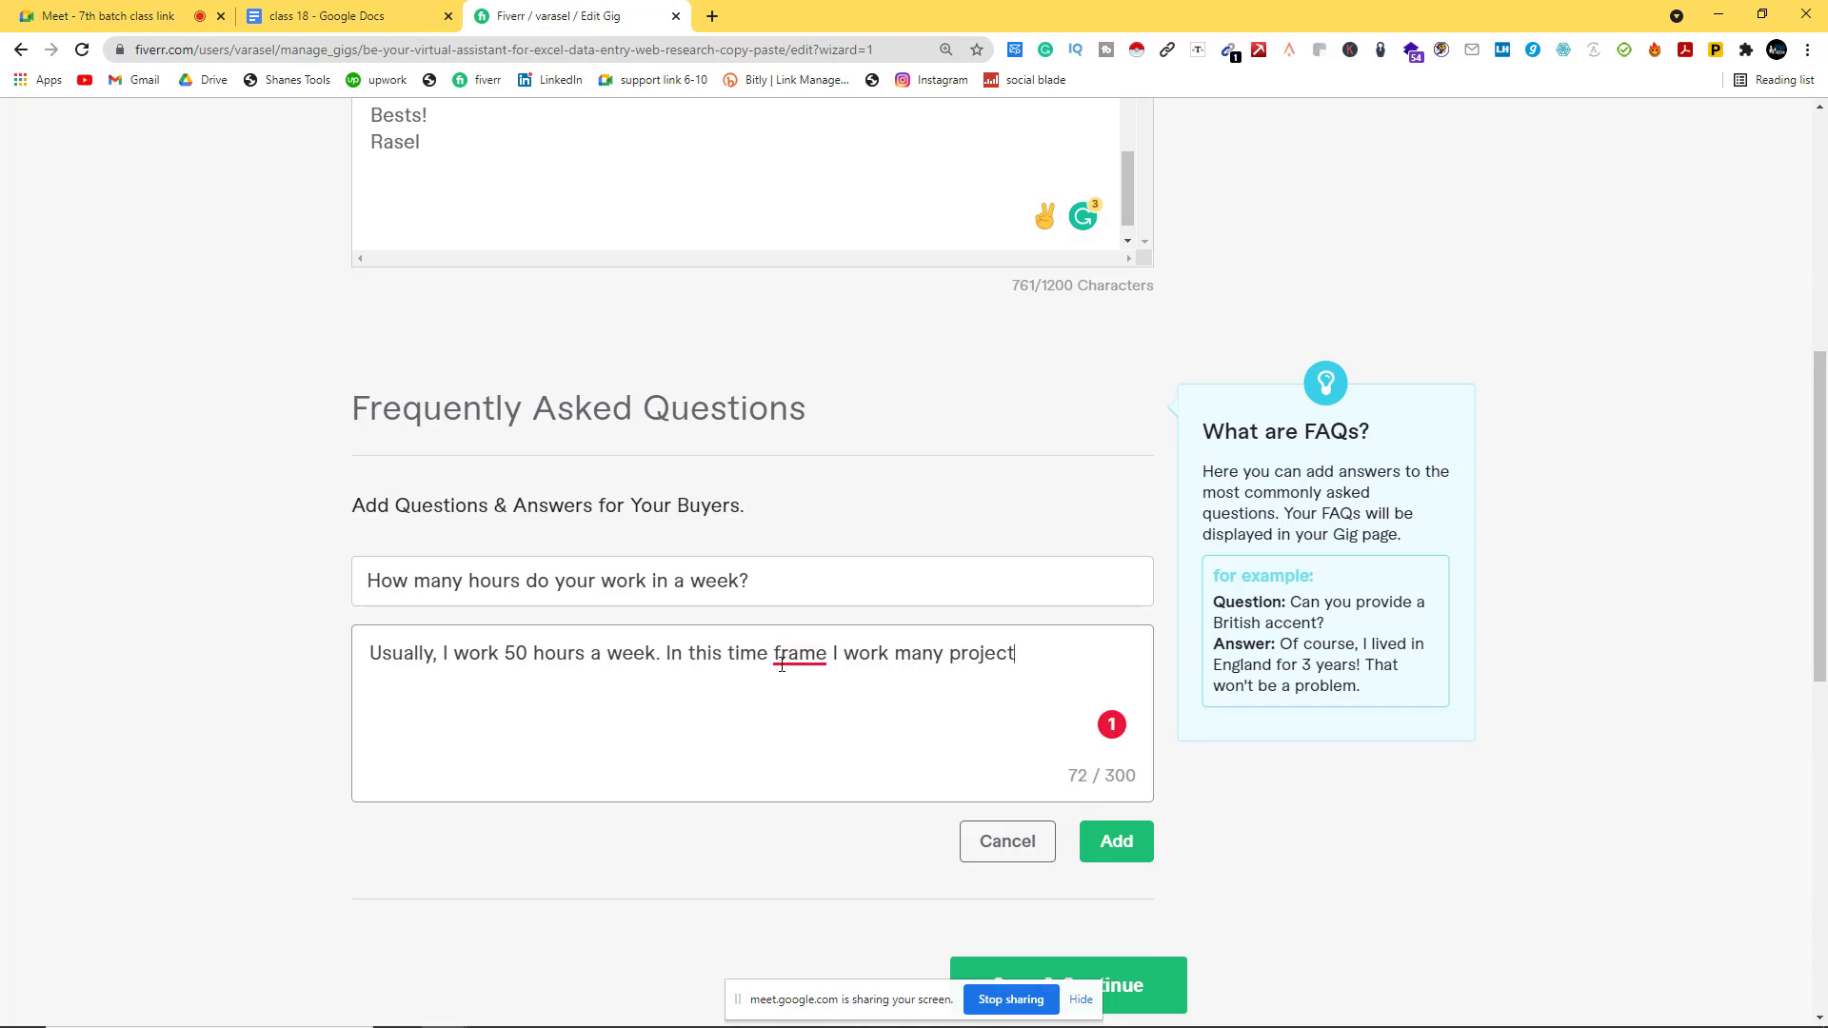
pyautogui.moveTo(800, 657)
pyautogui.click(834, 749)
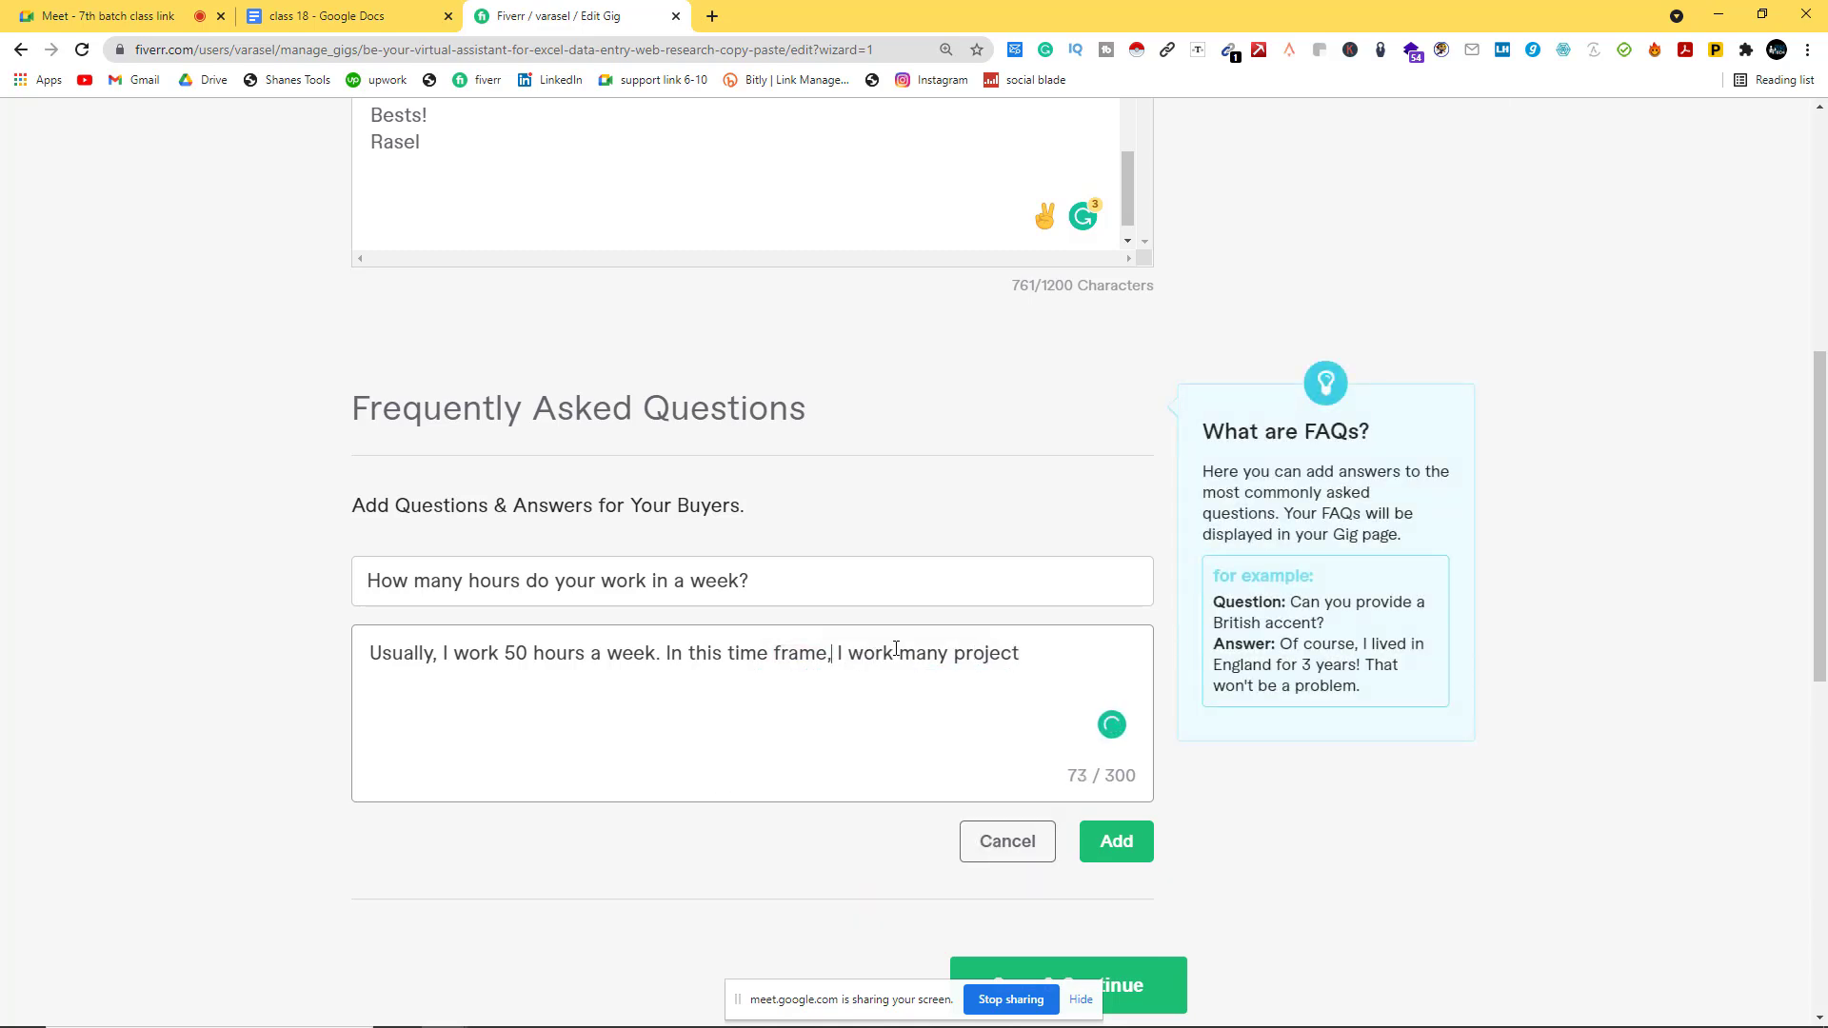
# Step: Replace "work" with "complete" in the answer's second sentence and end it with "projects as much as possible"
pyautogui.moveTo(894, 655); pyautogui.dragTo(851, 653)
pyautogui.write('complete')
pyautogui.click(1095, 662)
pyautogui.press('BackSpace')
pyautogui.write('s as mu')
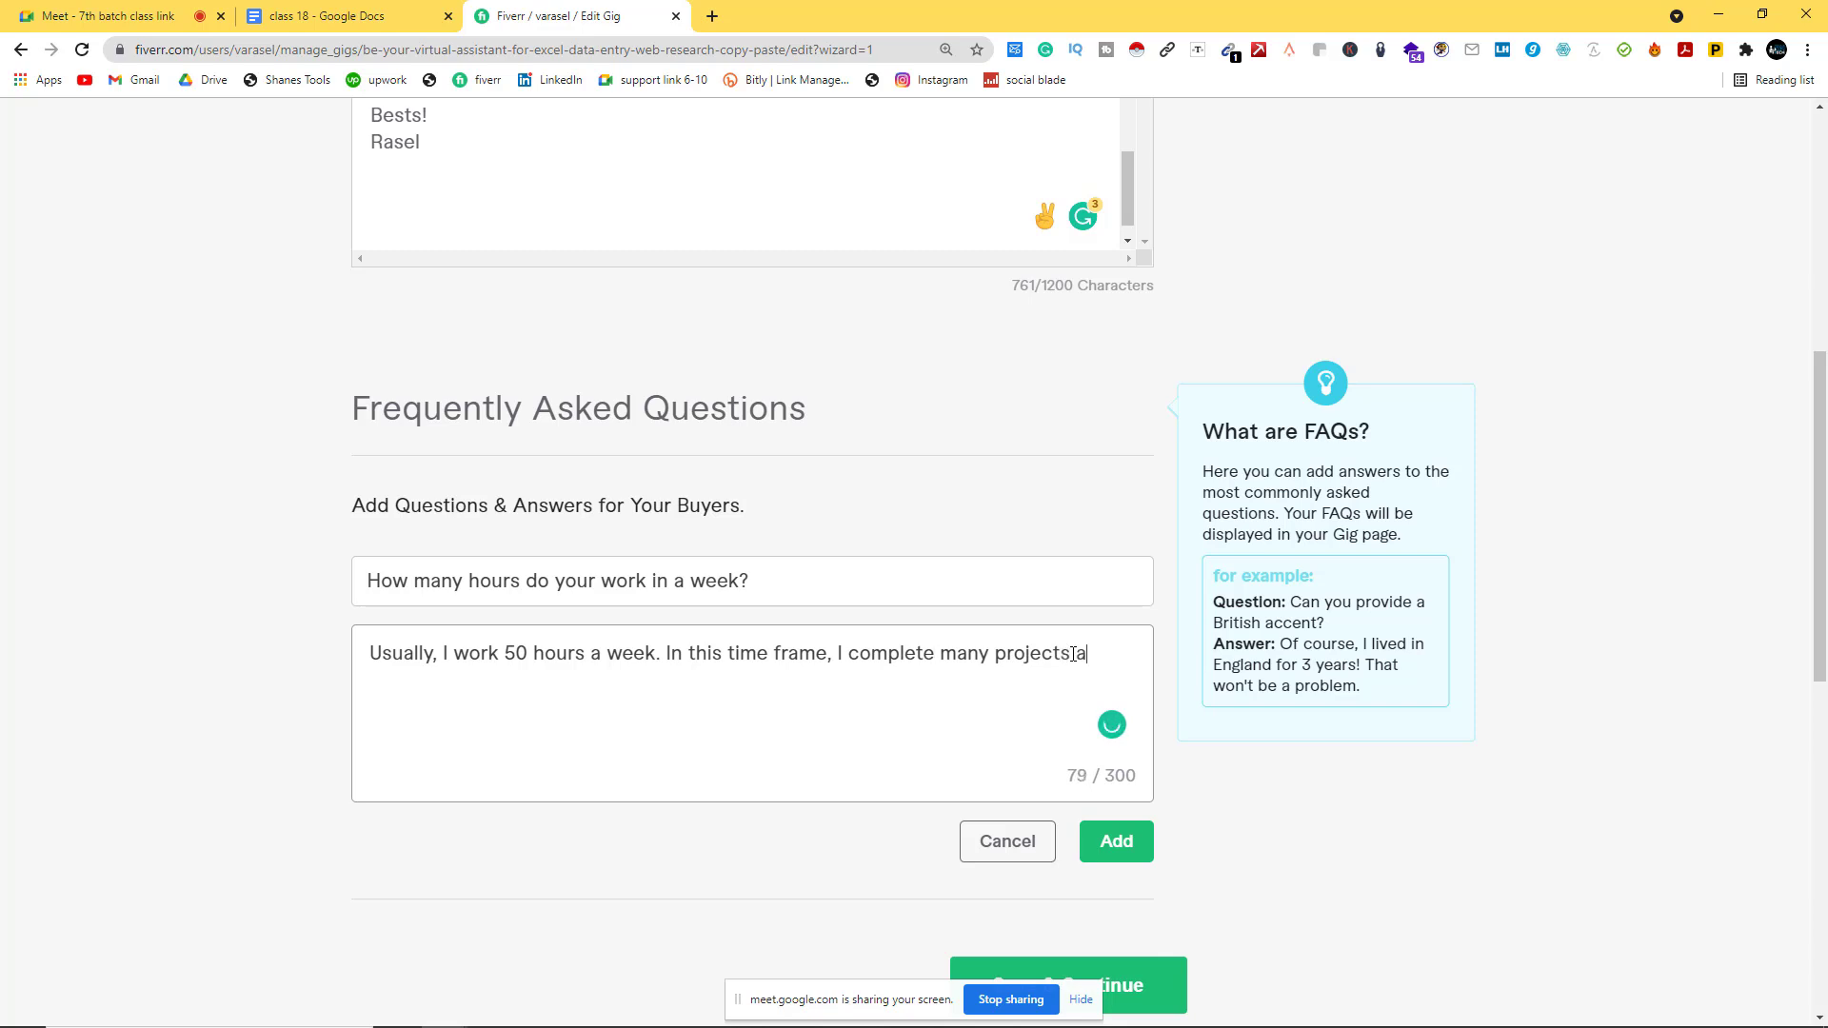
pyautogui.write('ch as possible')
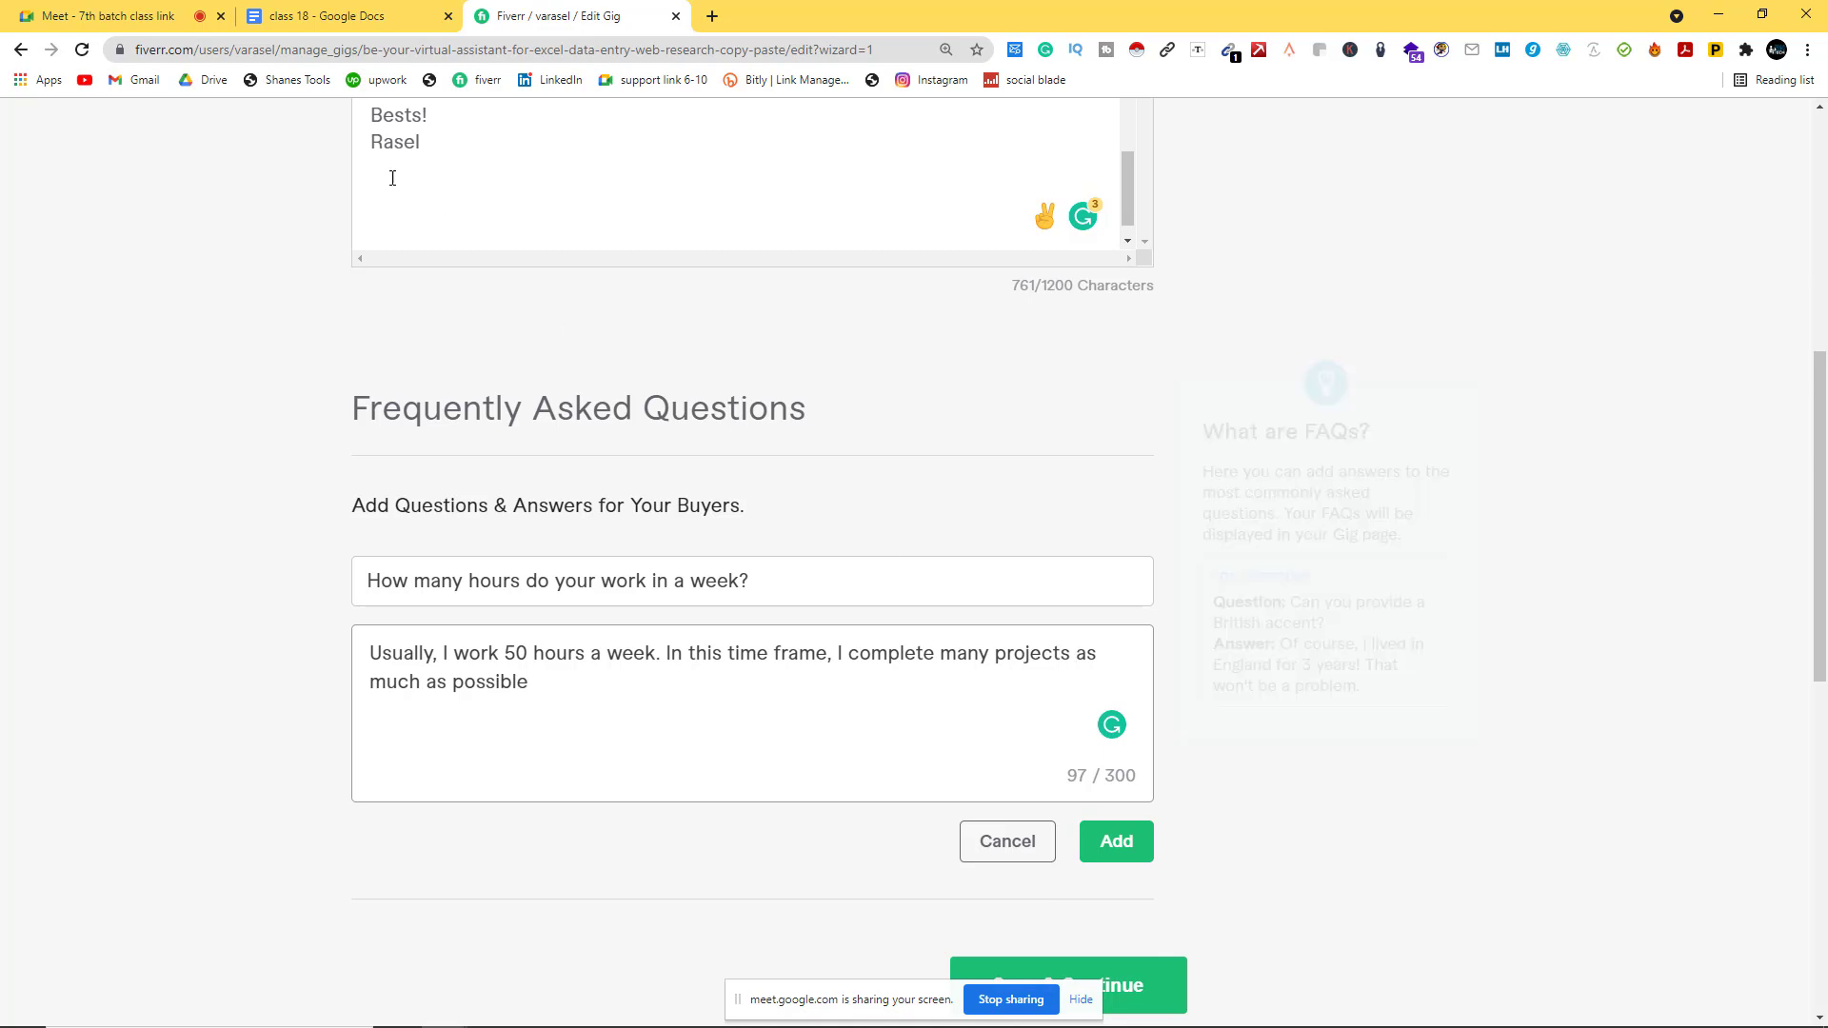
# Step: Switch to the Google Meet call, admit the participant waiting to join, and return to the gig's FAQ form
pyautogui.click(76, 16)
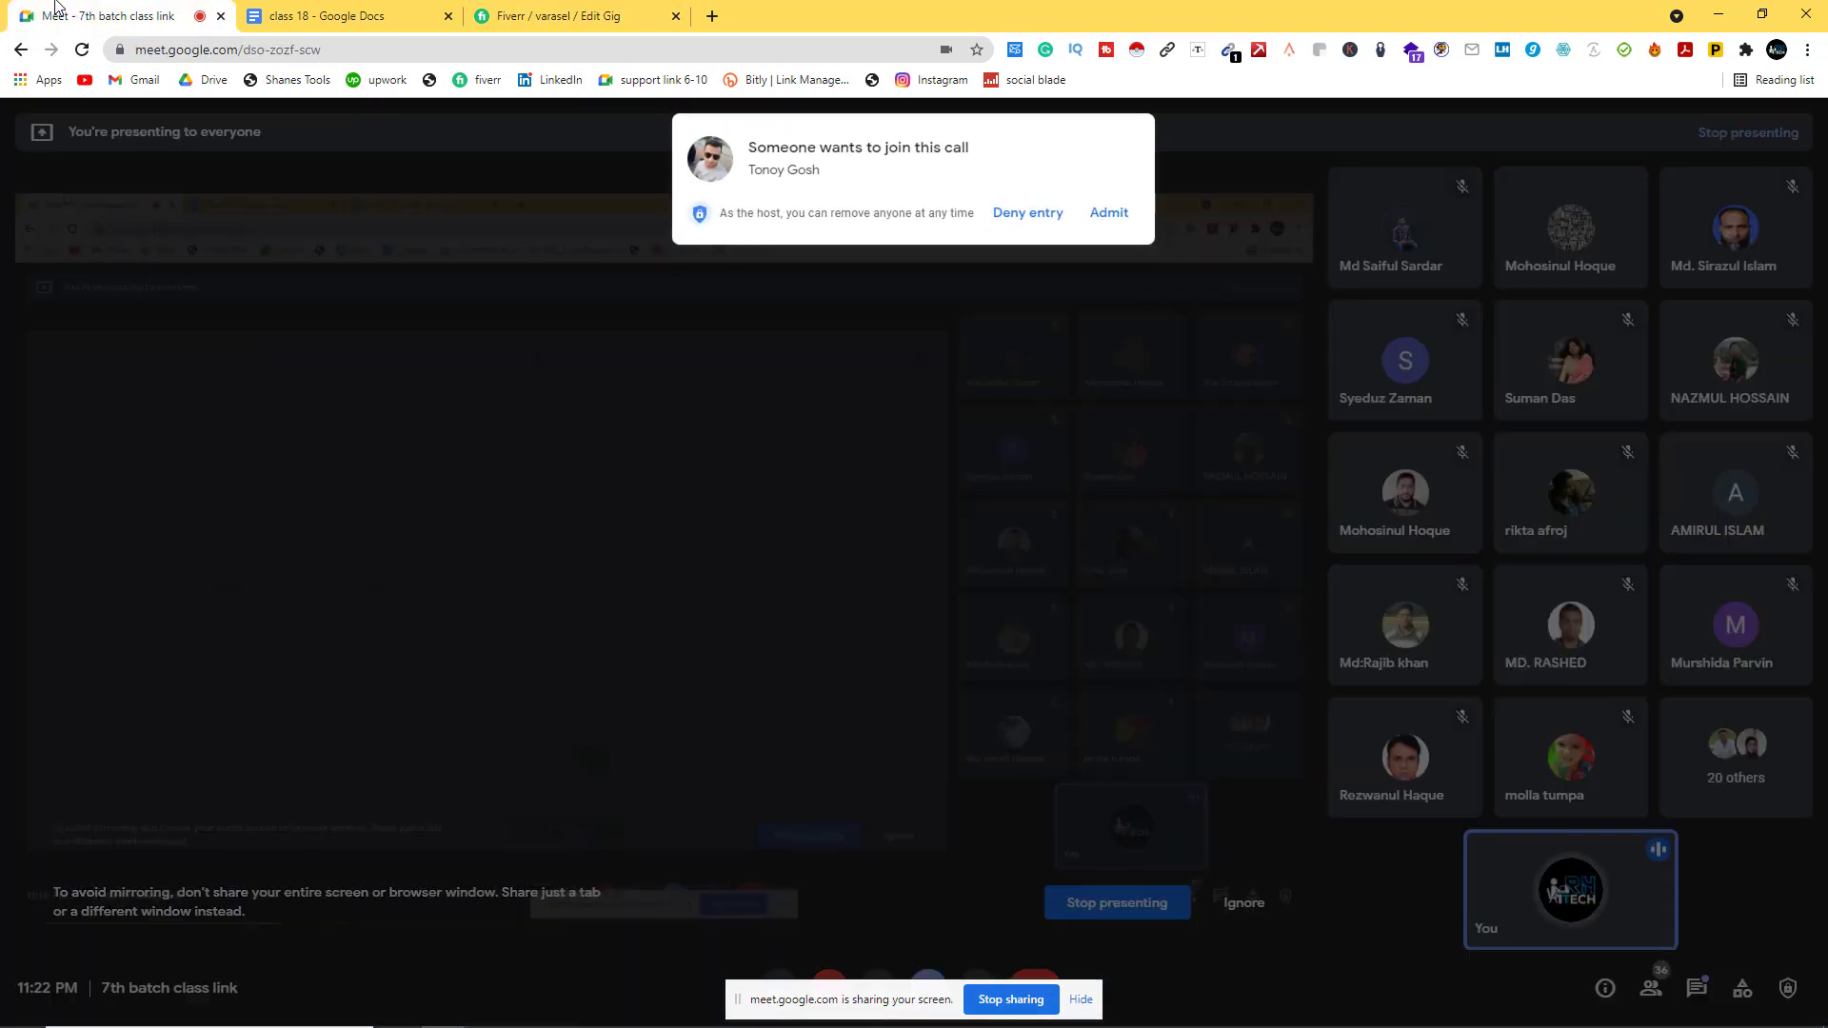
pyautogui.click(1107, 213)
pyautogui.click(567, 19)
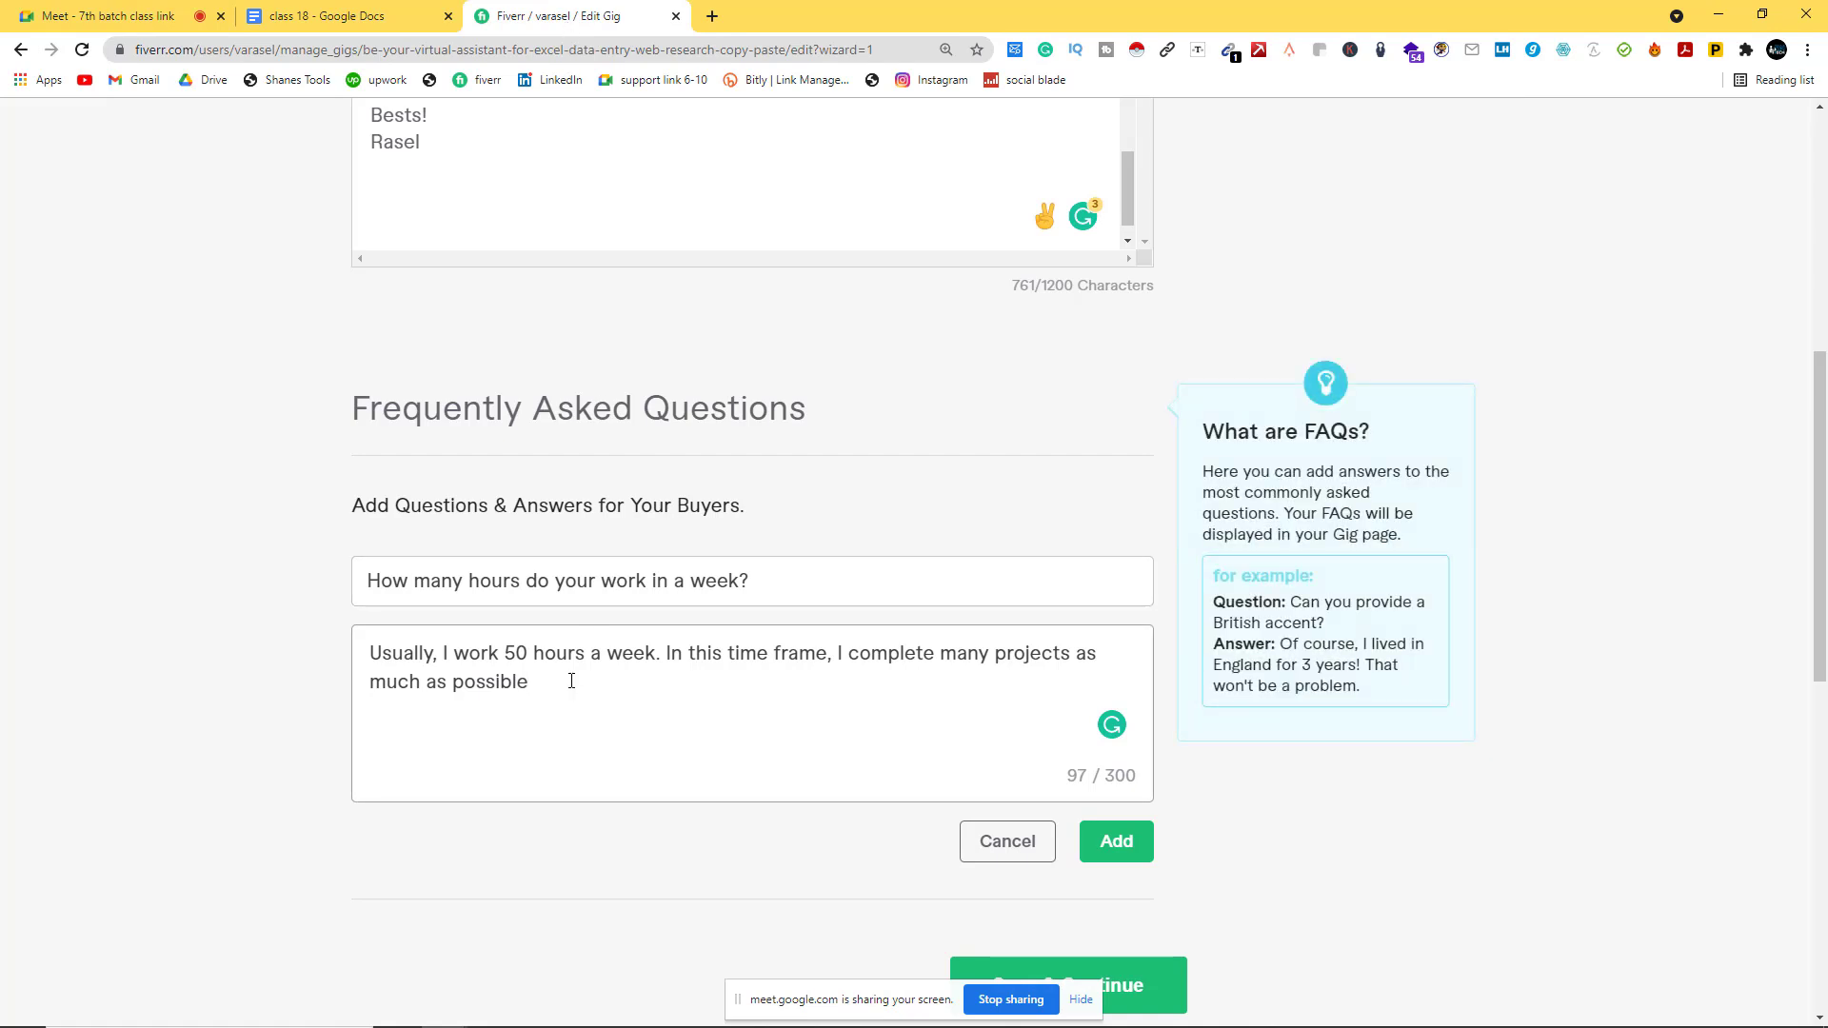
# Step: Finish the FAQ answer with a period and add the FAQ to the gig
pyautogui.write('.')
pyautogui.click(1099, 846)
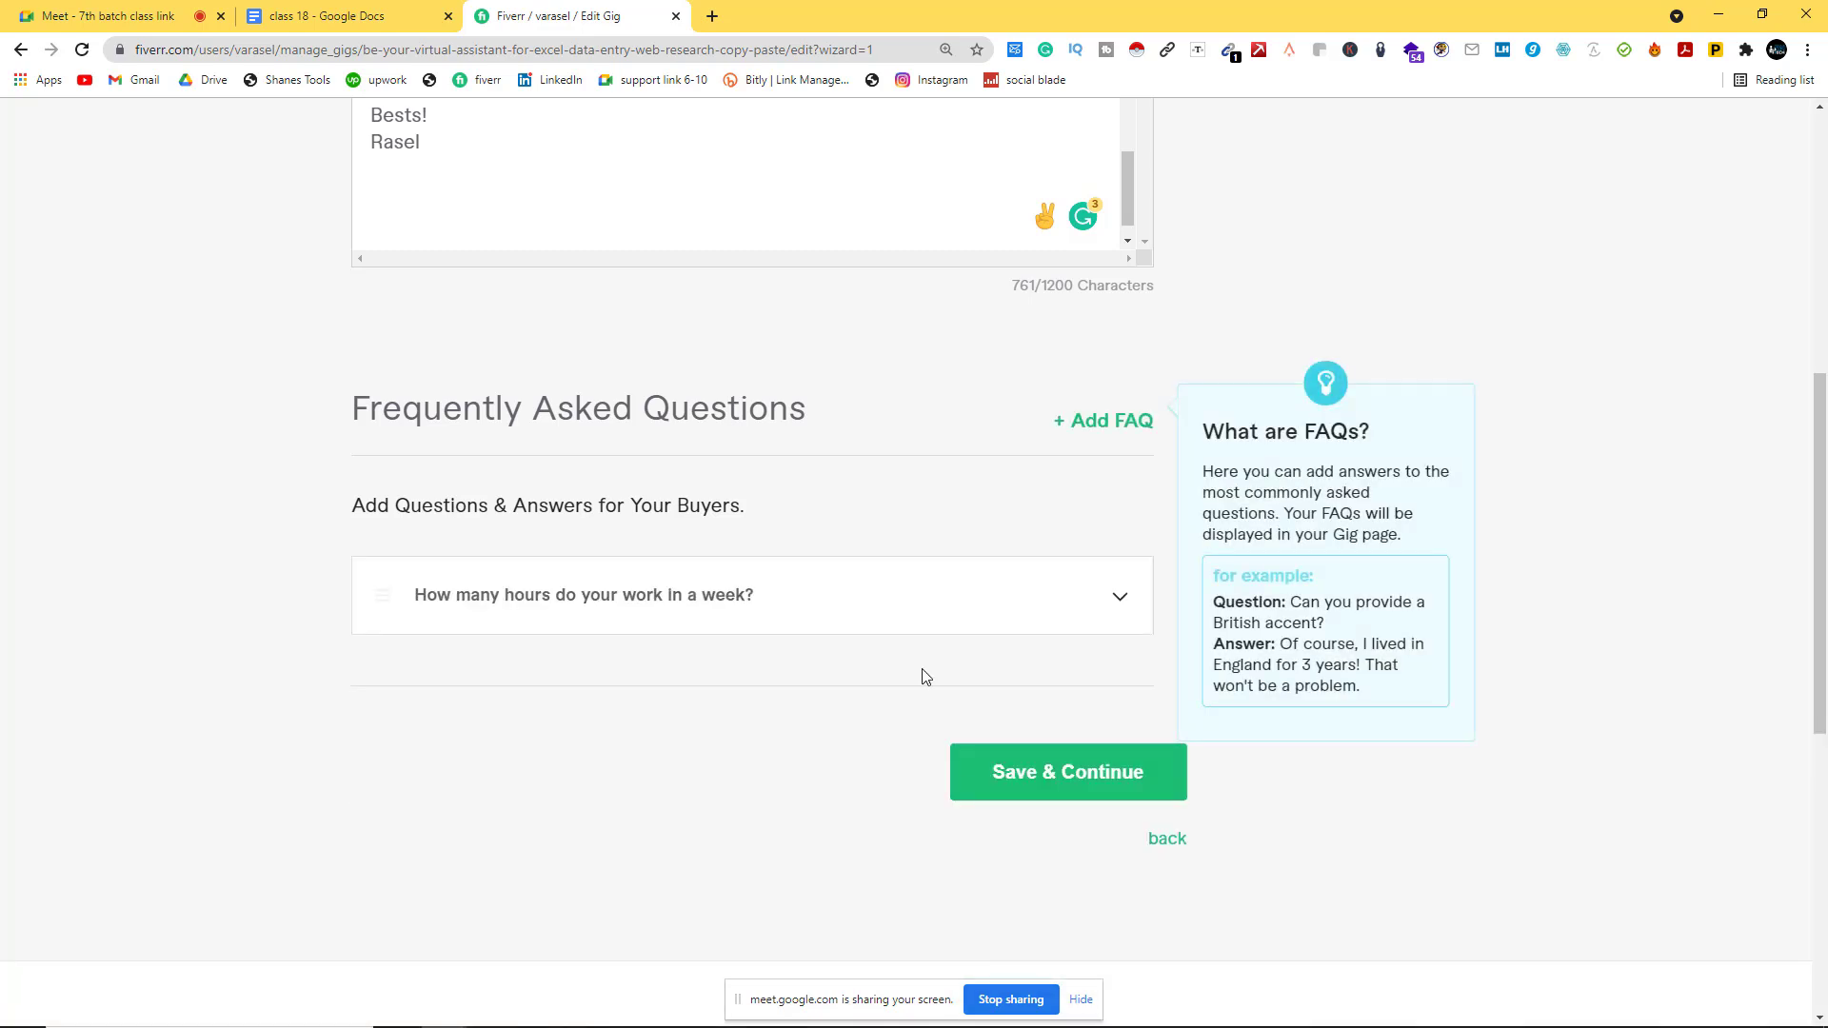
# Step: Review the gig description, save the description and FAQ, and continue to the requirements stage
pyautogui.scroll(7, 914, 678)
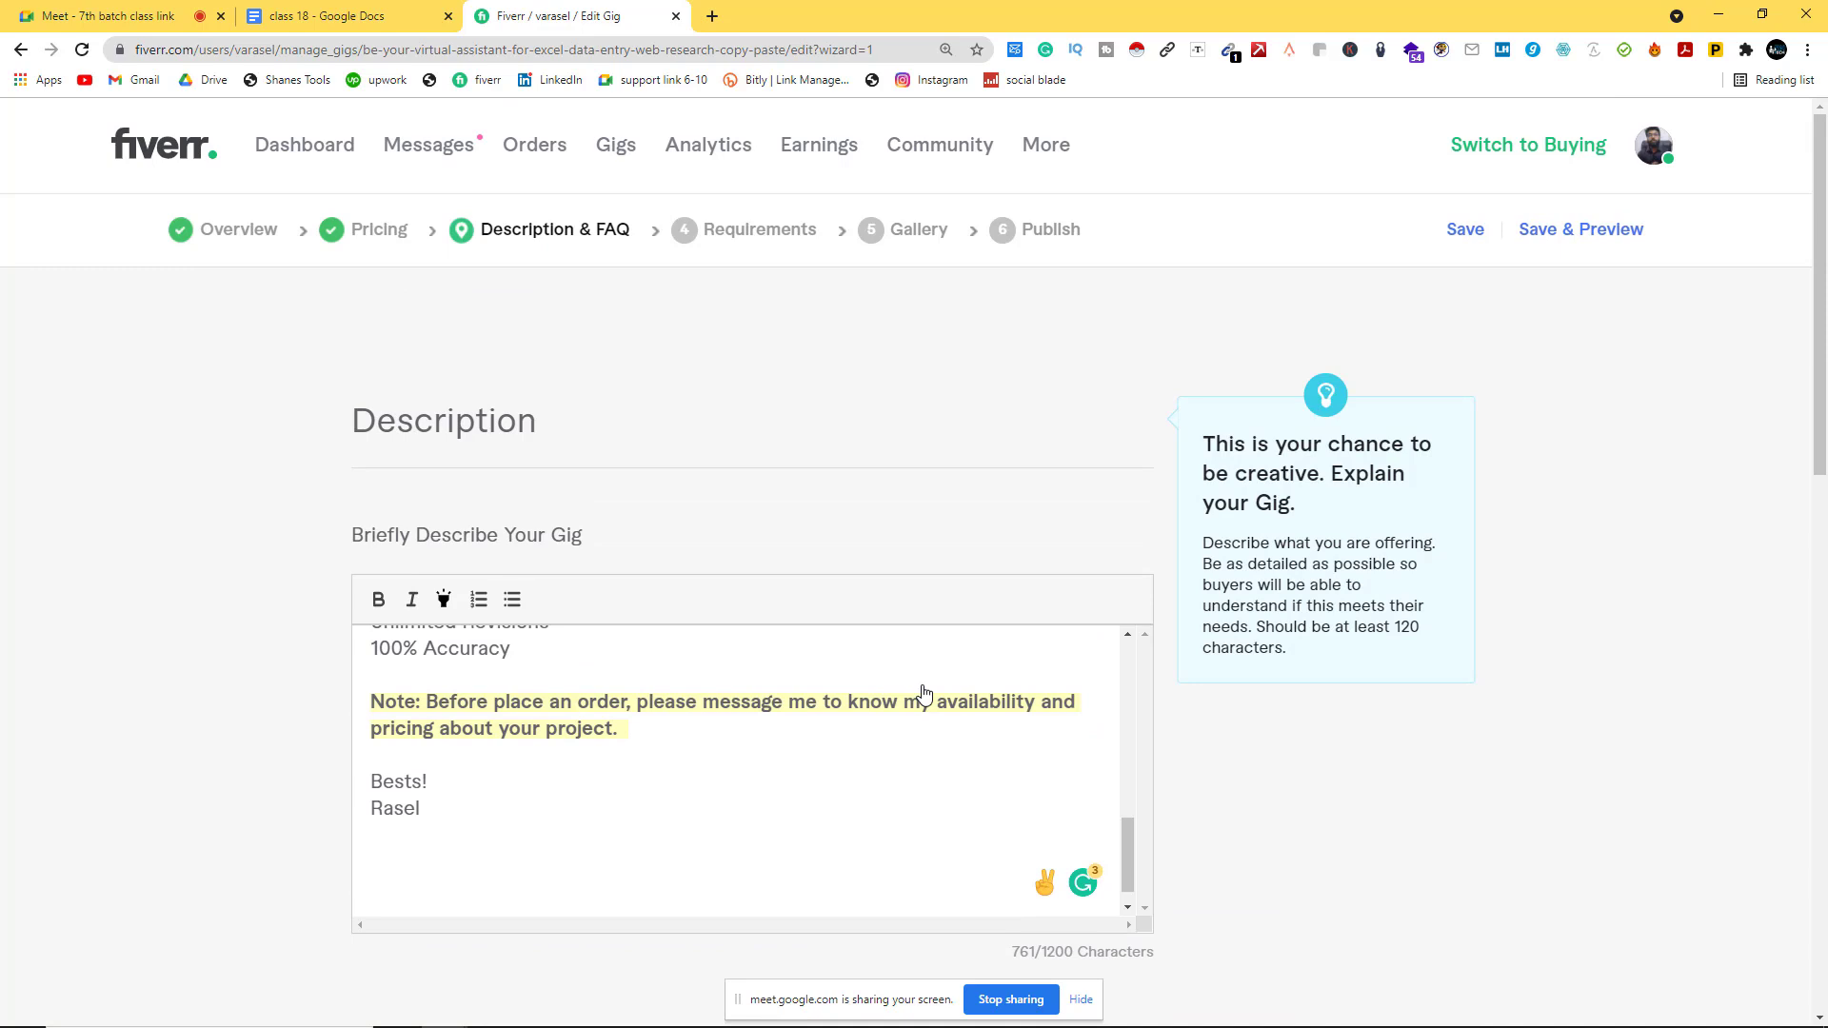
pyautogui.scroll(4, 929, 726)
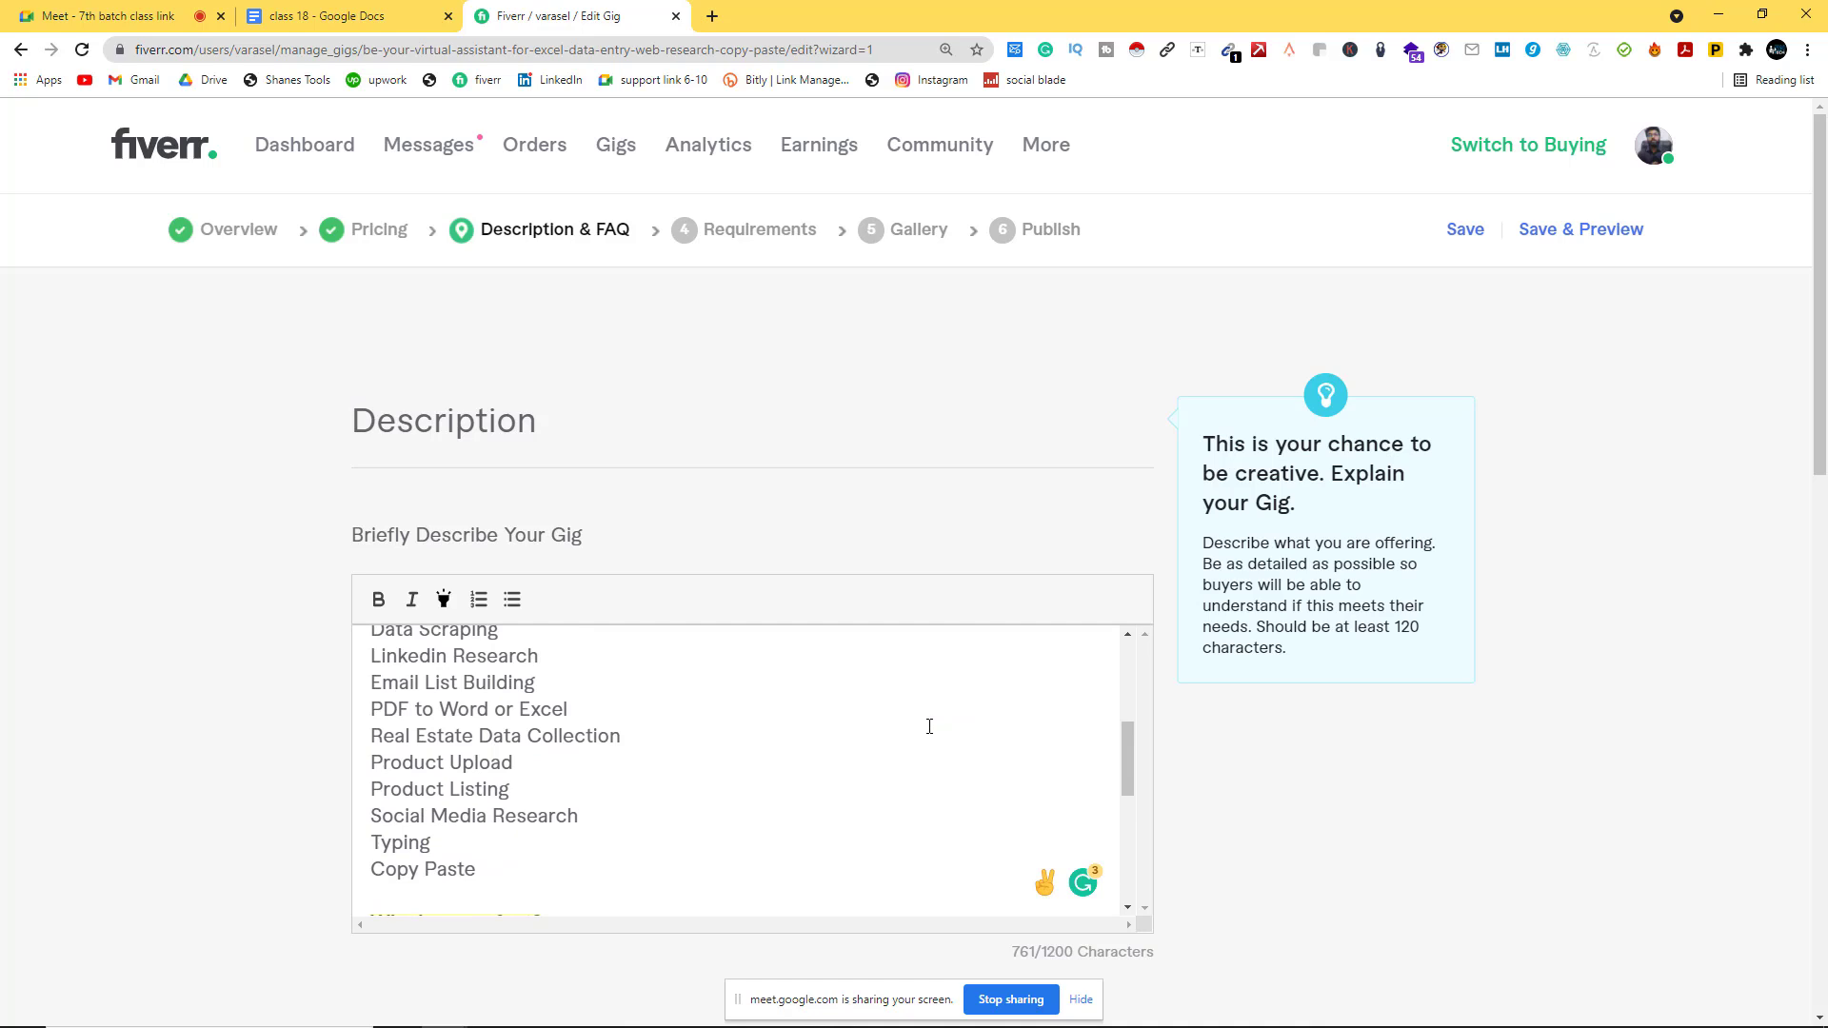
pyautogui.scroll(-5, 992, 698)
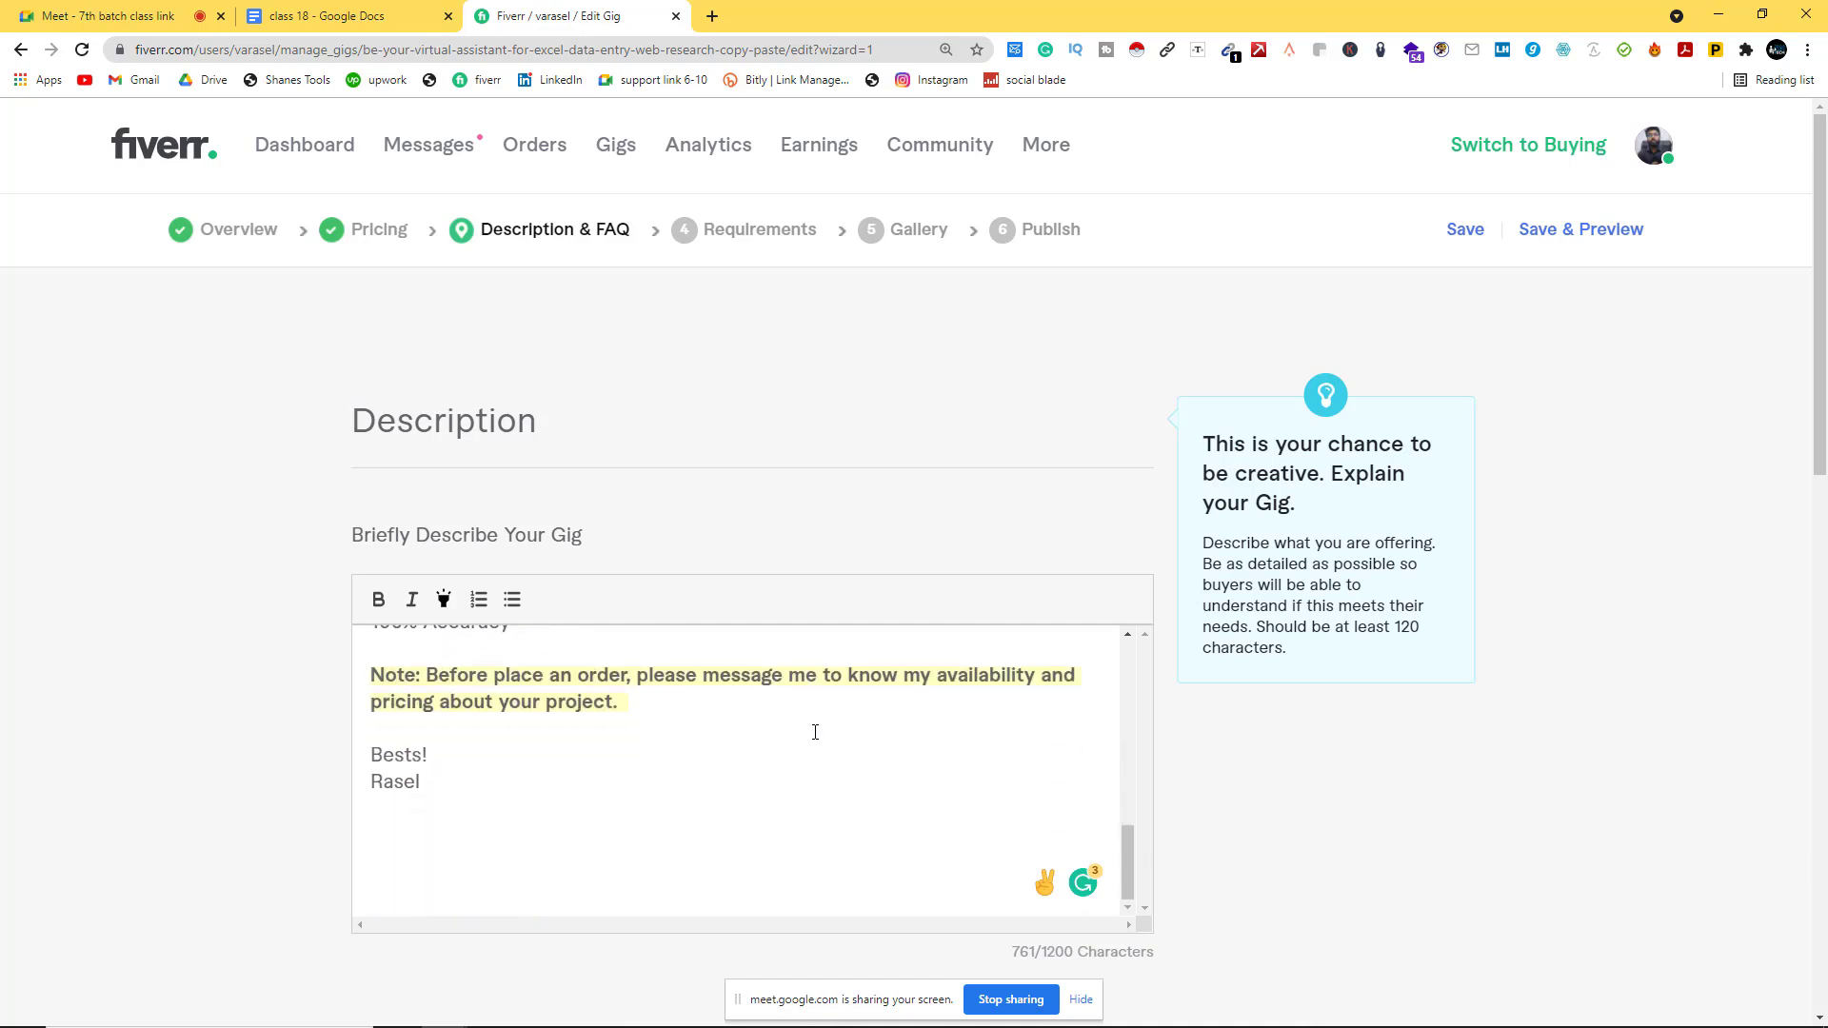
pyautogui.scroll(-7, 649, 772)
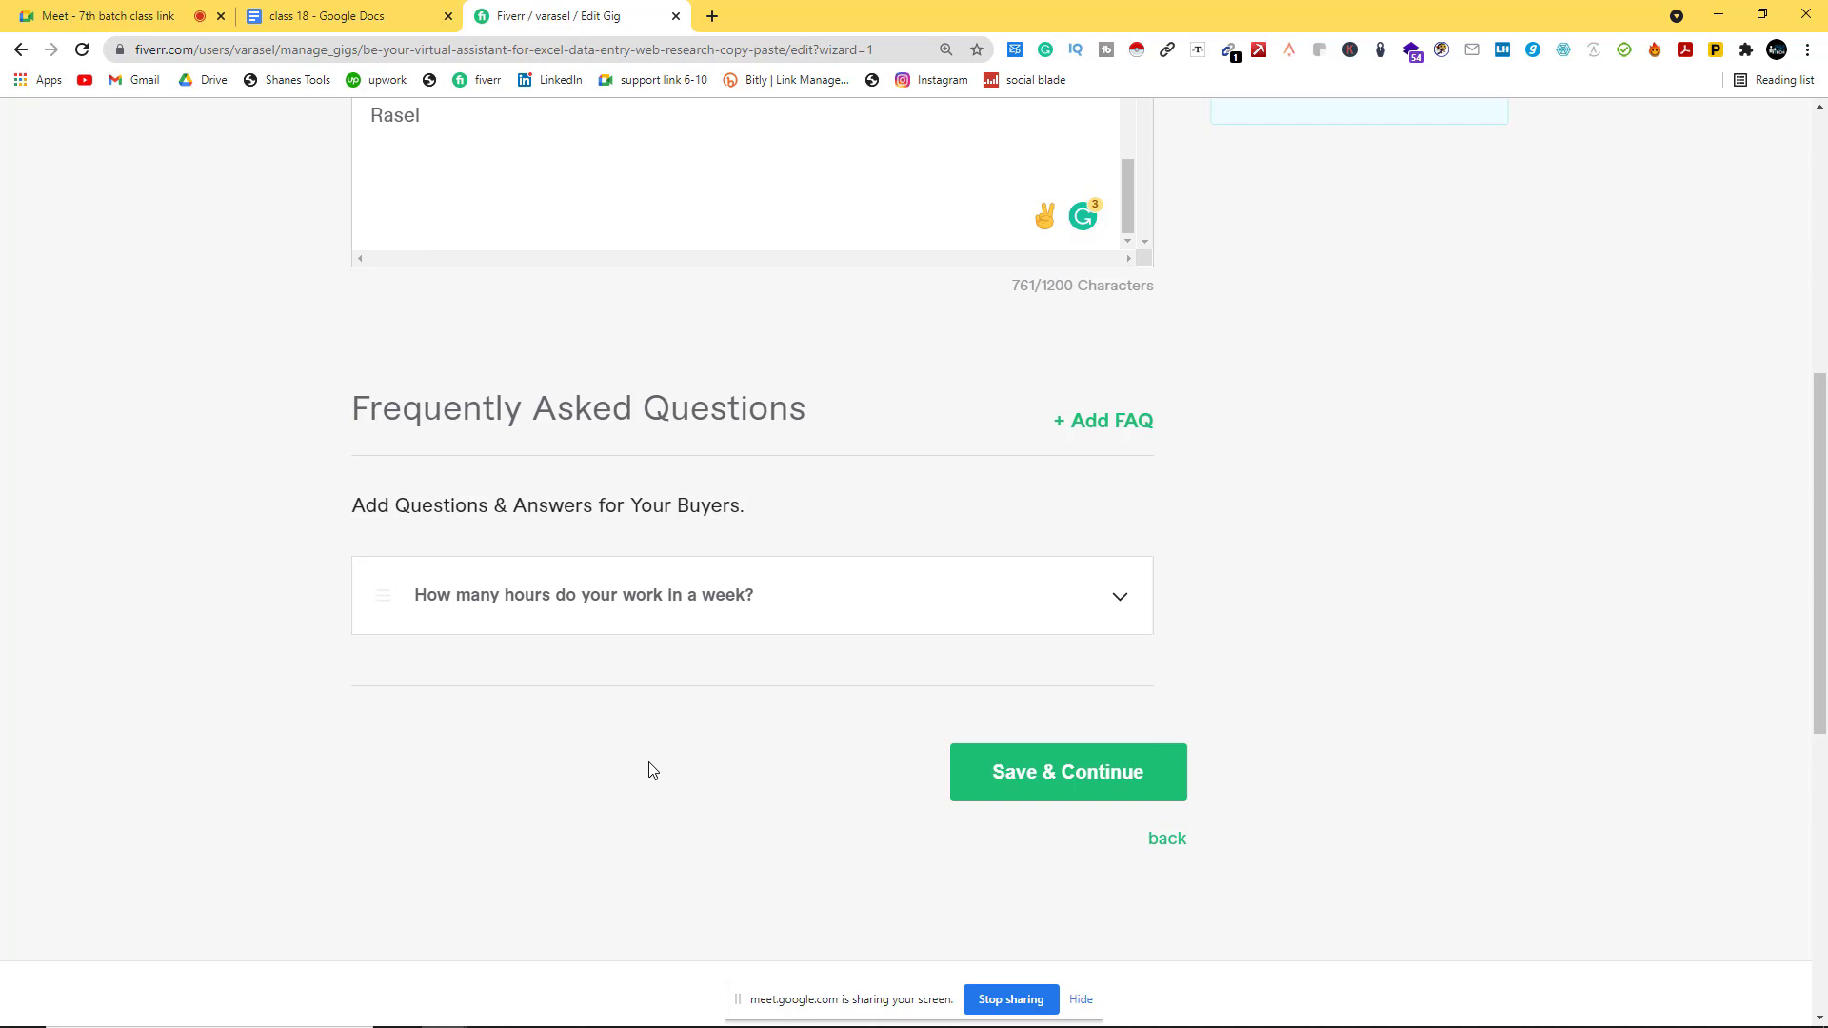
pyautogui.click(1083, 776)
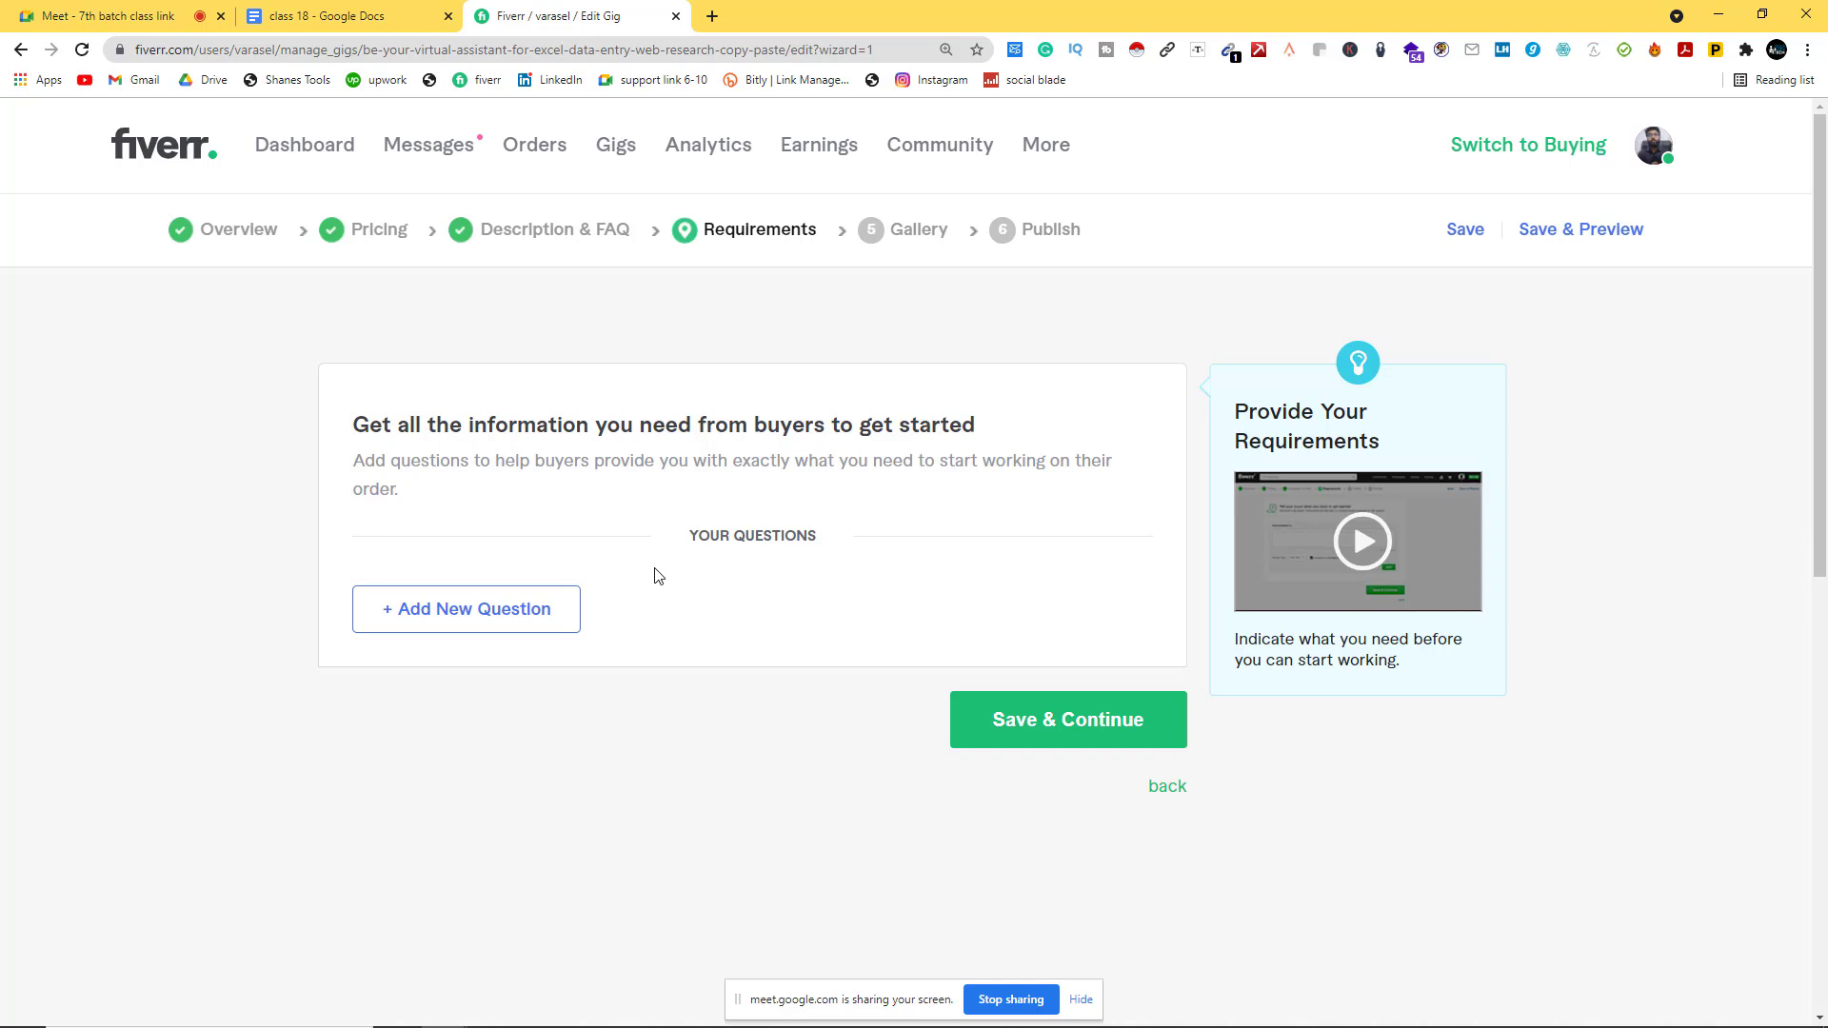
# Step: Add a required free-text question for buyers reading "Full Instruction or Guidline", save the requirements, and continue to the gallery stage
pyautogui.scroll(-2, 672, 583)
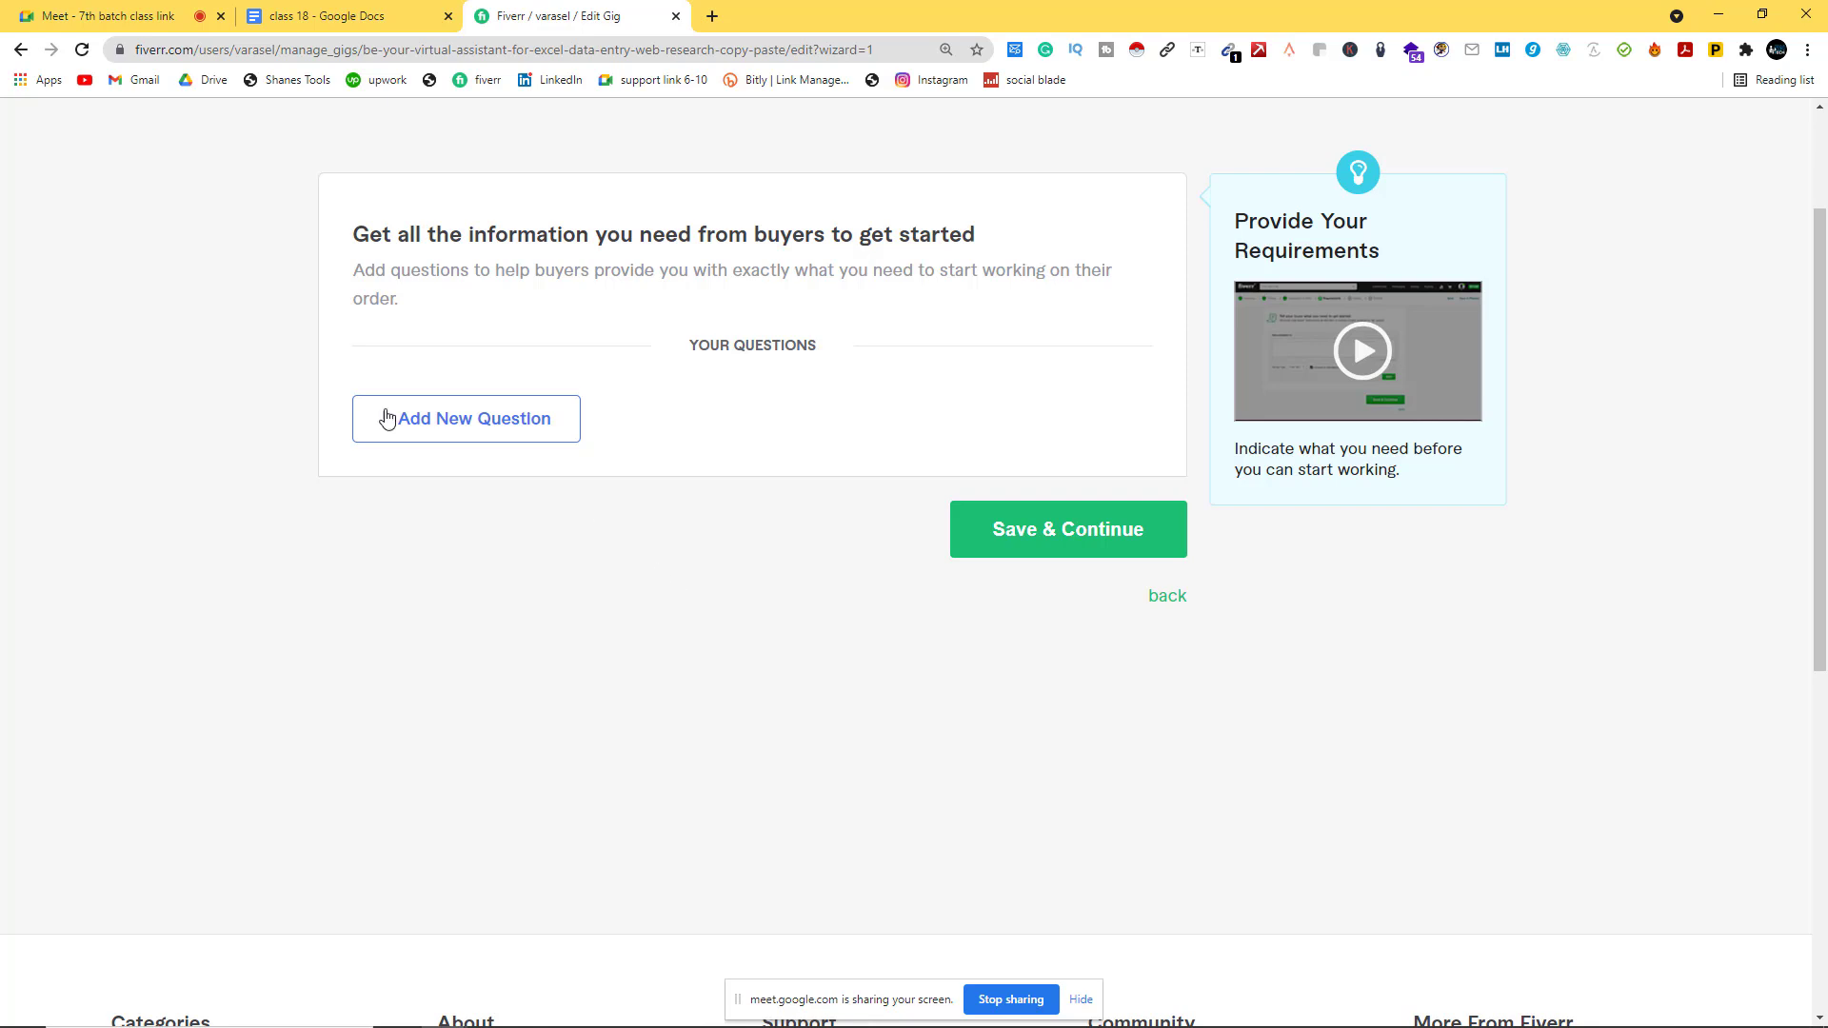
pyautogui.click(419, 419)
pyautogui.click(462, 489)
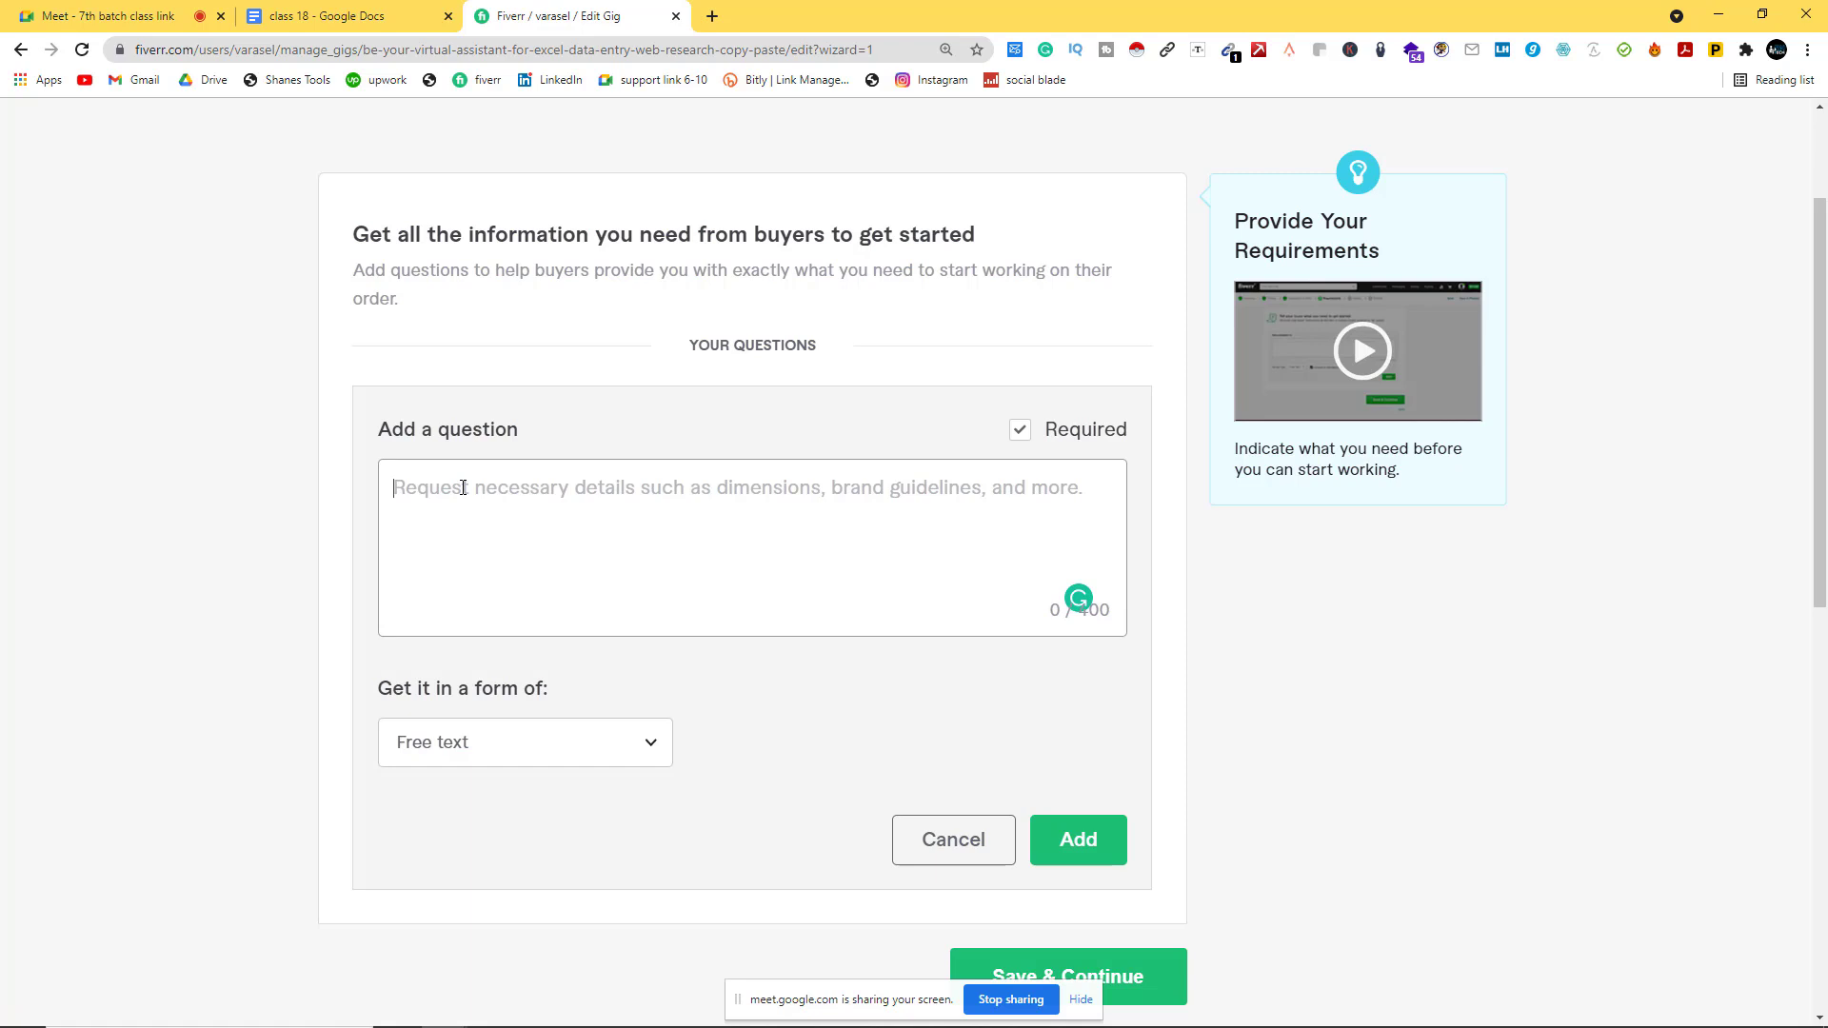
pyautogui.write('F')
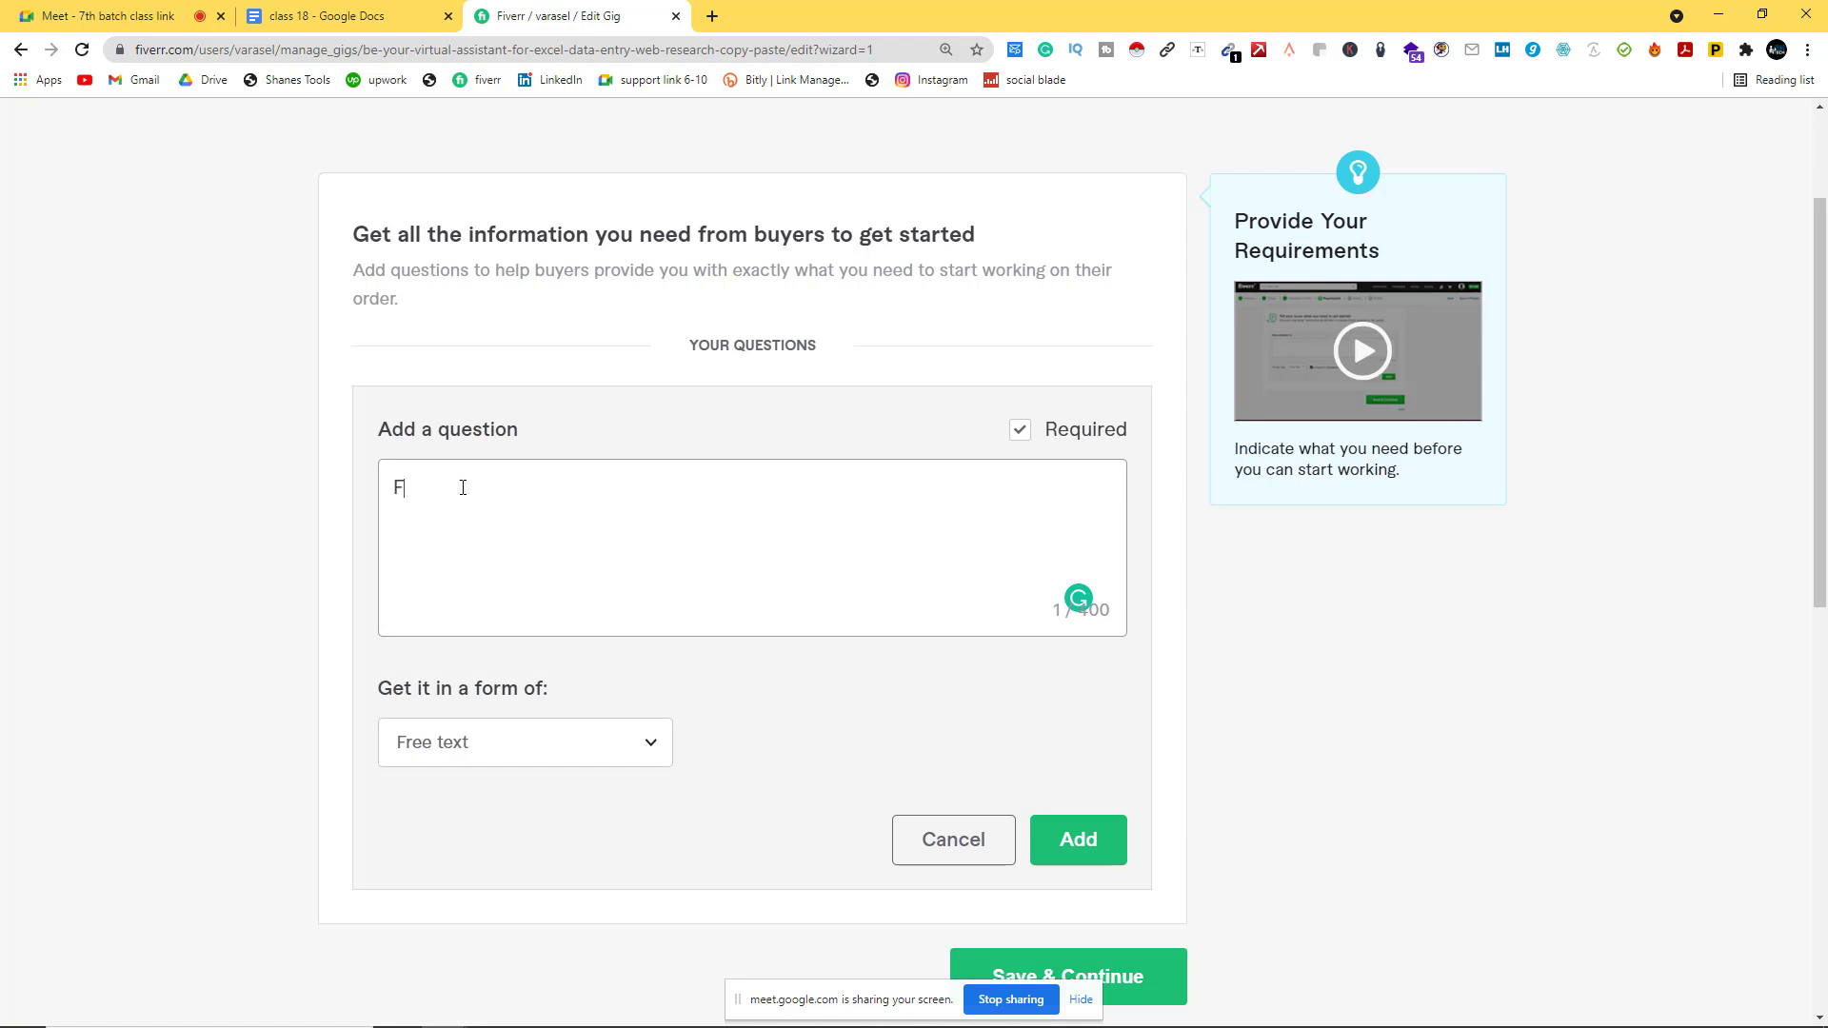
pyautogui.write('ull Instruction or ')
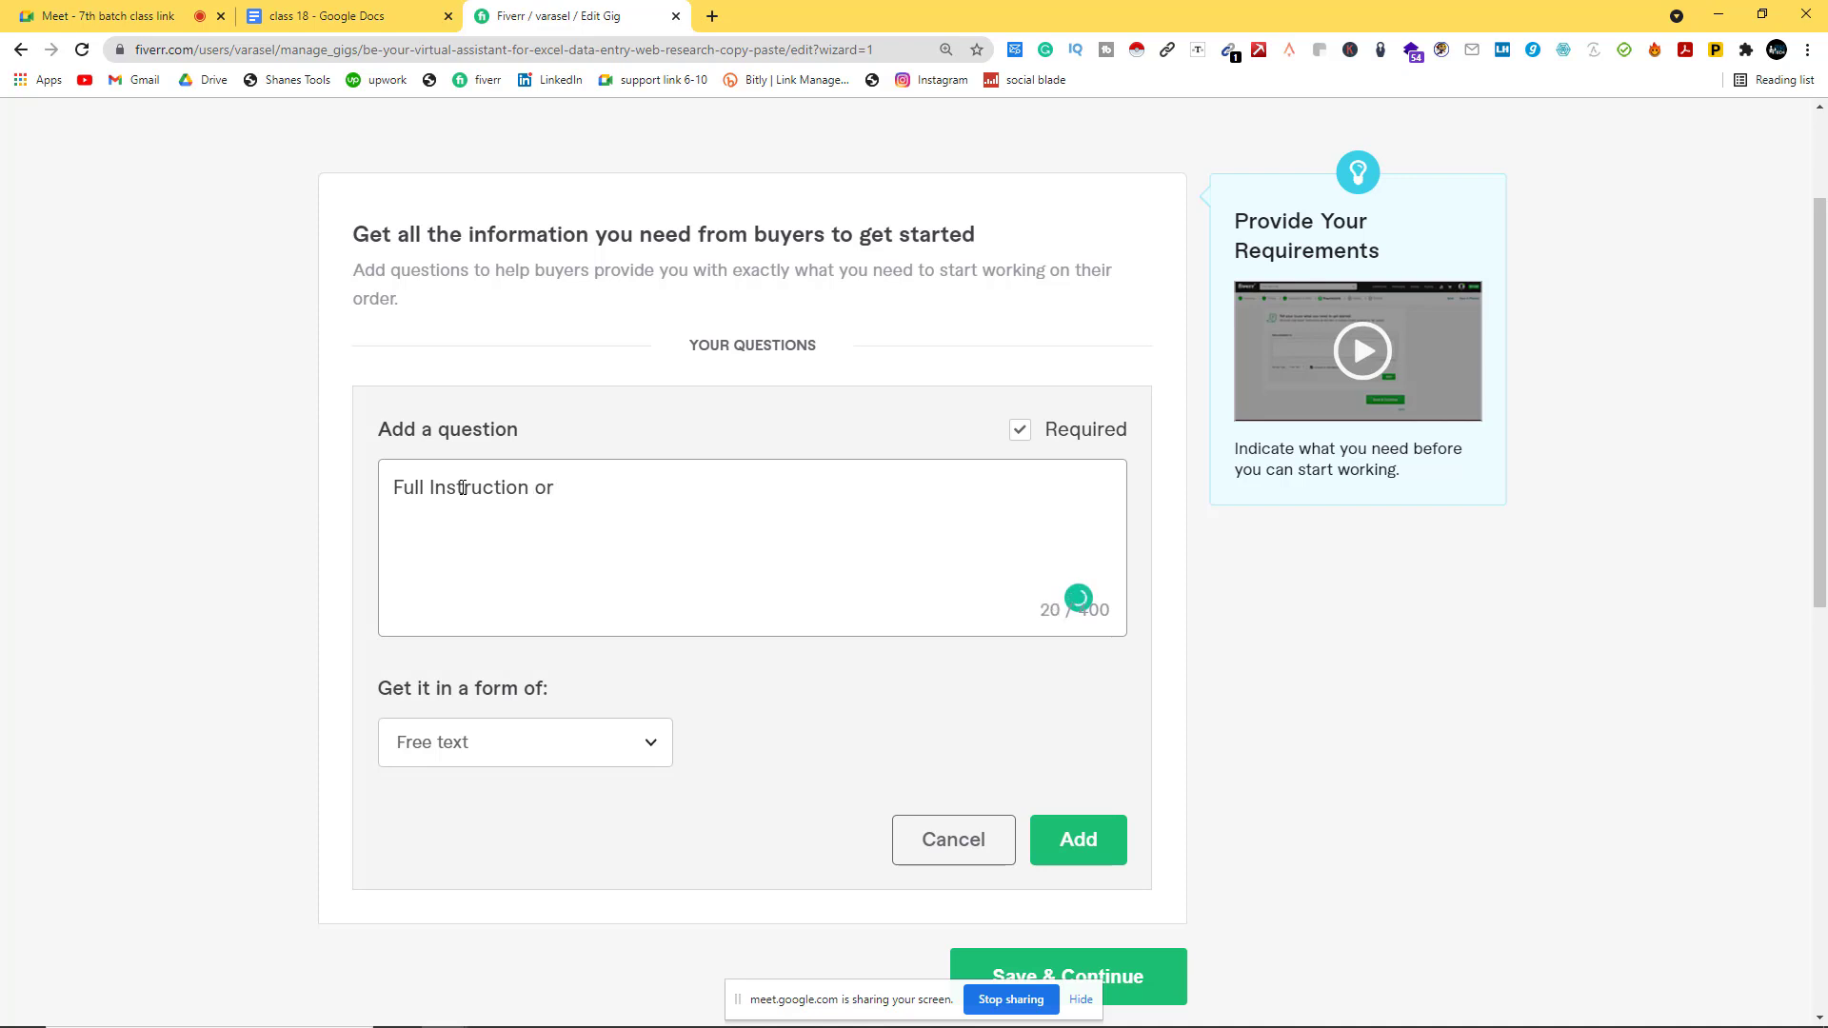
pyautogui.write('Guidline')
pyautogui.click(1106, 845)
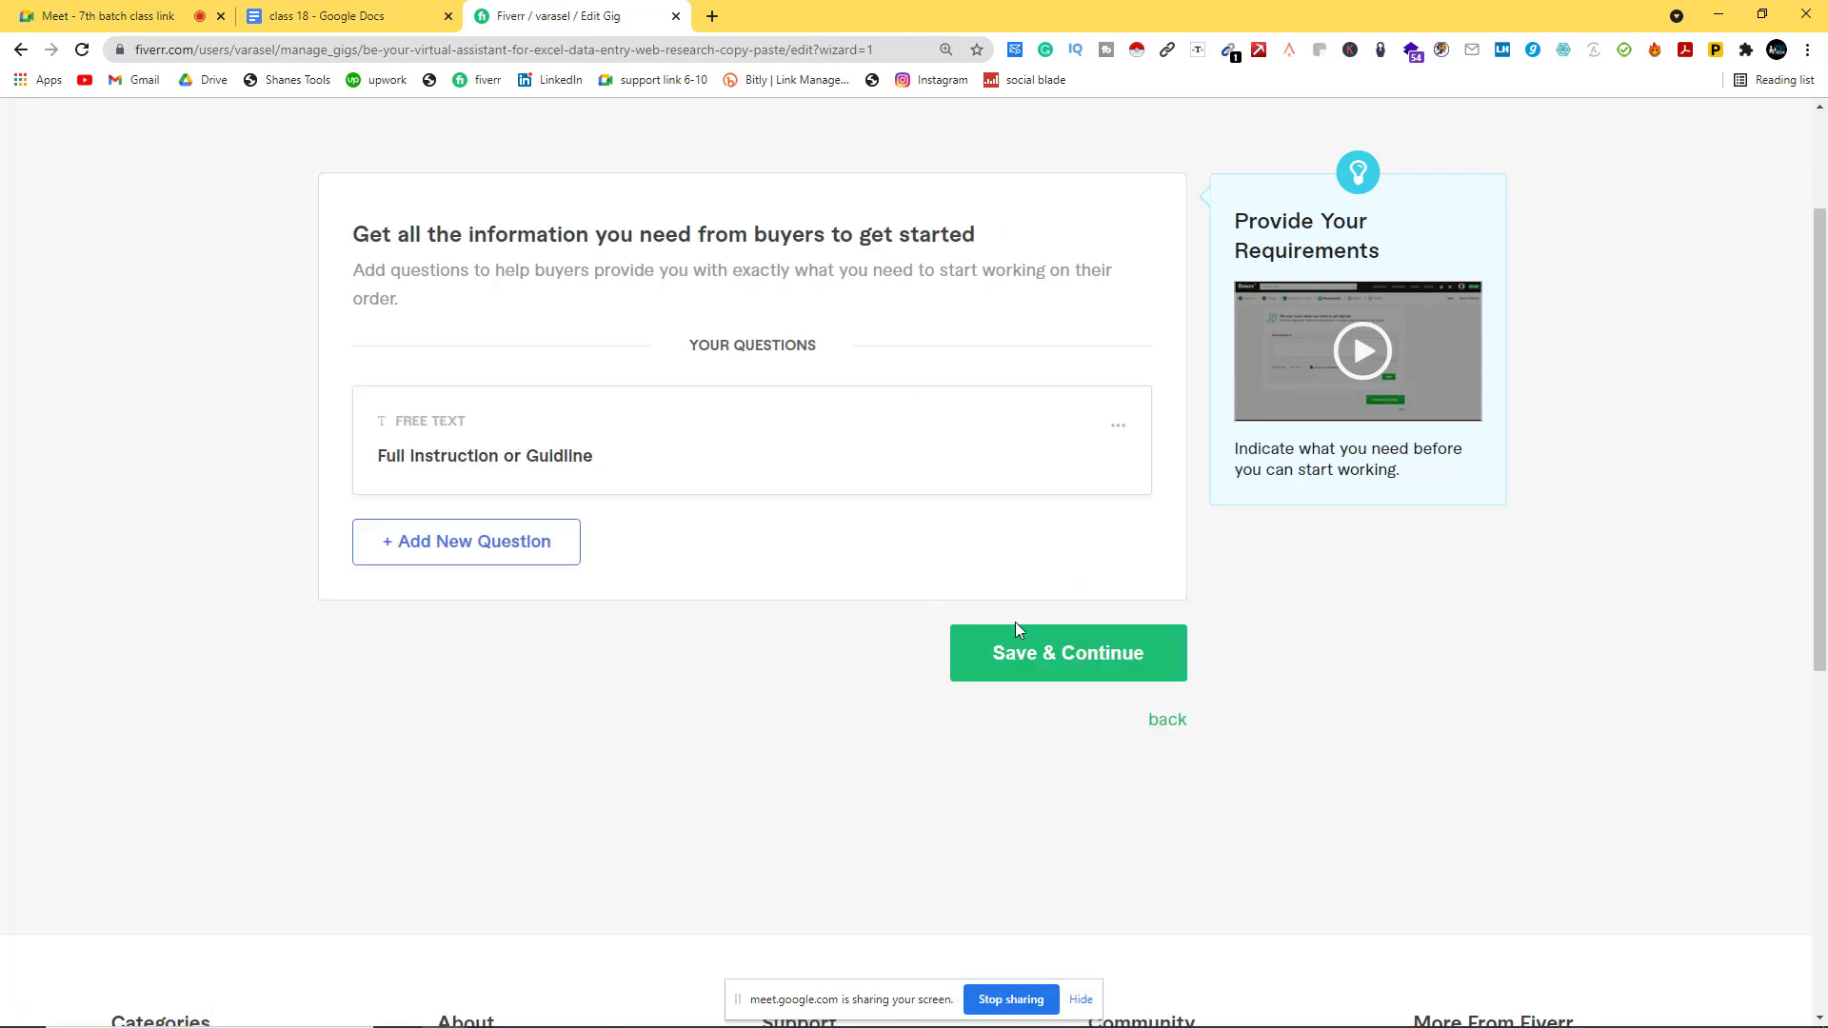
pyautogui.click(1021, 651)
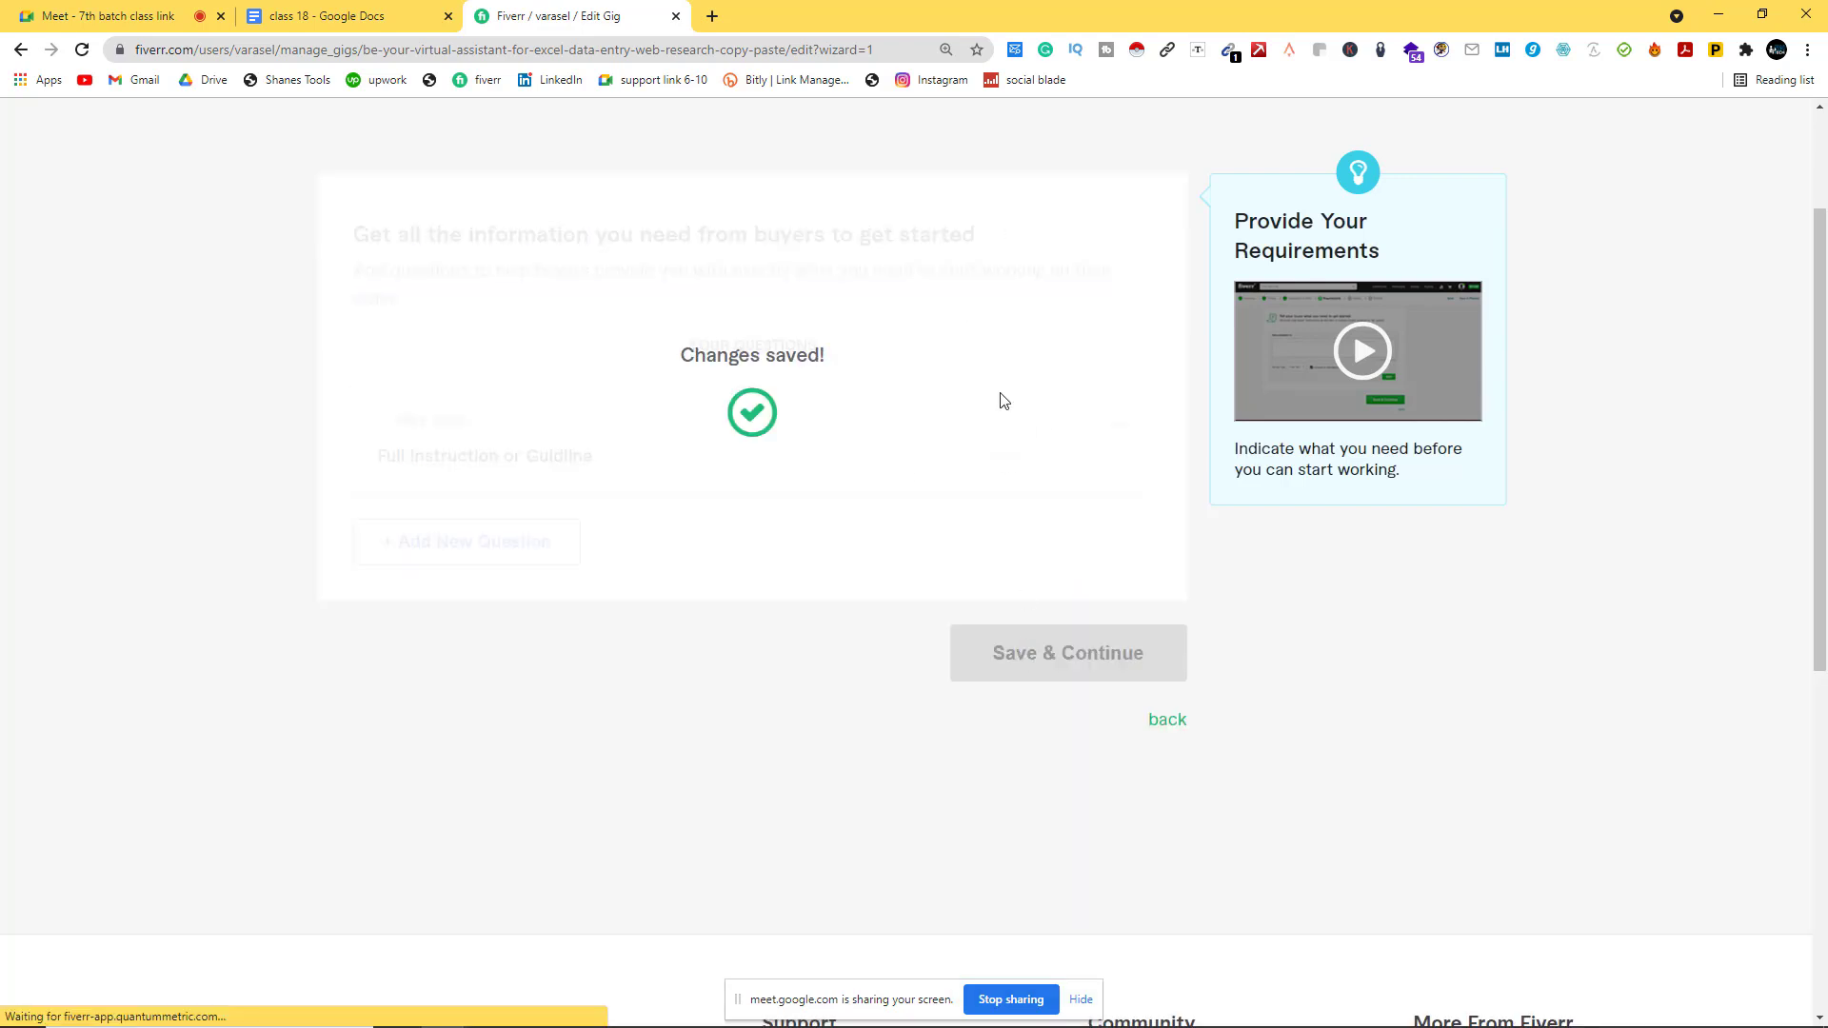
# Step: Look over the gallery's upload areas, switch to Firefox, and open Canva
pyautogui.scroll(-3, 995, 398)
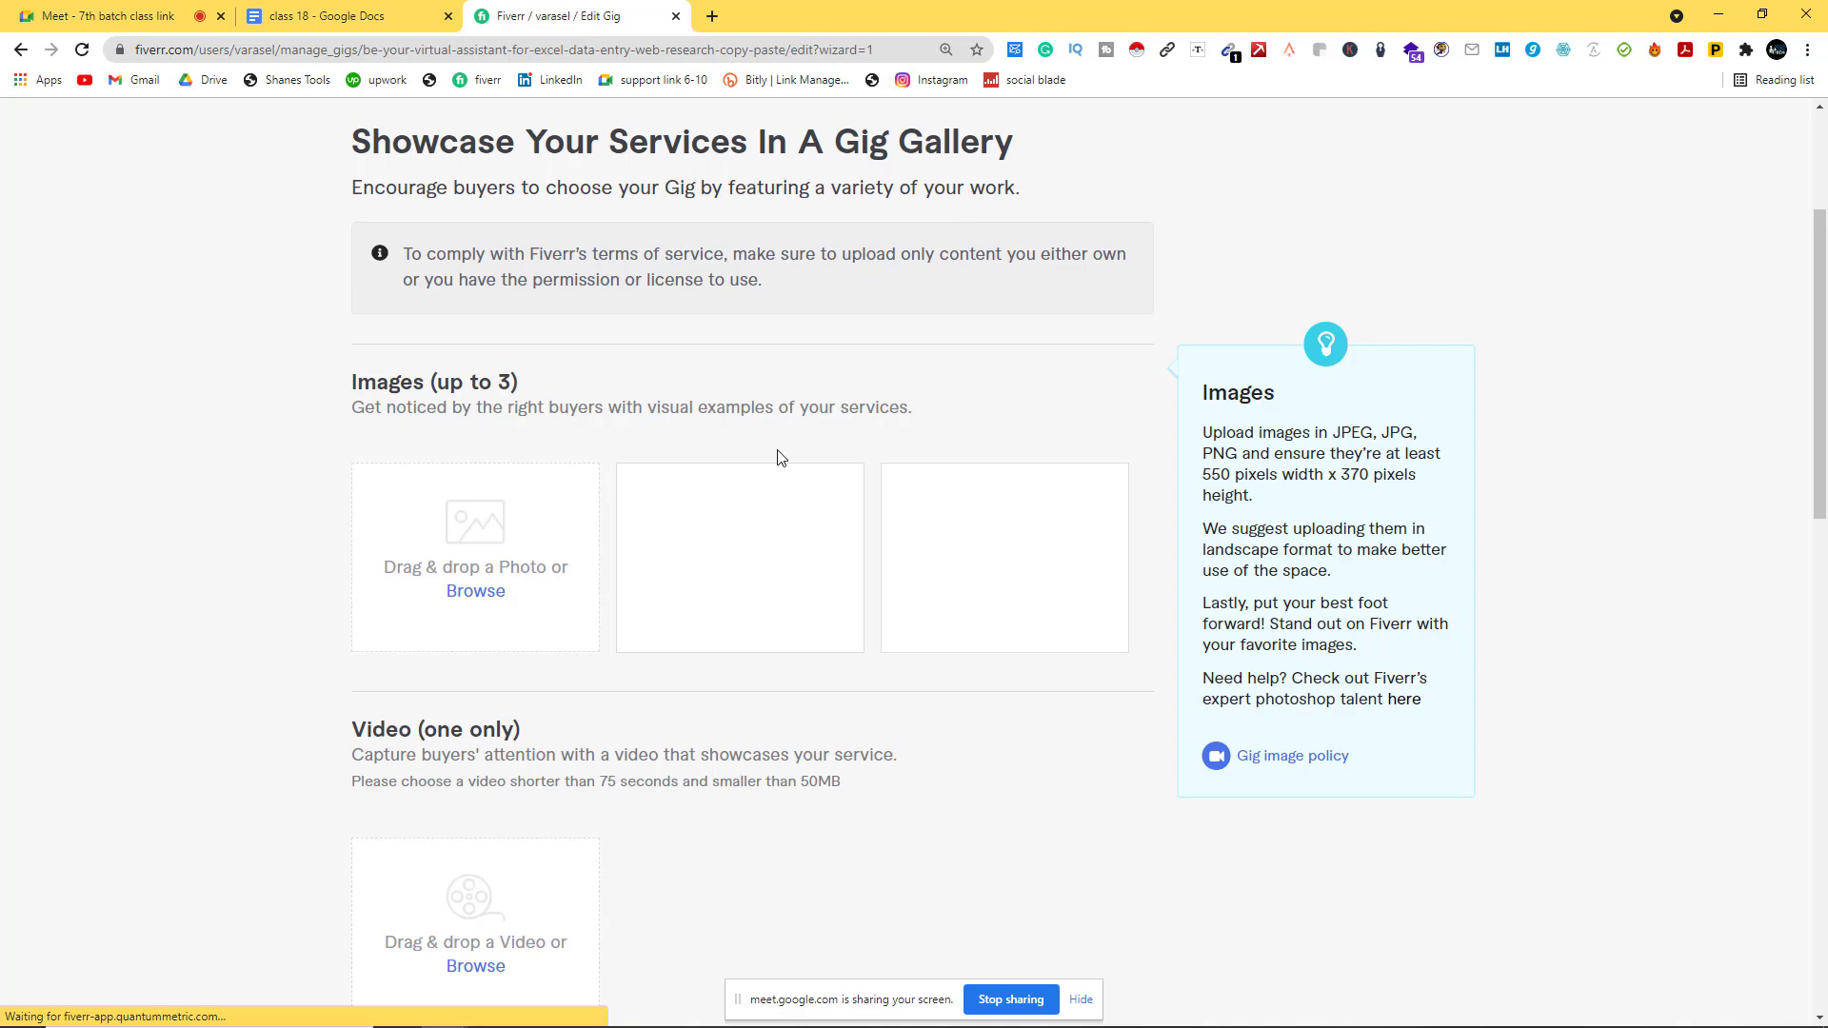
pyautogui.scroll(1, 1282, 556)
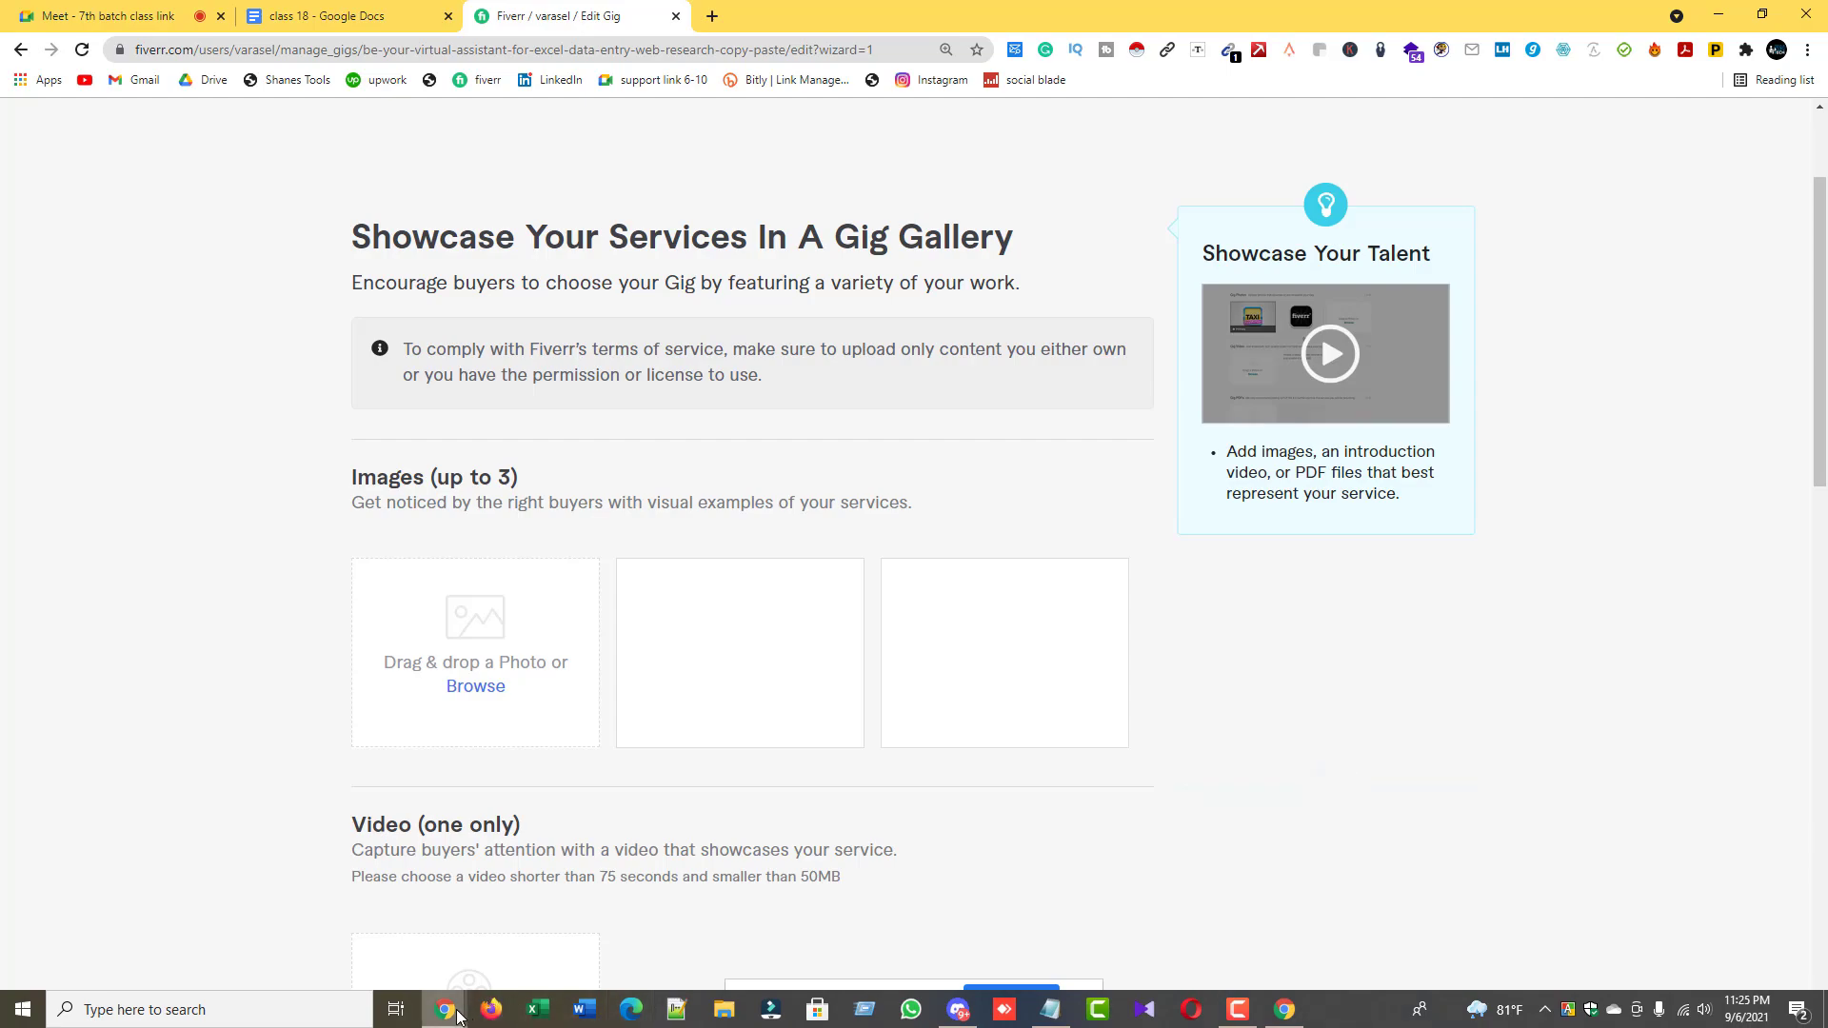
pyautogui.click(495, 1013)
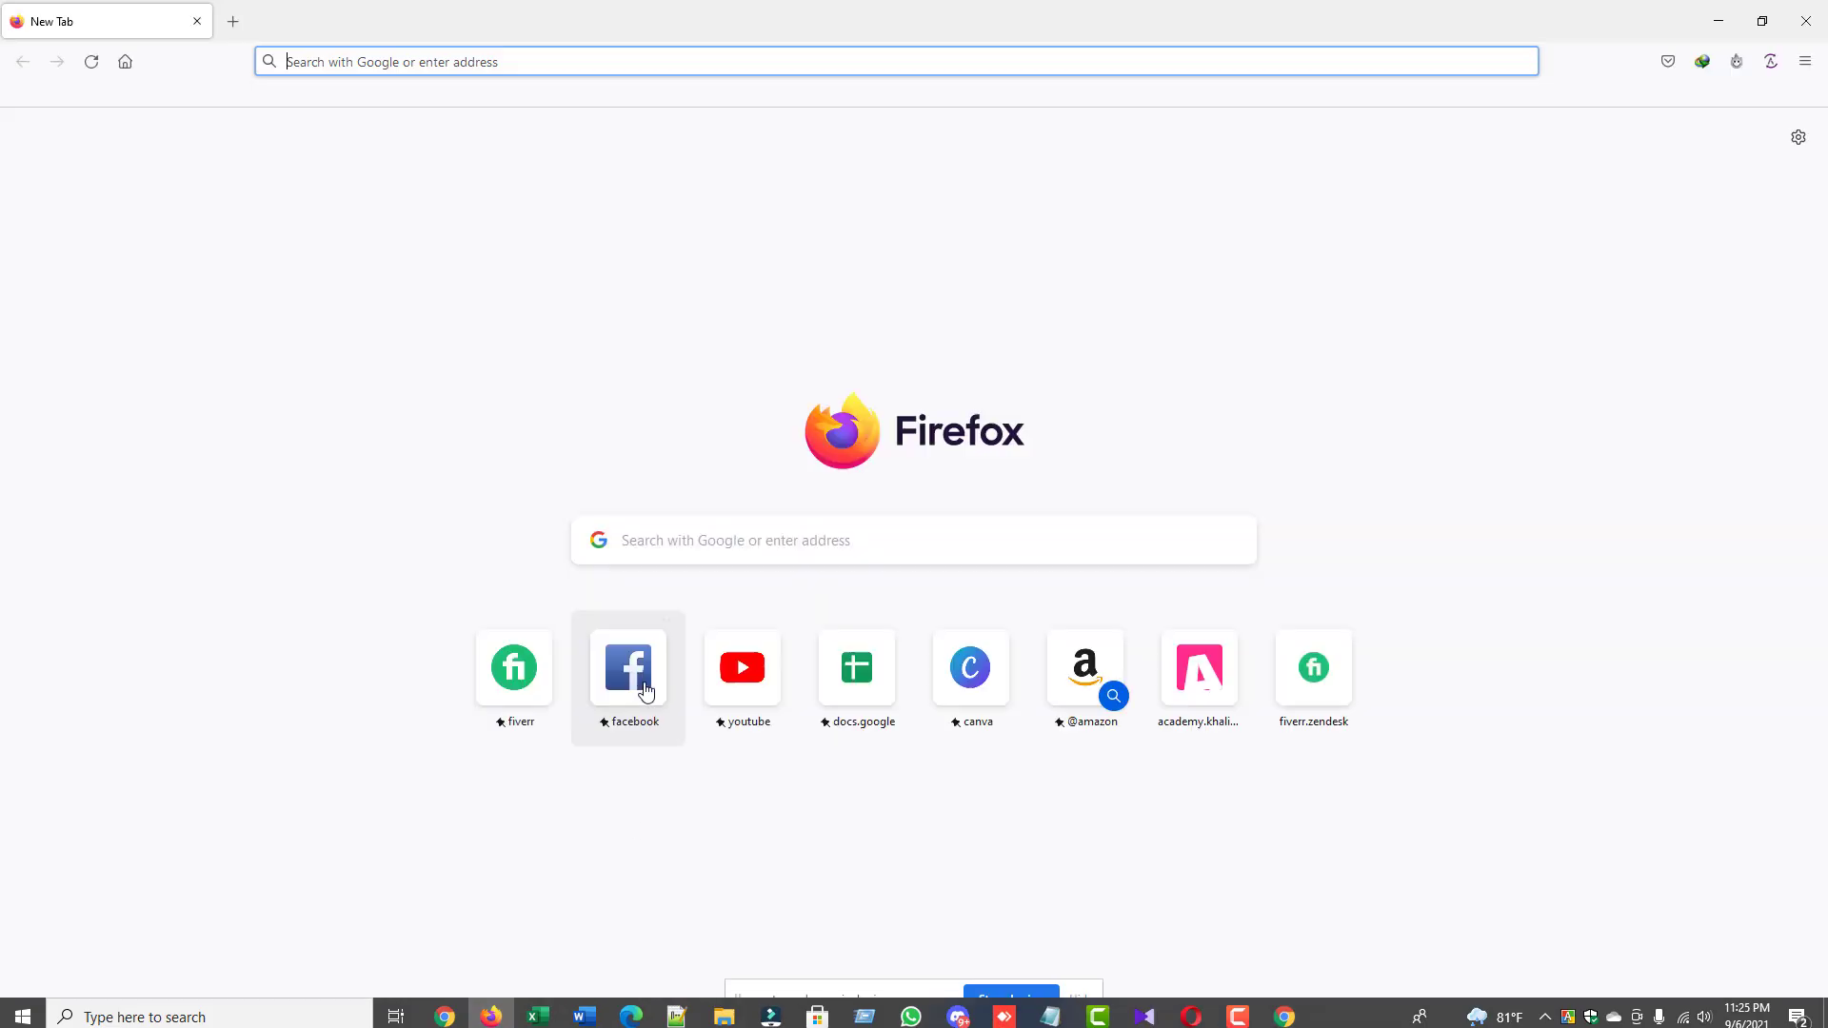
pyautogui.click(971, 669)
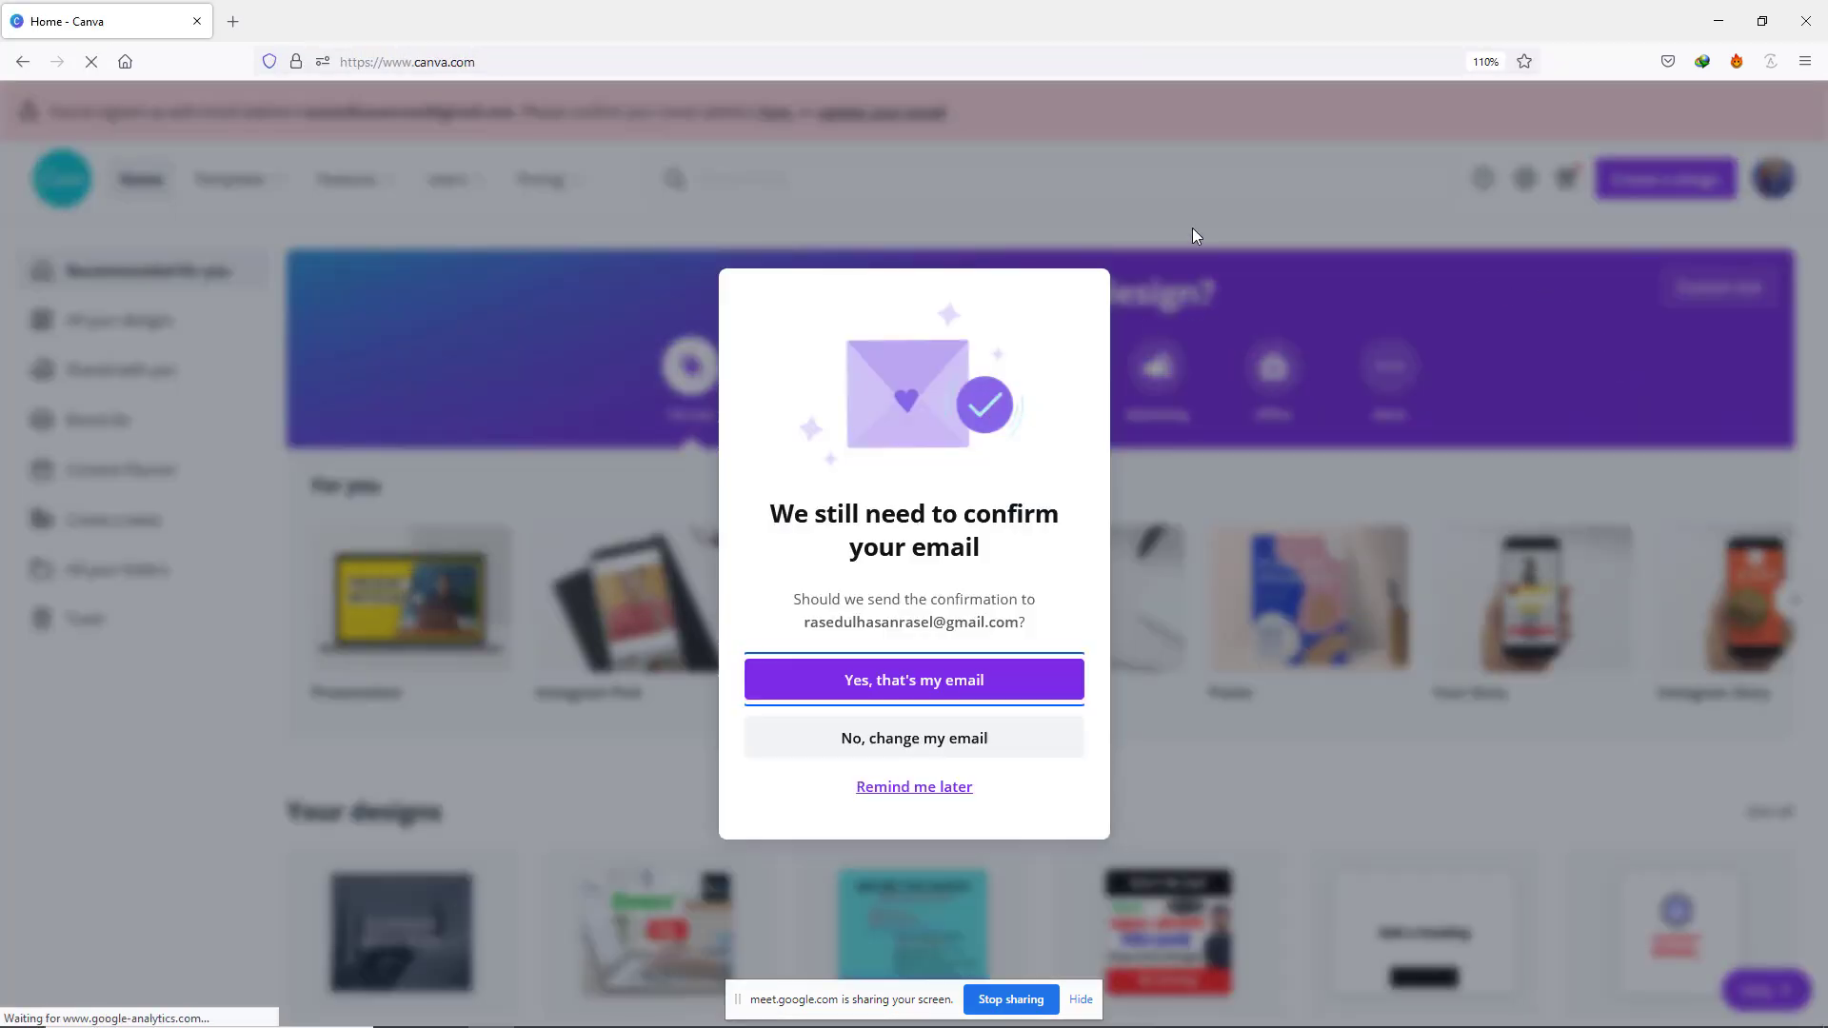
# Step: Postpone the email confirmation and create a new design with a custom size of 1100 × 740 px
pyautogui.click(902, 789)
pyautogui.click(1668, 189)
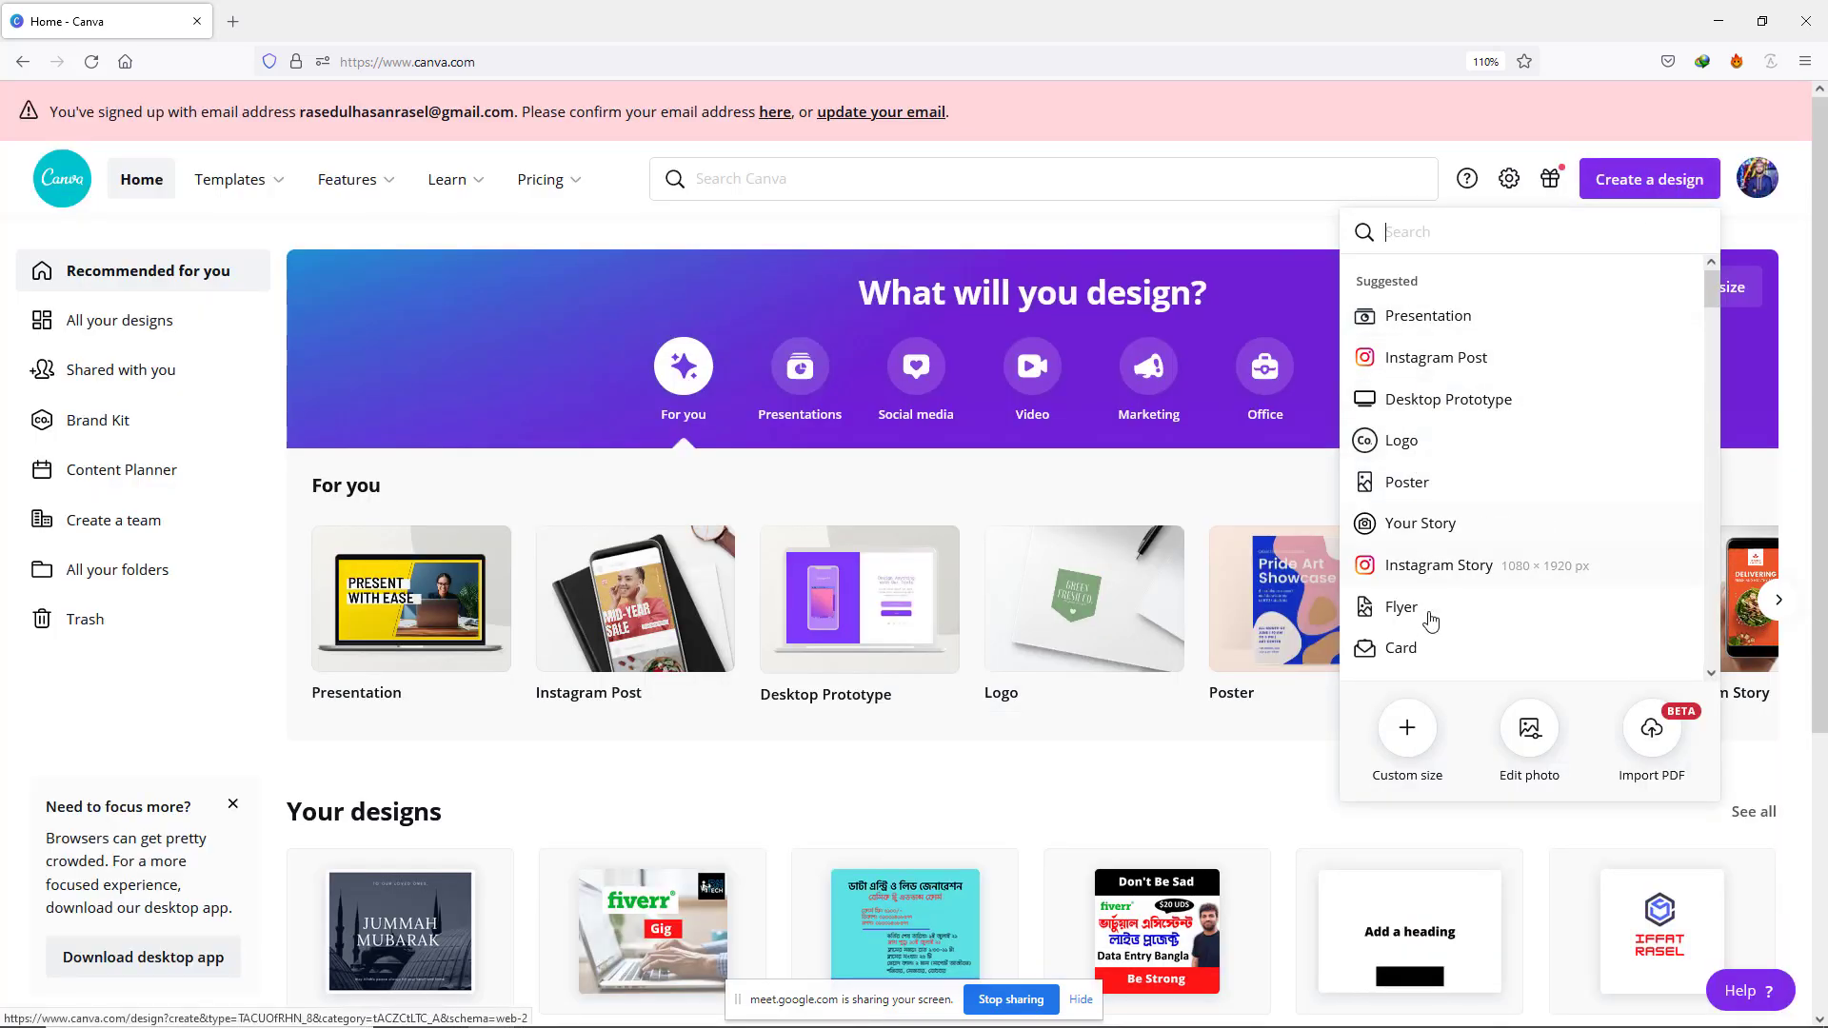
pyautogui.click(1411, 741)
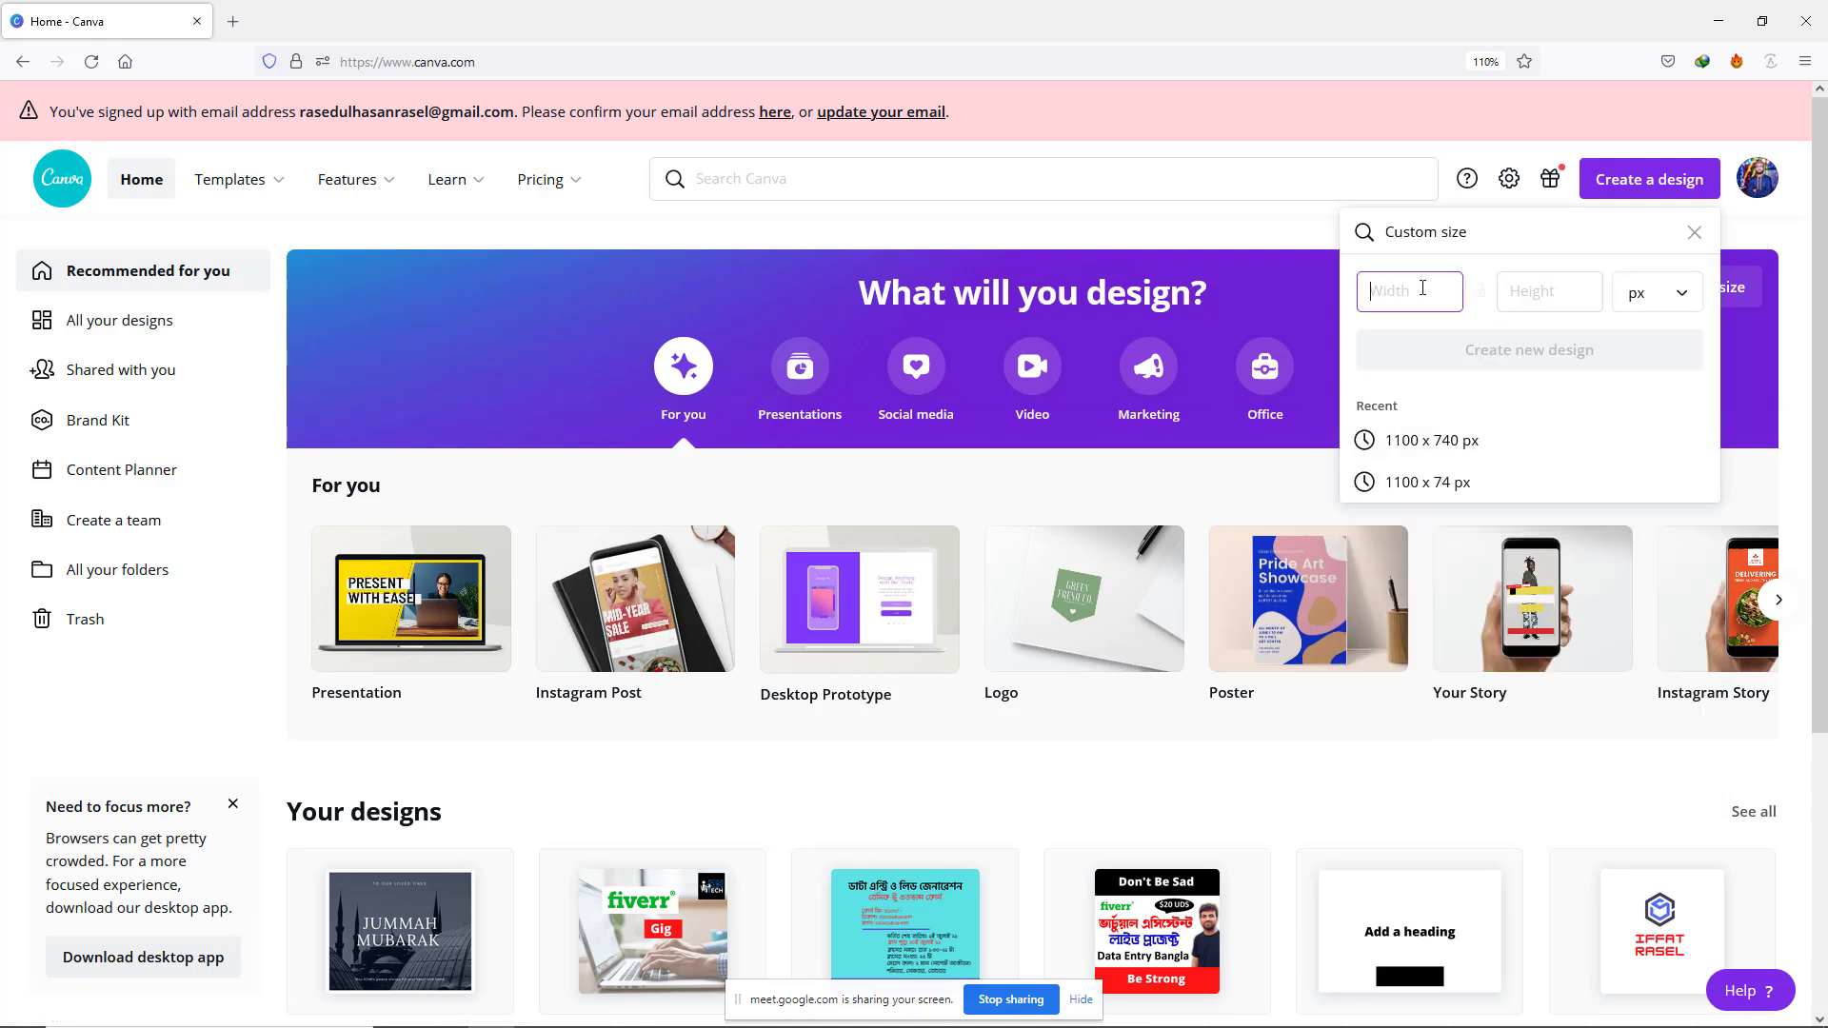
pyautogui.write('100')
pyautogui.press('BackSpace')
pyautogui.press('BackSpace')
pyautogui.write('1')
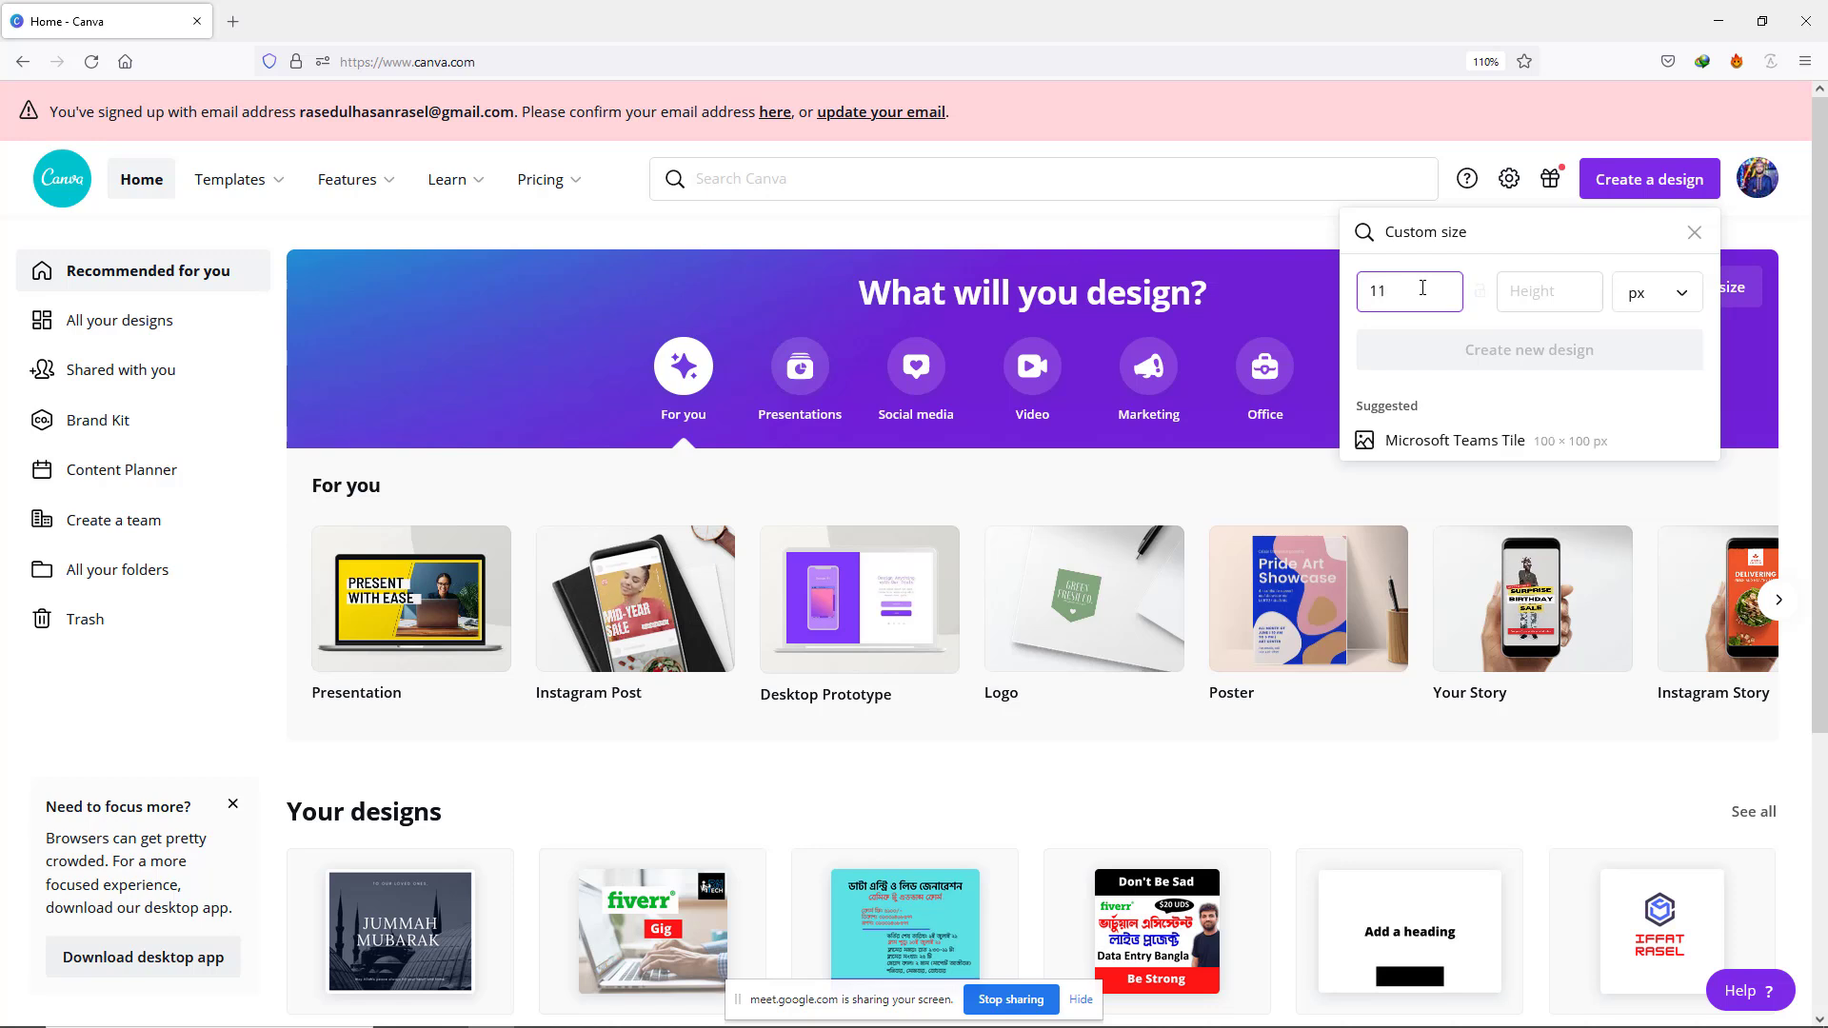
pyautogui.write('00')
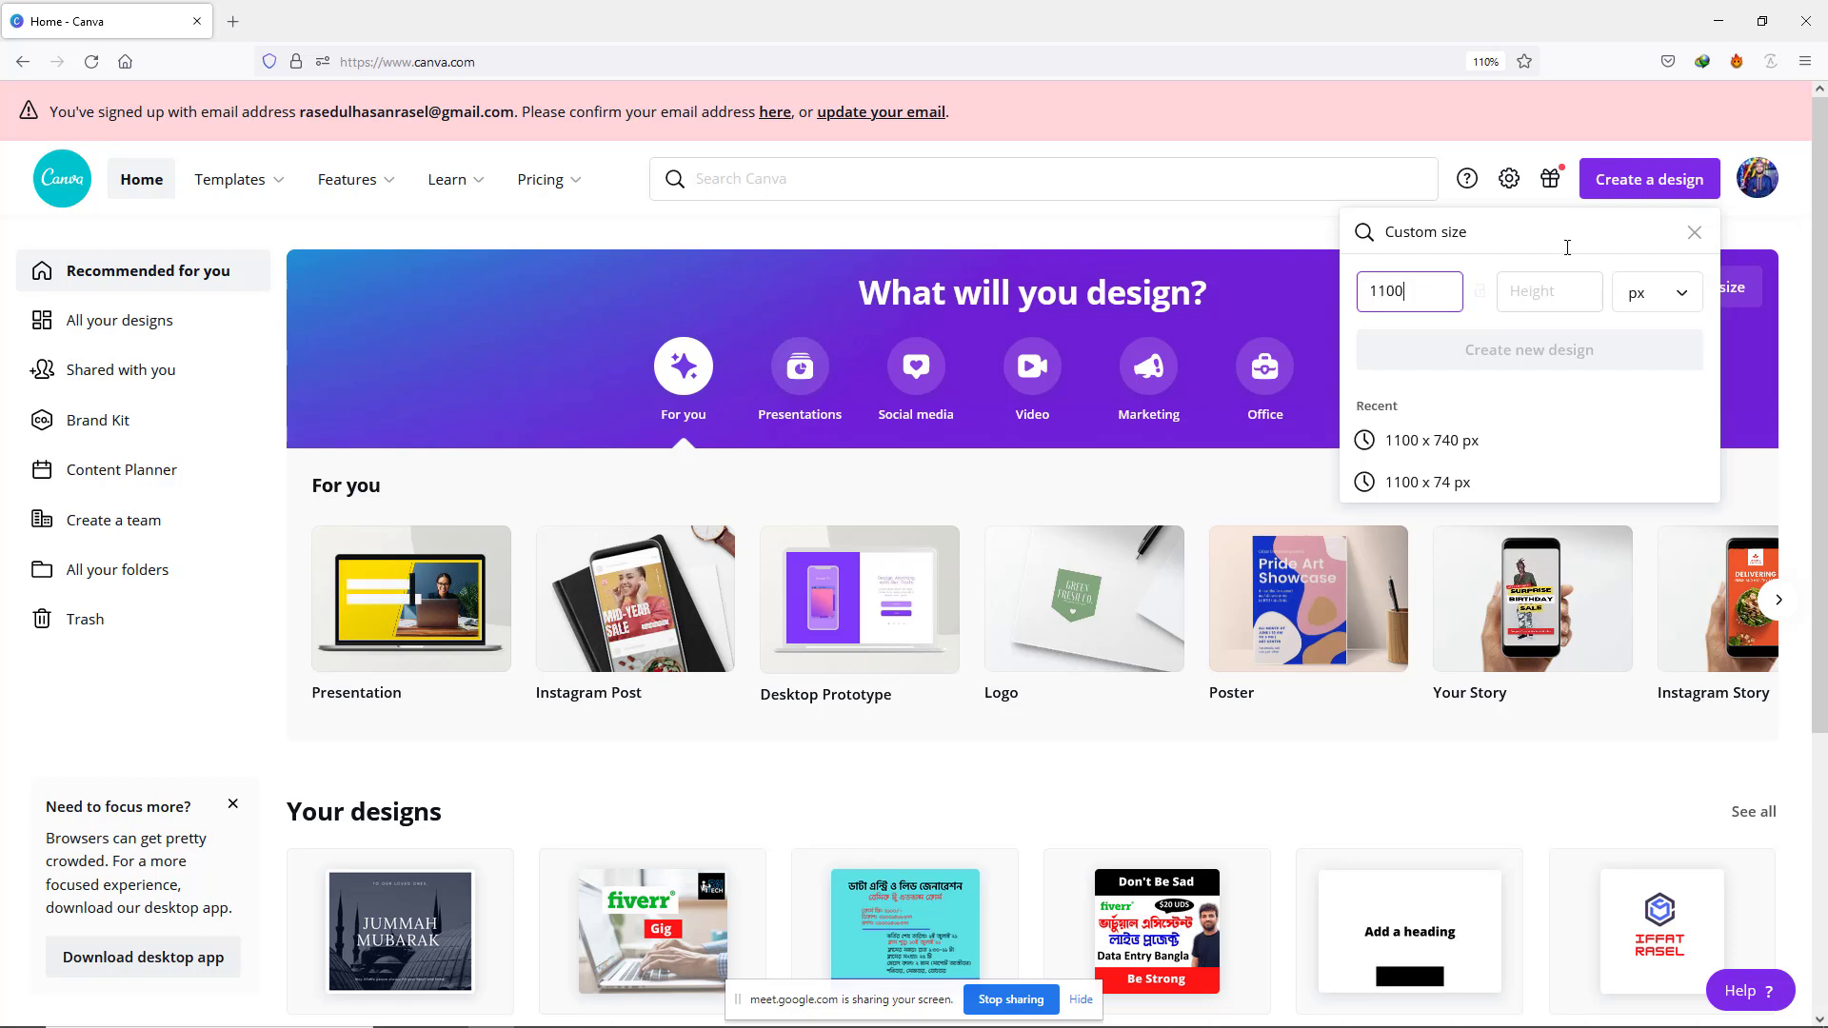
pyautogui.click(1548, 291)
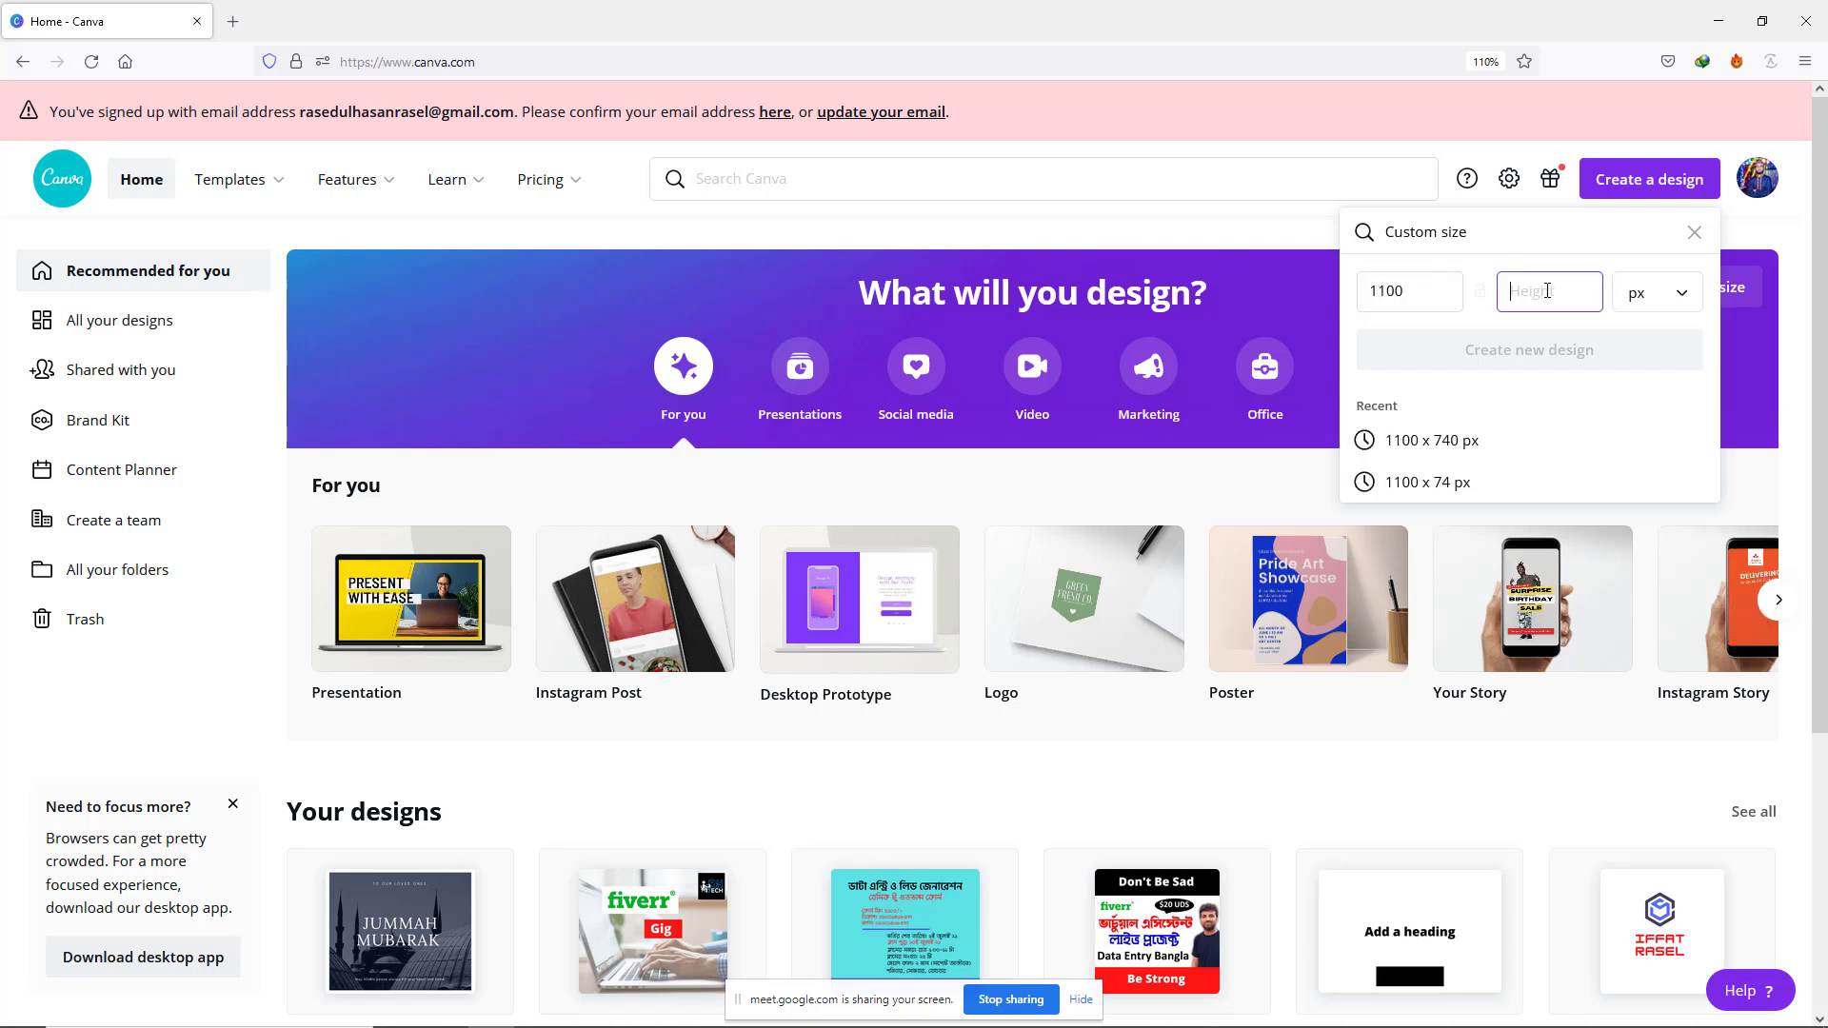
pyautogui.write('740')
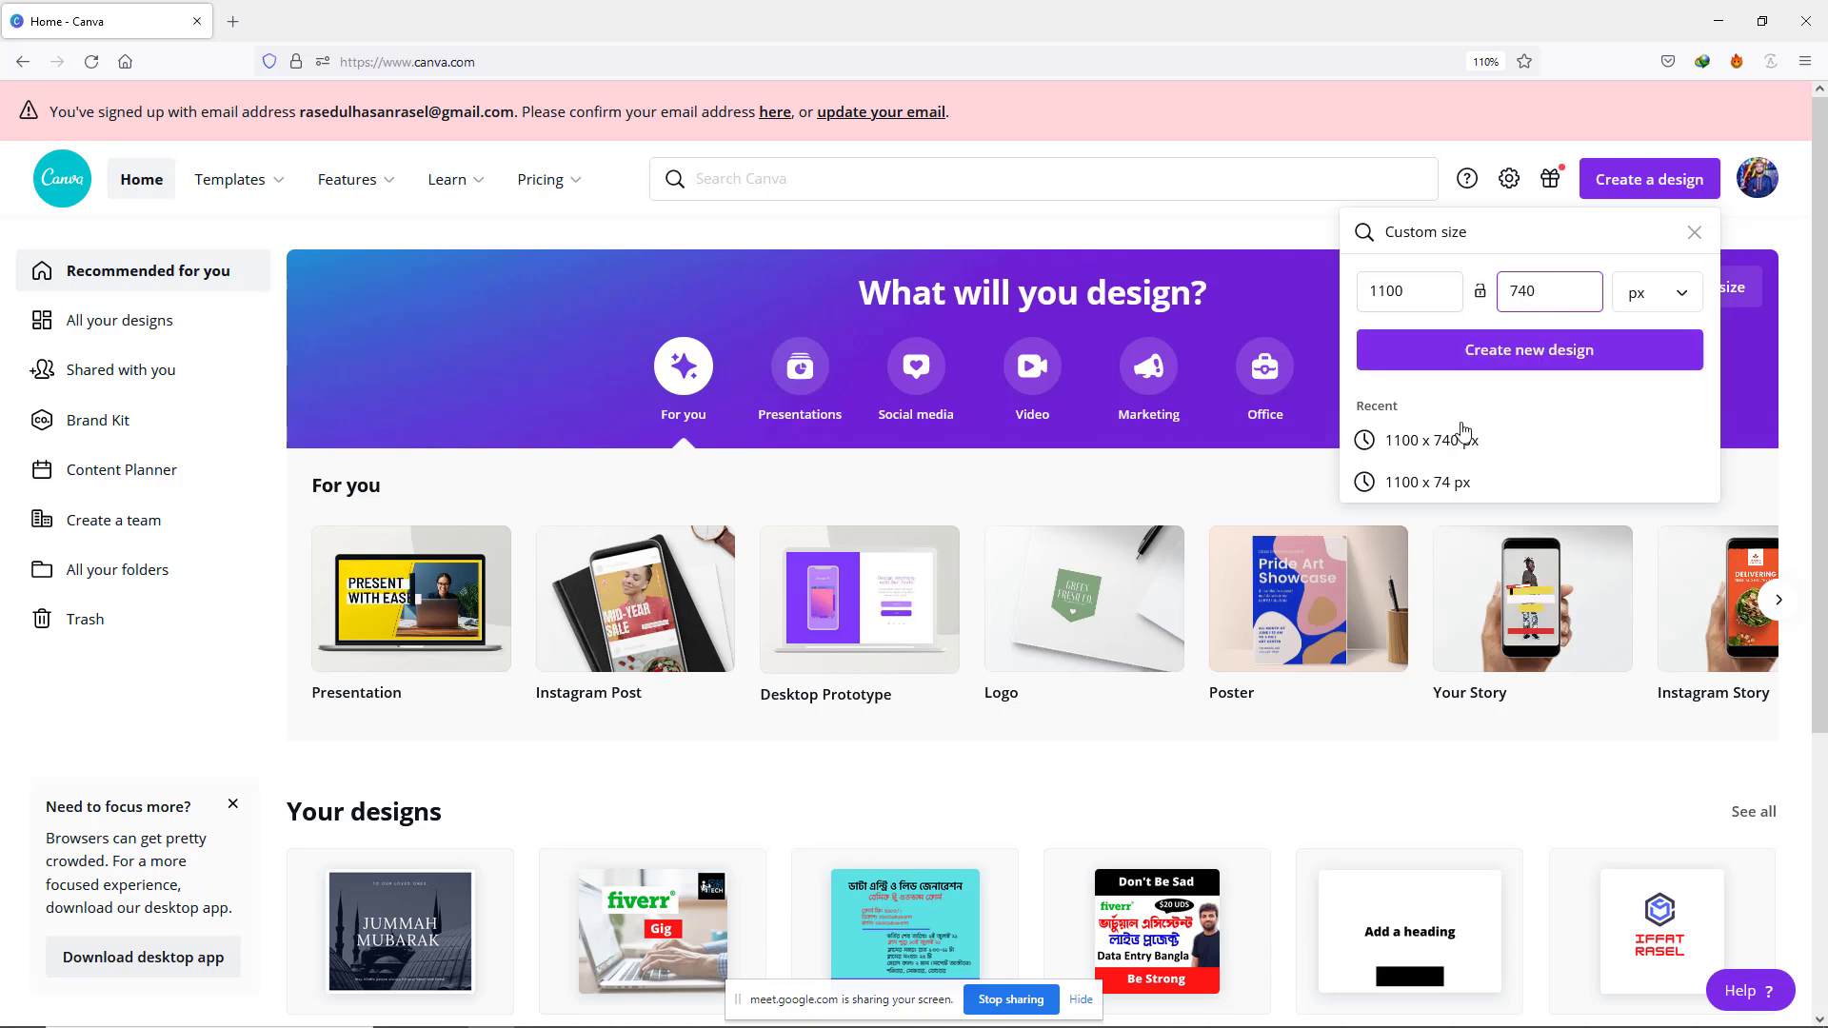
pyautogui.click(1482, 347)
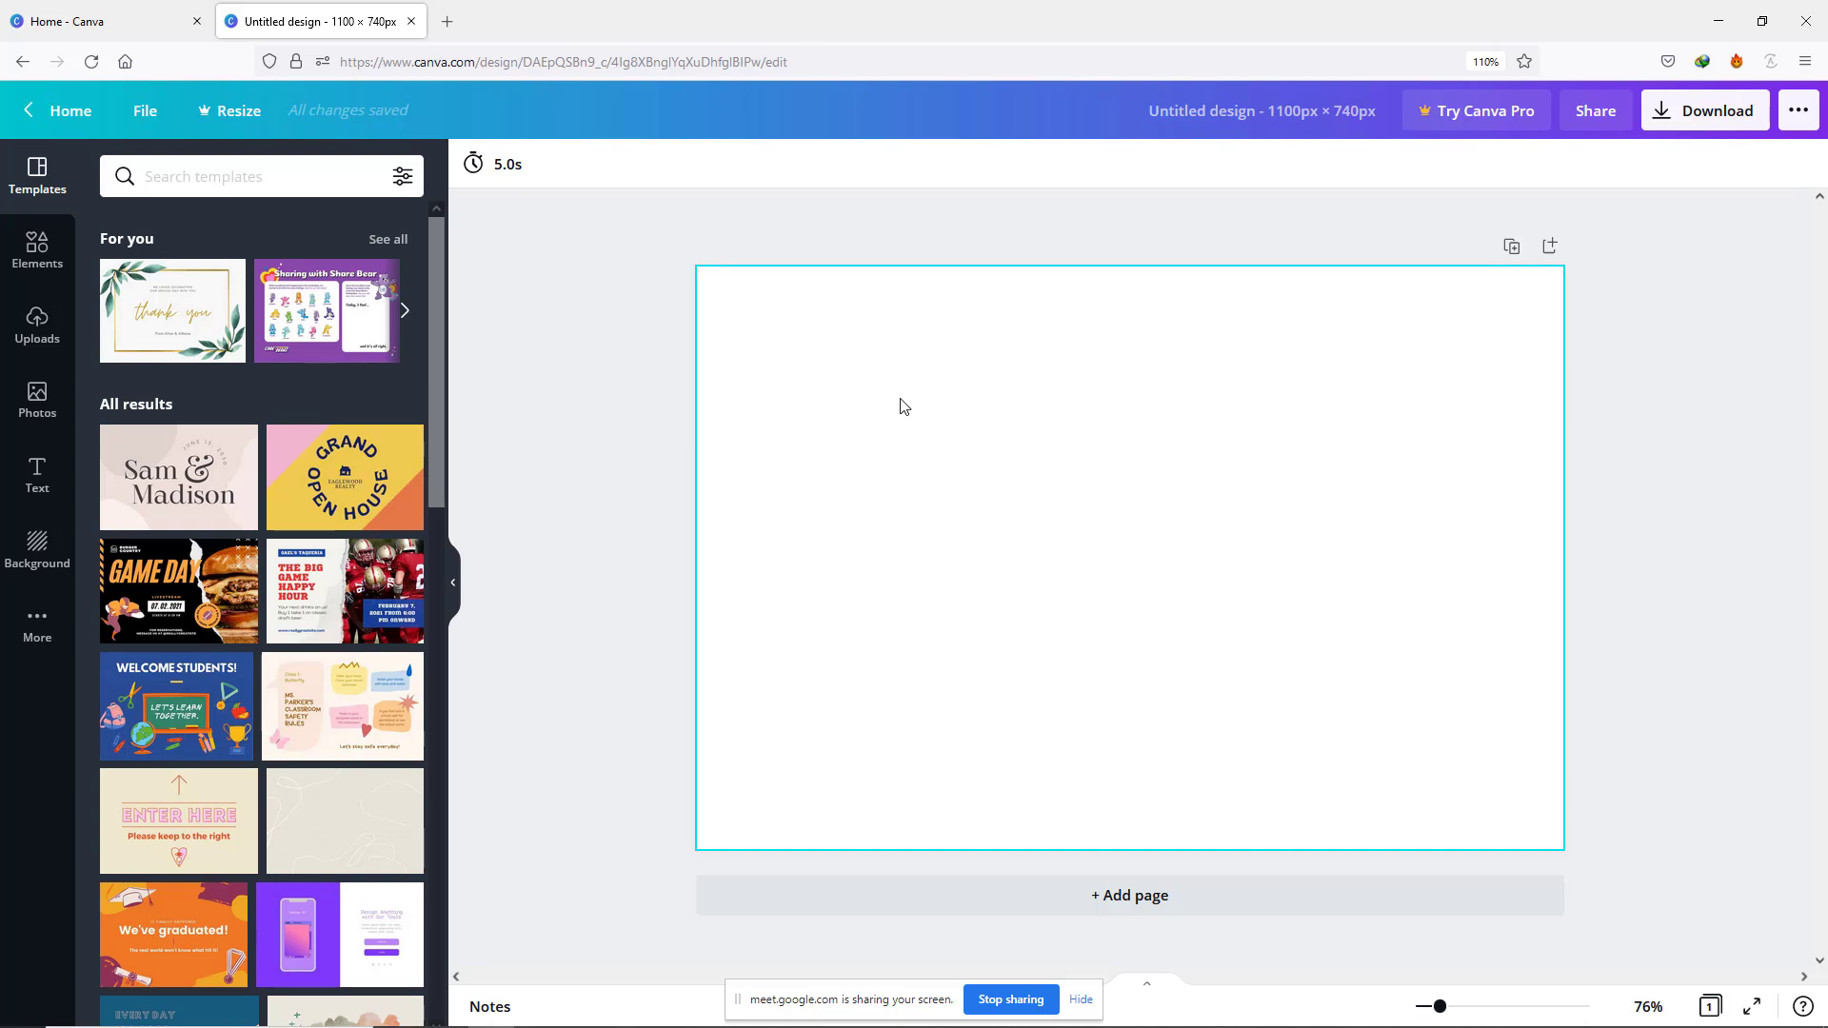
# Step: Browse the templates and apply the white Meridene Accounting letterhead with green and blue triangles to the page
pyautogui.scroll(-5, 255, 491)
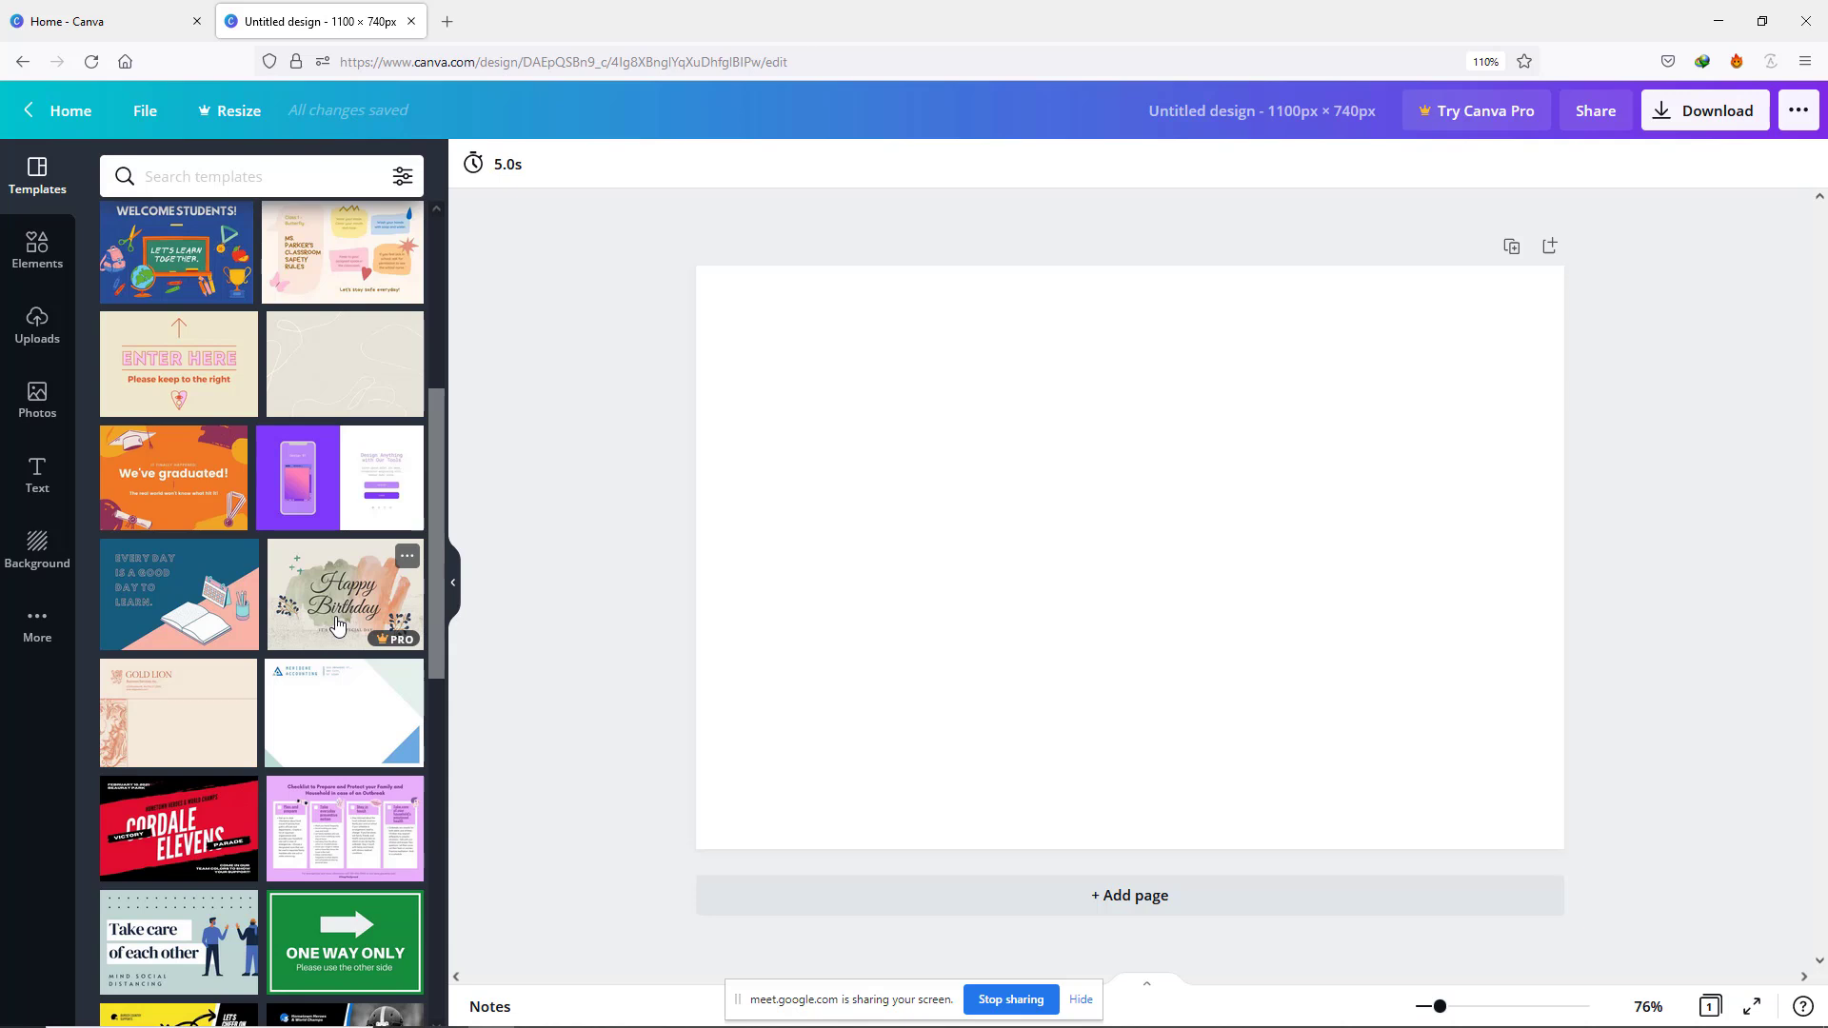
pyautogui.scroll(-1, 338, 624)
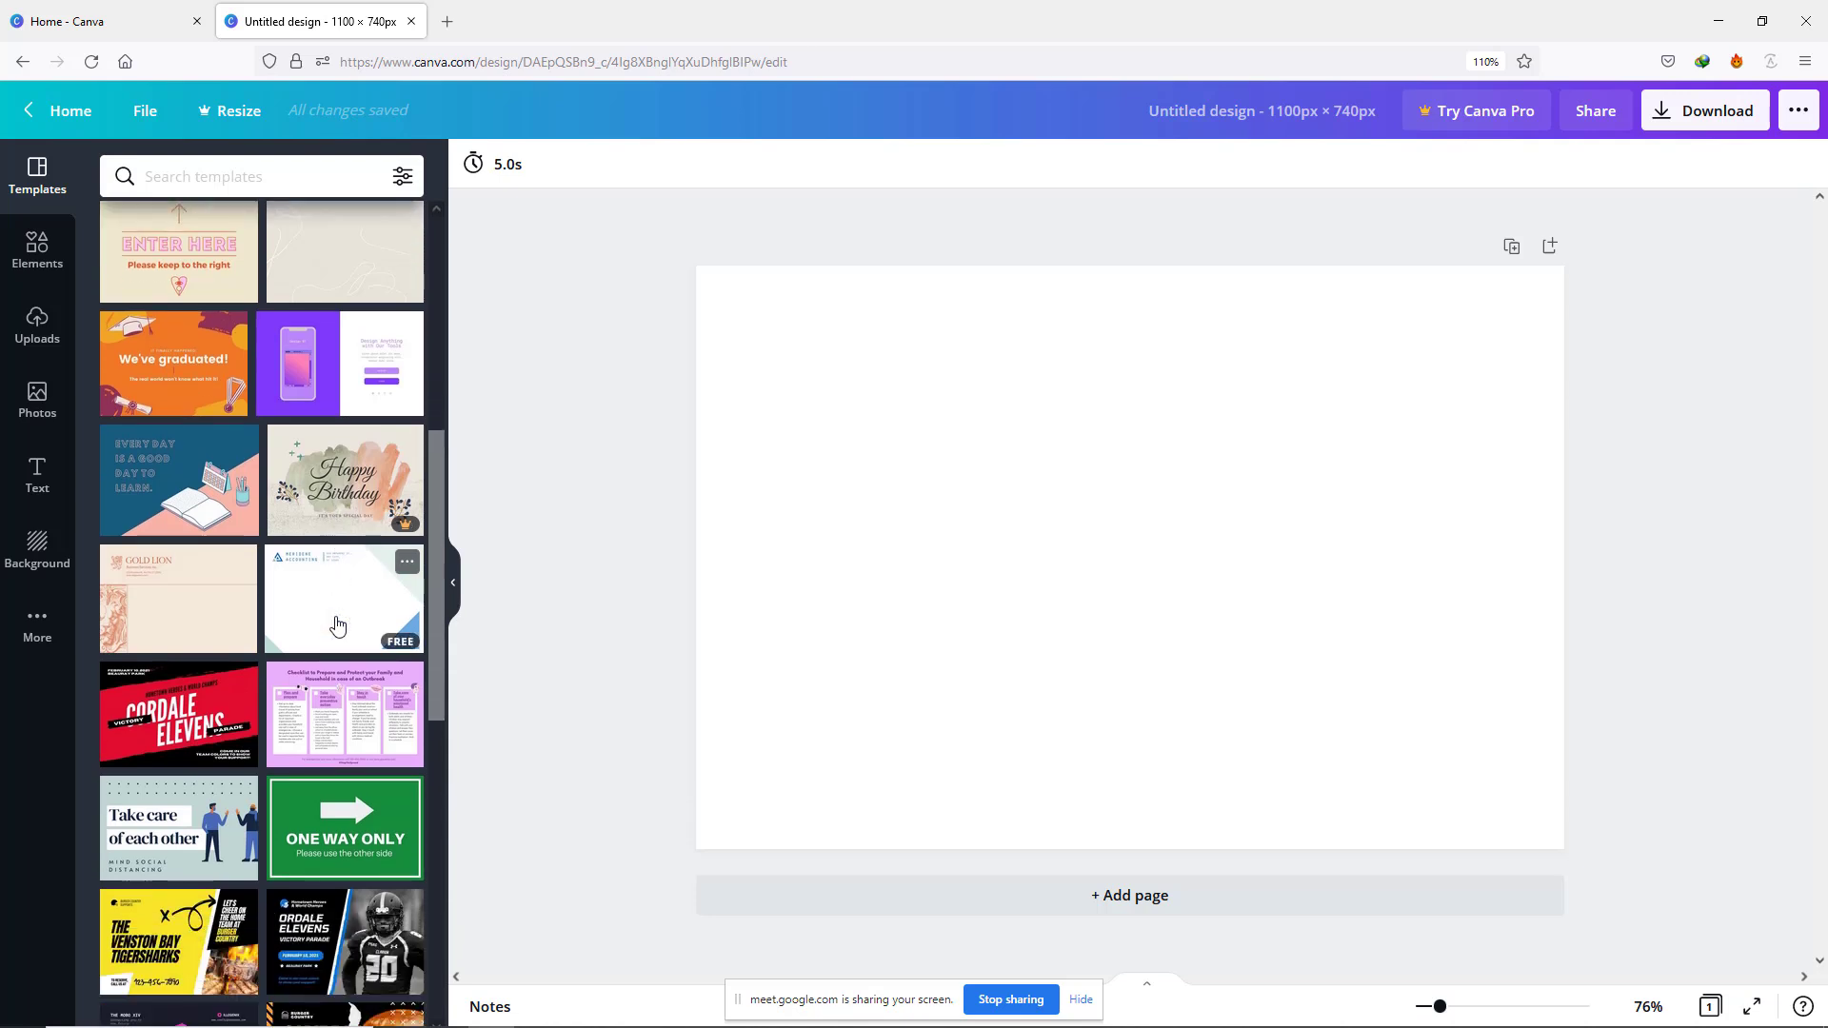
pyautogui.scroll(-2, 337, 625)
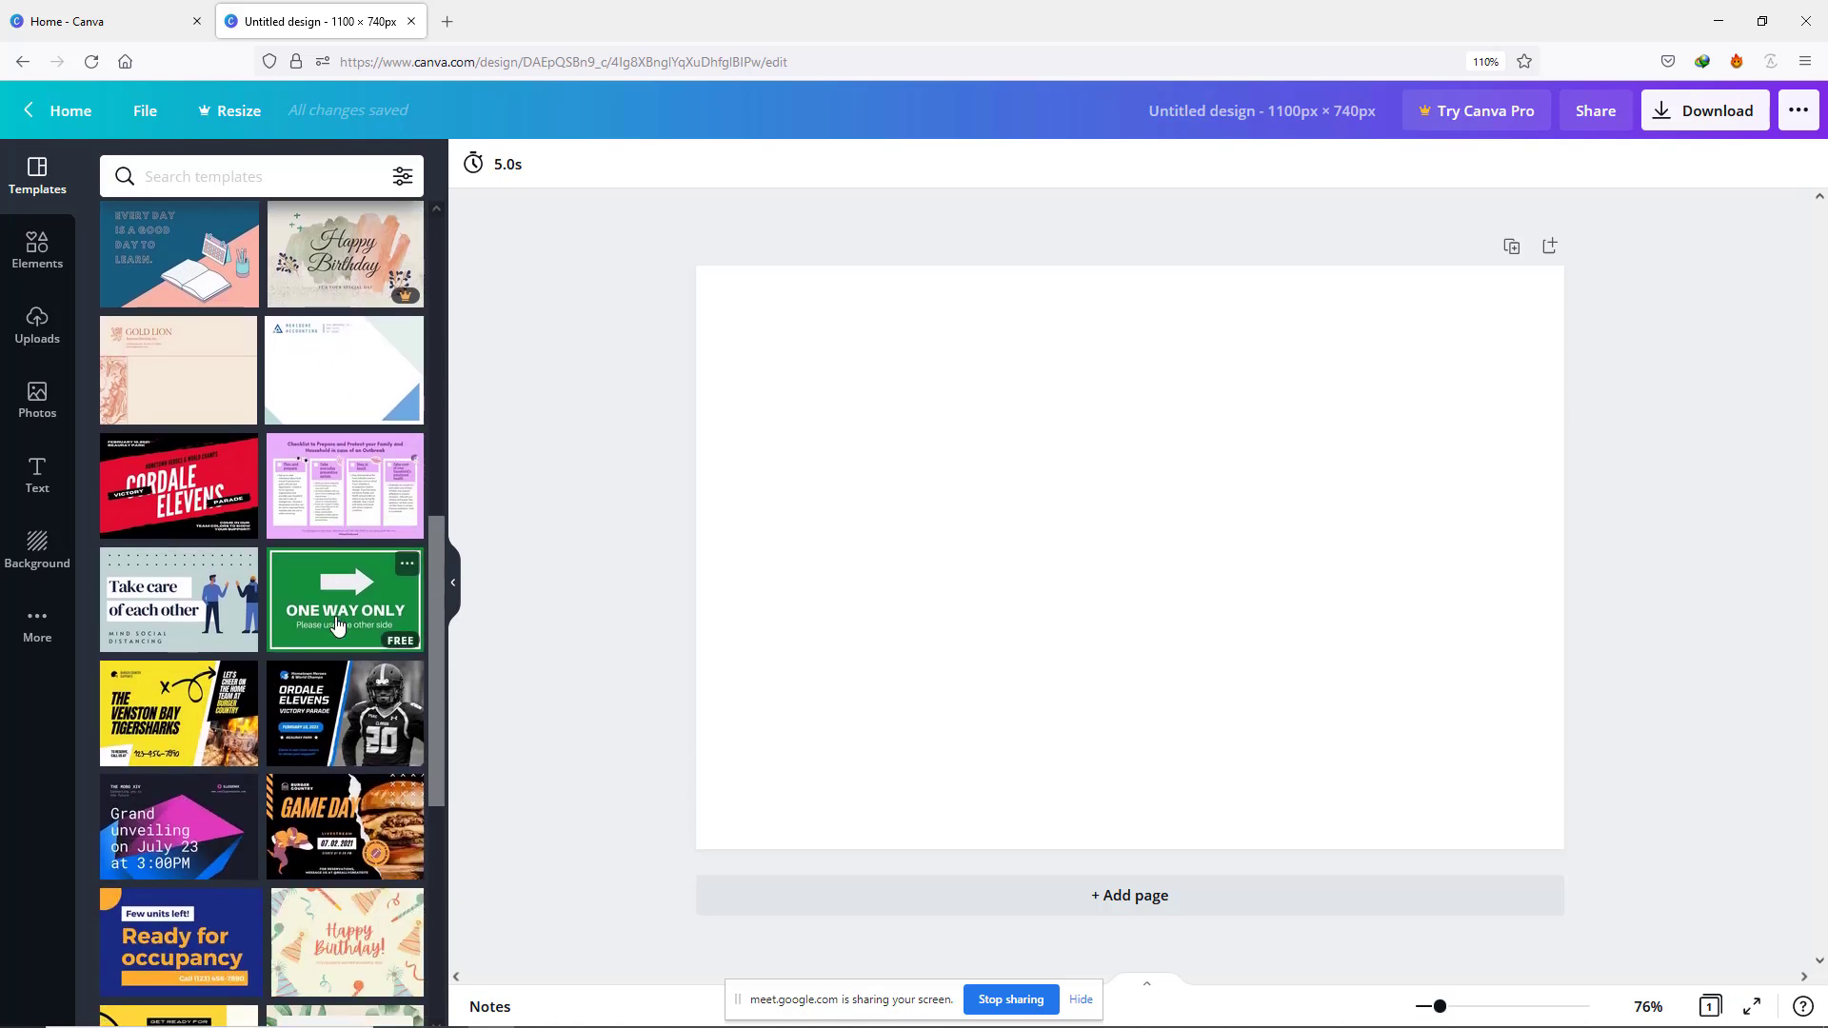
pyautogui.scroll(-1, 338, 624)
pyautogui.scroll(-2, 337, 624)
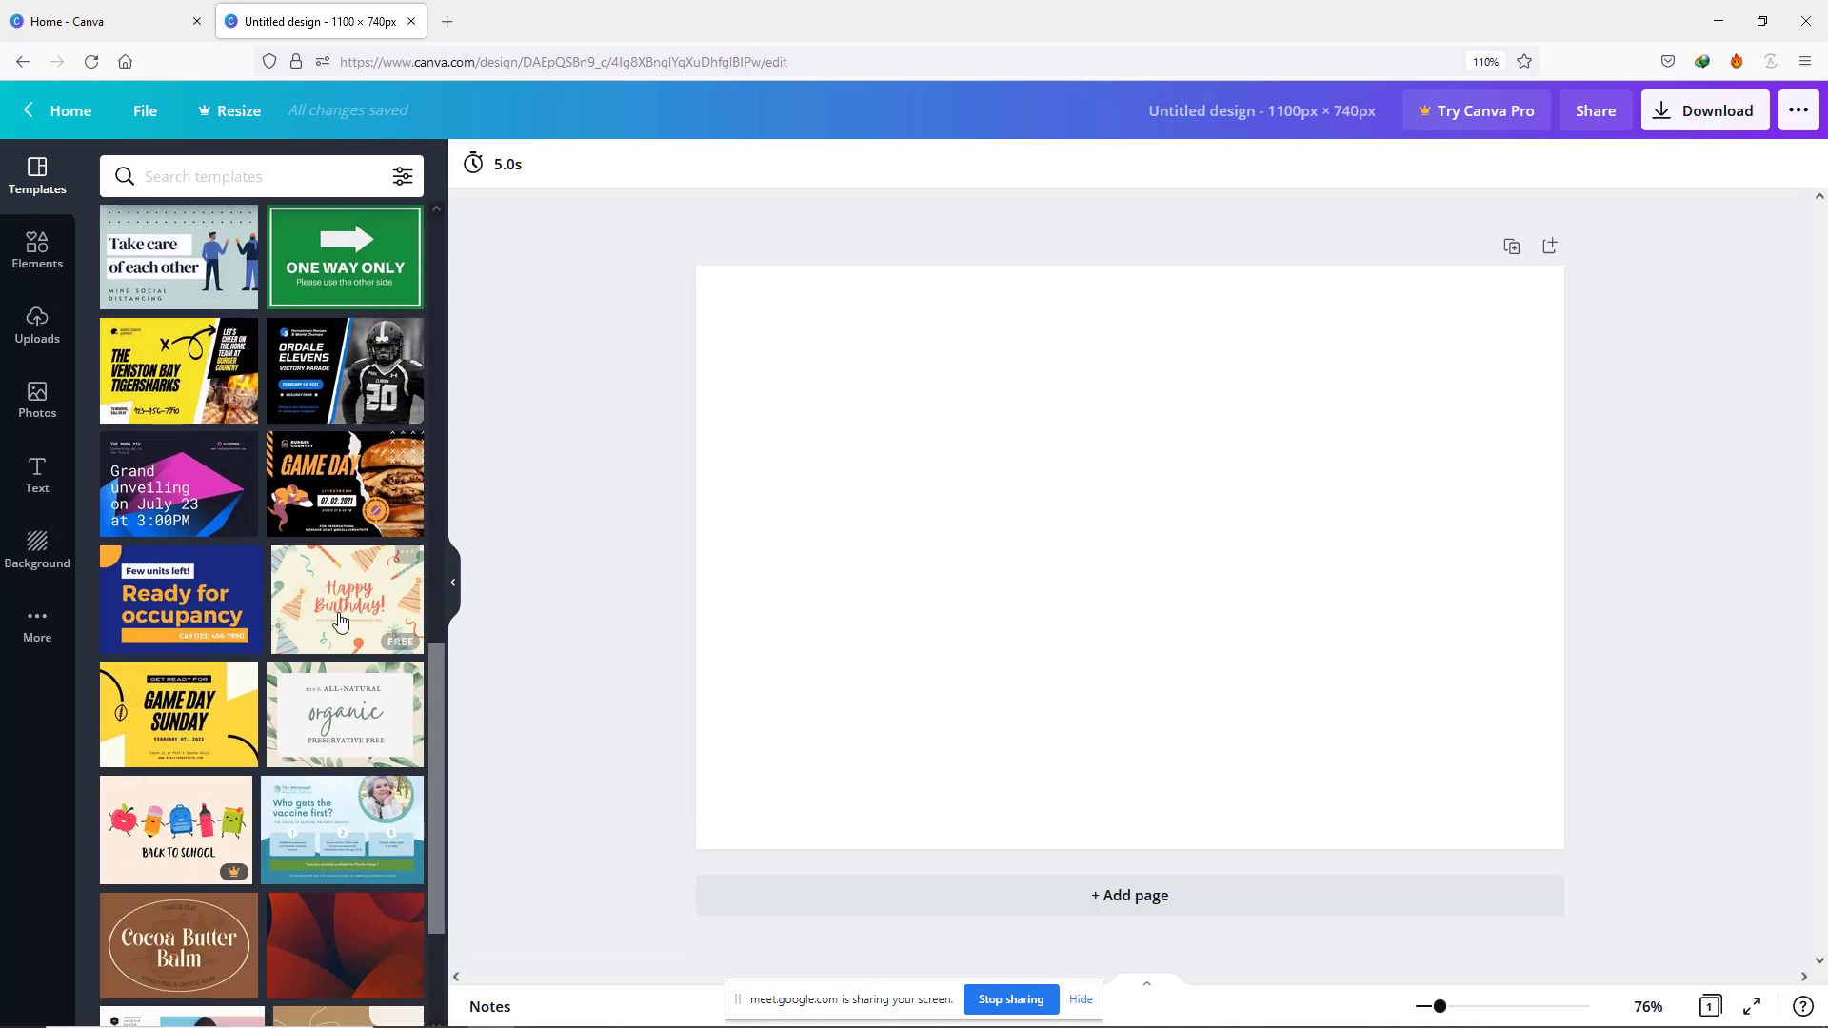
pyautogui.scroll(-4, 343, 620)
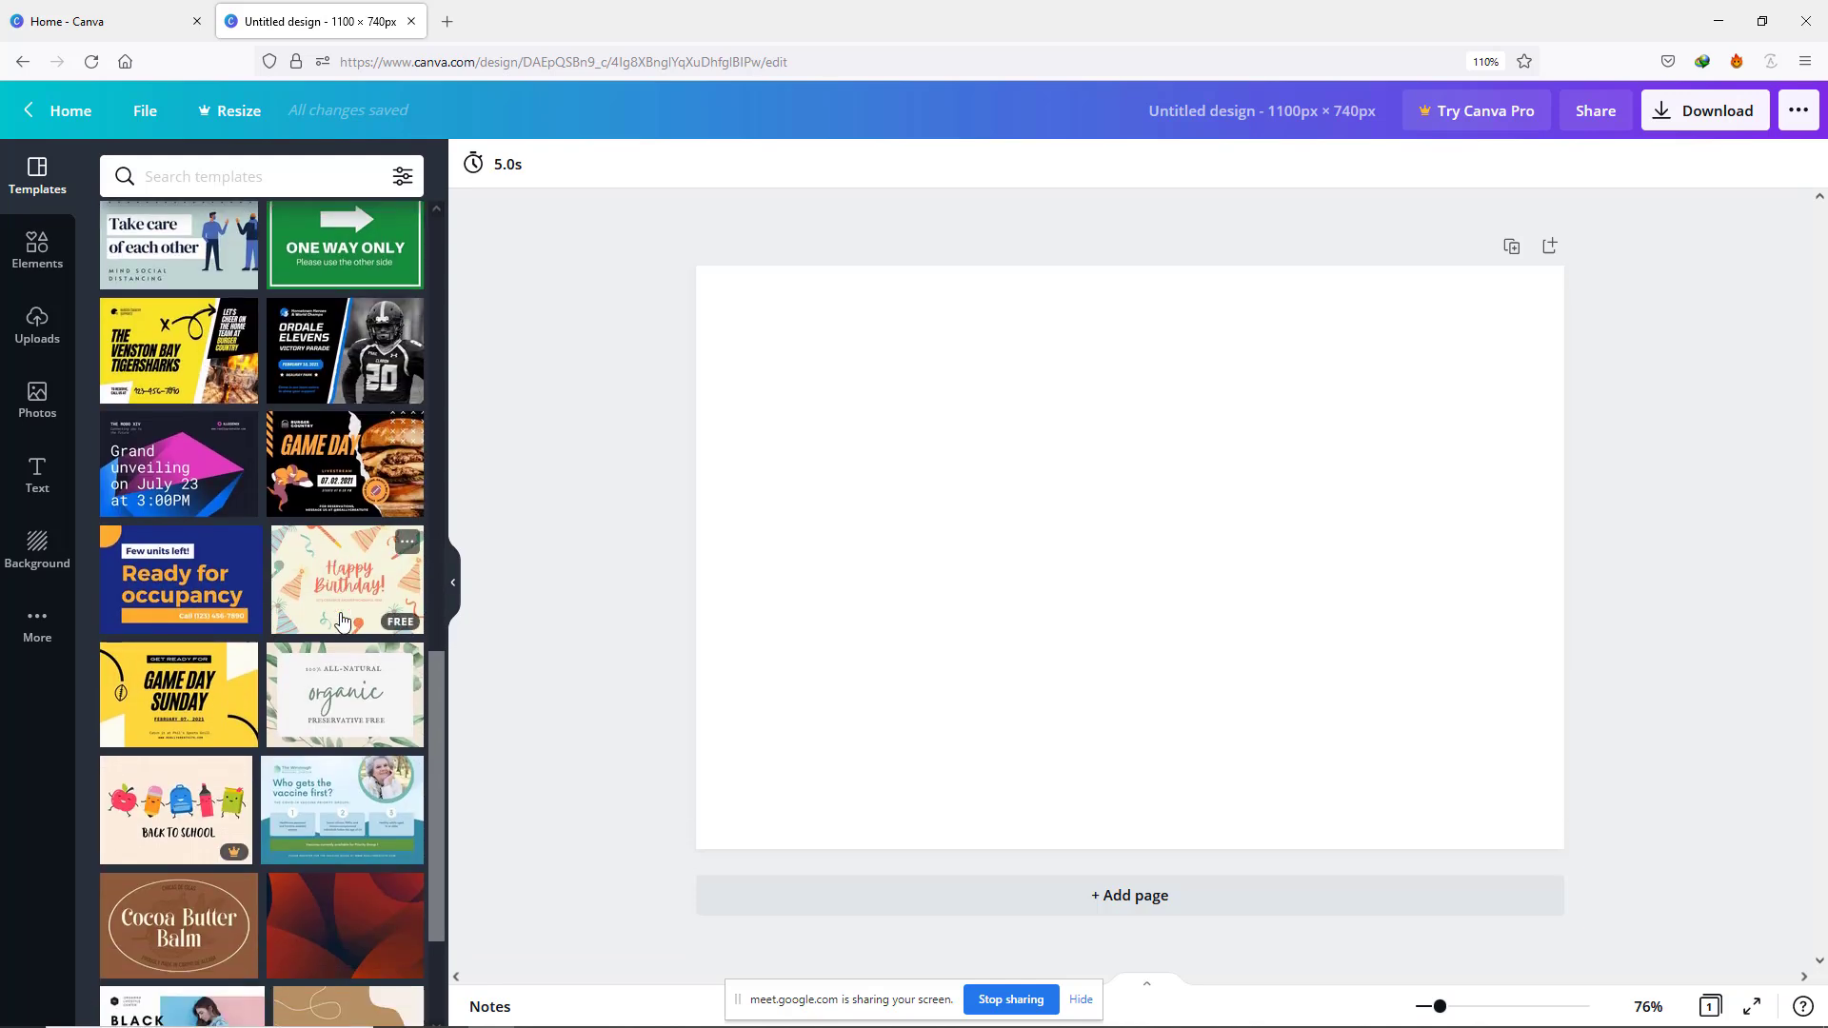
pyautogui.scroll(5, 343, 614)
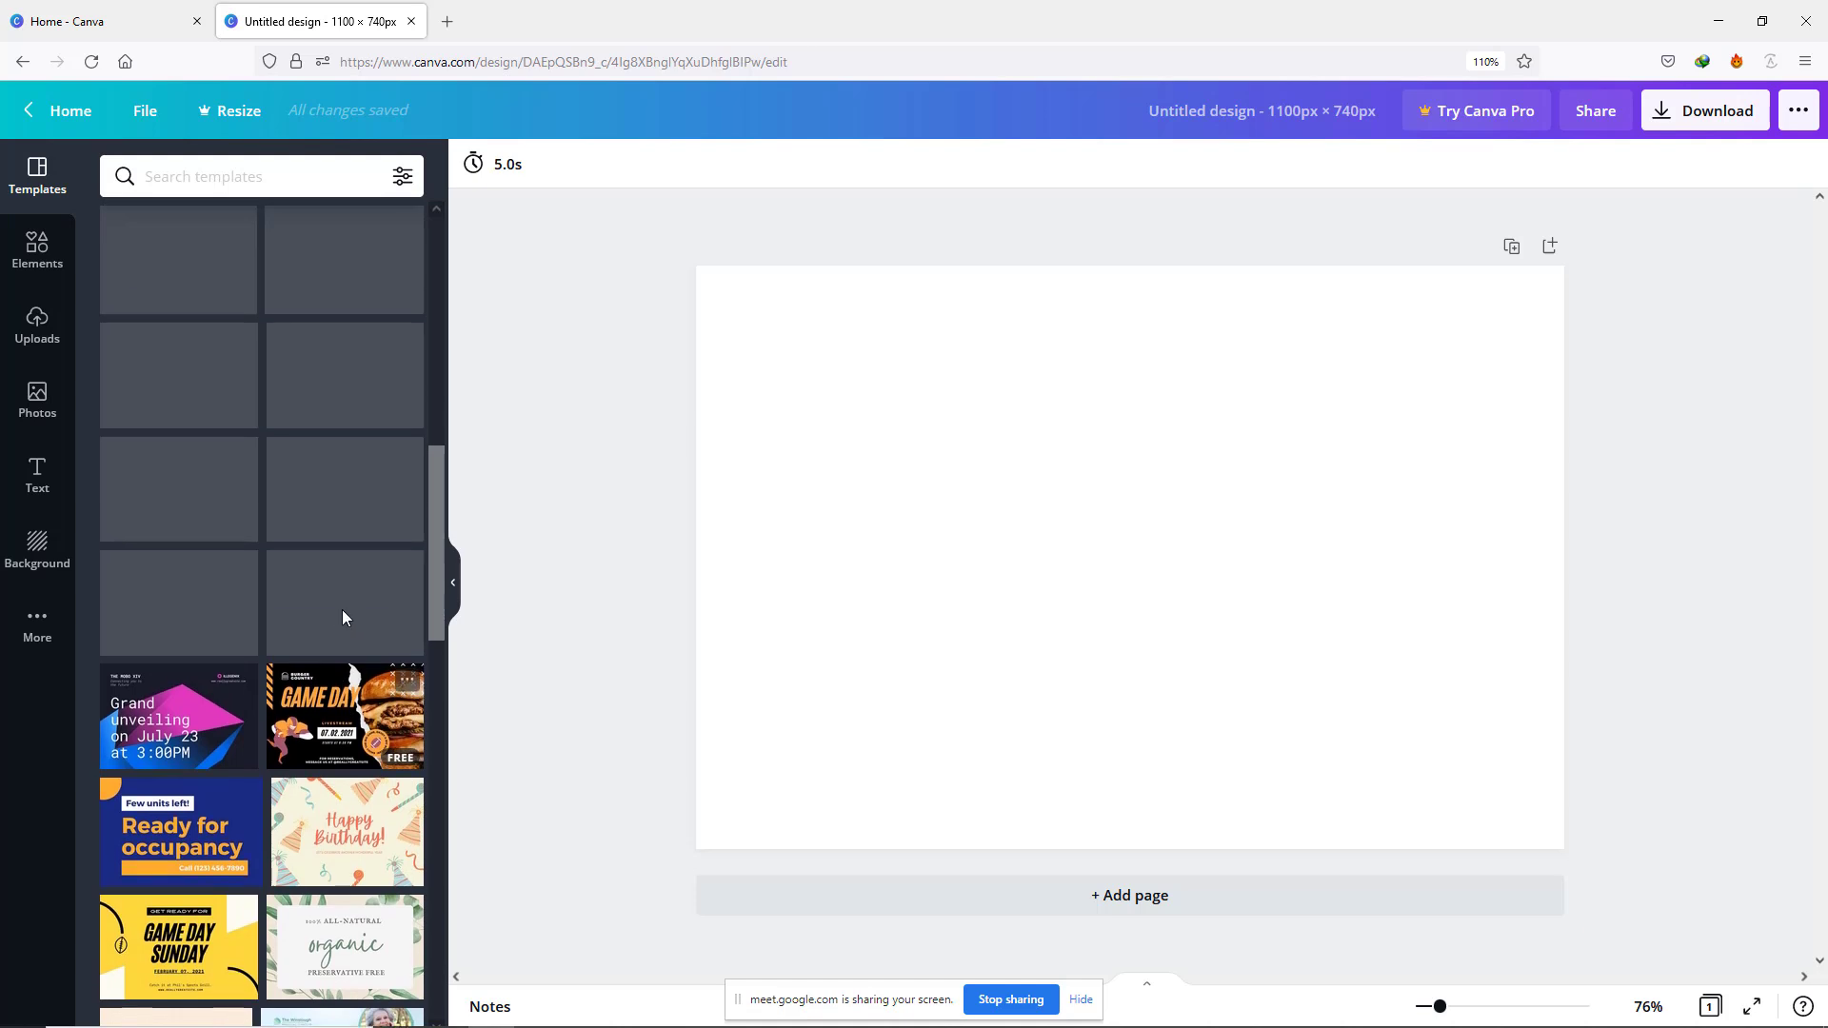
pyautogui.click(305, 680)
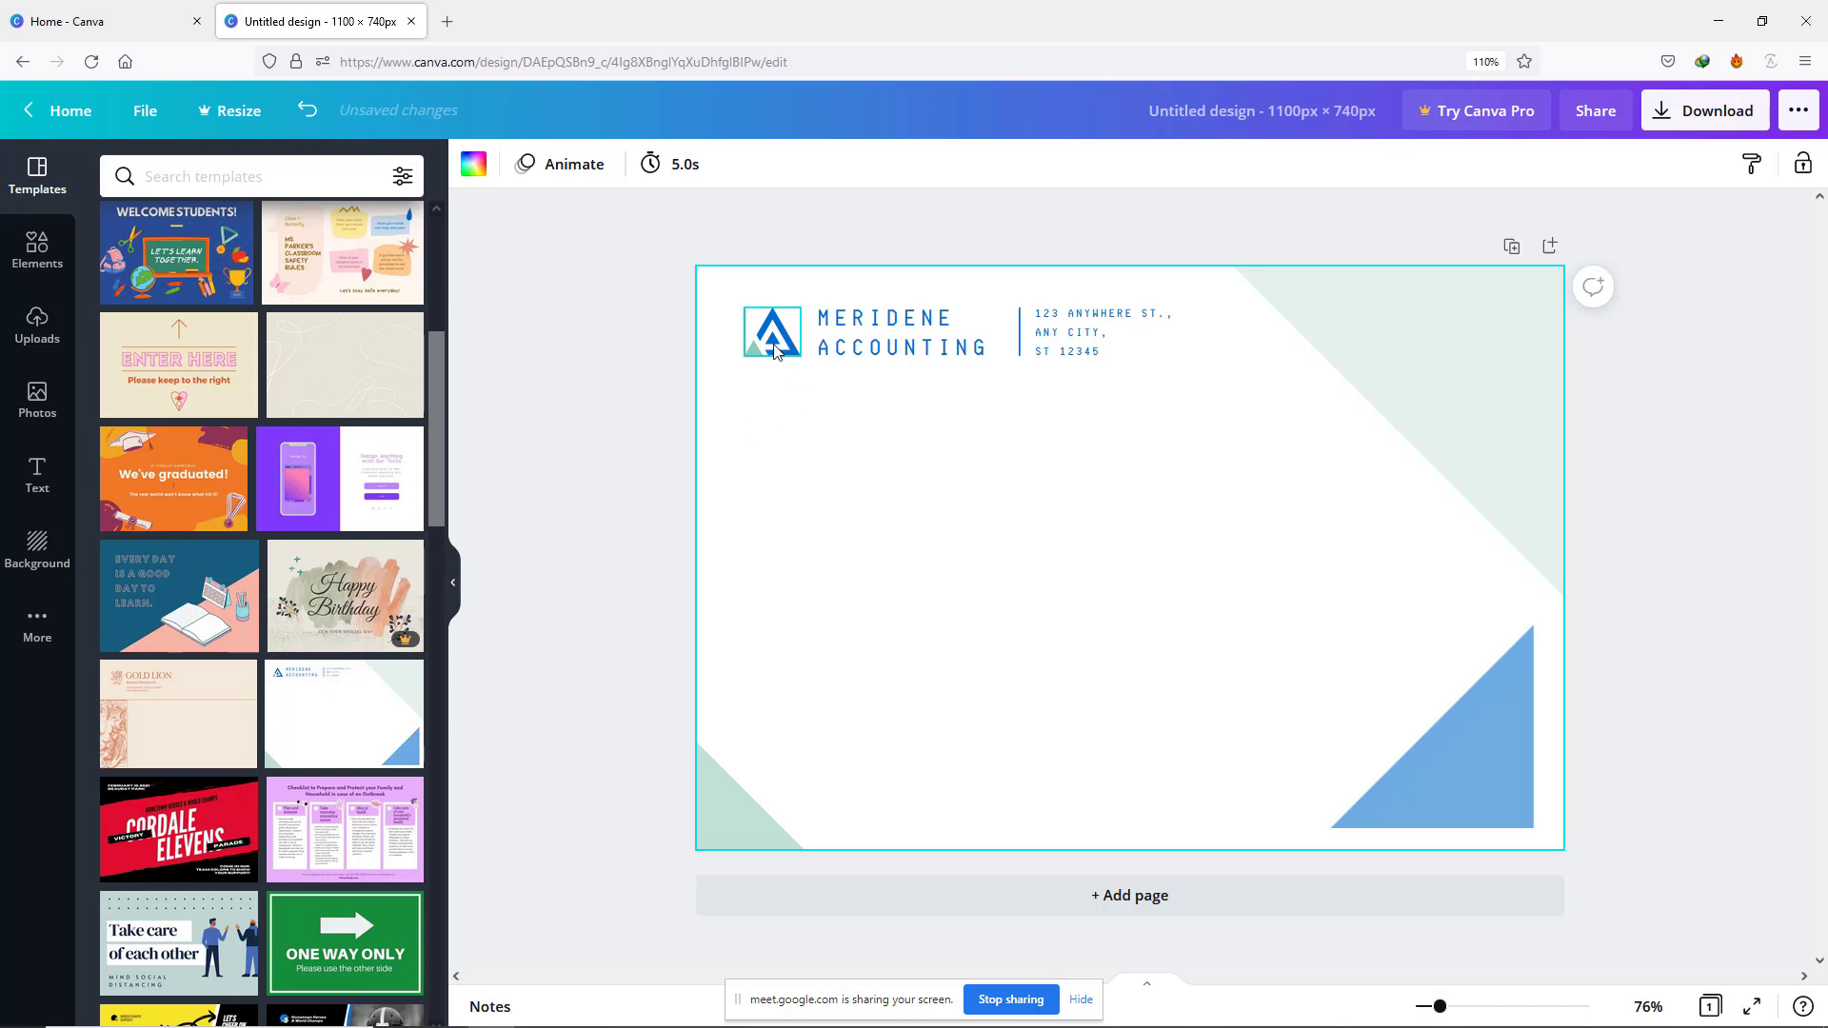
# Step: Delete the address text with its divider line, the company name and the triangular logo from the template
pyautogui.click(1040, 335)
pyautogui.press('Delete')
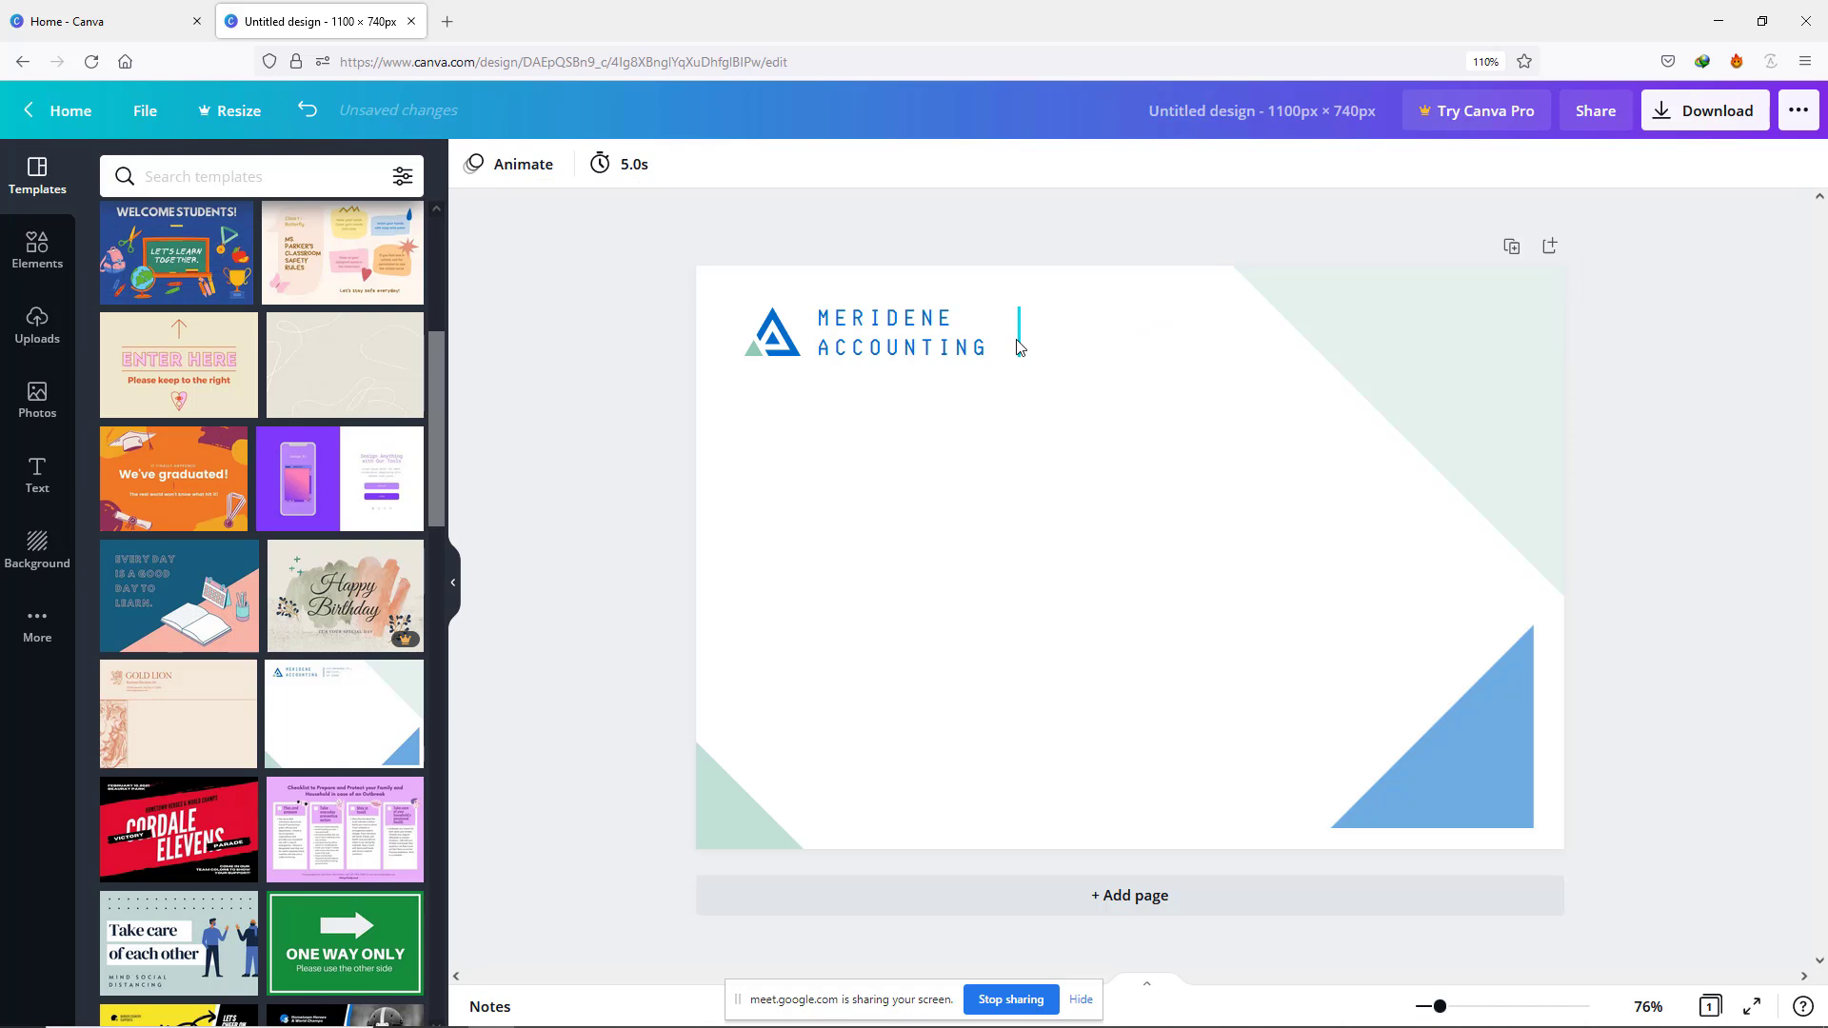
pyautogui.click(921, 338)
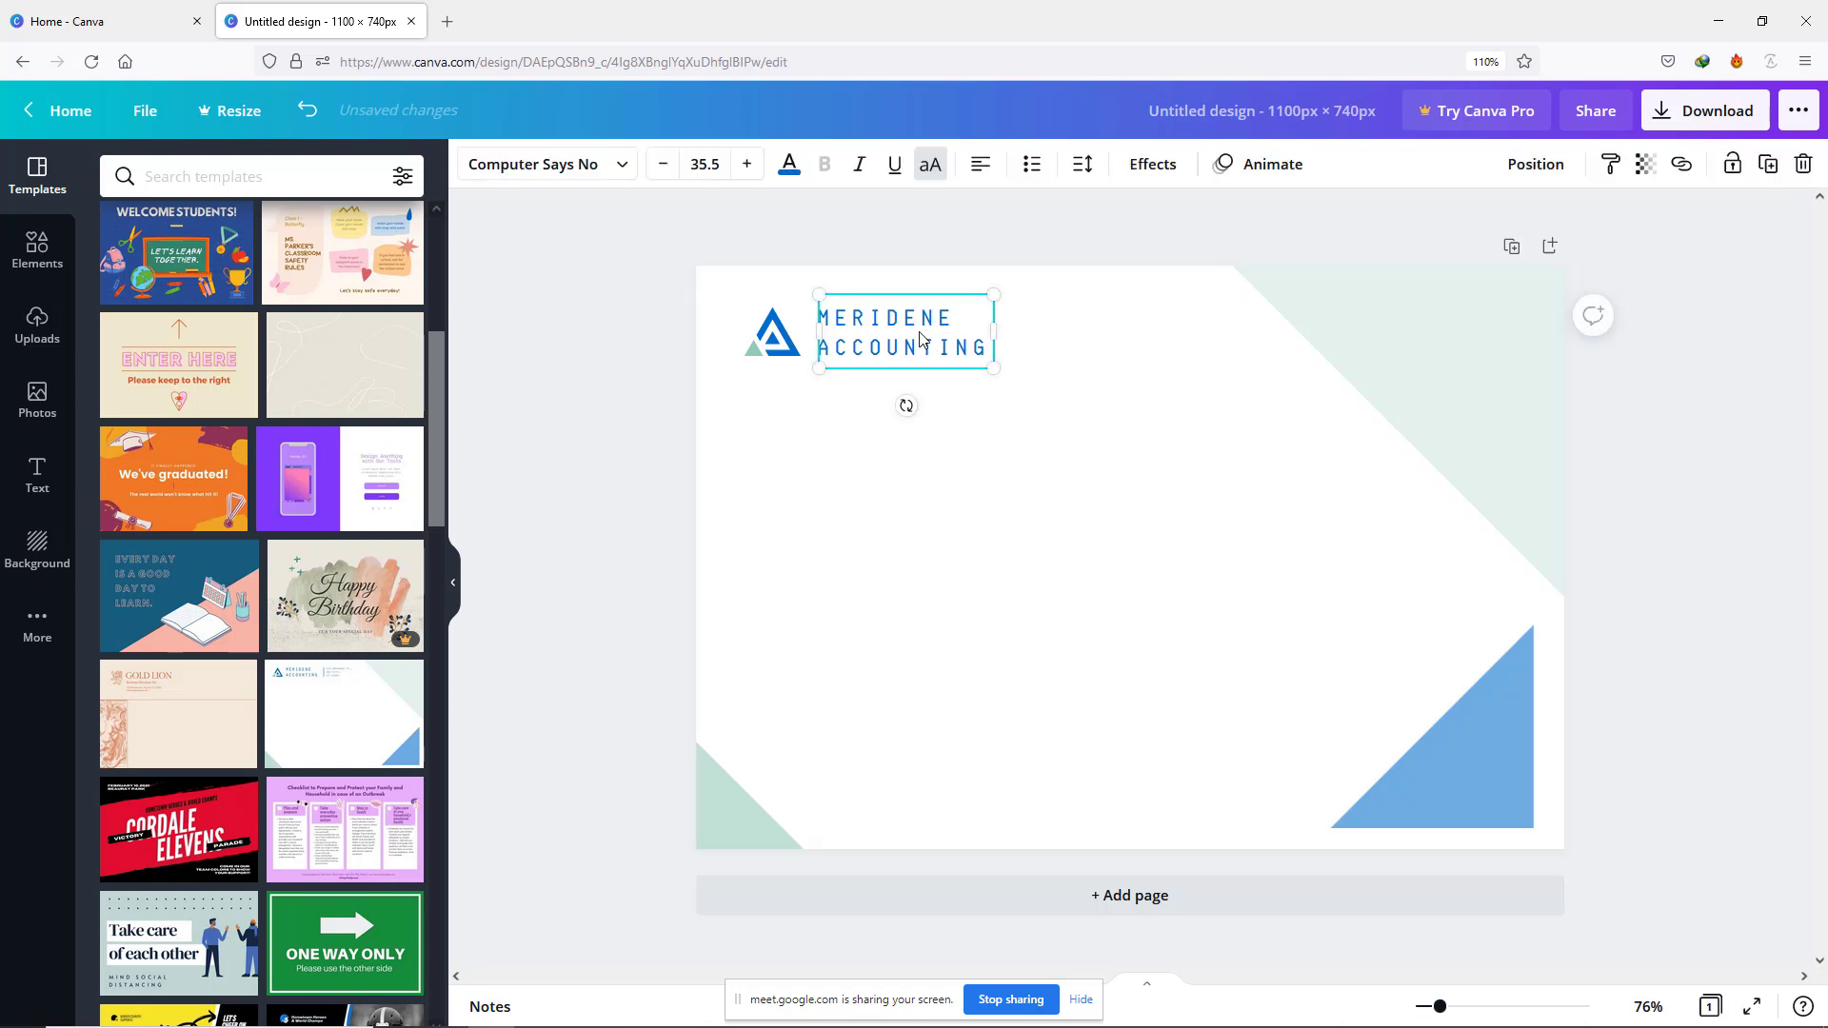
pyautogui.press('Delete')
pyautogui.click(779, 341)
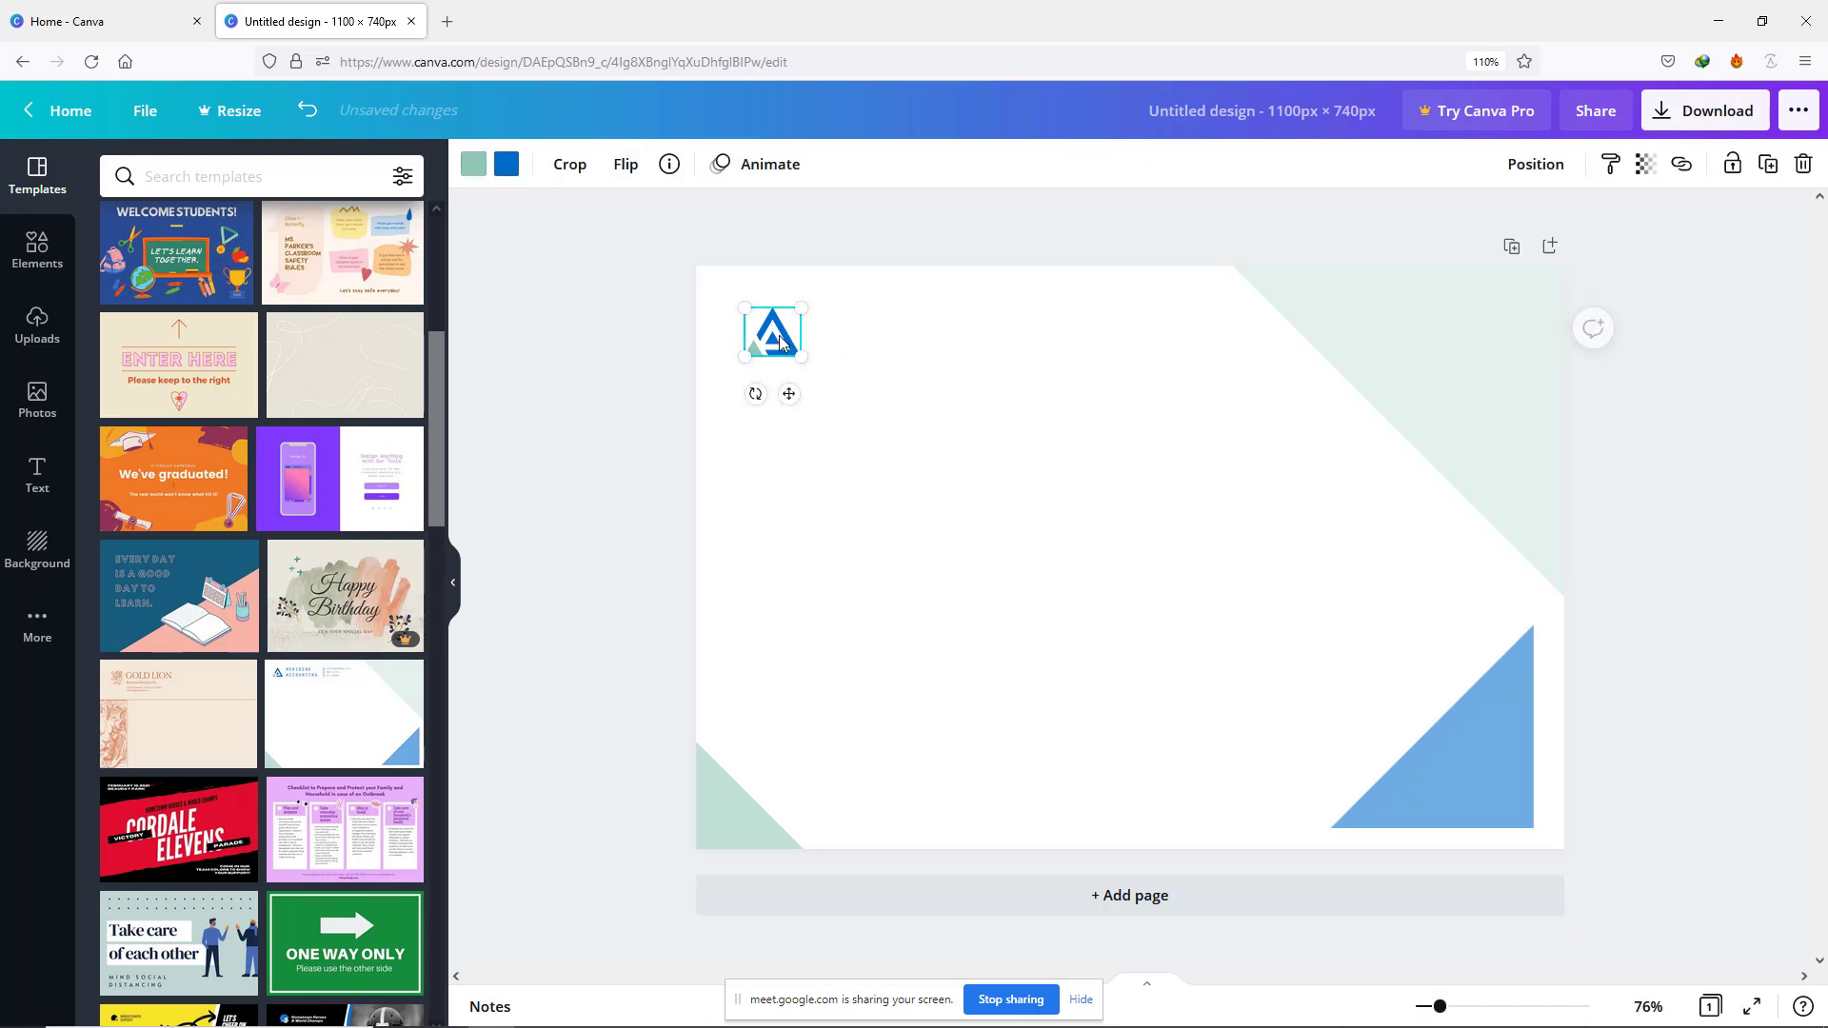
pyautogui.press('Delete')
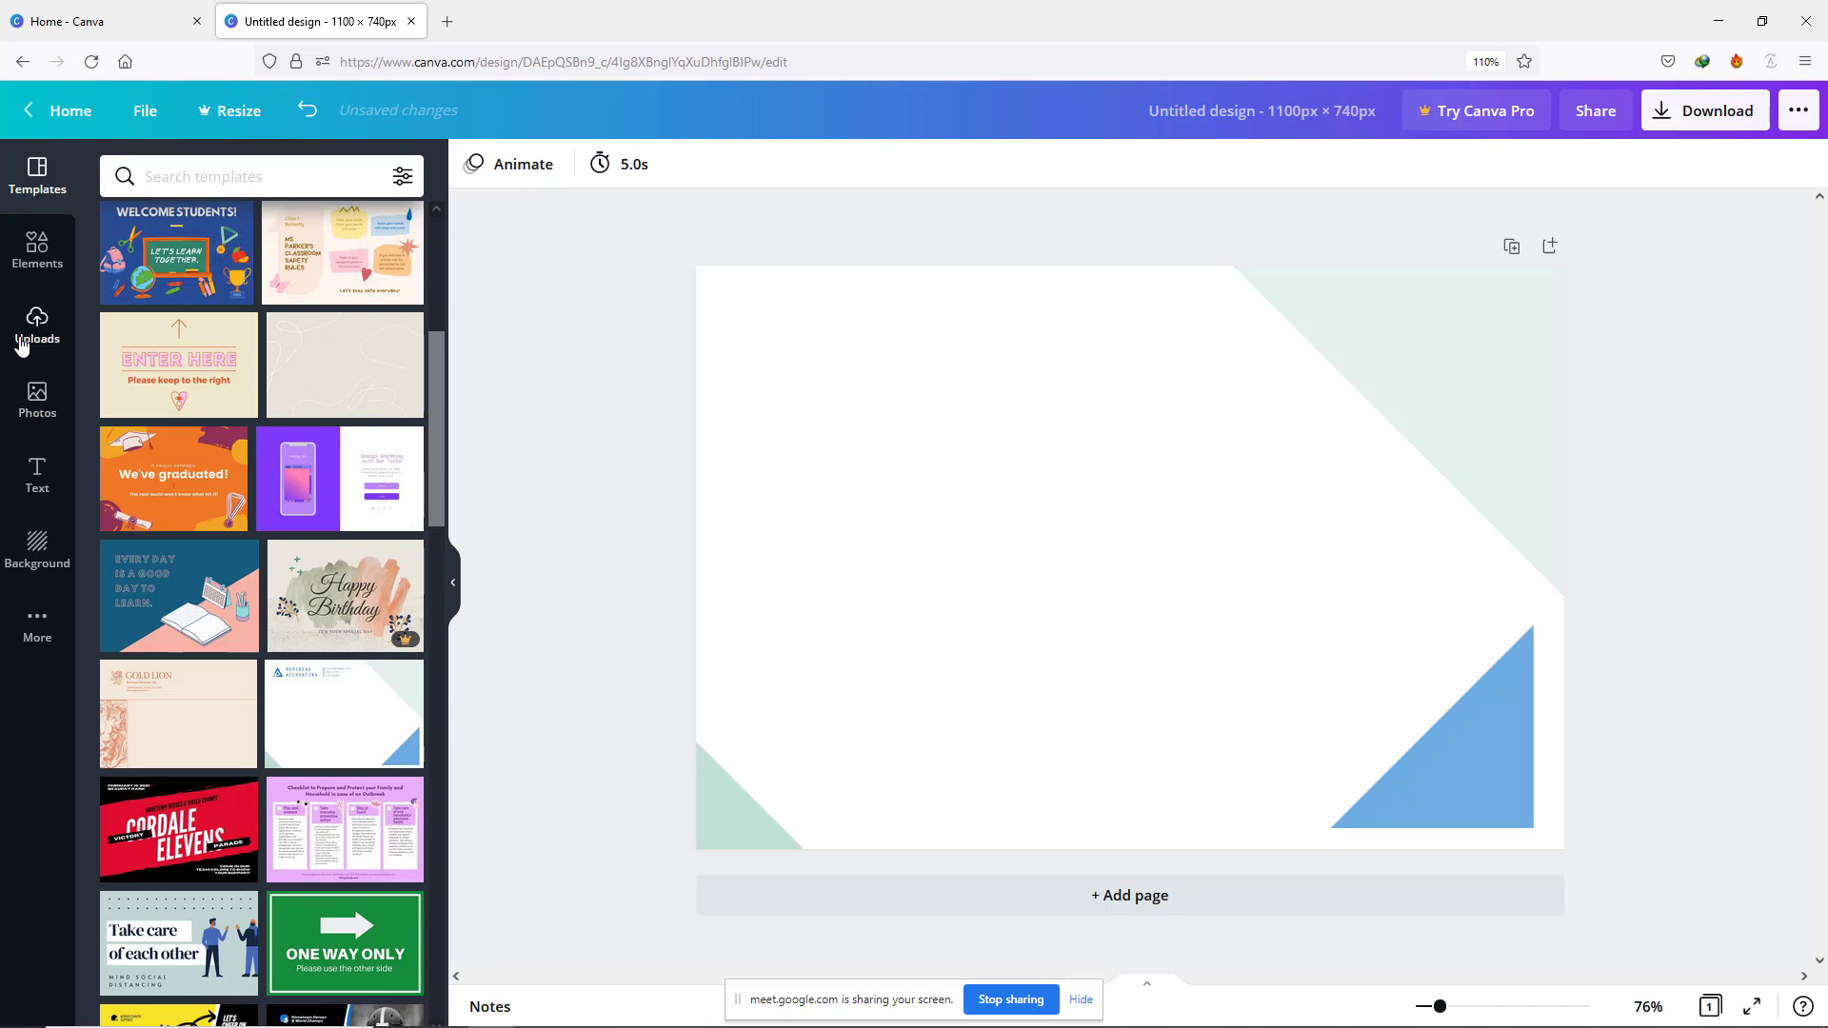
# Step: Add a heading text box to the page
pyautogui.click(38, 474)
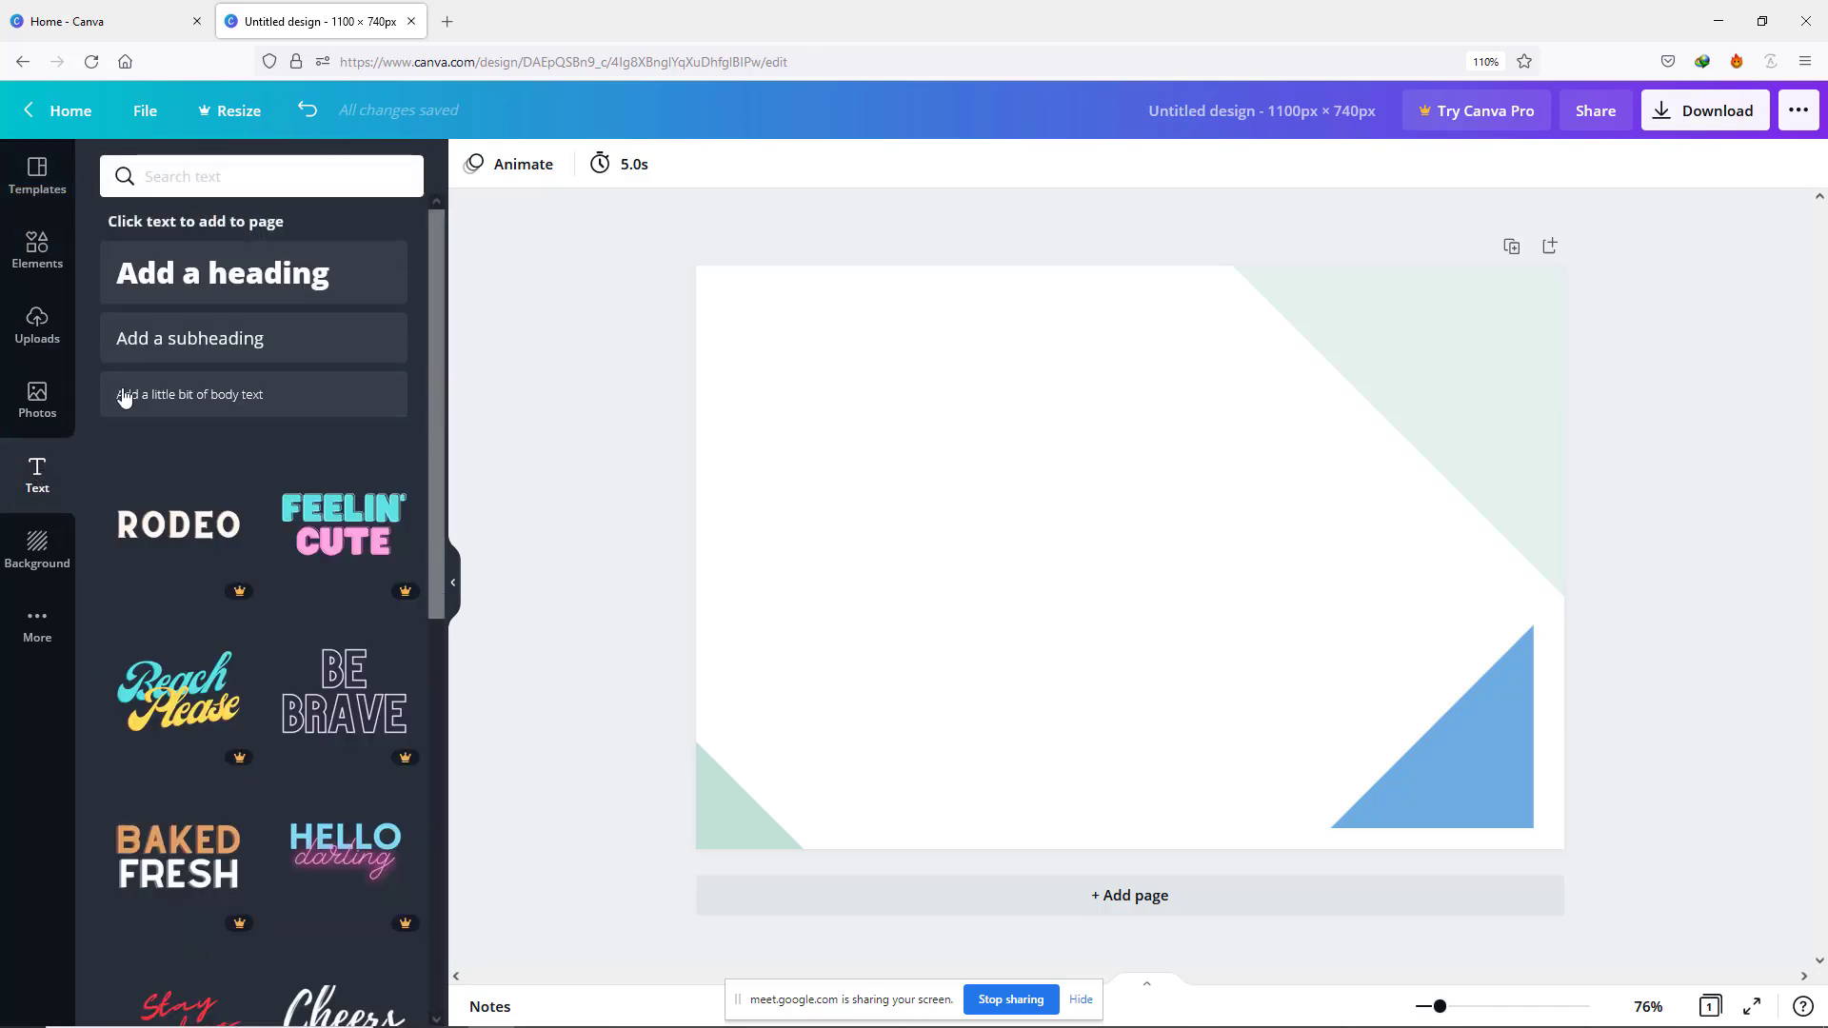
pyautogui.click(200, 276)
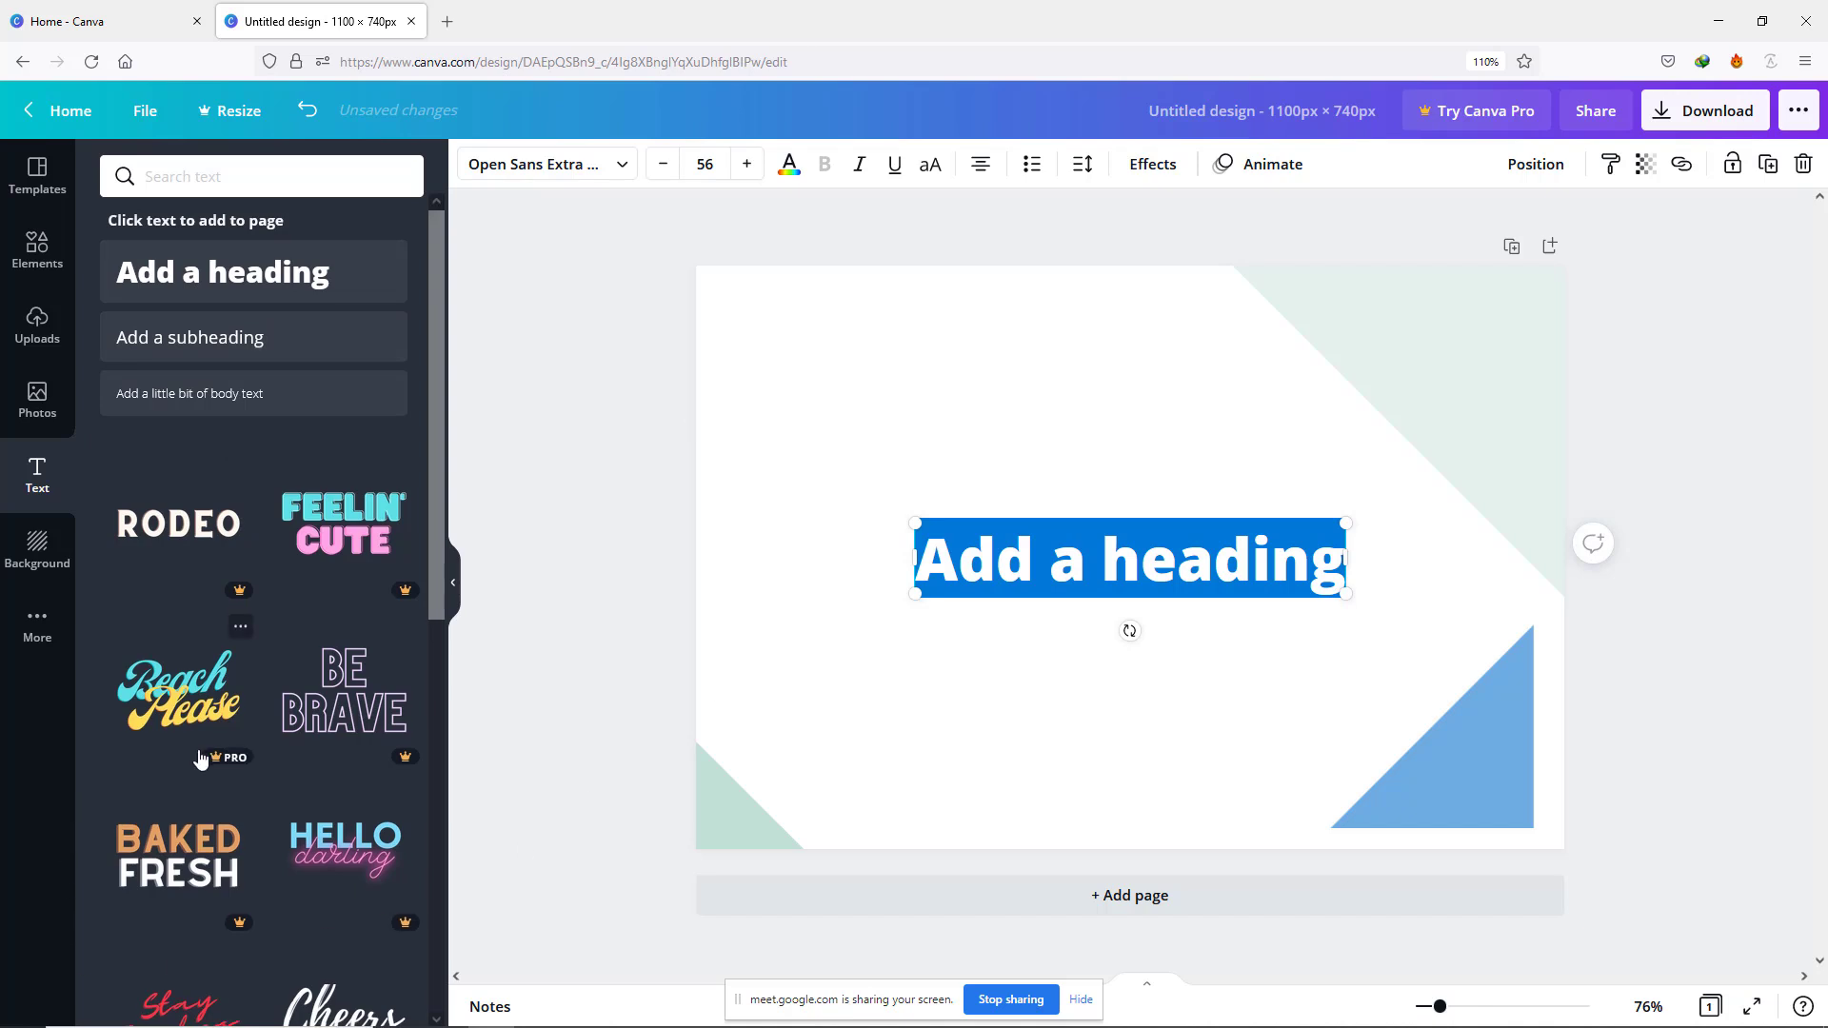
# Step: Look through the ready-made text styles for a suitable lettering design
pyautogui.scroll(-3, 202, 754)
pyautogui.scroll(-3, 204, 755)
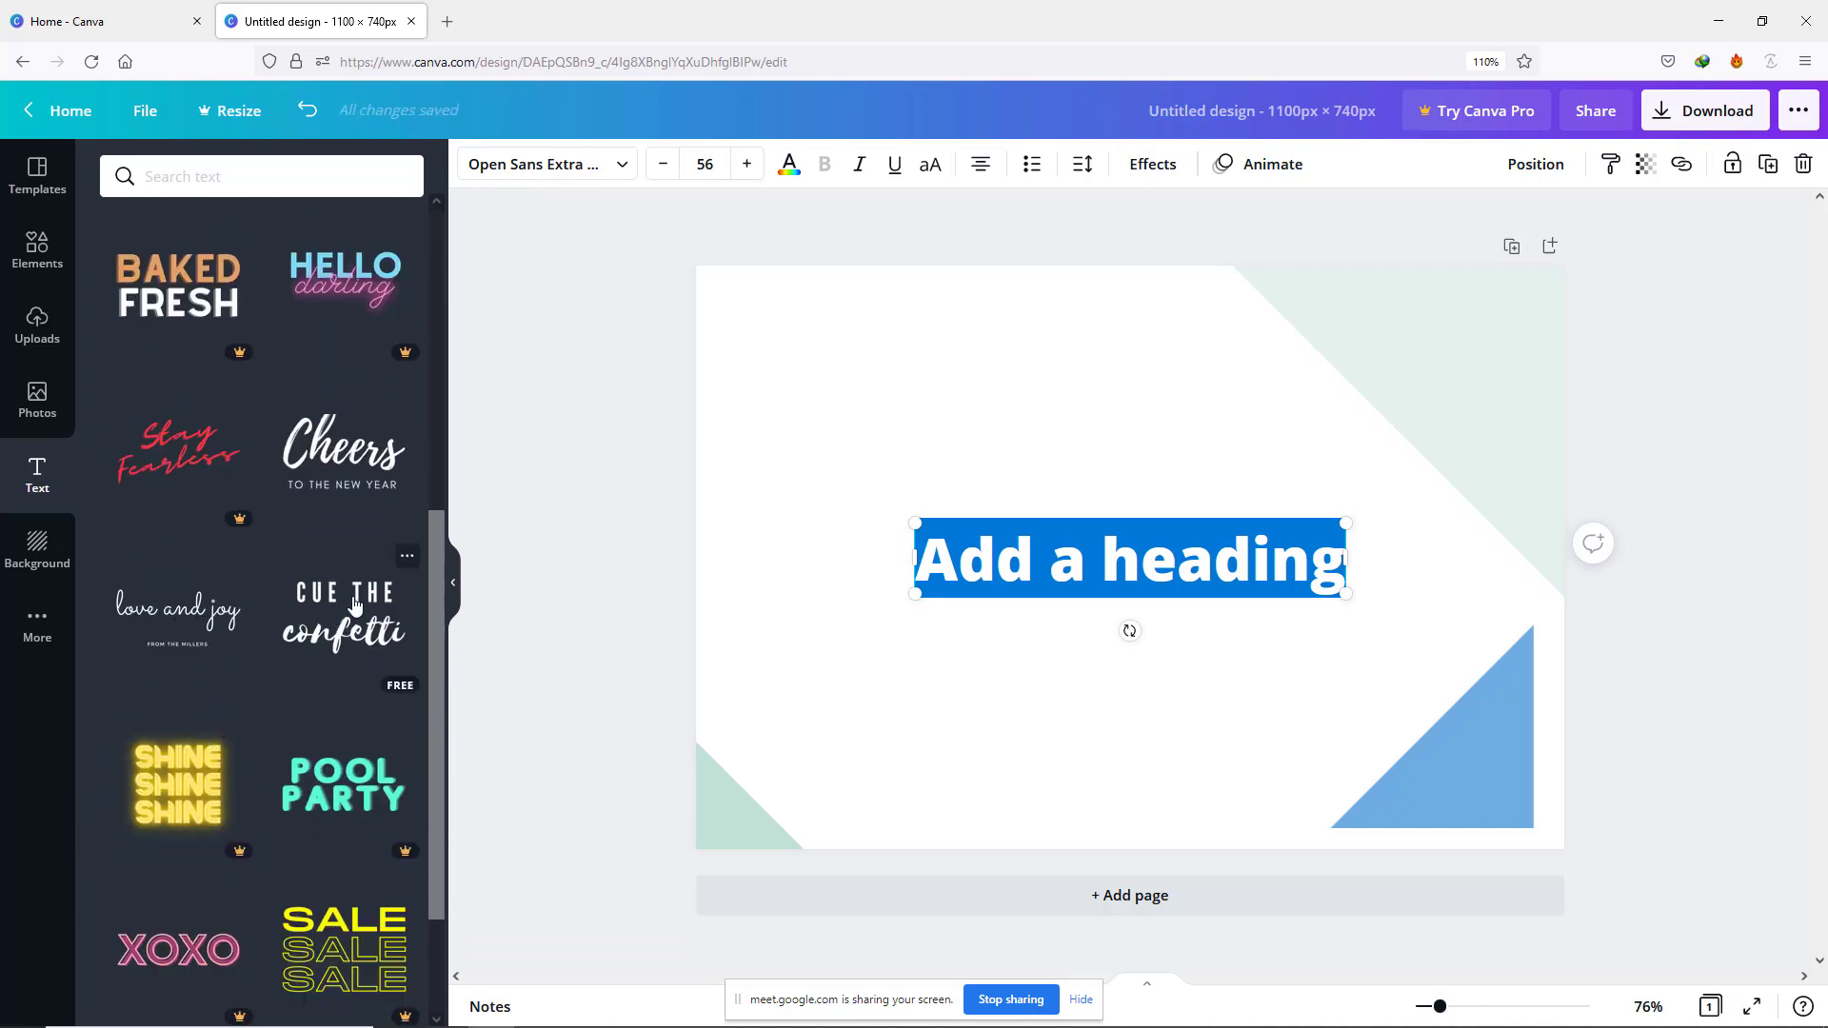
pyautogui.scroll(-3, 362, 602)
pyautogui.scroll(-3, 367, 602)
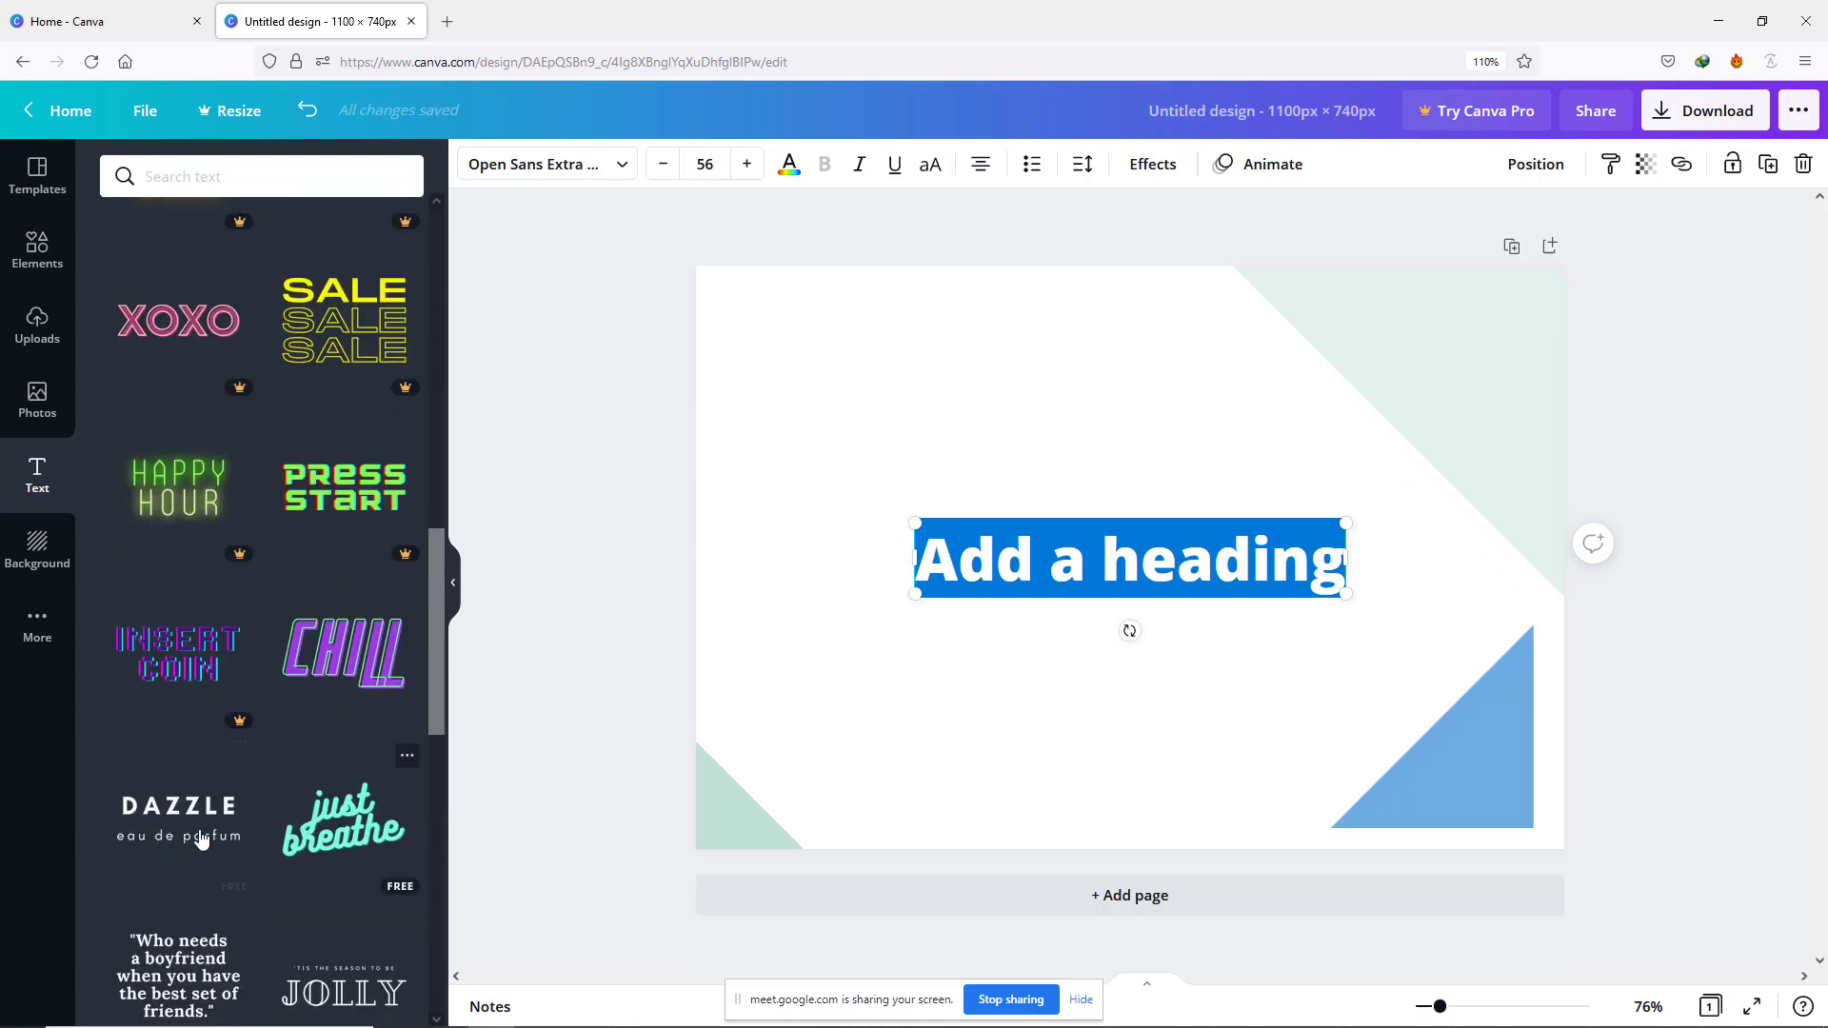
pyautogui.scroll(-5, 194, 835)
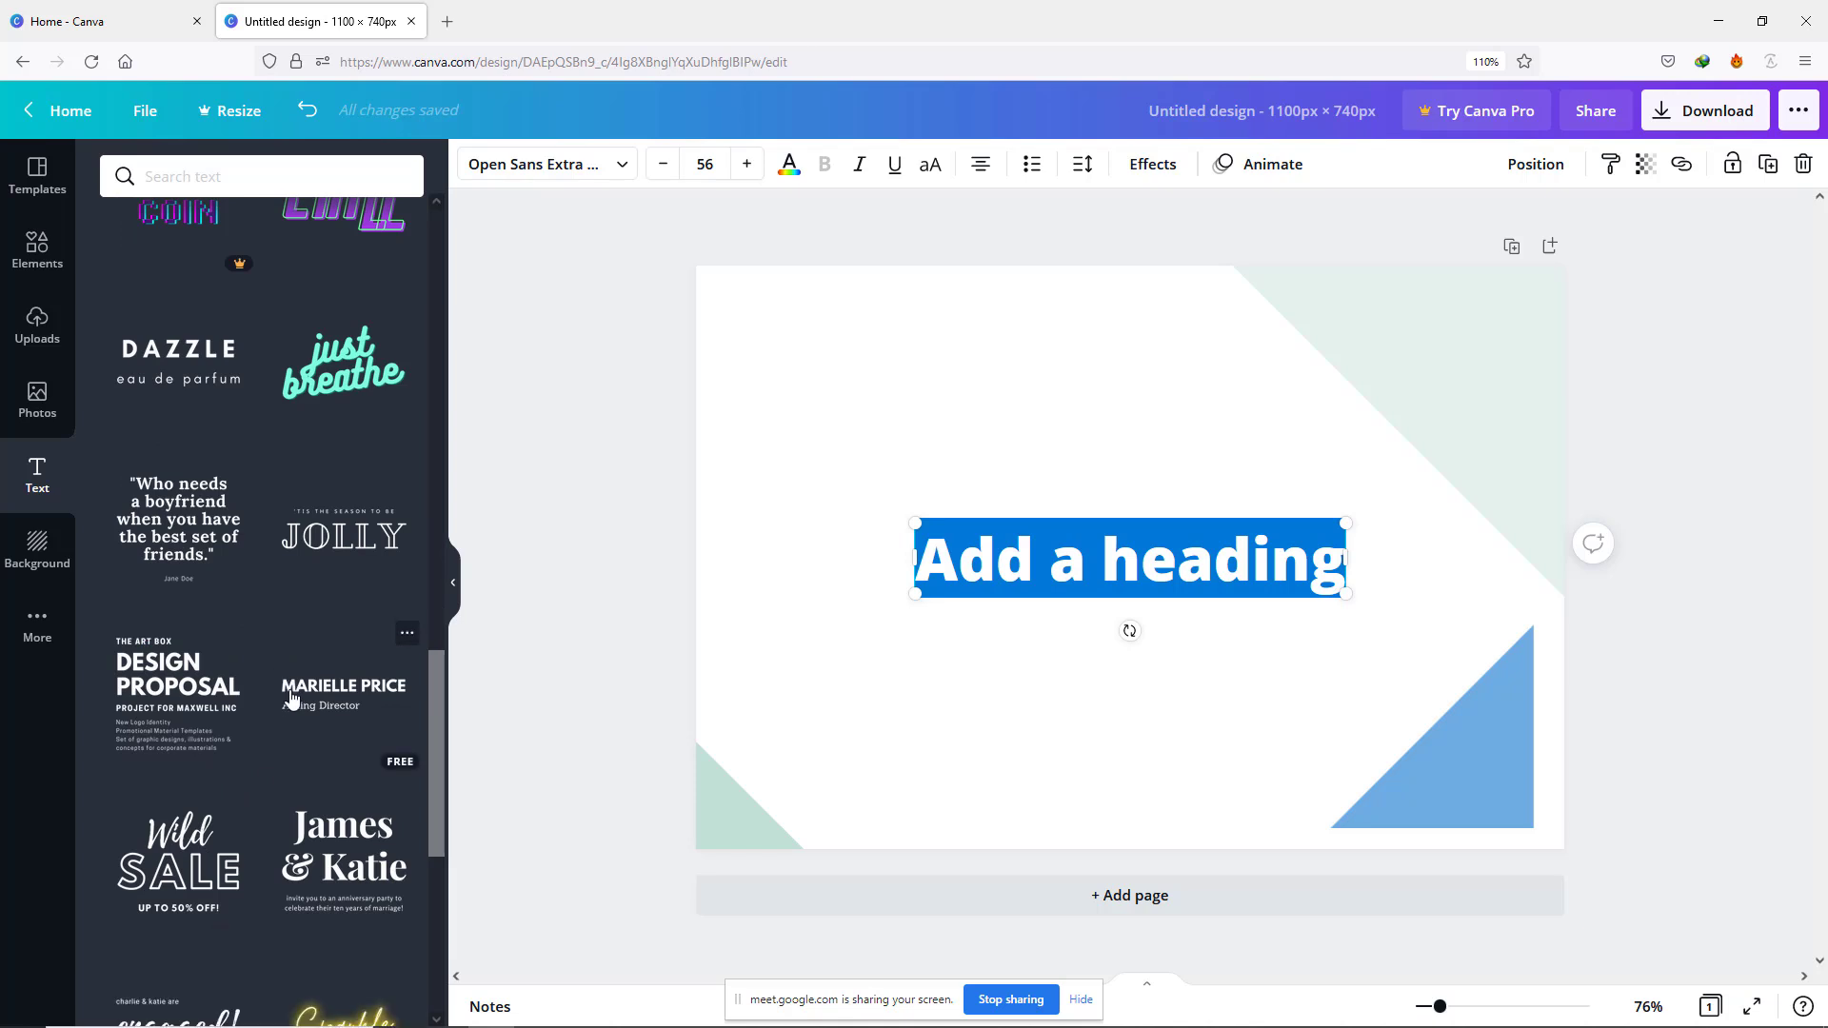
pyautogui.scroll(-2, 311, 706)
pyautogui.scroll(-3, 238, 738)
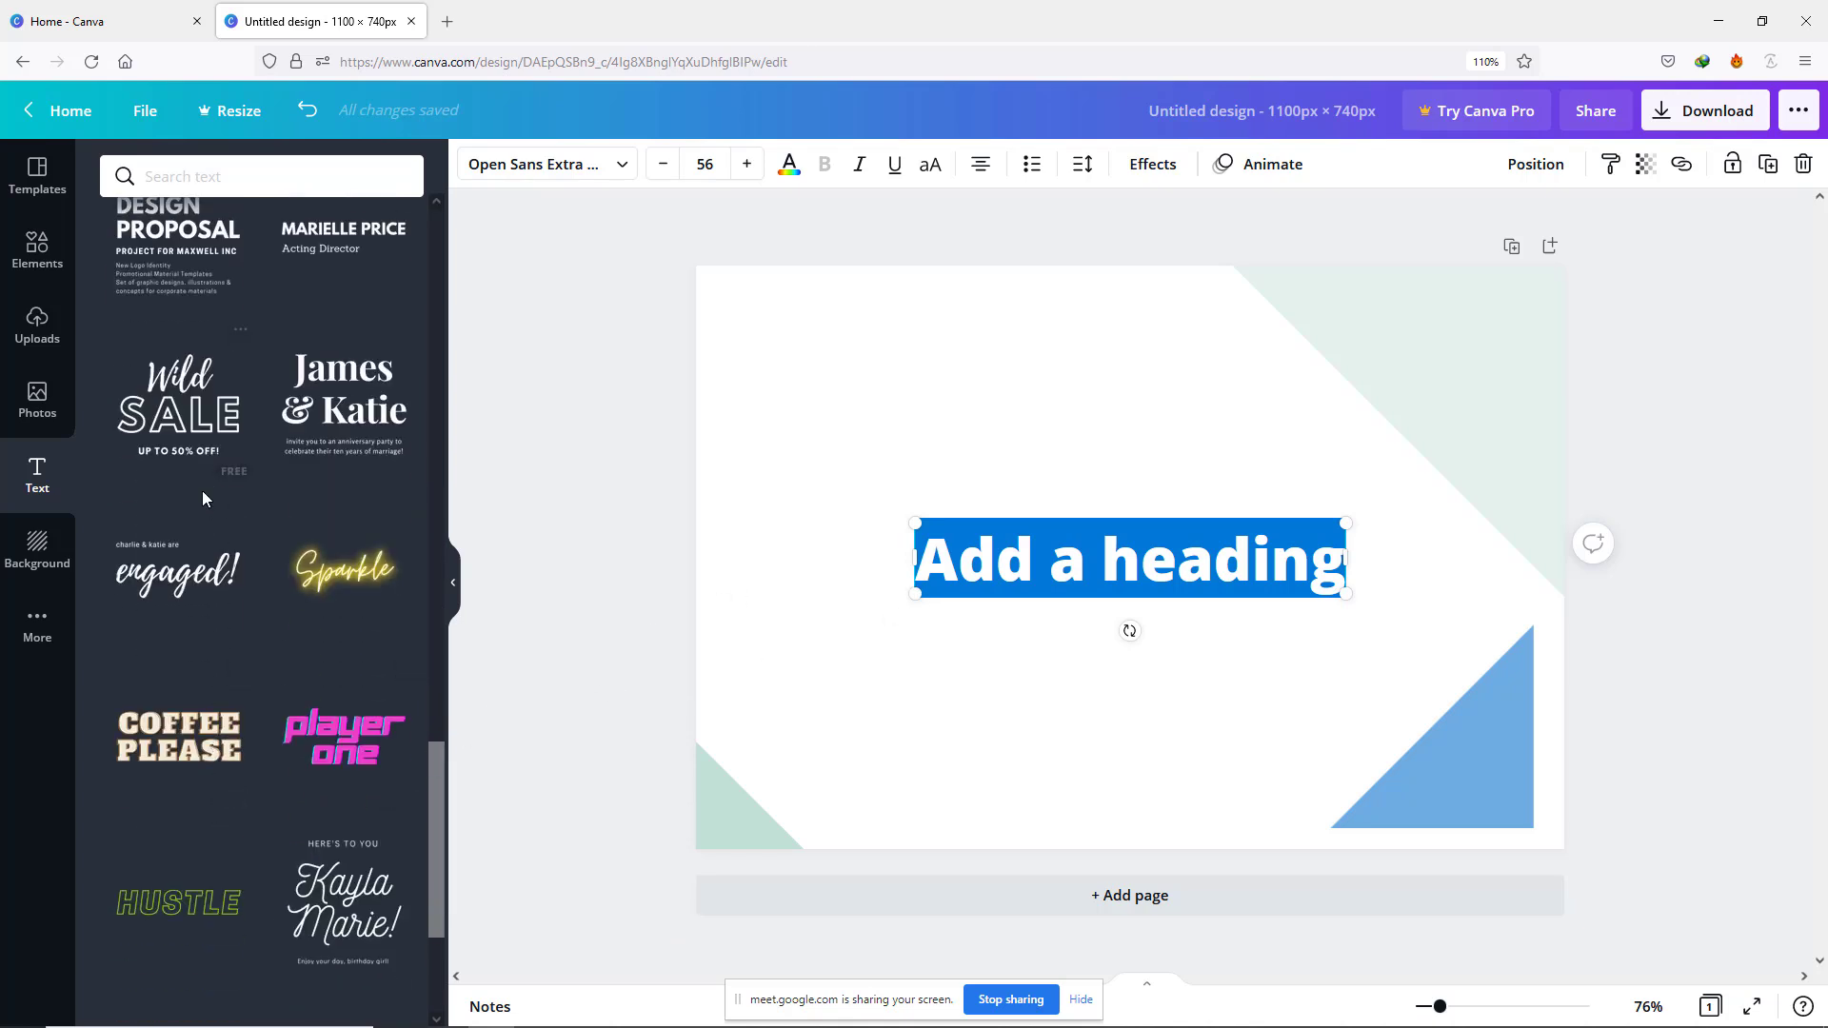
pyautogui.scroll(10, 200, 495)
pyautogui.scroll(5, 195, 503)
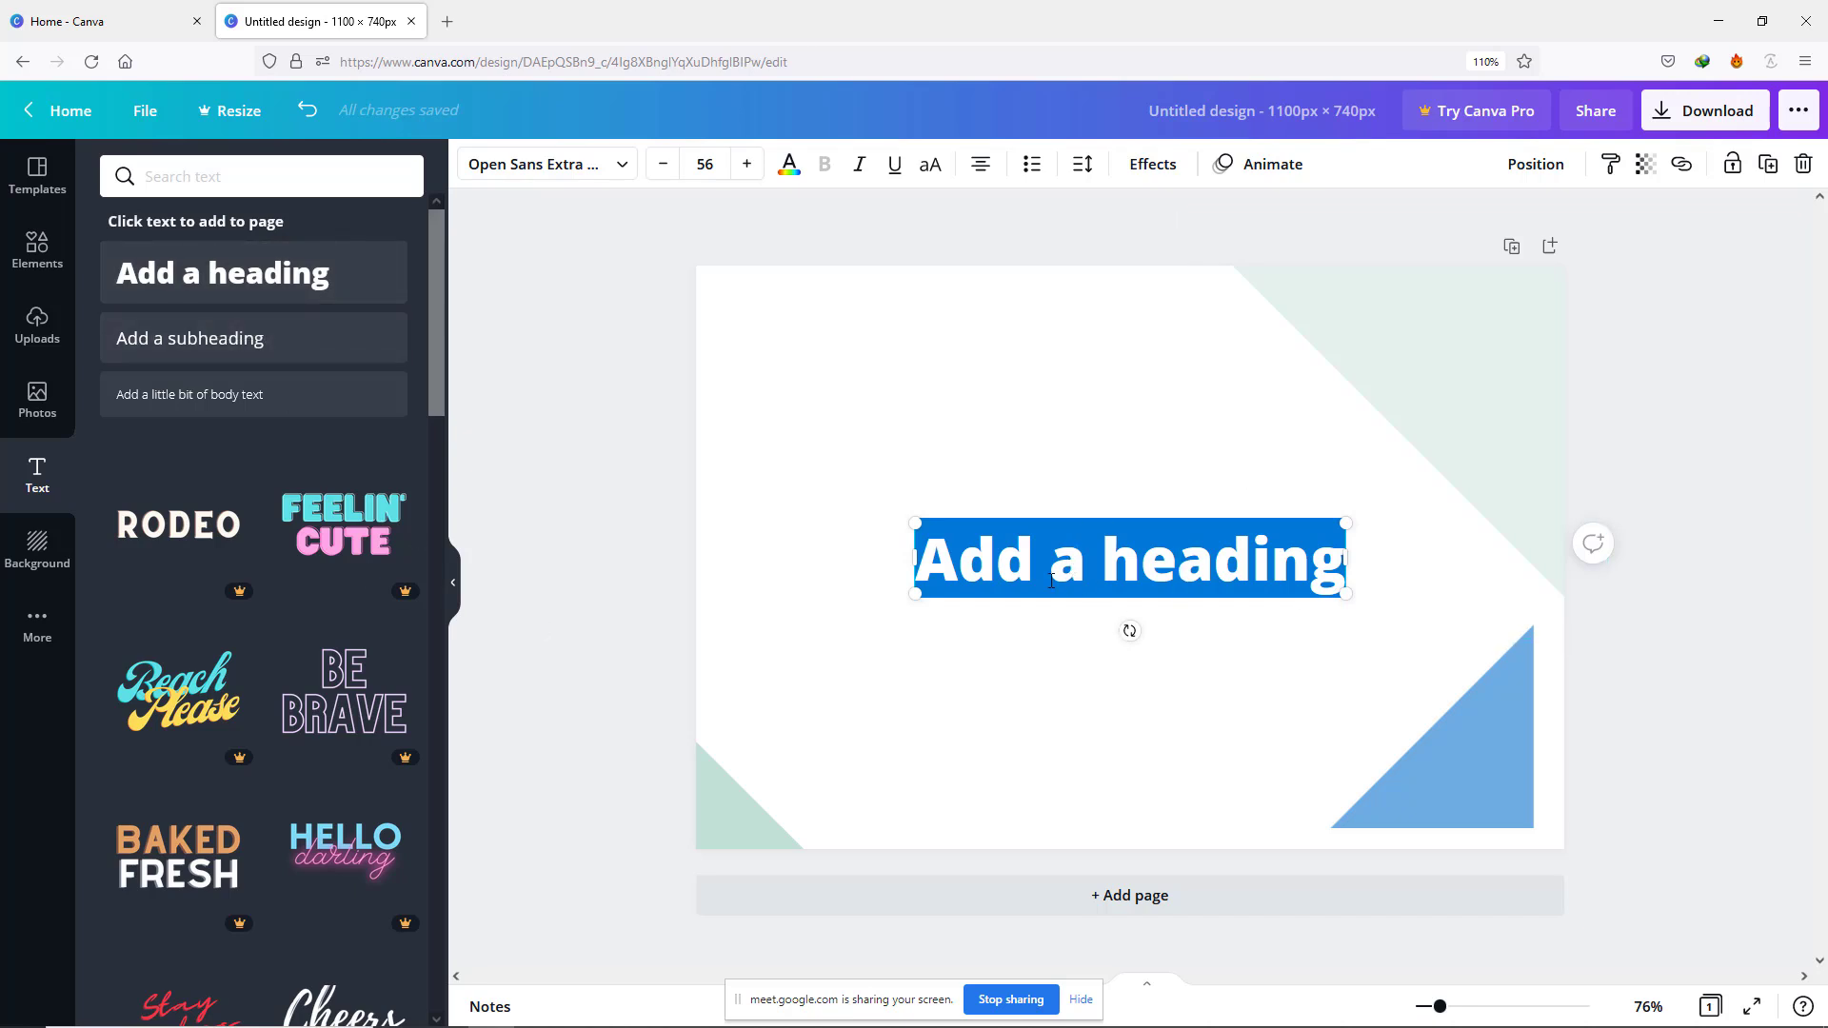
# Step: Move the heading from the middle of the page up to the white area near its upper edge
pyautogui.click(1010, 624)
pyautogui.click(920, 552)
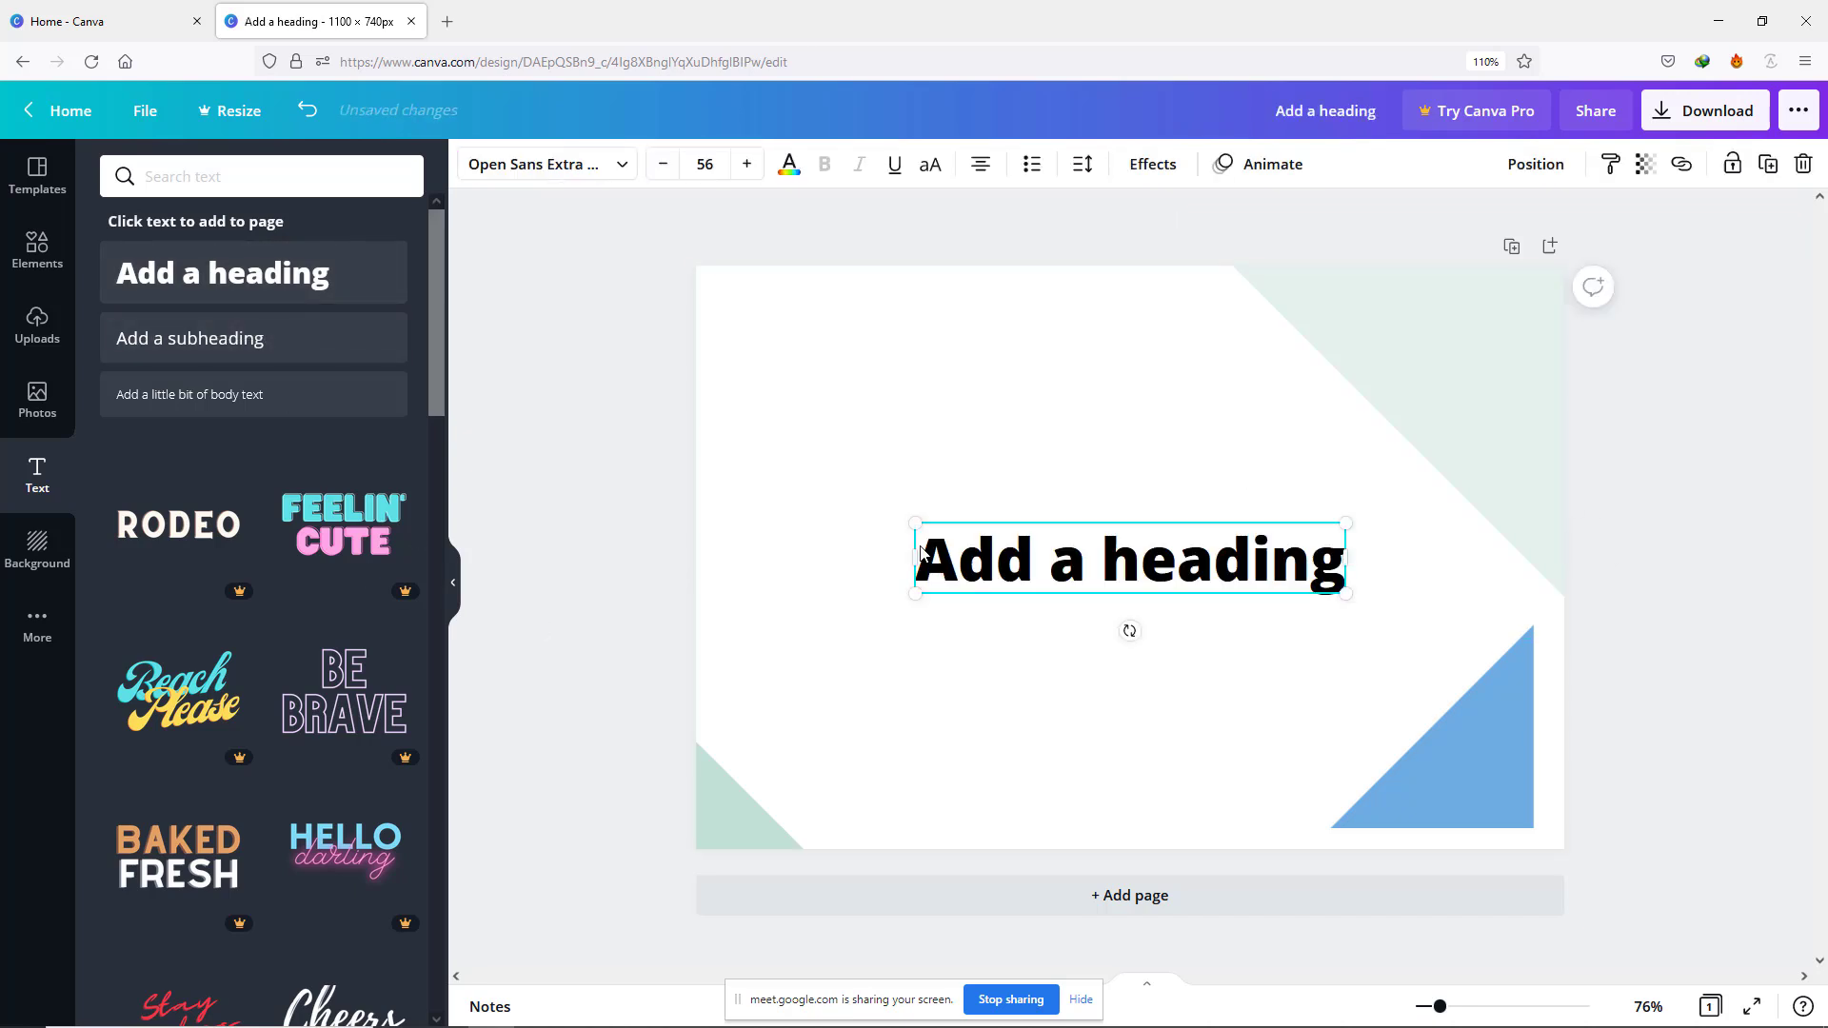
pyautogui.moveTo(920, 553); pyautogui.dragTo(814, 364)
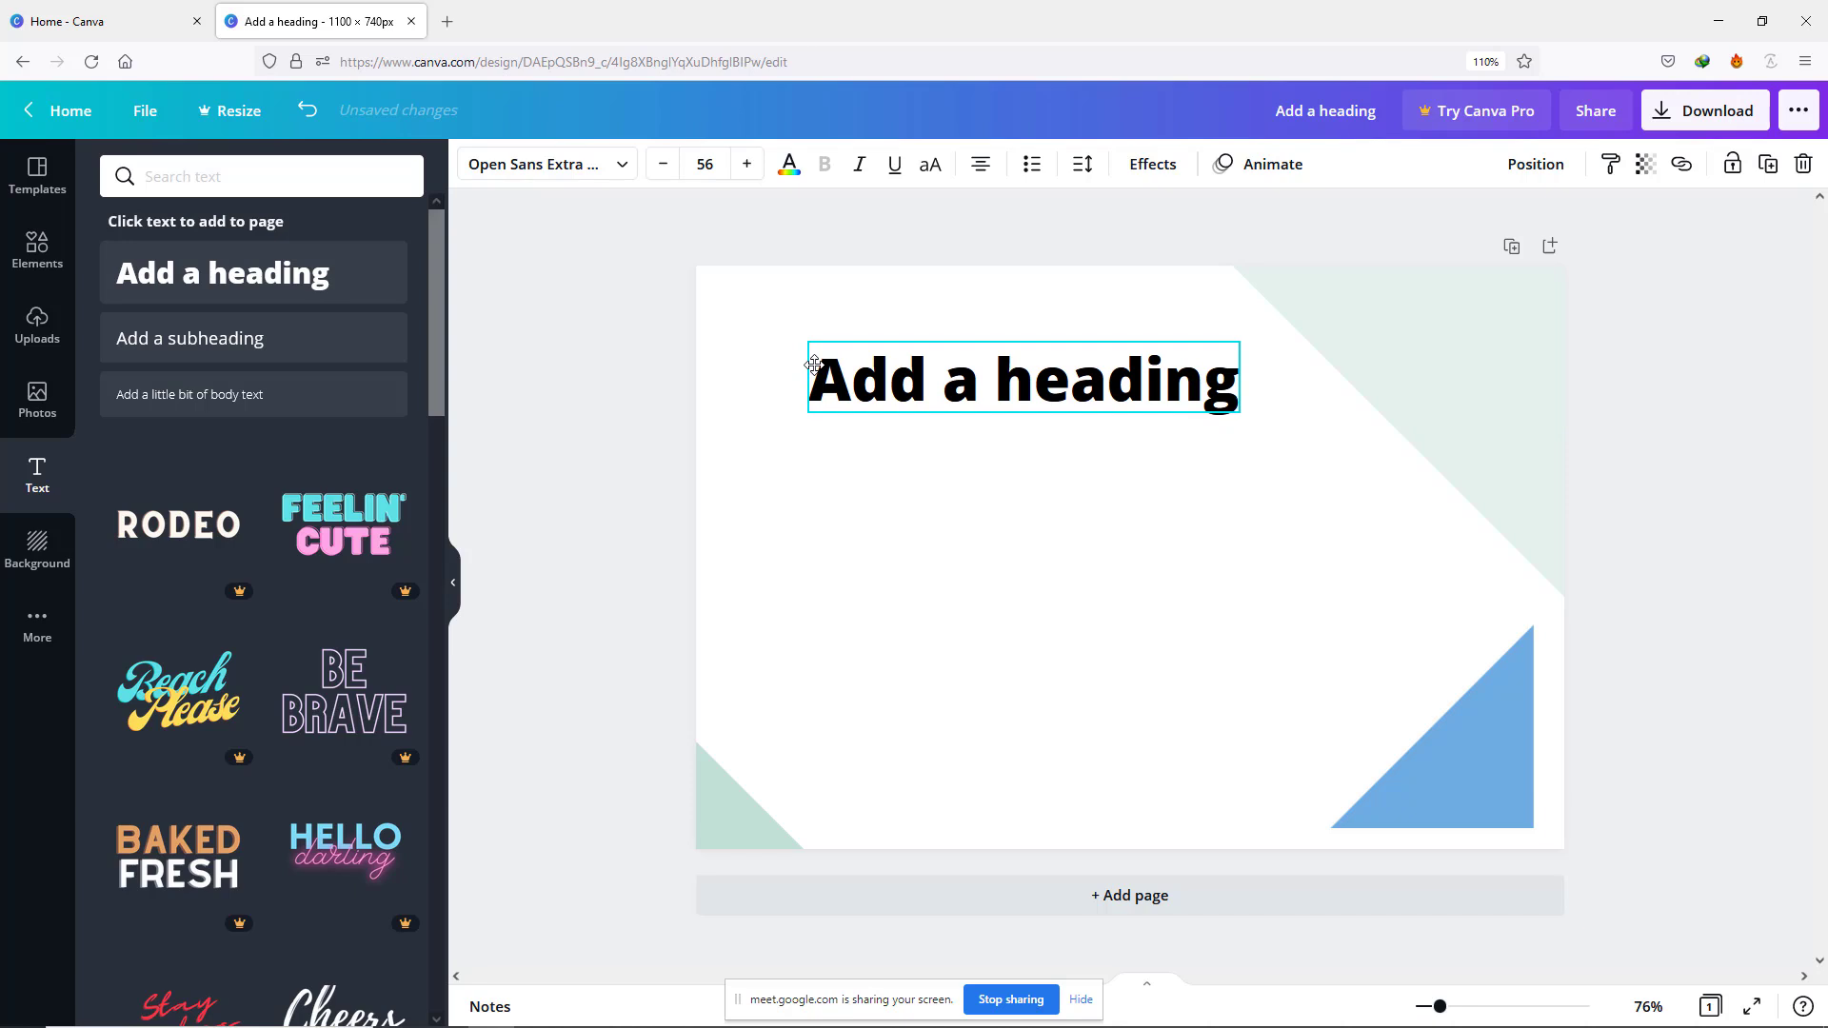
pyautogui.click(830, 458)
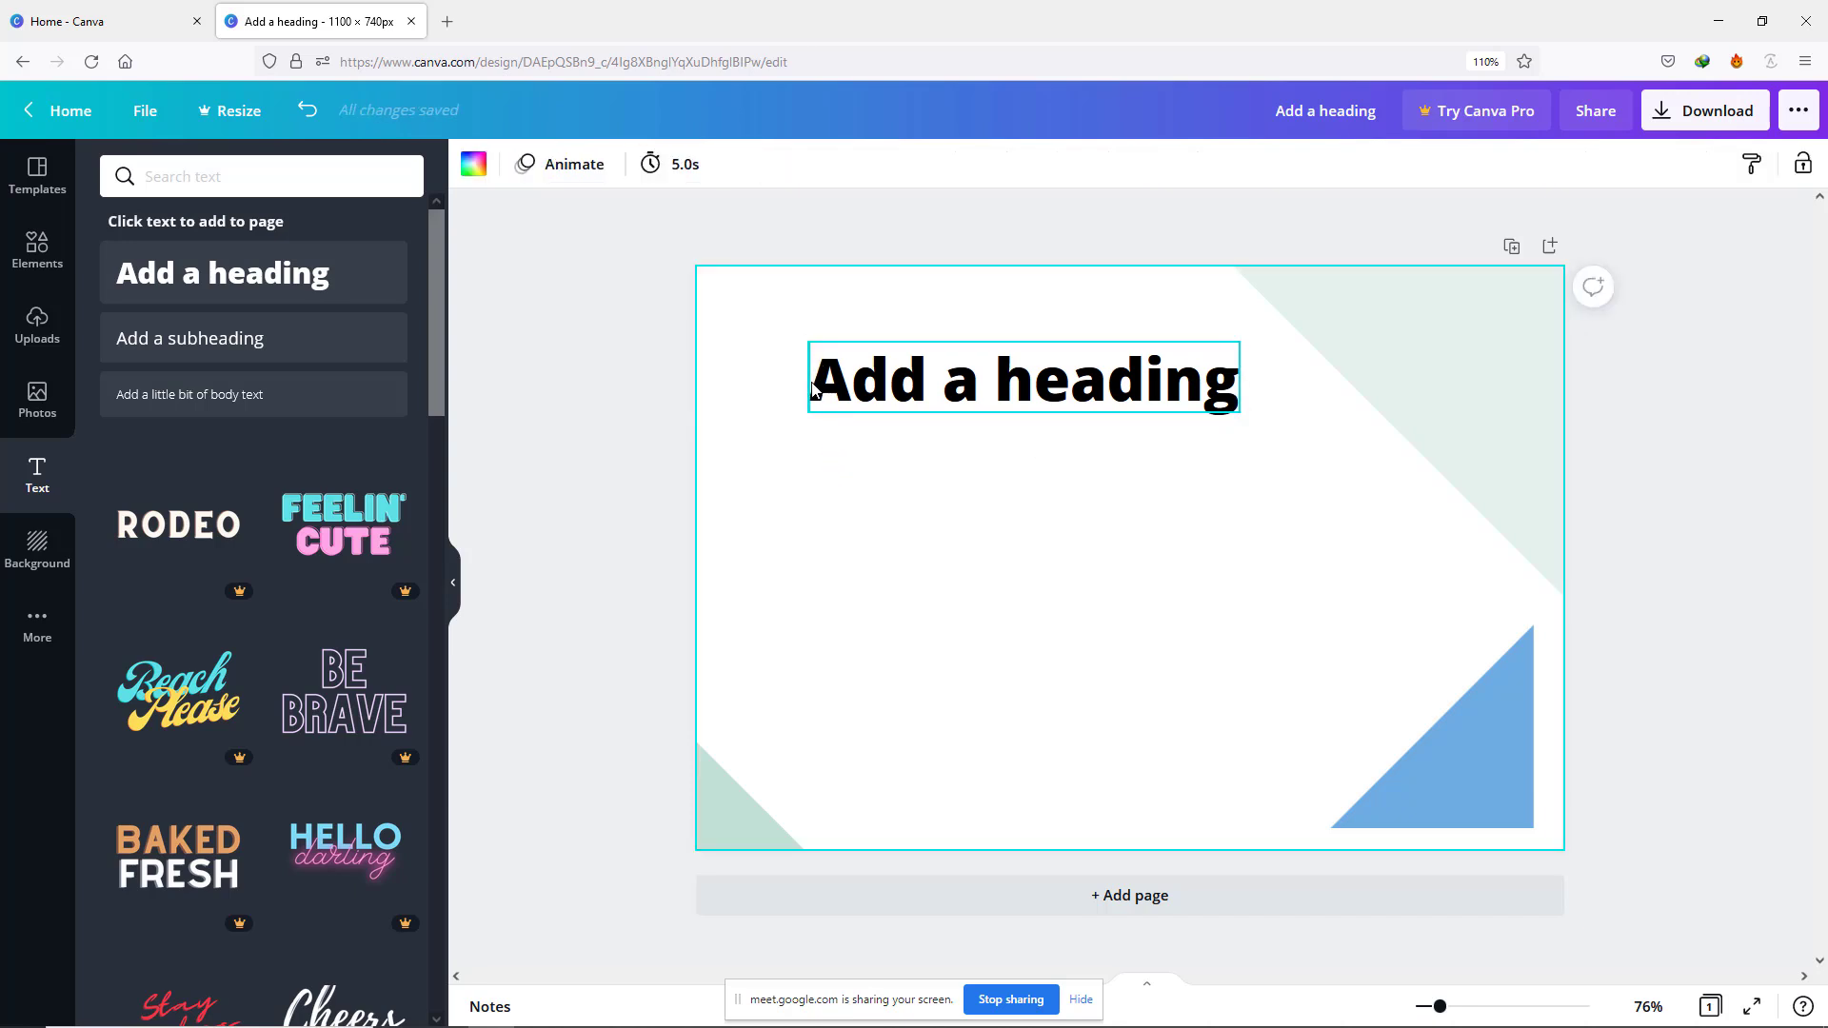
pyautogui.moveTo(812, 389); pyautogui.dragTo(811, 366)
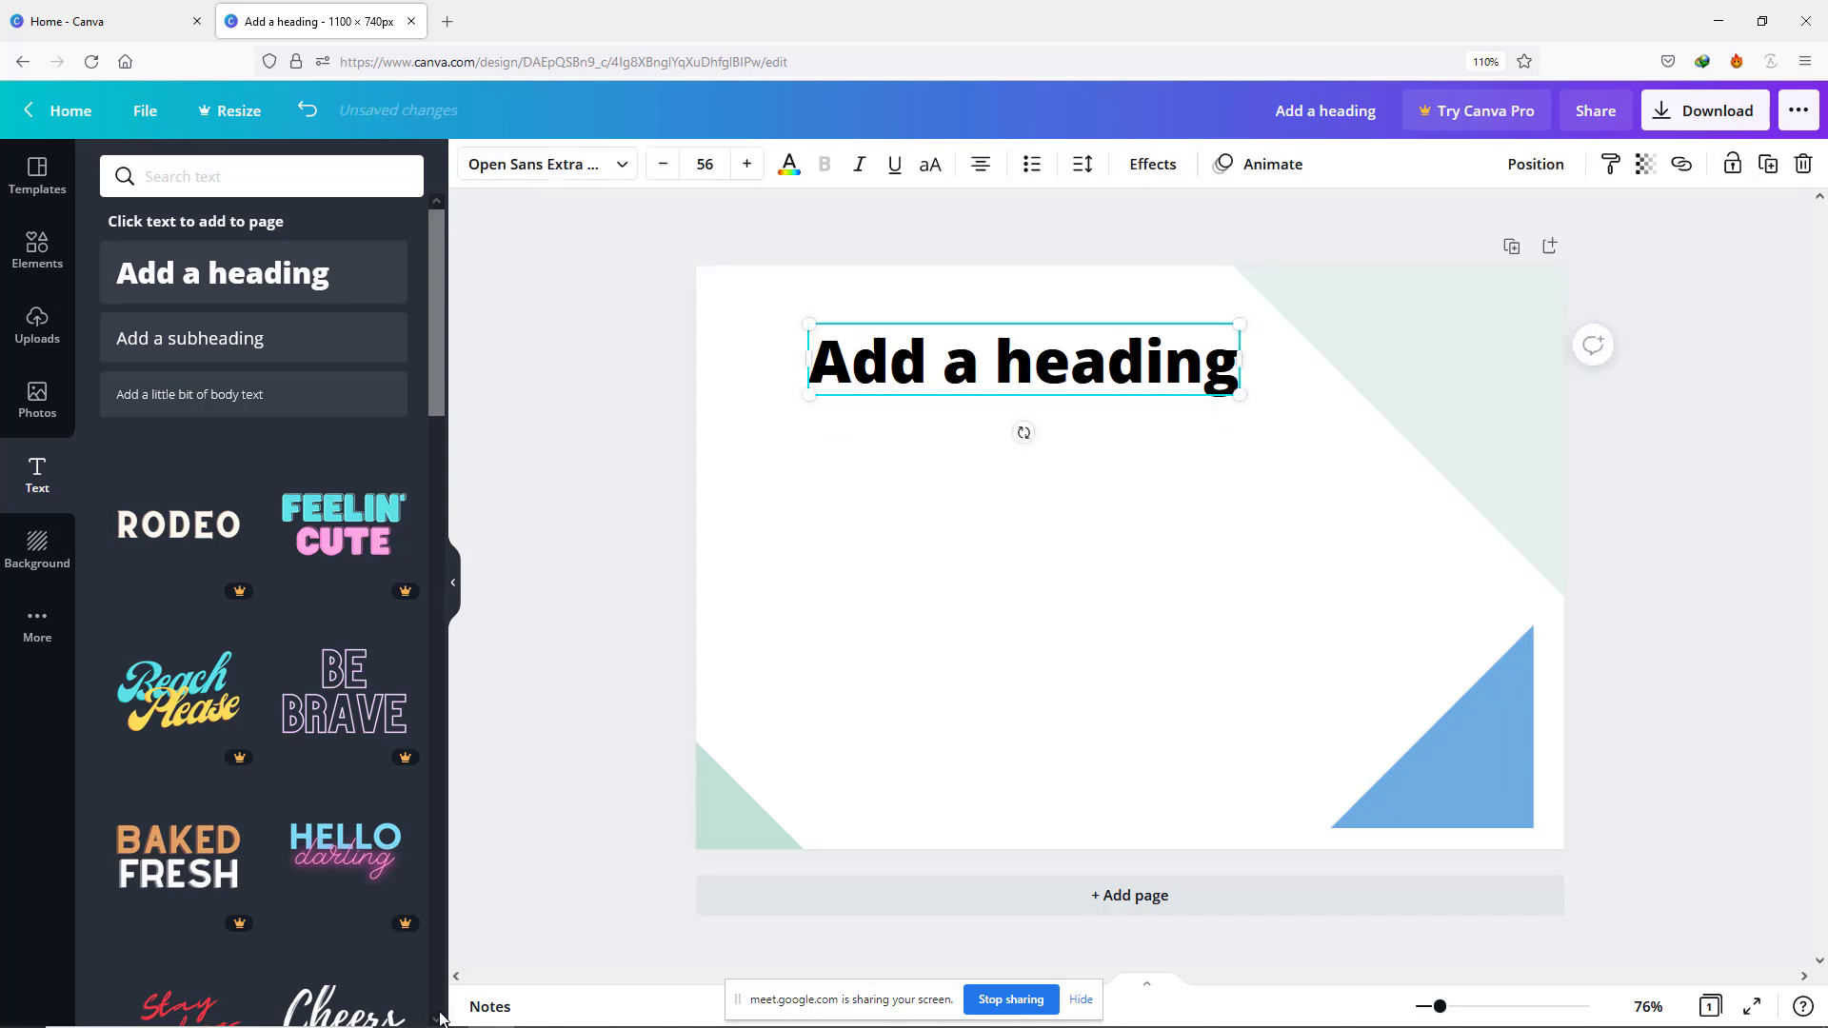
# Step: Switch to the open Fiverr gigs and examine the gallery images of the first four competing data entry and virtual assistant gigs
pyautogui.moveTo(443, 1024)
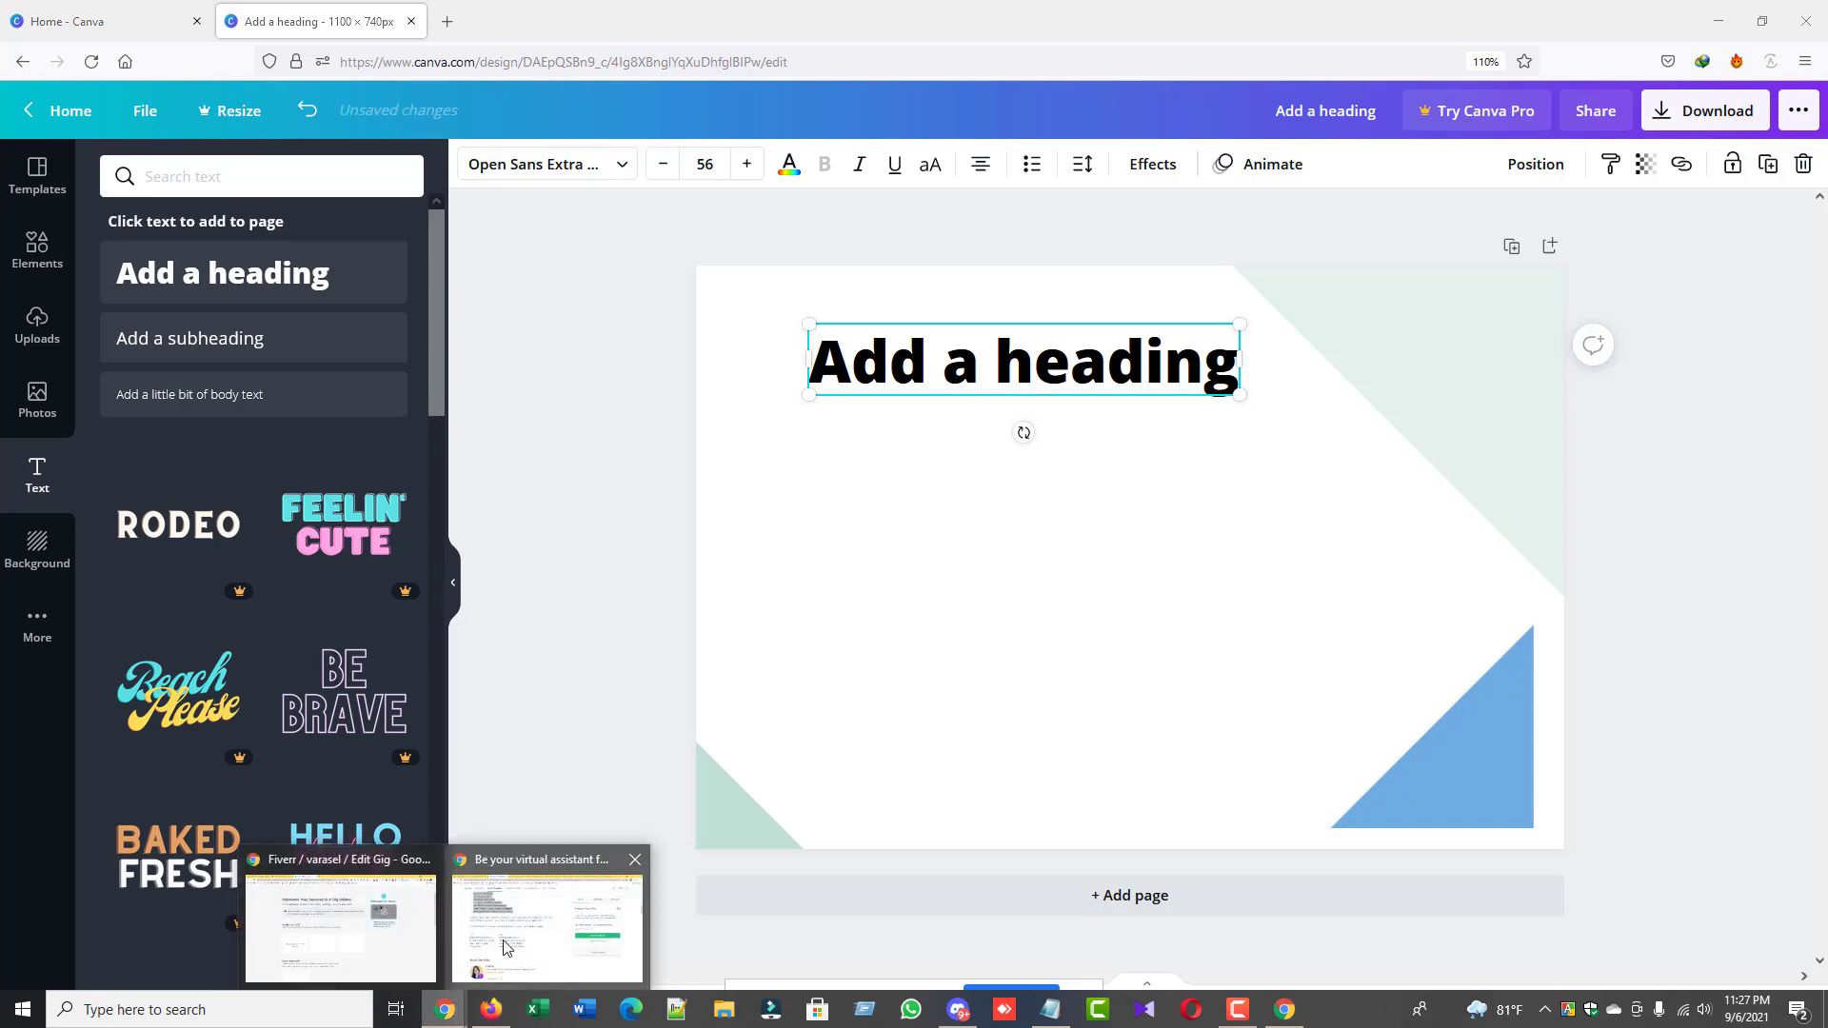
pyautogui.click(550, 910)
pyautogui.click(266, 12)
pyautogui.scroll(12, 401, 310)
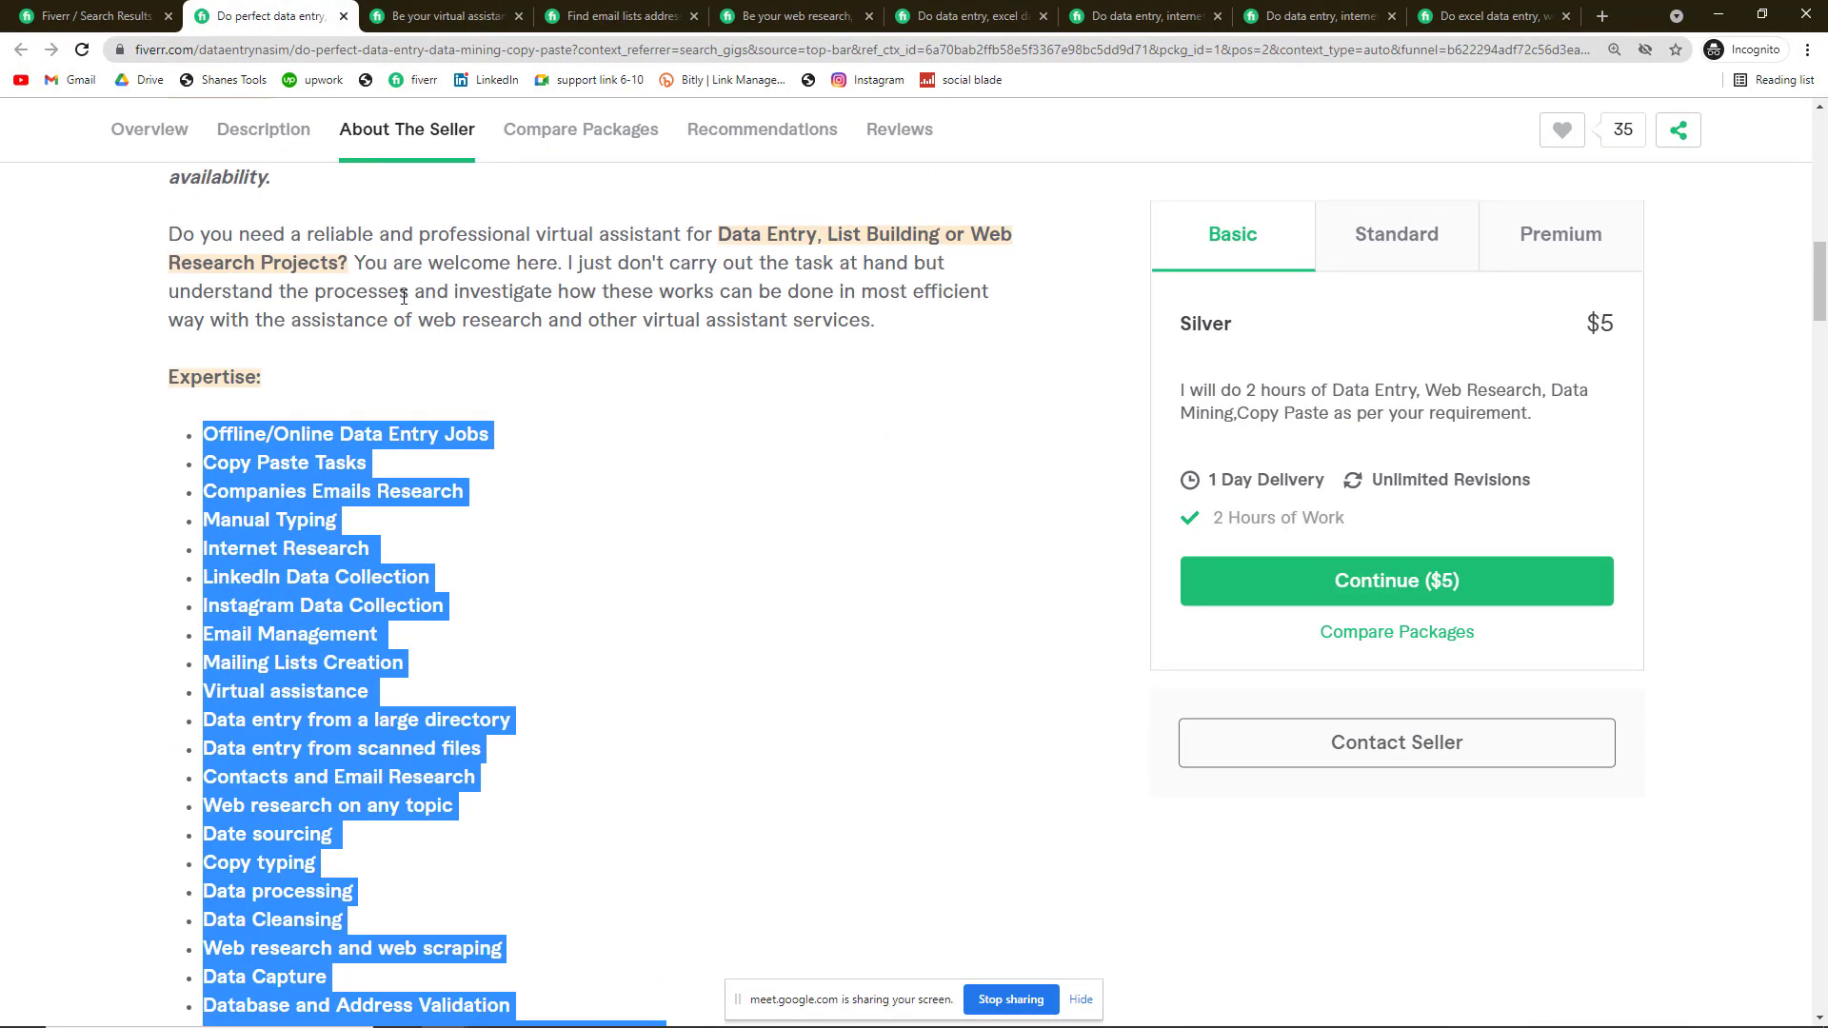
pyautogui.scroll(5, 401, 309)
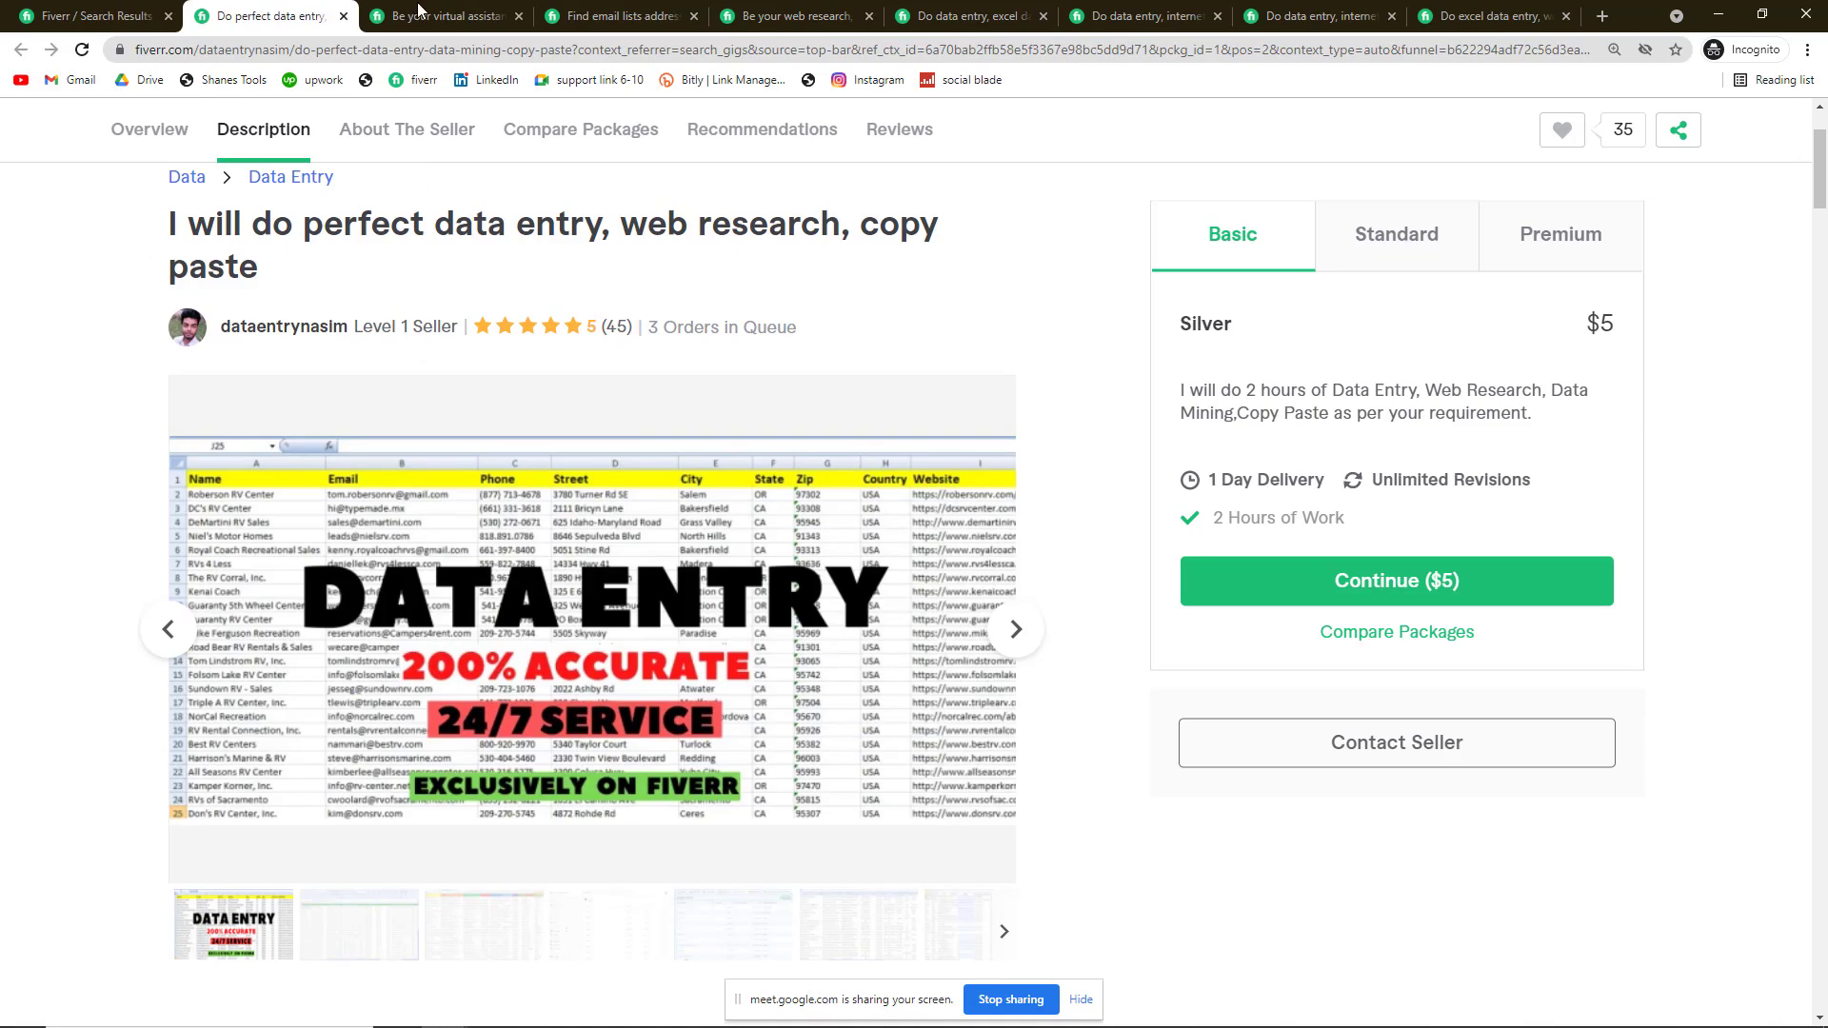
pyautogui.click(424, 13)
pyautogui.scroll(6, 591, 583)
pyautogui.scroll(8, 591, 583)
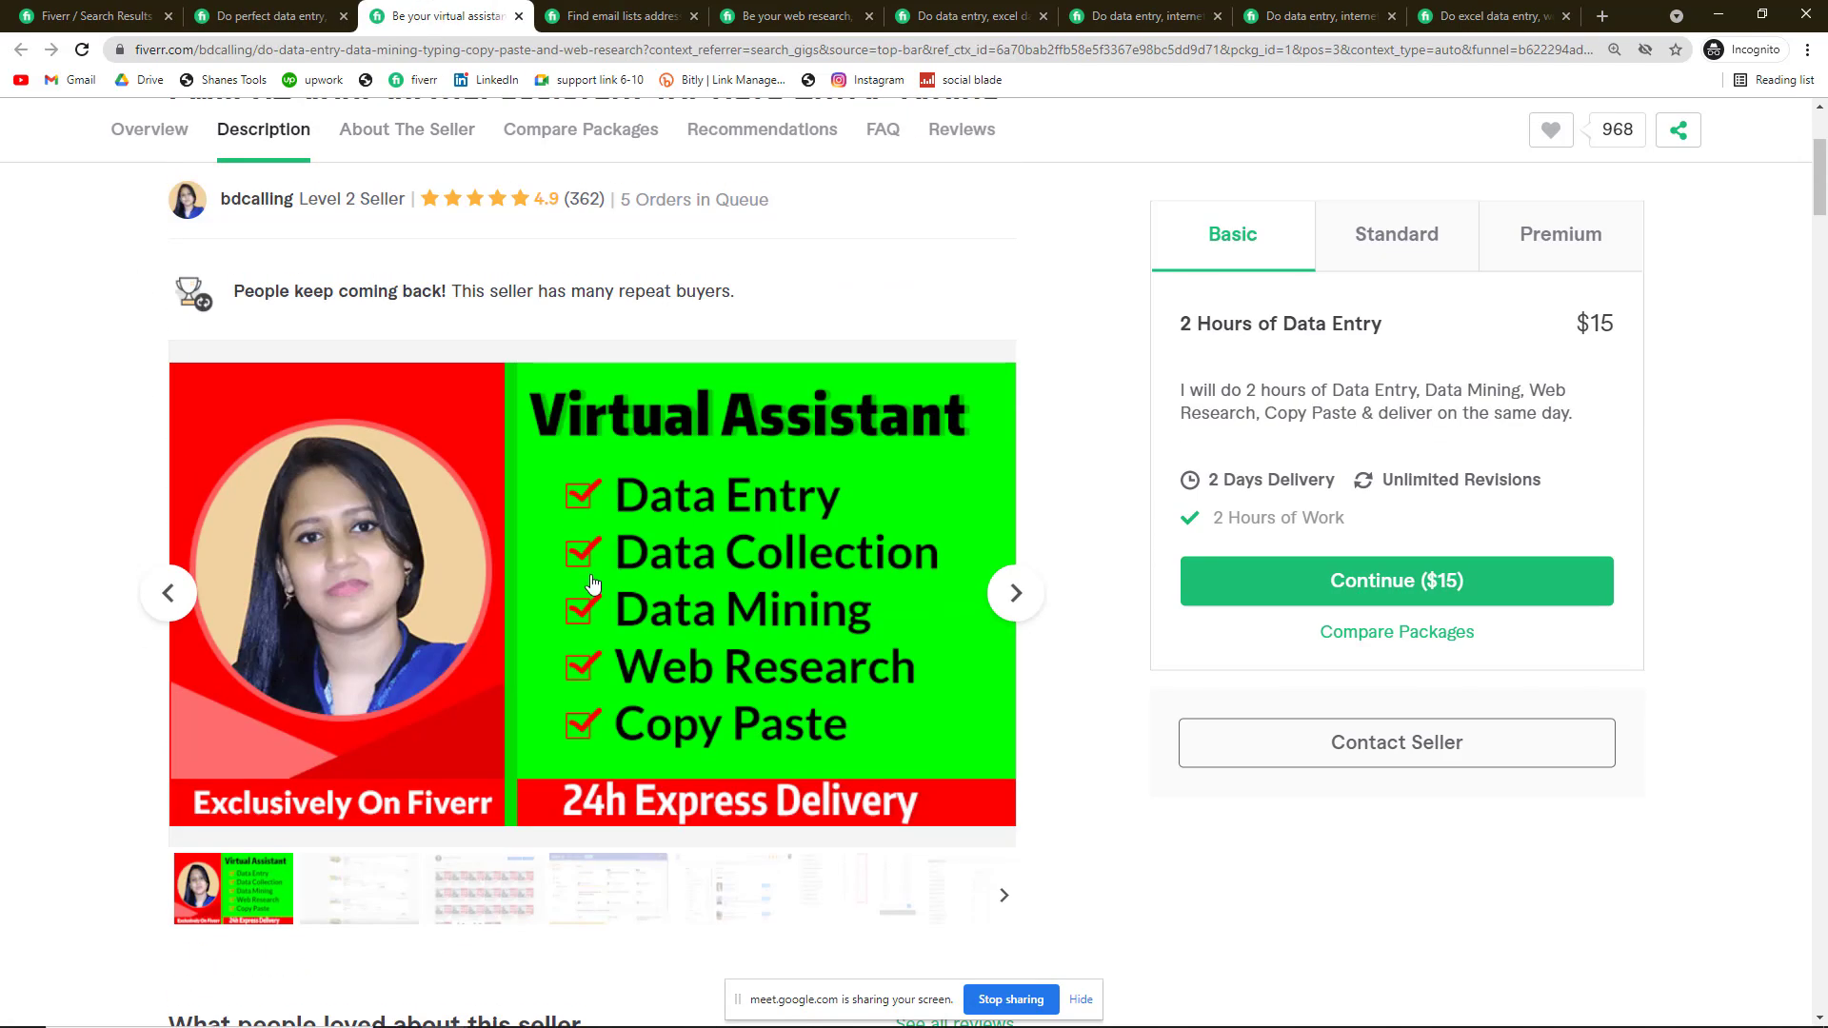
pyautogui.click(614, 15)
pyautogui.scroll(12, 678, 564)
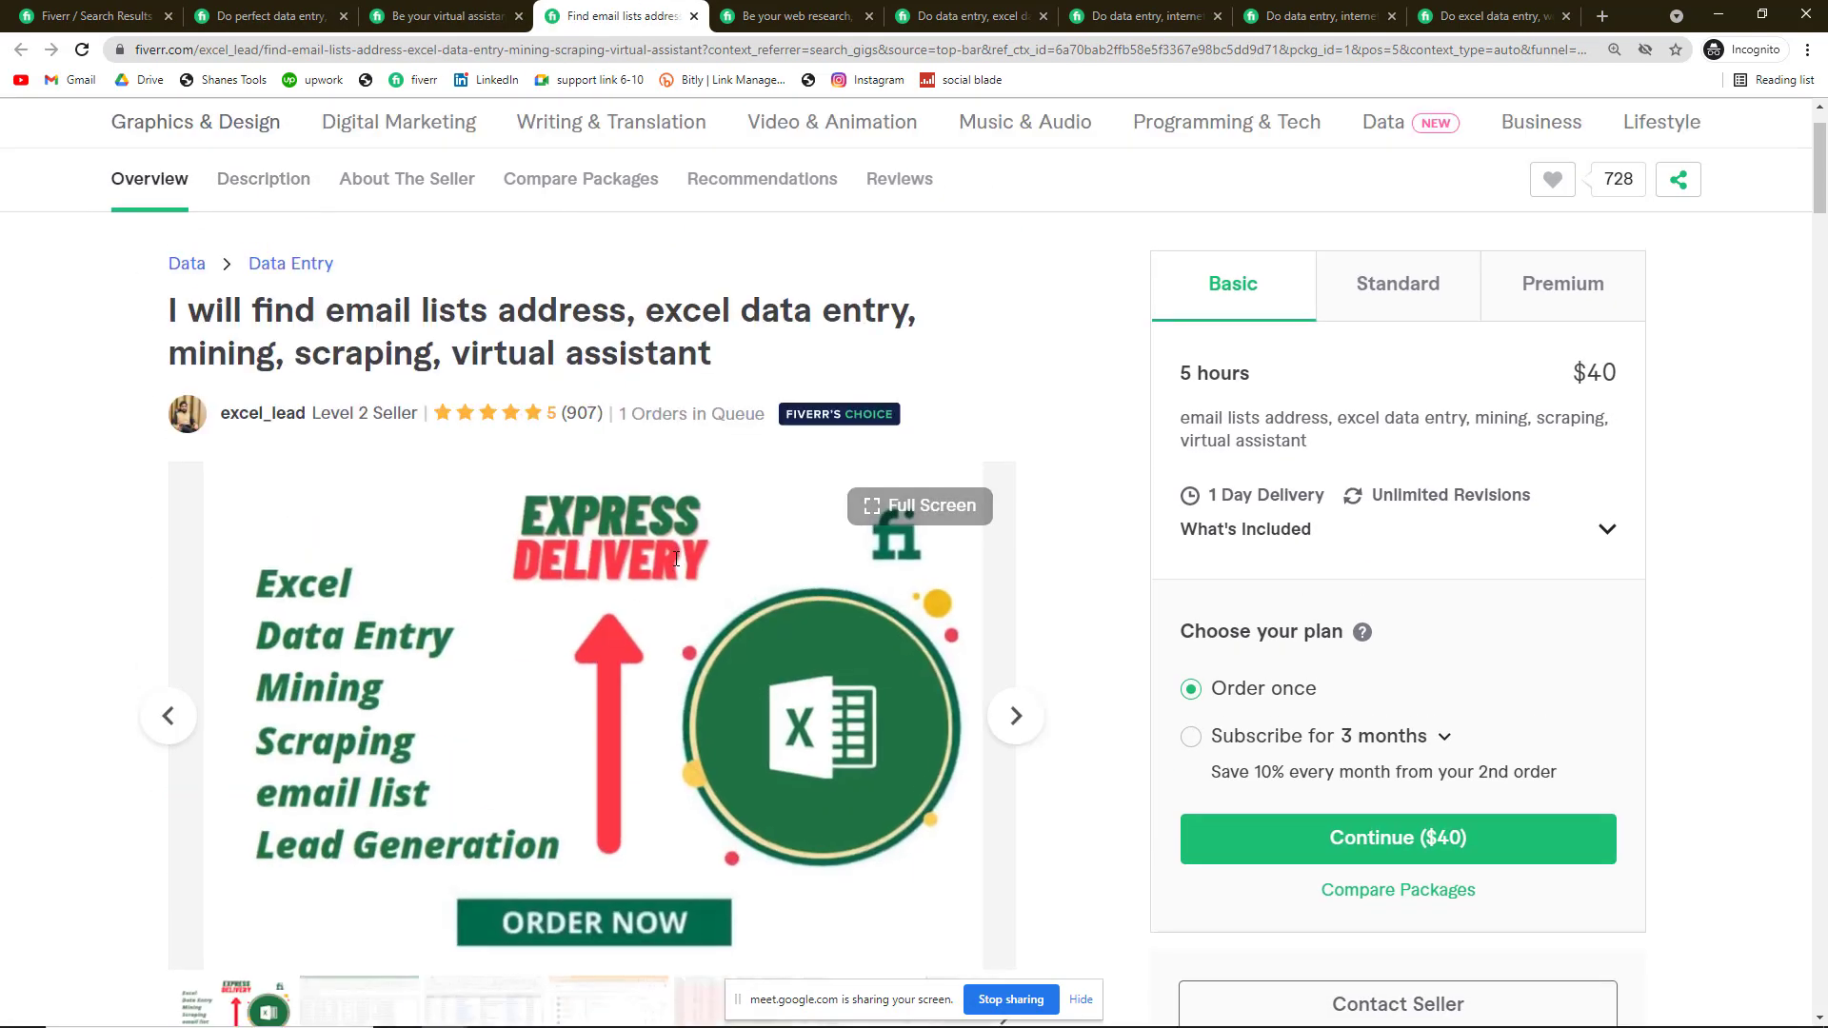
pyautogui.scroll(10, 762, 430)
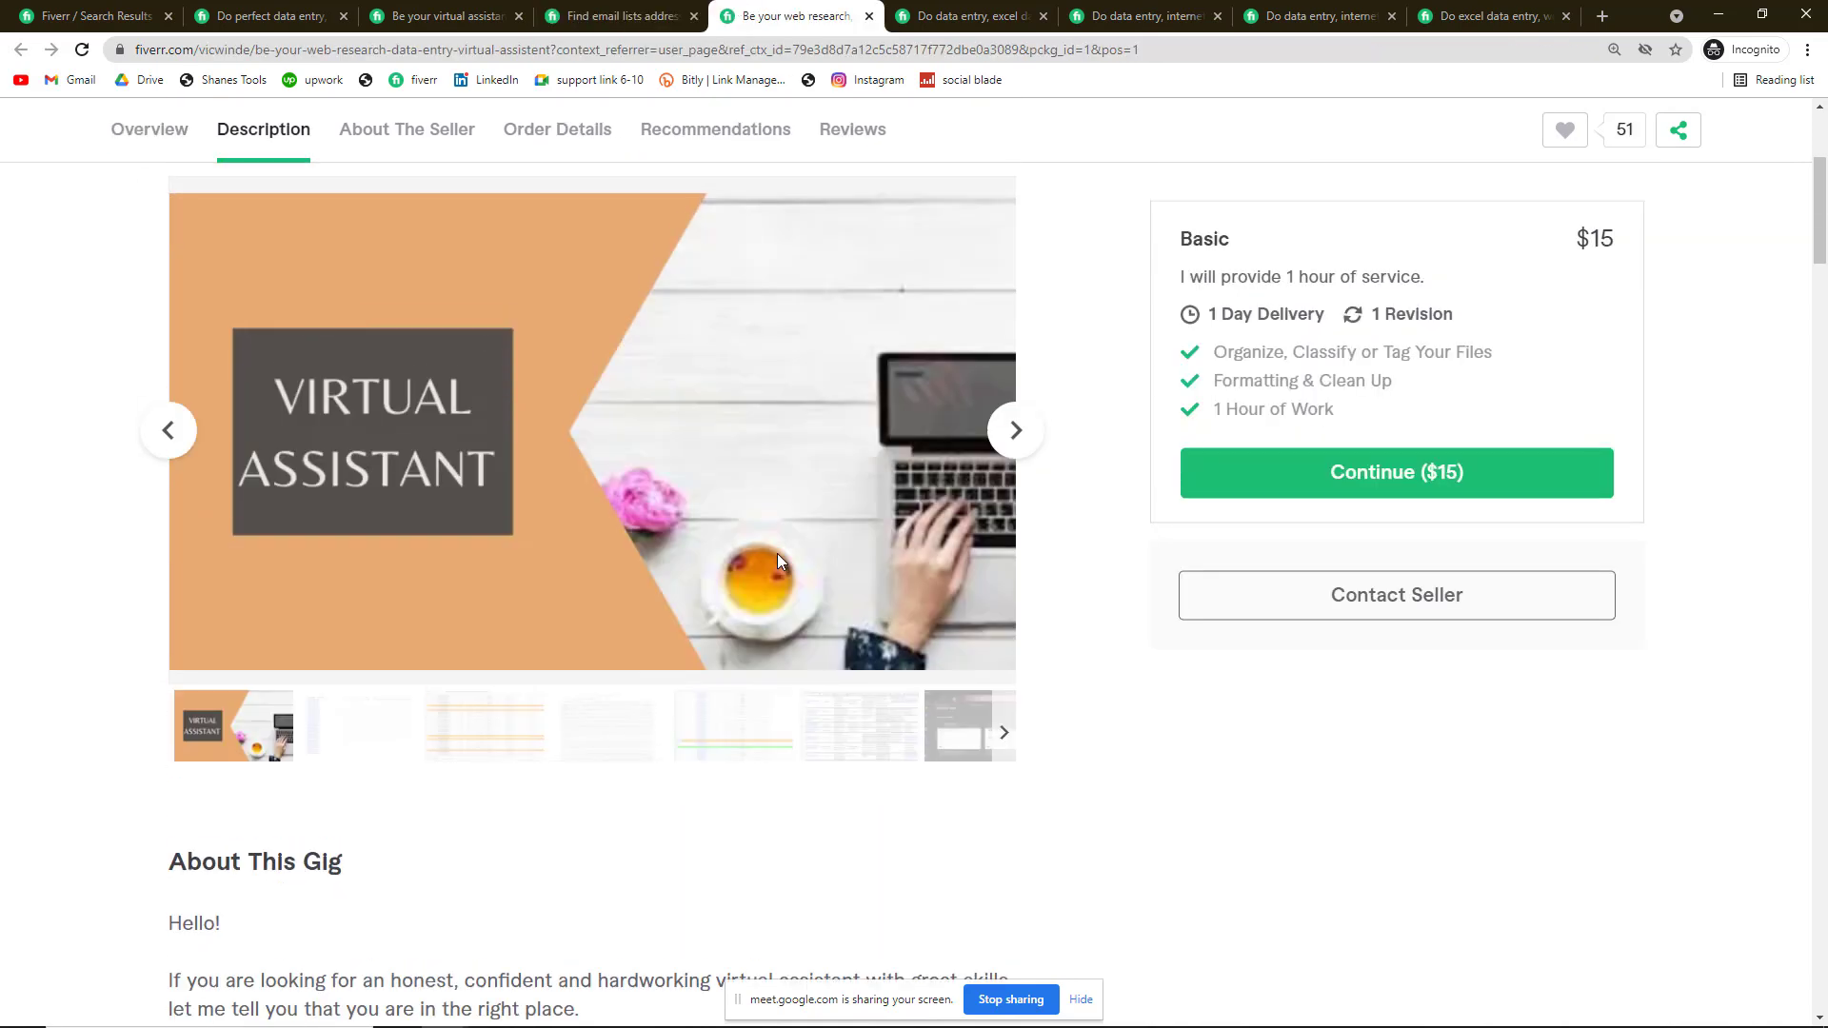
pyautogui.scroll(-2, 777, 553)
# Step: Examine the gallery images of the remaining competing data entry gigs for headline wording, service lists and layout
pyautogui.click(1015, 9)
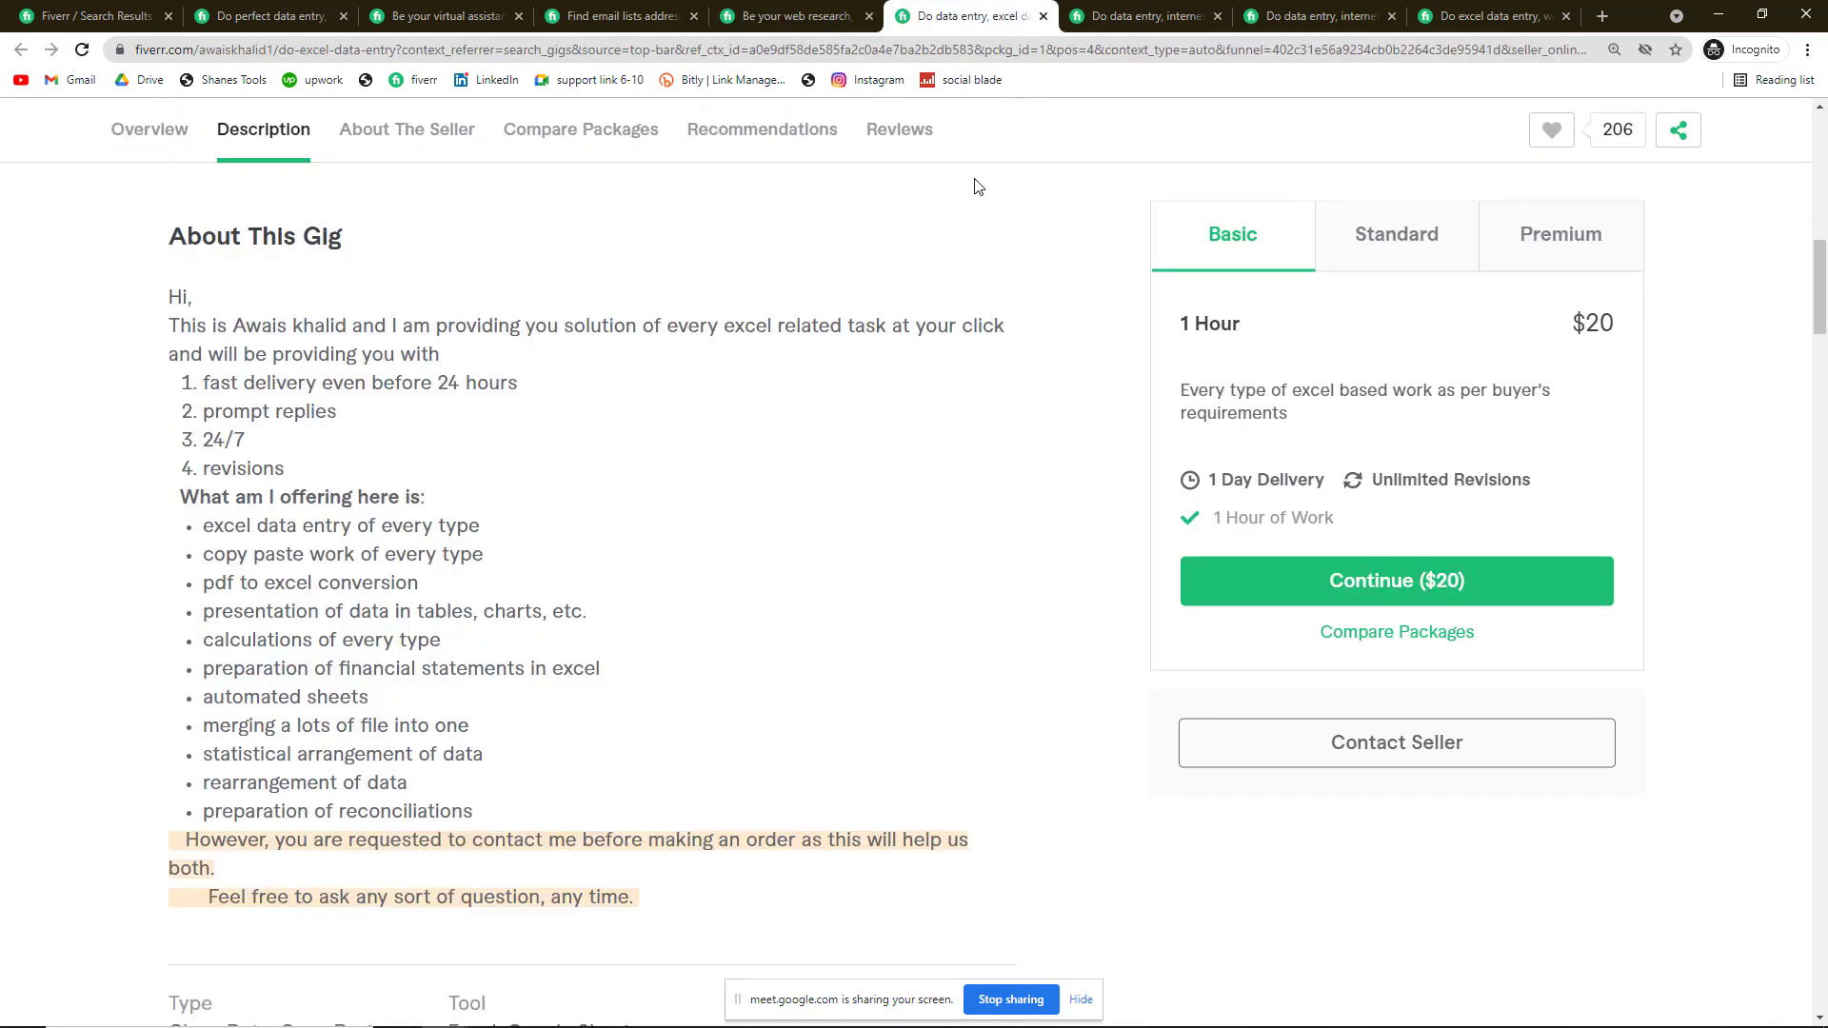
pyautogui.scroll(10, 899, 486)
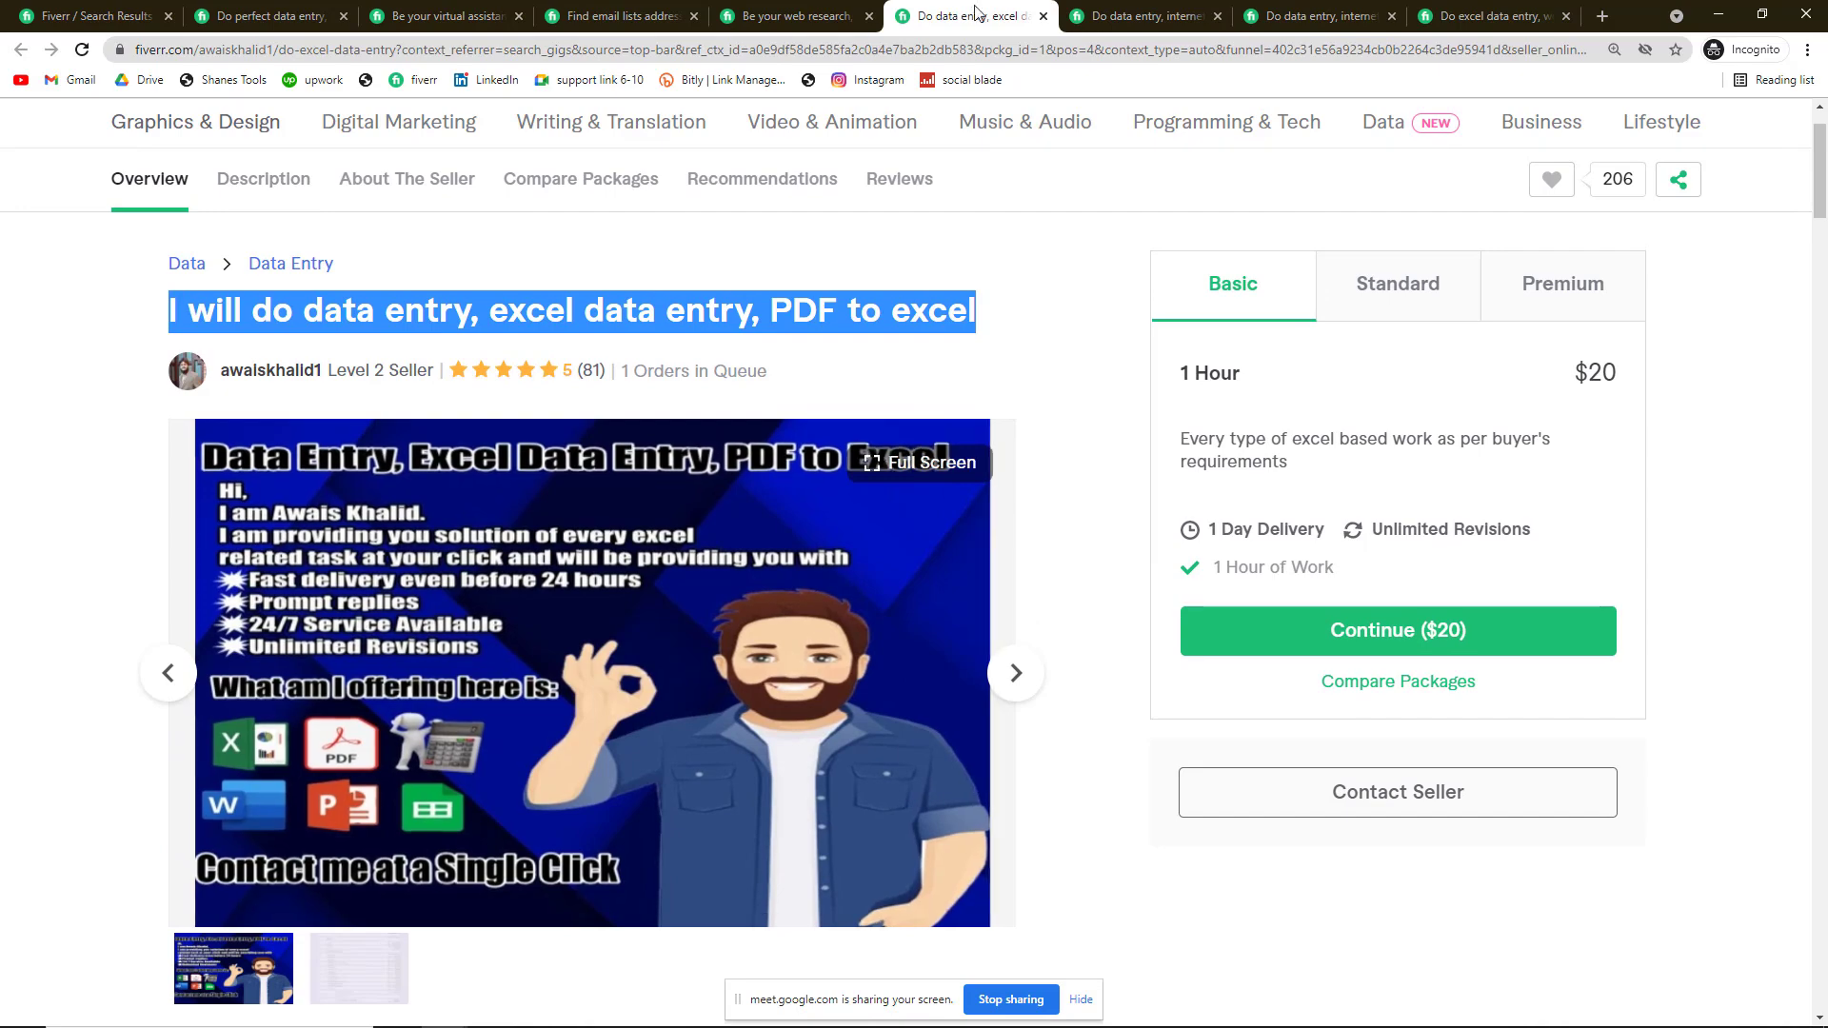
pyautogui.hotkey('ctrl', 'Tab')
pyautogui.scroll(7, 862, 505)
pyautogui.scroll(4, 861, 508)
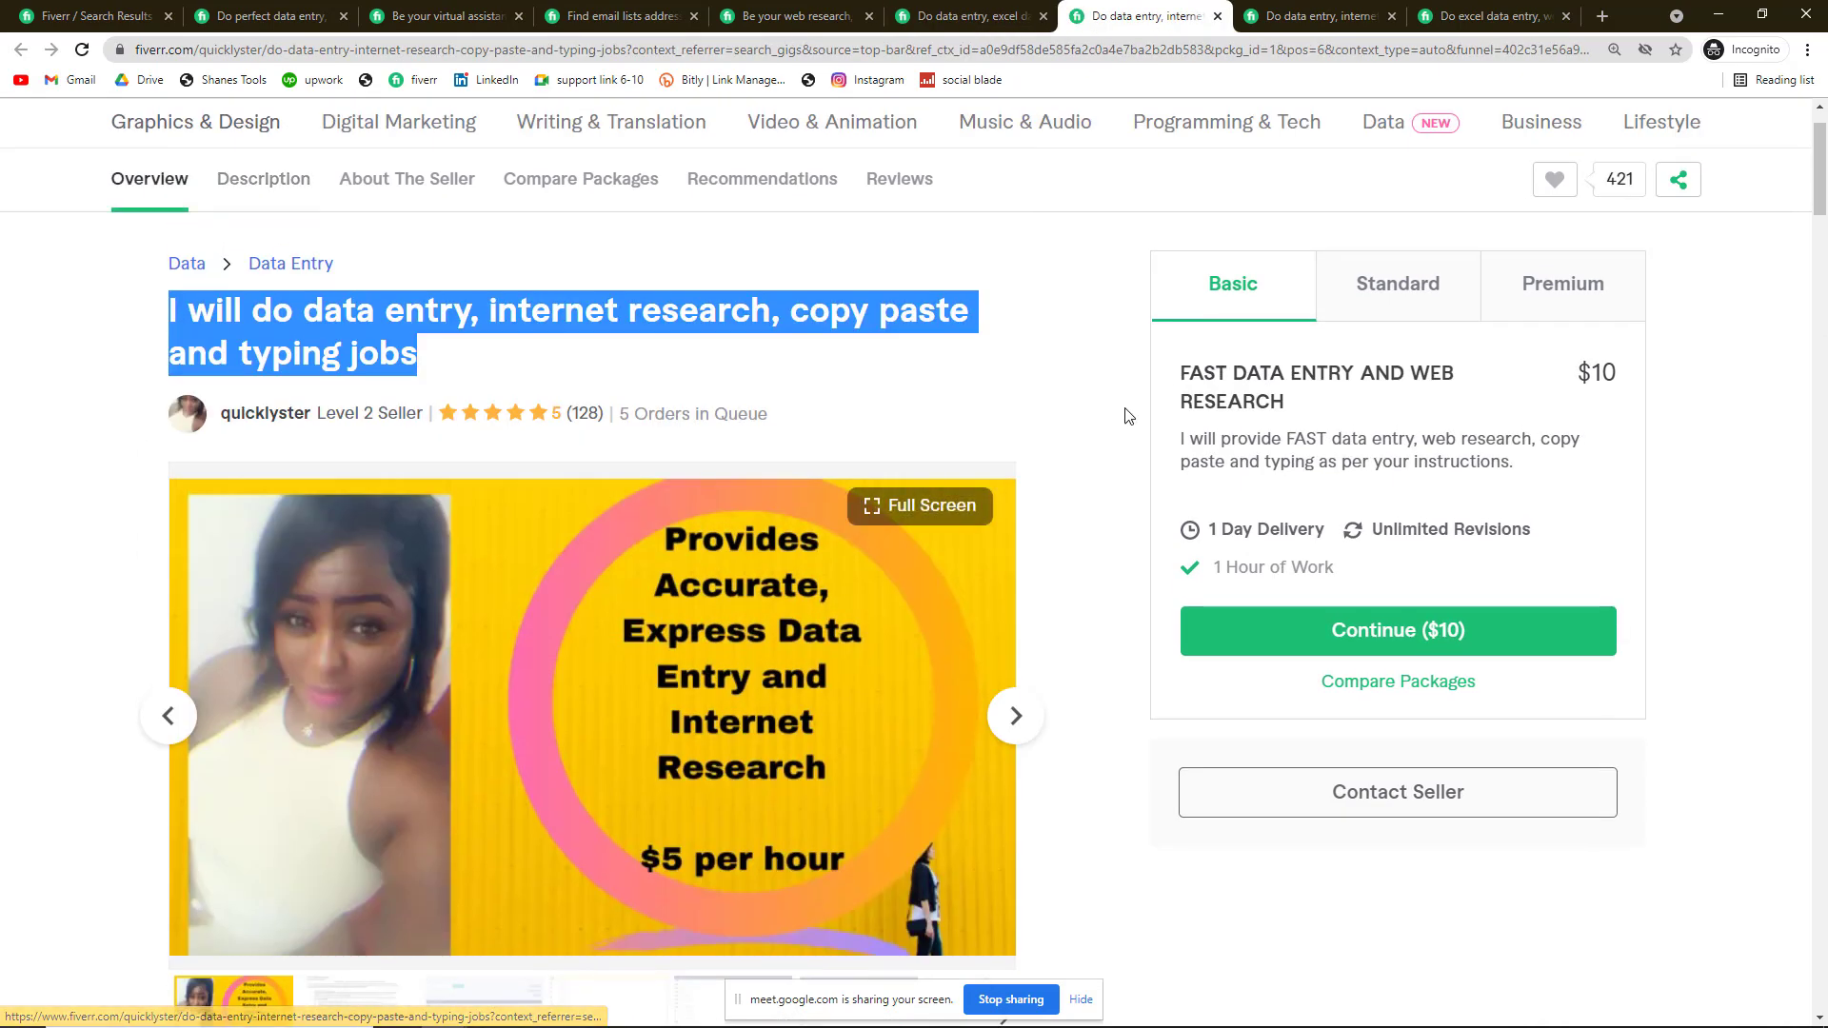
pyautogui.hotkey('ctrl', 'Tab')
pyautogui.scroll(8, 1163, 341)
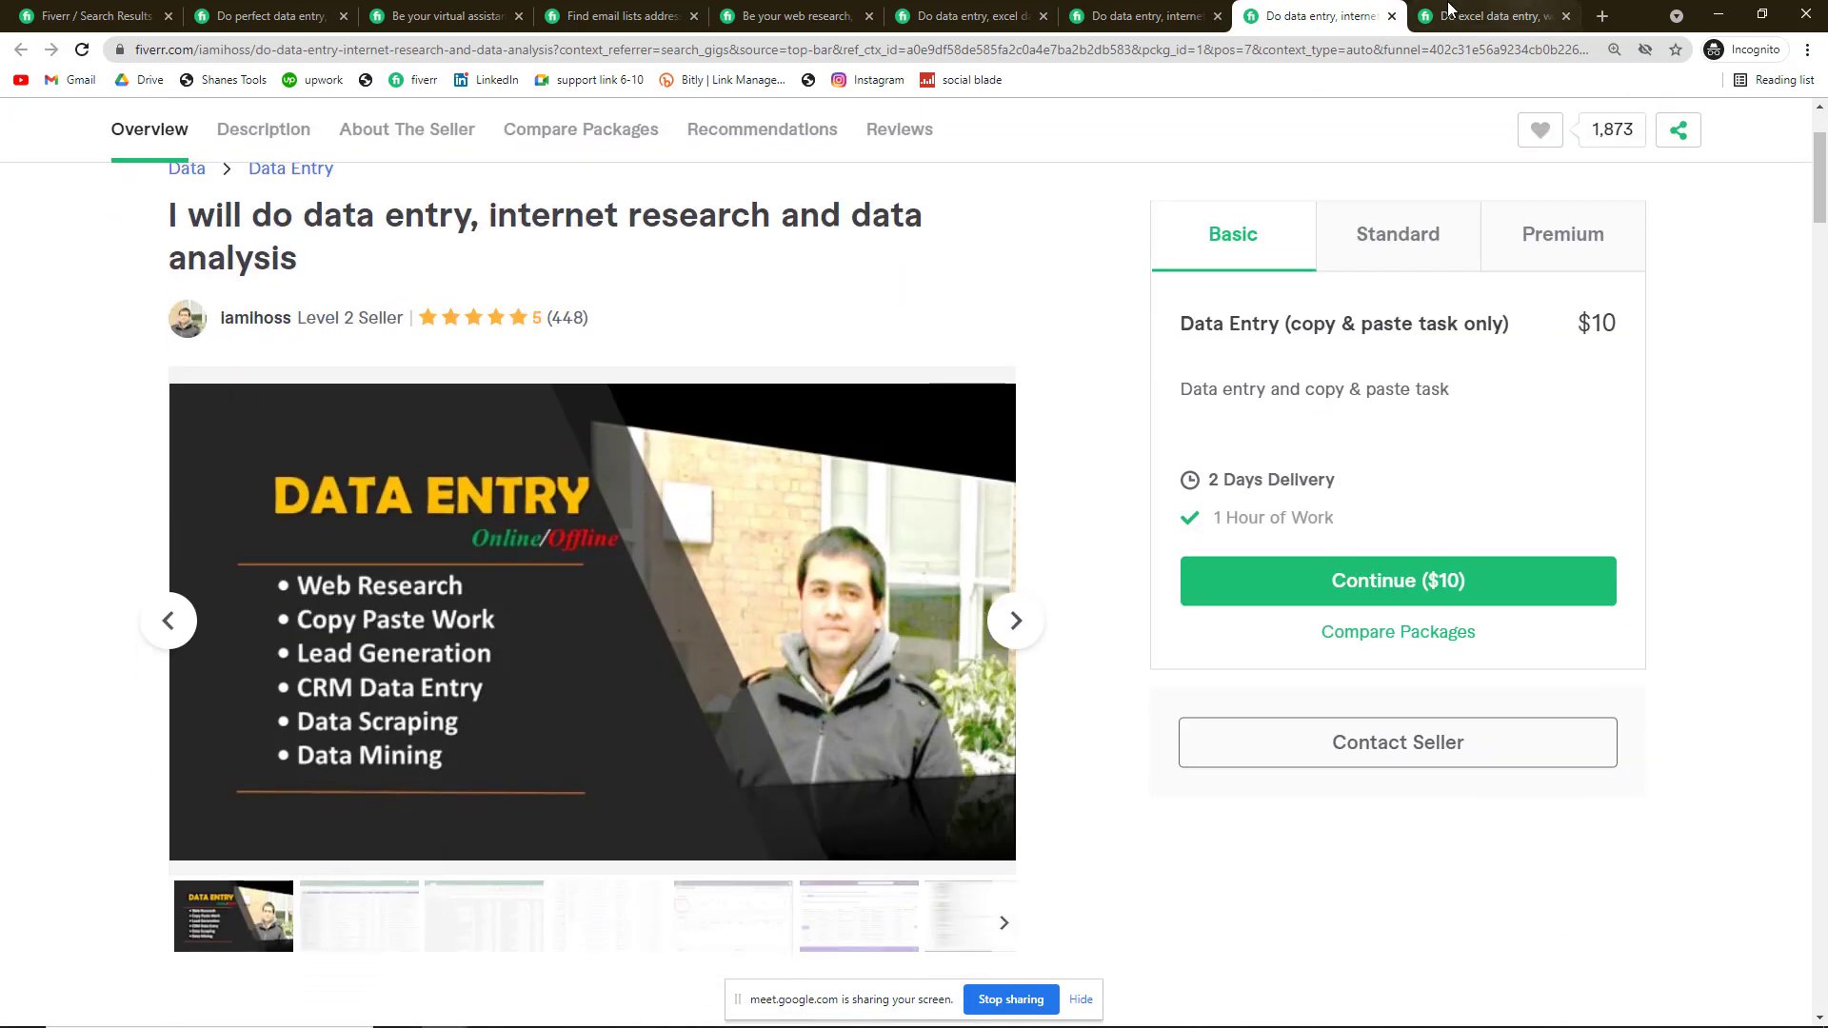
pyautogui.hotkey('ctrl', 'Tab')
pyautogui.scroll(8, 1077, 528)
pyautogui.scroll(-1, 1077, 533)
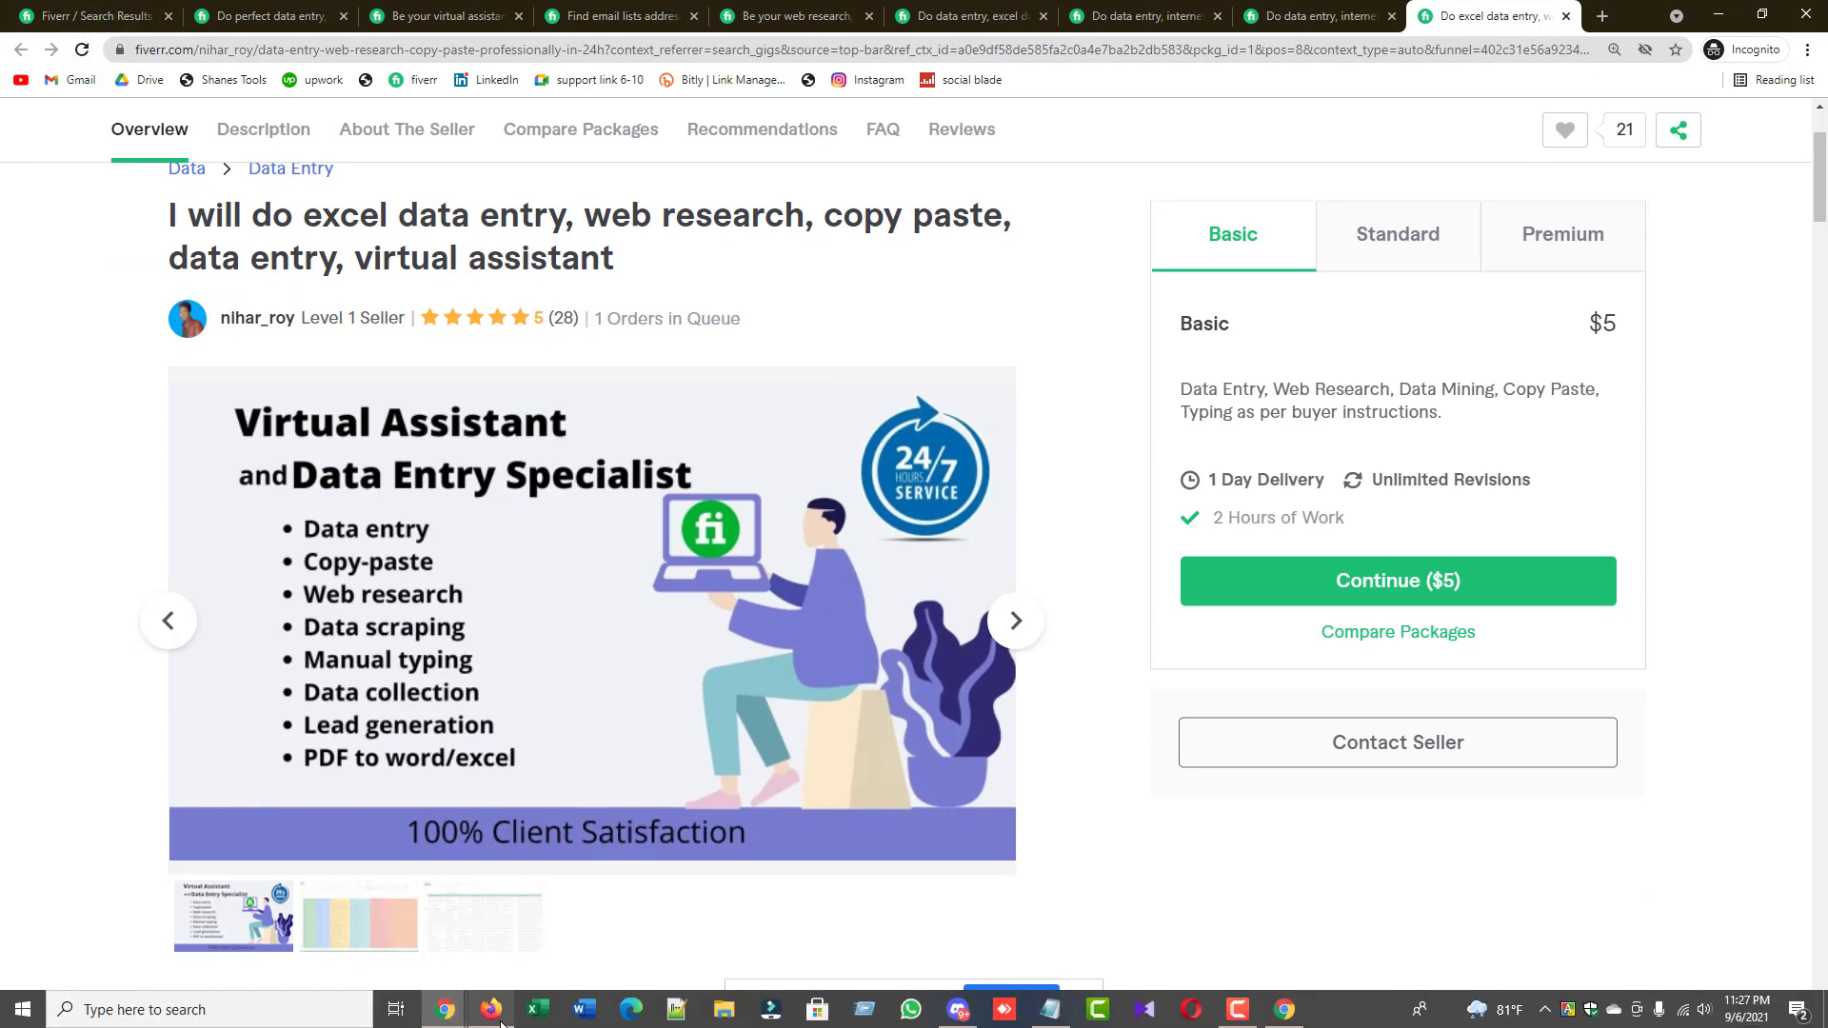
pyautogui.click(500, 1020)
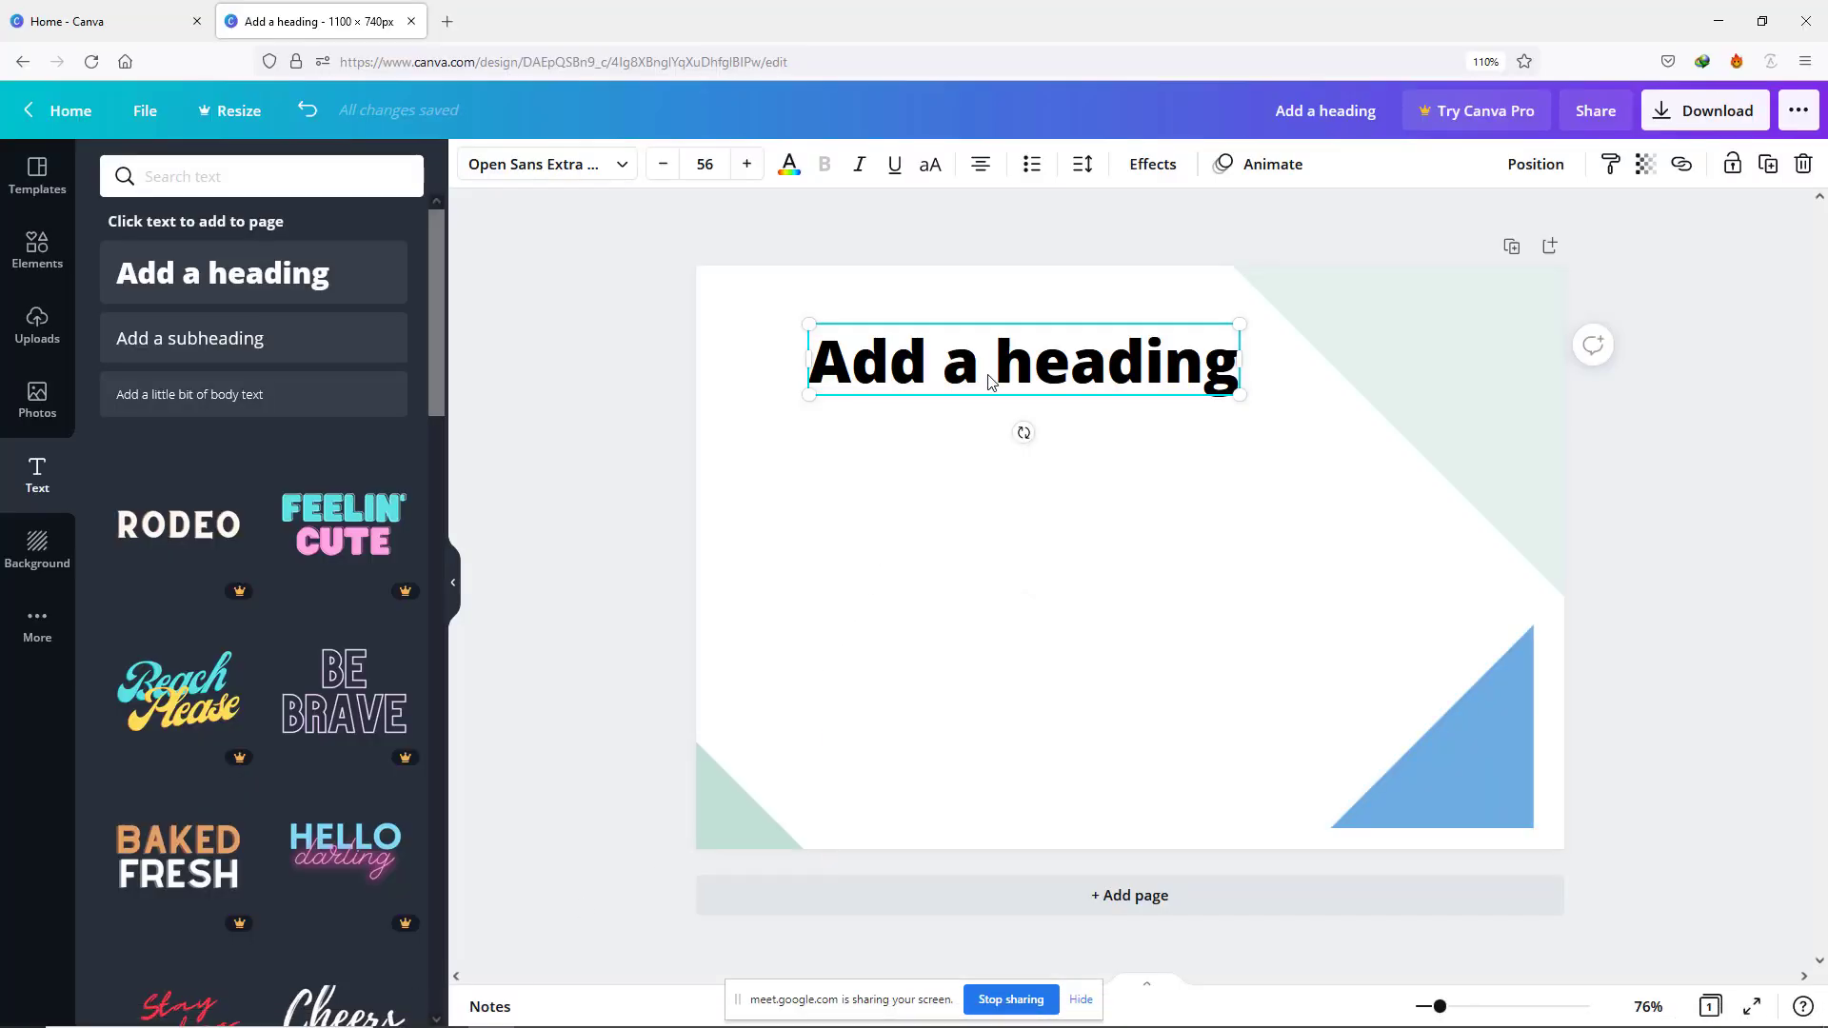
pyautogui.moveTo(444, 1020)
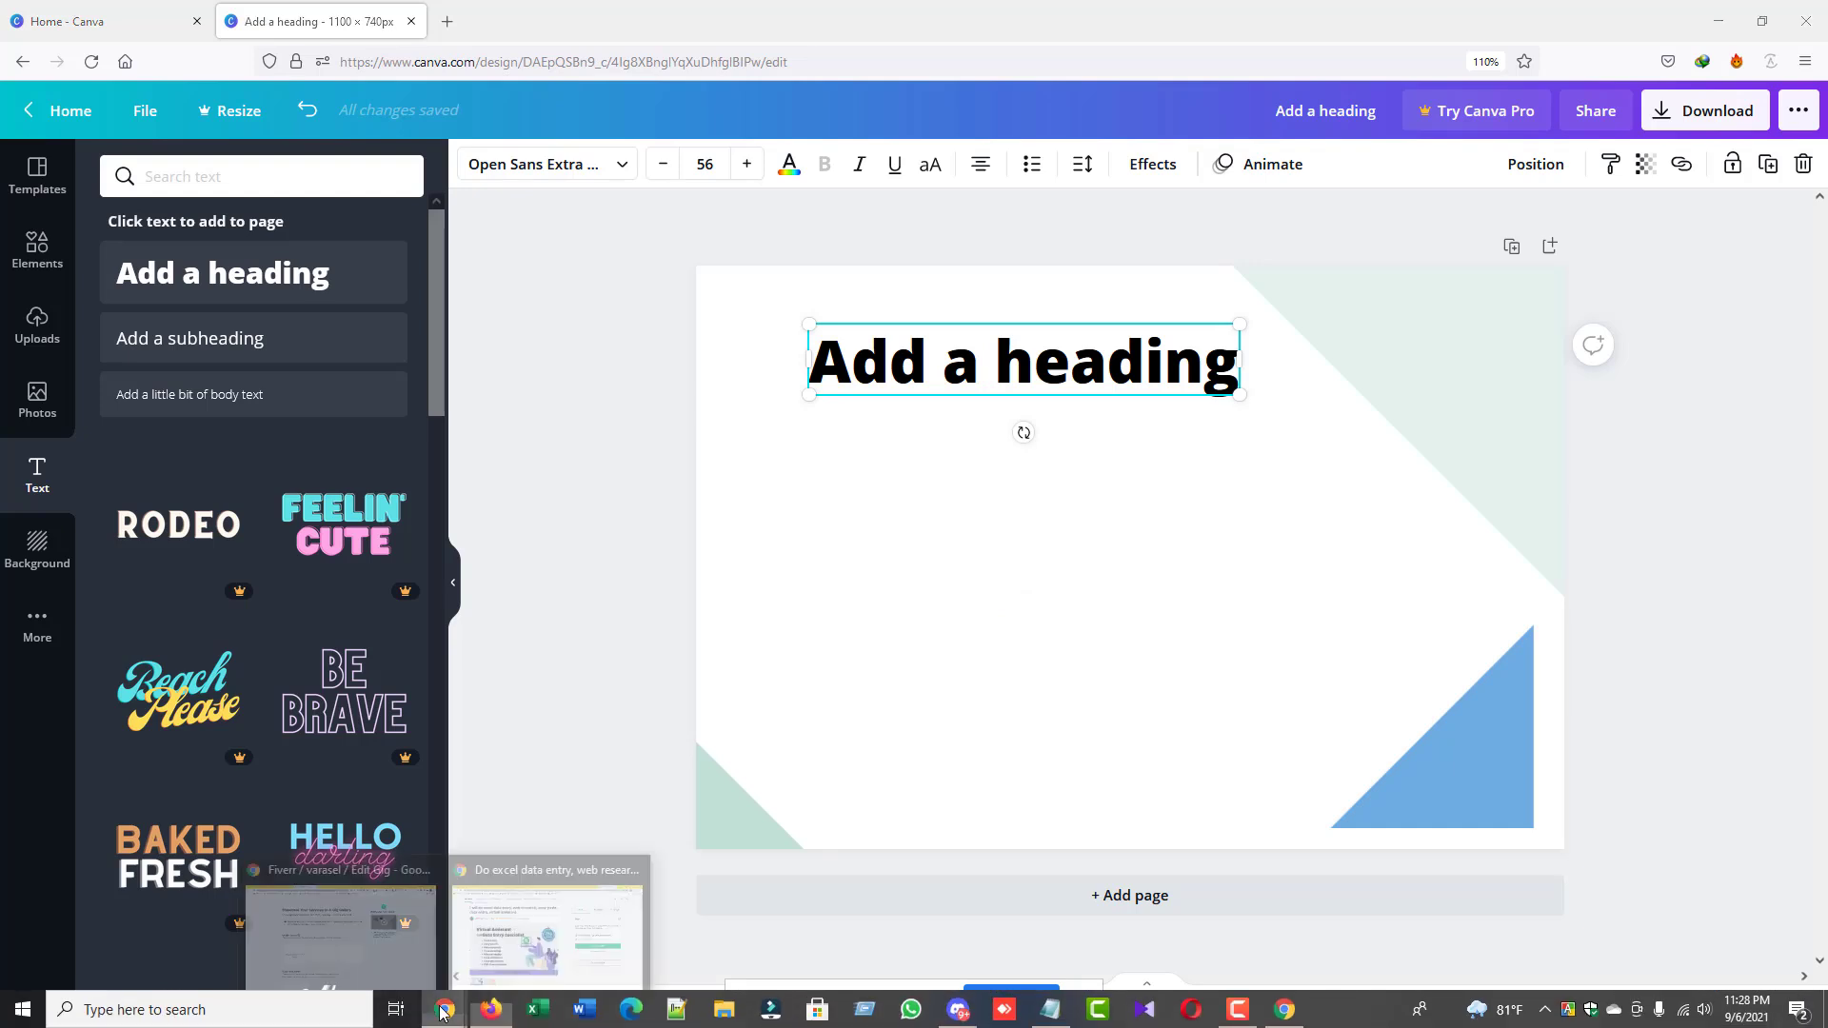
pyautogui.click(490, 938)
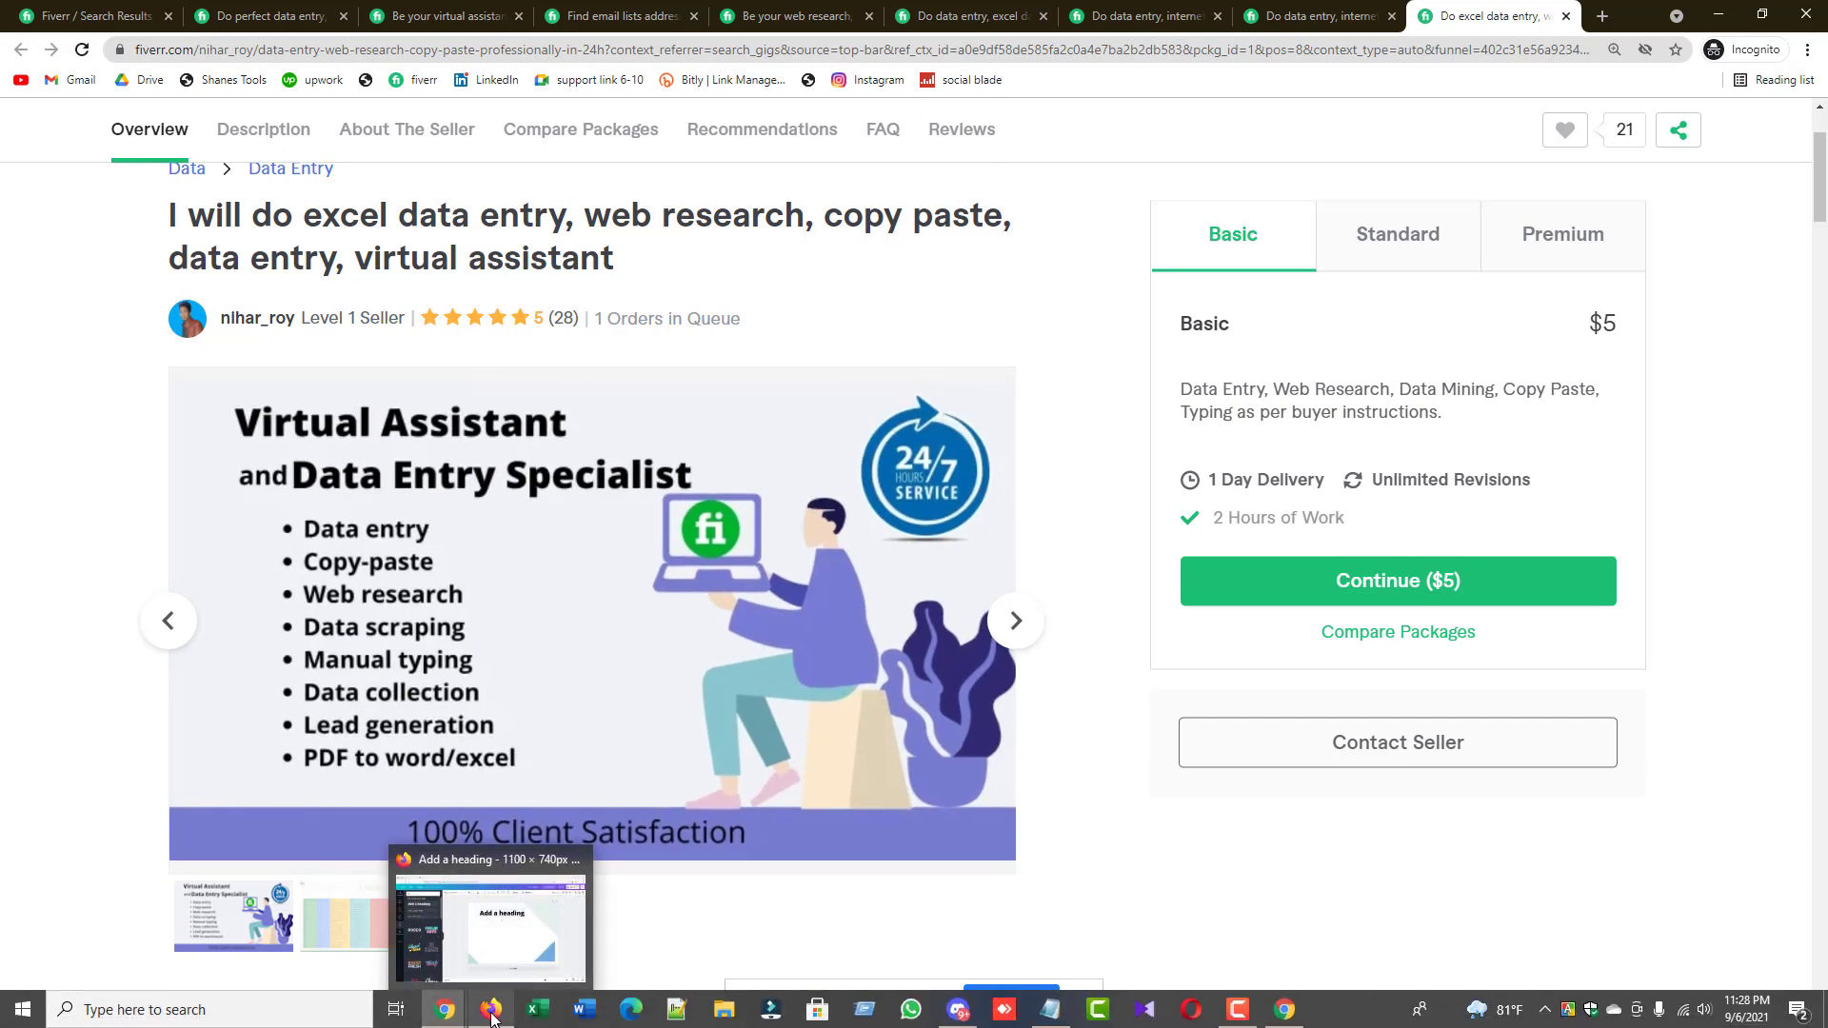
# Step: Switch back to the Canva design and replace the heading text with "Virtual Assistant", correcting its spelling
pyautogui.click(491, 1019)
pyautogui.doubleClick(933, 372)
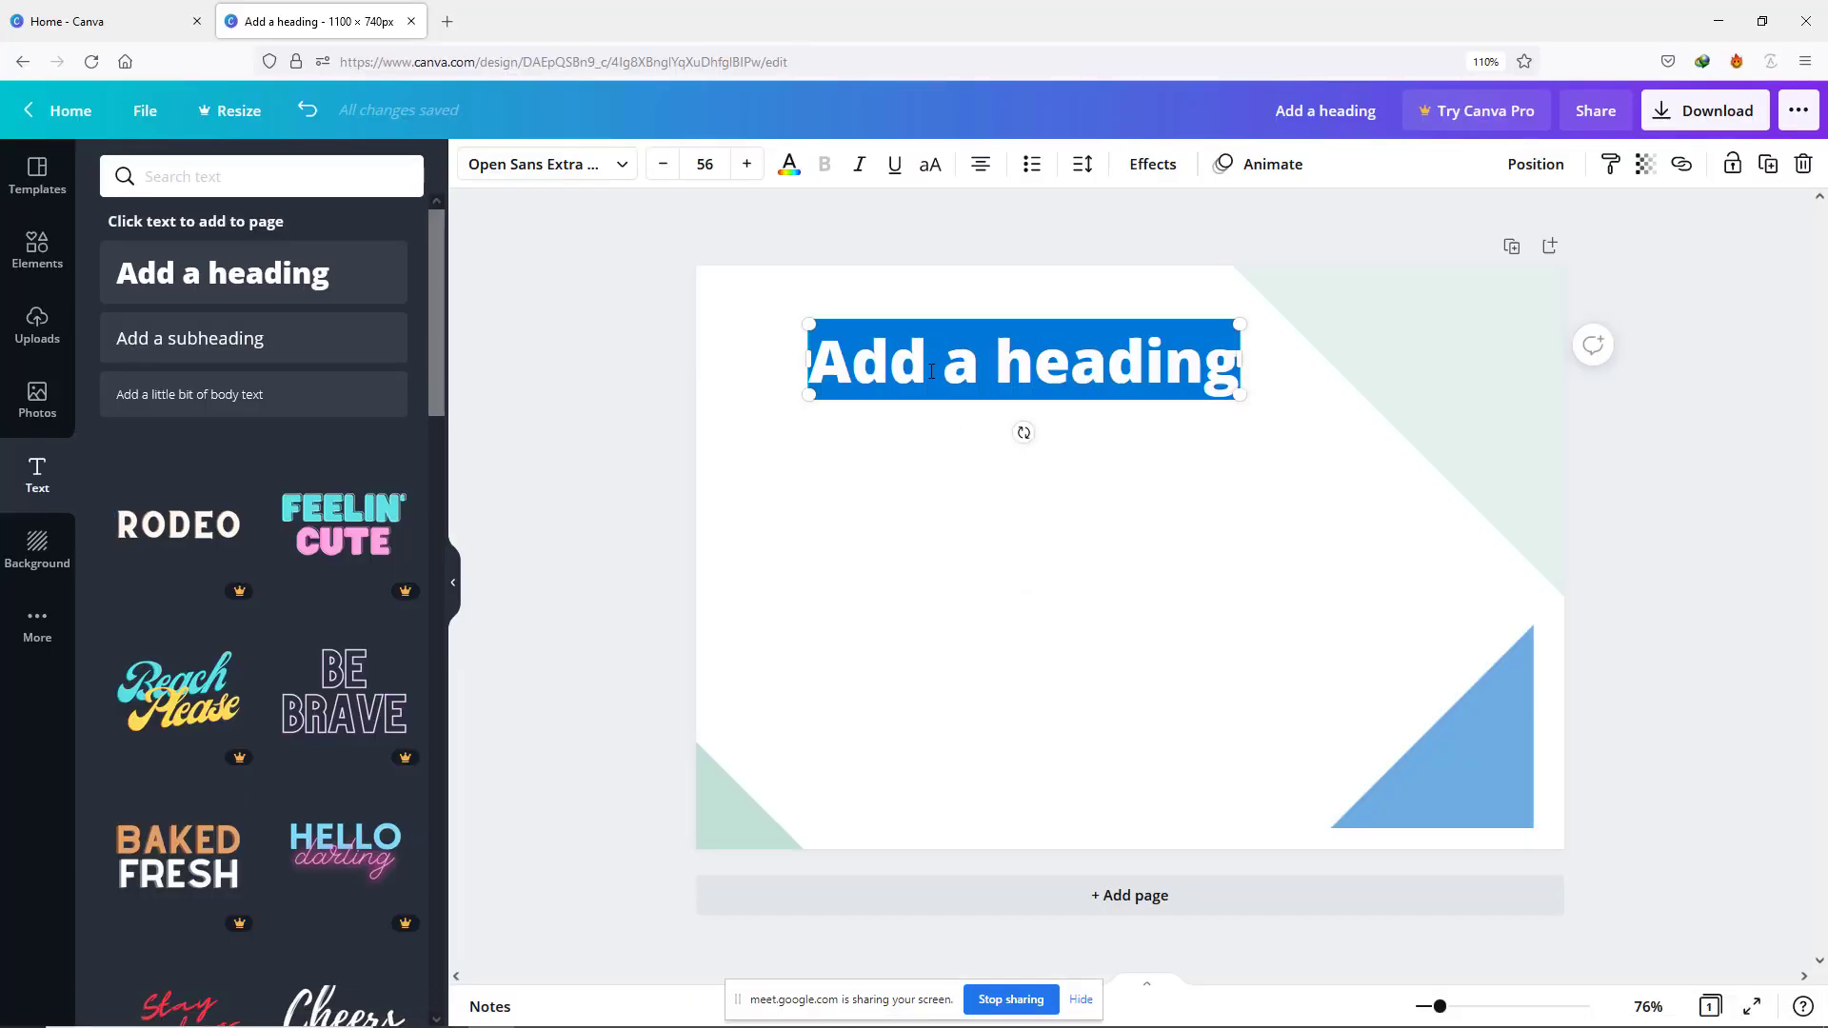
pyautogui.click(1190, 448)
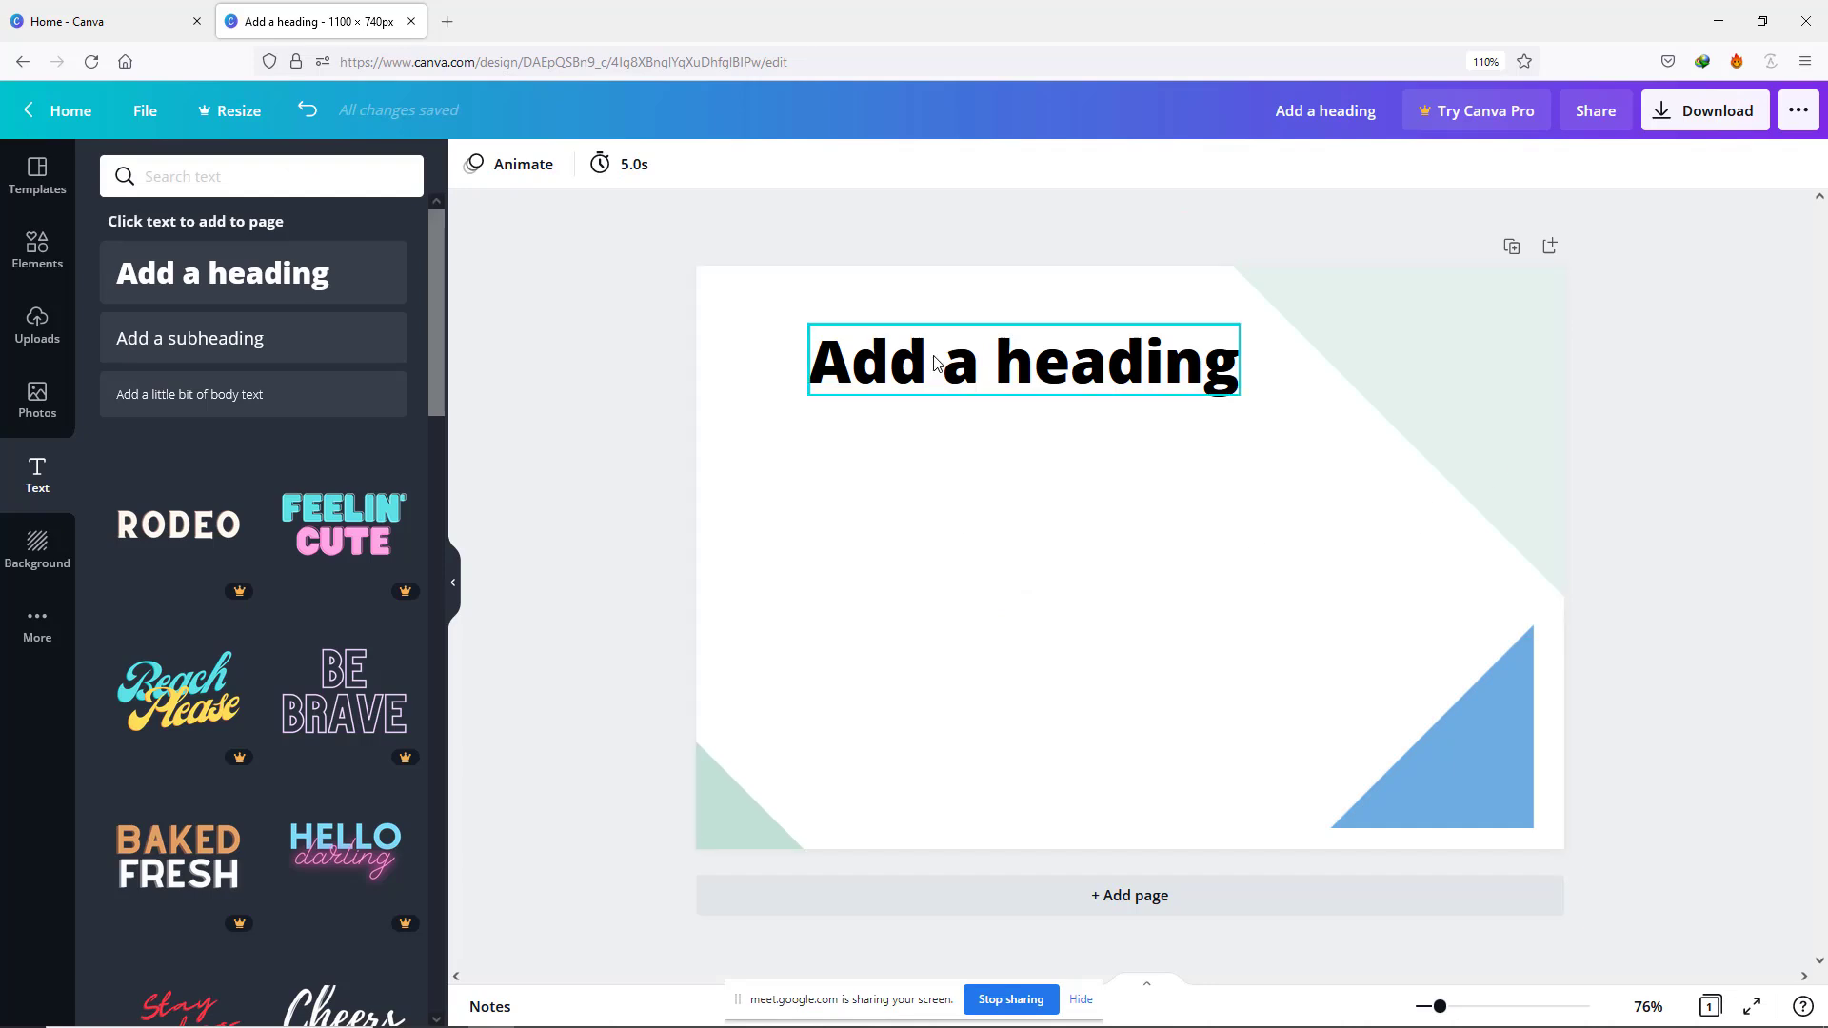
pyautogui.doubleClick(934, 362)
pyautogui.write('V')
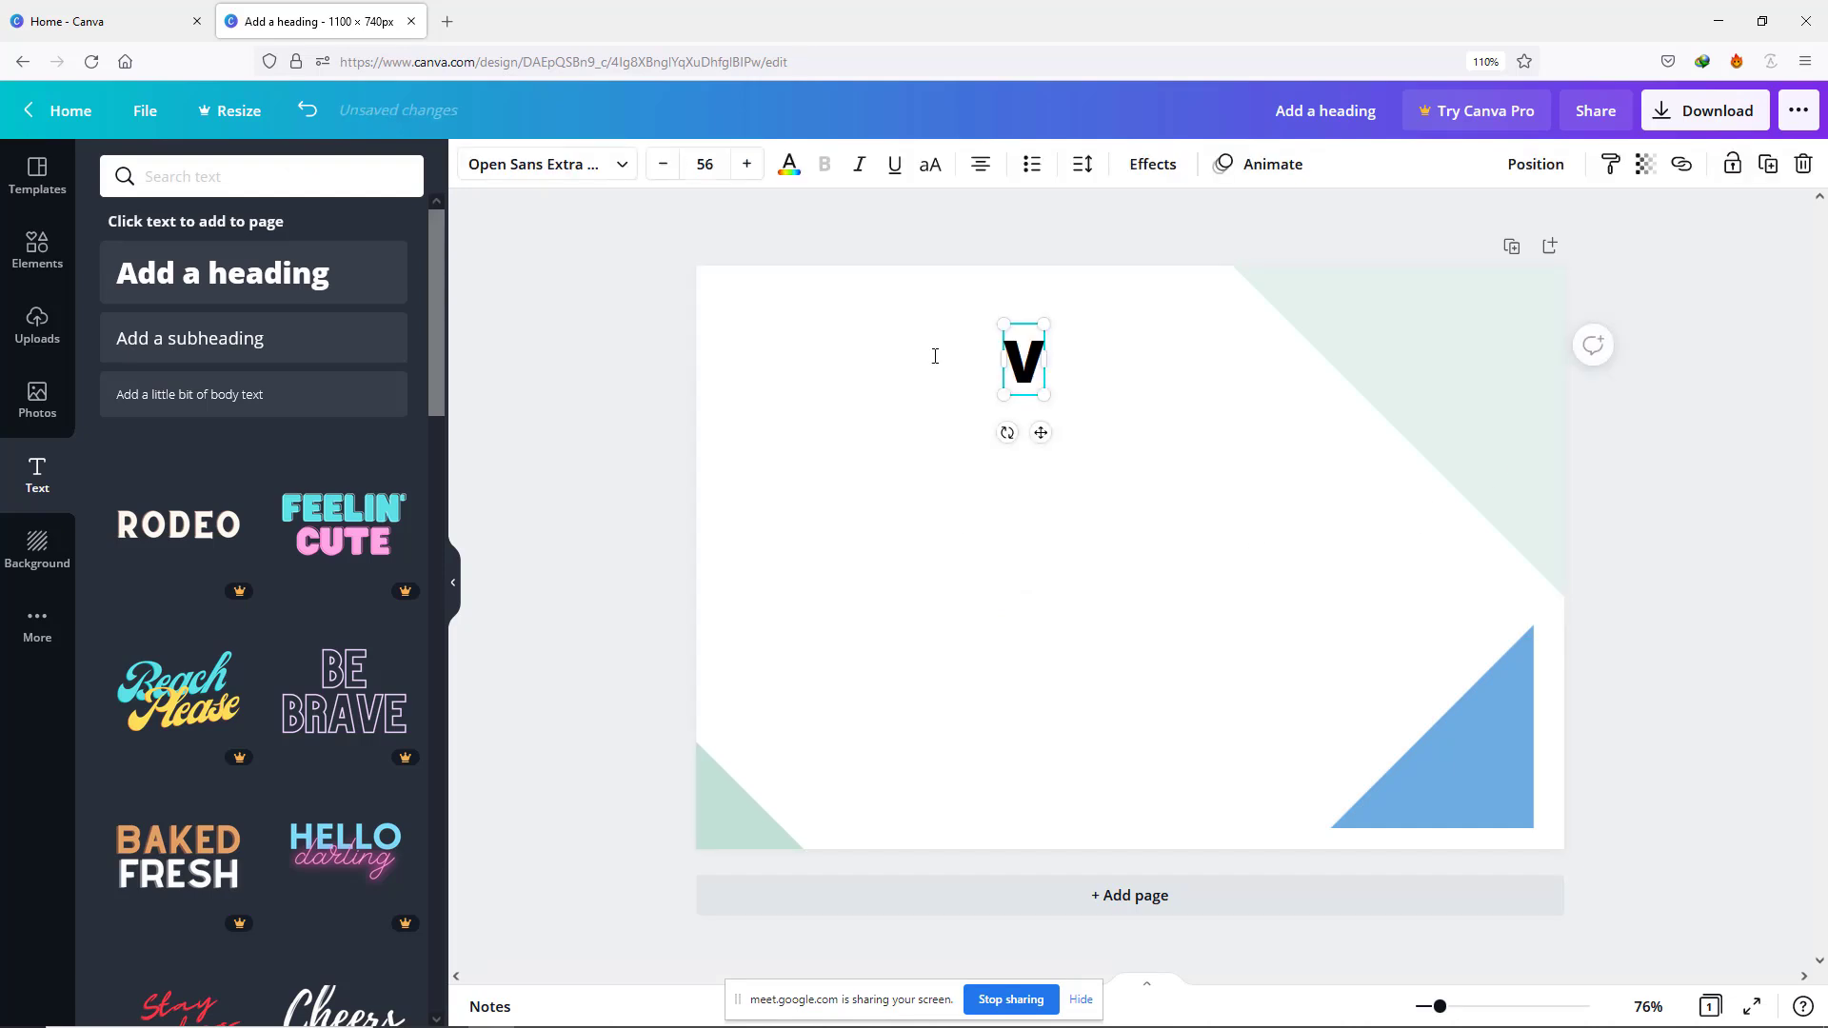
pyautogui.write('irtual')
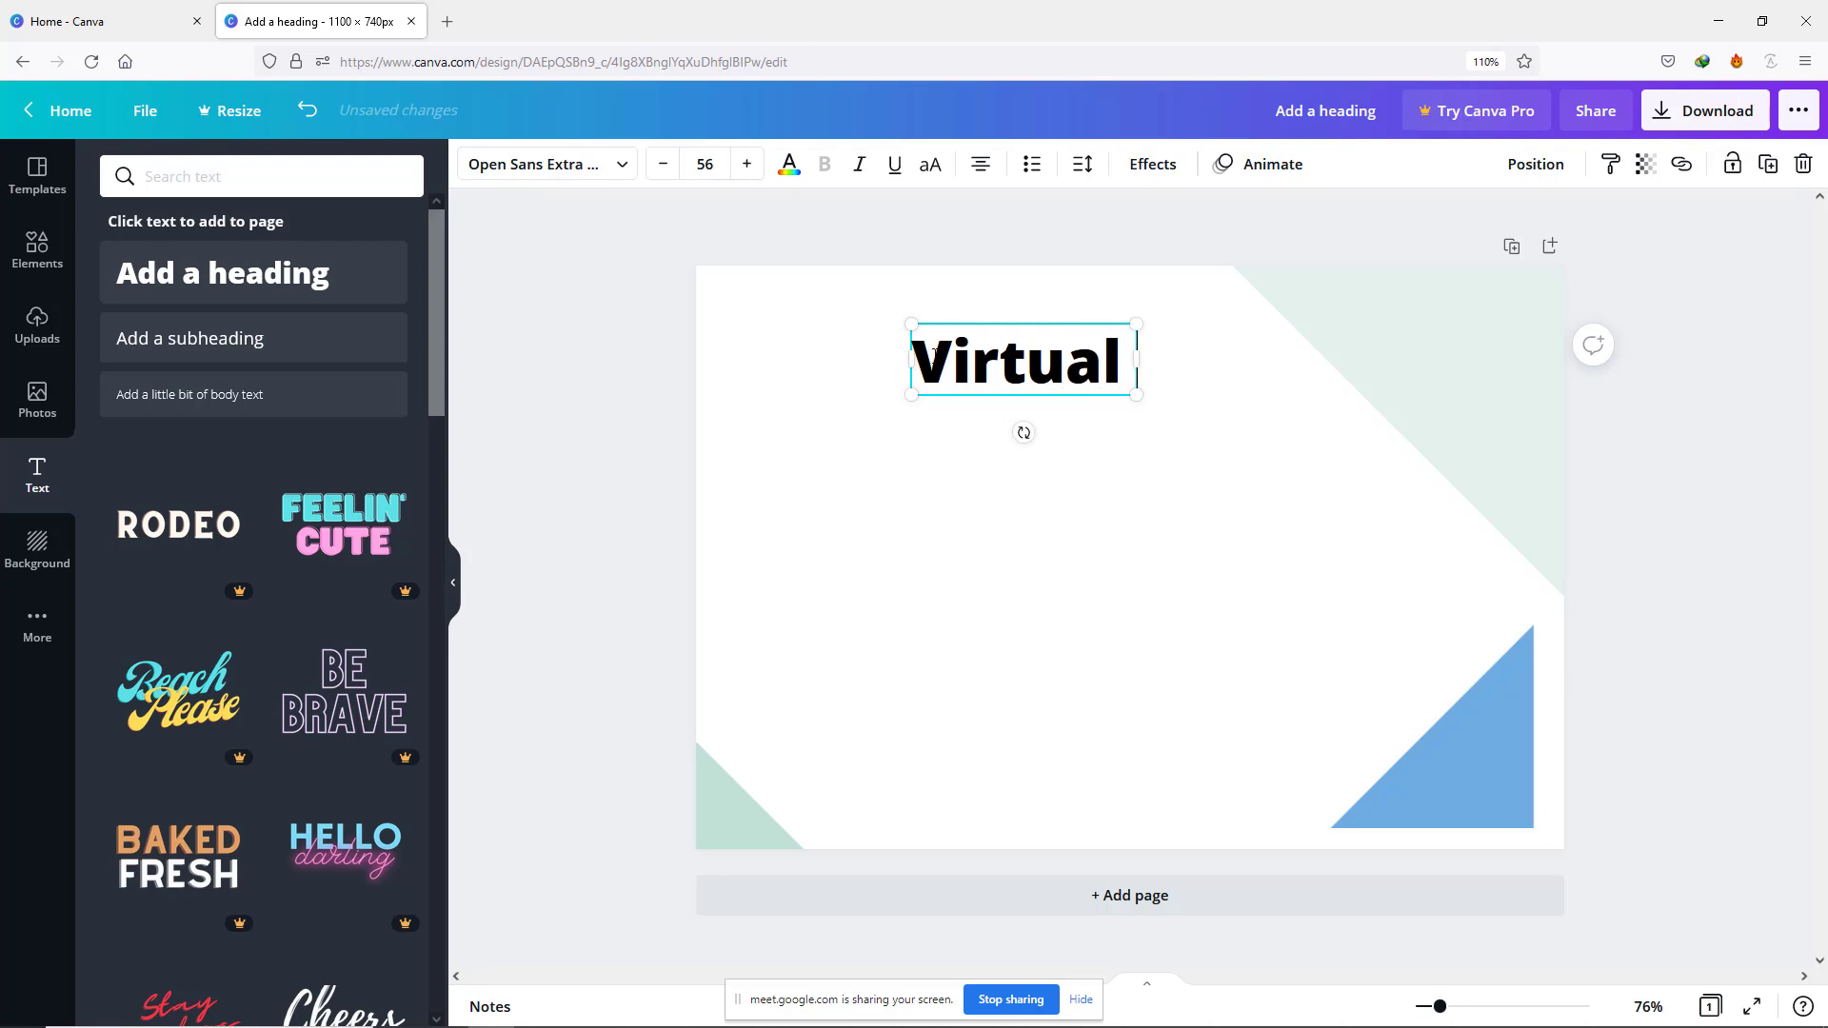
pyautogui.write(' Asistn')
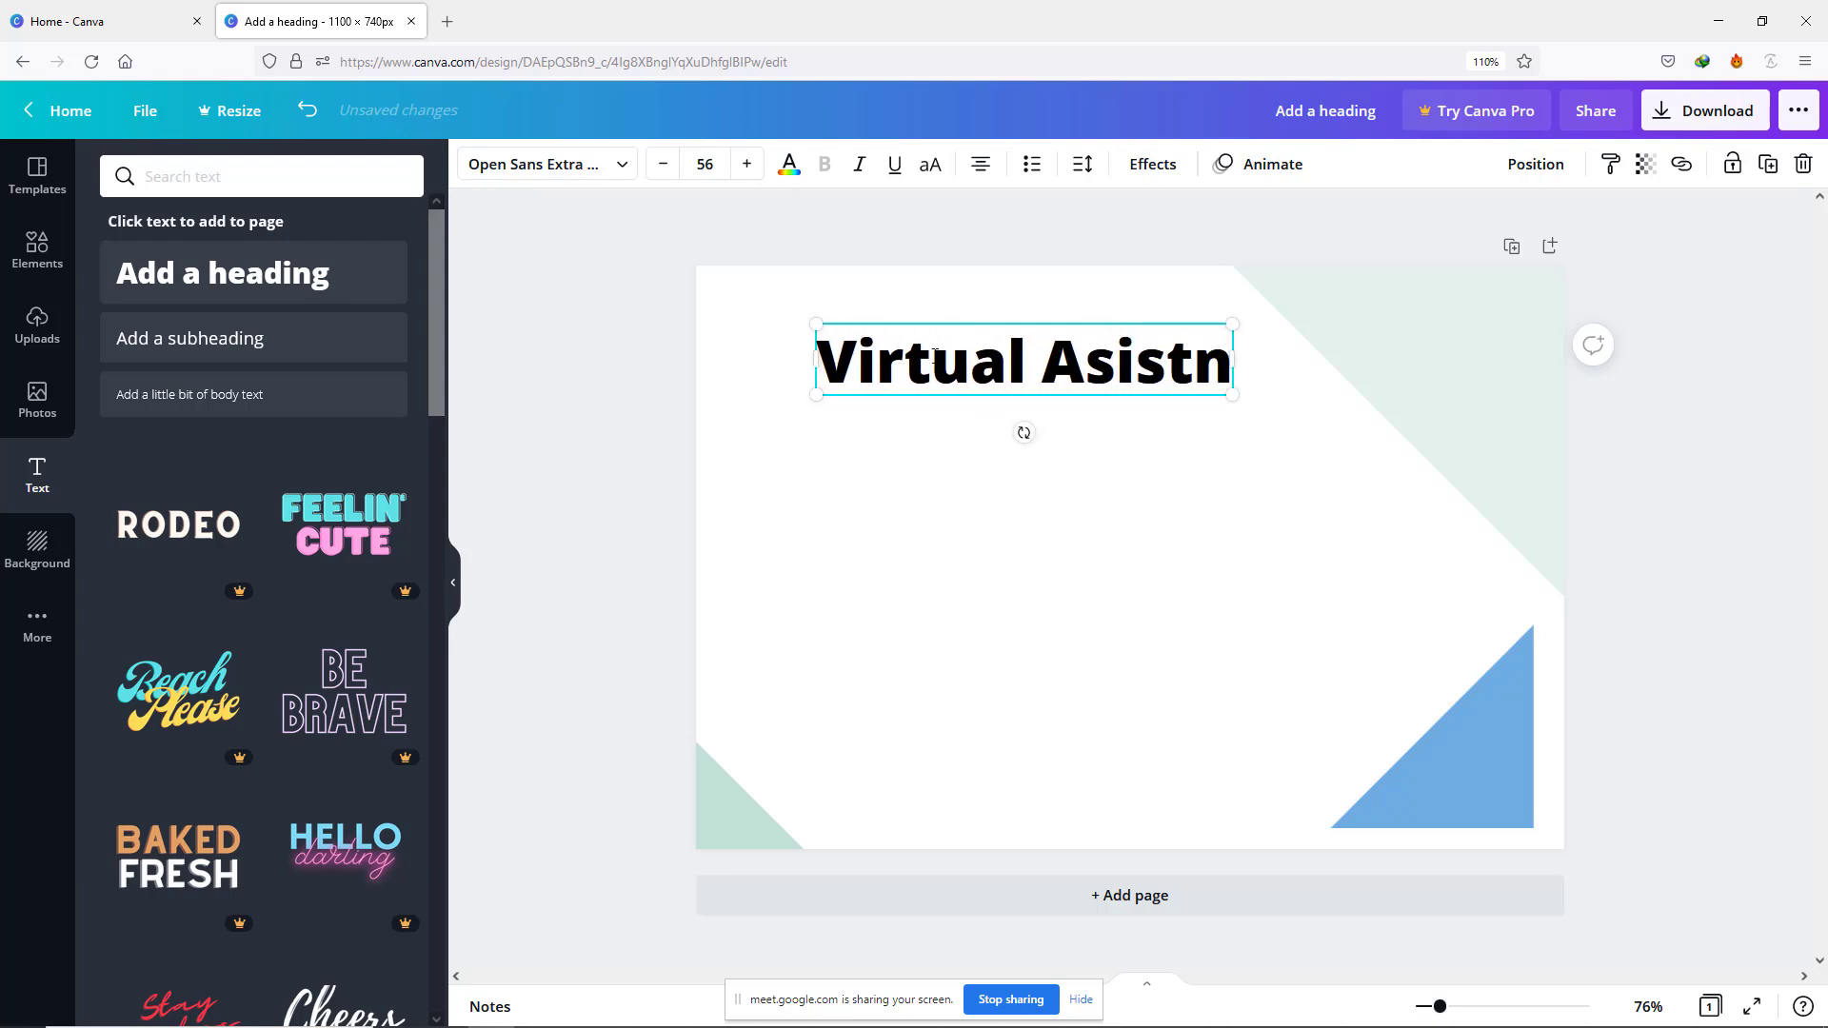
pyautogui.write('t')
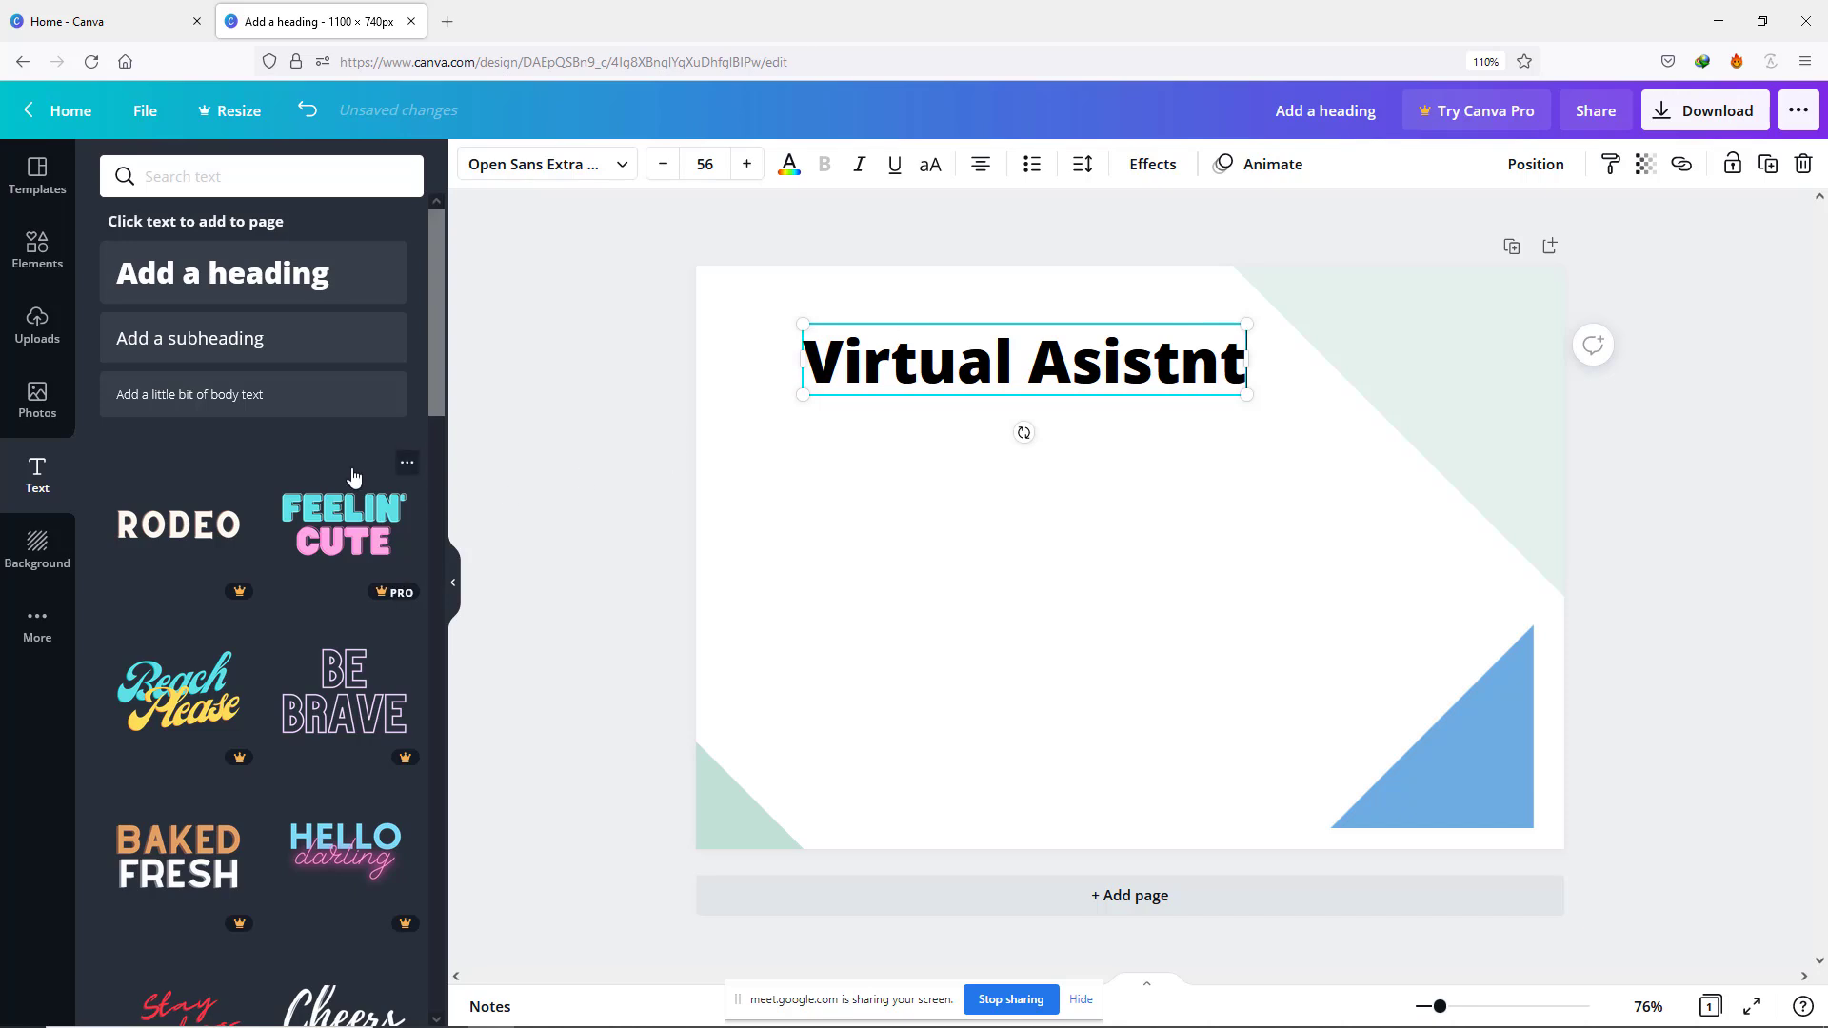
pyautogui.click(40, 254)
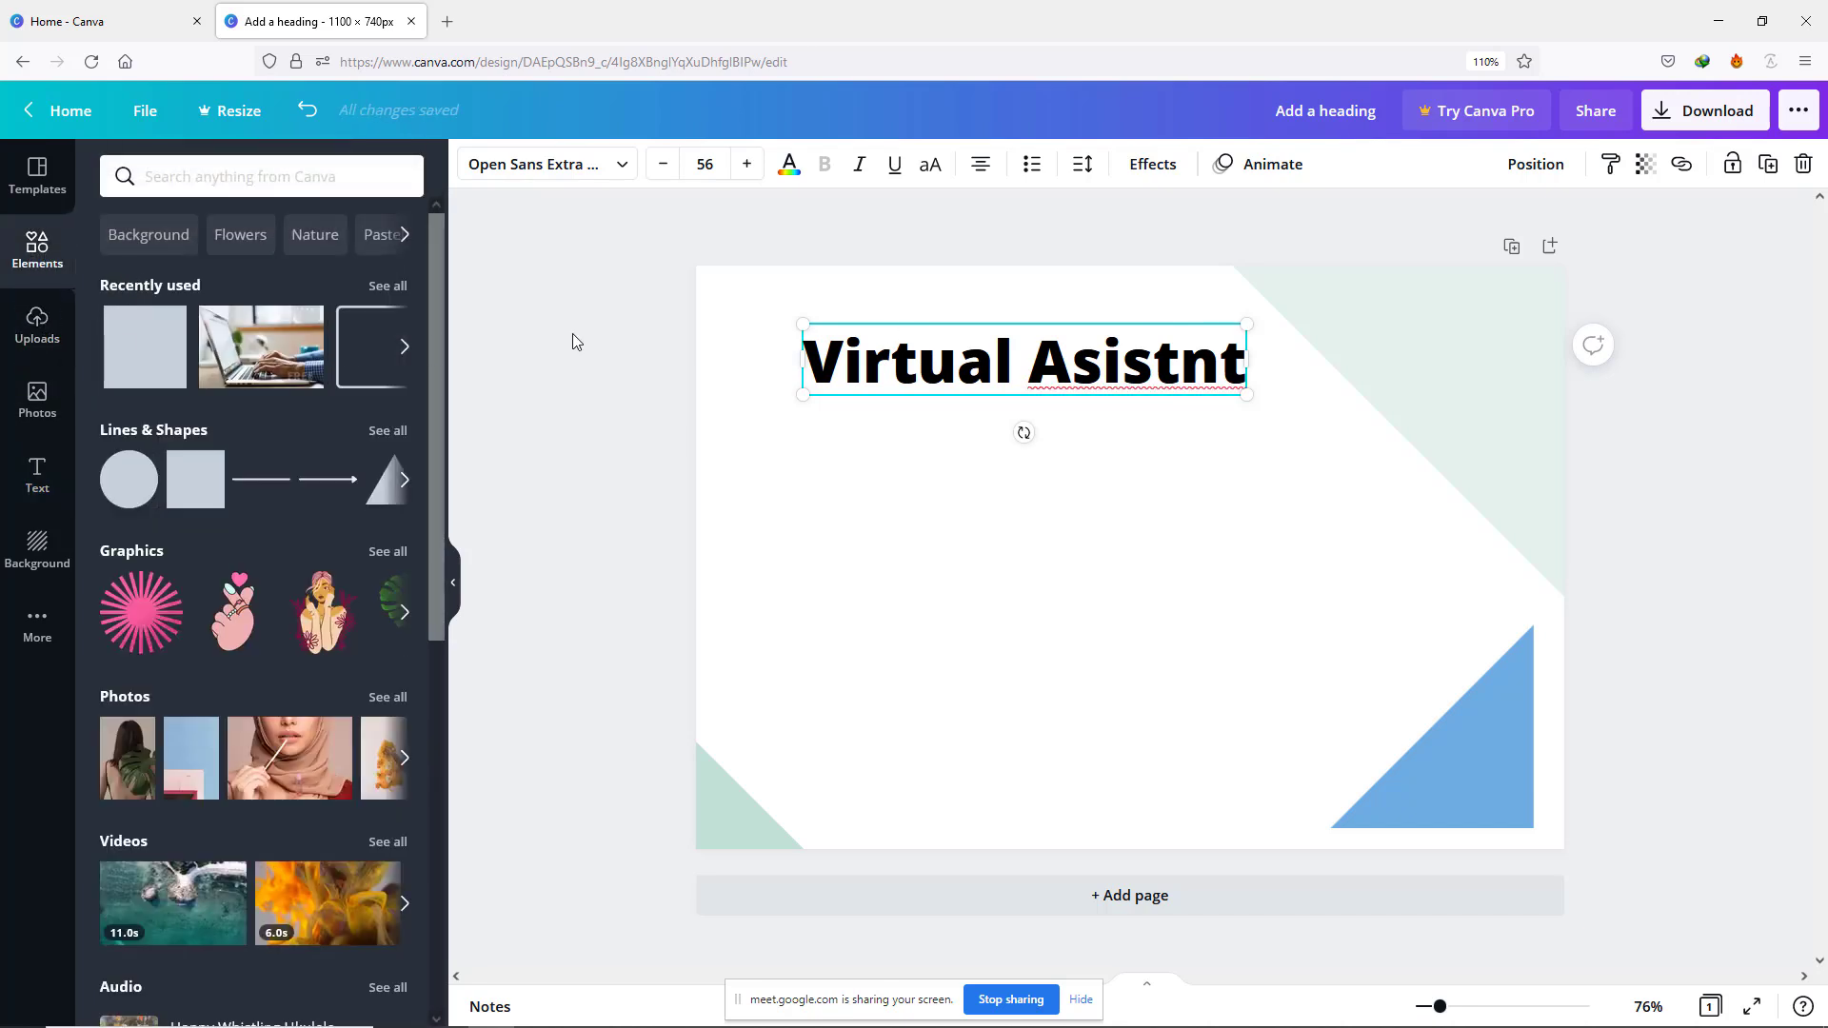
pyautogui.rightClick(1176, 379)
pyautogui.click(1219, 391)
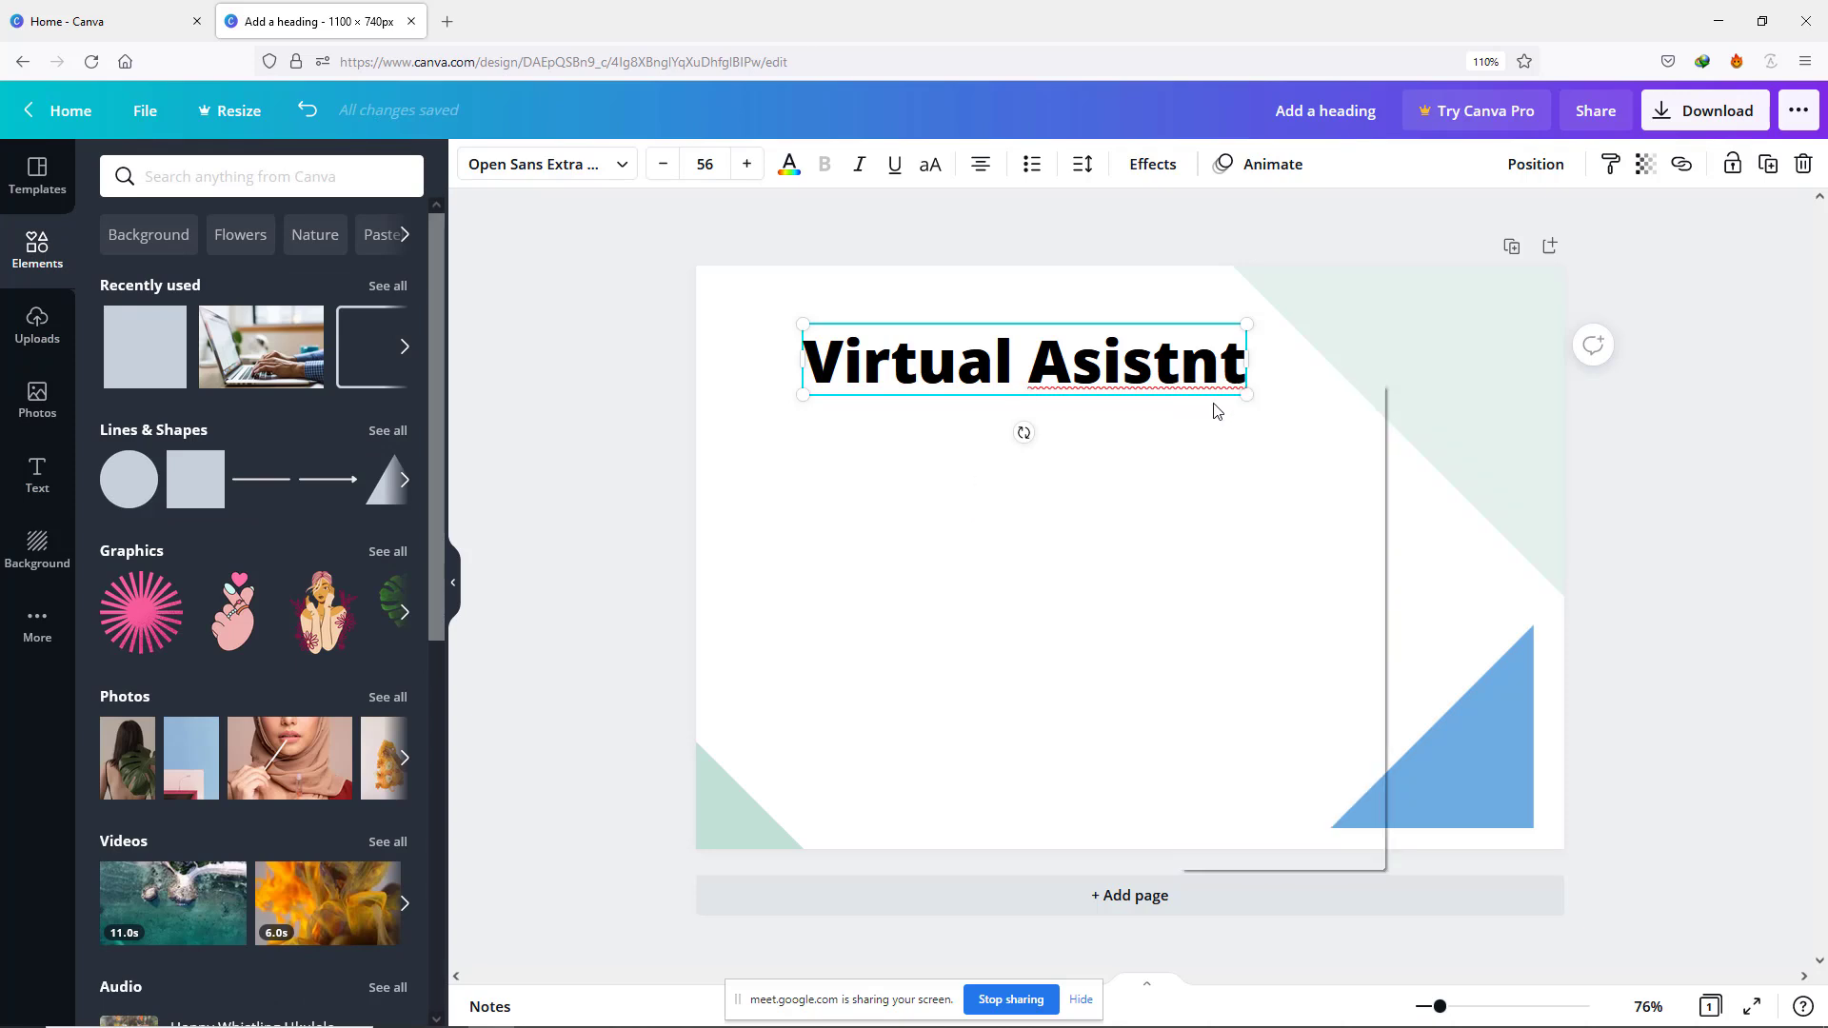
pyautogui.click(1169, 458)
# Step: Try yellow and black as the fill colour of the large pale green corner triangle
pyautogui.click(1505, 299)
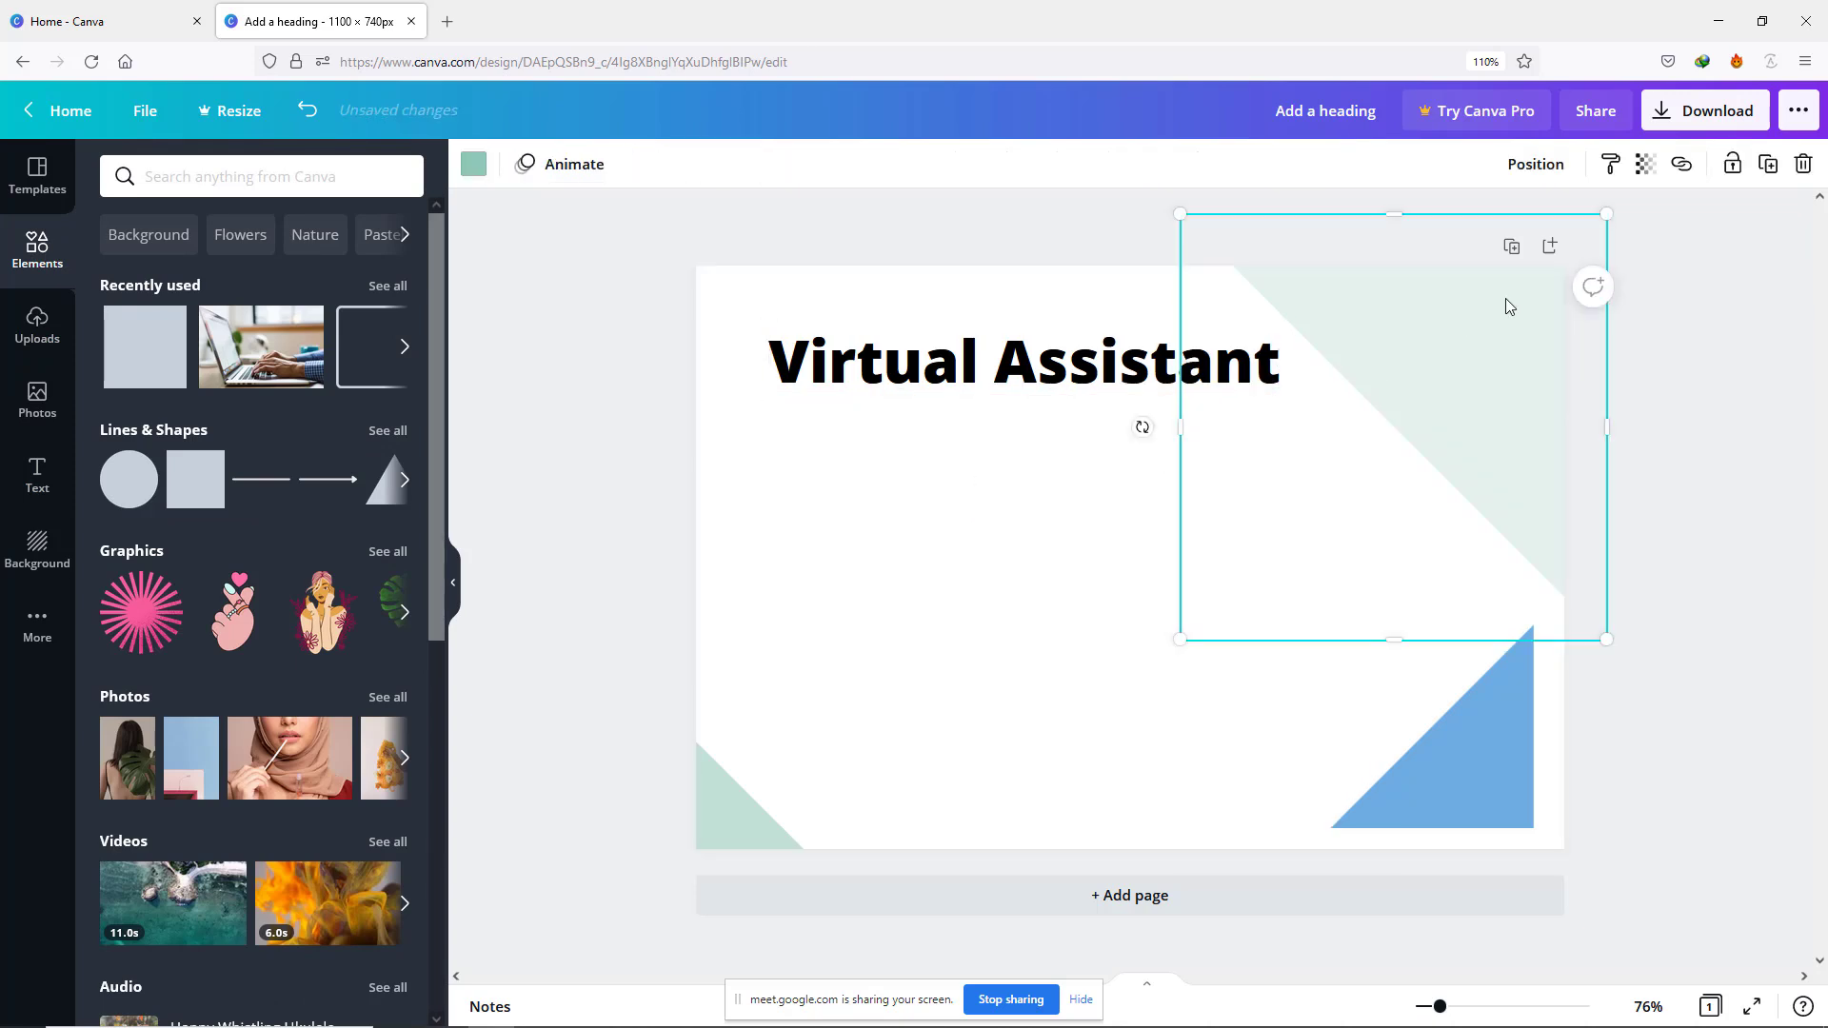
pyautogui.click(473, 165)
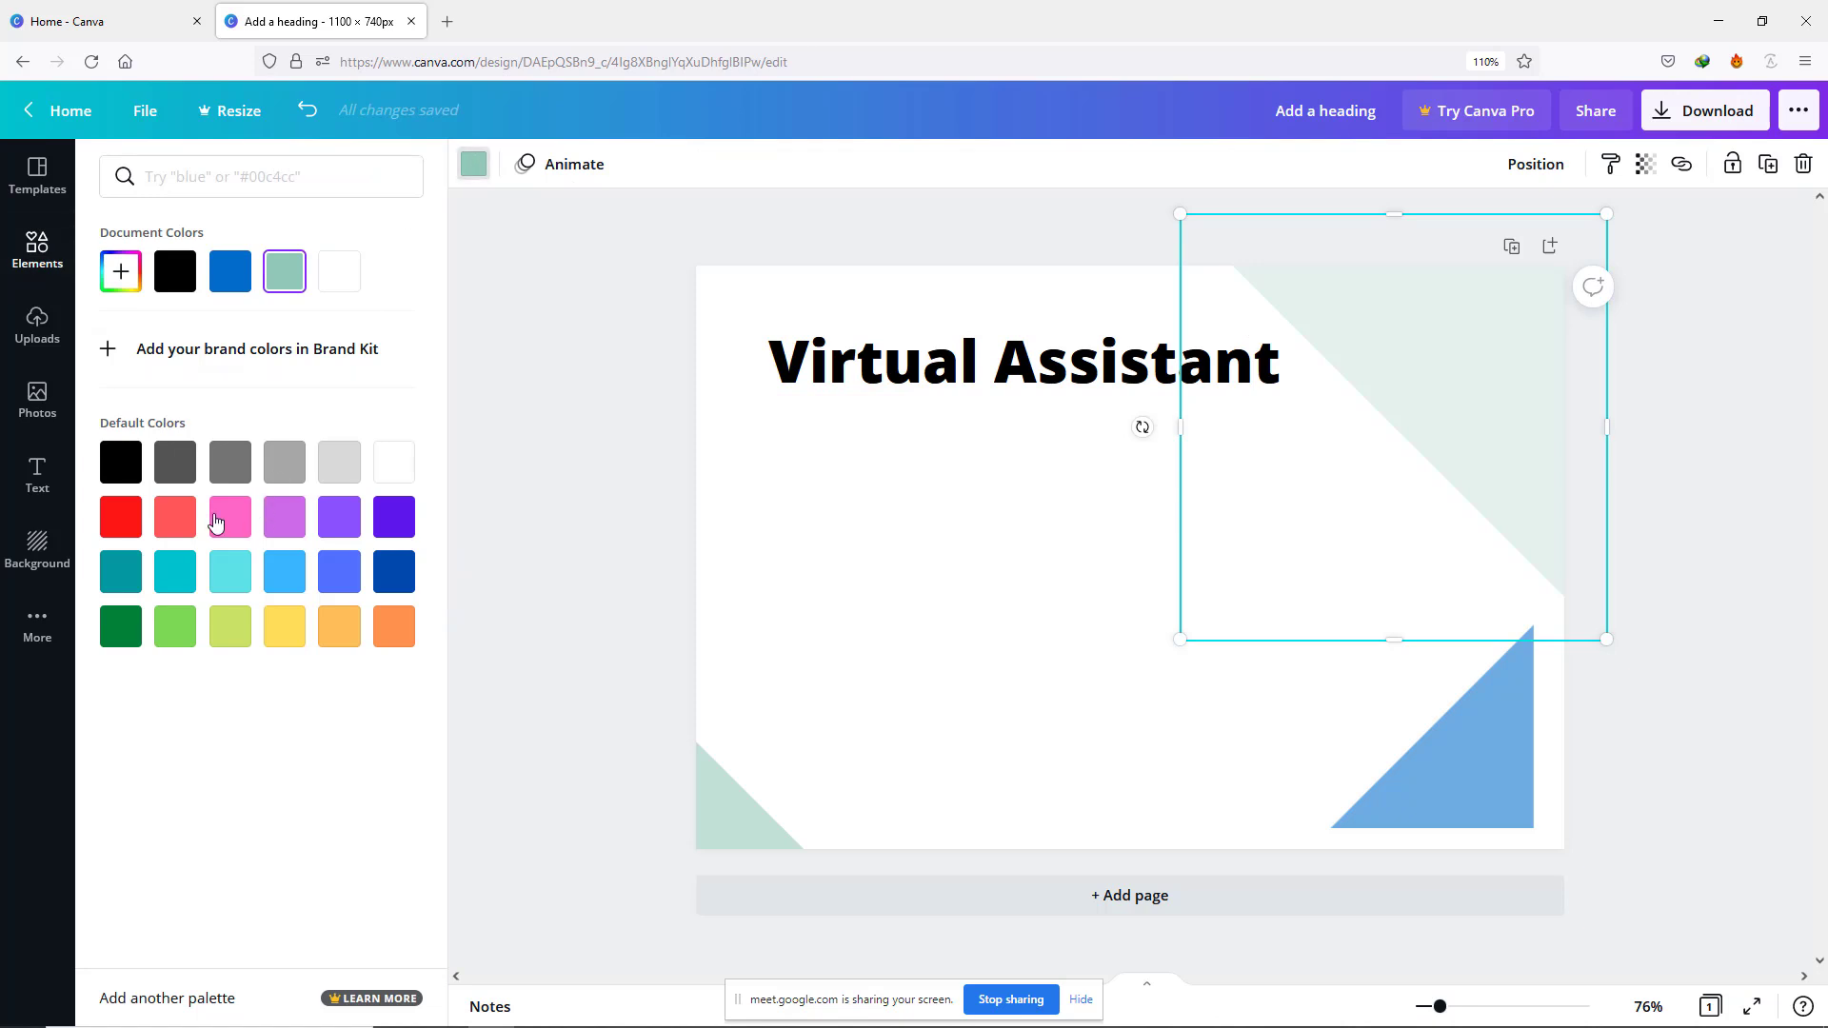
pyautogui.click(286, 639)
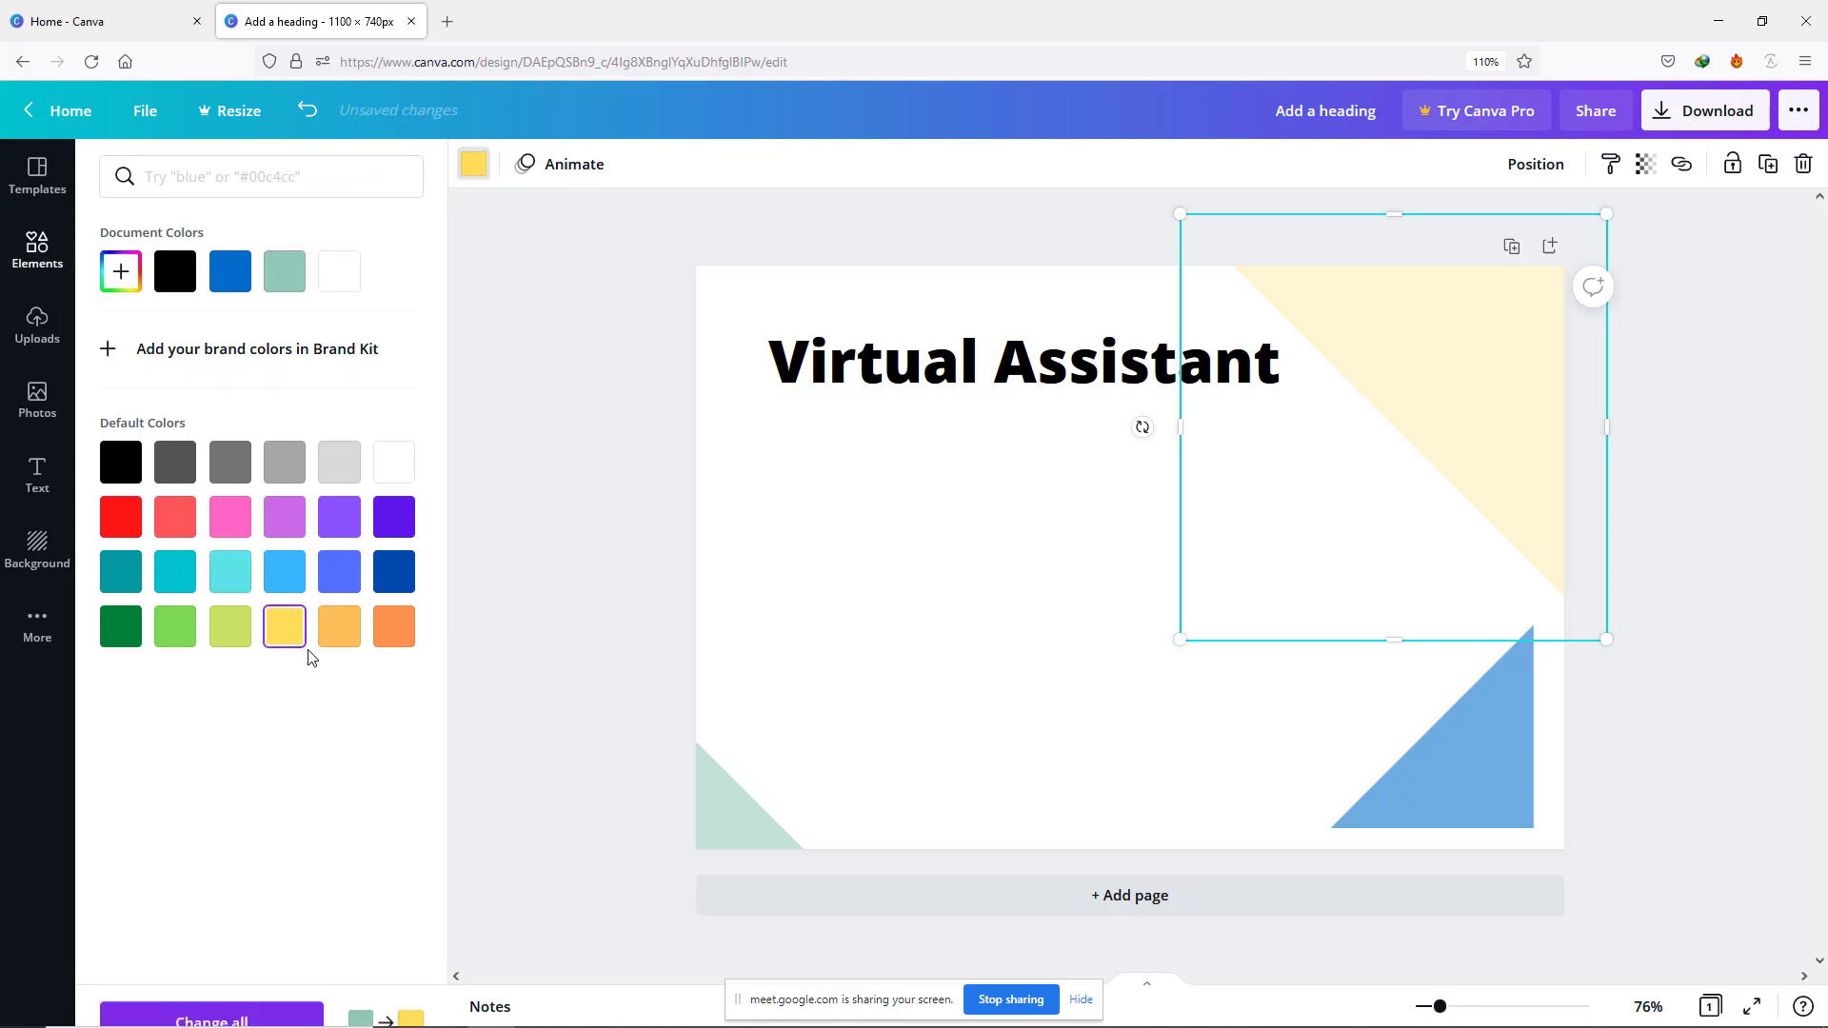
pyautogui.click(130, 476)
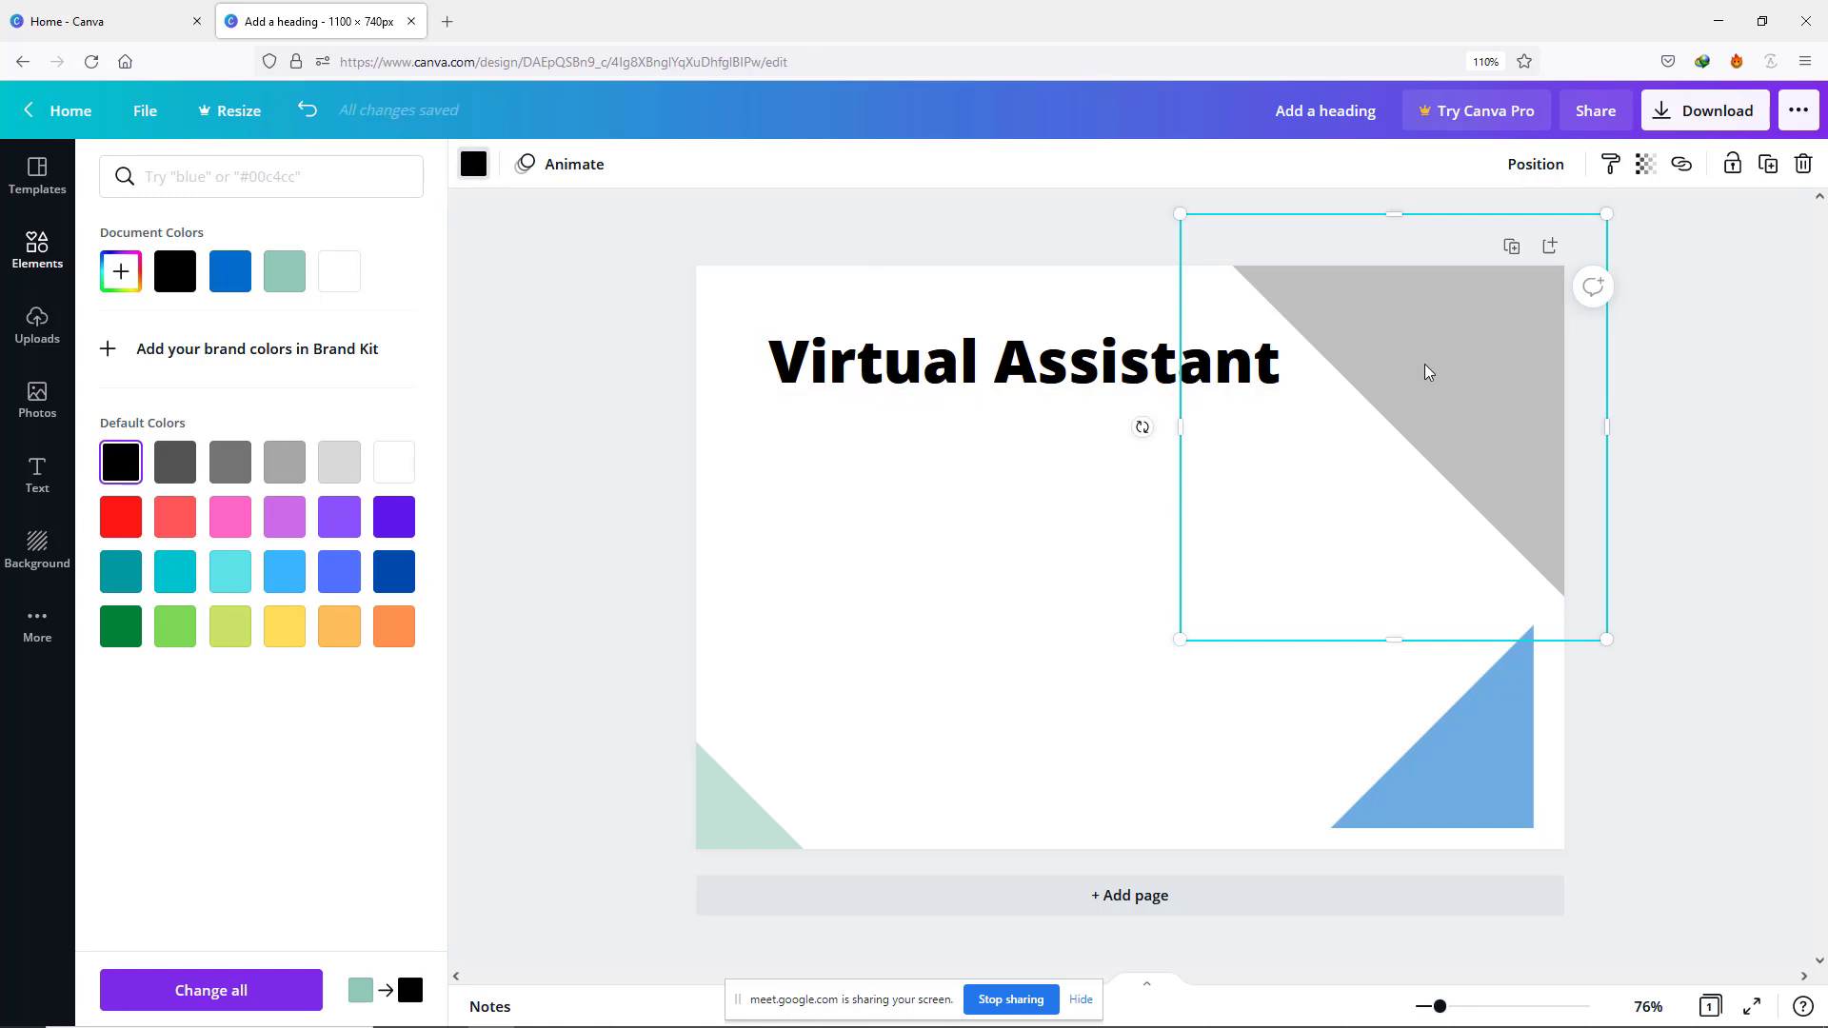
pyautogui.click(1489, 709)
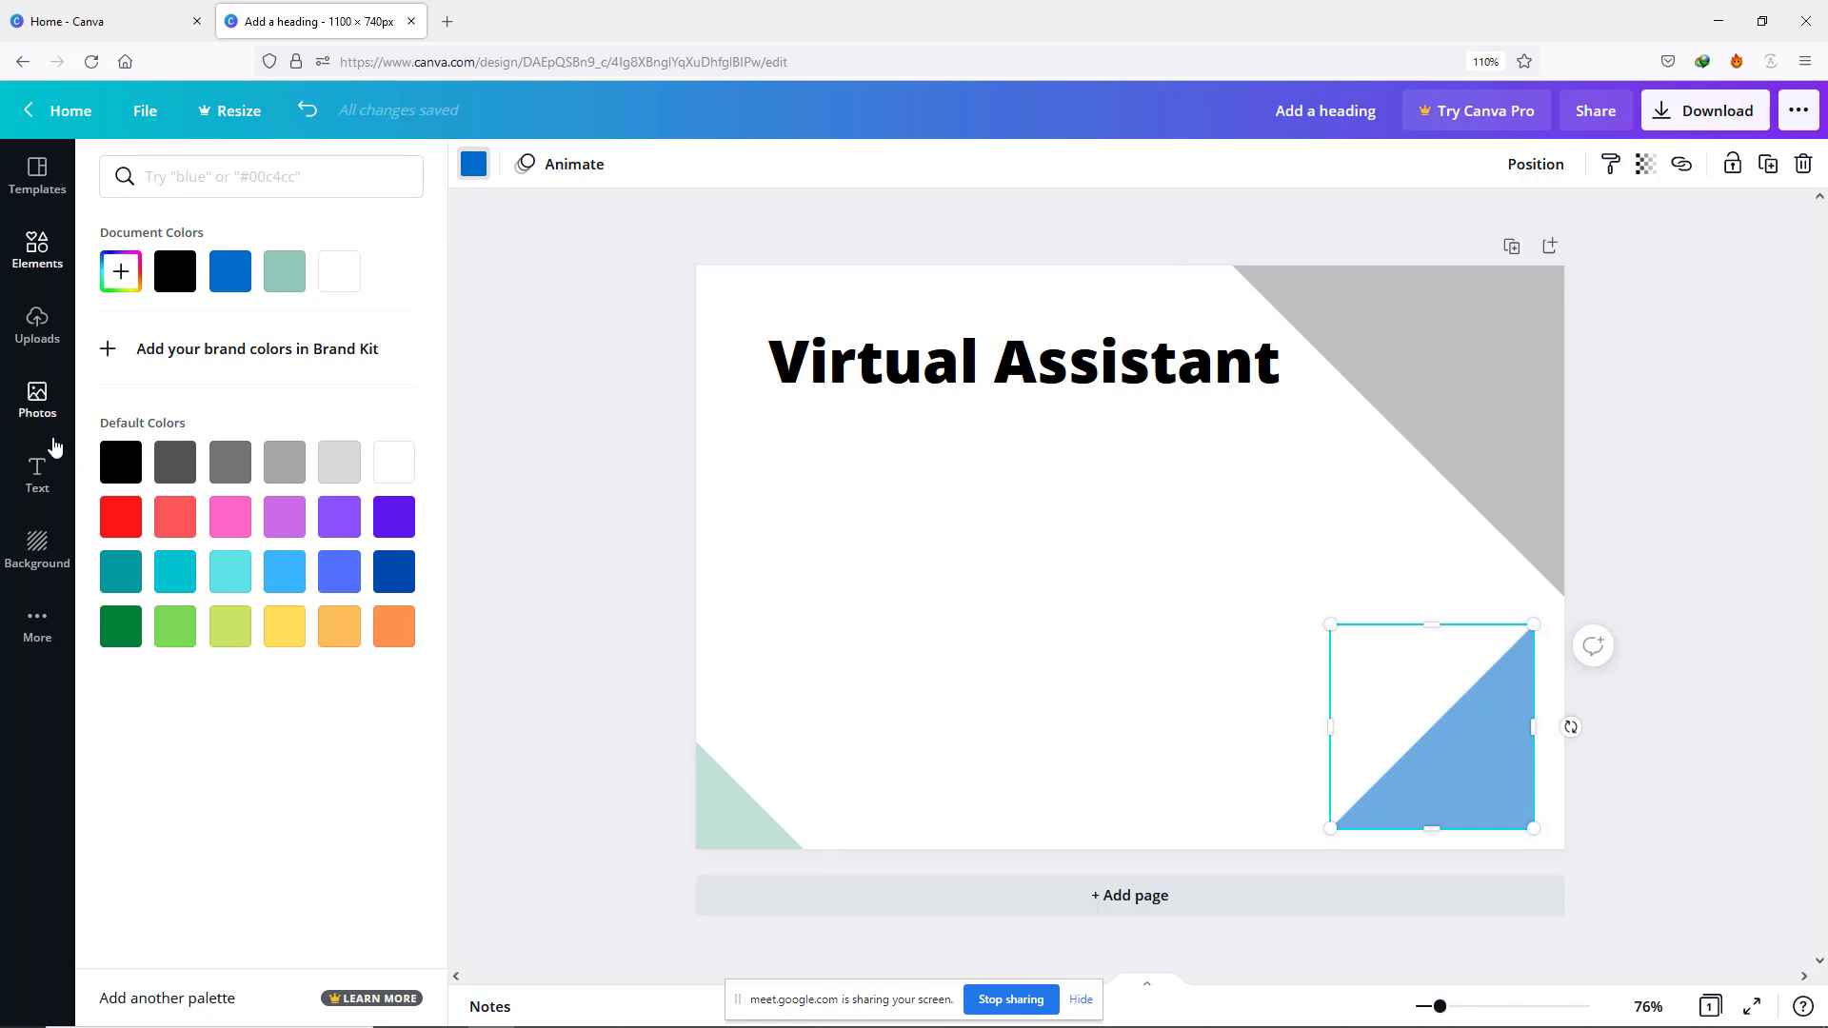
# Step: Recolour the large triangle in the page's upper corner yellow and set its transparency to 80
pyautogui.click(1371, 343)
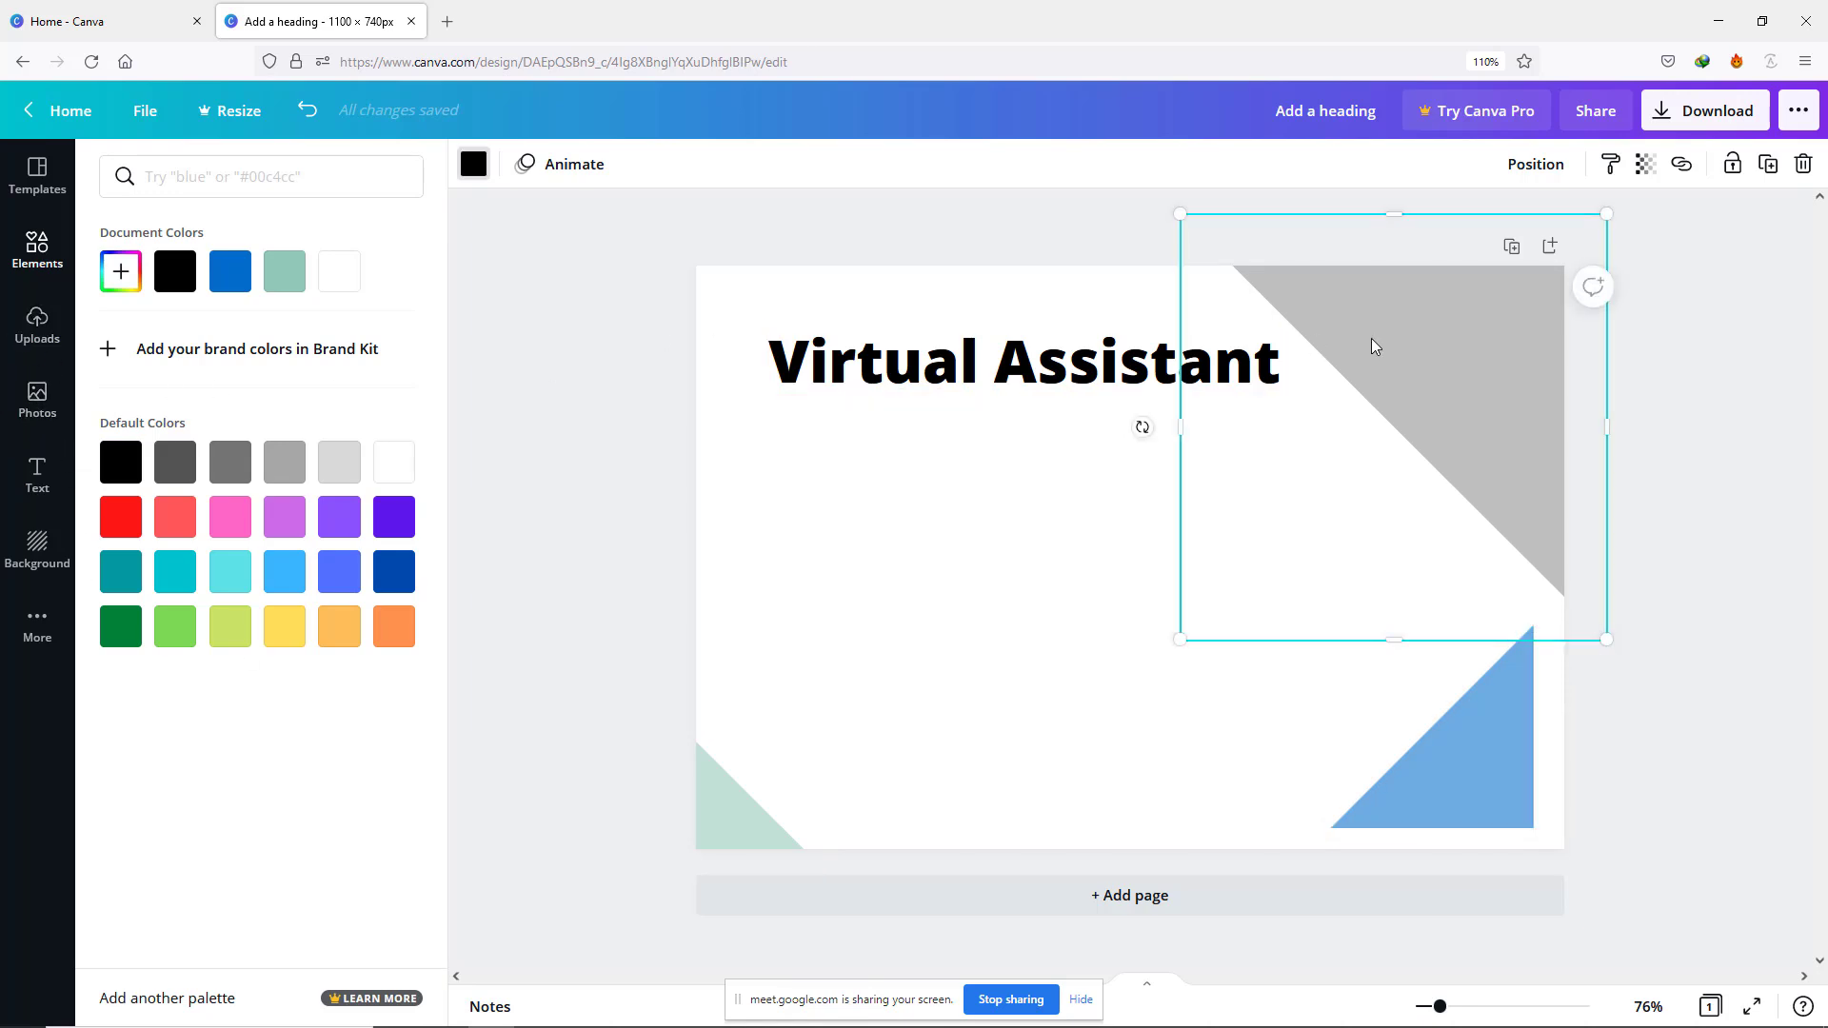
pyautogui.click(283, 629)
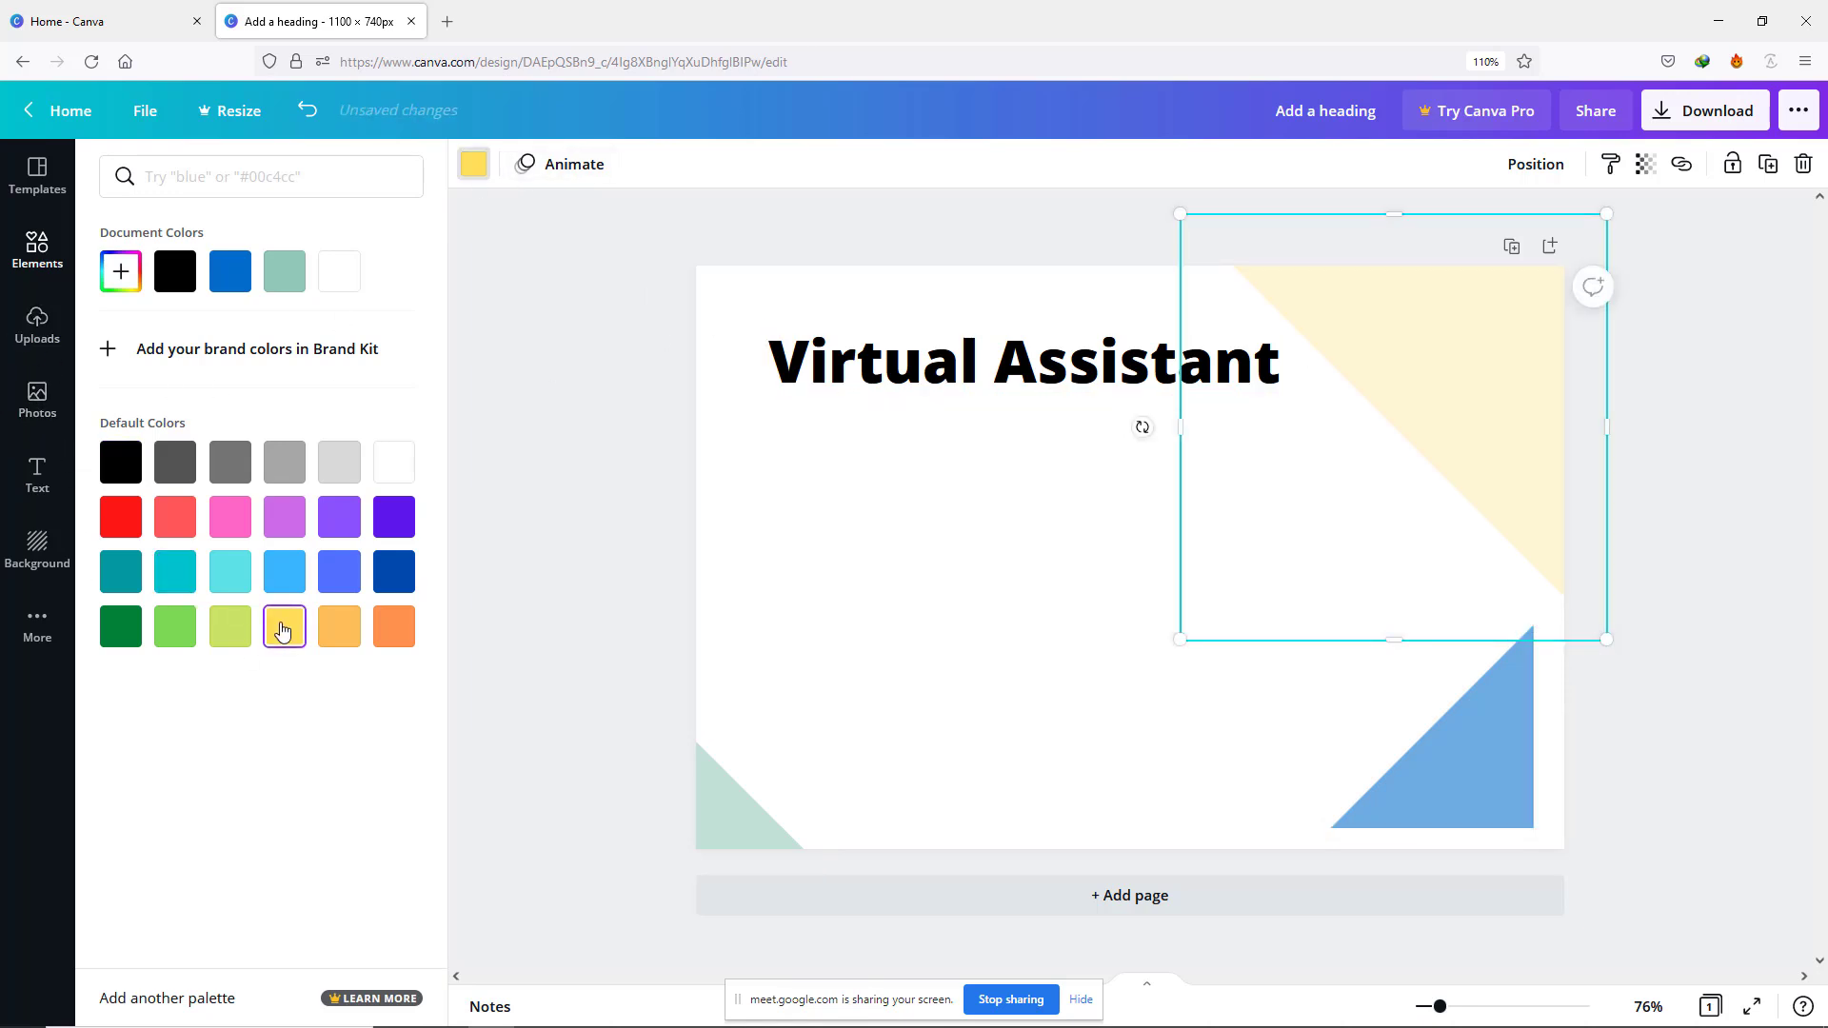
pyautogui.click(1645, 166)
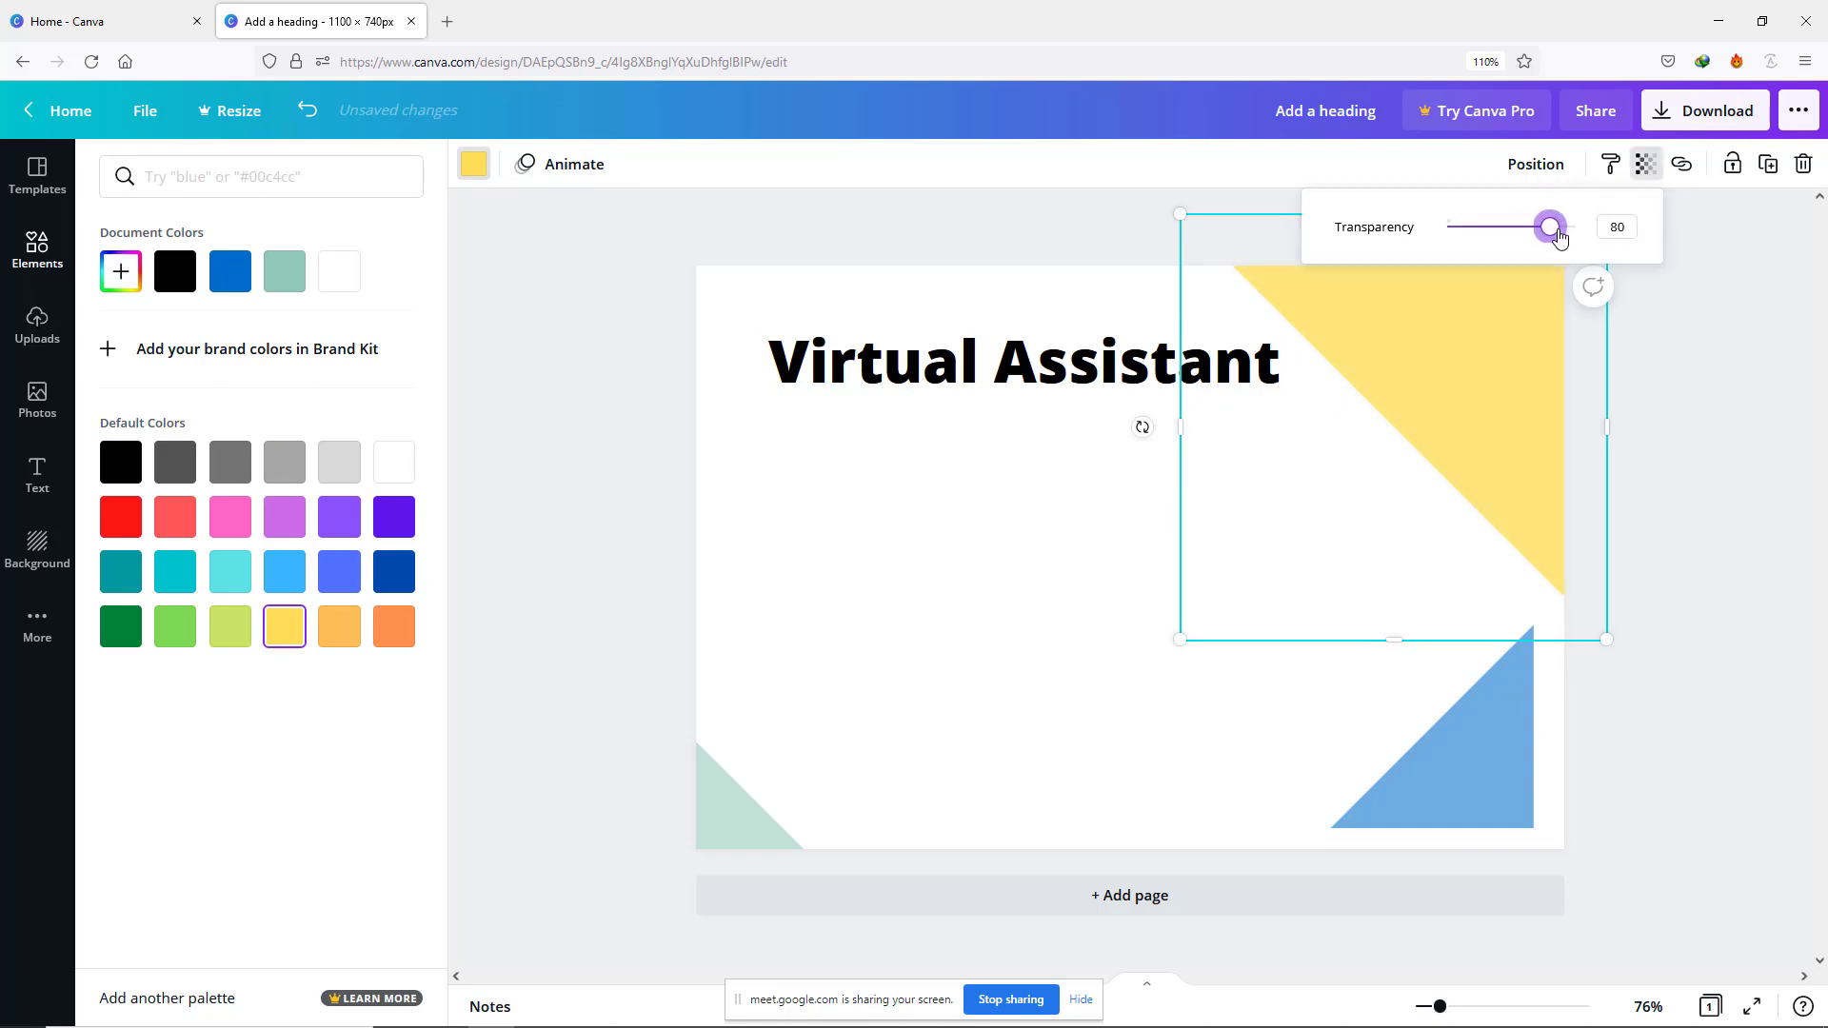
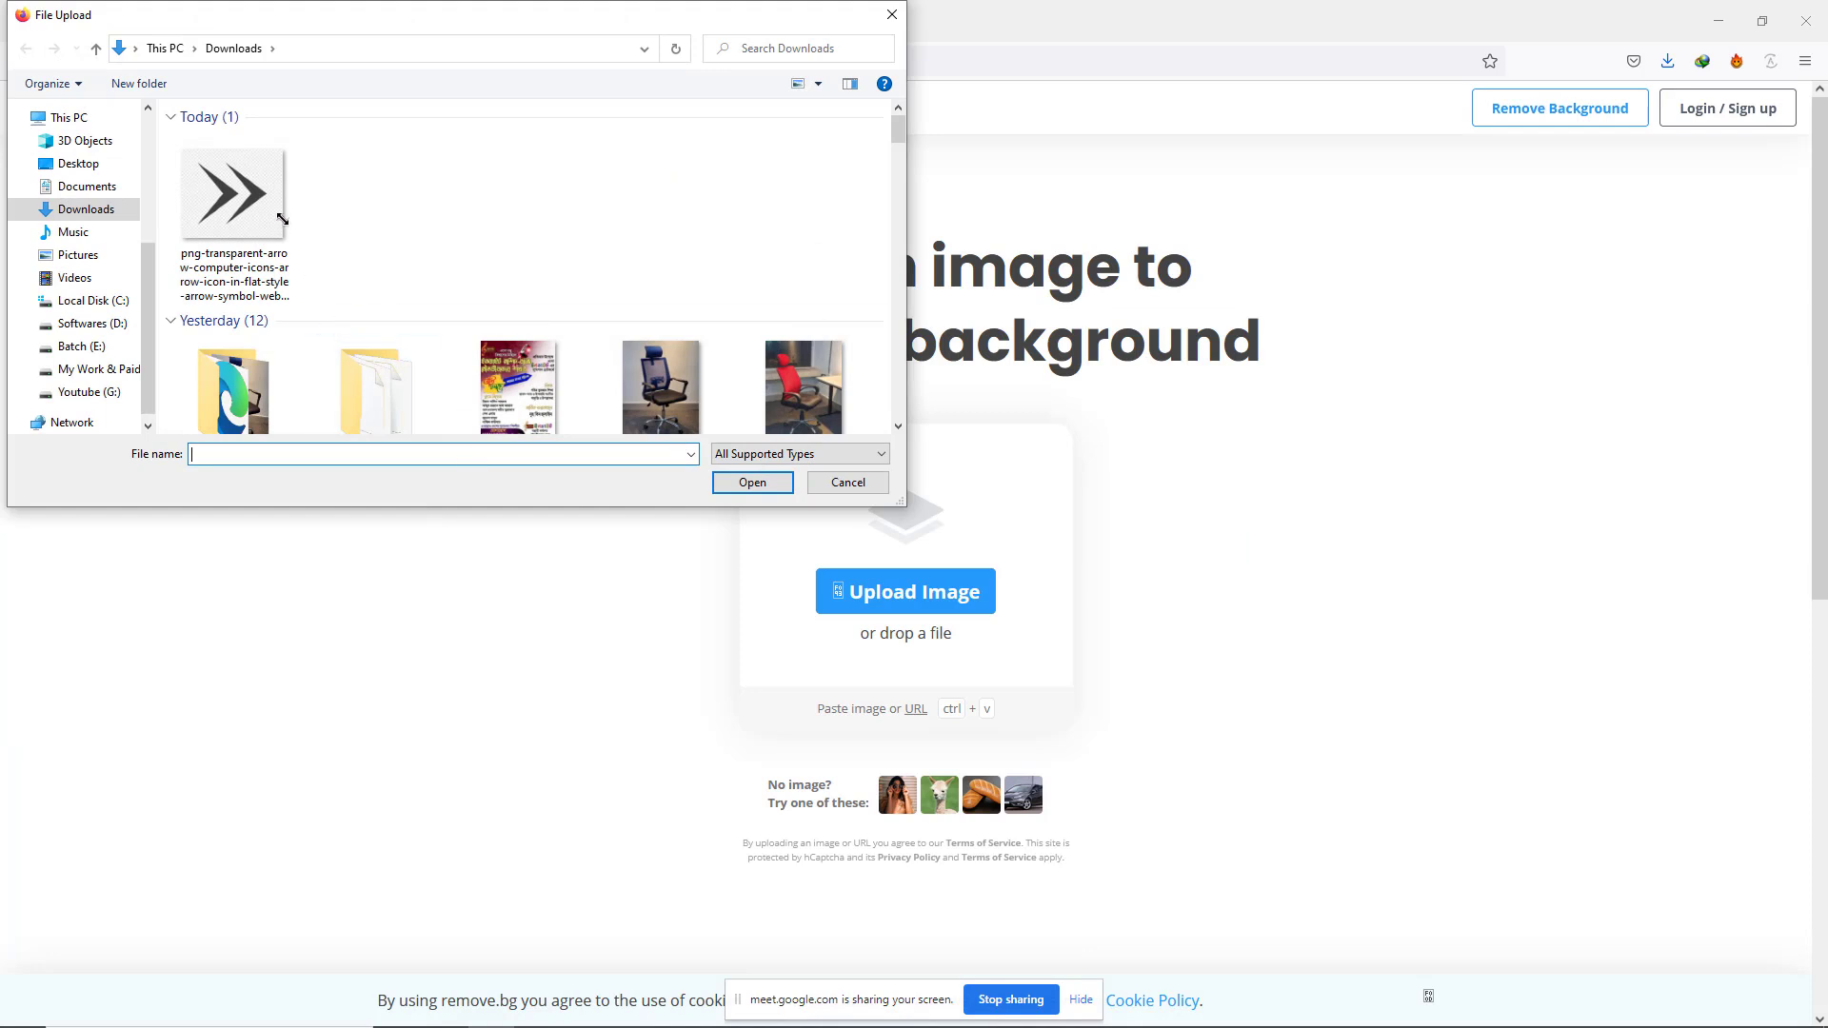
# Step: Upload the double-arrow PNG to remove.bg, save the preview-size image with its background removed, and return to the Canva design
pyautogui.click(748, 483)
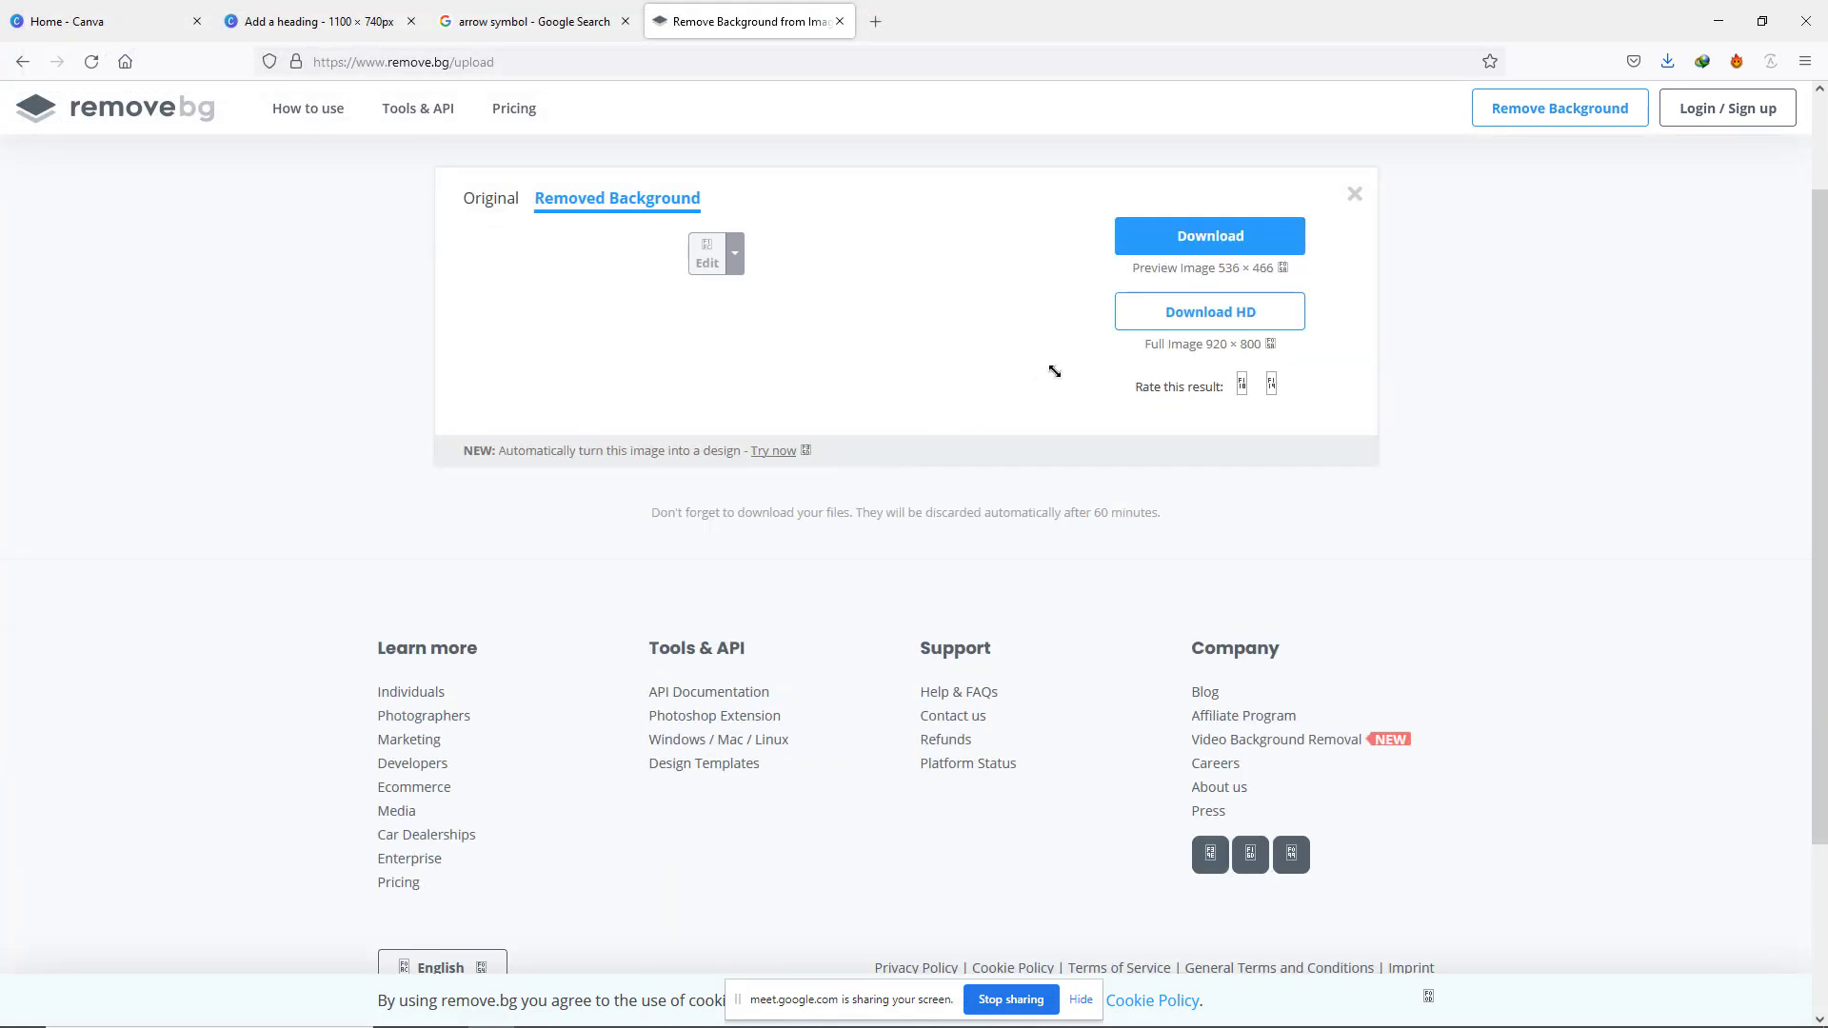
pyautogui.click(1197, 355)
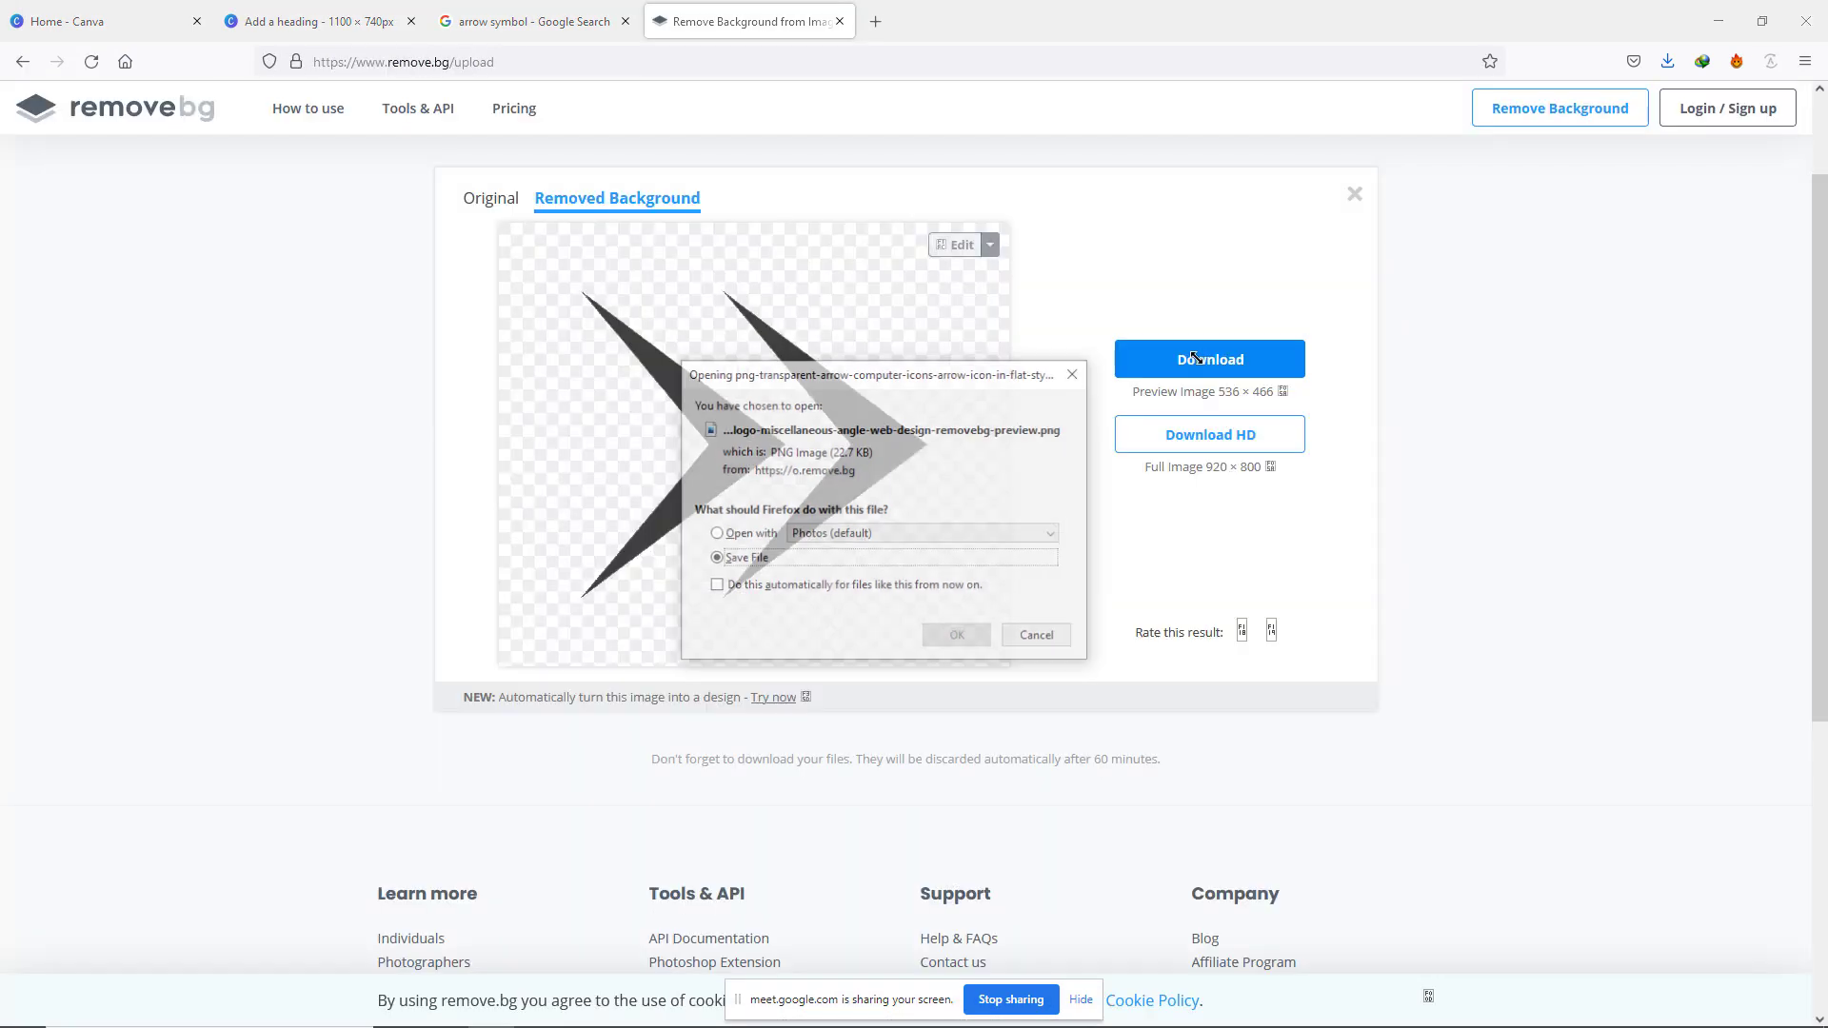
pyautogui.click(961, 637)
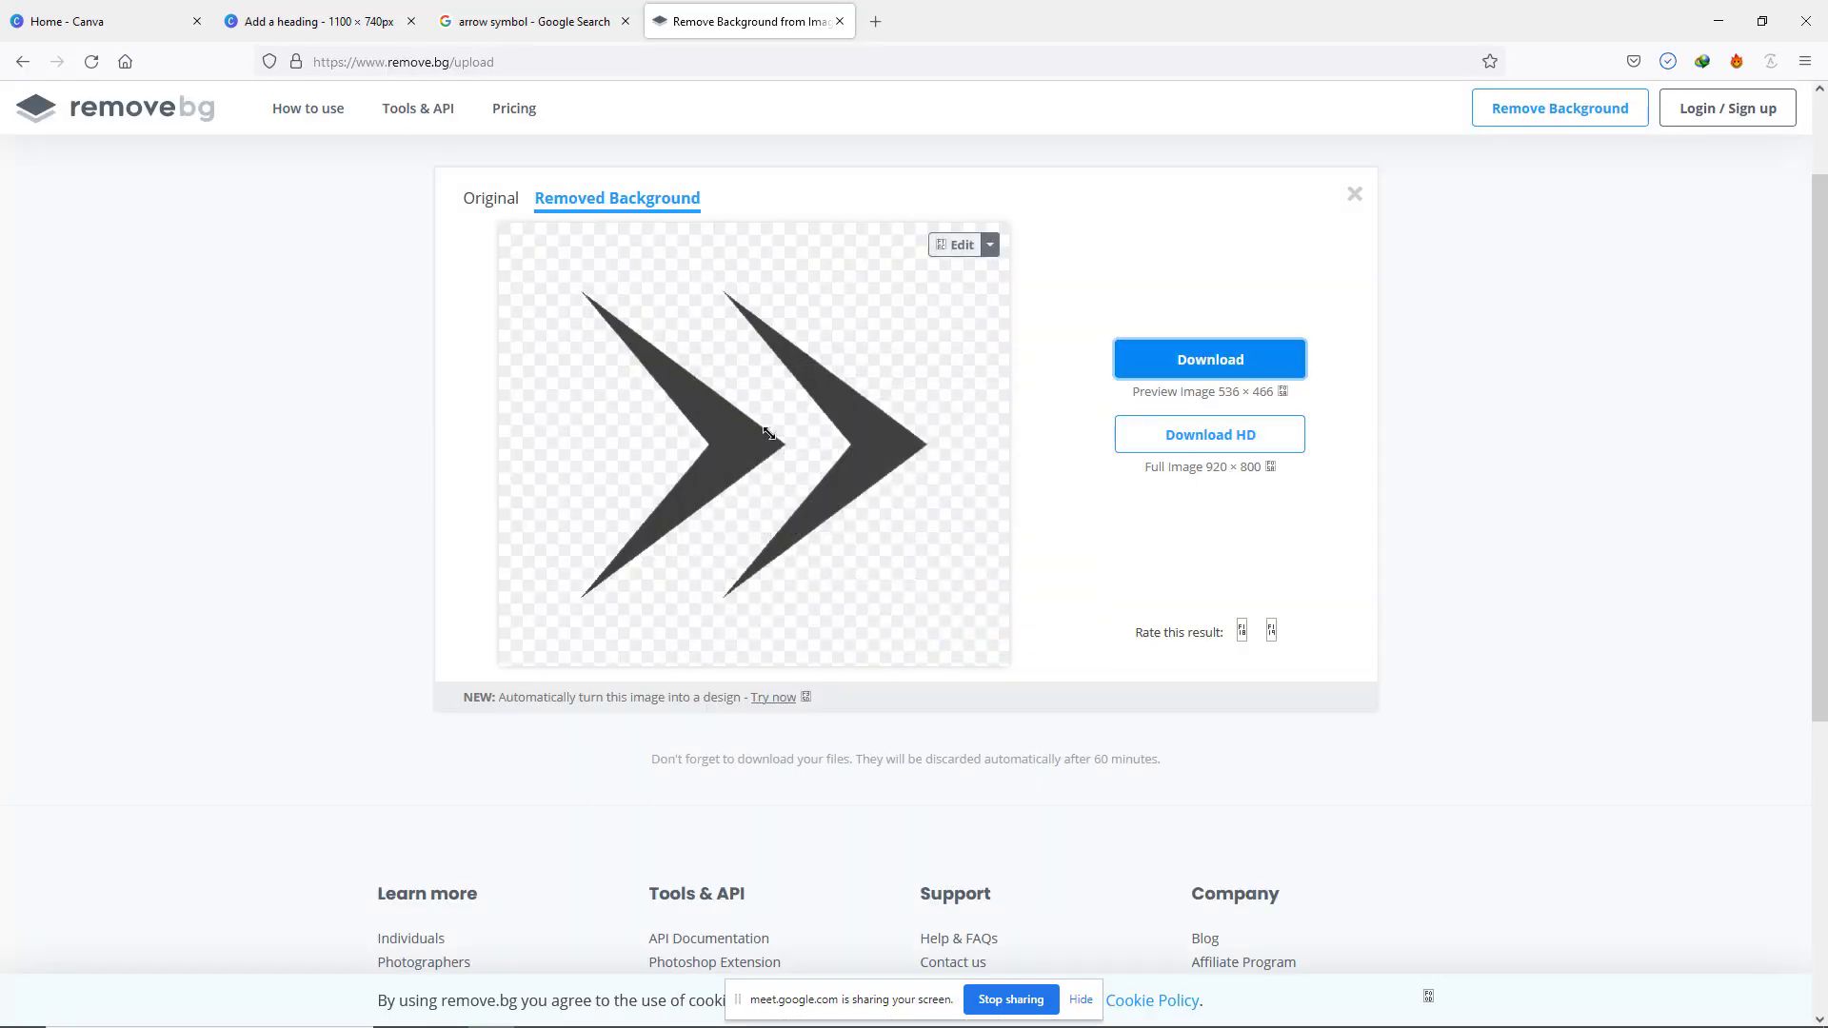
pyautogui.click(301, 17)
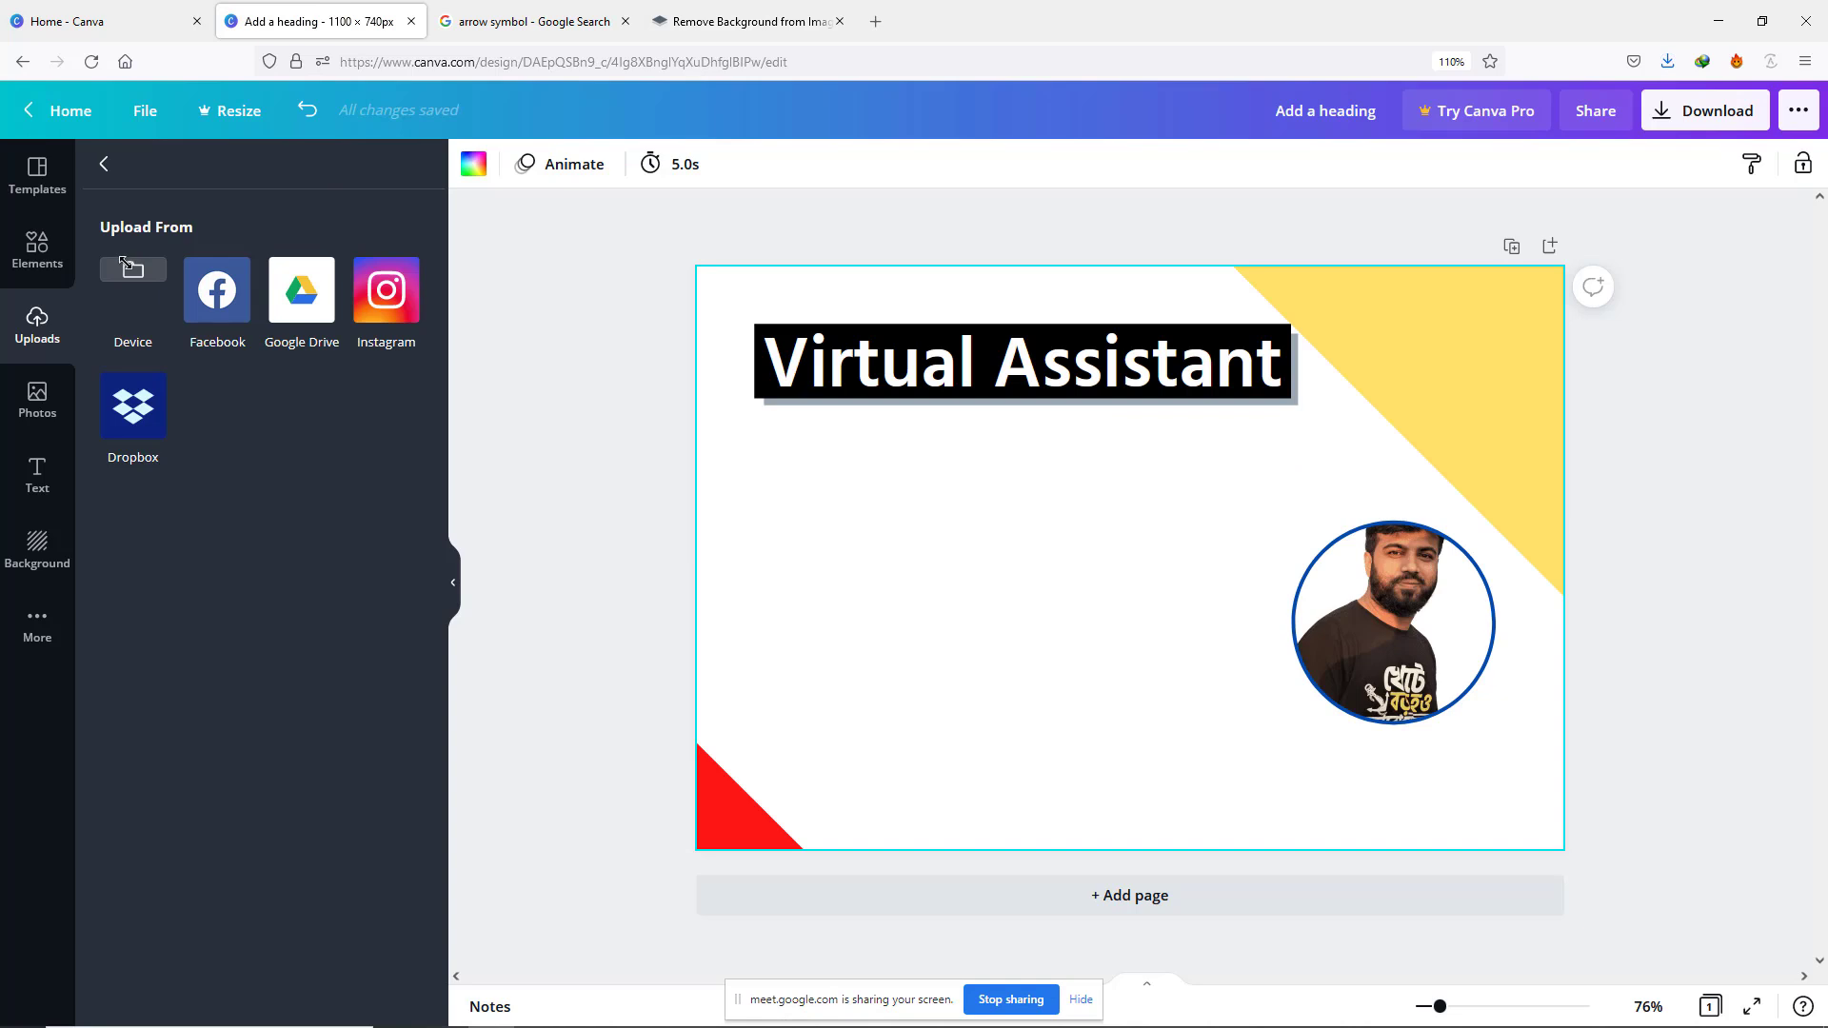
# Step: Upload the background-free double-arrow PNG from Downloads, place it on the page below the heading and shrink it to a small icon
pyautogui.click(127, 267)
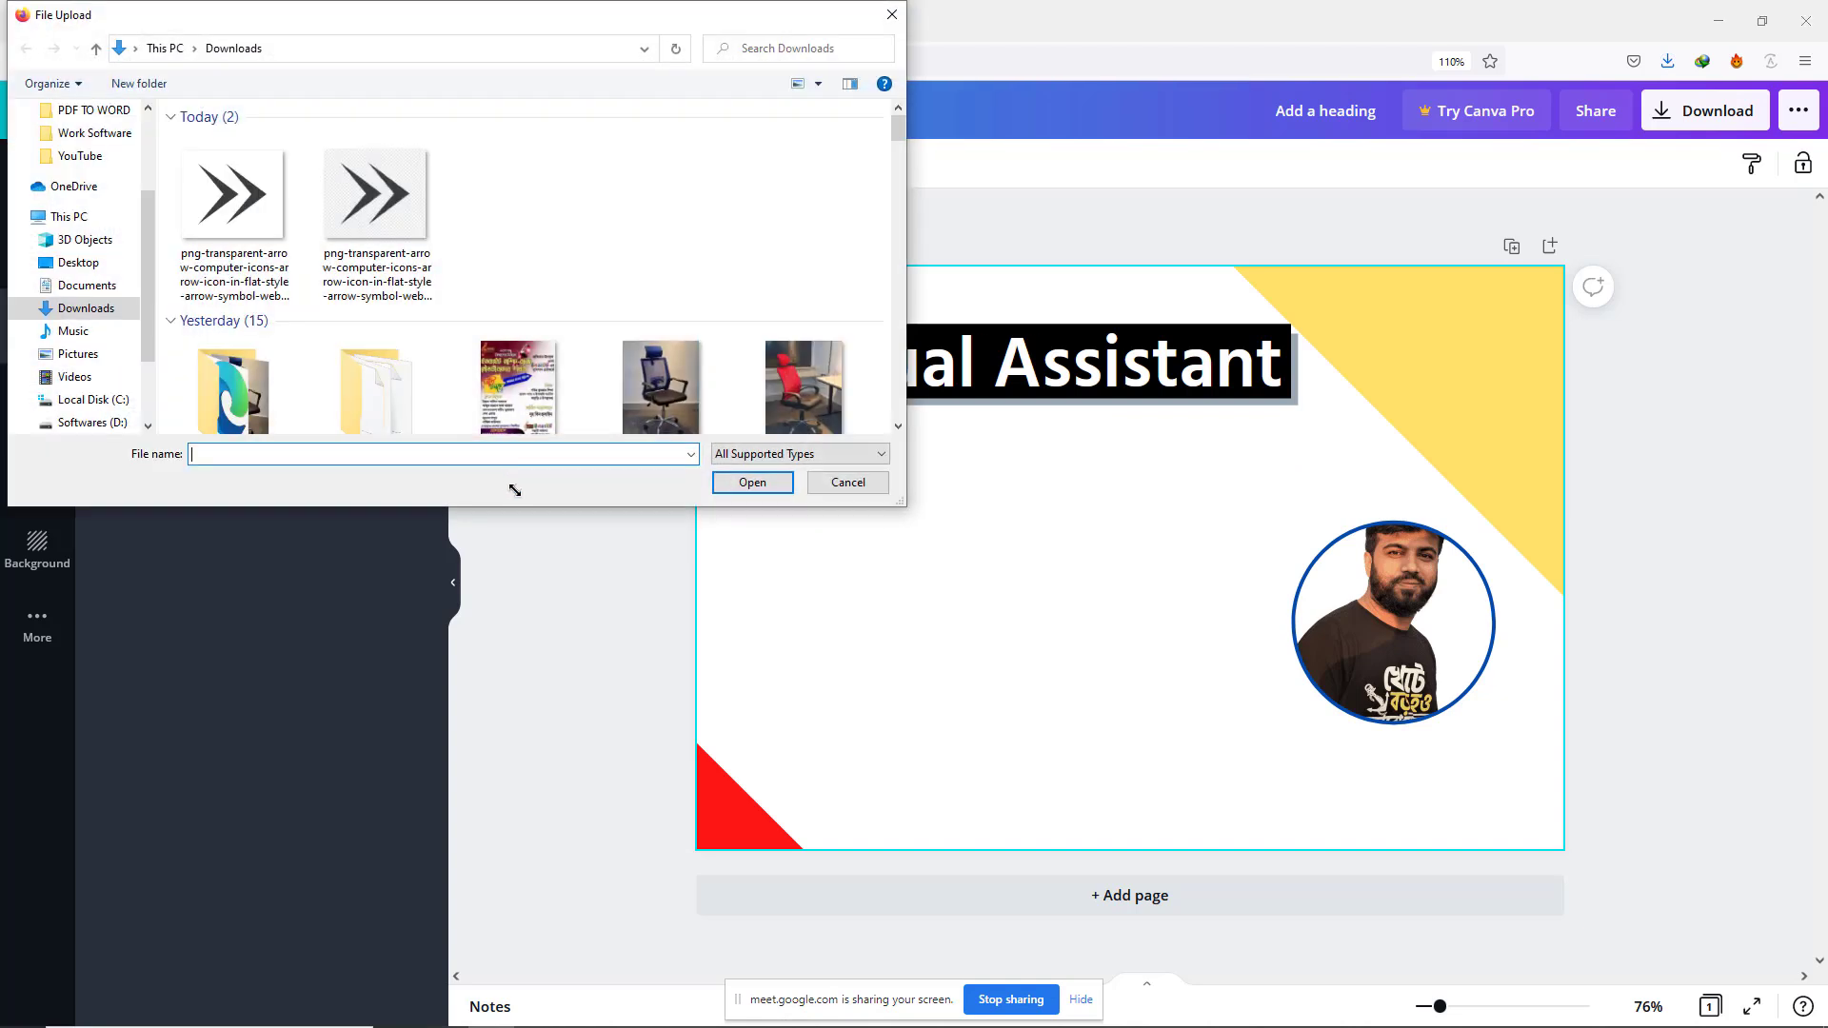
pyautogui.click(203, 191)
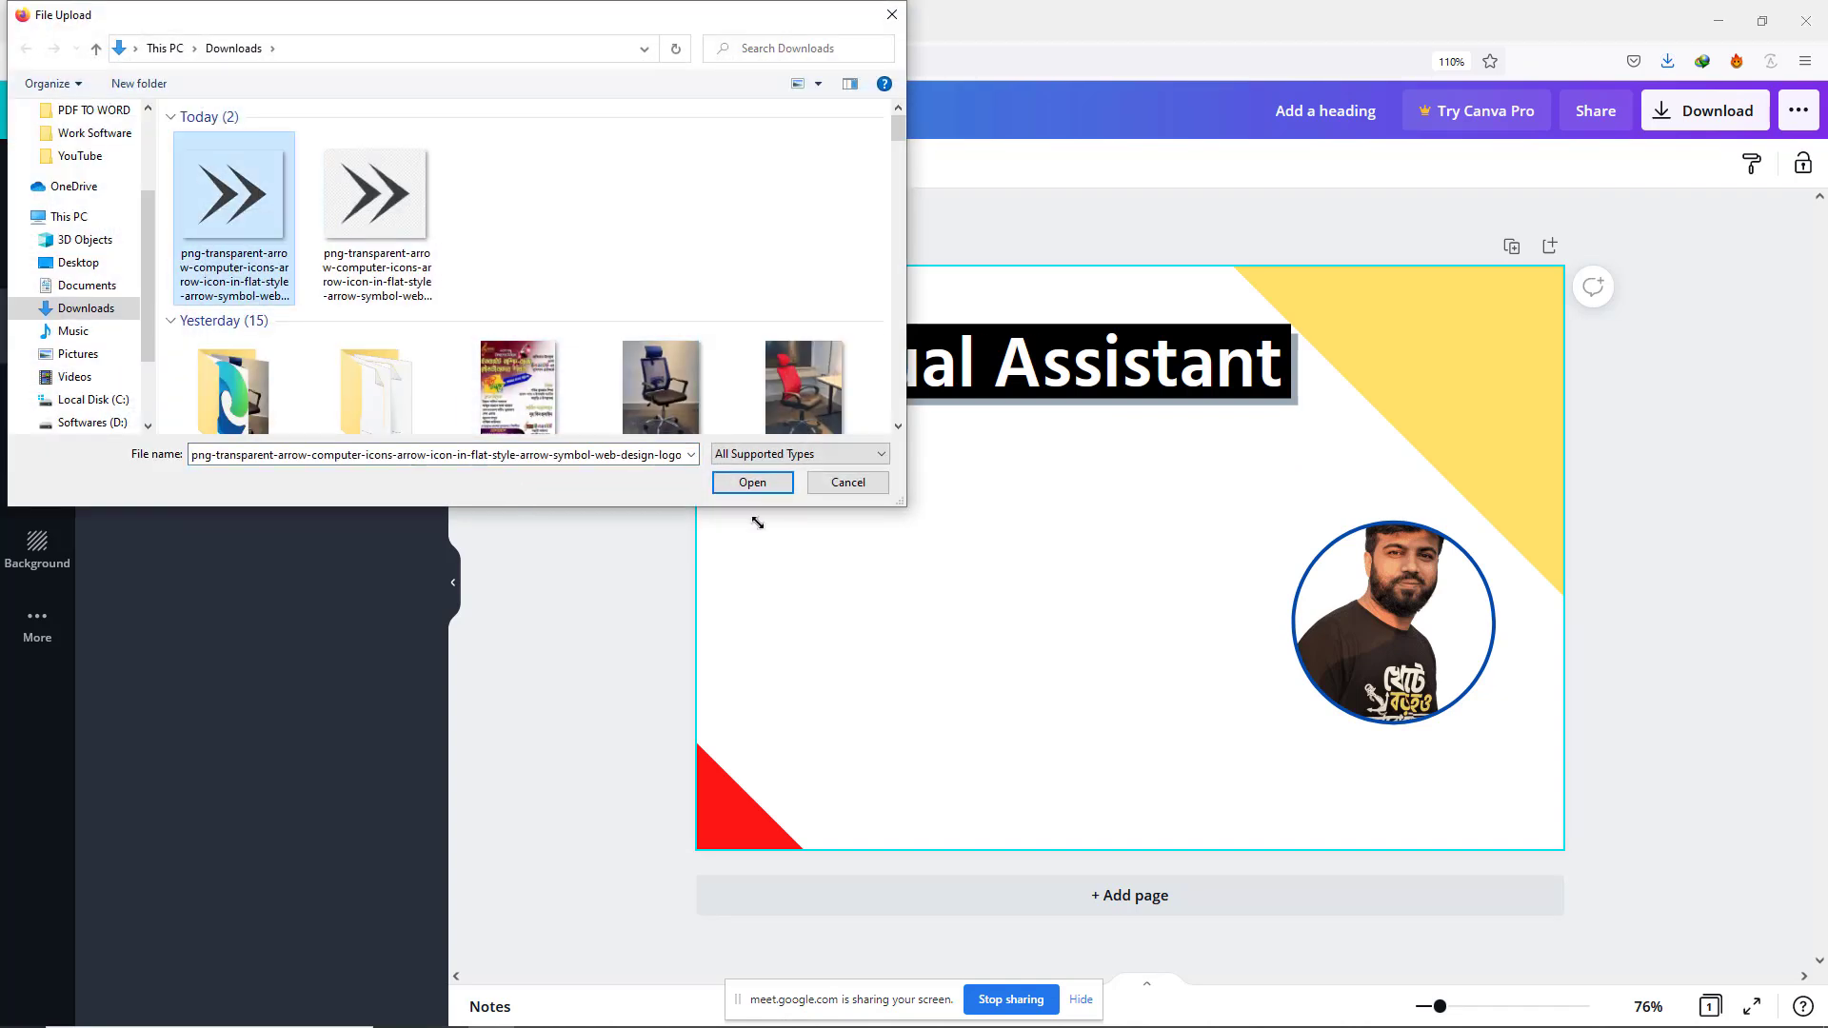
pyautogui.click(752, 482)
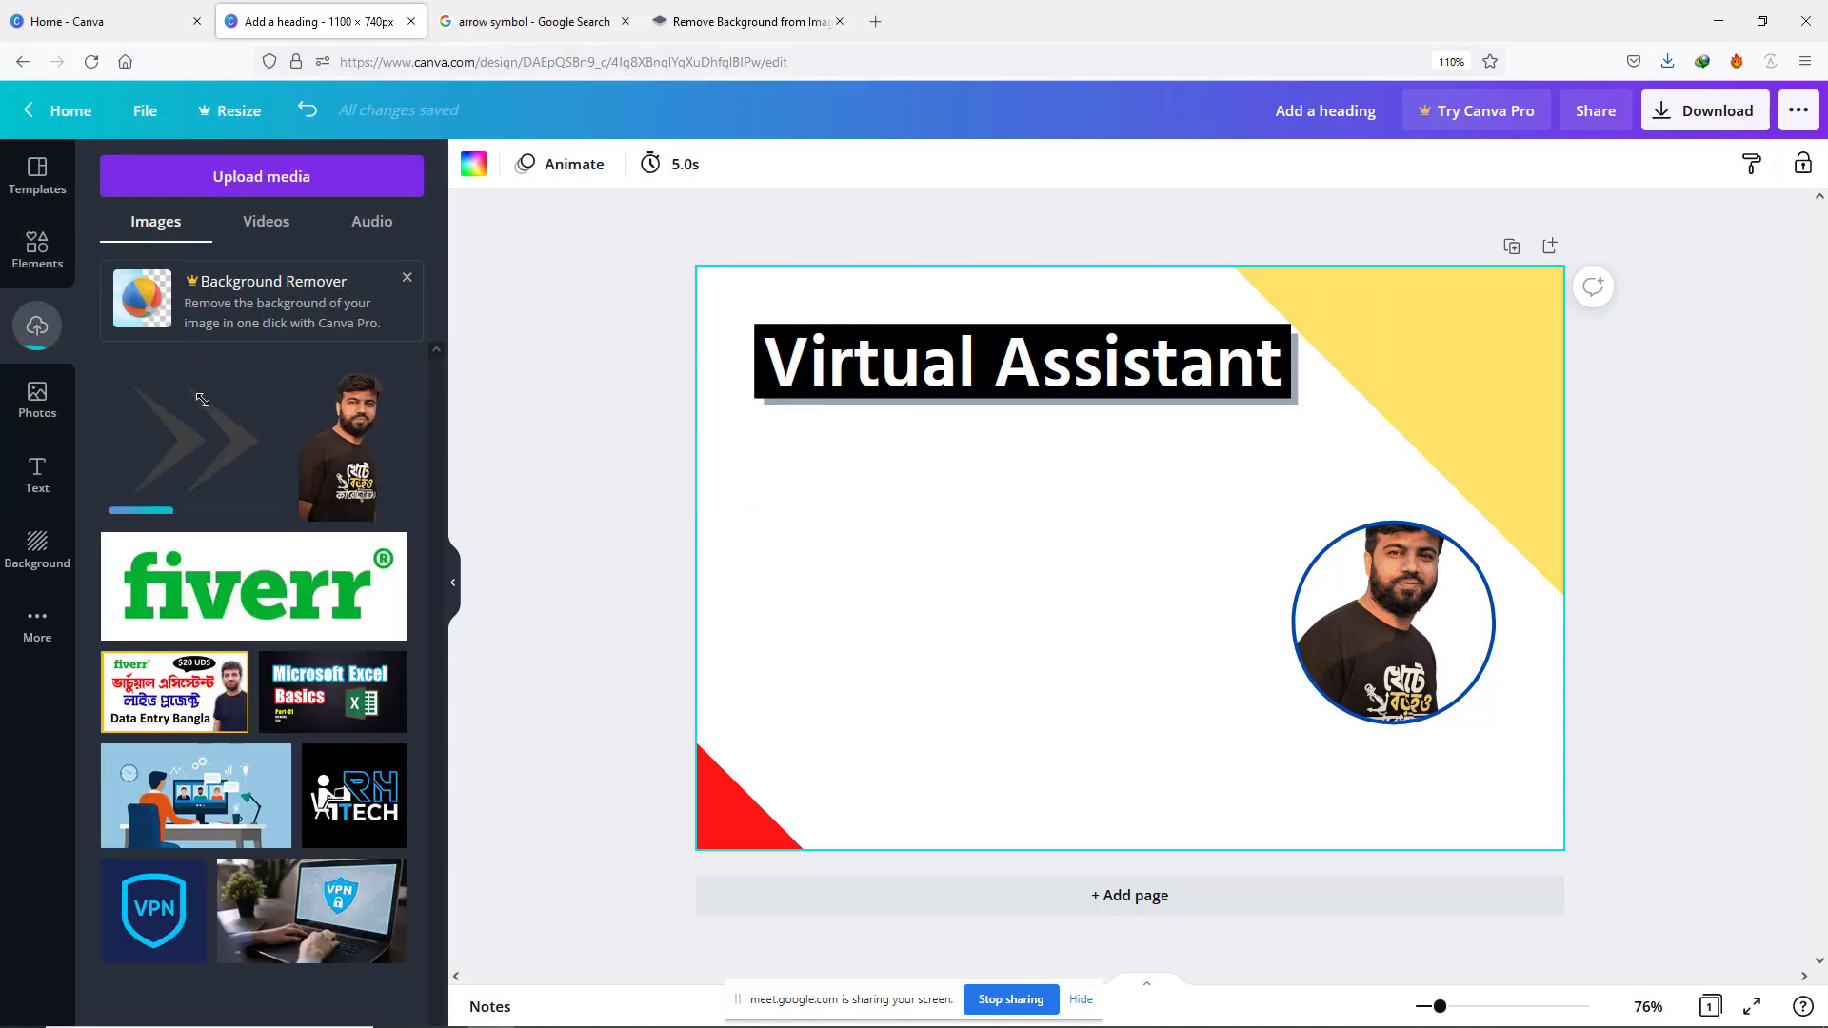
pyautogui.moveTo(207, 435); pyautogui.dragTo(821, 473)
pyautogui.moveTo(1082, 716); pyautogui.dragTo(873, 468)
pyautogui.click(825, 512)
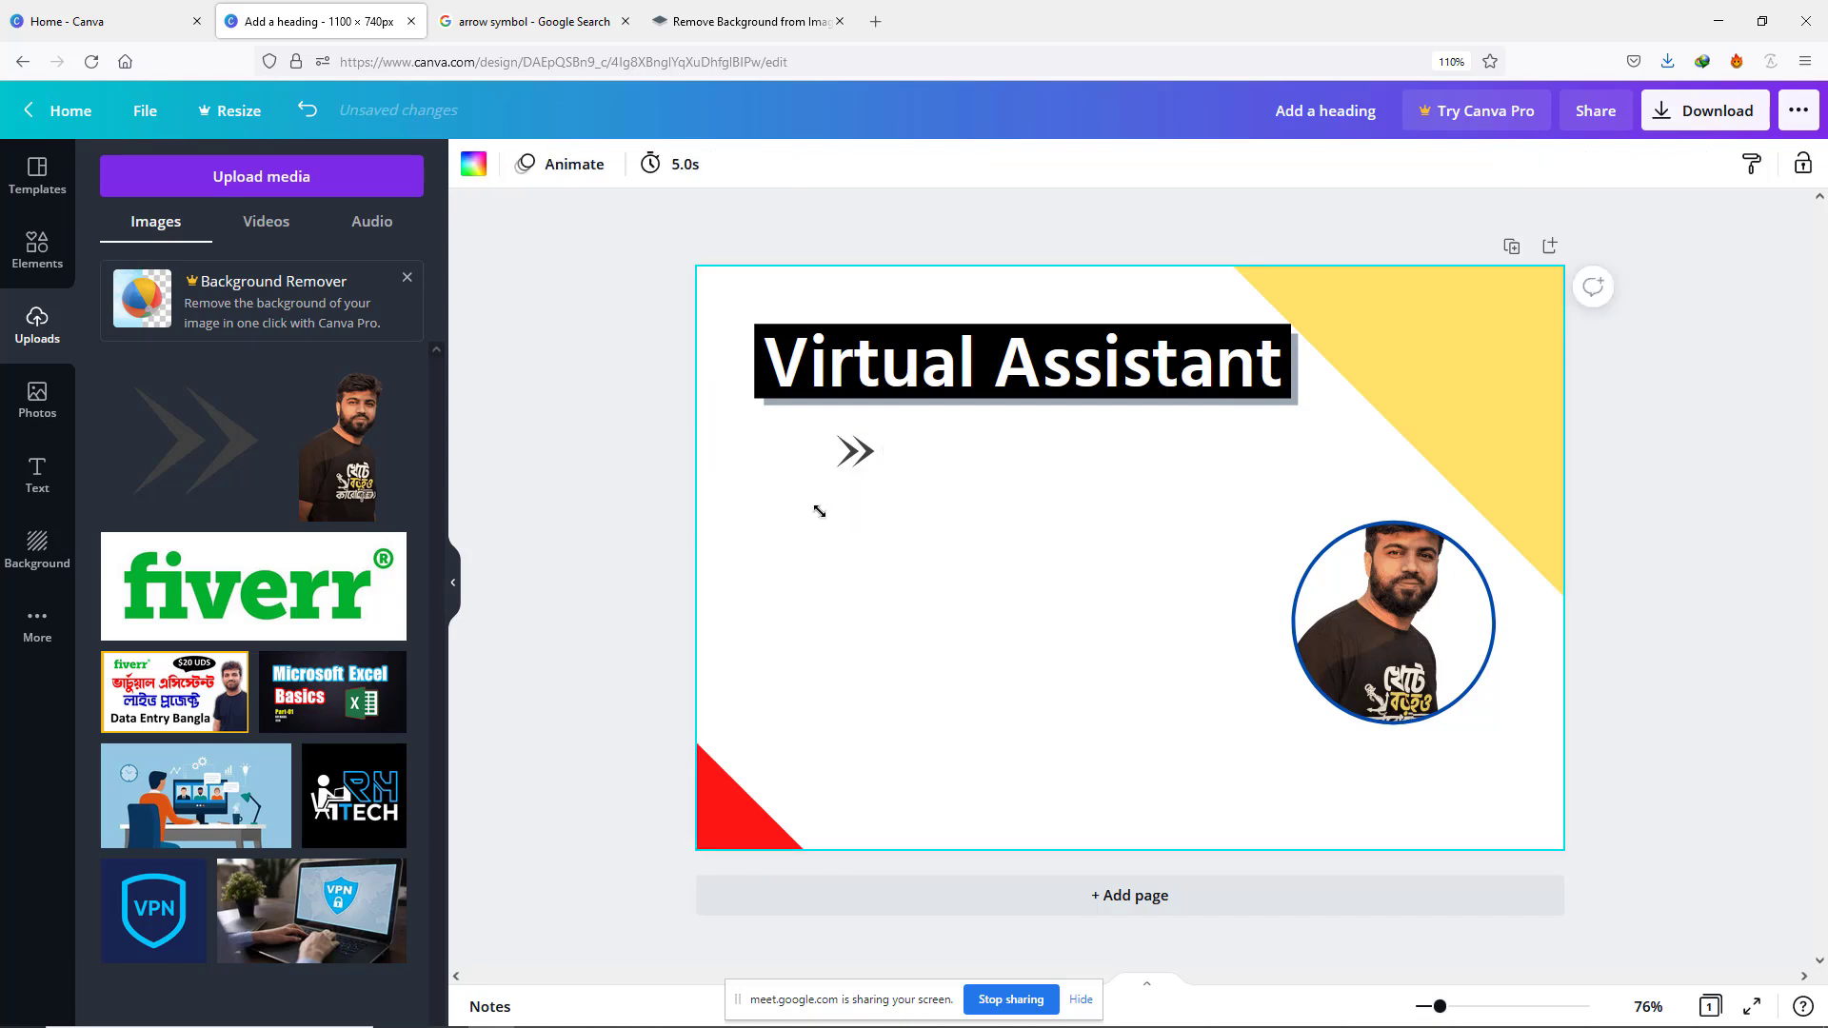
# Step: Try the Rose and Stark Photogenic filters on the double-arrow icon
pyautogui.click(854, 452)
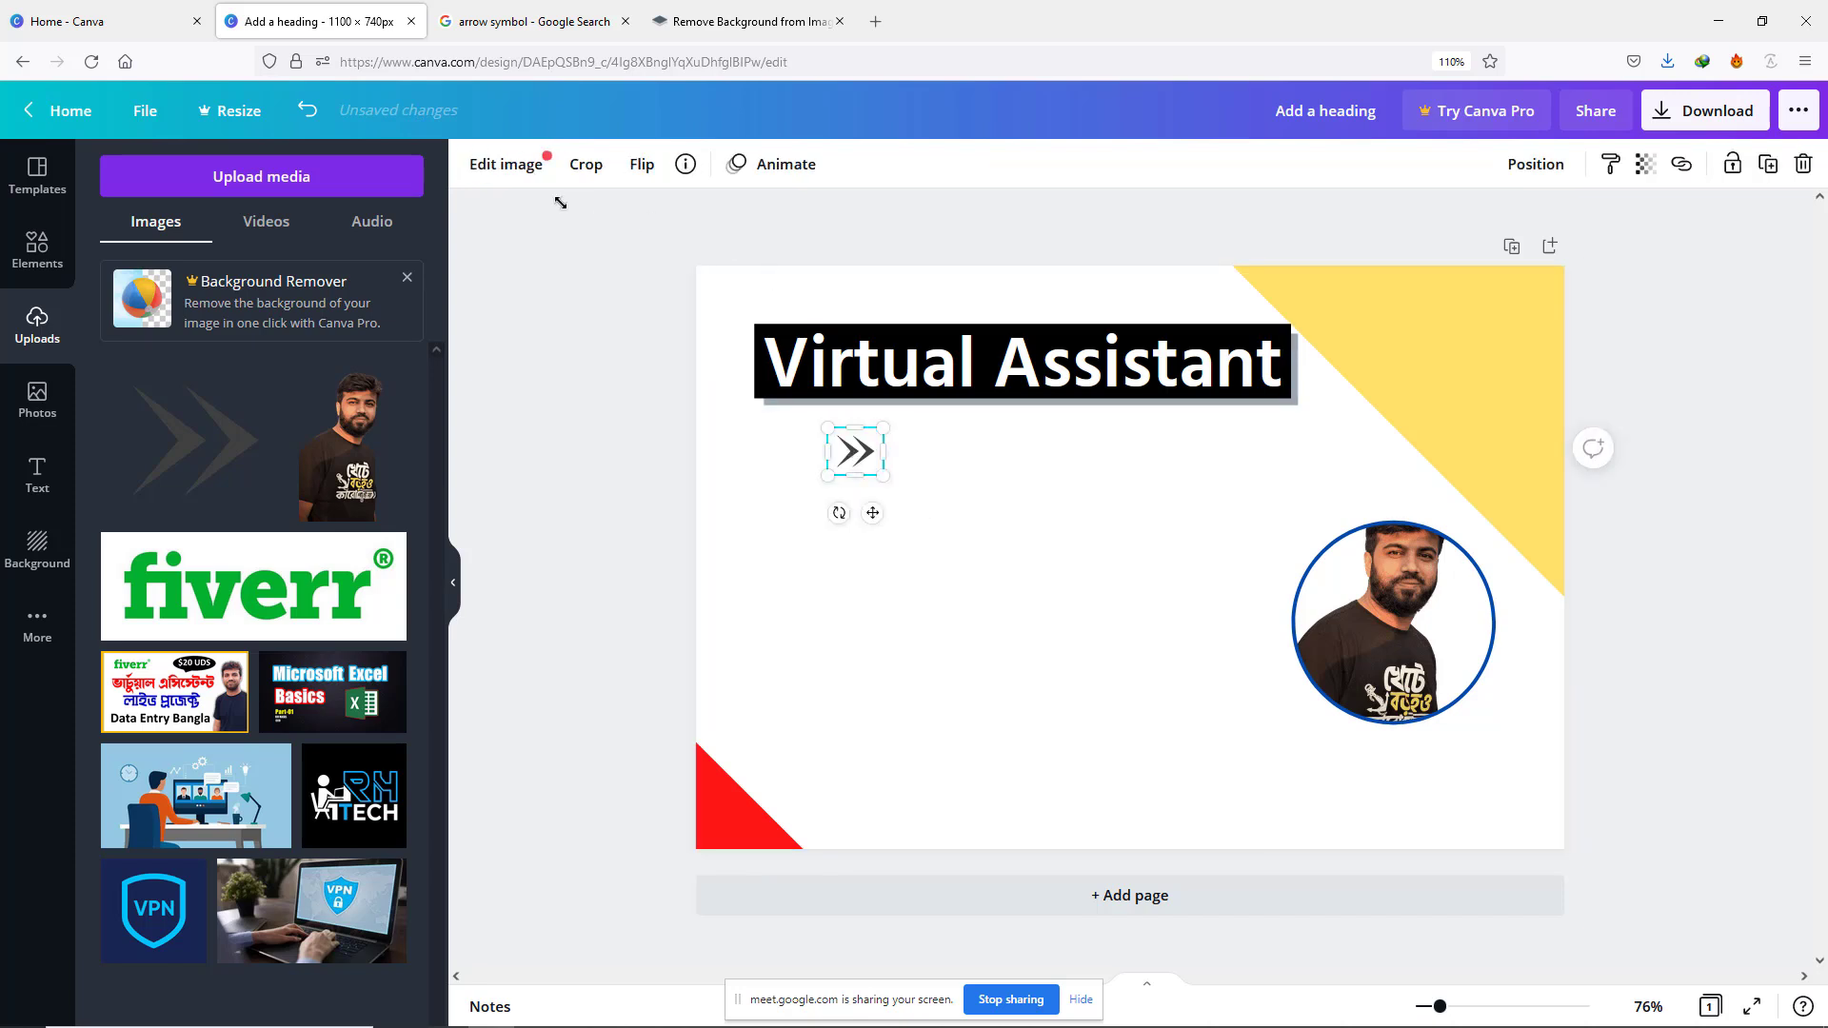
pyautogui.click(511, 166)
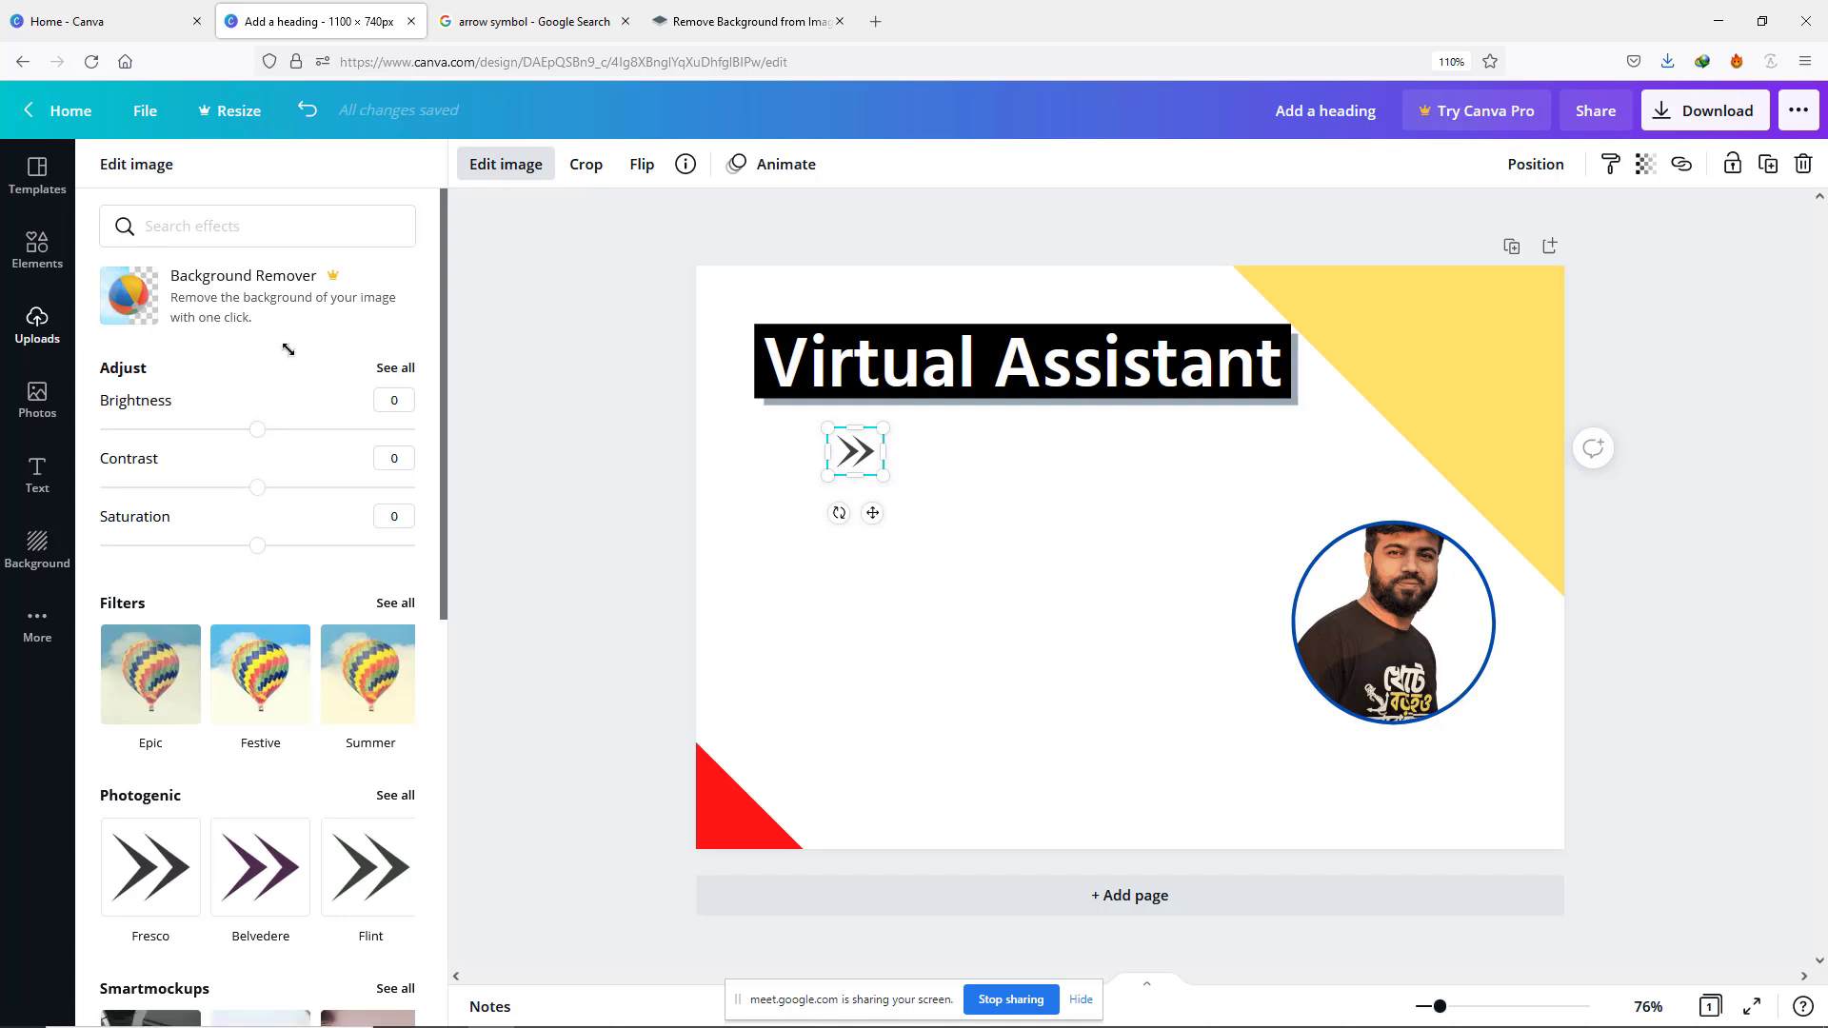
pyautogui.scroll(-3, 189, 517)
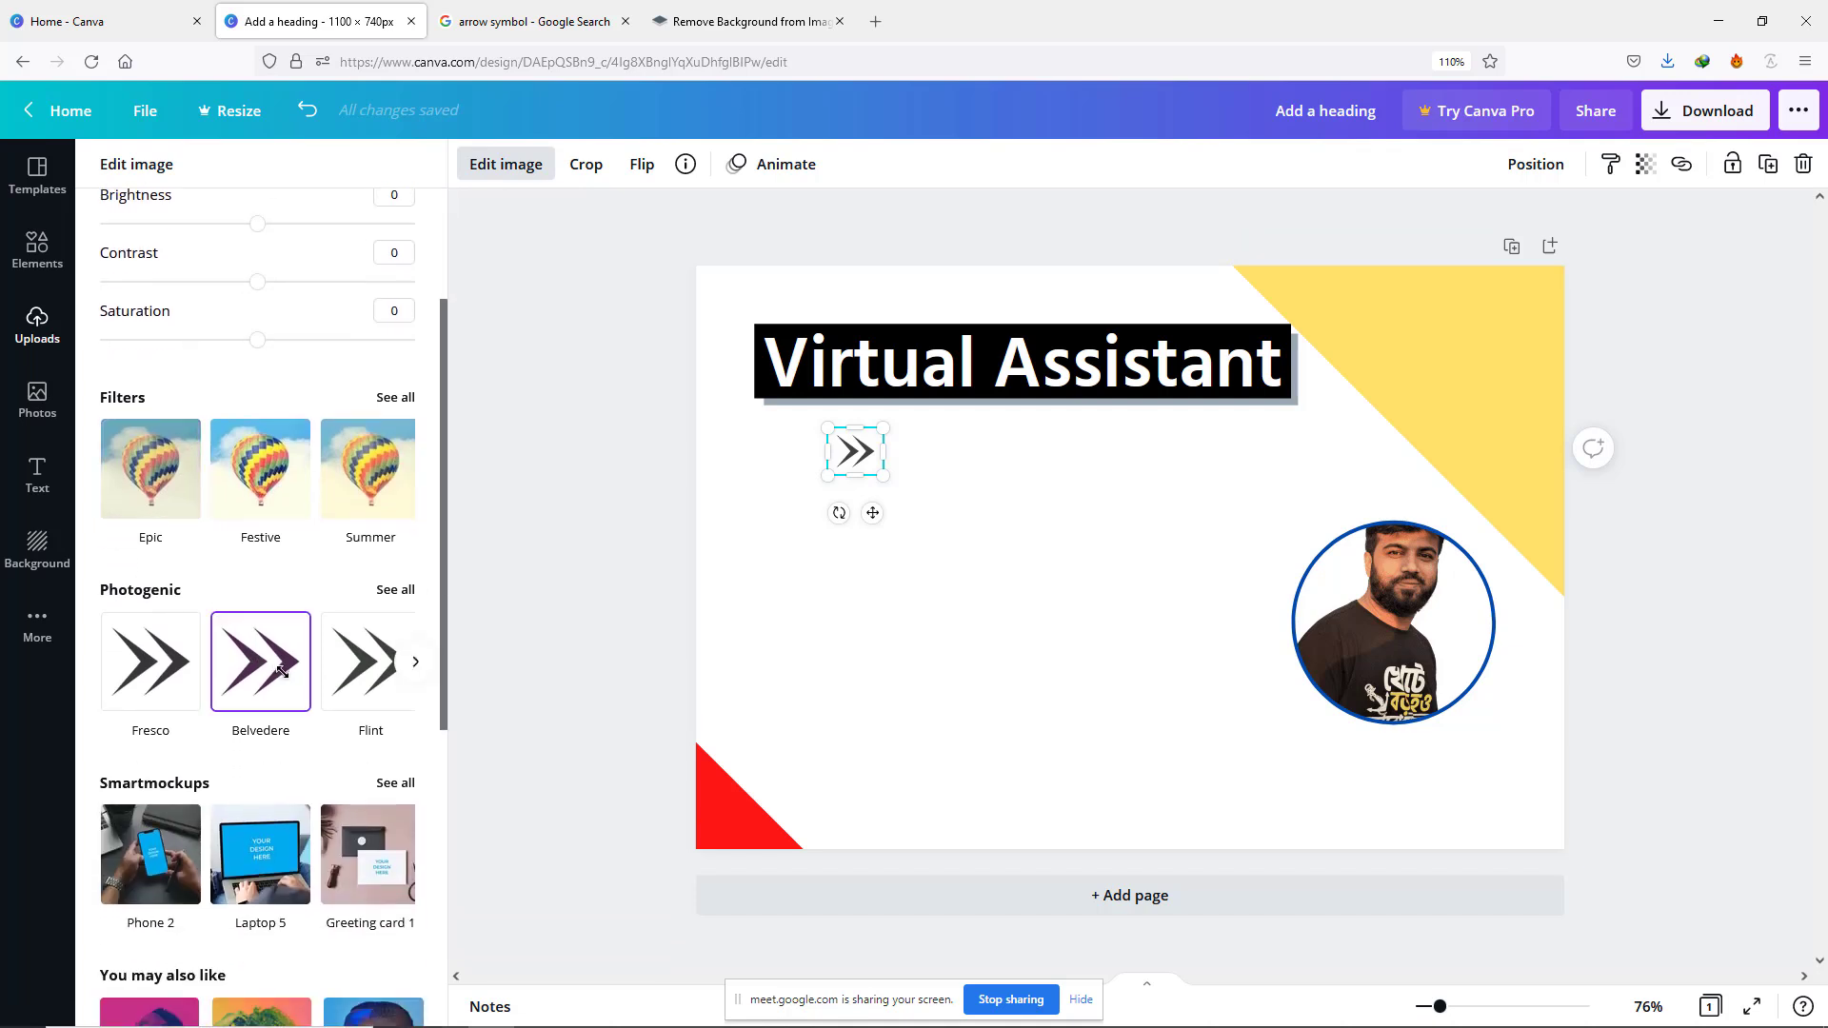
pyautogui.scroll(-4, 357, 611)
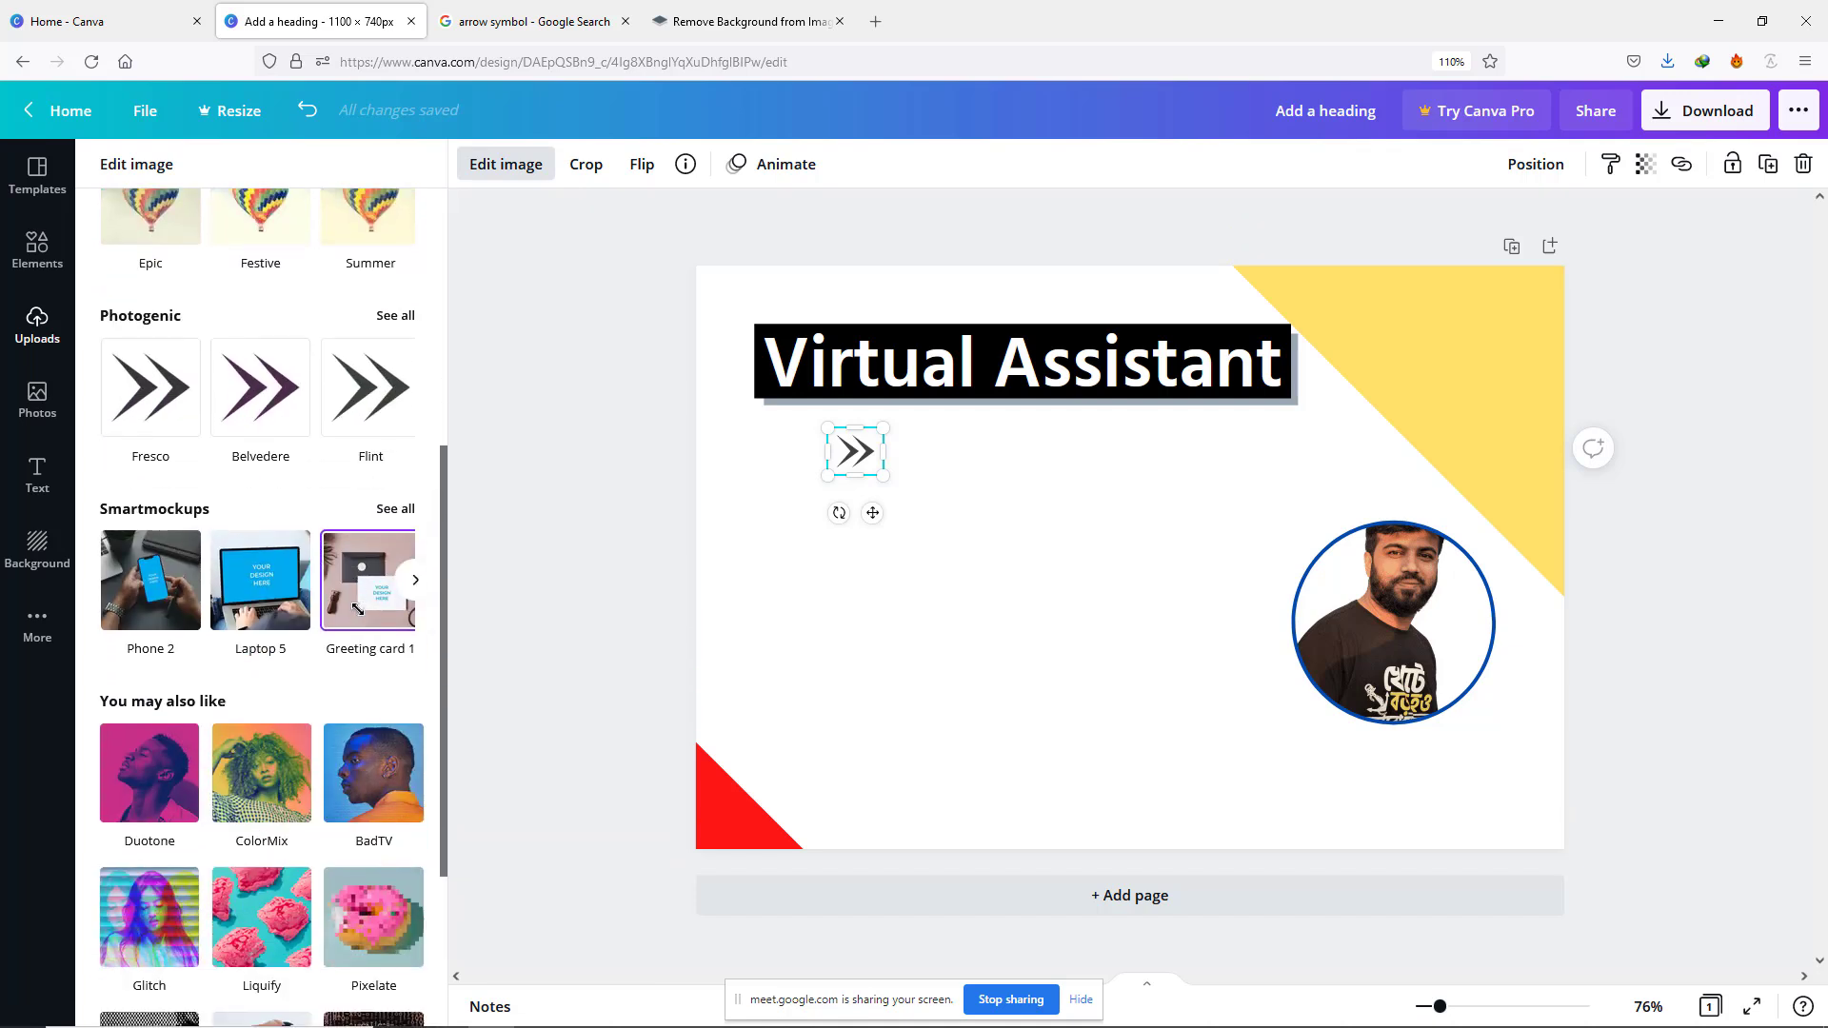
pyautogui.scroll(2, 412, 458)
pyautogui.click(411, 451)
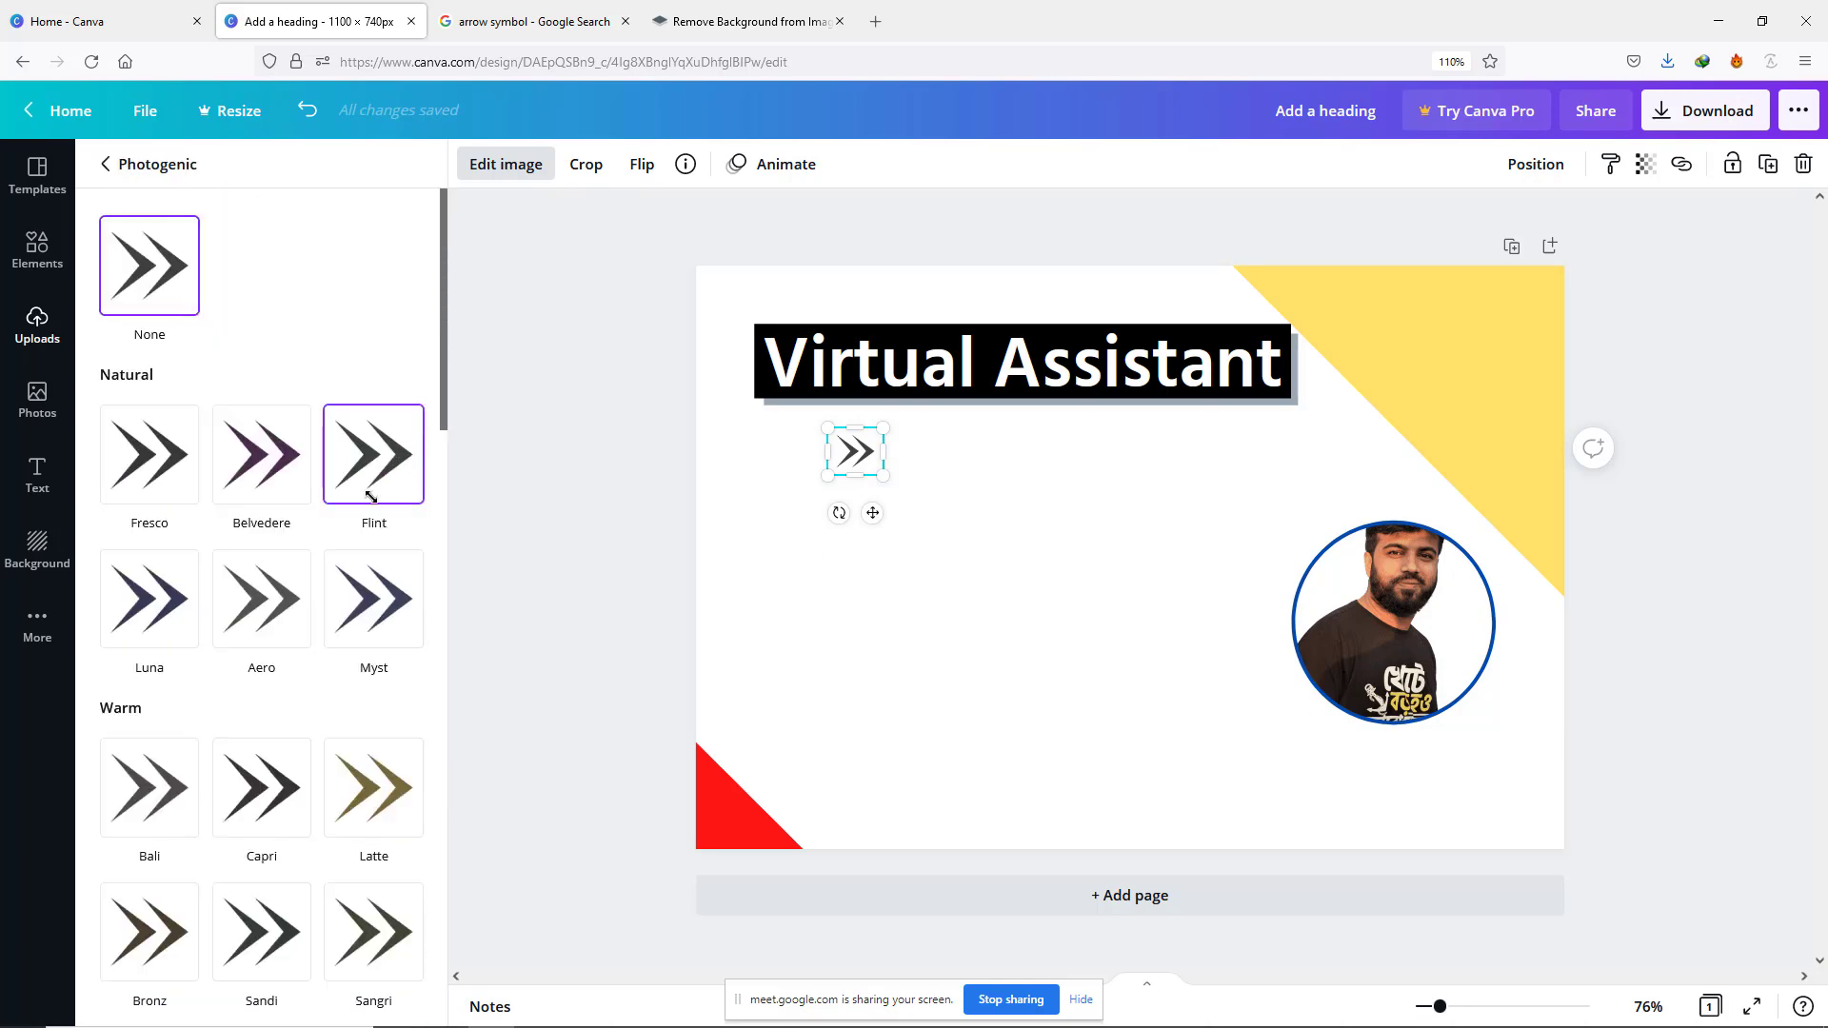
pyautogui.scroll(-5, 276, 776)
pyautogui.scroll(-8, 308, 755)
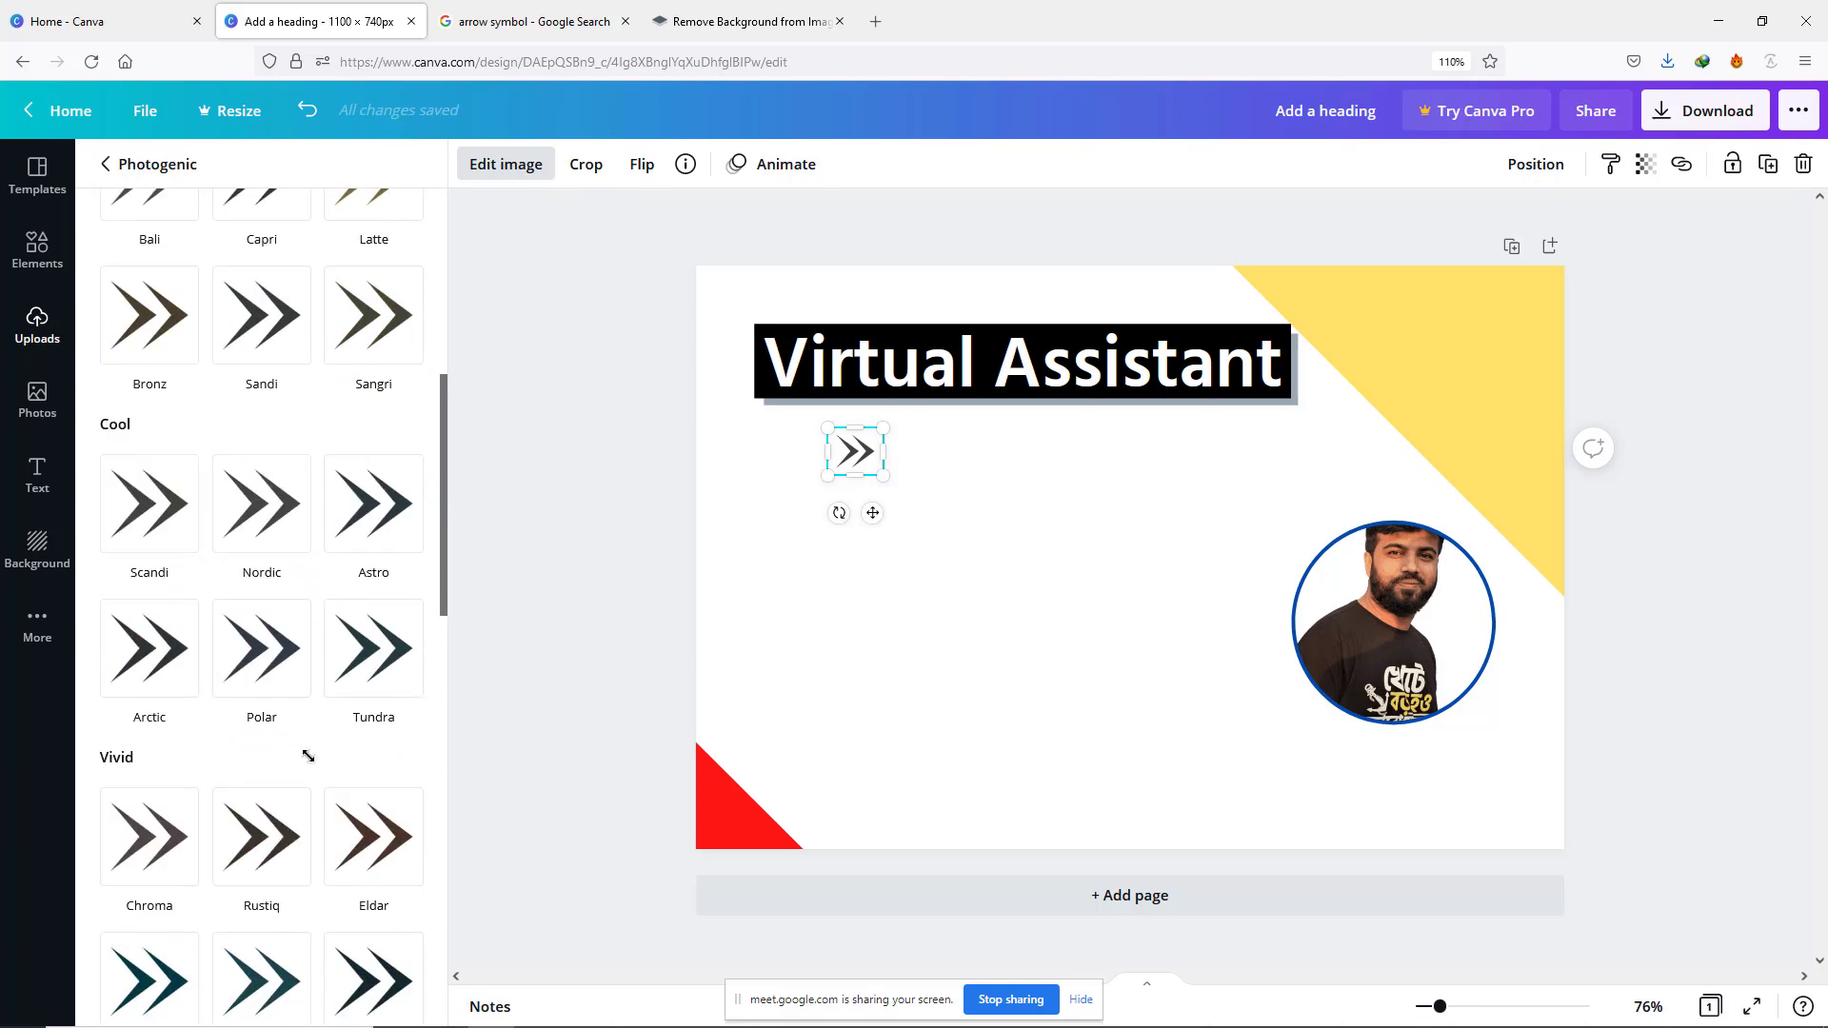
pyautogui.scroll(-2, 307, 755)
pyautogui.scroll(2, 308, 756)
pyautogui.click(362, 473)
pyautogui.click(141, 769)
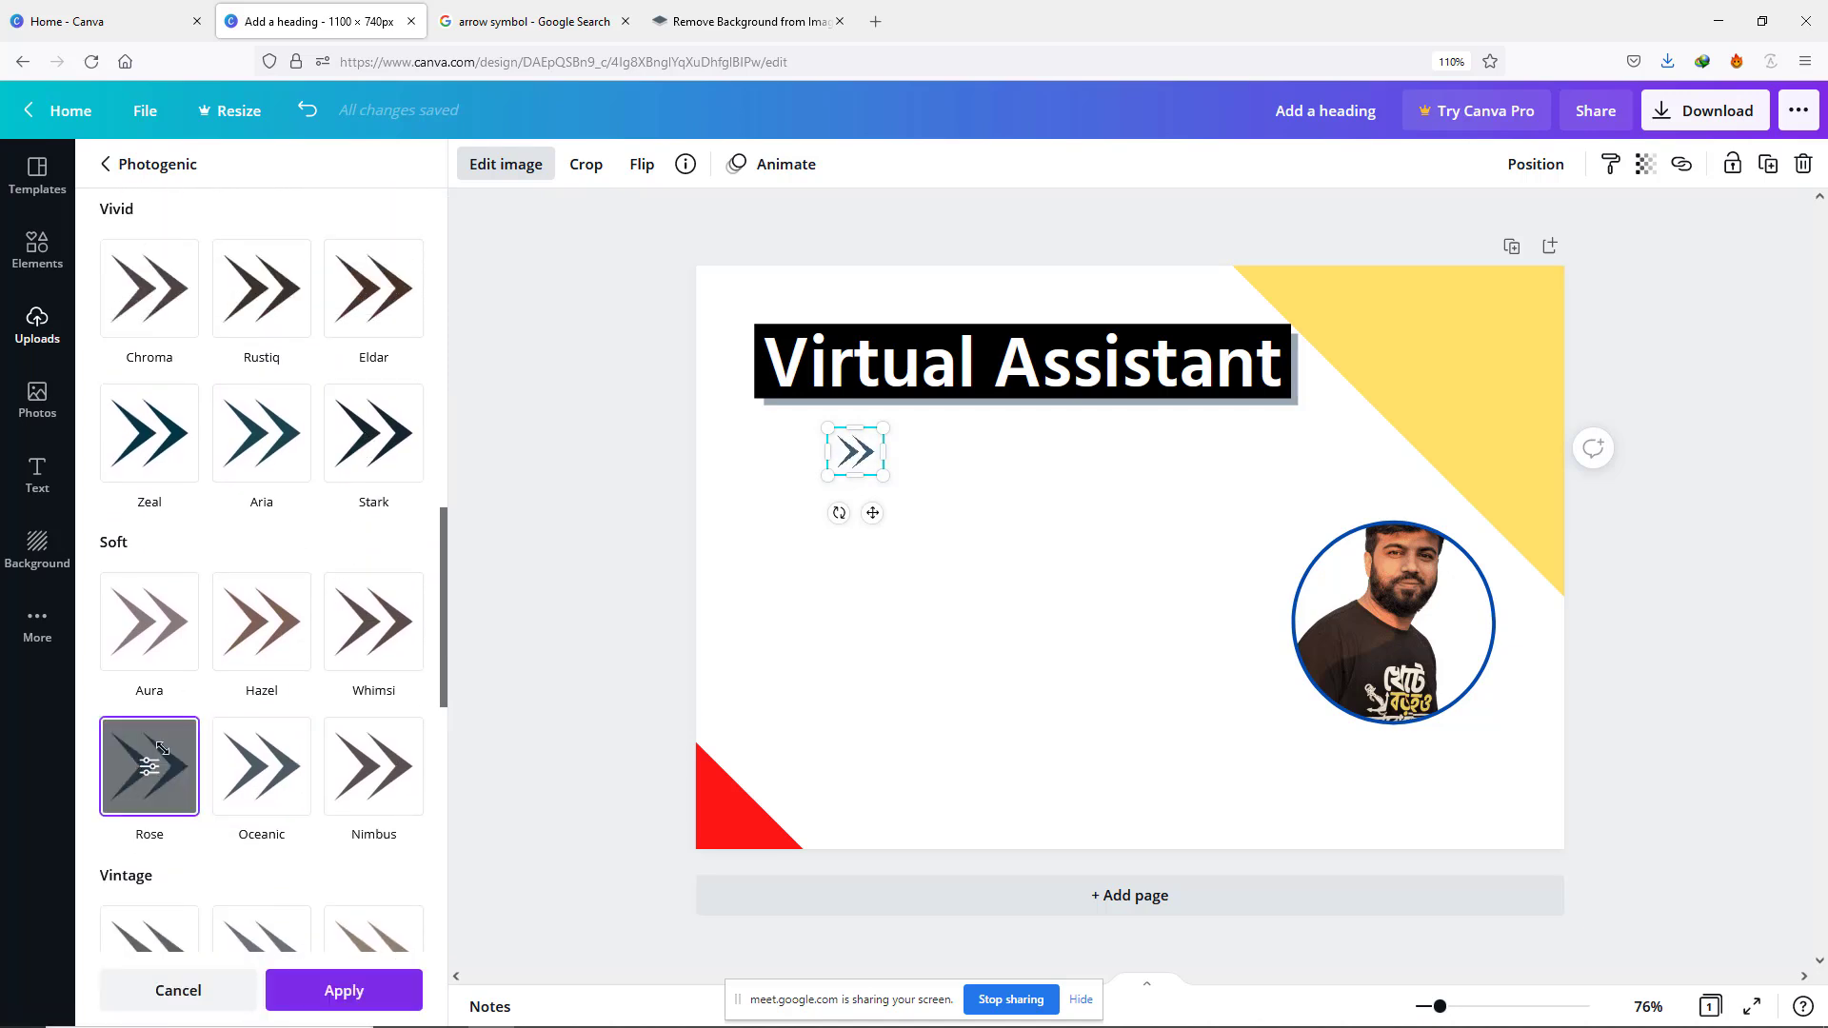
pyautogui.click(351, 446)
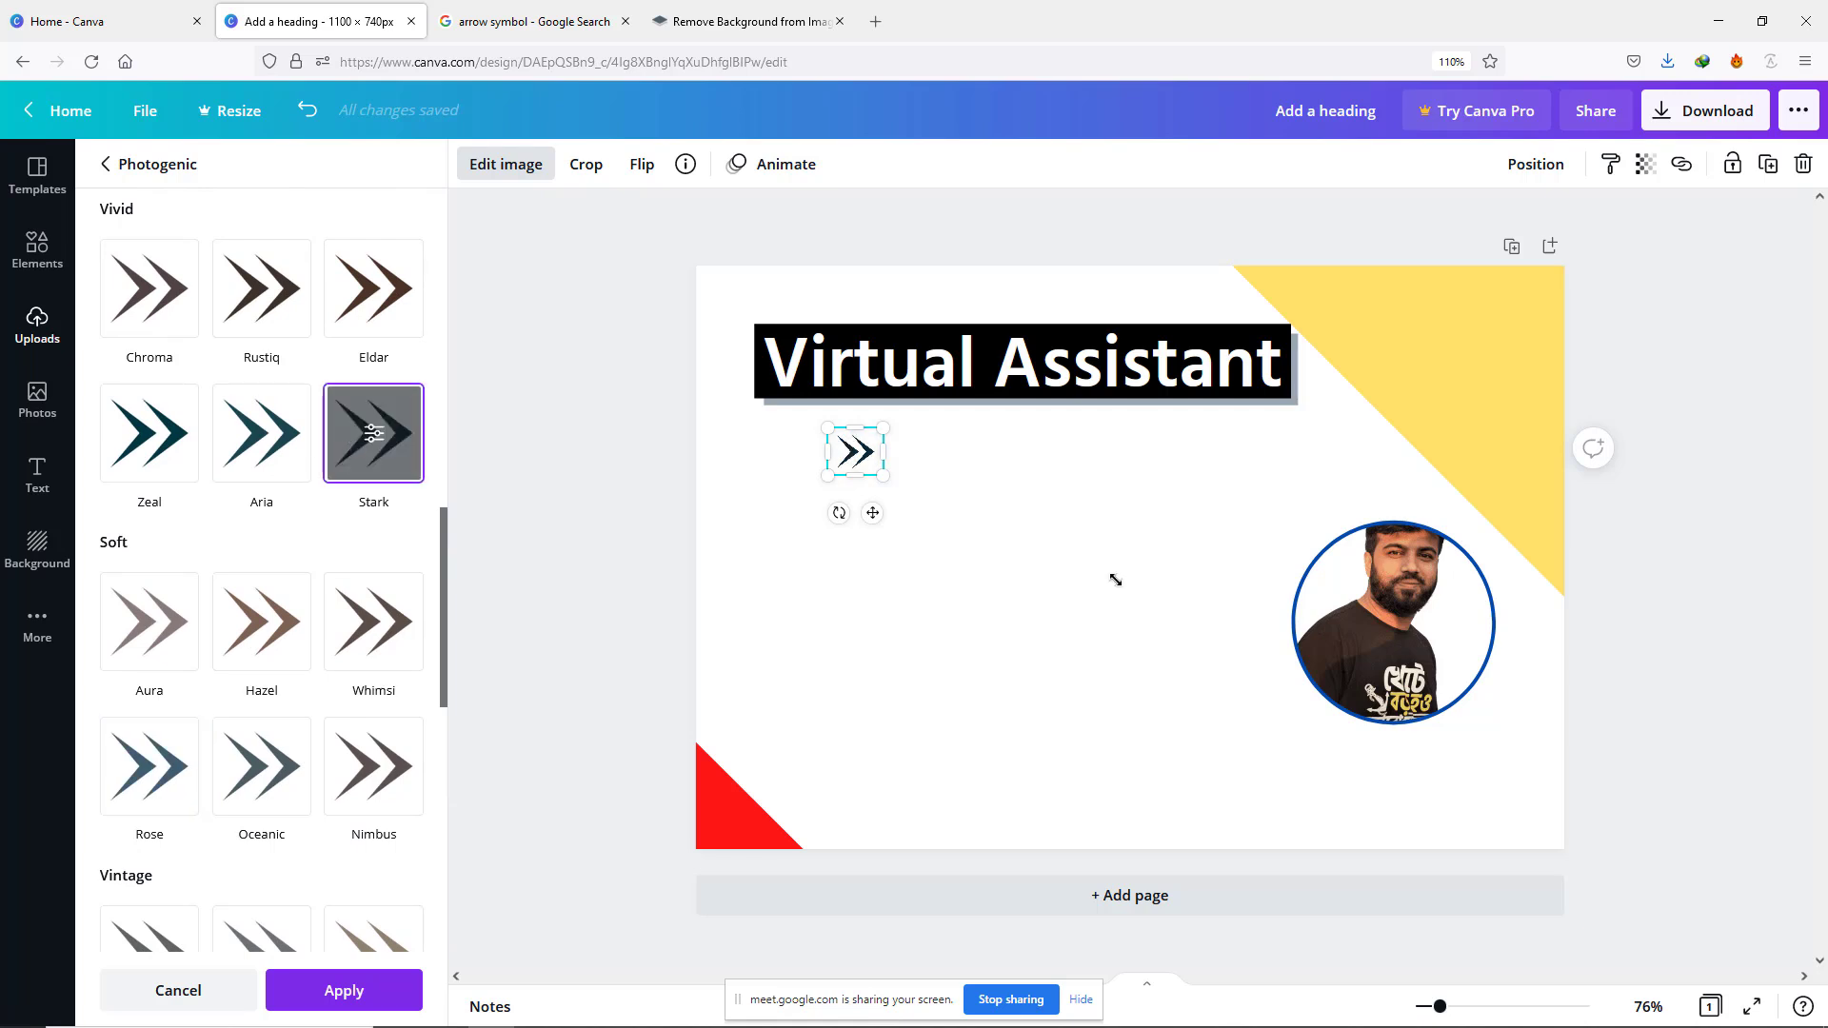
# Step: Enlarge the double-arrow icon below the heading slightly, leaving the filter unapplied and its transparency at 100
pyautogui.moveTo(880, 477); pyautogui.dragTo(917, 505)
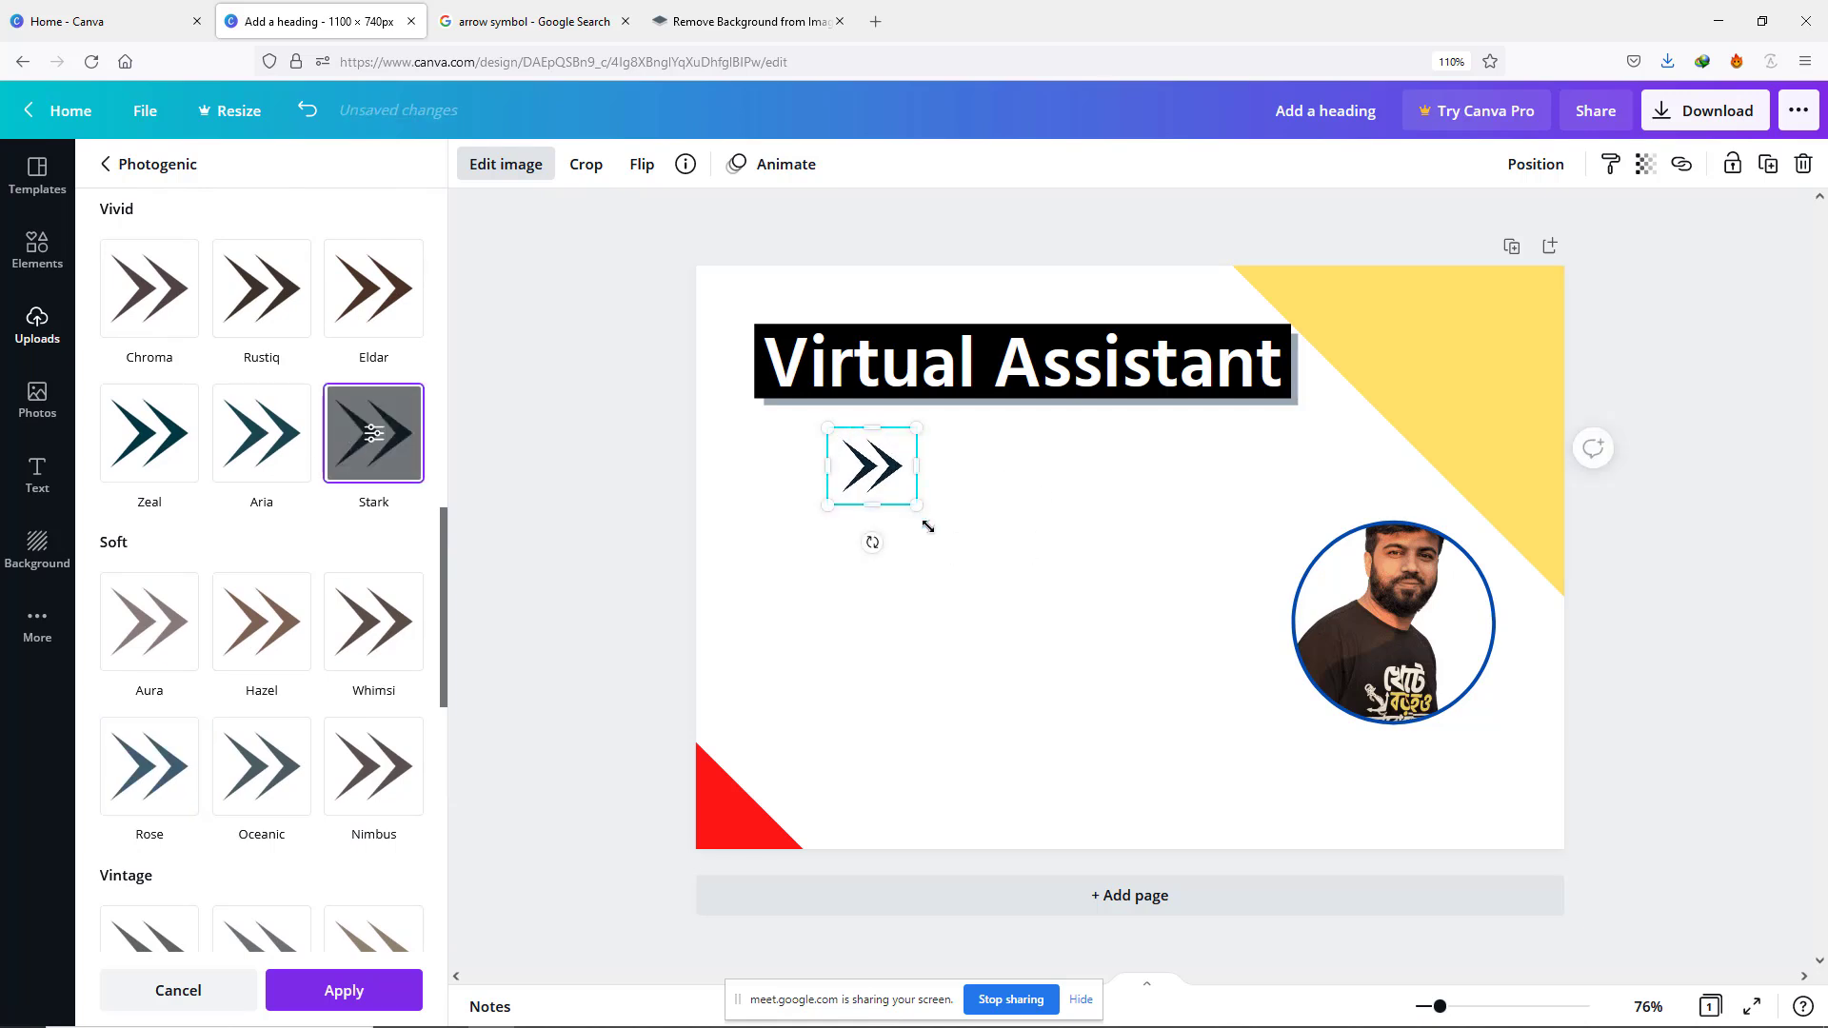
pyautogui.click(857, 695)
pyautogui.click(711, 294)
pyautogui.click(872, 467)
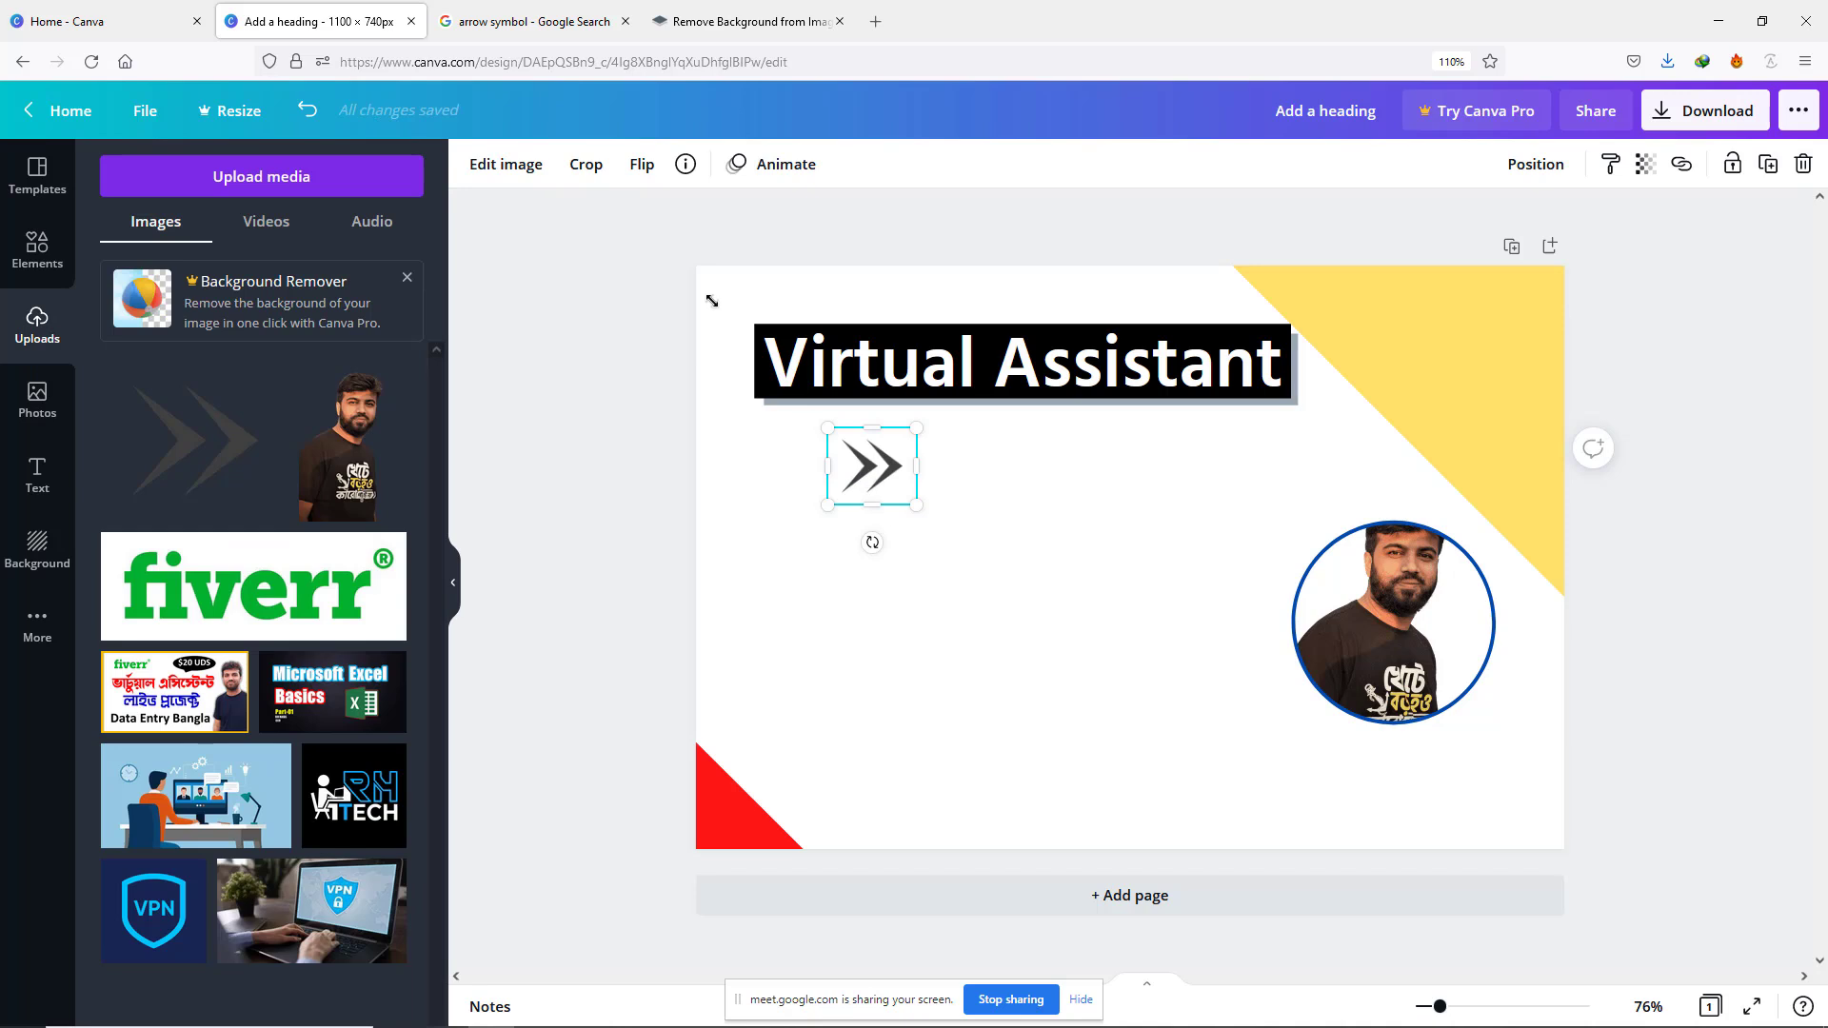
pyautogui.click(1647, 165)
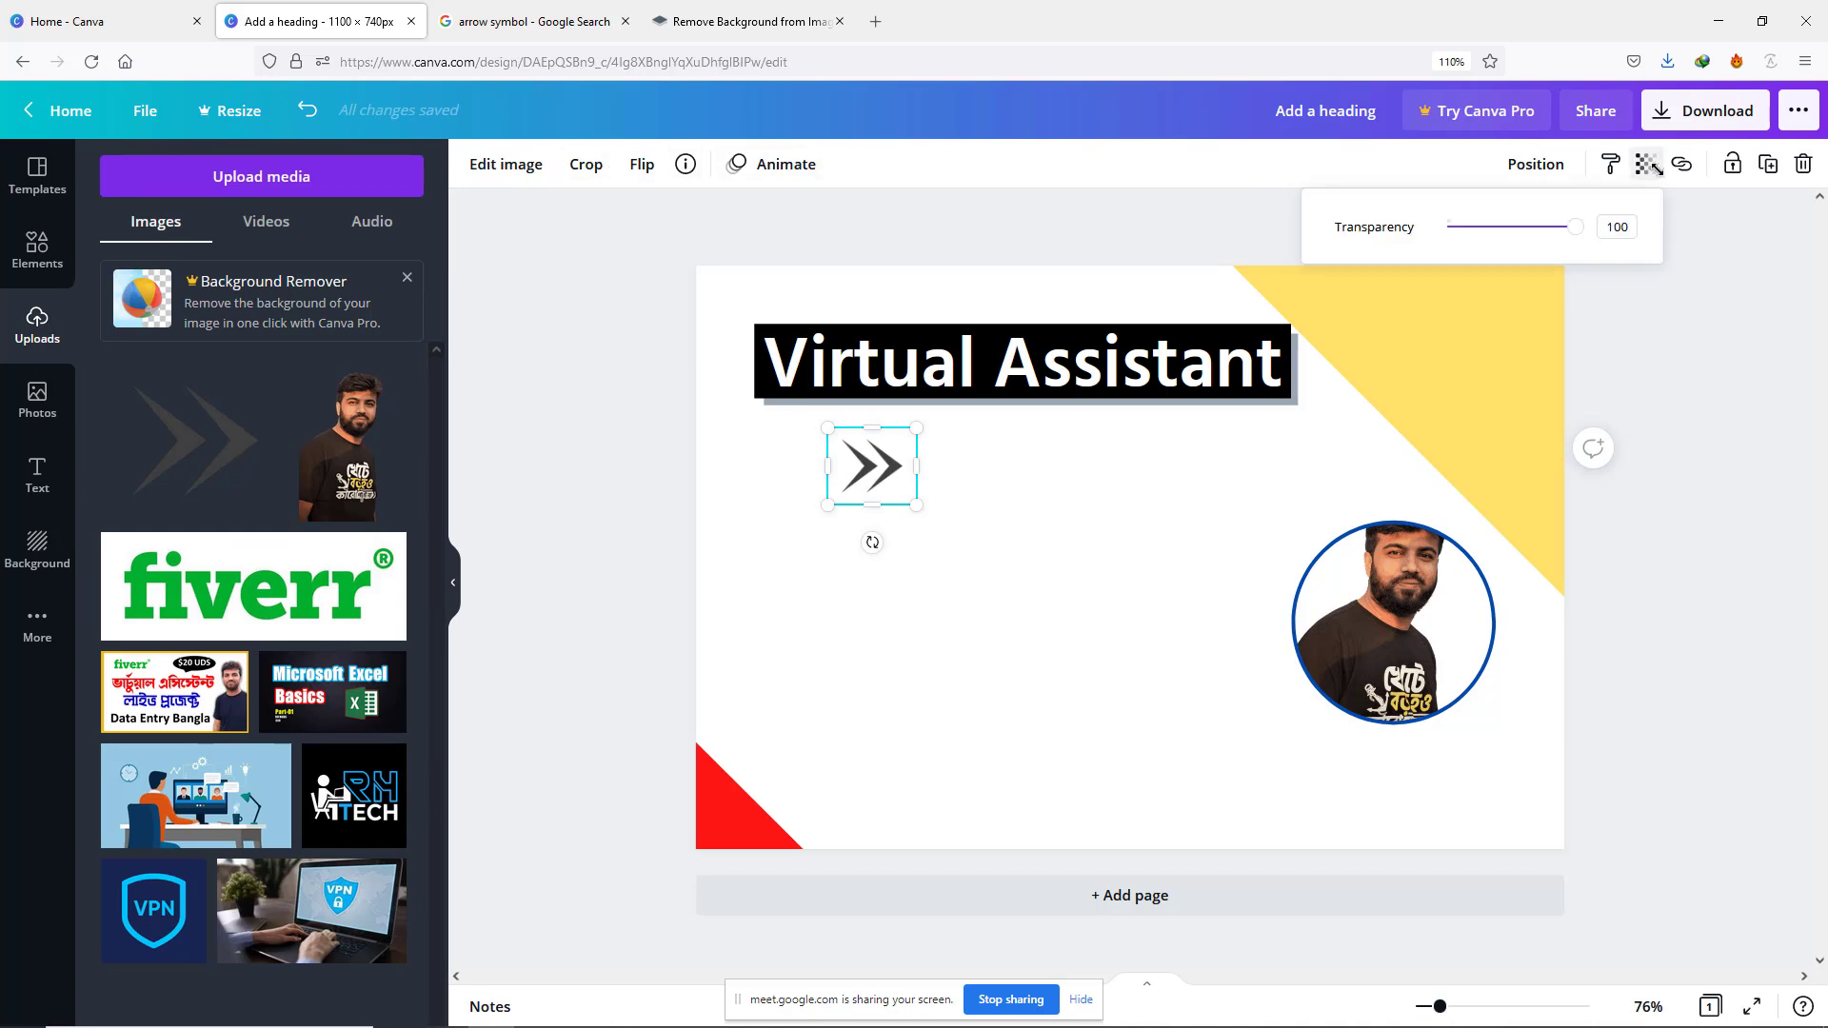
pyautogui.click(1651, 307)
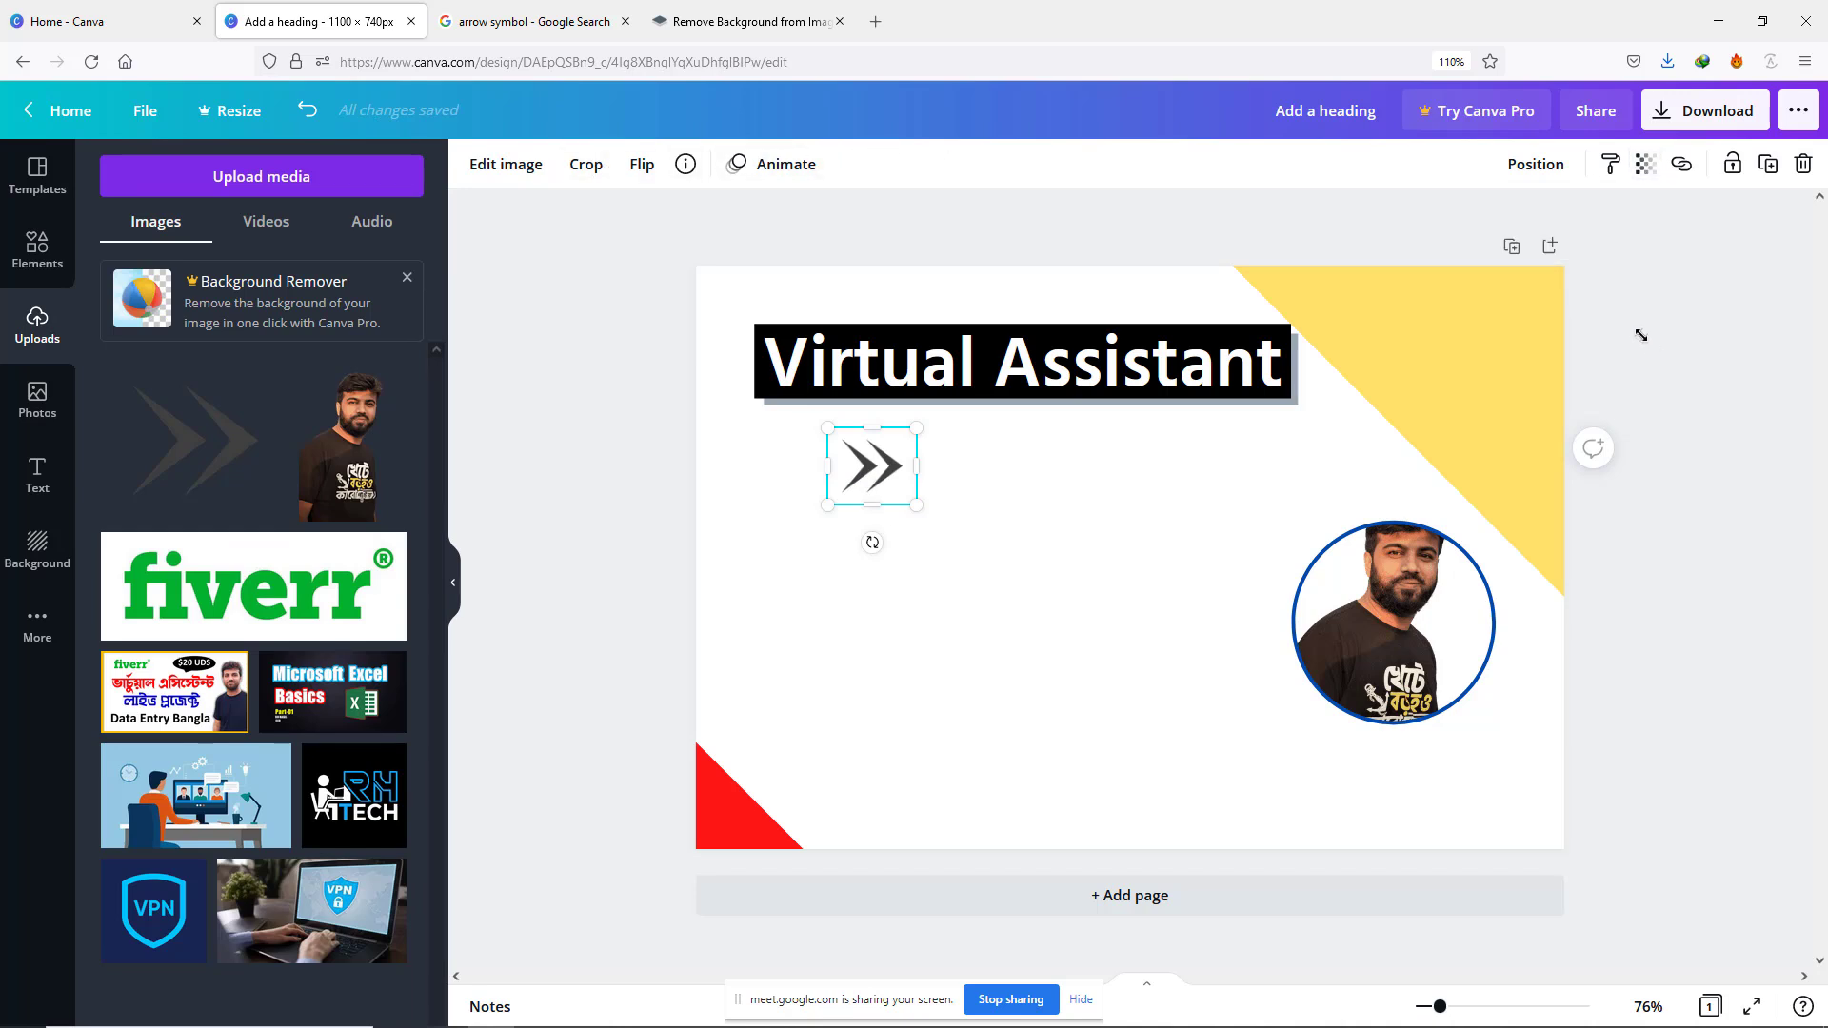
# Step: Duplicate the double-arrow icon twice and stack the copies below it in a column
pyautogui.click(1768, 164)
pyautogui.moveTo(866, 530); pyautogui.dragTo(851, 590)
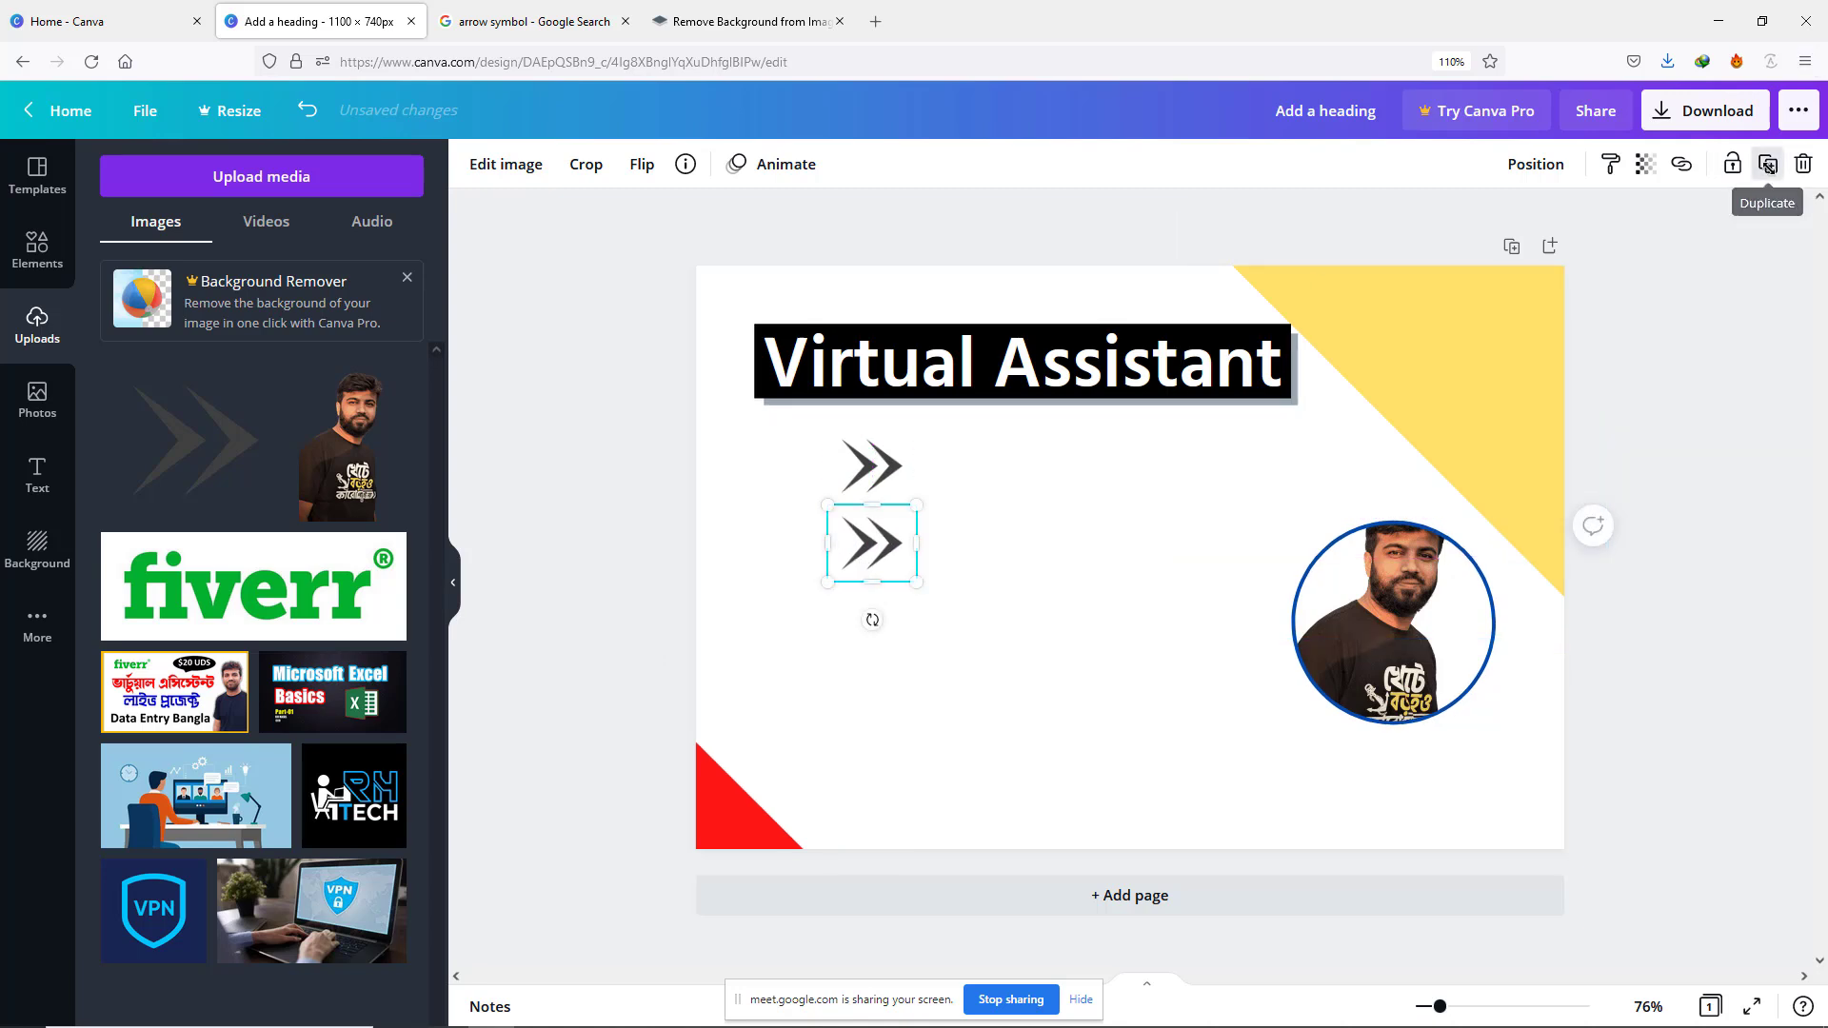
pyautogui.click(1768, 165)
pyautogui.moveTo(884, 620)
pyautogui.mouseDown()
pyautogui.moveTo(885, 678)
pyautogui.moveTo(886, 561)
pyautogui.moveTo(878, 621)
pyautogui.mouseUp()
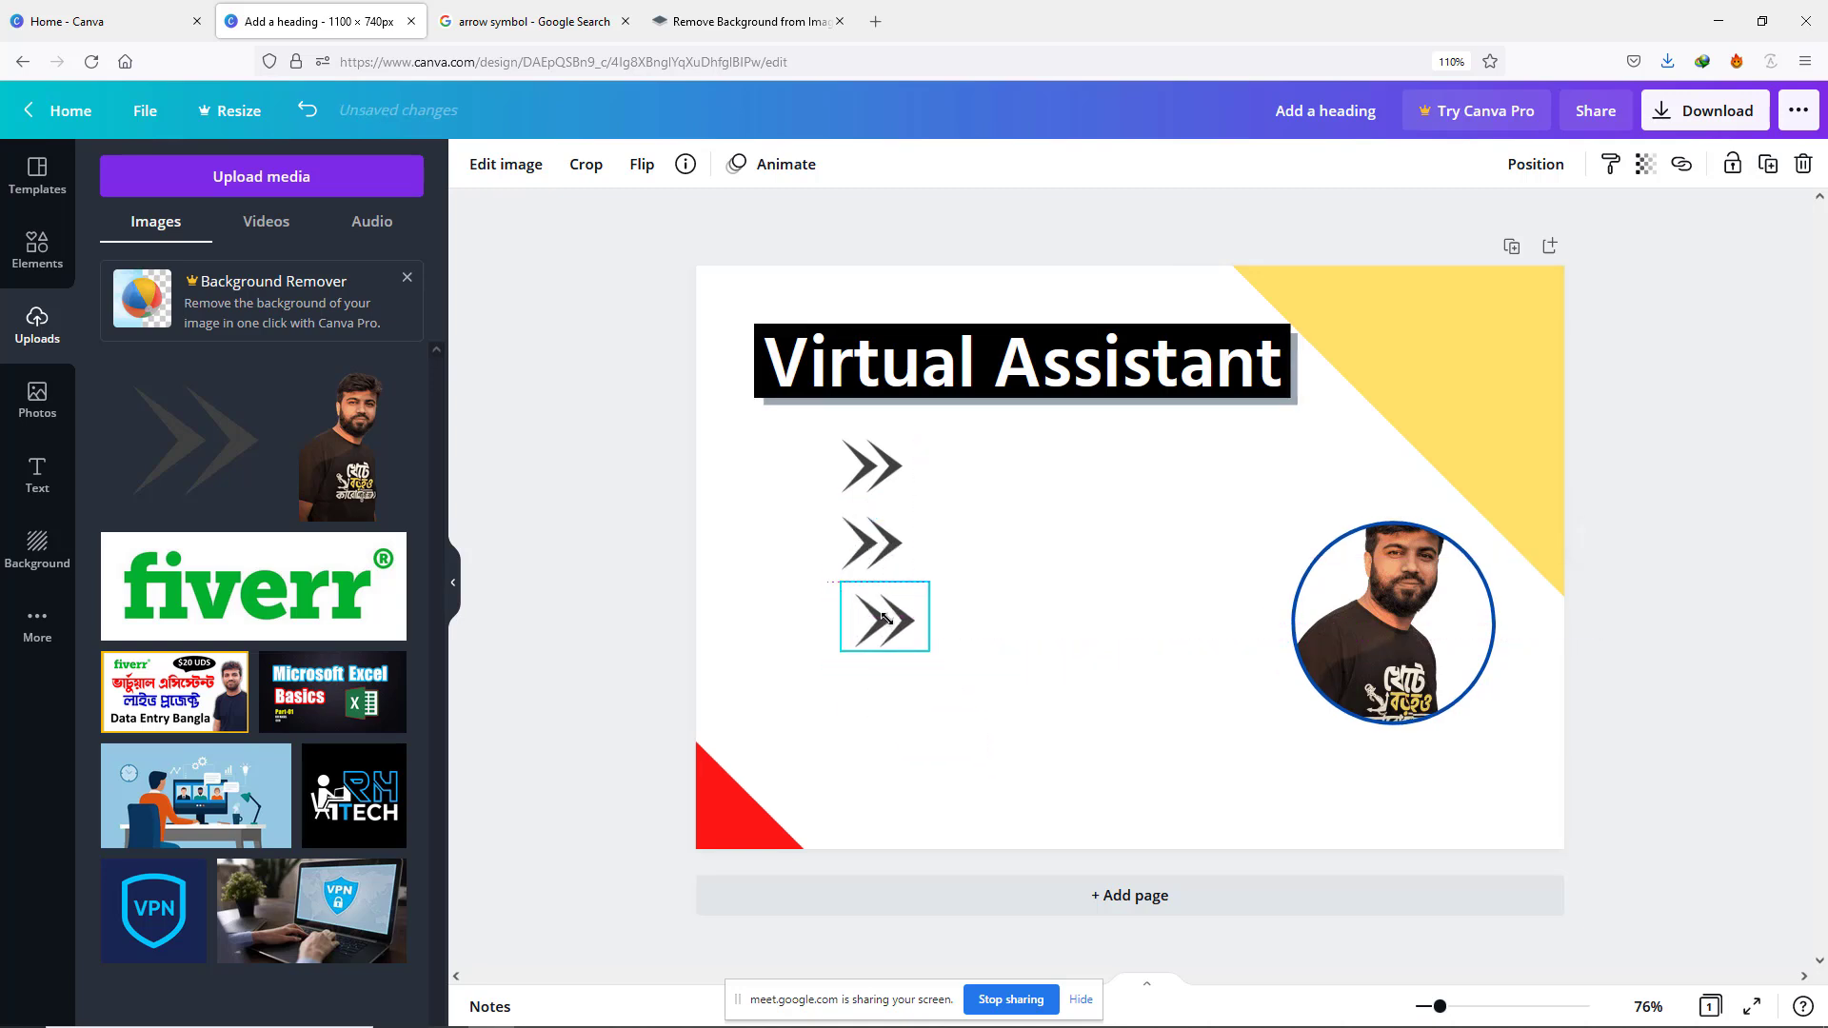
# Step: Shrink the three double-arrow icons to the same smaller size and align the third with the two above it
pyautogui.click(874, 469)
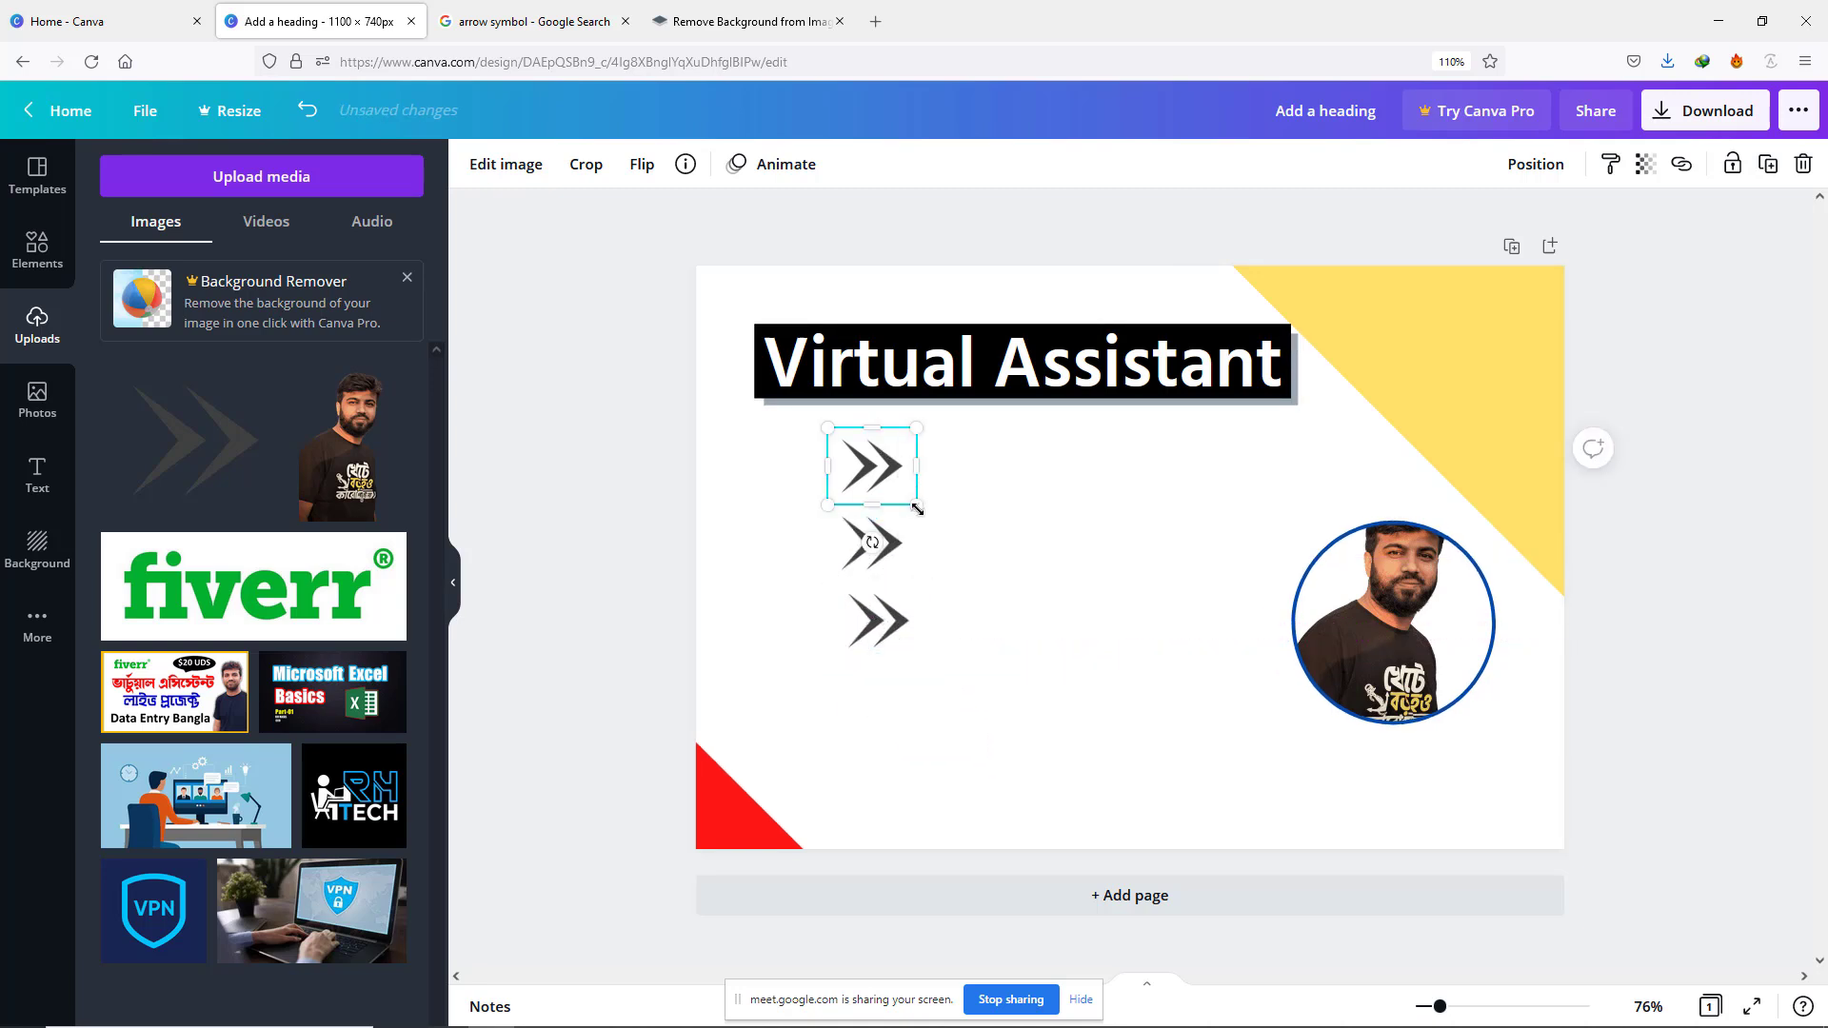
pyautogui.moveTo(919, 506); pyautogui.dragTo(888, 478)
pyautogui.click(865, 538)
pyautogui.moveTo(912, 571); pyautogui.dragTo(895, 561)
pyautogui.click(943, 596)
pyautogui.click(905, 630)
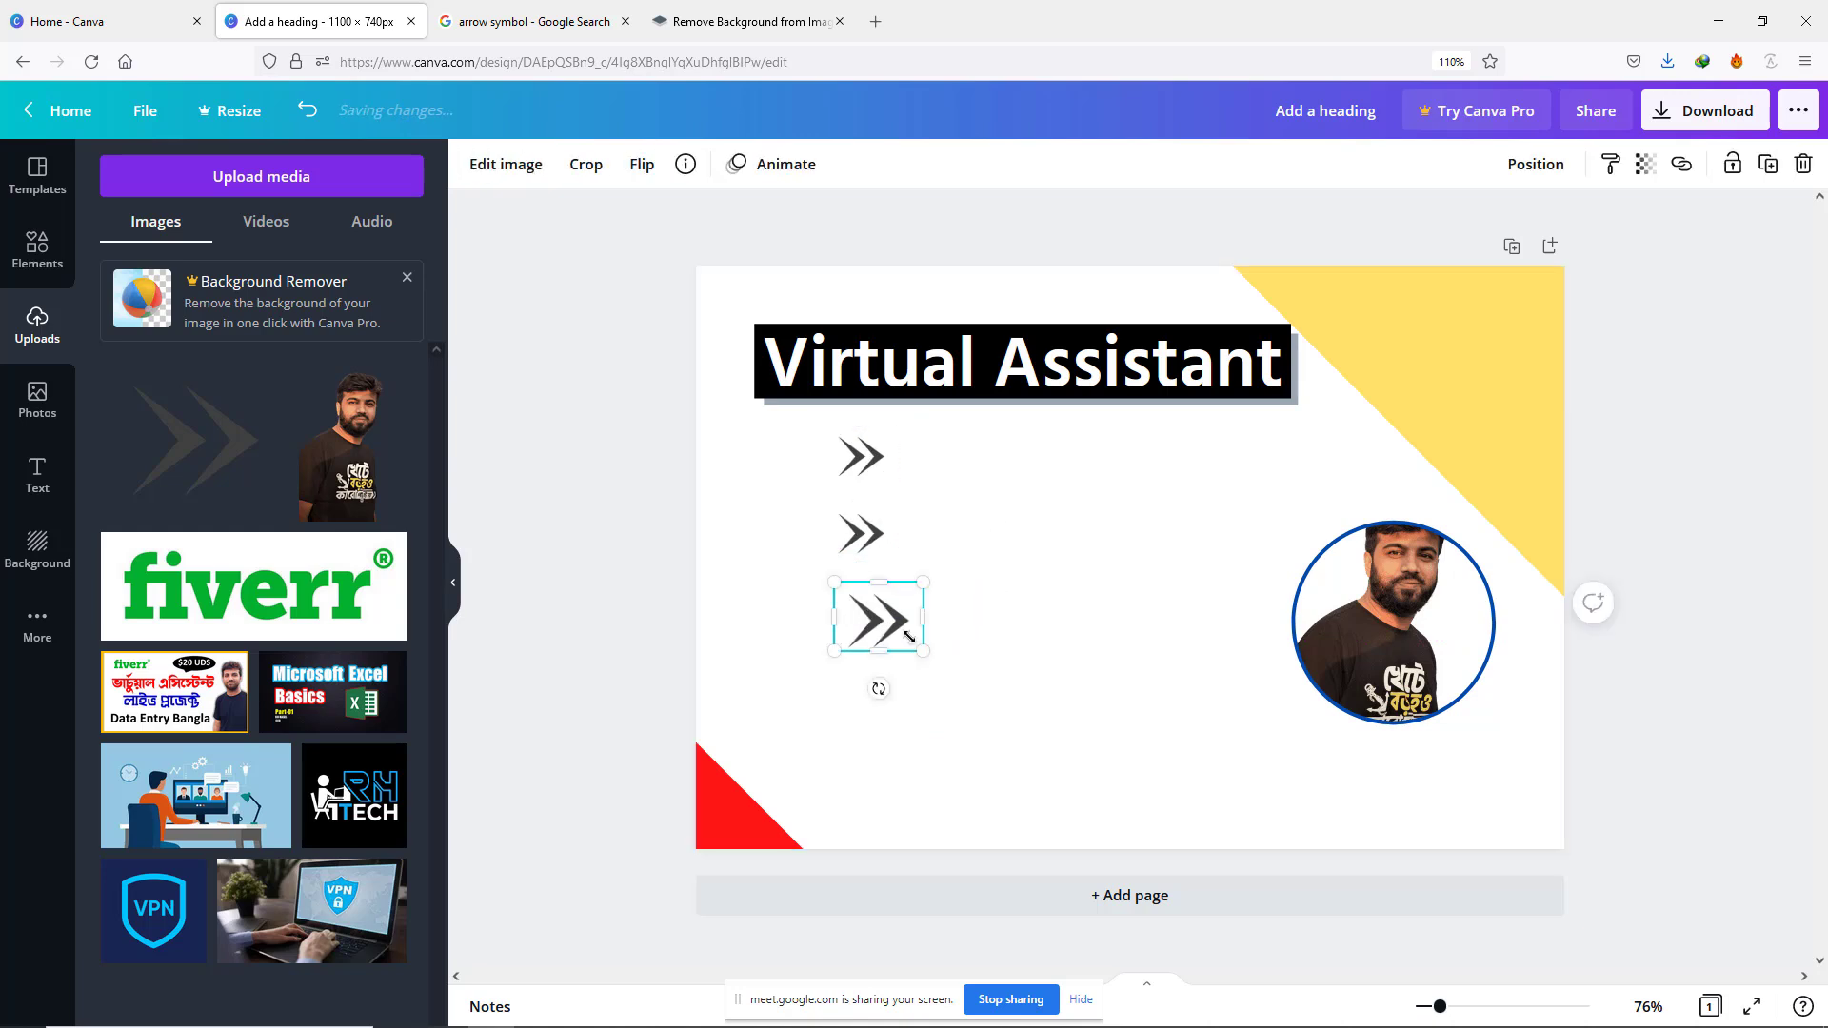
pyautogui.moveTo(916, 649); pyautogui.dragTo(870, 625)
pyautogui.click(952, 667)
pyautogui.click(872, 620)
pyautogui.click(1049, 629)
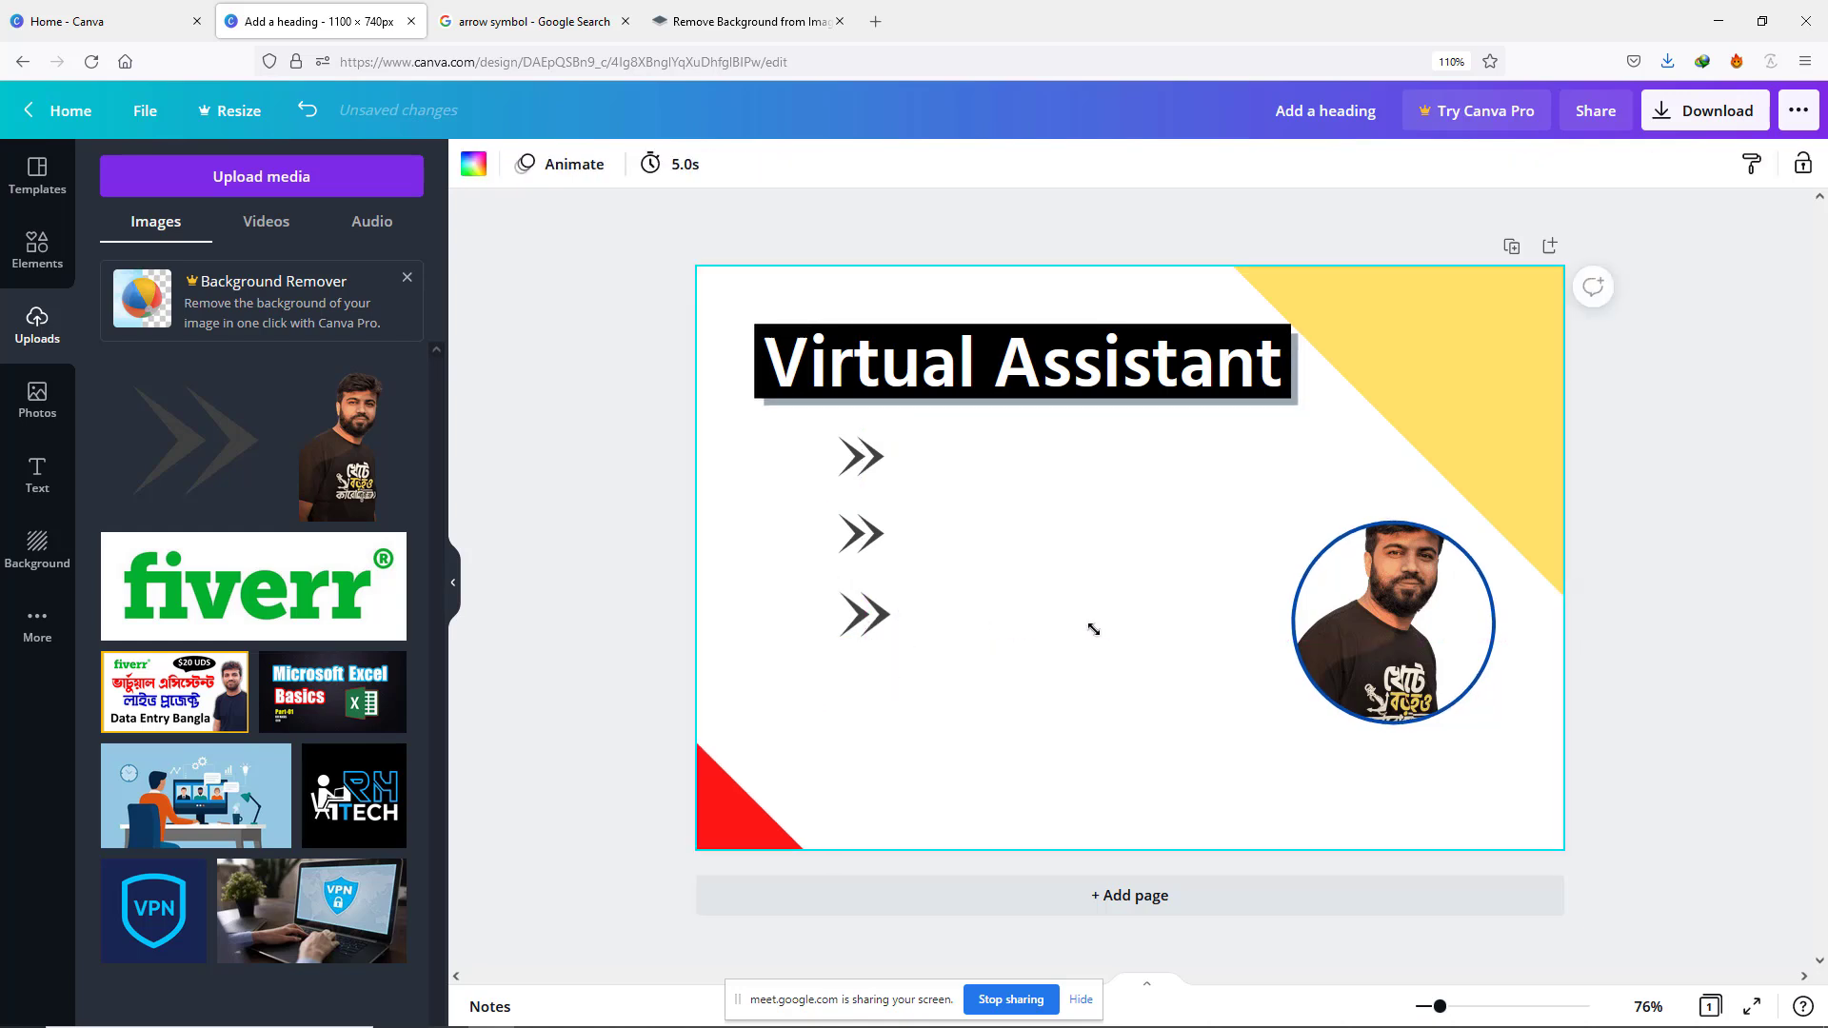
pyautogui.click(876, 610)
pyautogui.moveTo(898, 638); pyautogui.dragTo(894, 632)
pyautogui.click(1096, 667)
# Step: Duplicate the third double-arrow icon and align the copy below it as the fourth in the column
pyautogui.click(860, 609)
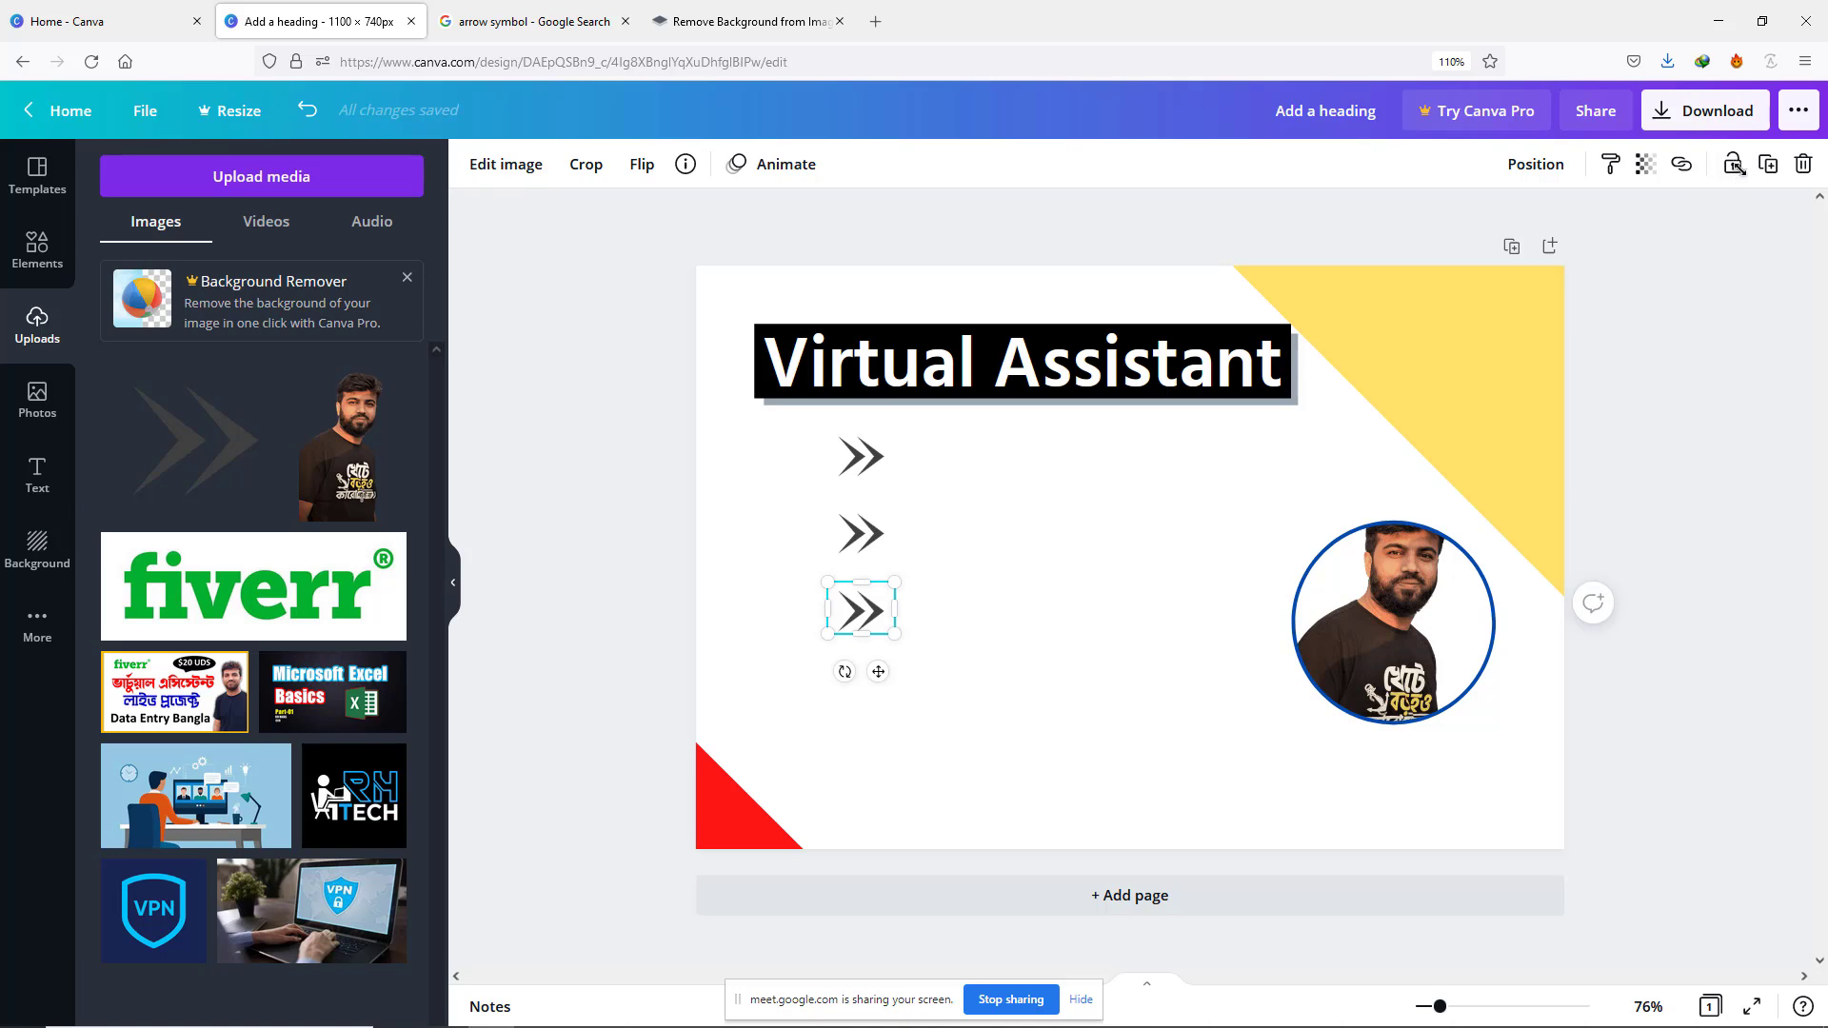
pyautogui.click(1768, 163)
pyautogui.moveTo(866, 638); pyautogui.dragTo(855, 700)
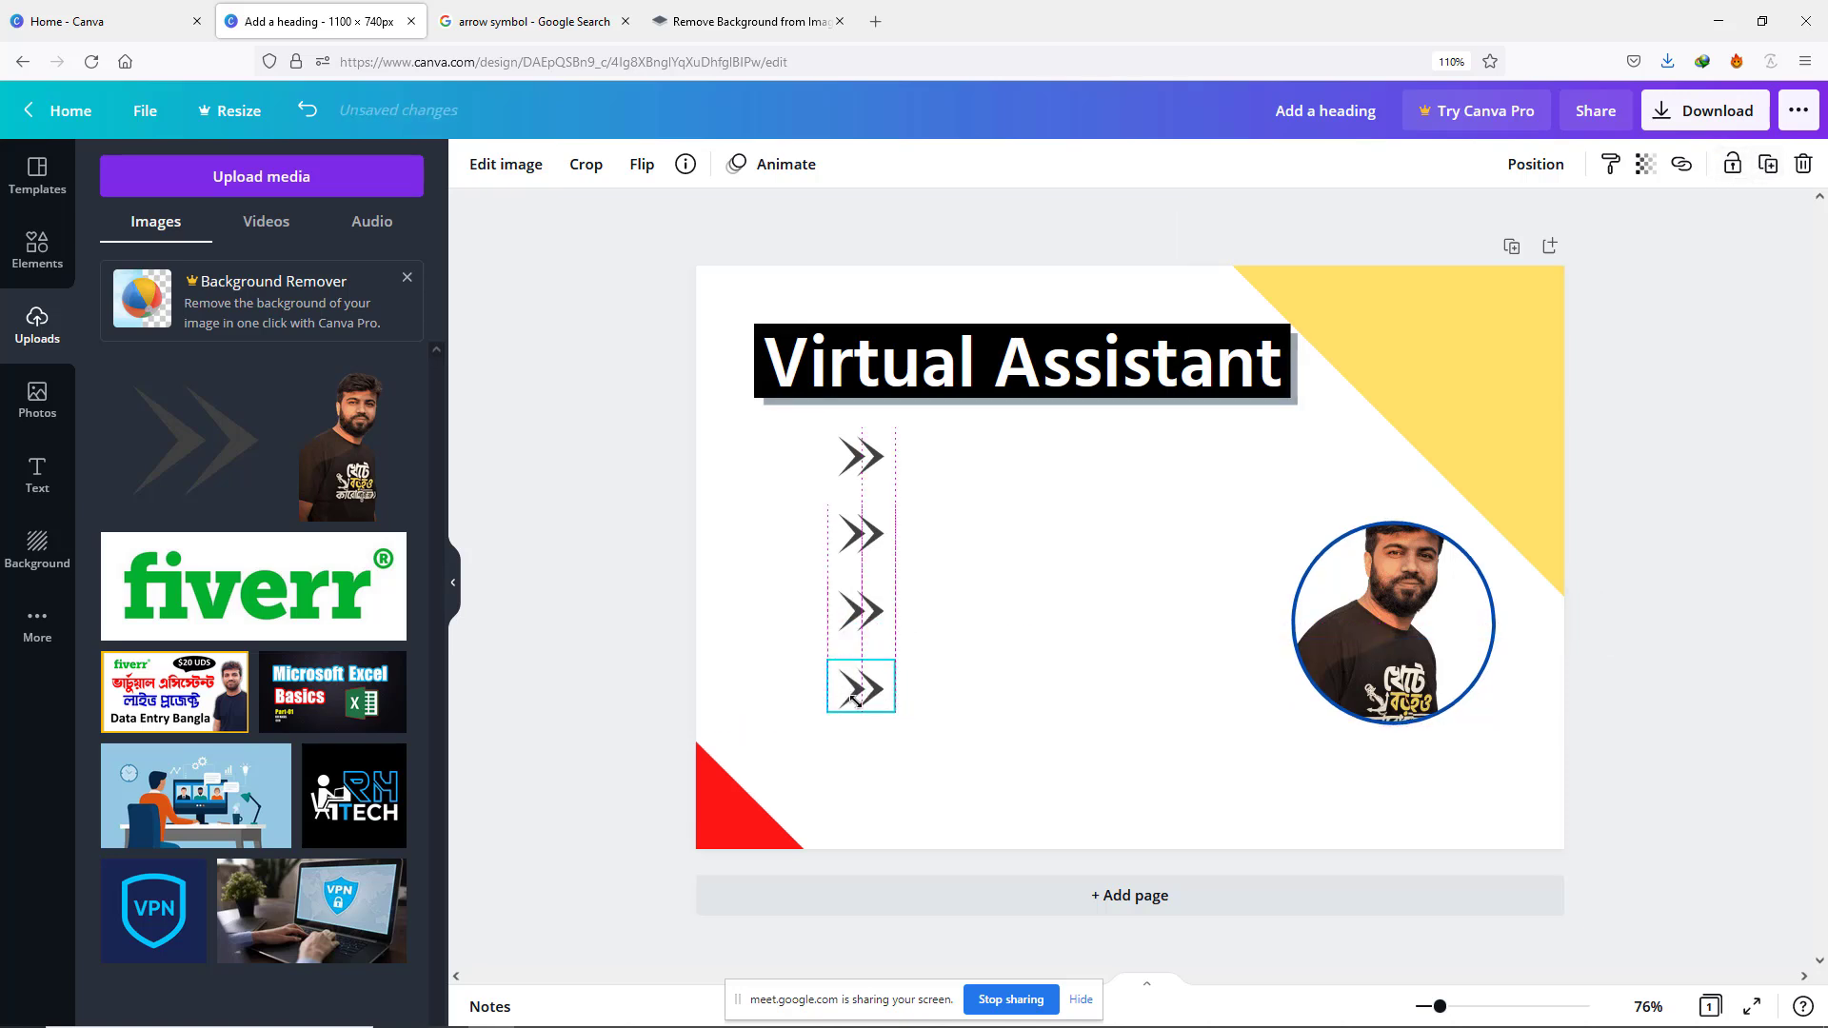
pyautogui.click(1032, 671)
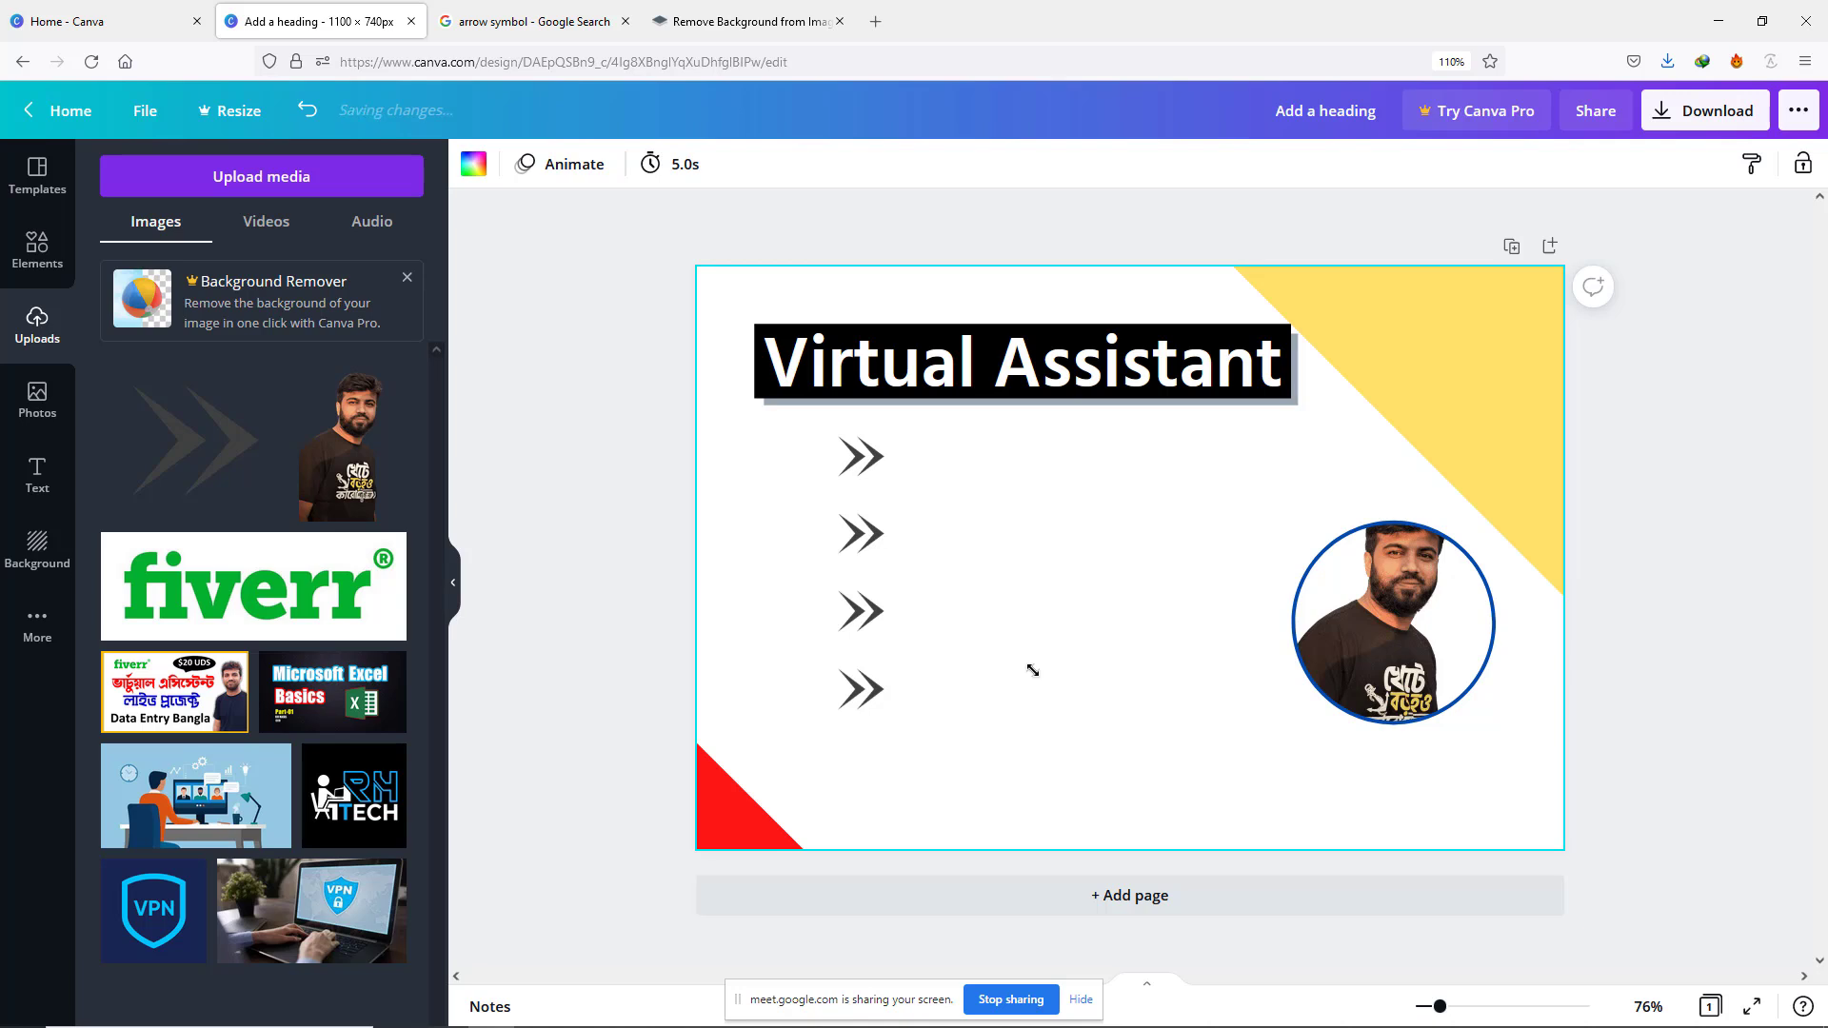
# Step: Move the circular portrait photo into the yellow corner triangle and shrink it to fit there, level with the heading
pyautogui.click(1393, 669)
pyautogui.moveTo(1414, 666); pyautogui.dragTo(1479, 424)
pyautogui.moveTo(1561, 484); pyautogui.dragTo(1506, 427)
pyautogui.moveTo(1447, 375); pyautogui.dragTo(1495, 387)
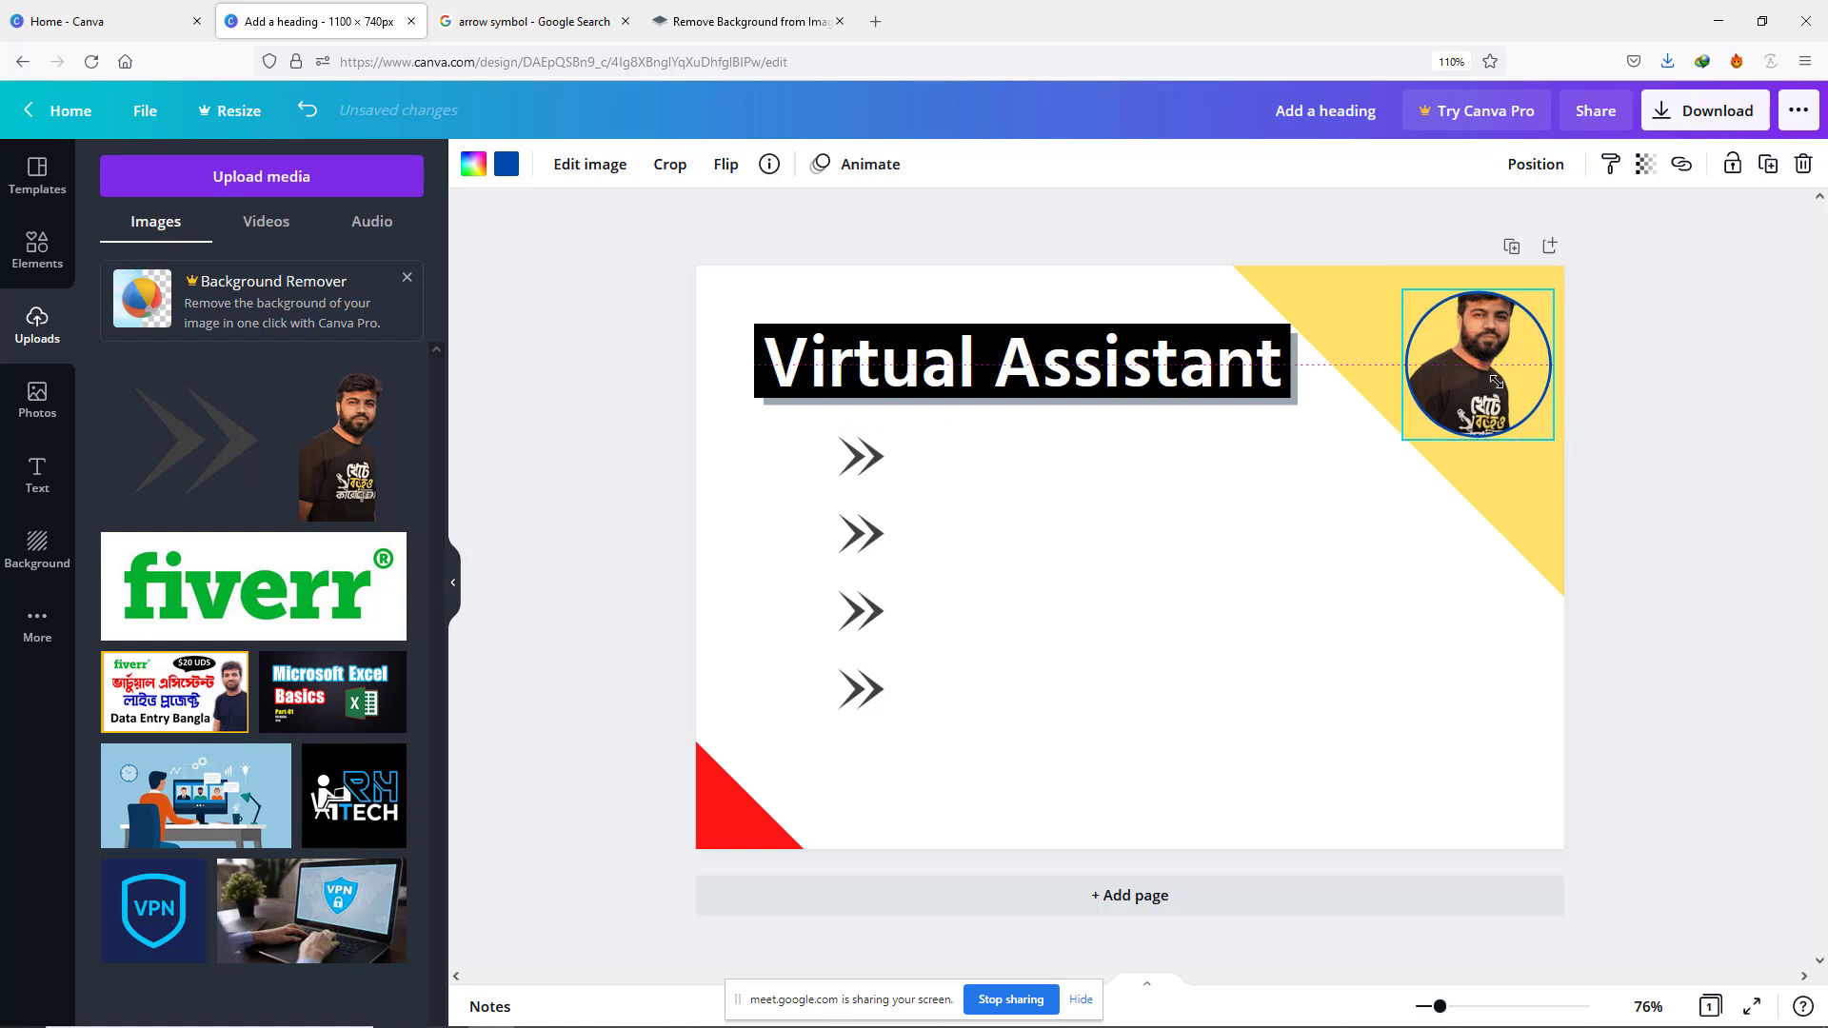
pyautogui.click(1628, 411)
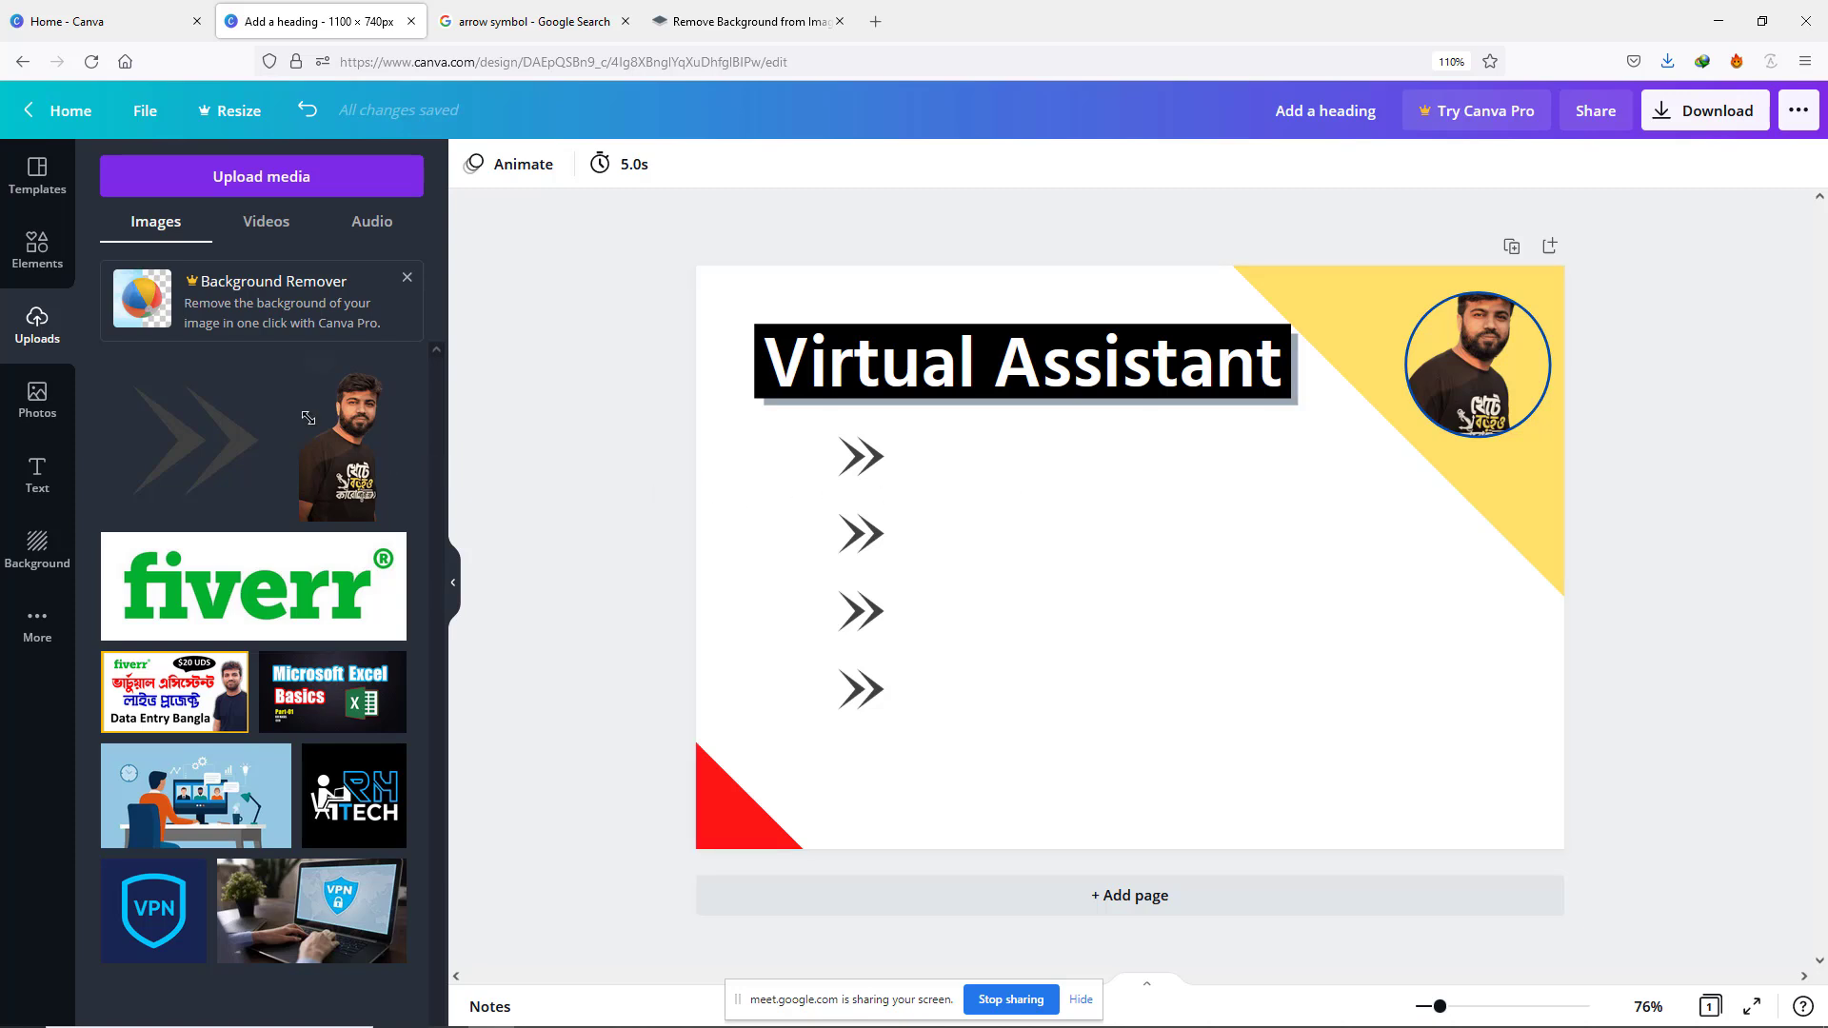
# Step: Add a new heading text, reduce it to font size 32.3 and place it beside the first double-arrow icon
pyautogui.click(37, 474)
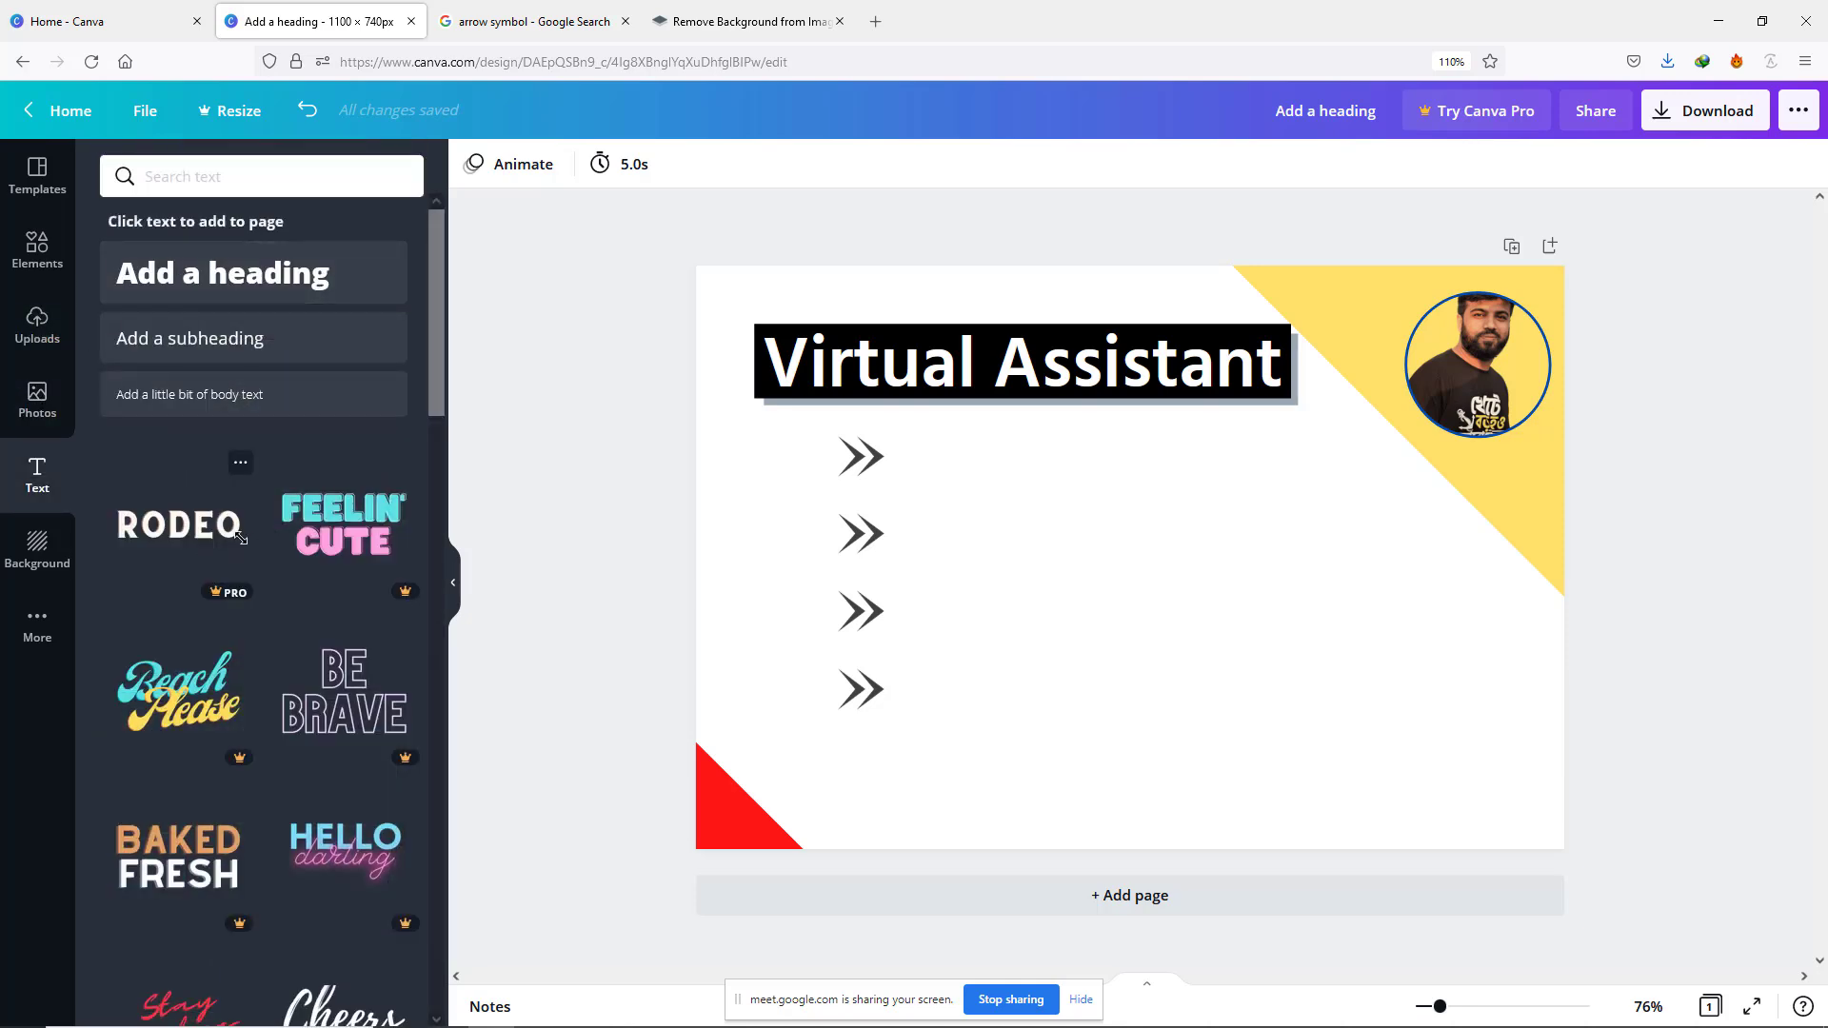
pyautogui.scroll(-2, 250, 523)
pyautogui.scroll(2, 249, 522)
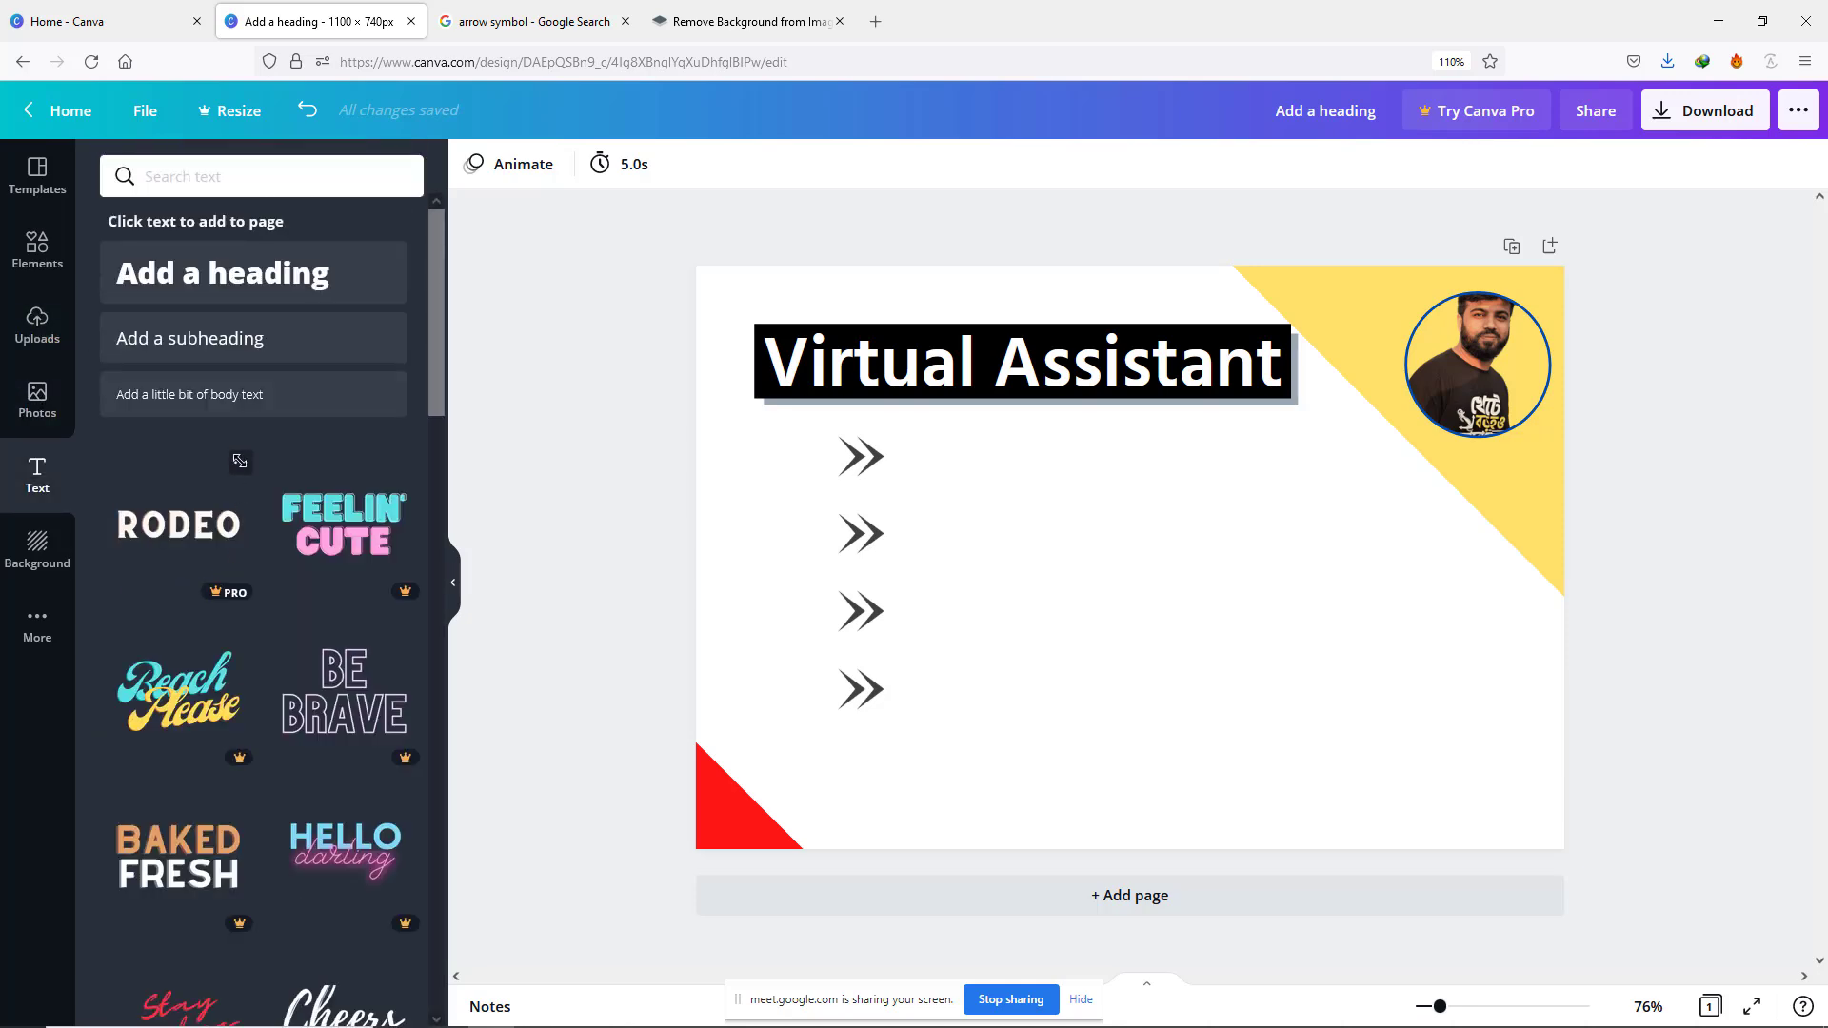
pyautogui.click(229, 276)
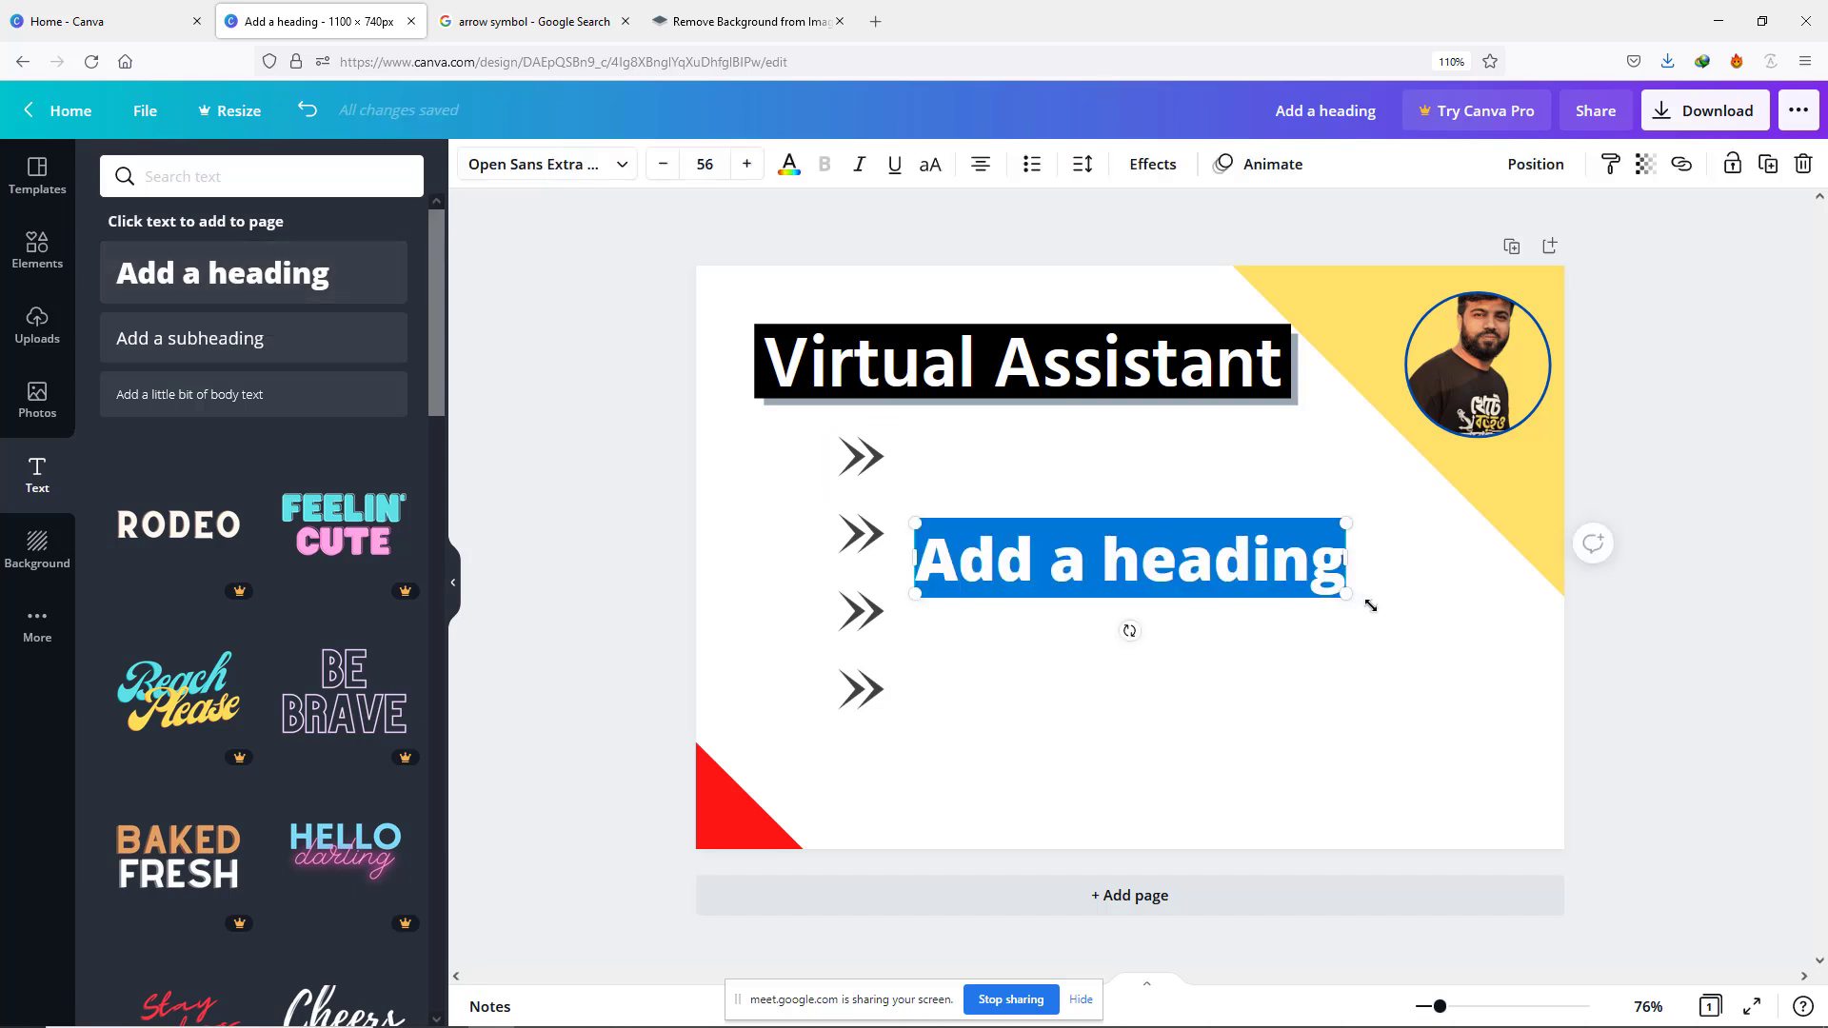
pyautogui.moveTo(1354, 598); pyautogui.dragTo(1167, 566)
pyautogui.click(1241, 620)
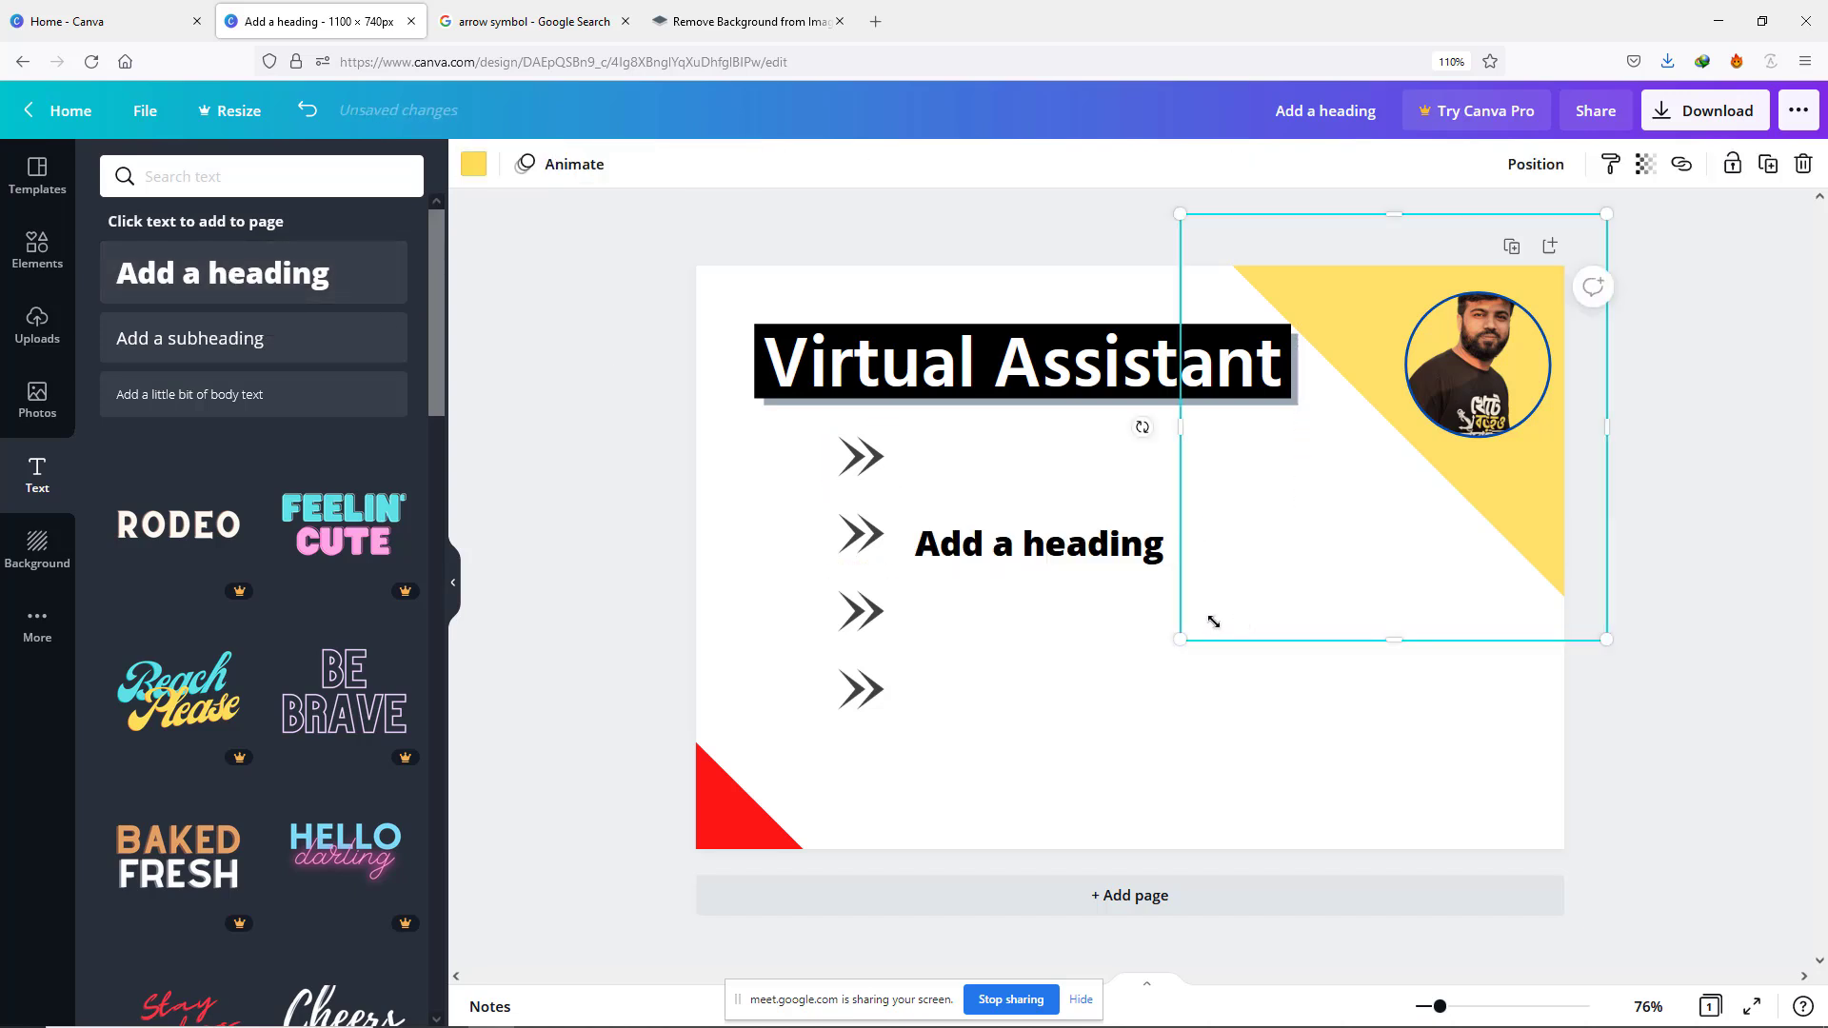
pyautogui.moveTo(1006, 568); pyautogui.dragTo(990, 458)
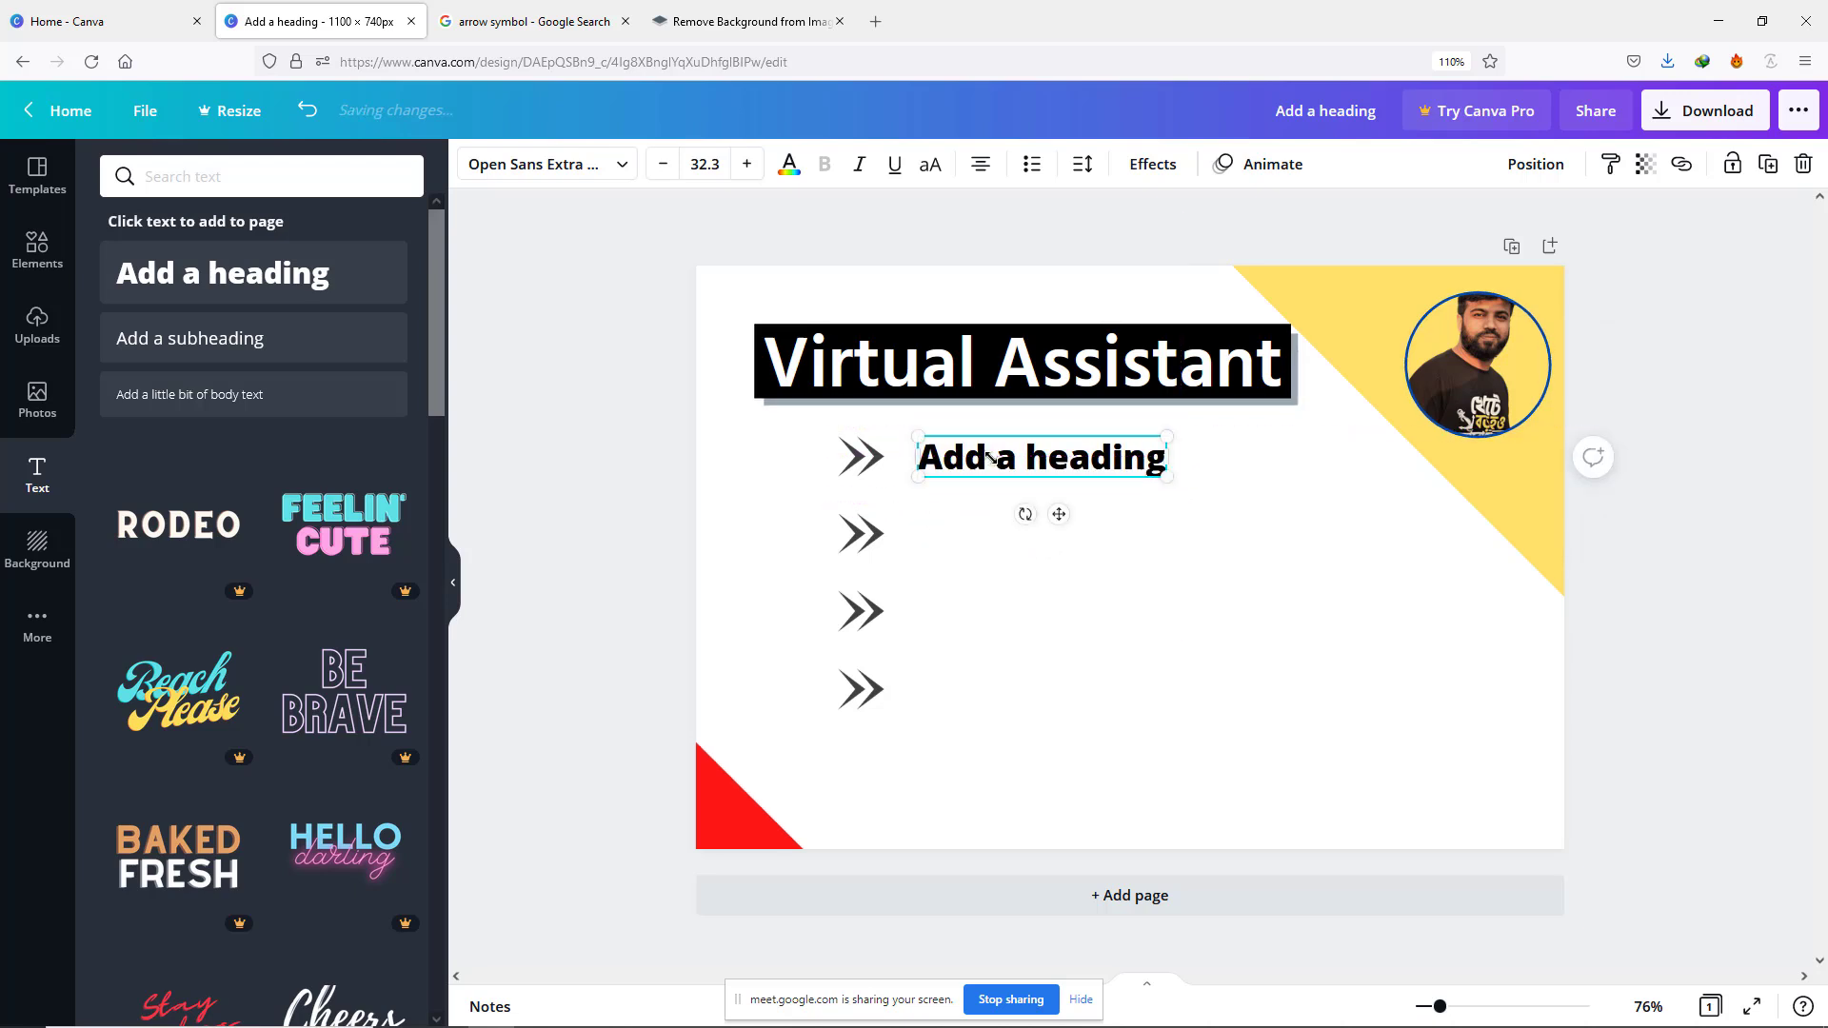
# Step: Colour the text beside the first arrow red and replace its wording with "Data Entry"
pyautogui.doubleClick(990, 458)
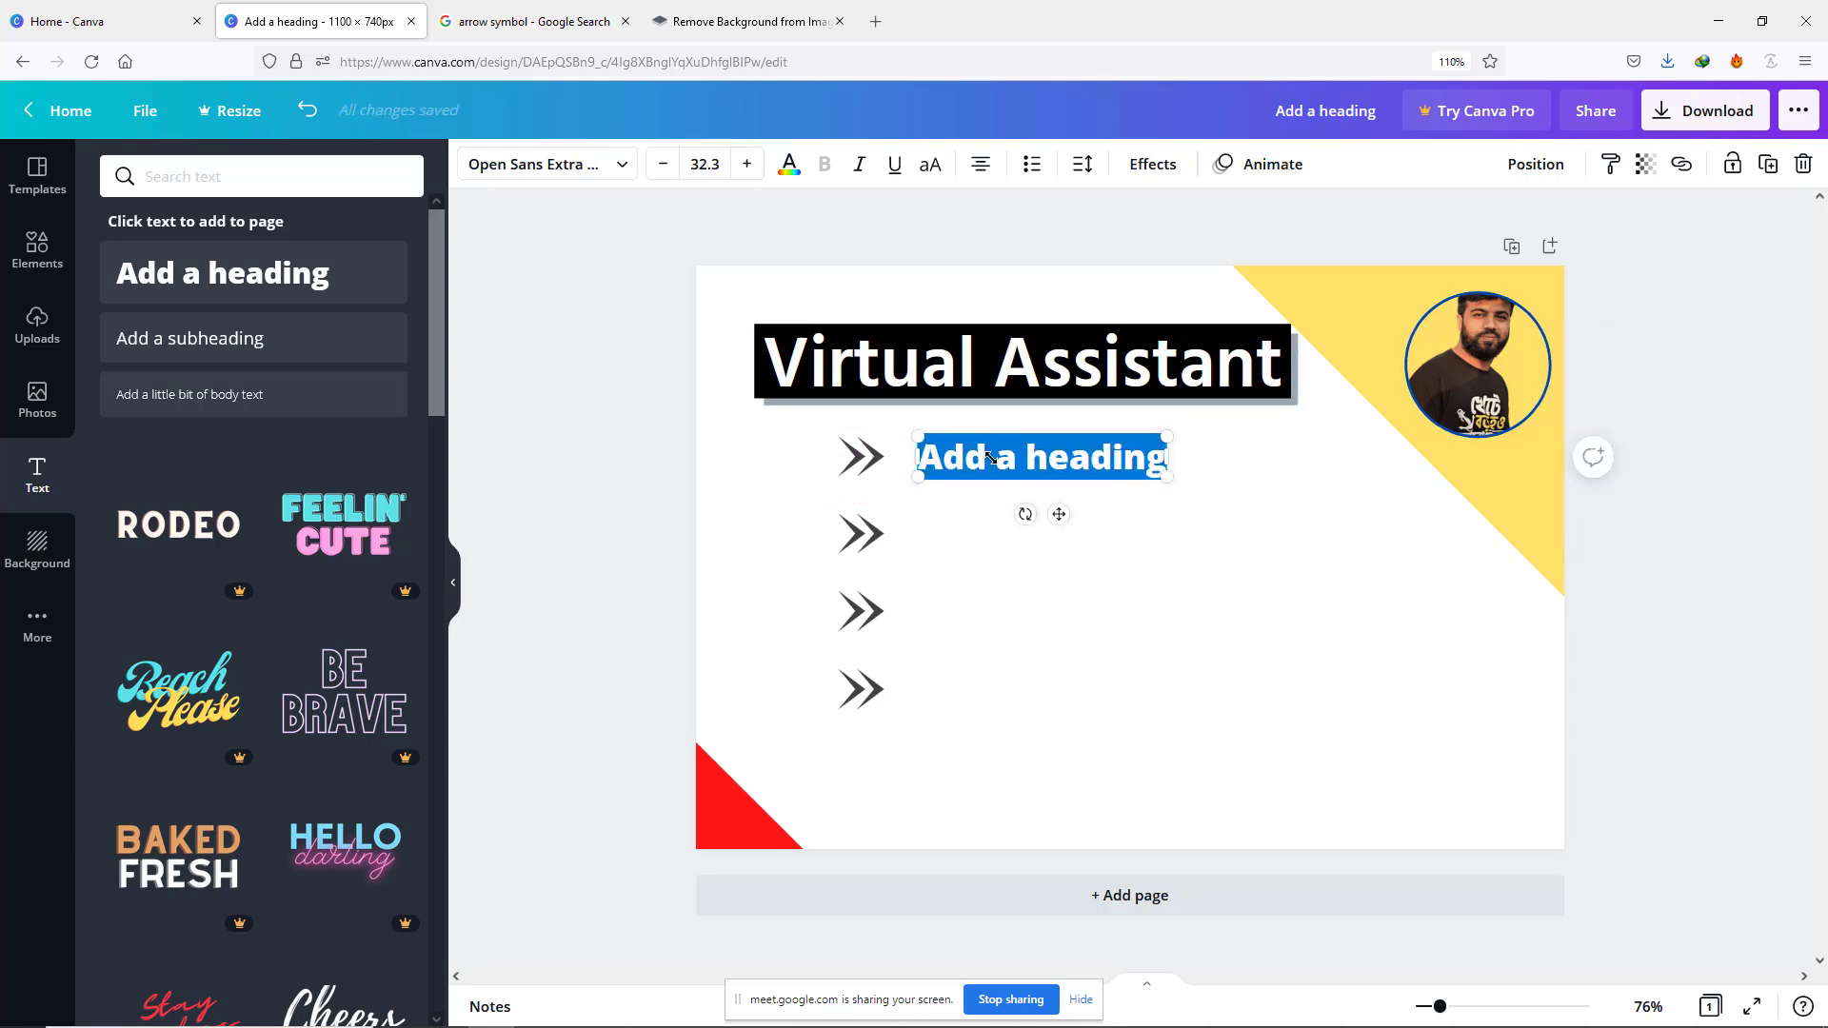
pyautogui.click(790, 169)
pyautogui.click(340, 271)
pyautogui.click(987, 466)
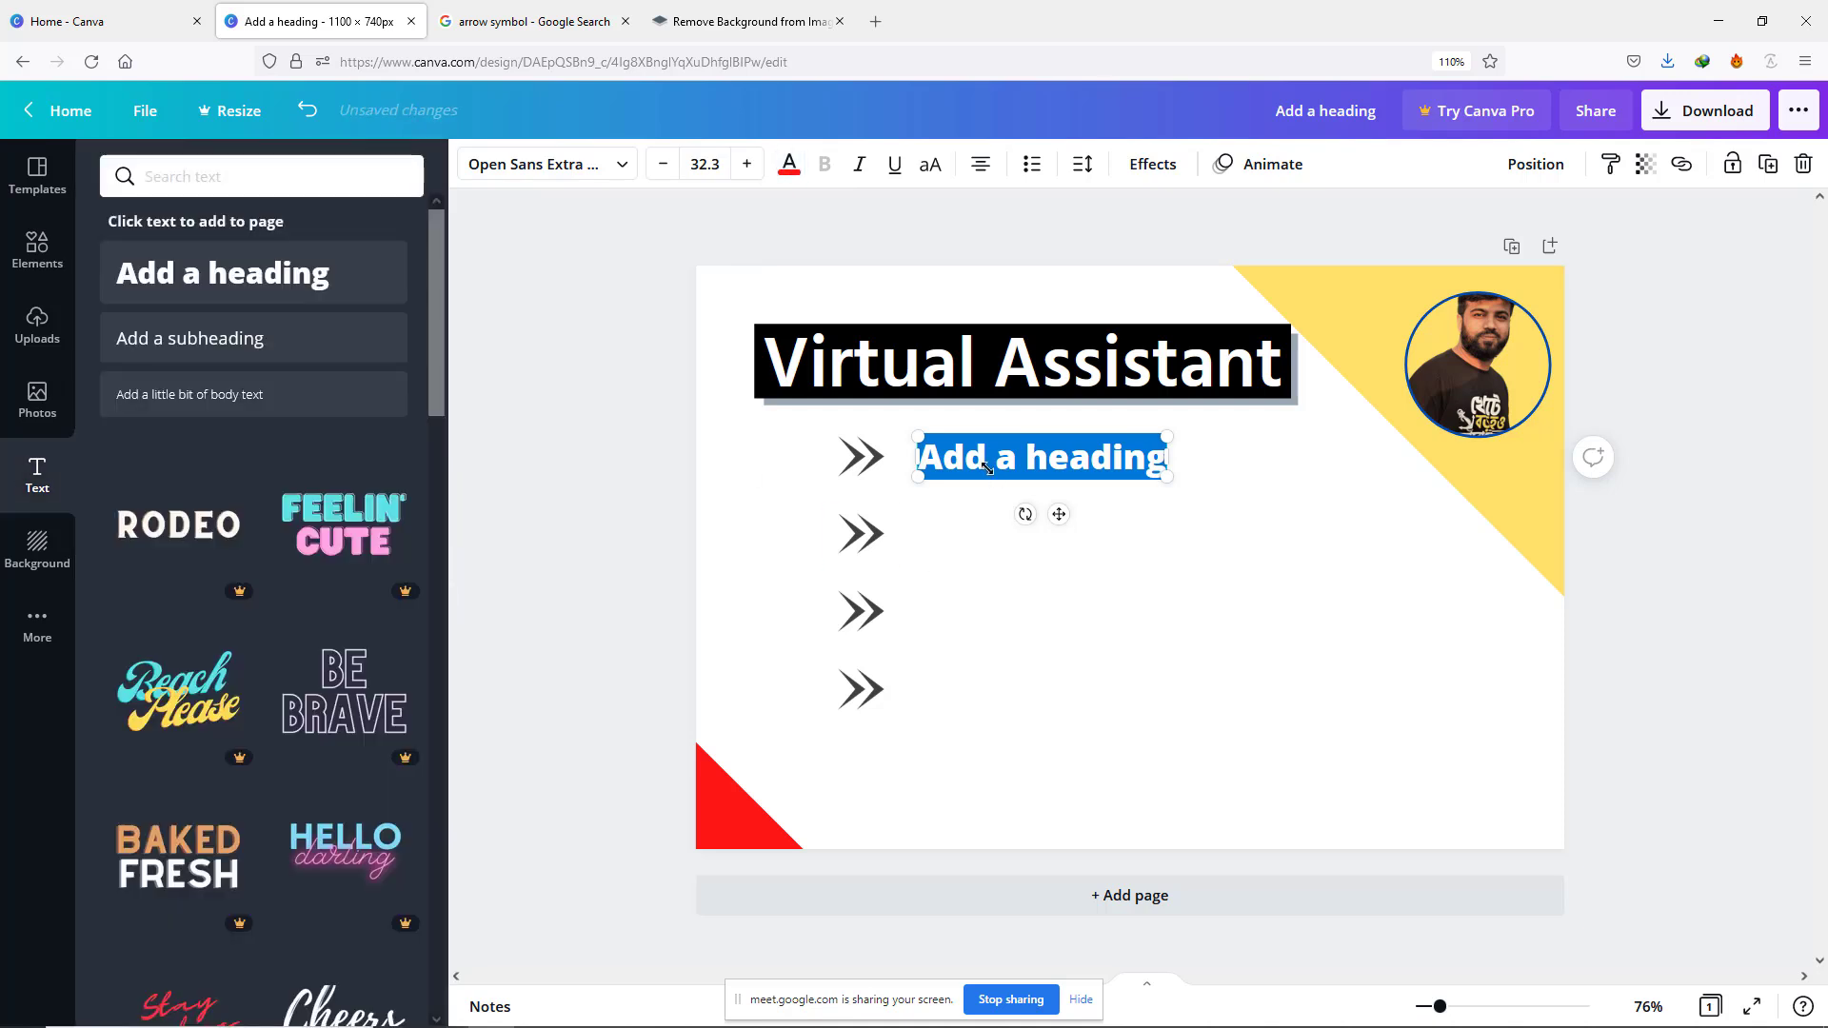
pyautogui.tripleClick(987, 467)
pyautogui.write('Data Entry')
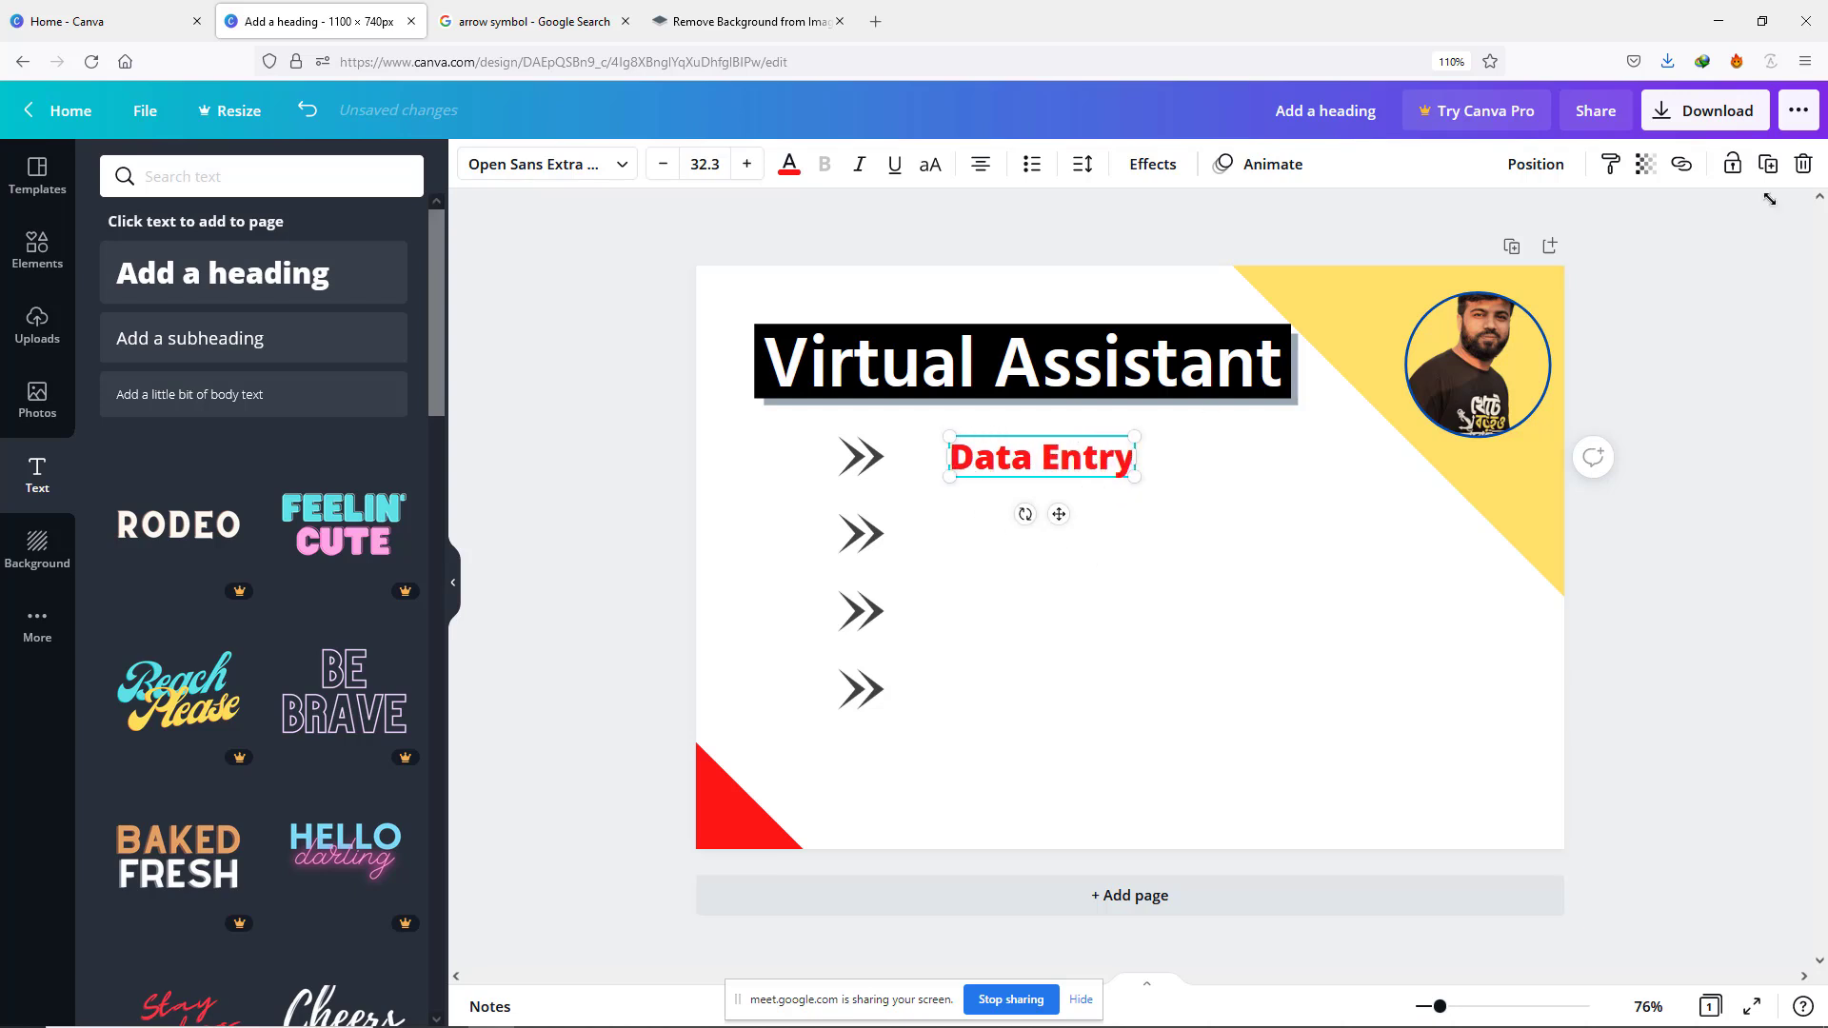
# Step: Duplicate the "Data Entry" text, place the copy beside the second double-arrow icon and reword it as "Web Research"
pyautogui.click(1768, 164)
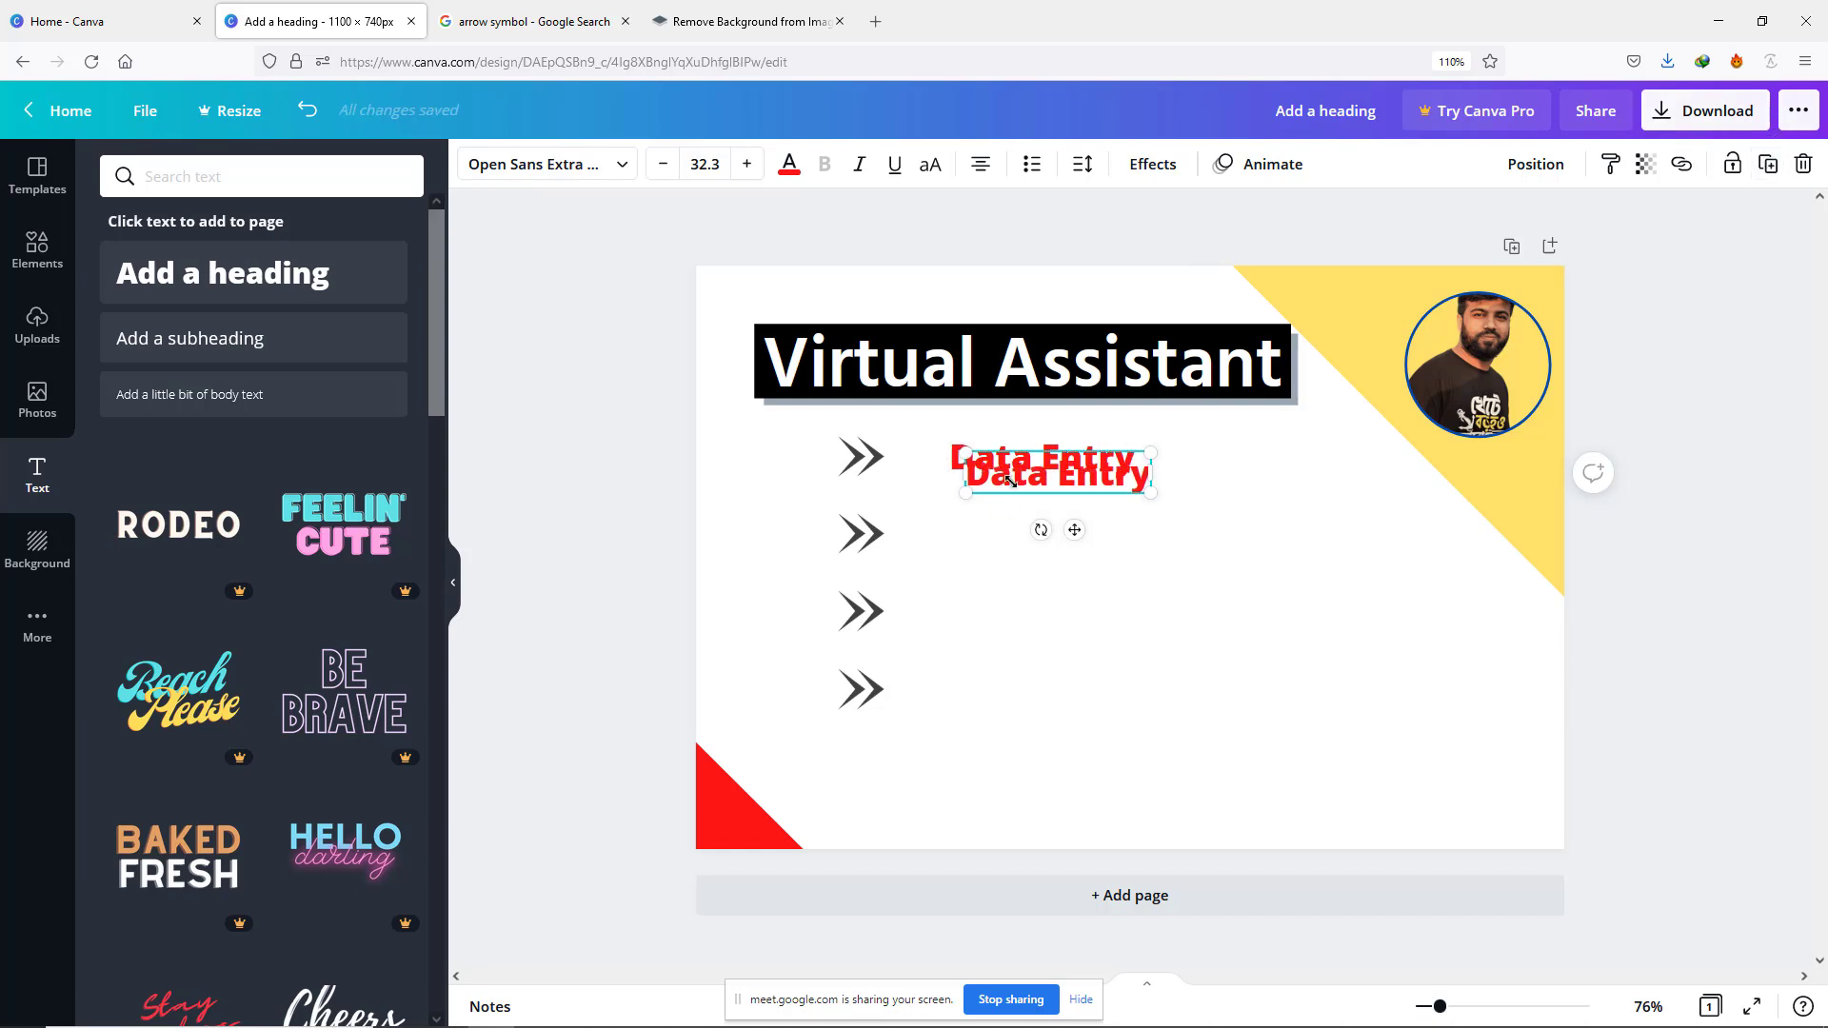
pyautogui.moveTo(1002, 480); pyautogui.dragTo(1002, 531)
pyautogui.doubleClick(1002, 531)
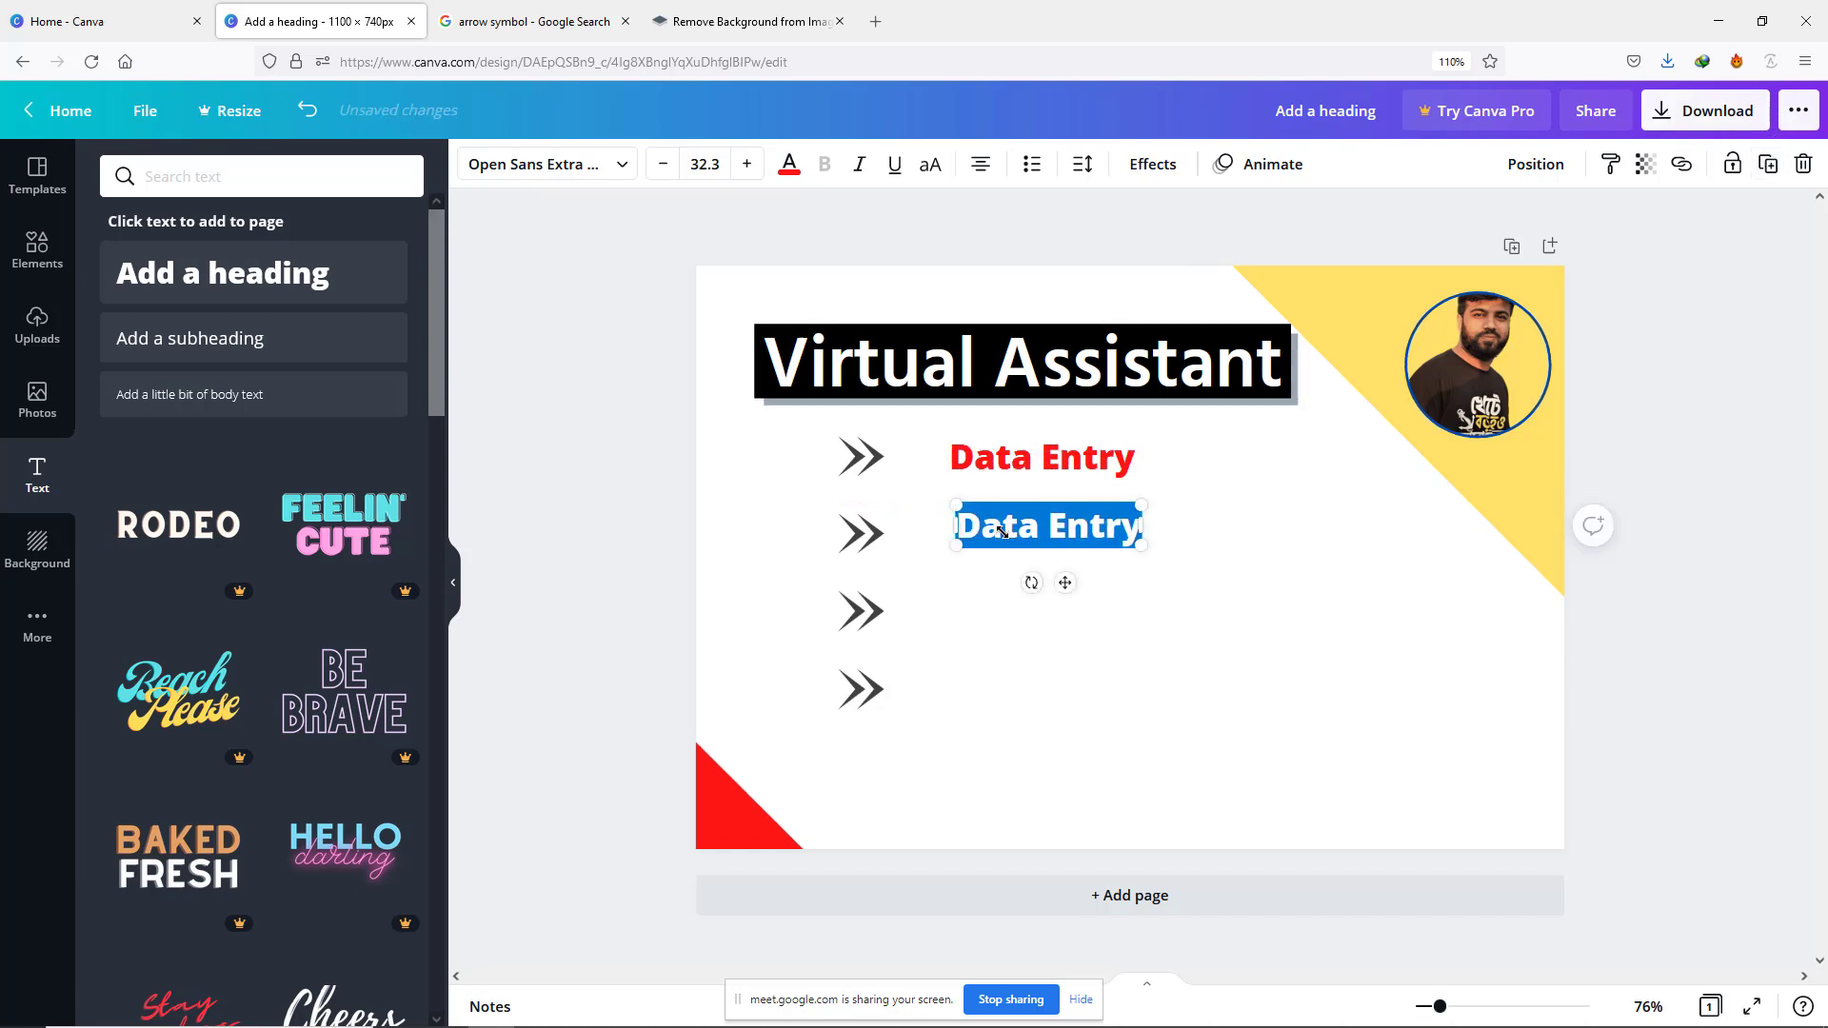
pyautogui.write('Web Research')
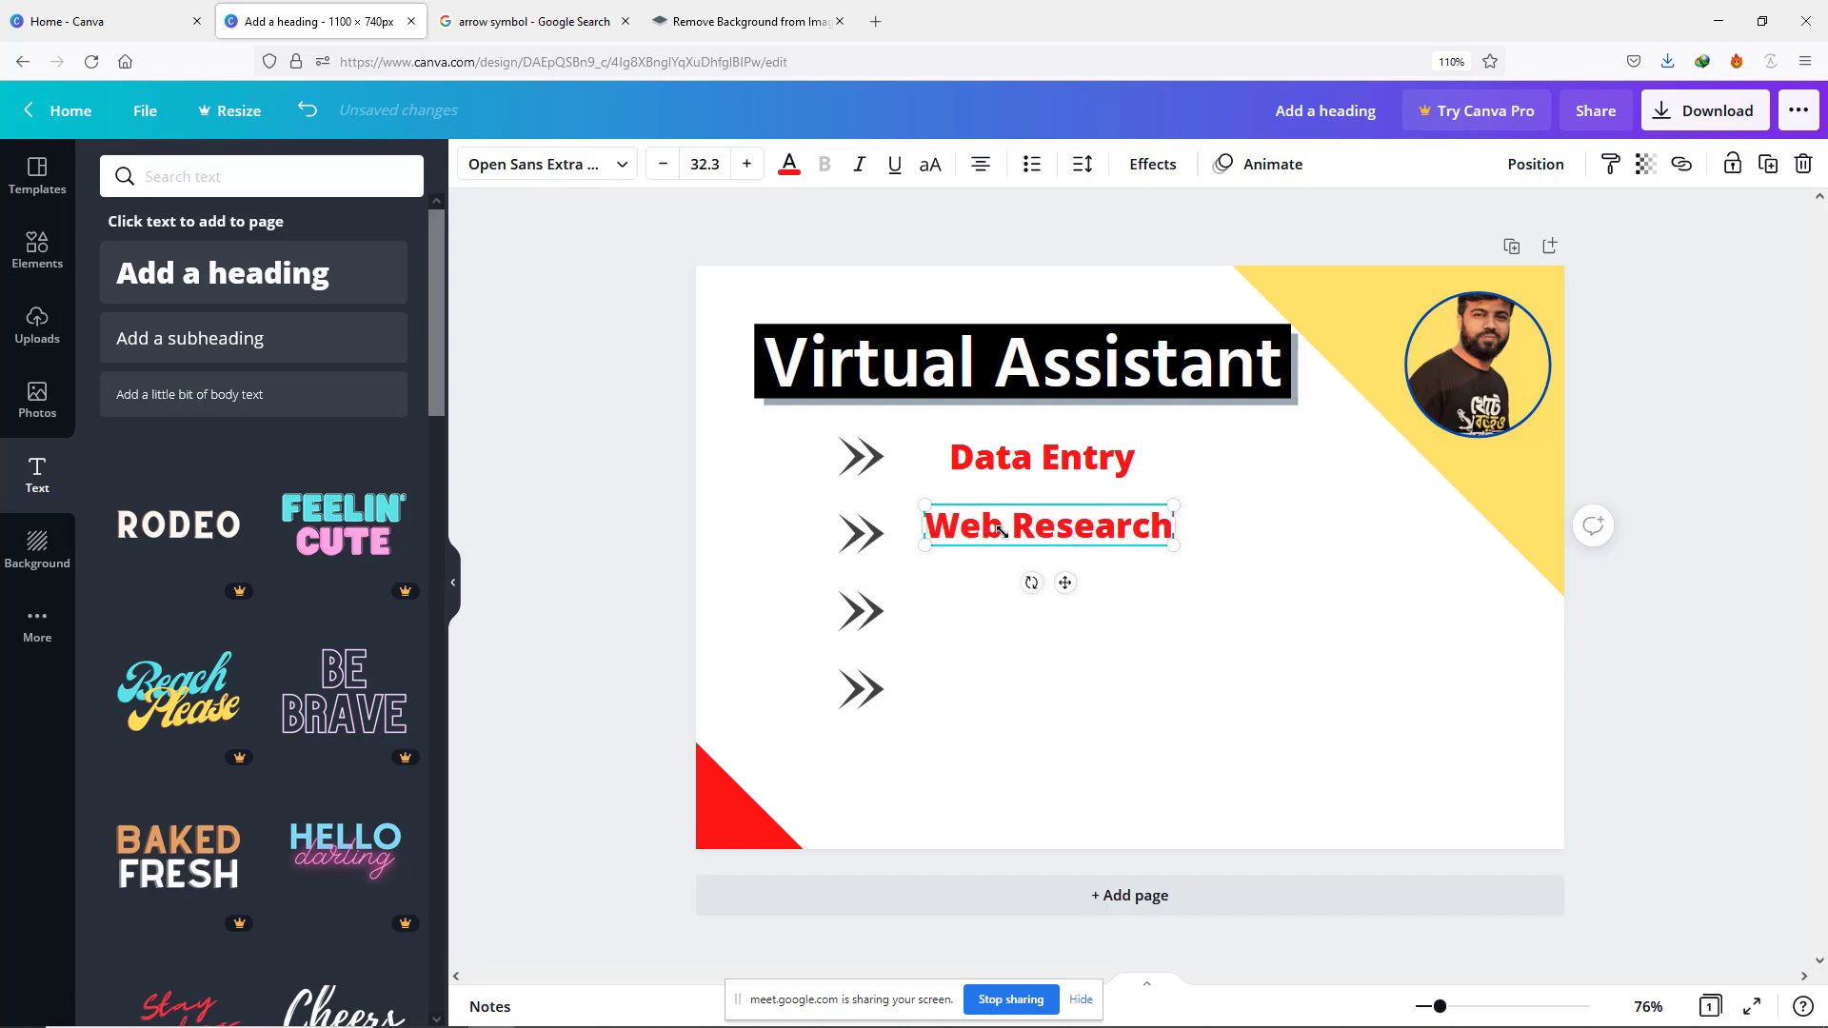
pyautogui.click(1111, 572)
# Step: Duplicate the "Web Research" text, place the copy beside the third double-arrow icon and reword it as "Email Listing"
pyautogui.click(1097, 539)
pyautogui.click(1769, 164)
pyautogui.moveTo(1023, 551); pyautogui.dragTo(1019, 611)
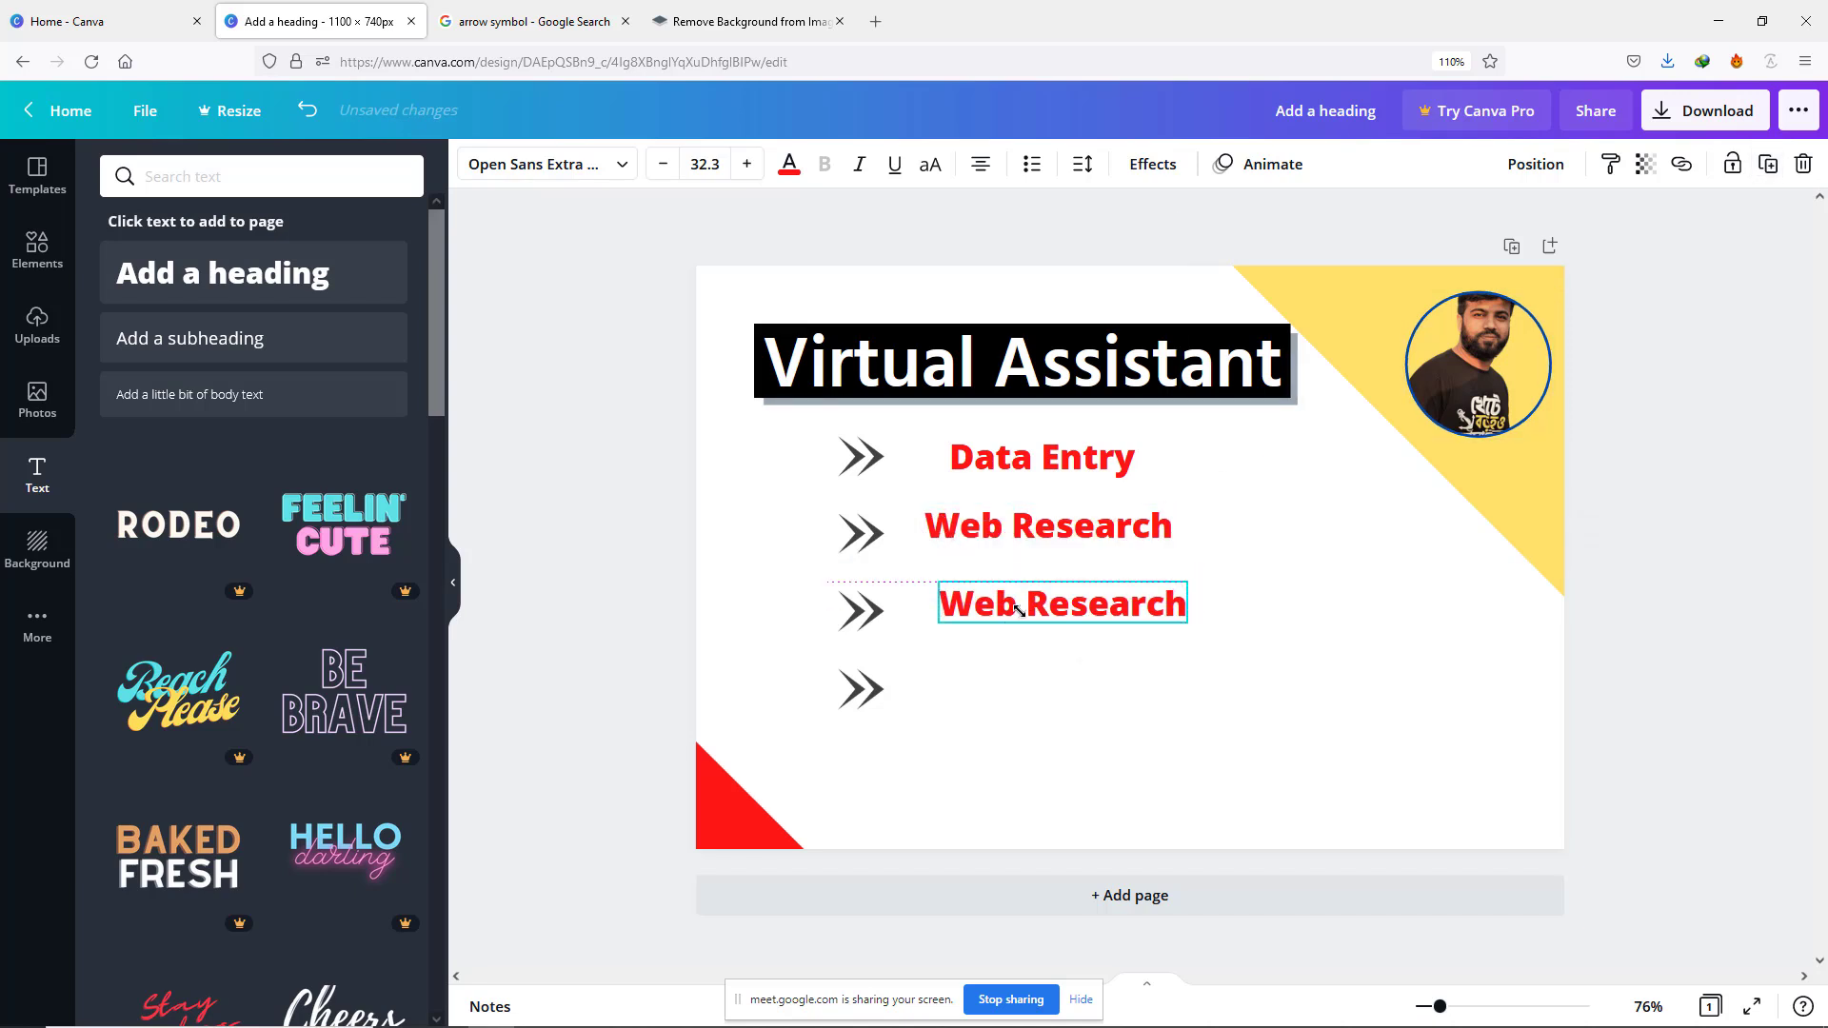
pyautogui.tripleClick(1018, 610)
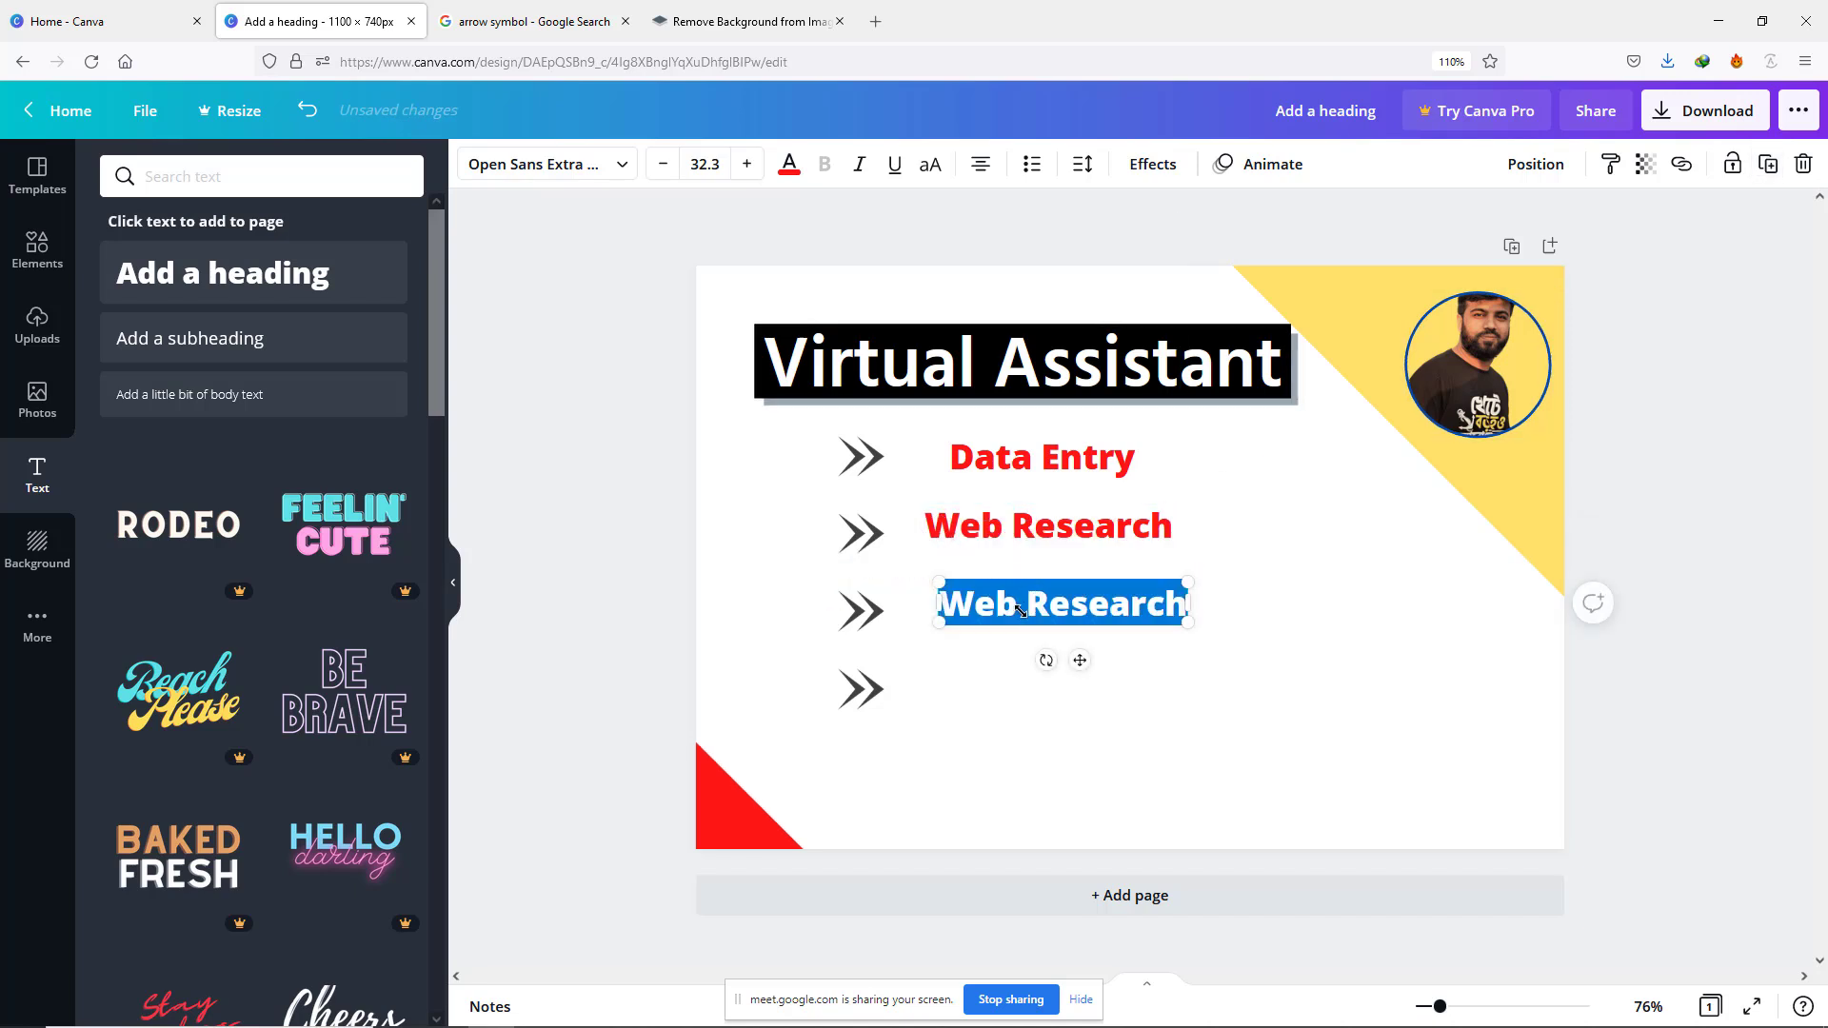
pyautogui.write('Email')
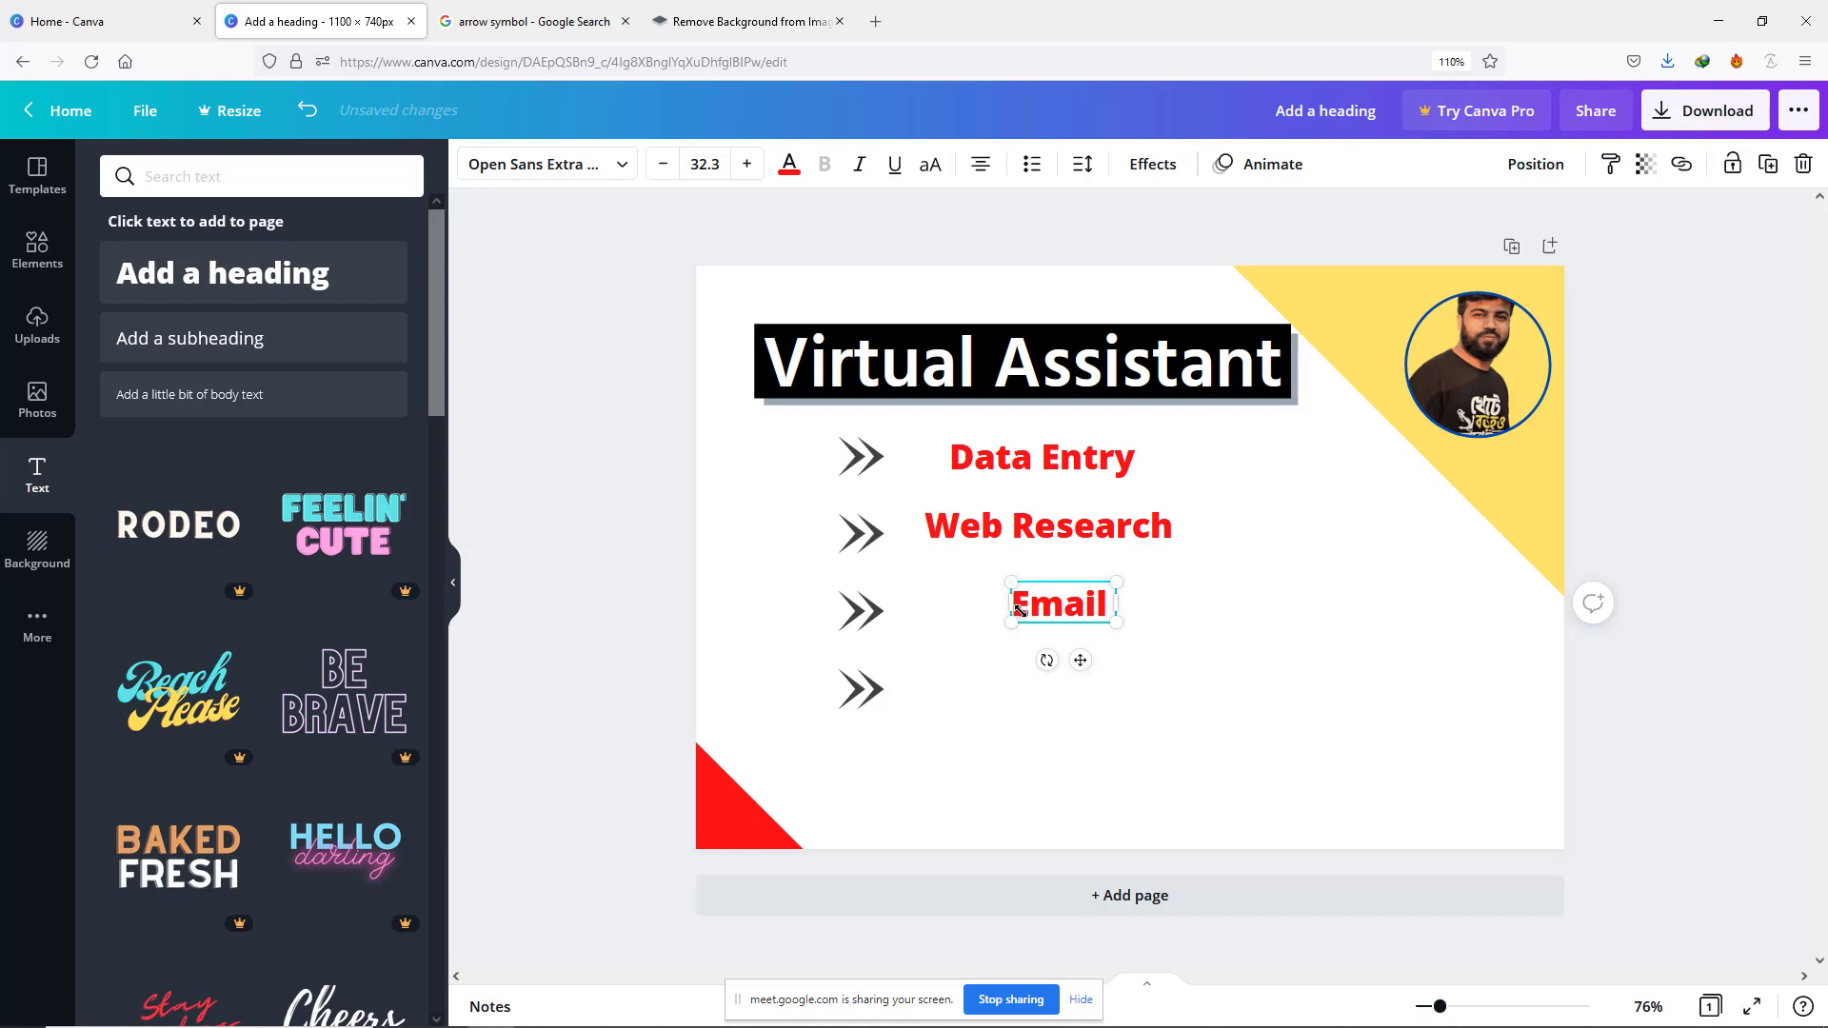
pyautogui.write(' Listing')
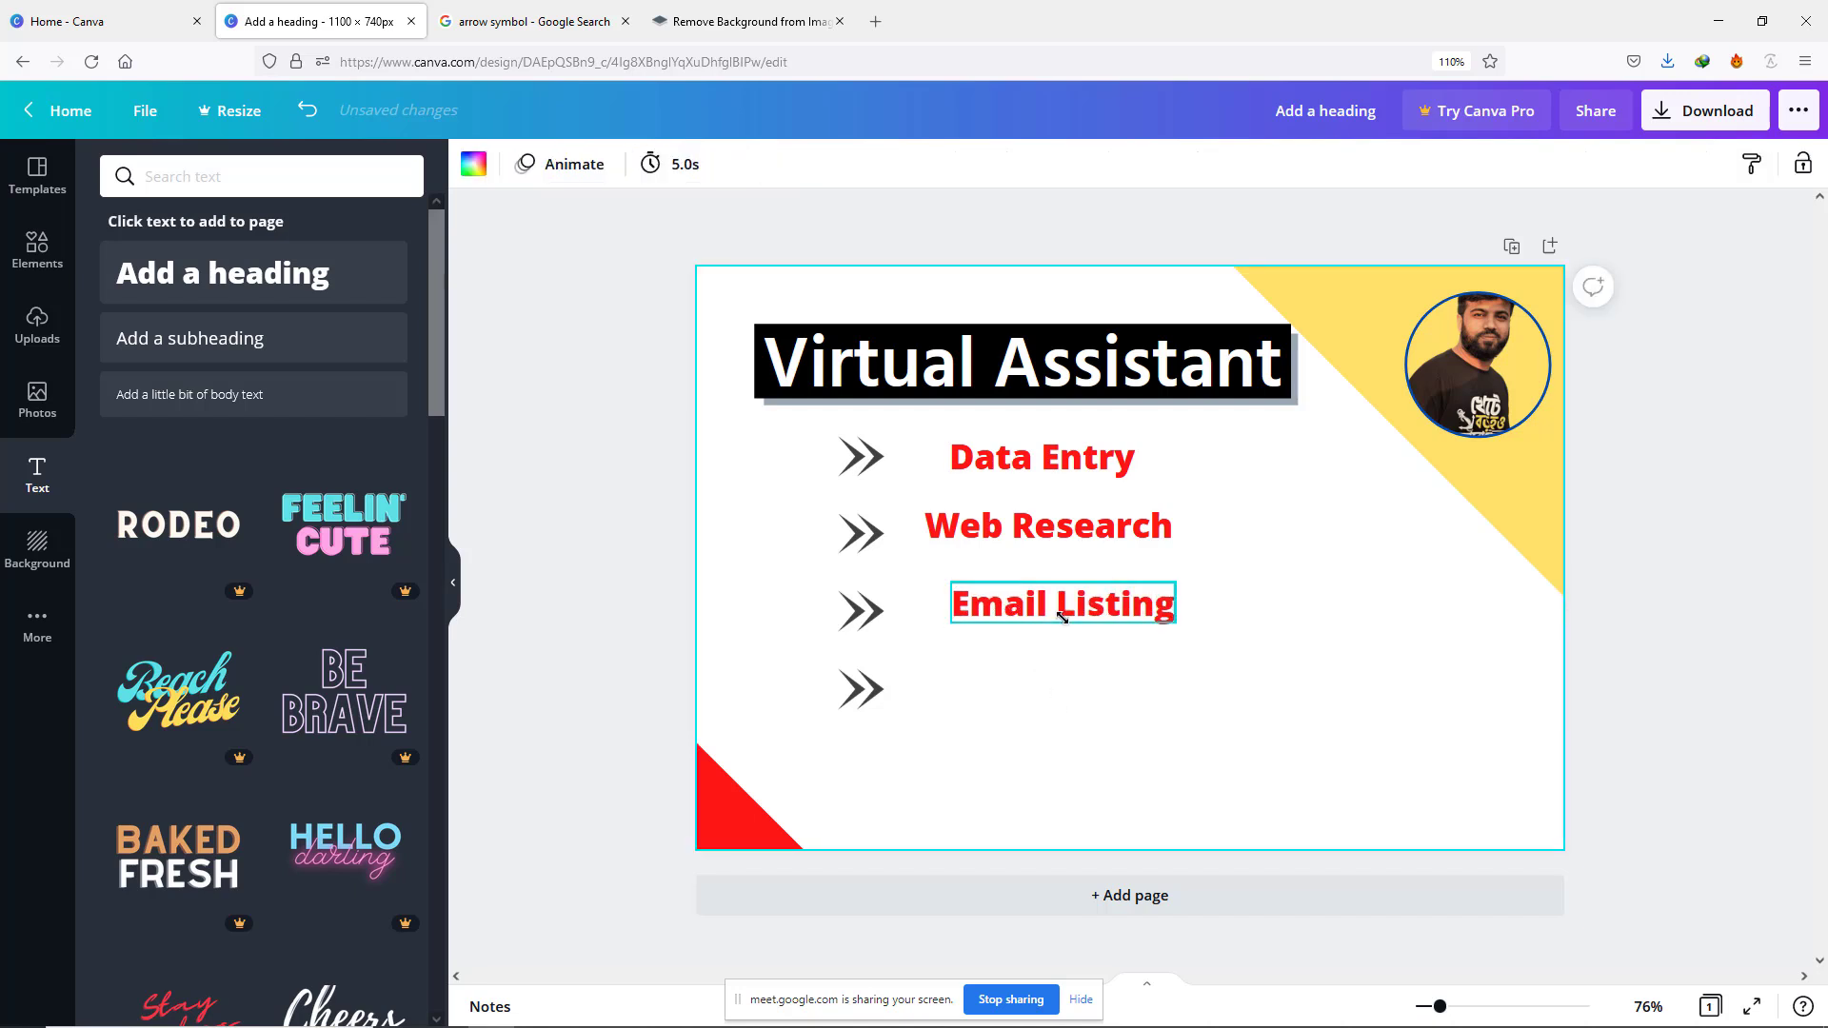
# Step: Duplicate the "Email Listing" text, place the copy beside the fourth double-arrow icon and reword it as "Lead Generation"
pyautogui.click(1768, 164)
pyautogui.moveTo(1068, 635); pyautogui.dragTo(1063, 693)
pyautogui.tripleClick(1063, 693)
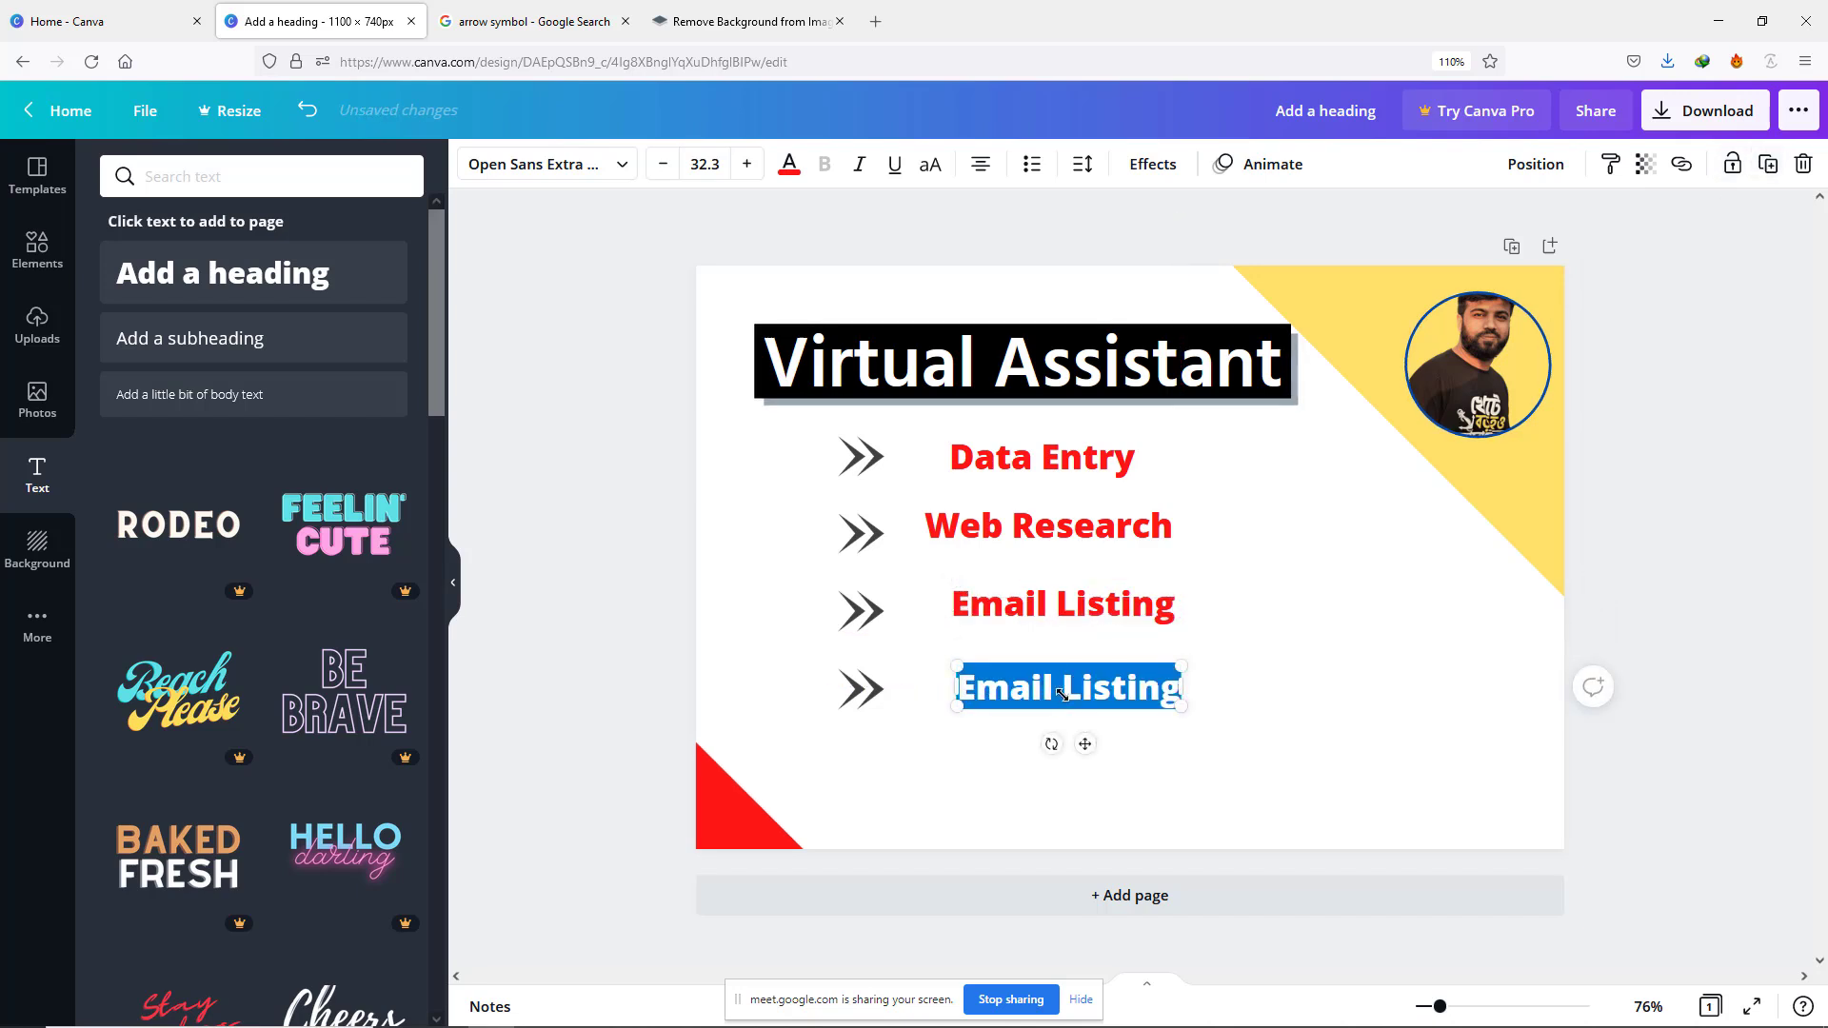
pyautogui.write('Lead Generation')
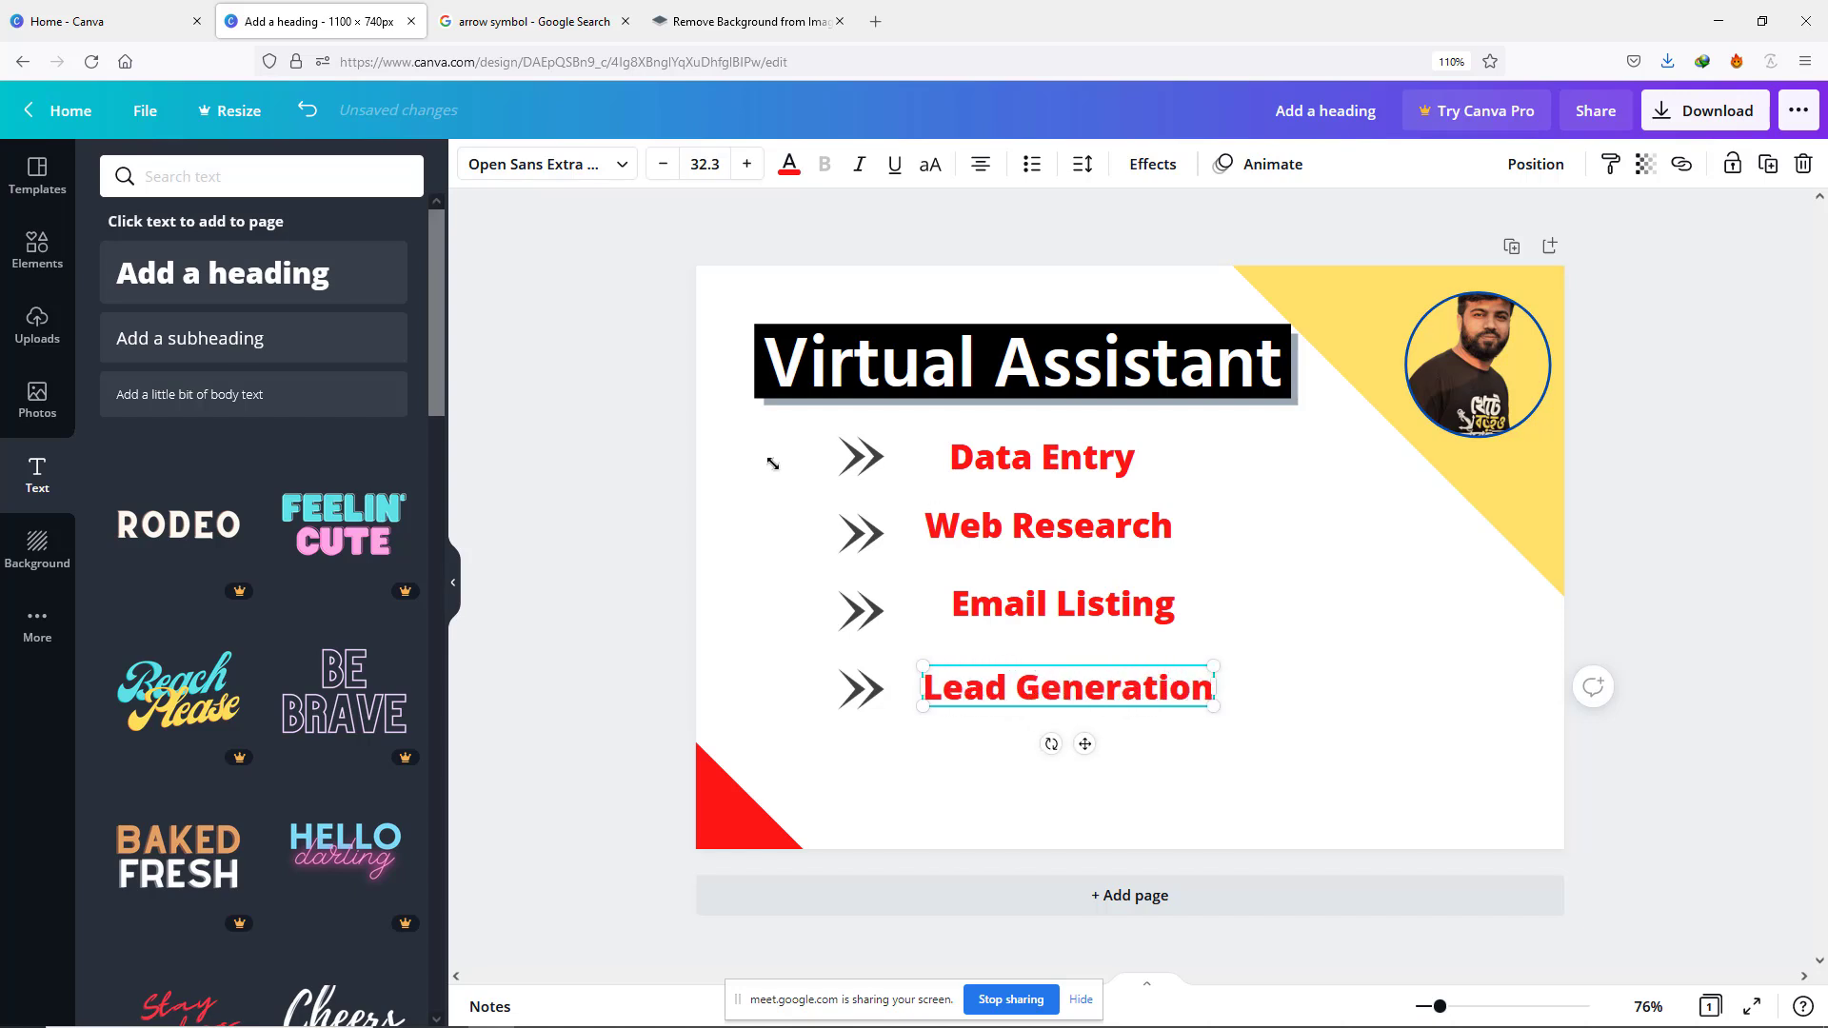
# Step: Enlarge the first double-arrow icon to about 93 × 80 px and move "Data Entry" closer to it
pyautogui.click(874, 469)
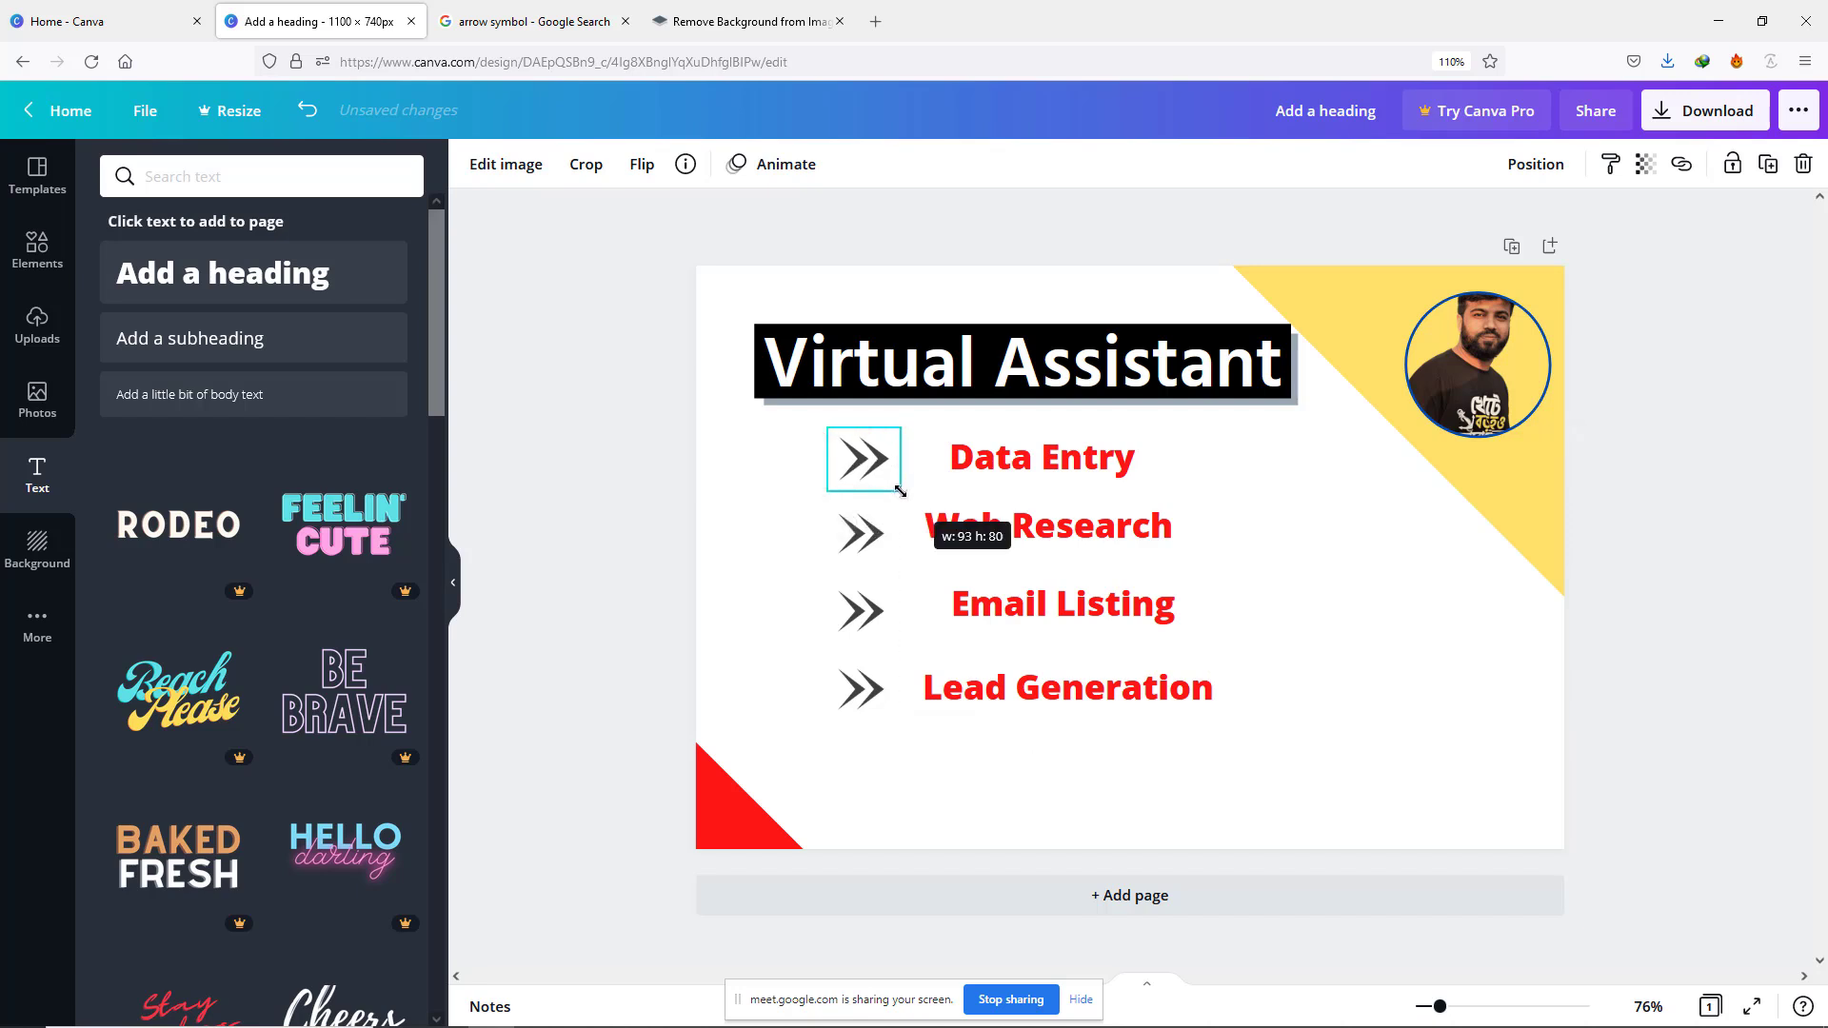
pyautogui.click(716, 477)
pyautogui.click(957, 464)
pyautogui.moveTo(957, 464); pyautogui.dragTo(922, 467)
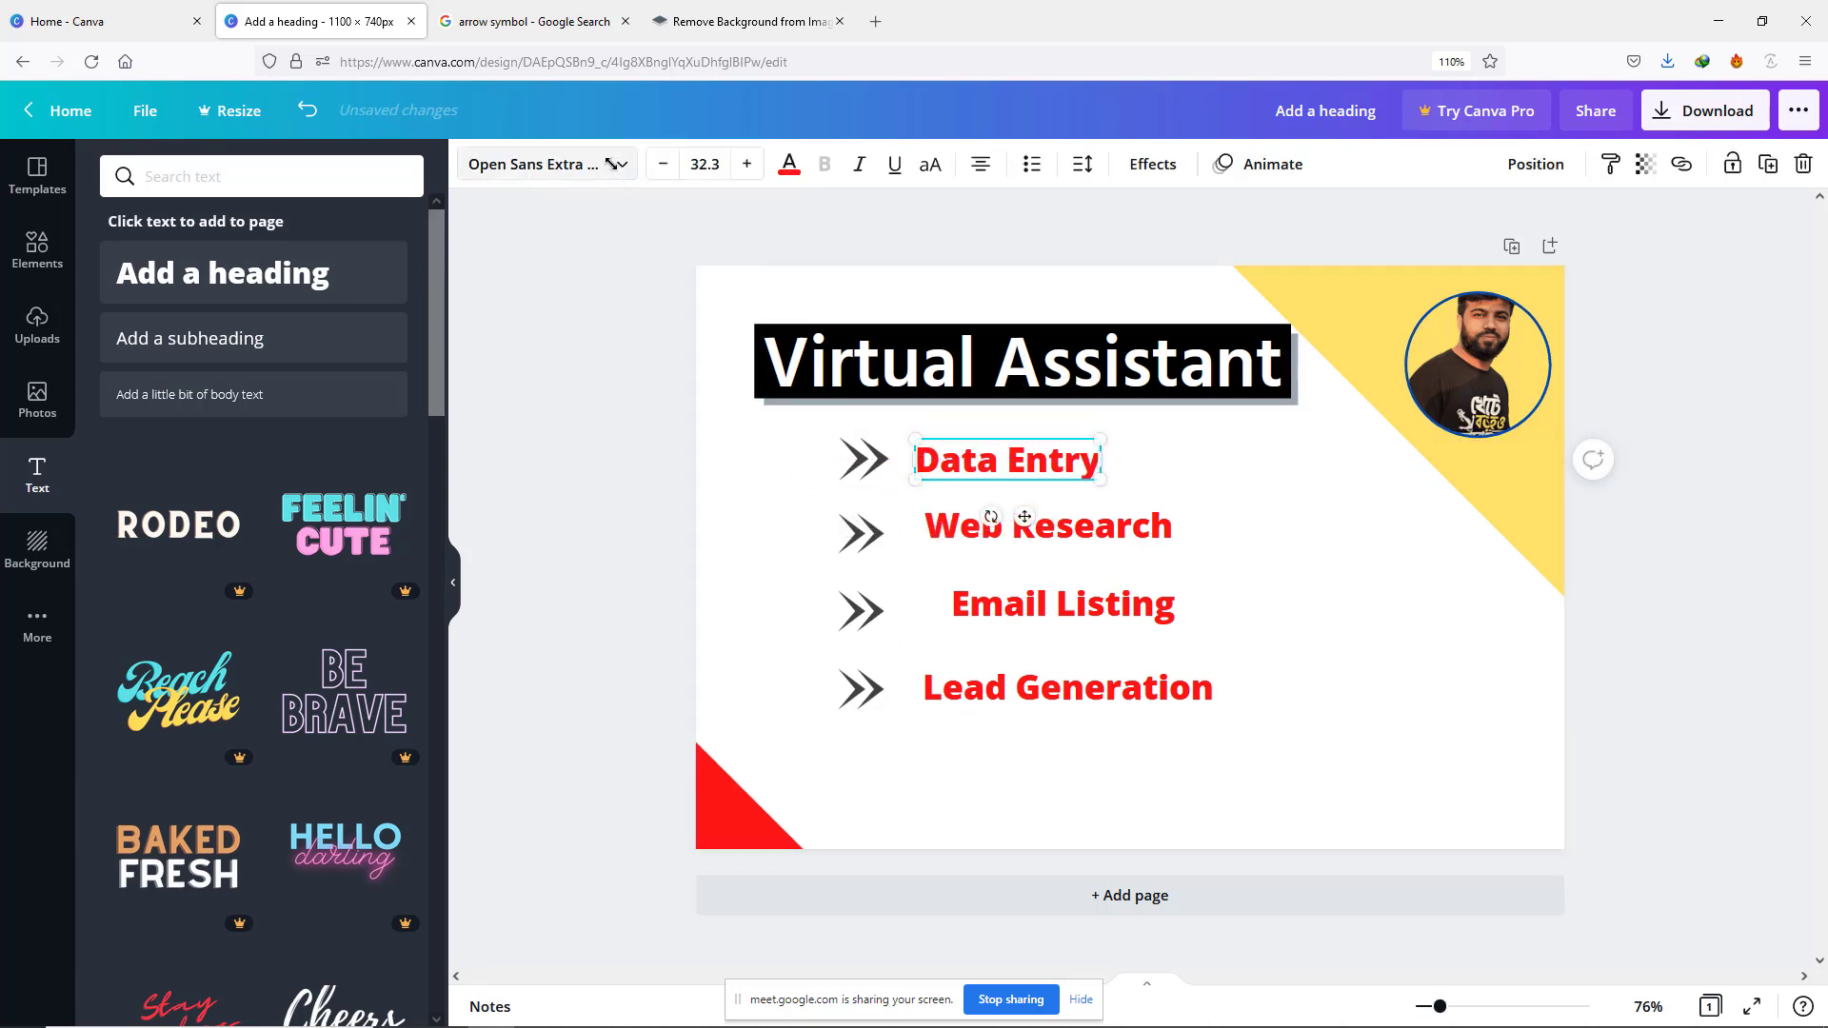
# Step: Change the font of the "Data Entry" text to Anton
pyautogui.click(543, 164)
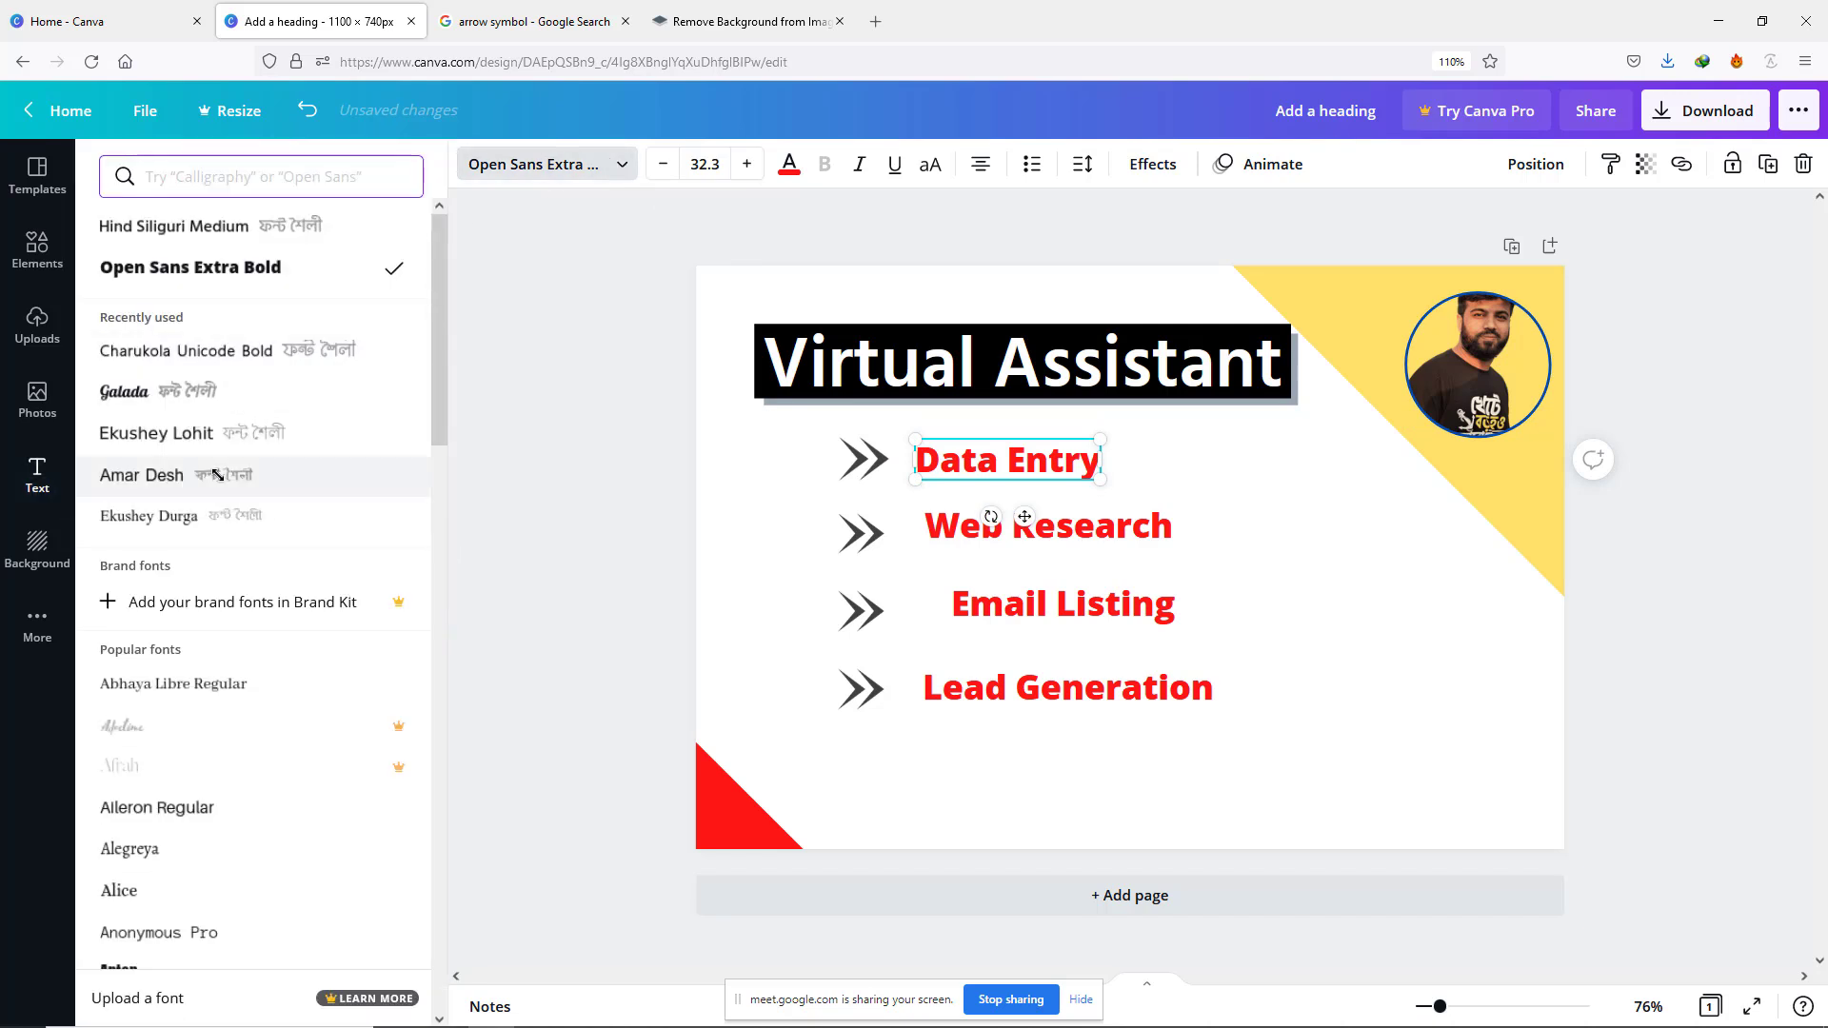
pyautogui.scroll(-1, 172, 472)
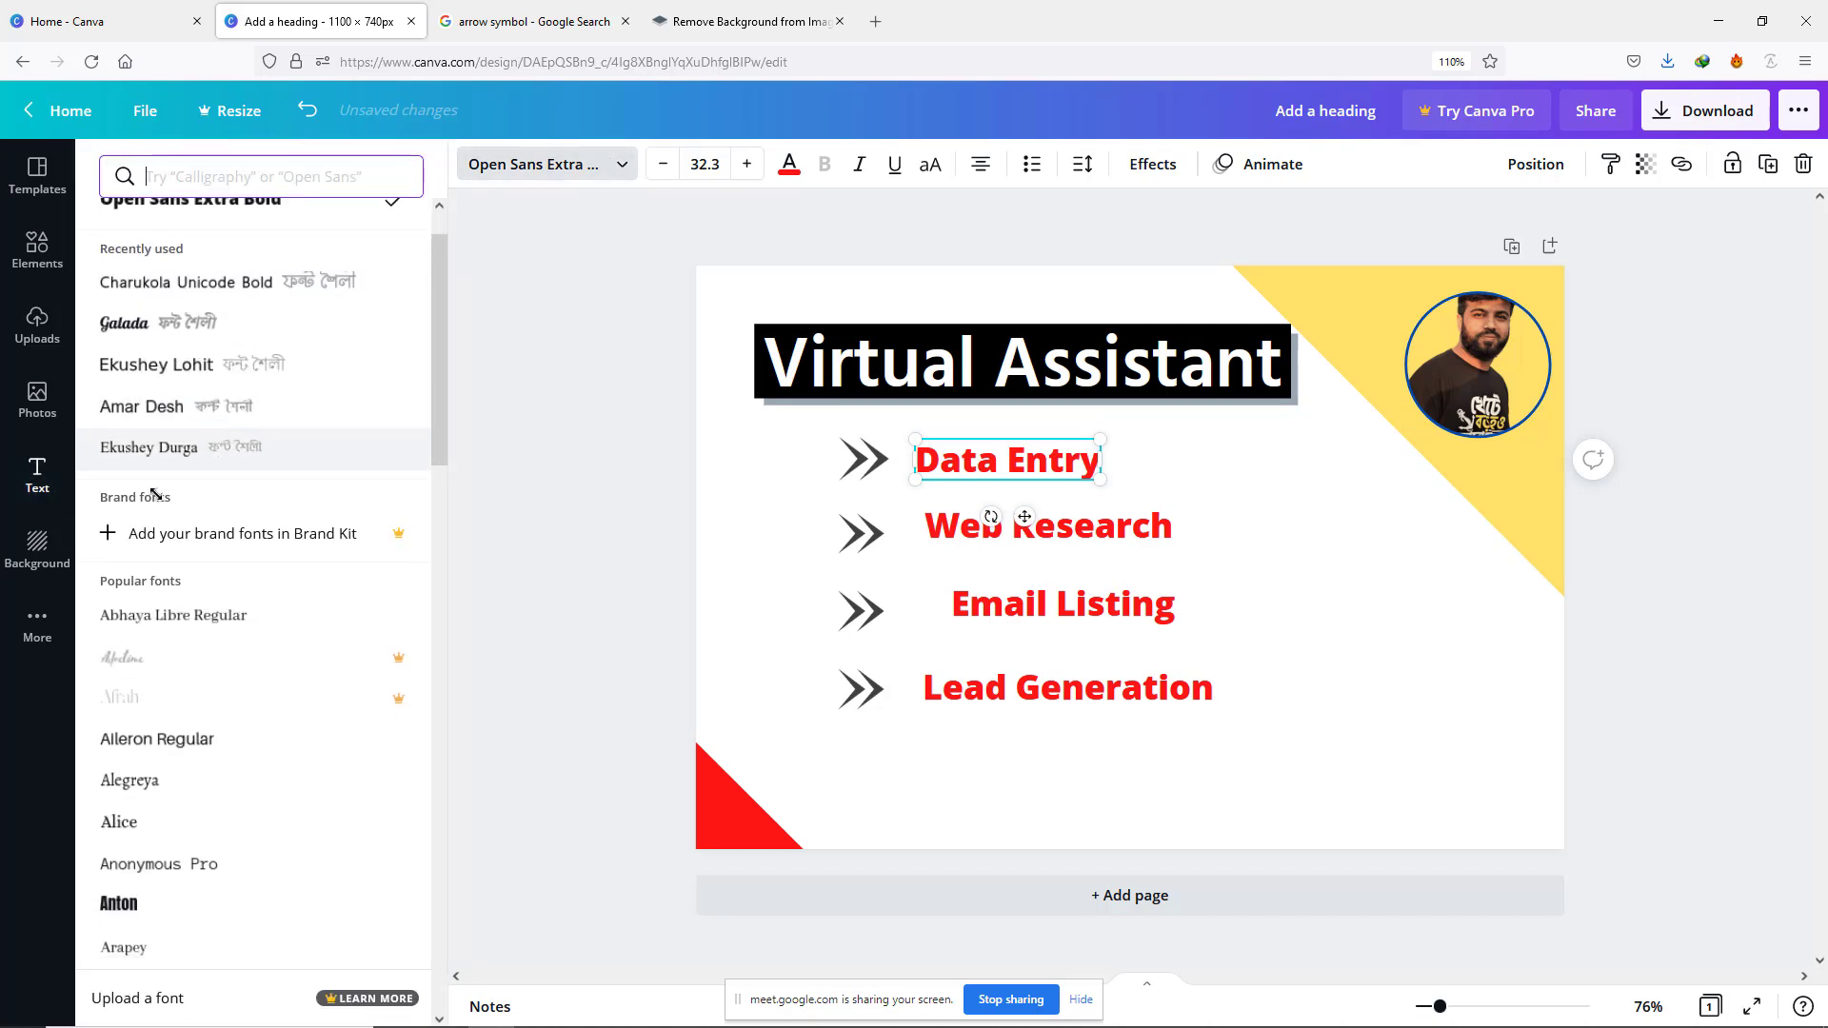
pyautogui.scroll(-3, 156, 519)
pyautogui.scroll(-2, 162, 575)
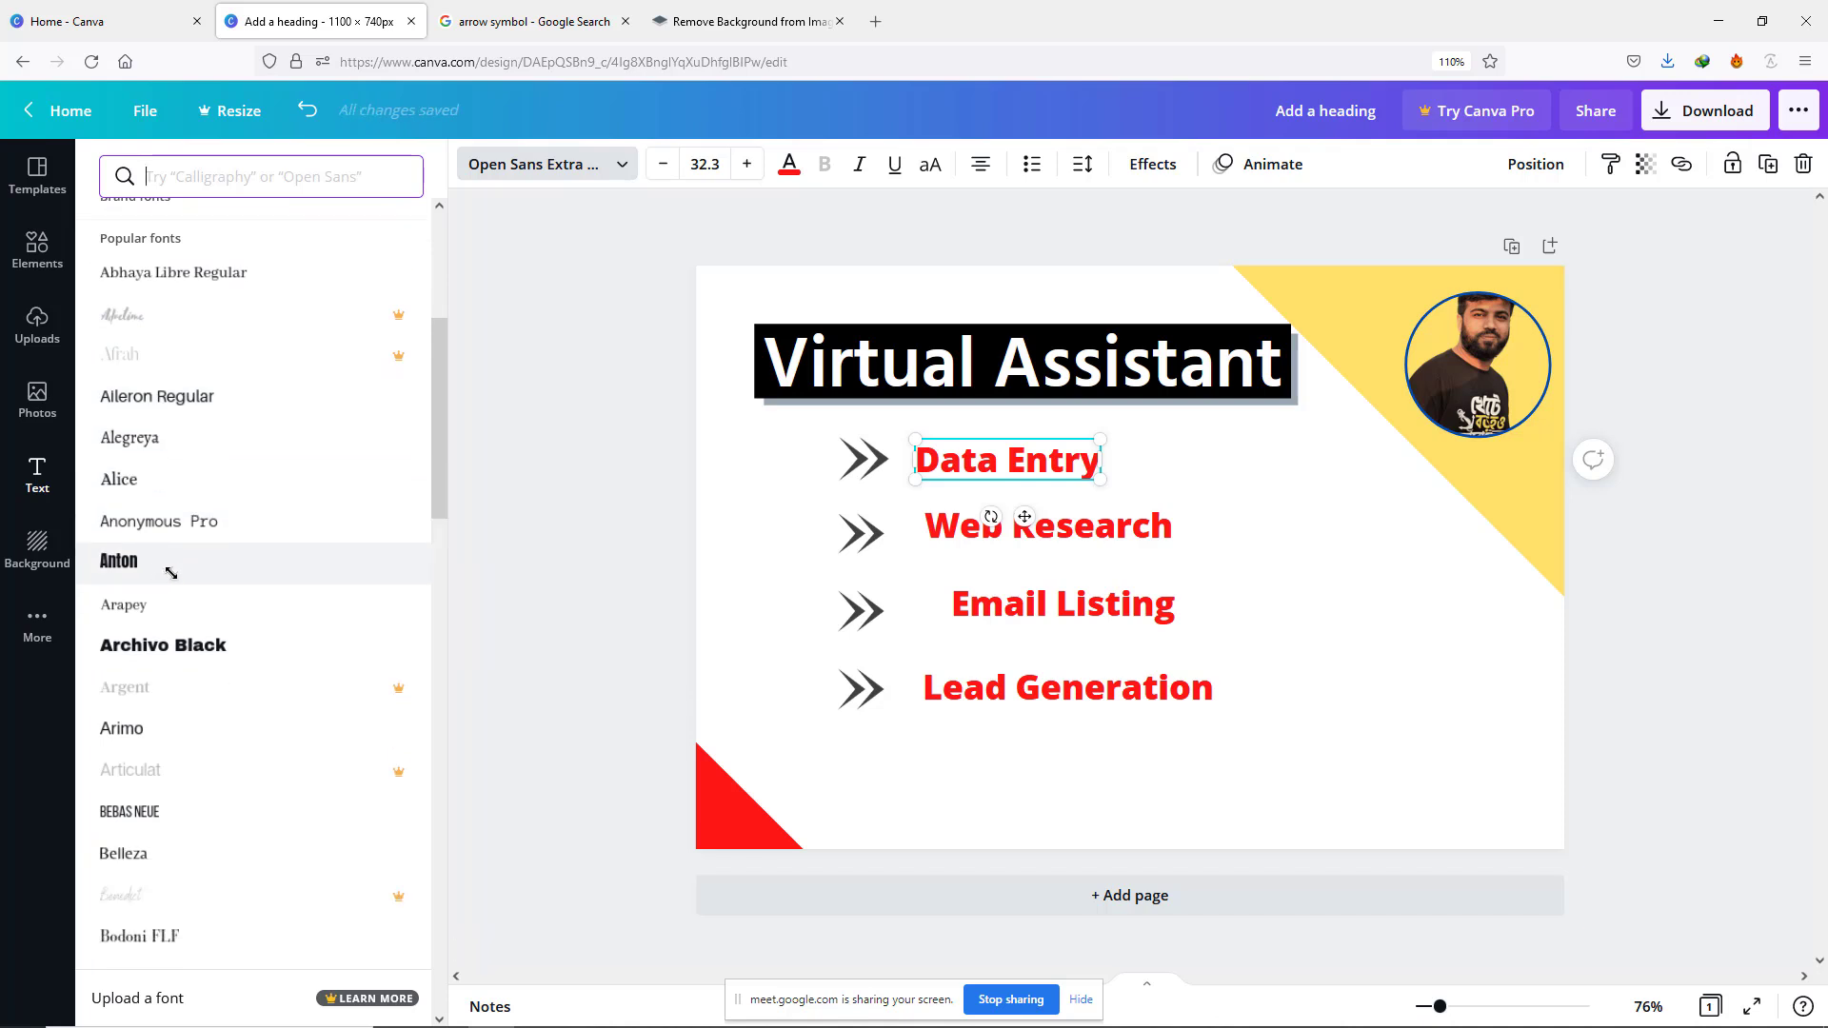
pyautogui.click(136, 566)
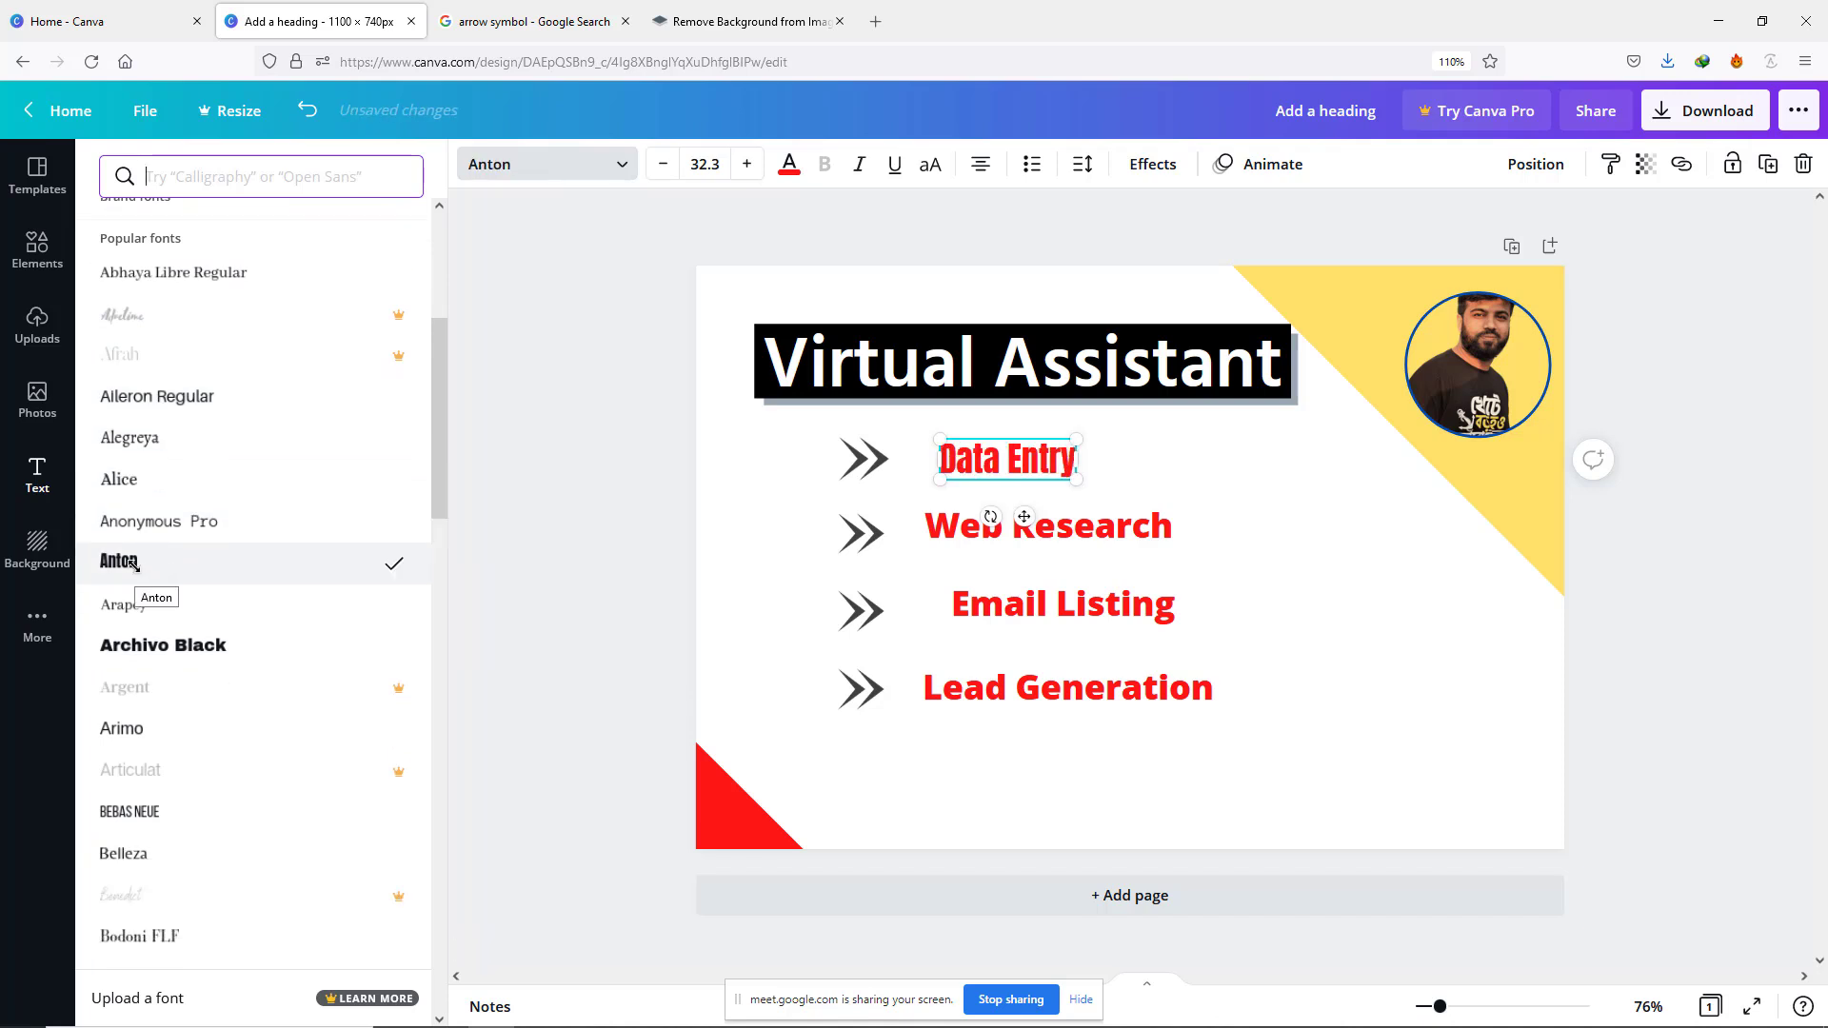
# Step: Enlarge "Data Entry" to font size 54.4 and position it level with the first double-arrow icon
pyautogui.moveTo(1074, 479)
pyautogui.mouseDown()
pyautogui.moveTo(1141, 497)
pyautogui.moveTo(1039, 471)
pyautogui.mouseUp()
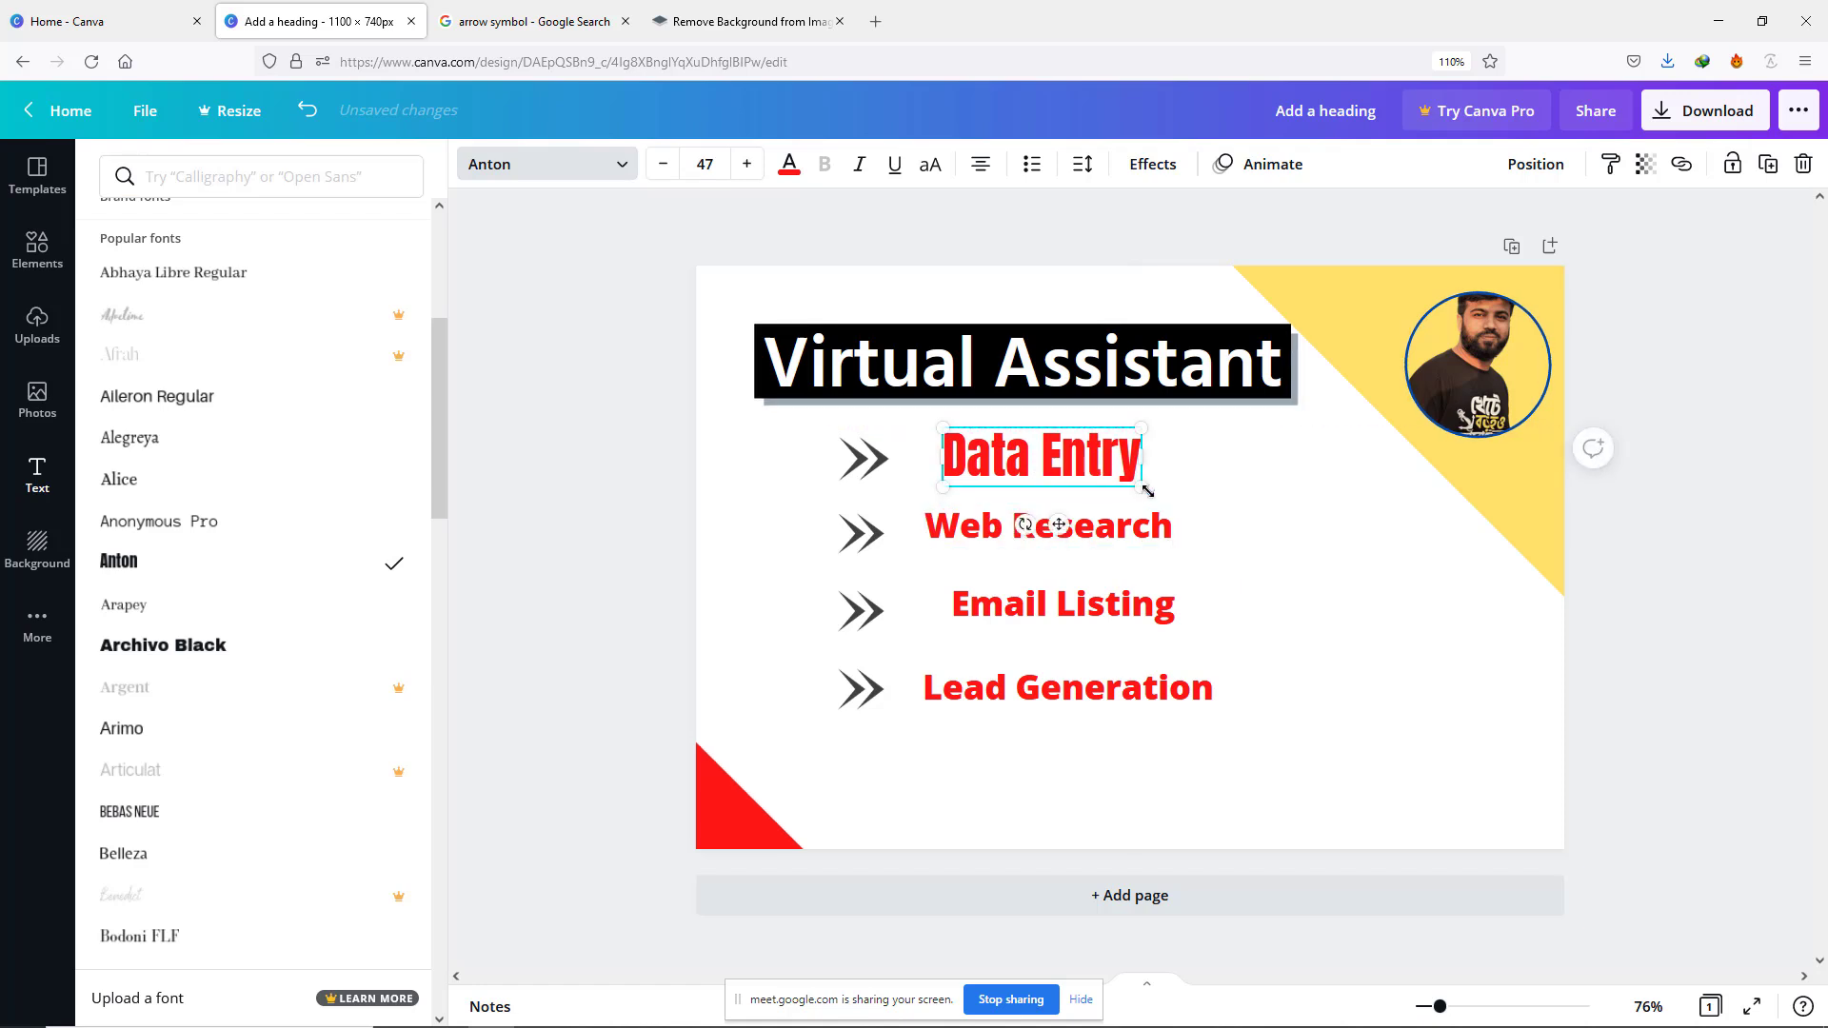
pyautogui.moveTo(1146, 491)
pyautogui.mouseDown()
pyautogui.moveTo(1264, 525)
pyautogui.moveTo(1179, 491)
pyautogui.mouseUp()
pyautogui.click(862, 355)
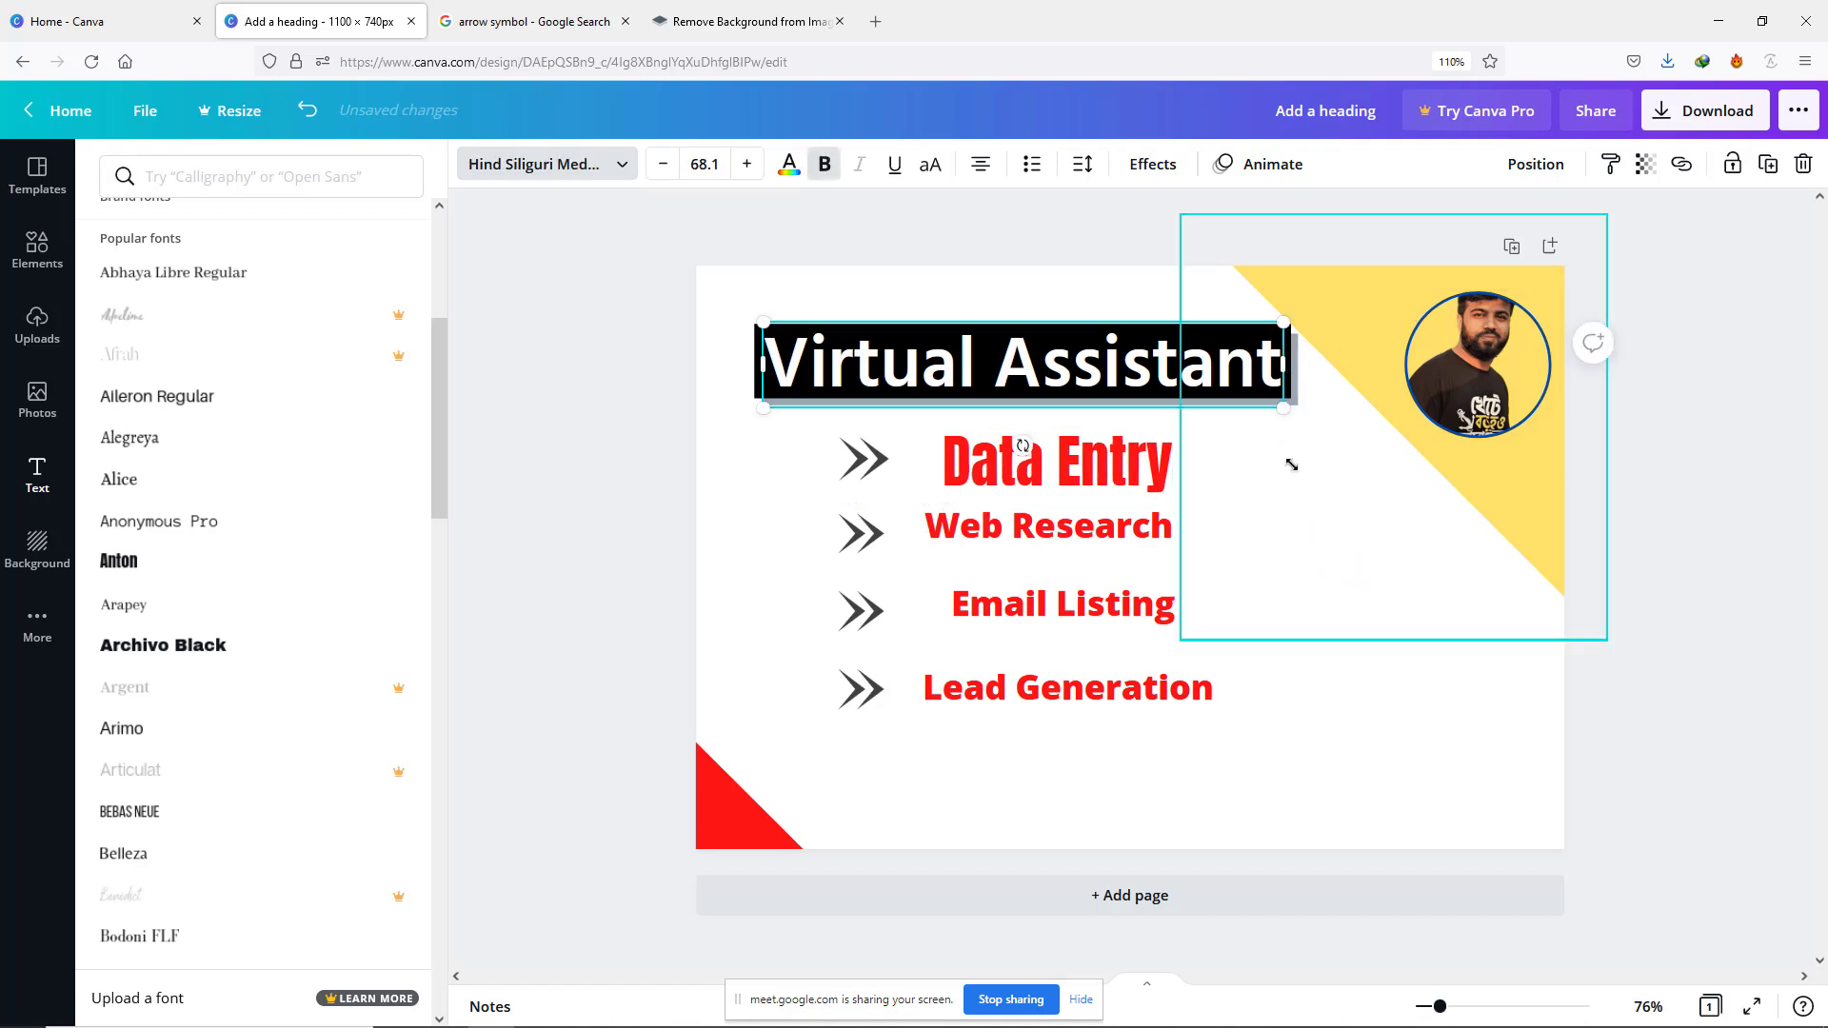
pyautogui.moveTo(1057, 500); pyautogui.dragTo(1089, 479)
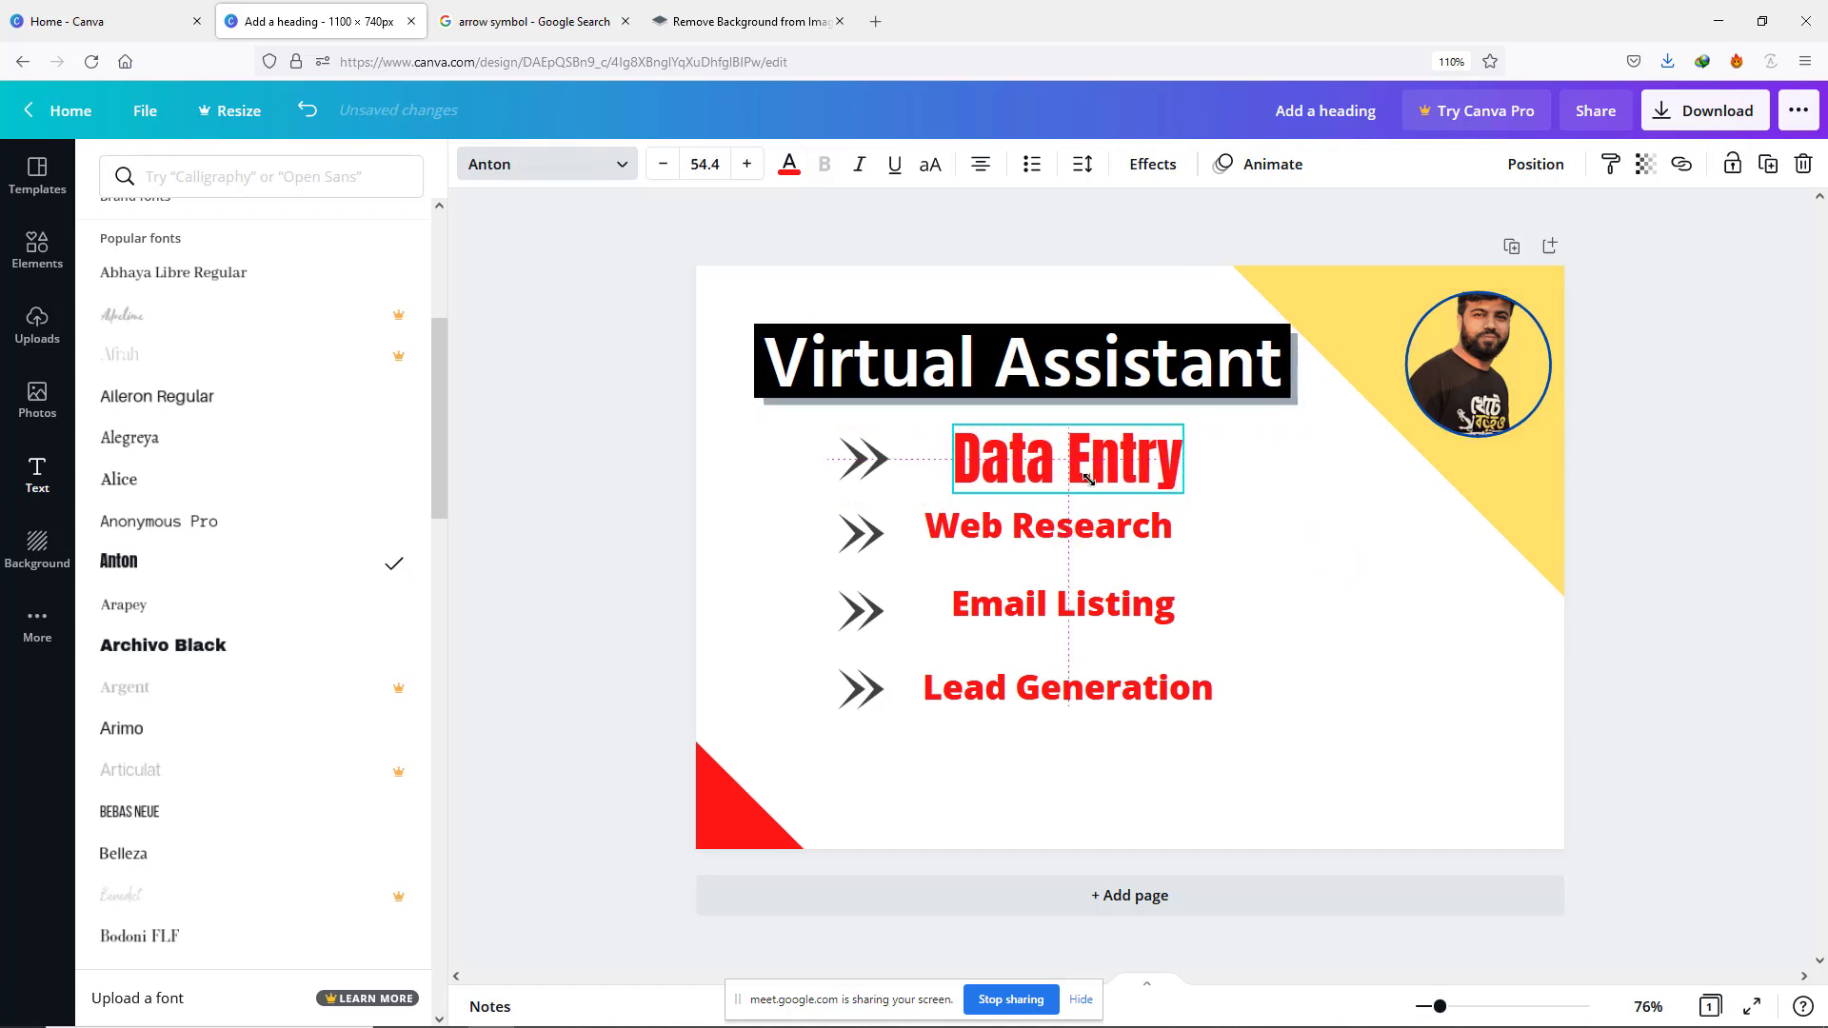
# Step: Enlarge the first double-arrow icon further and move it close beside the "Data Entry" text
pyautogui.click(851, 478)
pyautogui.moveTo(900, 491)
pyautogui.mouseDown()
pyautogui.moveTo(916, 505)
pyautogui.moveTo(907, 472)
pyautogui.mouseUp()
pyautogui.click(816, 459)
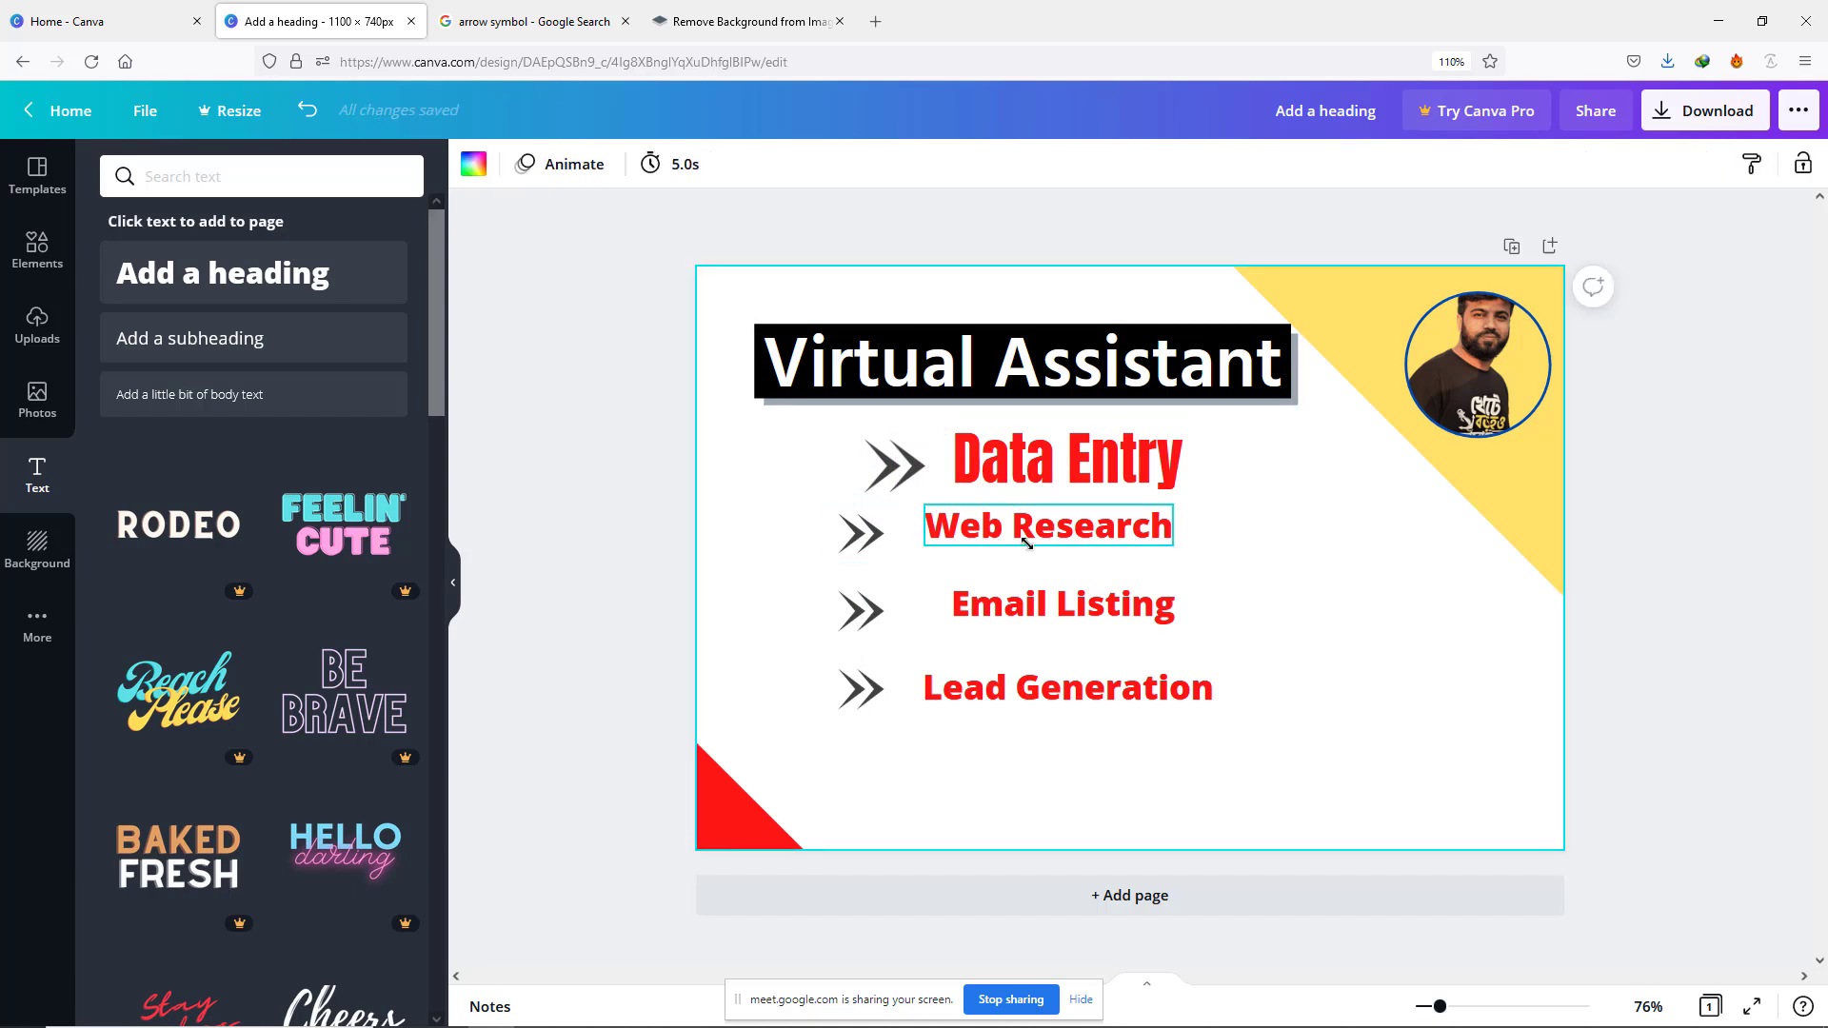
# Step: Change the "Web Research" text to the Anton font and enlarge it to nearly match "Data Entry"
pyautogui.doubleClick(1103, 527)
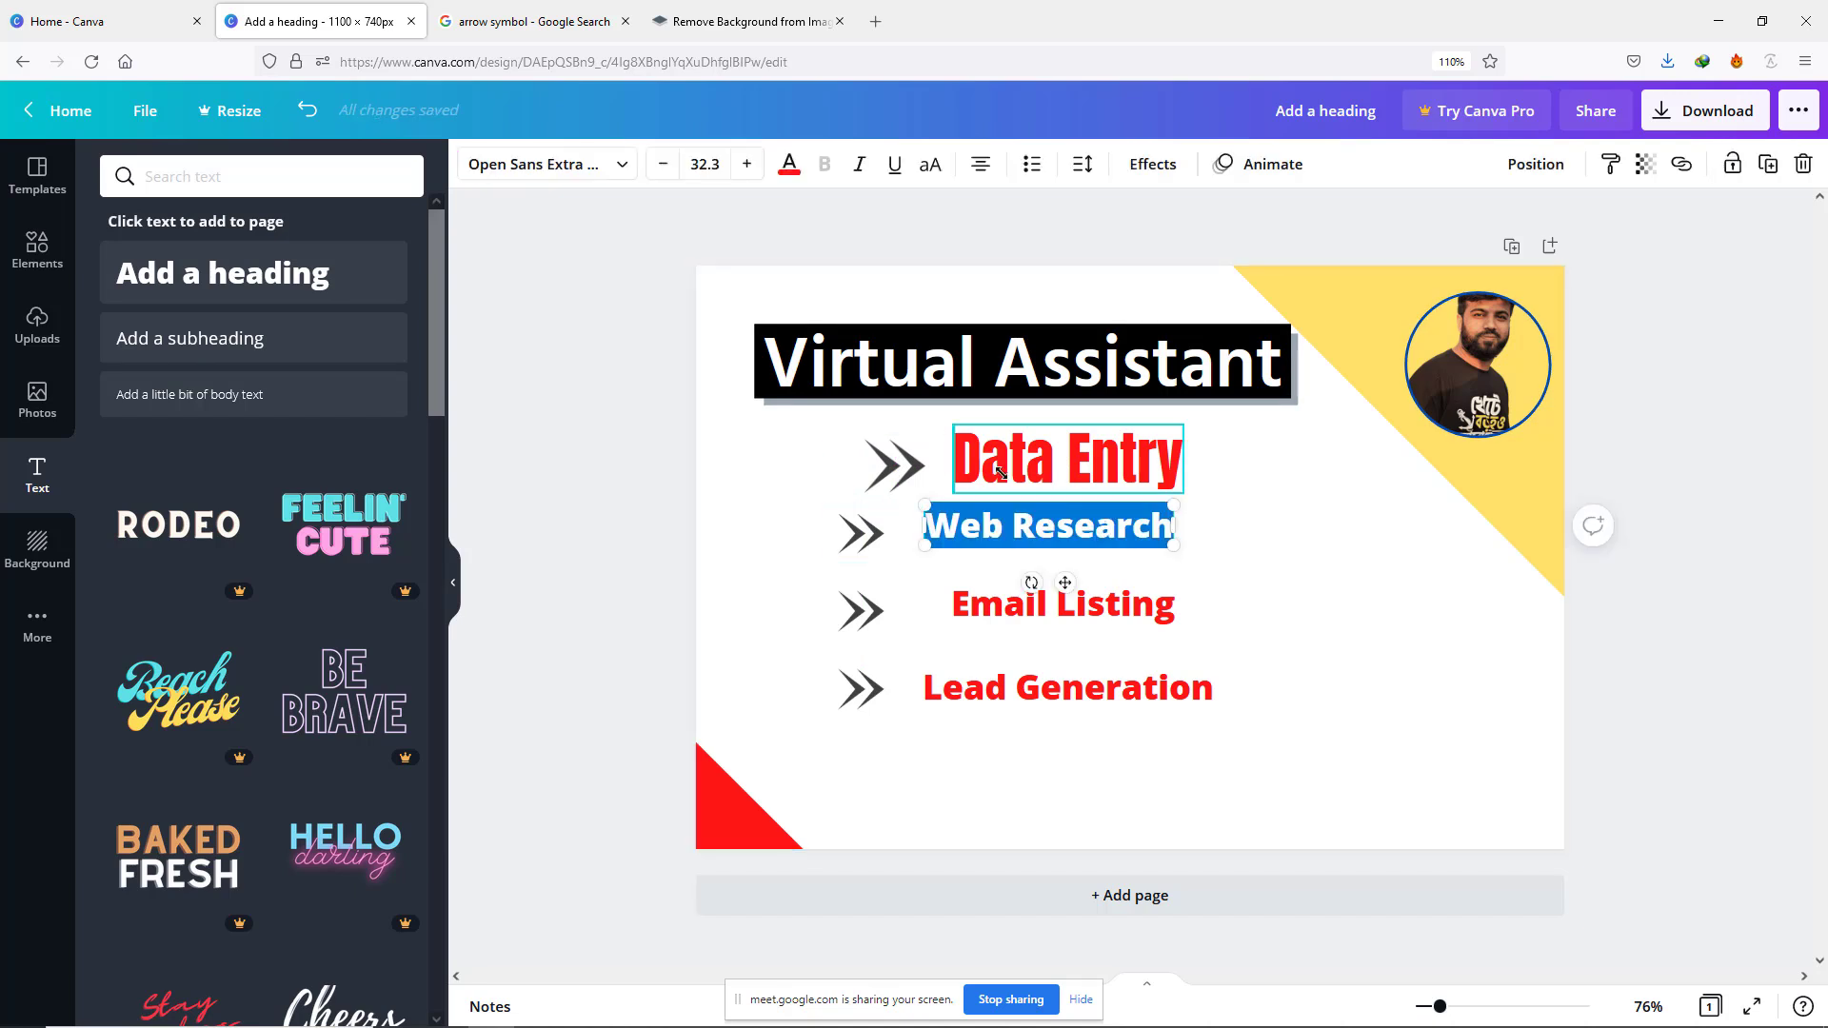
pyautogui.click(620, 169)
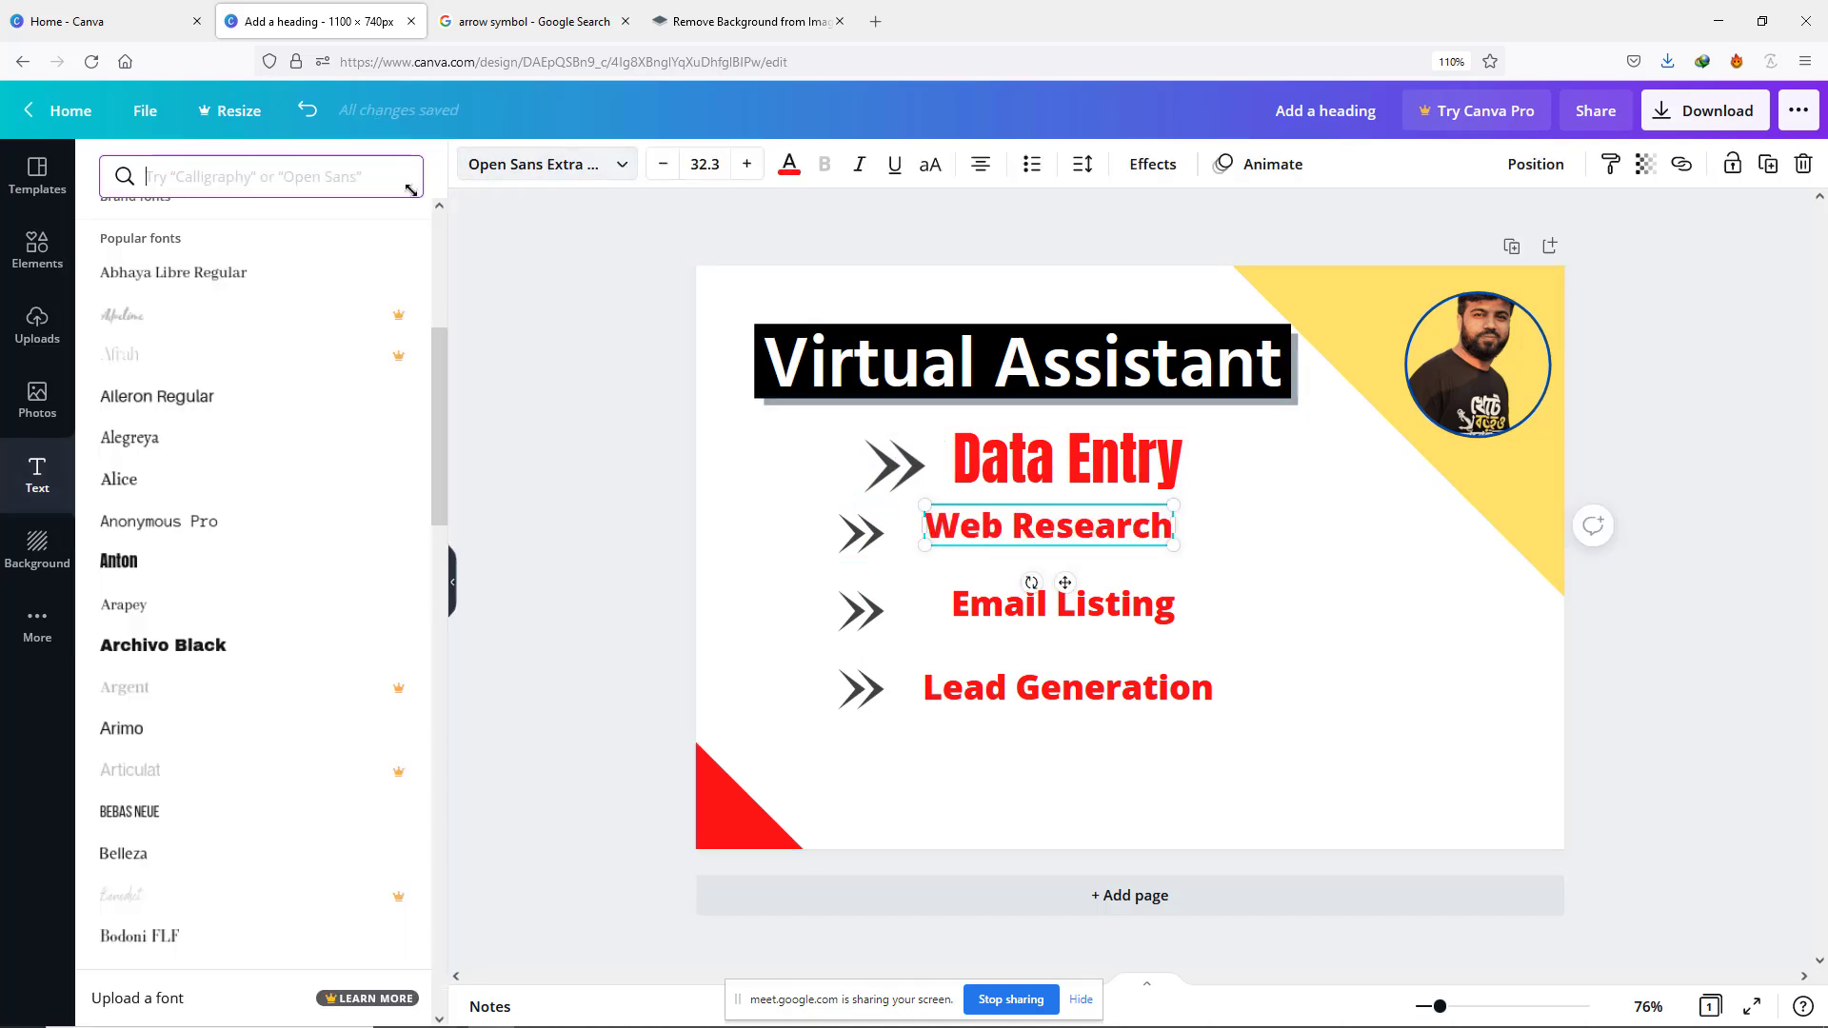
pyautogui.click(217, 560)
pyautogui.doubleClick(1071, 458)
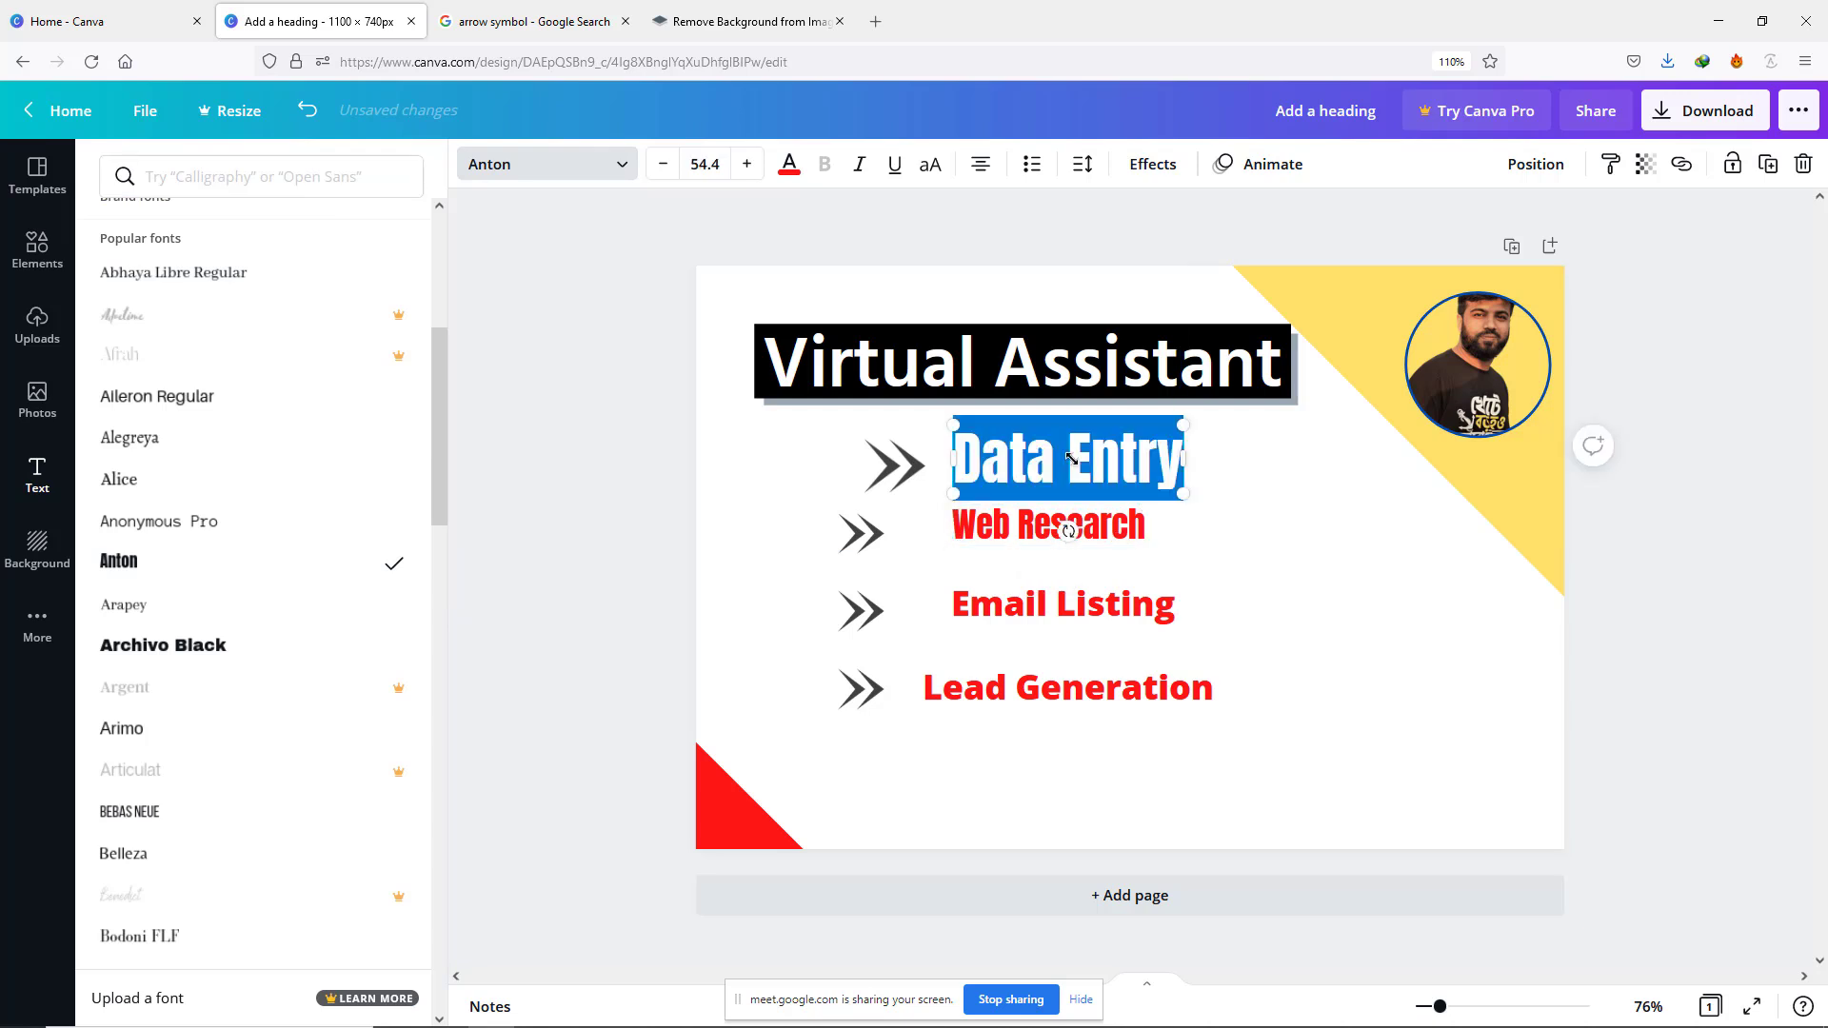
pyautogui.doubleClick(1100, 529)
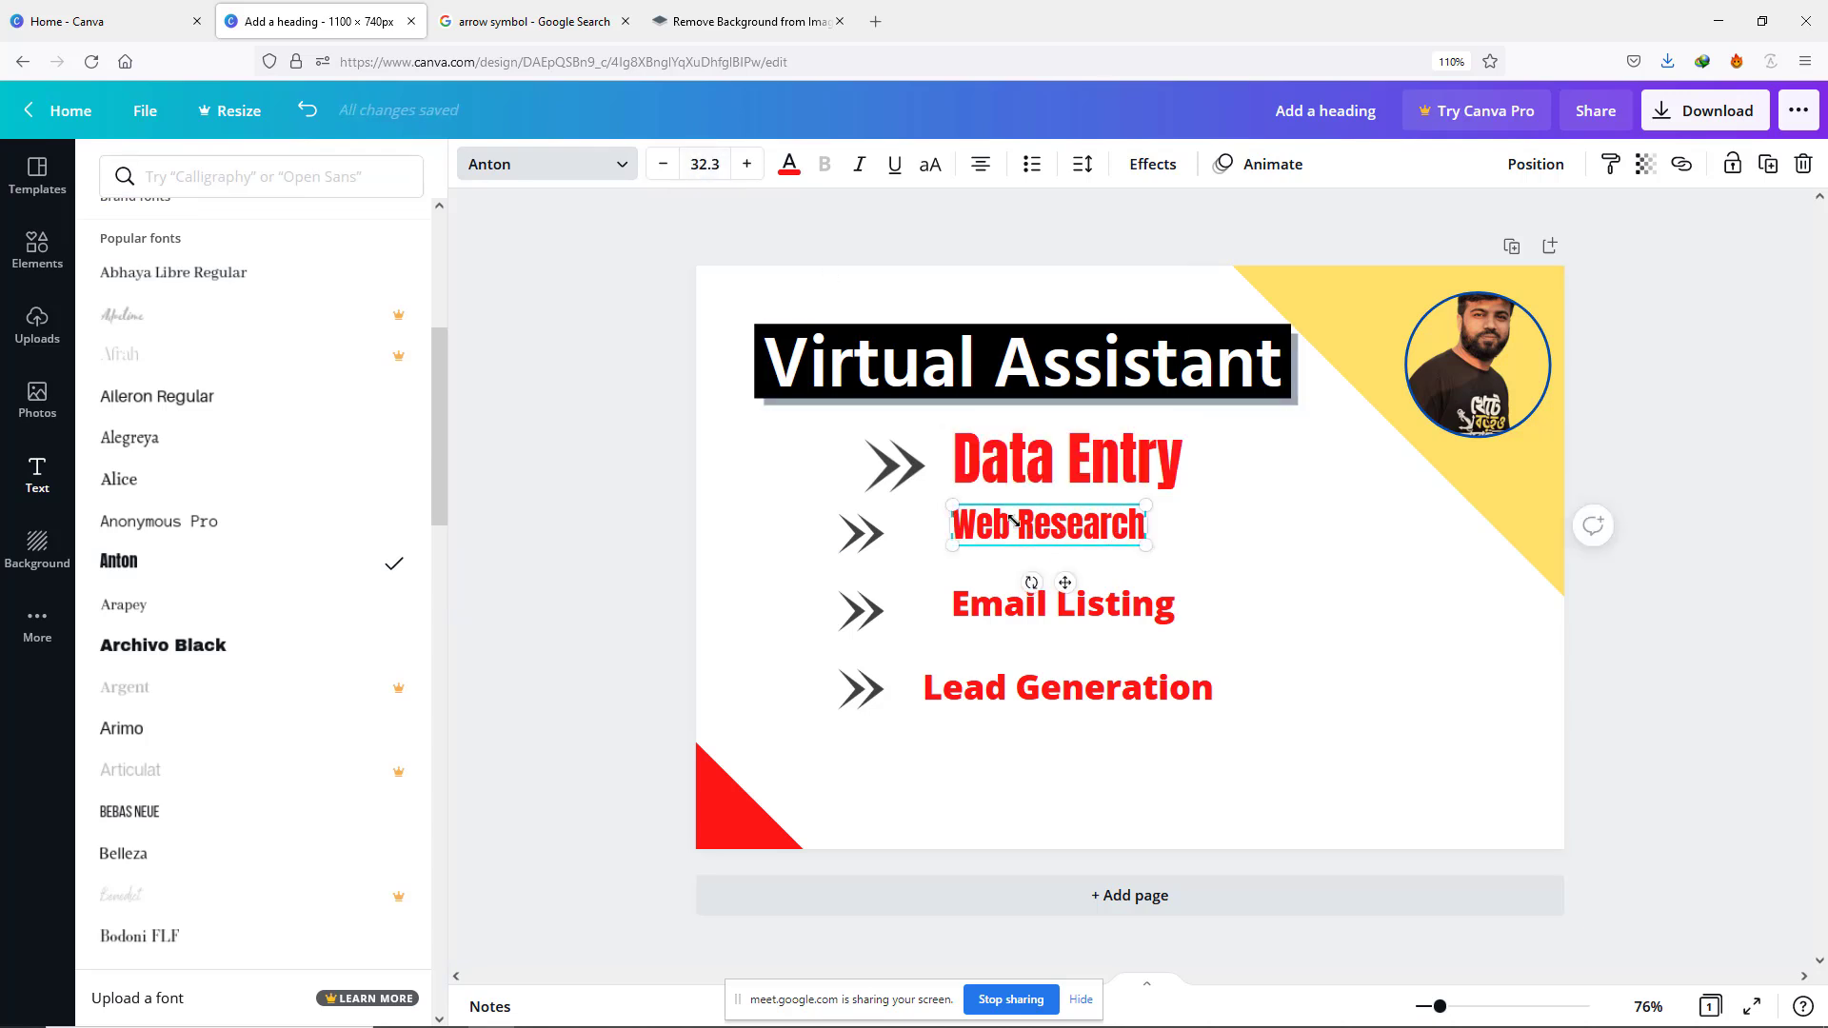
pyautogui.moveTo(1156, 557); pyautogui.dragTo(1232, 626)
pyautogui.click(1281, 620)
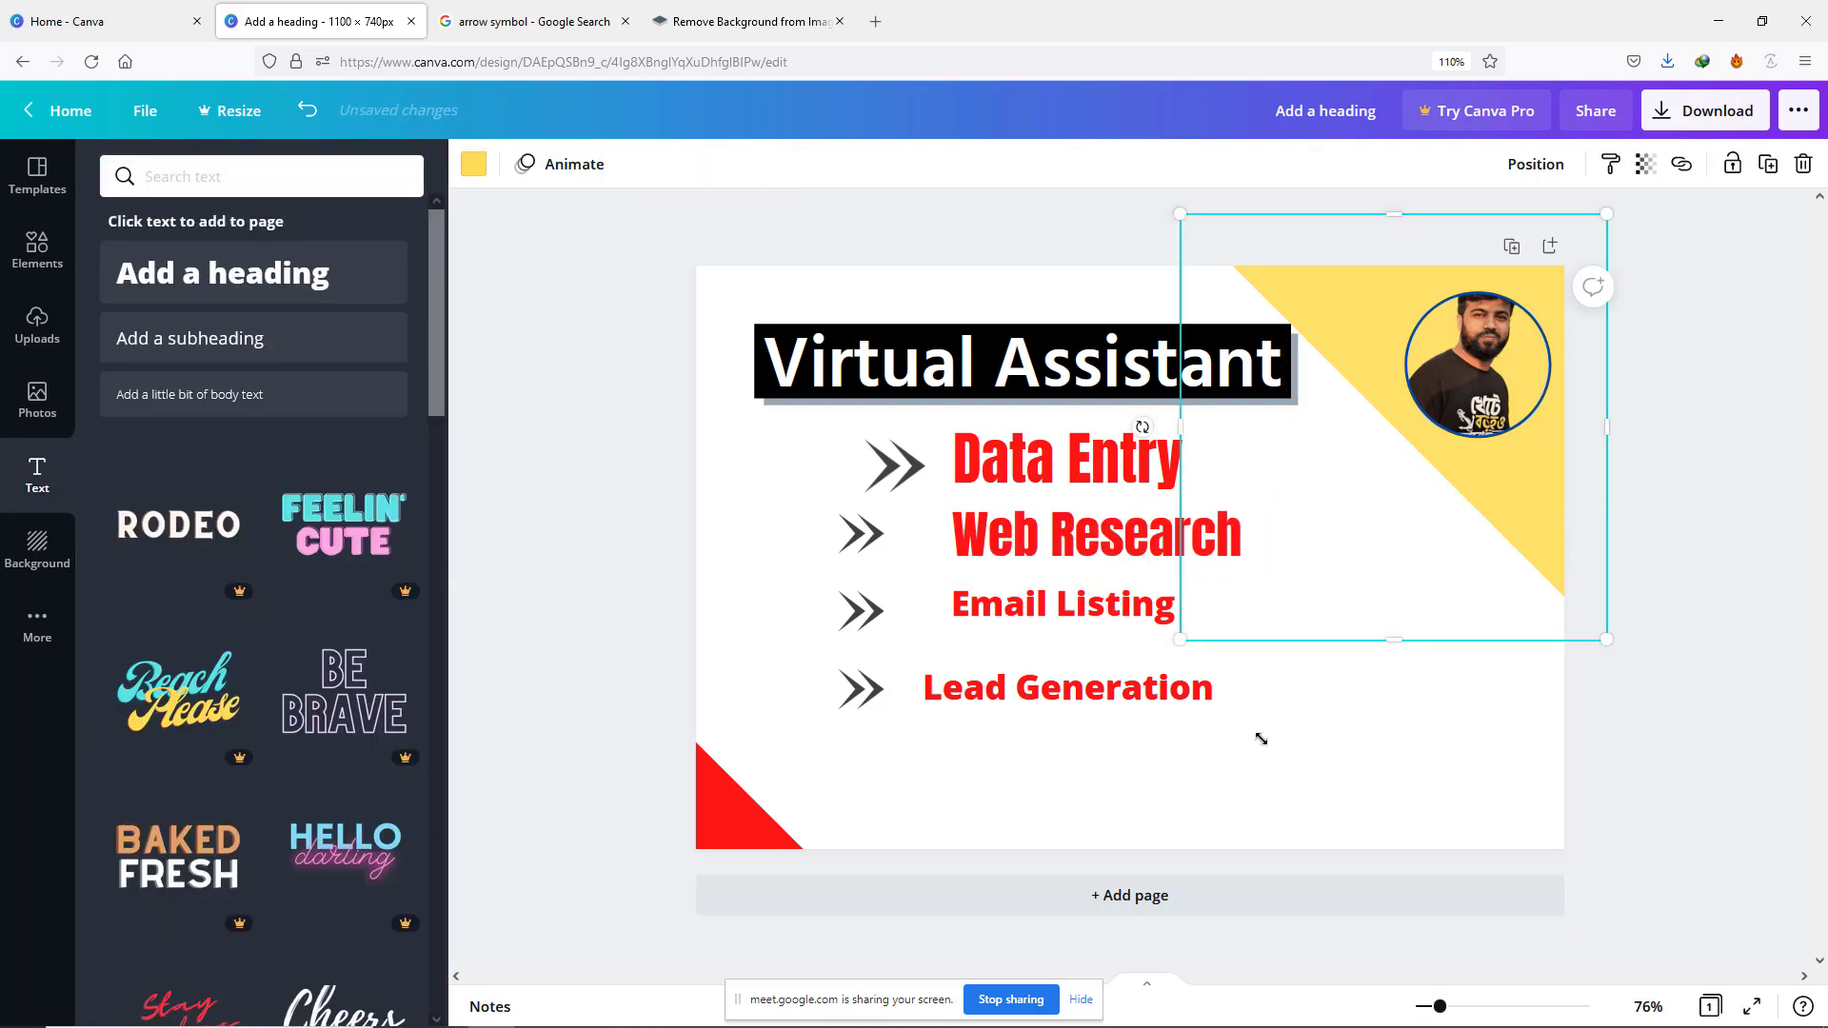
# Step: Change the "Email Listing" text to the Anton font and enlarge it to match the "Web Research" line
pyautogui.click(1055, 613)
pyautogui.doubleClick(1055, 613)
pyautogui.doubleClick(1057, 609)
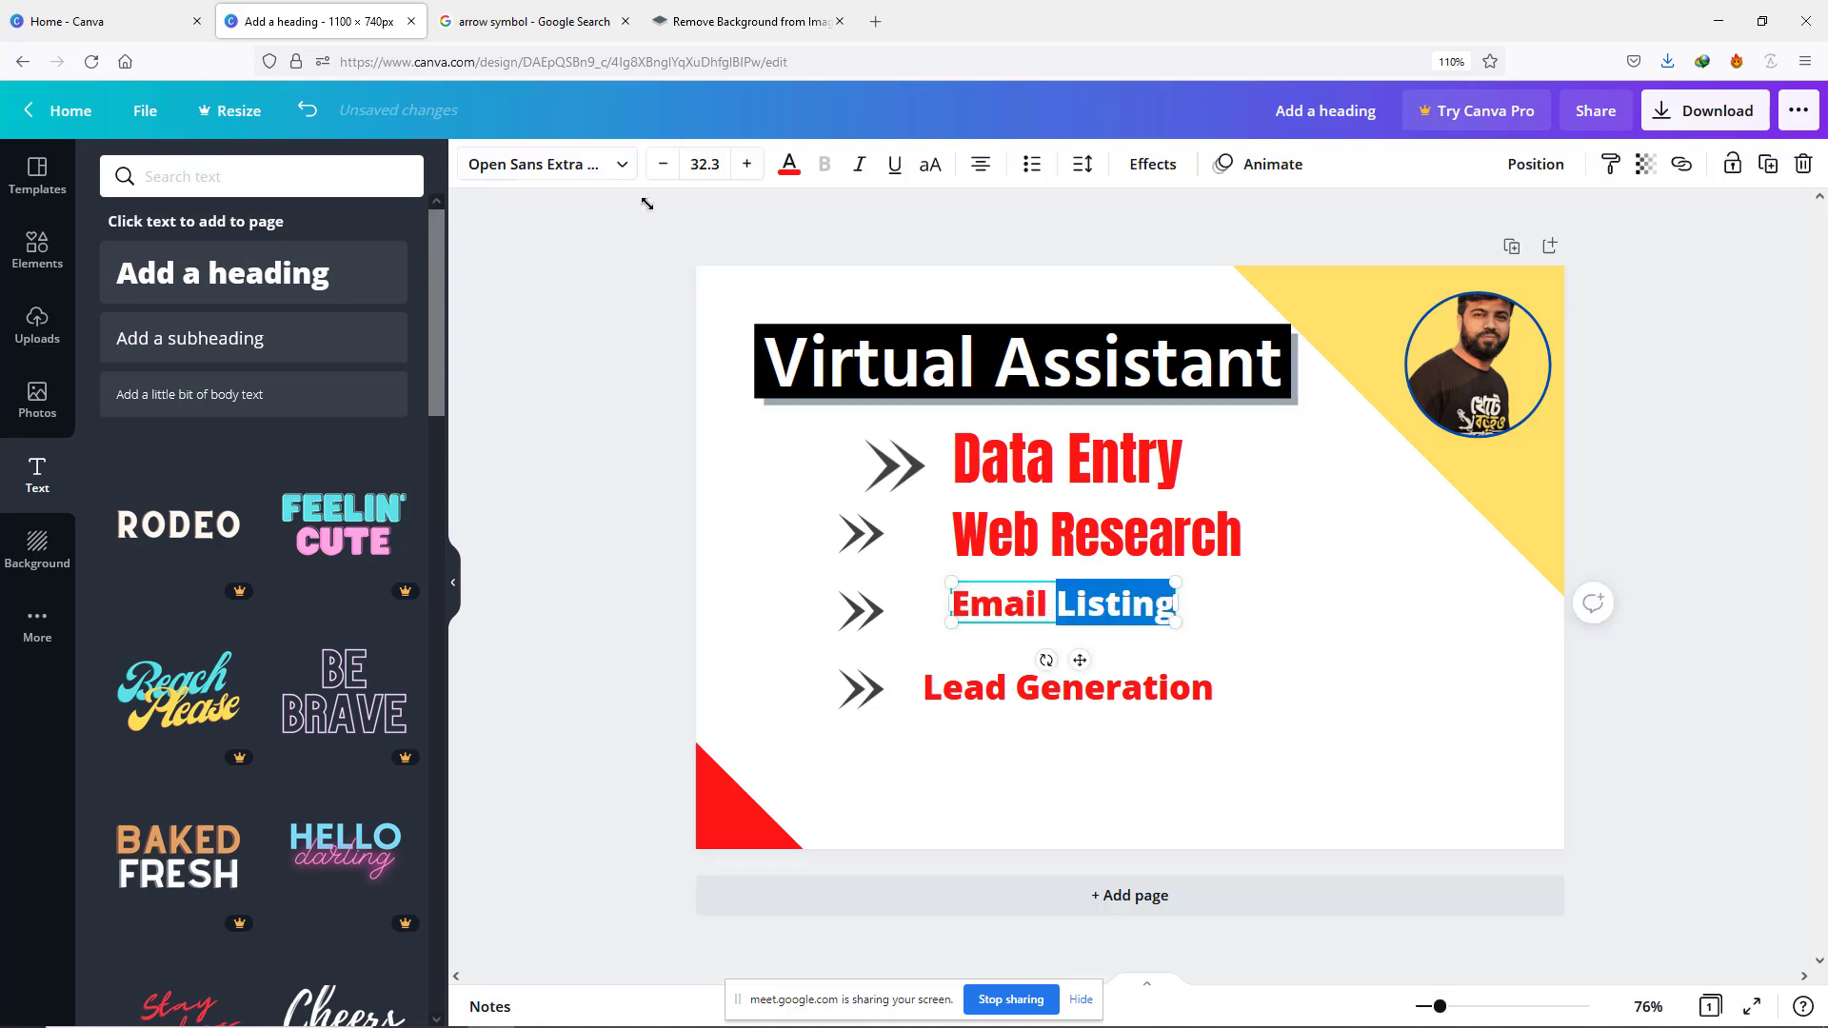
pyautogui.click(624, 167)
pyautogui.click(238, 562)
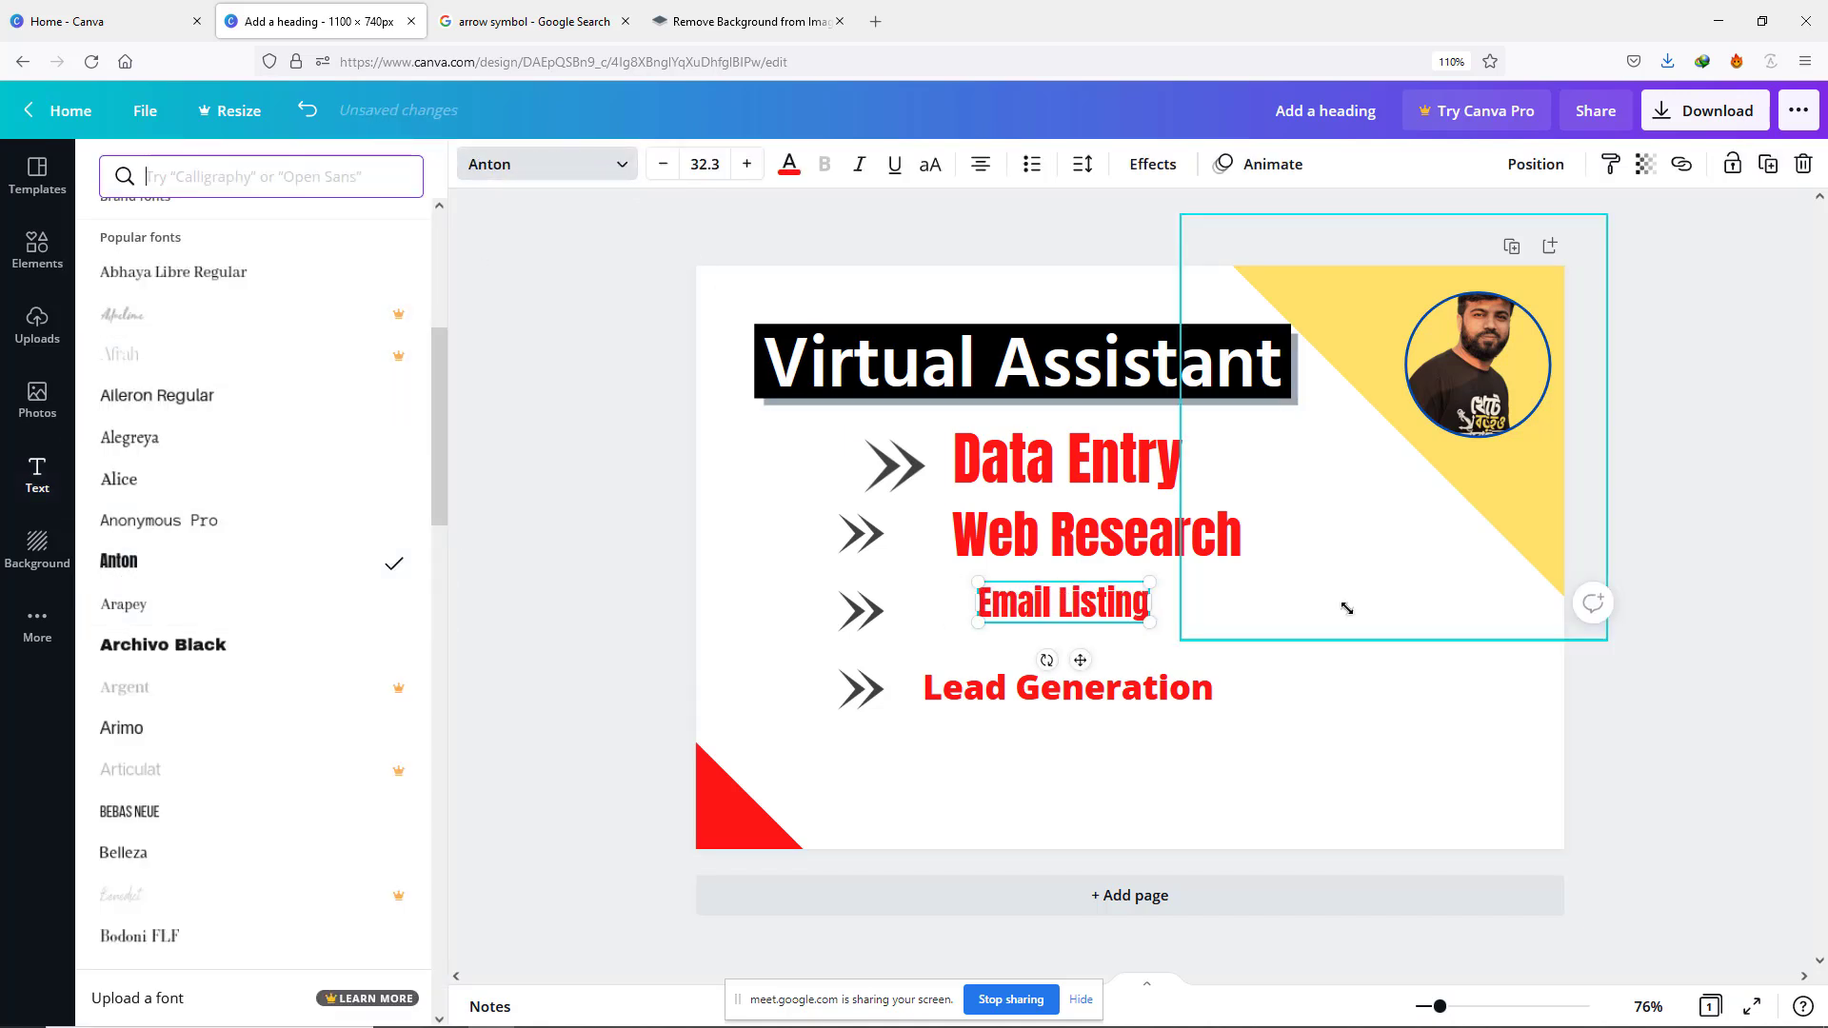
pyautogui.moveTo(1157, 632); pyautogui.dragTo(1227, 678)
pyautogui.click(1357, 633)
# Step: Change the "Lead Generation" text to the Anton font and enlarge it to font size 47.9
pyautogui.doubleClick(1077, 691)
pyautogui.doubleClick(1076, 690)
pyautogui.tripleClick(1062, 700)
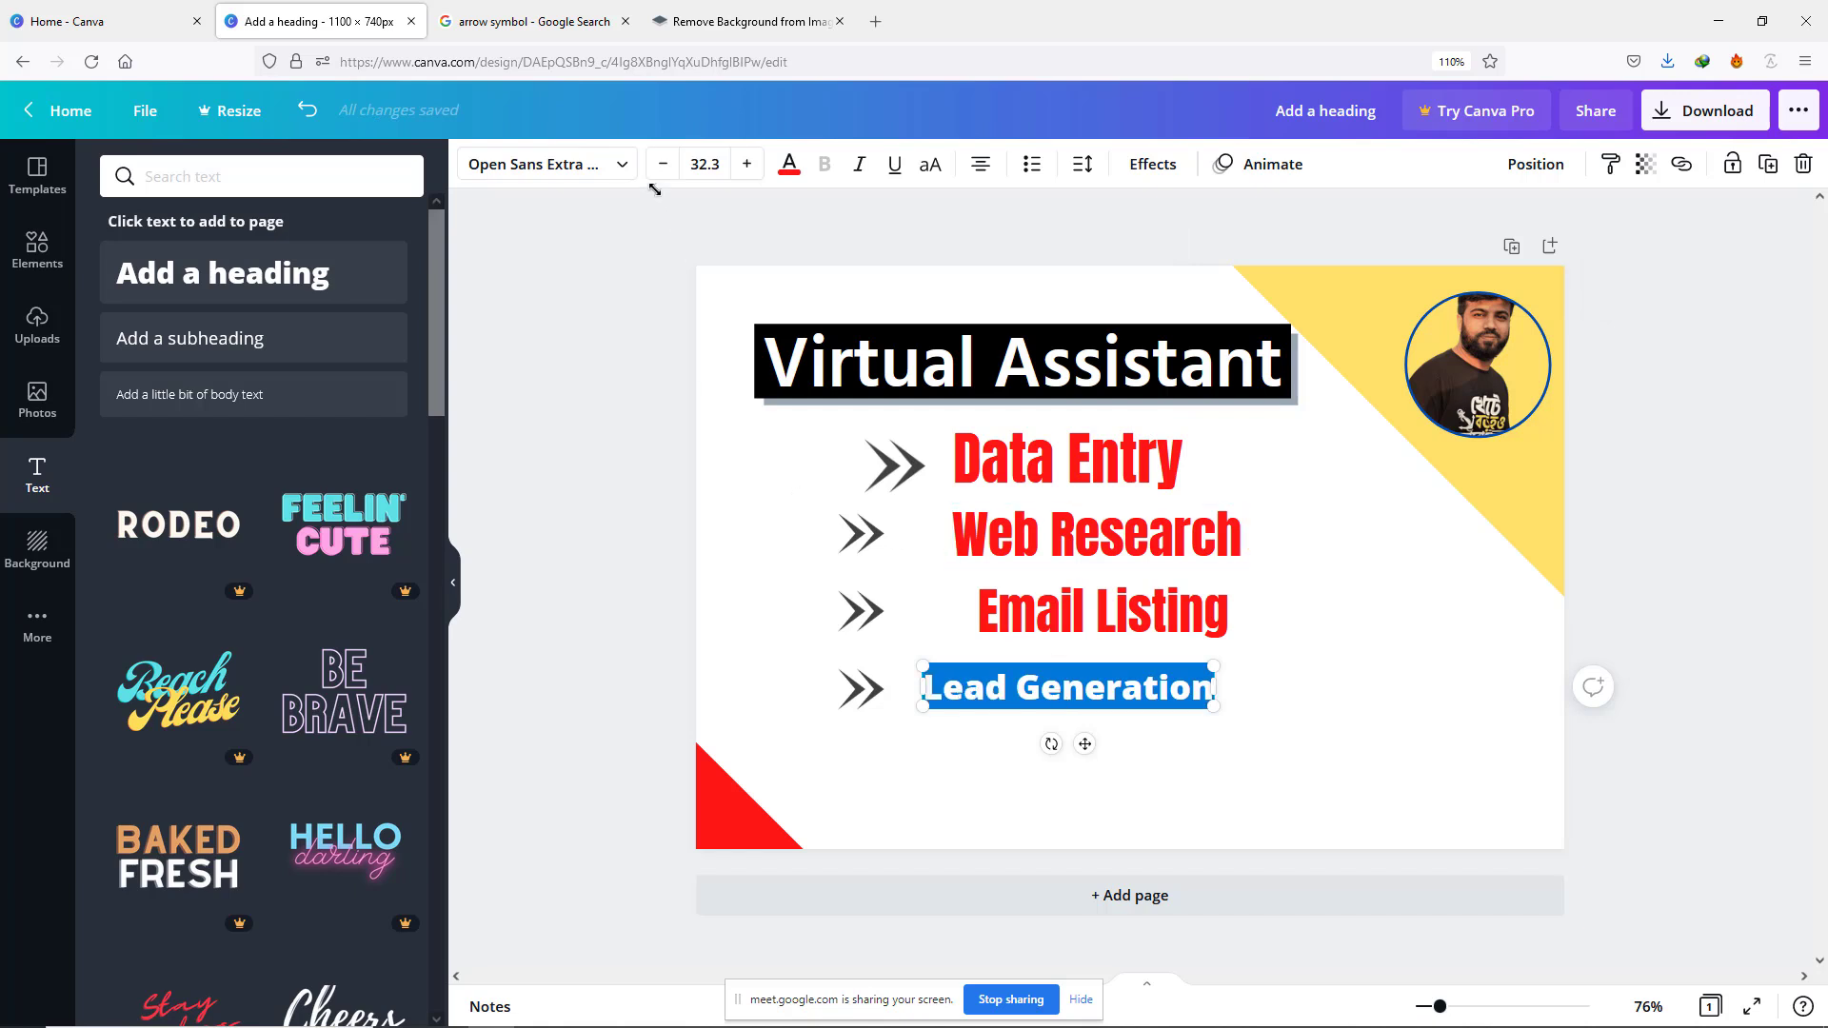
pyautogui.click(619, 164)
pyautogui.click(138, 562)
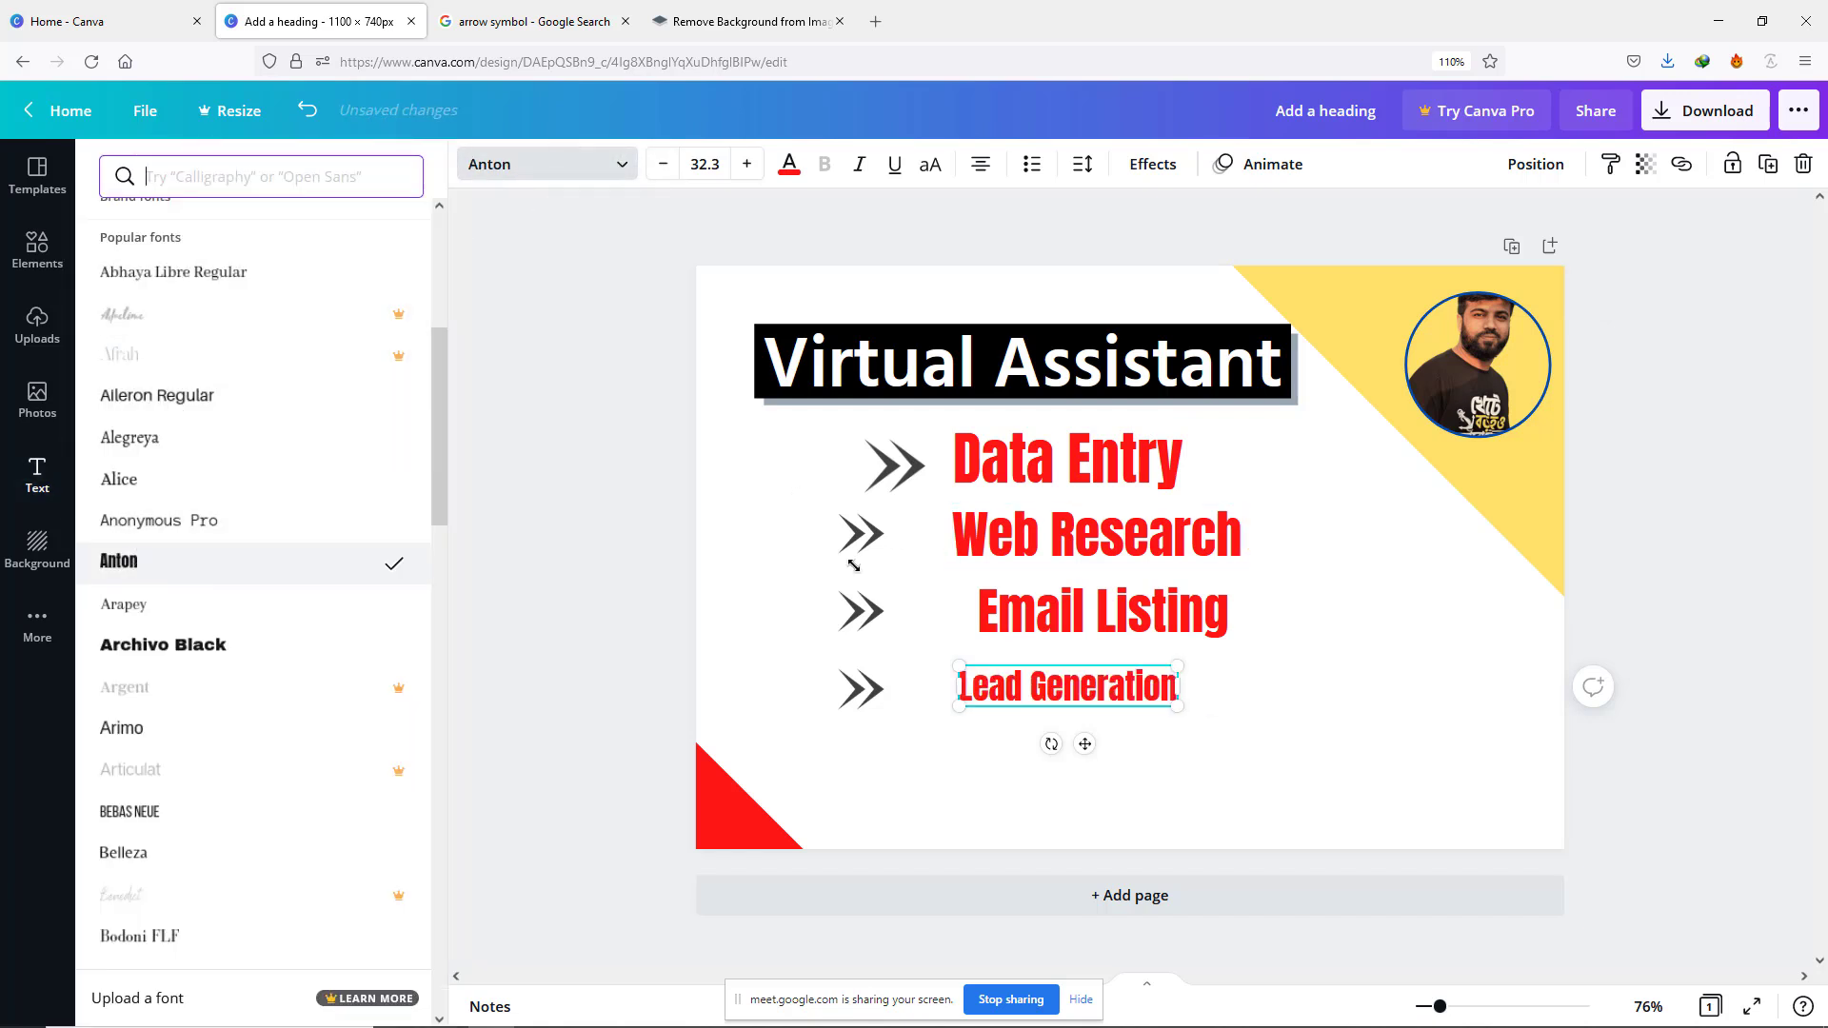
pyautogui.moveTo(1174, 704); pyautogui.dragTo(1265, 768)
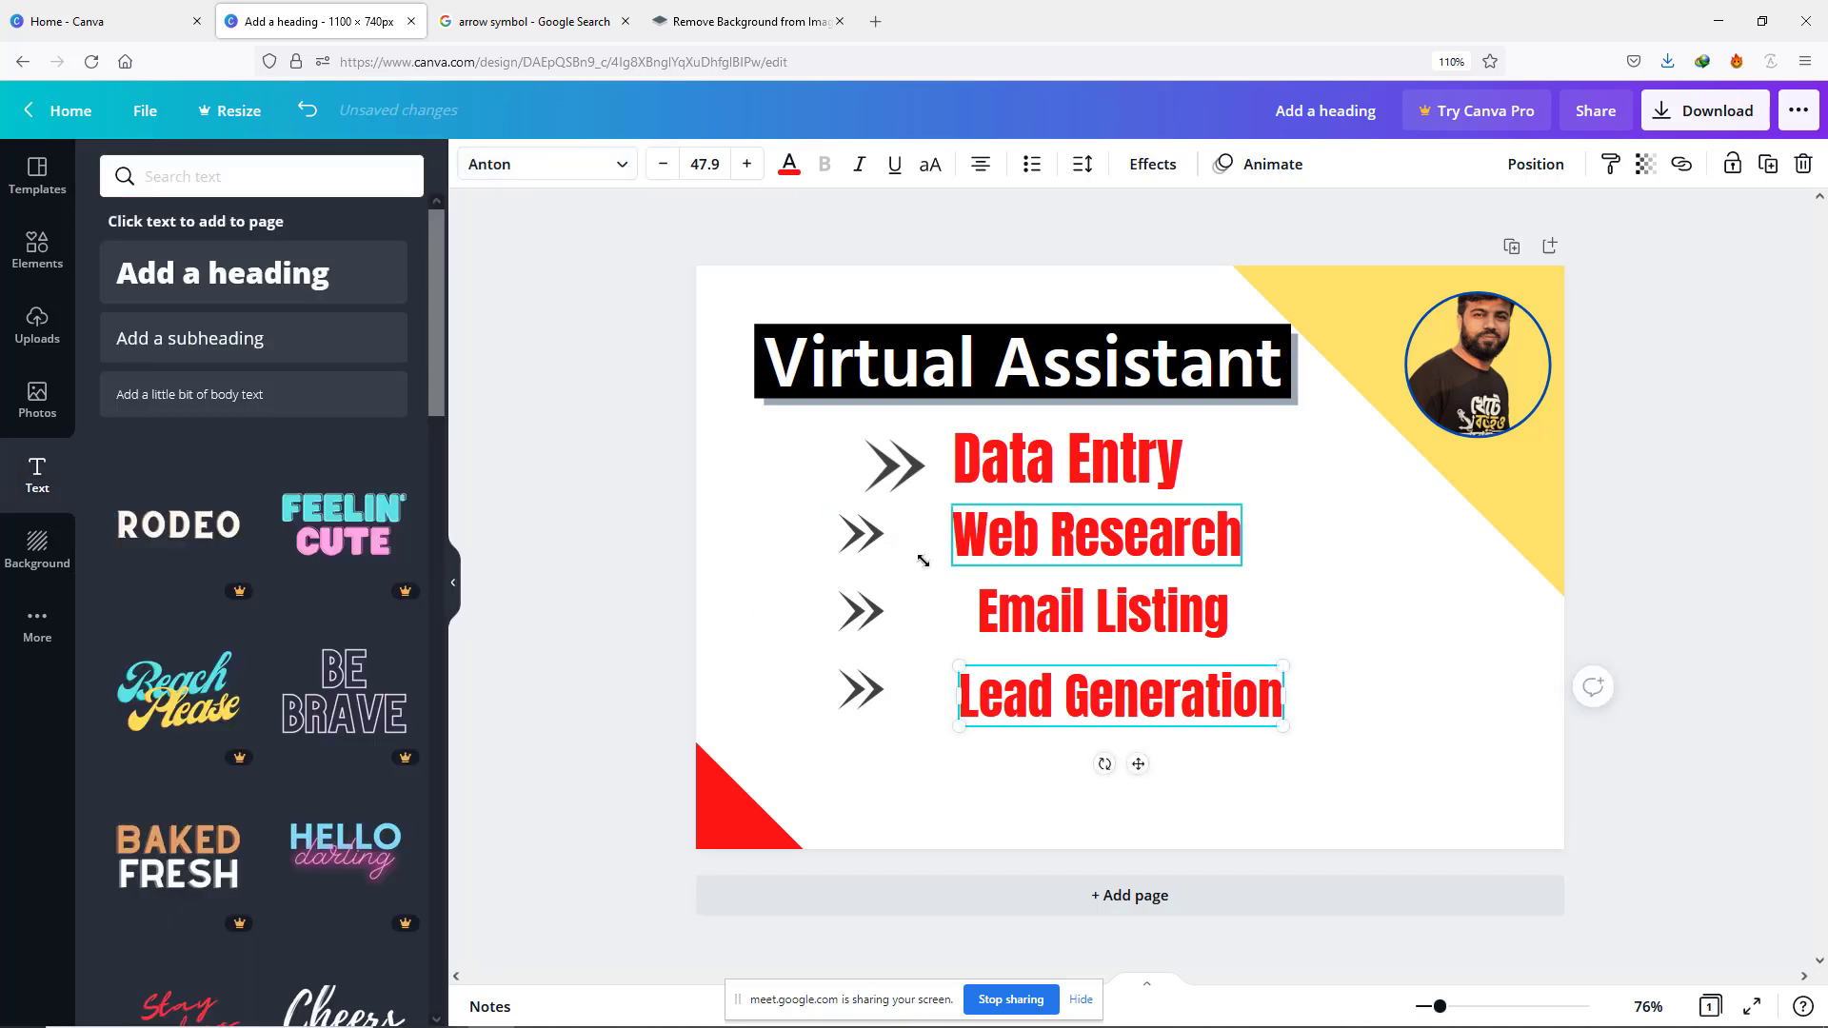
# Step: Enlarge the second double-arrow icon and move it beside "Web Research", in line with the first icon
pyautogui.moveTo(855, 540); pyautogui.dragTo(905, 548)
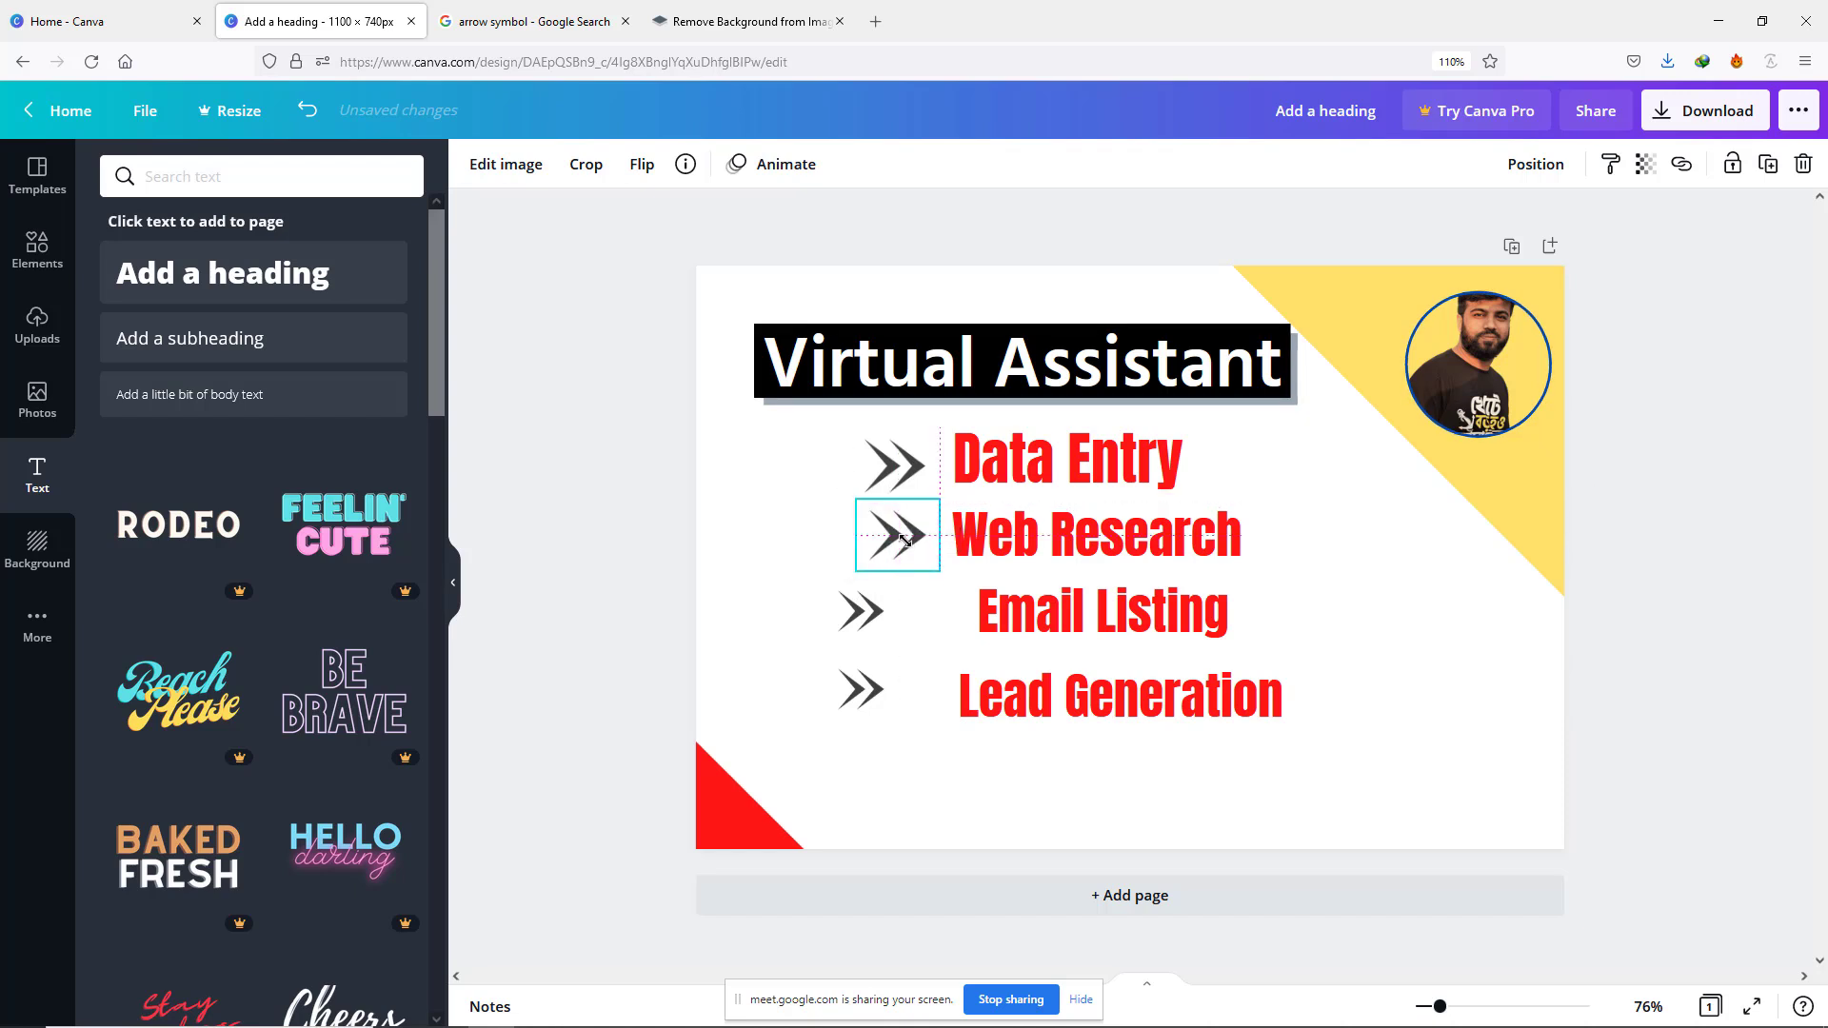